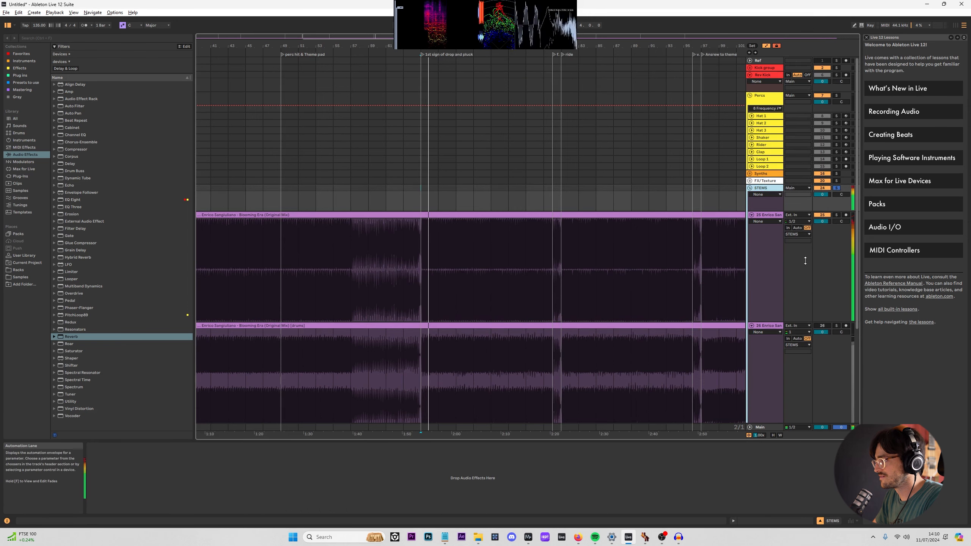
Examine the warp settings of the Original Mix reference clip in the STEMS group, including its Re-Pitch mode.
{"action": "scroll", "coordinate": [796, 235], "scroll_direction": "down", "scroll_amount": 3}
{"action": "scroll", "coordinate": [795, 235], "scroll_direction": "down", "scroll_amount": 4}
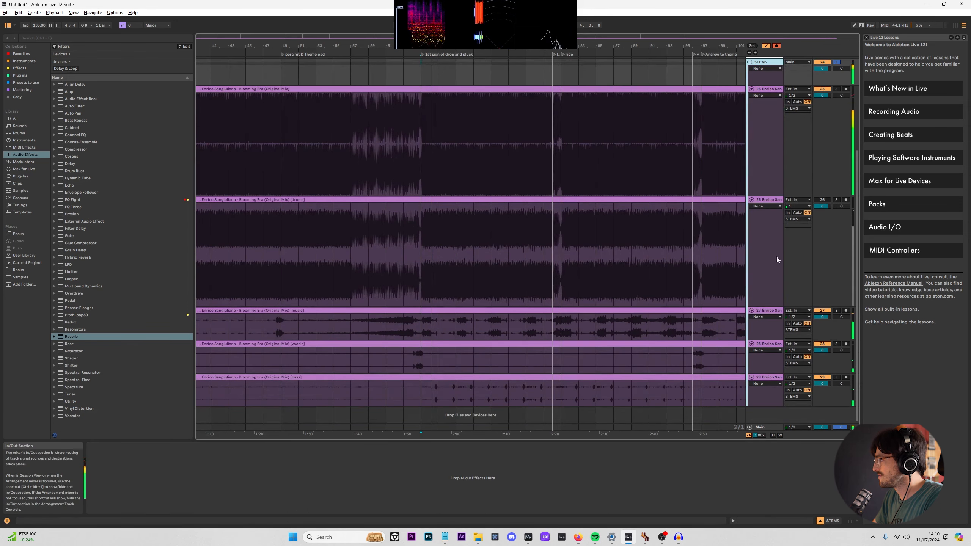
{"action": "left_click", "coordinate": [440, 90]}
{"action": "double_click", "coordinate": [440, 90]}
{"action": "left_click", "coordinate": [168, 174]}
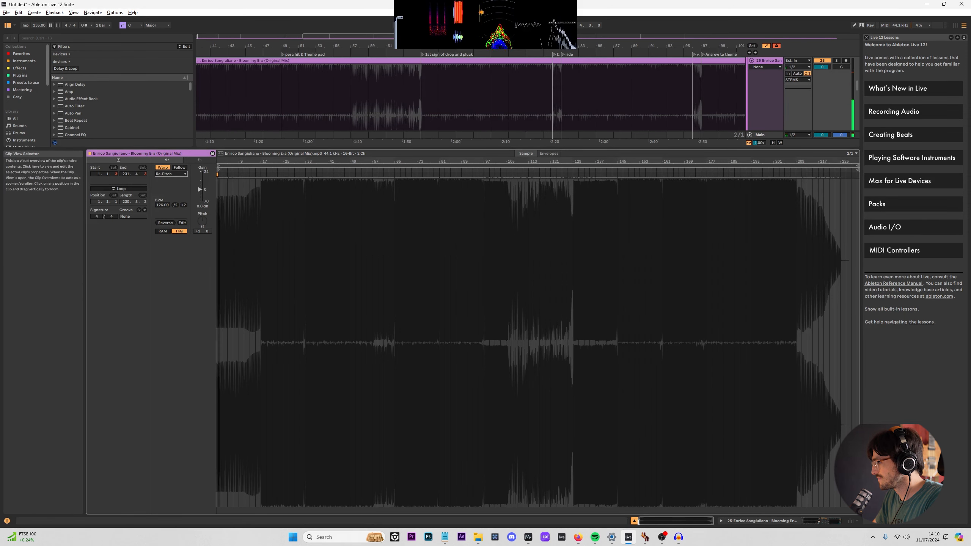
{"action": "key", "text": "ctrl+alt+l"}
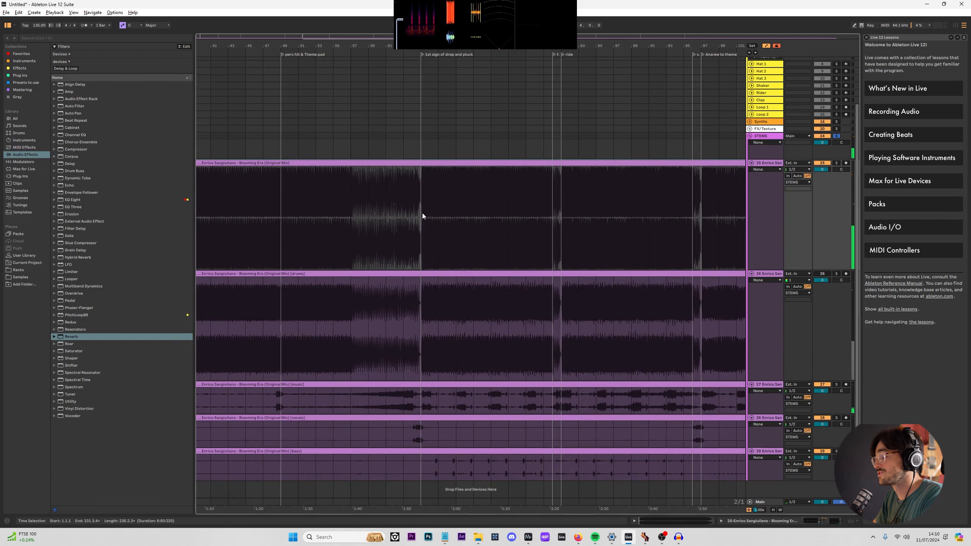
Expand the Kick group so its individual tracks are listed.
{"action": "scroll", "coordinate": [423, 216], "scroll_direction": "up", "scroll_amount": 3}
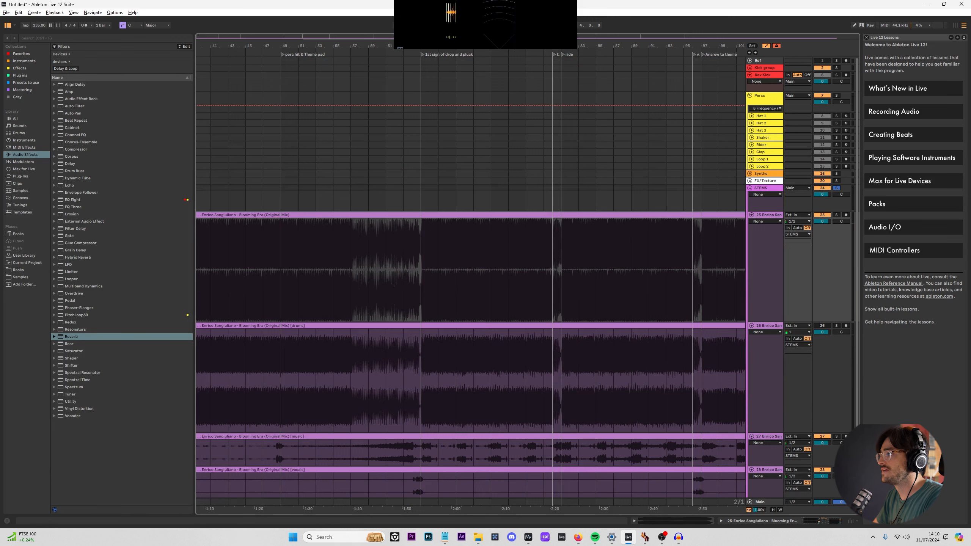
{"action": "left_click_drag", "start_coordinate": [487, 57], "coordinate": [486, 51]}
{"action": "left_click", "coordinate": [750, 68]}
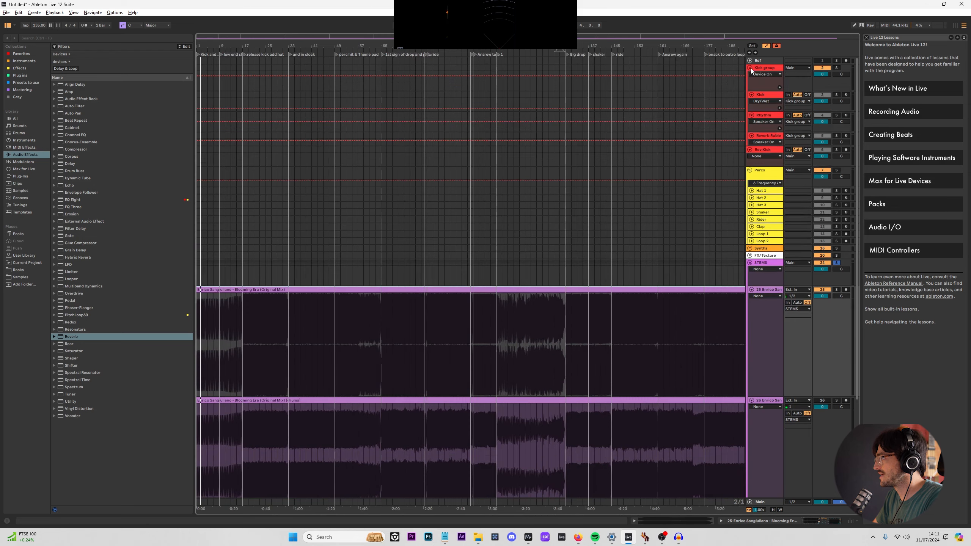
{"action": "left_click", "coordinate": [763, 92]}
{"action": "left_click", "coordinate": [379, 333]}
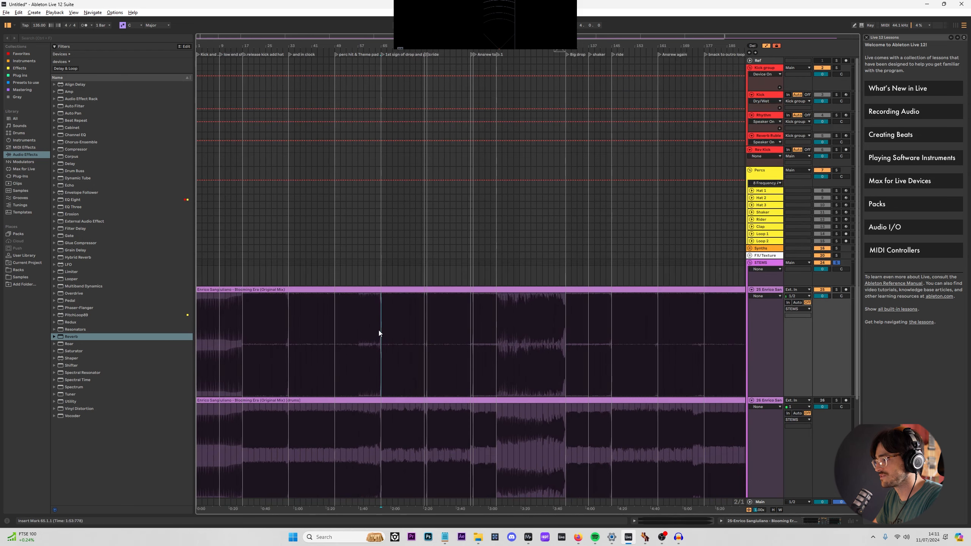
Solo the drums stem track and play it from bar 33.
{"action": "left_click", "coordinate": [294, 422]}
{"action": "scroll", "coordinate": [292, 416], "scroll_direction": "down", "scroll_amount": 2}
{"action": "scroll", "coordinate": [292, 416], "scroll_direction": "down", "scroll_amount": 3}
{"action": "left_click", "coordinate": [288, 321]}
{"action": "key", "text": "s"}
{"action": "key", "text": "space"}
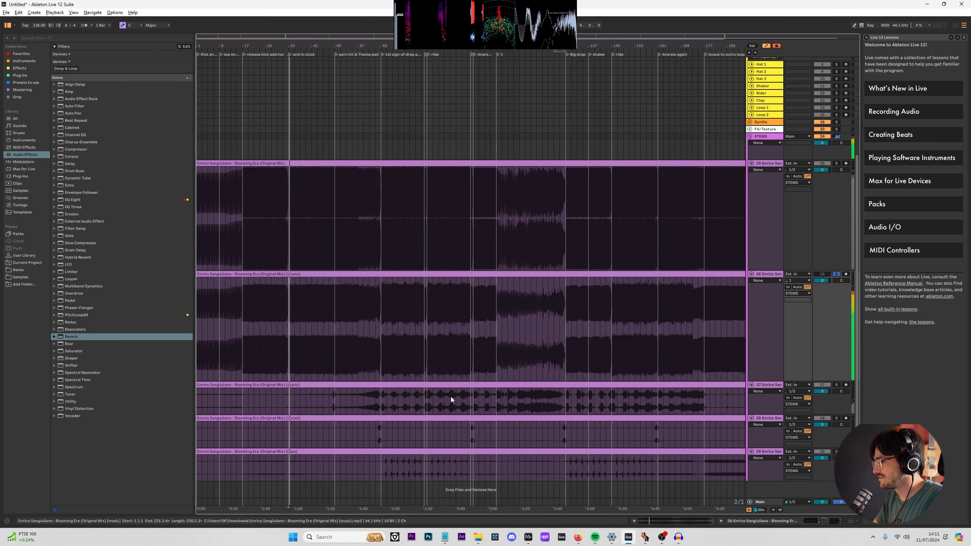
Cut a short slice out of the drums stem at the kick transient near 37.2.3.
{"action": "scroll", "coordinate": [246, 340], "scroll_direction": "up", "scroll_amount": 10}
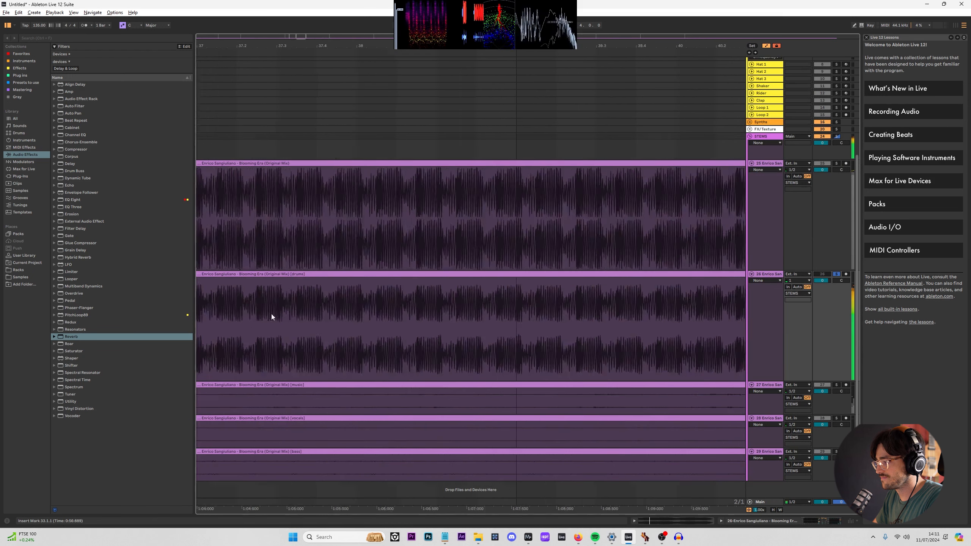
{"action": "scroll", "coordinate": [288, 313], "scroll_direction": "up", "scroll_amount": 4}
{"action": "scroll", "coordinate": [372, 310], "scroll_direction": "up", "scroll_amount": 2}
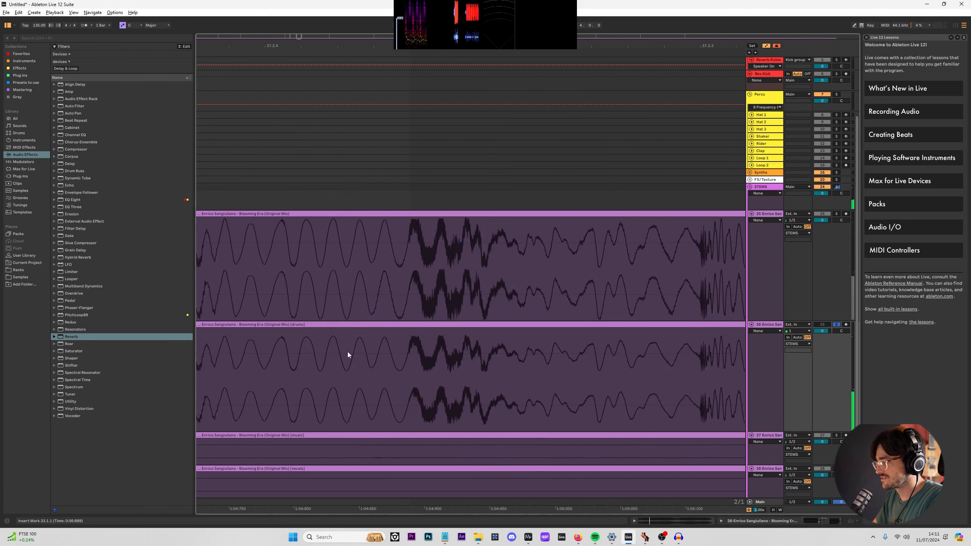
{"action": "scroll", "coordinate": [271, 364], "scroll_direction": "left", "scroll_amount": 3}
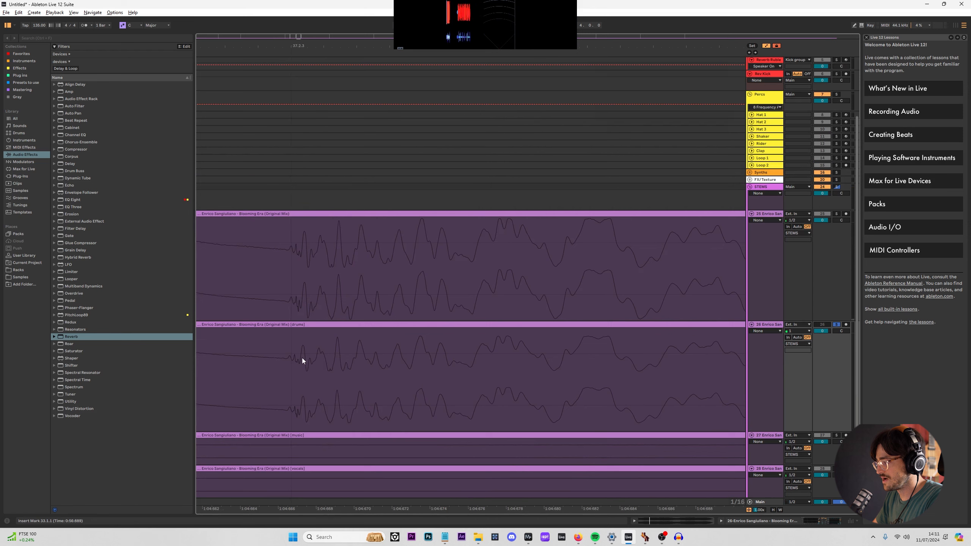
{"action": "left_click_drag", "start_coordinate": [302, 351], "coordinate": [372, 347]}
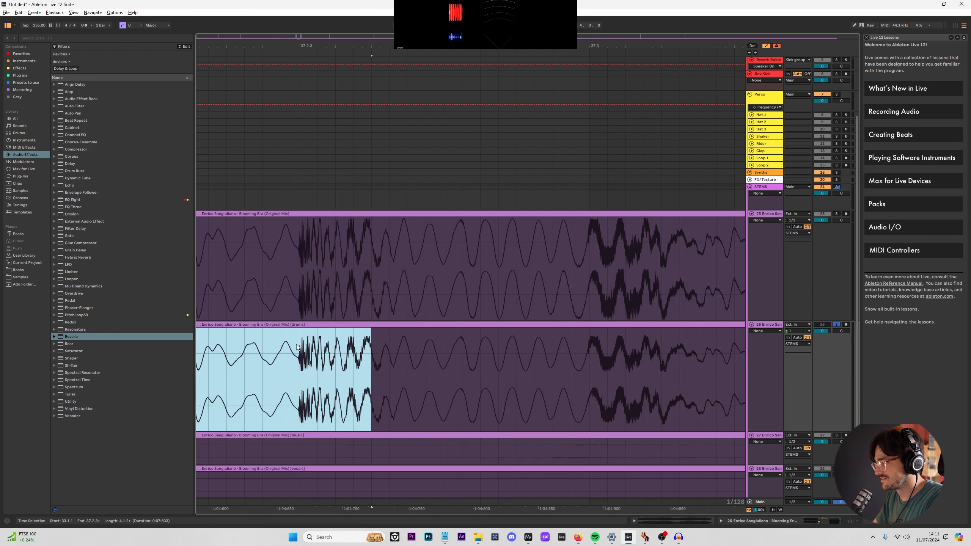
{"action": "left_click_drag", "start_coordinate": [297, 347], "coordinate": [363, 331]}
{"action": "key", "text": "ctrl+e"}
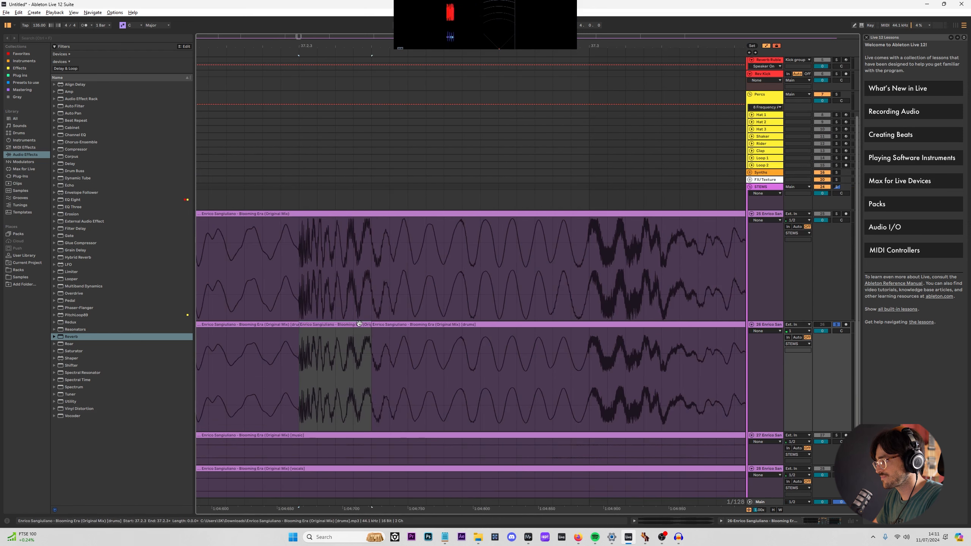
Insert a new audio track directly below the Kick track inside the Kick group.
{"action": "key", "text": "minus"}
{"action": "left_click", "coordinate": [771, 68]}
{"action": "scroll", "coordinate": [768, 76], "scroll_direction": "up", "scroll_amount": 3}
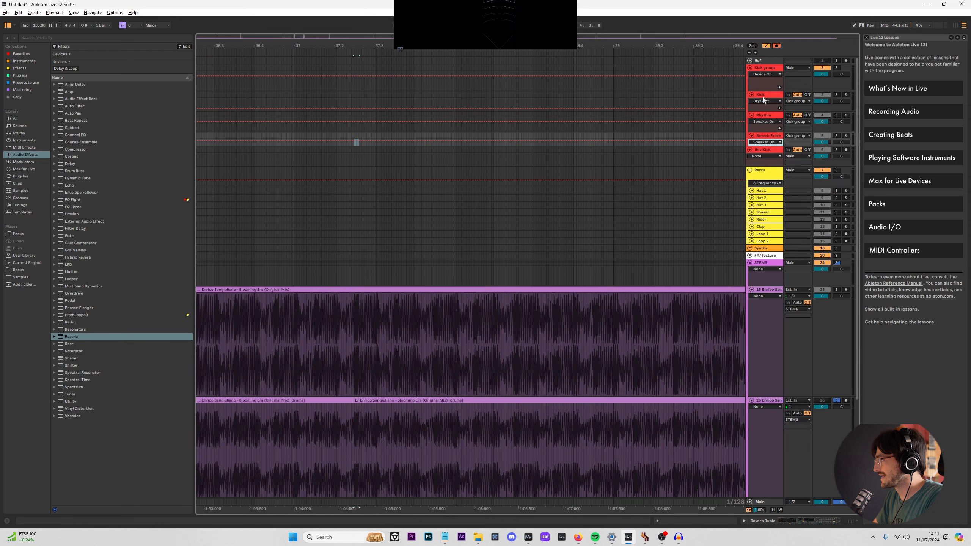
{"action": "left_click", "coordinate": [764, 98]}
{"action": "key", "text": "ctrl+t"}
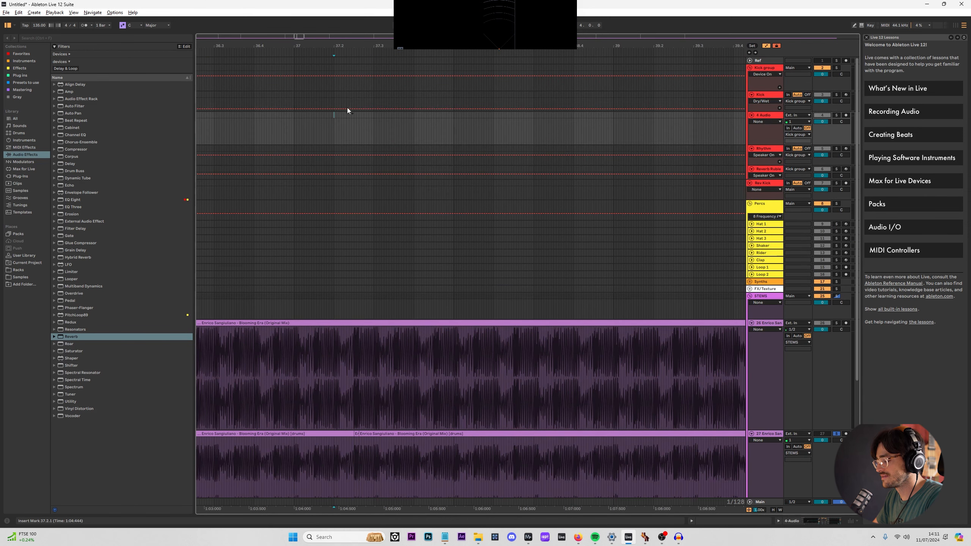
Copy the drums slice to the new audio track at 37.2.1, solo that track and play the slice repeatedly.
{"action": "key", "text": "plus"}
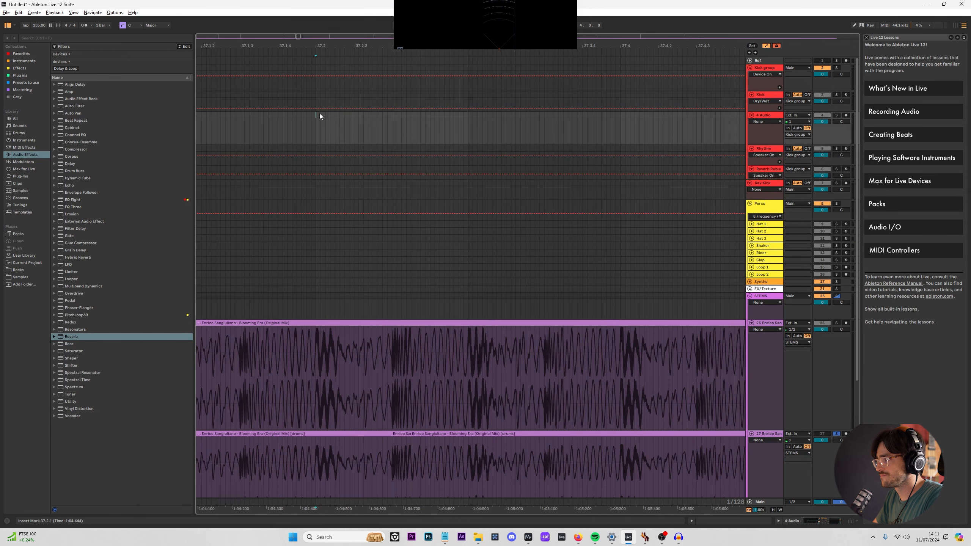
{"action": "key", "text": "s"}
{"action": "key", "text": "space"}
{"action": "key", "text": "space"}
{"action": "key", "text": "space"}
{"action": "key", "text": "space"}
{"action": "key", "text": "space"}
{"action": "key", "text": "space"}
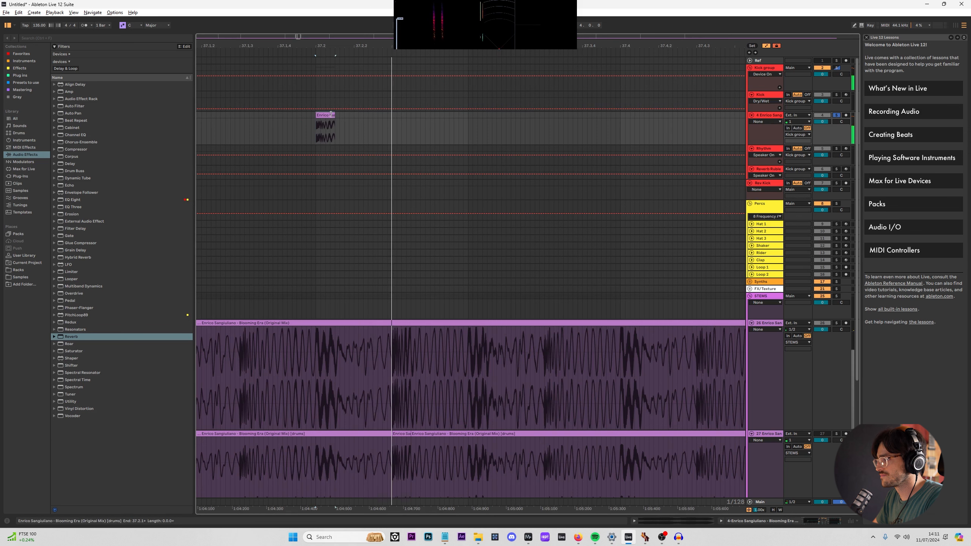
Cut the transient near 37.1.3 from the Original Mix clip, copy it over the slice at 37.2.1 and play it.
{"action": "key", "text": "plus"}
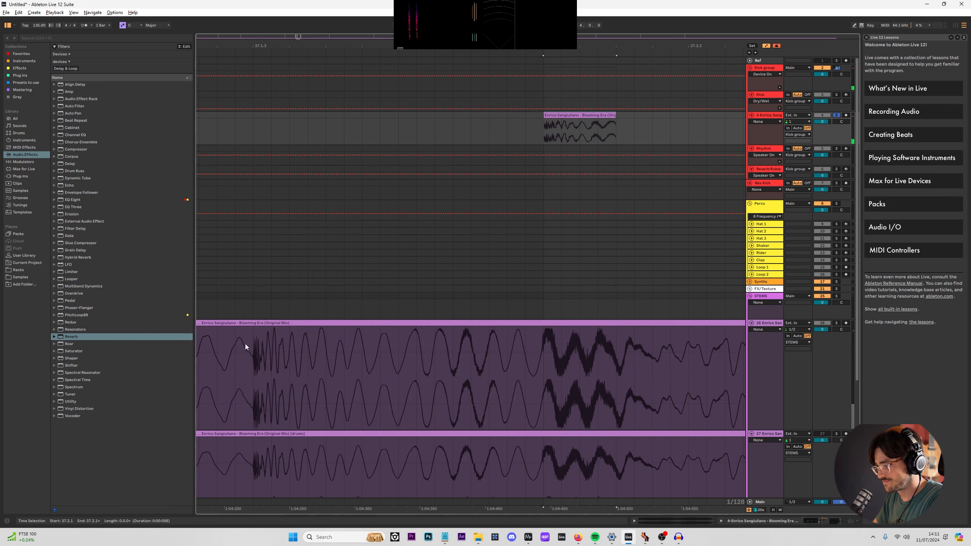
{"action": "left_click_drag", "start_coordinate": [245, 344], "coordinate": [327, 326]}
{"action": "key", "text": "ctrl+e"}
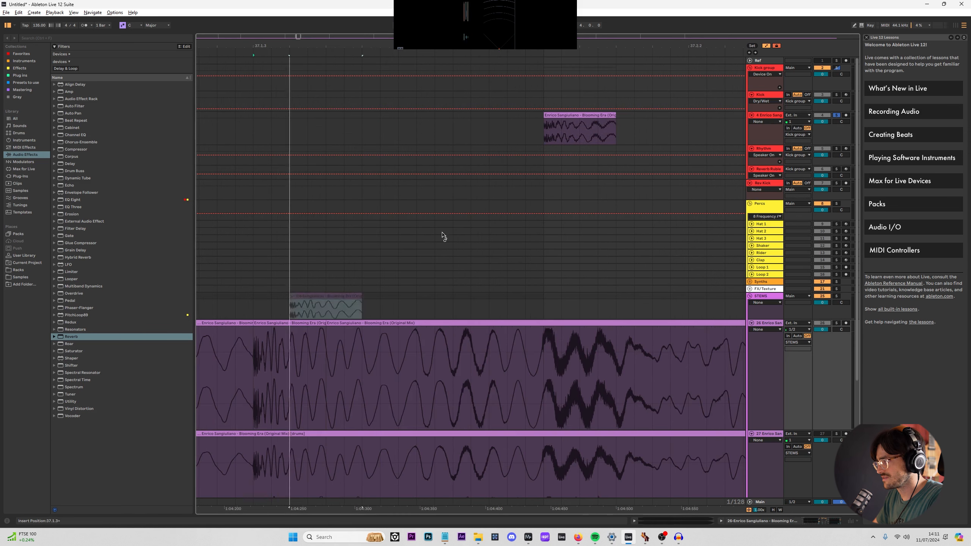
{"action": "left_click", "coordinate": [582, 116]}
{"action": "key", "text": "space"}
{"action": "key", "text": "space"}
{"action": "key", "text": "space"}
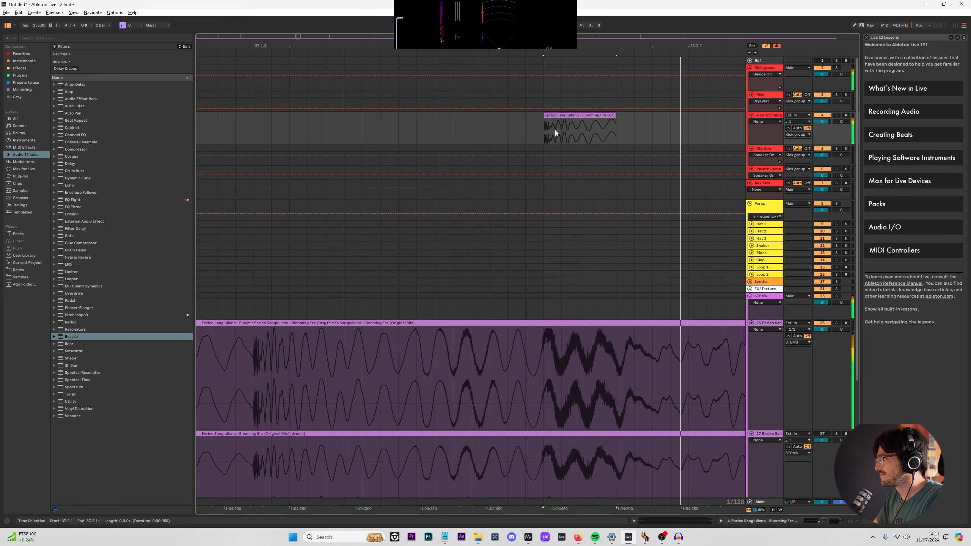
Adjust the fades on the Original Mix slice so it fades out towards its end, and audition it.
{"action": "mouse_move", "coordinate": [547, 116]}
{"action": "left_mouse_down"}
{"action": "mouse_move", "coordinate": [527, 115]}
{"action": "mouse_move", "coordinate": [543, 118]}
{"action": "left_mouse_up"}
{"action": "key", "text": "space"}
{"action": "key", "text": "space"}
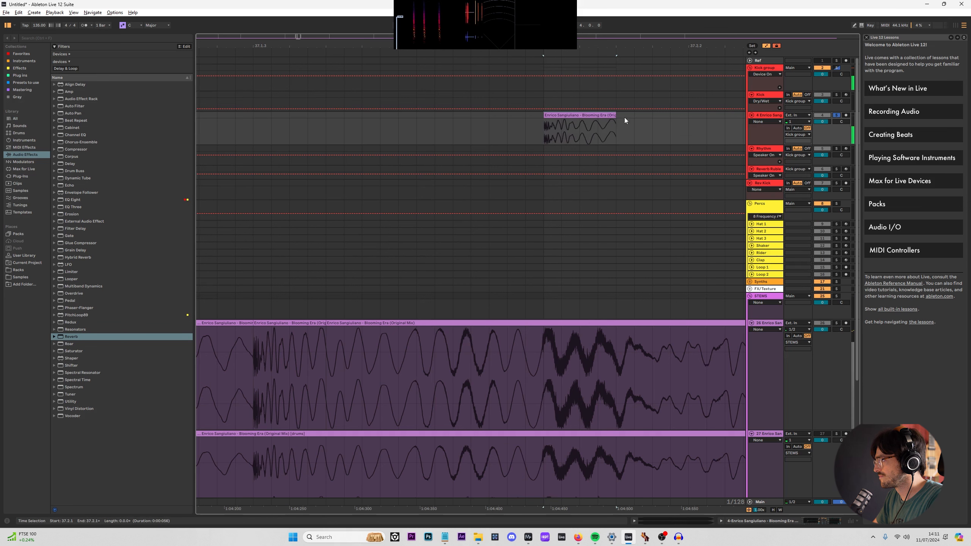
{"action": "left_click", "coordinate": [615, 118]}
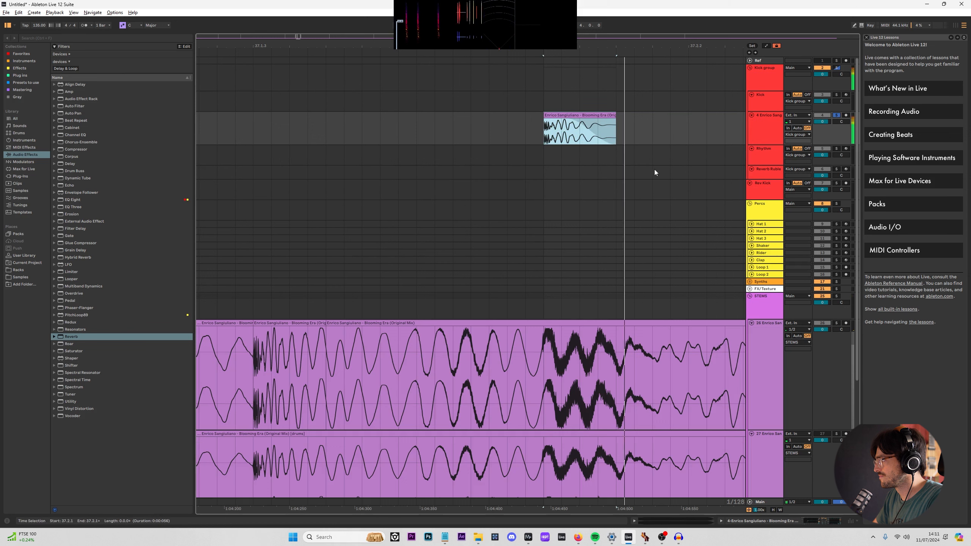
Raise the low-cut frequency of the EQ Eight on the slice's track to about 120 Hz.
{"action": "left_click", "coordinate": [807, 521]}
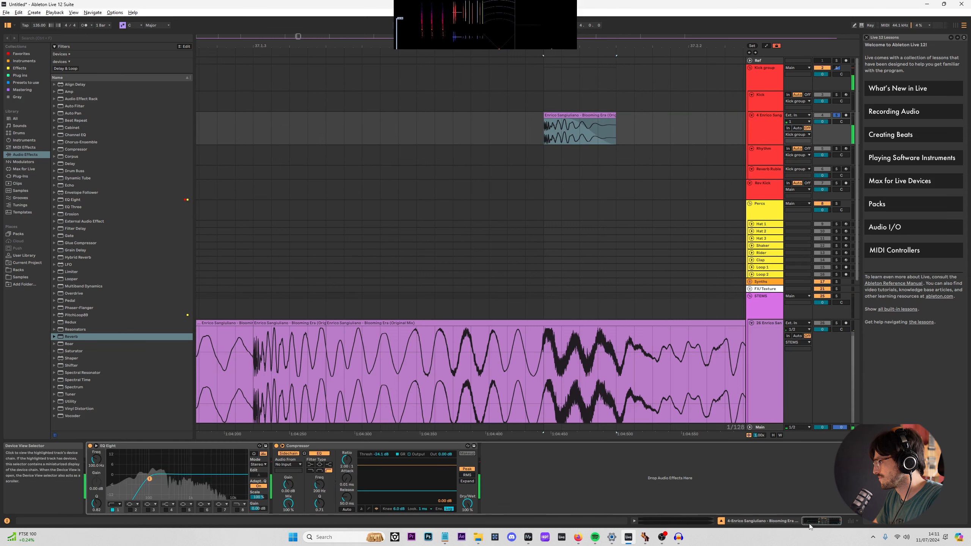
{"action": "left_click", "coordinate": [113, 510]}
{"action": "left_click", "coordinate": [114, 510]}
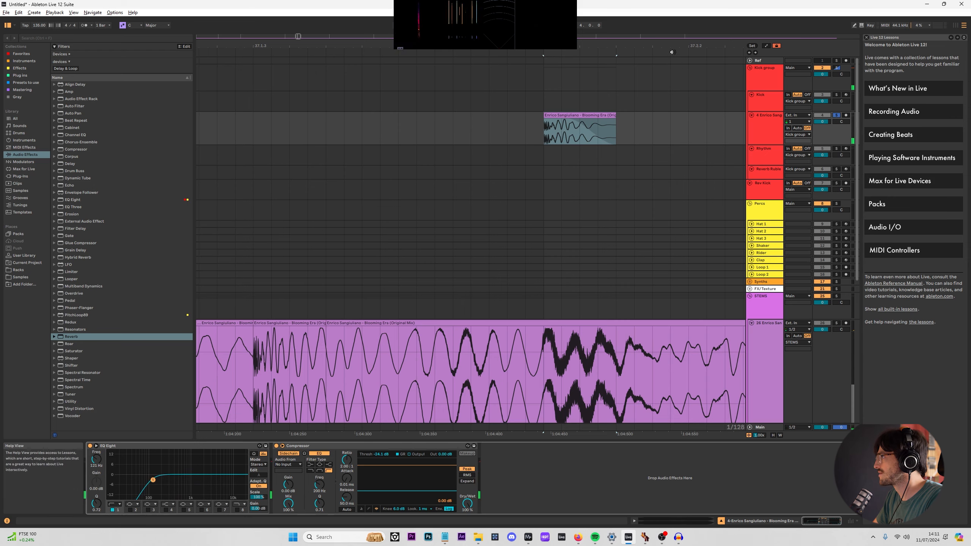
Deactivate the STEMS group, unsolo the slice's track and loop playback from 37.2.1 to 37.3.1.
{"action": "left_click_drag", "start_coordinate": [672, 47], "coordinate": [445, 23]}
{"action": "left_click", "coordinate": [577, 124]}
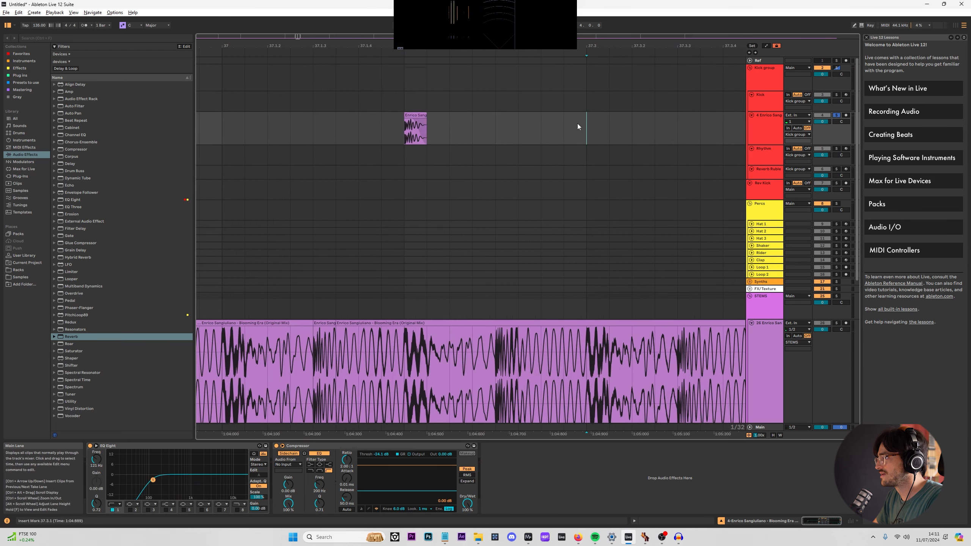
{"action": "left_click_drag", "start_coordinate": [578, 124], "coordinate": [407, 128]}
{"action": "left_click", "coordinate": [822, 296]}
{"action": "left_click", "coordinate": [836, 115]}
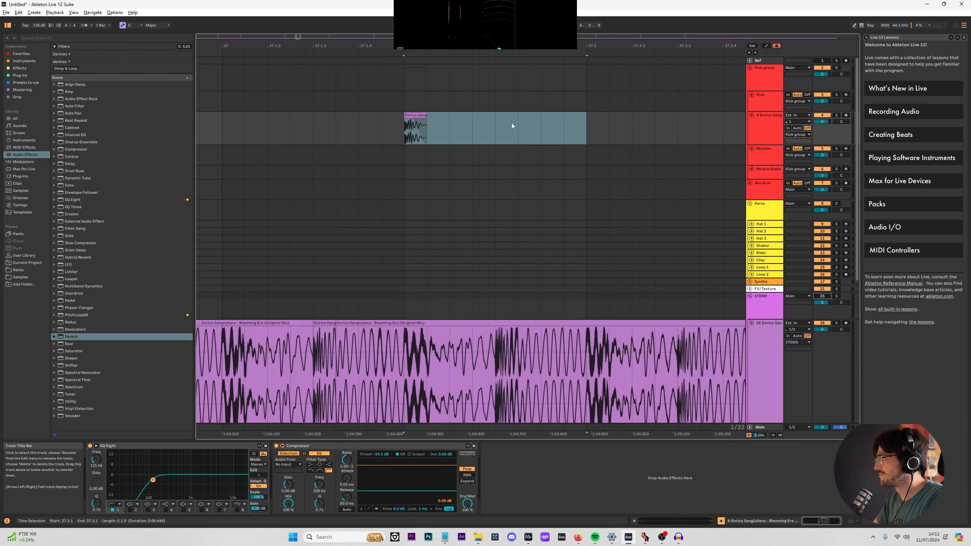
{"action": "key", "text": "space"}
{"action": "left_click_drag", "start_coordinate": [588, 128], "coordinate": [450, 124]}
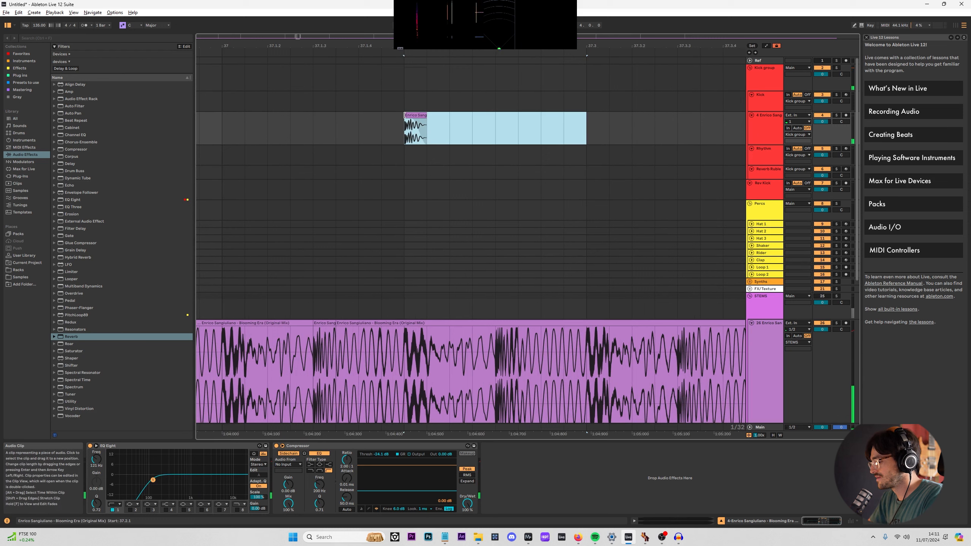
Duplicate the slice's audio track inside the Kick group.
{"action": "left_click", "coordinate": [772, 118]}
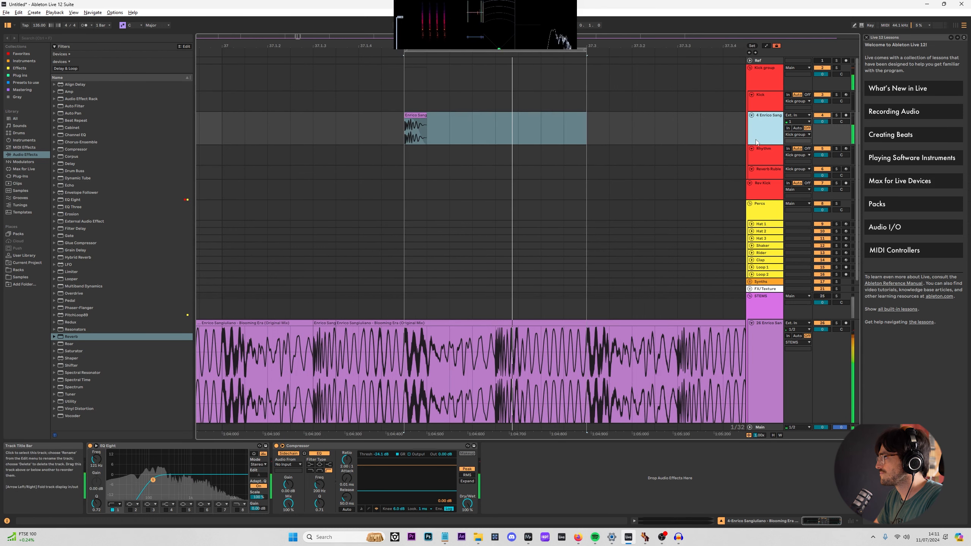
{"action": "key", "text": "ctrl+d"}
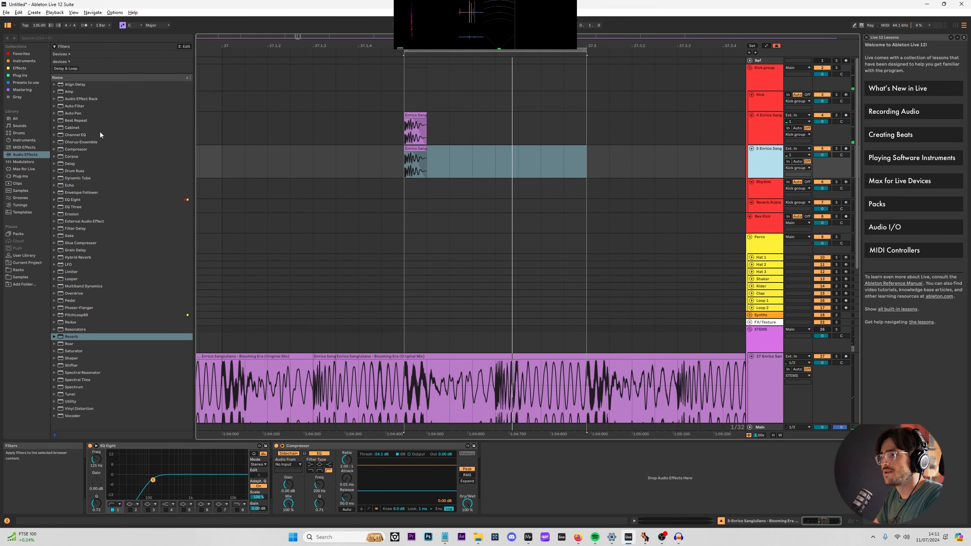
Look through the DRUMS folder of the Pleasurekraft sample pack in the Samples location.
{"action": "left_click", "coordinate": [21, 277]}
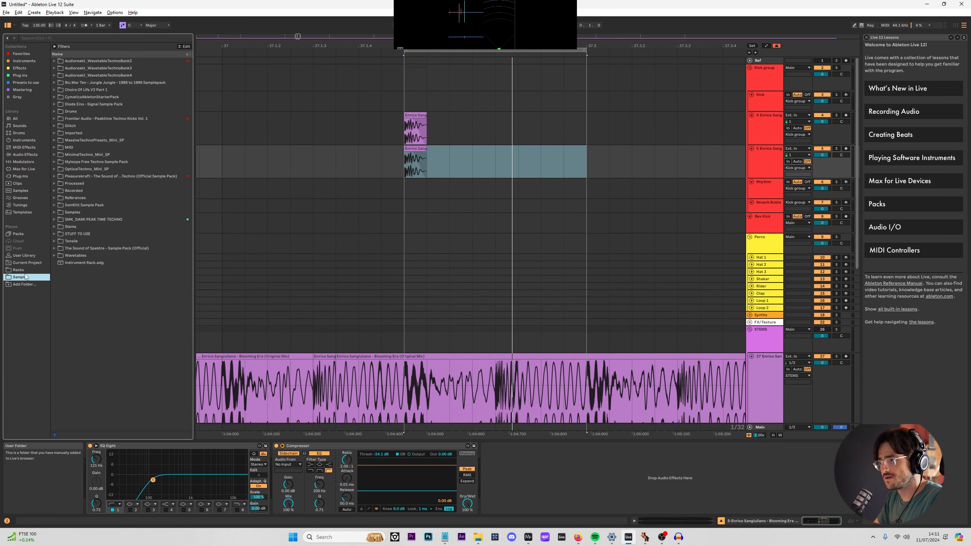
{"action": "left_click", "coordinate": [54, 176]}
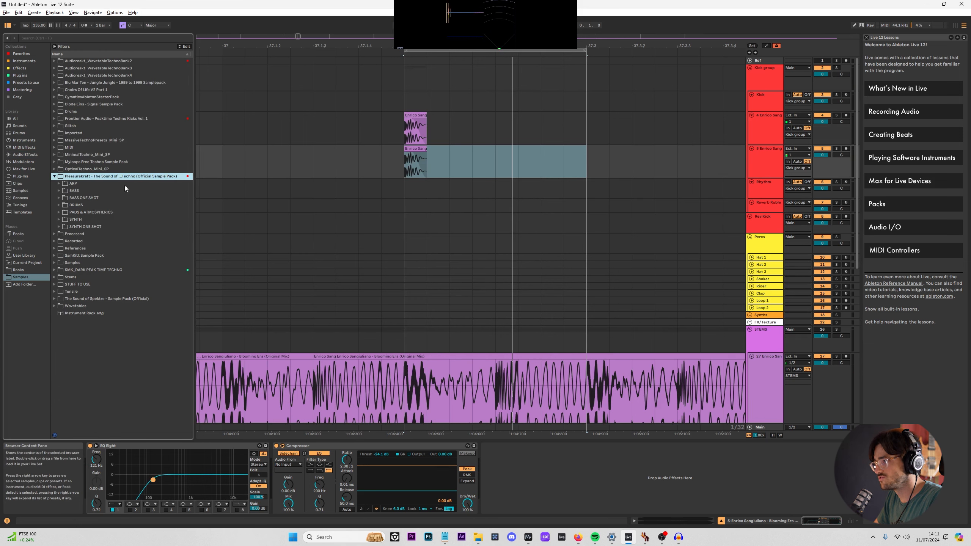
{"action": "left_click", "coordinate": [59, 205]}
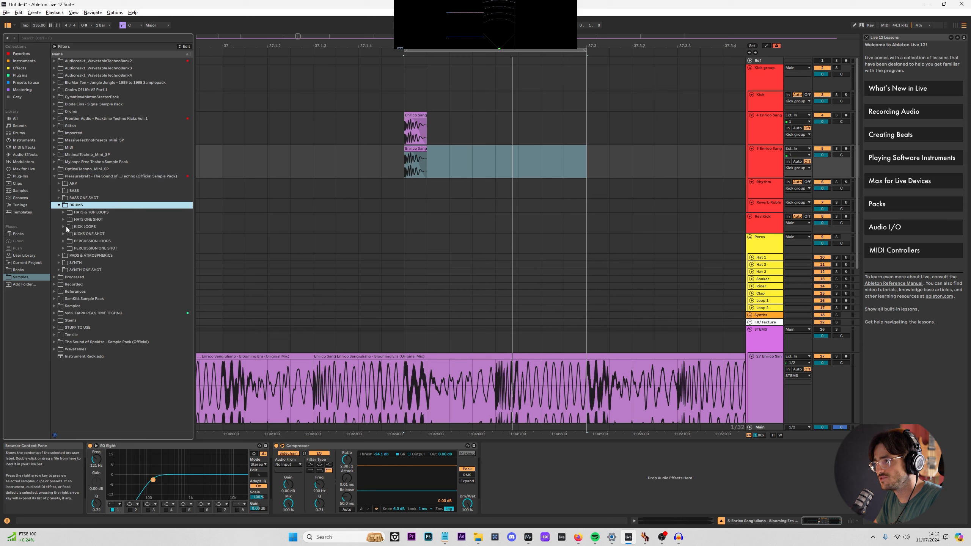
Audition kick samples in the LOW END folders of the Frontier Audio Peaktime Techno Kicks Vol. 1 pack.
{"action": "left_click", "coordinate": [54, 119]}
{"action": "left_click", "coordinate": [59, 134]}
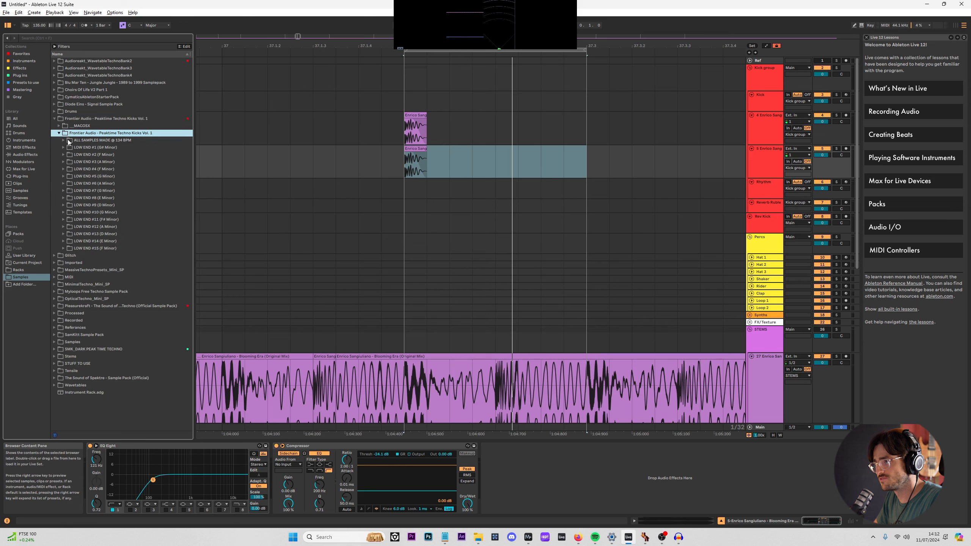
{"action": "left_click", "coordinate": [68, 140]}
{"action": "left_click", "coordinate": [68, 148]}
{"action": "left_click", "coordinate": [81, 163]}
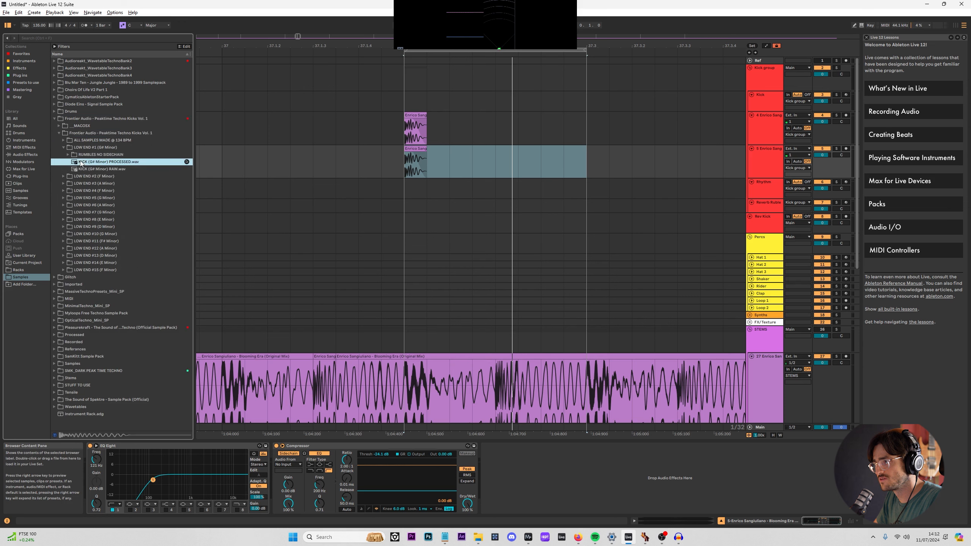
{"action": "left_click", "coordinate": [62, 255]}
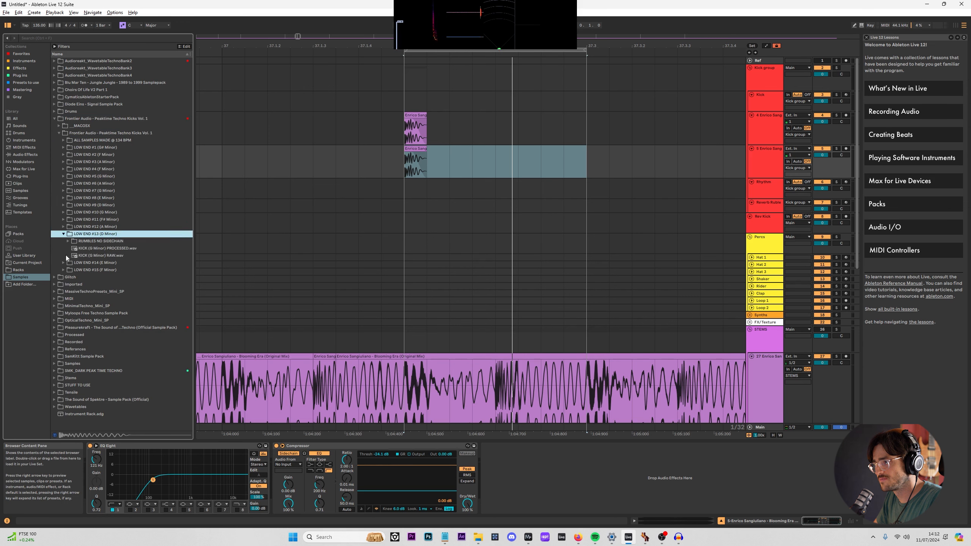
{"action": "left_click", "coordinate": [94, 255]}
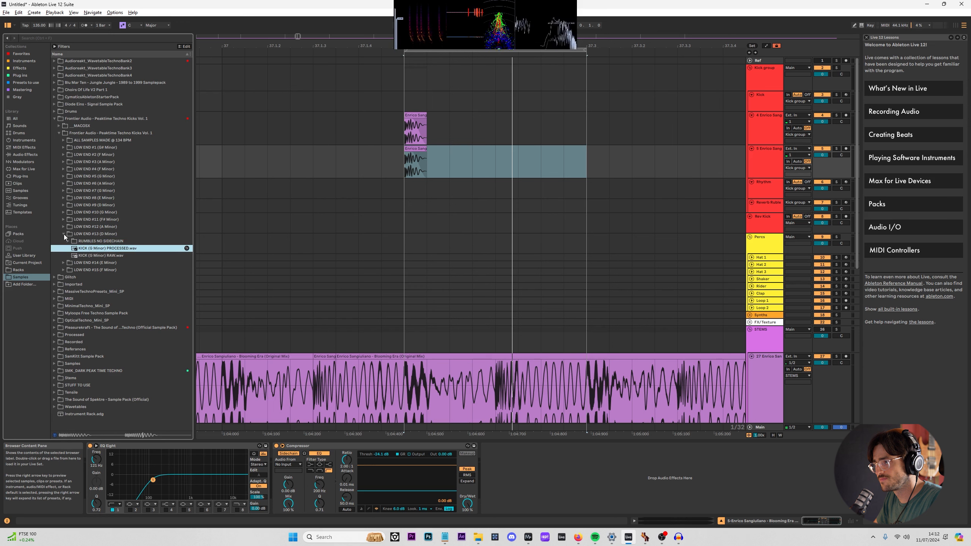
{"action": "key", "text": "Up"}
{"action": "key", "text": "Up"}
{"action": "key", "text": "Up"}
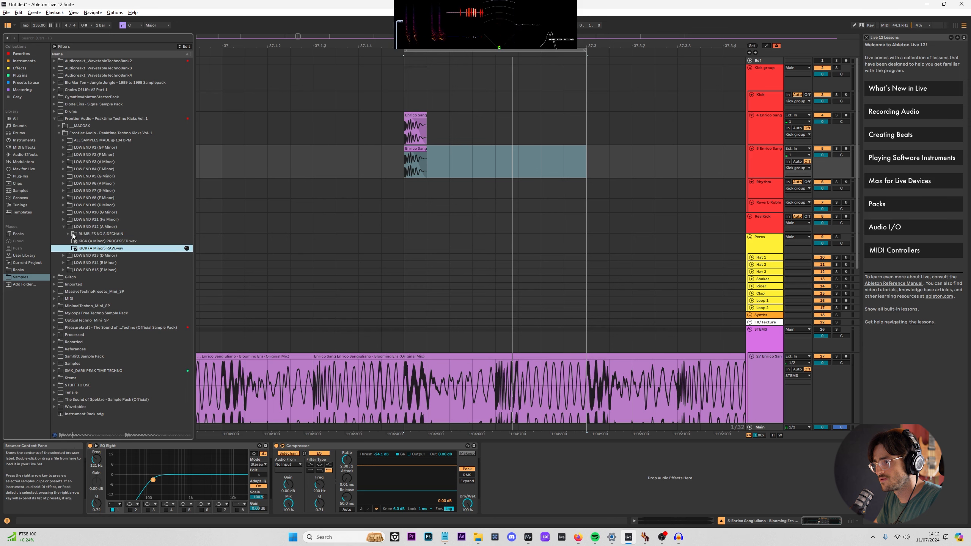
Place KICK (F# Minor) RAW.wav from LOW END #11 at 37.2.1 on the duplicated track, replacing the copied slice.
{"action": "left_click", "coordinate": [64, 220]}
{"action": "left_click", "coordinate": [93, 241]}
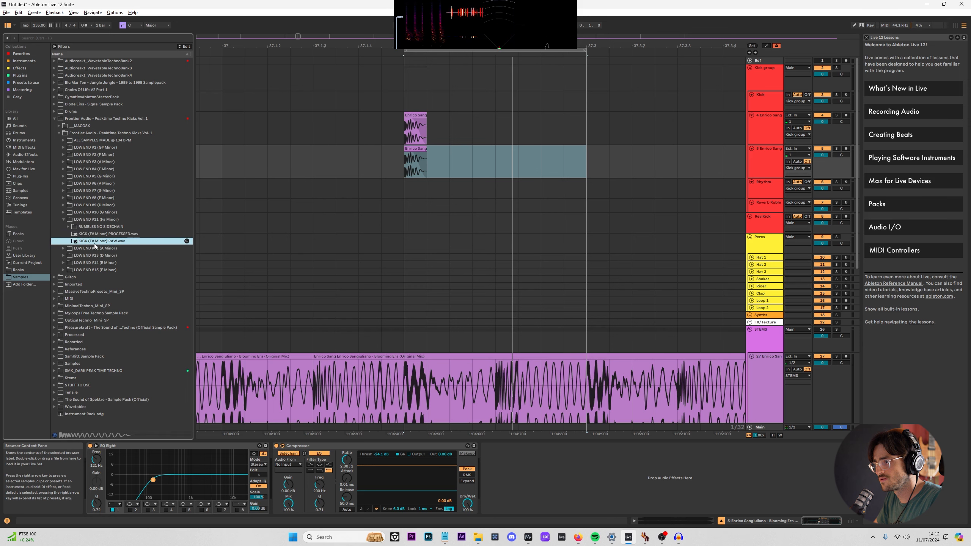
{"action": "left_click_drag", "start_coordinate": [95, 243], "coordinate": [409, 159]}
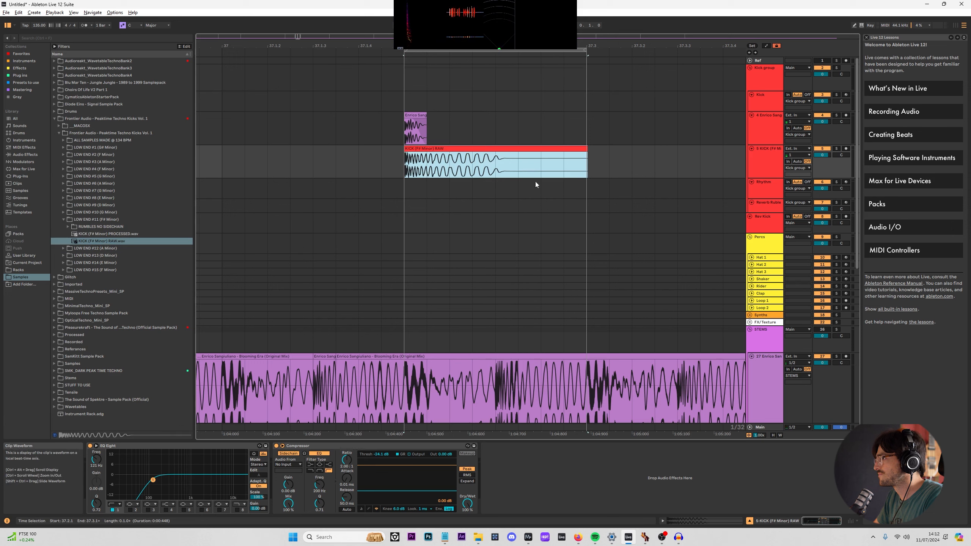
During playback, disable the low-cut band of the kick track's EQ Eight and enable a high cut at about 174 Hz.
{"action": "key", "text": "space"}
{"action": "left_click", "coordinate": [112, 511]}
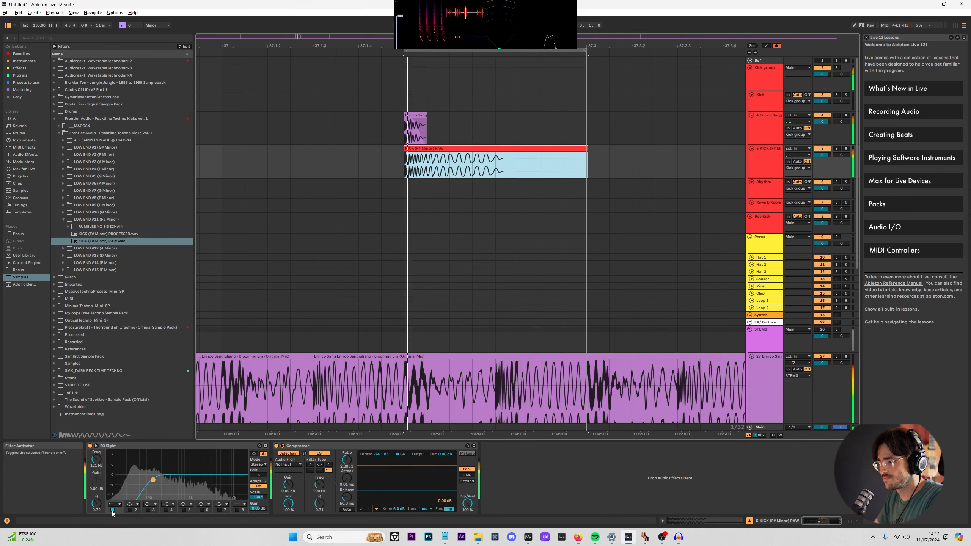
{"action": "left_click", "coordinate": [237, 510]}
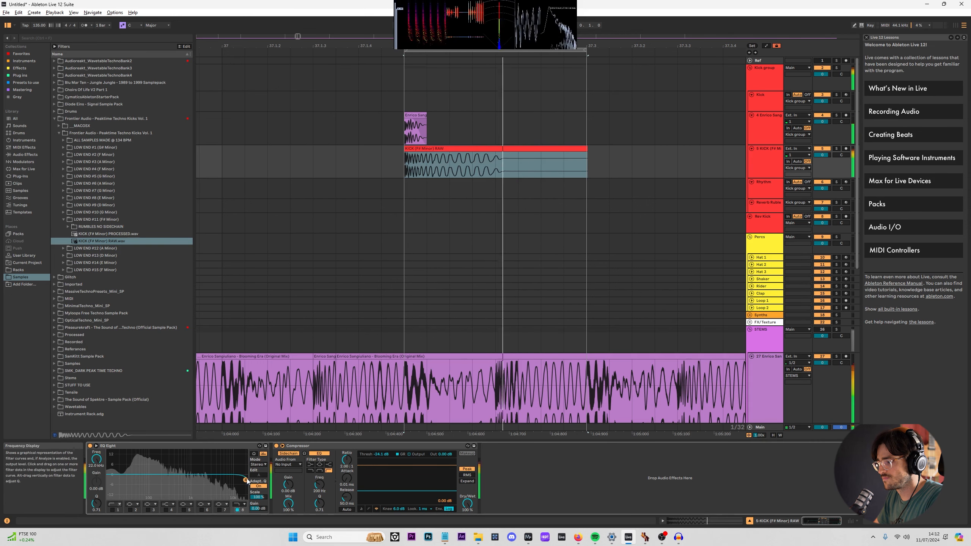
Solo the slice and kick tracks together and lower the kick track's volume to about -4 dB.
{"action": "left_click", "coordinate": [837, 115]}
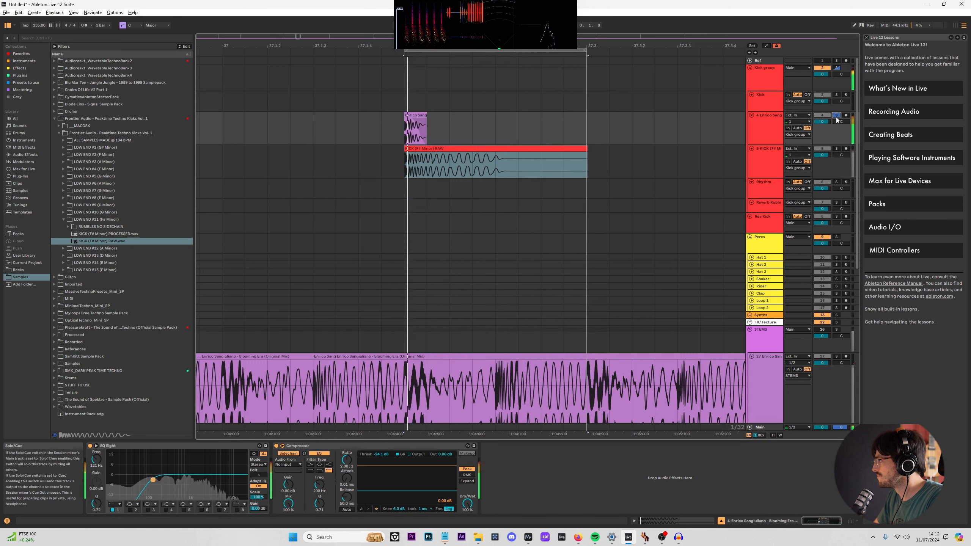
{"action": "left_click", "coordinate": [837, 148], "text": "ctrl"}
{"action": "left_click_drag", "start_coordinate": [823, 154], "coordinate": [822, 164]}
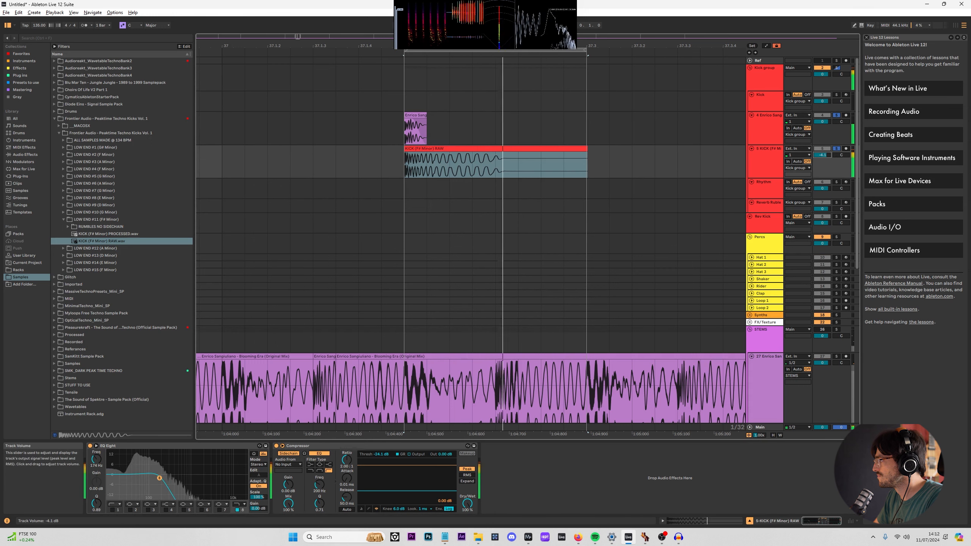
Extend the slice's clip to 37.2.2 with a long fade-out, and raise the kick track's high cut to about 230 Hz.
{"action": "left_click", "coordinate": [416, 131]}
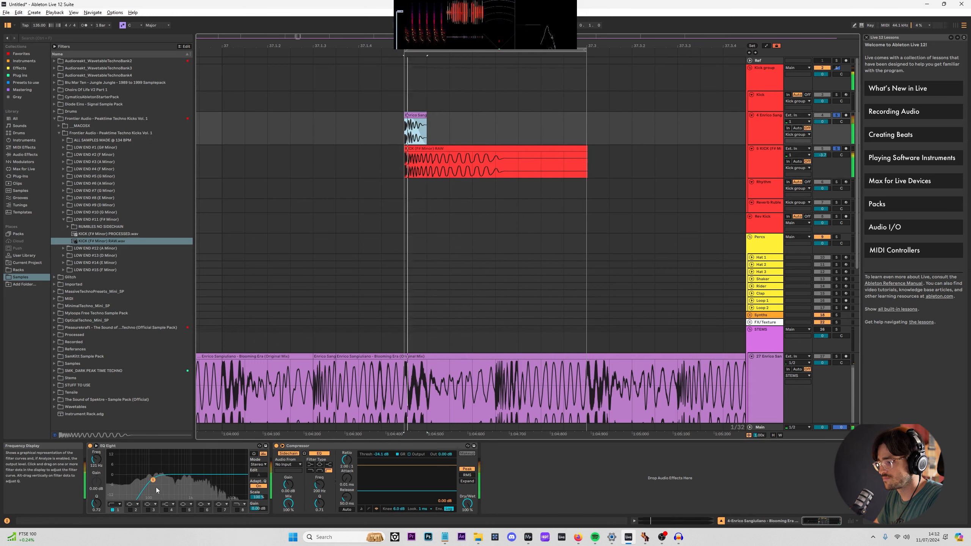
{"action": "mouse_move", "coordinate": [427, 126]}
{"action": "left_mouse_down"}
{"action": "mouse_move", "coordinate": [514, 123]}
{"action": "mouse_move", "coordinate": [416, 121]}
{"action": "left_mouse_up"}
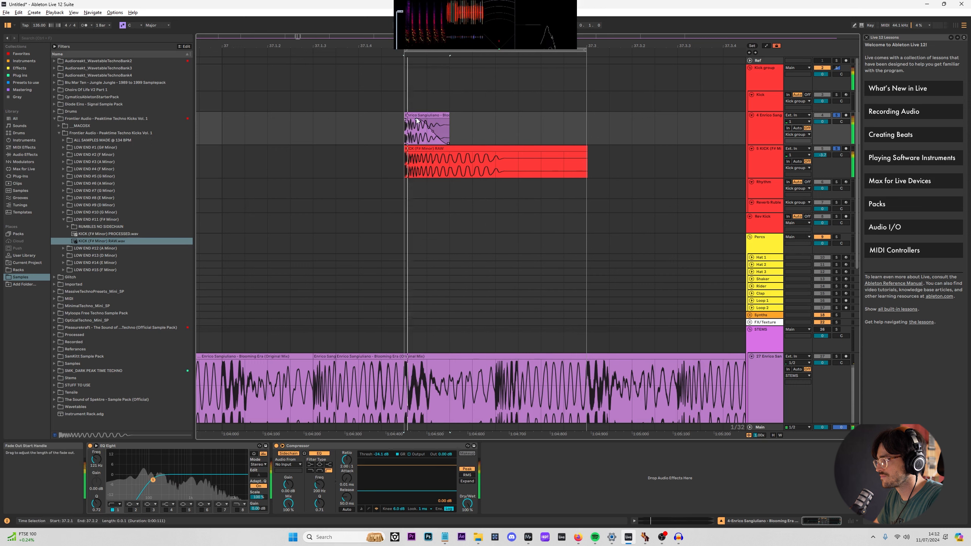
{"action": "key", "text": "Down"}
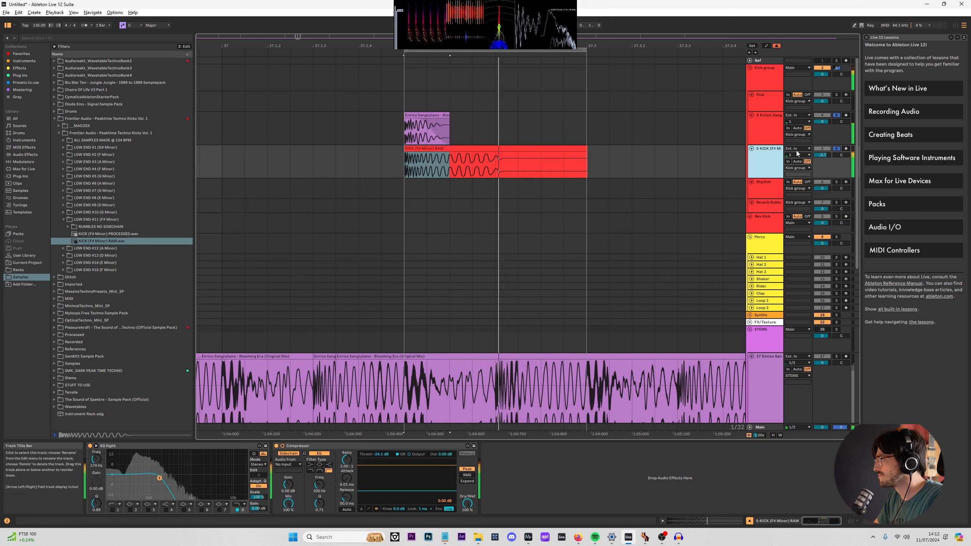
{"action": "left_click_drag", "start_coordinate": [160, 478], "coordinate": [164, 481]}
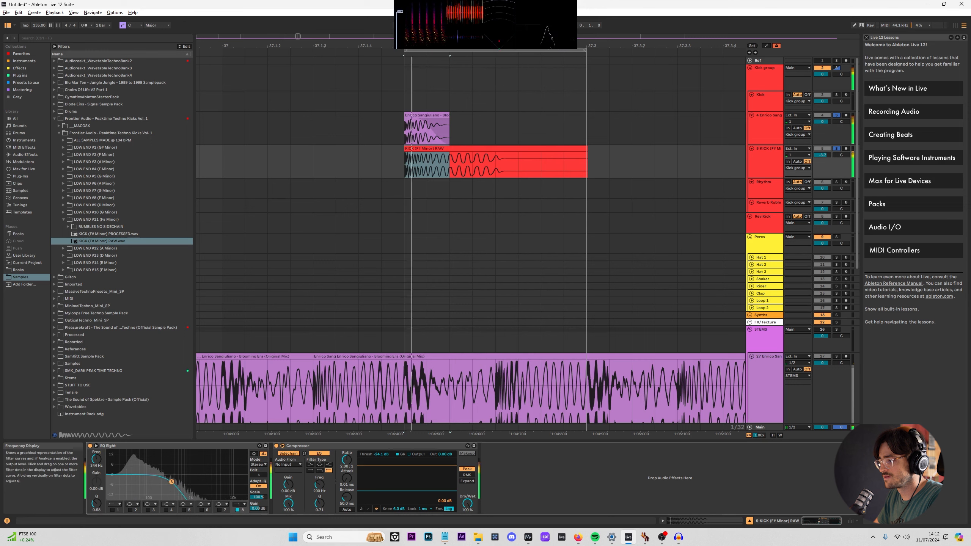
Fold the Bass Control rack in the Kick group's device chain.
{"action": "left_click", "coordinate": [761, 84]}
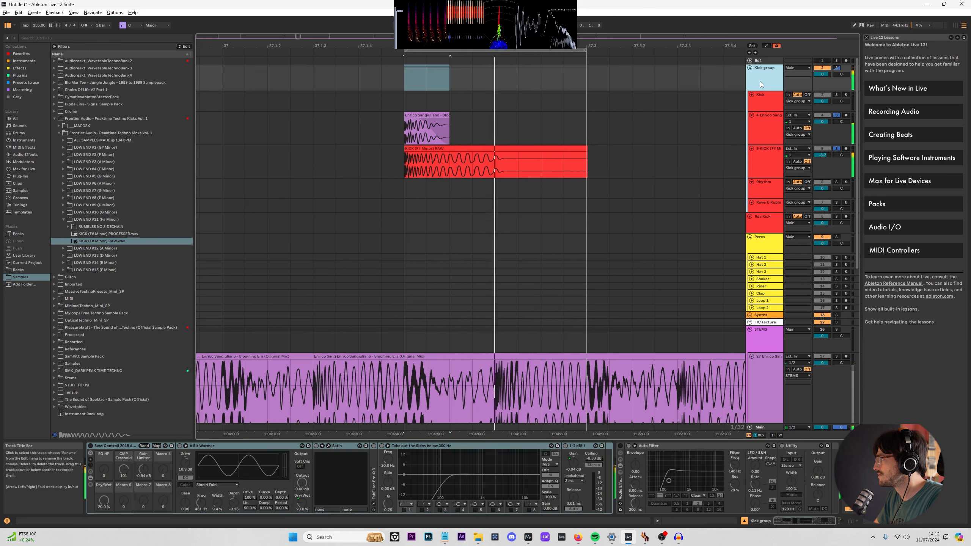
{"action": "double_click", "coordinate": [117, 446]}
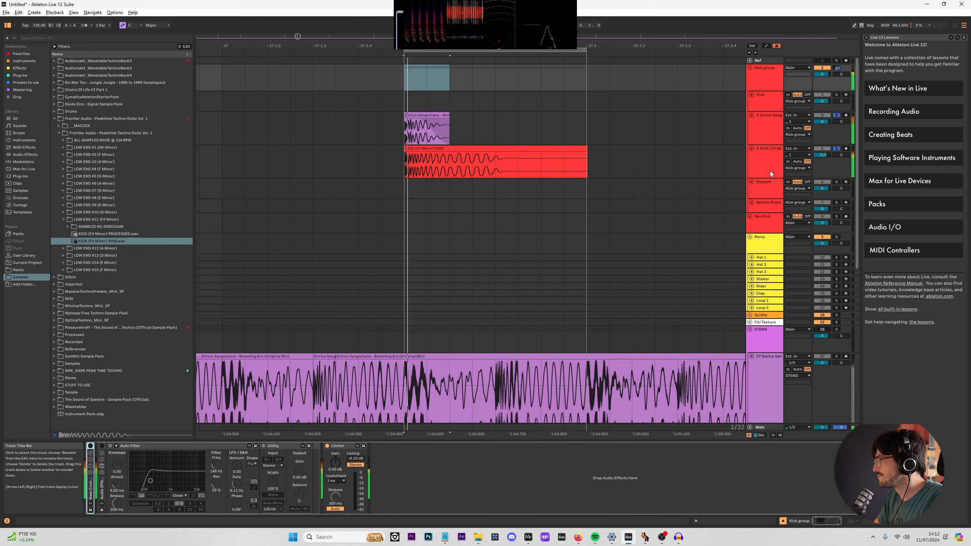
Split the kick clip at 37.2.3, delete the remainder and add a fade-out to the shortened clip.
{"action": "left_click", "coordinate": [496, 160]}
{"action": "key", "text": "ctrl+e"}
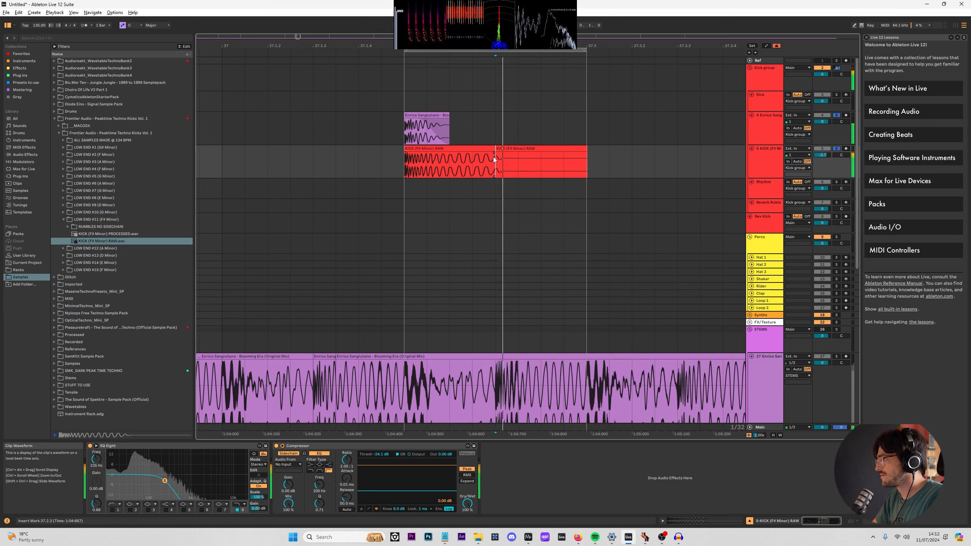
{"action": "left_click", "coordinate": [497, 158]}
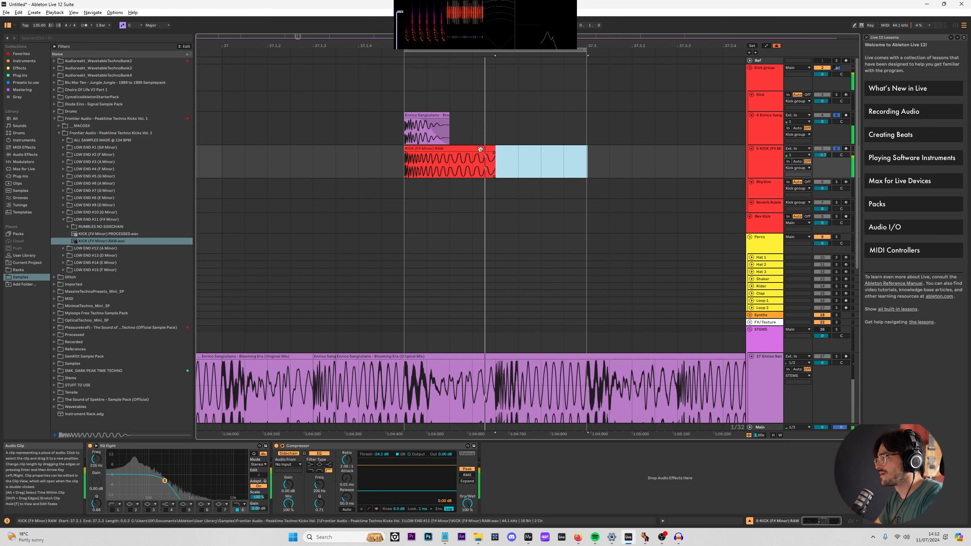
{"action": "left_click_drag", "start_coordinate": [494, 153], "coordinate": [460, 149]}
Duplicate the kick's track, solo only the copy and play the loop.
{"action": "left_click", "coordinate": [759, 160]}
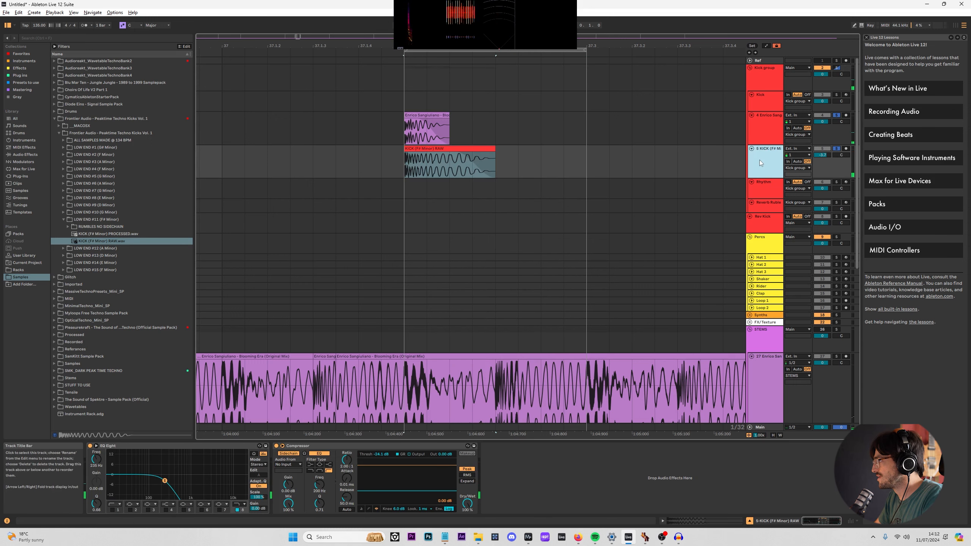
{"action": "key", "text": "ctrl+d"}
{"action": "left_click", "coordinate": [467, 190]}
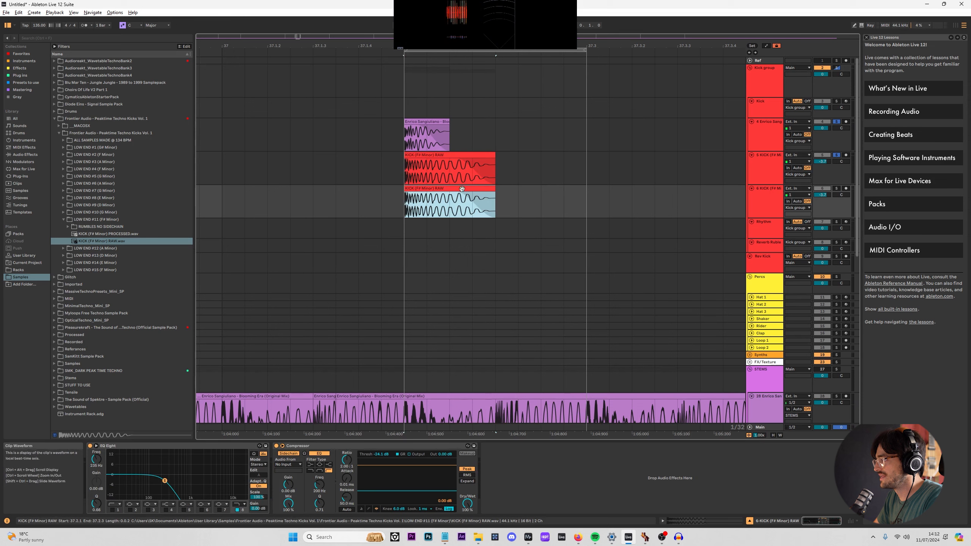
{"action": "key", "text": "space"}
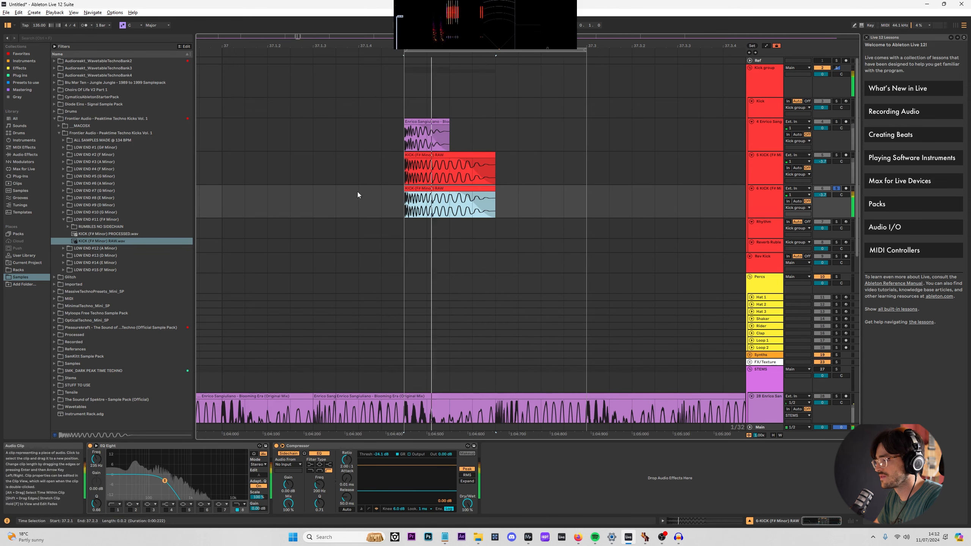
Add the Reverb audio effect before the EQ Eight on the duplicated kick track.
{"action": "left_click", "coordinate": [23, 155]}
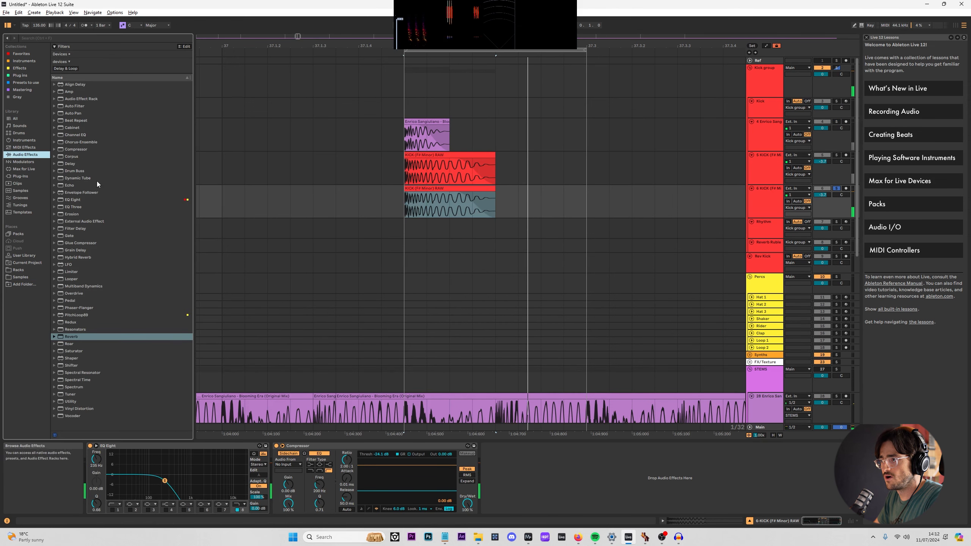
{"action": "left_click", "coordinate": [72, 337]}
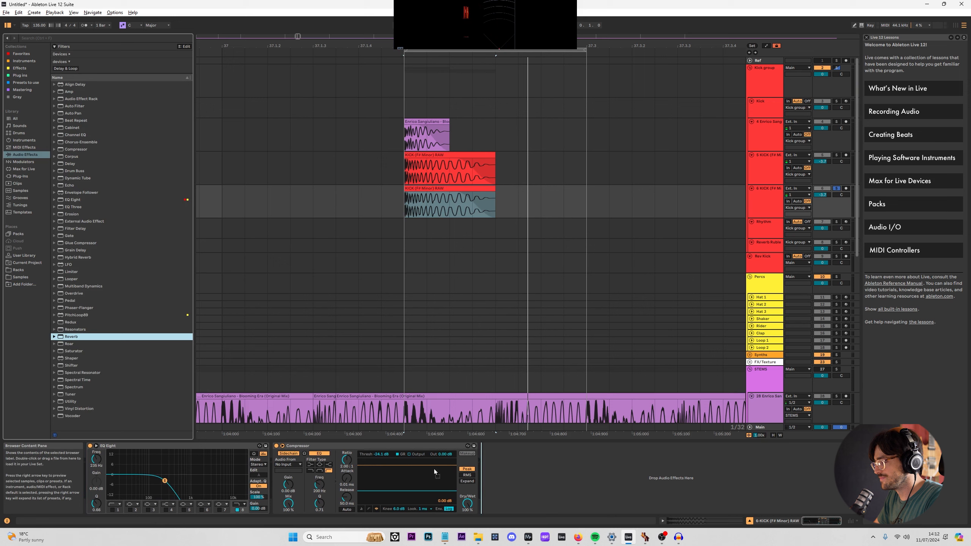
{"action": "key", "text": "Return"}
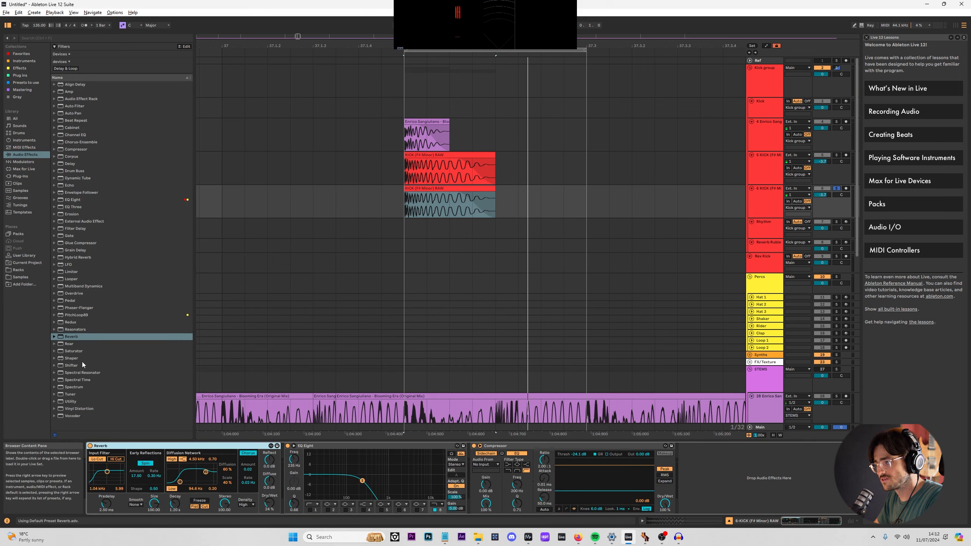
Set the Reverb to about 87% Dry/Wet, zero Stereo and zero Predelay, and lower its input and diffusion filter frequencies during playback.
{"action": "key", "text": "space"}
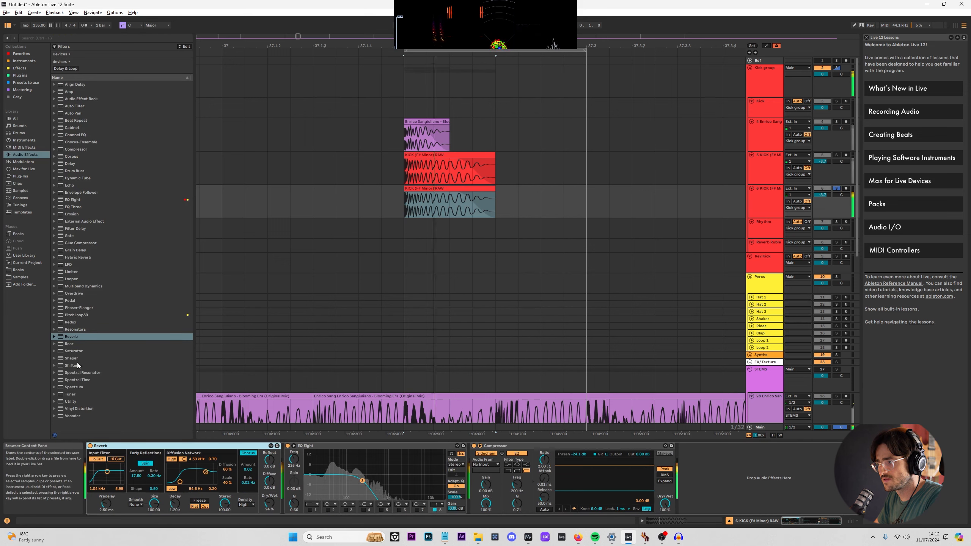
{"action": "left_click_drag", "start_coordinate": [269, 503], "coordinate": [270, 455]}
{"action": "left_click", "coordinate": [224, 504]}
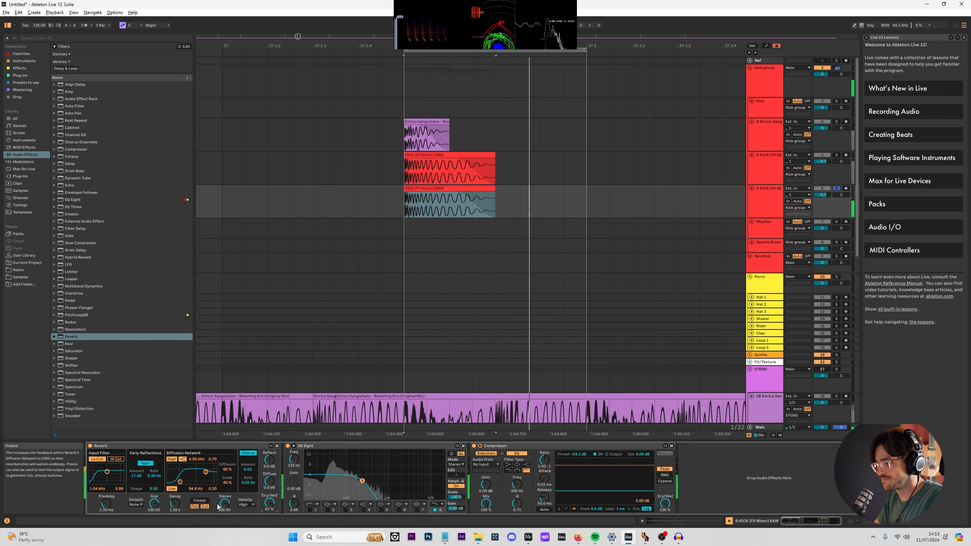
{"action": "left_click_drag", "start_coordinate": [220, 525], "coordinate": [219, 545]}
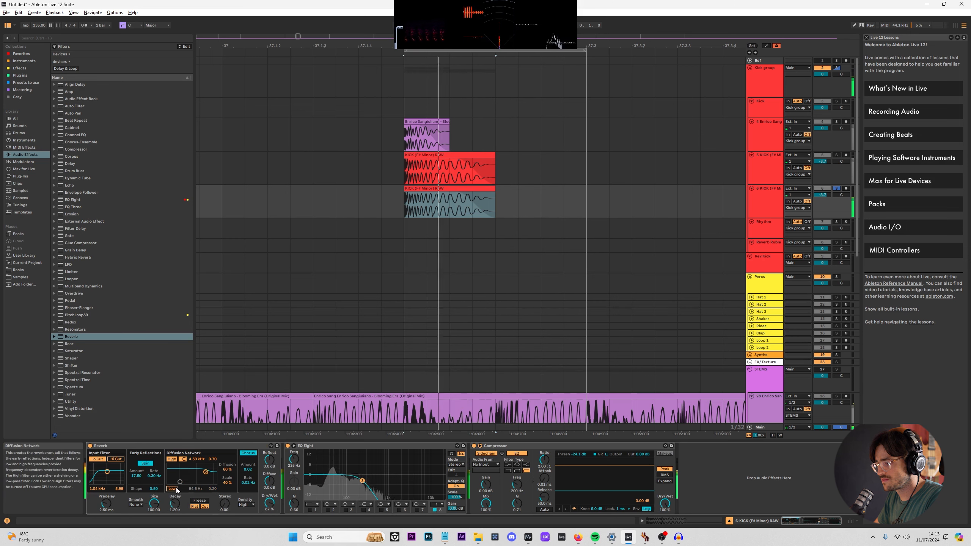
{"action": "left_click", "coordinate": [111, 460]}
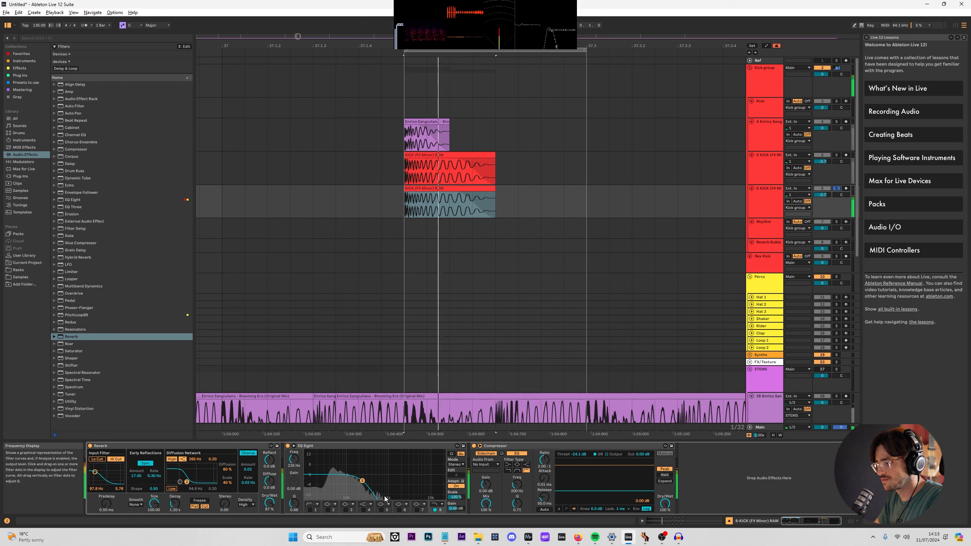
Solo the original kick alongside the reverb copy, adjust the copy's volume and lower its high cut to about 144 Hz.
{"action": "left_click", "coordinate": [837, 155], "text": "ctrl"}
{"action": "left_click_drag", "start_coordinate": [824, 197], "coordinate": [823, 194]}
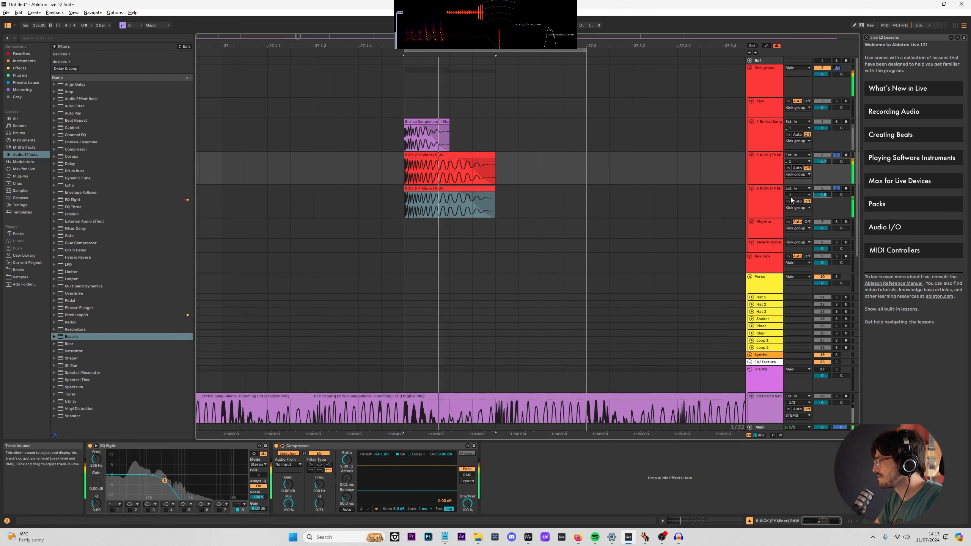
{"action": "left_click", "coordinate": [427, 199]}
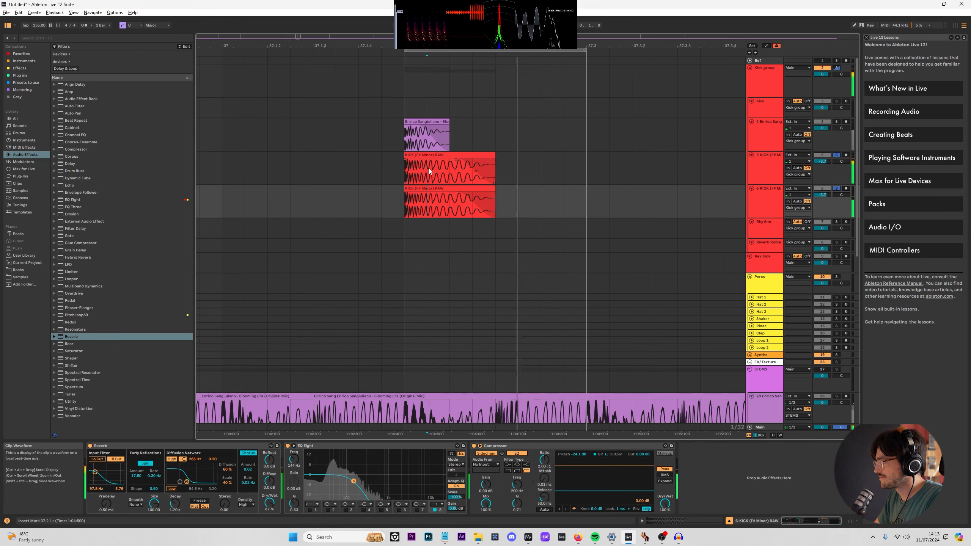
{"action": "left_click", "coordinate": [429, 169]}
Set the Reverb's decay time to about 2.4 s and lower the reverb copy's high cut to about 115 Hz.
{"action": "left_click", "coordinate": [778, 207]}
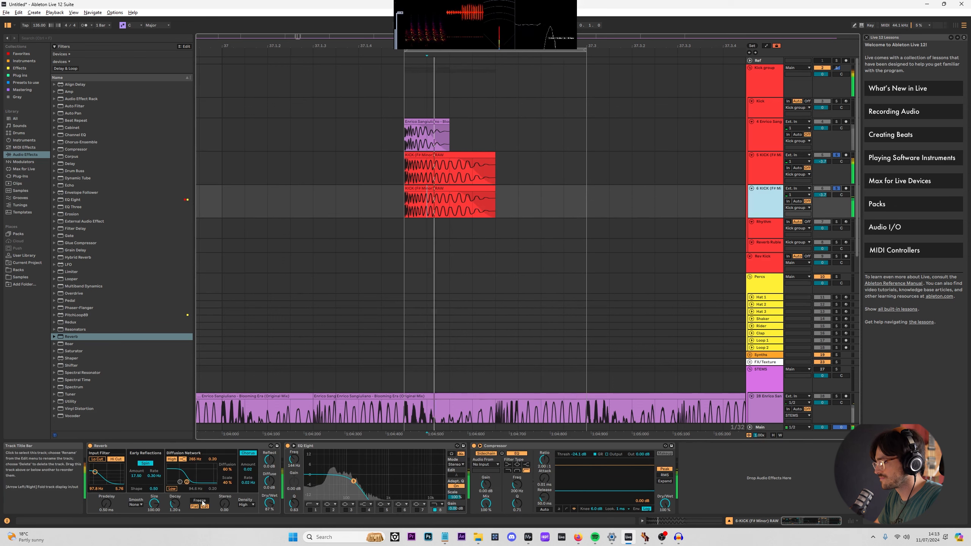
{"action": "left_click_drag", "start_coordinate": [175, 503], "coordinate": [175, 486]}
{"action": "left_click_drag", "start_coordinate": [154, 504], "coordinate": [154, 505]}
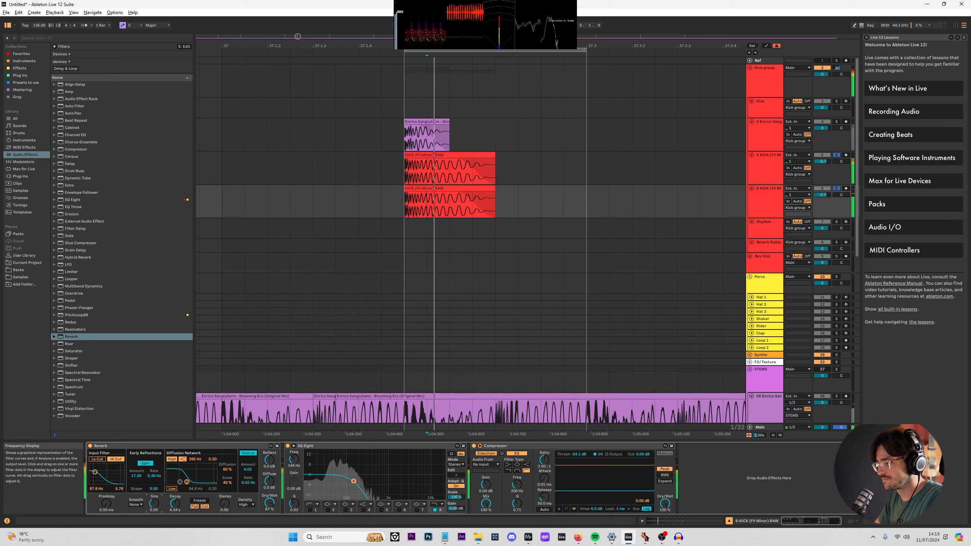
{"action": "left_click_drag", "start_coordinate": [175, 503], "coordinate": [180, 509]}
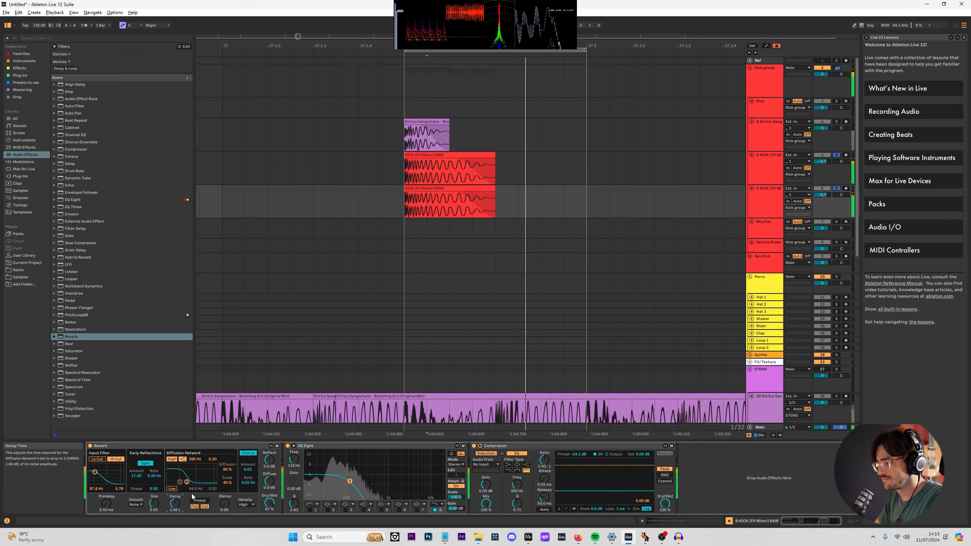
Solo the whole Kick group instead of its individual layers.
{"action": "left_click", "coordinate": [773, 91]}
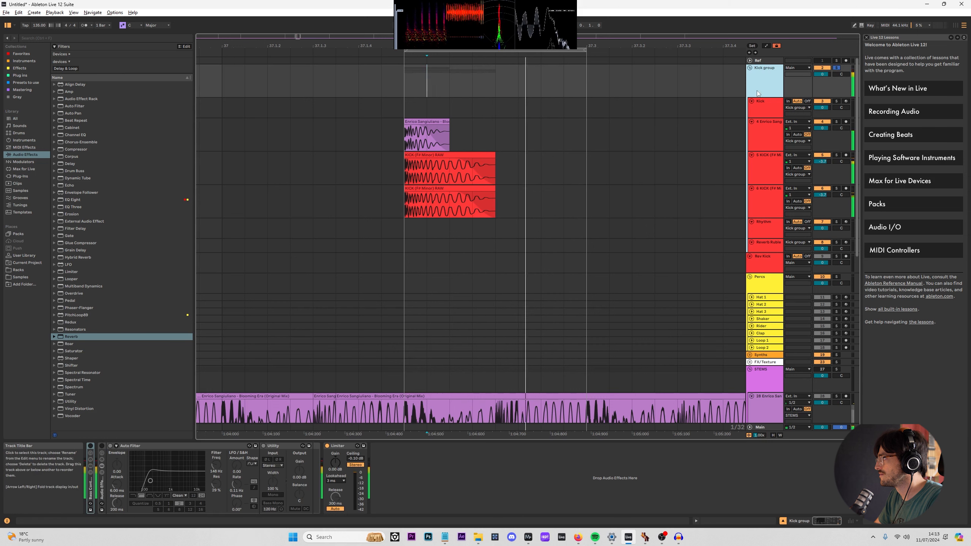
Unfold the Kick group's Bass Control rack, open its Satin plug-in and lower the rack's Dry/Wet to 0% during playback.
{"action": "double_click", "coordinate": [90, 454]}
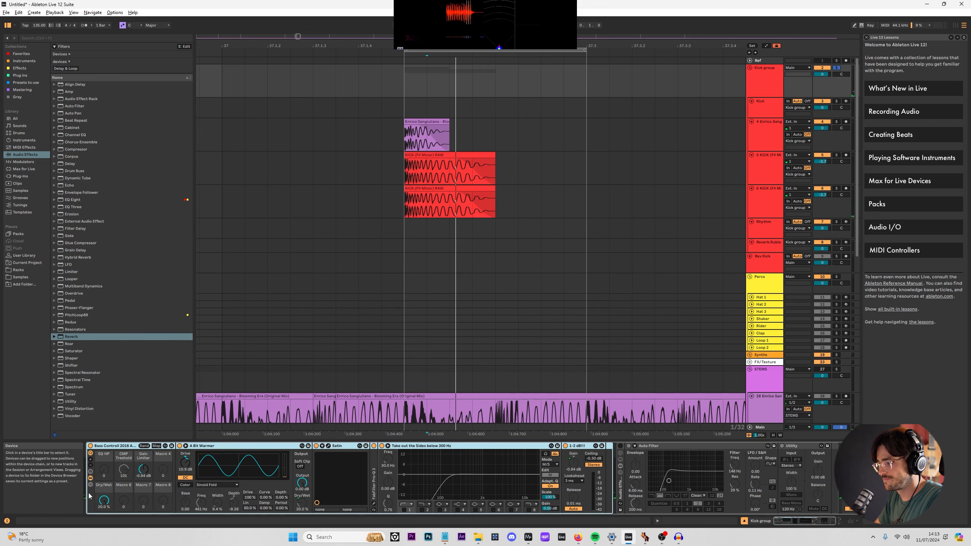
{"action": "left_click", "coordinate": [329, 446]}
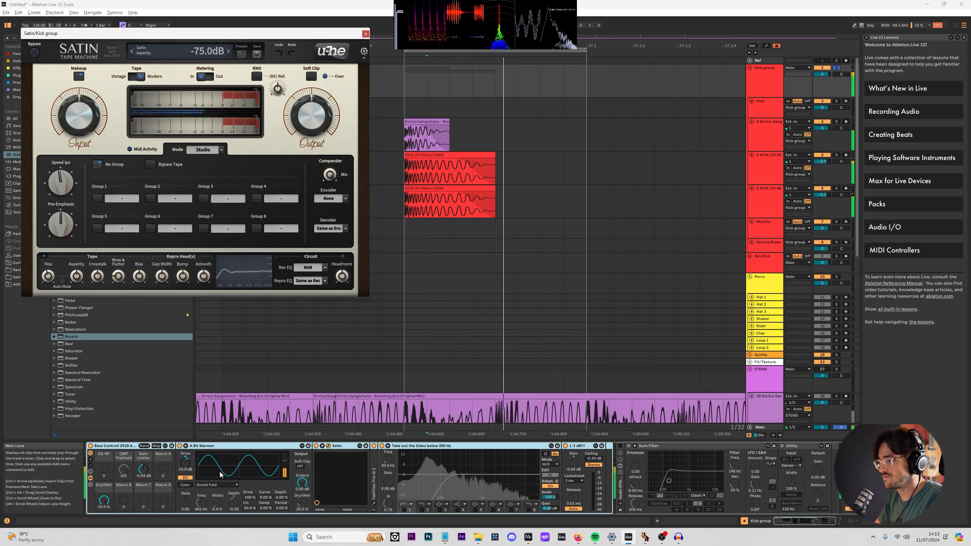
{"action": "left_click_drag", "start_coordinate": [104, 500], "coordinate": [103, 544]}
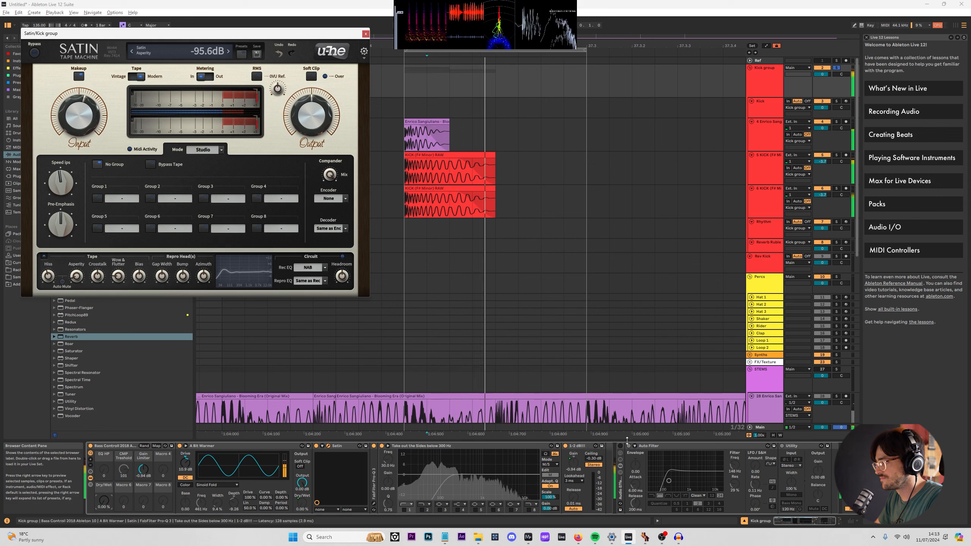
Fold the limiter at the end of the Bass Control rack, show the Kick group's Auto Filter unfolded and close the Satin window.
{"action": "double_click", "coordinate": [579, 446]}
{"action": "double_click", "coordinate": [619, 446]}
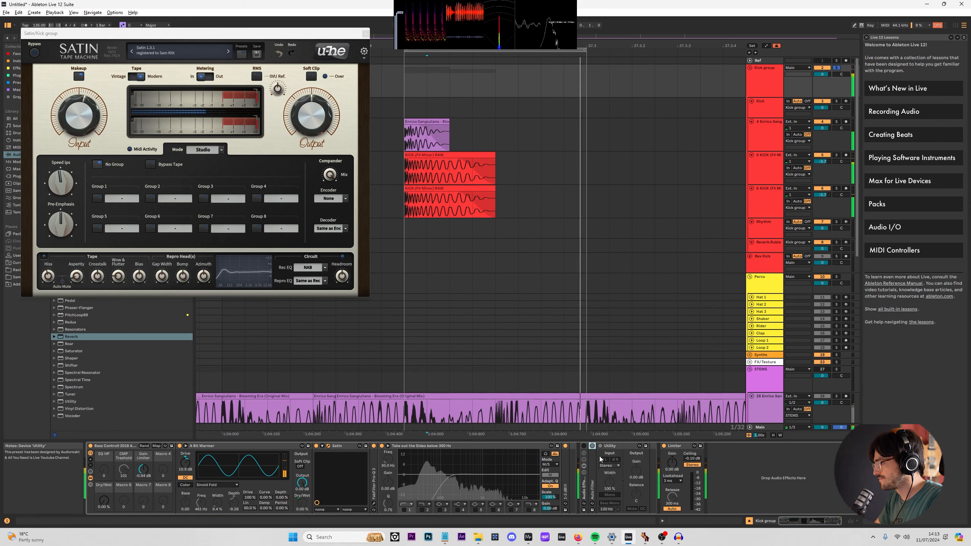
{"action": "double_click", "coordinate": [593, 465]}
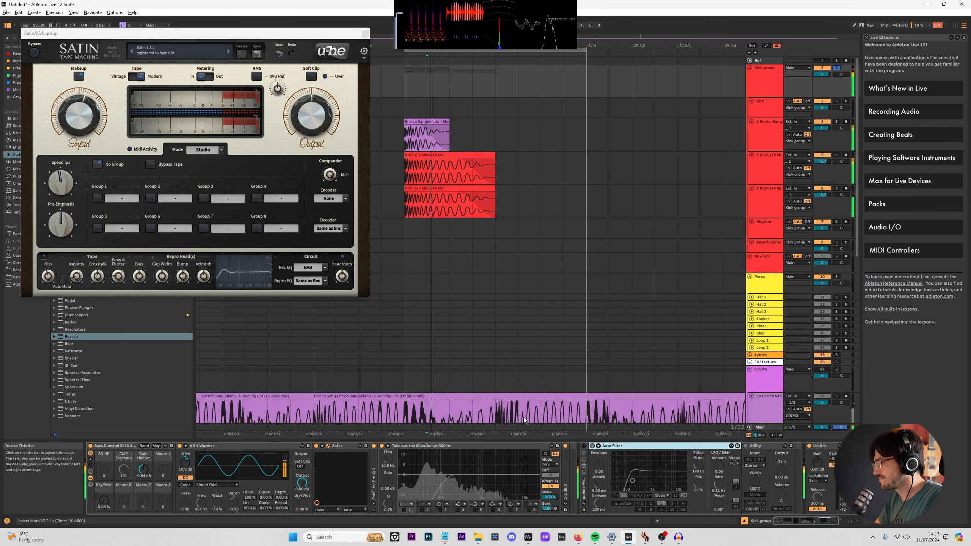
{"action": "left_click", "coordinate": [366, 33]}
Expand the Synths group and load the Vital instrument onto its first MIDI track.
{"action": "scroll", "coordinate": [774, 294], "scroll_direction": "down", "scroll_amount": 3}
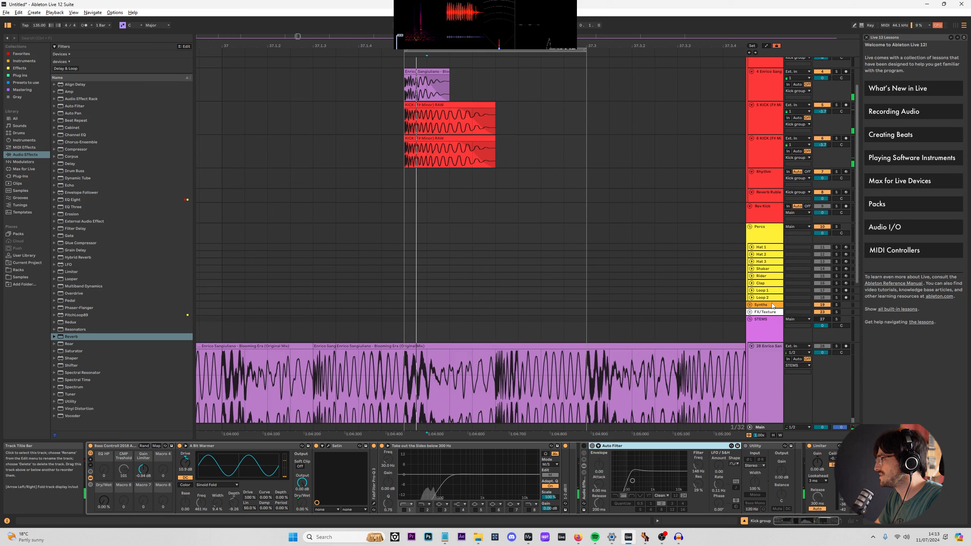
{"action": "left_click", "coordinate": [750, 305]}
{"action": "scroll", "coordinate": [755, 305], "scroll_direction": "down", "scroll_amount": 3}
{"action": "left_click", "coordinate": [764, 277]}
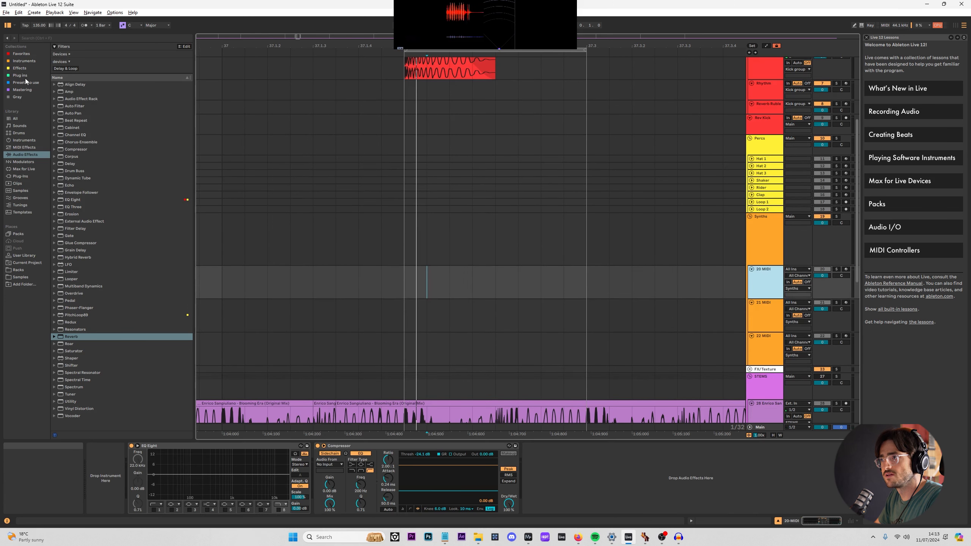
{"action": "left_click", "coordinate": [31, 62]}
{"action": "left_click_drag", "start_coordinate": [80, 230], "coordinate": [364, 309]}
{"action": "left_click_drag", "start_coordinate": [205, 368], "coordinate": [114, 466]}
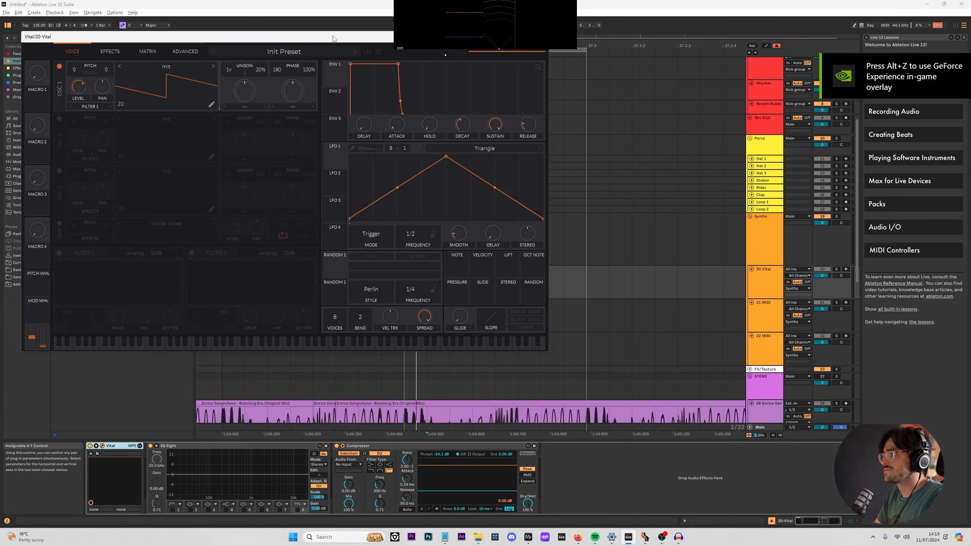
Create an empty one-beat MIDI clip on the Vital track from 37.2.1 to 37.3.1, moving the Vital window out of the way.
{"action": "left_click_drag", "start_coordinate": [333, 39], "coordinate": [721, 327]}
{"action": "left_click_drag", "start_coordinate": [408, 272], "coordinate": [576, 273]}
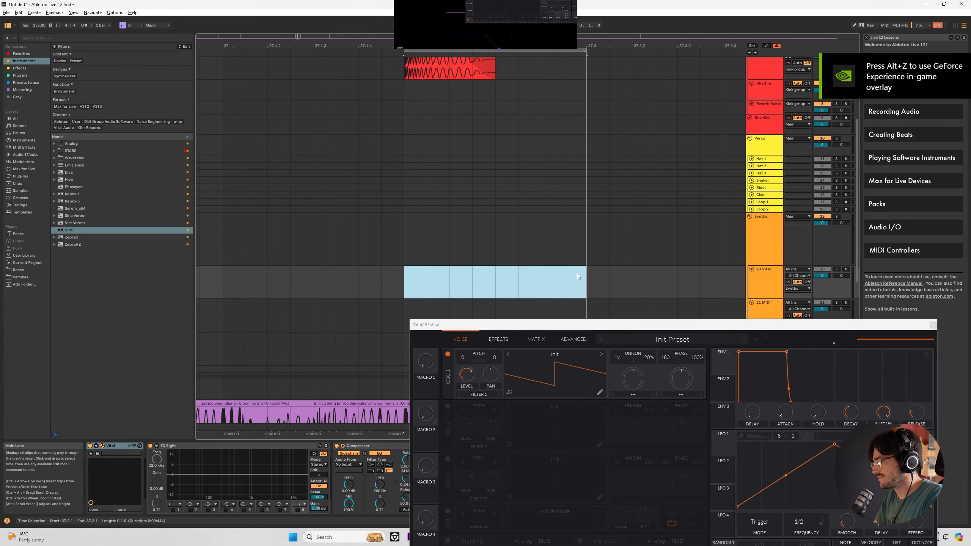
{"action": "key", "text": "ctrl+shift+m"}
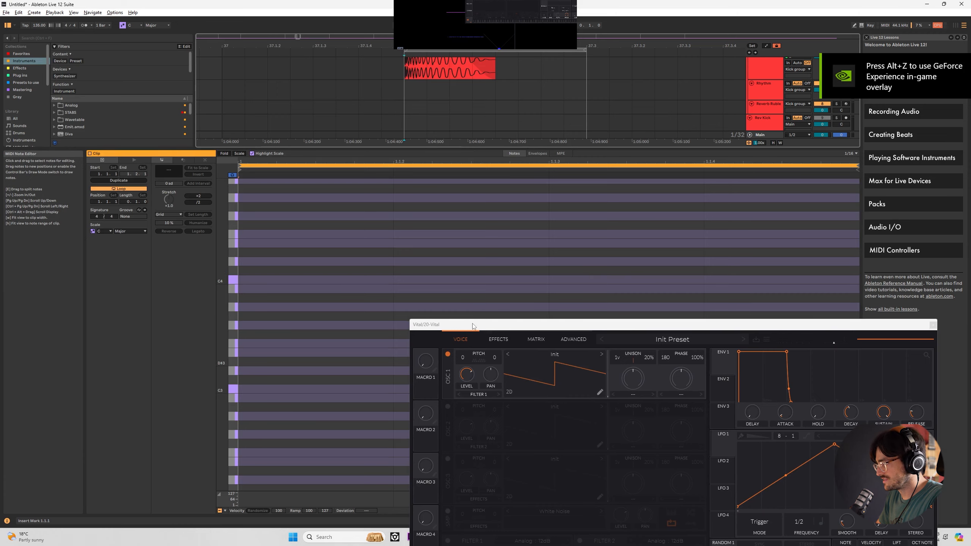
{"action": "left_click_drag", "start_coordinate": [473, 326], "coordinate": [751, 121]}
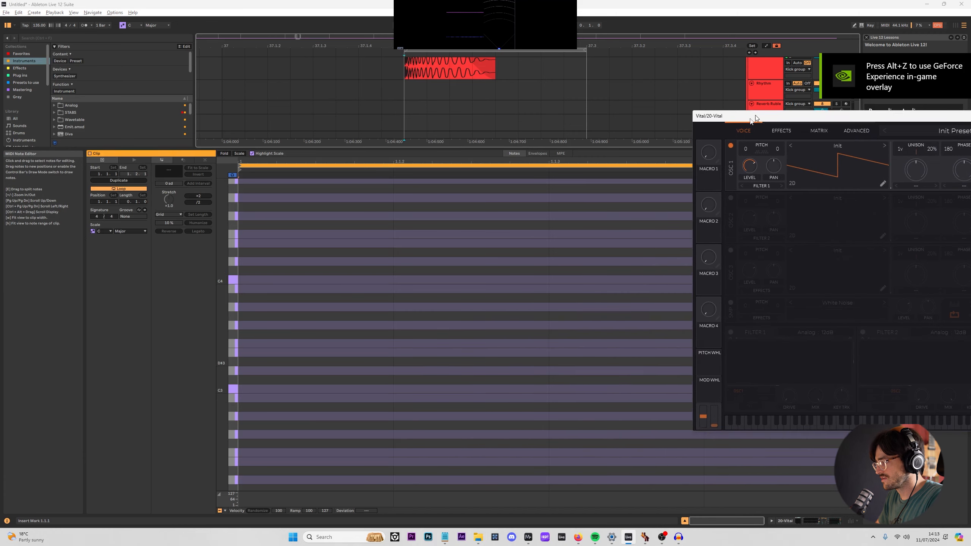
Draw a sixteenth note at 1.1.2 in the Vital clip and transpose it down to G#1.
{"action": "double_click", "coordinate": [463, 272]}
{"action": "left_click_drag", "start_coordinate": [464, 252], "coordinate": [492, 338]}
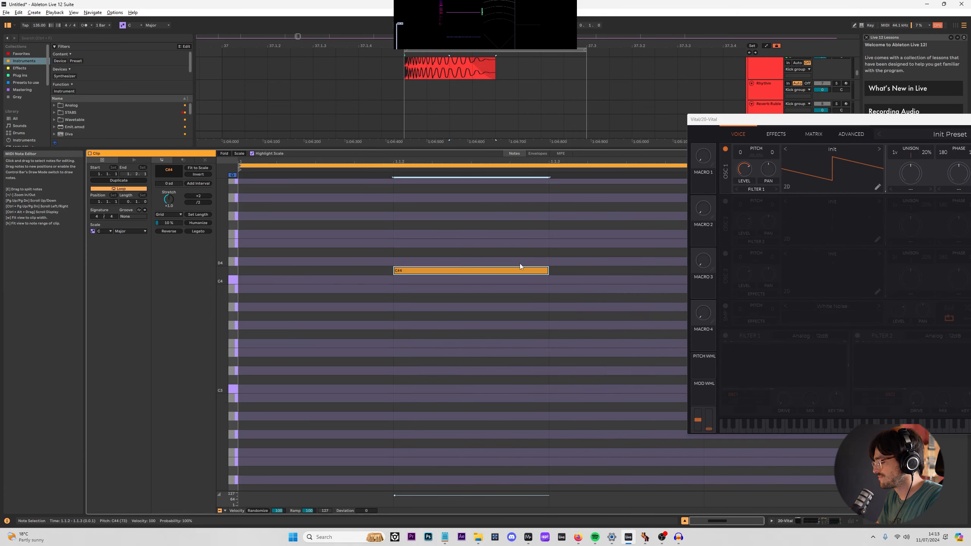
{"action": "key", "text": "Down"}
{"action": "key", "text": "Down"}
{"action": "key", "text": "Down"}
{"action": "key", "text": "Down"}
{"action": "key", "text": "Down"}
{"action": "key", "text": "shift+Down"}
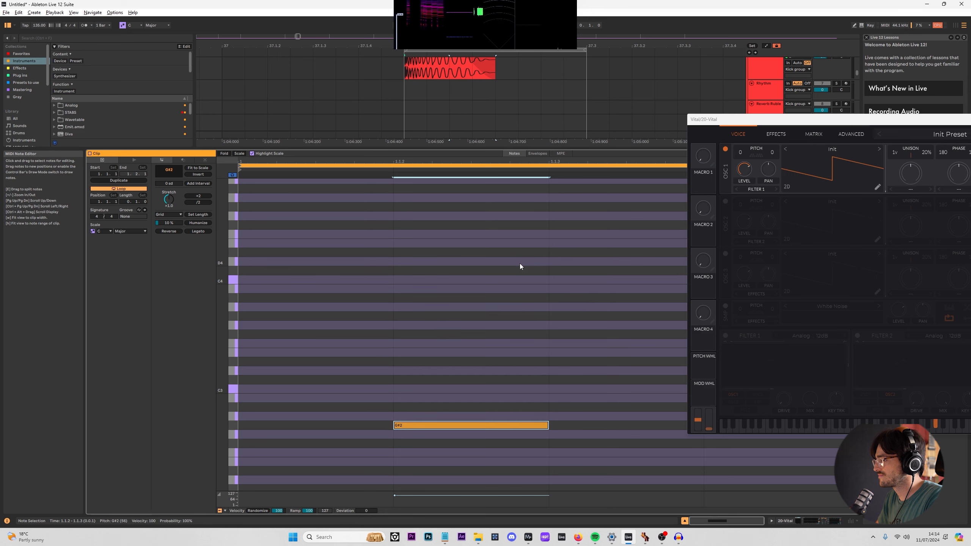
{"action": "key", "text": "shift+Down"}
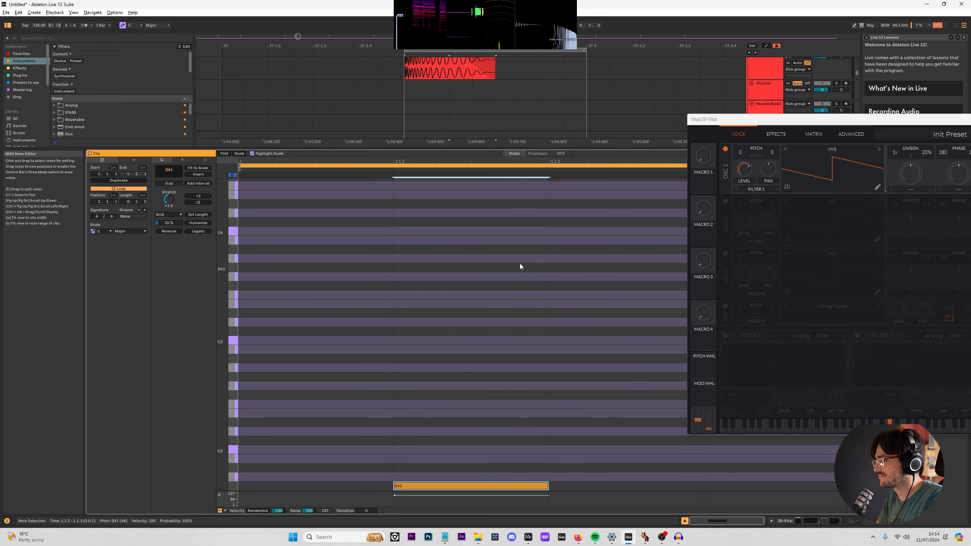
Audition the soloed original mix in the STEMS group around the new clip, and reopen the Vital clip's notes.
{"action": "left_click", "coordinate": [684, 521]}
{"action": "scroll", "coordinate": [541, 238], "scroll_direction": "down", "scroll_amount": 3}
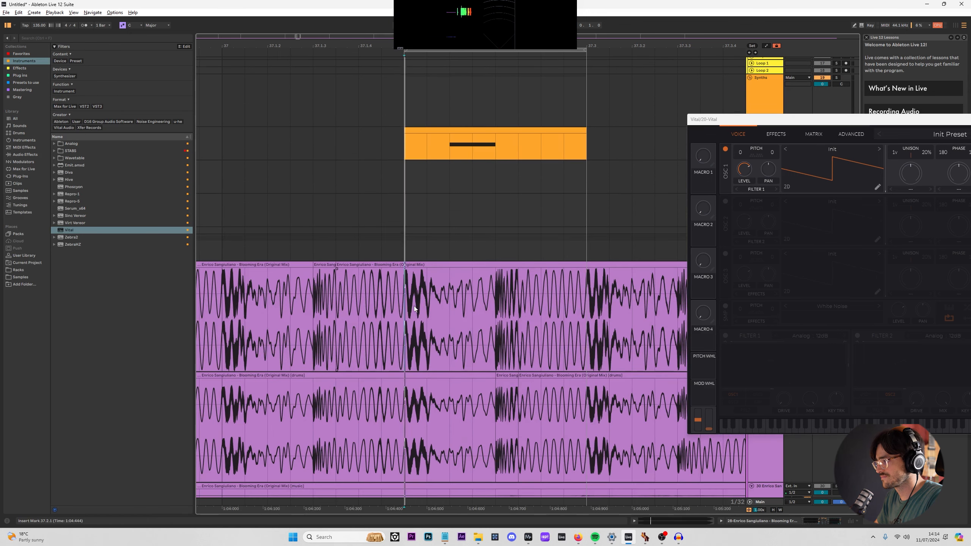
{"action": "scroll", "coordinate": [414, 306], "scroll_direction": "down", "scroll_amount": 5, "text": "ctrl"}
{"action": "left_click_drag", "start_coordinate": [794, 119], "coordinate": [765, 332]}
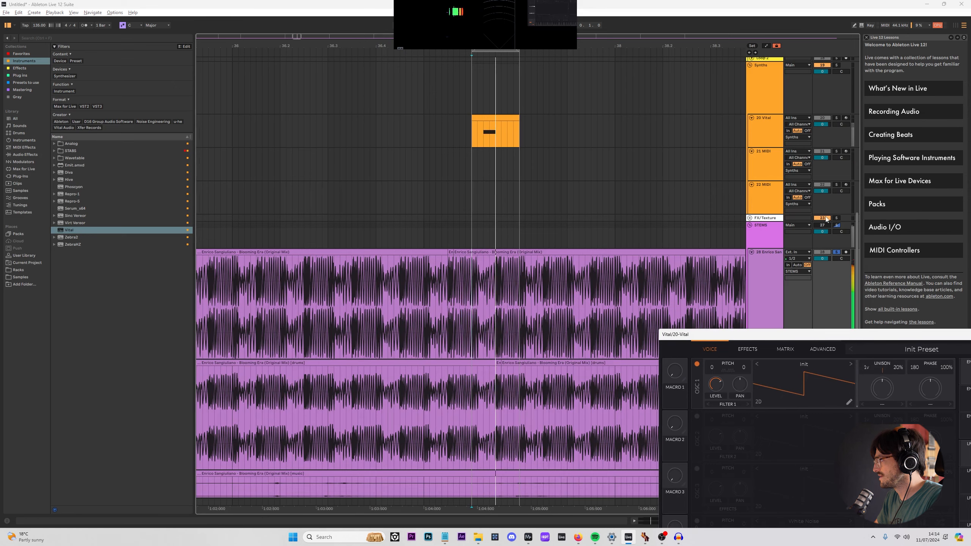
{"action": "scroll", "coordinate": [768, 182], "scroll_direction": "down", "scroll_amount": 3}
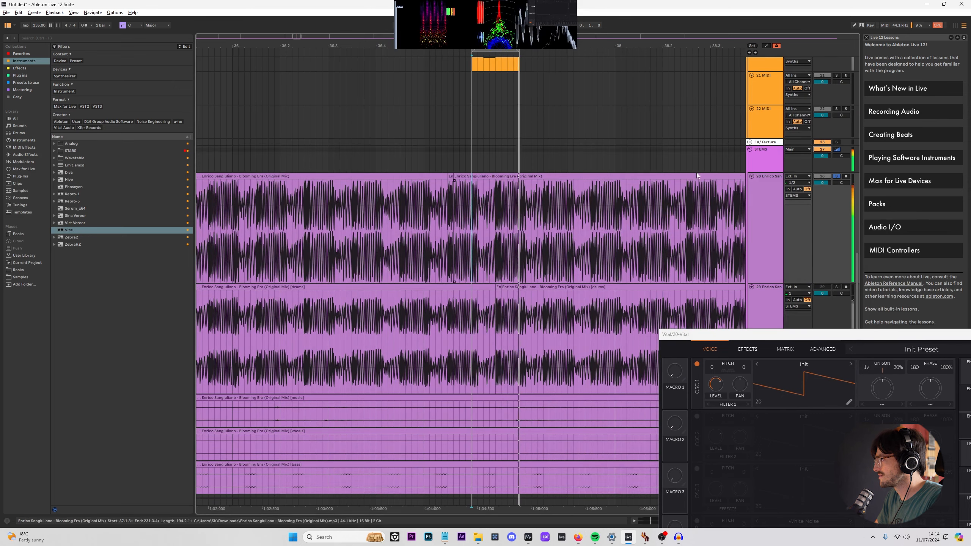
{"action": "scroll", "coordinate": [544, 228], "scroll_direction": "up", "scroll_amount": 4}
{"action": "left_click", "coordinate": [488, 143]}
{"action": "double_click", "coordinate": [488, 143]}
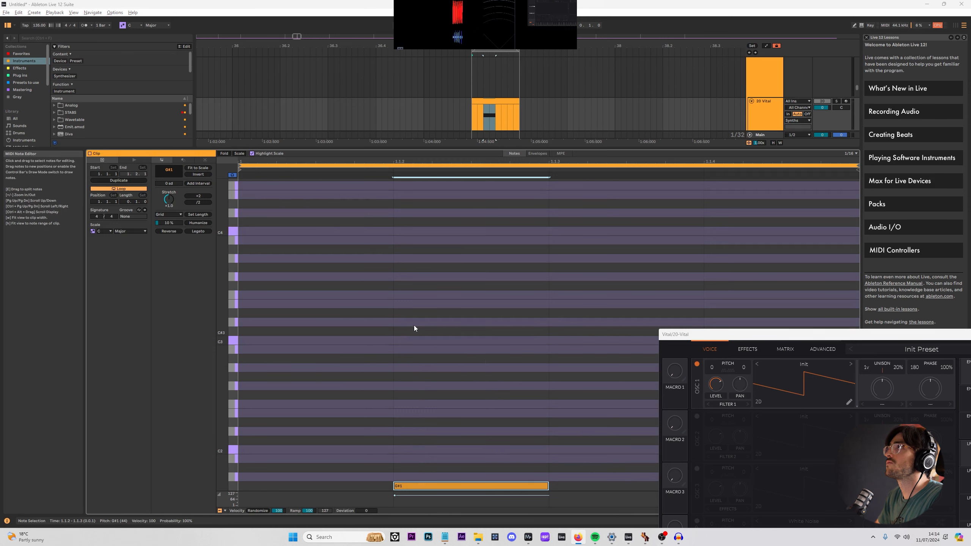
Switch to Firefox and look up the reference track's key by searching Google for "blooming era key enrico sangiuliano".
{"action": "key", "text": "alt+Tab"}
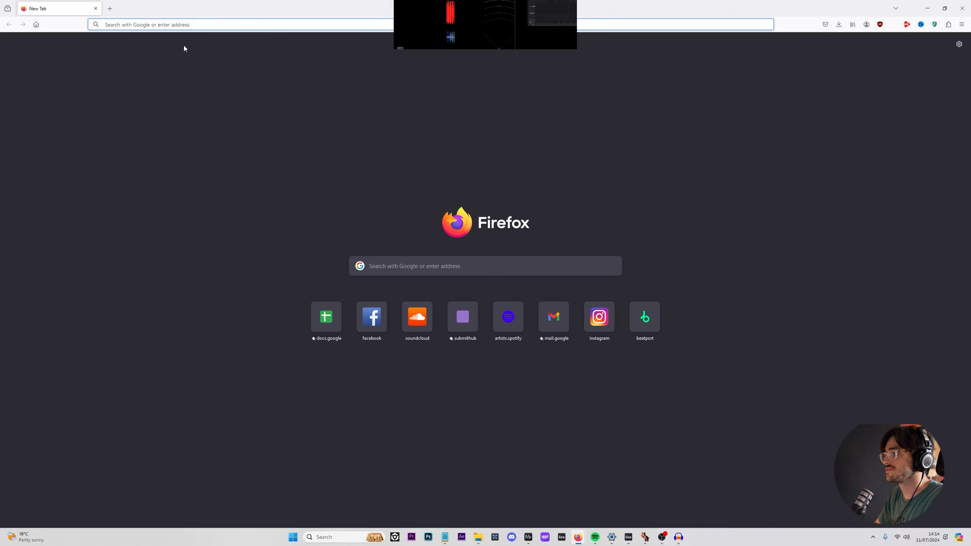
{"action": "type", "text": "blooming era key"}
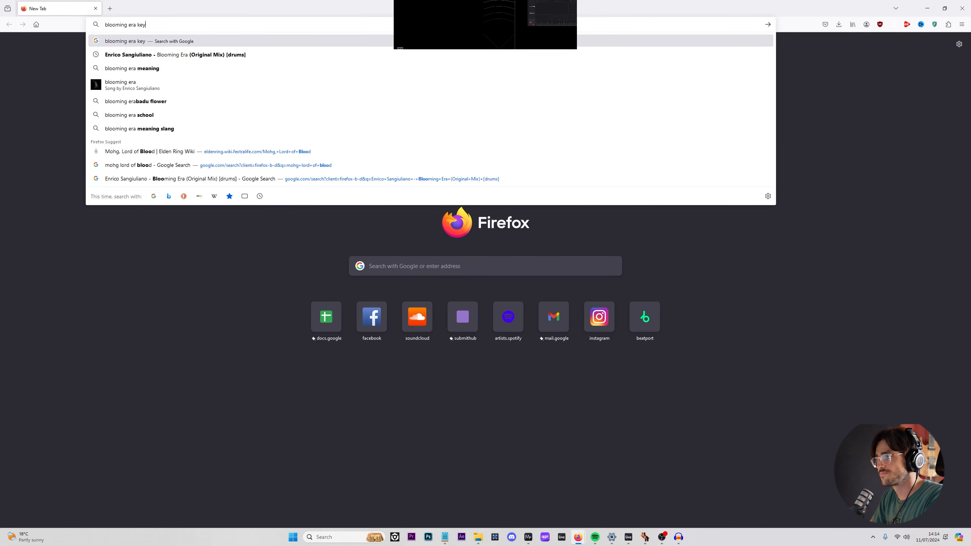
{"action": "key", "text": "Return"}
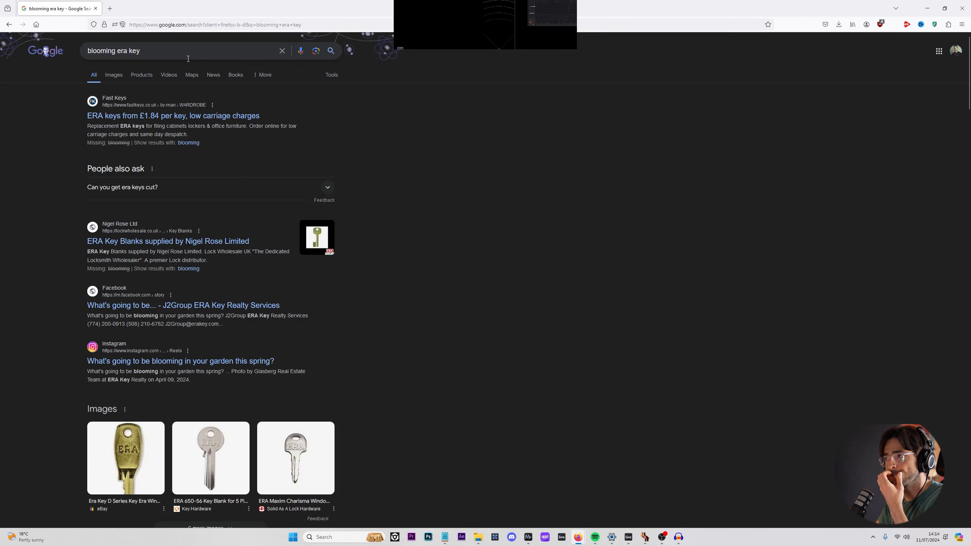
{"action": "left_click", "coordinate": [164, 48]}
{"action": "type", "text": "enrico snag"}
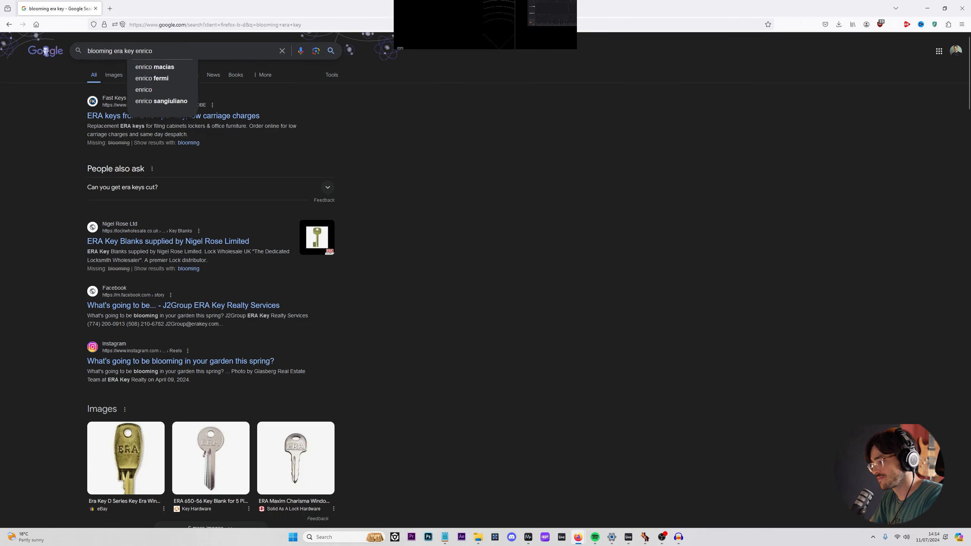
{"action": "key", "text": "BackSpace"}
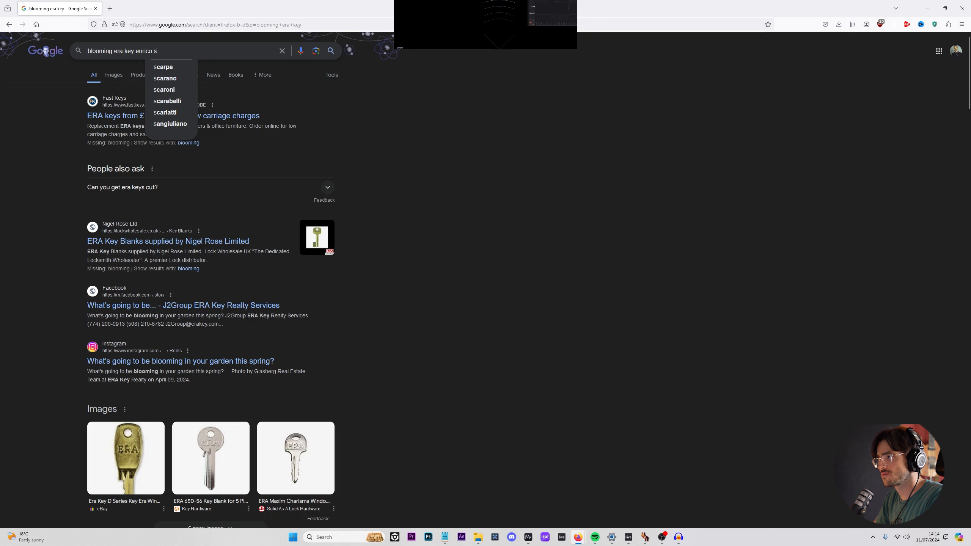
{"action": "key", "text": "Return"}
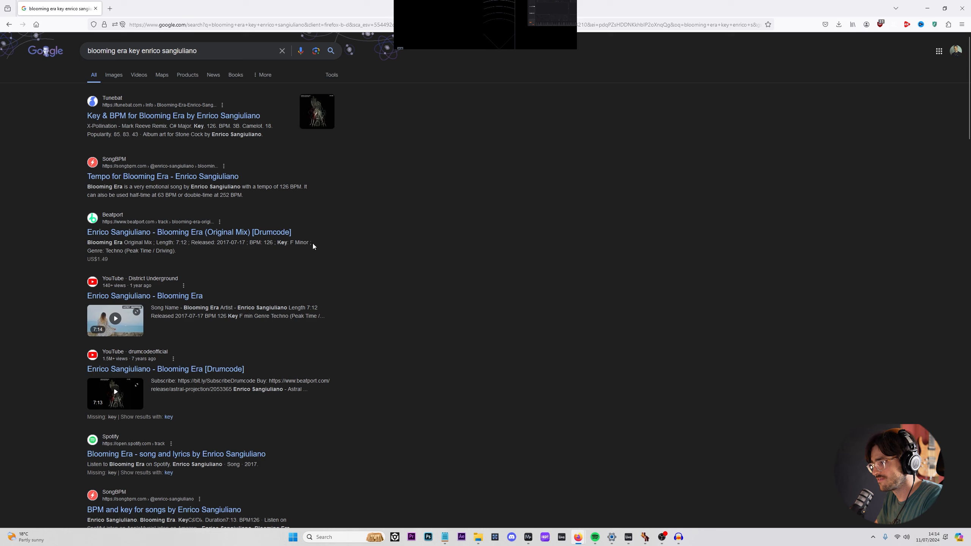
Return to Ableton Live and transpose the Vital note to F#2 while playing the soloed Vital track.
{"action": "key", "text": "alt+Tab"}
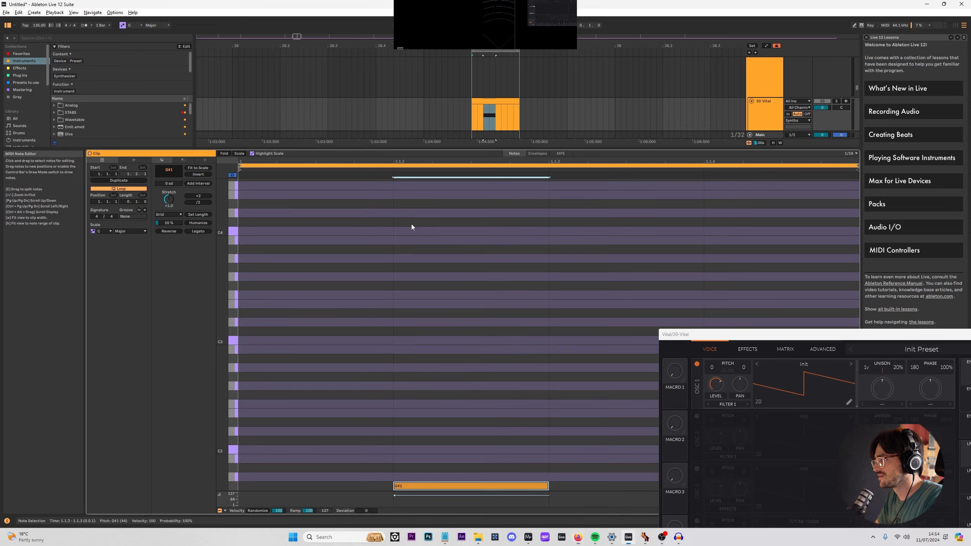
{"action": "key", "text": "Down"}
{"action": "key", "text": "Down"}
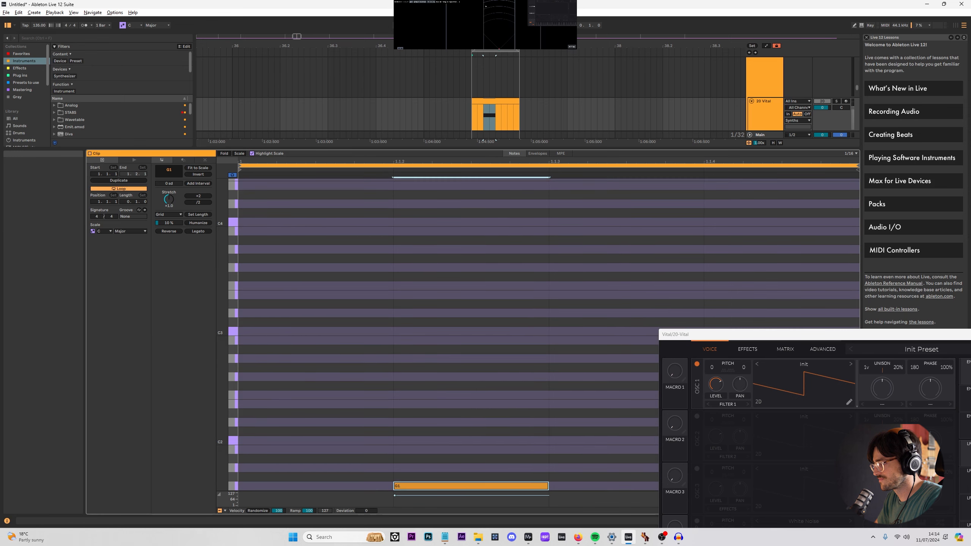
{"action": "key", "text": "space"}
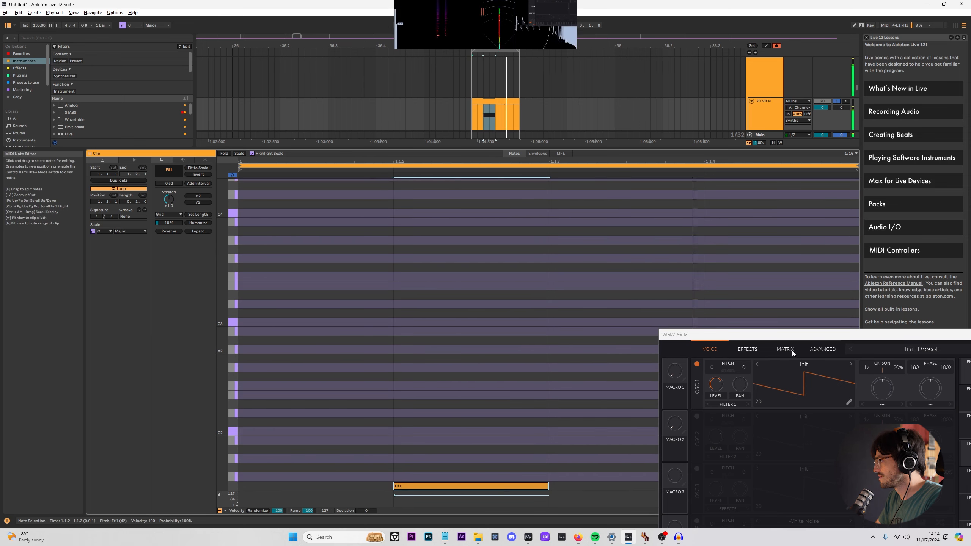
{"action": "left_click_drag", "start_coordinate": [775, 335], "coordinate": [733, 136]}
{"action": "key", "text": "shift+Up"}
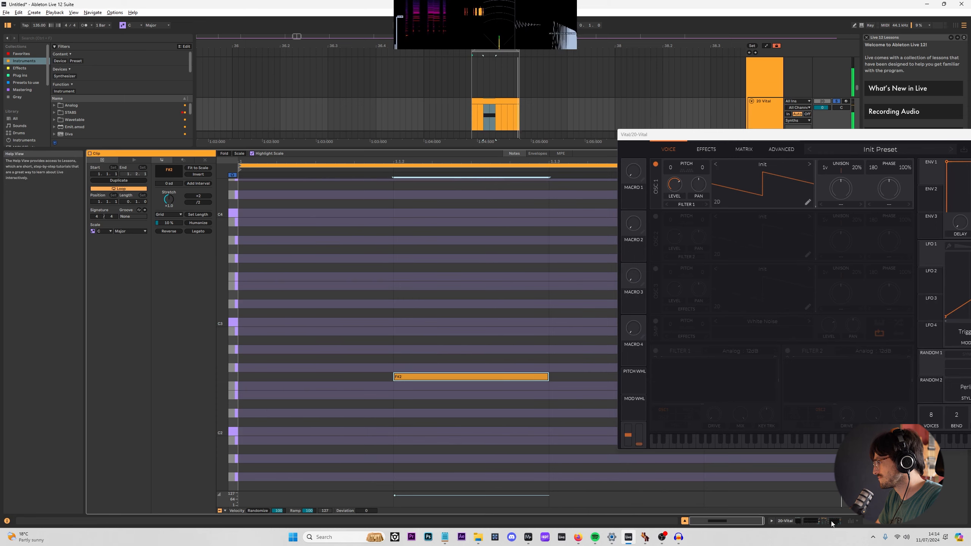
Solo and play the reference track's music stem, and close the Vital window.
{"action": "left_click", "coordinate": [799, 519]}
{"action": "scroll", "coordinate": [467, 301], "scroll_direction": "down", "scroll_amount": 5}
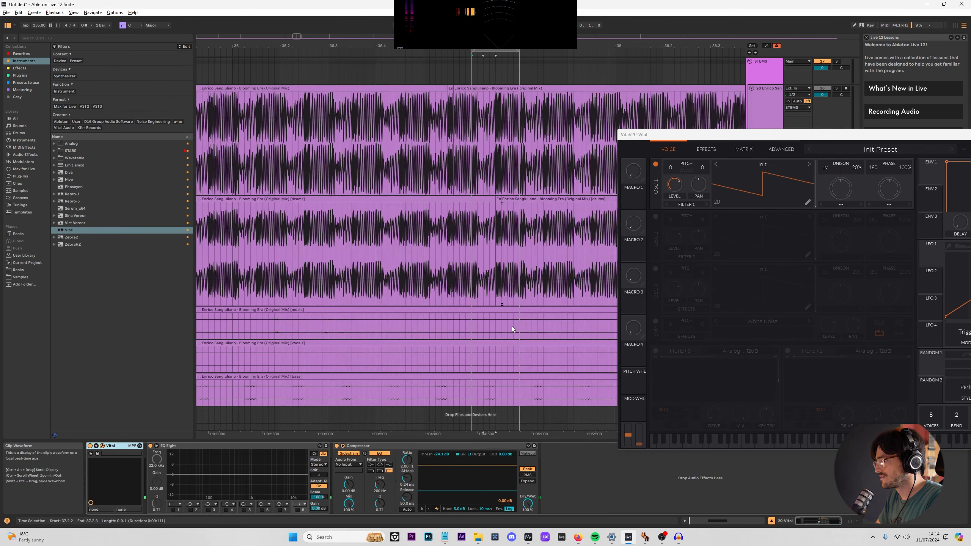
{"action": "left_click", "coordinate": [515, 326]}
{"action": "key", "text": "s"}
{"action": "key", "text": "space"}
{"action": "left_click_drag", "start_coordinate": [925, 135], "coordinate": [657, 191]}
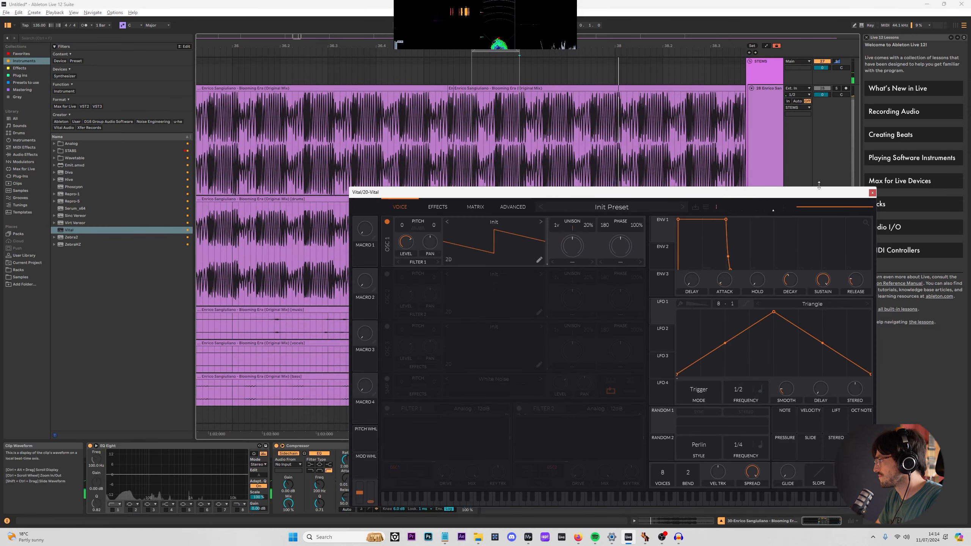
{"action": "left_click", "coordinate": [872, 192]}
Compare the reference track's drums and bass stems by soloing each in turn, returning to drums, and view the whole arrangement.
{"action": "left_click", "coordinate": [462, 234]}
{"action": "key", "text": "s"}
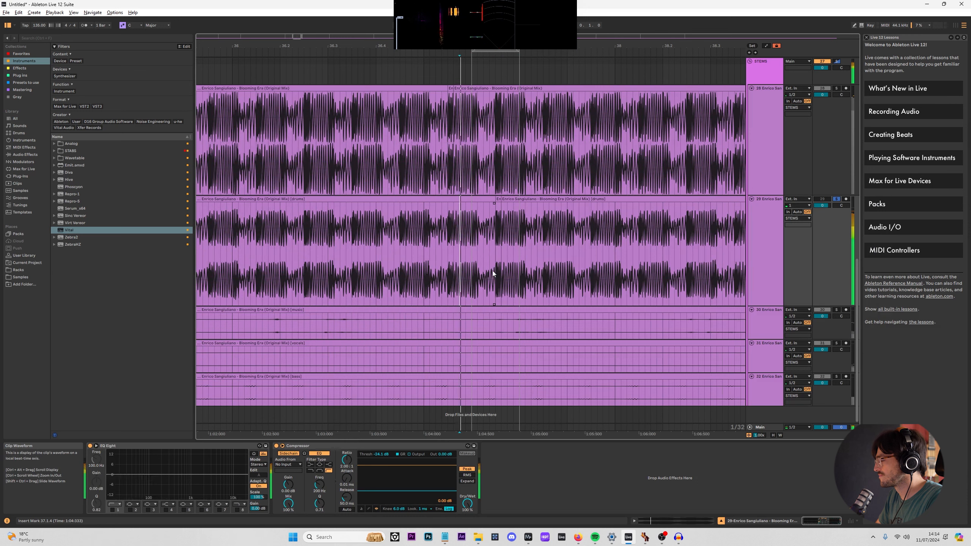
{"action": "left_click", "coordinate": [466, 395]}
{"action": "key", "text": "s"}
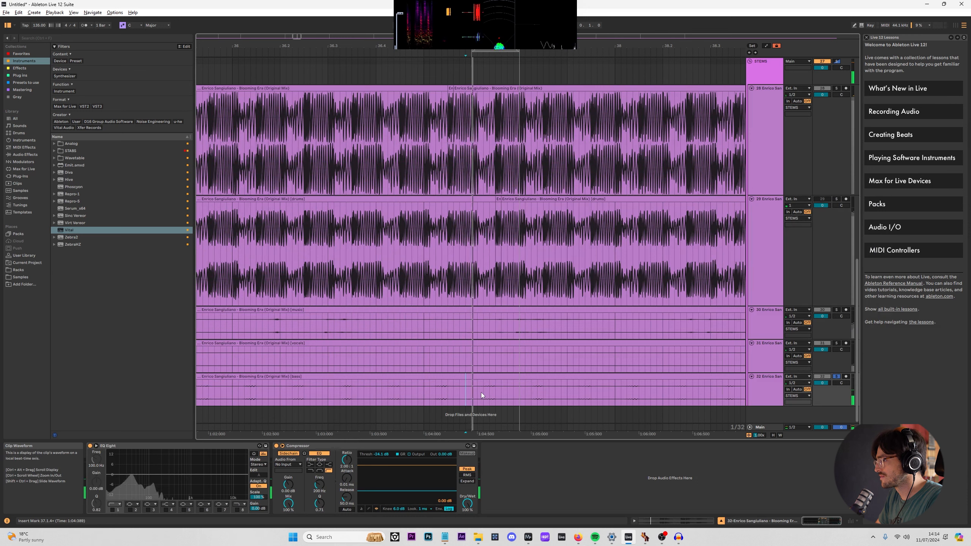
{"action": "left_click", "coordinate": [382, 237]}
{"action": "key", "text": "s"}
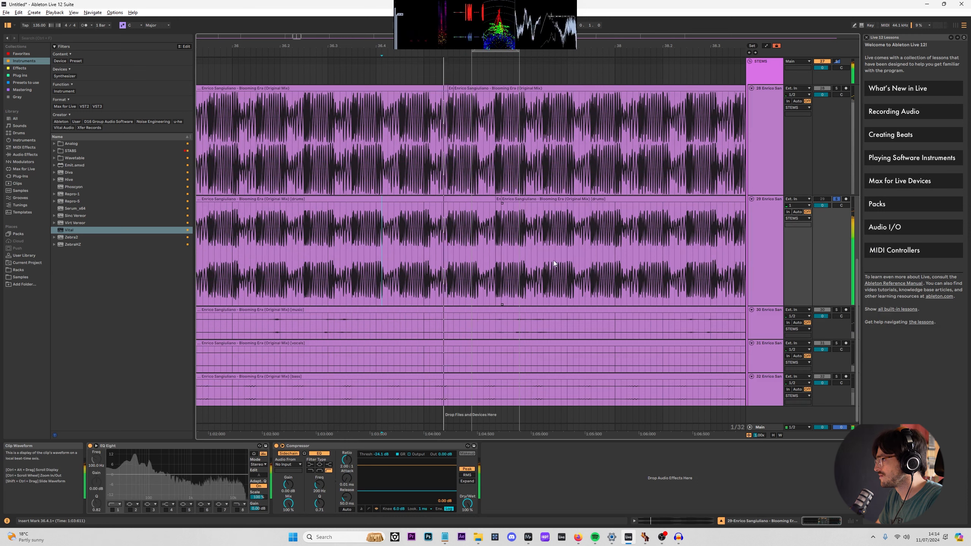
{"action": "key", "text": "w"}
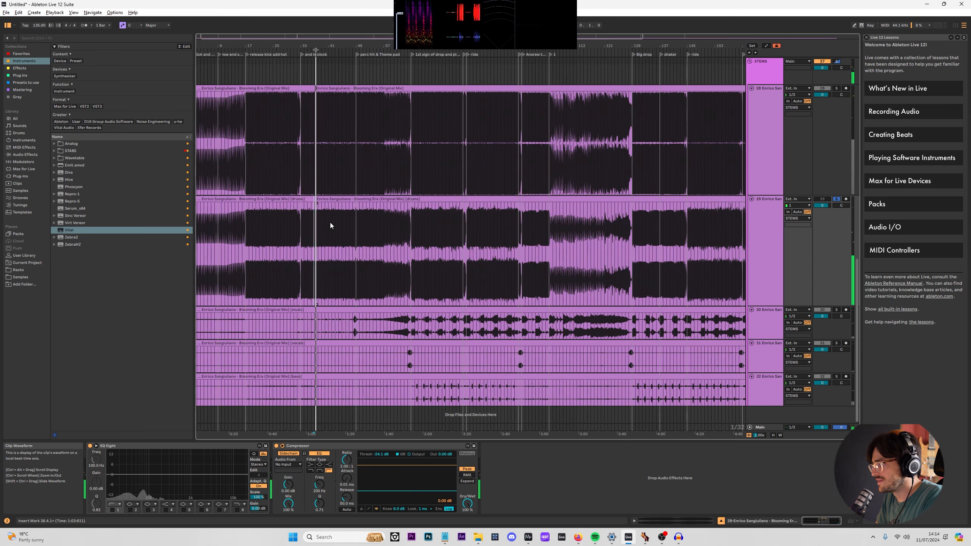
{"action": "scroll", "coordinate": [293, 258], "scroll_direction": "up", "scroll_amount": 4}
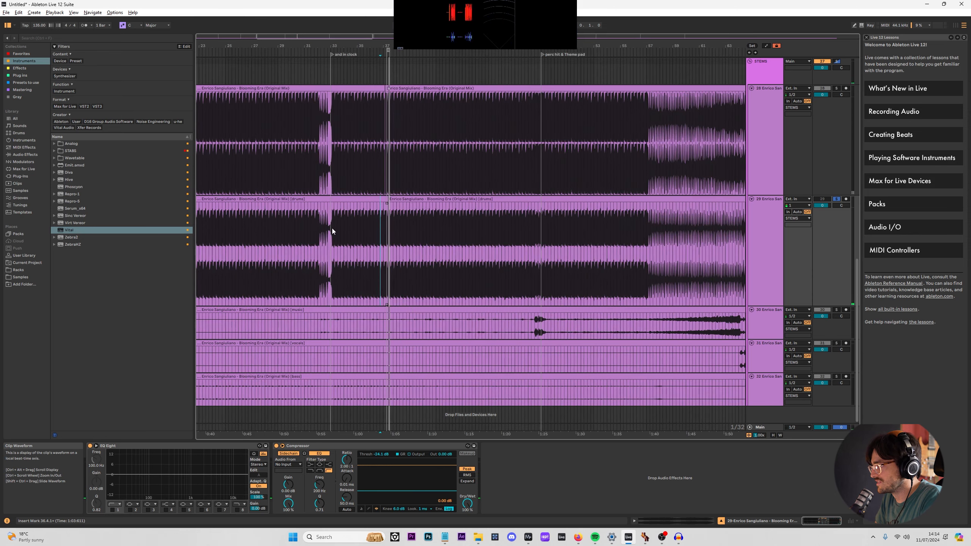
Play the drums stem and enable a low-cut band and a high-cut band in its EQ Eight to isolate the midrange.
{"action": "scroll", "coordinate": [334, 217], "scroll_direction": "up", "scroll_amount": 10}
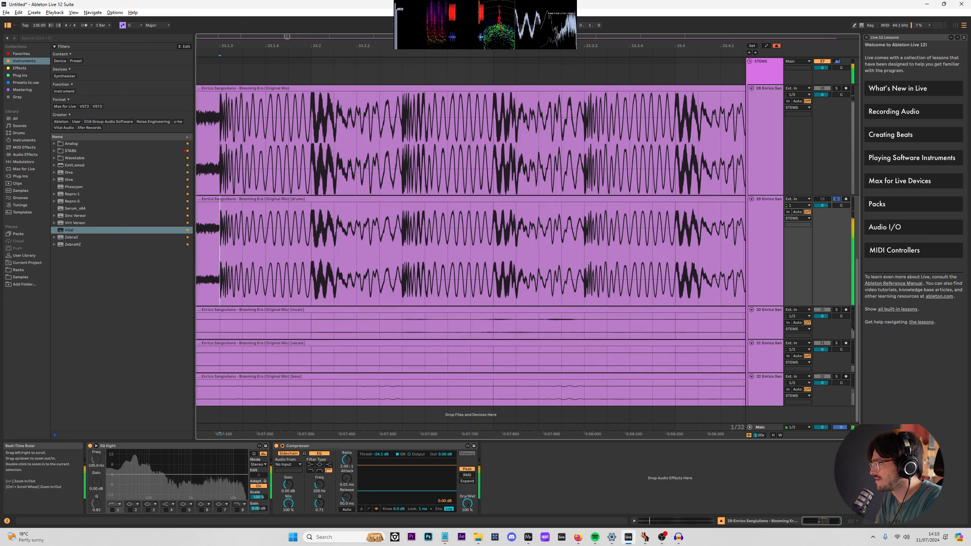
{"action": "scroll", "coordinate": [466, 49], "scroll_direction": "down", "scroll_amount": 8}
{"action": "key", "text": "space"}
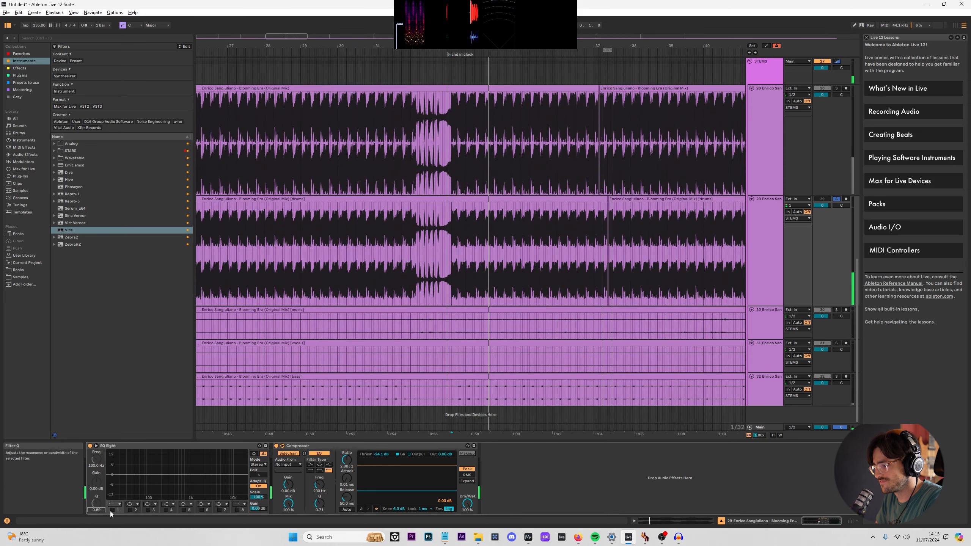
{"action": "left_click", "coordinate": [112, 510]}
{"action": "left_click_drag", "start_coordinate": [150, 478], "coordinate": [171, 478]}
{"action": "key", "text": "space"}
{"action": "key", "text": "space"}
{"action": "key", "text": "space"}
{"action": "left_click", "coordinate": [237, 509]}
{"action": "key", "text": "space"}
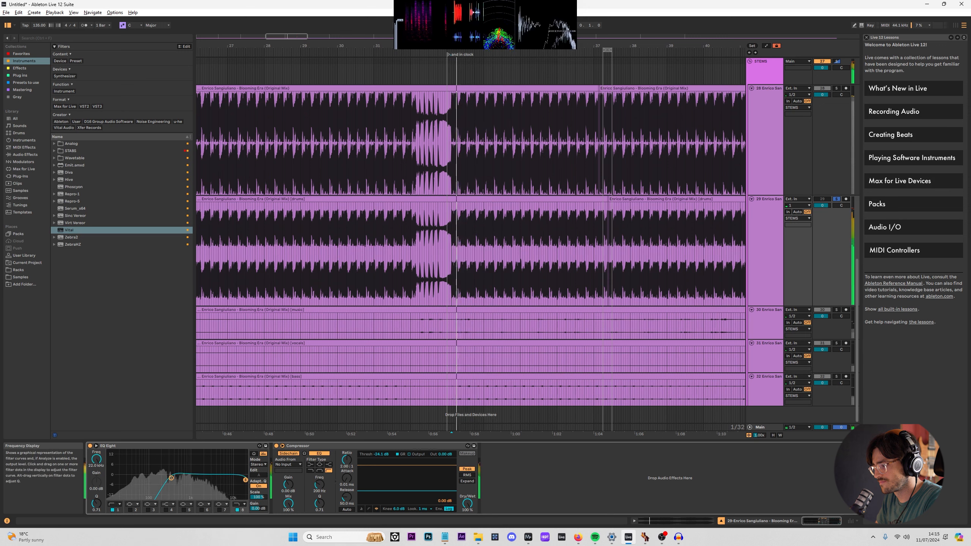
{"action": "mouse_move", "coordinate": [232, 480]}
{"action": "left_mouse_down"}
{"action": "mouse_move", "coordinate": [181, 477]}
{"action": "mouse_move", "coordinate": [194, 479]}
{"action": "left_mouse_up"}
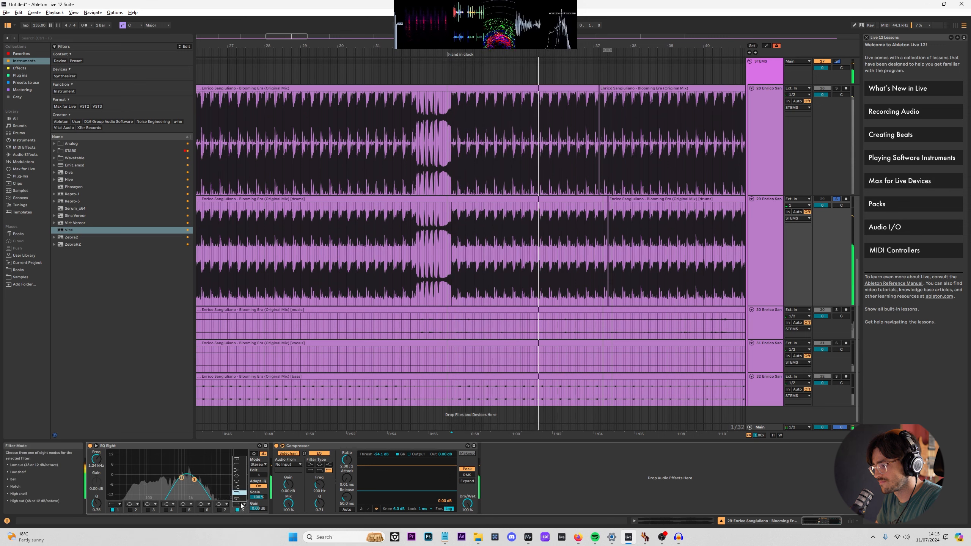
Switch the EQ Eight low-cut and high-cut bands to 48 dB/octave slopes and set the low cut to 464 Hz.
{"action": "left_click", "coordinate": [116, 504]}
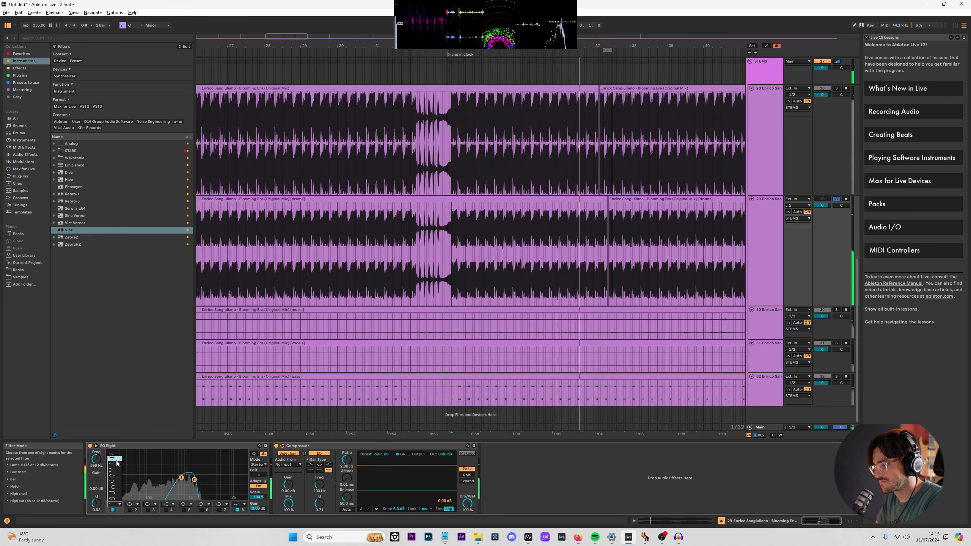
{"action": "left_click", "coordinate": [116, 460]}
{"action": "left_click_drag", "start_coordinate": [183, 482], "coordinate": [198, 480]}
{"action": "key", "text": "space"}
{"action": "key", "text": "space"}
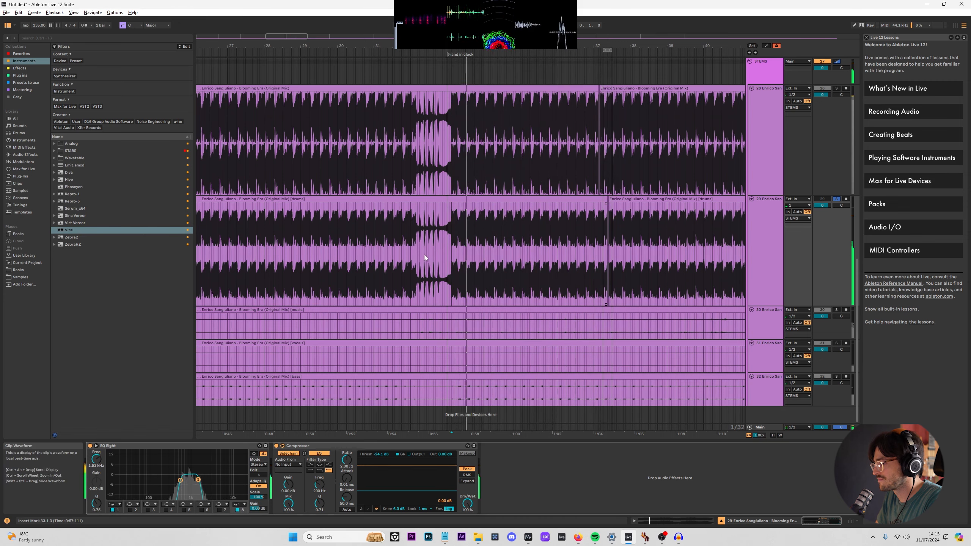
{"action": "left_click", "coordinate": [237, 504]}
{"action": "left_click", "coordinate": [236, 497]}
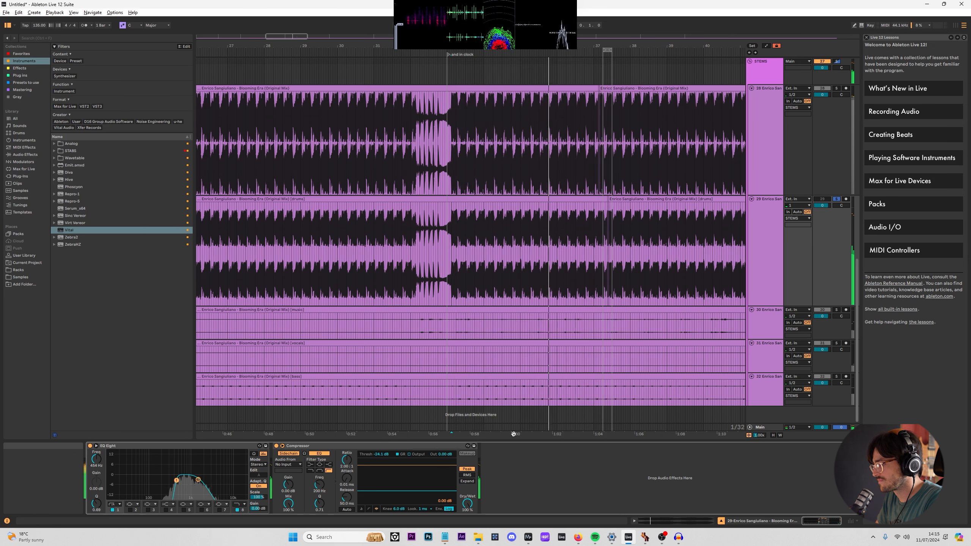
Listen to the filtered drums stem around bar 33 and examine where its rumbling section starts.
{"action": "scroll", "coordinate": [512, 239], "scroll_direction": "up", "scroll_amount": 4}
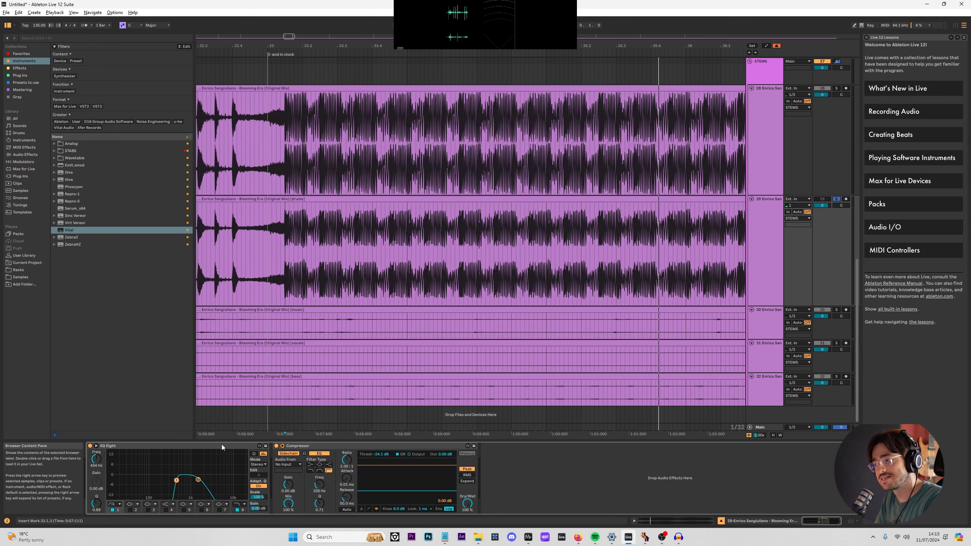
{"action": "key", "text": "space"}
{"action": "key", "text": "space"}
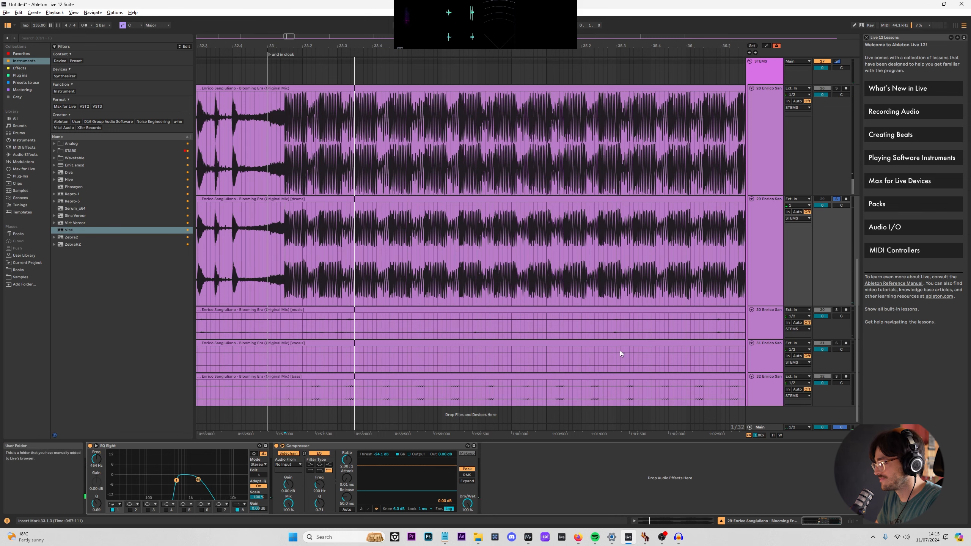
{"action": "scroll", "coordinate": [528, 242], "scroll_direction": "down", "scroll_amount": 5}
{"action": "scroll", "coordinate": [517, 240], "scroll_direction": "up", "scroll_amount": 5}
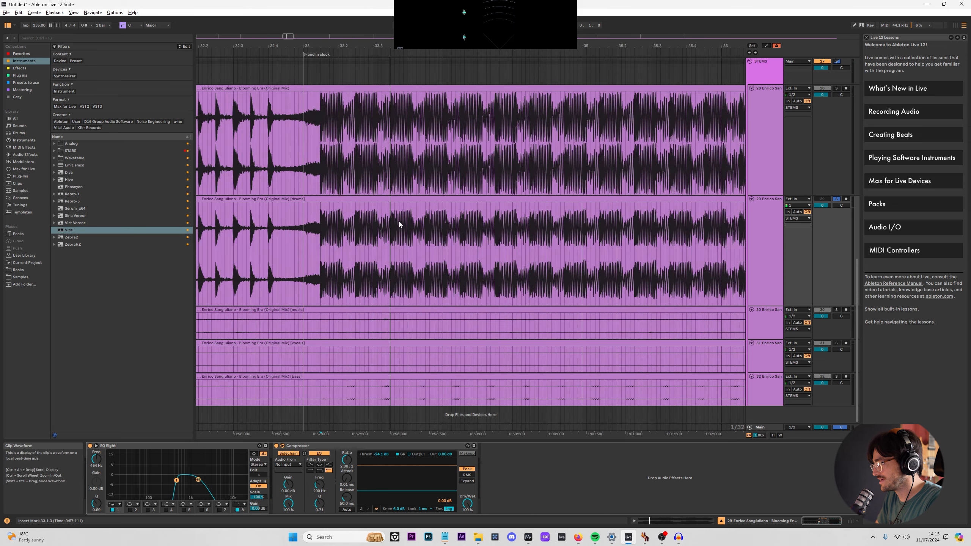
{"action": "left_click", "coordinate": [308, 211]}
{"action": "left_click", "coordinate": [322, 213]}
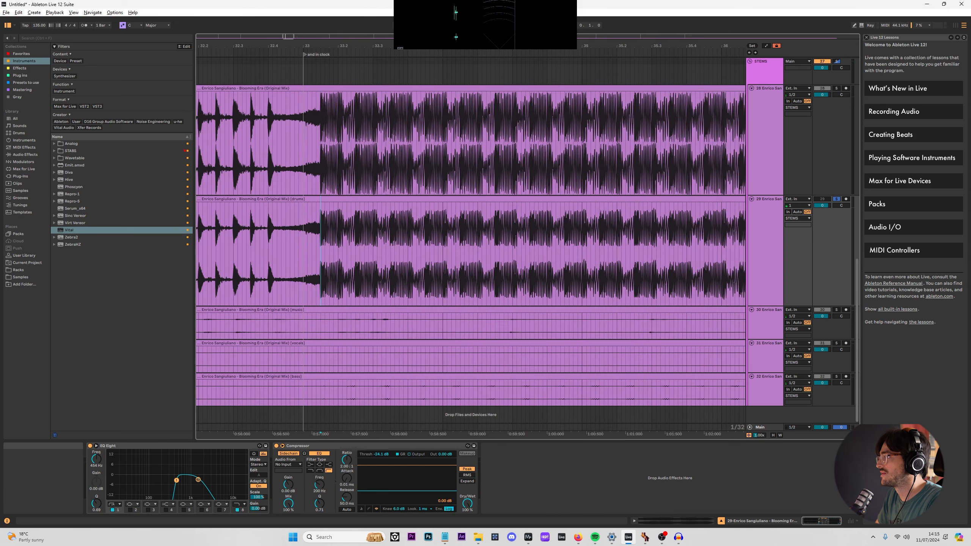
Search the Samples folder for "perc".
{"action": "mouse_move", "coordinate": [405, 46]}
{"action": "left_mouse_down"}
{"action": "mouse_move", "coordinate": [405, 19]}
{"action": "mouse_move", "coordinate": [399, 47]}
{"action": "left_mouse_up"}
{"action": "left_click", "coordinate": [21, 275]}
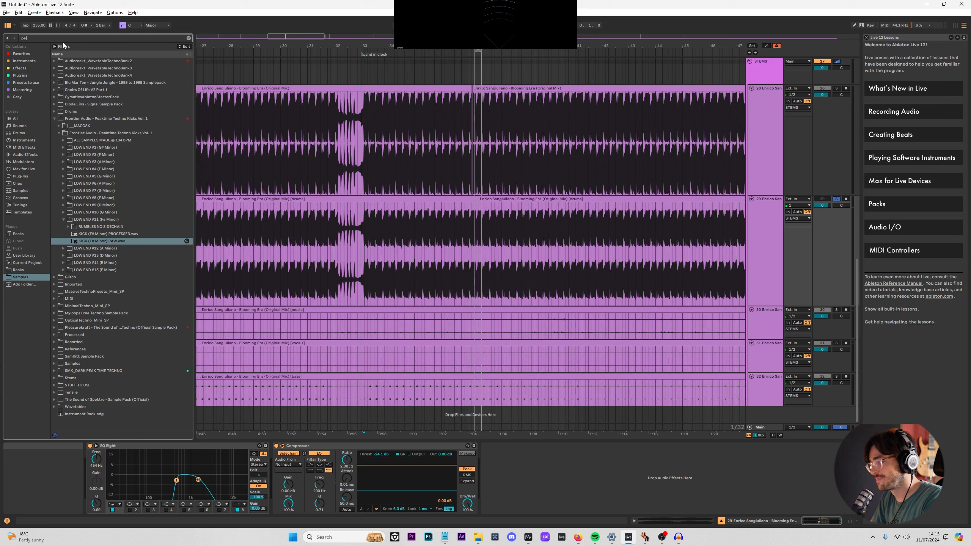
{"action": "type", "text": "perc"}
Browse the results through Drums and PML - Deep_Premium_Vol._5 to the 04_Percussions folder in DPV5 - One Shots.
{"action": "key", "text": "Down"}
{"action": "key", "text": "Down"}
{"action": "key", "text": "Down"}
{"action": "key", "text": "Down"}
{"action": "key", "text": "Down"}
{"action": "key", "text": "Down"}
{"action": "key", "text": "Down"}
{"action": "key", "text": "Down"}
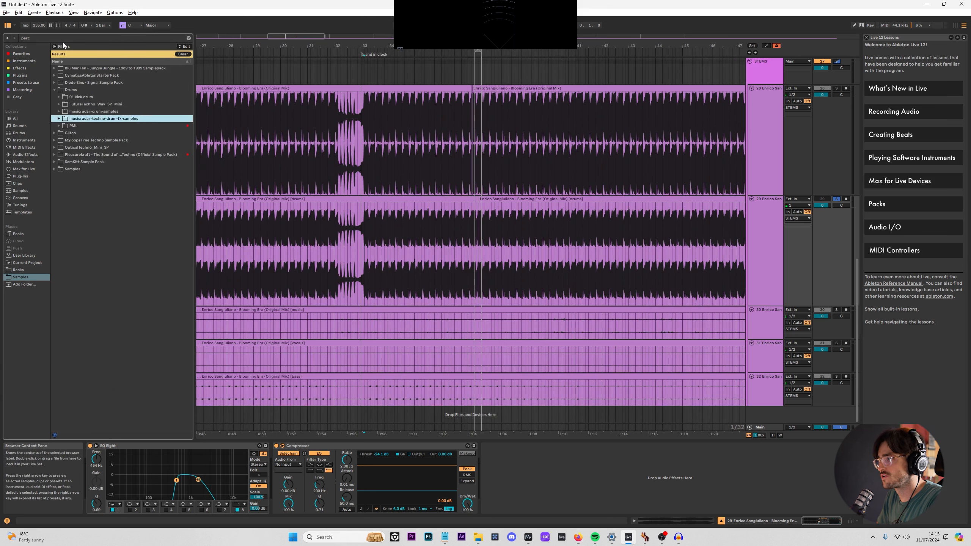
{"action": "key", "text": "Down"}
{"action": "key", "text": "Right"}
{"action": "key", "text": "Down"}
{"action": "key", "text": "Down"}
{"action": "key", "text": "Down"}
{"action": "key", "text": "Down"}
{"action": "key", "text": "Down"}
{"action": "key", "text": "Down"}
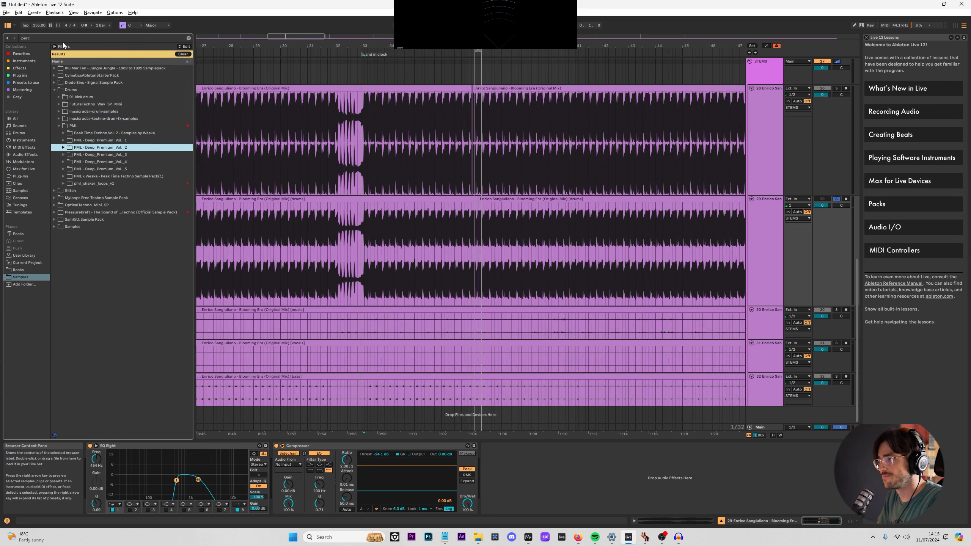
{"action": "key", "text": "Right"}
{"action": "key", "text": "Down"}
{"action": "key", "text": "Down"}
{"action": "key", "text": "Right"}
{"action": "key", "text": "Down"}
{"action": "key", "text": "Down"}
{"action": "key", "text": "Right"}
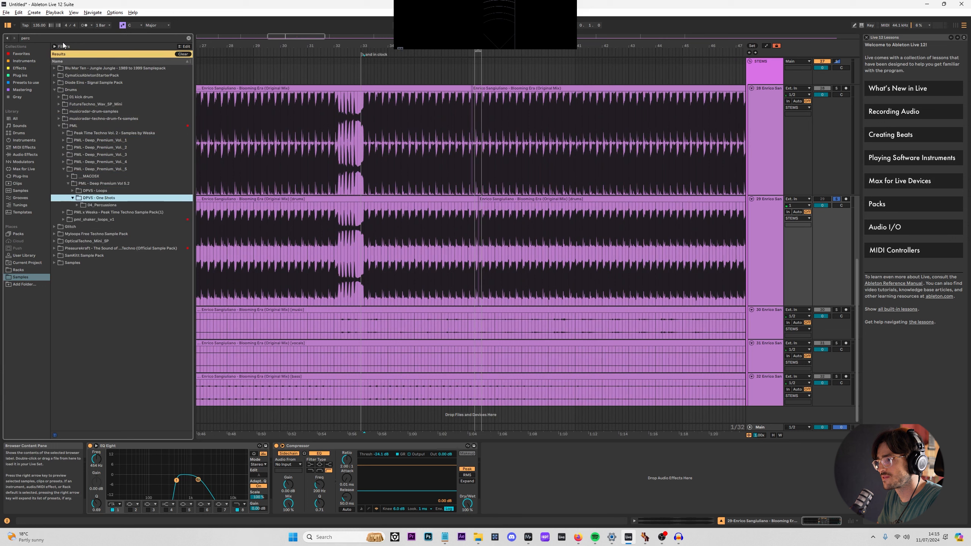
{"action": "key", "text": "Down"}
{"action": "key", "text": "Right"}
Audition the PML_DPV5_PERC_1_DEEP one-shots one after another.
{"action": "key", "text": "Down"}
{"action": "key", "text": "Down"}
{"action": "key", "text": "Down"}
{"action": "key", "text": "Down"}
{"action": "key", "text": "Down"}
{"action": "key", "text": "Down"}
{"action": "key", "text": "Down"}
{"action": "key", "text": "Down"}
{"action": "key", "text": "Down"}
{"action": "key", "text": "Down"}
{"action": "key", "text": "Down"}
{"action": "key", "text": "Down"}
{"action": "key", "text": "Down"}
{"action": "key", "text": "Down"}
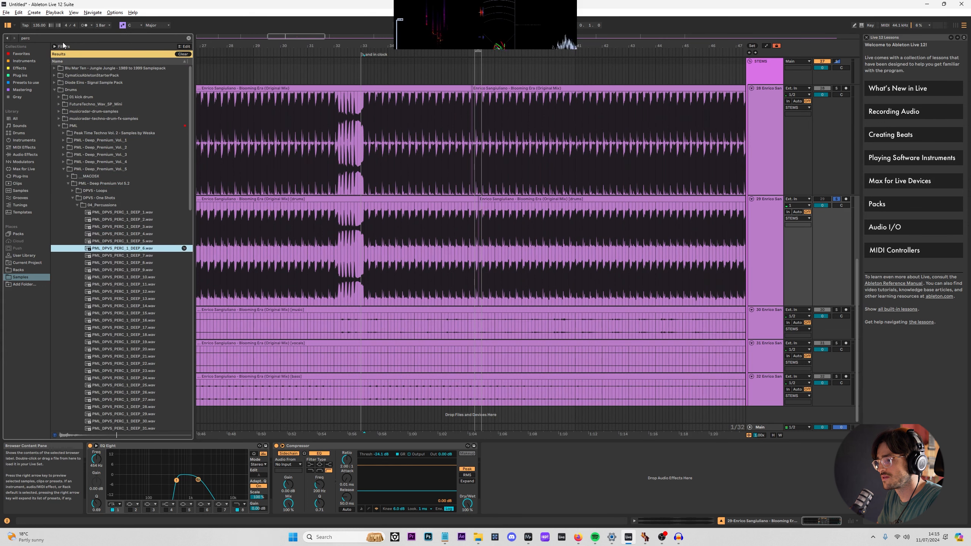
{"action": "key", "text": "Down"}
{"action": "key", "text": "Down"}
{"action": "key", "text": "Down"}
{"action": "key", "text": "Down"}
{"action": "key", "text": "Down"}
{"action": "key", "text": "Down"}
{"action": "key", "text": "Down"}
{"action": "key", "text": "Down"}
{"action": "key", "text": "Down"}
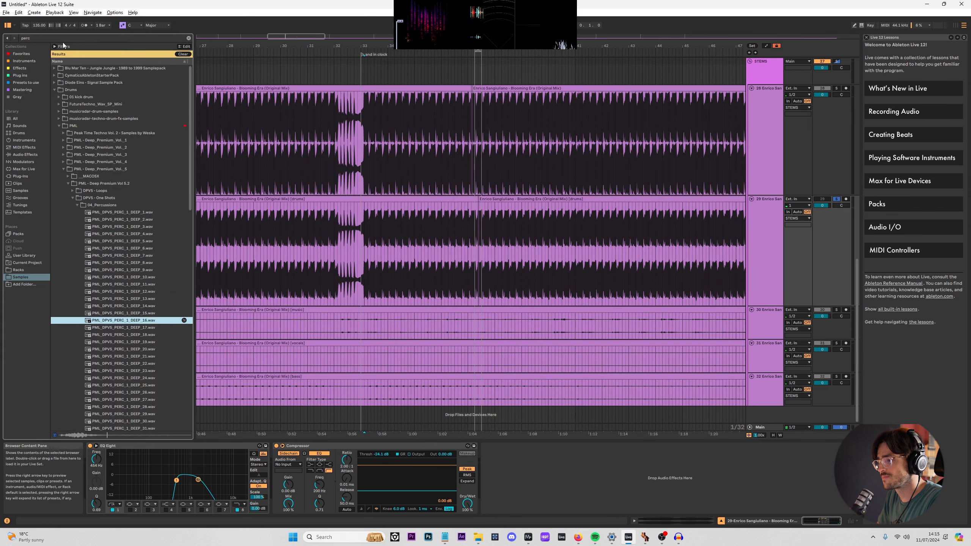
{"action": "key", "text": "Down"}
{"action": "key", "text": "Down"}
{"action": "key", "text": "Down"}
{"action": "key", "text": "Down"}
{"action": "key", "text": "Down"}
{"action": "key", "text": "Down"}
{"action": "key", "text": "Down"}
{"action": "key", "text": "Down"}
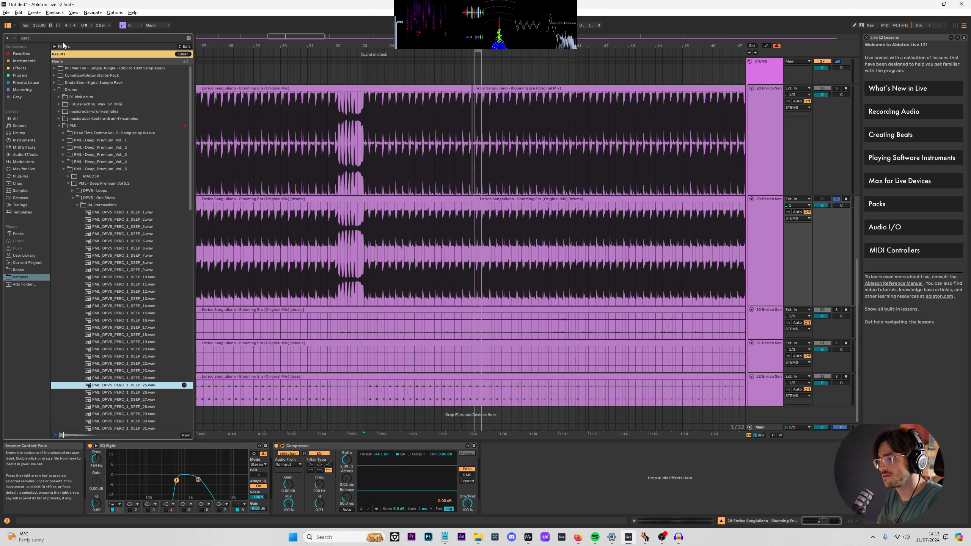
{"action": "key", "text": "Down"}
{"action": "key", "text": "Down"}
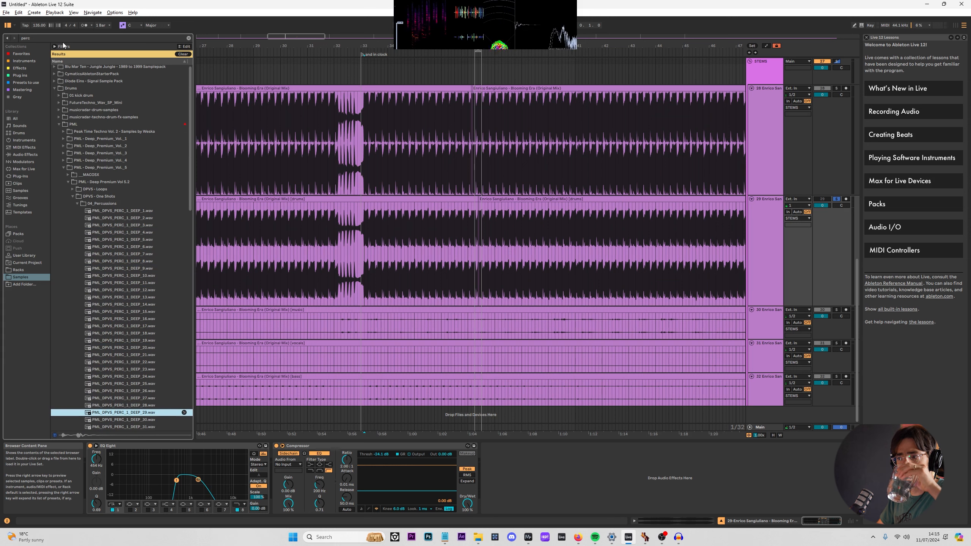
Audition the remaining deep, the organic and the clave one-shots, returning to PML_DPV5_PERC_3_CLAVE_4.wav.
{"action": "key", "text": "Down"}
{"action": "key", "text": "Down"}
{"action": "key", "text": "Down"}
{"action": "key", "text": "Down"}
{"action": "key", "text": "Down"}
{"action": "key", "text": "Down"}
{"action": "key", "text": "Down"}
{"action": "key", "text": "Down"}
{"action": "key", "text": "Down"}
{"action": "key", "text": "Down"}
{"action": "key", "text": "Down"}
{"action": "key", "text": "Down"}
{"action": "key", "text": "Down"}
{"action": "key", "text": "Down"}
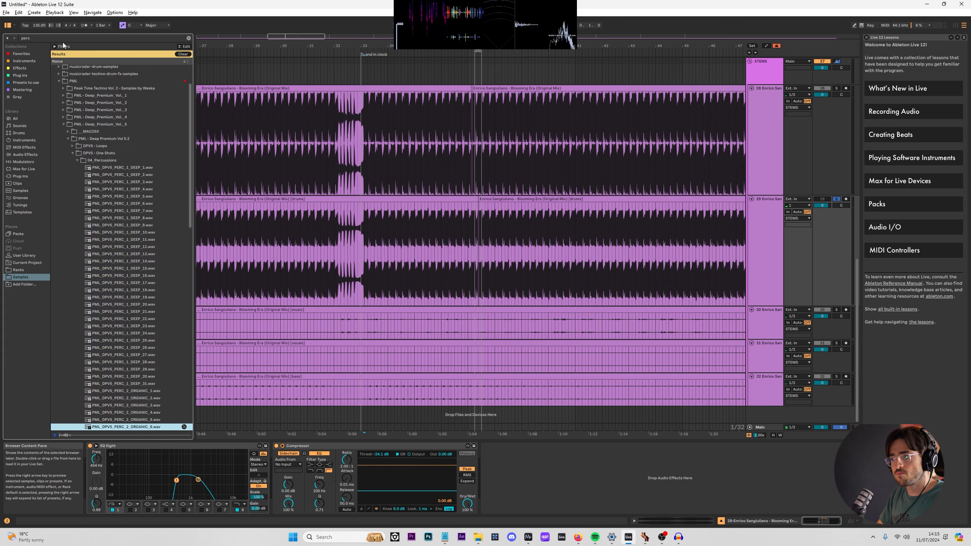
{"action": "key", "text": "Down"}
{"action": "key", "text": "Down"}
{"action": "key", "text": "Down"}
{"action": "key", "text": "Down"}
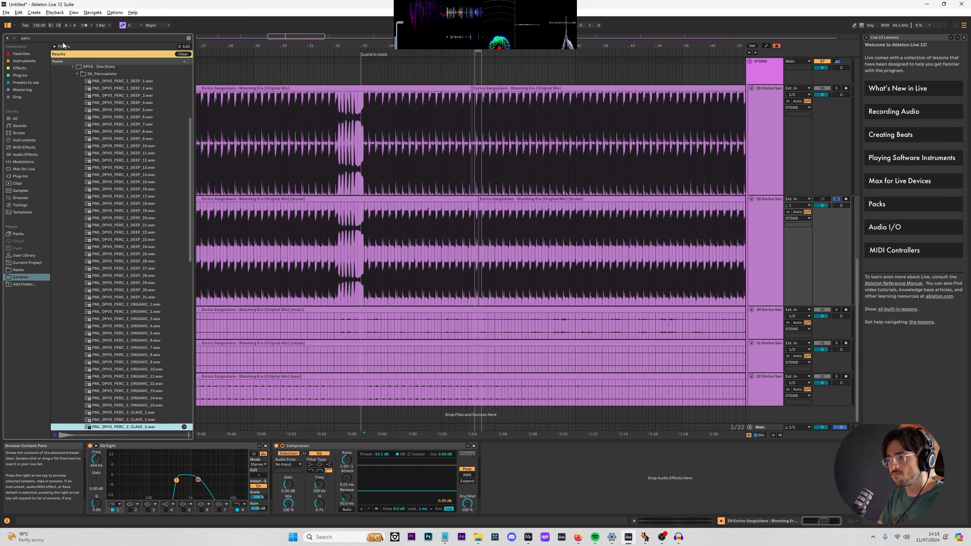
{"action": "key", "text": "Up"}
{"action": "key", "text": "Up"}
{"action": "key", "text": "Up"}
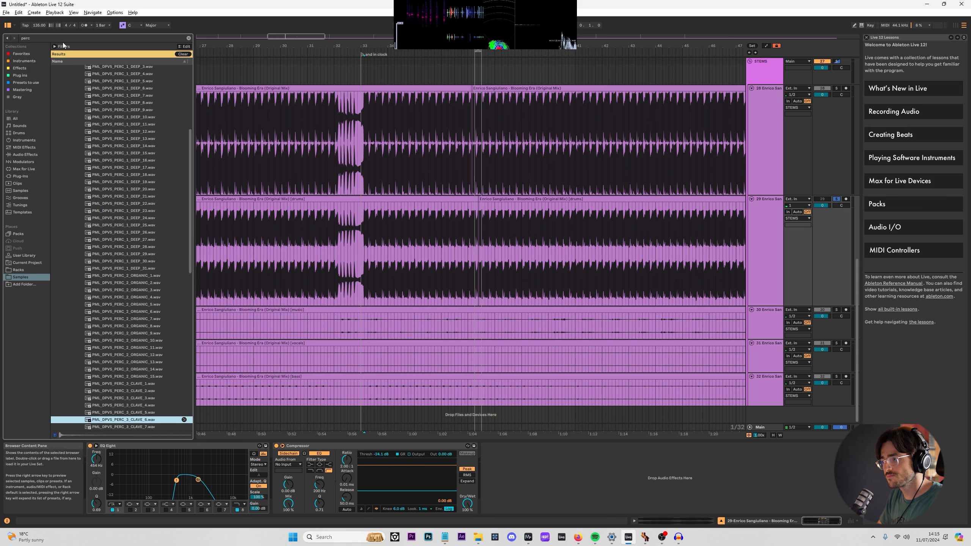
{"action": "key", "text": "Up"}
{"action": "key", "text": "Down"}
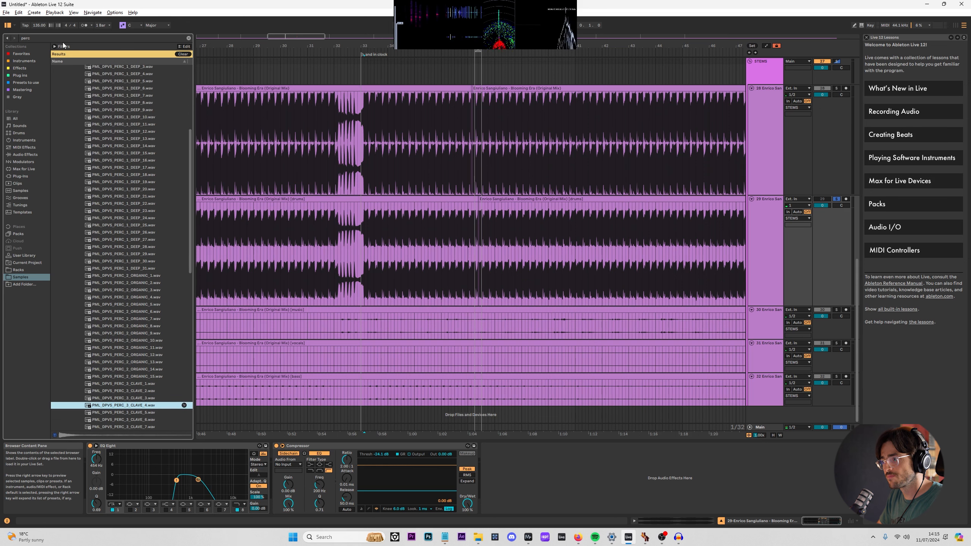
{"action": "key", "text": "Down"}
{"action": "key", "text": "Up"}
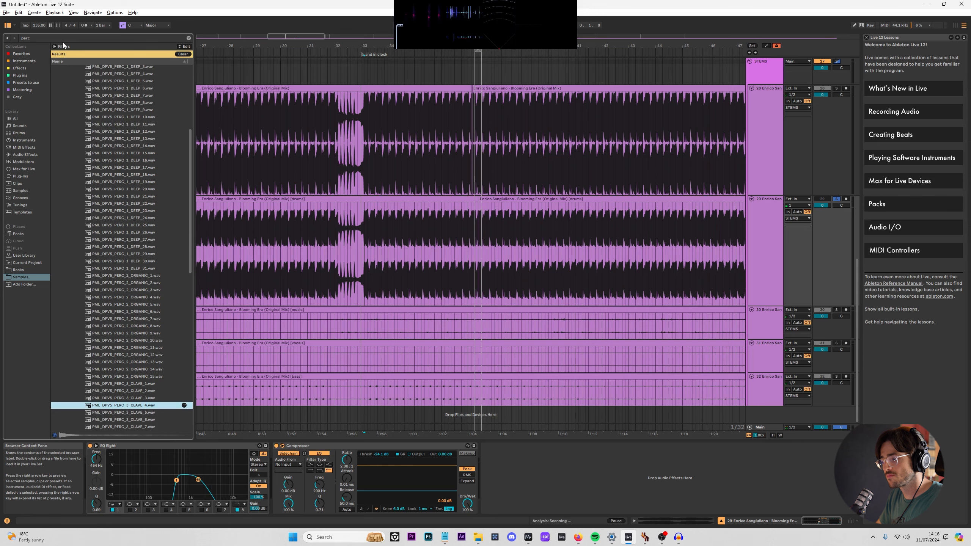
Lower the Vital clip's note an octave to F#1, duplicate it twice to fill the beat, and start playback.
{"action": "scroll", "coordinate": [550, 166], "scroll_direction": "up", "scroll_amount": 10}
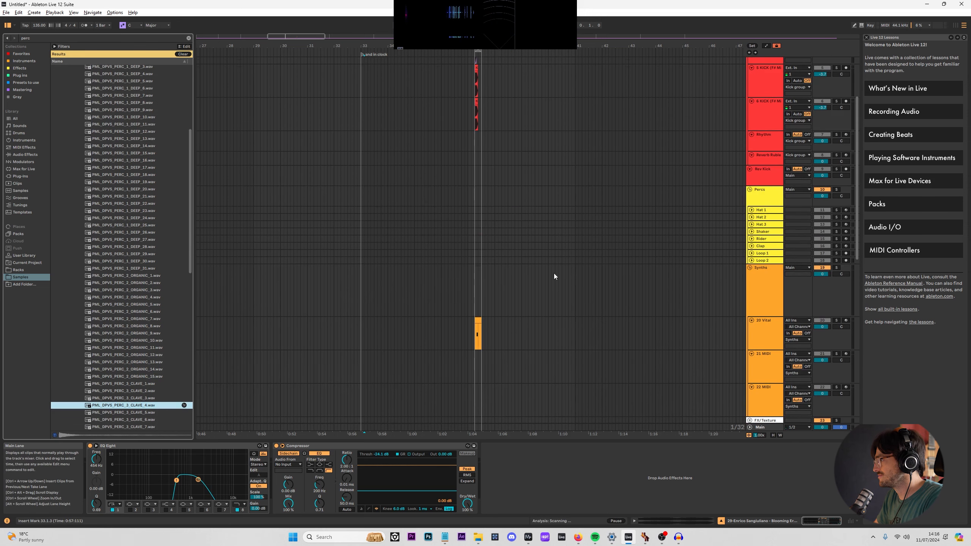
{"action": "scroll", "coordinate": [494, 322], "scroll_direction": "up", "scroll_amount": 5}
{"action": "double_click", "coordinate": [434, 325]}
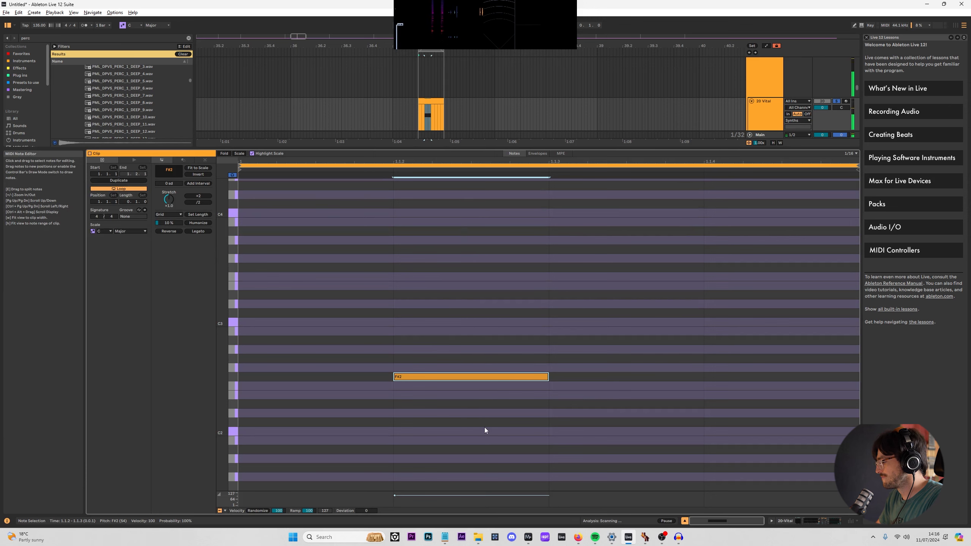
{"action": "key", "text": "shift+Down"}
{"action": "key", "text": "ctrl+d"}
{"action": "key", "text": "ctrl+d"}
{"action": "key", "text": "space"}
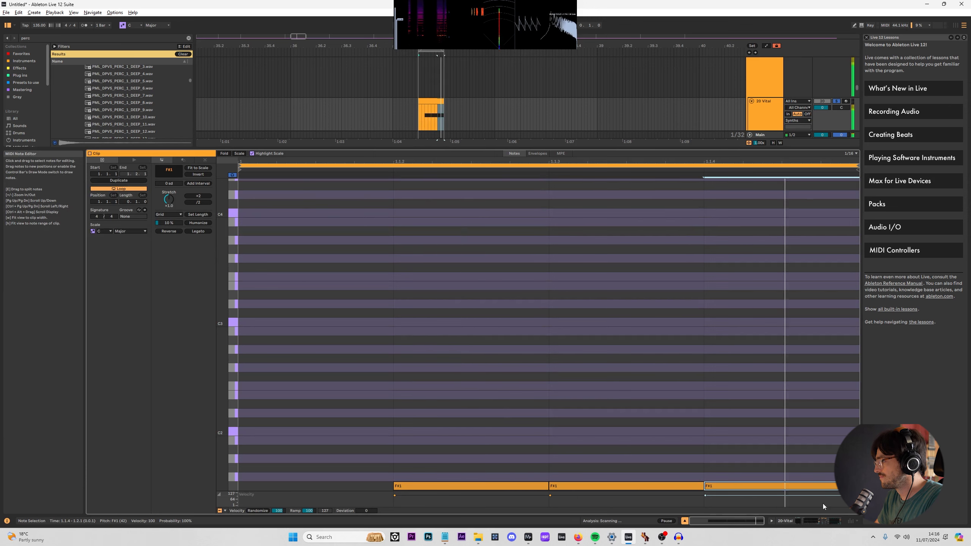
Transpose all three notes in the Vital clip down another octave to F#0.
{"action": "key", "text": "shift+Tab"}
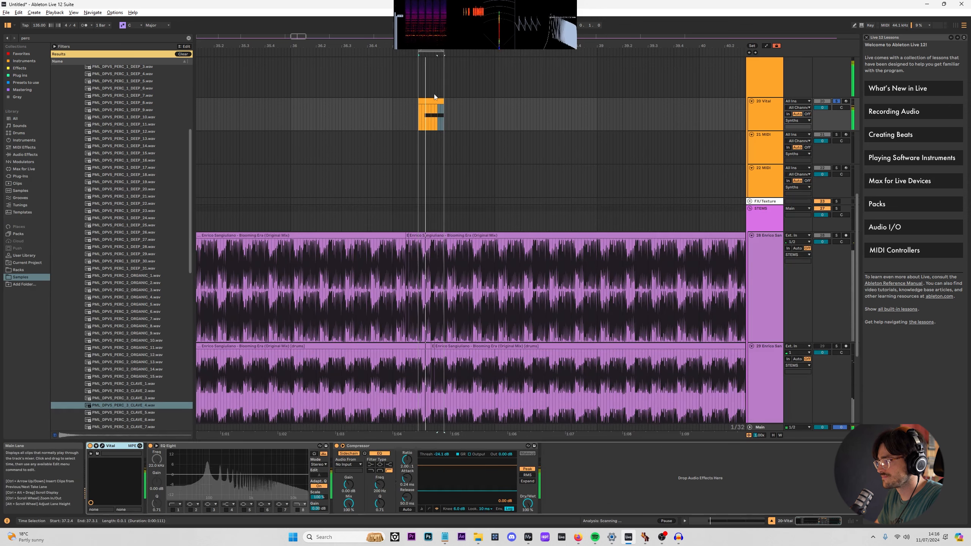
{"action": "double_click", "coordinate": [440, 102]}
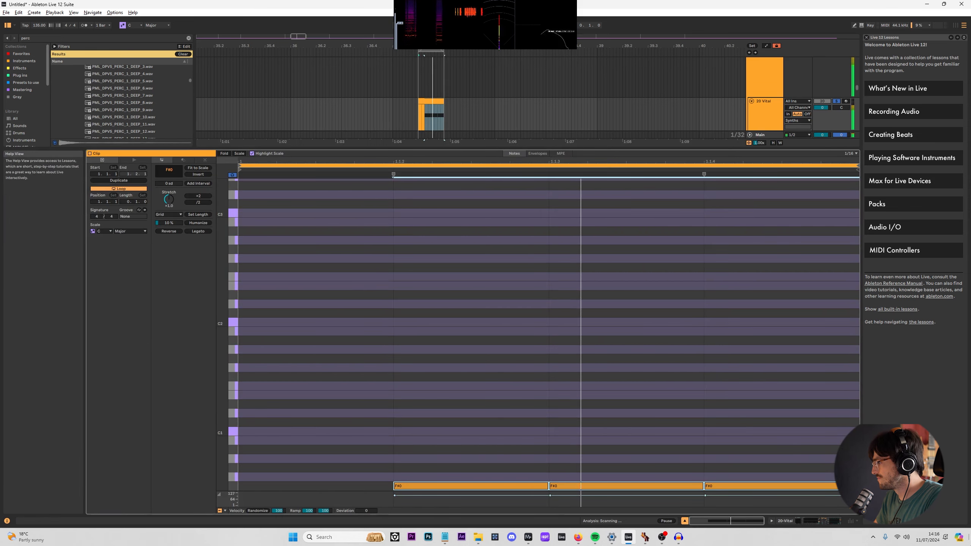
{"action": "key", "text": "shift+Tab"}
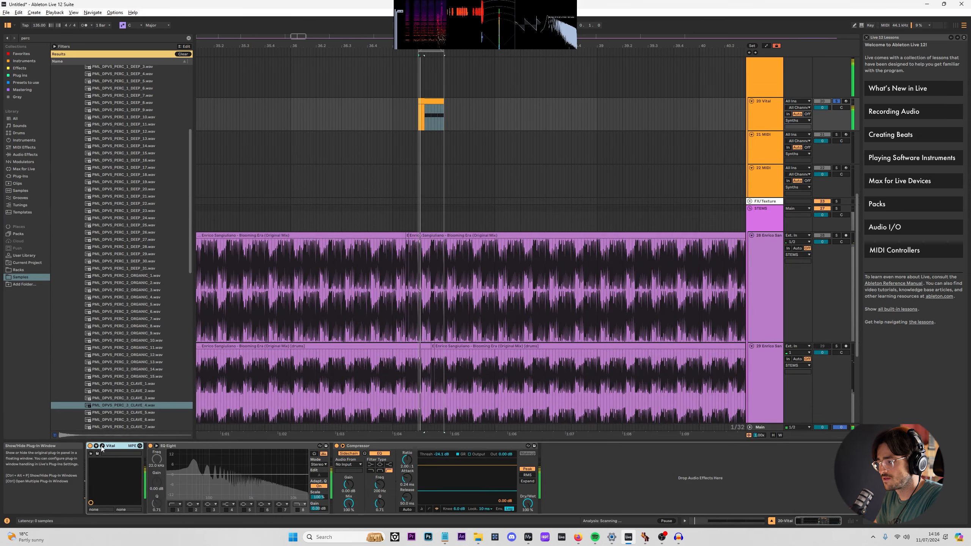
Make Vital's envelope 1 plucky with zero sustain and a short decay, and enable Filter 1.
{"action": "left_click", "coordinate": [98, 453]}
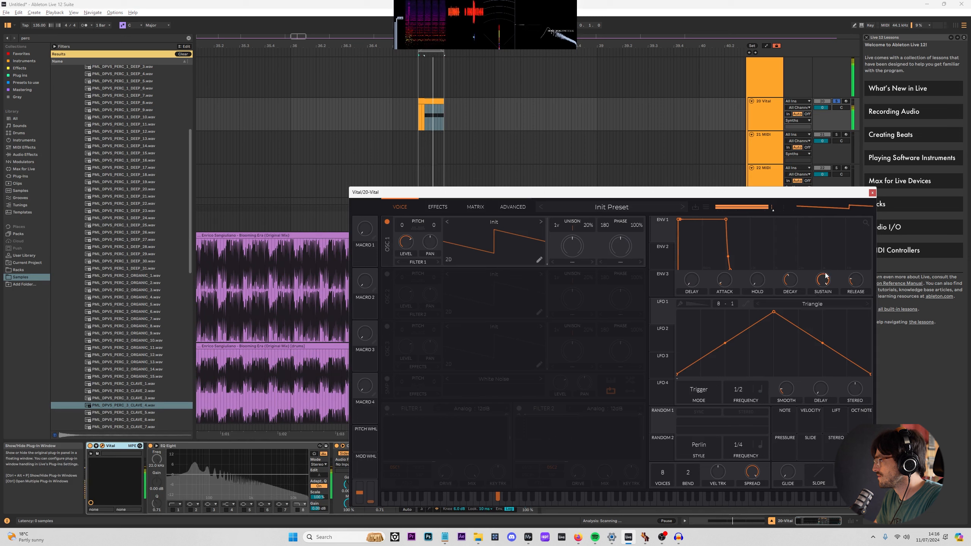
{"action": "left_click_drag", "start_coordinate": [823, 280], "coordinate": [824, 357]}
{"action": "left_click_drag", "start_coordinate": [790, 280], "coordinate": [790, 284]}
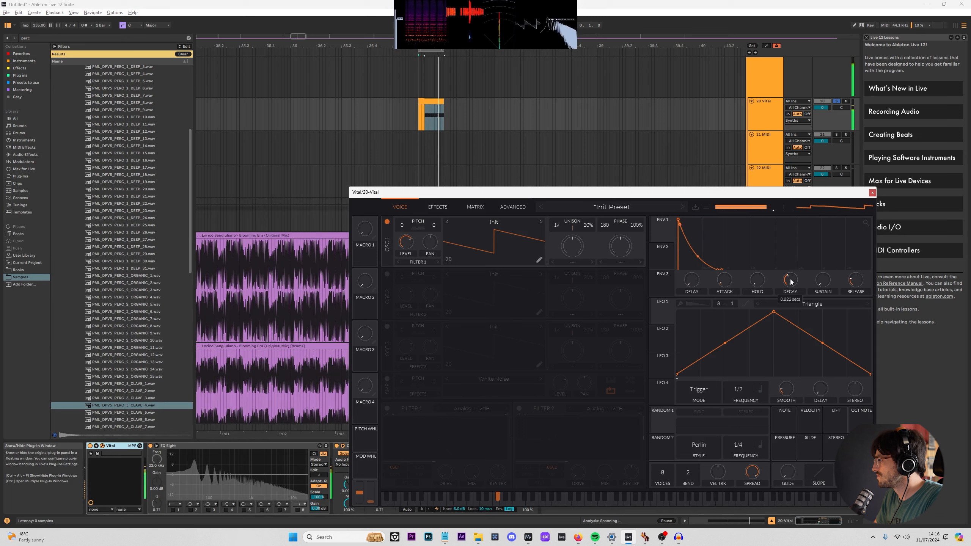
{"action": "left_click", "coordinate": [387, 408]}
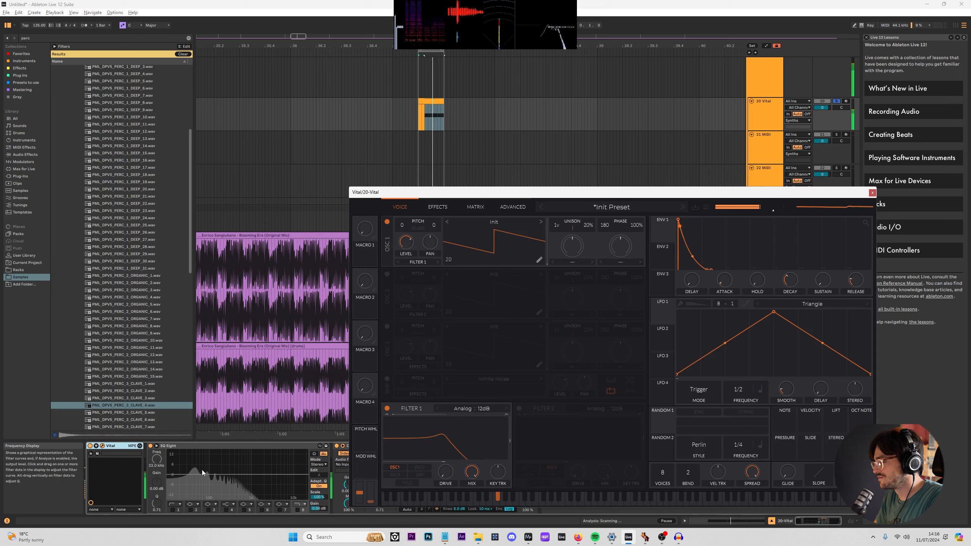
Remove the fundamental harmonic from oscillator 1's saw wavetable in Vital's wave editor.
{"action": "left_click", "coordinate": [537, 259]}
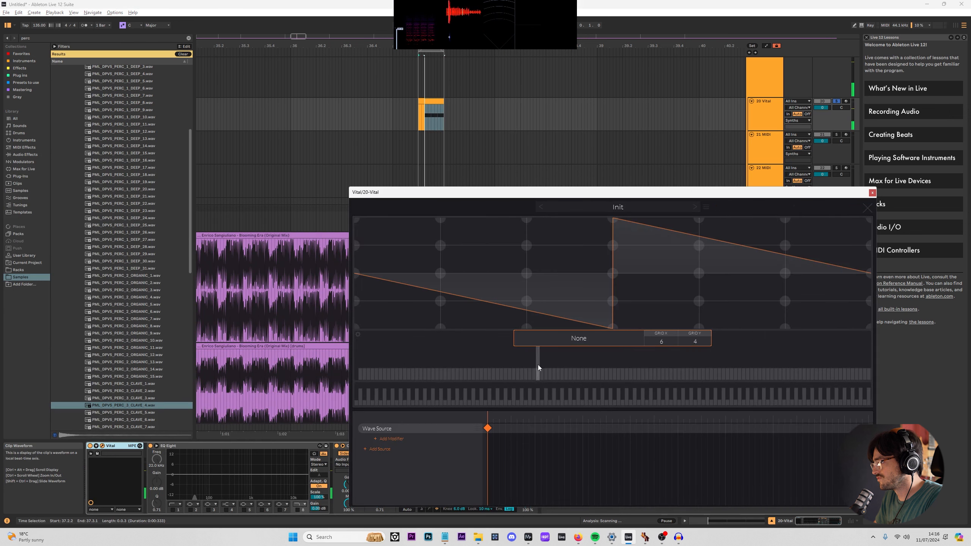
{"action": "left_click", "coordinate": [382, 440]}
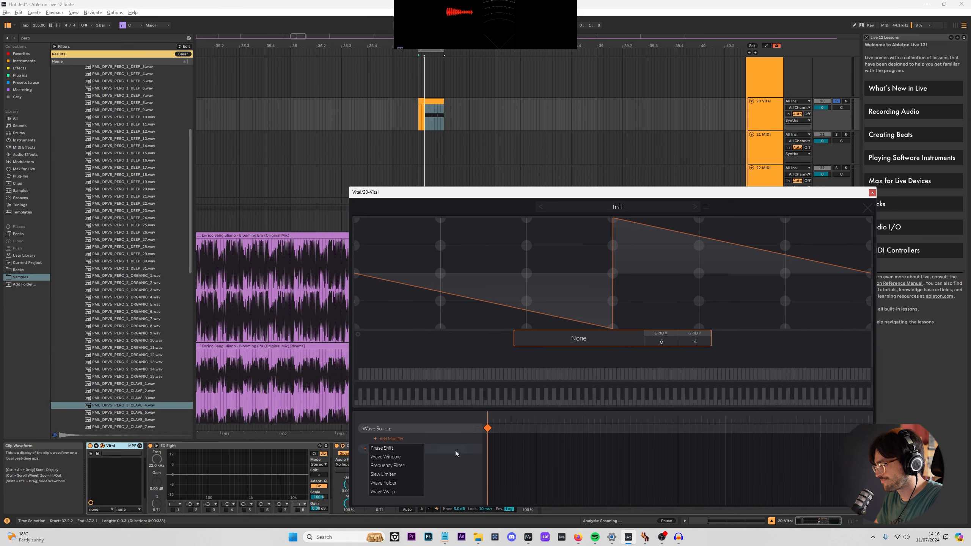
{"action": "left_click", "coordinate": [355, 404]}
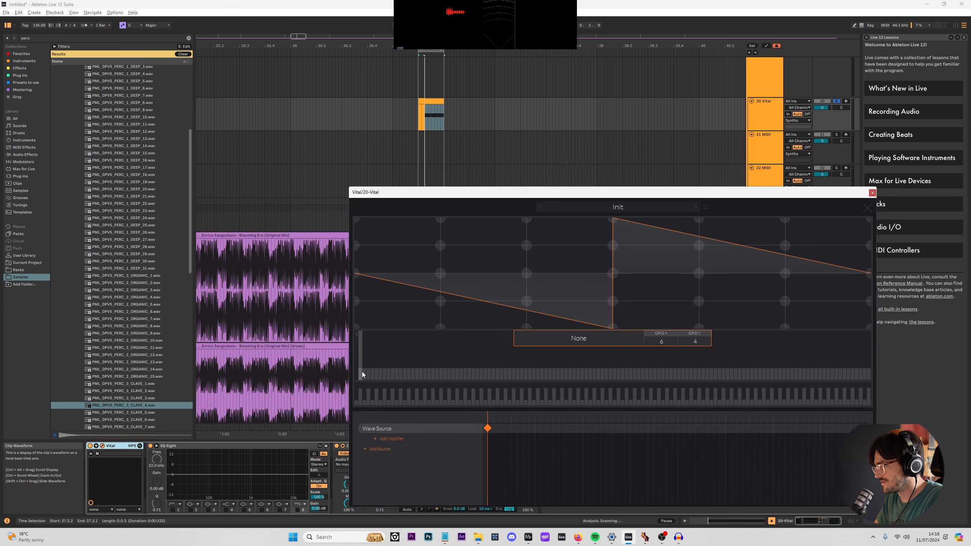
{"action": "left_click_drag", "start_coordinate": [361, 372], "coordinate": [361, 387]}
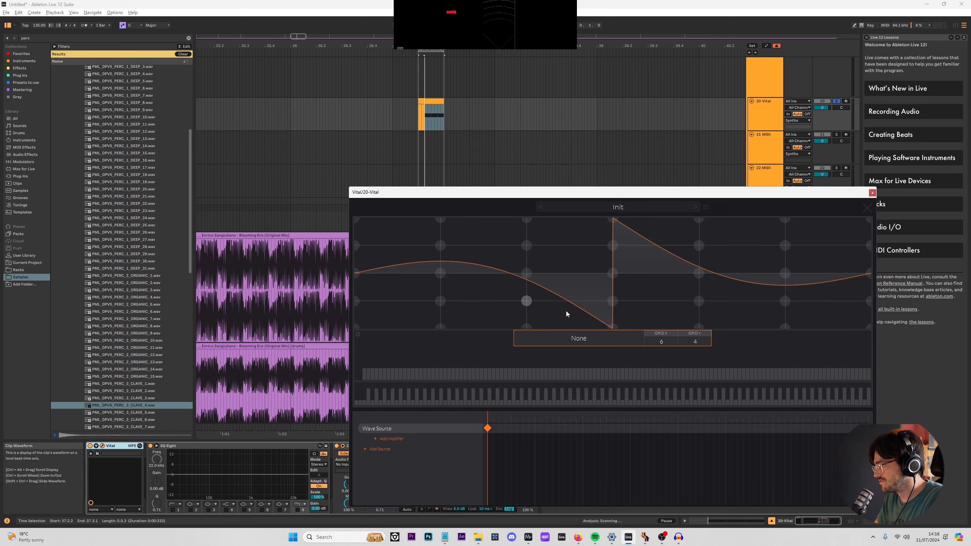
{"action": "left_click", "coordinate": [867, 209]}
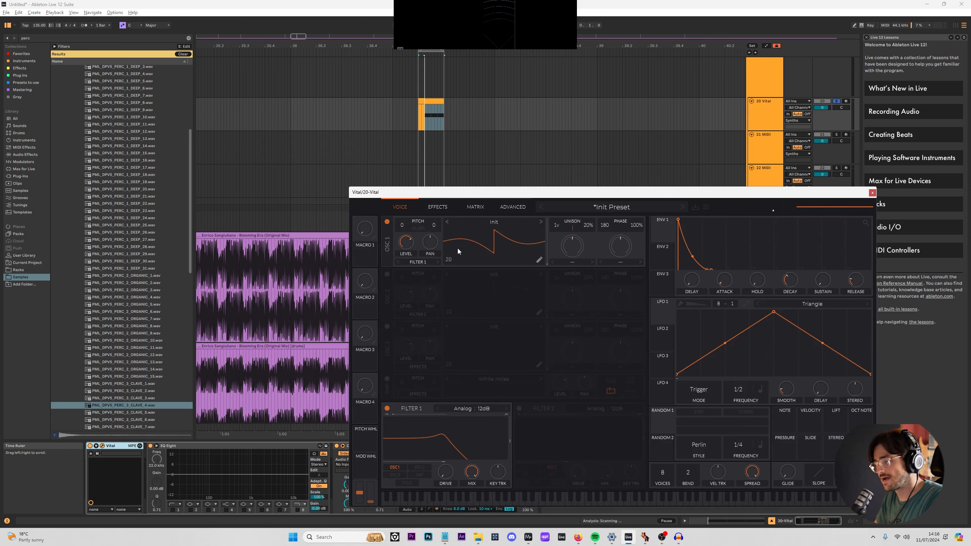
Play the loop, sweep the first EQ Eight band as a resonant low cut up to 100 Hz, and switch it off.
{"action": "left_click_drag", "start_coordinate": [666, 198], "coordinate": [633, 160]}
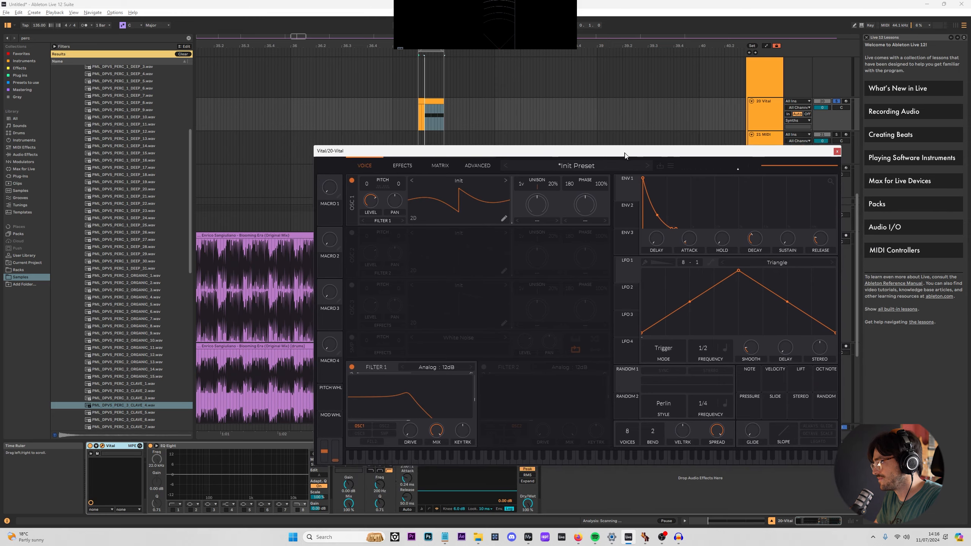
{"action": "key", "text": "space"}
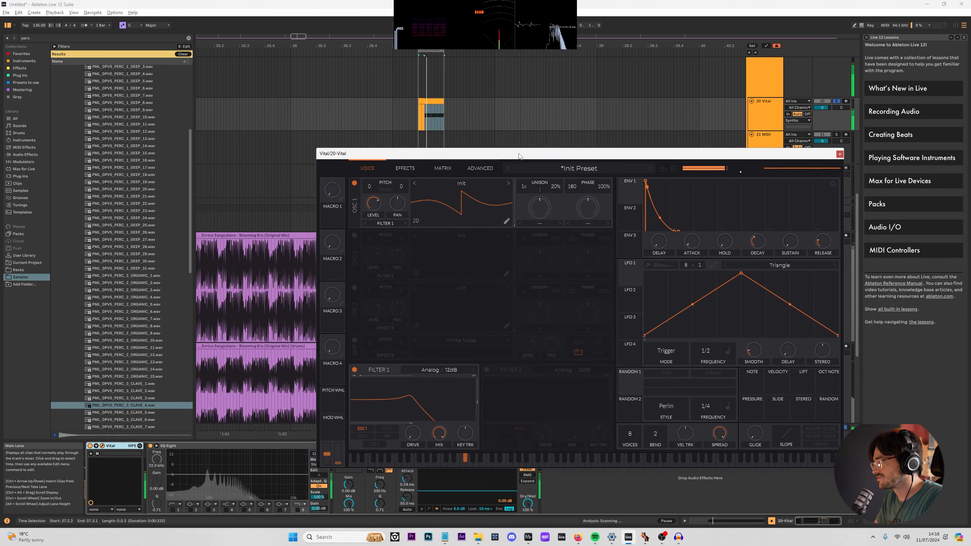
{"action": "left_click_drag", "start_coordinate": [519, 155], "coordinate": [485, 199]}
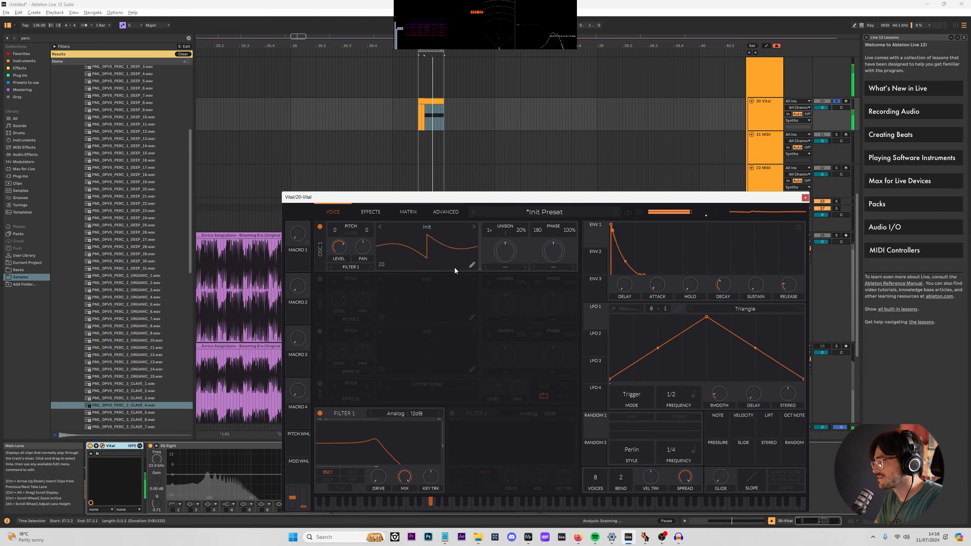
{"action": "left_click", "coordinate": [174, 510]}
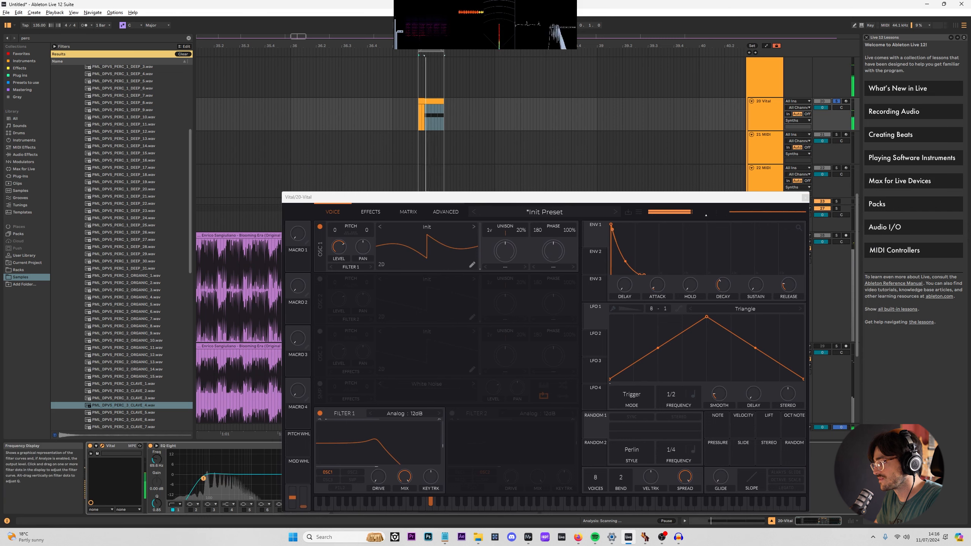
{"action": "left_click_drag", "start_coordinate": [203, 479], "coordinate": [209, 463]}
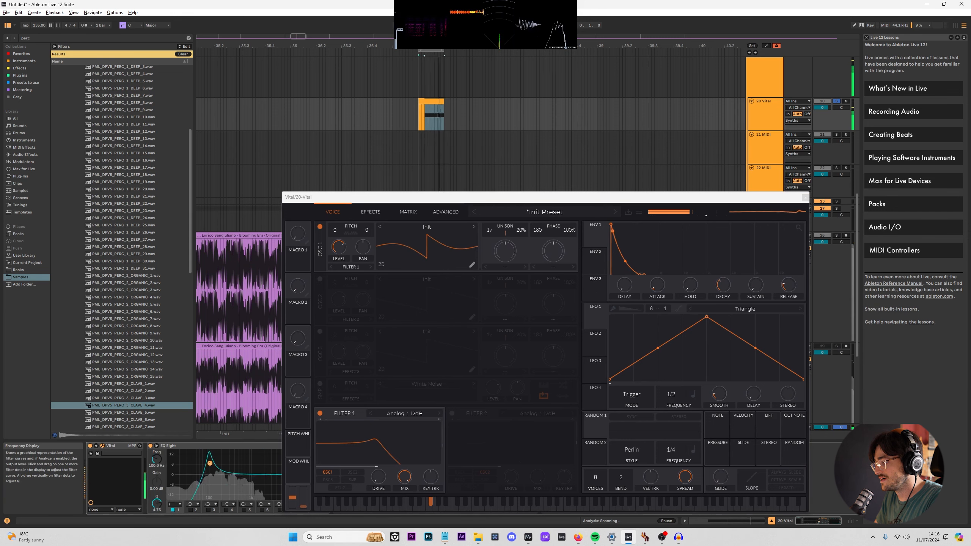
{"action": "left_click", "coordinate": [175, 510]}
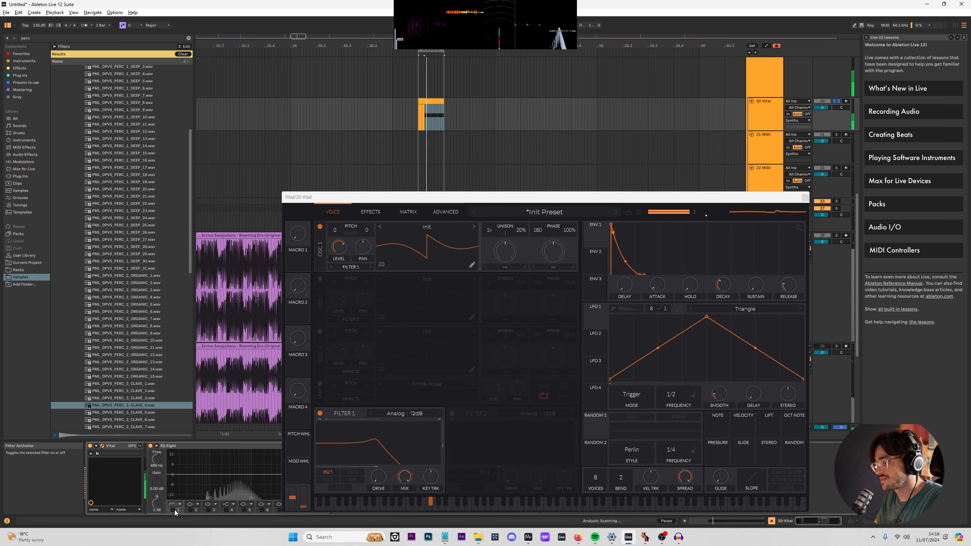
Try to lower the first few harmonics in oscillator 1's wavetable, and undo the edits.
{"action": "left_click", "coordinate": [472, 264]}
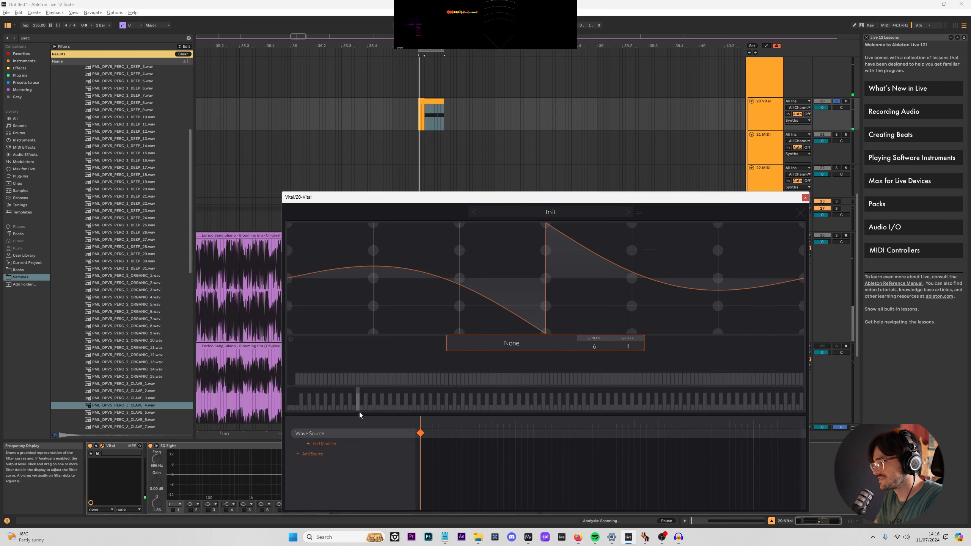
{"action": "mouse_move", "coordinate": [294, 381]}
{"action": "left_mouse_down"}
{"action": "mouse_move", "coordinate": [289, 360]}
{"action": "mouse_move", "coordinate": [312, 377]}
{"action": "left_mouse_up"}
{"action": "key", "text": "ctrl+z"}
{"action": "key", "text": "ctrl+z"}
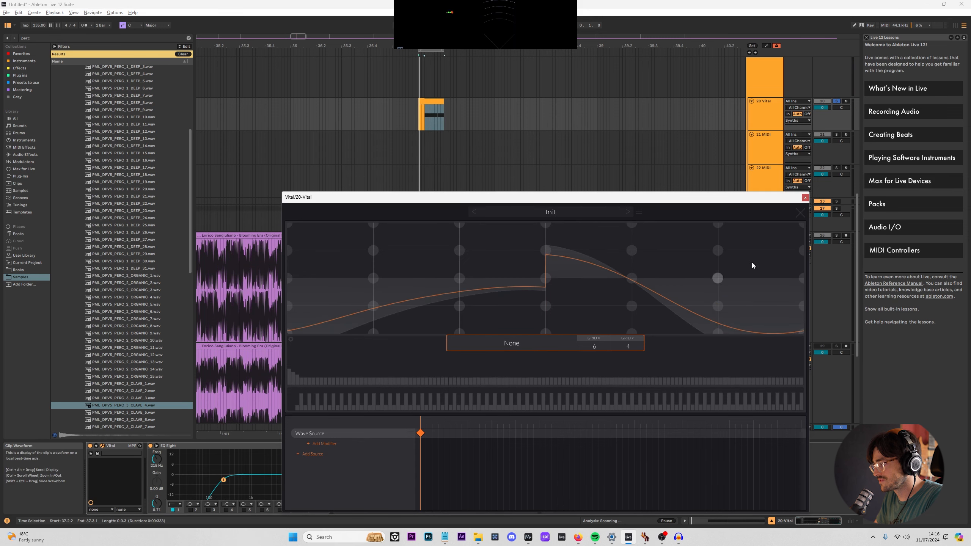
{"action": "left_click", "coordinate": [800, 212]}
Reset Vital to its initialized preset.
{"action": "left_click", "coordinate": [541, 211]}
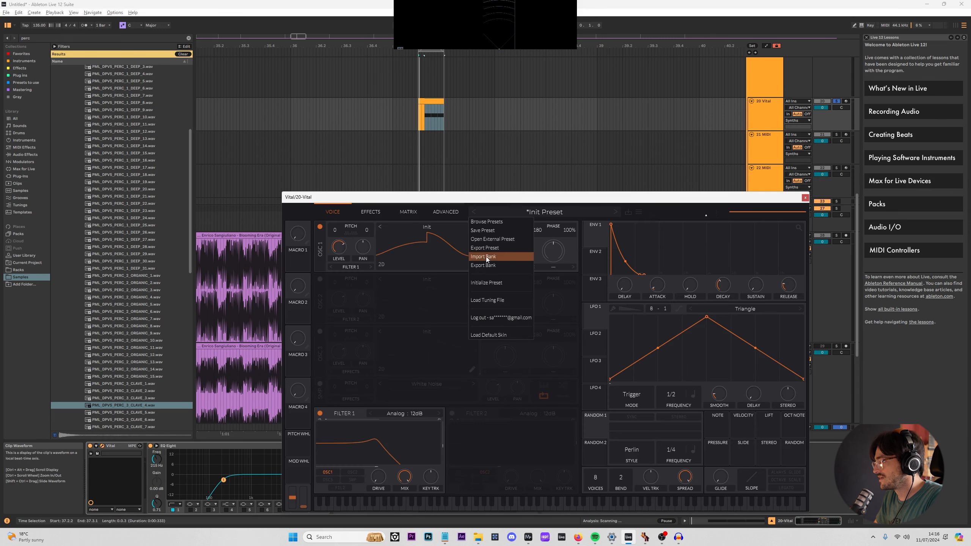
{"action": "left_click", "coordinate": [493, 284]}
{"action": "left_click", "coordinate": [455, 240]}
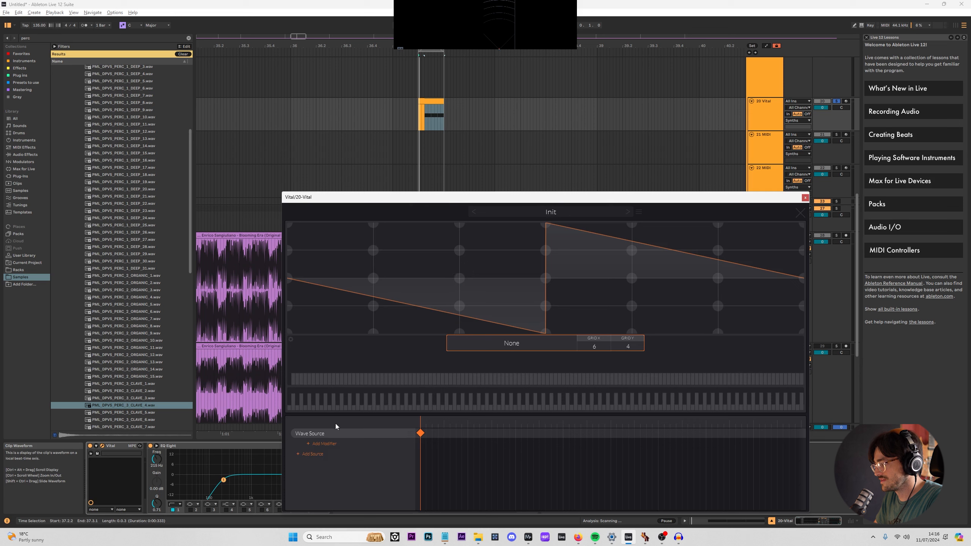
{"action": "left_click", "coordinate": [291, 404]}
{"action": "mouse_move", "coordinate": [291, 404]}
{"action": "left_mouse_down"}
{"action": "mouse_move", "coordinate": [294, 413]}
{"action": "mouse_move", "coordinate": [296, 394]}
{"action": "mouse_move", "coordinate": [393, 381]}
{"action": "left_mouse_up"}
{"action": "left_click", "coordinate": [799, 215]}
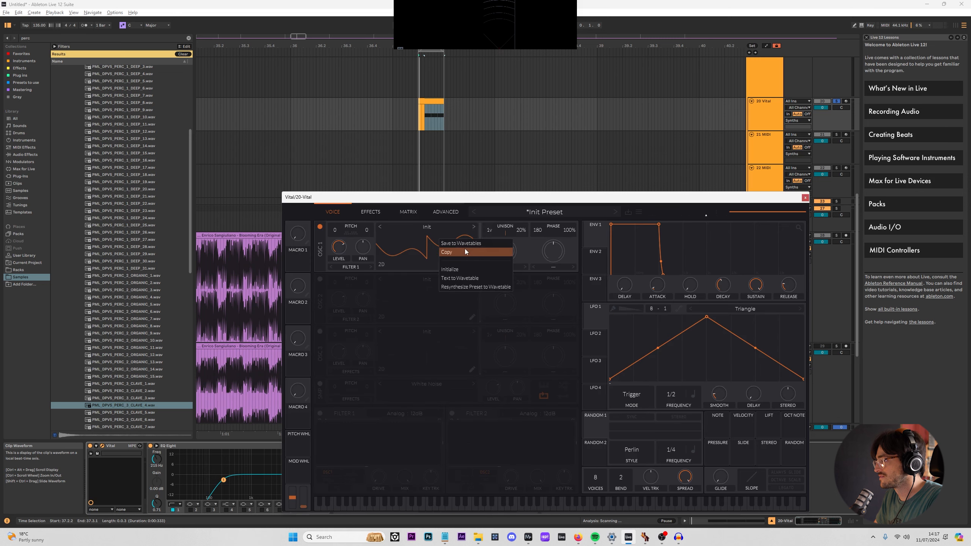
Remove the fundamental from oscillator 1's initialized wavetable and pull EQ Eight's low cut down below the bass.
{"action": "left_click", "coordinate": [472, 264]}
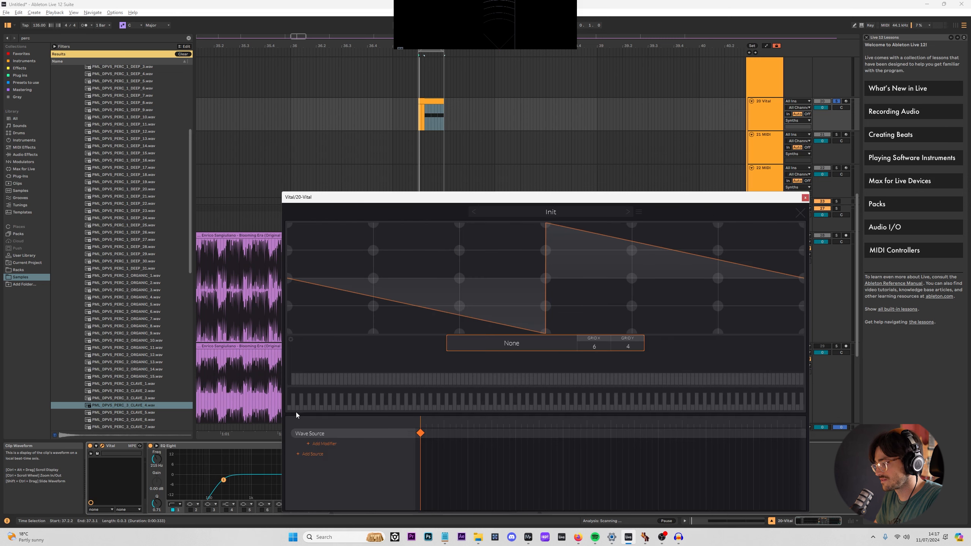
{"action": "left_click_drag", "start_coordinate": [293, 390], "coordinate": [399, 409]}
{"action": "left_click", "coordinate": [800, 213]}
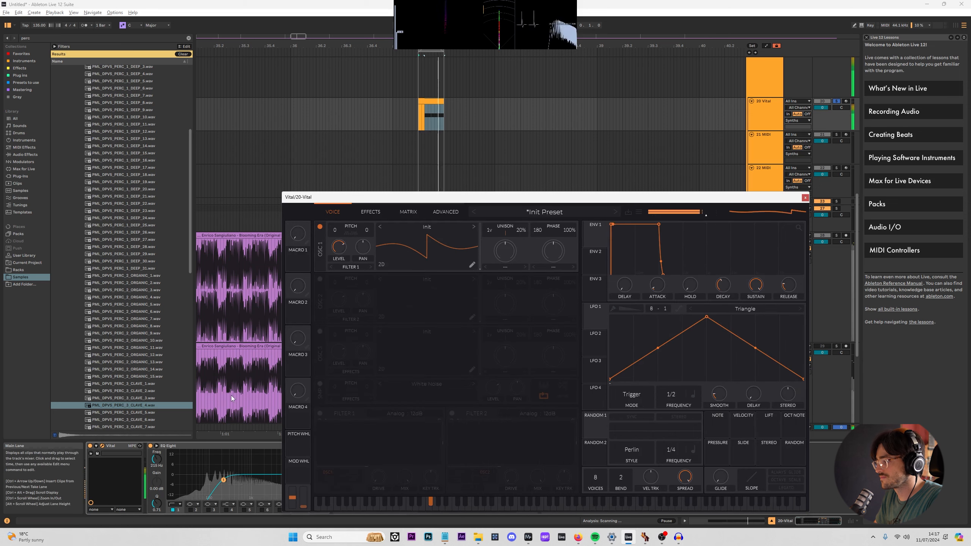
{"action": "left_click_drag", "start_coordinate": [209, 481], "coordinate": [177, 481]}
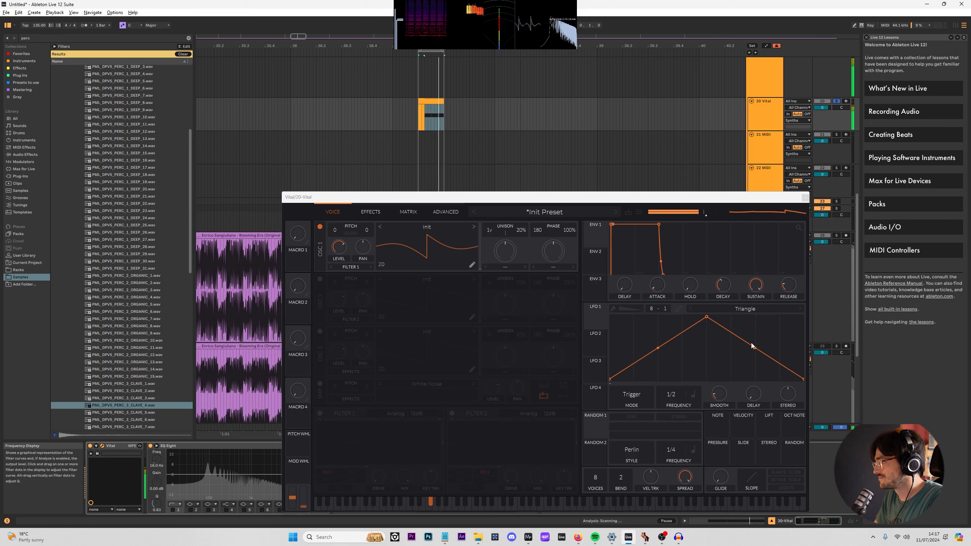
Set envelope 1 to zero sustain with a short decay, and set oscillator 1's phase randomization to 0%.
{"action": "left_click_drag", "start_coordinate": [755, 283], "coordinate": [720, 392]}
{"action": "left_click_drag", "start_coordinate": [721, 280], "coordinate": [720, 290]}
{"action": "left_click_drag", "start_coordinate": [569, 230], "coordinate": [570, 301]}
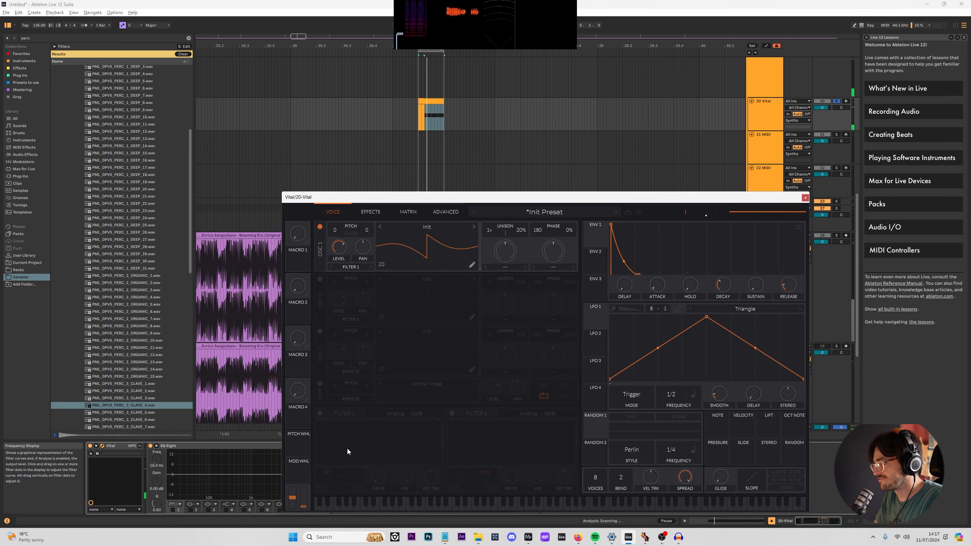
Enable Filter 1 on oscillator 1 and modulate its cutoff with envelope 1.
{"action": "left_click", "coordinate": [319, 413]}
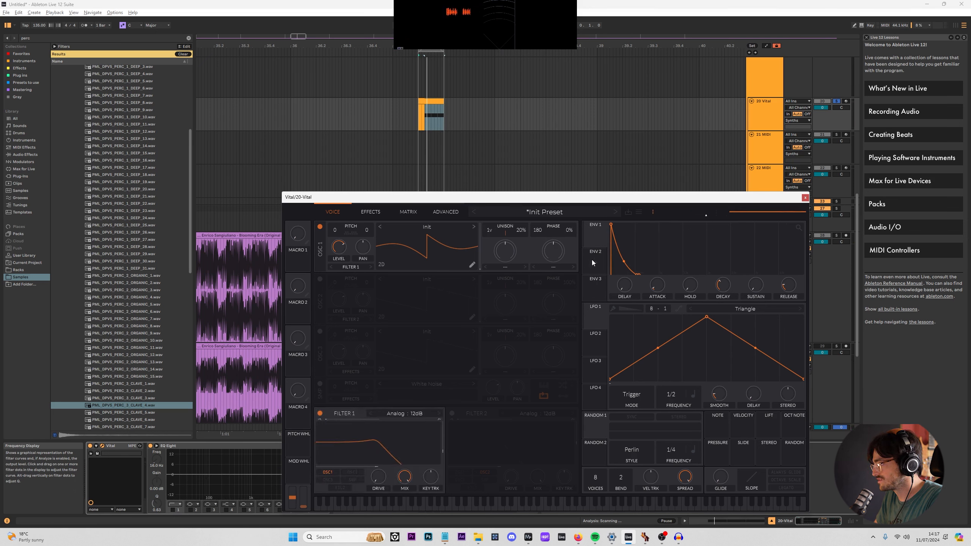
{"action": "left_click_drag", "start_coordinate": [593, 241], "coordinate": [377, 461]}
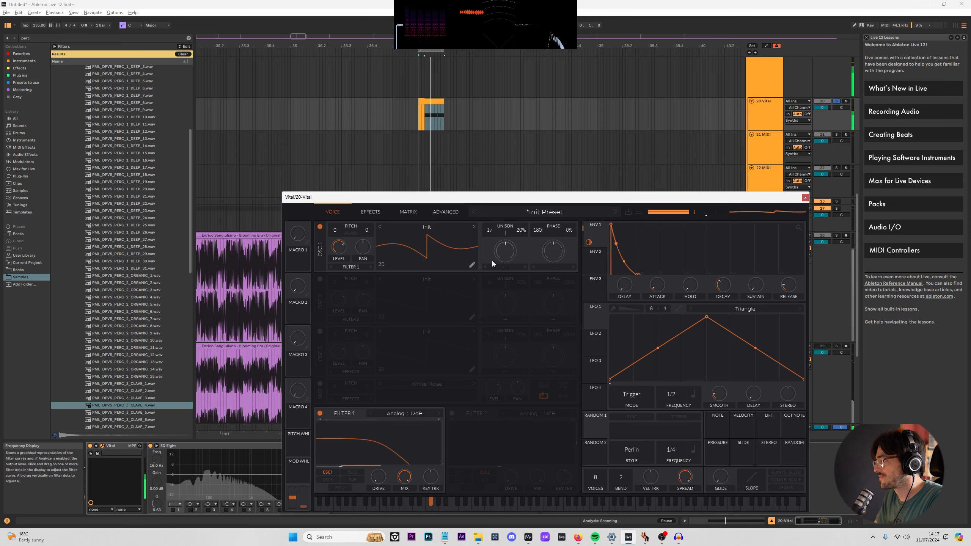
Try the Phase Disperse spectral morph on oscillator 1, and set the morph back to None.
{"action": "left_click", "coordinate": [510, 267]}
{"action": "left_click", "coordinate": [547, 273]}
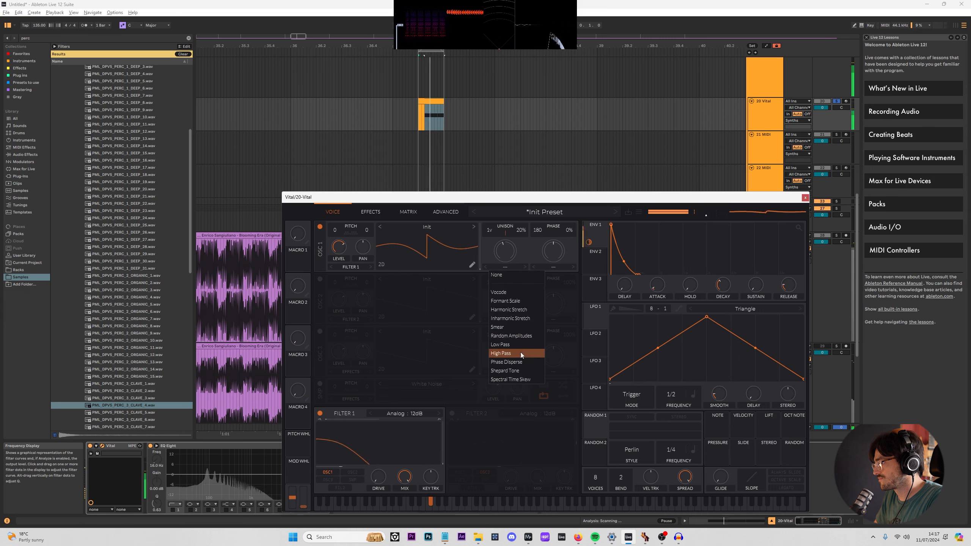
{"action": "left_click_drag", "start_coordinate": [504, 275], "coordinate": [512, 245]}
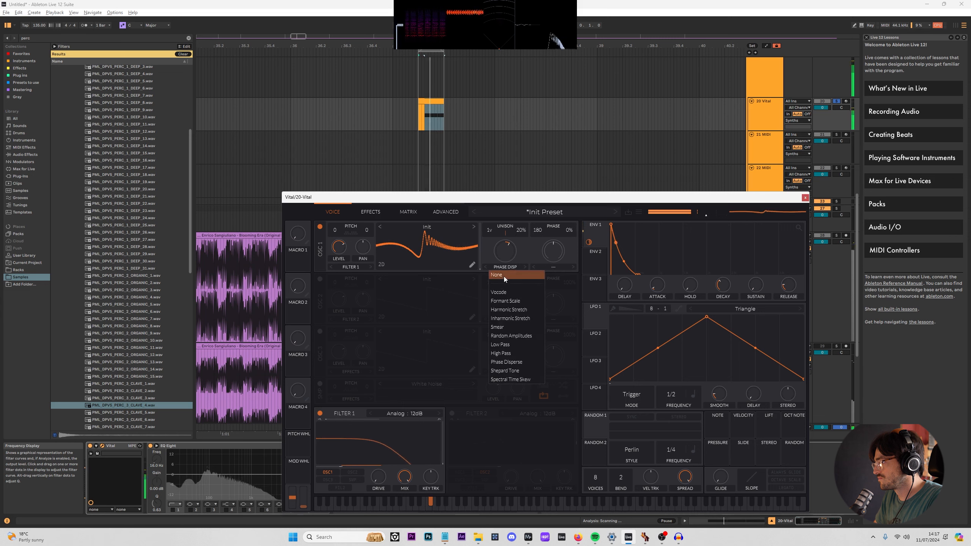
{"action": "left_click", "coordinate": [504, 275]}
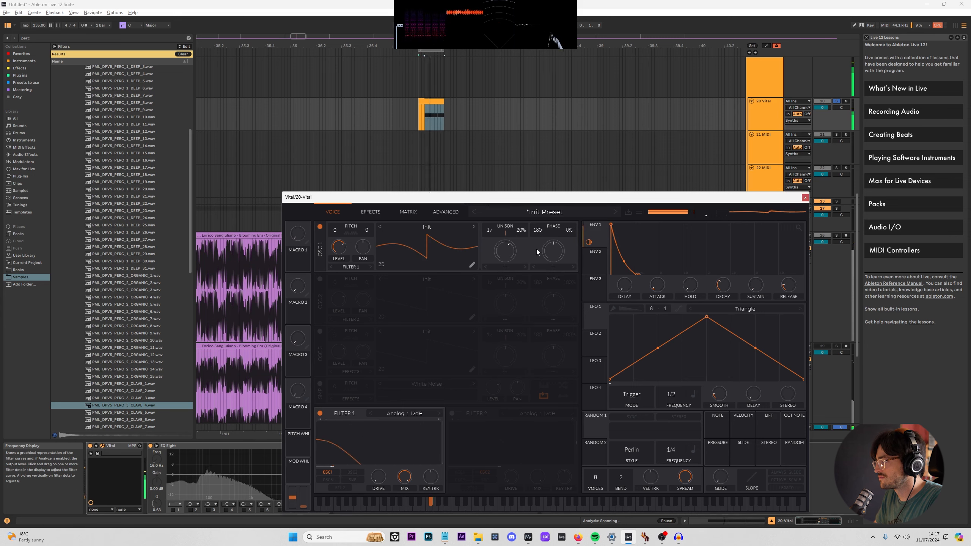
Close the Vital window and extend the bass clip and loop range to the full bar from 37.1.1 to 38.1.1.
{"action": "scroll", "coordinate": [828, 130], "scroll_direction": "up", "scroll_amount": 4}
{"action": "key", "text": "ctrl+alt+p"}
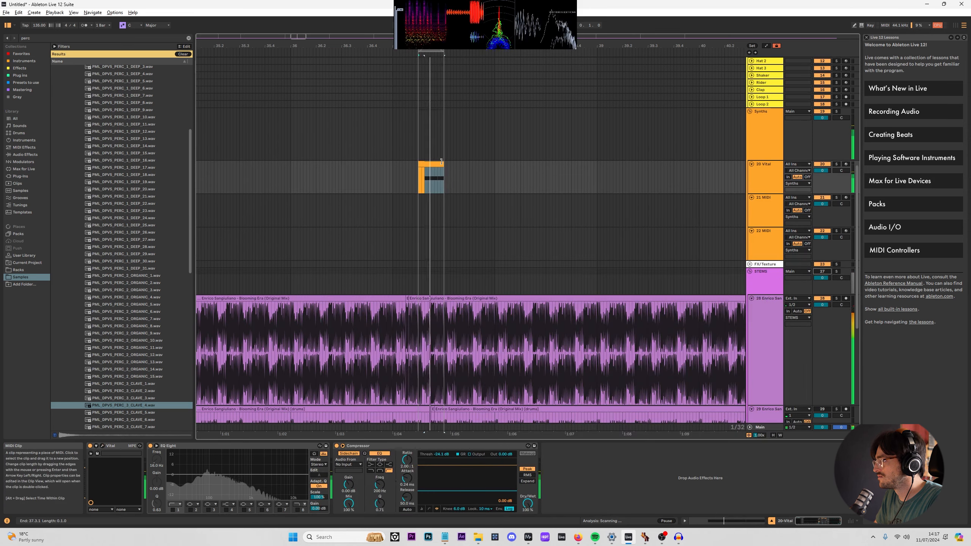
{"action": "left_click_drag", "start_coordinate": [444, 169], "coordinate": [495, 168]}
{"action": "left_click_drag", "start_coordinate": [418, 164], "coordinate": [393, 165]}
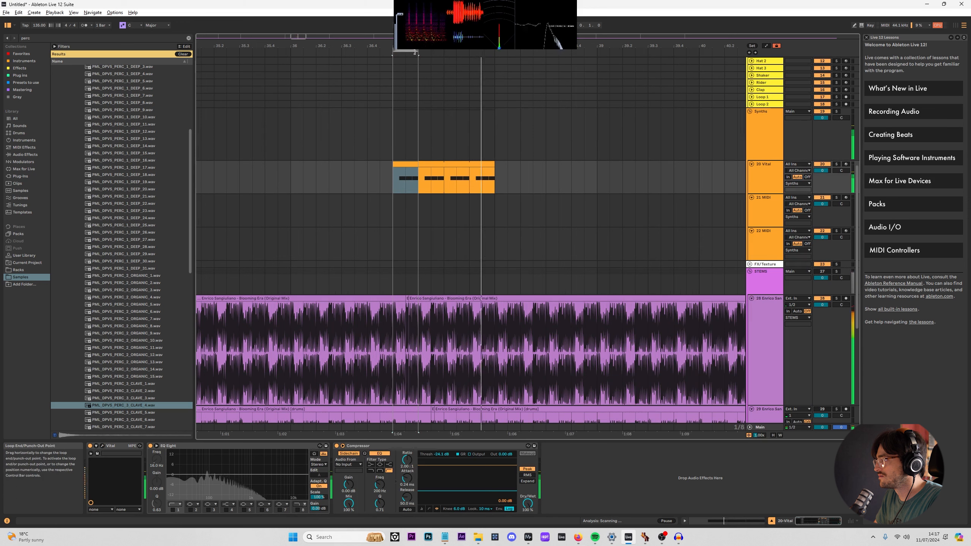
Consolidate the three kick layers into one-beat clips from 37.2.1 to 37.3.1.
{"action": "scroll", "coordinate": [432, 186], "scroll_direction": "up", "scroll_amount": 2}
{"action": "scroll", "coordinate": [431, 187], "scroll_direction": "up", "scroll_amount": 8}
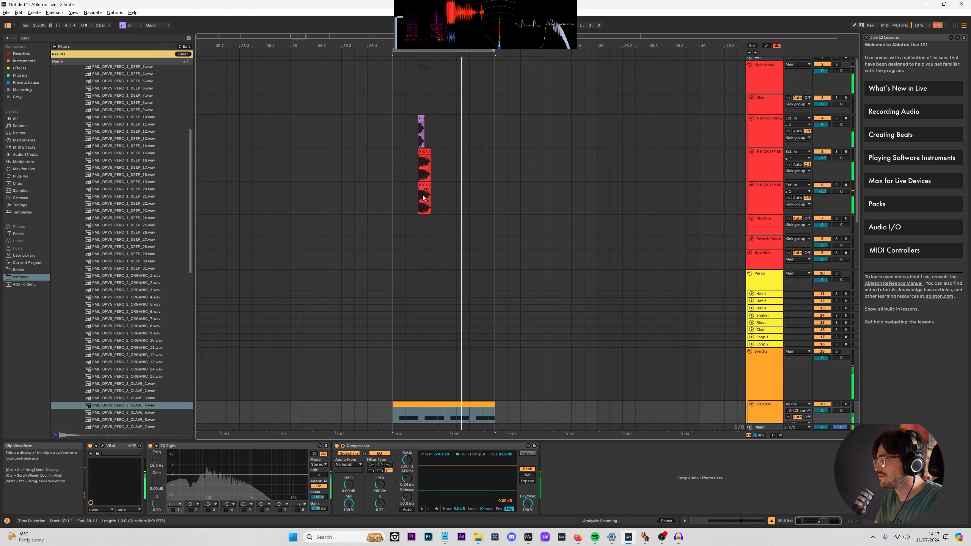
{"action": "scroll", "coordinate": [430, 193], "scroll_direction": "up", "scroll_amount": 4}
{"action": "left_click_drag", "start_coordinate": [427, 198], "coordinate": [390, 129]}
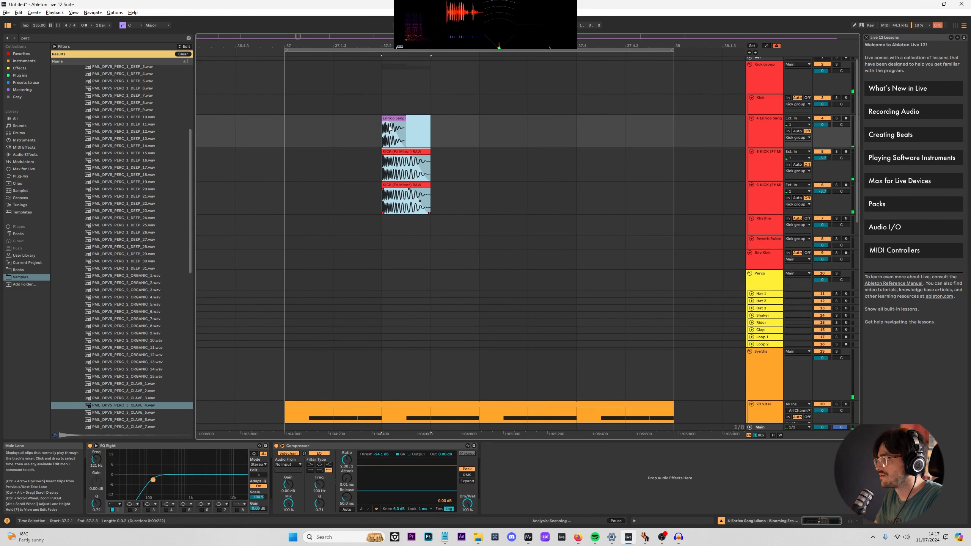
{"action": "left_click_drag", "start_coordinate": [476, 185], "coordinate": [386, 122]}
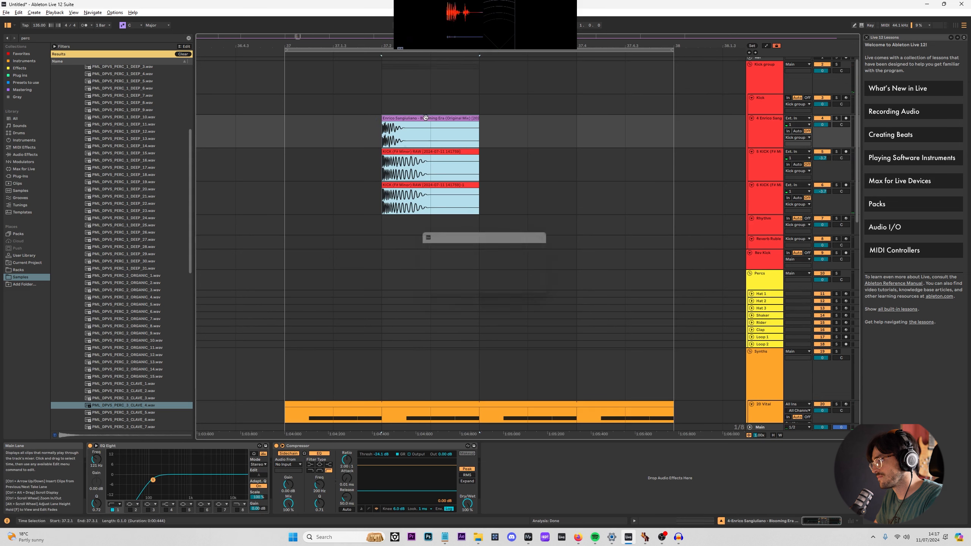
Freeze and flatten the third kick layer's track with the reverb, and delete its tail after 37.3.1.
{"action": "right_click", "coordinate": [761, 209]}
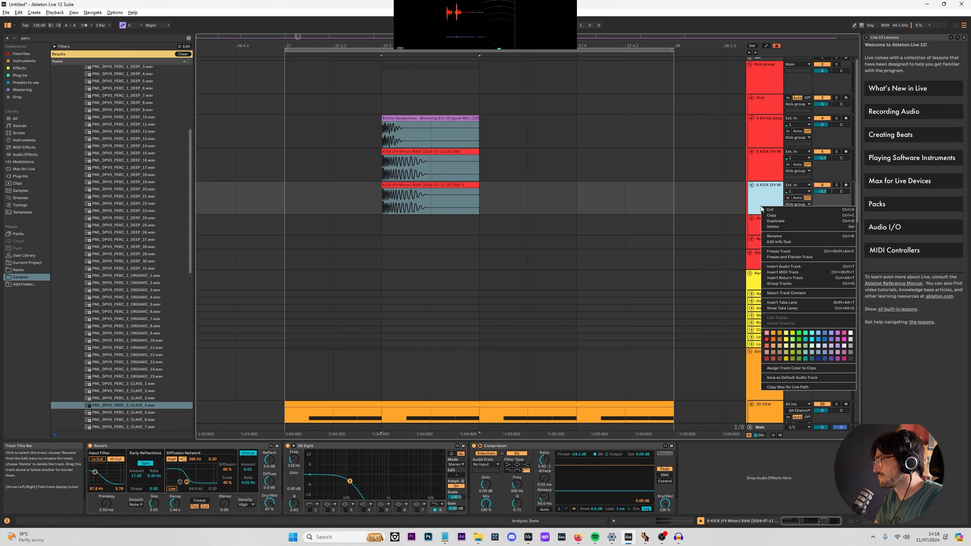
{"action": "left_click", "coordinate": [788, 257]}
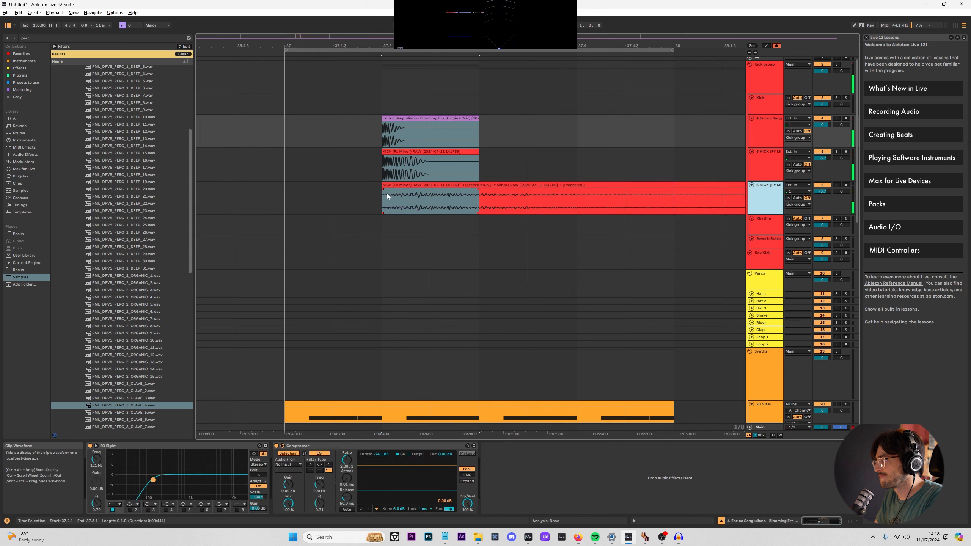
{"action": "key", "text": "ctrl+e"}
{"action": "left_click", "coordinate": [484, 185]}
{"action": "key", "text": "Delete"}
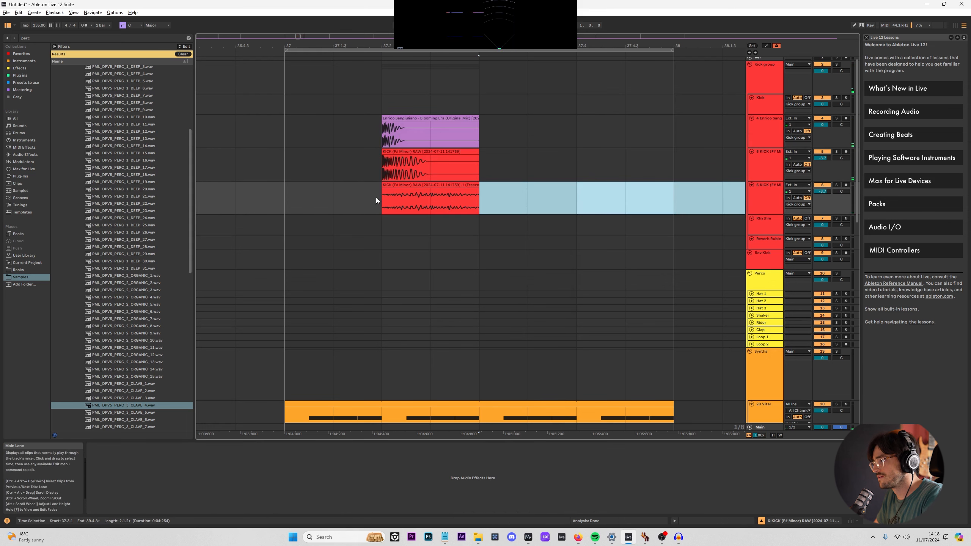
Add a fade-in to the flattened reverb kick clip, and play the loop with the Kick group soloed.
{"action": "left_click_drag", "start_coordinate": [384, 189], "coordinate": [403, 188]}
{"action": "left_click", "coordinate": [769, 102]}
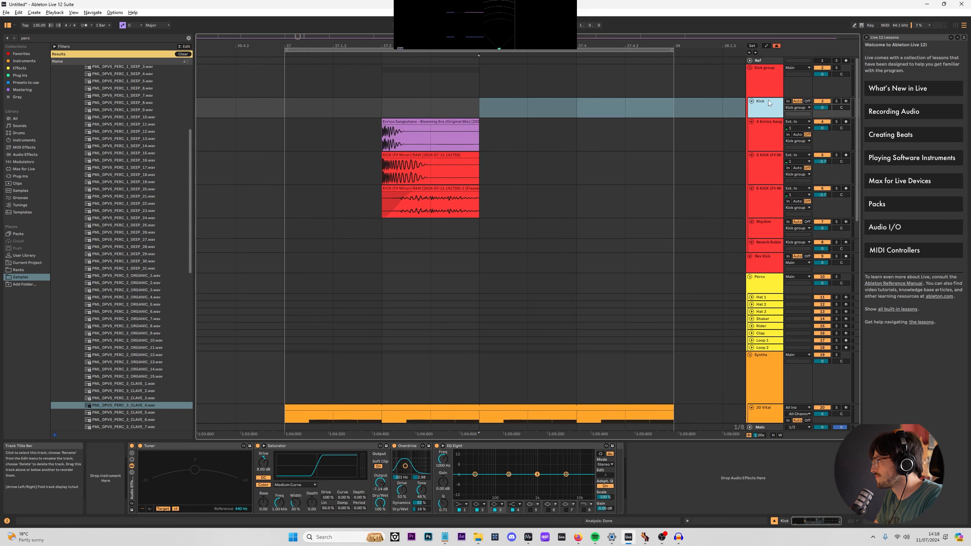
{"action": "left_click", "coordinate": [768, 88]}
{"action": "key", "text": "s"}
{"action": "key", "text": "space"}
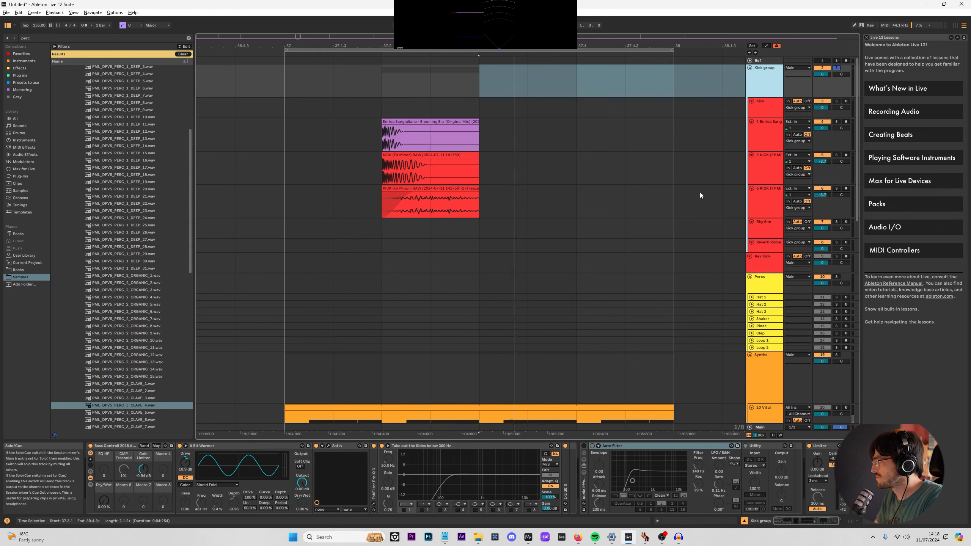
Loop the one-beat range from 37.2.1 to 37.3.1 around the kick clips and place the insert marker at its start.
{"action": "left_click_drag", "start_coordinate": [383, 169], "coordinate": [480, 168]}
{"action": "key", "text": "ctrl+l"}
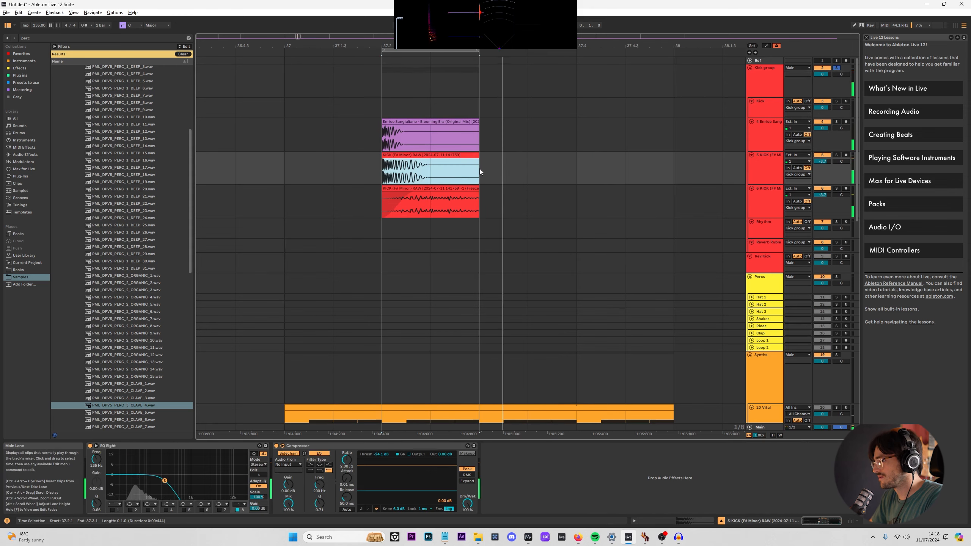
{"action": "left_click", "coordinate": [390, 105]}
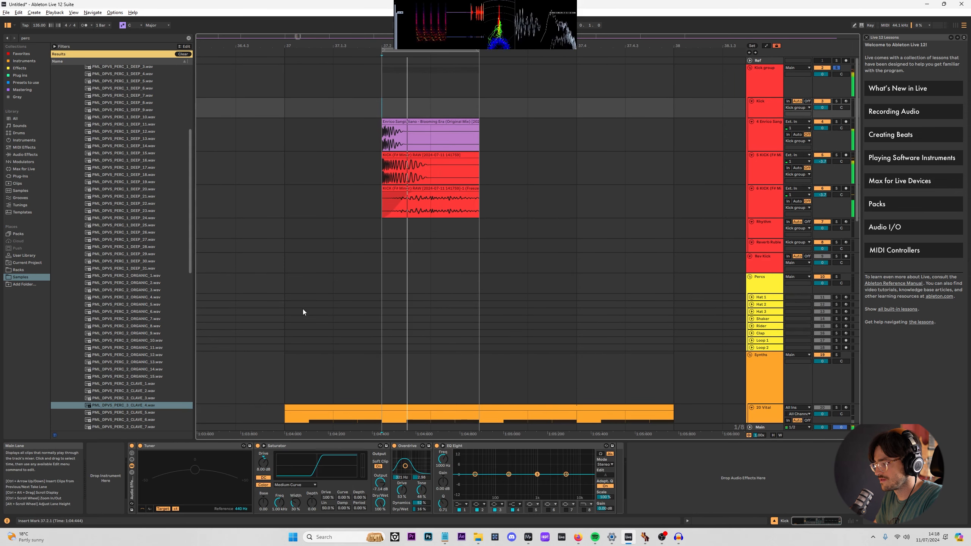
Add occularScope from the Mastering collection to the Kick group, and raise the reverb kick layer's volume.
{"action": "left_click", "coordinate": [762, 104]}
{"action": "left_click", "coordinate": [763, 93]}
{"action": "left_click", "coordinate": [18, 91]}
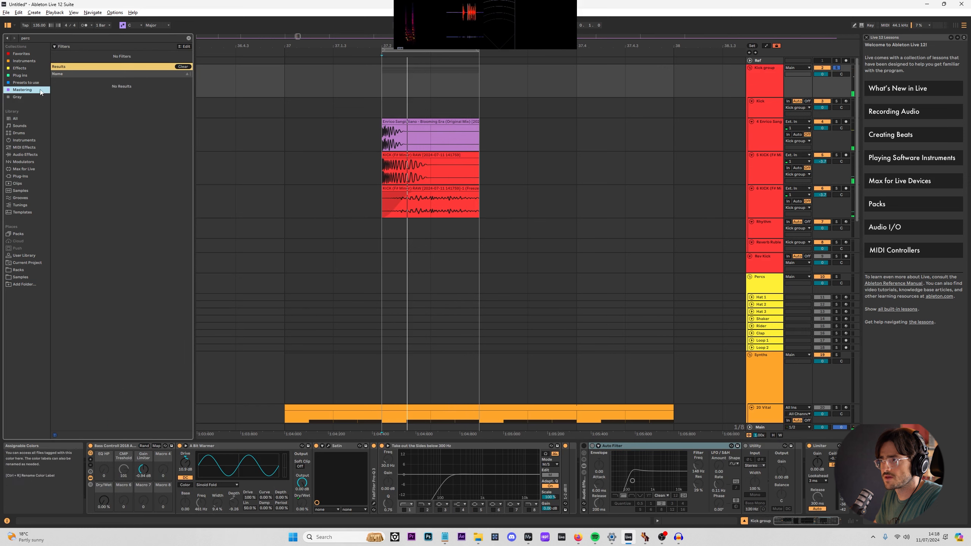
{"action": "left_click", "coordinate": [182, 67]}
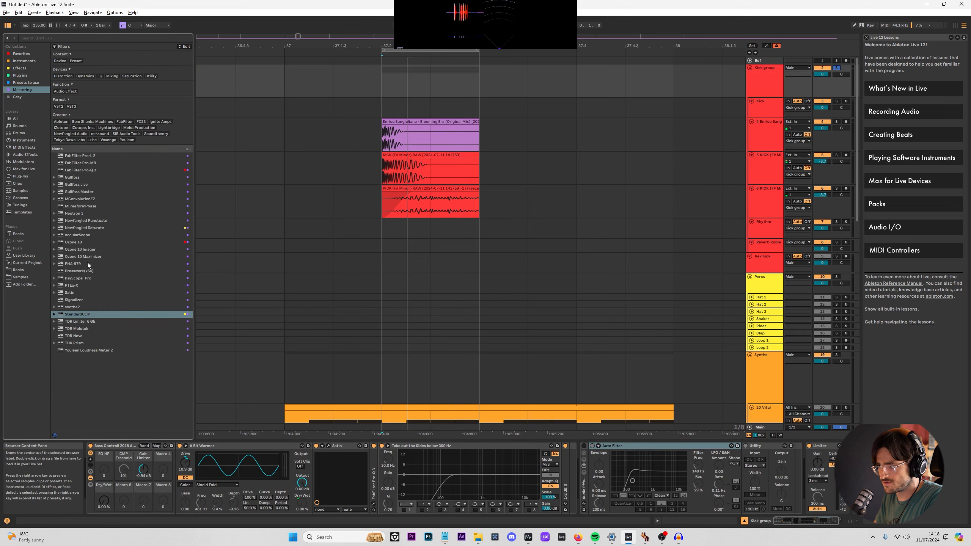
{"action": "double_click", "coordinate": [76, 235]}
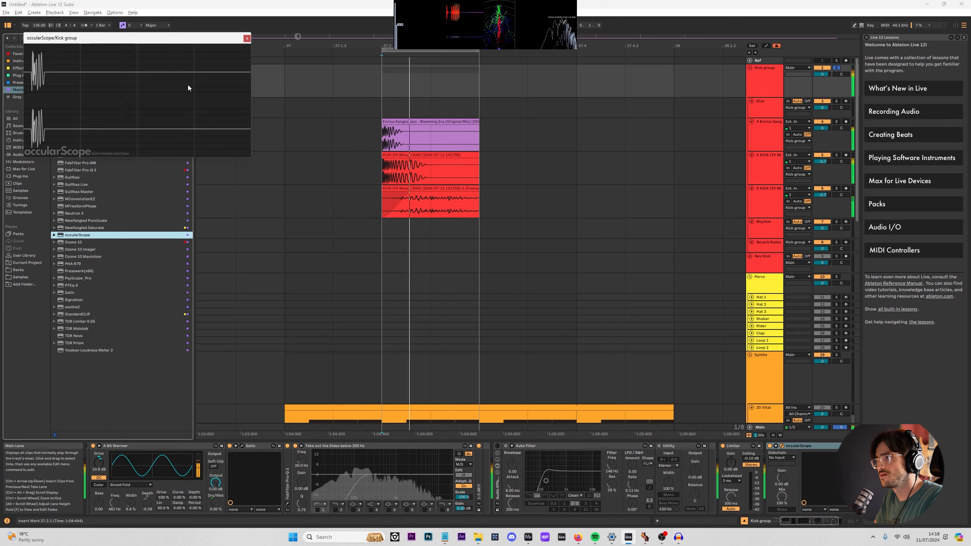
{"action": "left_click_drag", "start_coordinate": [822, 194], "coordinate": [822, 184]}
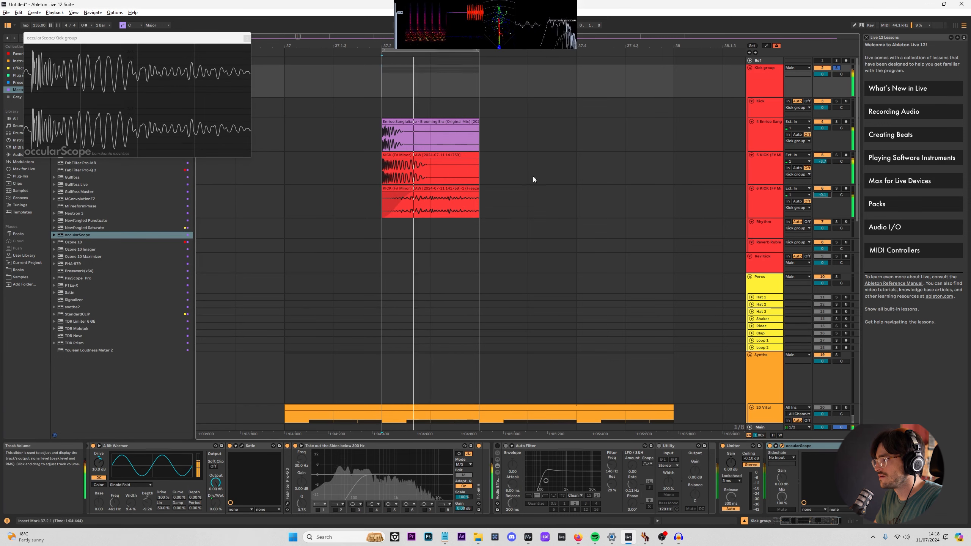
Open the middle kick layer's EQ Eight high cut to about 2.8 kHz and mute the top kick layer.
{"action": "left_click", "coordinate": [391, 162]}
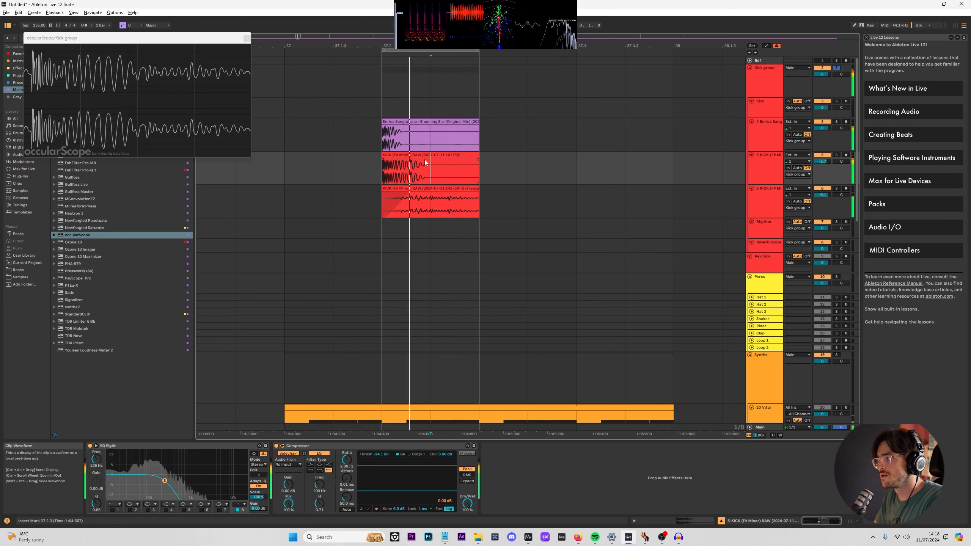
{"action": "left_click", "coordinate": [448, 137]}
{"action": "left_click", "coordinate": [407, 155]}
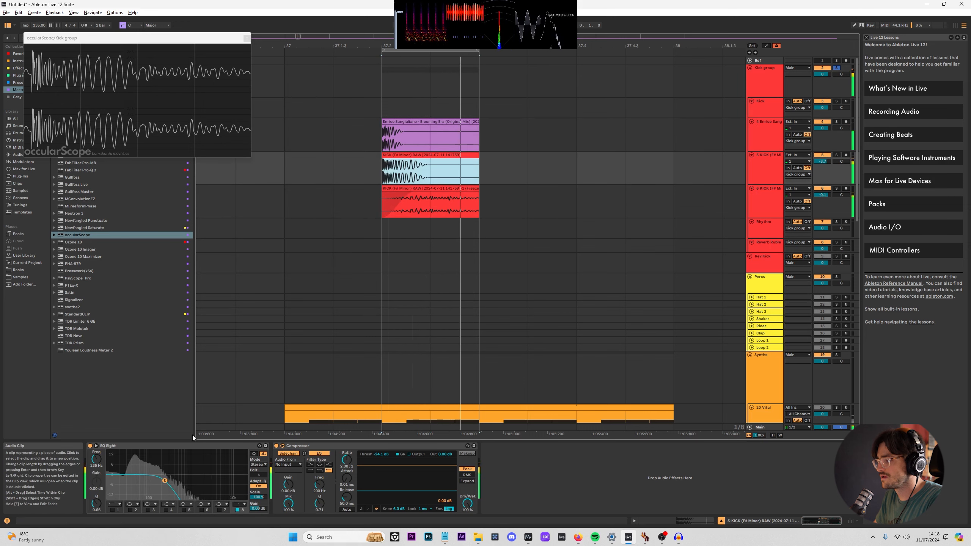
{"action": "left_click_drag", "start_coordinate": [167, 480], "coordinate": [206, 487]}
{"action": "left_click", "coordinate": [825, 123]}
{"action": "left_click", "coordinate": [400, 156]}
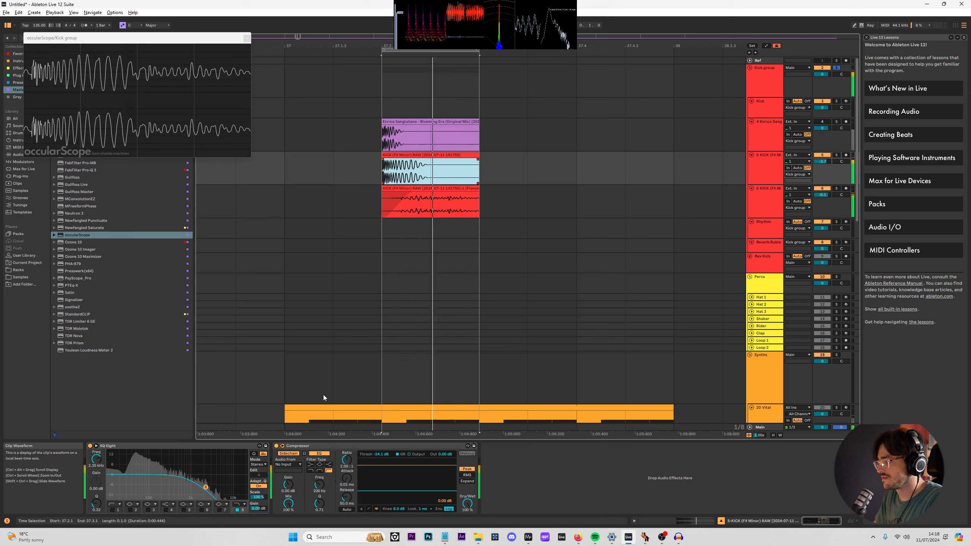
{"action": "left_click", "coordinate": [202, 488]}
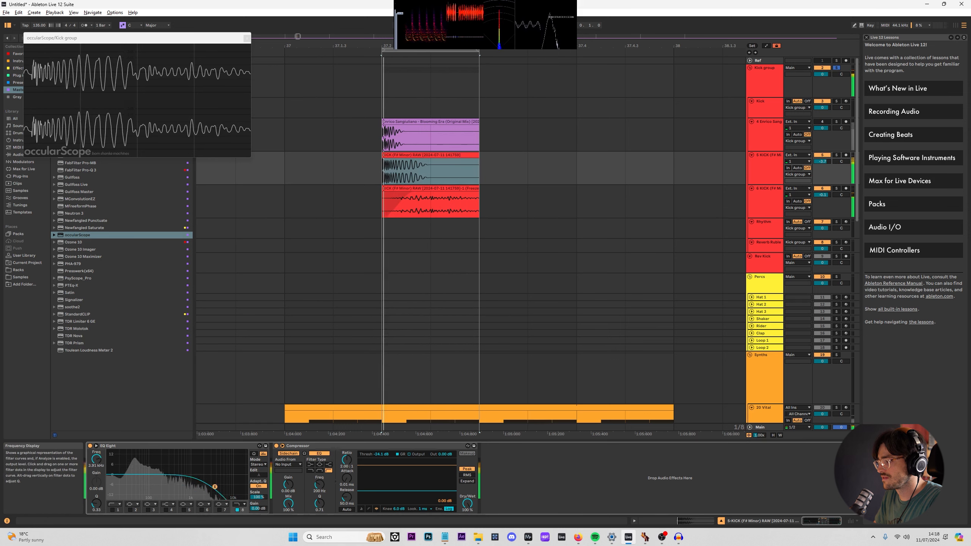
Bypass the A Bit Warmer, Satin and Bass Control devices on the Kick group.
{"action": "left_click", "coordinate": [766, 81]}
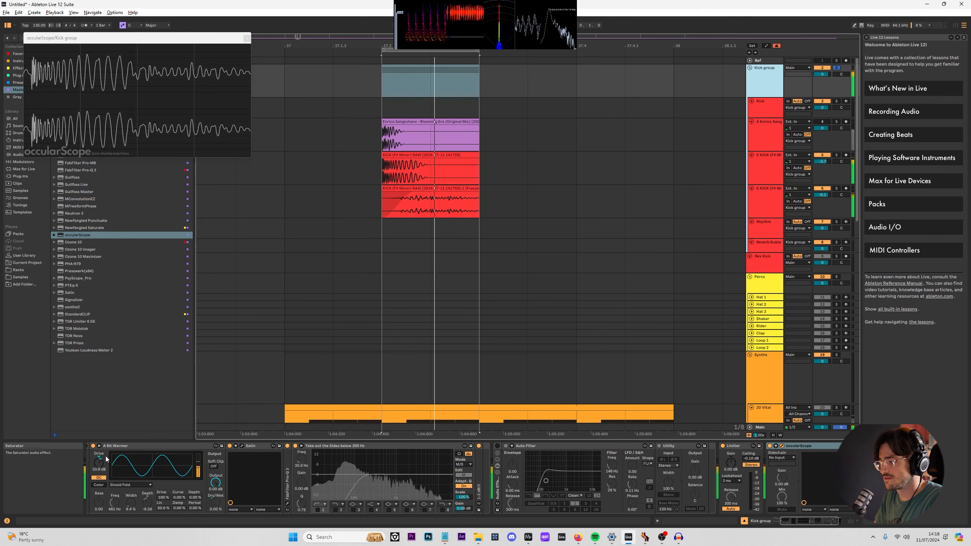
{"action": "left_click", "coordinate": [93, 446]}
{"action": "left_click", "coordinate": [230, 446]}
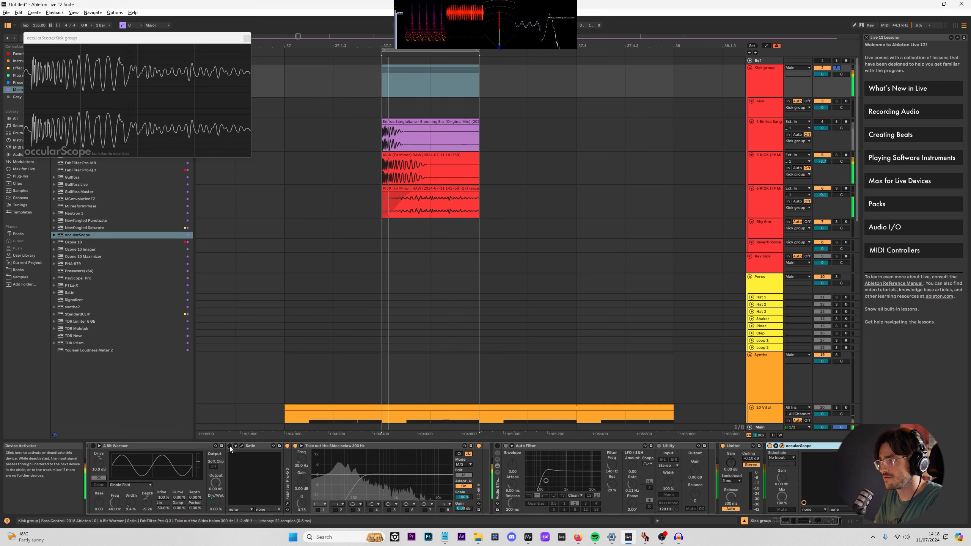
{"action": "scroll", "coordinate": [390, 166], "scroll_direction": "up", "scroll_amount": 5, "text": "ctrl"}
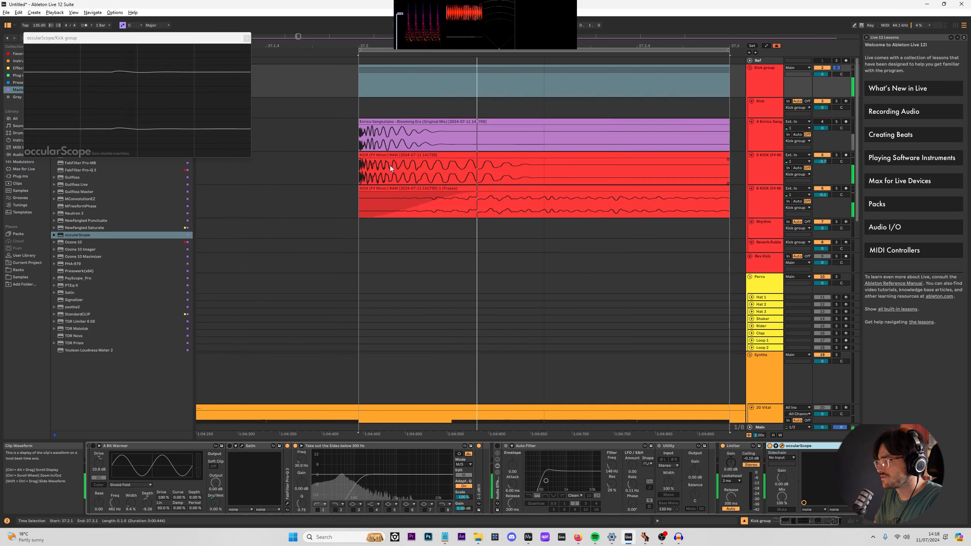
{"action": "scroll", "coordinate": [389, 170], "scroll_direction": "up", "scroll_amount": 5, "text": "alt"}
{"action": "left_click", "coordinate": [785, 523]}
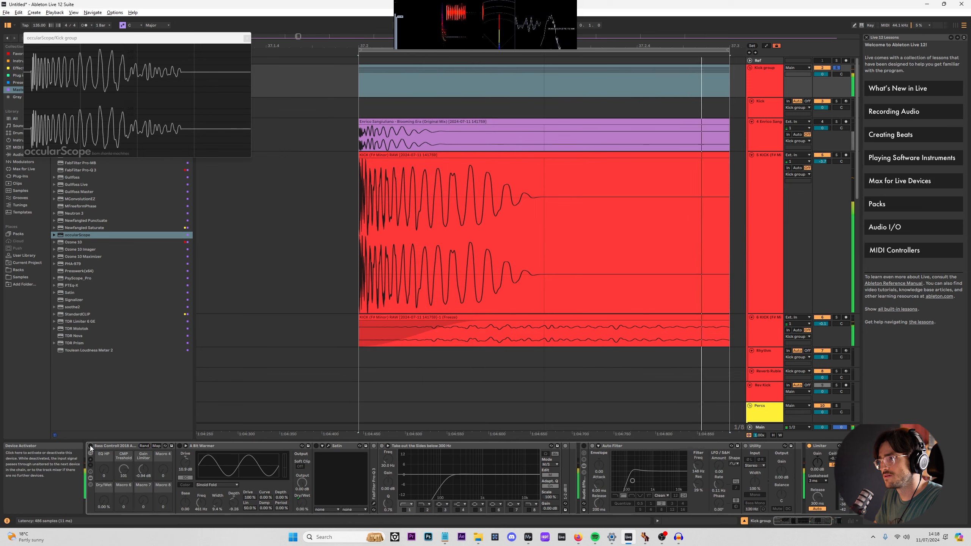
Enlarge the reverb kick layer's track and move its clip to start at 37.2.2.
{"action": "scroll", "coordinate": [573, 268], "scroll_direction": "down", "scroll_amount": 1}
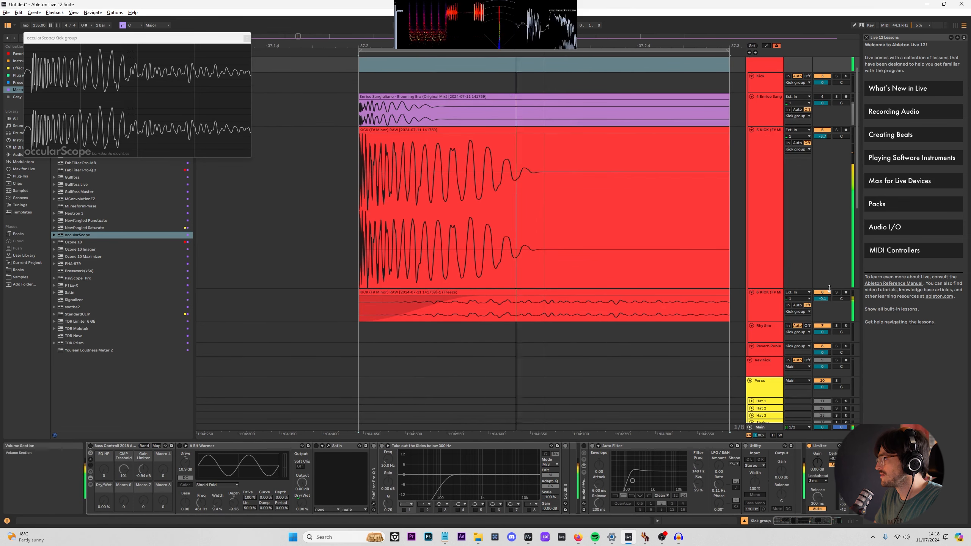
{"action": "left_click_drag", "start_coordinate": [829, 288], "coordinate": [829, 294]}
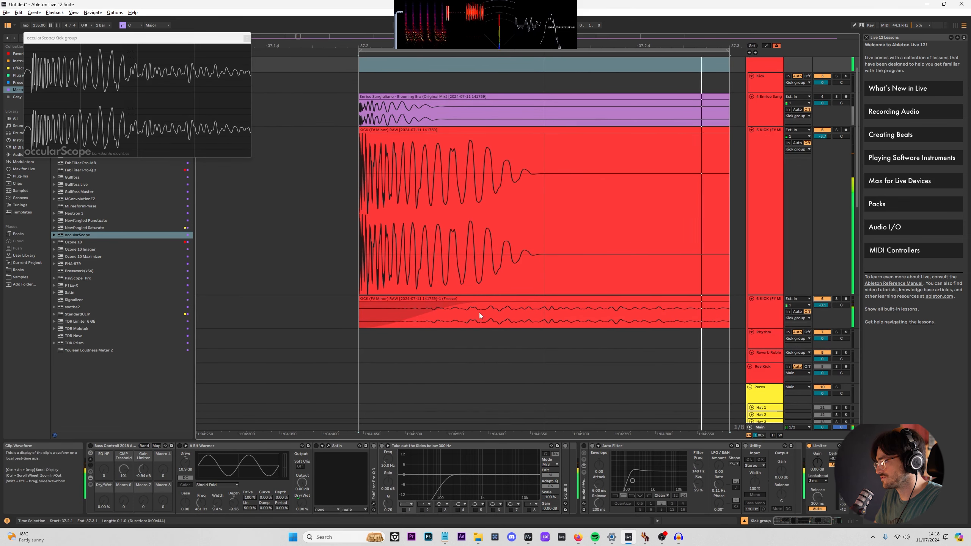
{"action": "scroll", "coordinate": [474, 324], "scroll_direction": "up", "scroll_amount": 5}
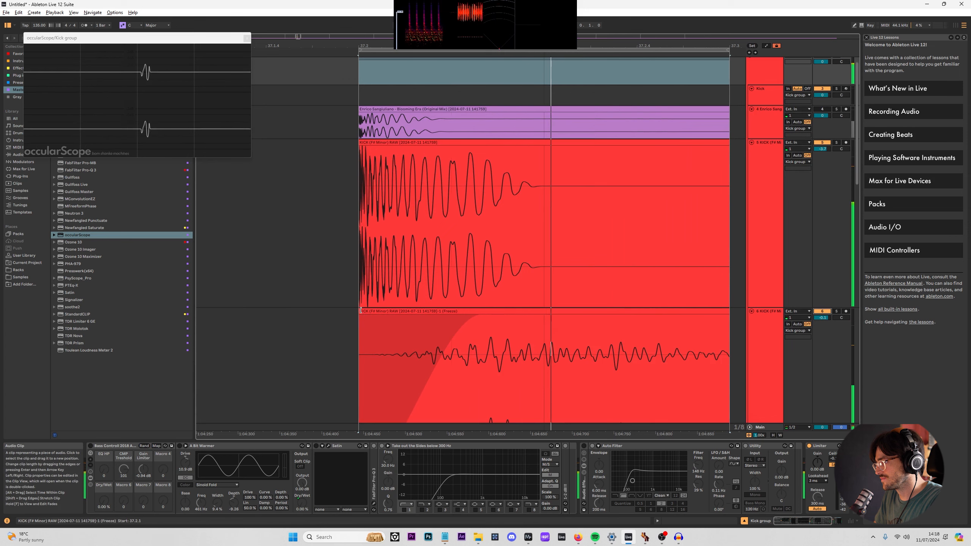
{"action": "left_click_drag", "start_coordinate": [360, 311], "coordinate": [451, 311]}
{"action": "left_click", "coordinate": [349, 251]}
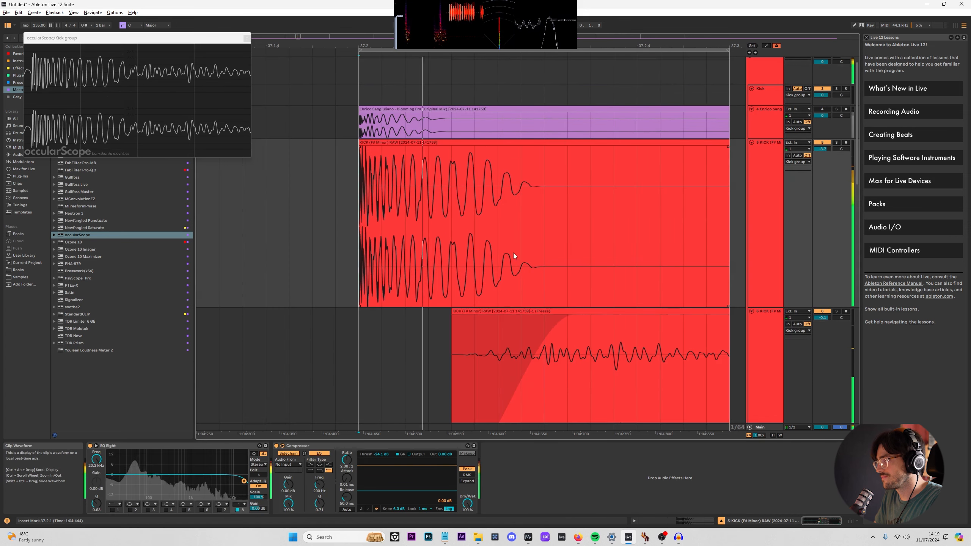
Unmute the top kick layer and set the middle layer's EQ Eight high cut to about 240 Hz.
{"action": "left_click", "coordinate": [821, 110]}
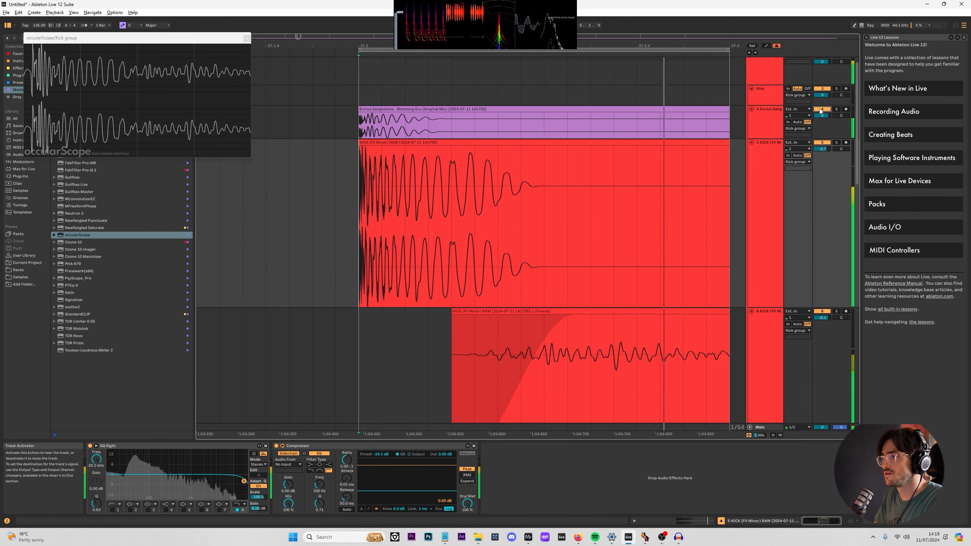
{"action": "left_click", "coordinate": [366, 151]}
{"action": "left_click_drag", "start_coordinate": [244, 481], "coordinate": [165, 480]}
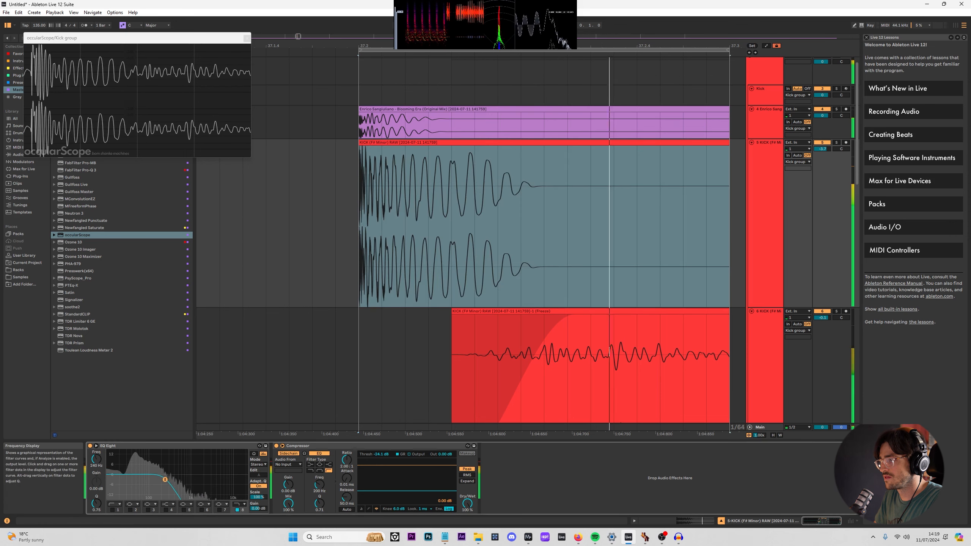
Try a steep 48 dB low cut at about 111 Hz in the top kick layer's EQ Eight.
{"action": "left_click", "coordinate": [370, 116]}
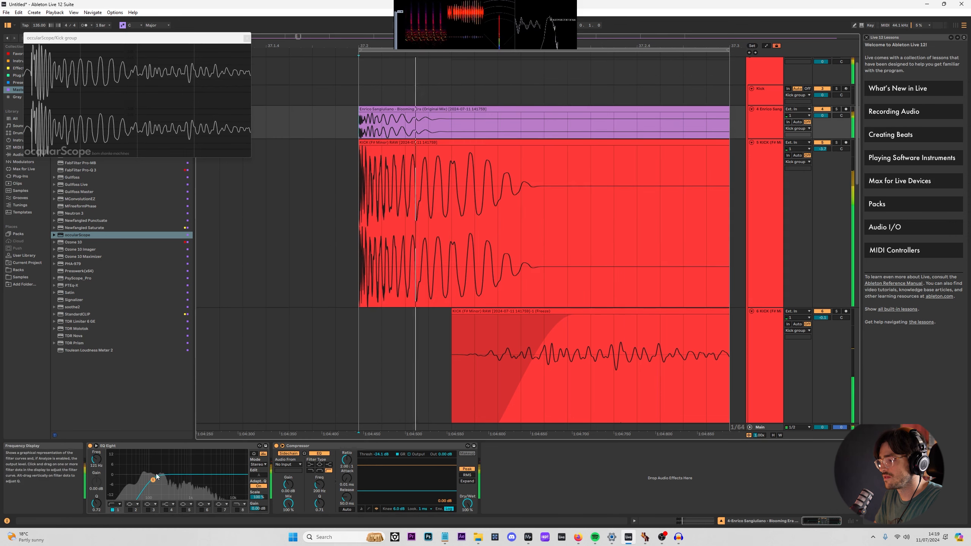
{"action": "left_click", "coordinate": [114, 504]}
{"action": "left_click", "coordinate": [114, 462]}
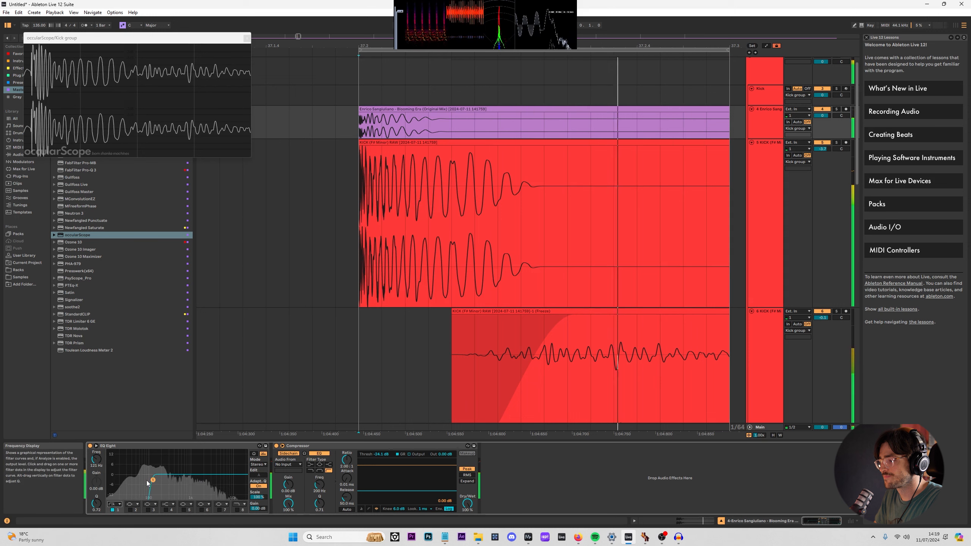
{"action": "left_click_drag", "start_coordinate": [155, 480], "coordinate": [149, 480]}
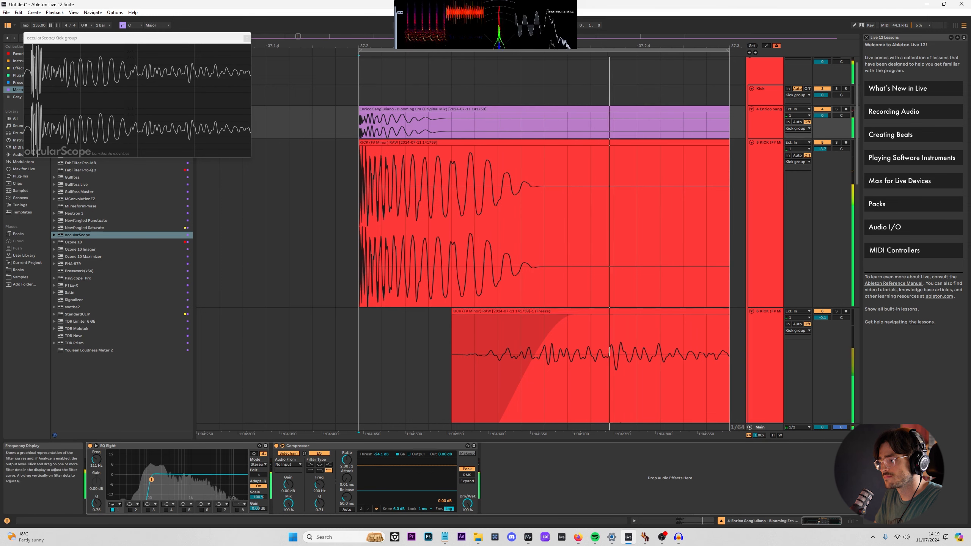
Switch the top kick layer's EQ Eight to a 12 dB low cut at about 215 Hz and lower the track's volume.
{"action": "left_click", "coordinate": [114, 505]}
{"action": "left_click", "coordinate": [115, 468]}
{"action": "left_click_drag", "start_coordinate": [151, 480], "coordinate": [163, 482]}
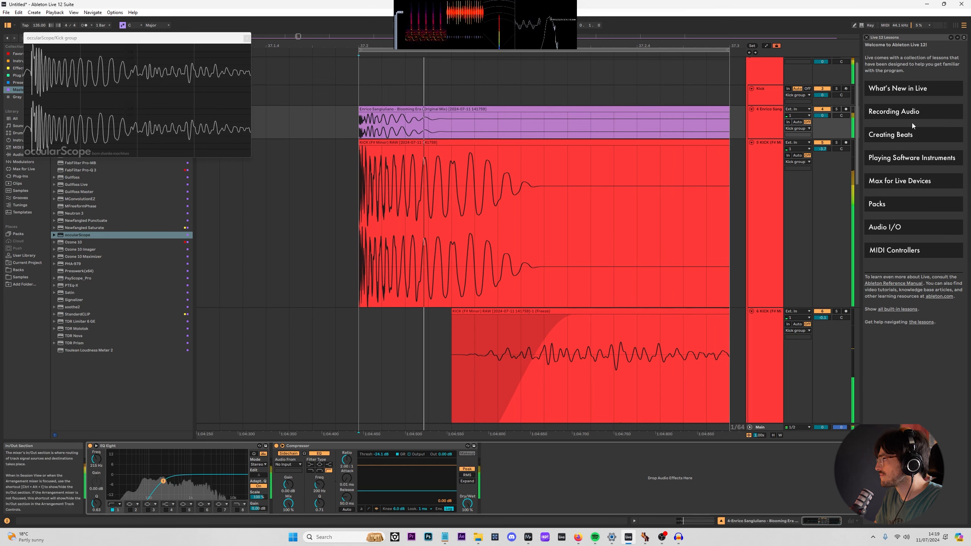
{"action": "left_click_drag", "start_coordinate": [822, 115], "coordinate": [822, 124]}
Turn the Kick group's Bass Control rack back on and open its FabFilter Pro-Q 3 window.
{"action": "left_click", "coordinate": [754, 82]}
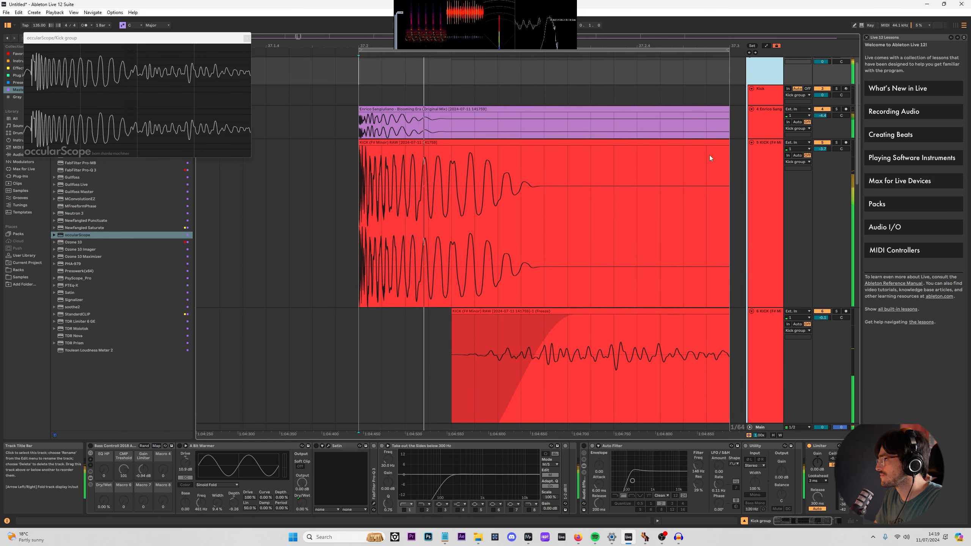
{"action": "left_click", "coordinate": [86, 446]}
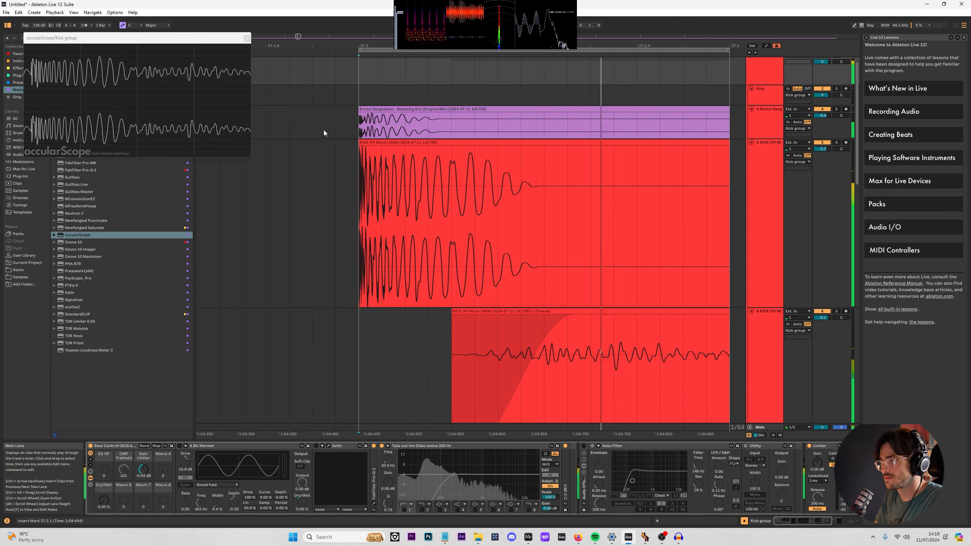
{"action": "double_click", "coordinate": [371, 460]}
{"action": "left_click", "coordinate": [386, 446]}
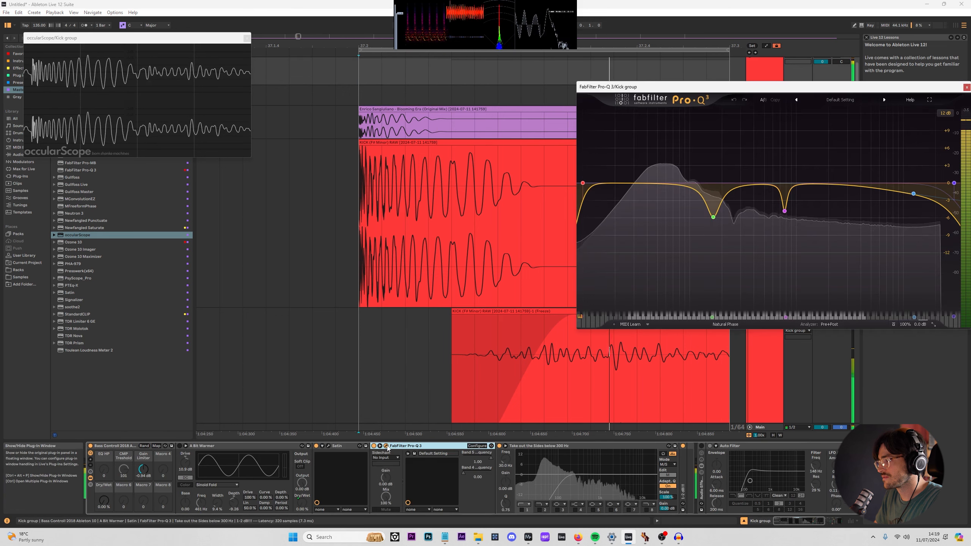
Compare the Kick group with and without the Pro-Q 3 cut near 167 Hz, and fine-tune that band's gain.
{"action": "left_click", "coordinate": [695, 230]}
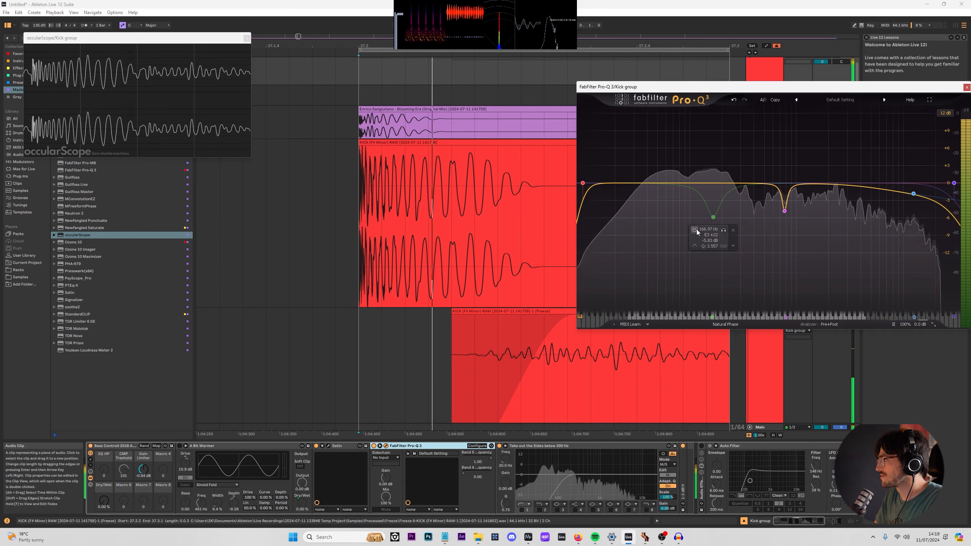
{"action": "left_click", "coordinate": [696, 230]}
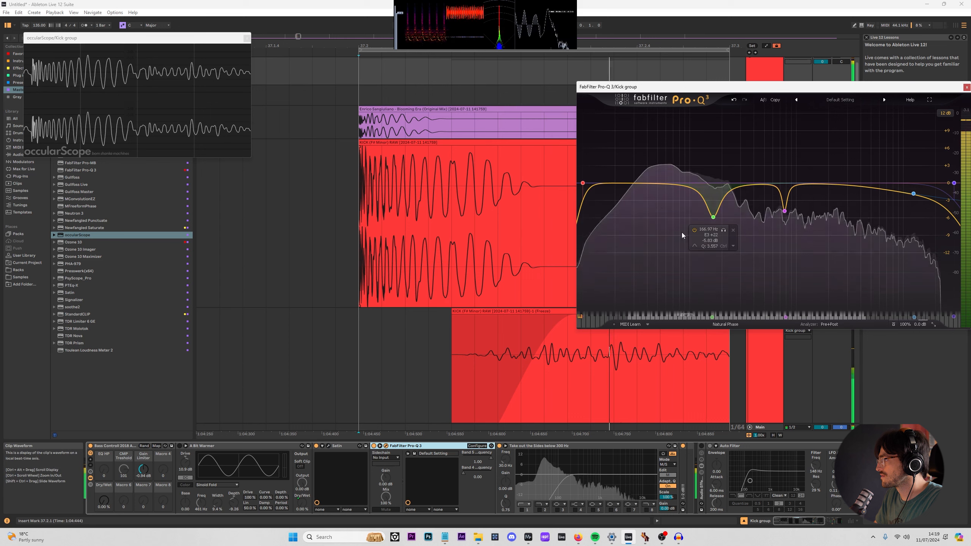
{"action": "left_click", "coordinate": [714, 217]}
{"action": "left_click_drag", "start_coordinate": [711, 288], "coordinate": [714, 291]}
Close the Pro-Q 3 window and select the reverb kick clip.
{"action": "left_click", "coordinate": [434, 163]}
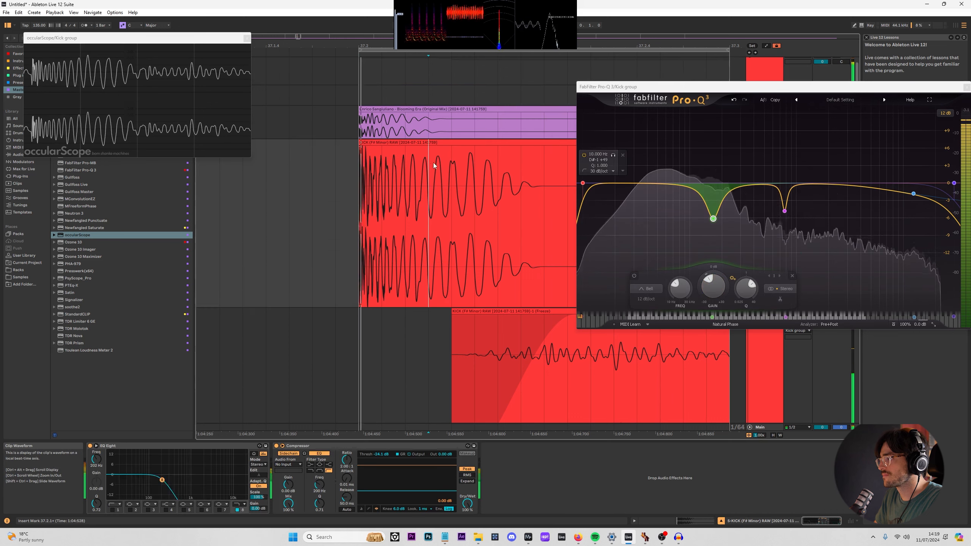
{"action": "left_click", "coordinate": [498, 312]}
{"action": "left_click", "coordinate": [967, 88]}
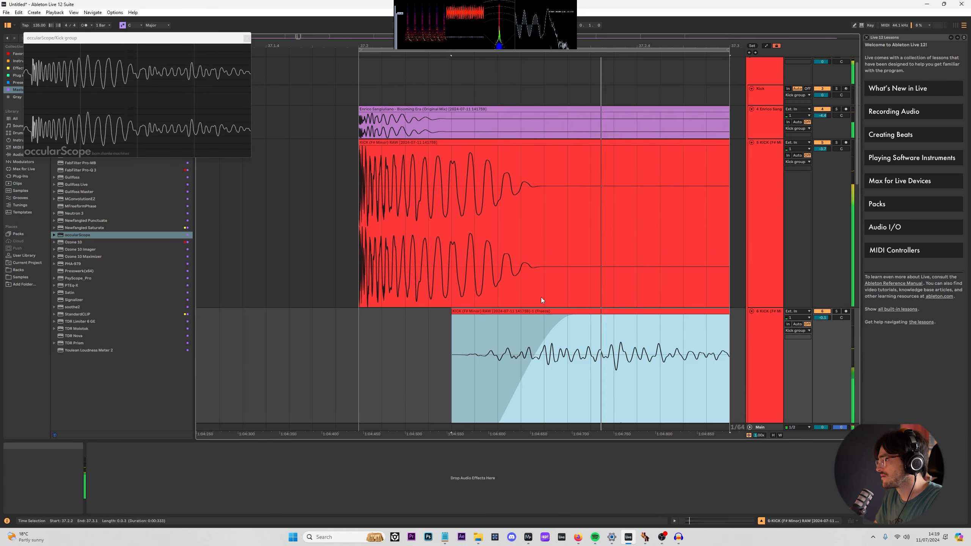
{"action": "mouse_move", "coordinate": [453, 311]}
{"action": "left_mouse_down"}
{"action": "mouse_move", "coordinate": [517, 310]}
{"action": "mouse_move", "coordinate": [424, 306]}
{"action": "mouse_move", "coordinate": [451, 305]}
{"action": "left_mouse_up"}
Solo the middle kick layer and change its EQ Eight high cut to 48 dB at about 118 Hz.
{"action": "left_click", "coordinate": [455, 180]}
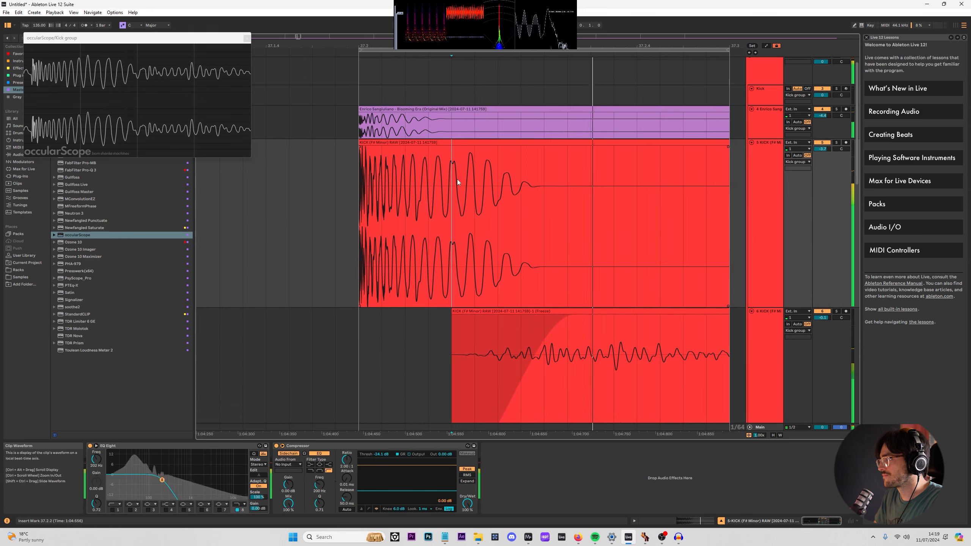
{"action": "key", "text": "s"}
{"action": "left_click", "coordinate": [239, 505]}
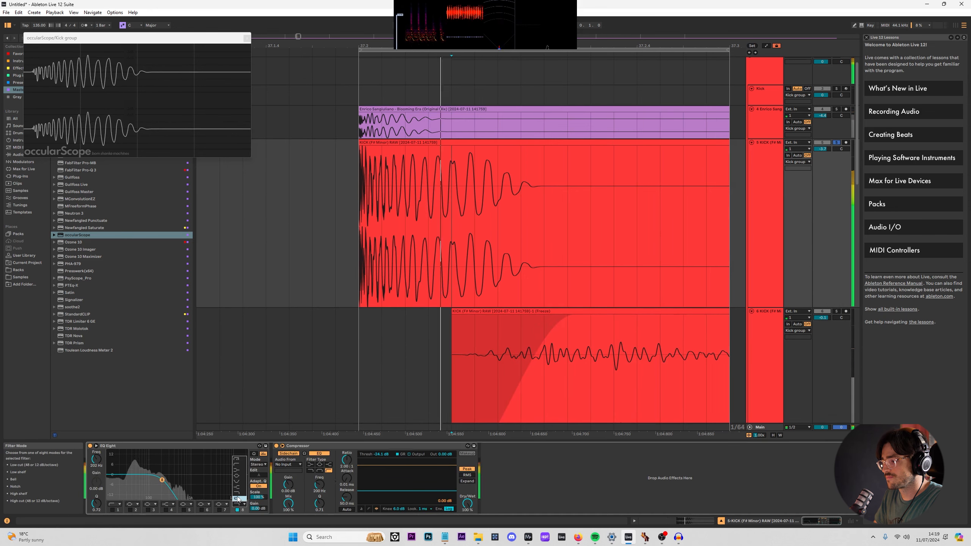
{"action": "left_click", "coordinate": [239, 499]}
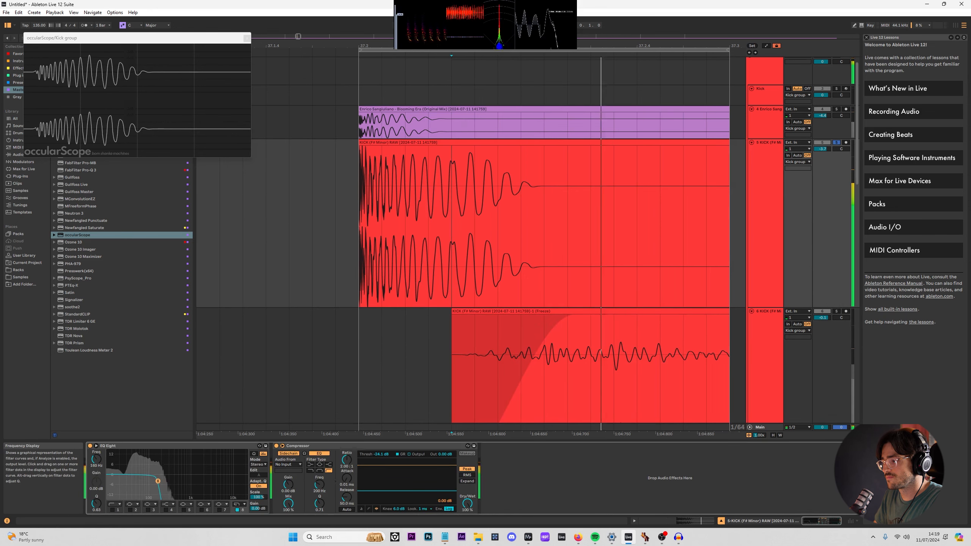
{"action": "left_click_drag", "start_coordinate": [158, 481], "coordinate": [153, 481]}
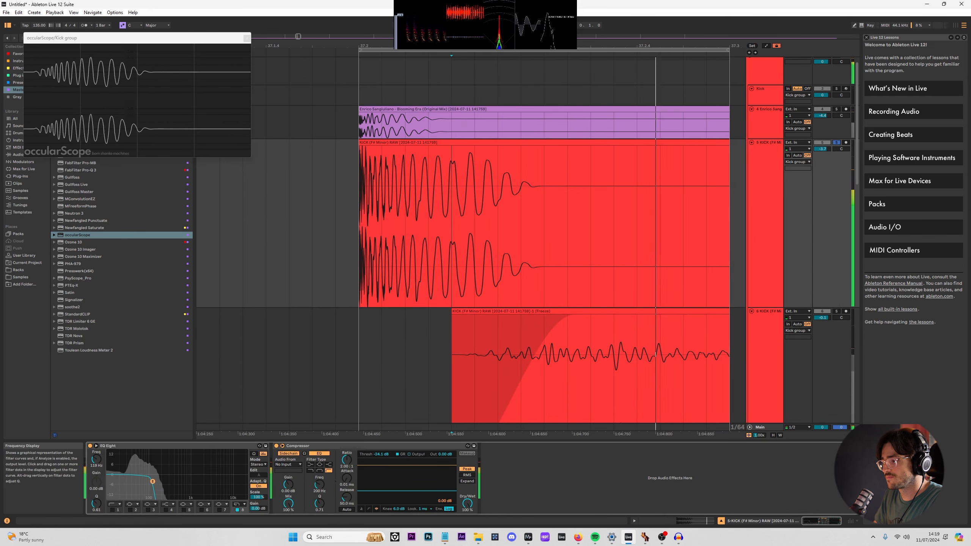
Add the top kick layer to the solo alongside the middle layer and enlarge its track for a closer waveform view.
{"action": "left_click", "coordinate": [837, 110], "text": "ctrl"}
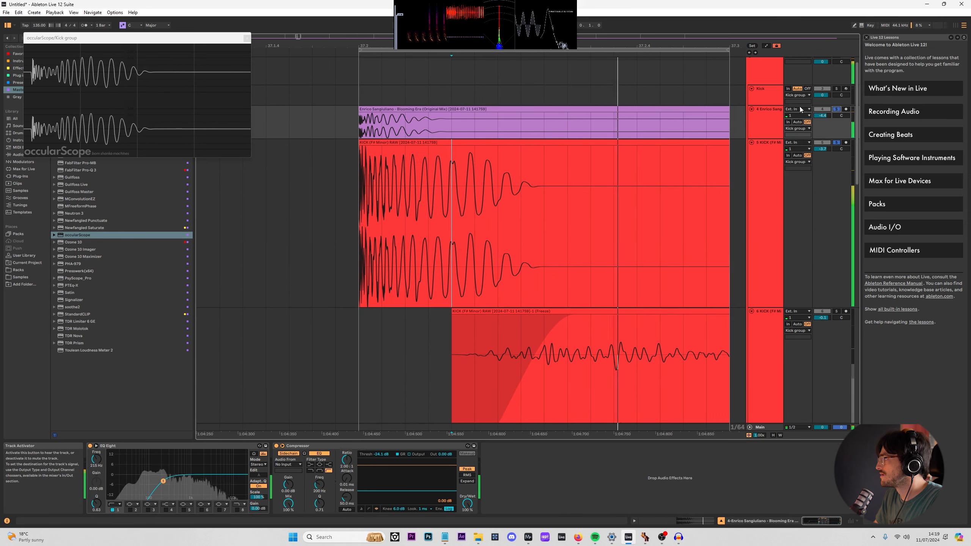
{"action": "left_click", "coordinate": [377, 116]}
{"action": "left_click", "coordinate": [378, 123]}
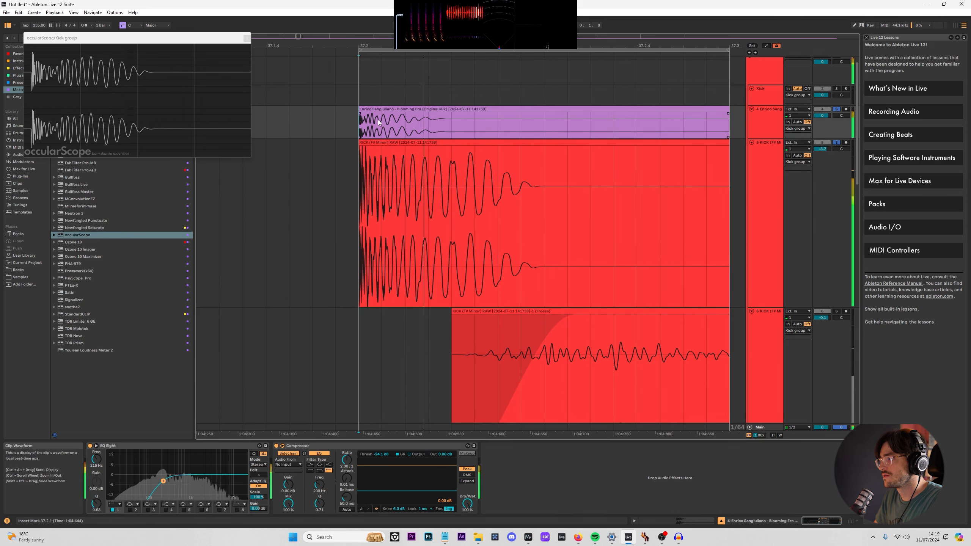
{"action": "scroll", "coordinate": [438, 124], "scroll_direction": "up", "scroll_amount": 3}
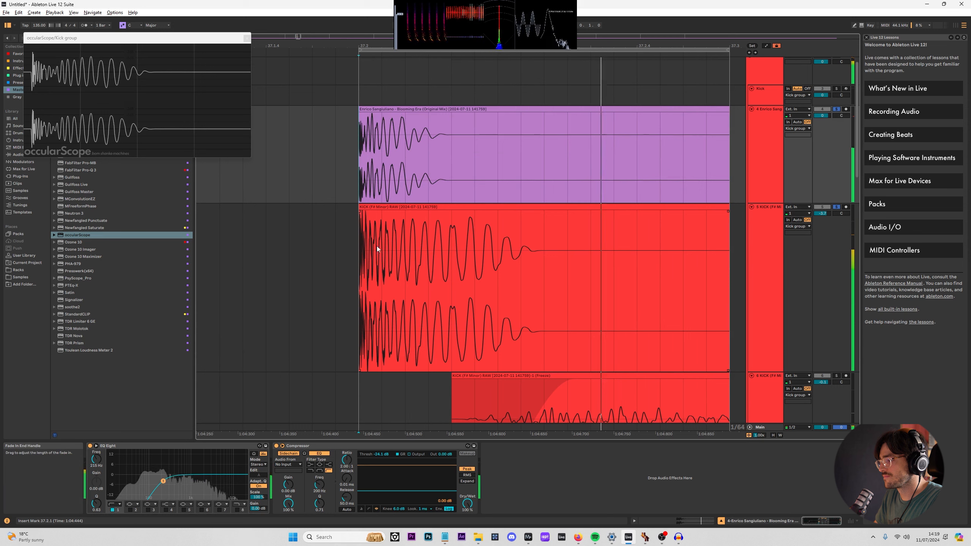
Fine-tune the high cut on the middle kick layer's EQ Eight and return to soloing the whole Kick group.
{"action": "left_click", "coordinate": [409, 209]}
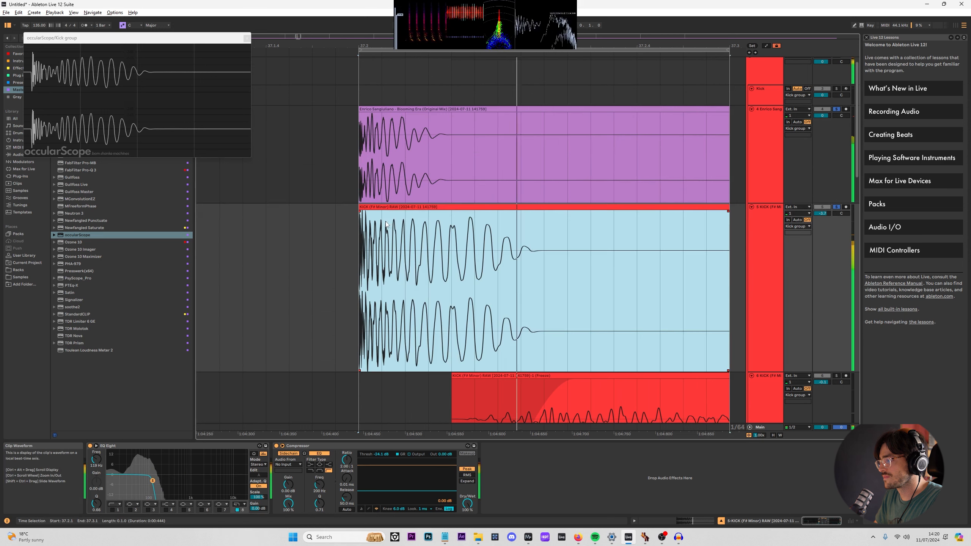
{"action": "left_click", "coordinate": [239, 504]}
{"action": "left_click", "coordinate": [240, 492]}
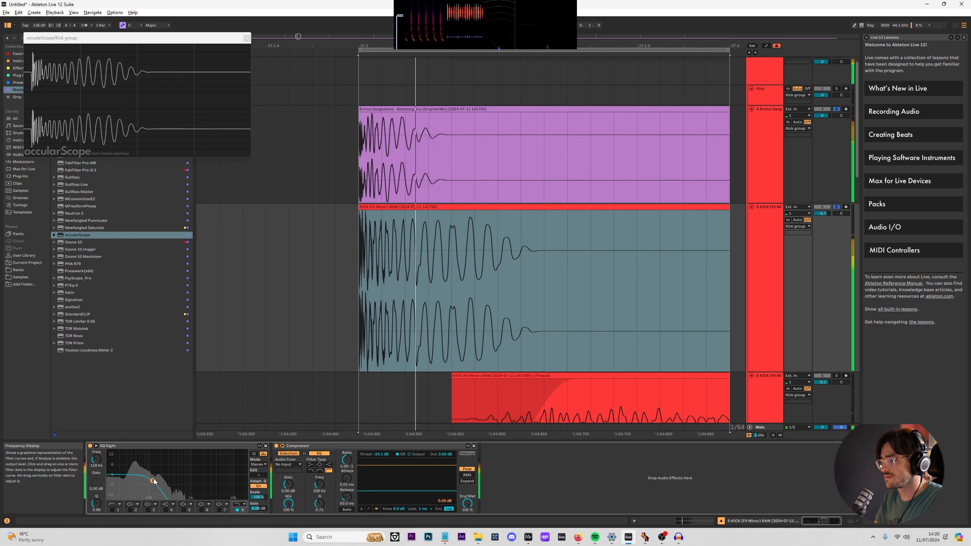
{"action": "left_click", "coordinate": [764, 70]}
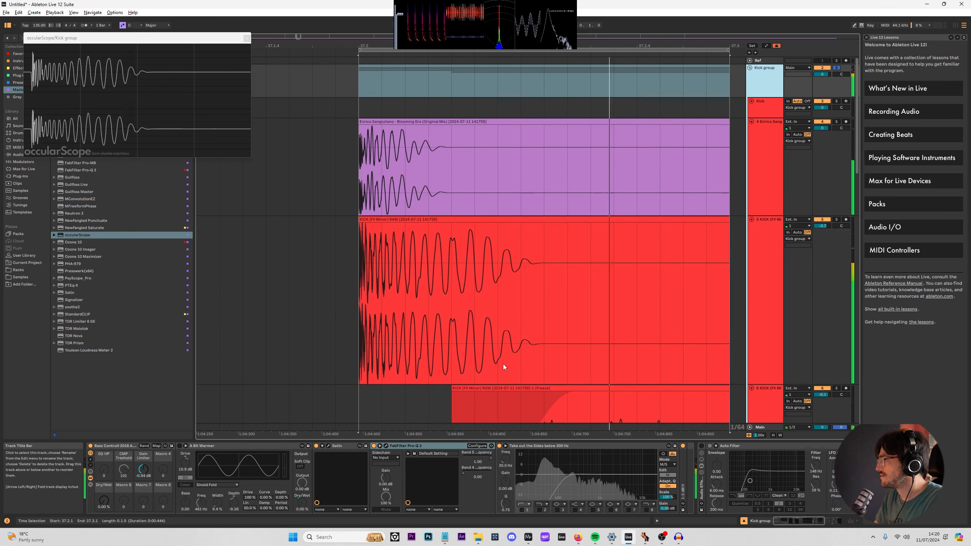
Extend the reverb kick clip's start earlier, close to the kick's attack, and reshape its fade-in with a longer, adjusted curve.
{"action": "scroll", "coordinate": [332, 272], "scroll_direction": "down", "scroll_amount": 3}
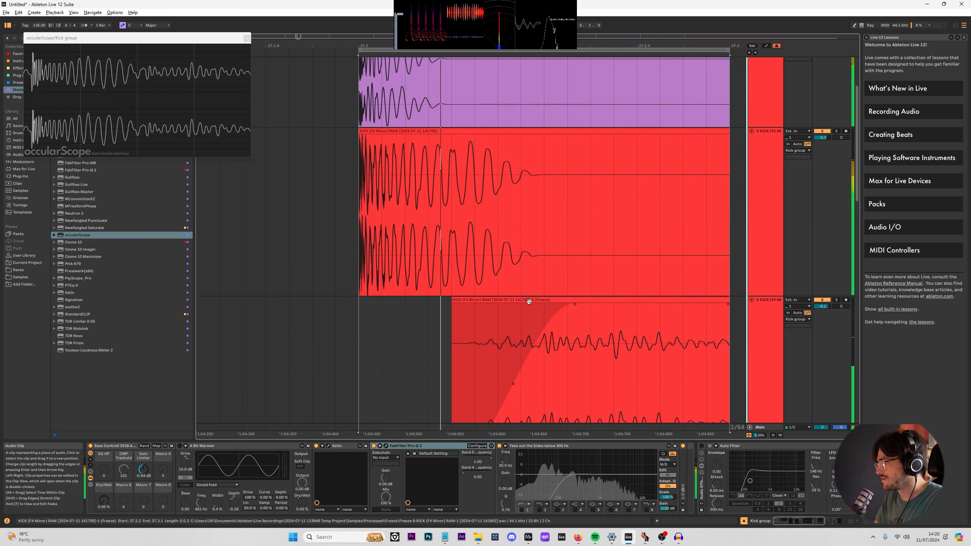
{"action": "left_click_drag", "start_coordinate": [449, 302], "coordinate": [383, 295]}
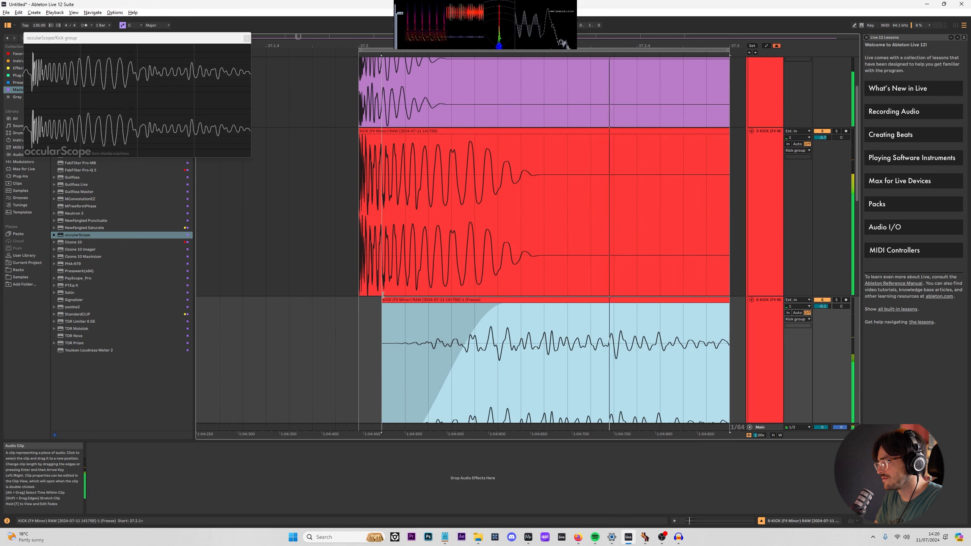
{"action": "left_click_drag", "start_coordinate": [508, 305], "coordinate": [524, 303]}
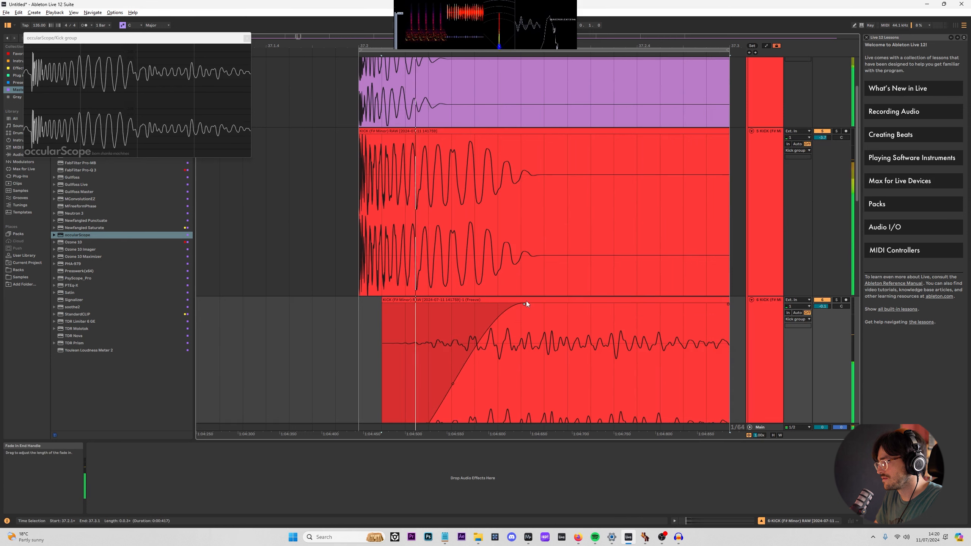
{"action": "scroll", "coordinate": [454, 362], "scroll_direction": "down", "scroll_amount": 1}
{"action": "mouse_move", "coordinate": [461, 372]}
{"action": "left_mouse_down"}
{"action": "mouse_move", "coordinate": [489, 368]}
{"action": "mouse_move", "coordinate": [463, 357]}
{"action": "mouse_move", "coordinate": [472, 358]}
{"action": "left_mouse_up"}
{"action": "scroll", "coordinate": [819, 234], "scroll_direction": "down", "scroll_amount": 8}
{"action": "scroll", "coordinate": [785, 282], "scroll_direction": "up", "scroll_amount": 16}
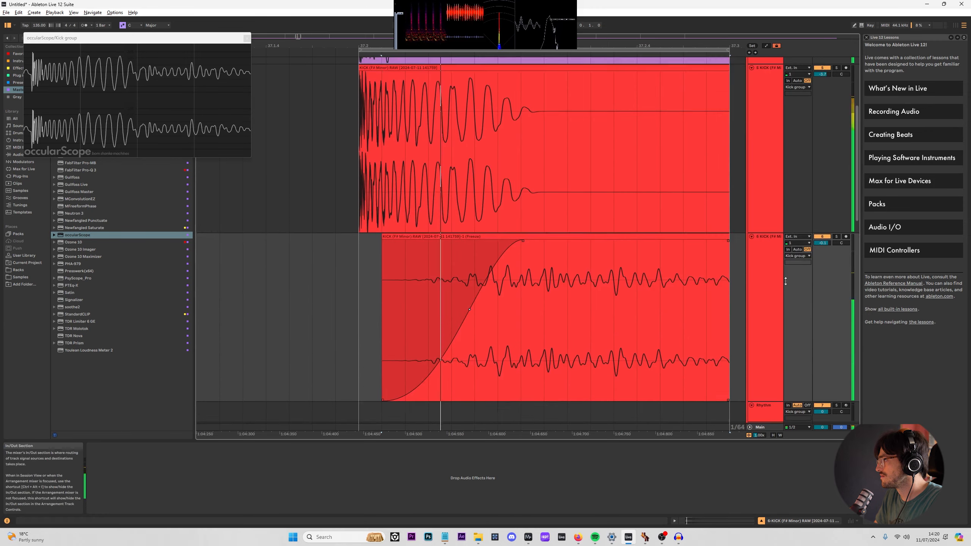
Solo the middle kick layer and raise its EQ Eight high cut to above 300 Hz.
{"action": "left_click", "coordinate": [769, 254]}
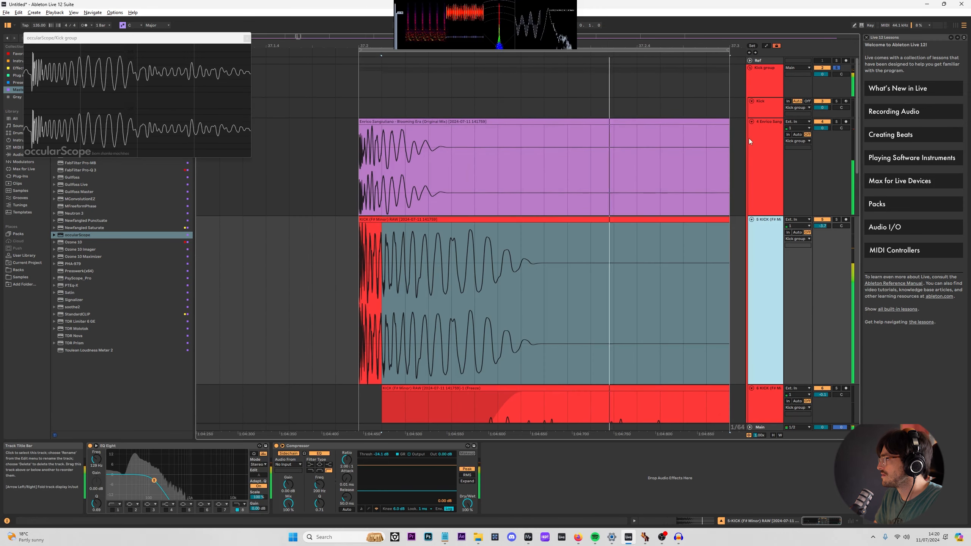
{"action": "left_click", "coordinate": [374, 246]}
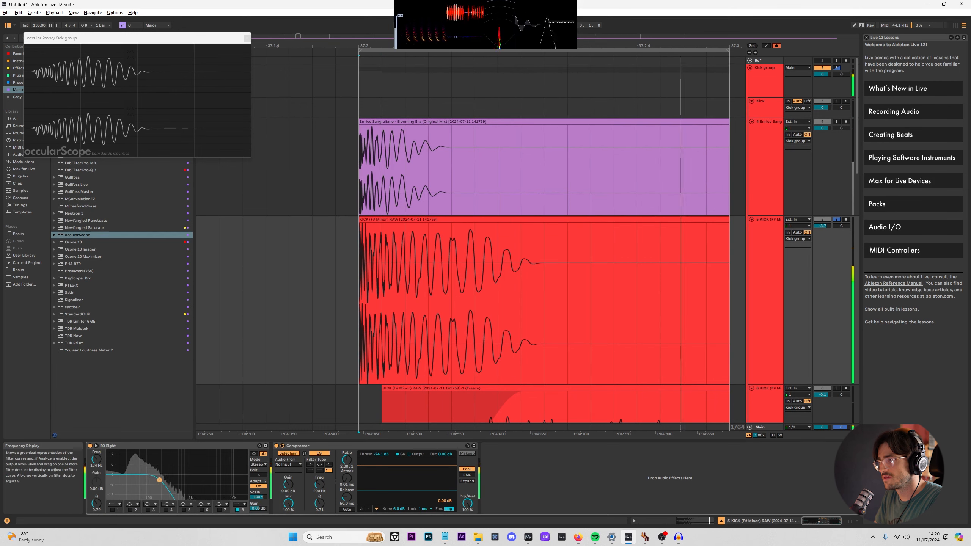
{"action": "left_click_drag", "start_coordinate": [154, 481], "coordinate": [245, 484]}
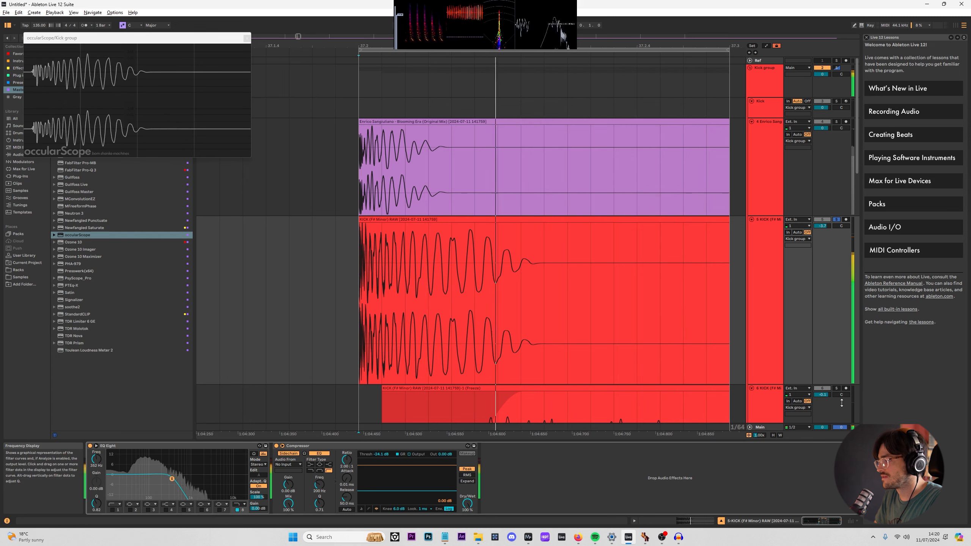
Audition the reverb and top layers together with the soloed middle layer, and return to the full Kick group.
{"action": "left_click", "coordinate": [836, 389]}
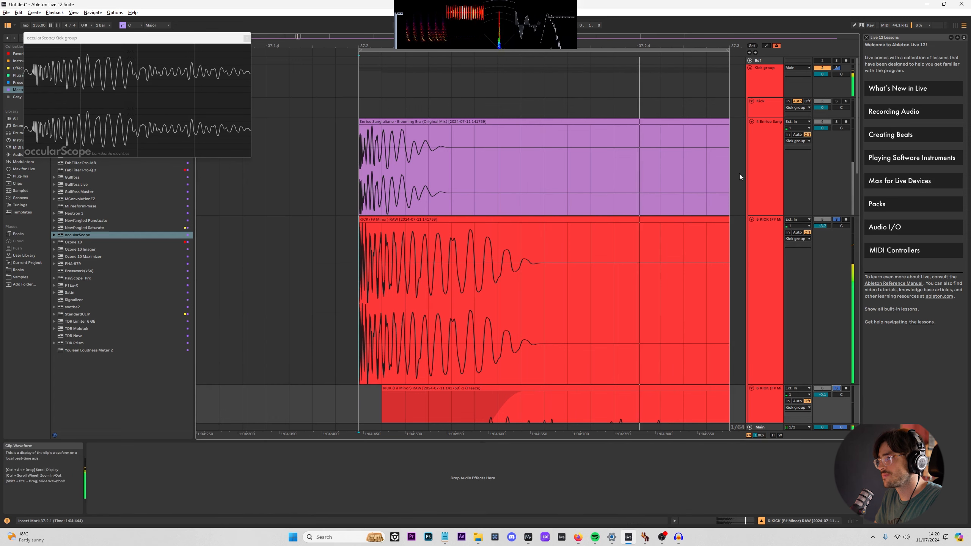
{"action": "left_click", "coordinate": [837, 122], "text": "ctrl"}
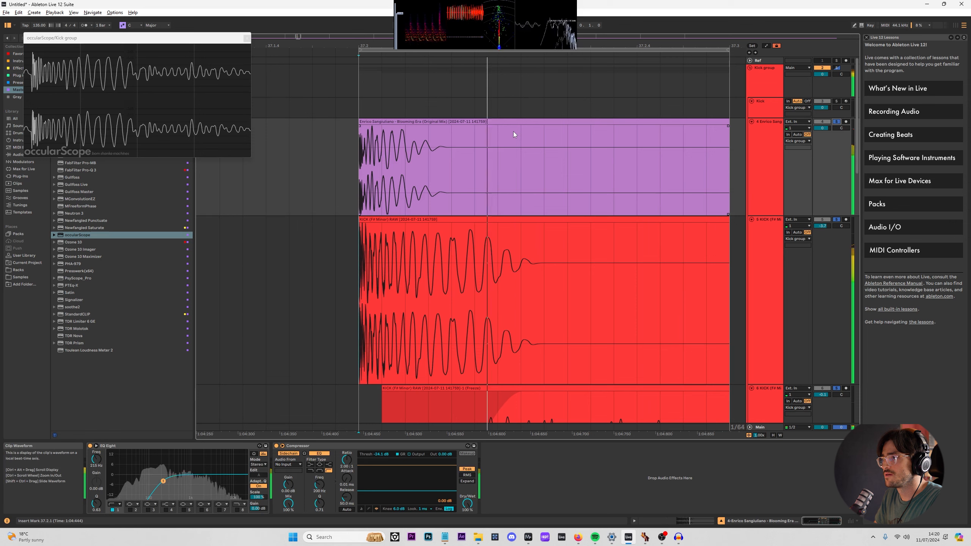
{"action": "left_click", "coordinate": [762, 81]}
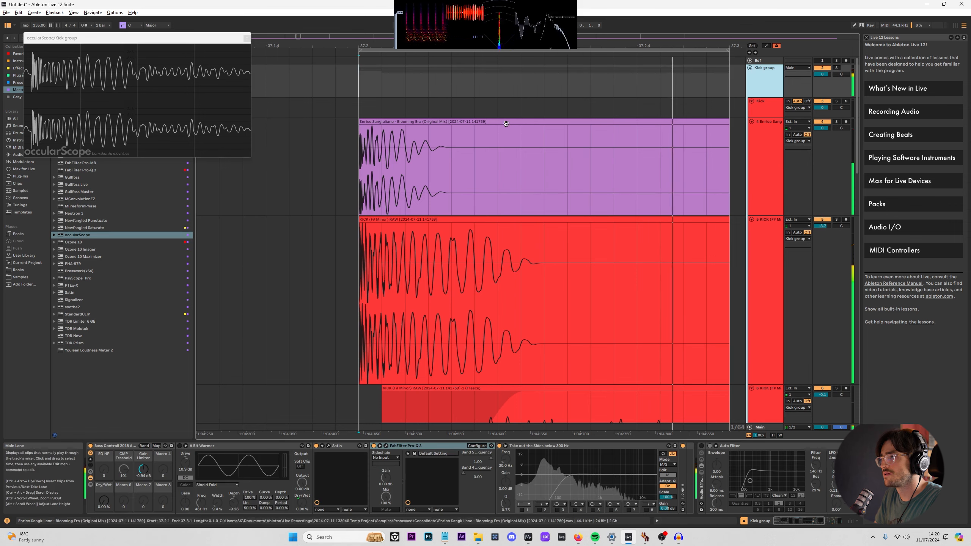
Examine the Kick group's spectrum in the enlarged EQ Eight display, and compare the group with its Auto Filter rack on and off.
{"action": "scroll", "coordinate": [478, 257], "scroll_direction": "down", "scroll_amount": 3}
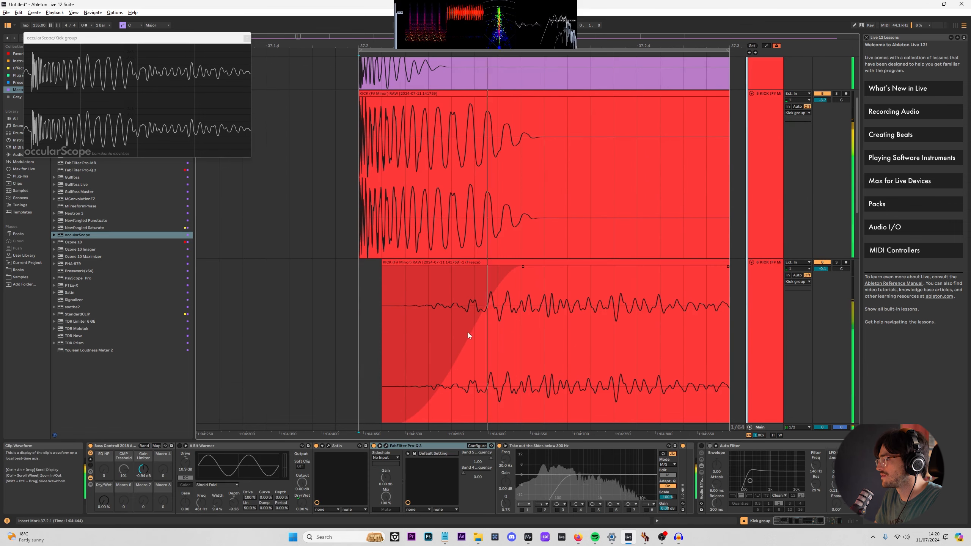
{"action": "left_click", "coordinate": [505, 446]}
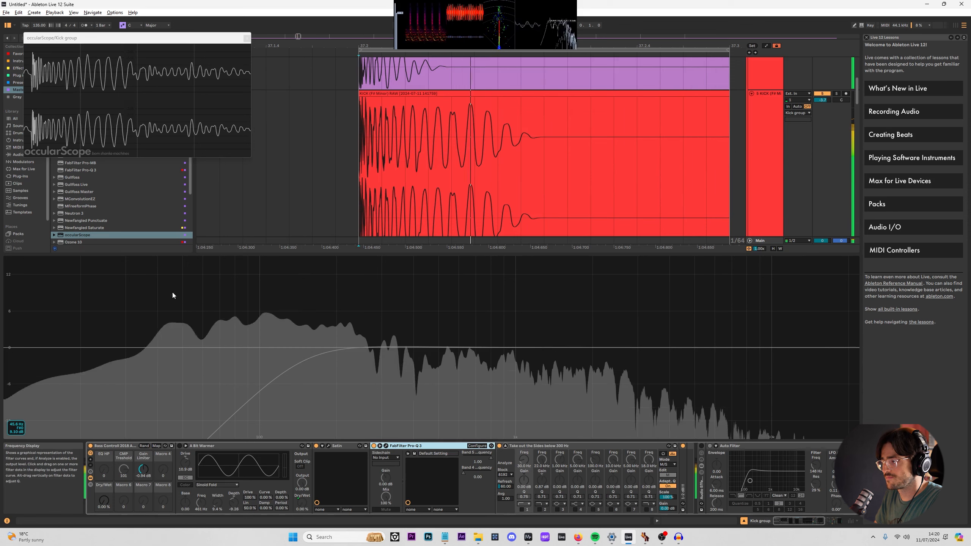
{"action": "key", "text": "Escape"}
{"action": "scroll", "coordinate": [466, 265], "scroll_direction": "down", "scroll_amount": 5}
{"action": "scroll", "coordinate": [471, 357], "scroll_direction": "up", "scroll_amount": 3}
{"action": "scroll", "coordinate": [482, 336], "scroll_direction": "up", "scroll_amount": 5}
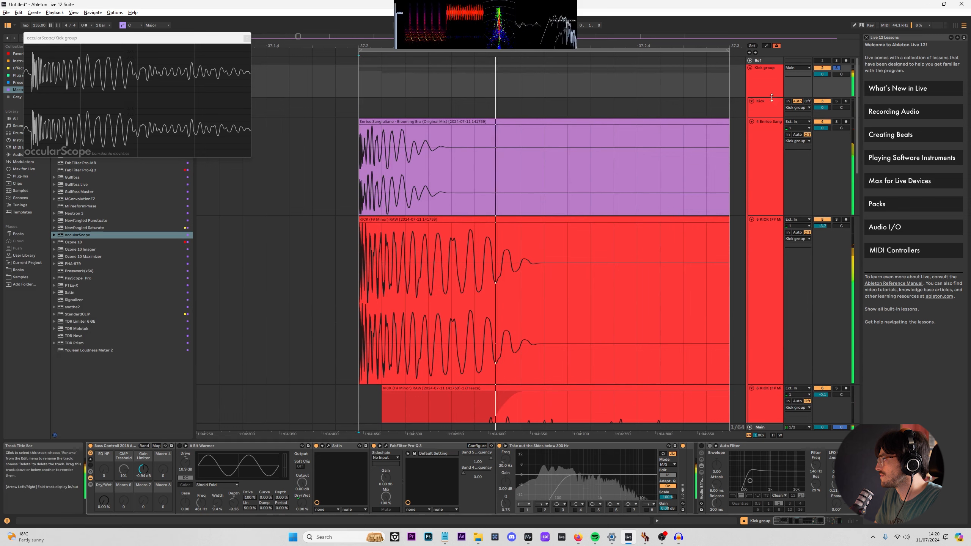
{"action": "left_click", "coordinate": [702, 446]}
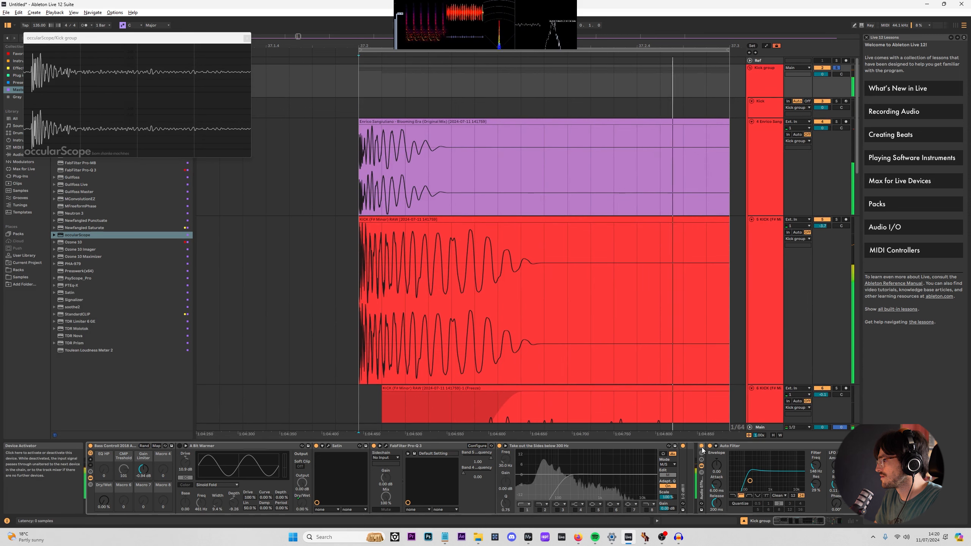
{"action": "left_click", "coordinate": [702, 447]}
Solo the reverb kick layer, place the insert marker in its clip, and reposition the occularScope window over the arrangement.
{"action": "scroll", "coordinate": [410, 329], "scroll_direction": "down", "scroll_amount": 3}
{"action": "left_click", "coordinate": [521, 330]}
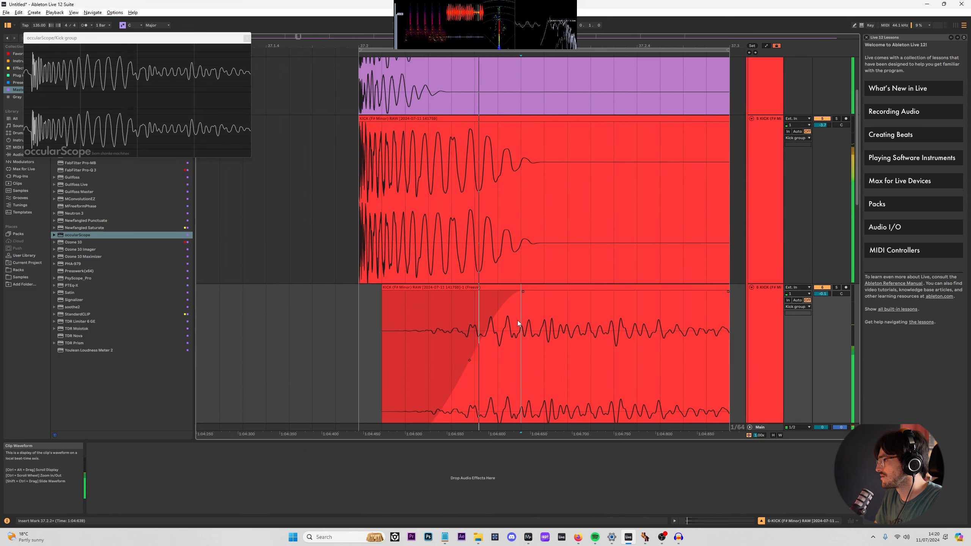
{"action": "left_click_drag", "start_coordinate": [91, 39], "coordinate": [310, 31]}
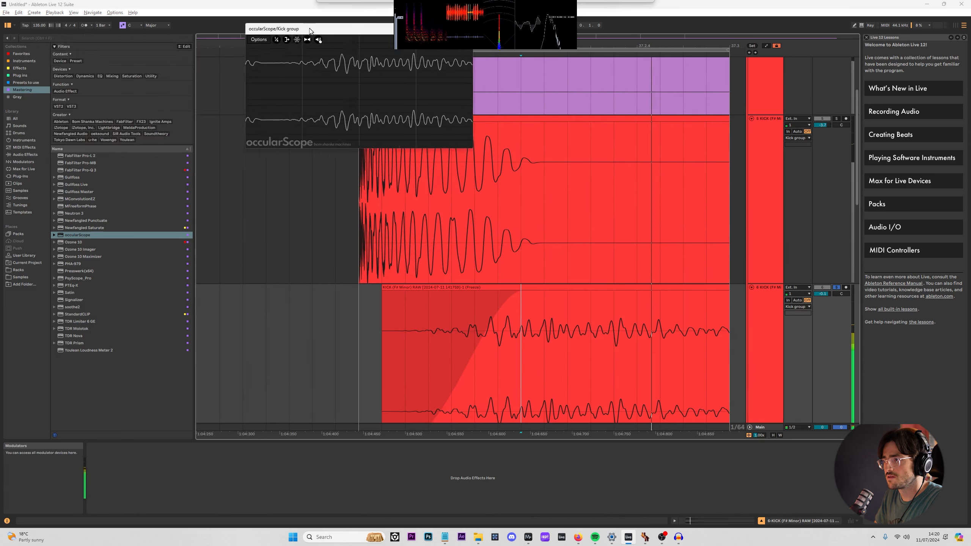
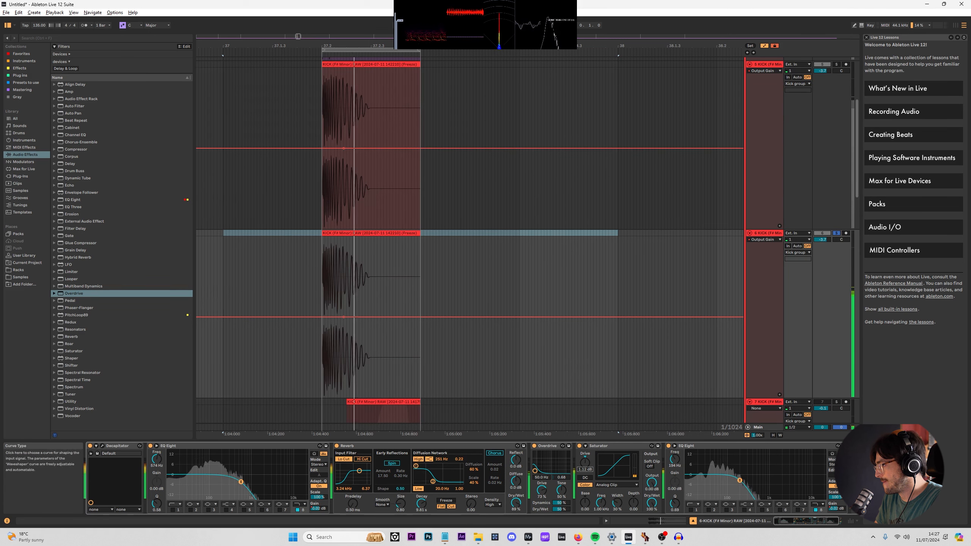
Adjust the Saturator drive and final EQ Eight high cut on the kick layer with Reverb and Overdrive, and solo it with the layer above.
{"action": "left_click_drag", "start_coordinate": [585, 467], "coordinate": [593, 463]}
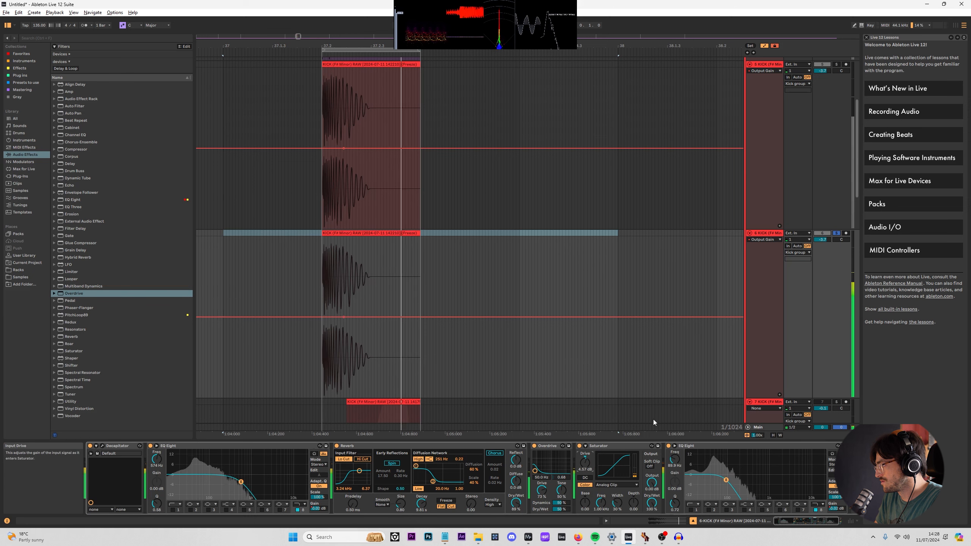
{"action": "scroll", "coordinate": [654, 422], "scroll_direction": "up", "scroll_amount": 3}
{"action": "left_click", "coordinate": [796, 272]}
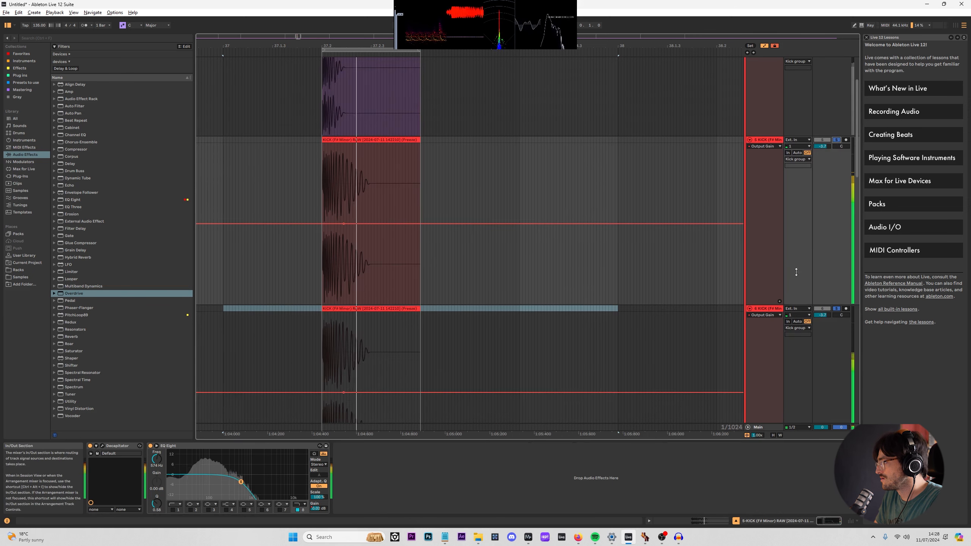
Check the reverb-and-Overdrive kick layer within the full Kick group, and retune its final EQ Eight high cut to about 92 Hz.
{"action": "scroll", "coordinate": [796, 272], "scroll_direction": "up", "scroll_amount": 3}
{"action": "left_click", "coordinate": [761, 68]}
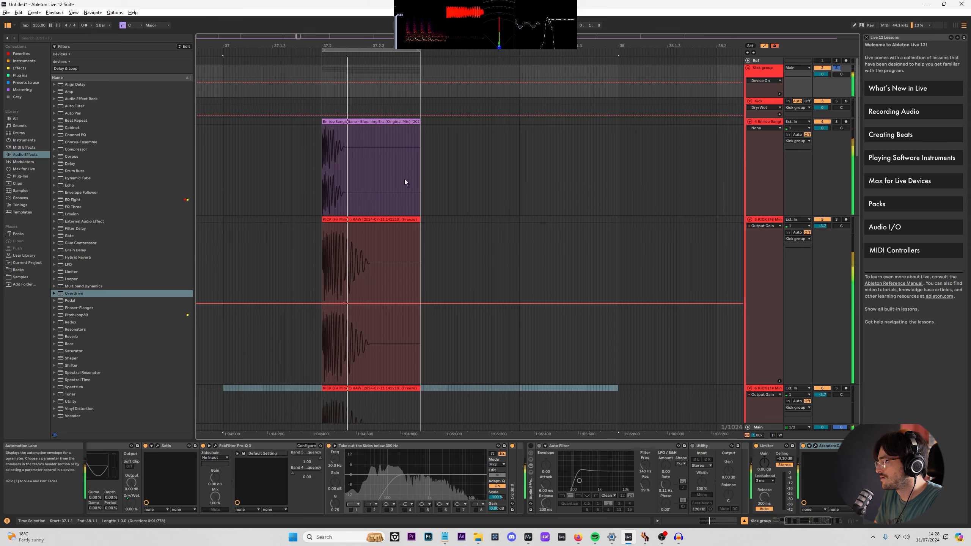
{"action": "scroll", "coordinate": [452, 282], "scroll_direction": "down", "scroll_amount": 9}
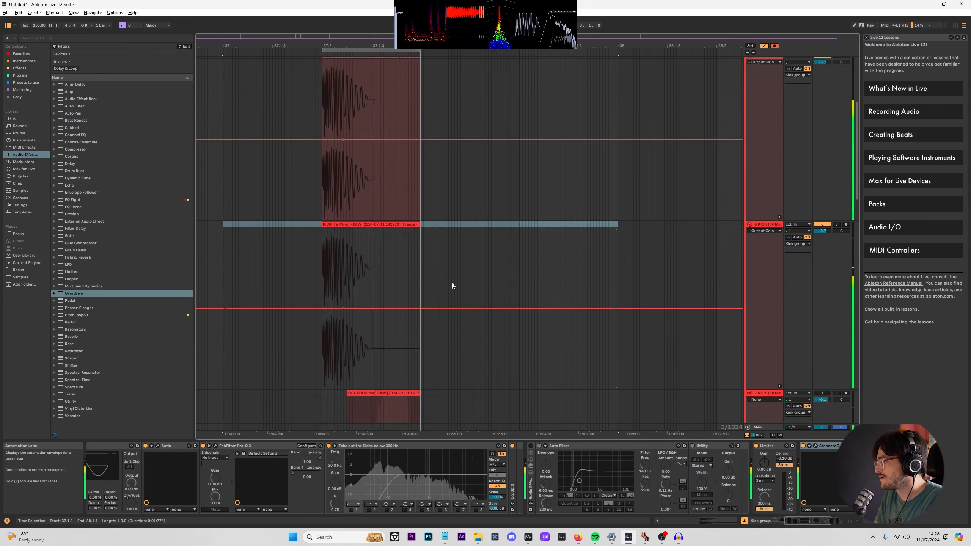
{"action": "left_click", "coordinate": [344, 178]}
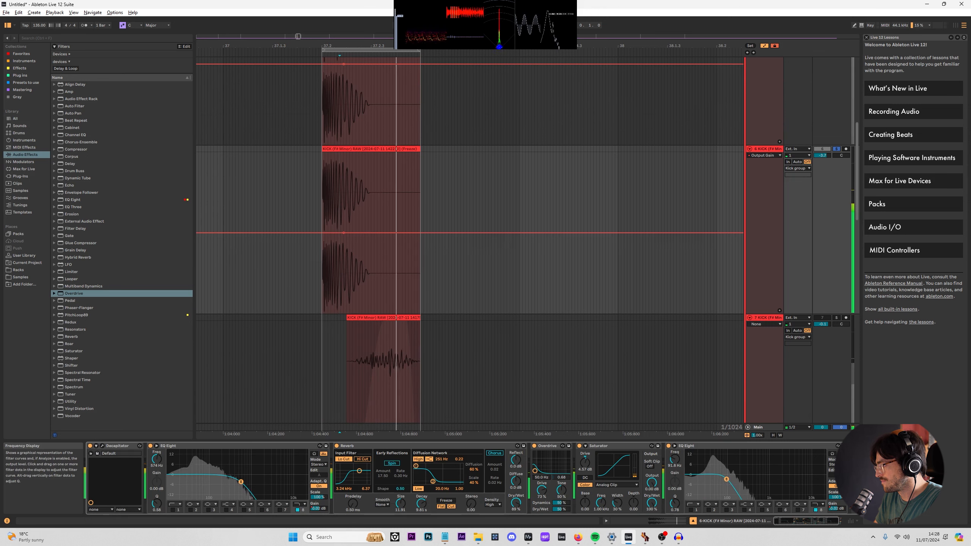
{"action": "scroll", "coordinate": [784, 113], "scroll_direction": "up", "scroll_amount": 7}
{"action": "left_click", "coordinate": [762, 124]}
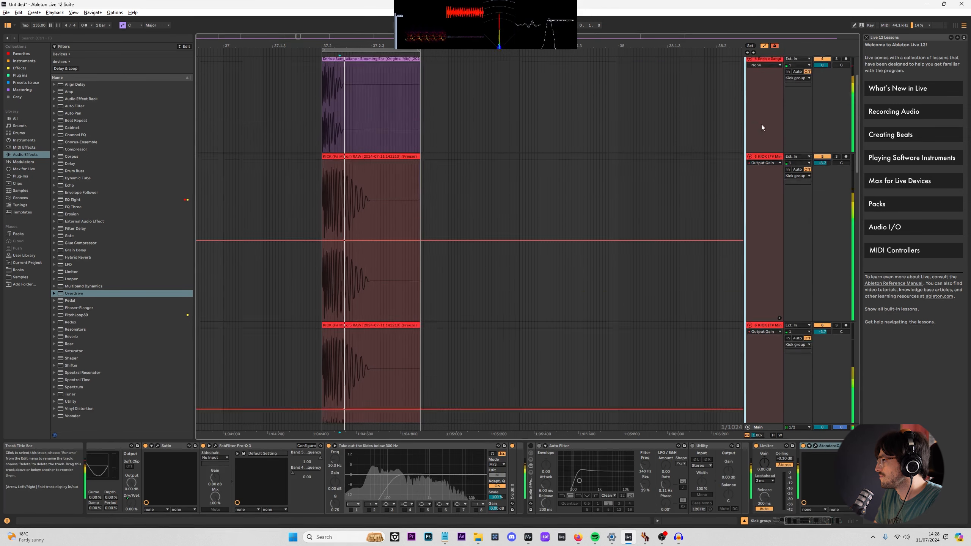
Inspect the Decapitator settings on the middle kick layer and close the plug-in window.
{"action": "scroll", "coordinate": [761, 124], "scroll_direction": "down", "scroll_amount": 5}
{"action": "left_click", "coordinate": [323, 156]}
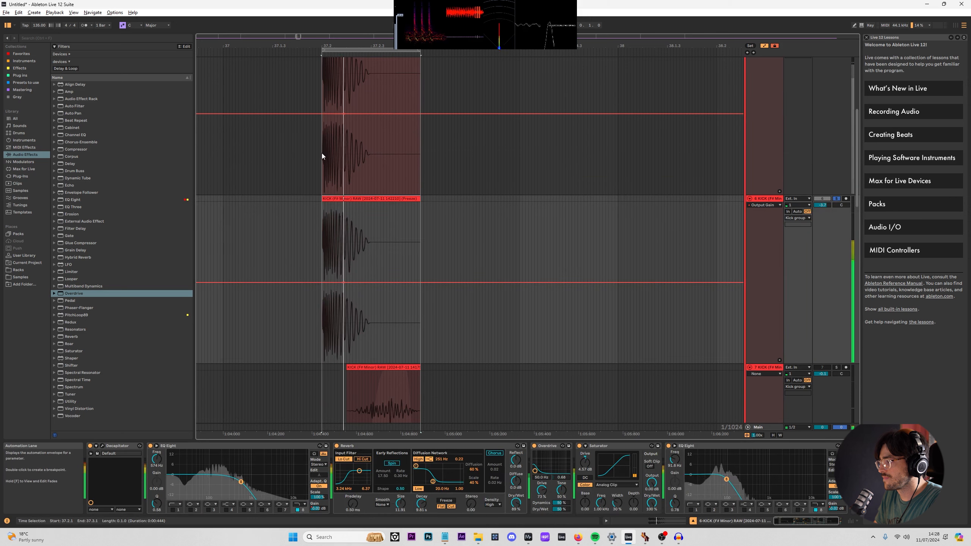
{"action": "left_click", "coordinate": [325, 157]}
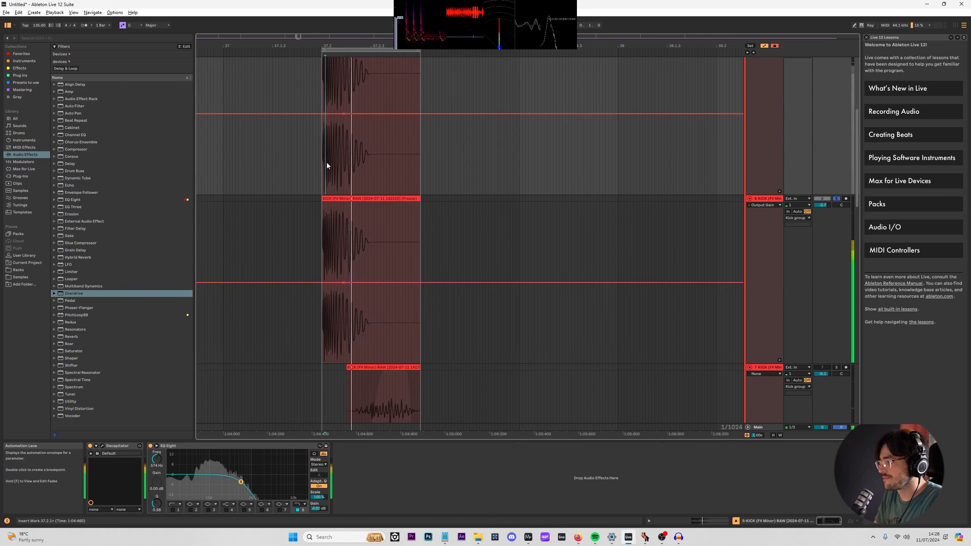
{"action": "left_click", "coordinate": [102, 446]}
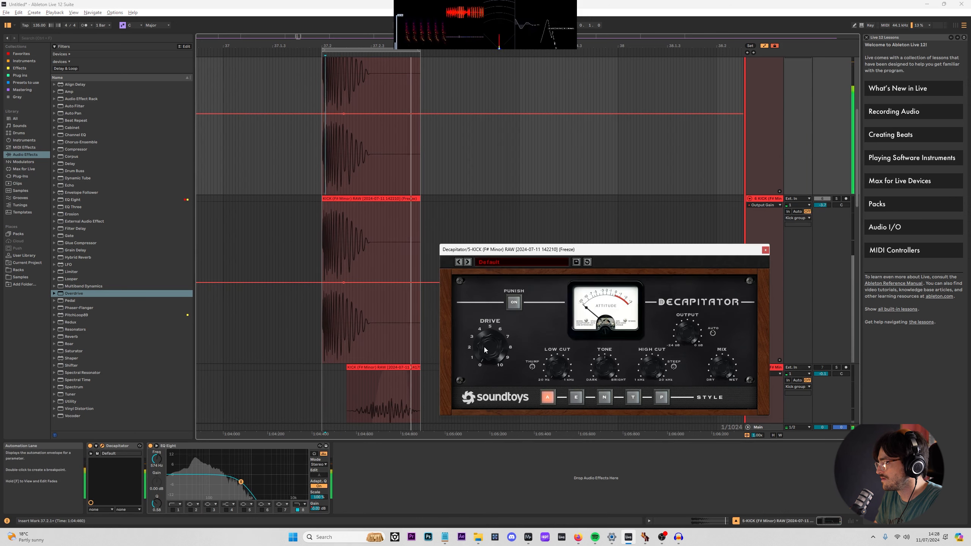
{"action": "left_click", "coordinate": [765, 249]}
Solo the top kick layer, the middle layer and the reverb-and-Overdrive layer together.
{"action": "scroll", "coordinate": [803, 183], "scroll_direction": "up", "scroll_amount": 5}
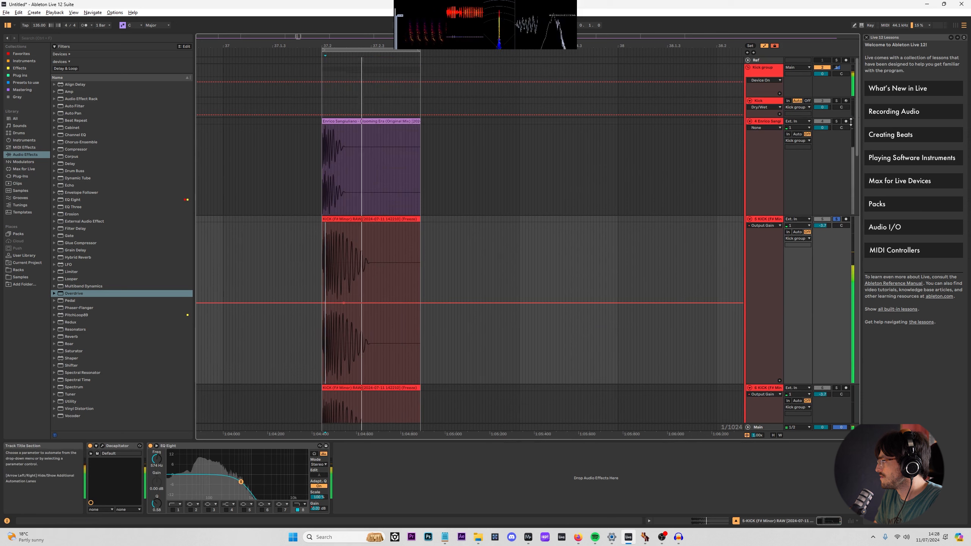
{"action": "scroll", "coordinate": [838, 115], "scroll_direction": "down", "scroll_amount": 6}
{"action": "scroll", "coordinate": [837, 110], "scroll_direction": "up", "scroll_amount": 5}
{"action": "left_click", "coordinate": [836, 109]}
{"action": "left_click", "coordinate": [836, 109], "text": "ctrl"}
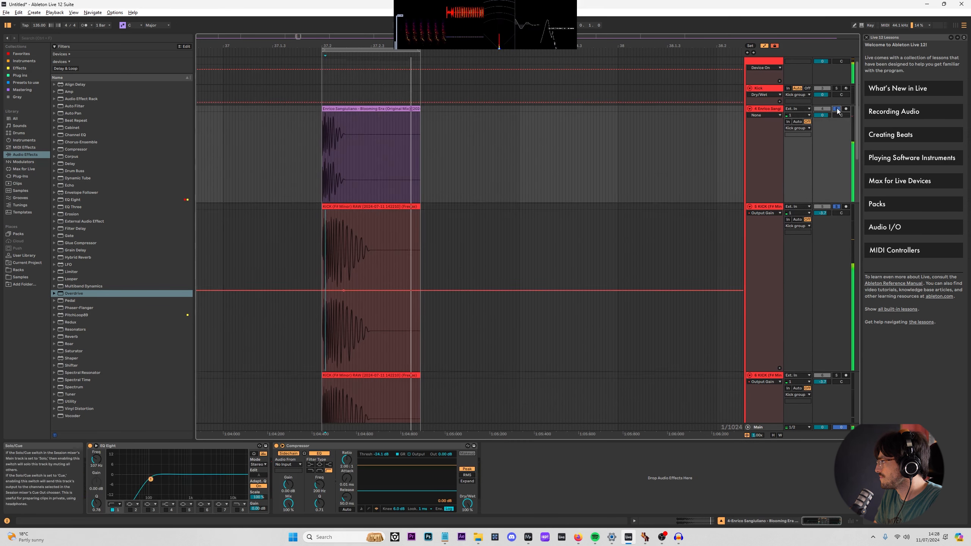
{"action": "scroll", "coordinate": [836, 153], "scroll_direction": "down", "scroll_amount": 4}
{"action": "left_click", "coordinate": [836, 287], "text": "ctrl"}
{"action": "scroll", "coordinate": [819, 274], "scroll_direction": "up", "scroll_amount": 4}
{"action": "scroll", "coordinate": [812, 268], "scroll_direction": "up", "scroll_amount": 2}
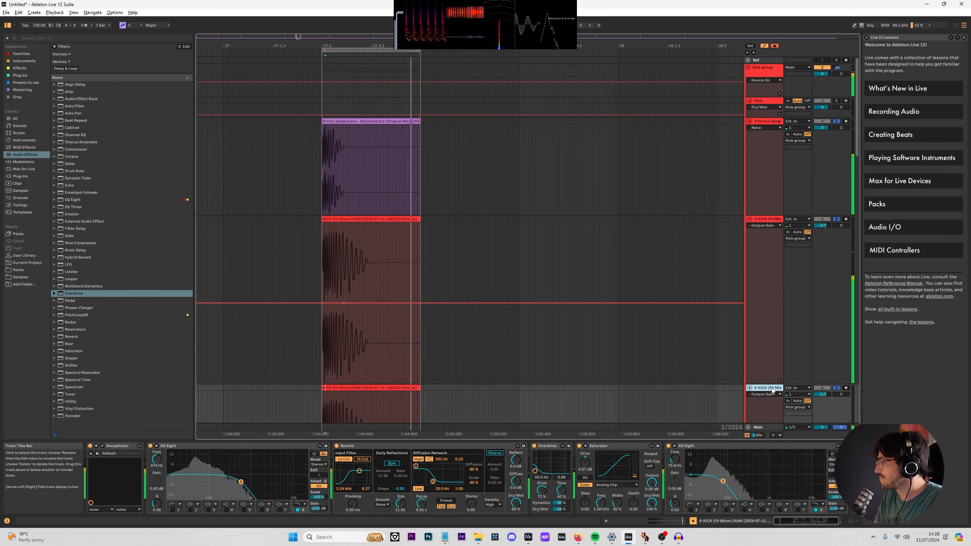
On the reverb kick layer, move Saturator ahead of Overdrive, lower the Overdrive's drive and raise the Saturator drive to about 14.9 dB.
{"action": "scroll", "coordinate": [792, 309], "scroll_direction": "down", "scroll_amount": 5}
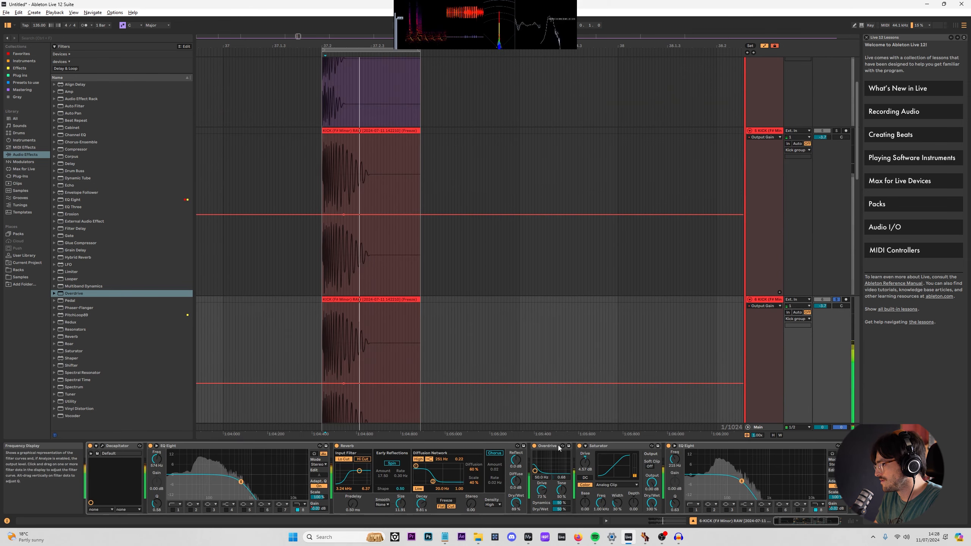
{"action": "left_click_drag", "start_coordinate": [622, 447], "coordinate": [543, 450]}
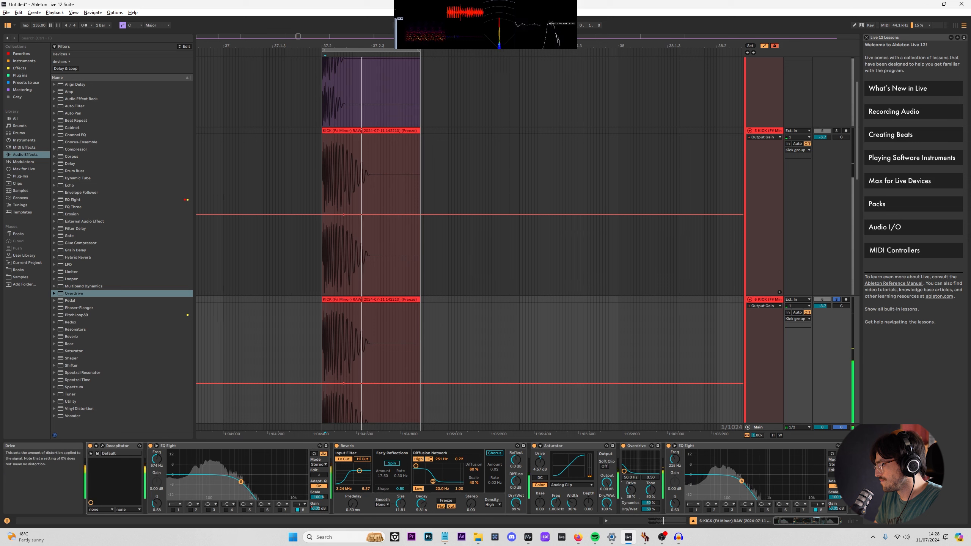
{"action": "left_click_drag", "start_coordinate": [650, 510], "coordinate": [650, 511]}
{"action": "mouse_move", "coordinate": [631, 490]}
{"action": "left_mouse_down"}
{"action": "mouse_move", "coordinate": [631, 482]}
{"action": "mouse_move", "coordinate": [646, 501]}
{"action": "left_mouse_up"}
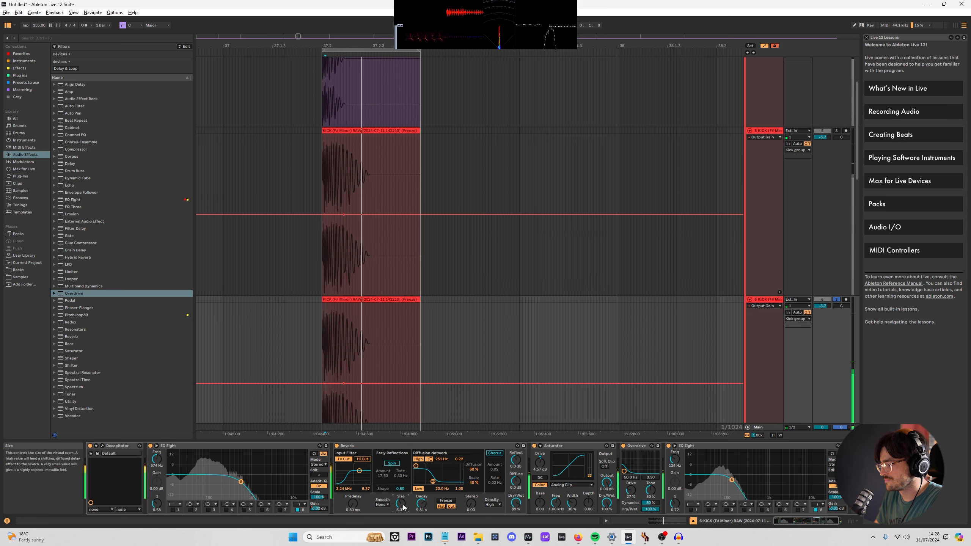
{"action": "left_click_drag", "start_coordinate": [539, 463], "coordinate": [539, 449]}
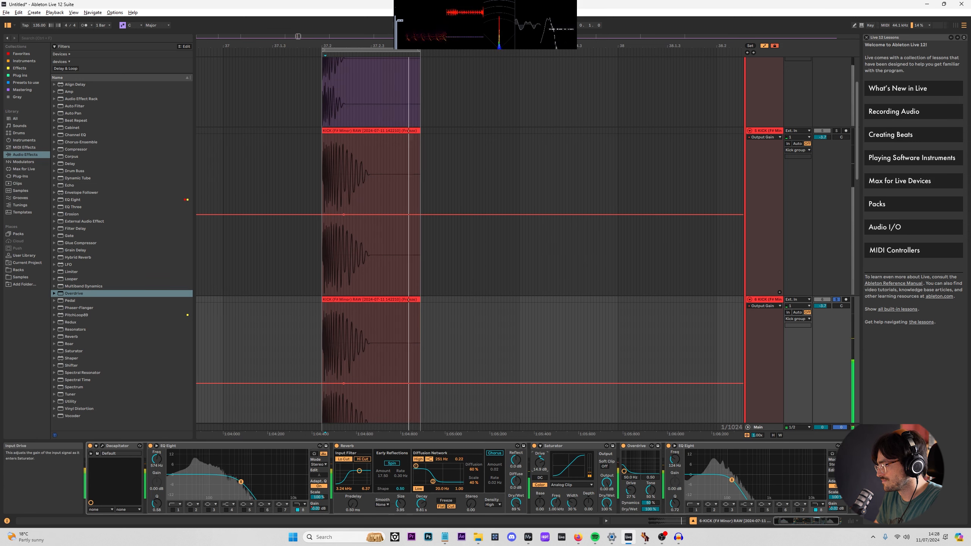
Solo the middle kick layer and retune its EQ Eight high cut to about 278 Hz.
{"action": "scroll", "coordinate": [604, 398], "scroll_direction": "up", "scroll_amount": 3}
{"action": "left_click", "coordinate": [837, 219]}
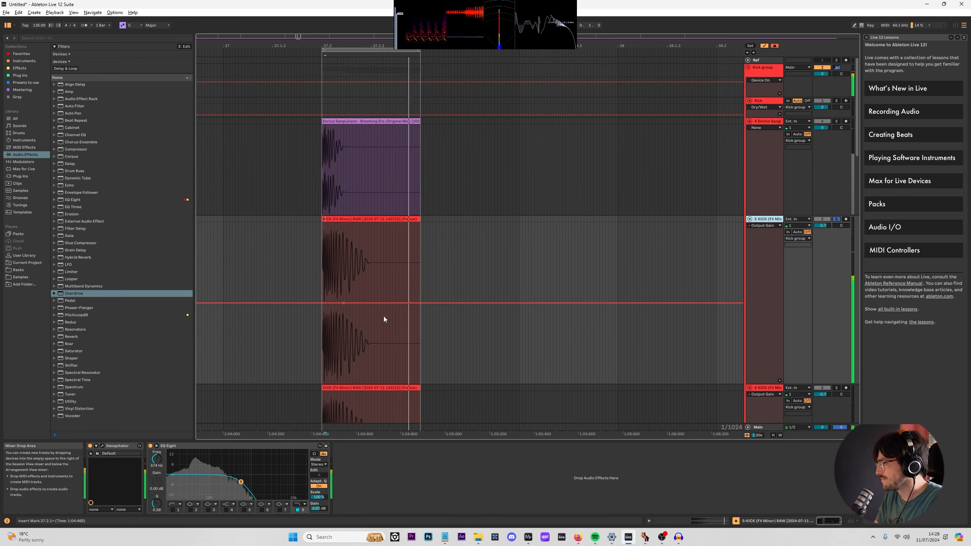
{"action": "left_click_drag", "start_coordinate": [241, 482], "coordinate": [305, 482]}
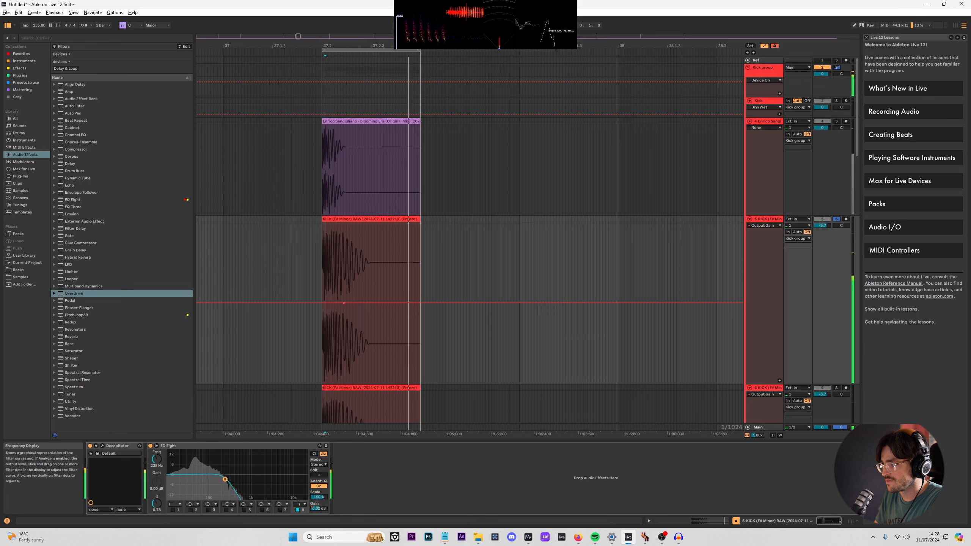
{"action": "left_click_drag", "start_coordinate": [225, 479], "coordinate": [230, 479]}
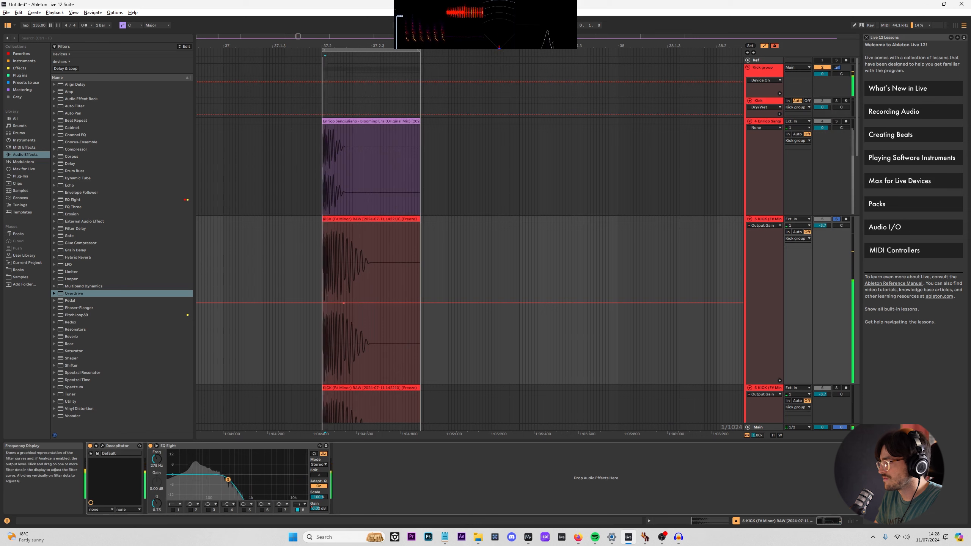
Compare the Blooming Era layer, the full Kick group and the reverb kick layer in solo.
{"action": "left_click", "coordinate": [835, 121]}
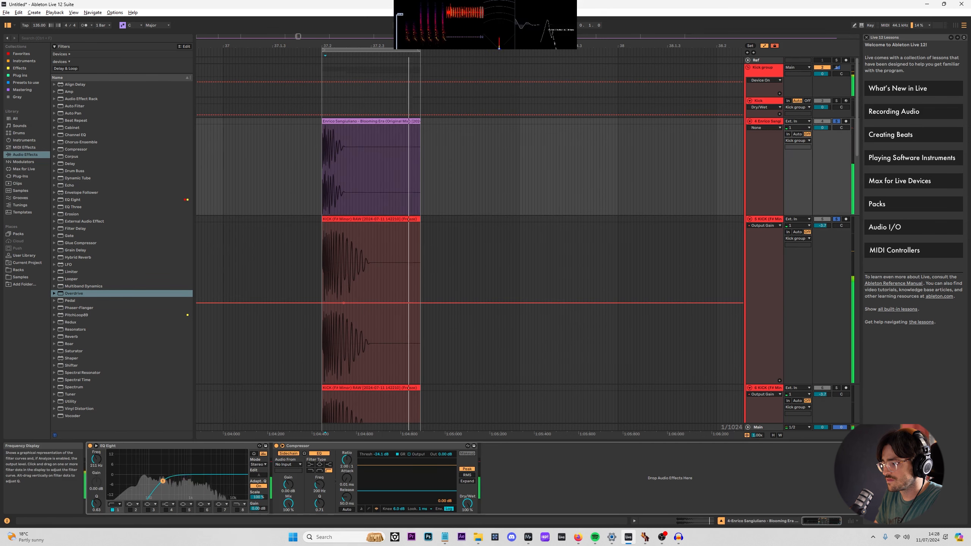
{"action": "left_click", "coordinate": [837, 67]}
{"action": "left_click", "coordinate": [770, 73]}
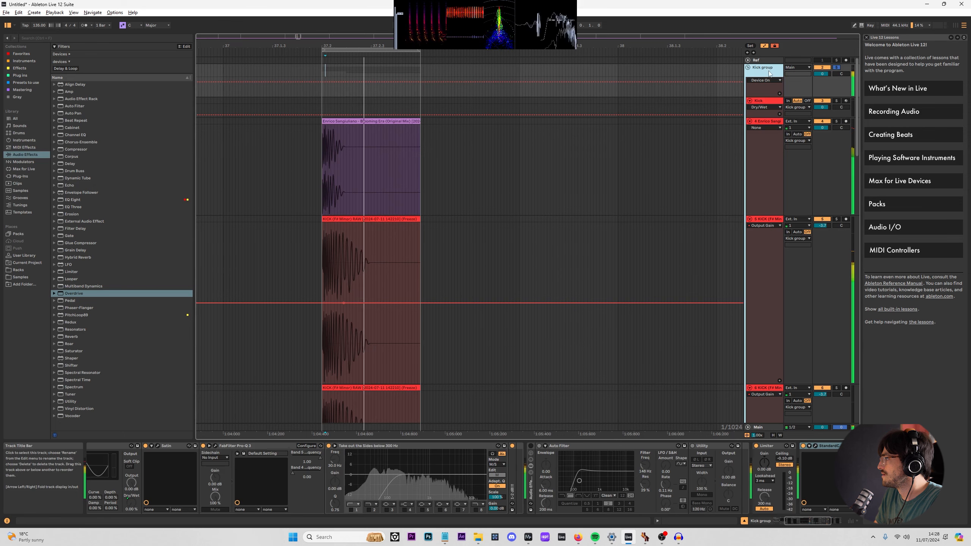
{"action": "scroll", "coordinate": [779, 172], "scroll_direction": "down", "scroll_amount": 4}
{"action": "left_click", "coordinate": [760, 296]}
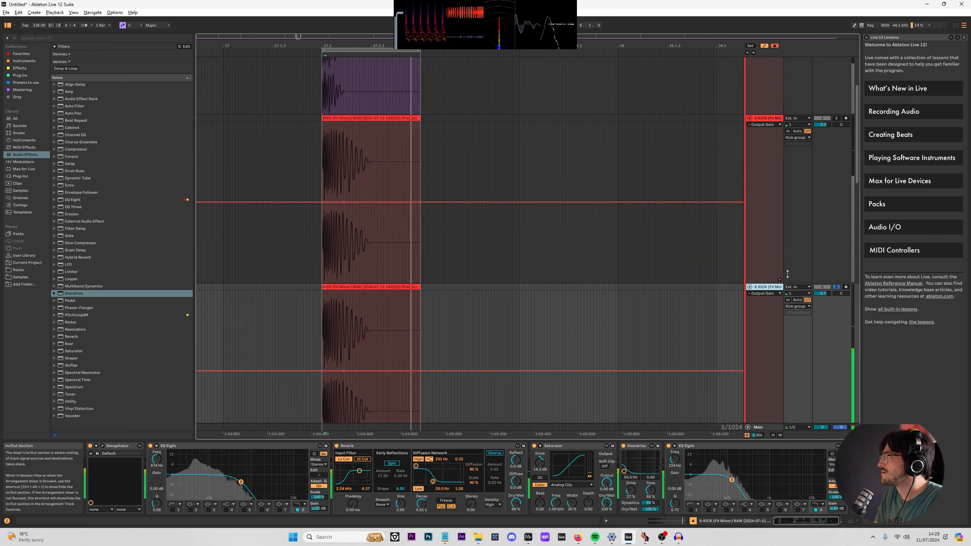
{"action": "scroll", "coordinate": [388, 247], "scroll_direction": "up", "scroll_amount": 4}
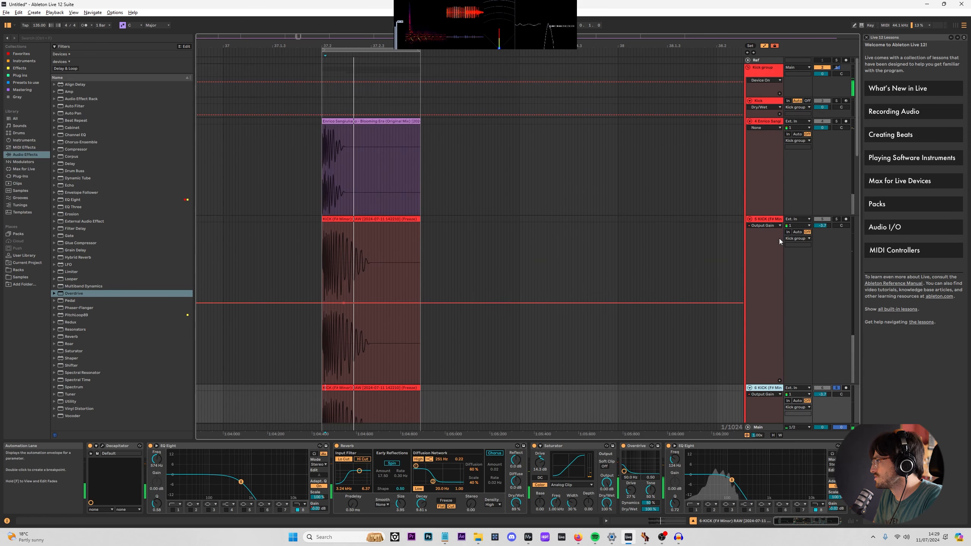
Delete the three raw F# minor kick audio layers beneath the Blooming Era layer in the Kick group.
{"action": "scroll", "coordinate": [779, 239], "scroll_direction": "down", "scroll_amount": 2}
{"action": "scroll", "coordinate": [781, 157], "scroll_direction": "down", "scroll_amount": 3}
{"action": "scroll", "coordinate": [774, 167], "scroll_direction": "down", "scroll_amount": 2}
{"action": "scroll", "coordinate": [761, 175], "scroll_direction": "down", "scroll_amount": 1}
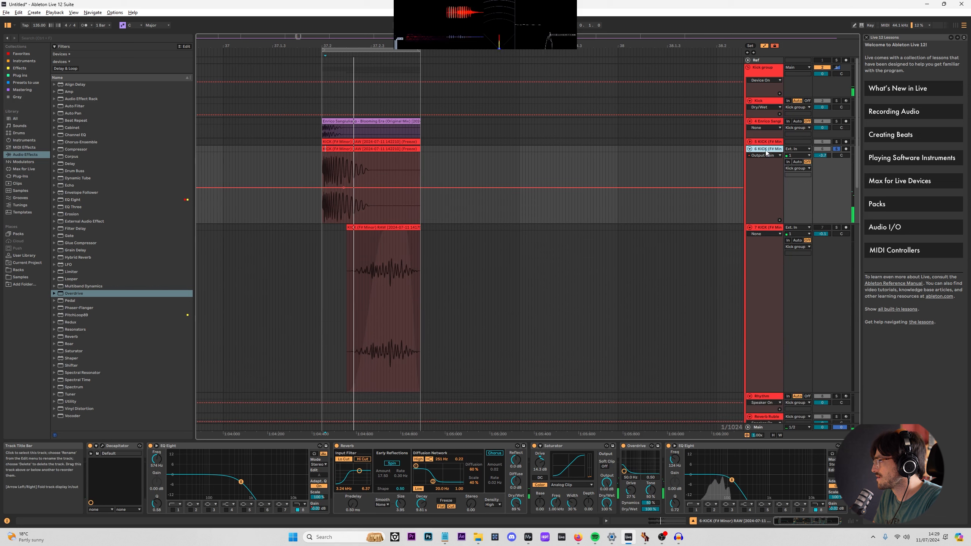
{"action": "left_click", "coordinate": [766, 144]}
{"action": "key", "text": "Delete"}
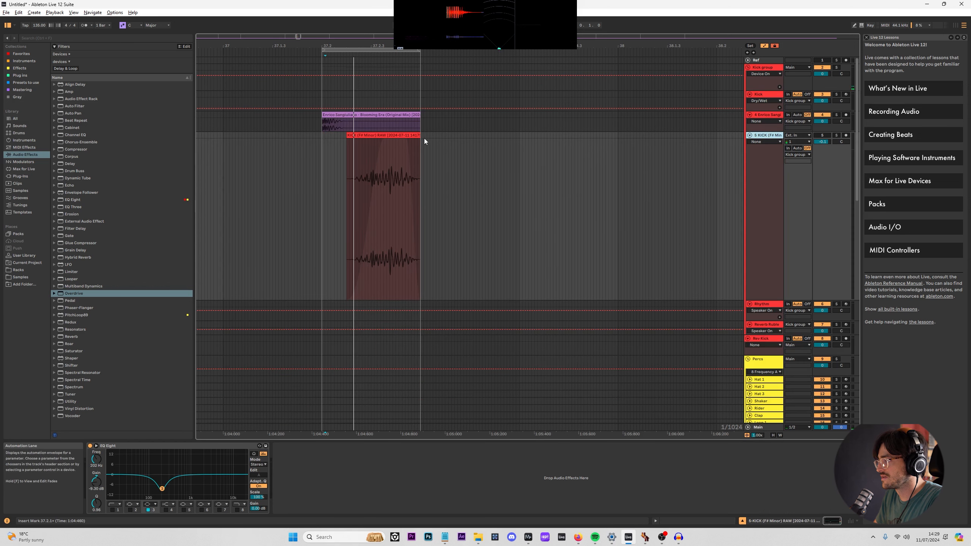
{"action": "left_click", "coordinate": [776, 136]}
{"action": "key", "text": "Delete"}
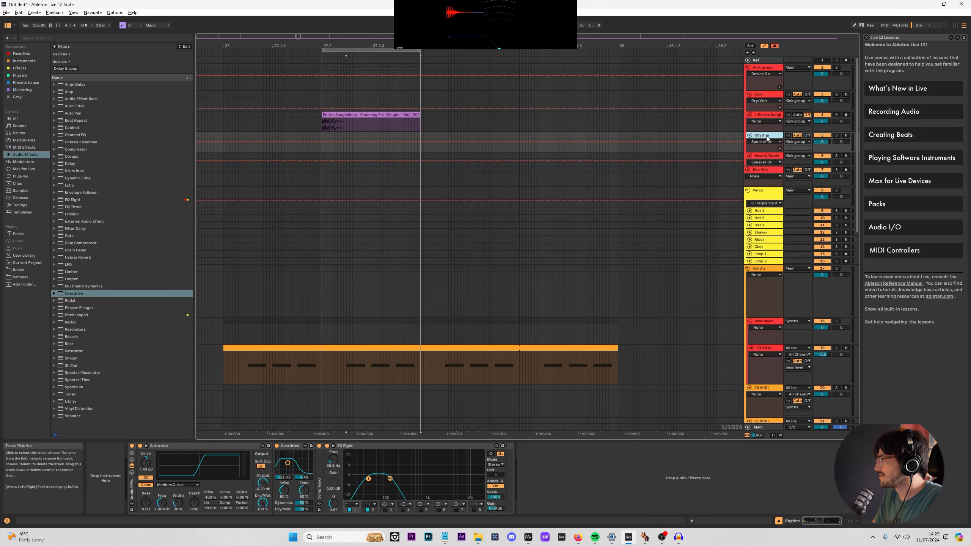
Insert a MIDI track below the Blooming Era layer and create a short clip at 37.2 containing a C3 note at its start.
{"action": "left_click", "coordinate": [768, 116]}
{"action": "key", "text": "ctrl+shift+t"}
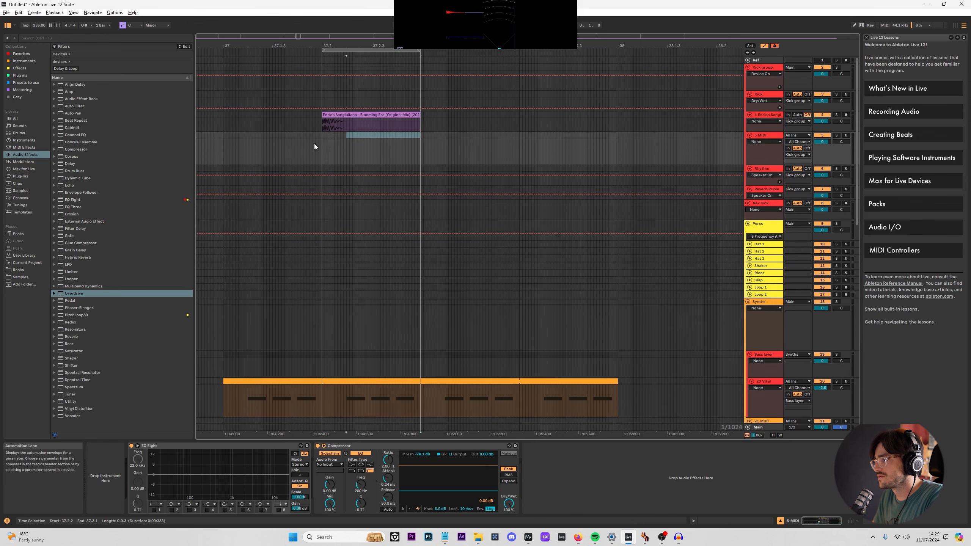
{"action": "left_click", "coordinate": [321, 138]}
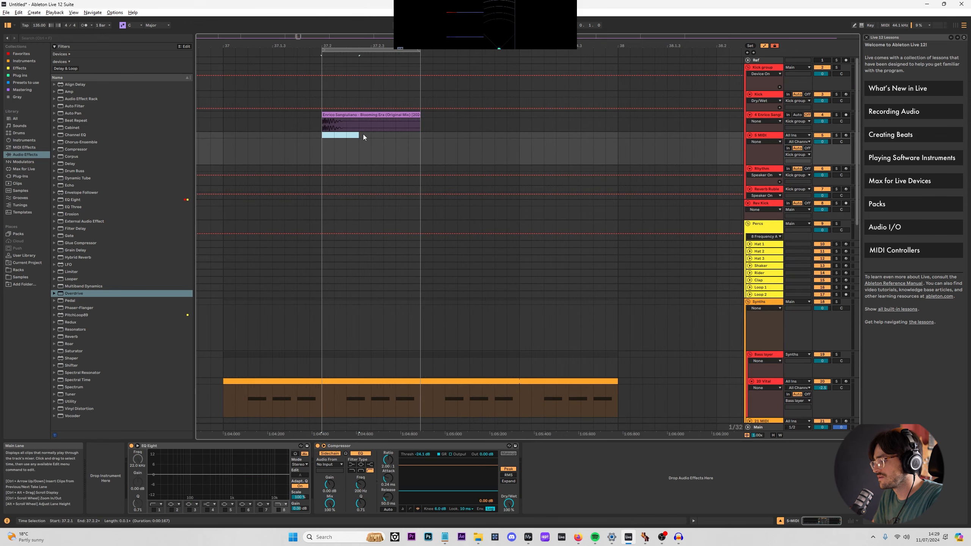
{"action": "key", "text": "ctrl+shift+m"}
{"action": "double_click", "coordinate": [279, 386]}
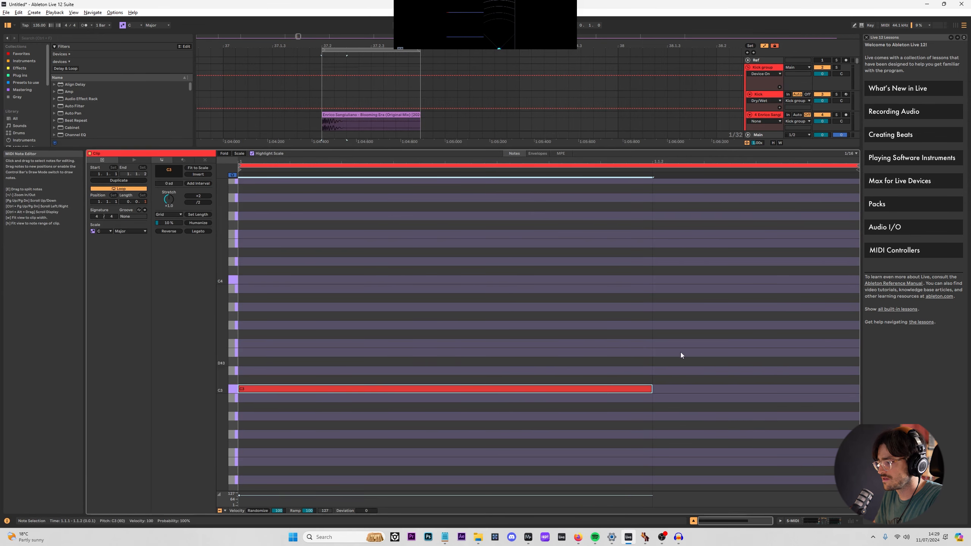
{"action": "left_click_drag", "start_coordinate": [664, 466], "coordinate": [724, 427]}
{"action": "scroll", "coordinate": [398, 103], "scroll_direction": "down", "scroll_amount": 2}
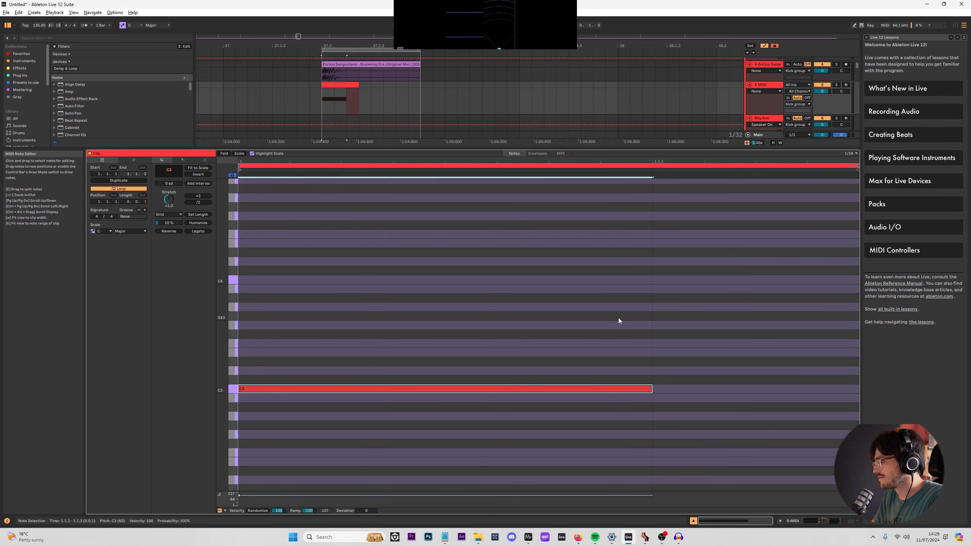
{"action": "key", "text": "shift+Tab"}
Load KICK (G# Minor) RAW.wav from LOW END #1 of Frontier Audio - Peaktime Techno Kicks Vol. 1 onto the new MIDI track.
{"action": "left_click", "coordinate": [21, 277]}
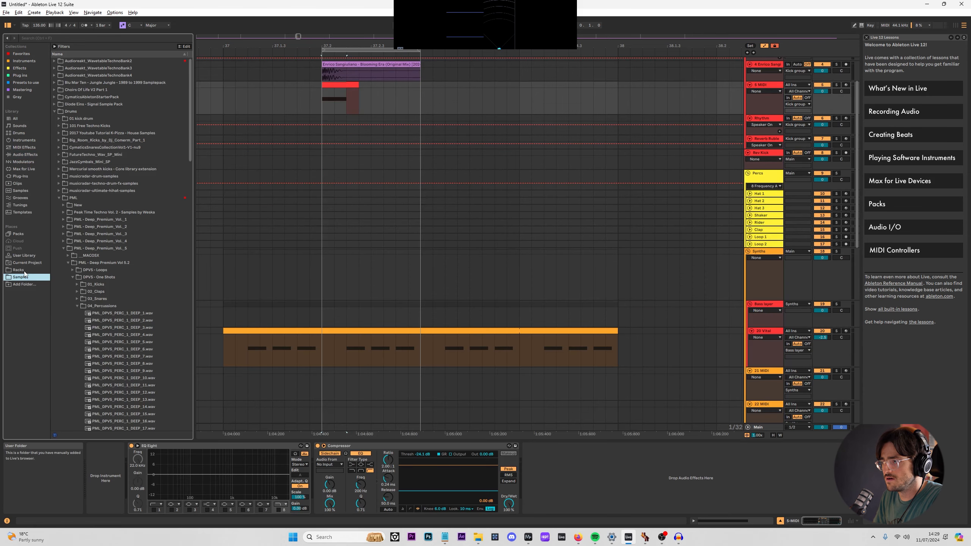
{"action": "left_click", "coordinate": [20, 270]}
{"action": "left_click", "coordinate": [20, 276]}
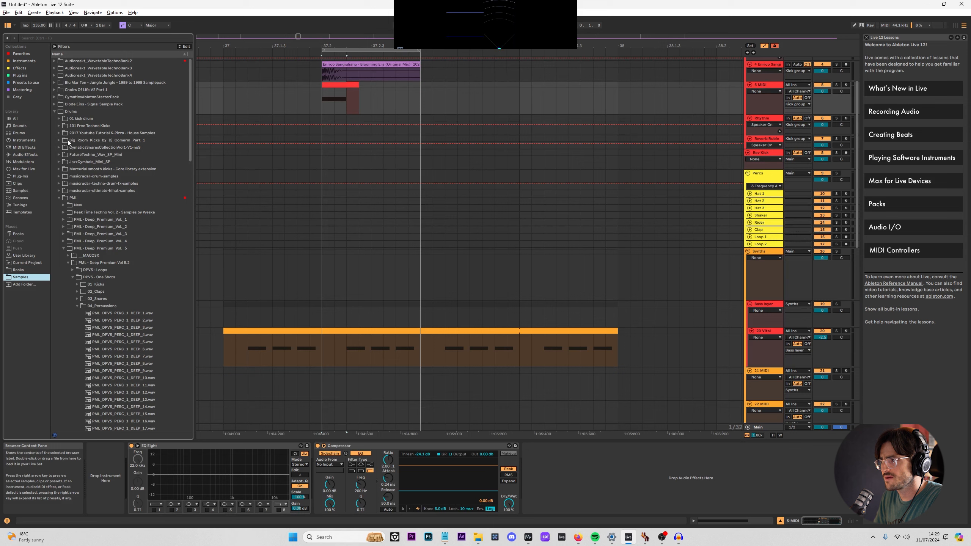
{"action": "left_click", "coordinate": [62, 212]}
{"action": "left_click", "coordinate": [60, 198]}
{"action": "left_click", "coordinate": [54, 212]}
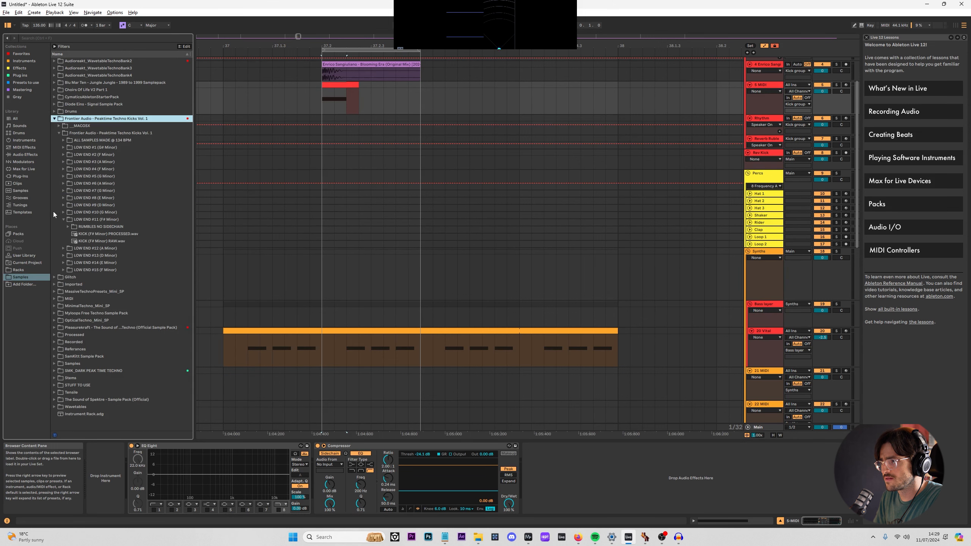
{"action": "double_click", "coordinate": [76, 148]}
{"action": "left_click", "coordinate": [92, 170]}
{"action": "left_click", "coordinate": [100, 163]}
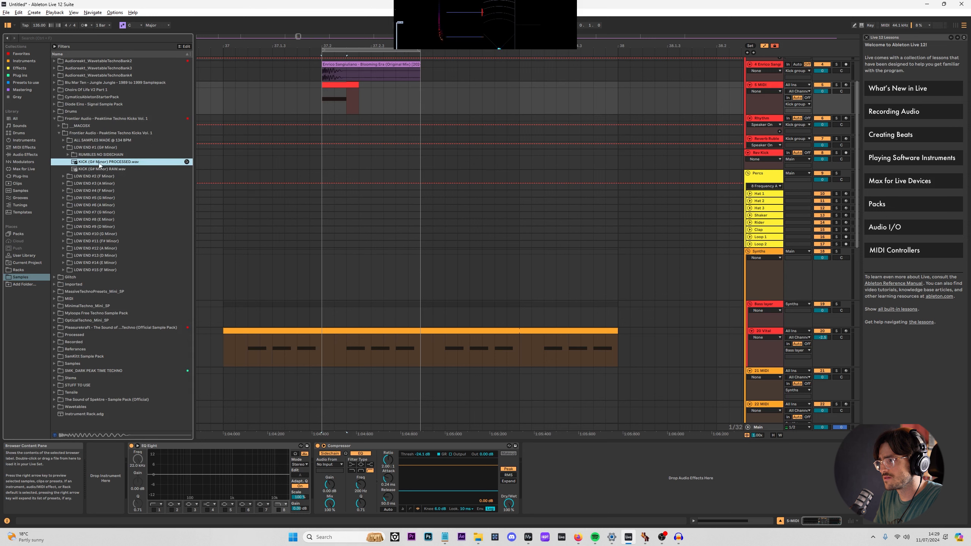
{"action": "left_click", "coordinate": [105, 170]}
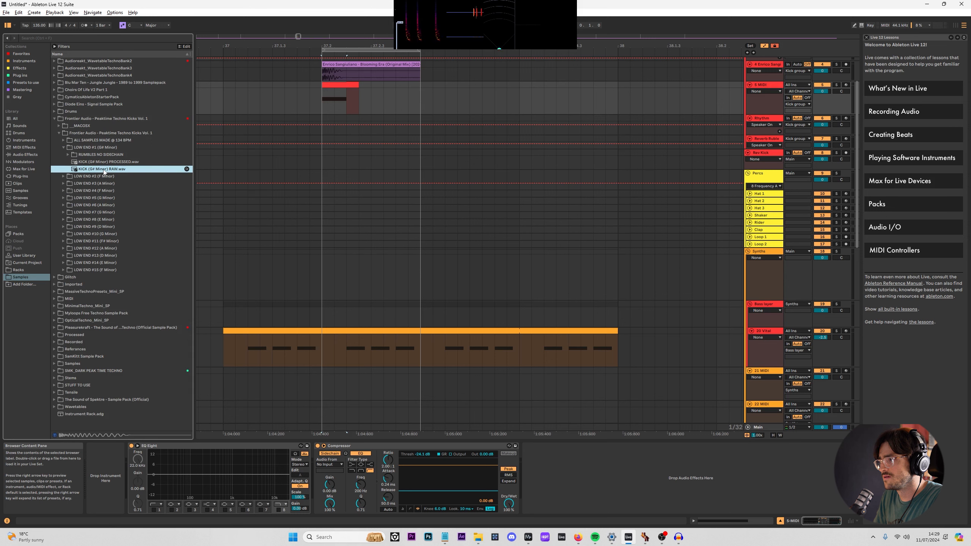
{"action": "double_click", "coordinate": [104, 169]}
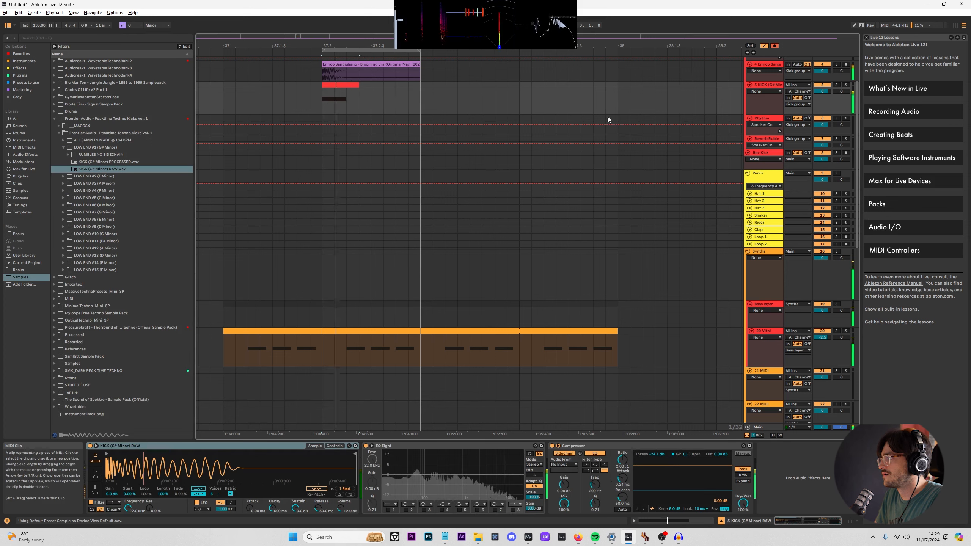
Lower the volume of the Blooming Era layer and solo the Kick group.
{"action": "scroll", "coordinate": [608, 120], "scroll_direction": "up", "scroll_amount": 3}
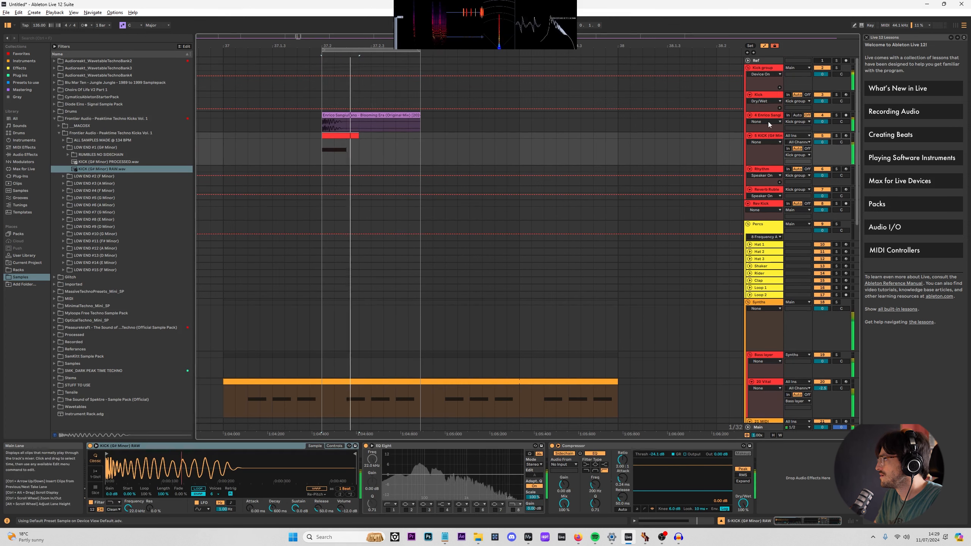
{"action": "left_click", "coordinate": [822, 115]}
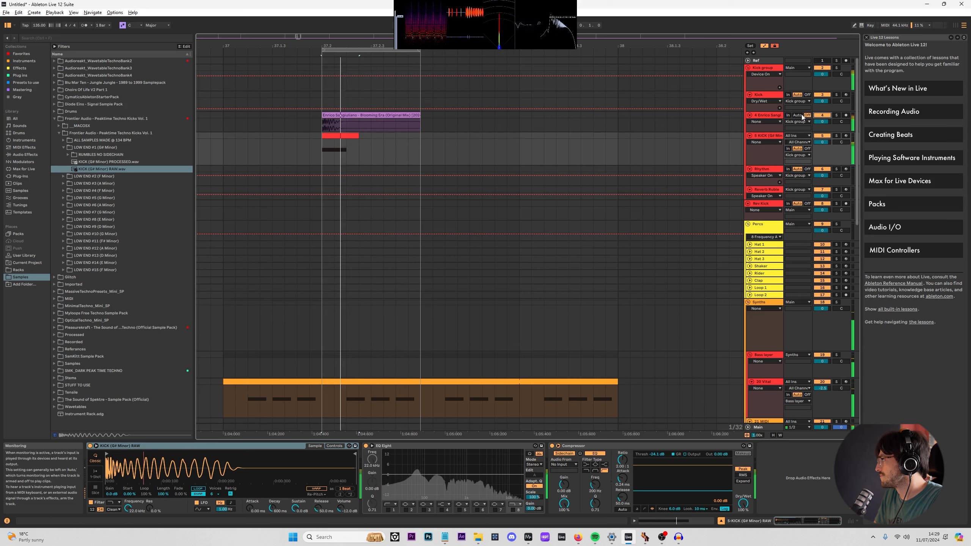
{"action": "left_click_drag", "start_coordinate": [822, 121], "coordinate": [822, 135]}
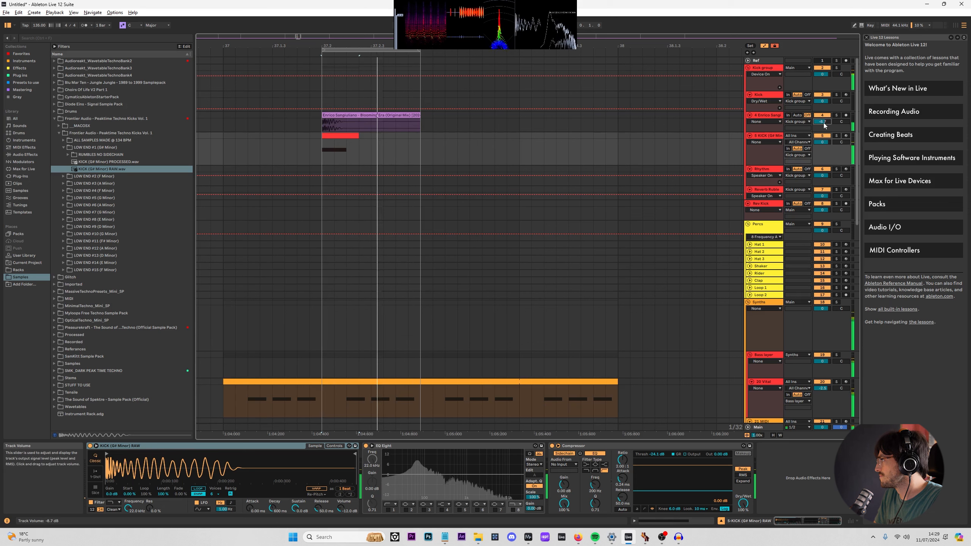
{"action": "left_click", "coordinate": [759, 69]}
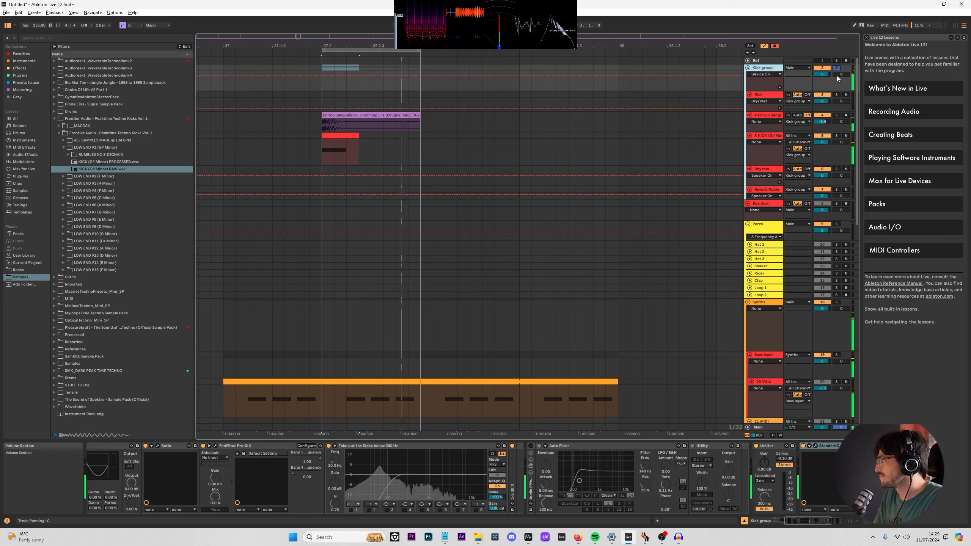
Duplicate the G# minor kick track, solo the copy and place a Reverb directly after its sampler.
{"action": "left_click", "coordinate": [742, 146]}
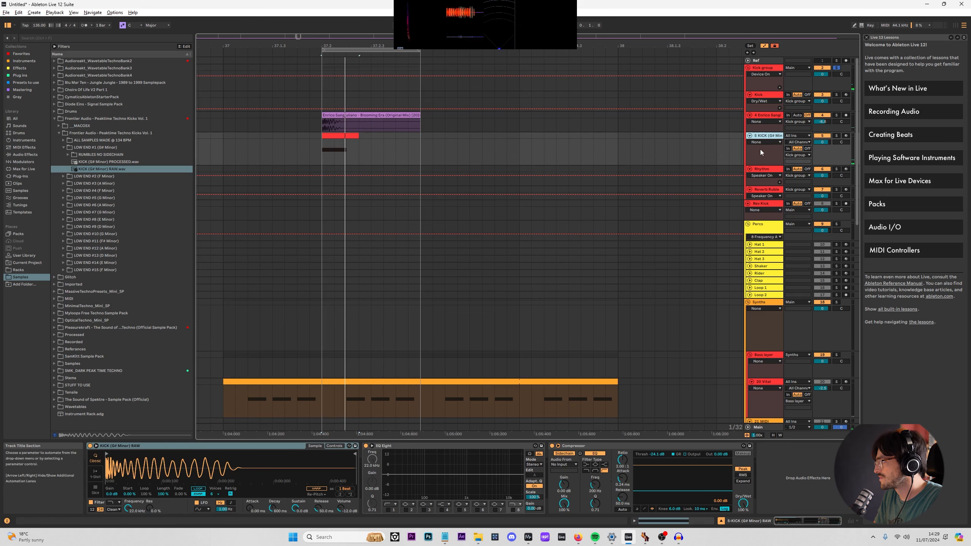
{"action": "key", "text": "ctrl+d"}
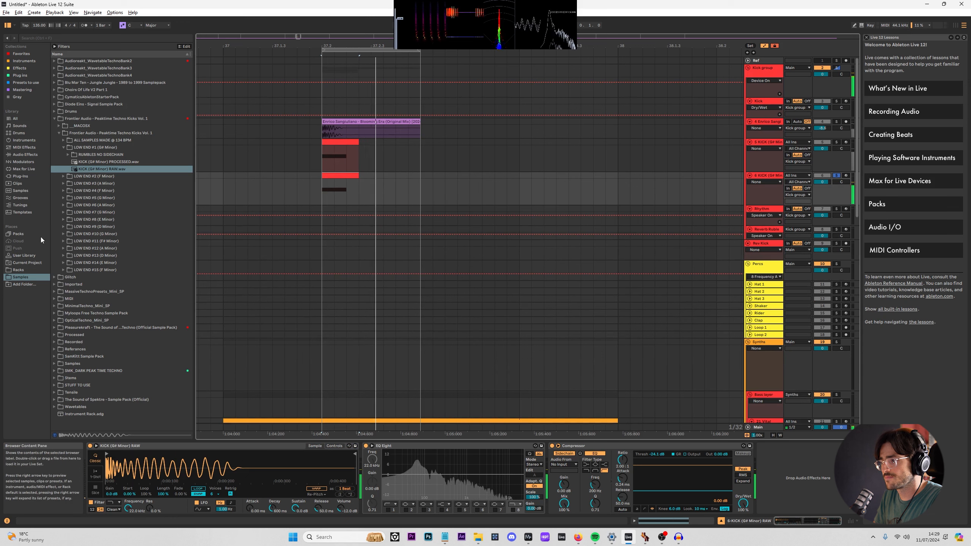
{"action": "left_click", "coordinate": [23, 154]}
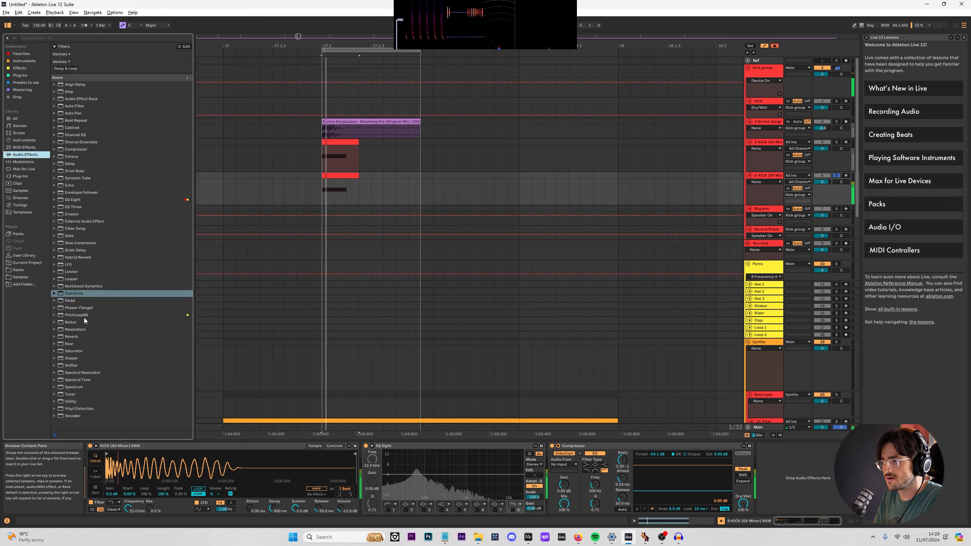
{"action": "left_click_drag", "start_coordinate": [77, 337], "coordinate": [368, 466]}
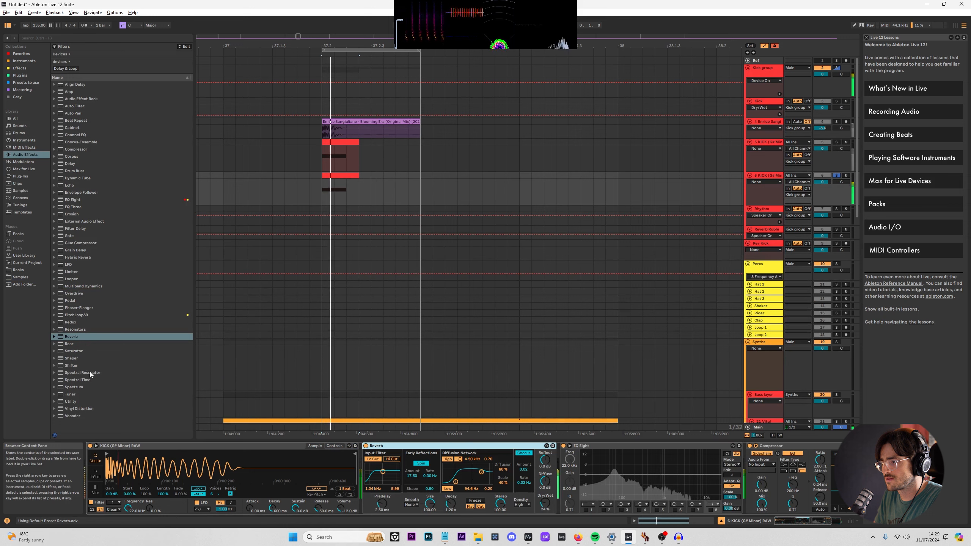
Cut the copy's highs at about 278 Hz in EQ Eight, and give its Reverb a long decay, smaller size, narrower stereo and no chorus.
{"action": "left_click", "coordinate": [710, 510]}
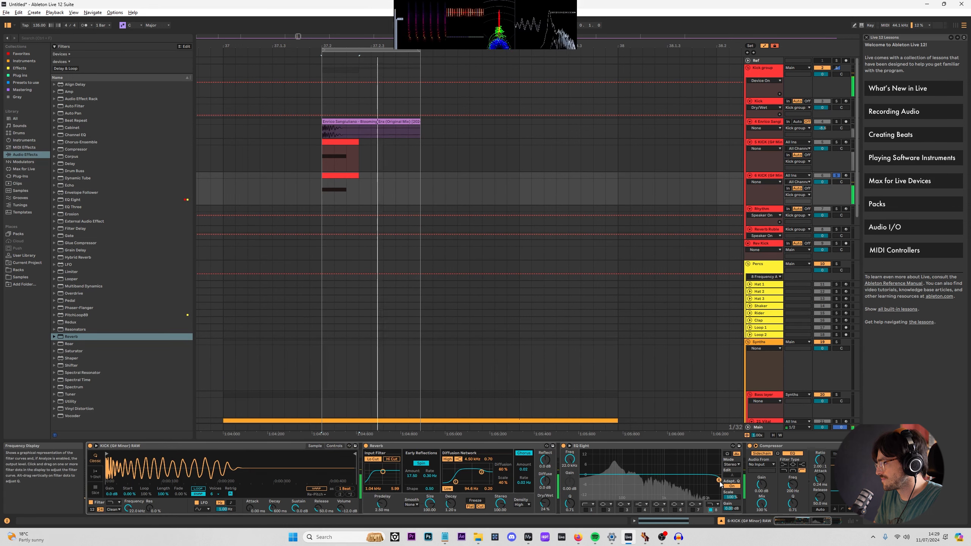
{"action": "left_click_drag", "start_coordinate": [720, 480], "coordinate": [641, 480]}
{"action": "left_click_drag", "start_coordinate": [429, 503], "coordinate": [450, 469]}
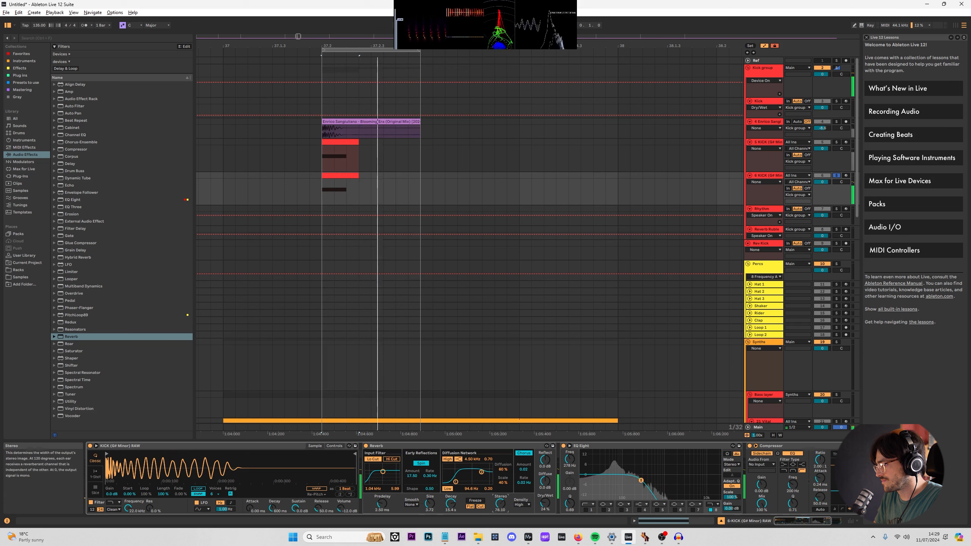
{"action": "left_click_drag", "start_coordinate": [501, 504], "coordinate": [501, 544]}
{"action": "left_click", "coordinate": [524, 453]}
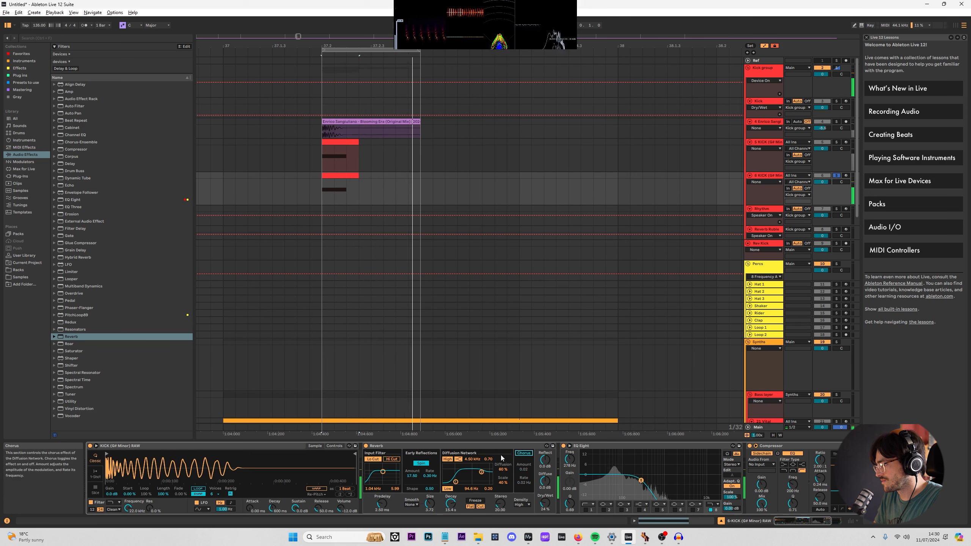
Turn off the Reverb's spin, low-pass its diffusion network, shrink its size, and lower the tail layer's EQ Eight high cut to about 108 Hz.
{"action": "left_click", "coordinate": [421, 463]}
{"action": "left_click", "coordinate": [375, 459]}
{"action": "left_click", "coordinate": [388, 460]}
{"action": "left_click", "coordinate": [448, 460]}
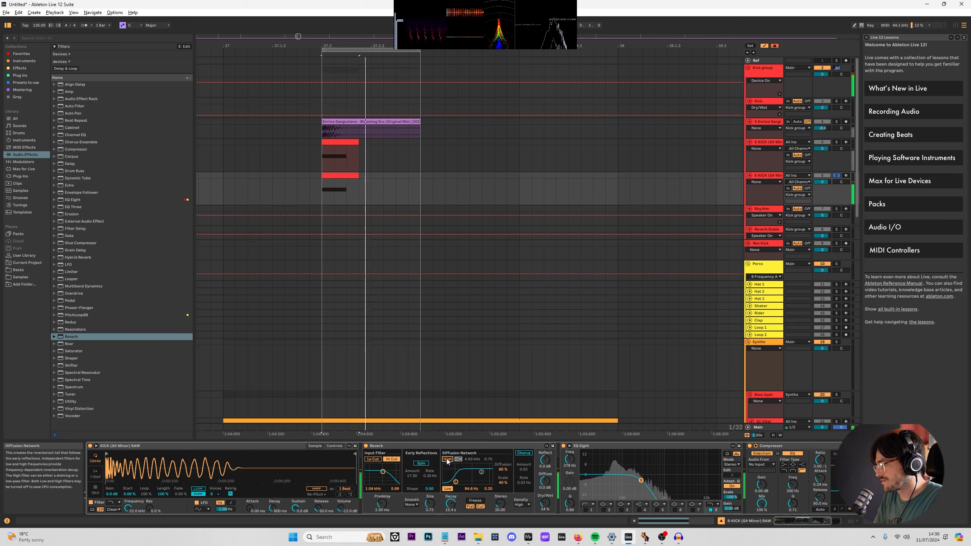
{"action": "left_click", "coordinate": [448, 489]}
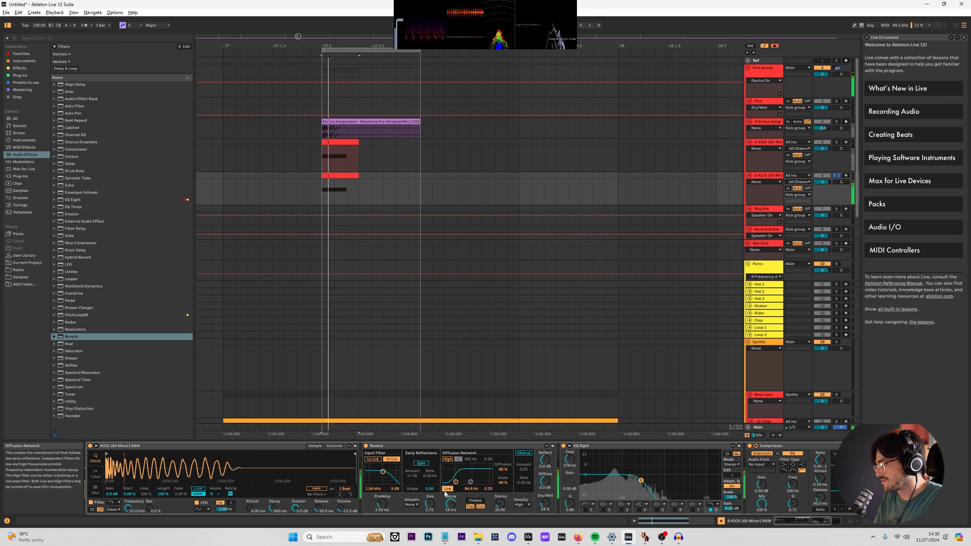
{"action": "left_click", "coordinate": [448, 459]}
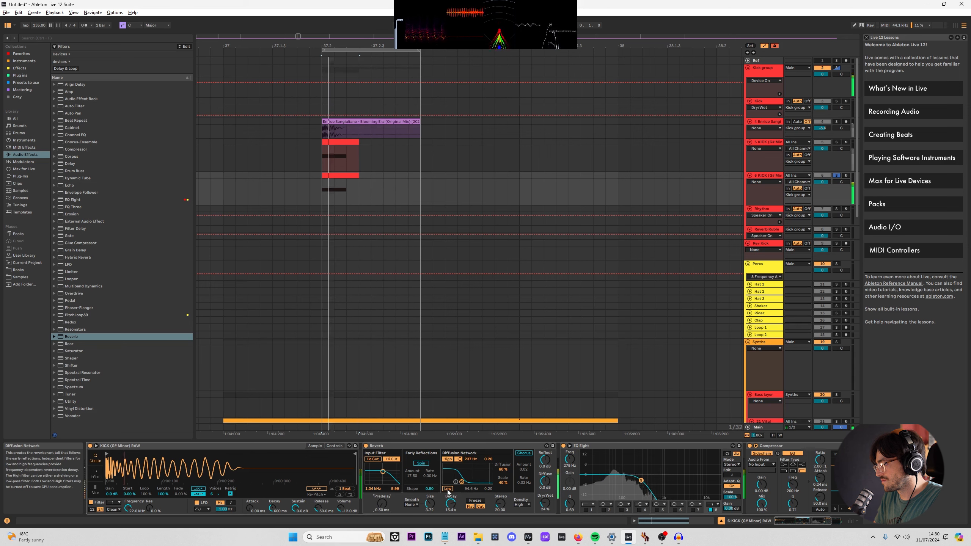
{"action": "left_click_drag", "start_coordinate": [436, 507], "coordinate": [436, 532]}
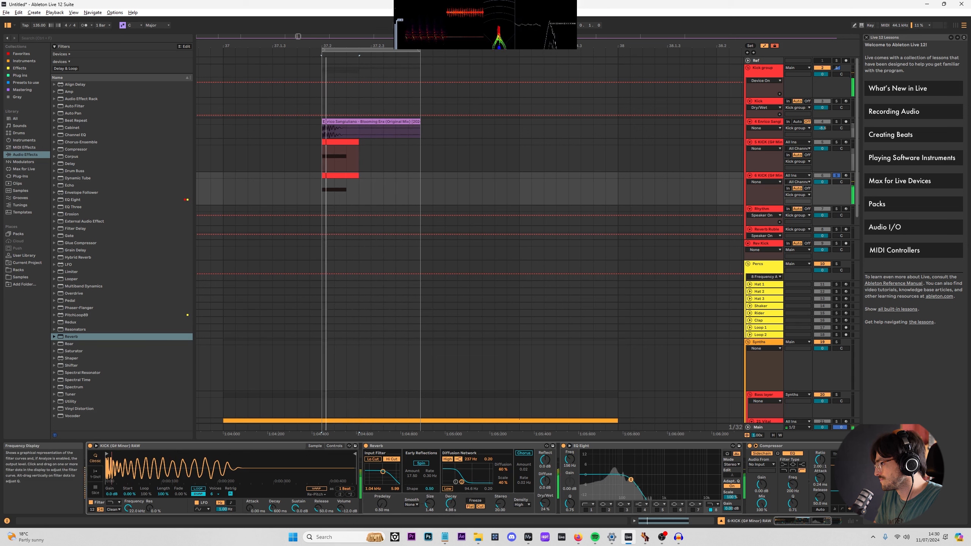
Audition both G# minor kick layers and the whole Kick group, solo the Vital bass track, and inspect its synth settings.
{"action": "left_click", "coordinate": [836, 142]}
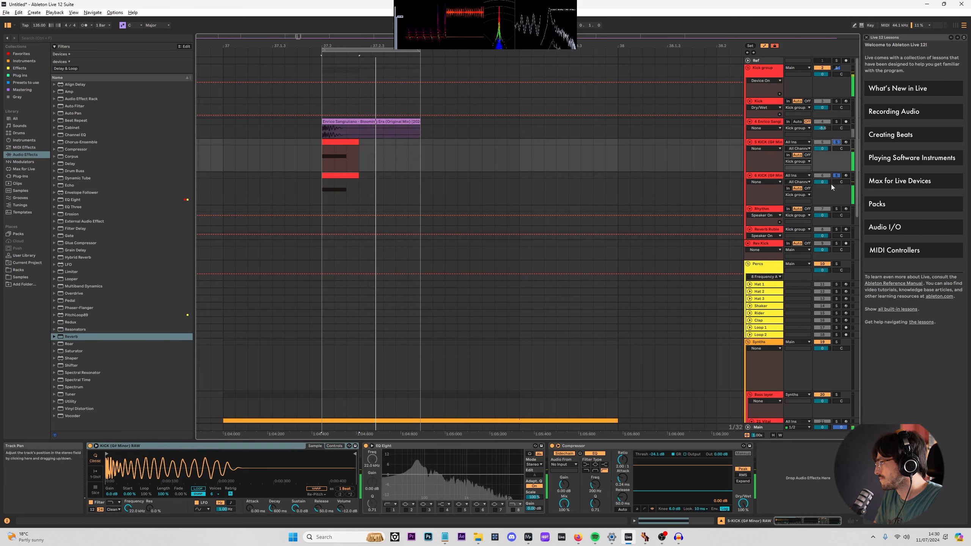
{"action": "left_click", "coordinate": [836, 67]}
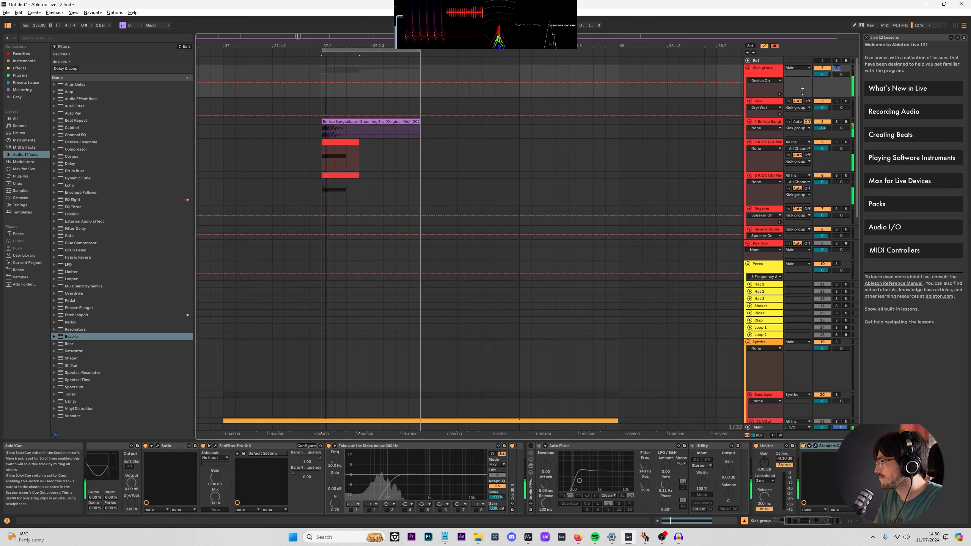
{"action": "scroll", "coordinate": [443, 239], "scroll_direction": "down", "scroll_amount": 5}
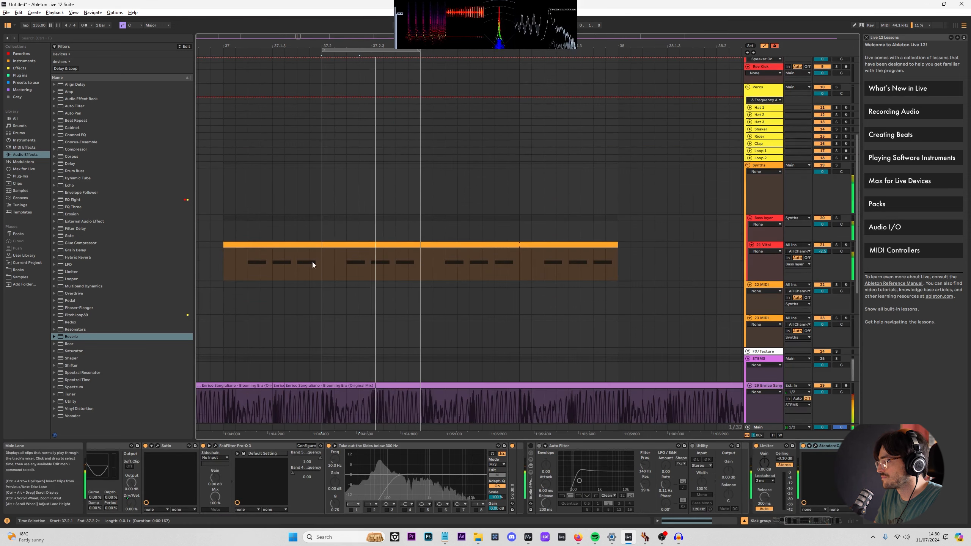
{"action": "left_click", "coordinate": [836, 245]}
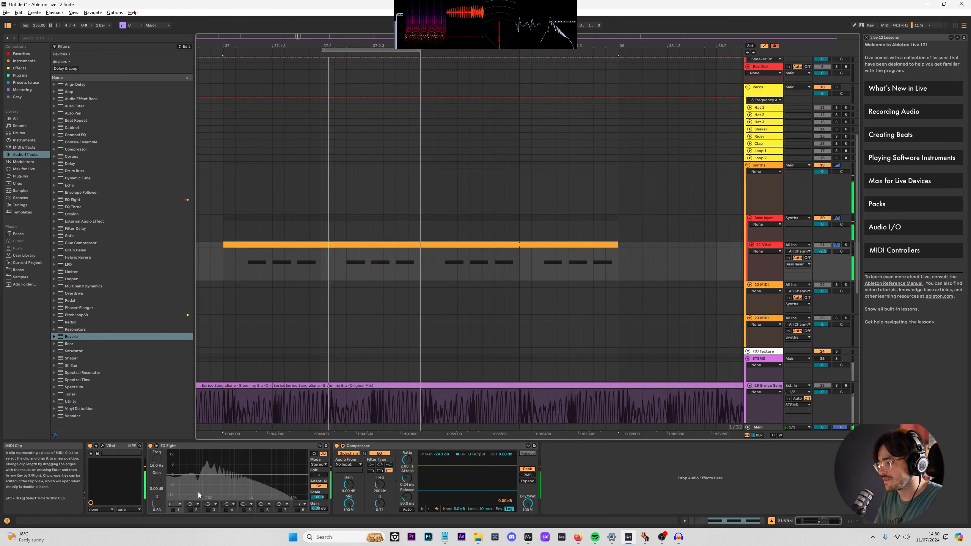
{"action": "left_click", "coordinate": [102, 445]}
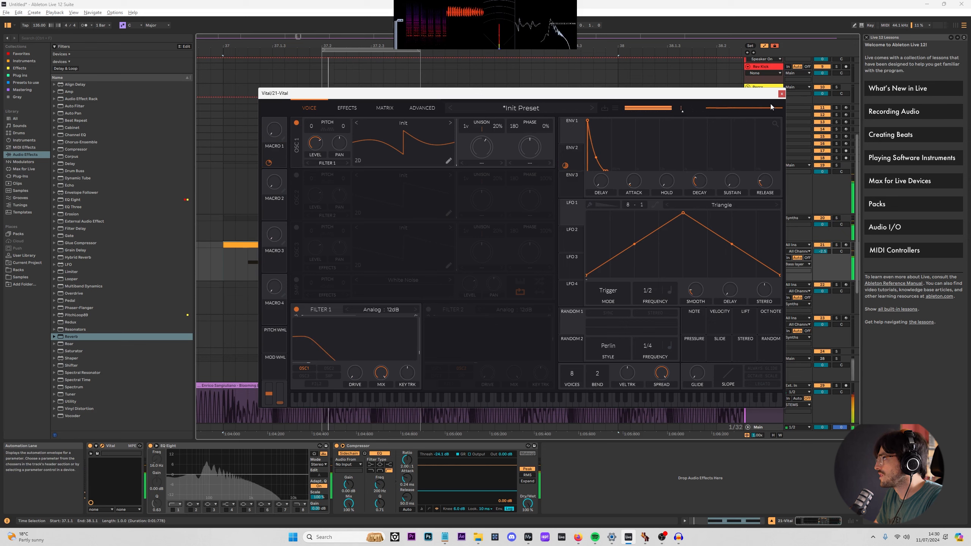
{"action": "left_click", "coordinate": [782, 95]}
Extend both G# minor kick clips to 37.3 so they span the same single beat as the Blooming Era clip.
{"action": "scroll", "coordinate": [344, 245], "scroll_direction": "up", "scroll_amount": 10}
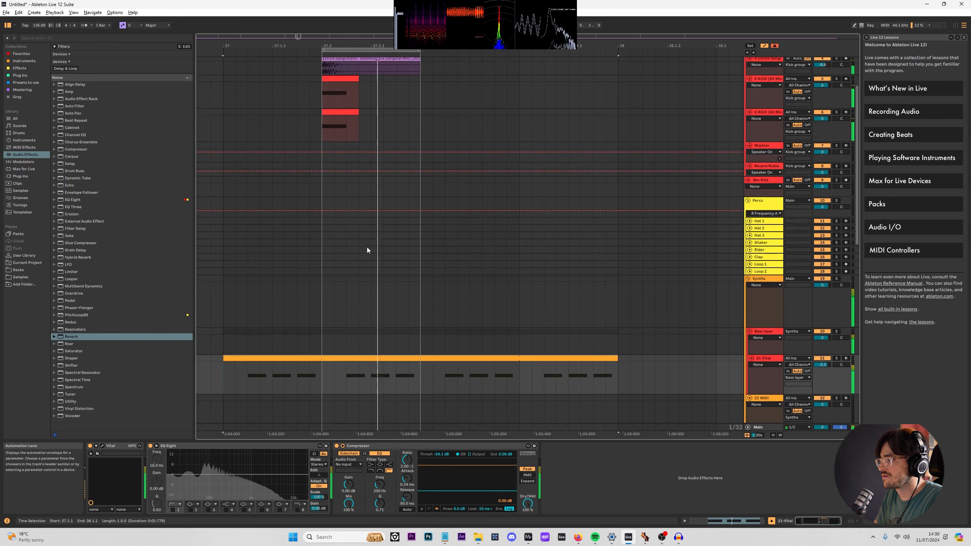
{"action": "left_click_drag", "start_coordinate": [422, 190], "coordinate": [324, 141]}
{"action": "left_click", "coordinate": [324, 142]}
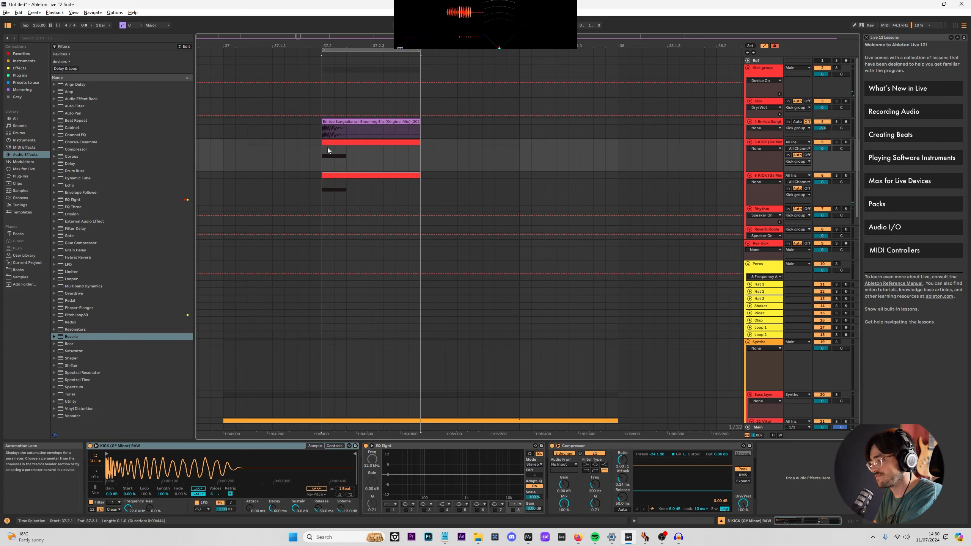
Check the kick MIDI clips' loop settings and turn on looping for the Blooming Era audio clip.
{"action": "double_click", "coordinate": [331, 149]}
{"action": "left_click", "coordinate": [366, 119]}
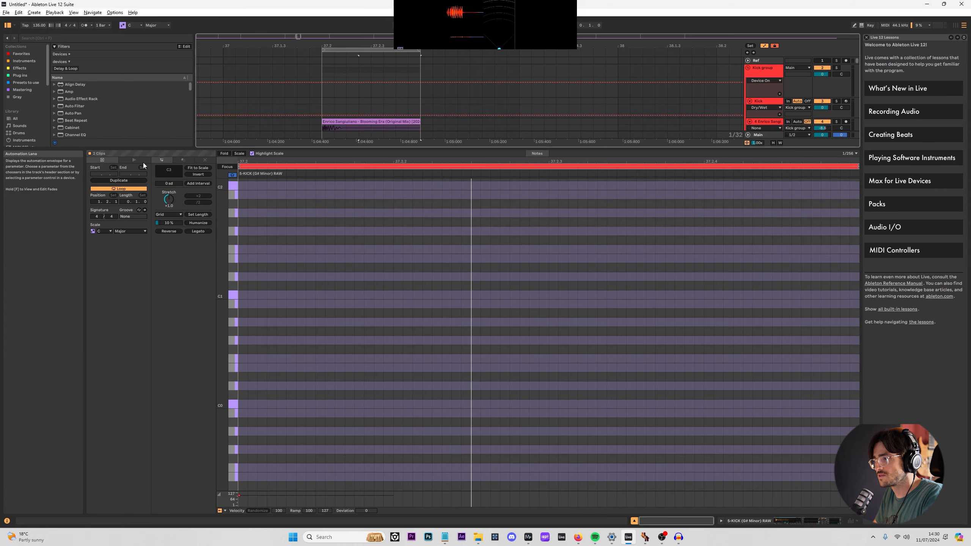
{"action": "left_click", "coordinate": [380, 122]}
{"action": "scroll", "coordinate": [380, 123], "scroll_direction": "down", "scroll_amount": 2}
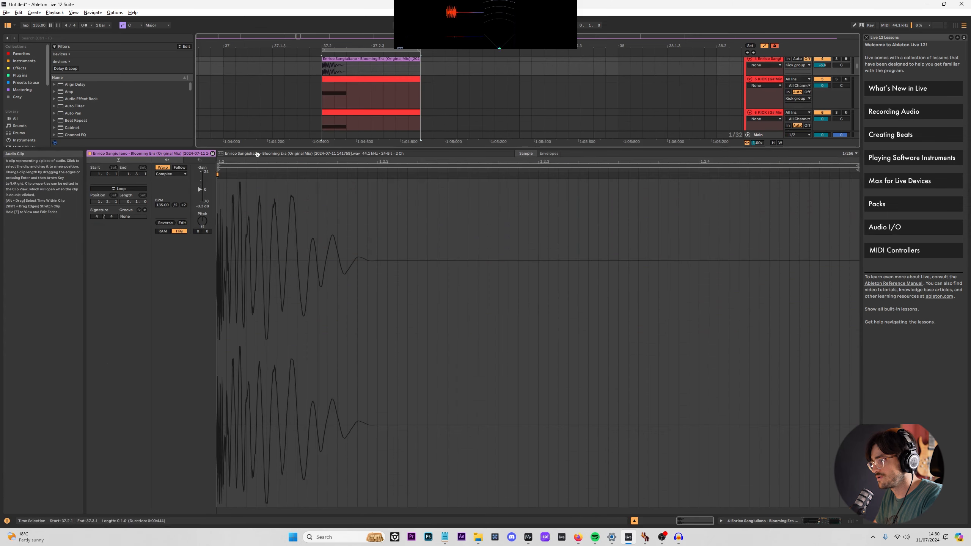
{"action": "left_click", "coordinate": [106, 189]}
{"action": "key", "text": "shift+Tab"}
Extend the looped clips of all three kick layers together so they run two bars, from bar 37 to bar 39.
{"action": "scroll", "coordinate": [360, 130], "scroll_direction": "down", "scroll_amount": 4}
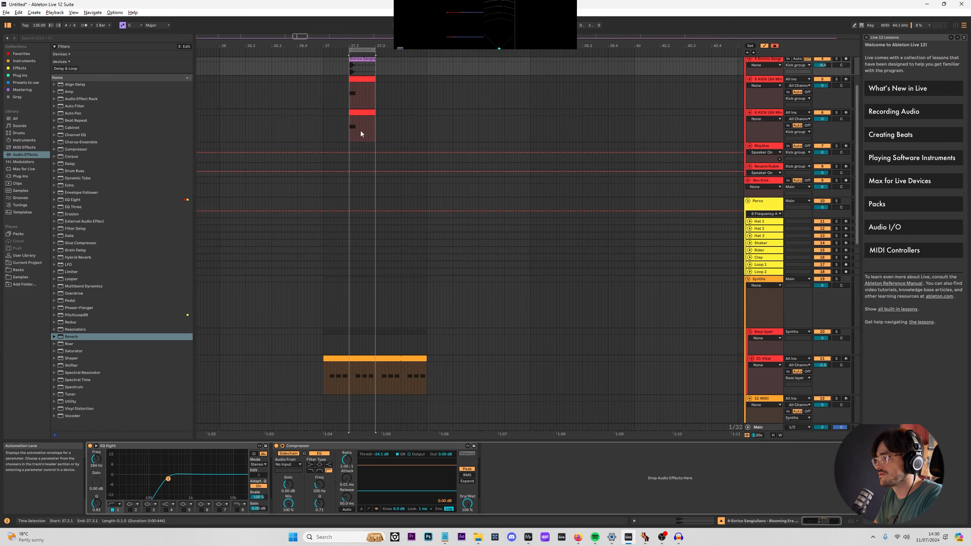
{"action": "left_click", "coordinate": [352, 112], "text": "shift"}
{"action": "scroll", "coordinate": [353, 115], "scroll_direction": "up", "scroll_amount": 2}
{"action": "left_click_drag", "start_coordinate": [350, 121], "coordinate": [323, 121]}
{"action": "left_click", "coordinate": [375, 122]}
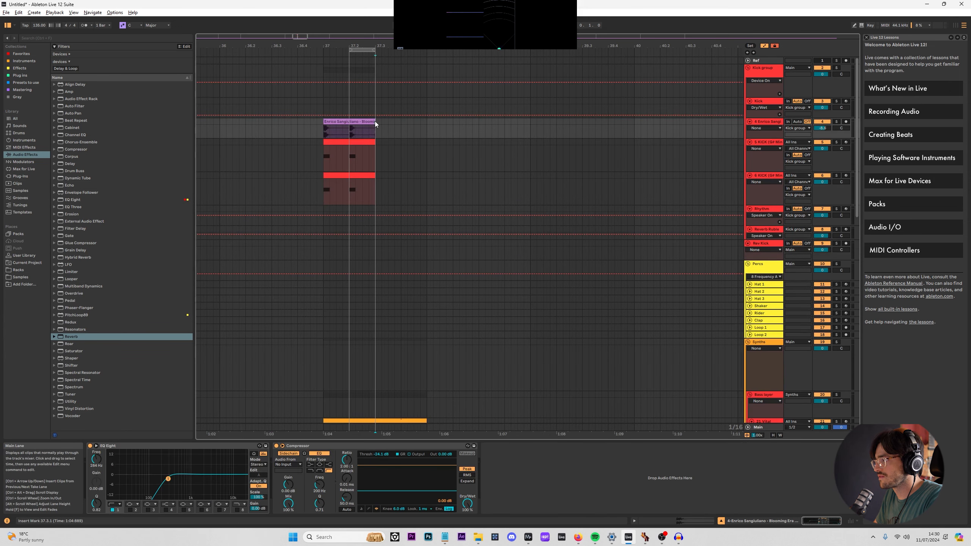
{"action": "left_click", "coordinate": [372, 176], "text": "shift"}
{"action": "left_click_drag", "start_coordinate": [374, 175], "coordinate": [529, 177]}
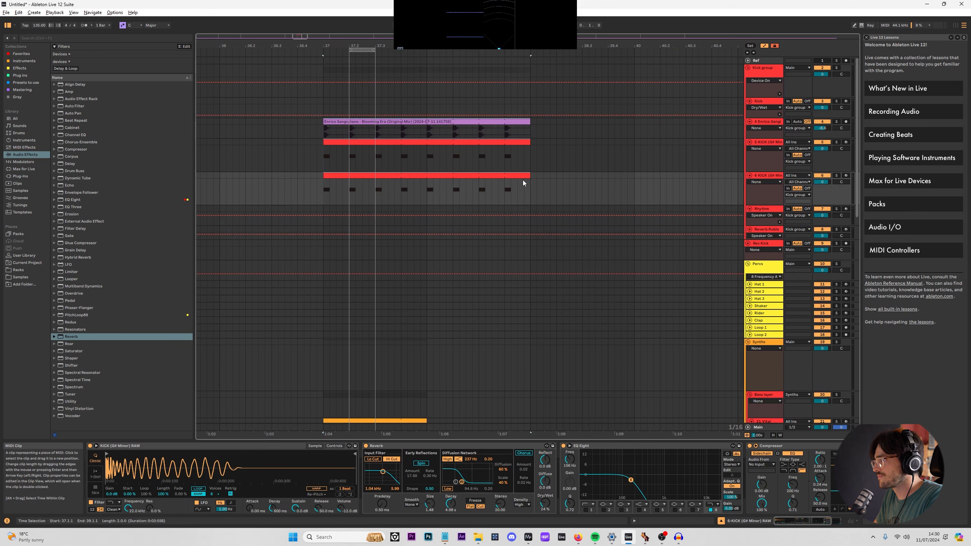
During playback, extend the arrangement loop and the Vital bass clip to bar 39, and check the bass clip's notes.
{"action": "key", "text": "space"}
{"action": "left_click_drag", "start_coordinate": [361, 50], "coordinate": [530, 72]}
{"action": "scroll", "coordinate": [402, 337], "scroll_direction": "down", "scroll_amount": 3}
{"action": "left_click_drag", "start_coordinate": [427, 333], "coordinate": [533, 331]}
{"action": "double_click", "coordinate": [530, 333]}
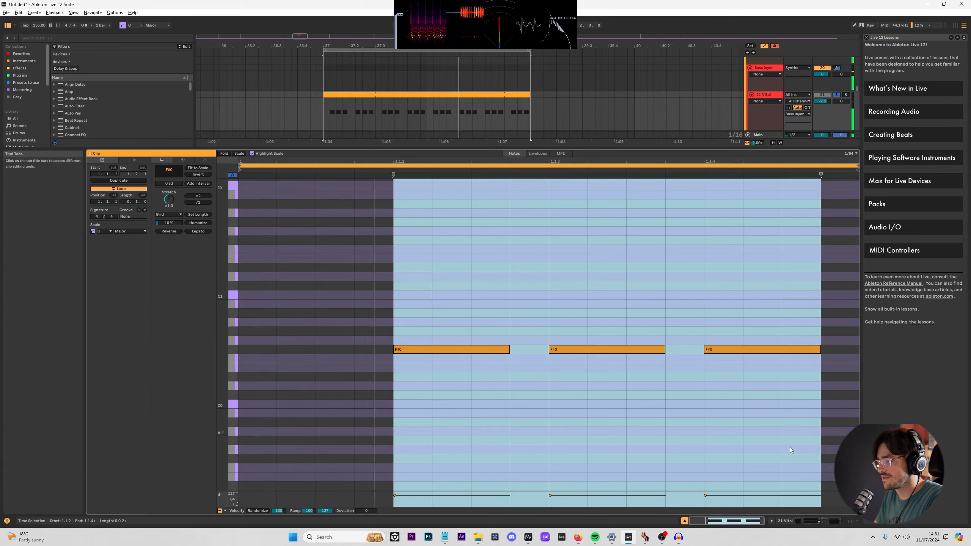
{"action": "left_click", "coordinate": [809, 525]}
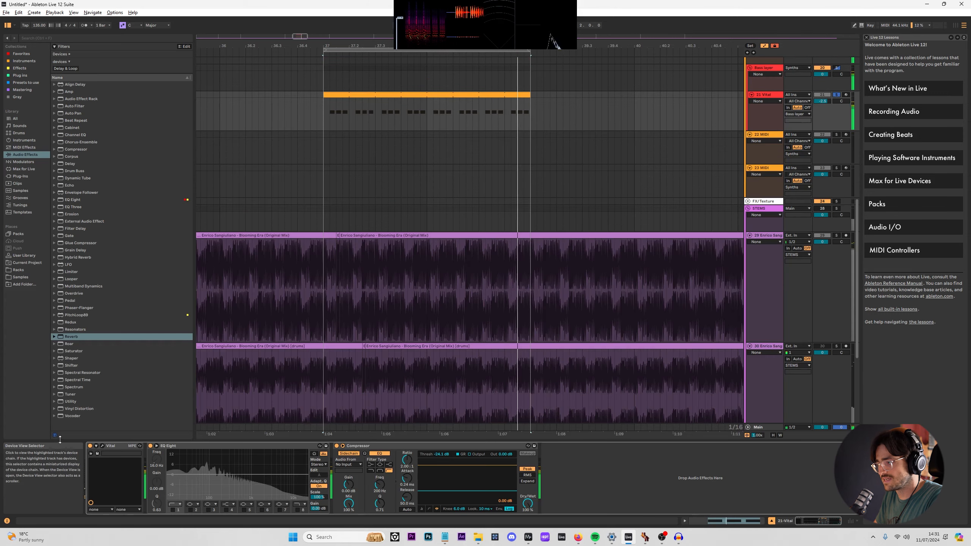
Inspect envelope 2 in the bass track's Vital synth and close the synth window.
{"action": "left_click", "coordinate": [102, 446]}
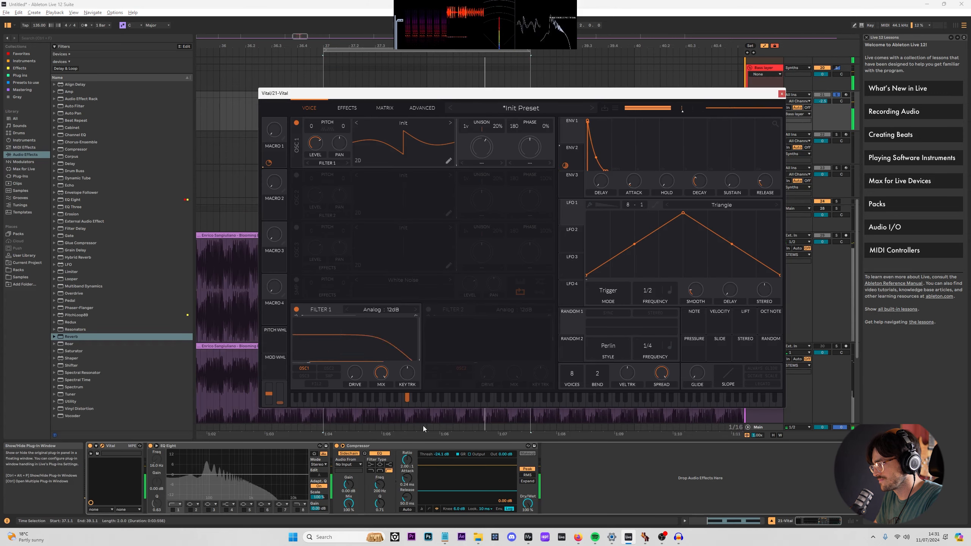
{"action": "left_click", "coordinate": [570, 150]}
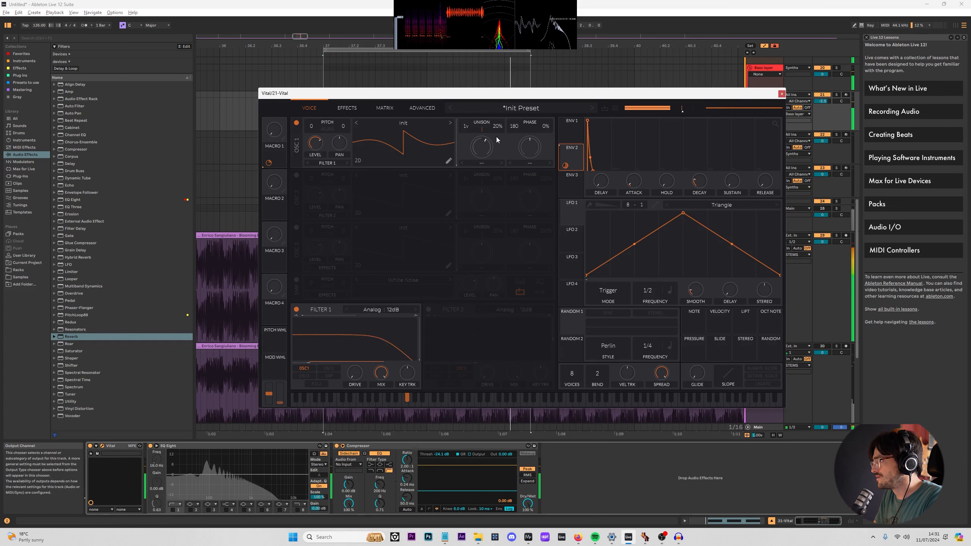
{"action": "left_click", "coordinate": [782, 93]}
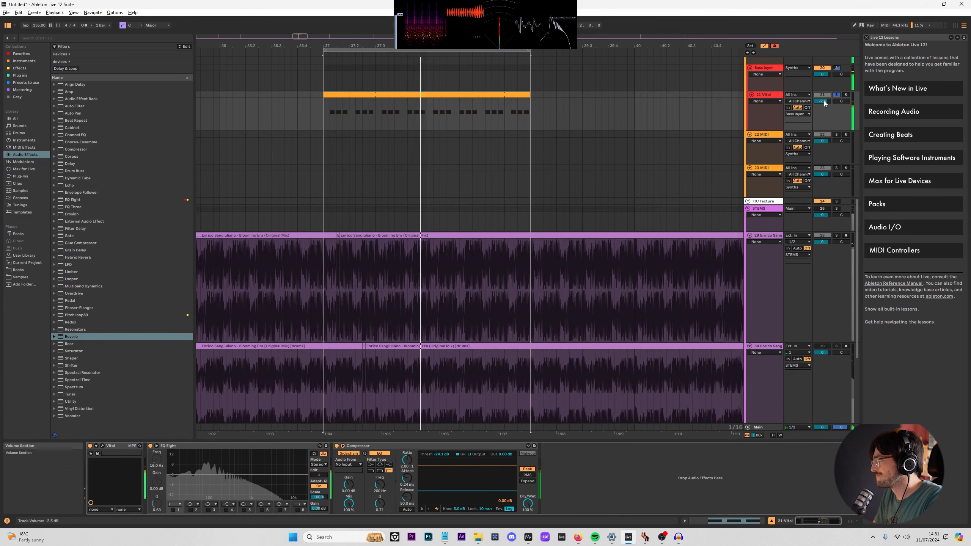
Insert an Amp between Vital and EQ Eight on the bass track, compare Rock with Blues, and keep Blues at 37% dry/wet.
{"action": "left_click", "coordinate": [37, 147]}
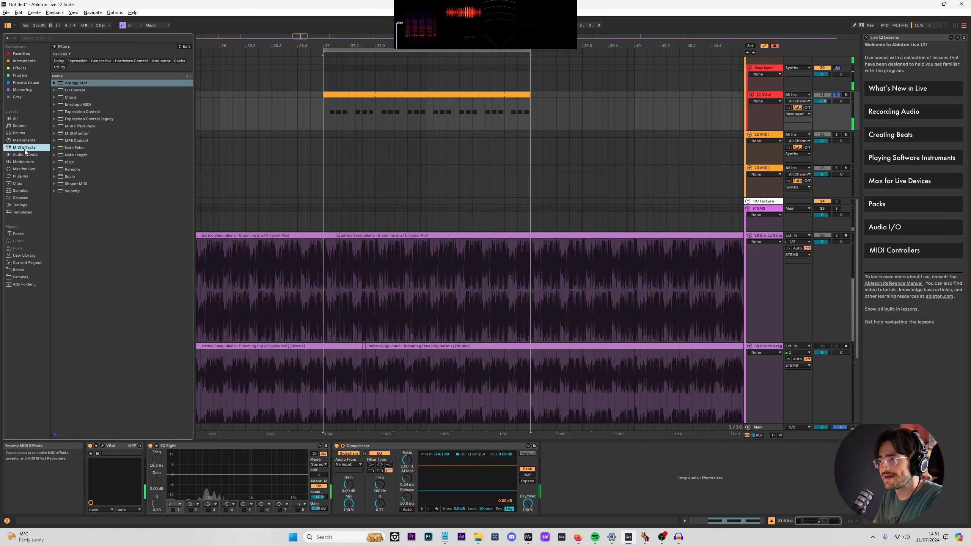
{"action": "left_click", "coordinate": [34, 155]}
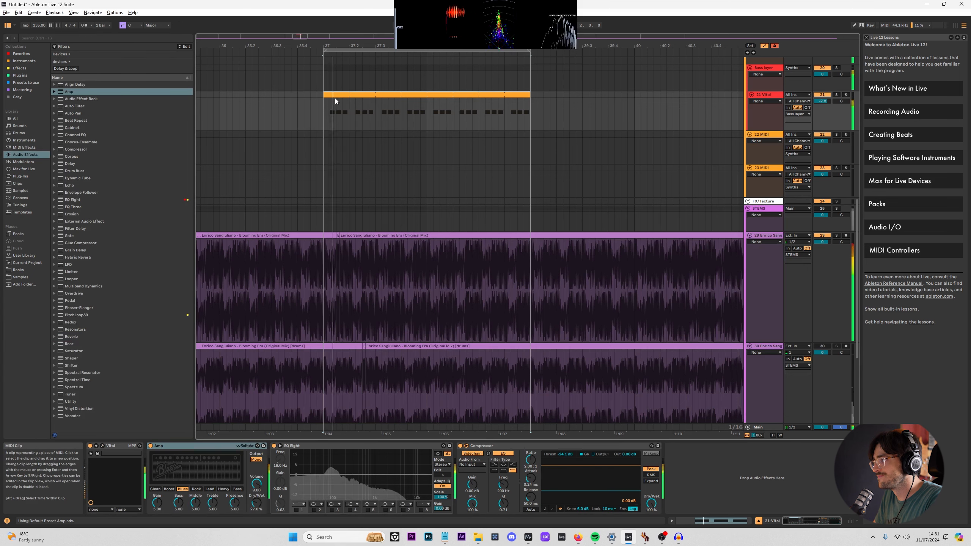
{"action": "left_click", "coordinate": [197, 489]}
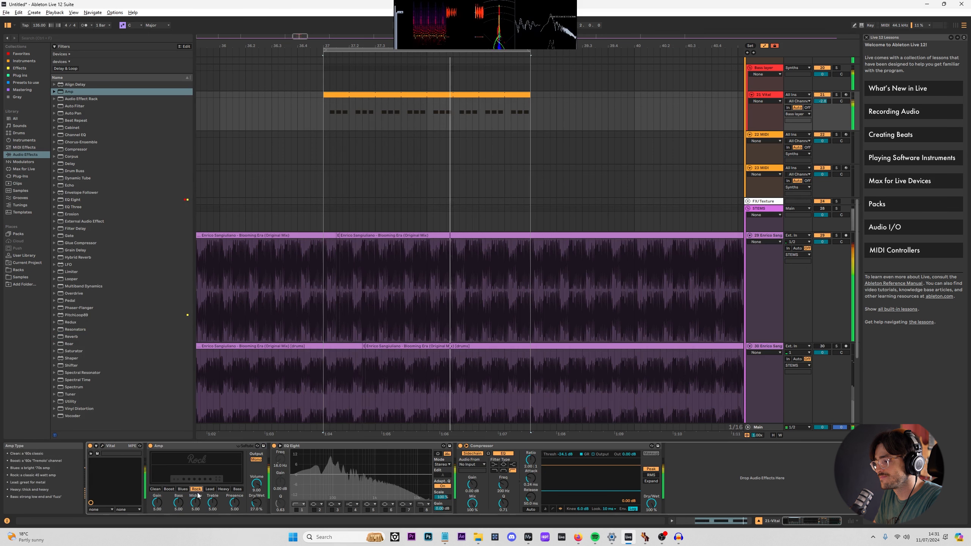
{"action": "left_click", "coordinate": [182, 489]}
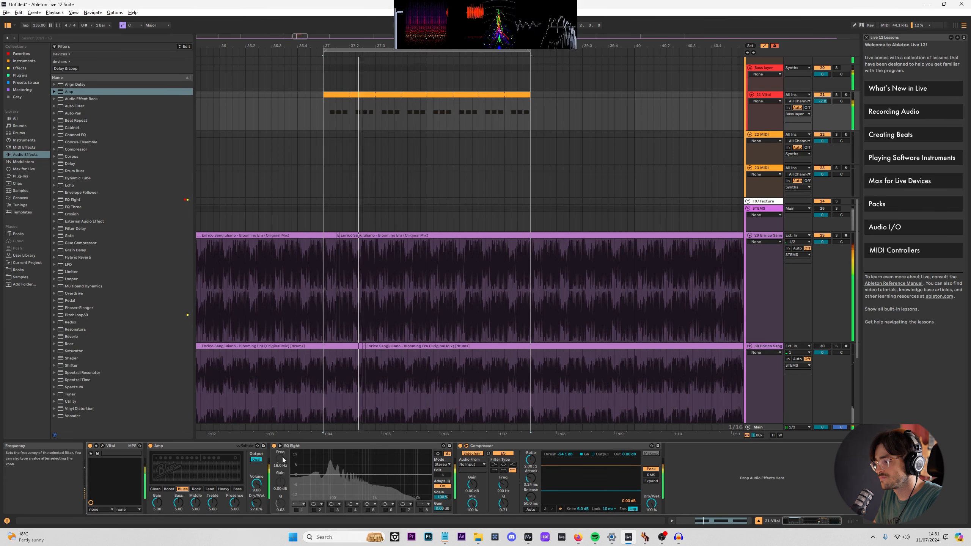
Try a steep low cut at and below about 100 Hz in the bass track's EQ Eight, and switch the band off.
{"action": "left_click", "coordinate": [297, 510]}
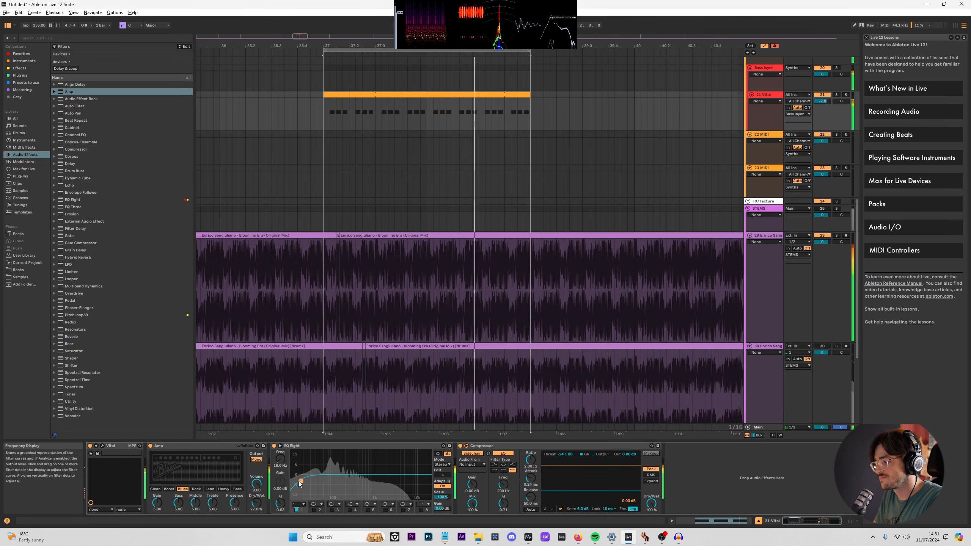
{"action": "left_click_drag", "start_coordinate": [333, 483], "coordinate": [333, 480]}
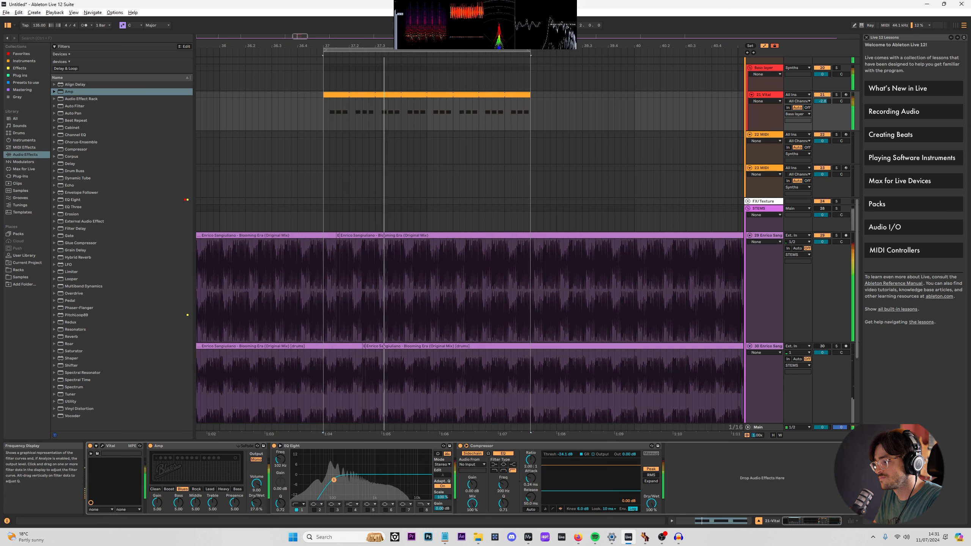
{"action": "left_click", "coordinate": [298, 504]}
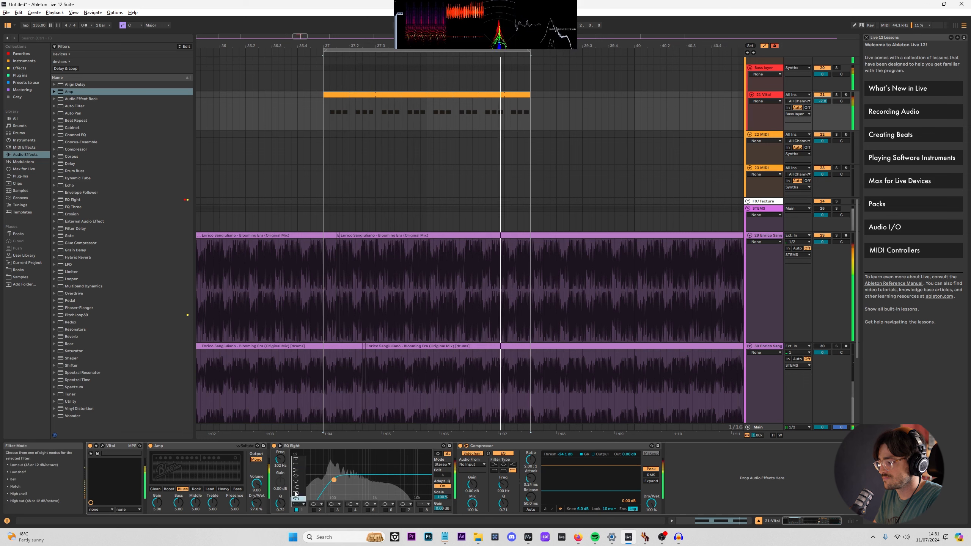
{"action": "left_click", "coordinate": [298, 462]}
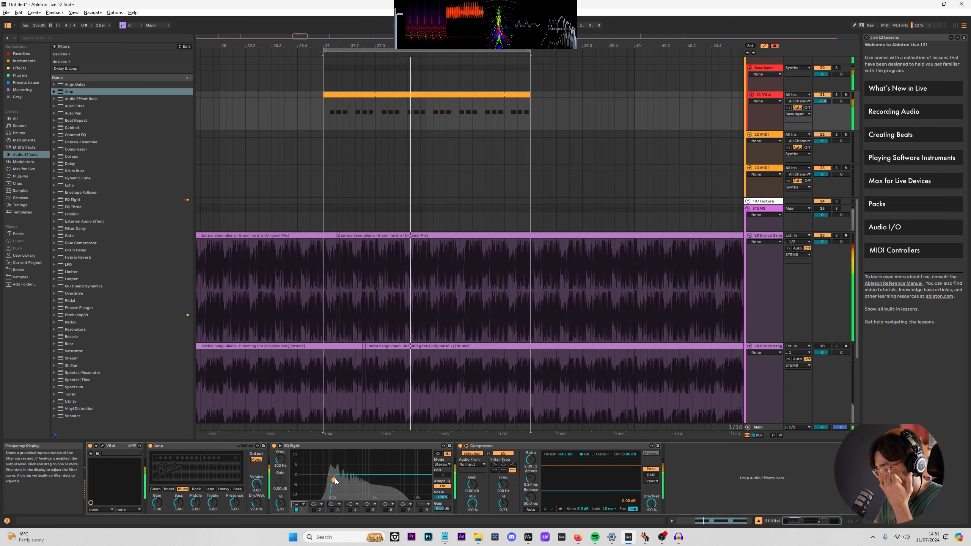
{"action": "left_click_drag", "start_coordinate": [335, 481], "coordinate": [323, 484]}
{"action": "left_click", "coordinate": [297, 510]}
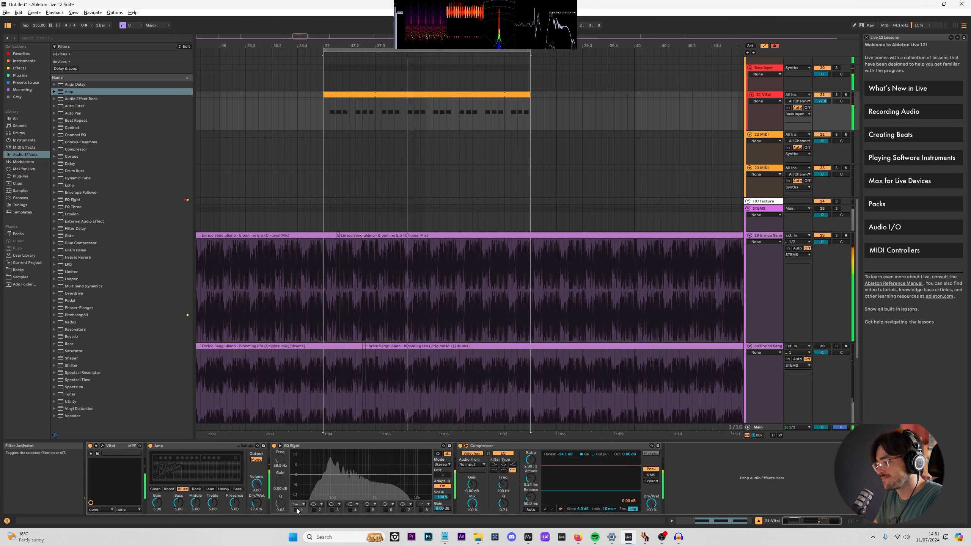
Lower the fundamental harmonic of oscillator 1's waveform in Vital's wavetable editor, compare the bass spectrum, and reopen the synth.
{"action": "left_click", "coordinate": [102, 447]}
{"action": "left_click", "coordinate": [462, 153]}
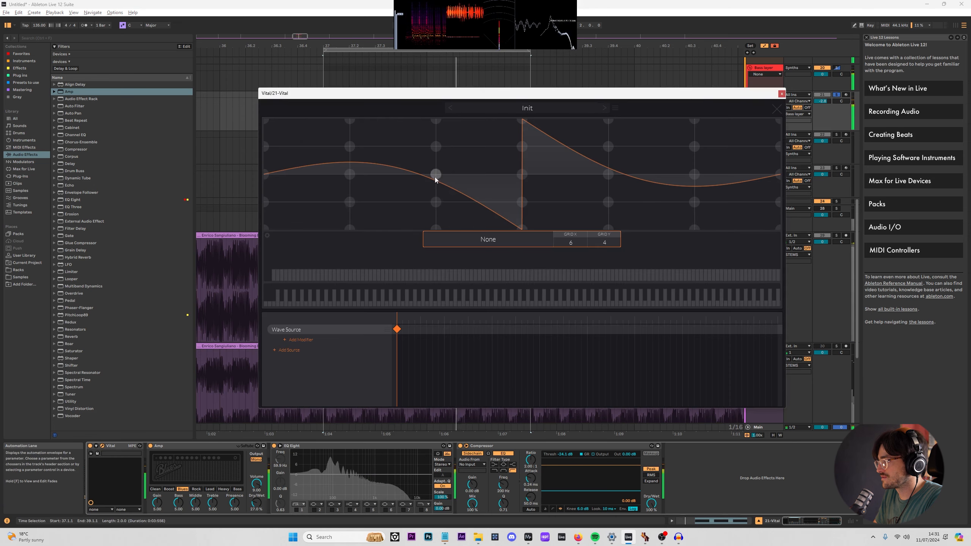
{"action": "left_click", "coordinate": [274, 276]}
{"action": "left_click_drag", "start_coordinate": [273, 276], "coordinate": [273, 285]}
{"action": "key", "text": "s"}
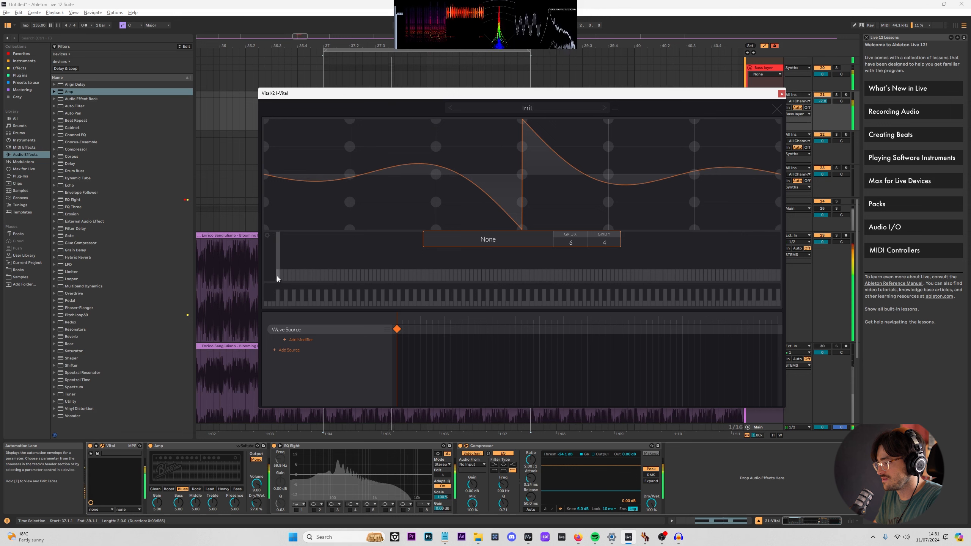
{"action": "left_click_drag", "start_coordinate": [275, 275], "coordinate": [276, 271]}
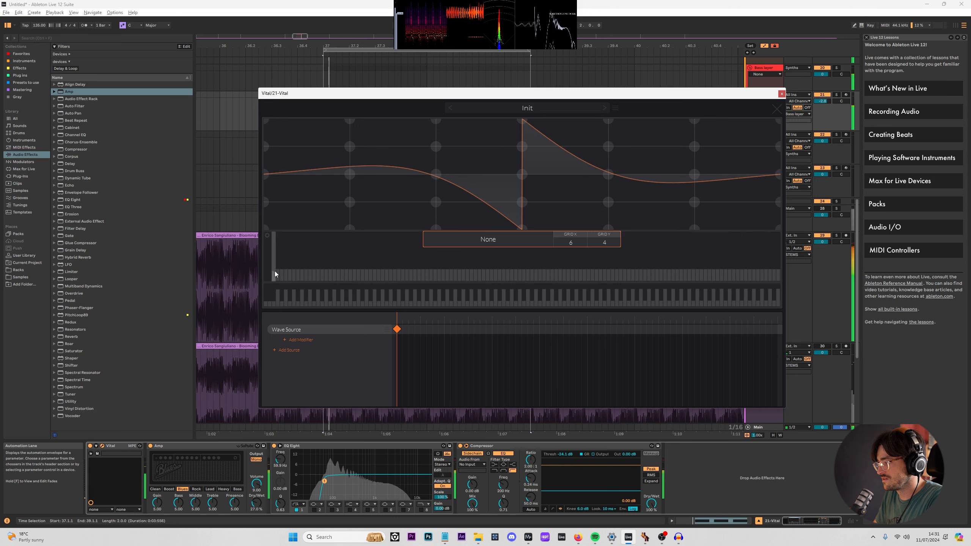
{"action": "left_click", "coordinate": [781, 94]}
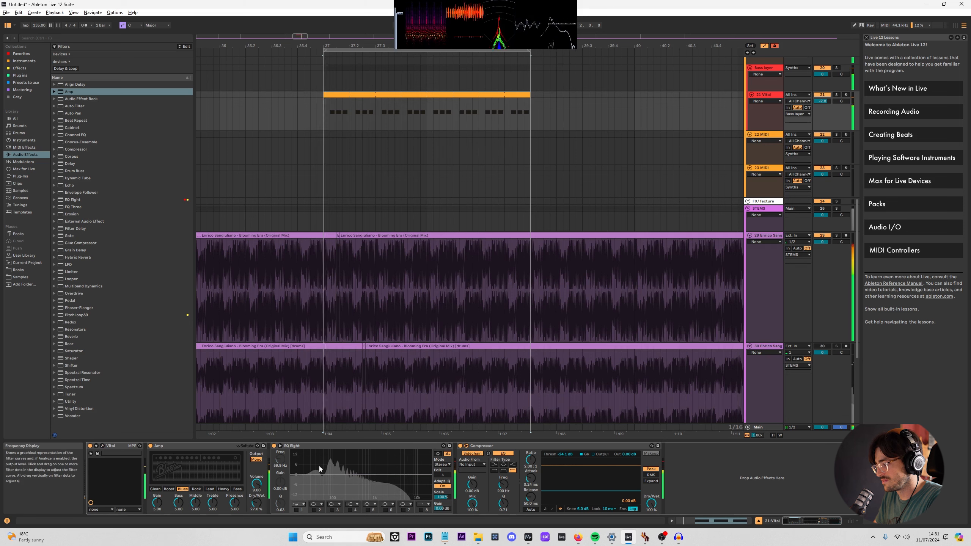
{"action": "left_click", "coordinate": [103, 445]}
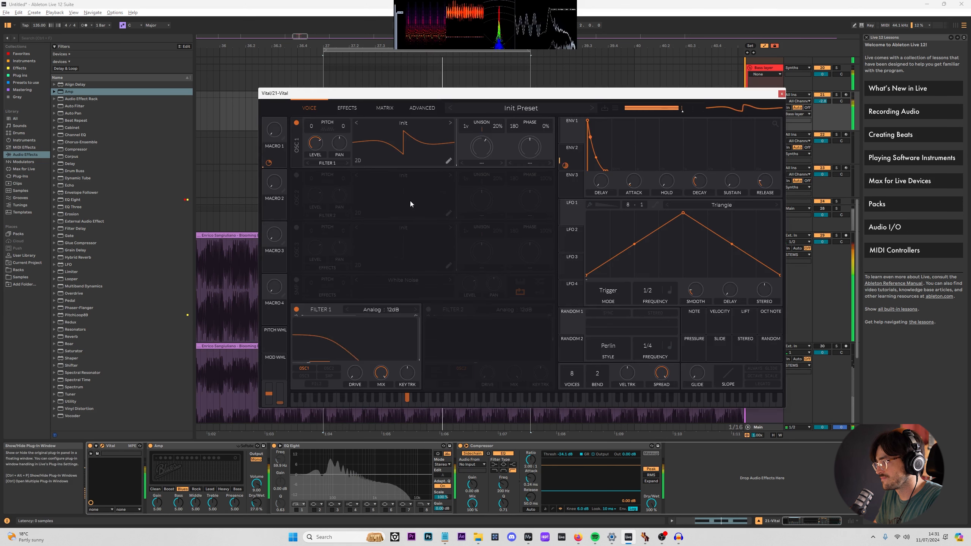
Lower and then slightly raise the fundamental harmonic of oscillator 1's waveform in the wavetable editor, and close the Vital synth.
{"action": "left_click", "coordinate": [449, 161]}
{"action": "left_click_drag", "start_coordinate": [274, 277], "coordinate": [274, 283]}
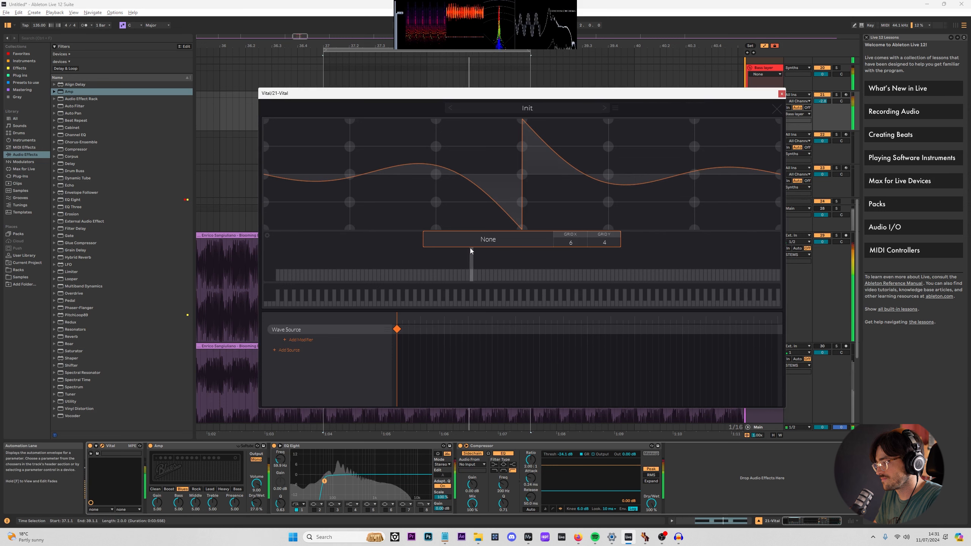
{"action": "left_click_drag", "start_coordinate": [274, 273], "coordinate": [274, 270]}
{"action": "left_click", "coordinate": [781, 94]}
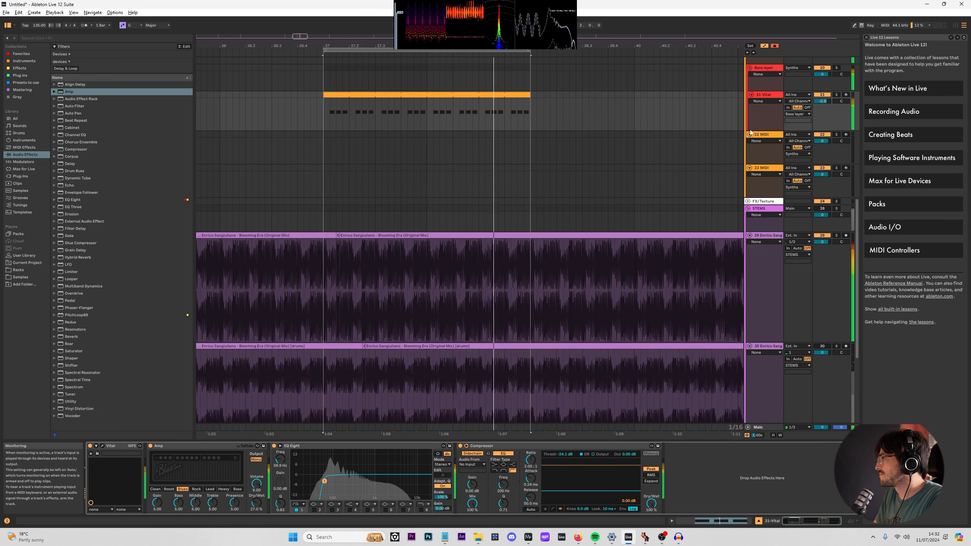
Solo the lower MIDI kick layer to hear it alone, then move the solo to the whole Kick group.
{"action": "scroll", "coordinate": [621, 194], "scroll_direction": "up", "scroll_amount": 10}
{"action": "left_click", "coordinate": [386, 177]}
{"action": "key", "text": "s"}
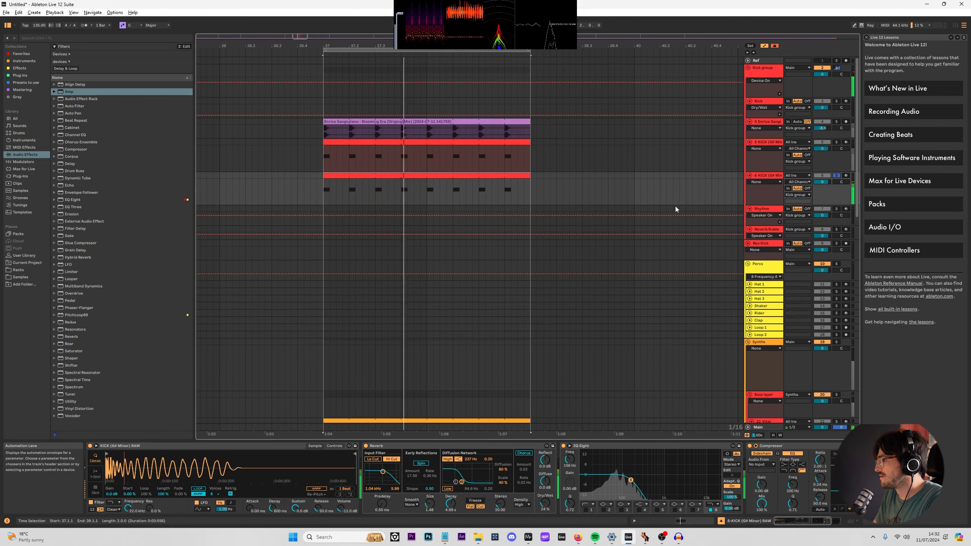
{"action": "left_click", "coordinate": [761, 73]}
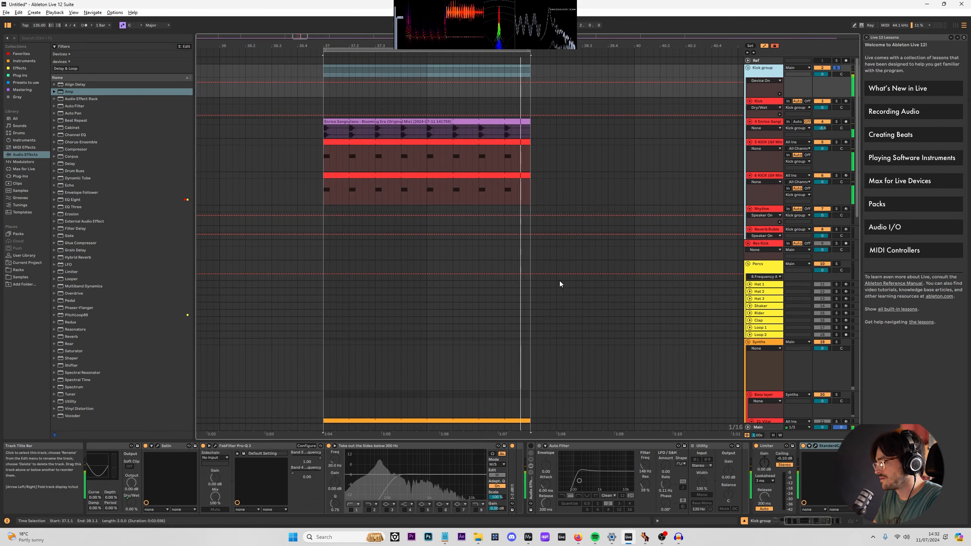
Open Satin on the Kick group, set its input gain to 5.90 dB, and toggle its Soft Clip option.
{"action": "left_click", "coordinate": [158, 446]}
{"action": "left_click_drag", "start_coordinate": [69, 122], "coordinate": [101, 117]}
{"action": "left_click", "coordinate": [311, 76]}
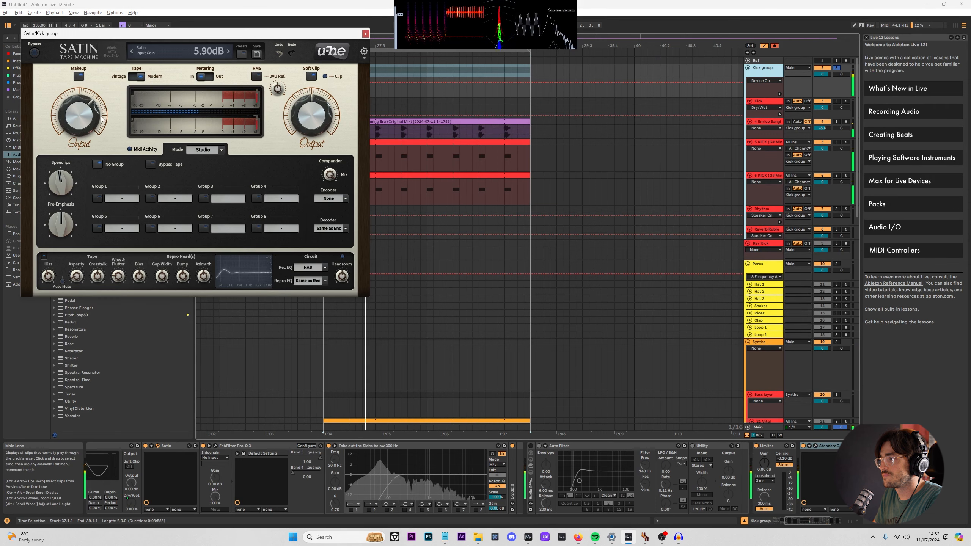
Try raising Satin's output gain to 3.15 dB and 7.35 dB, and reset it to 0.00 dB.
{"action": "scroll", "coordinate": [314, 112], "scroll_direction": "up", "scroll_amount": 9}
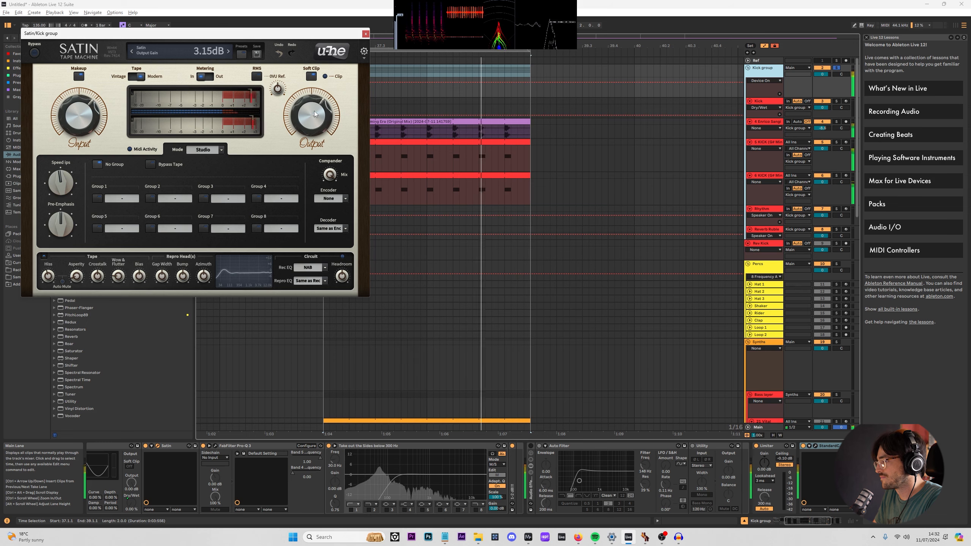
{"action": "scroll", "coordinate": [314, 114], "scroll_direction": "up", "scroll_amount": 12}
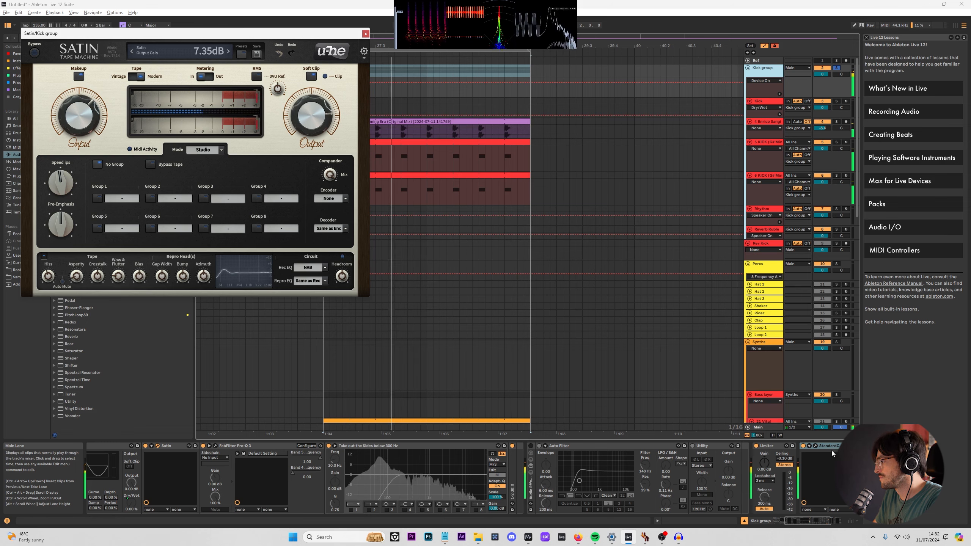
{"action": "double_click", "coordinate": [315, 112]}
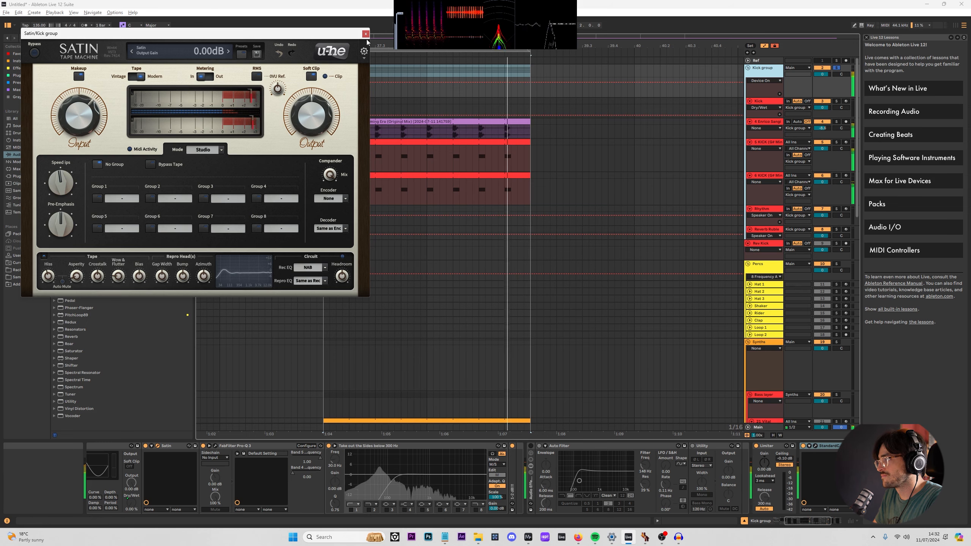
Close Satin and open the StandardCLIP plug-in on the Kick group.
{"action": "left_click", "coordinate": [366, 34]}
{"action": "left_click", "coordinate": [815, 446]}
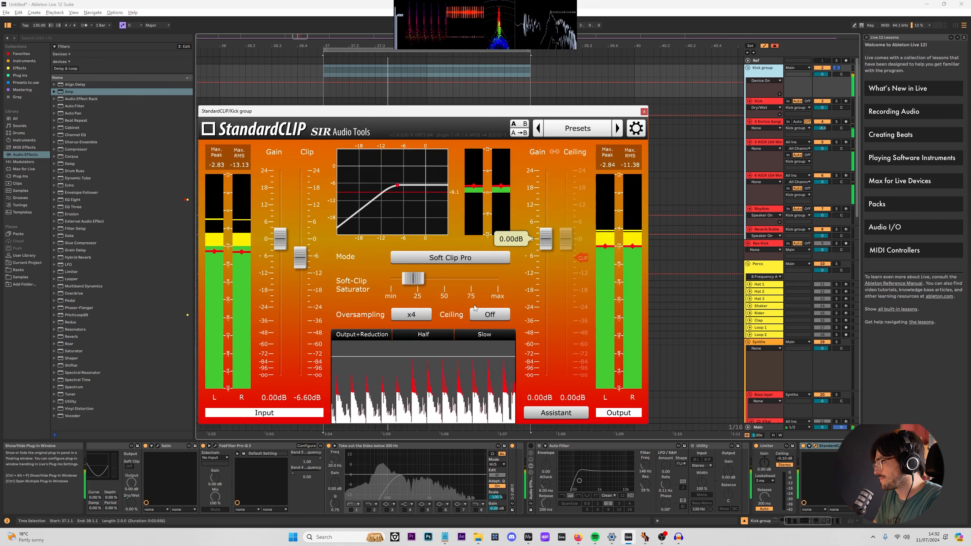
Reset StandardCLIP's input clip level on the Kick group to 0.00 dB and select the raw G# Minor kick track.
{"action": "double_click", "coordinate": [306, 262]}
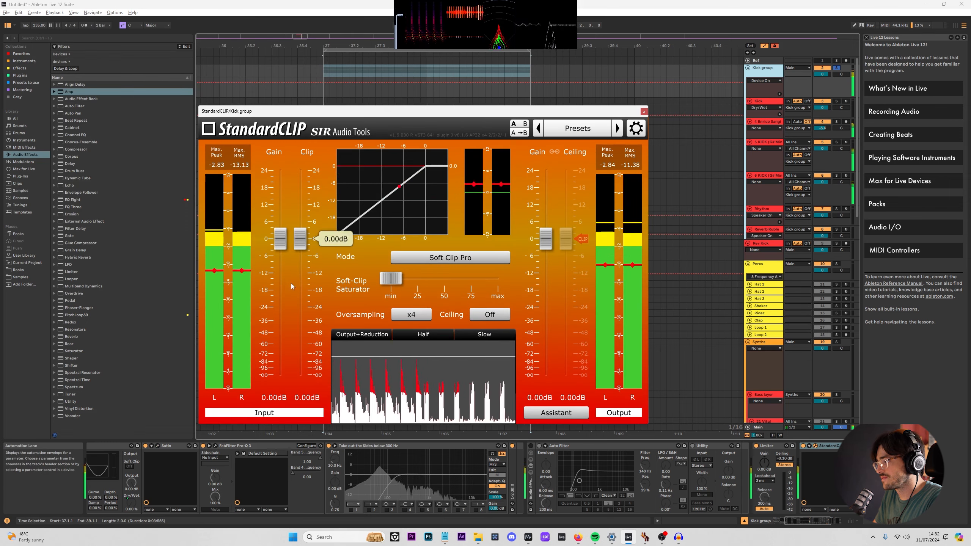
{"action": "left_click", "coordinate": [767, 141]}
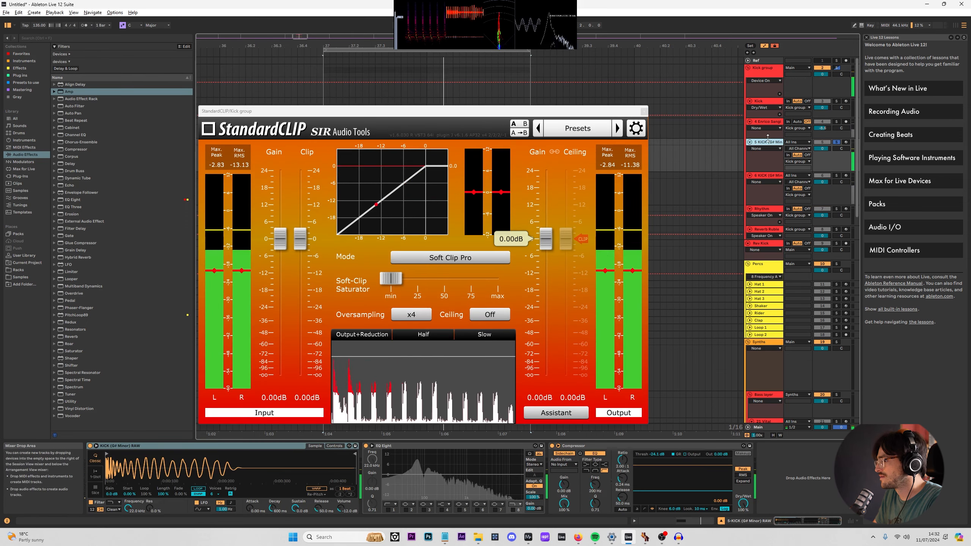
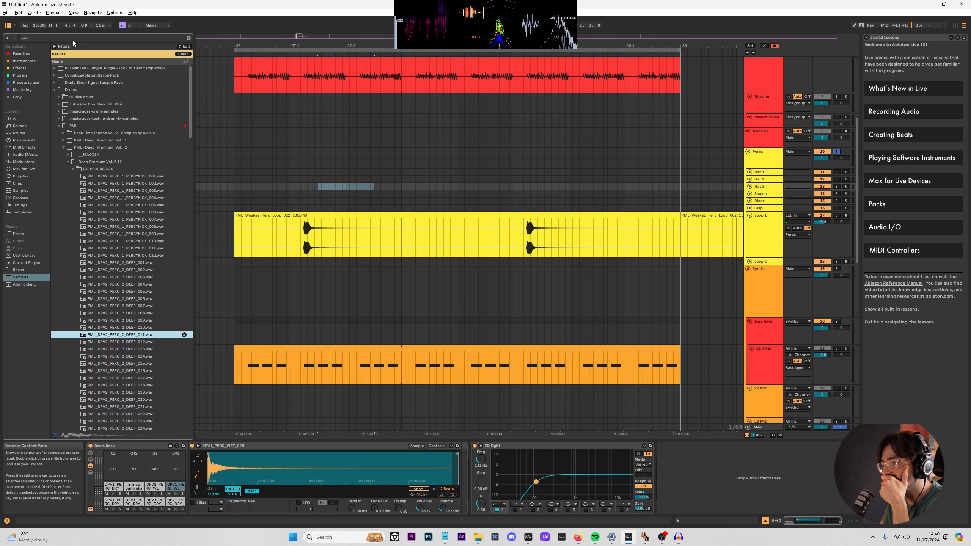
Audition the PML deep, FX and snap percussion samples in the browser and select PML_DPV2_PERC_4_SNAP_024.wav.
{"action": "key", "text": "Down"}
{"action": "key", "text": "Down"}
{"action": "key", "text": "Down"}
{"action": "key", "text": "Down"}
{"action": "key", "text": "Down"}
{"action": "key", "text": "Down"}
{"action": "key", "text": "Down"}
{"action": "key", "text": "Down"}
{"action": "key", "text": "Down"}
{"action": "key", "text": "Down"}
{"action": "key", "text": "Down"}
{"action": "key", "text": "Down"}
{"action": "key", "text": "Down"}
{"action": "key", "text": "Down"}
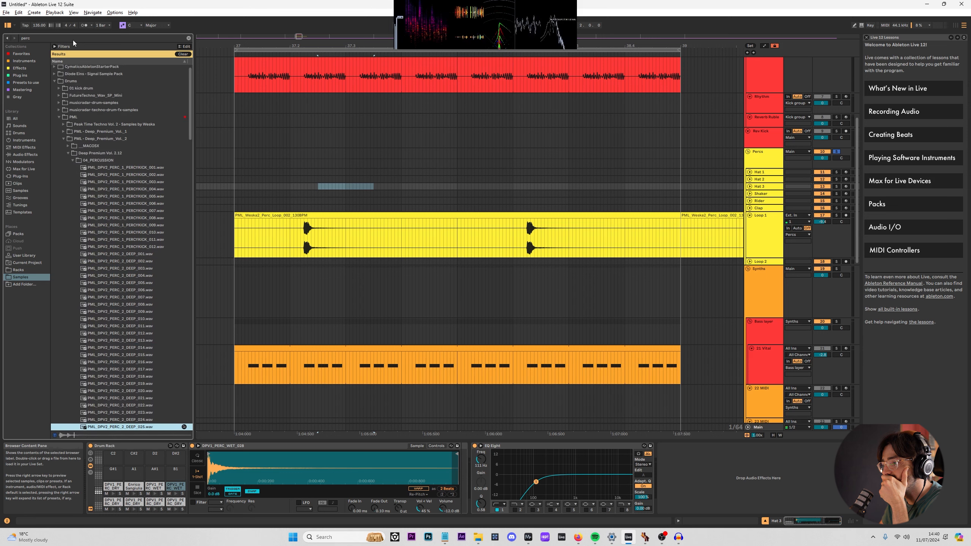
{"action": "key", "text": "Down"}
{"action": "key", "text": "Down"}
{"action": "key", "text": "Down"}
{"action": "key", "text": "Down"}
{"action": "key", "text": "Down"}
{"action": "key", "text": "Down"}
{"action": "key", "text": "Down"}
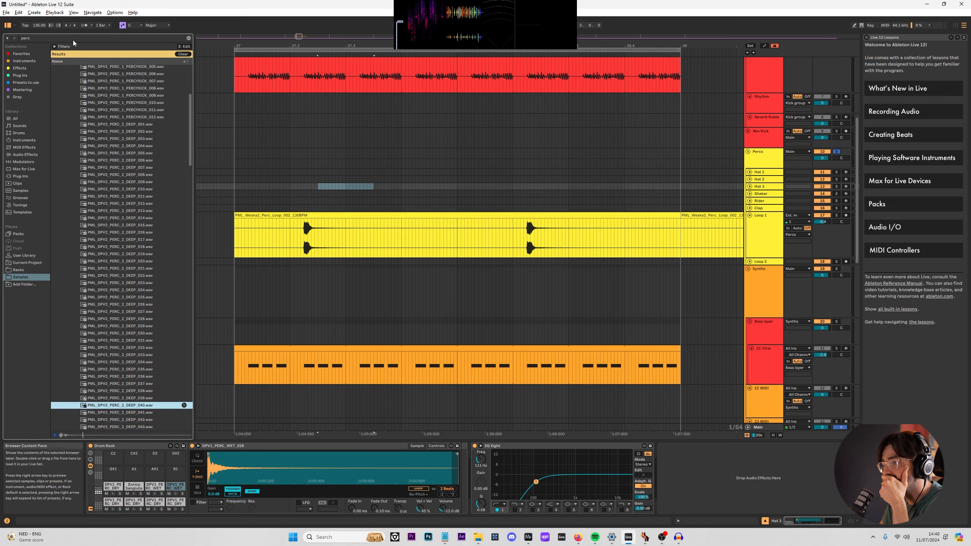
{"action": "key", "text": "Down"}
{"action": "key", "text": "Down"}
{"action": "key", "text": "Down"}
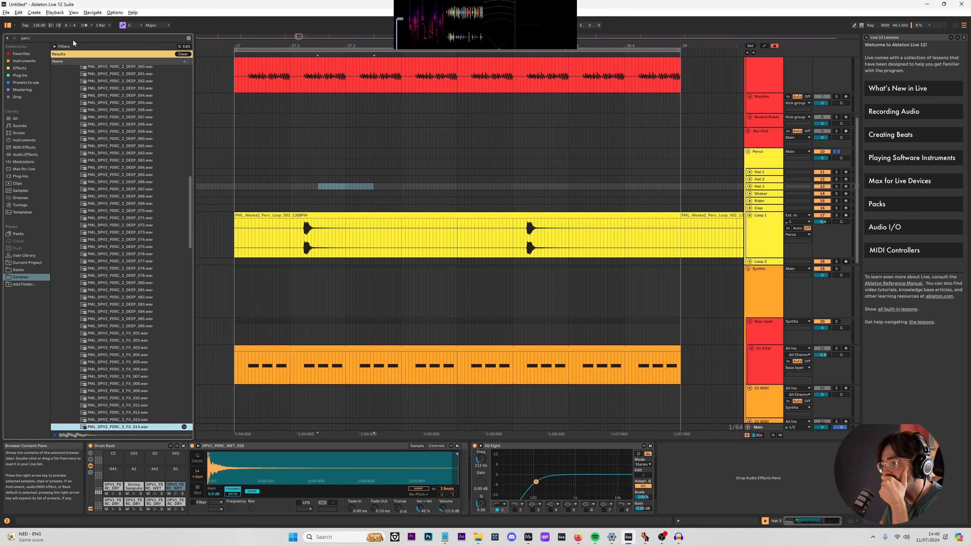
{"action": "key", "text": "Down"}
{"action": "key", "text": "Down"}
{"action": "key", "text": "Down"}
{"action": "key", "text": "Down"}
{"action": "key", "text": "Down"}
{"action": "key", "text": "Down"}
{"action": "key", "text": "Down"}
{"action": "key", "text": "Down"}
{"action": "key", "text": "Down"}
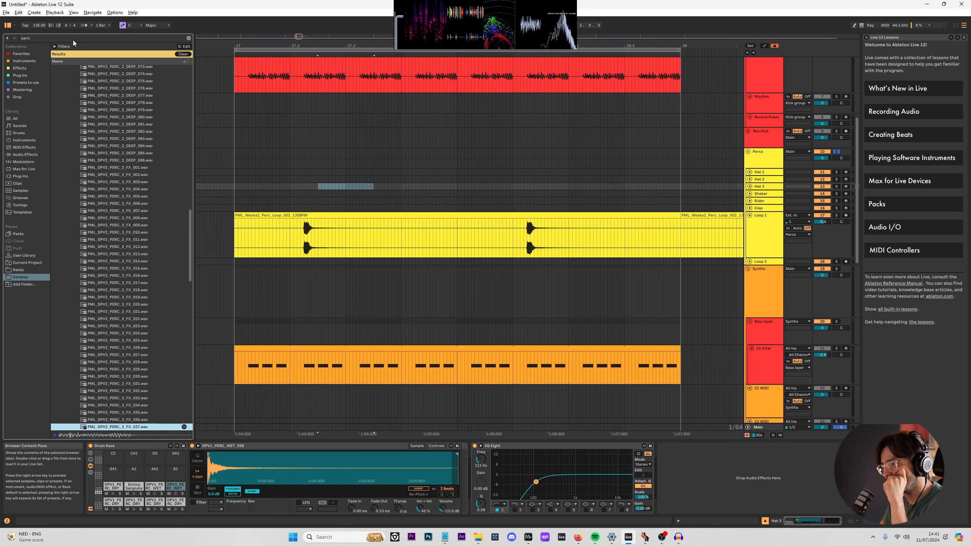
{"action": "key", "text": "Down"}
{"action": "key", "text": "Down"}
{"action": "key", "text": "Down"}
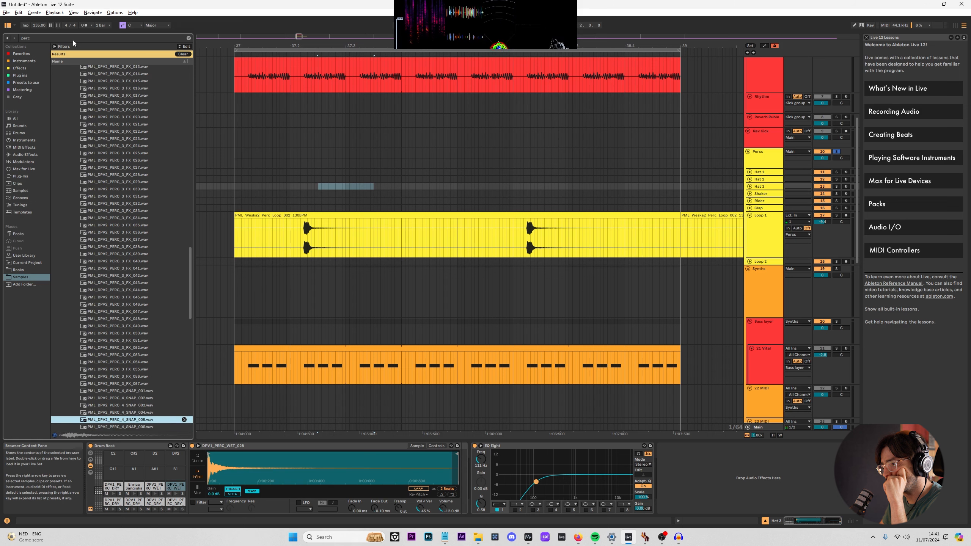
{"action": "key", "text": "Down"}
{"action": "key", "text": "Down"}
{"action": "key", "text": "Down"}
{"action": "key", "text": "Down"}
{"action": "key", "text": "Down"}
{"action": "key", "text": "Down"}
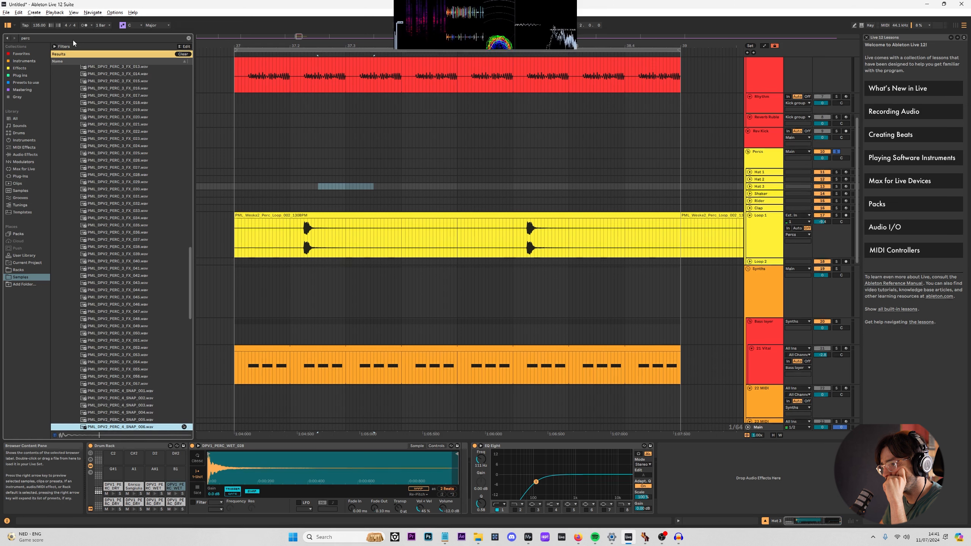
{"action": "key", "text": "Down"}
{"action": "key", "text": "Down"}
{"action": "key", "text": "Down"}
{"action": "key", "text": "Down"}
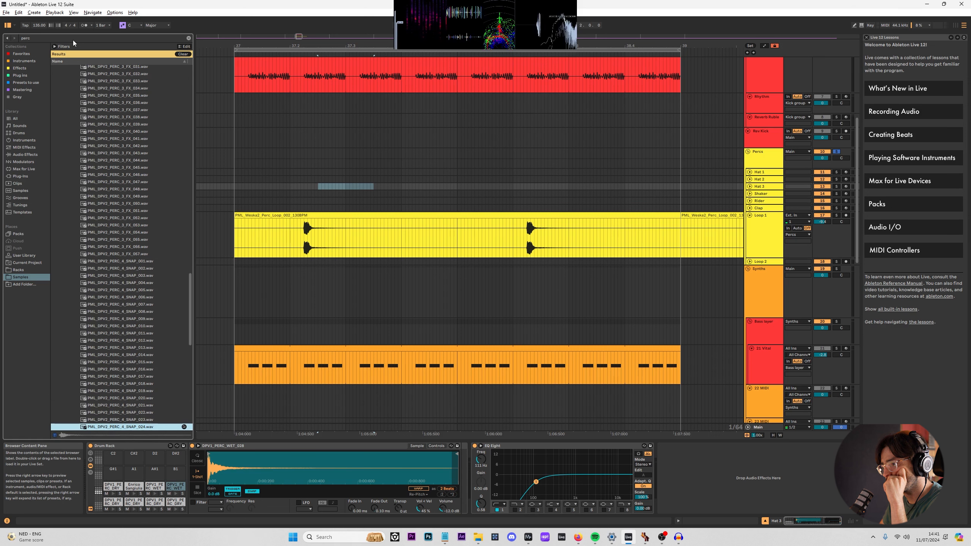
{"action": "key", "text": "Up"}
{"action": "key", "text": "Up"}
{"action": "key", "text": "Up"}
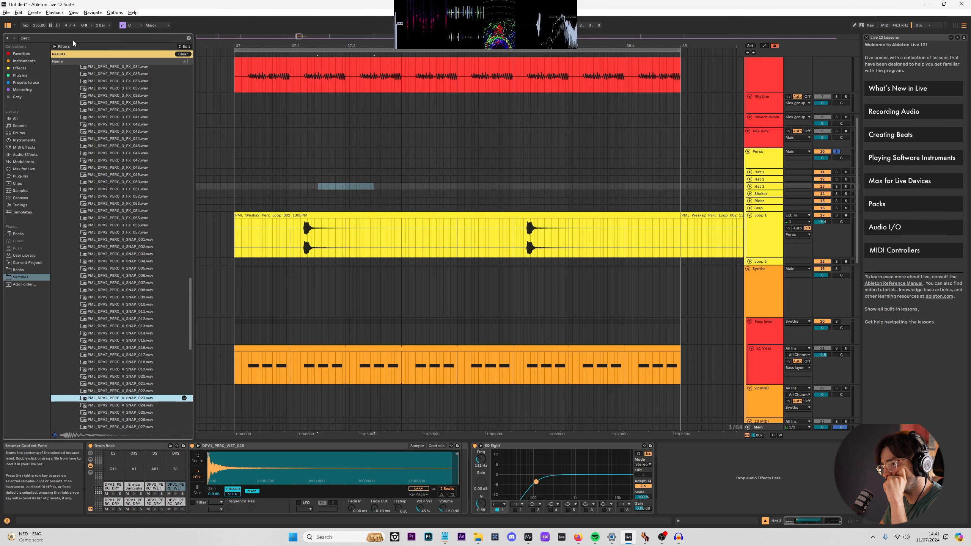
{"action": "key", "text": "Down"}
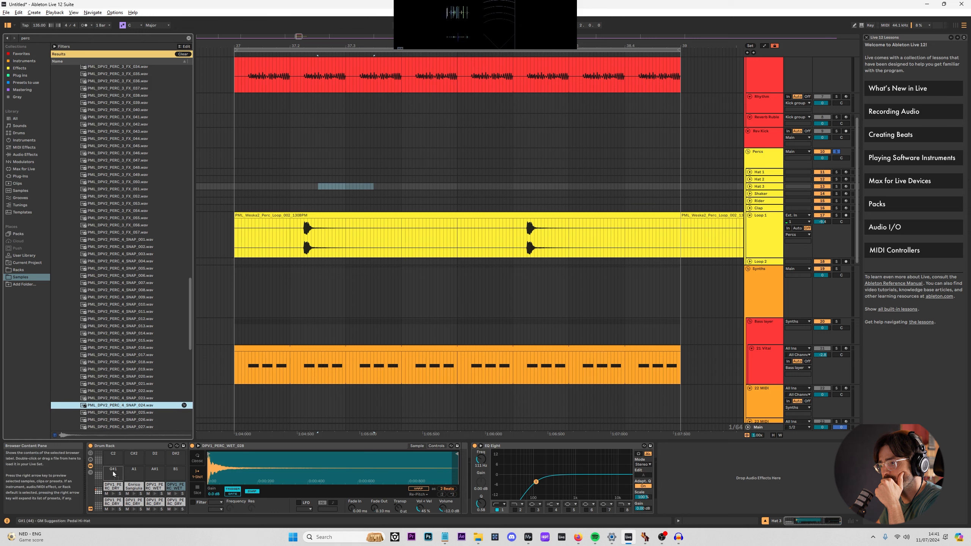
Switch to the vocal remover page, mute the vocal part, and listen to the drums of Blooming Era from about 02:26 into the breakdown.
{"action": "left_click", "coordinate": [340, 321]}
{"action": "key", "text": "alt+Tab"}
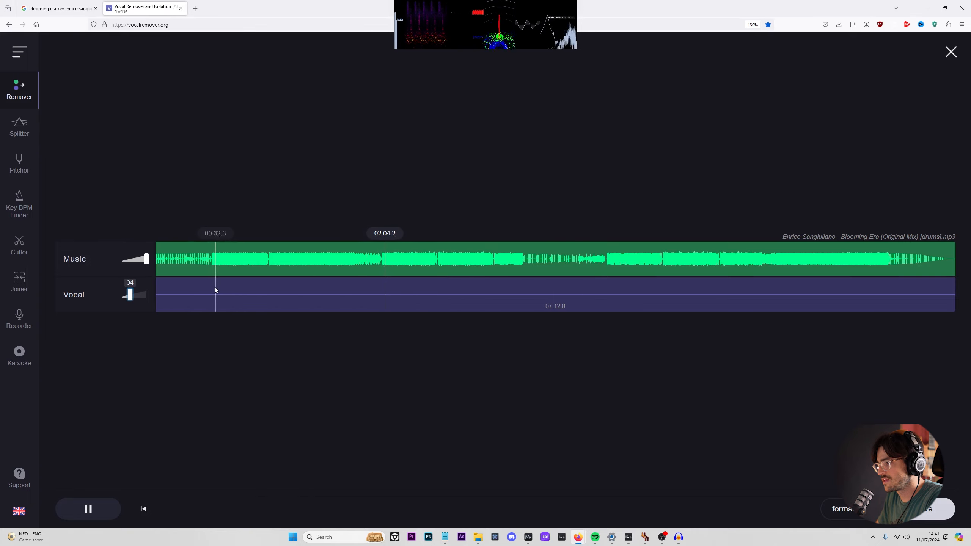
{"action": "left_click_drag", "start_coordinate": [131, 297], "coordinate": [121, 297]}
{"action": "left_click", "coordinate": [426, 263]}
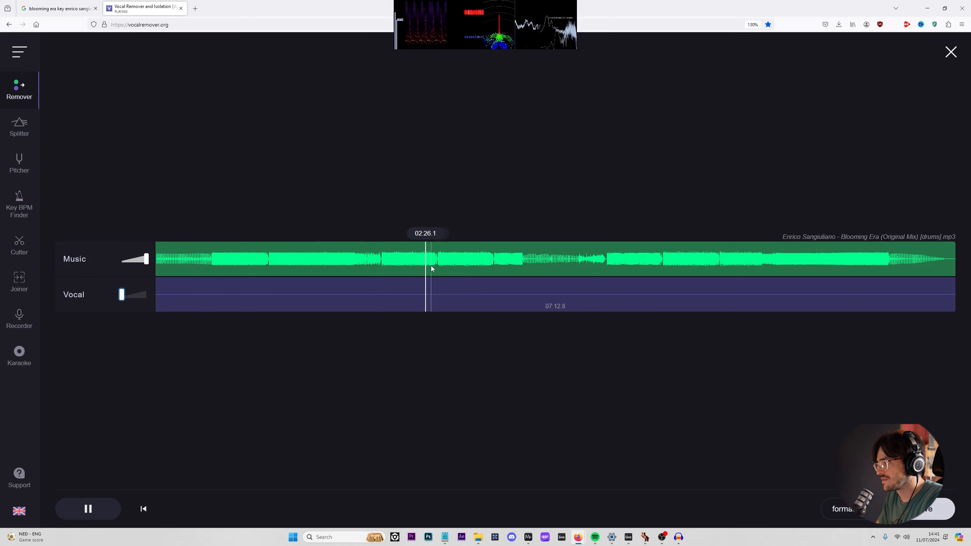
{"action": "left_click", "coordinate": [435, 264]}
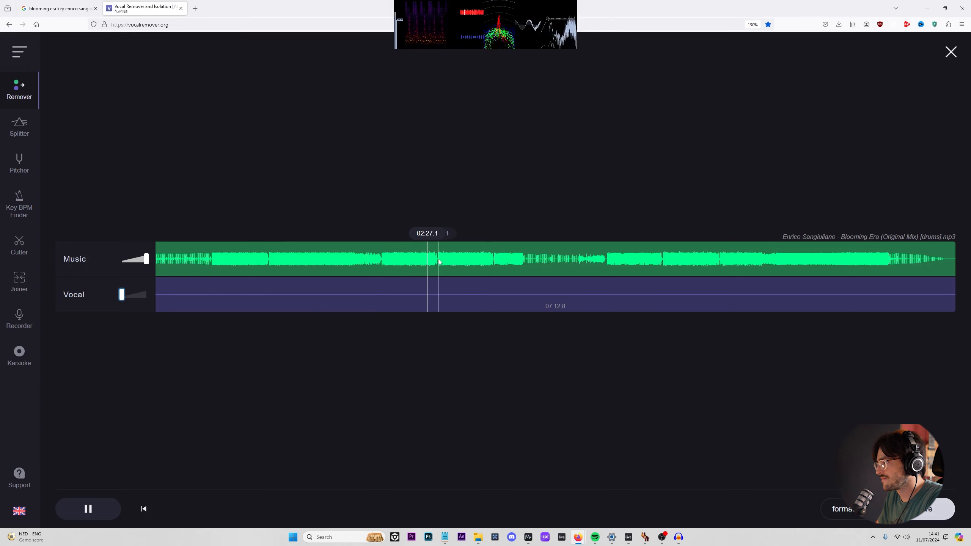
{"action": "left_click", "coordinate": [592, 262]}
{"action": "left_click", "coordinate": [577, 260]}
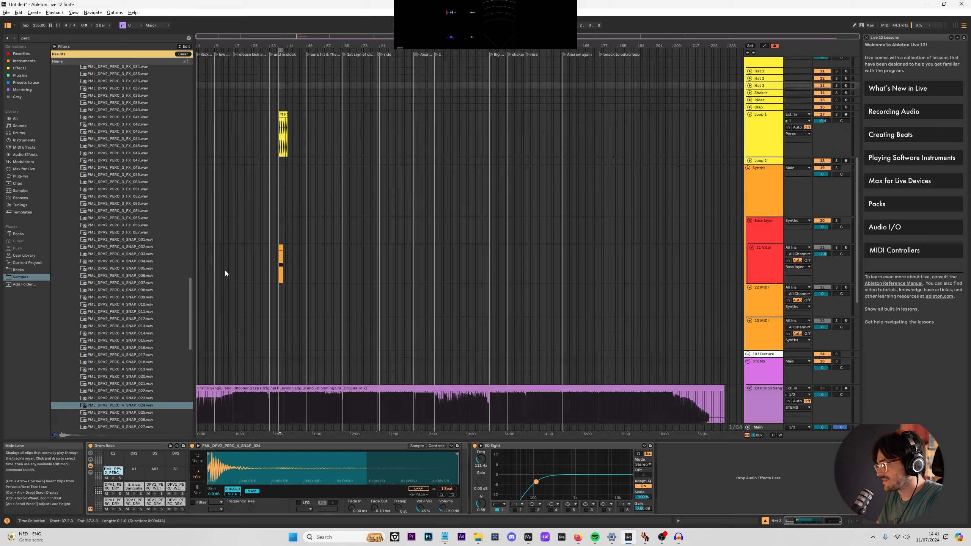
Solo the drums stem of Blooming Era in the STEMS group and play it from the vocal marker around bar 96.
{"action": "scroll", "coordinate": [350, 302], "scroll_direction": "down", "scroll_amount": 10}
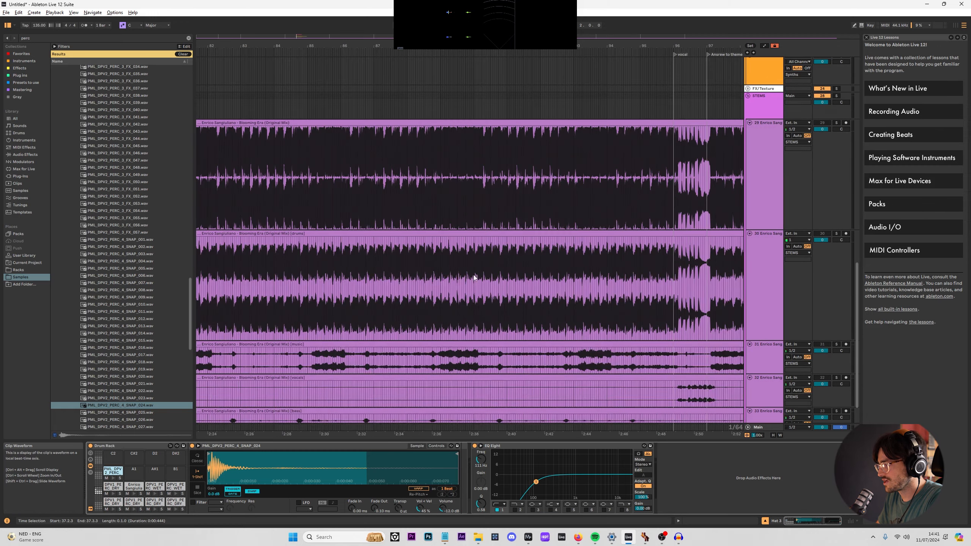
{"action": "left_click", "coordinate": [677, 245]}
{"action": "key", "text": "s"}
{"action": "key", "text": "space"}
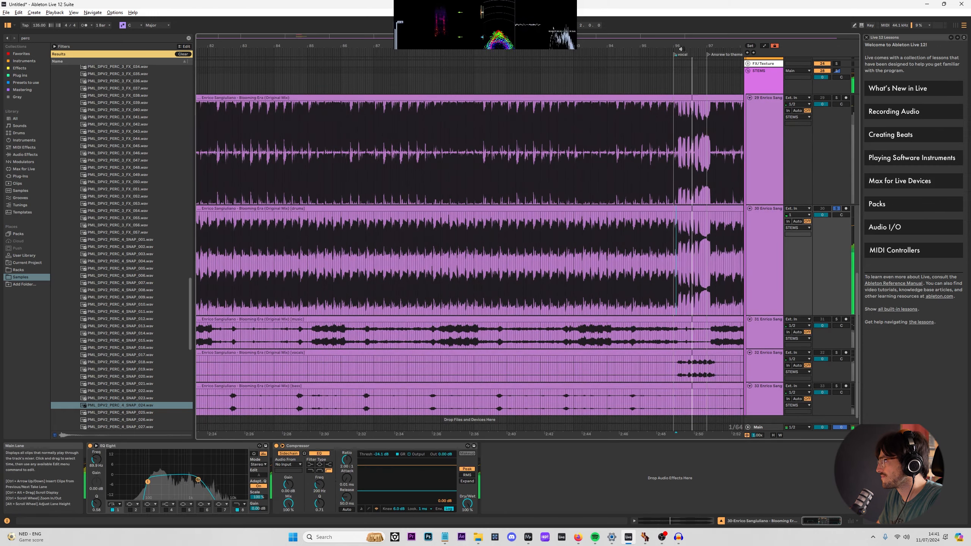
{"action": "mouse_move", "coordinate": [680, 47]}
{"action": "left_mouse_down"}
{"action": "mouse_move", "coordinate": [596, 127]}
{"action": "mouse_move", "coordinate": [595, 256]}
{"action": "left_mouse_up"}
{"action": "left_click", "coordinate": [683, 243]}
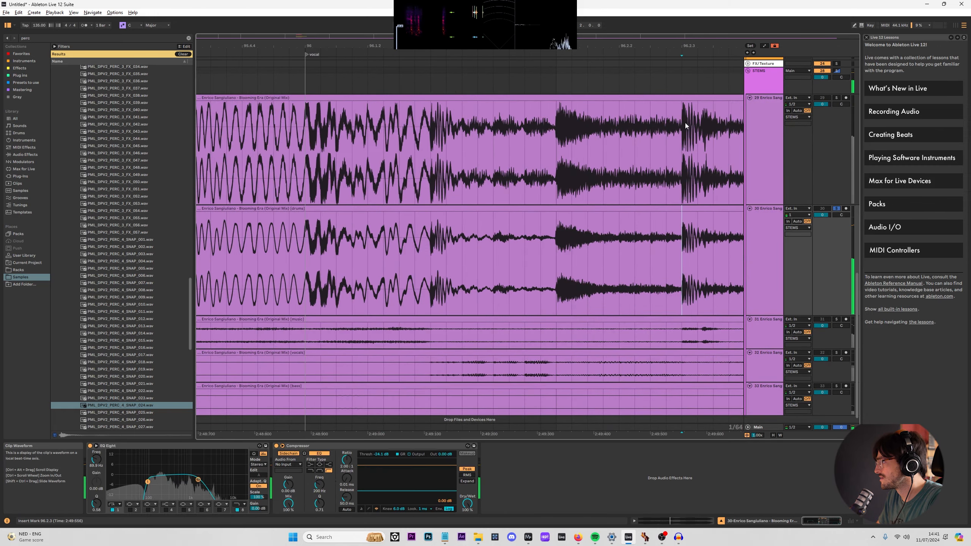
Play the drums stem through the breakdown from about bar 106 and bypass its EQ Eight.
{"action": "mouse_move", "coordinate": [675, 46]}
{"action": "left_mouse_down"}
{"action": "mouse_move", "coordinate": [426, 23]}
{"action": "mouse_move", "coordinate": [382, 4]}
{"action": "left_mouse_up"}
{"action": "left_click", "coordinate": [466, 269]}
{"action": "key", "text": "space"}
{"action": "scroll", "coordinate": [465, 267], "scroll_direction": "up", "scroll_amount": 4}
{"action": "scroll", "coordinate": [469, 265], "scroll_direction": "up", "scroll_amount": 5}
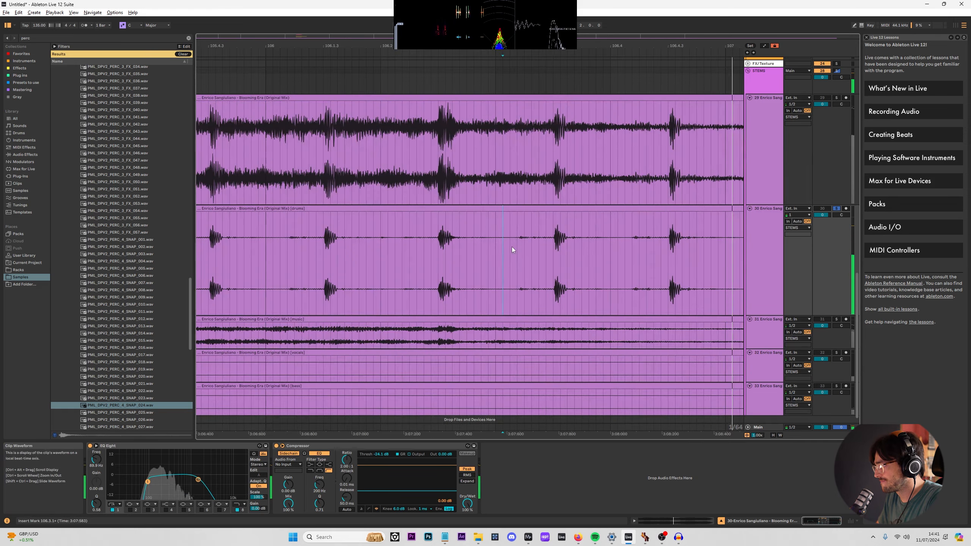
{"action": "scroll", "coordinate": [579, 242], "scroll_direction": "down", "scroll_amount": 5}
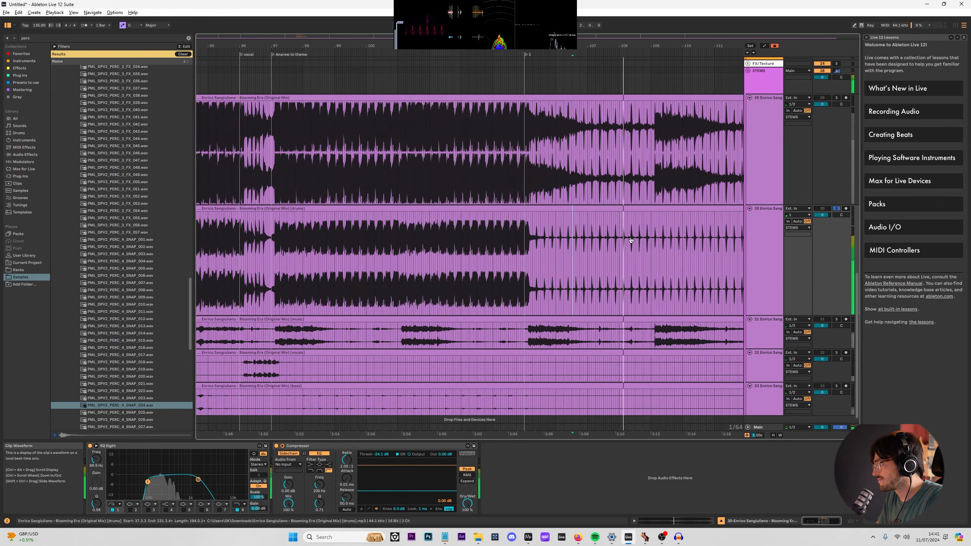
{"action": "left_click", "coordinate": [90, 446]}
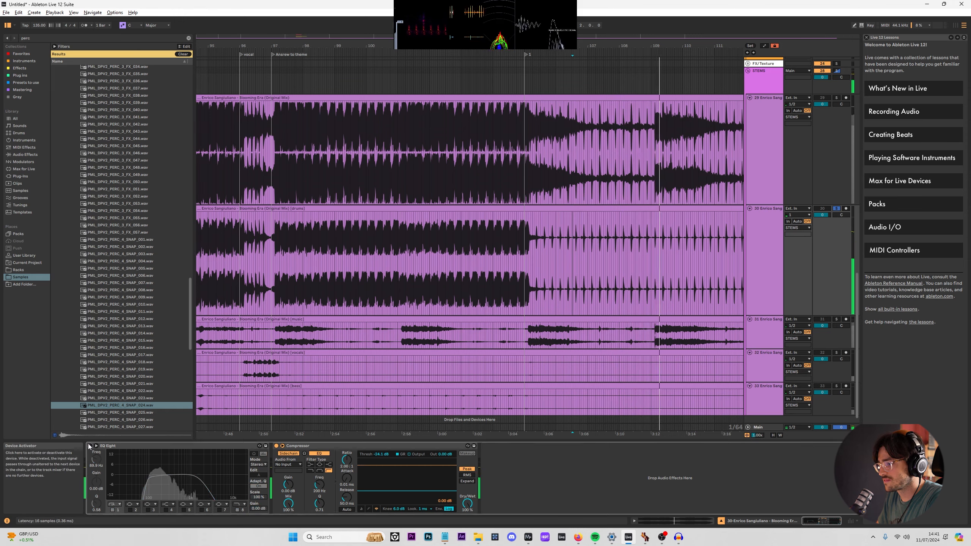
Solo the Original Mix track in place of the drums stem and play it from the breakdown hit around bar 108.
{"action": "mouse_move", "coordinate": [628, 46]}
{"action": "left_mouse_down"}
{"action": "mouse_move", "coordinate": [537, 92]}
{"action": "mouse_move", "coordinate": [431, 76]}
{"action": "left_mouse_up"}
{"action": "left_click", "coordinate": [421, 144]}
{"action": "key", "text": "s"}
{"action": "key", "text": "space"}
{"action": "key", "text": "space"}
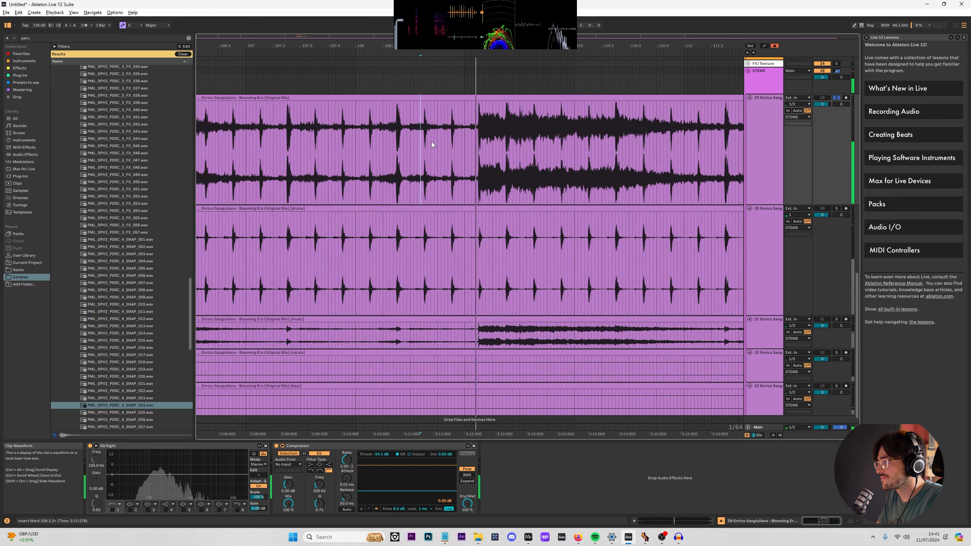
Listen to the Original Mix farther into the breakdown, starting from the percussion hit around bar 111.
{"action": "left_click", "coordinate": [424, 52]}
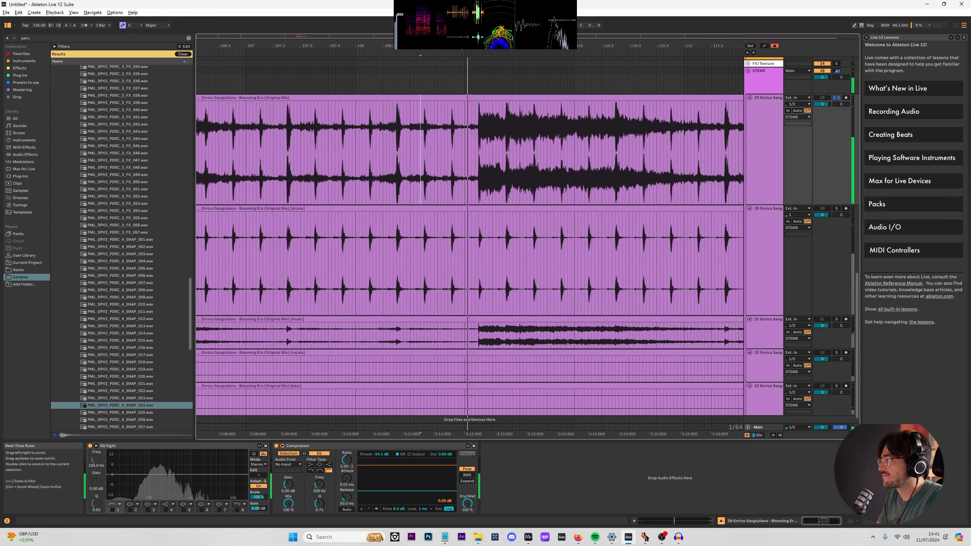
{"action": "left_click_drag", "start_coordinate": [426, 46], "coordinate": [298, 20]}
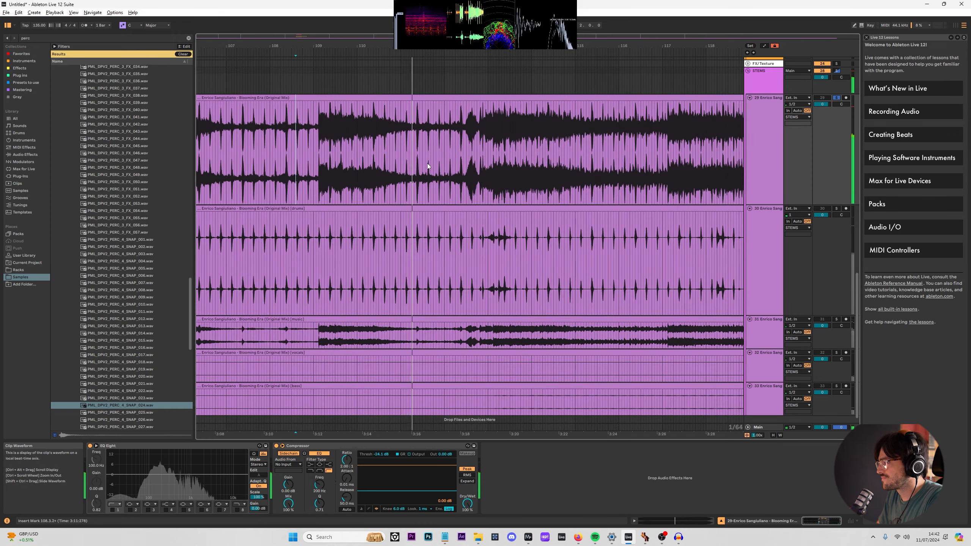
{"action": "scroll", "coordinate": [422, 159], "scroll_direction": "up", "scroll_amount": 4}
{"action": "left_click", "coordinate": [405, 152]}
{"action": "key", "text": "space"}
{"action": "key", "text": "space"}
{"action": "key", "text": "space"}
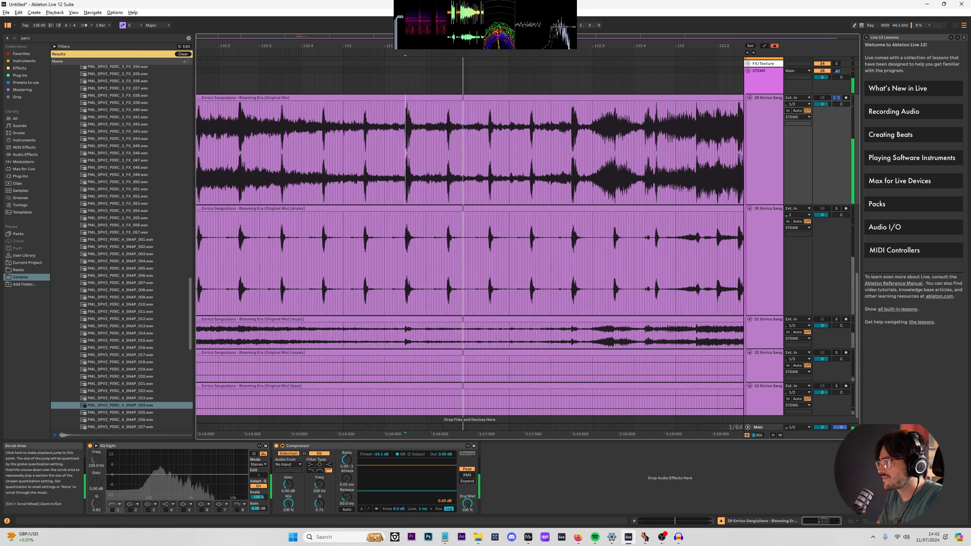
Play the Original Mix from the breakdown marker at bar 105 and split its clip at the percussion hit at 107.2.3.
{"action": "left_click_drag", "start_coordinate": [413, 46], "coordinate": [834, 19]}
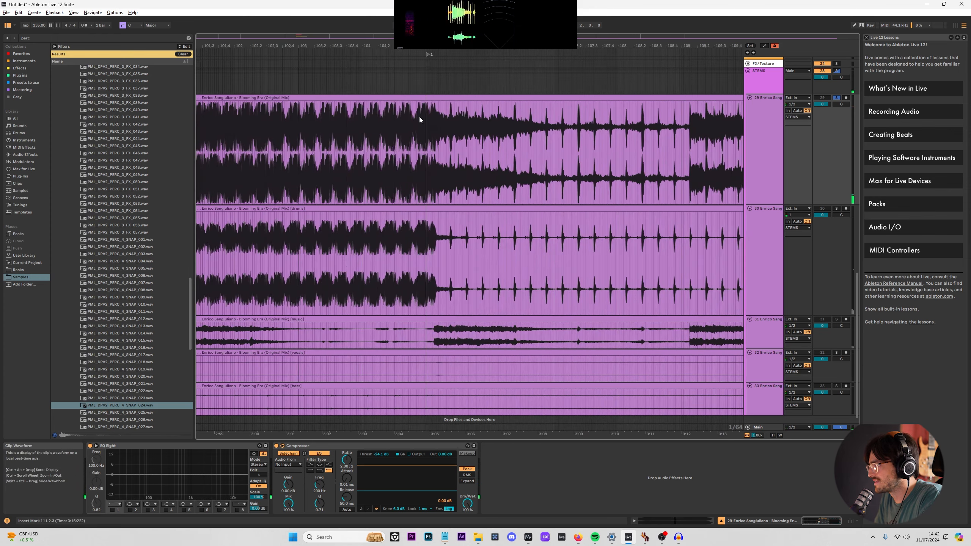
{"action": "key", "text": "space"}
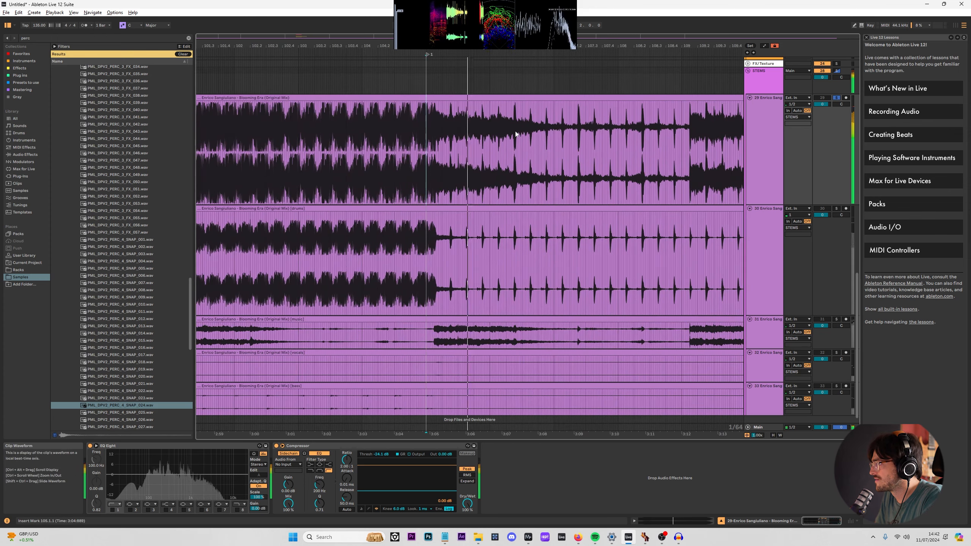
{"action": "scroll", "coordinate": [566, 122], "scroll_direction": "up", "scroll_amount": 4}
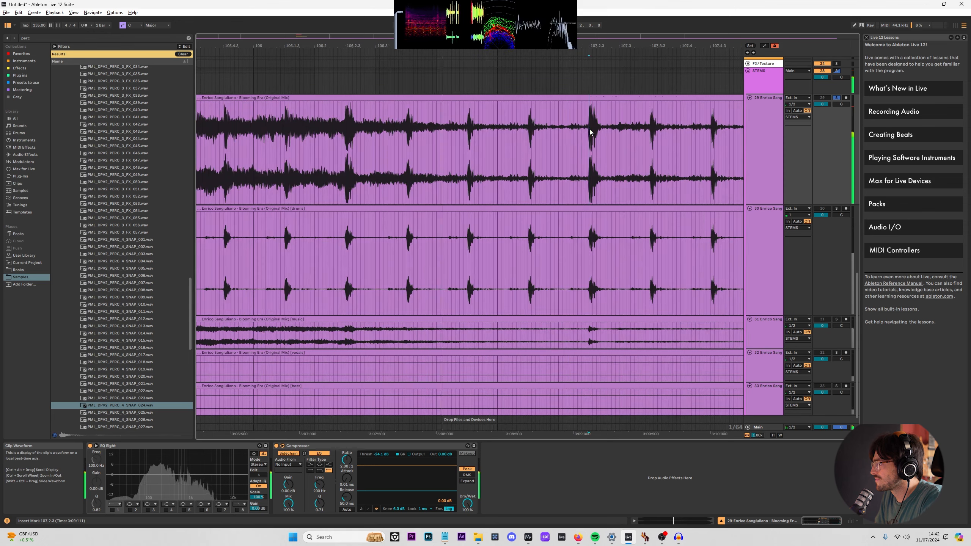
{"action": "left_click", "coordinate": [589, 136]}
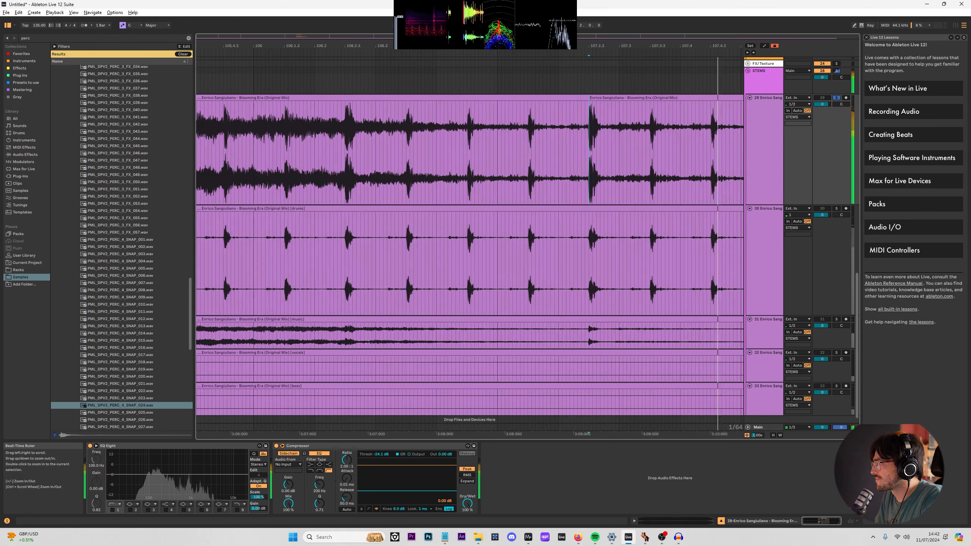
{"action": "left_click_drag", "start_coordinate": [673, 45], "coordinate": [421, 43]}
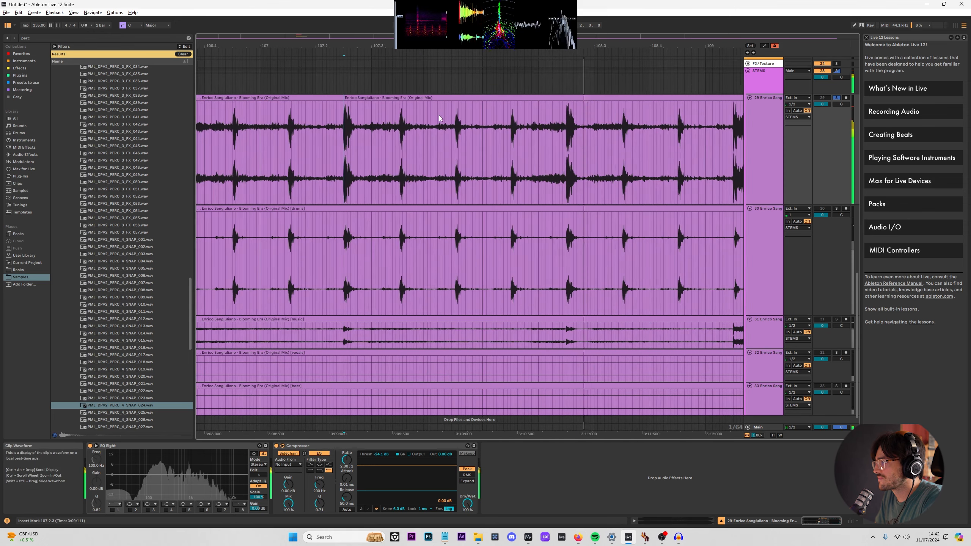
Split the drums stem's clip at the same hit as the Original Mix split and restart playback there.
{"action": "left_click", "coordinate": [344, 242]}
{"action": "key", "text": "ctrl+e"}
{"action": "key", "text": "space"}
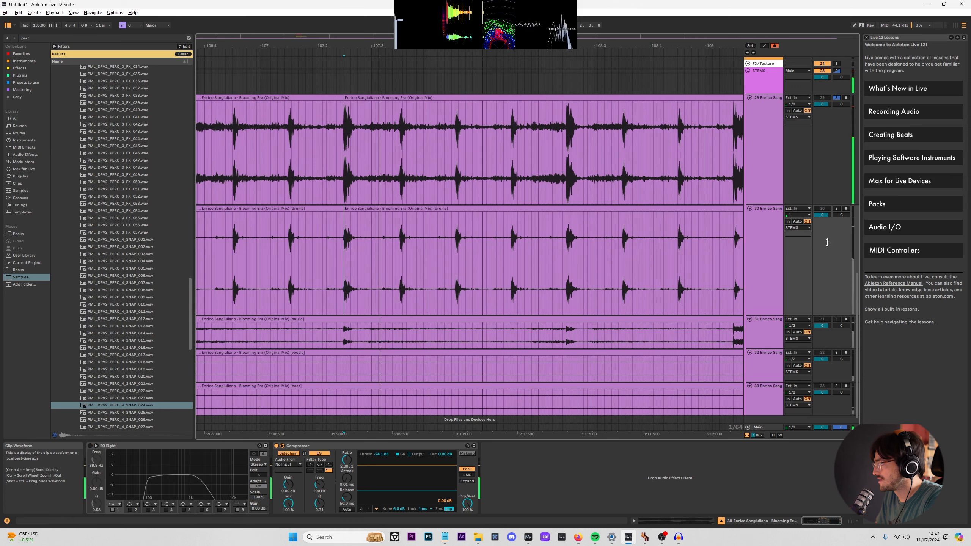
Solo the drums stem alone, replay it from the split point, and place the insert marker at the following hit.
{"action": "left_click", "coordinate": [837, 209]}
{"action": "key", "text": "space"}
{"action": "key", "text": "space"}
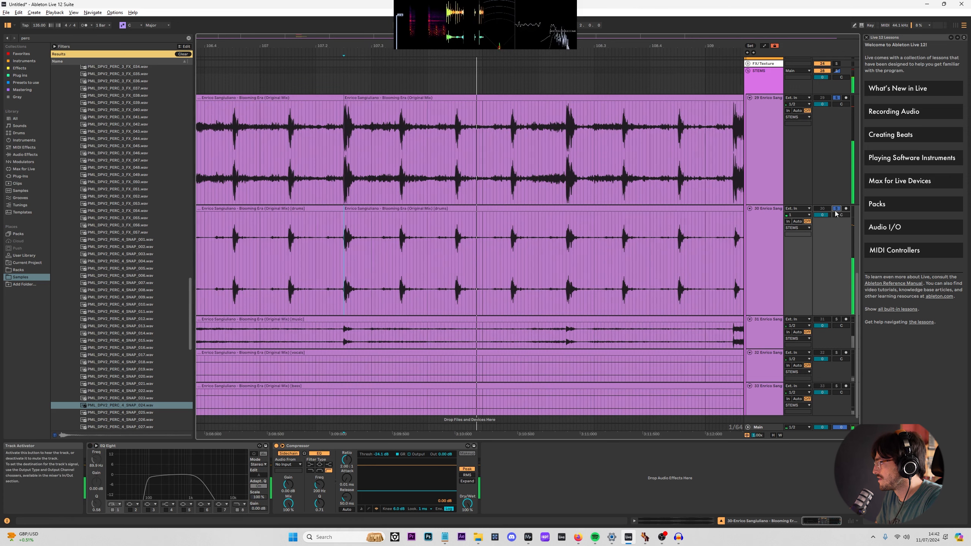
{"action": "left_click", "coordinate": [837, 210]}
{"action": "left_click", "coordinate": [837, 209]}
{"action": "key", "text": "space"}
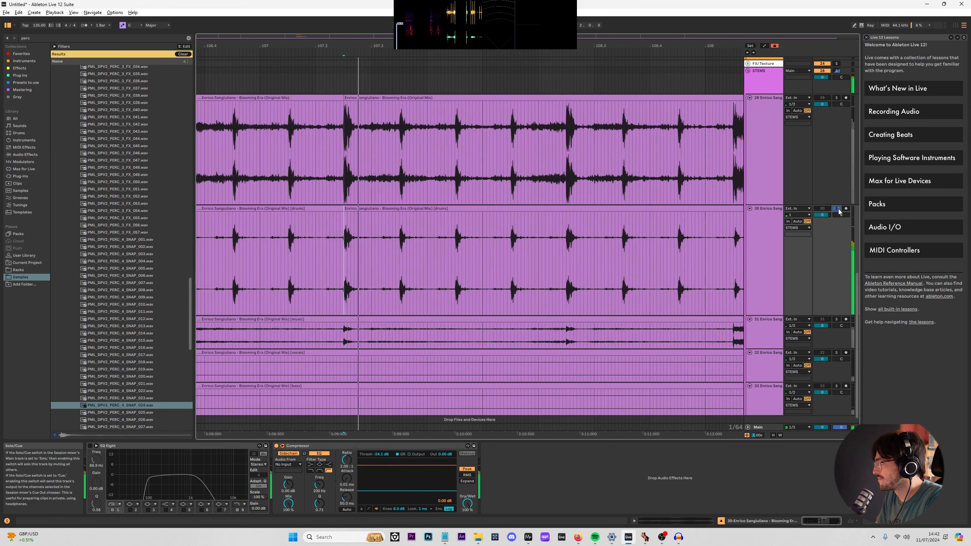
{"action": "left_click", "coordinate": [399, 246]}
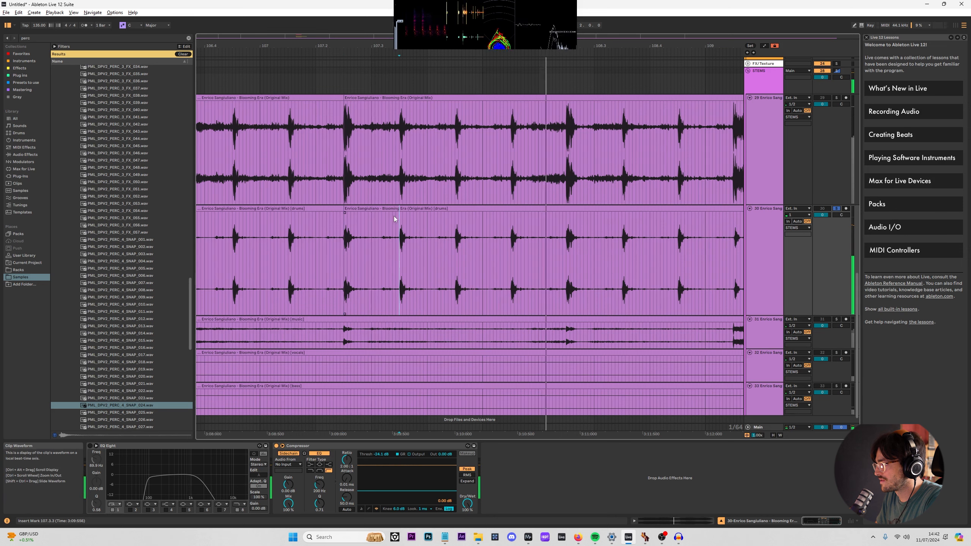
Isolate the percussion hit at 107.2.3 in the drums stem by splitting at 107.3.3 and trimming back the following clip's start.
{"action": "key", "text": "ctrl+e"}
{"action": "left_click_drag", "start_coordinate": [400, 210], "coordinate": [482, 210]}
{"action": "left_click", "coordinate": [346, 239]}
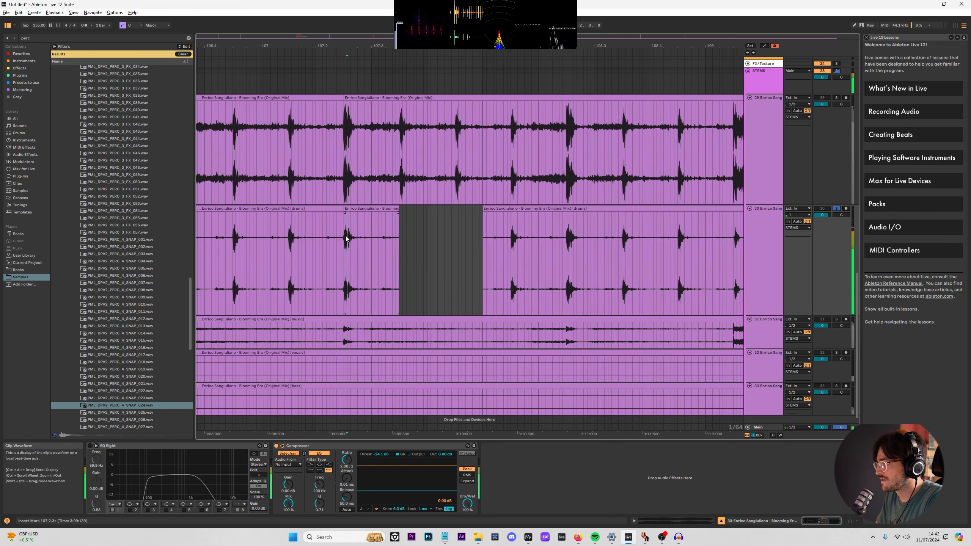
Solo the Original Mix stem track, listen from the hit at 107.2.3, and split its clip at 107.3.3.
{"action": "left_click", "coordinate": [343, 124]}
{"action": "left_click", "coordinate": [837, 99]}
{"action": "left_click", "coordinate": [400, 134]}
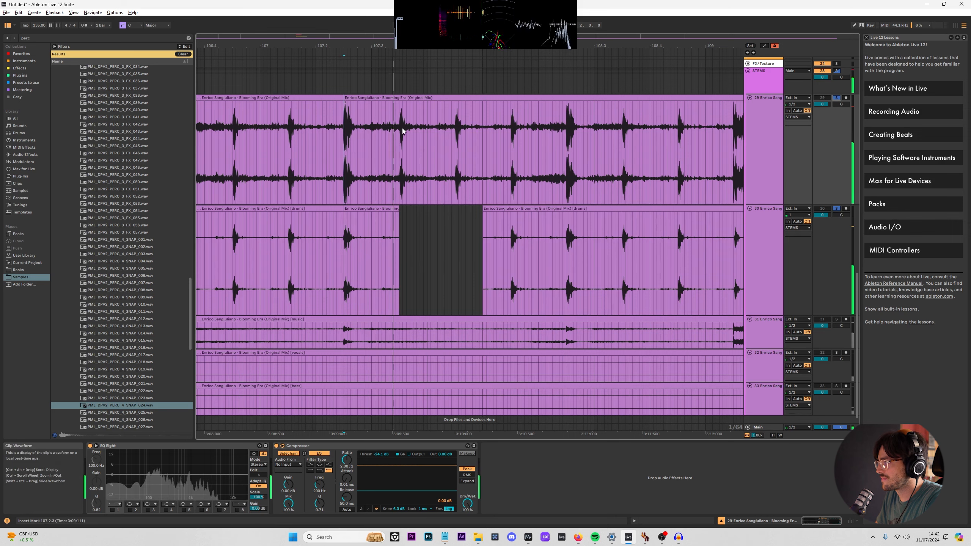
{"action": "key", "text": "ctrl+e"}
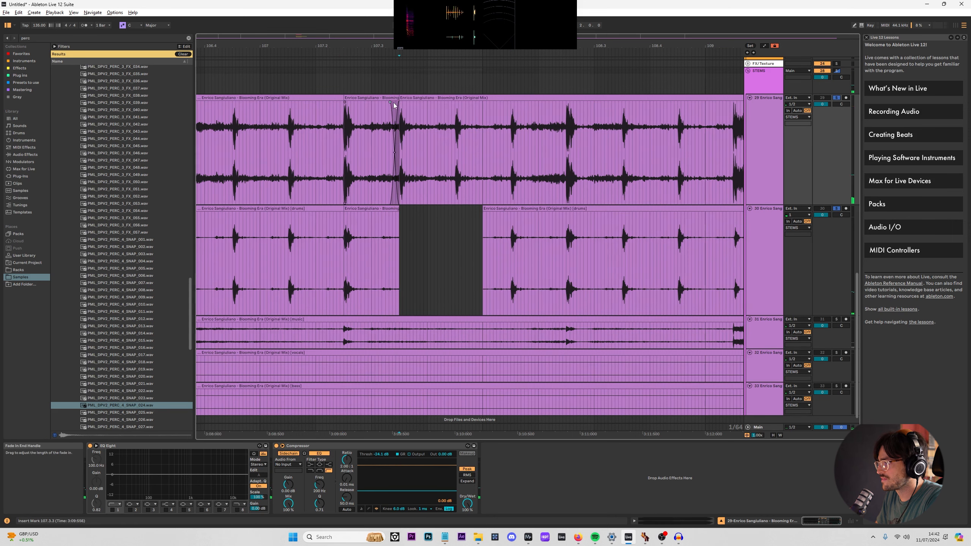
Copy the isolated Original Mix and drums hits to bar 37 in the Percs group, adding an audio track below Loop 1 for them.
{"action": "left_click", "coordinate": [379, 97]}
{"action": "left_click", "coordinate": [376, 209], "text": "shift"}
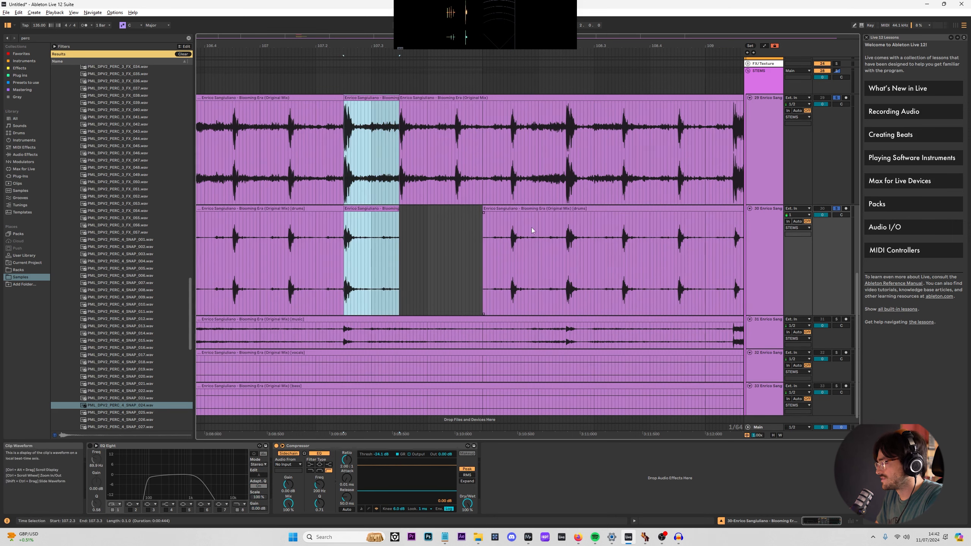
{"action": "scroll", "coordinate": [531, 227], "scroll_direction": "down", "scroll_amount": 10}
{"action": "scroll", "coordinate": [333, 191], "scroll_direction": "up", "scroll_amount": 9}
{"action": "scroll", "coordinate": [275, 194], "scroll_direction": "up", "scroll_amount": 8}
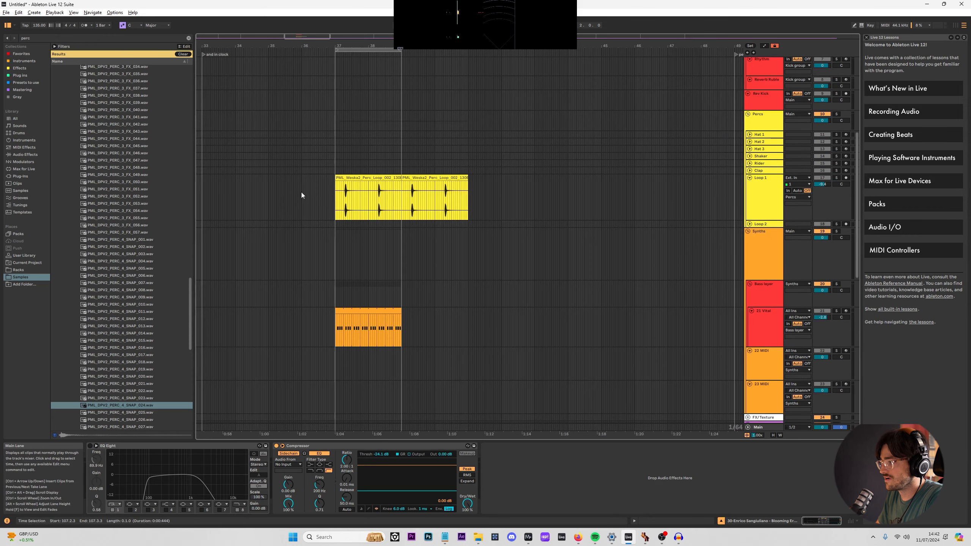
{"action": "left_click", "coordinate": [336, 196]}
{"action": "key", "text": "ctrl+t"}
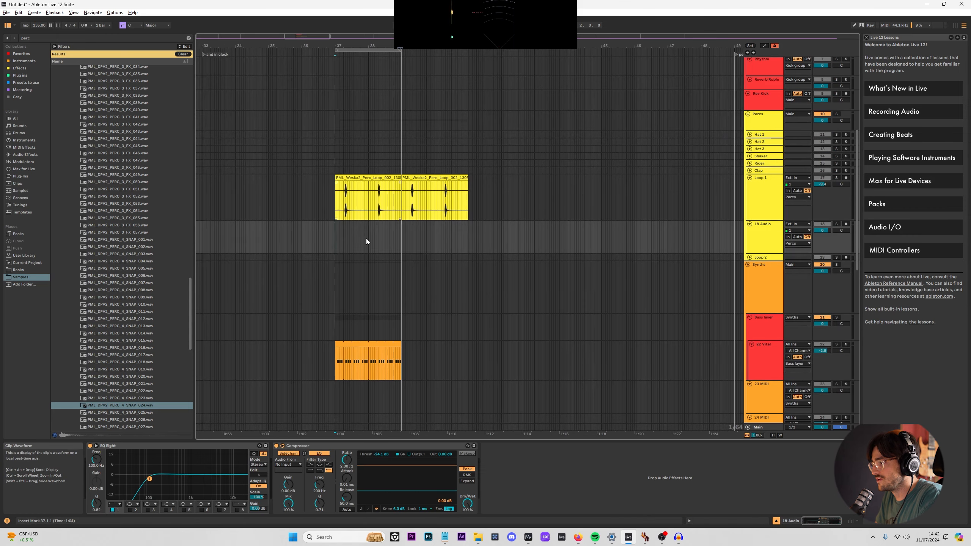
{"action": "left_click", "coordinate": [337, 234]}
{"action": "key", "text": "ctrl+v"}
Enlarge the tracks holding the pasted hits and align both clips' starts to 37.1.1.
{"action": "scroll", "coordinate": [337, 233], "scroll_direction": "up", "scroll_amount": 10}
{"action": "left_click", "coordinate": [411, 241]}
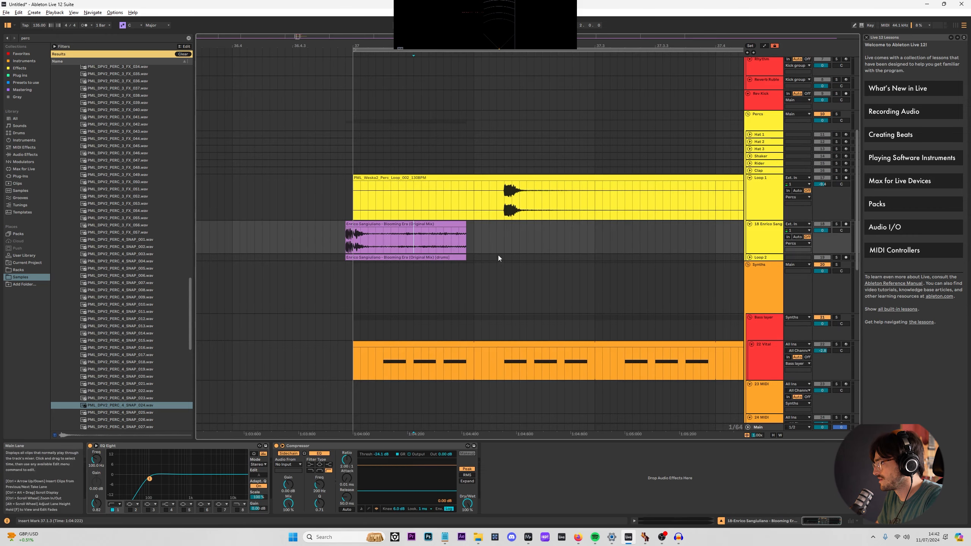
{"action": "scroll", "coordinate": [422, 281], "scroll_direction": "up", "scroll_amount": 5}
{"action": "scroll", "coordinate": [422, 281], "scroll_direction": "up", "scroll_amount": 5}
{"action": "scroll", "coordinate": [460, 271], "scroll_direction": "down", "scroll_amount": 4}
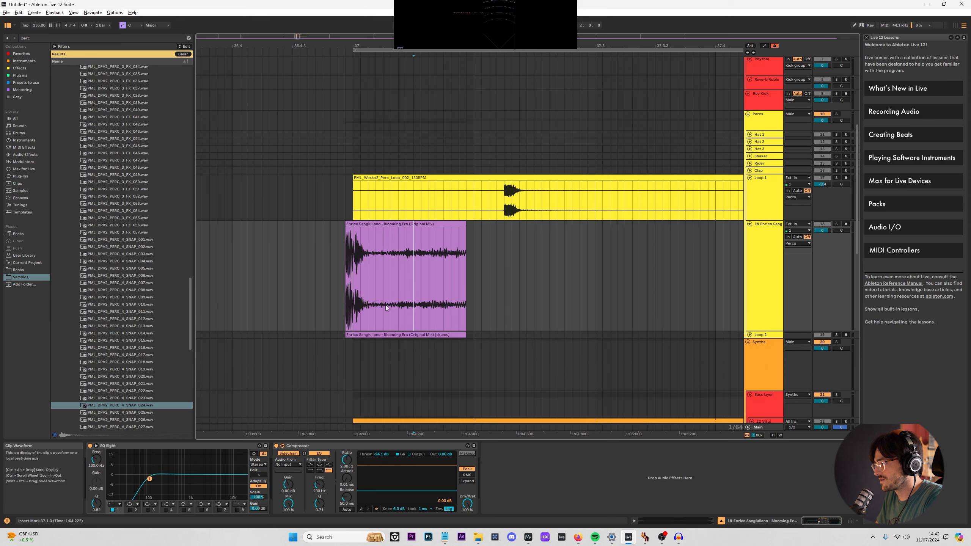
{"action": "scroll", "coordinate": [393, 334], "scroll_direction": "up", "scroll_amount": 4}
{"action": "left_click_drag", "start_coordinate": [369, 223], "coordinate": [381, 278]}
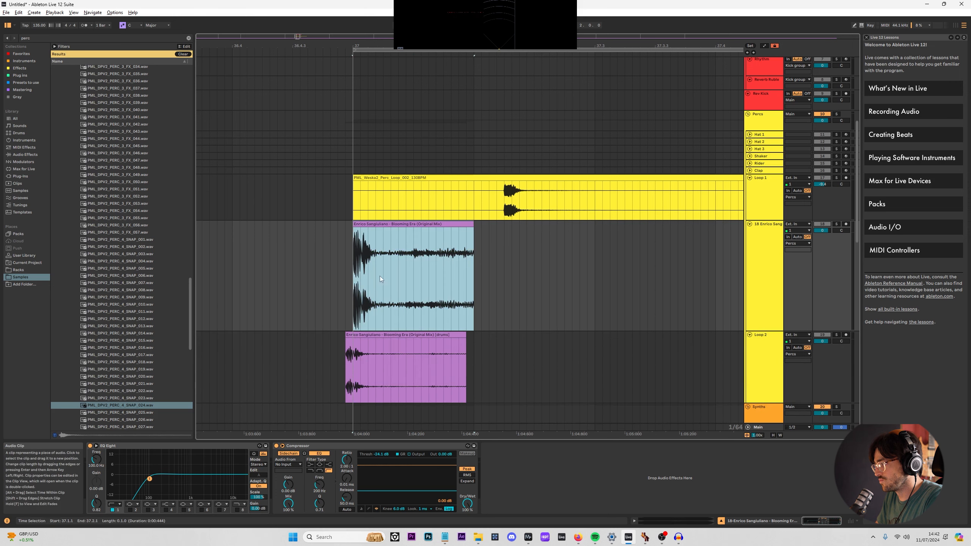
{"action": "left_click_drag", "start_coordinate": [391, 335], "coordinate": [398, 335]}
Insert a new audio track below Loop 2 and open its audio input choices.
{"action": "scroll", "coordinate": [394, 329], "scroll_direction": "down", "scroll_amount": 3}
{"action": "left_click", "coordinate": [357, 299]}
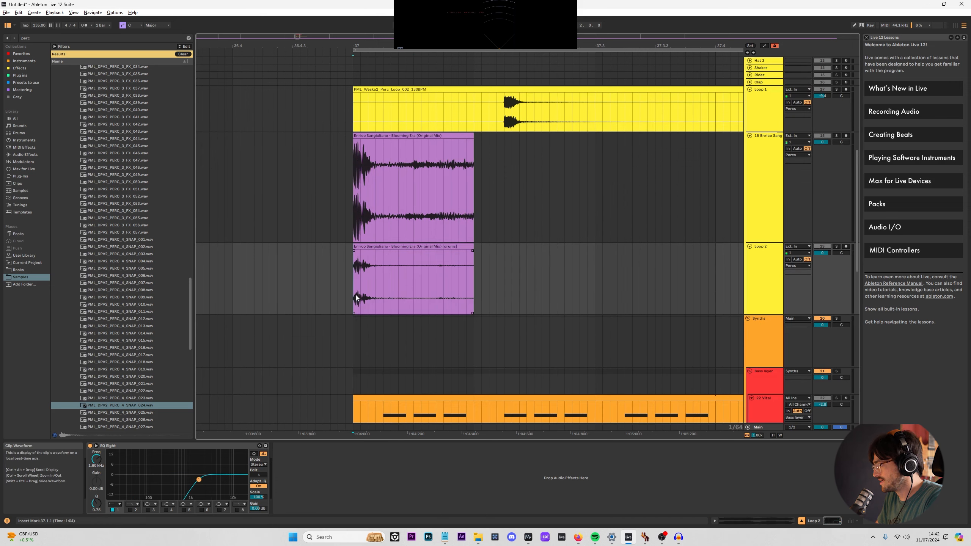
{"action": "key", "text": "ctrl+t"}
{"action": "left_click", "coordinate": [798, 319]}
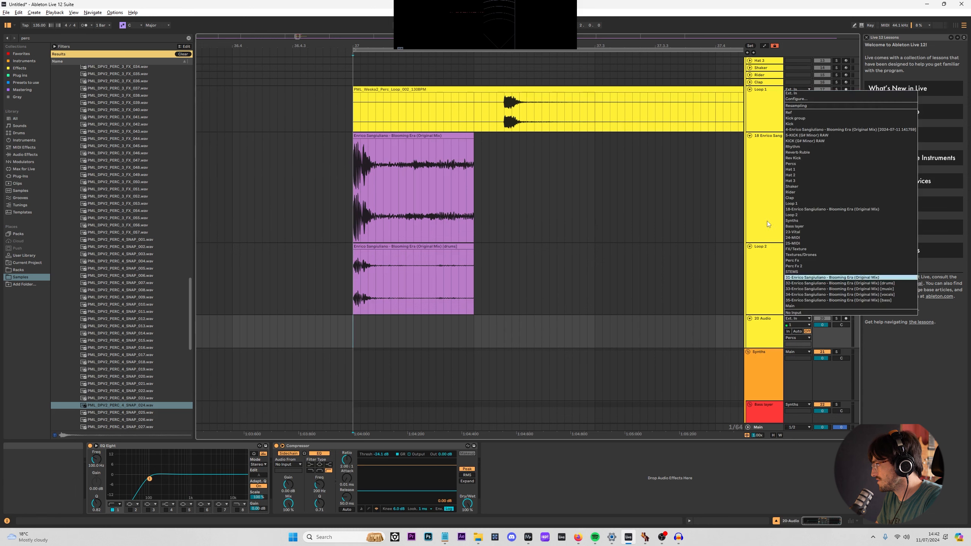
Group the two tracks holding the hits and set the new audio track's input to 18-Group.
{"action": "left_click", "coordinate": [768, 224]}
{"action": "left_click", "coordinate": [769, 248], "text": "shift"}
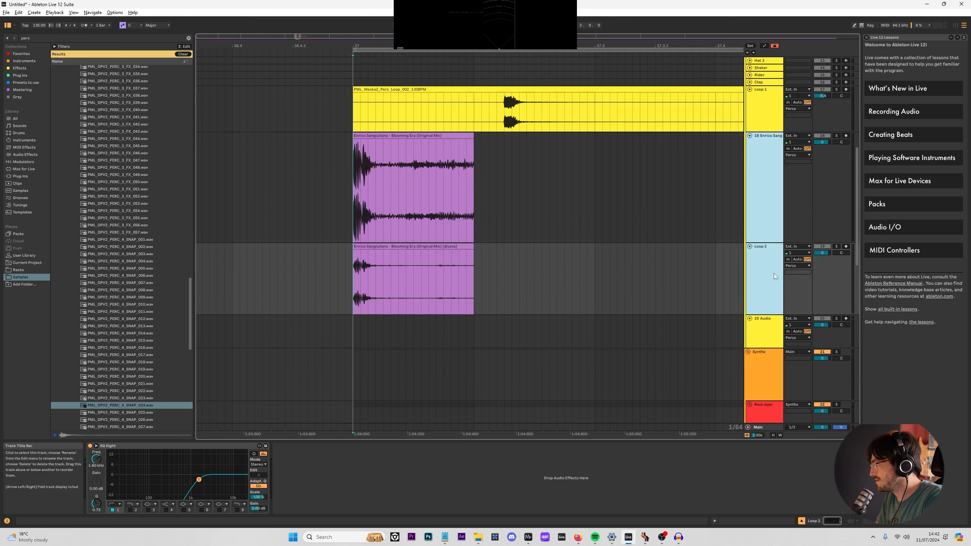
{"action": "key", "text": "ctrl+g"}
{"action": "left_click", "coordinate": [795, 346]}
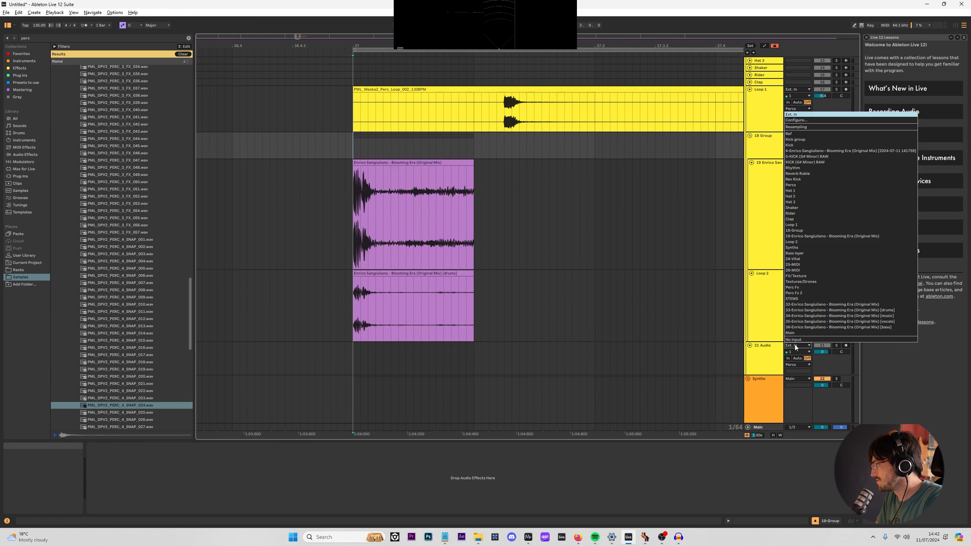
{"action": "left_click", "coordinate": [811, 231]}
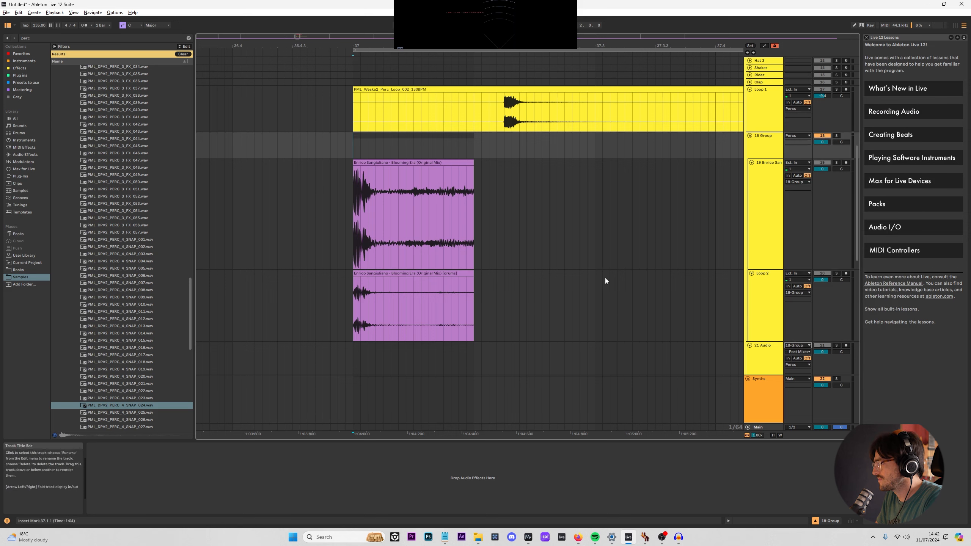
Solo Loop 2 and listen to the drums hit from 37.1.1.
{"action": "left_click", "coordinate": [354, 319]}
{"action": "left_click", "coordinate": [353, 318]}
{"action": "key", "text": "s"}
{"action": "key", "text": "space"}
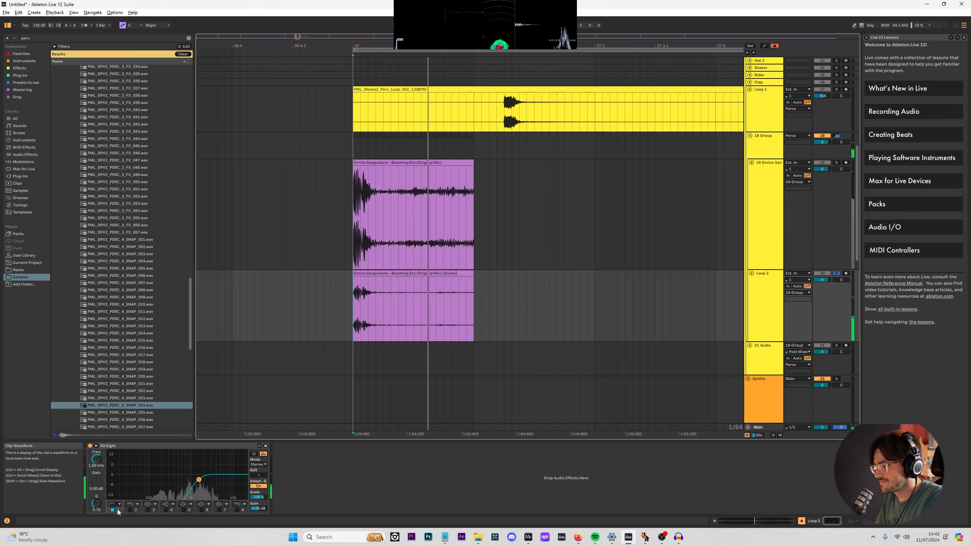
{"action": "key", "text": "space"}
{"action": "key", "text": "space"}
Set Loop 2's EQ Eight band 1 to a steep 48 dB/octave low cut at about 460 Hz.
{"action": "left_click_drag", "start_coordinate": [199, 480], "coordinate": [178, 480]}
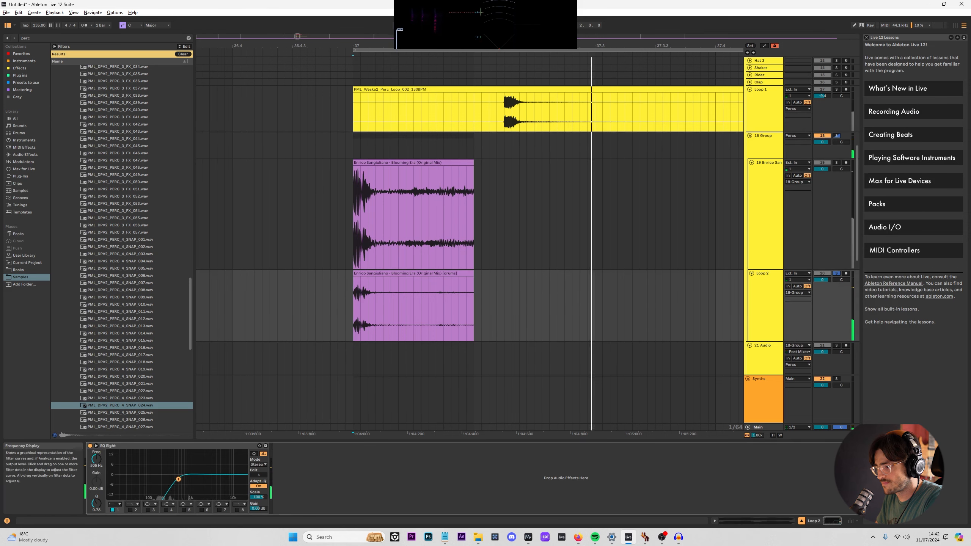
{"action": "left_click", "coordinate": [114, 504]}
{"action": "left_click", "coordinate": [114, 500]}
{"action": "left_click", "coordinate": [115, 504]}
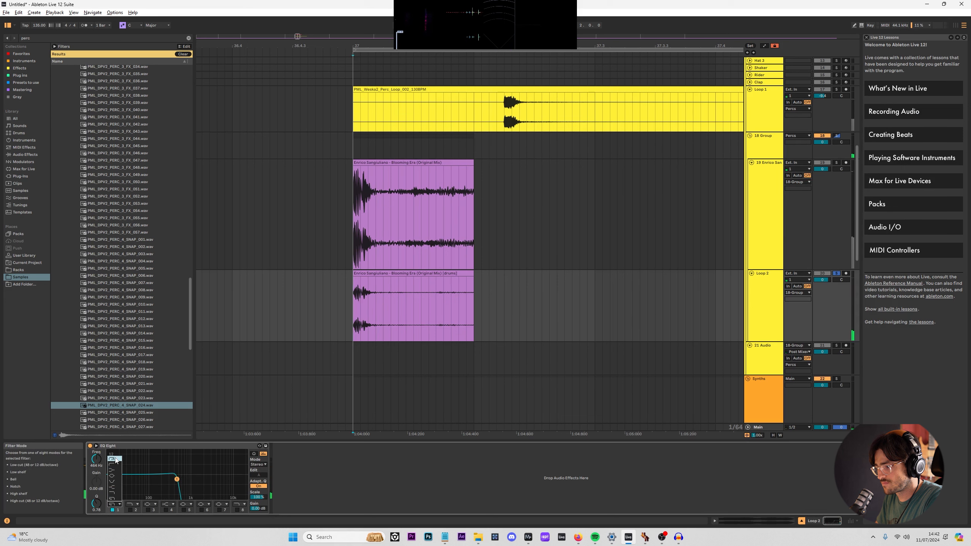
{"action": "left_click", "coordinate": [115, 459]}
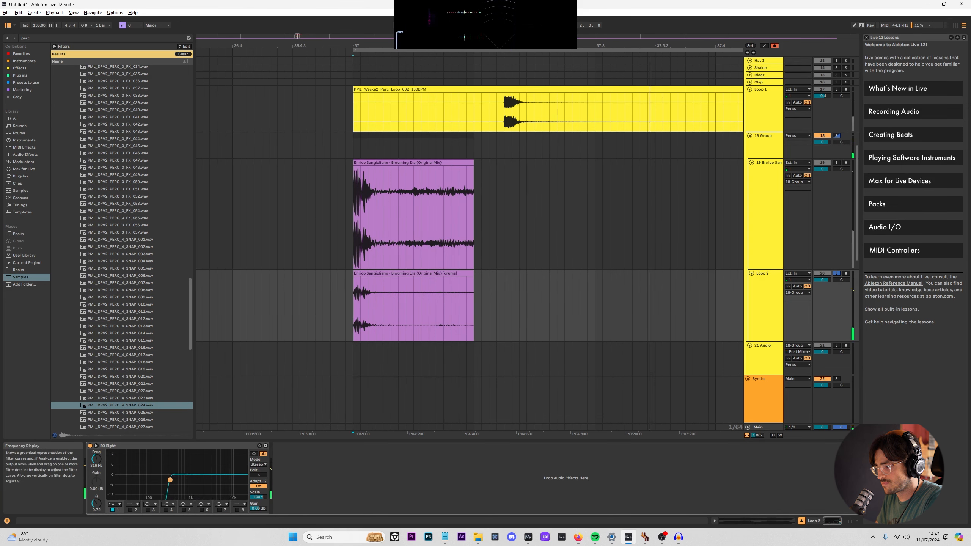
{"action": "left_click_drag", "start_coordinate": [171, 480], "coordinate": [176, 479]}
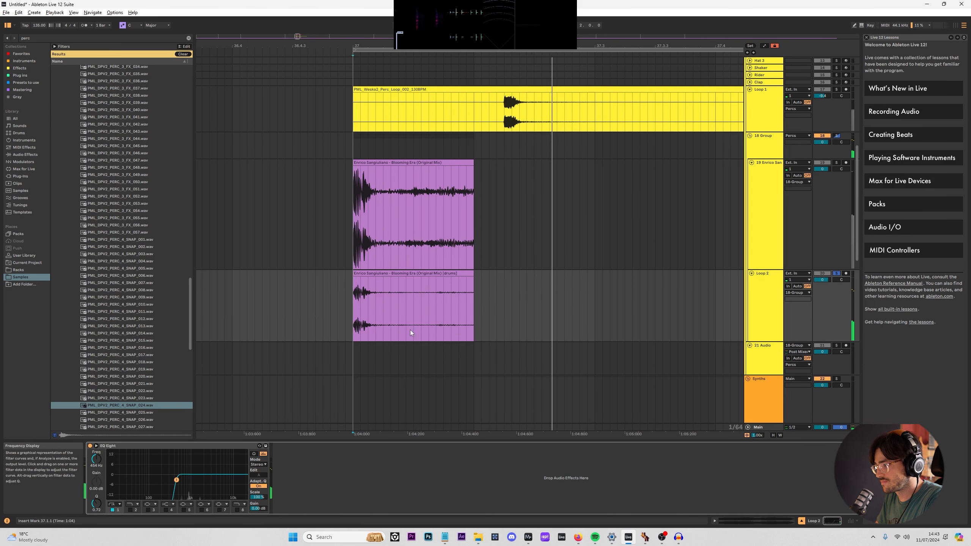
Try to lengthen the drums hit with a tail free of the next hit, crossfaded in just before 37.2.1, and play it.
{"action": "left_click_drag", "start_coordinate": [469, 274], "coordinate": [588, 270]}
{"action": "left_click", "coordinate": [475, 297]}
{"action": "key", "text": "ctrl+e"}
{"action": "mouse_move", "coordinate": [475, 274]}
{"action": "left_mouse_down"}
{"action": "mouse_move", "coordinate": [501, 276]}
{"action": "mouse_move", "coordinate": [485, 275]}
{"action": "mouse_move", "coordinate": [489, 286]}
{"action": "mouse_move", "coordinate": [456, 276]}
{"action": "left_mouse_up"}
{"action": "left_click", "coordinate": [354, 294]}
{"action": "key", "text": "space"}
{"action": "key", "text": "space"}
{"action": "left_click", "coordinate": [480, 302]}
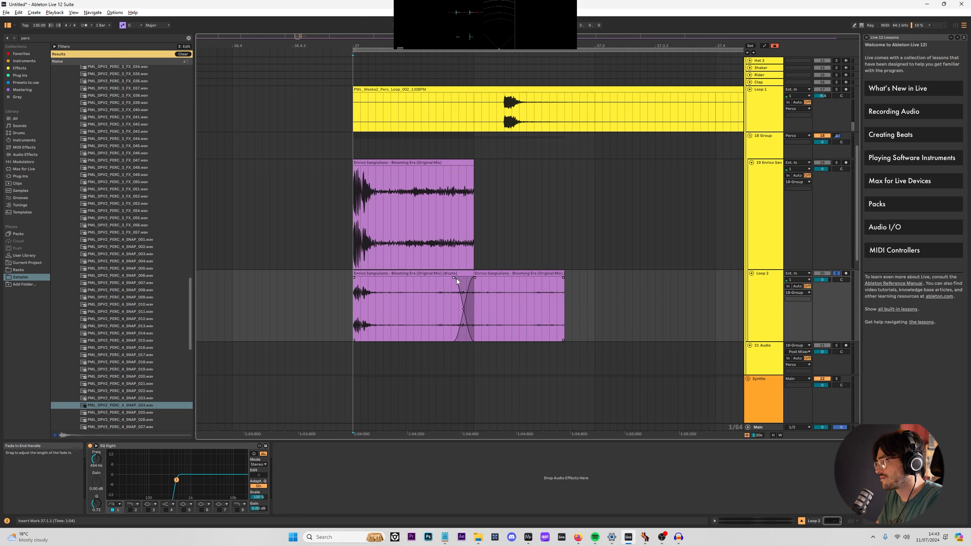
{"action": "key", "text": "space"}
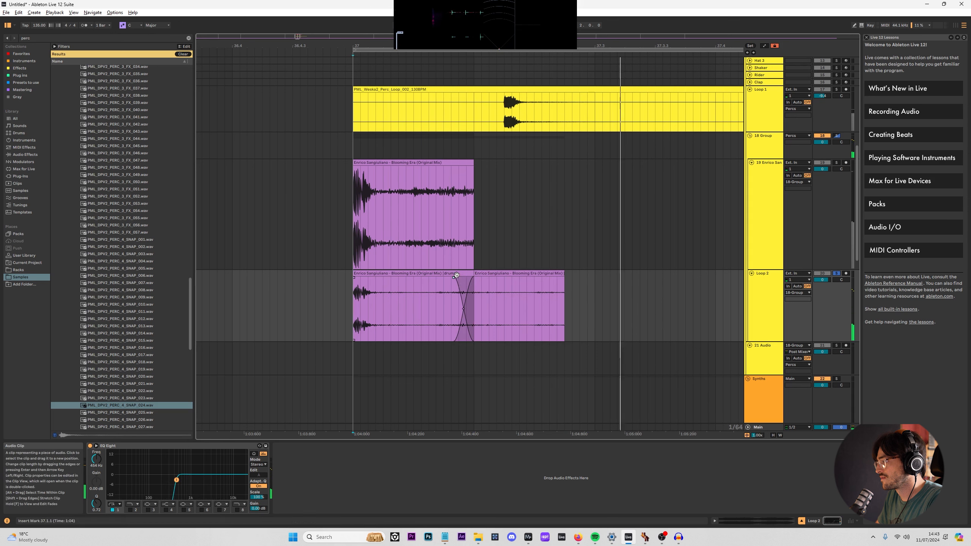
Shorten the drums hit to just past 37.1.3, move its tail back against the cut, and listen.
{"action": "left_click", "coordinate": [456, 275]}
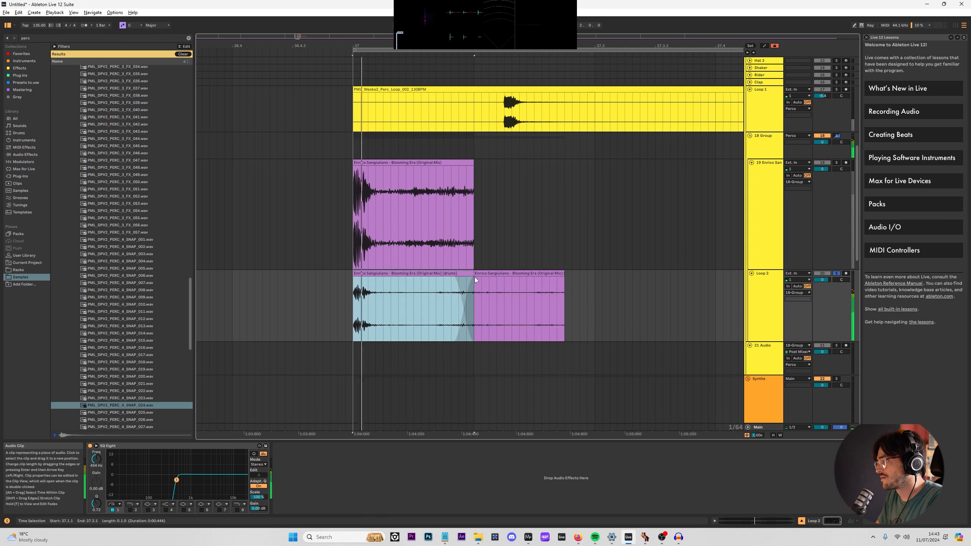
{"action": "left_click", "coordinate": [437, 283]}
{"action": "key", "text": "ctrl+e"}
{"action": "left_click_drag", "start_coordinate": [476, 275], "coordinate": [438, 275]}
{"action": "left_click", "coordinate": [431, 275]}
{"action": "key", "text": "space"}
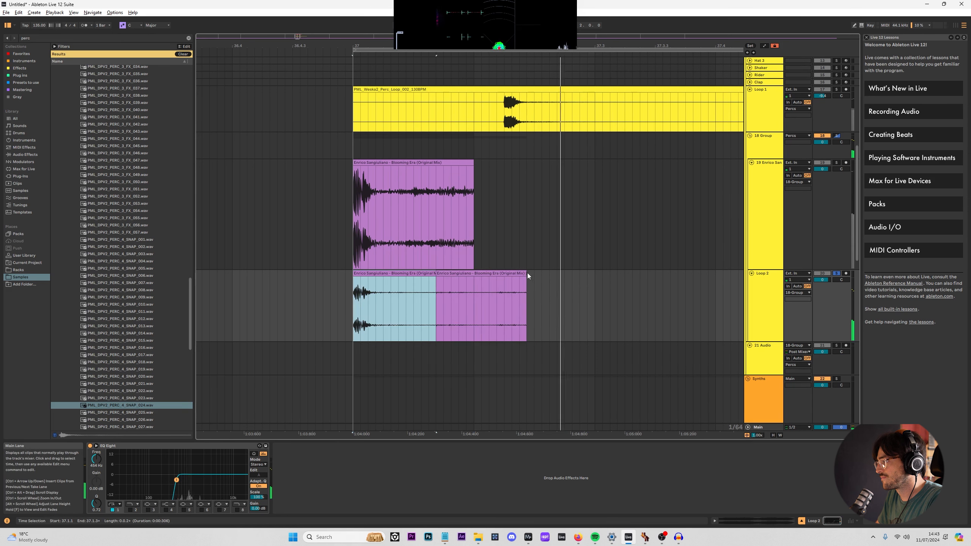
Crossfade the shortened drums hit into its tail up to just past 37.1.4 and play the result.
{"action": "key", "text": "ctrl+z"}
{"action": "key", "text": "ctrl+y"}
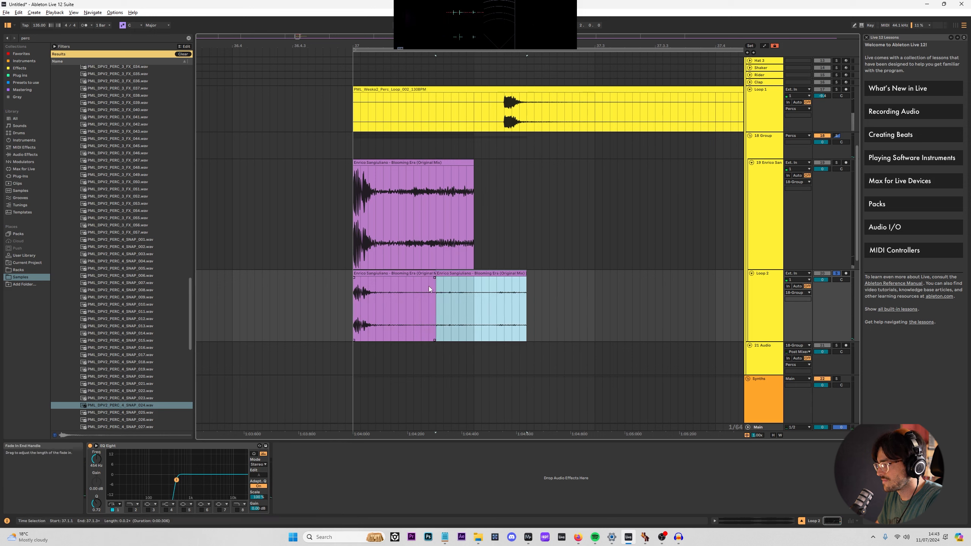
{"action": "left_click_drag", "start_coordinate": [437, 278], "coordinate": [454, 278]}
{"action": "key", "text": "space"}
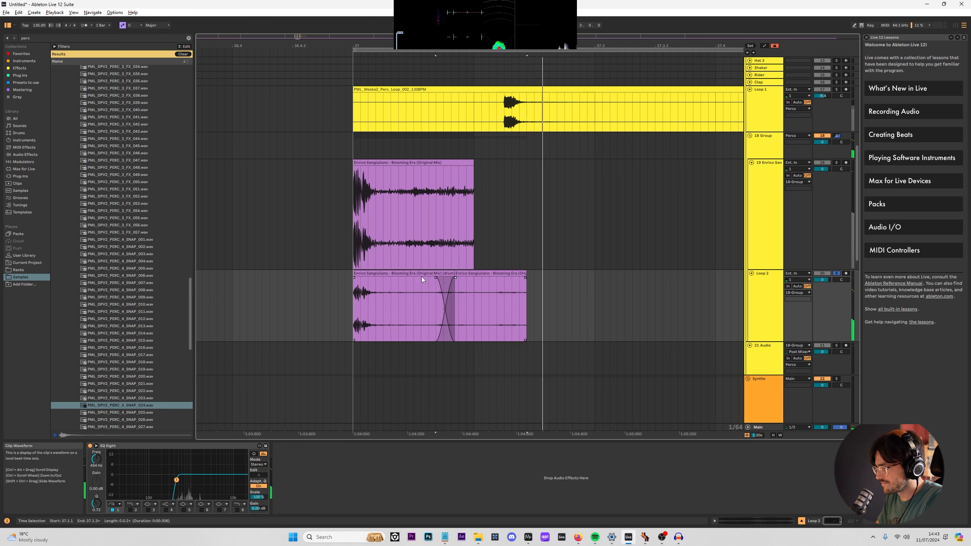
{"action": "left_click", "coordinate": [411, 272]}
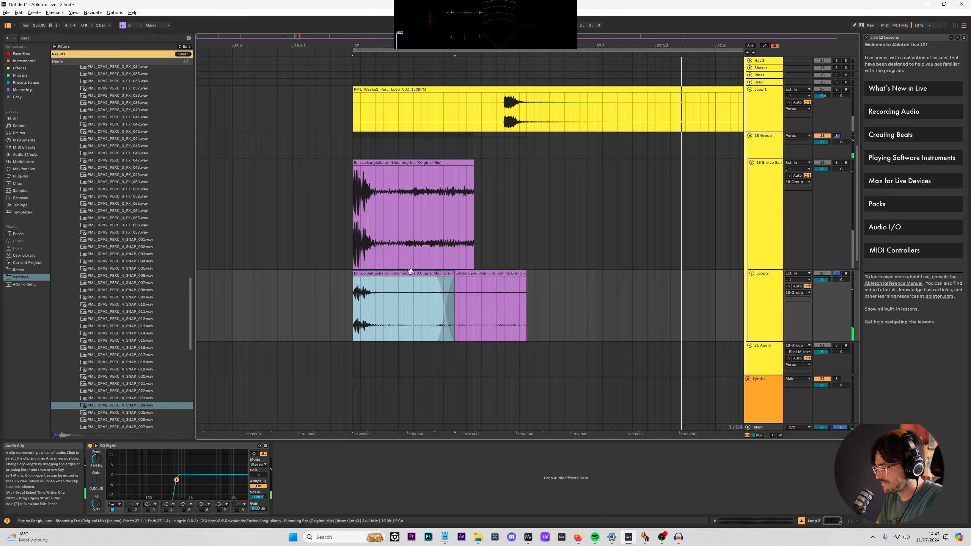
Remove the added tail and set the faded drums clip on Loop 2 to end just past 37.1.3.
{"action": "left_click", "coordinate": [473, 274]}
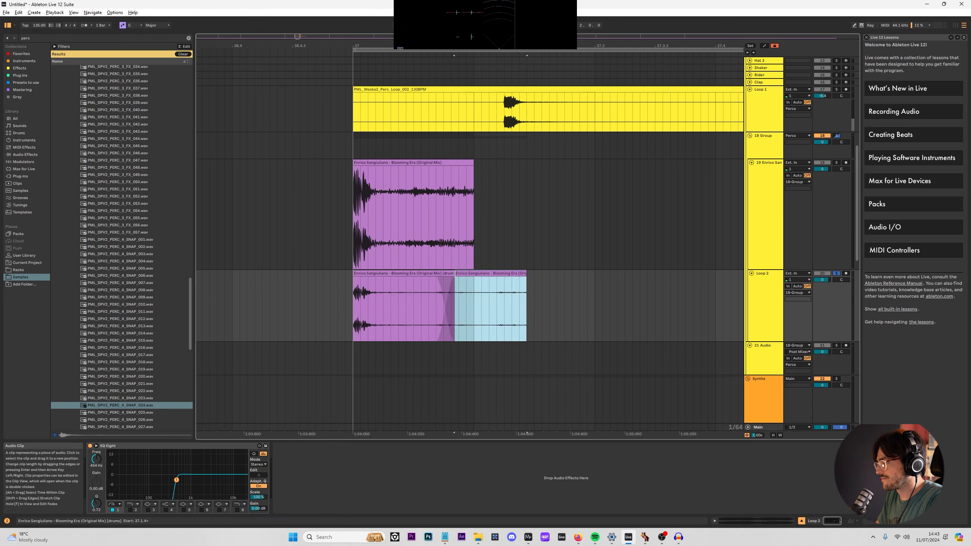
{"action": "key", "text": "ctrl+z"}
{"action": "key", "text": "ctrl+z"}
{"action": "key", "text": "ctrl+z"}
{"action": "key", "text": "ctrl+z"}
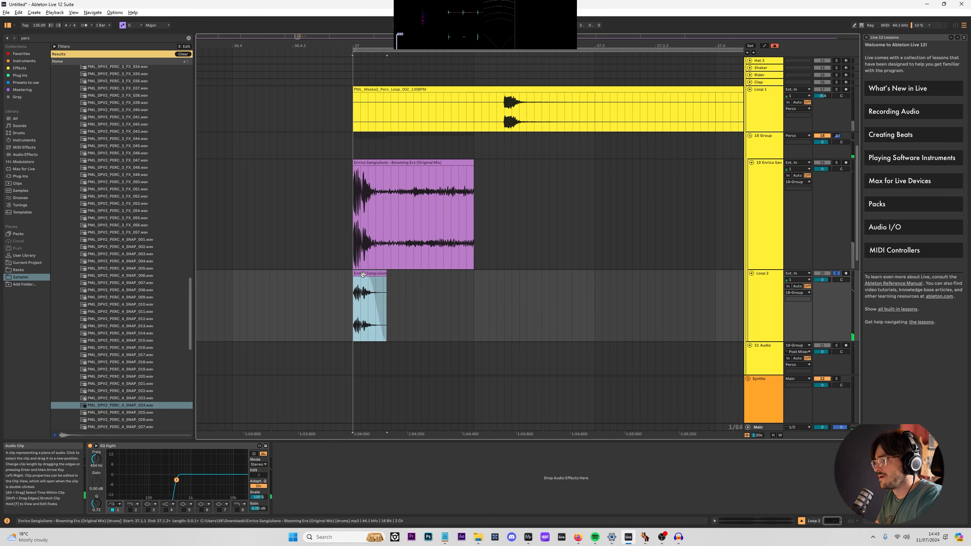
{"action": "left_click_drag", "start_coordinate": [386, 274], "coordinate": [428, 275]}
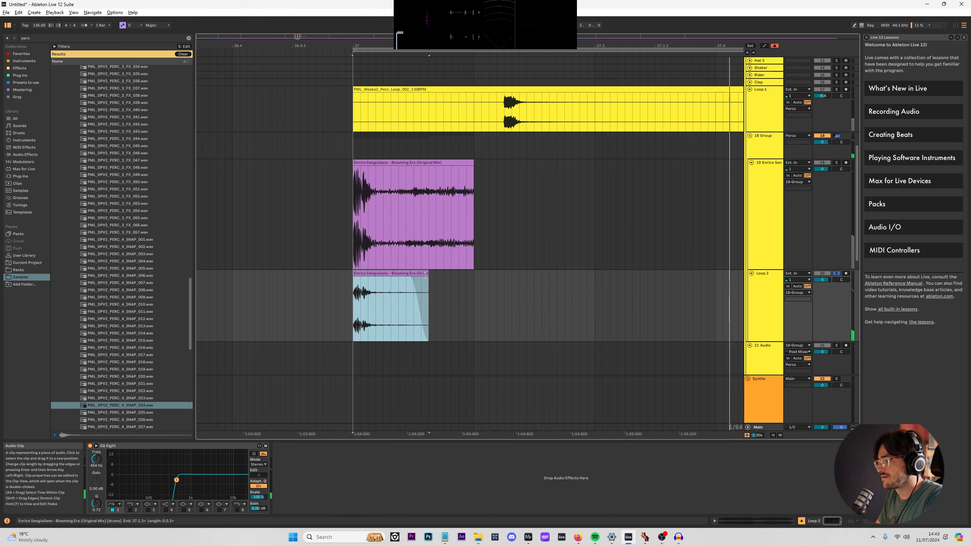
Solo the grouped Original Mix hit, play it, and raise its EQ Eight low cut to about 370 Hz.
{"action": "left_click", "coordinate": [354, 215]}
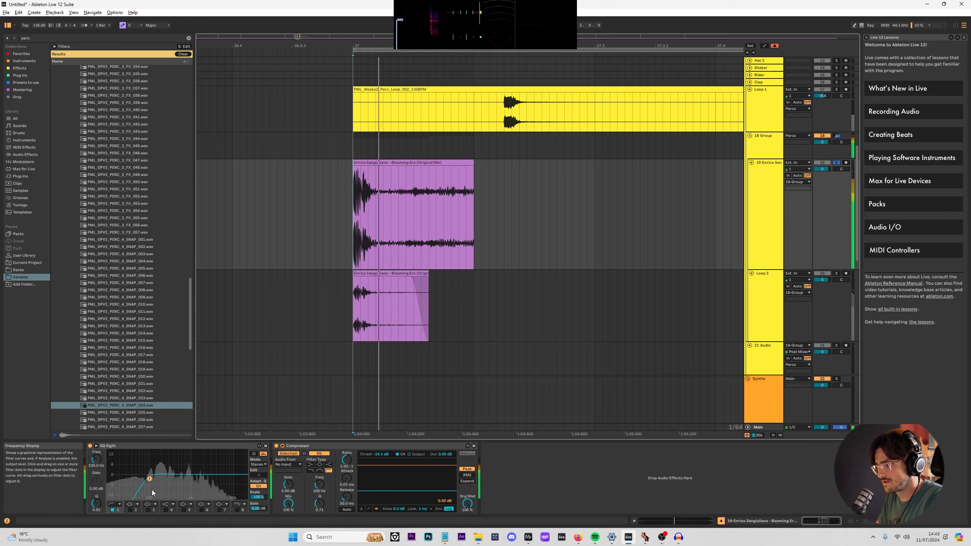
{"action": "left_click_drag", "start_coordinate": [149, 479], "coordinate": [174, 481]}
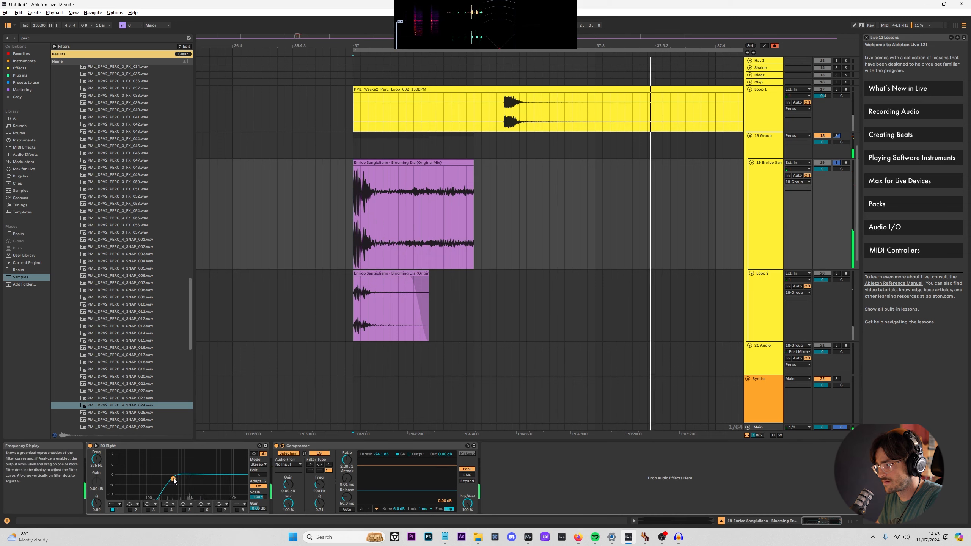
Extend the Original Mix hit with a tail joined at 37.2.1 that omits the following hit, and play it.
{"action": "left_click_drag", "start_coordinate": [474, 161], "coordinate": [587, 157]}
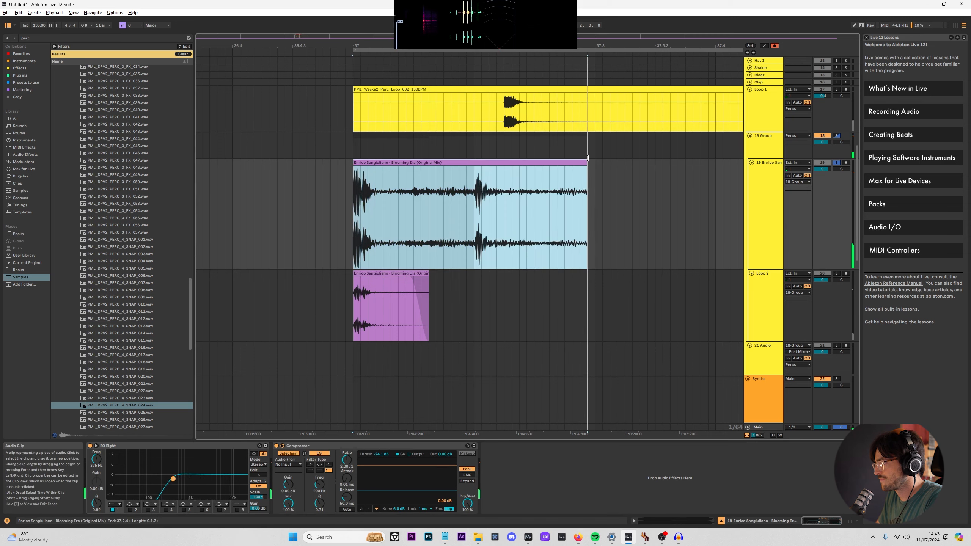
{"action": "left_click", "coordinate": [475, 182]}
{"action": "key", "text": "ctrl+e"}
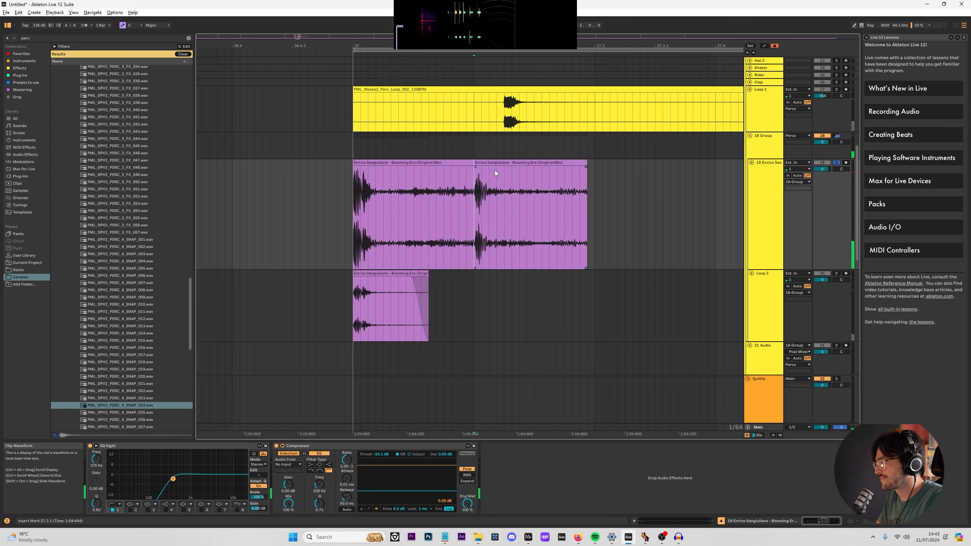
{"action": "left_click", "coordinate": [496, 171]}
{"action": "key", "text": "ctrl+e"}
{"action": "left_click_drag", "start_coordinate": [506, 163], "coordinate": [483, 163]}
{"action": "left_click", "coordinate": [334, 197]}
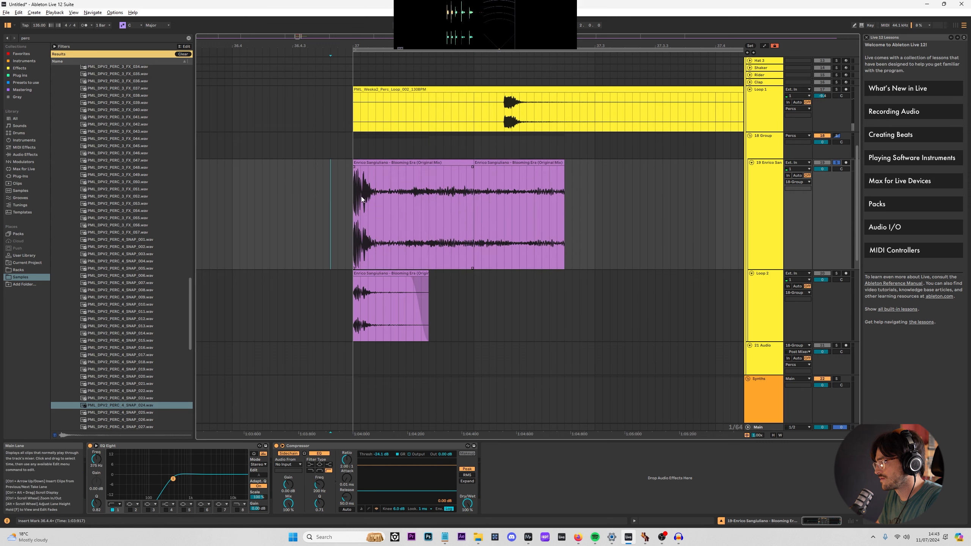
{"action": "key", "text": "space"}
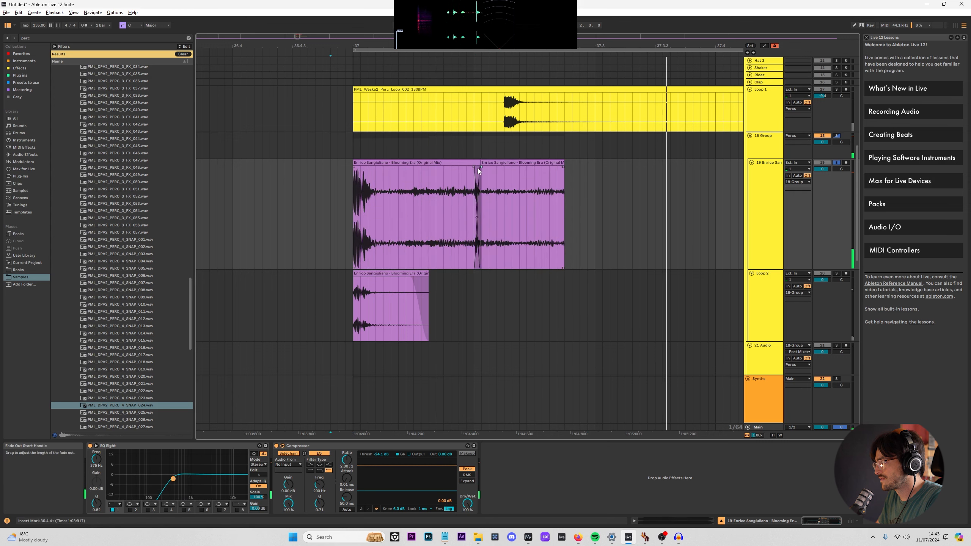
Crossfade the Original Mix hit into its tail at 37.2.1 and fade the tail out over its full length to just past 37.2.4.
{"action": "scroll", "coordinate": [475, 170], "scroll_direction": "up", "scroll_amount": 10}
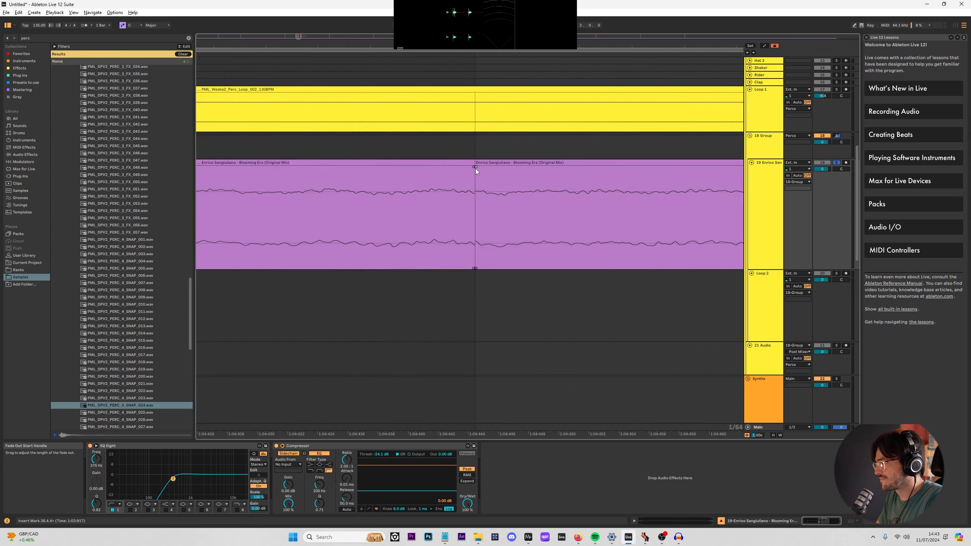
{"action": "left_click_drag", "start_coordinate": [475, 168], "coordinate": [455, 167]}
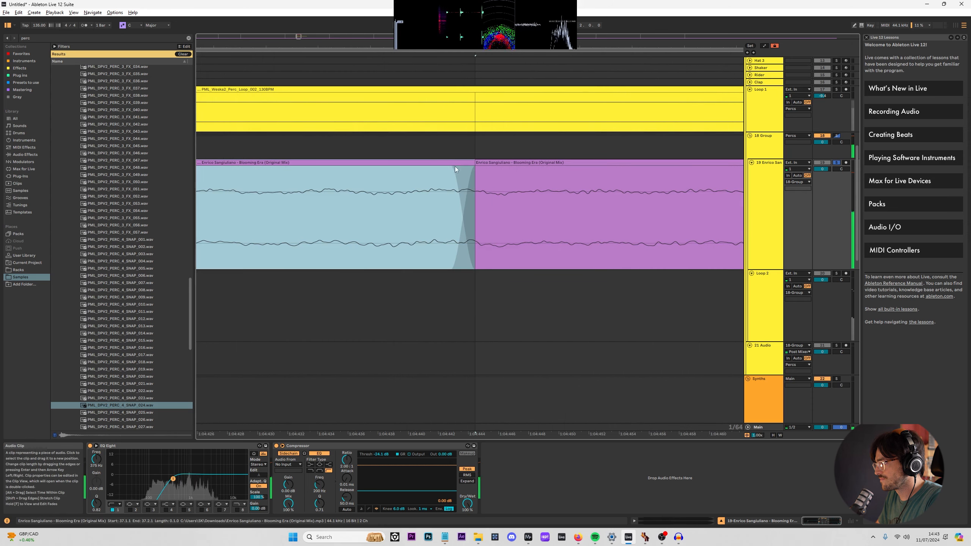
{"action": "scroll", "coordinate": [461, 169], "scroll_direction": "down", "scroll_amount": 5}
{"action": "scroll", "coordinate": [516, 179], "scroll_direction": "down", "scroll_amount": 5}
{"action": "scroll", "coordinate": [535, 171], "scroll_direction": "up", "scroll_amount": 4}
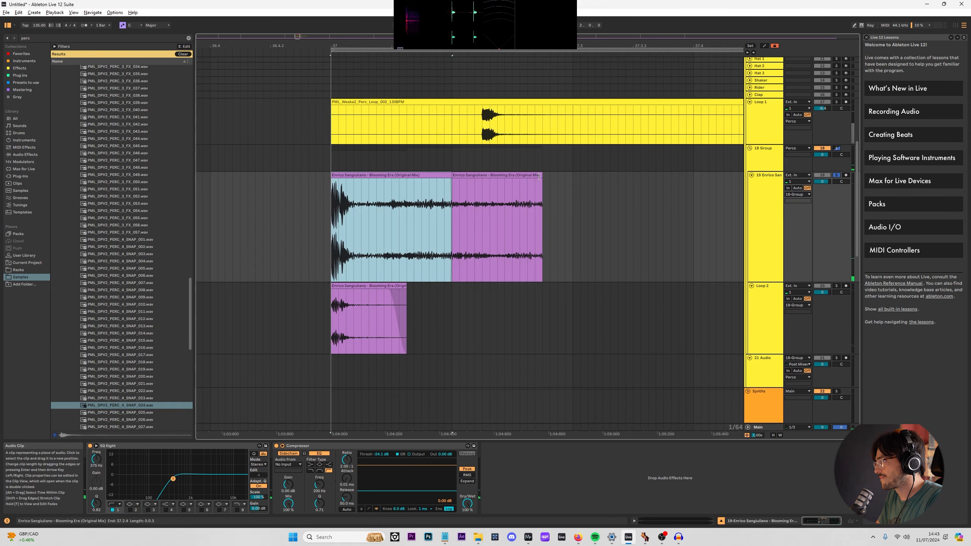
{"action": "left_click_drag", "start_coordinate": [542, 176], "coordinate": [465, 182]}
{"action": "left_click", "coordinate": [447, 226]}
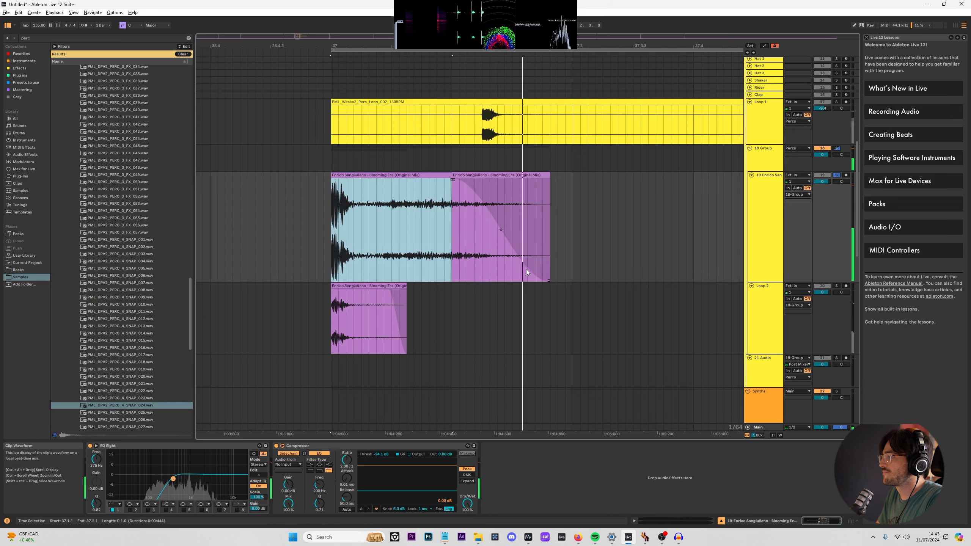
Solo the drums hit on Loop 2 together with the Original Mix hit to hear both layers.
{"action": "scroll", "coordinate": [526, 271], "scroll_direction": "down", "scroll_amount": 5}
{"action": "left_click", "coordinate": [413, 218]}
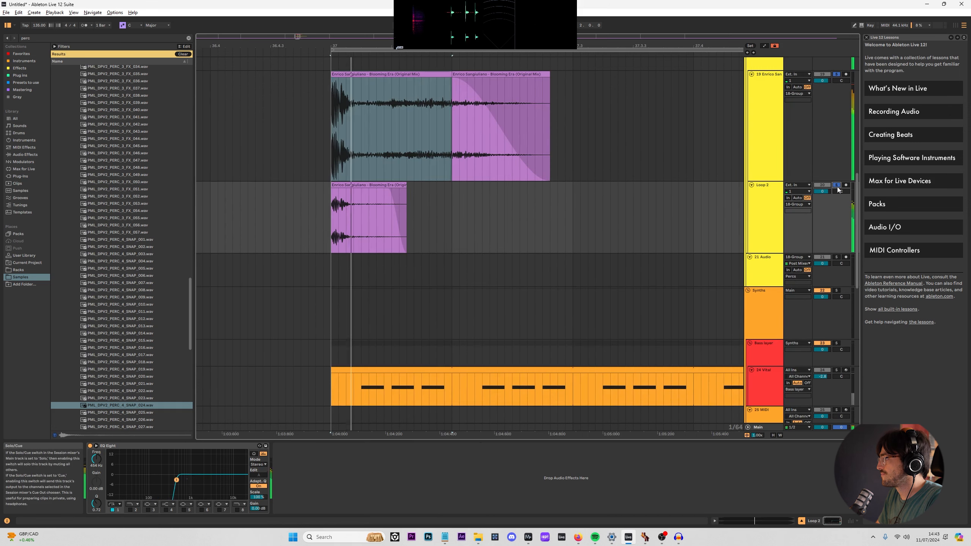
{"action": "left_click", "coordinate": [779, 263]}
{"action": "left_click", "coordinate": [765, 206]}
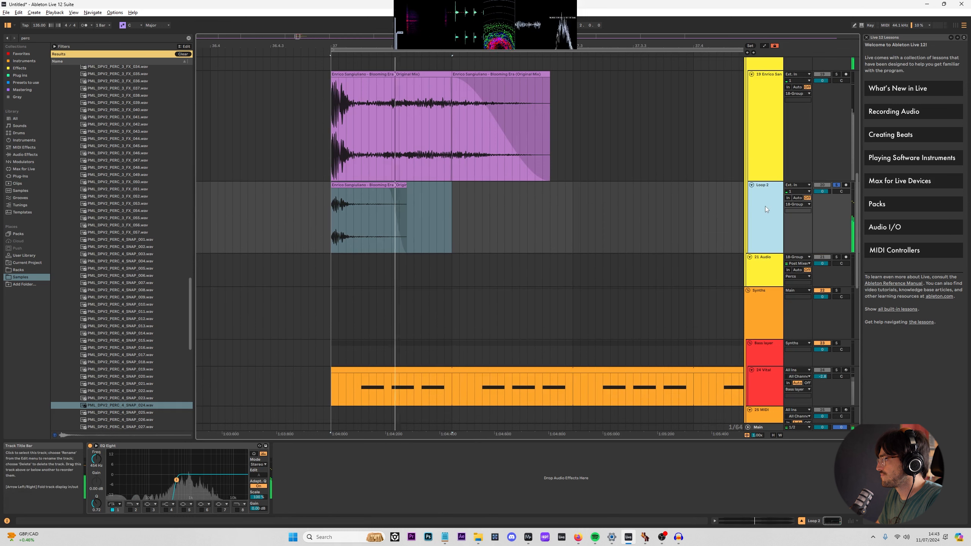
{"action": "left_click", "coordinate": [836, 76]}
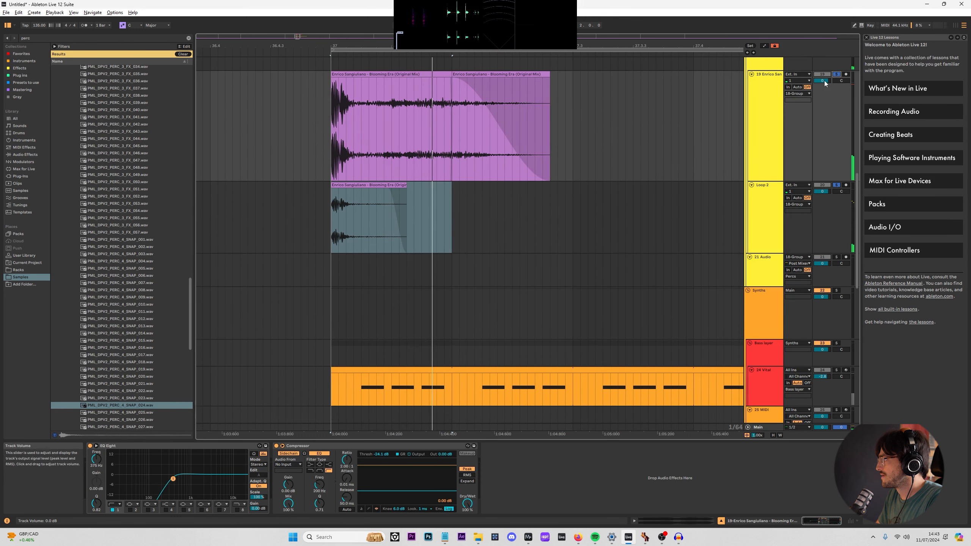
Arm the 21 Audio track and record the group's layered hits onto it from 37.1.1.
{"action": "left_click", "coordinate": [817, 264]}
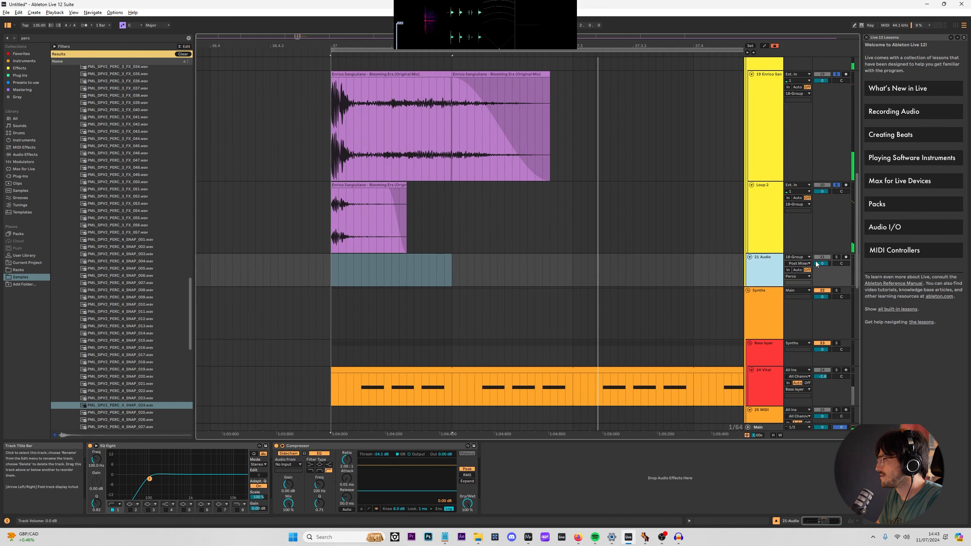
{"action": "left_click", "coordinate": [846, 257]}
{"action": "scroll", "coordinate": [688, 214], "scroll_direction": "up", "scroll_amount": 3}
{"action": "scroll", "coordinate": [649, 173], "scroll_direction": "down", "scroll_amount": 2}
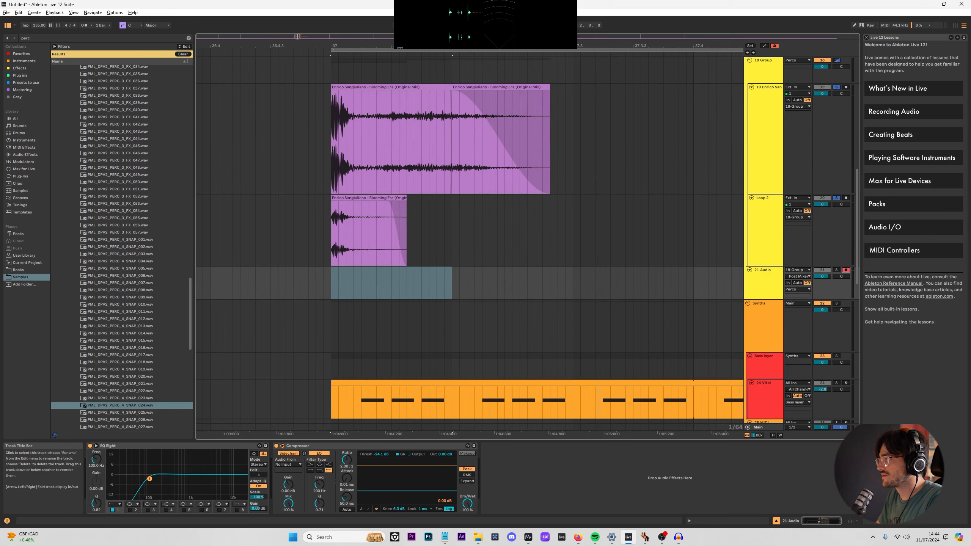
{"action": "key", "text": "F9"}
{"action": "key", "text": "space"}
Trim the recorded clip on 21 Audio to end at 37.3.1.
{"action": "left_click", "coordinate": [572, 286]}
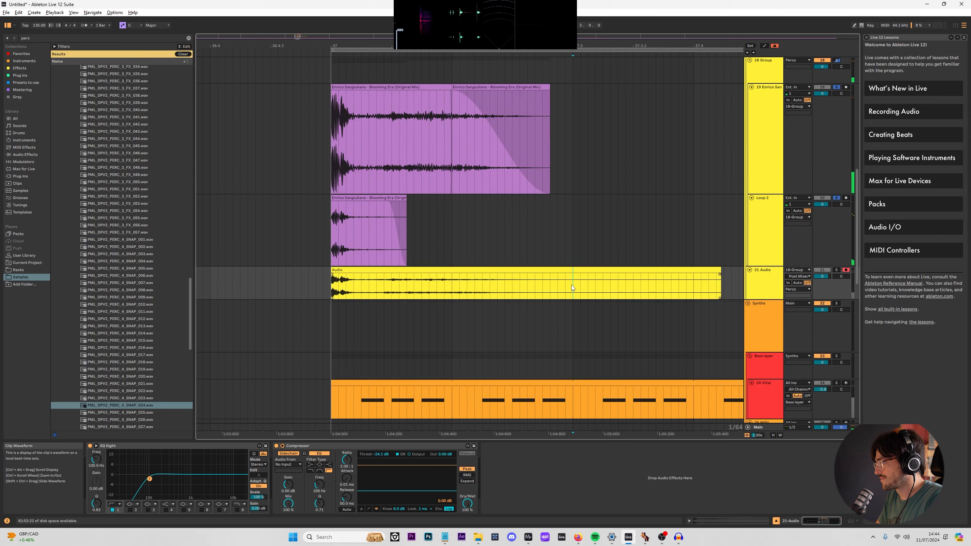
{"action": "left_click", "coordinate": [579, 271]}
{"action": "key", "text": "Delete"}
{"action": "left_click", "coordinate": [415, 269]}
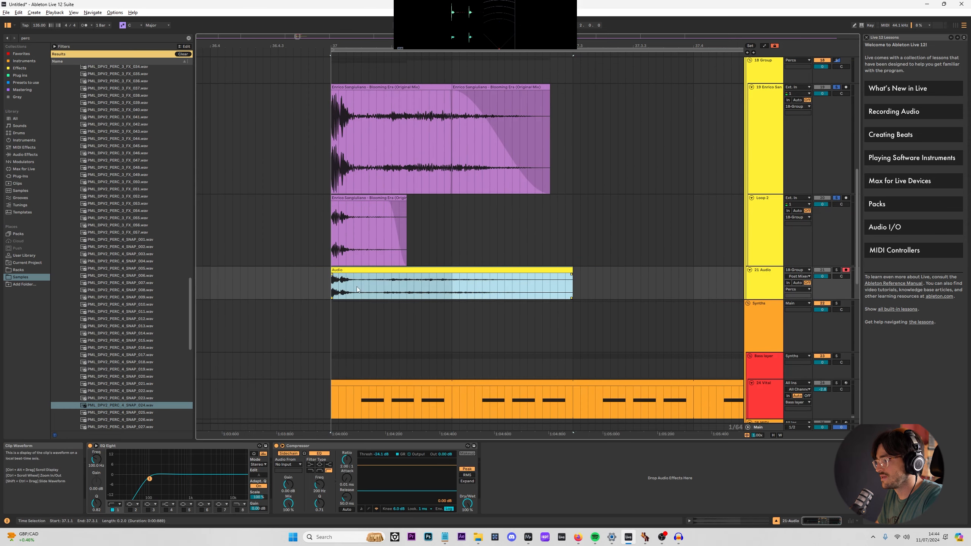
Duplicate the 21 Audio track and cut the copied clip down to its opening transient, ending just before 37.1.2.
{"action": "left_click", "coordinate": [753, 284]}
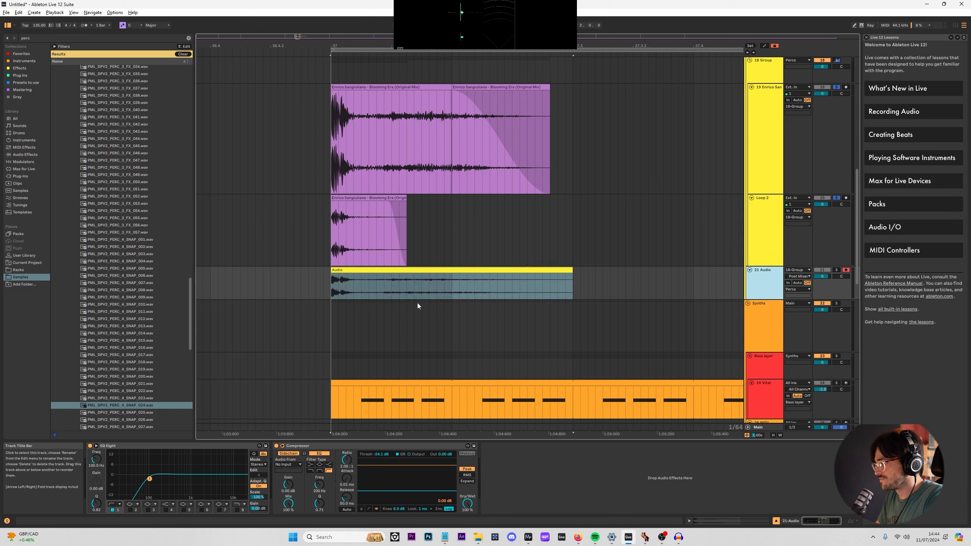
{"action": "key", "text": "ctrl+d"}
{"action": "left_click", "coordinate": [354, 317]}
{"action": "key", "text": "ctrl+e"}
{"action": "left_click", "coordinate": [368, 303]}
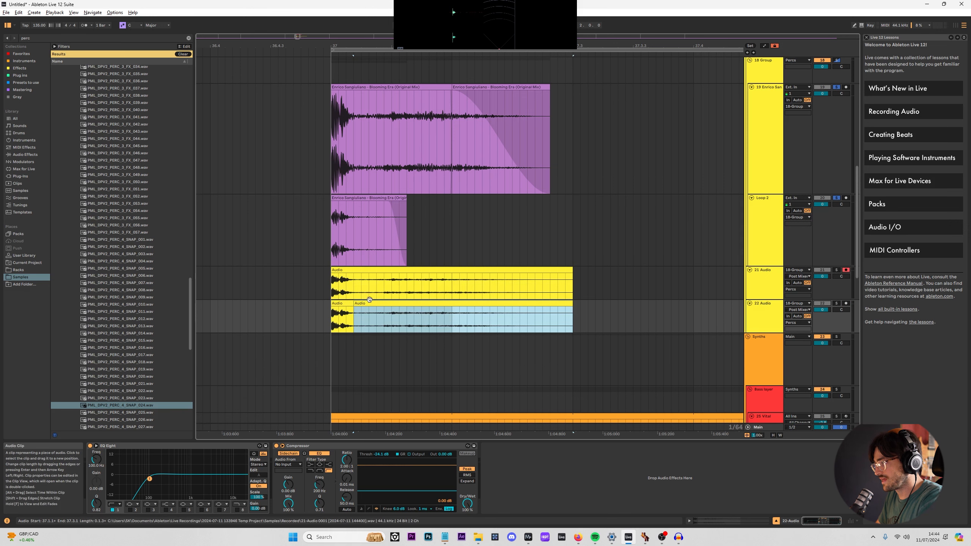
{"action": "key", "text": "Delete"}
Solo the short transient copy, play it and raise its EQ Eight low cut to about 170 Hz.
{"action": "left_click", "coordinate": [342, 305]}
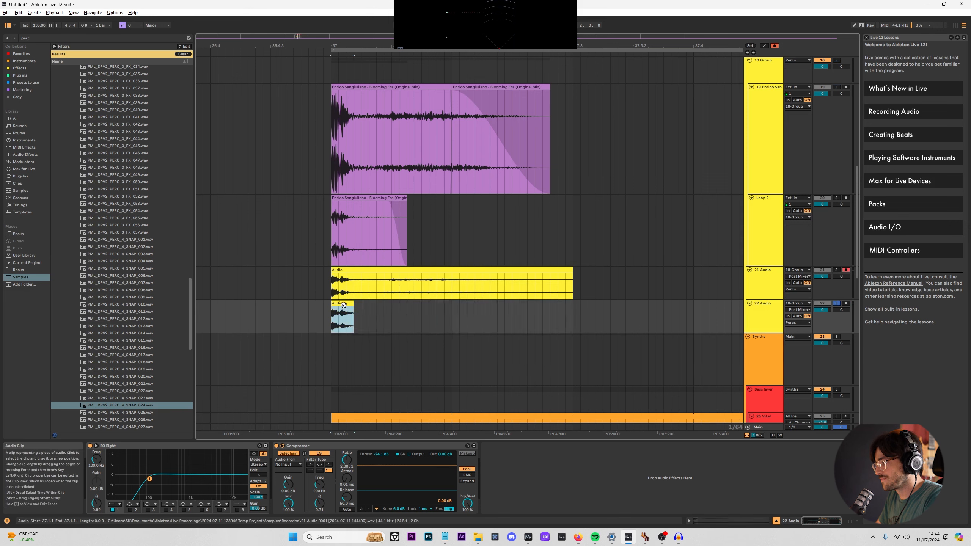
{"action": "key", "text": "space"}
{"action": "mouse_move", "coordinate": [150, 479]}
{"action": "left_mouse_down"}
{"action": "mouse_move", "coordinate": [176, 480]}
{"action": "mouse_move", "coordinate": [159, 480]}
{"action": "left_mouse_up"}
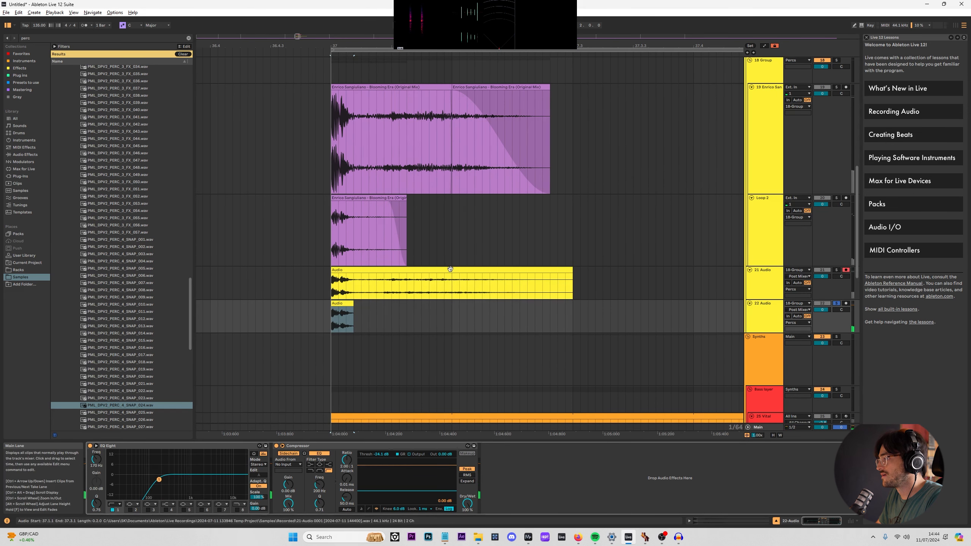
Delete the source clips from the Original Mix hit track and Loop 2, keeping the recorded hits.
{"action": "left_click", "coordinate": [344, 270]}
{"action": "left_click", "coordinate": [382, 84], "text": "shift"}
{"action": "left_click", "coordinate": [355, 210]}
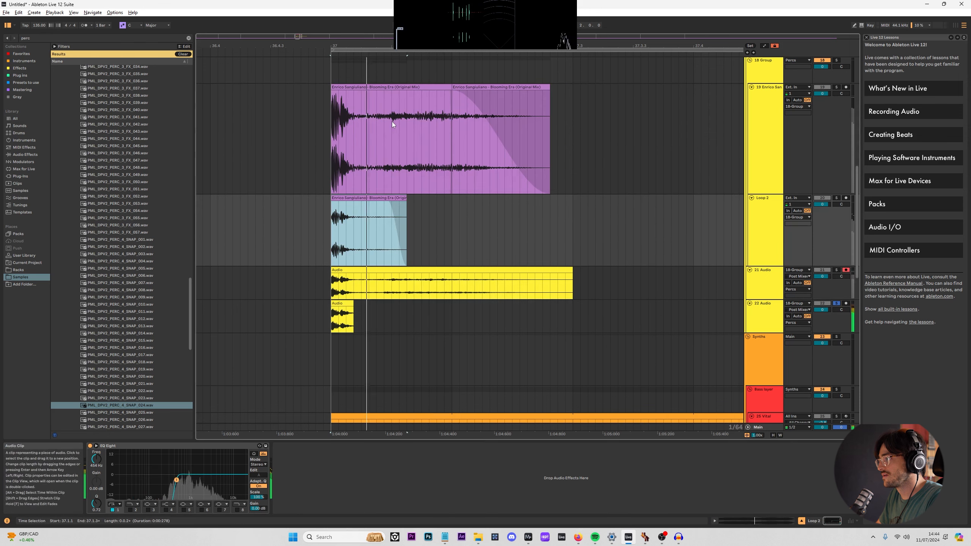
{"action": "left_click", "coordinate": [391, 121], "text": "ctrl"}
{"action": "left_click", "coordinate": [484, 89]}
{"action": "left_click", "coordinate": [428, 88]}
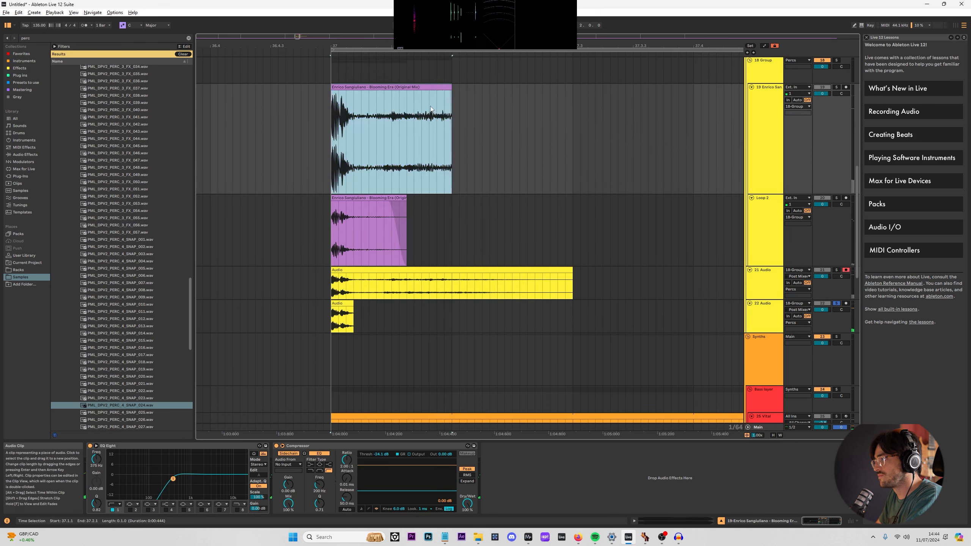
{"action": "key", "text": "Delete"}
{"action": "left_click", "coordinate": [396, 198]}
{"action": "key", "text": "Delete"}
Unsolo the short transient track and align the start of the drums stem clip to 37.1.1.
{"action": "scroll", "coordinate": [428, 257], "scroll_direction": "down", "scroll_amount": 4}
{"action": "scroll", "coordinate": [414, 211], "scroll_direction": "down", "scroll_amount": 3}
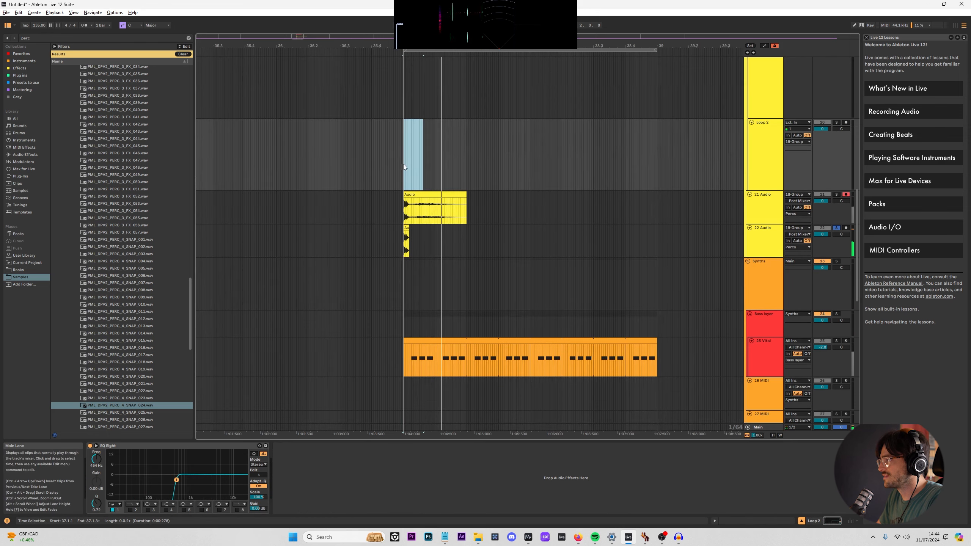
{"action": "left_click", "coordinate": [822, 228]}
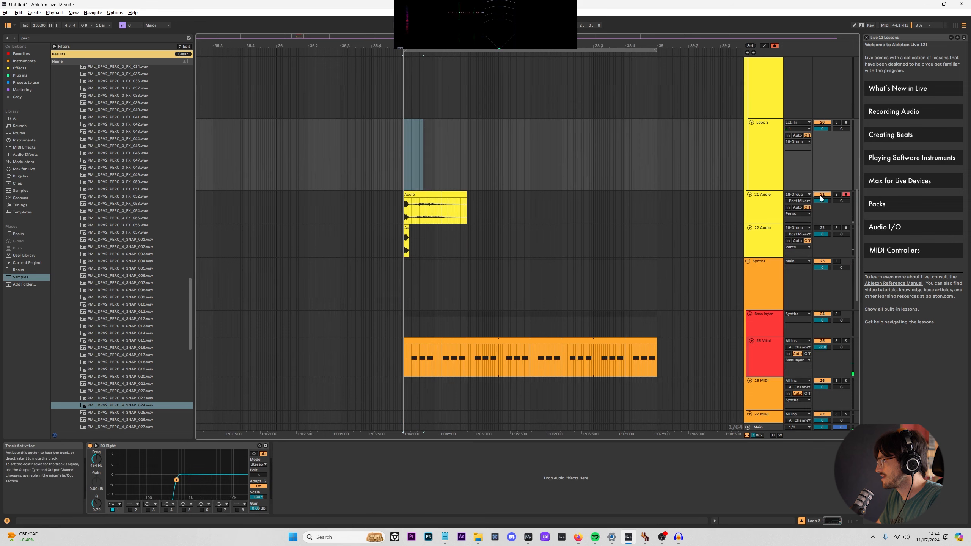
{"action": "scroll", "coordinate": [362, 278], "scroll_direction": "down", "scroll_amount": 10}
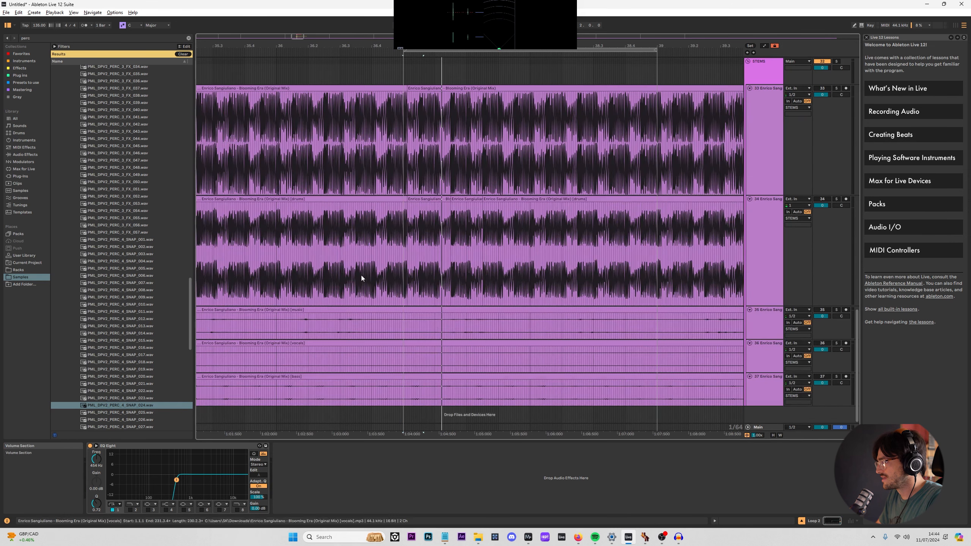
{"action": "left_click", "coordinate": [408, 220]}
{"action": "scroll", "coordinate": [419, 213], "scroll_direction": "up", "scroll_amount": 5}
{"action": "left_click_drag", "start_coordinate": [374, 198], "coordinate": [351, 199]}
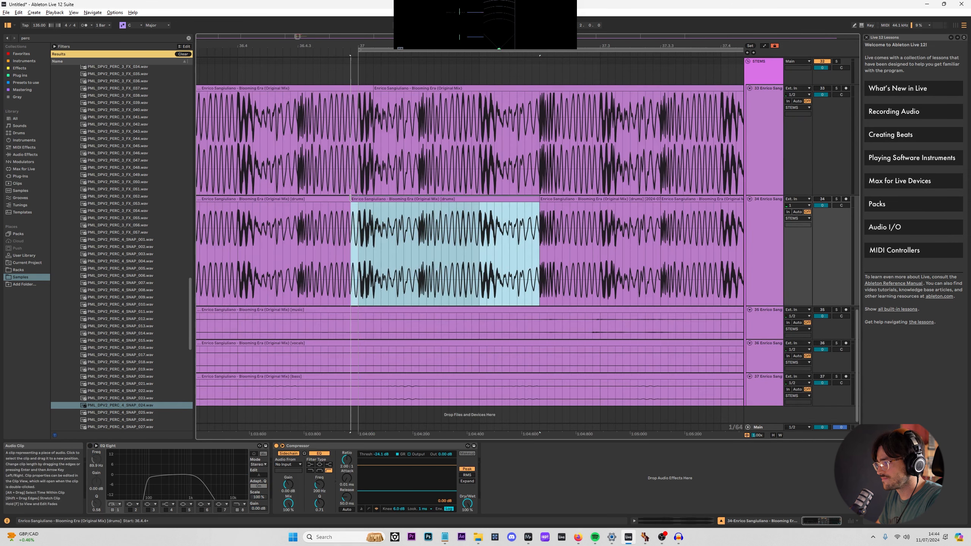
{"action": "left_click", "coordinate": [365, 222]}
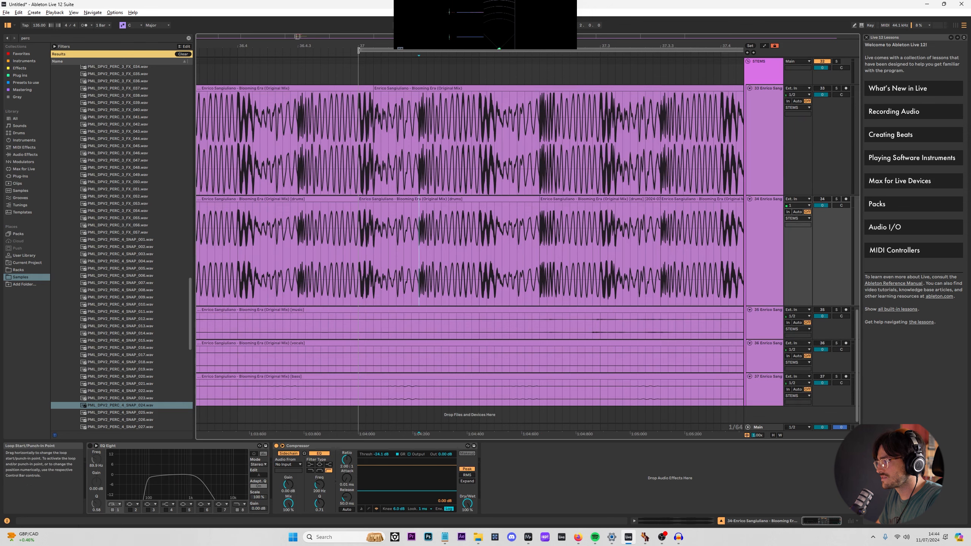
Set the loop start to 37.1.3, solo and play the drums stem, and mark the percussion hit at 37.2.3.
{"action": "left_click_drag", "start_coordinate": [359, 50], "coordinate": [420, 50]}
{"action": "scroll", "coordinate": [443, 214], "scroll_direction": "up", "scroll_amount": 5}
{"action": "scroll", "coordinate": [440, 233], "scroll_direction": "down", "scroll_amount": 3}
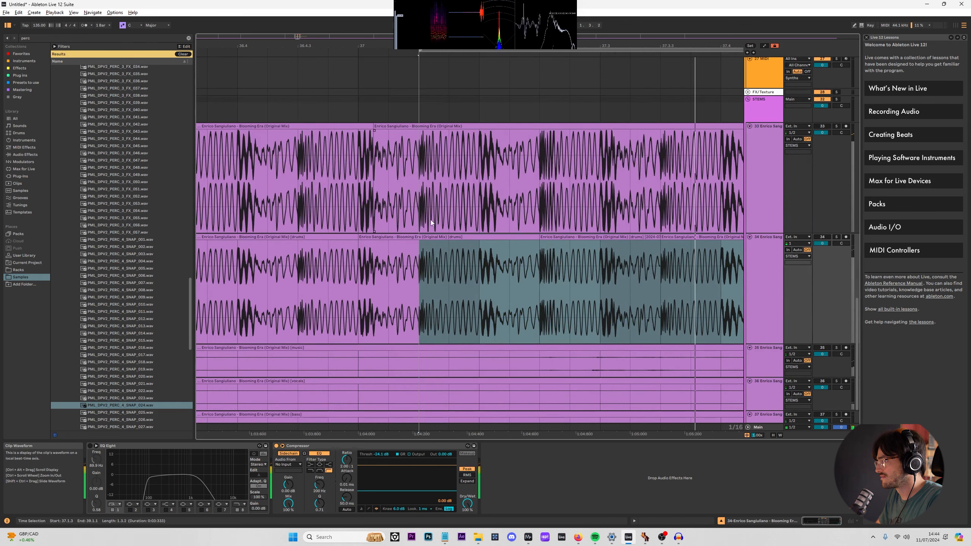
{"action": "left_click", "coordinate": [540, 273]}
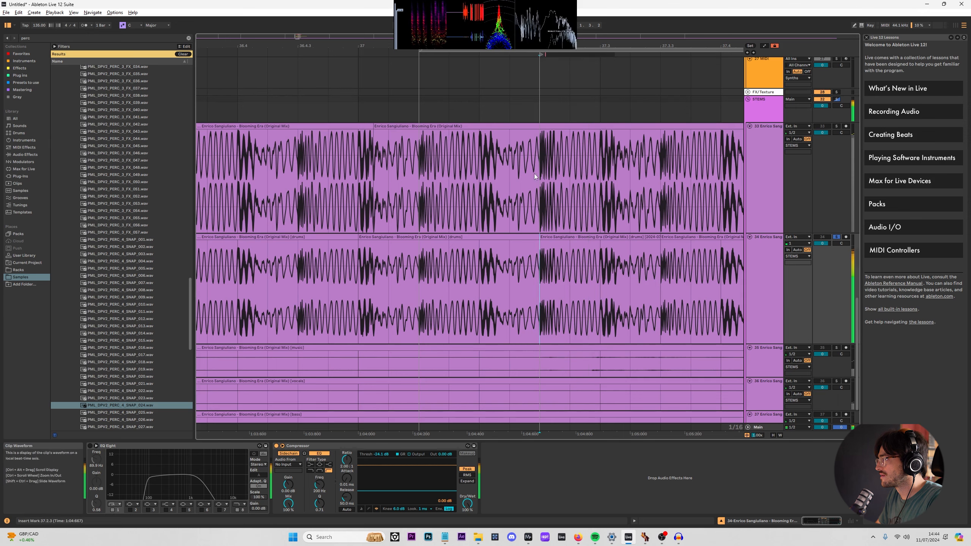
Move the recorded hit on 21 Audio and its short transient copy on 22 Audio to start at 37.2.3.
{"action": "scroll", "coordinate": [534, 173], "scroll_direction": "up", "scroll_amount": 3}
{"action": "left_click", "coordinate": [544, 185]}
{"action": "scroll", "coordinate": [557, 153], "scroll_direction": "up", "scroll_amount": 6}
{"action": "key", "text": "space"}
{"action": "left_click", "coordinate": [352, 210]}
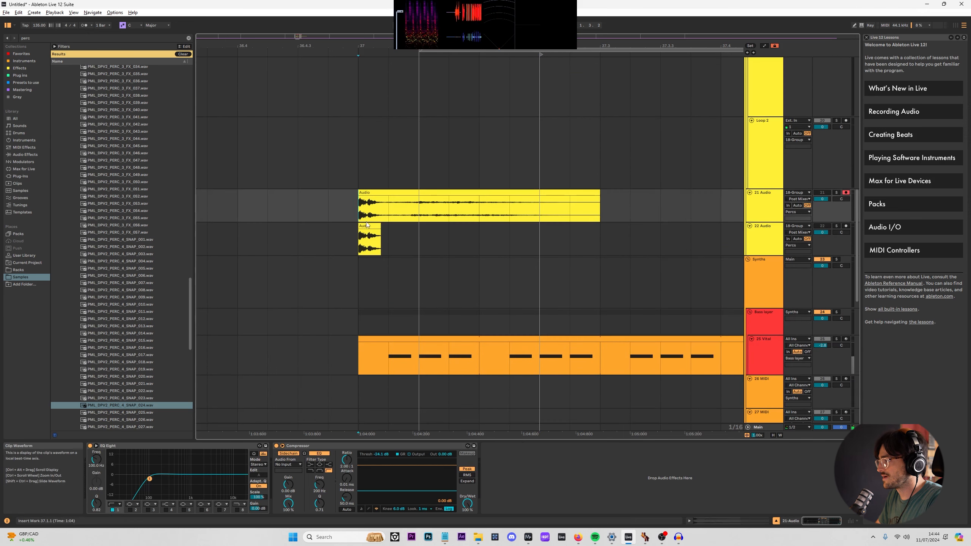
{"action": "left_click_drag", "start_coordinate": [362, 240], "coordinate": [583, 235]}
{"action": "left_click_drag", "start_coordinate": [369, 227], "coordinate": [536, 224]}
{"action": "left_click_drag", "start_coordinate": [396, 193], "coordinate": [562, 203]}
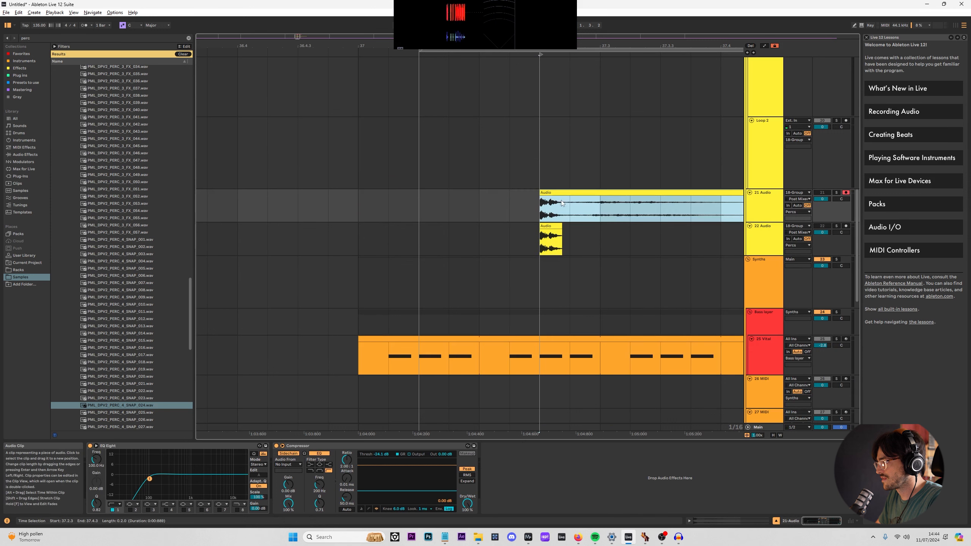
Play the arrangement from 37.1.3 and compare it with the 22 Audio transient layer off and on.
{"action": "left_click", "coordinate": [427, 214]}
{"action": "key", "text": "space"}
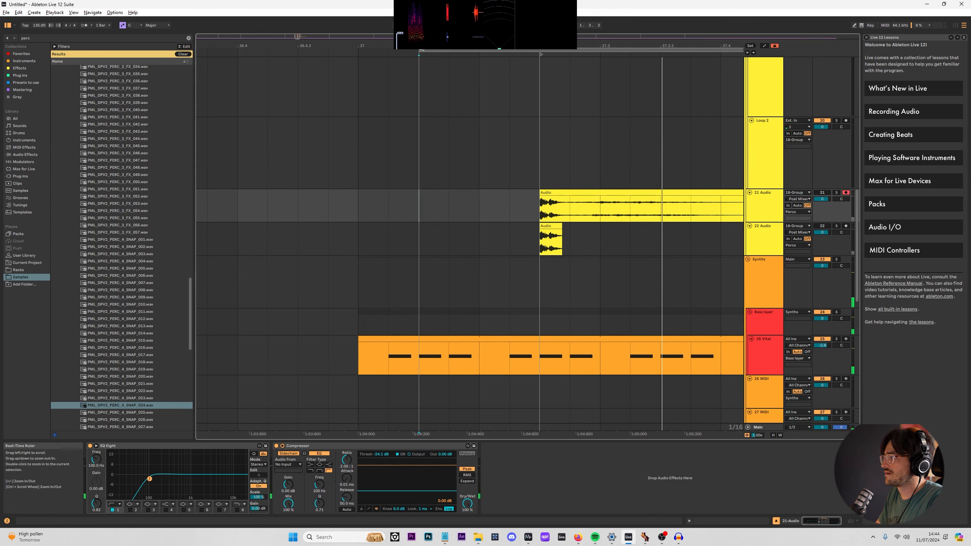
{"action": "left_click", "coordinate": [824, 229]}
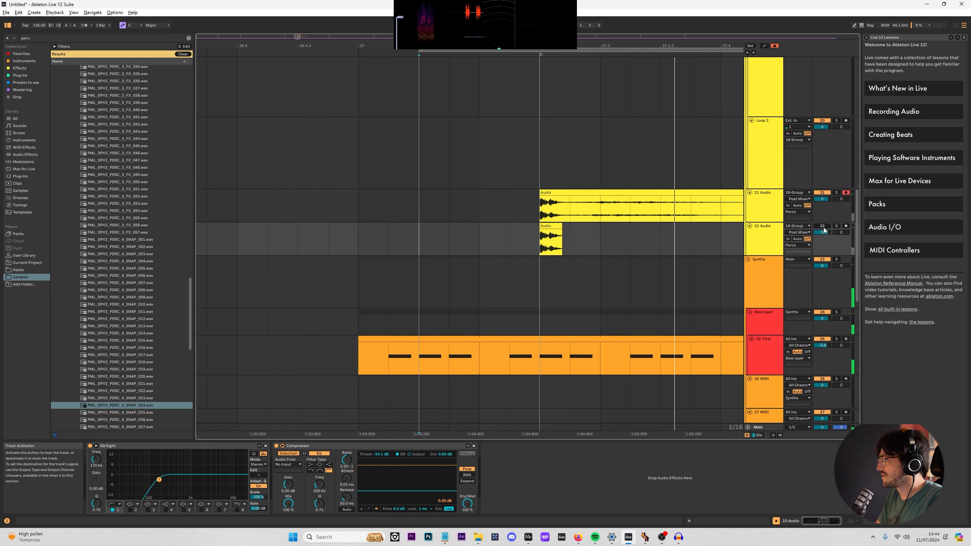
{"action": "left_click", "coordinate": [824, 229]}
{"action": "key", "text": "space"}
Play the drums stem from 37.1.1 and compare its percussion position with the placed hits at 37.2.3.
{"action": "scroll", "coordinate": [268, 184], "scroll_direction": "down", "scroll_amount": 4}
{"action": "scroll", "coordinate": [346, 187], "scroll_direction": "up", "scroll_amount": 2}
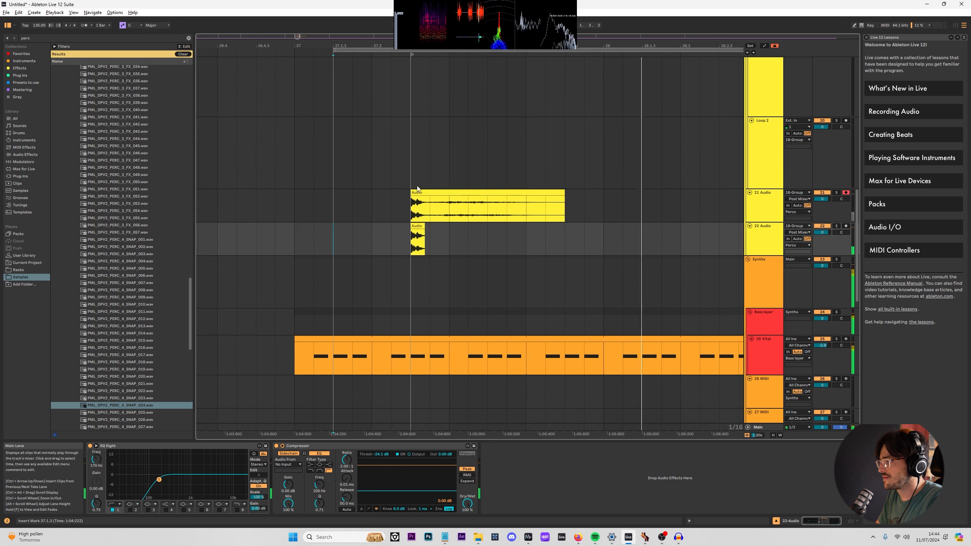
{"action": "scroll", "coordinate": [344, 318], "scroll_direction": "down", "scroll_amount": 5}
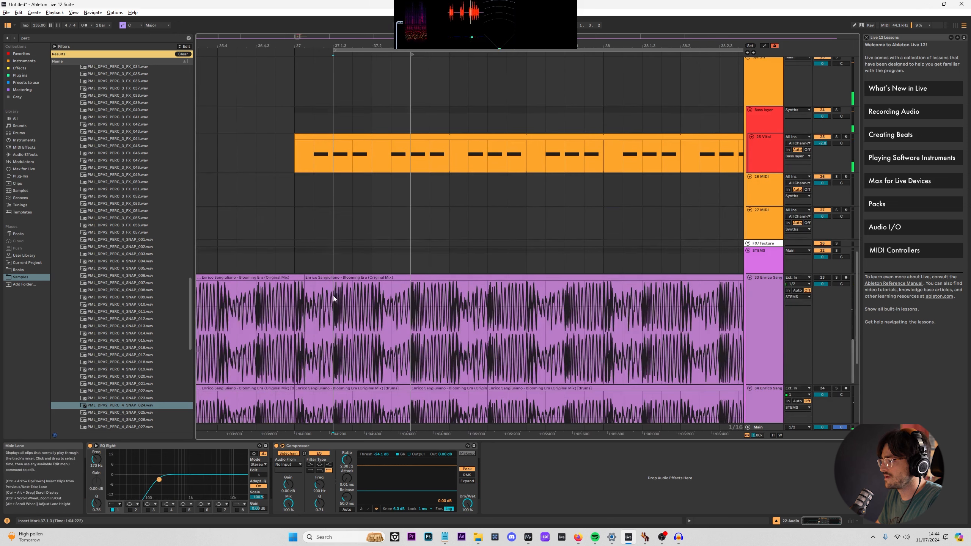
{"action": "scroll", "coordinate": [306, 230], "scroll_direction": "up", "scroll_amount": 2}
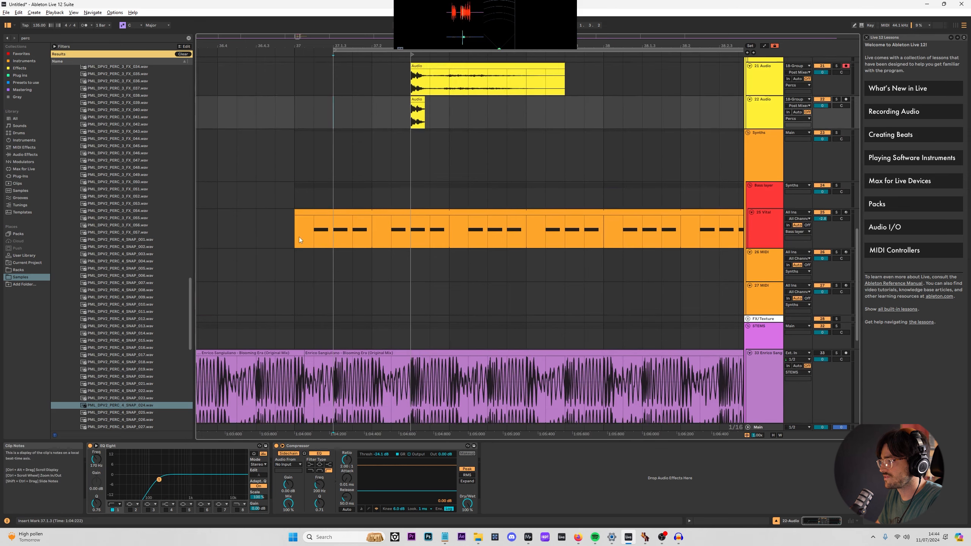
{"action": "scroll", "coordinate": [295, 249], "scroll_direction": "down", "scroll_amount": 3}
{"action": "scroll", "coordinate": [296, 250], "scroll_direction": "down", "scroll_amount": 3}
{"action": "scroll", "coordinate": [273, 291], "scroll_direction": "up", "scroll_amount": 3}
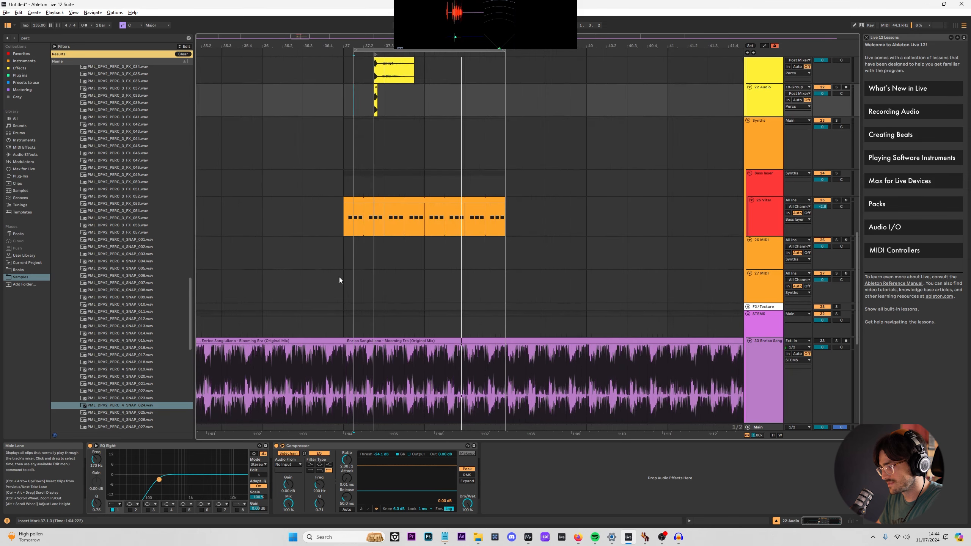
{"action": "scroll", "coordinate": [348, 283], "scroll_direction": "down", "scroll_amount": 5}
{"action": "scroll", "coordinate": [358, 287], "scroll_direction": "down", "scroll_amount": 1}
{"action": "left_click", "coordinate": [354, 291]}
{"action": "scroll", "coordinate": [369, 156], "scroll_direction": "up", "scroll_amount": 3}
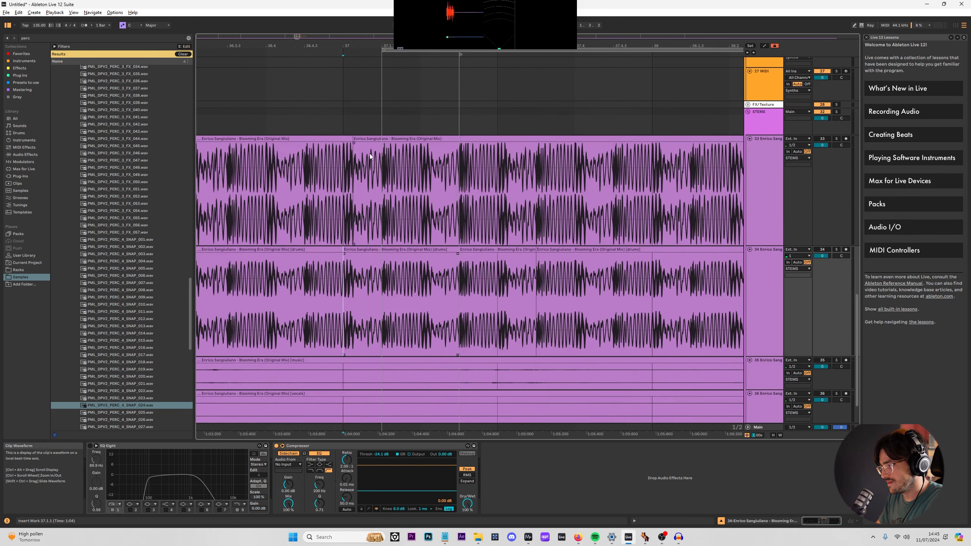
{"action": "key", "text": "space"}
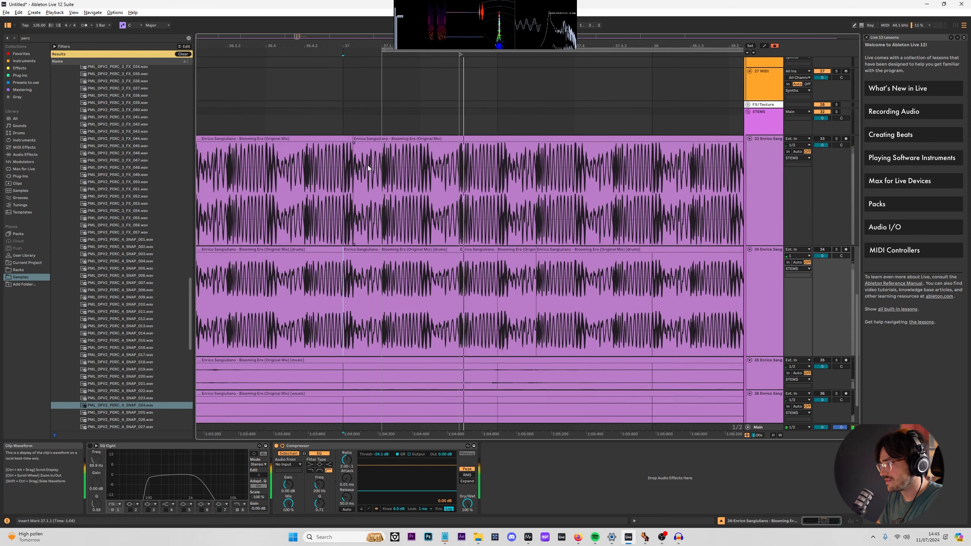
{"action": "scroll", "coordinate": [445, 191], "scroll_direction": "up", "scroll_amount": 10}
{"action": "left_click", "coordinate": [448, 226]}
{"action": "scroll", "coordinate": [459, 212], "scroll_direction": "up", "scroll_amount": 12}
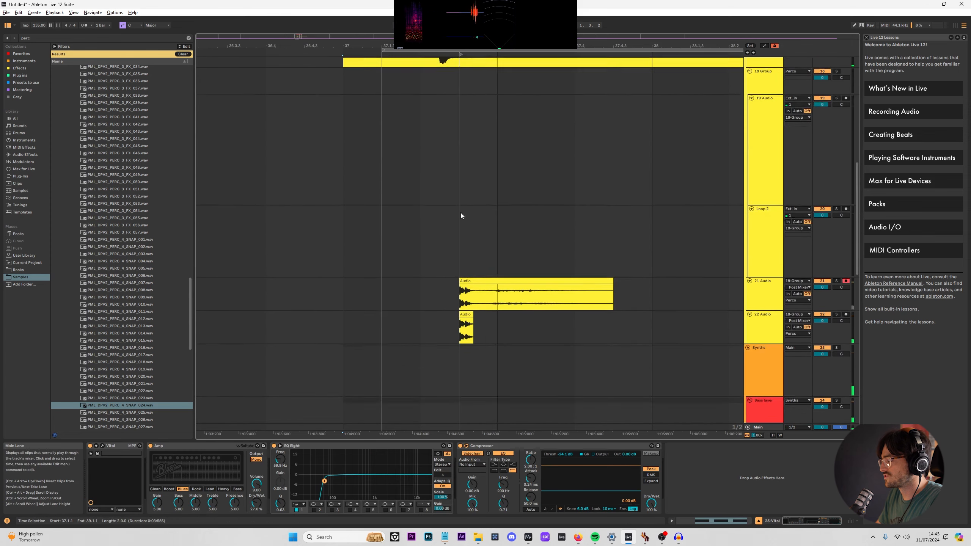
Move all the kick, percussion and synth clips half a beat later to start at 37.1.3, and play them from there.
{"action": "left_click", "coordinate": [414, 97], "text": "shift"}
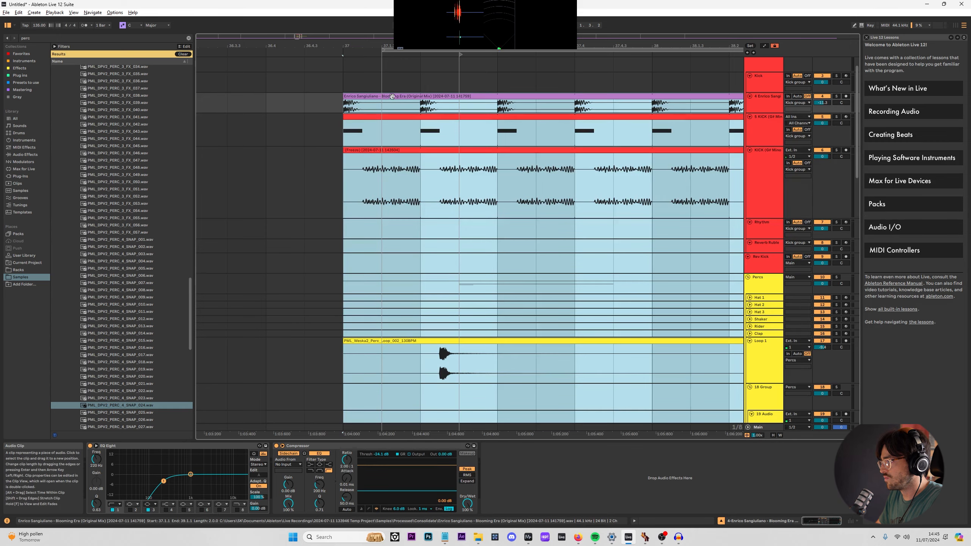
{"action": "left_click_drag", "start_coordinate": [392, 96], "coordinate": [425, 102]}
{"action": "left_click", "coordinate": [390, 109]}
{"action": "key", "text": "space"}
Move the hits on 21 Audio and 22 Audio half a beat earlier to 37.2.3, and play from 37.1.3.
{"action": "scroll", "coordinate": [487, 194], "scroll_direction": "down", "scroll_amount": 3}
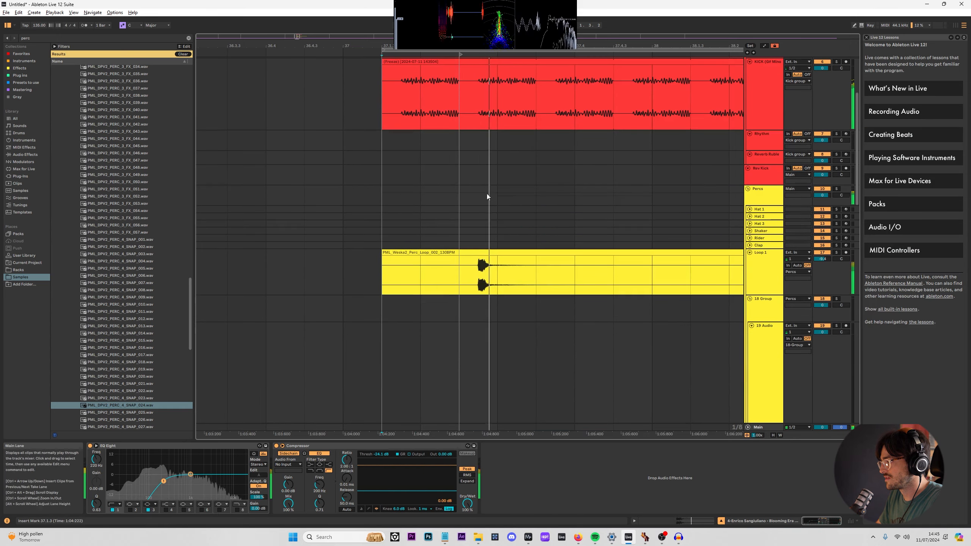
{"action": "scroll", "coordinate": [474, 205], "scroll_direction": "down", "scroll_amount": 10}
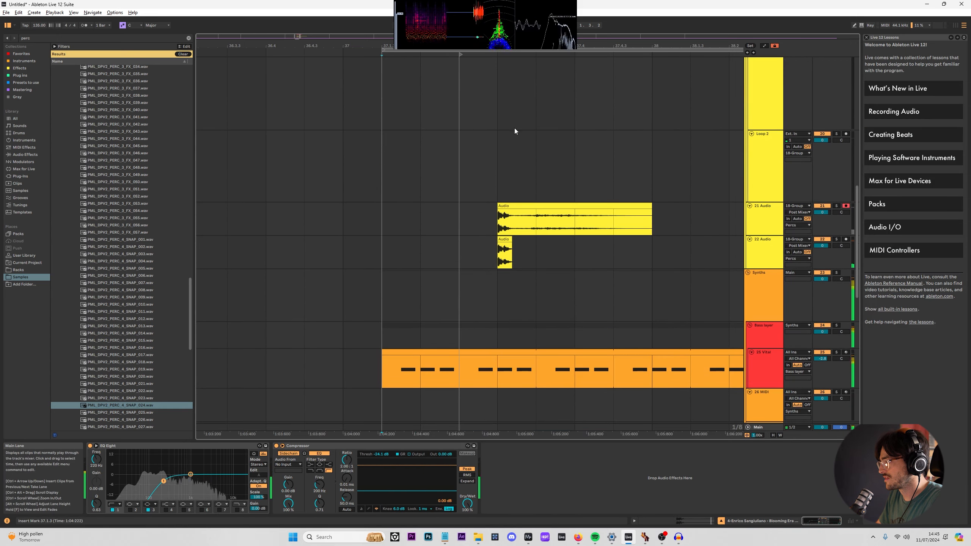
{"action": "scroll", "coordinate": [361, 214], "scroll_direction": "down", "scroll_amount": 5, "text": "ctrl"}
{"action": "scroll", "coordinate": [363, 218], "scroll_direction": "down", "scroll_amount": 2}
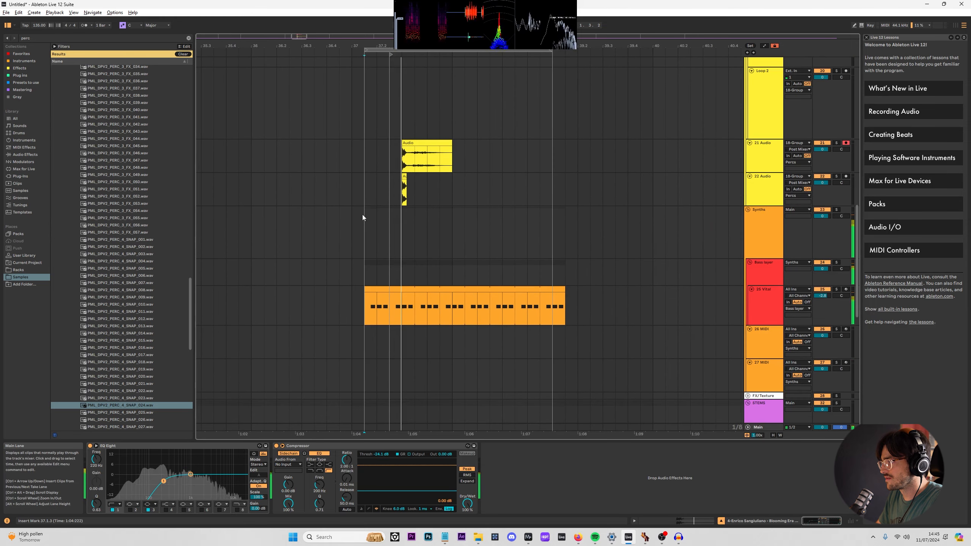
{"action": "scroll", "coordinate": [386, 173], "scroll_direction": "up", "scroll_amount": 6, "text": "ctrl"}
{"action": "left_click", "coordinate": [477, 191]}
{"action": "left_click", "coordinate": [486, 143], "text": "shift"}
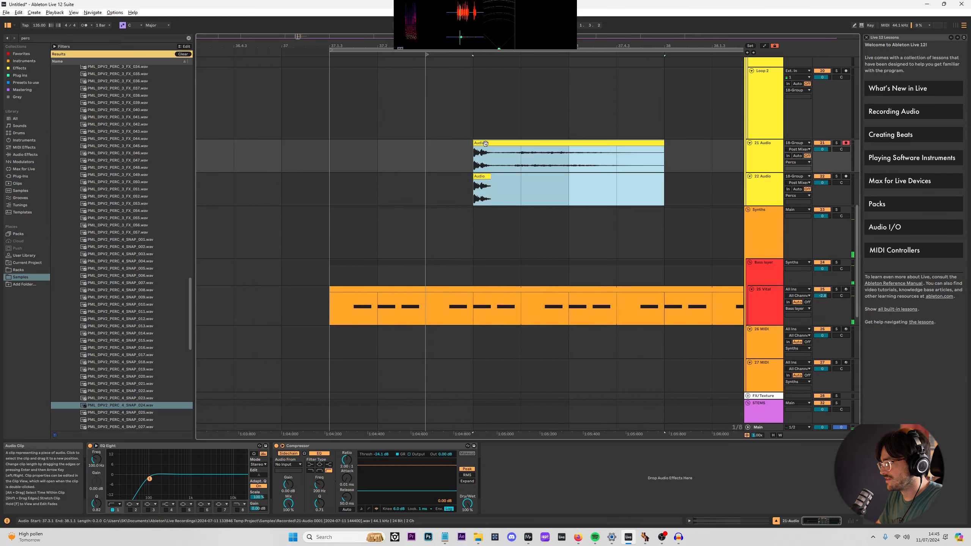
{"action": "left_click_drag", "start_coordinate": [486, 143], "coordinate": [448, 144]}
{"action": "left_click", "coordinate": [330, 150]}
{"action": "key", "text": "space"}
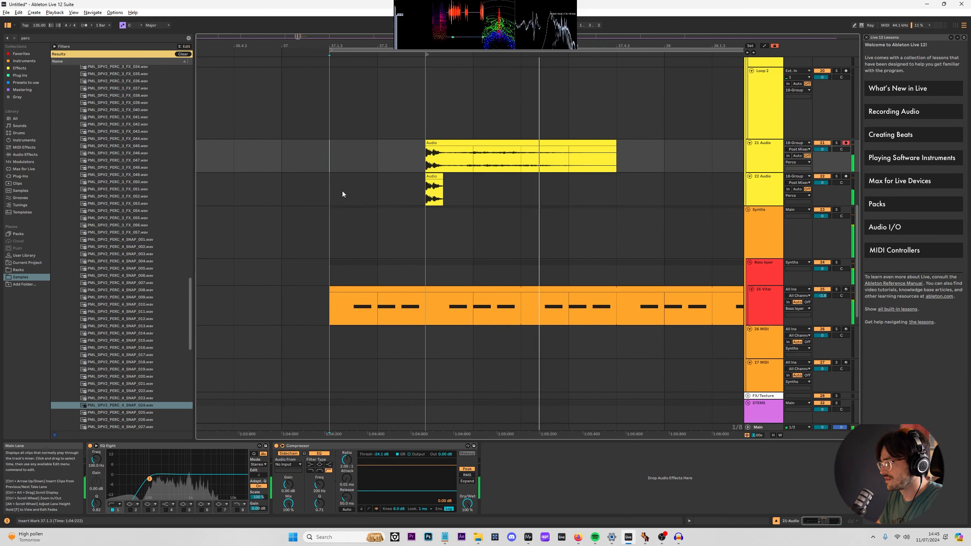
Try to duplicate the hits on 21 Audio and 22 Audio further along the timeline.
{"action": "left_click_drag", "start_coordinate": [347, 188], "coordinate": [569, 157]}
{"action": "key", "text": "ctrl+d"}
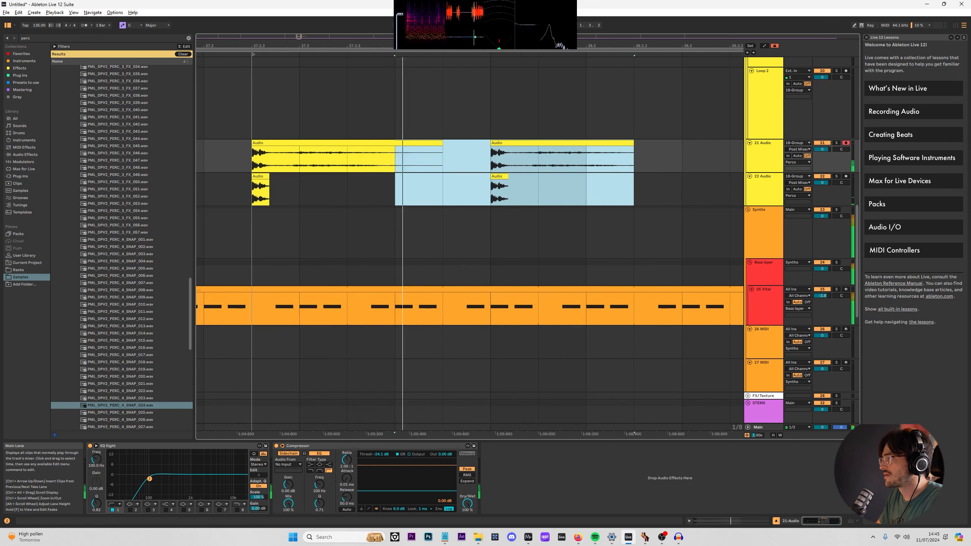
{"action": "scroll", "coordinate": [545, 164], "scroll_direction": "down", "scroll_amount": 4, "text": "ctrl"}
{"action": "key", "text": "space"}
{"action": "key", "text": "ctrl+z"}
Cut off the 21 Audio clip's tail from 37.4.1 to 37.4.3 and delete the locator at 37.2.3.
{"action": "left_click", "coordinate": [425, 188]}
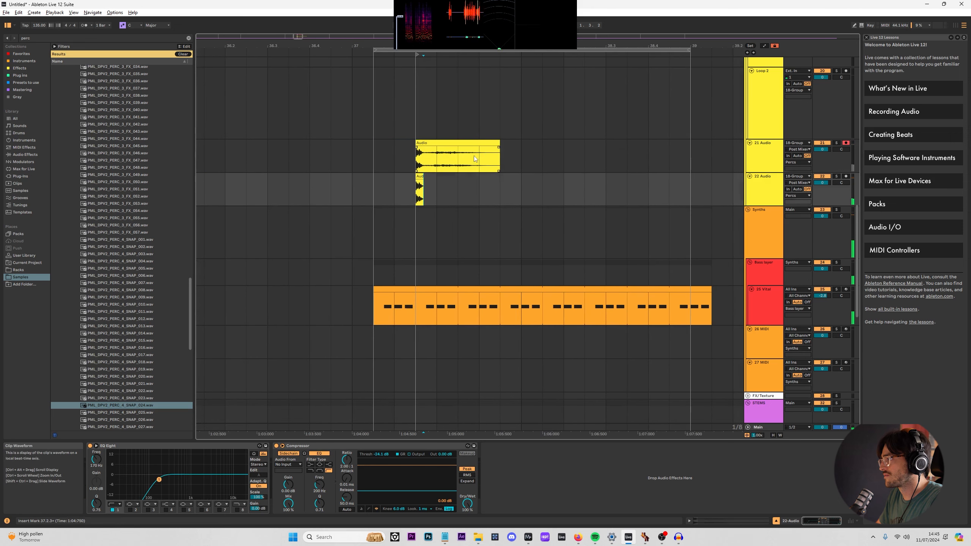
{"action": "left_click_drag", "start_coordinate": [477, 159], "coordinate": [499, 158]}
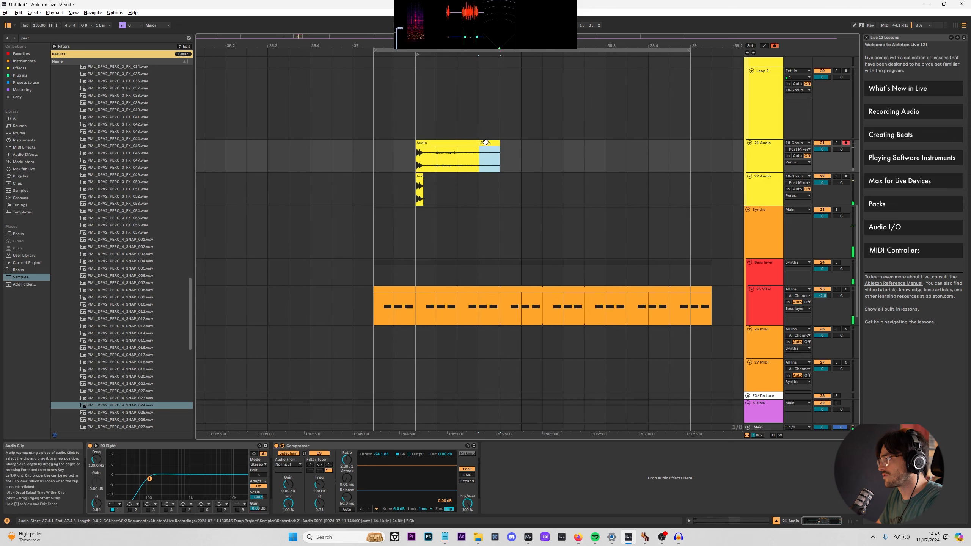
{"action": "right_click", "coordinate": [417, 56]}
{"action": "left_click", "coordinate": [425, 61]}
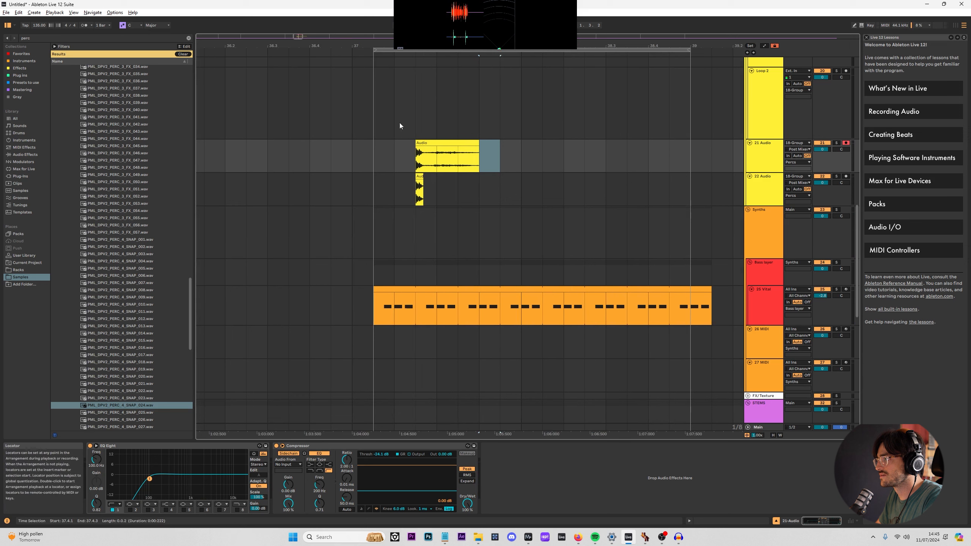
Insert a 4/4 time signature change at 37.1.3 and extend the loop to end with the bass clip at 40.1.1.
{"action": "right_click", "coordinate": [373, 54]}
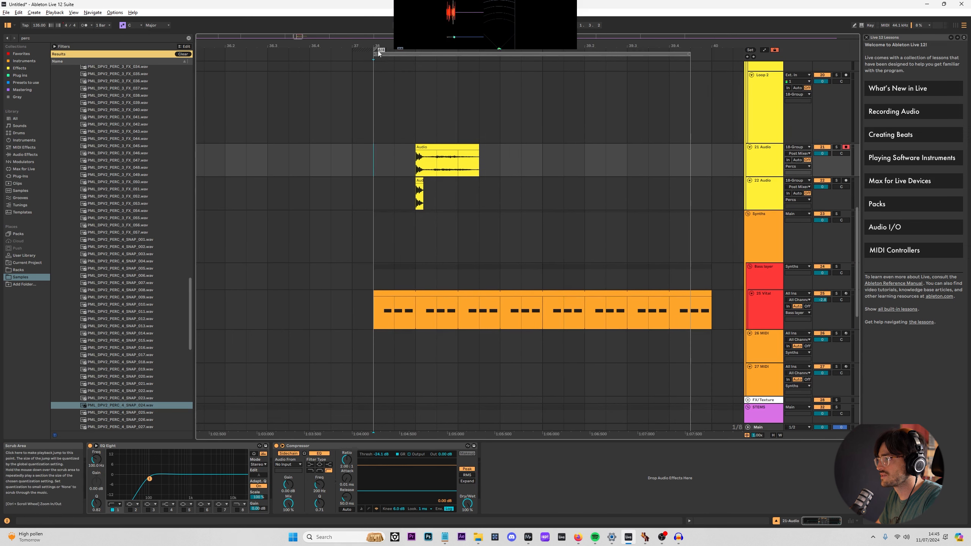
{"action": "left_click", "coordinate": [359, 91]}
{"action": "left_click_drag", "start_coordinate": [378, 126], "coordinate": [690, 235]}
{"action": "left_click", "coordinate": [660, 76]}
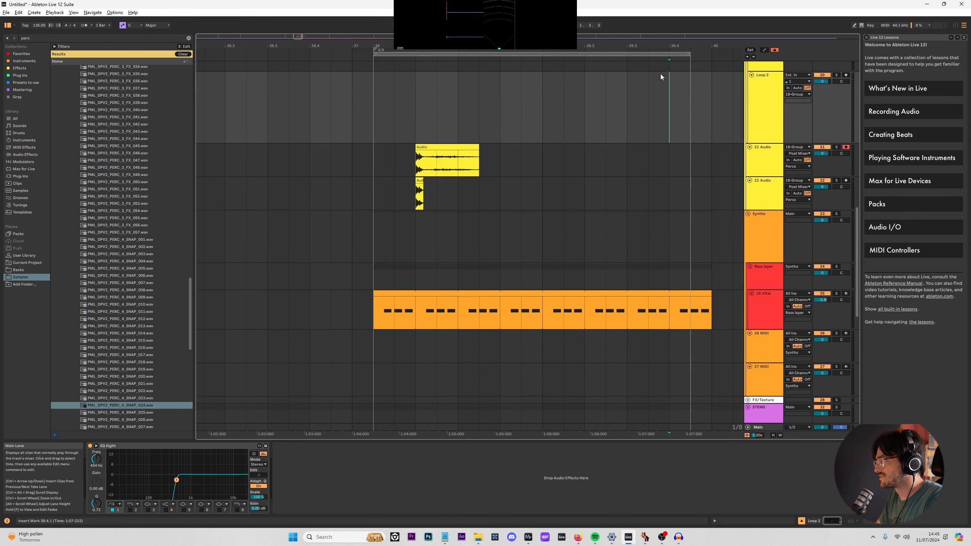
{"action": "mouse_move", "coordinate": [686, 54]}
{"action": "left_mouse_down"}
{"action": "mouse_move", "coordinate": [650, 58]}
{"action": "mouse_move", "coordinate": [686, 58]}
{"action": "left_mouse_up"}
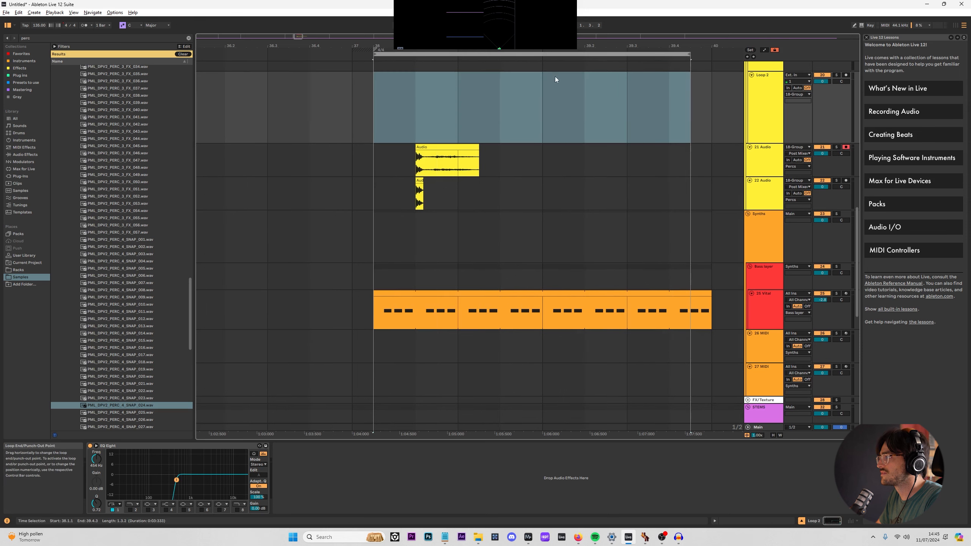
{"action": "left_click", "coordinate": [385, 99]}
{"action": "left_click", "coordinate": [562, 305]}
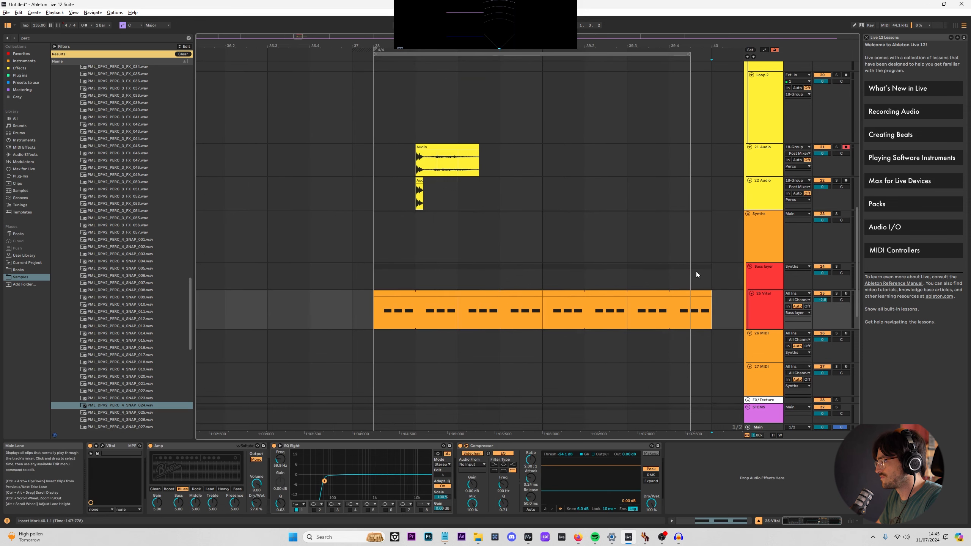
{"action": "left_click_drag", "start_coordinate": [687, 57], "coordinate": [711, 57]}
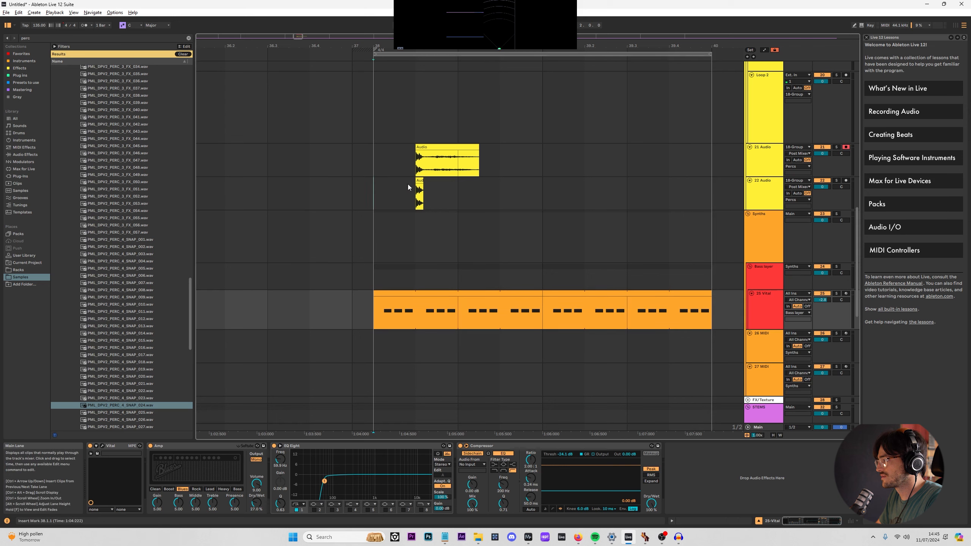
Duplicate the hits on 21 Audio and 22 Audio one bar later to 39.2.1, and play the arrangement.
{"action": "left_click_drag", "start_coordinate": [408, 184], "coordinate": [550, 152]}
{"action": "key", "text": "ctrl+d"}
{"action": "left_click", "coordinate": [360, 187]}
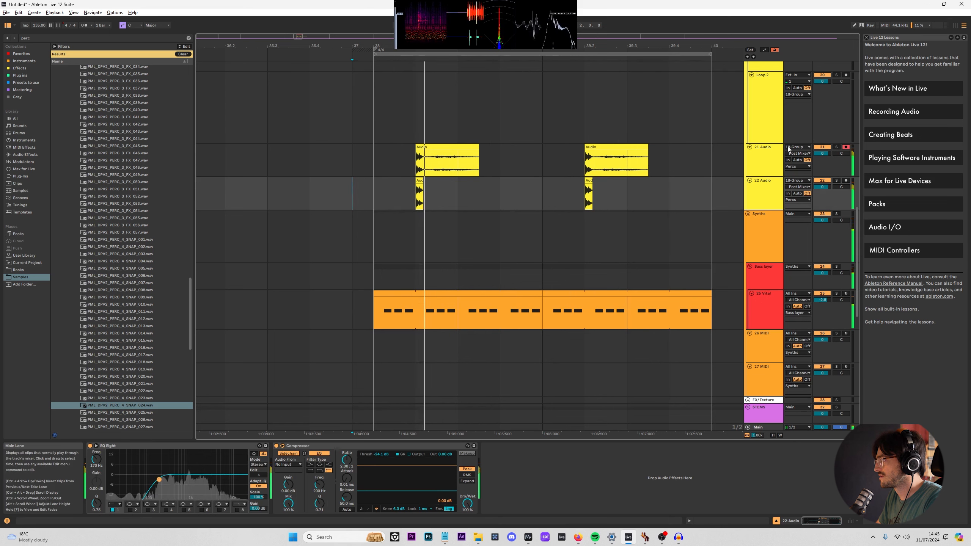
Compare the playback with 21 Audio off and on, and leave 21 Audio deactivated.
{"action": "left_click", "coordinate": [823, 147]}
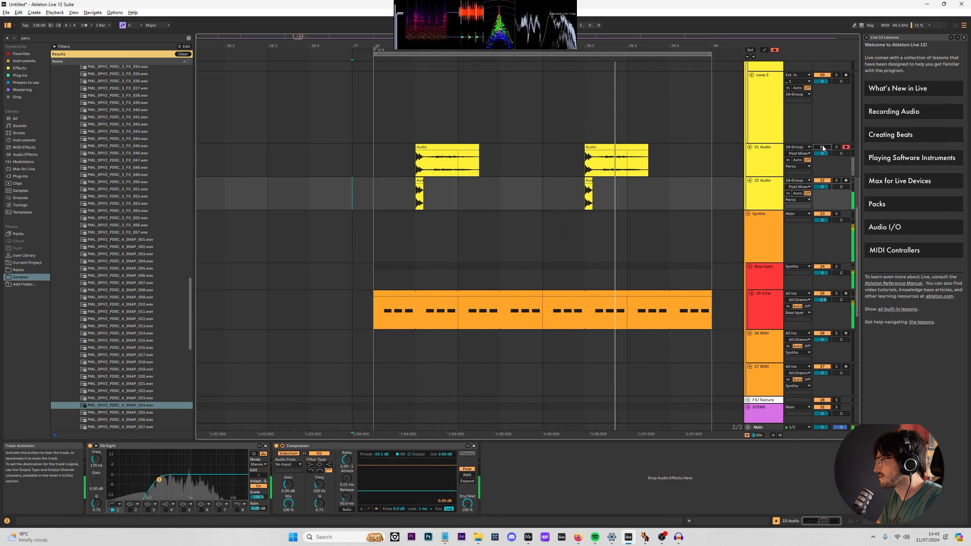
{"action": "left_click", "coordinate": [822, 148]}
{"action": "scroll", "coordinate": [460, 180], "scroll_direction": "up", "scroll_amount": 5, "text": "ctrl"}
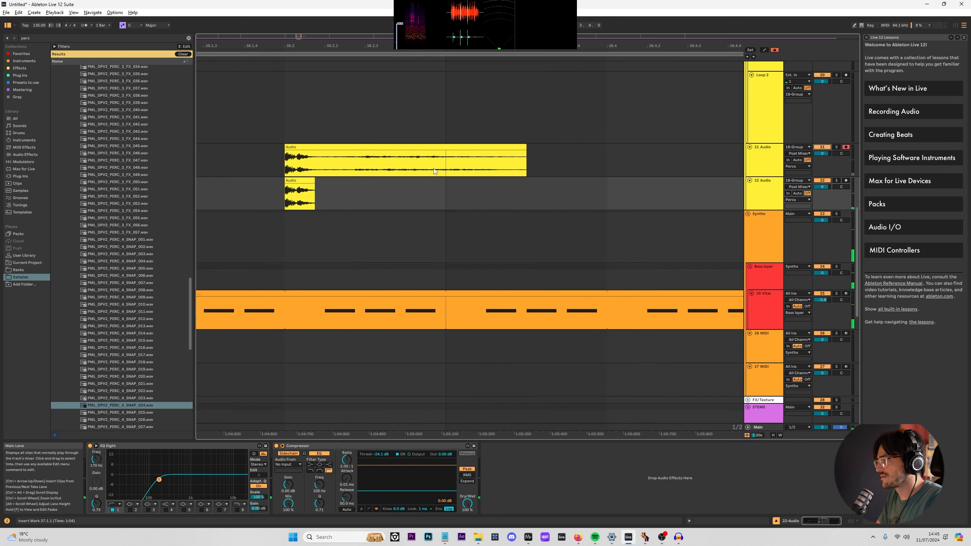
{"action": "left_click", "coordinate": [830, 152]}
Solo and play 22 Audio, search the audio effects for "hyb", and add Hybrid Reverb to the track.
{"action": "left_click", "coordinate": [302, 183]}
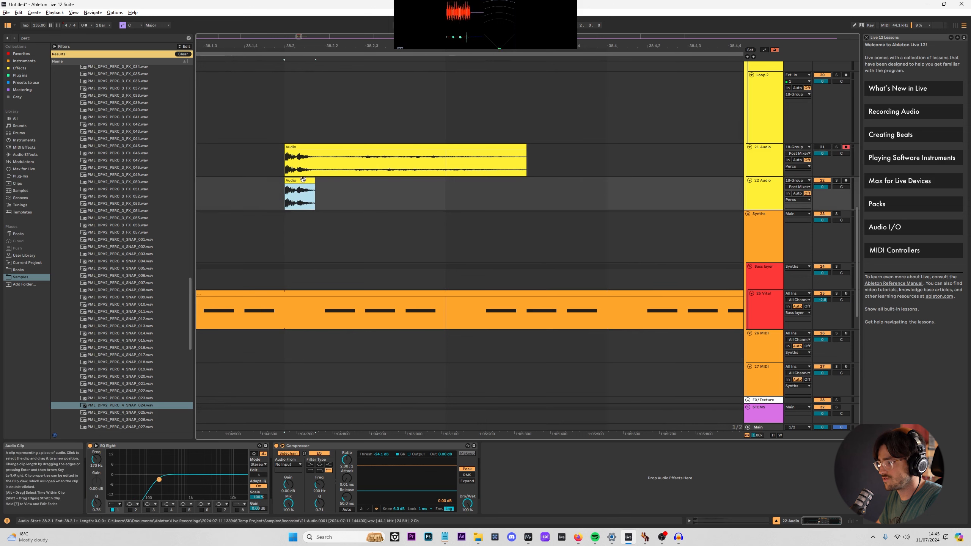
{"action": "key", "text": "space"}
{"action": "left_click", "coordinate": [26, 154]}
{"action": "left_click", "coordinate": [175, 78]}
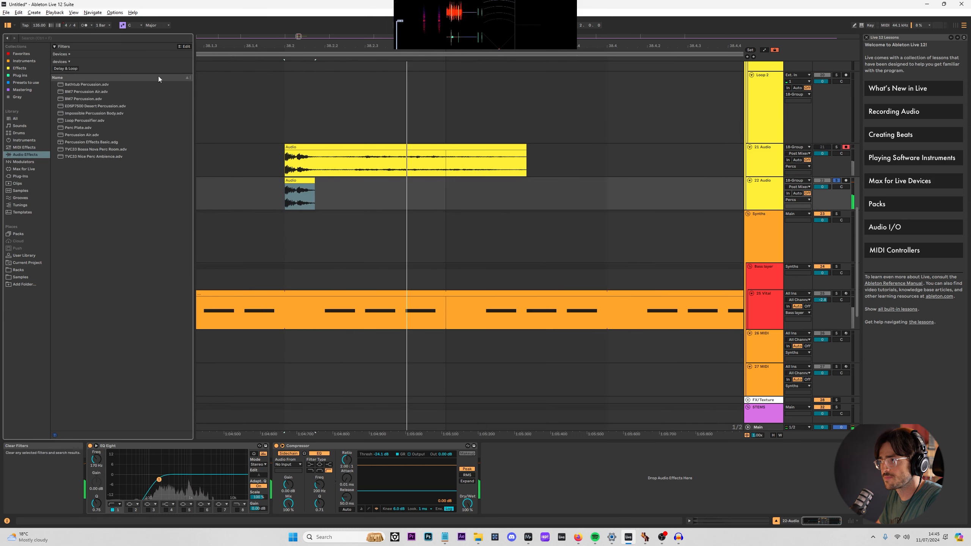
{"action": "left_click", "coordinate": [74, 37]}
{"action": "type", "text": "hyb"}
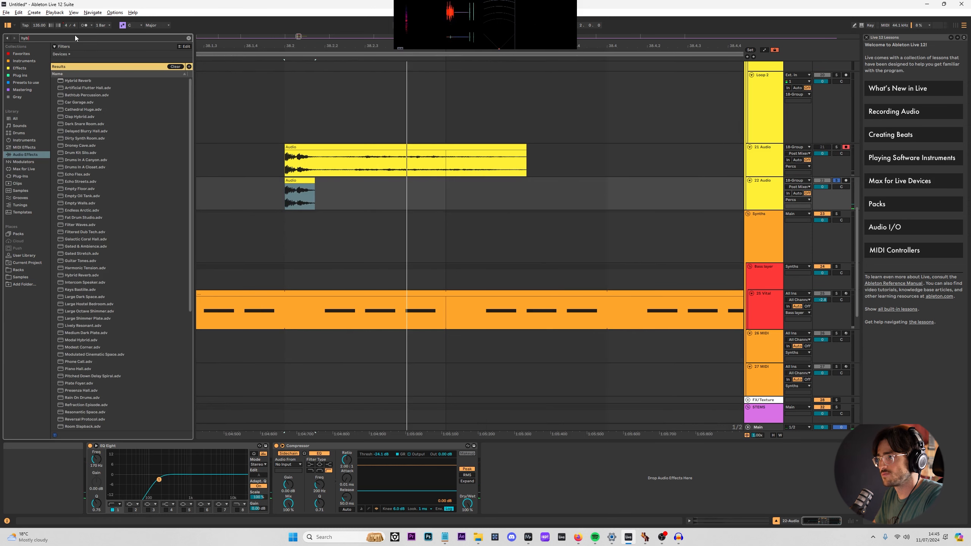
{"action": "key", "text": "Down"}
{"action": "key", "text": "Return"}
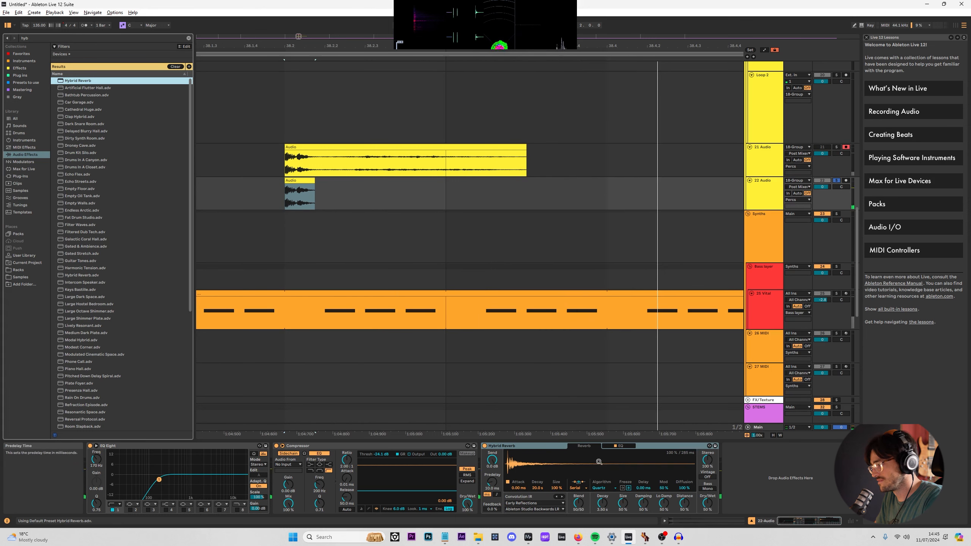
Compare the 21 Audio hit with the reverberated 22 Audio hit and try a tempo-synced predelay on Hybrid Reverb.
{"action": "left_click", "coordinate": [288, 172]}
{"action": "left_click", "coordinate": [286, 182]}
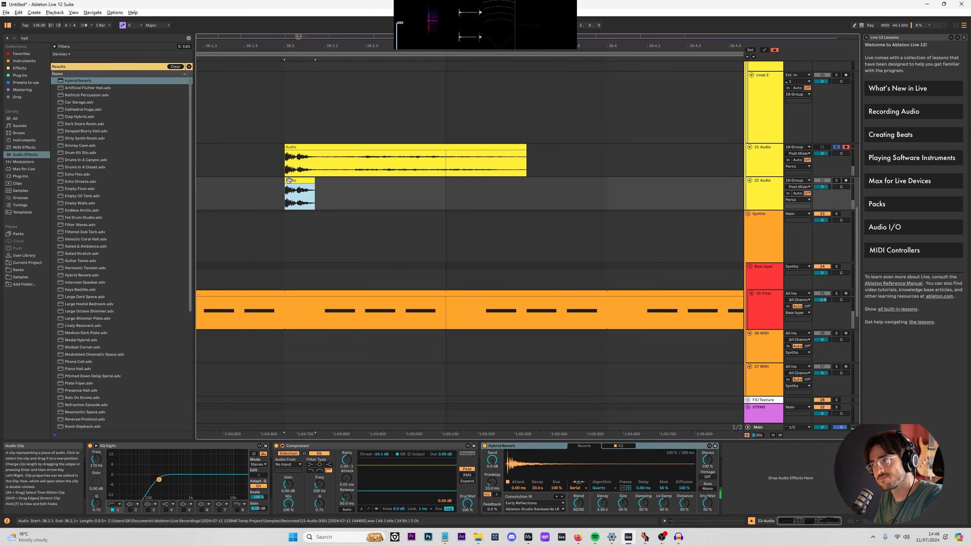
{"action": "left_click", "coordinate": [496, 495]}
{"action": "key", "text": "space"}
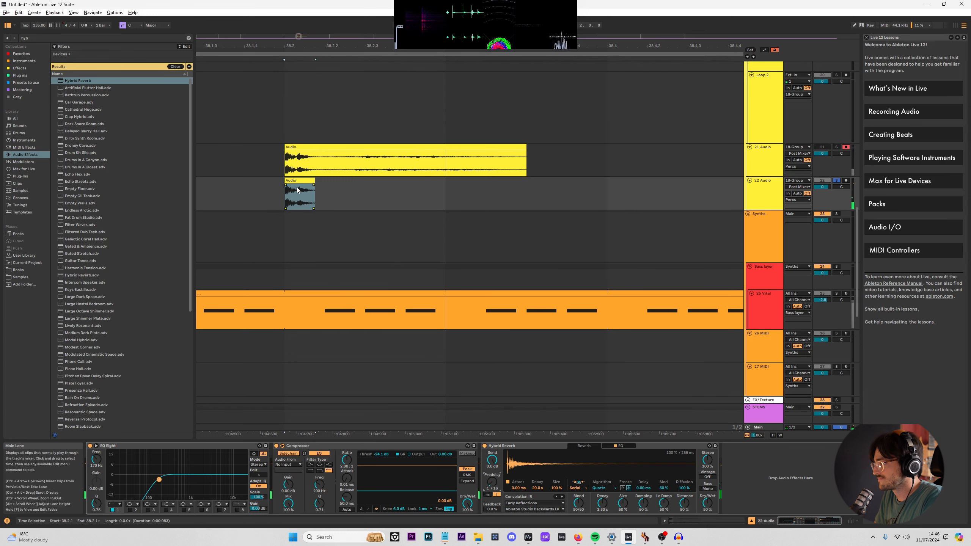
Compare both soloed hits again, return the Hybrid Reverb predelay to milliseconds, and reset it to 10.0 ms.
{"action": "left_click", "coordinate": [290, 165]}
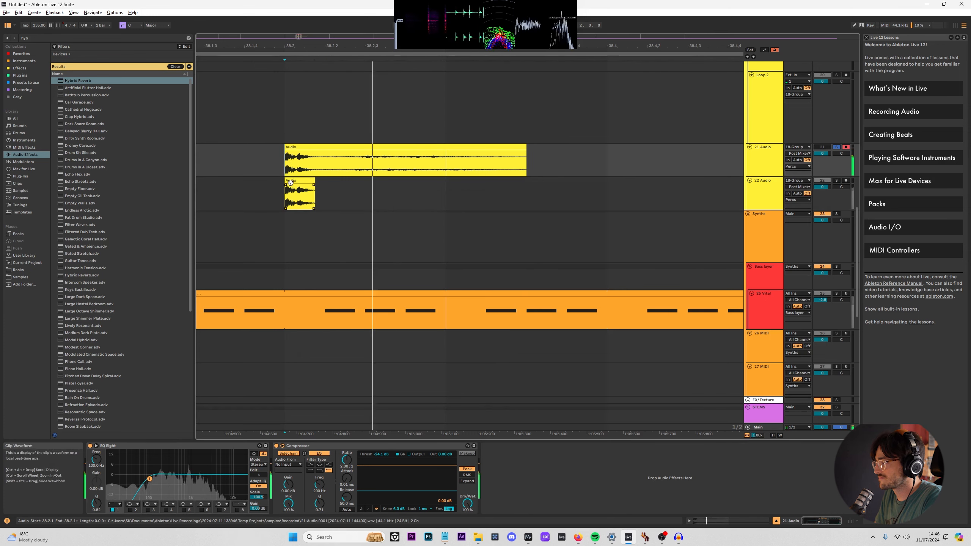
{"action": "left_click", "coordinate": [297, 197]}
{"action": "left_click", "coordinate": [487, 488]}
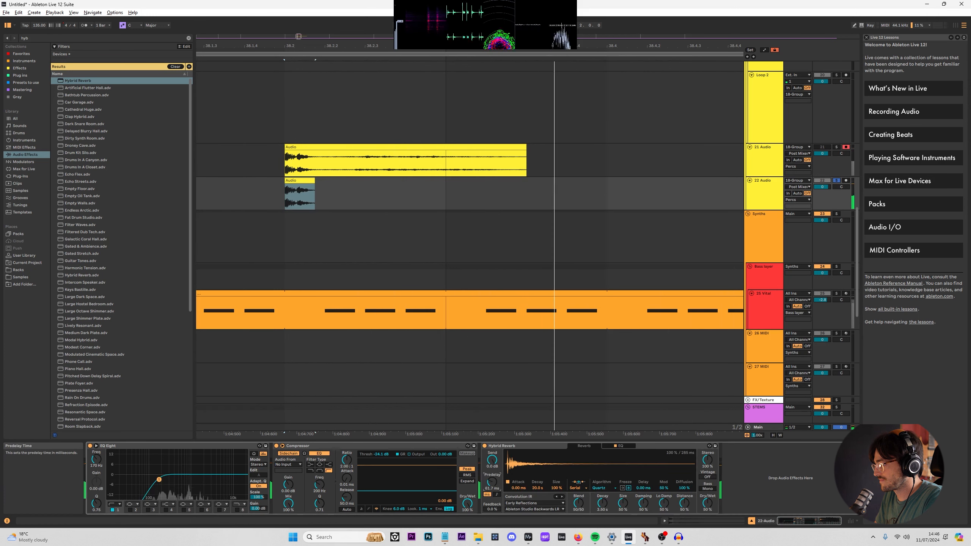
{"action": "double_click", "coordinate": [493, 485]}
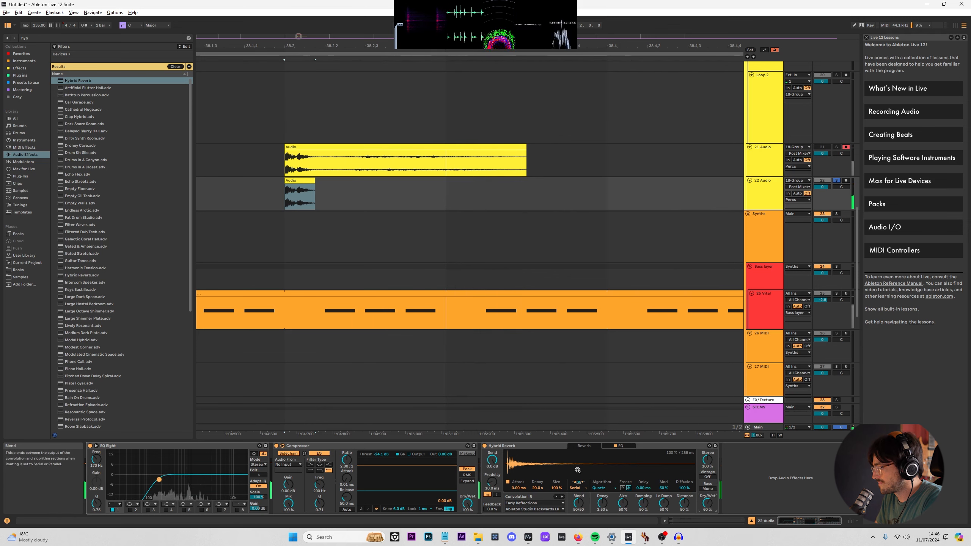
Audition the Berliner Hall LR and Awesome Stereo Spring impulse responses in Hybrid Reverb.
{"action": "scroll", "coordinate": [531, 503], "scroll_direction": "down", "scroll_amount": 1}
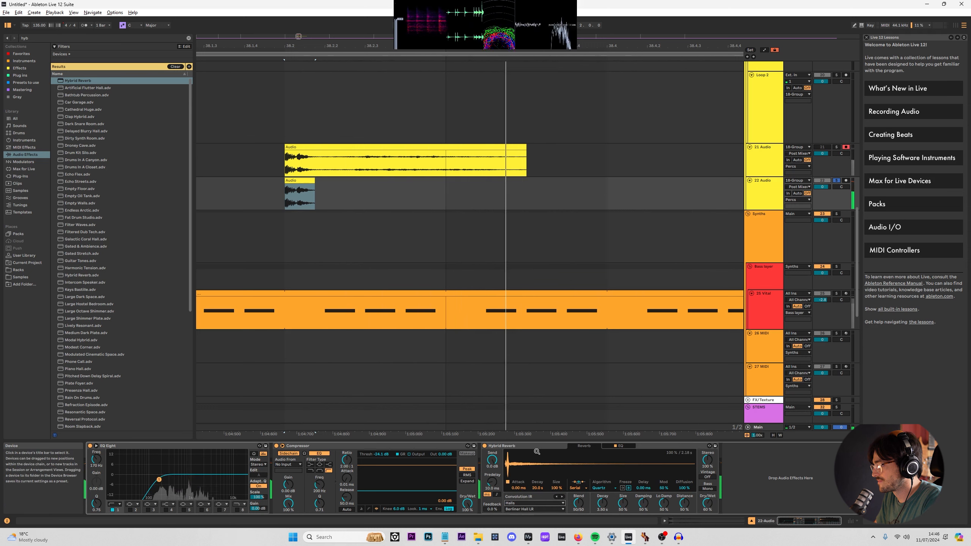
{"action": "left_click", "coordinate": [631, 445]}
{"action": "left_click", "coordinate": [590, 446]}
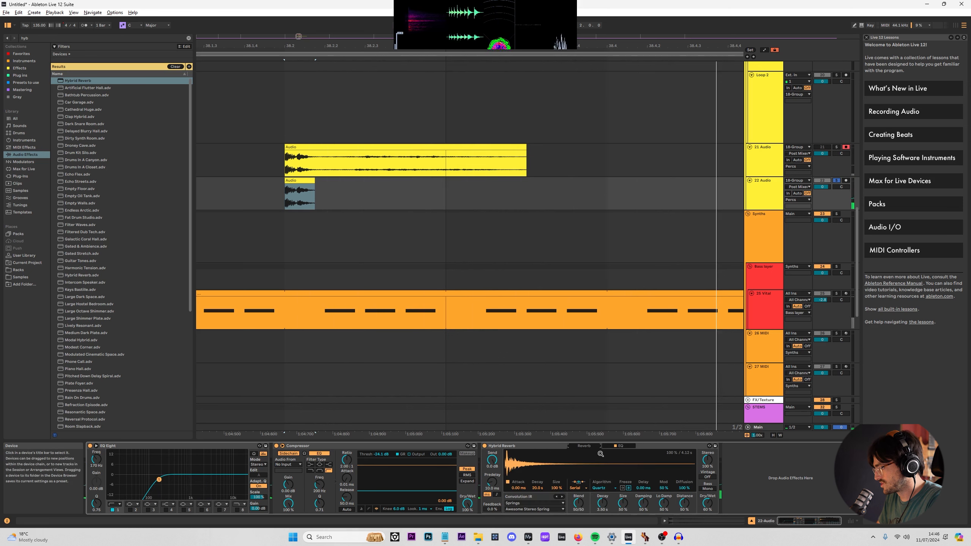
Set Hybrid Reverb's algorithm to Shimmer and its convolution impulse response to the Early Reflections option Ableton Studio Backwards LR.
{"action": "left_click", "coordinate": [603, 489]}
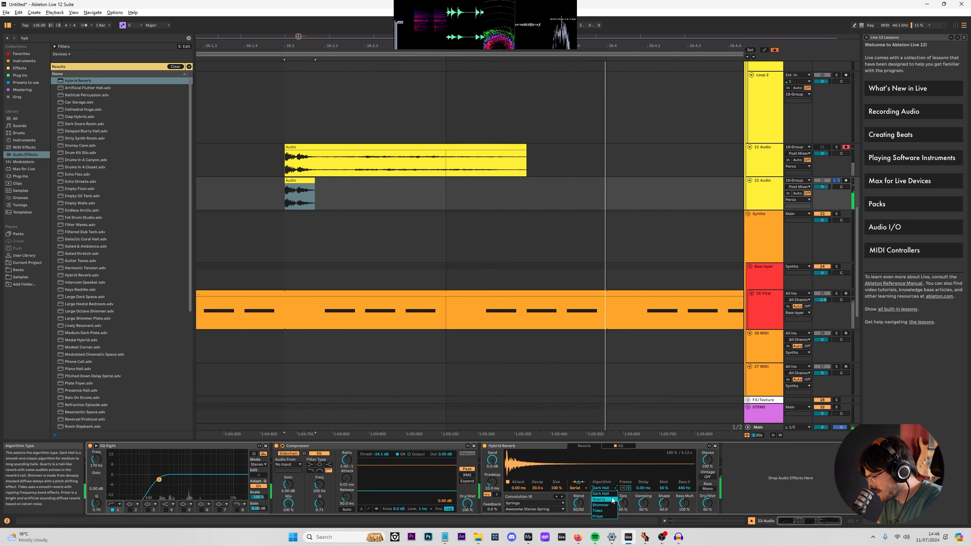
{"action": "left_click", "coordinate": [612, 506]}
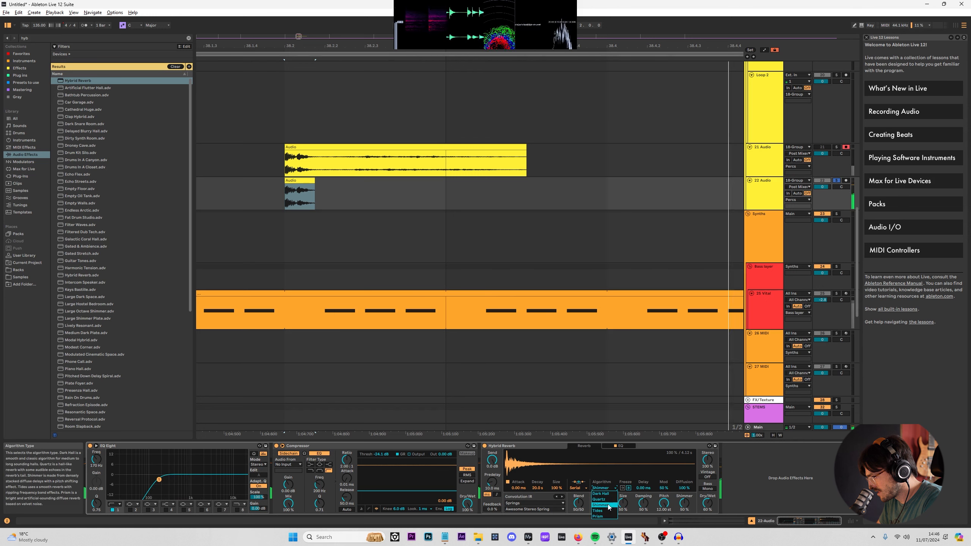
{"action": "left_click", "coordinate": [530, 502]}
{"action": "left_click", "coordinate": [530, 447]}
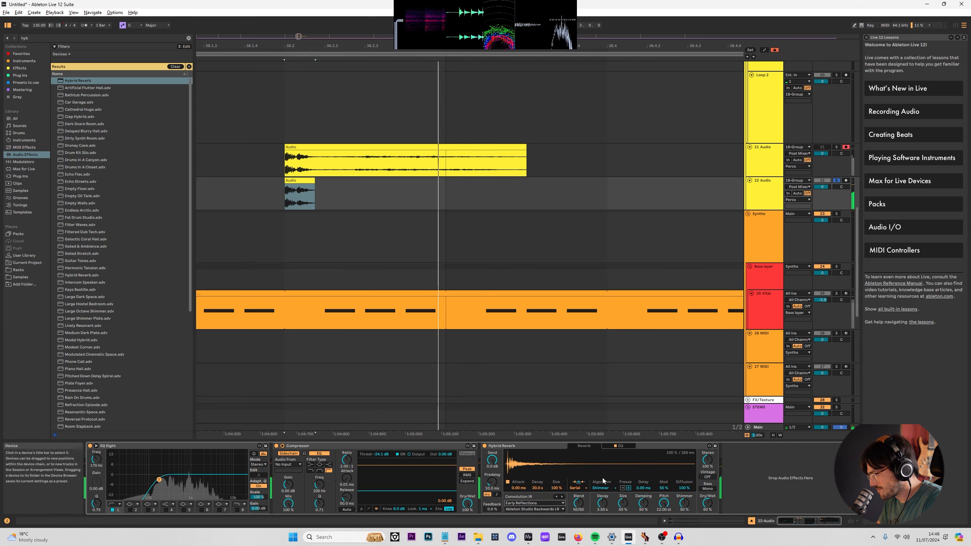
Play the loop from 38.1.1 and compare the full arrangement with 22 Audio soloed.
{"action": "left_click", "coordinate": [287, 198]}
{"action": "scroll", "coordinate": [288, 182], "scroll_direction": "down", "scroll_amount": 5}
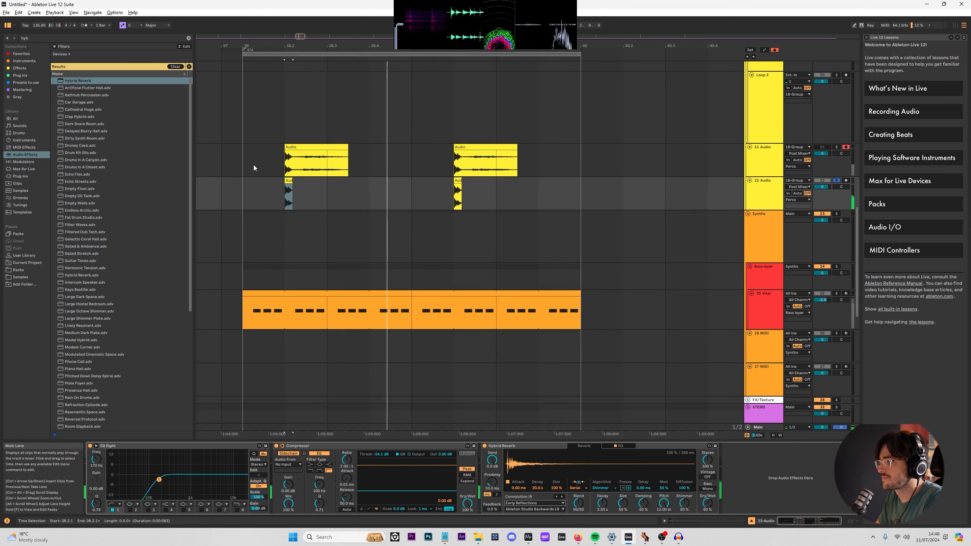
{"action": "left_click", "coordinate": [254, 167]}
{"action": "key", "text": "space"}
{"action": "key", "text": "s"}
{"action": "key", "text": "space"}
{"action": "key", "text": "s"}
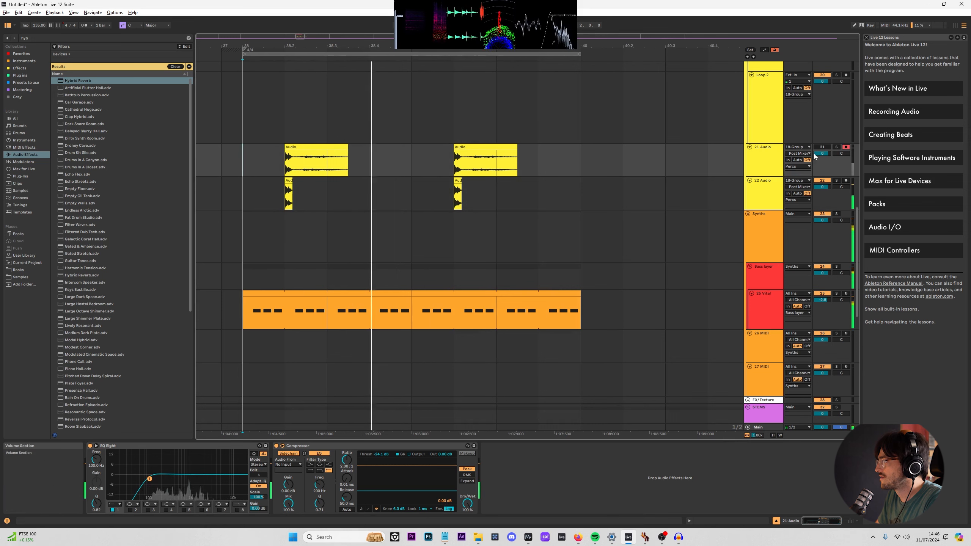
{"action": "left_click", "coordinate": [289, 179]}
{"action": "key", "text": "s"}
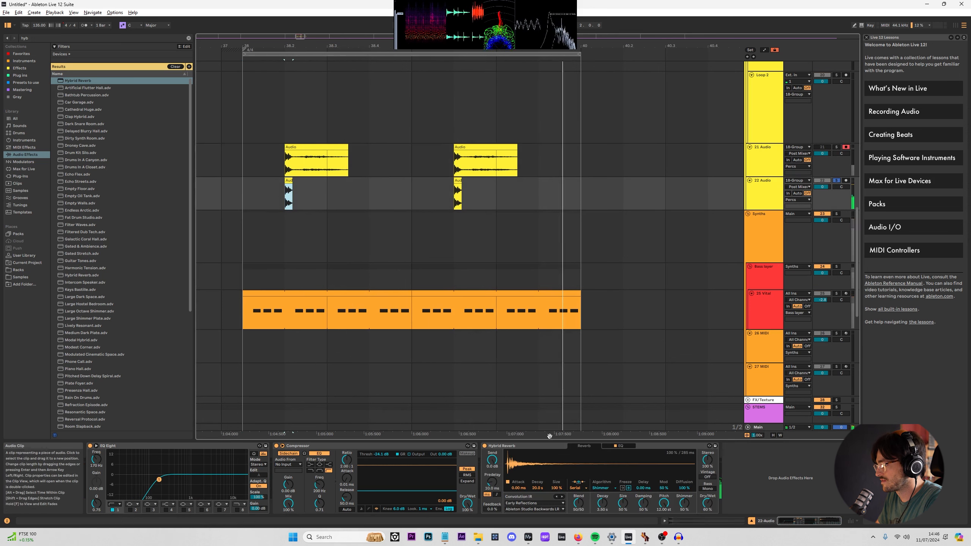
Try Hybrid Reverb's Tides and Prism algorithms on the first 22 Audio hit, looping the beat from 38.2 to 38.3.
{"action": "left_click", "coordinate": [603, 488]}
{"action": "left_click", "coordinate": [609, 512]}
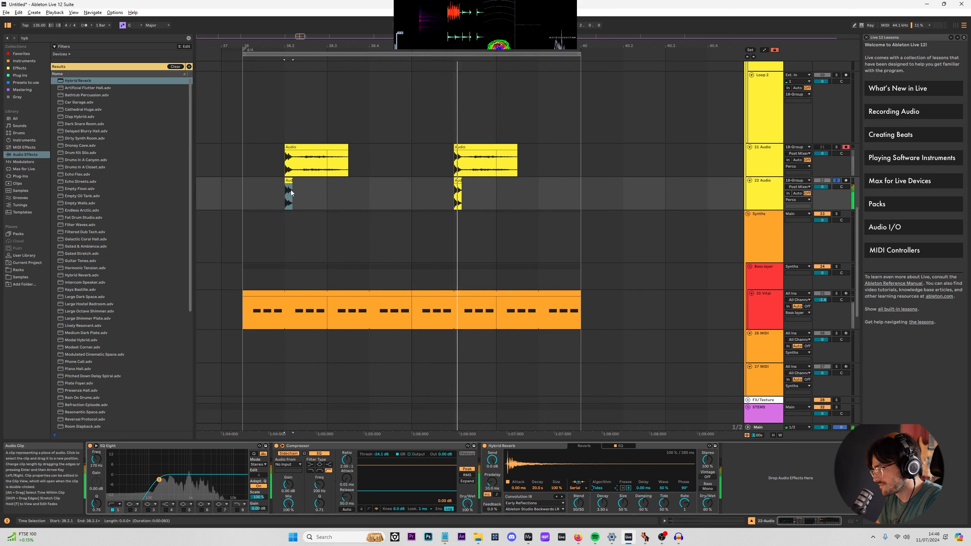
{"action": "left_click_drag", "start_coordinate": [291, 193], "coordinate": [318, 182]}
{"action": "key", "text": "ctrl+l"}
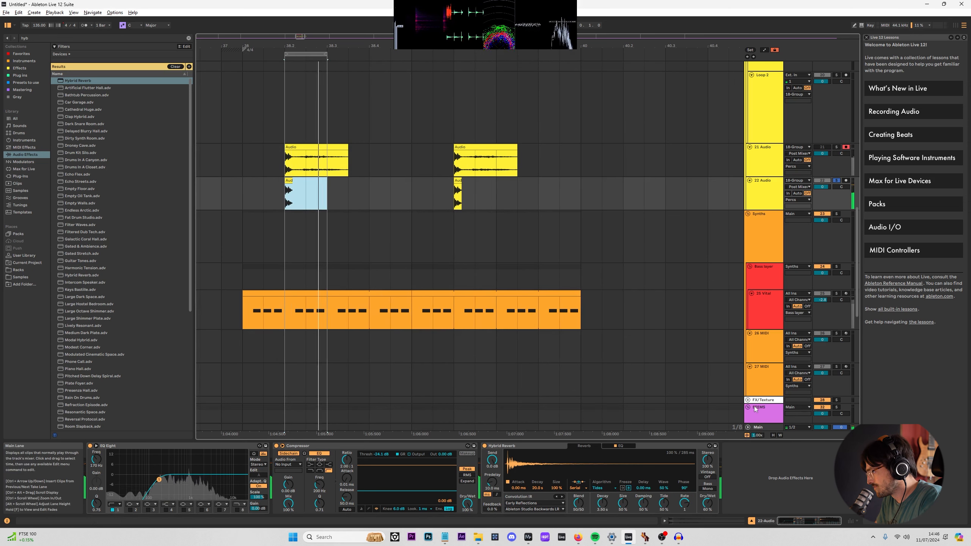
{"action": "left_click", "coordinate": [603, 488]}
{"action": "left_click", "coordinate": [601, 492]}
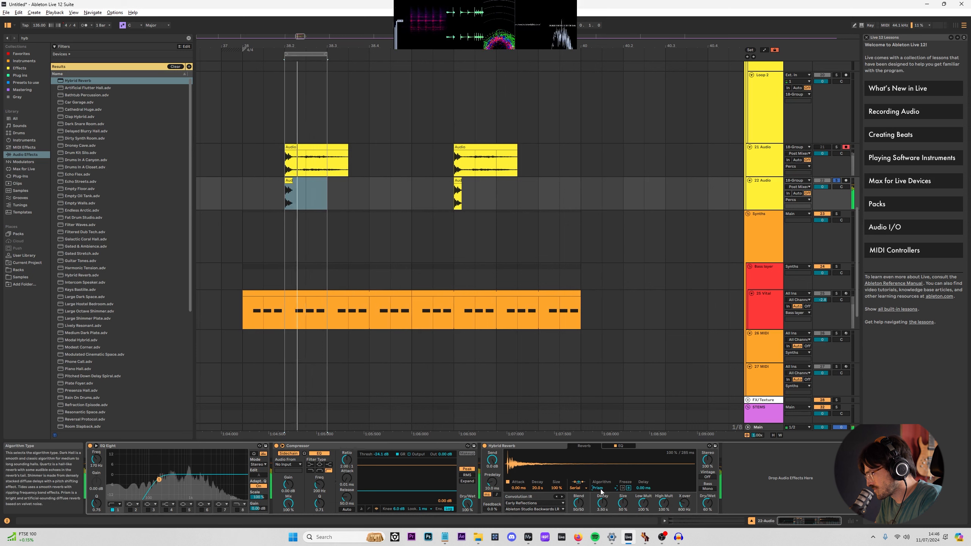
Play the full arrangement from 38.1.1 and restore the loop to span 38.1.1 to 40.1.1.
{"action": "left_click", "coordinate": [251, 190]}
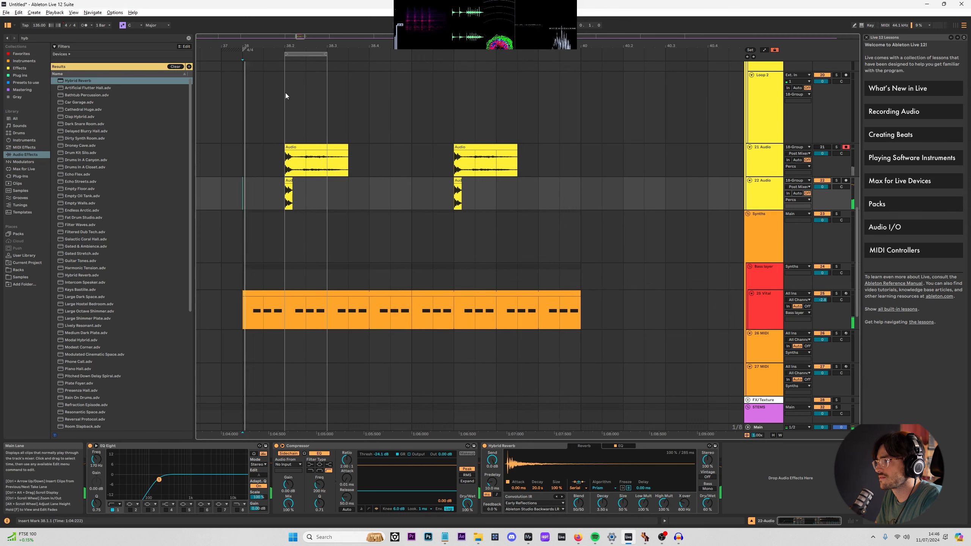
{"action": "left_click_drag", "start_coordinate": [306, 53], "coordinate": [538, 54]}
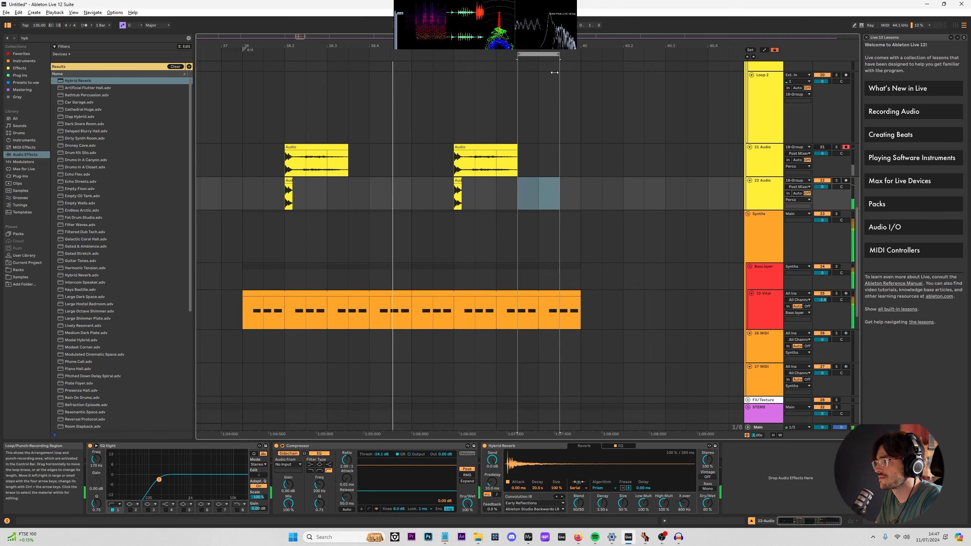
{"action": "left_click", "coordinate": [245, 200]}
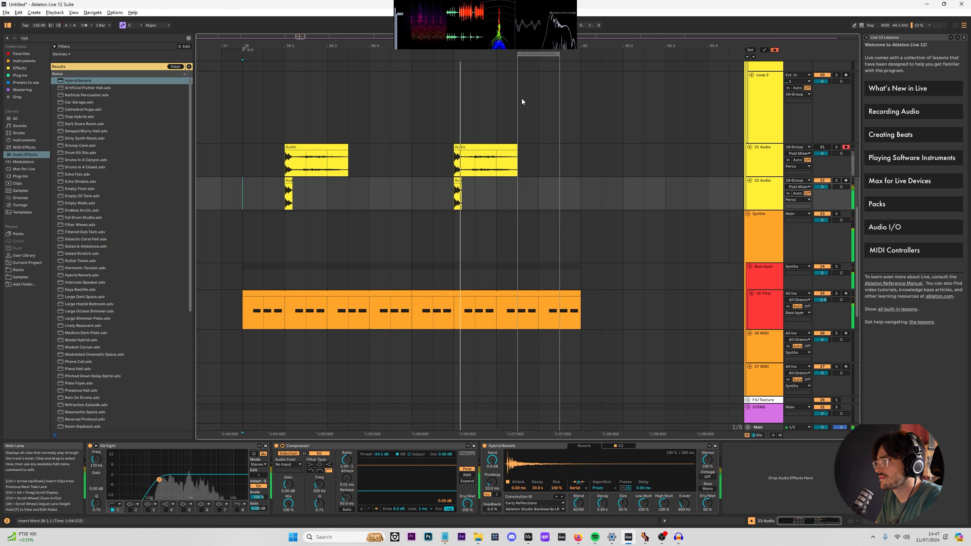
{"action": "left_click_drag", "start_coordinate": [541, 53], "coordinate": [581, 54]}
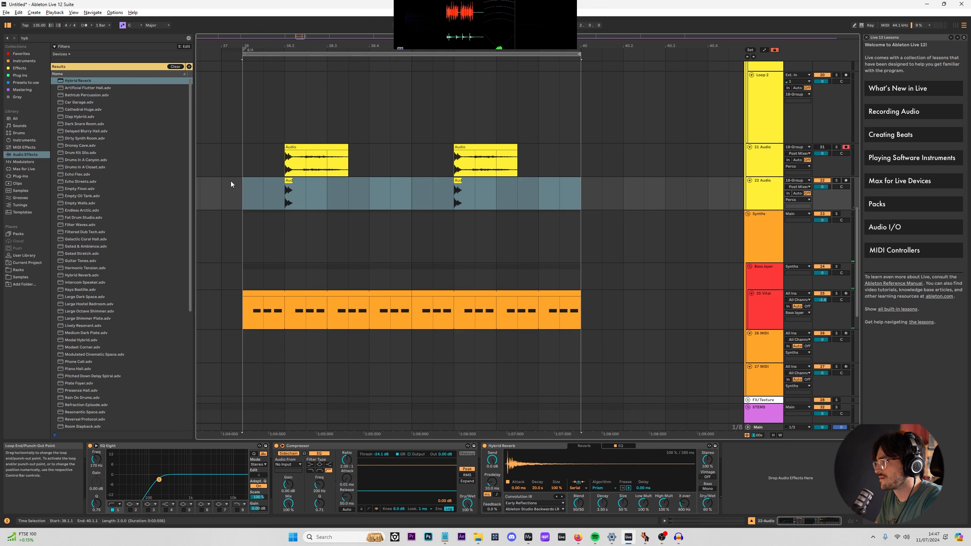
Set the low cut in Hybrid Reverb's EQ to 290 Hz with a 24 dB slope and lower Dry/Wet to 46%.
{"action": "left_click", "coordinate": [290, 180]}
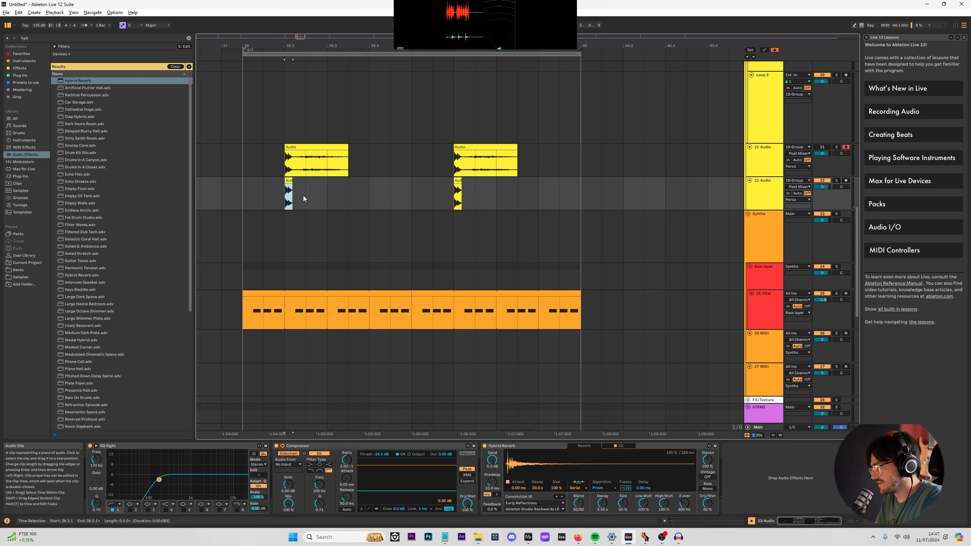
{"action": "left_click", "coordinate": [620, 447]}
{"action": "key", "text": "space"}
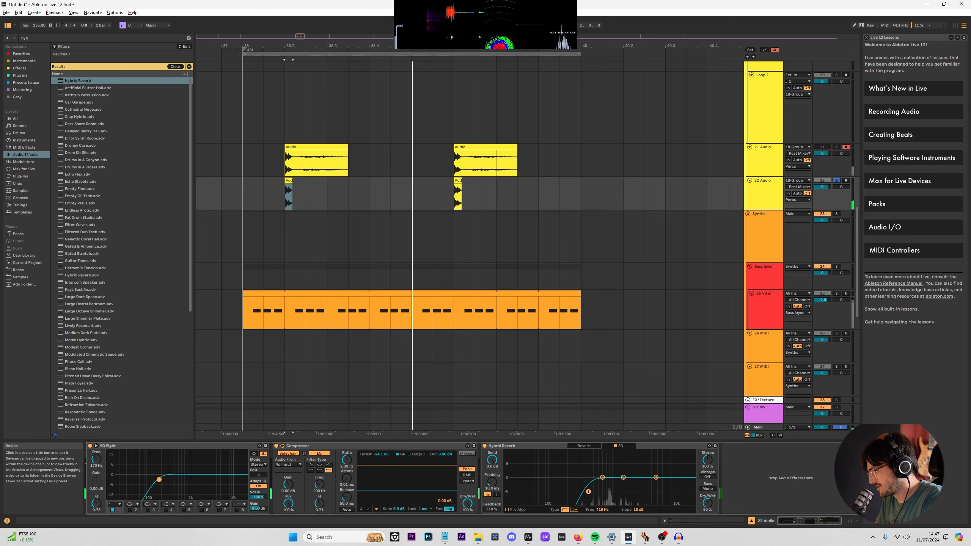
{"action": "left_click", "coordinate": [247, 188]}
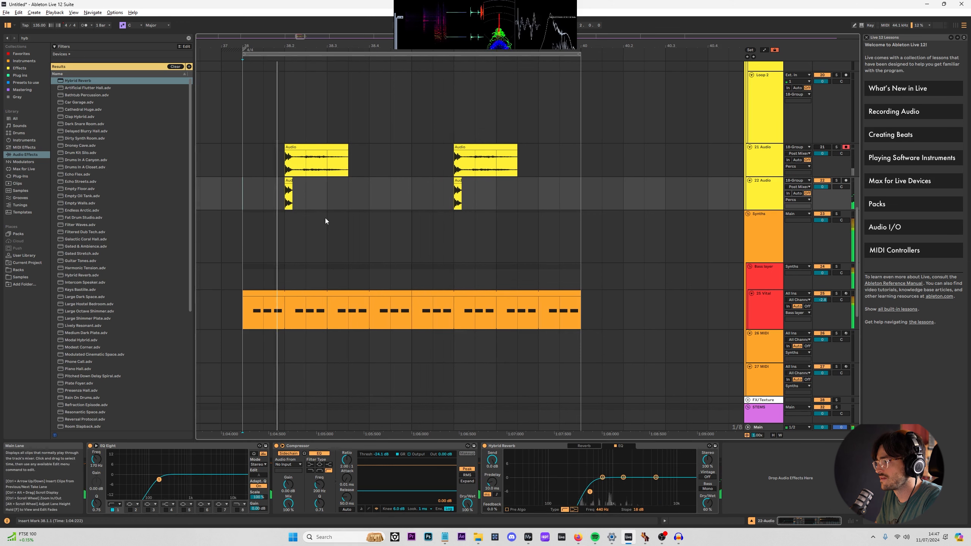
{"action": "left_click_drag", "start_coordinate": [590, 492], "coordinate": [578, 486]}
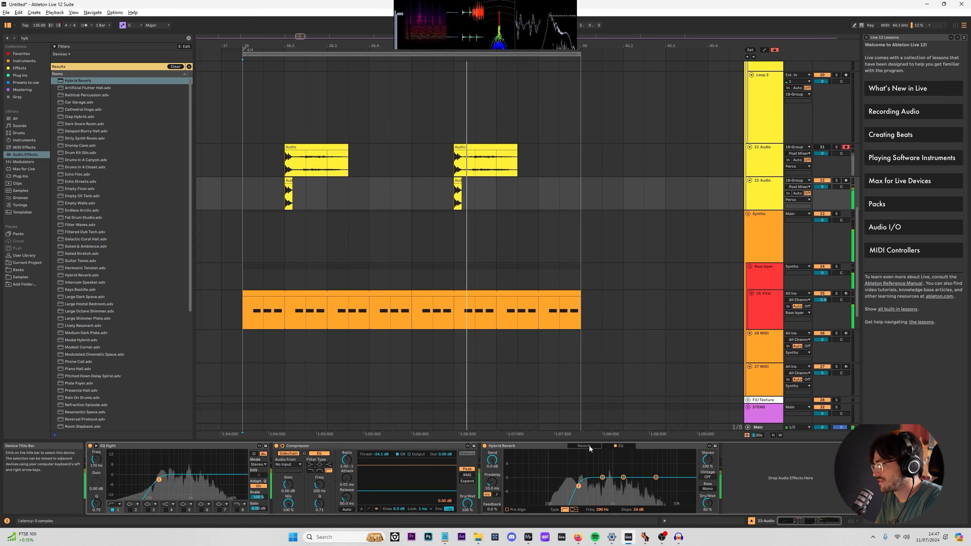
{"action": "left_click_drag", "start_coordinate": [708, 503], "coordinate": [708, 508]}
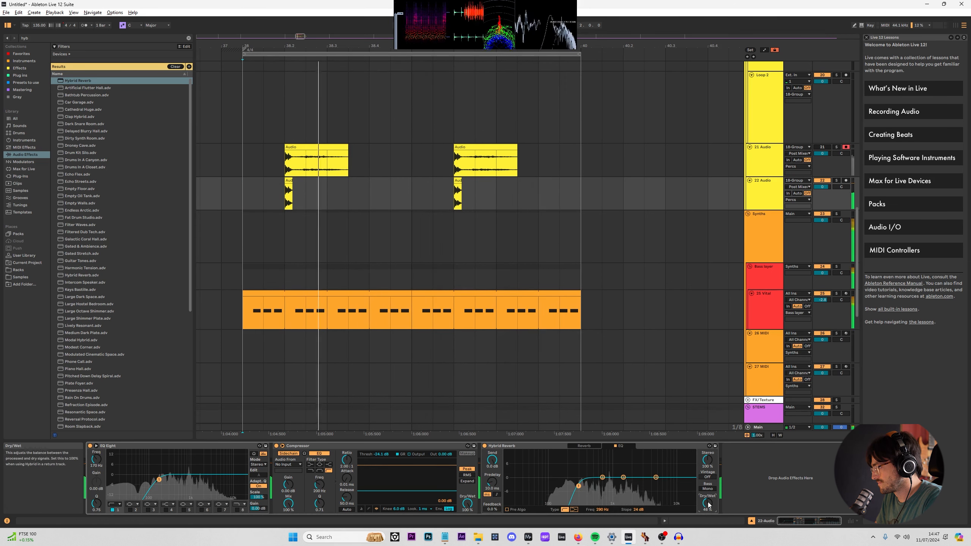
Audition the Early Reflections impulse responses Comb Space 2 and Locker LR in Hybrid Reverb.
{"action": "left_click", "coordinate": [591, 448]}
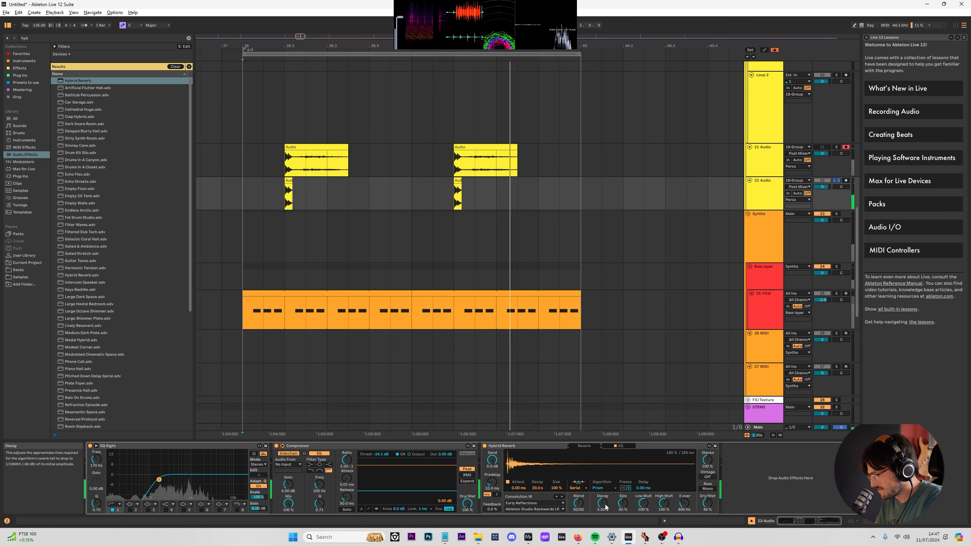
{"action": "left_click", "coordinate": [539, 510]}
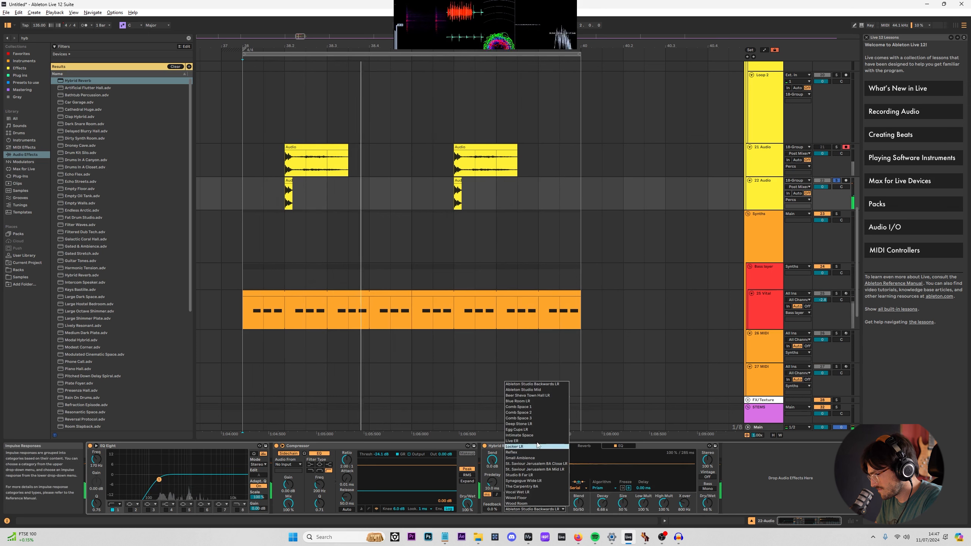
{"action": "left_click", "coordinate": [547, 503]}
{"action": "left_click", "coordinate": [546, 507]}
{"action": "left_click", "coordinate": [547, 420]}
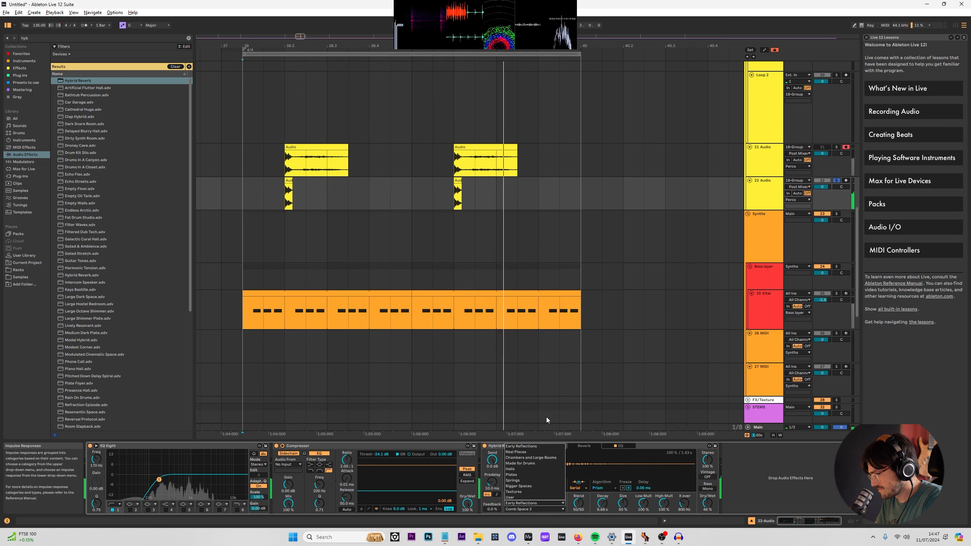
{"action": "left_click", "coordinate": [544, 510]}
{"action": "left_click", "coordinate": [542, 449]}
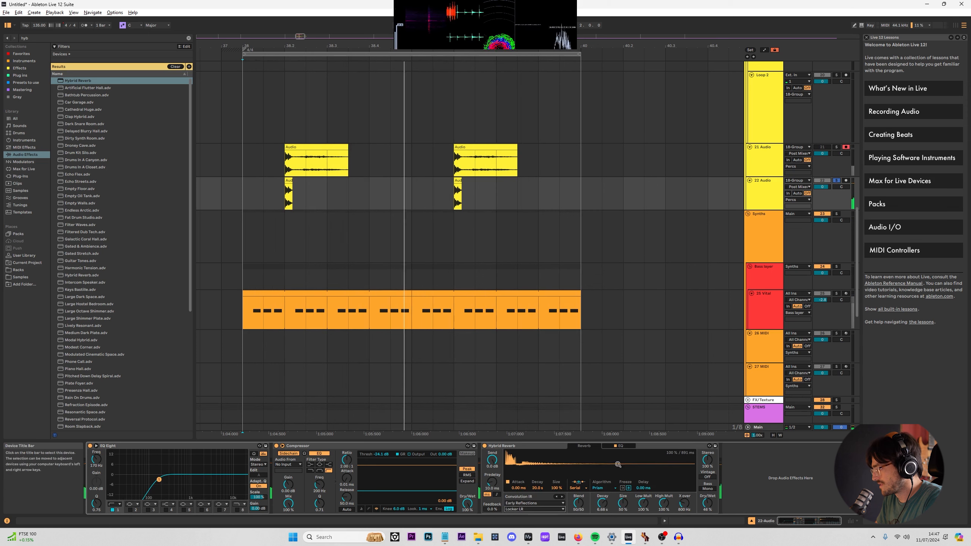
Set Hybrid Reverb's algorithm to Quartz and return the impulse response to Ableton Studio Backwards LR.
{"action": "scroll", "coordinate": [602, 490], "scroll_direction": "up", "scroll_amount": 3}
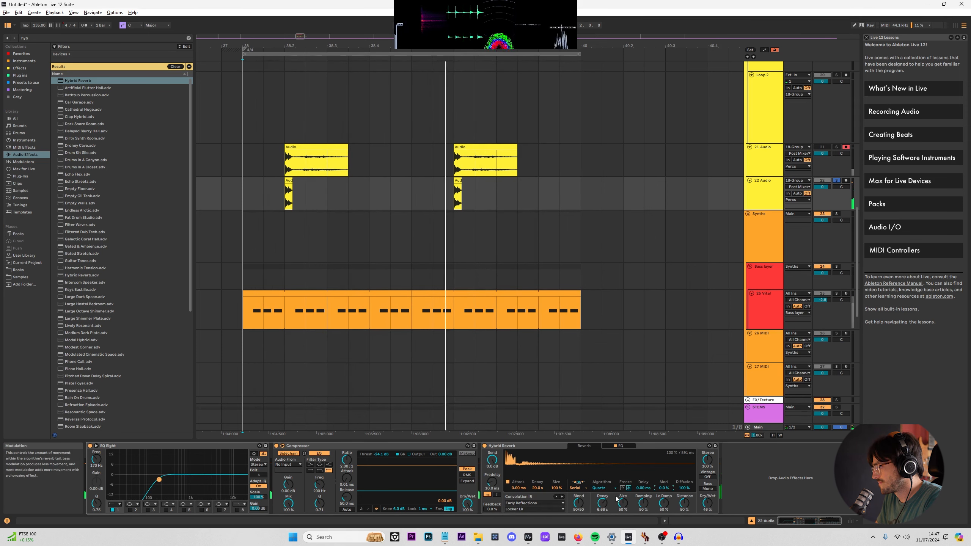
{"action": "left_click", "coordinate": [609, 488]}
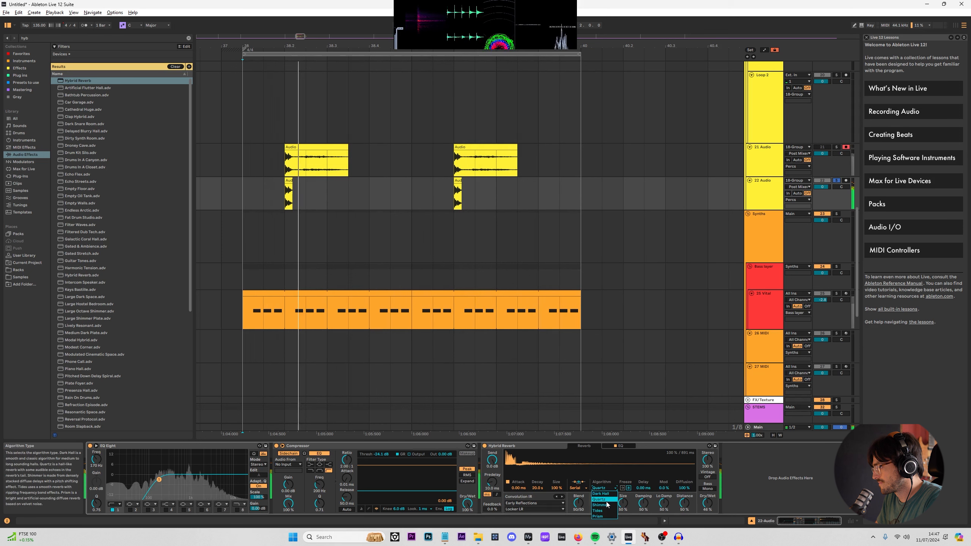
{"action": "left_click", "coordinate": [606, 501]}
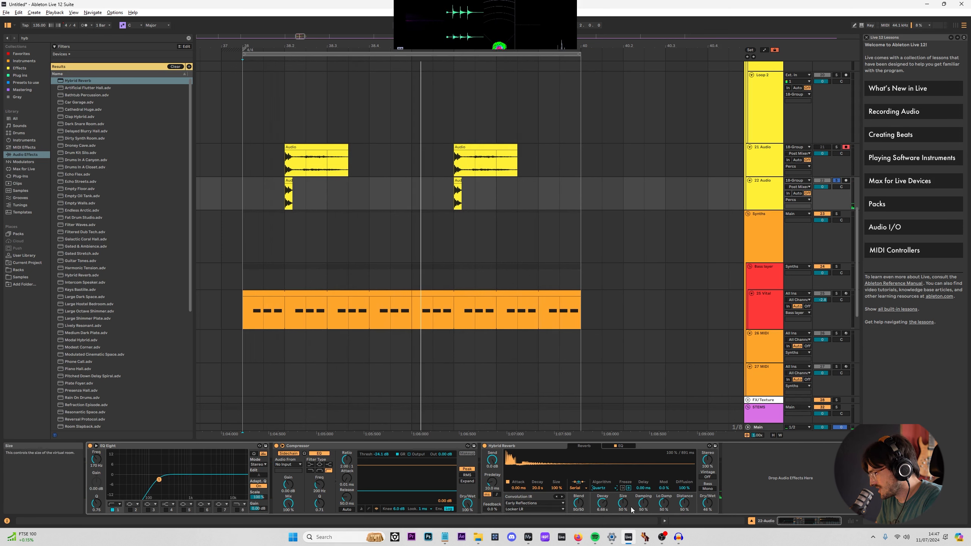
{"action": "left_click", "coordinate": [539, 510]}
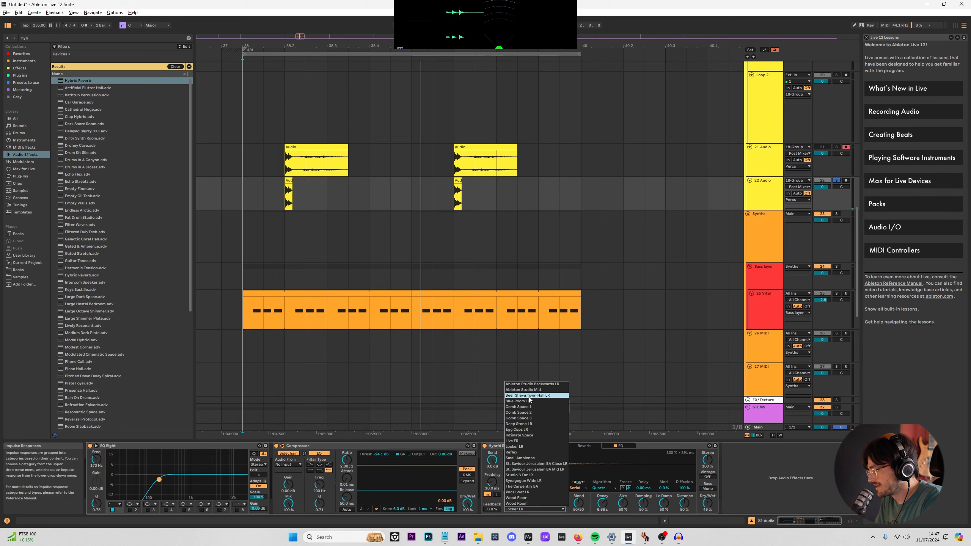
{"action": "left_click", "coordinate": [532, 384]}
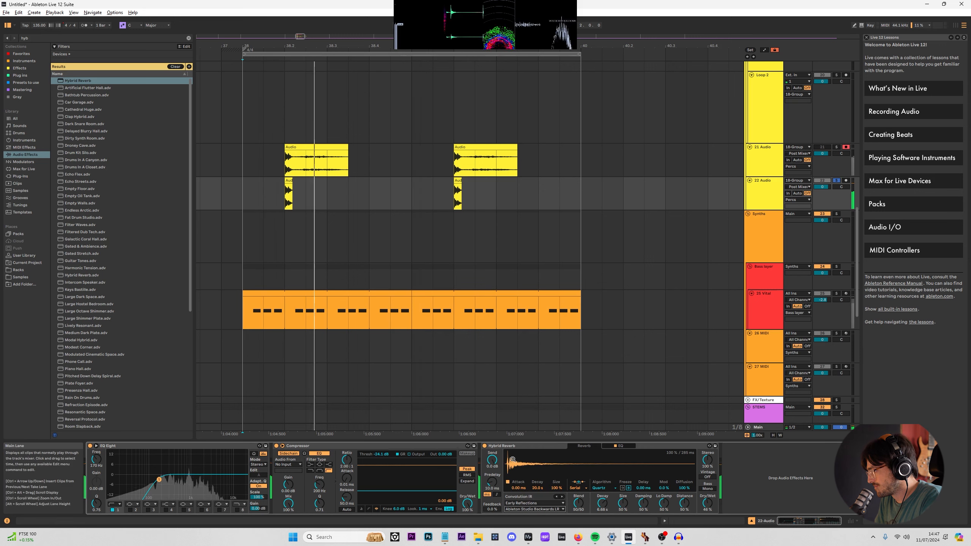
Try Hybrid Reverb with the blend fully on convolution at 100/0 and test the impulse response's decay.
{"action": "left_click_drag", "start_coordinate": [508, 468], "coordinate": [509, 494]}
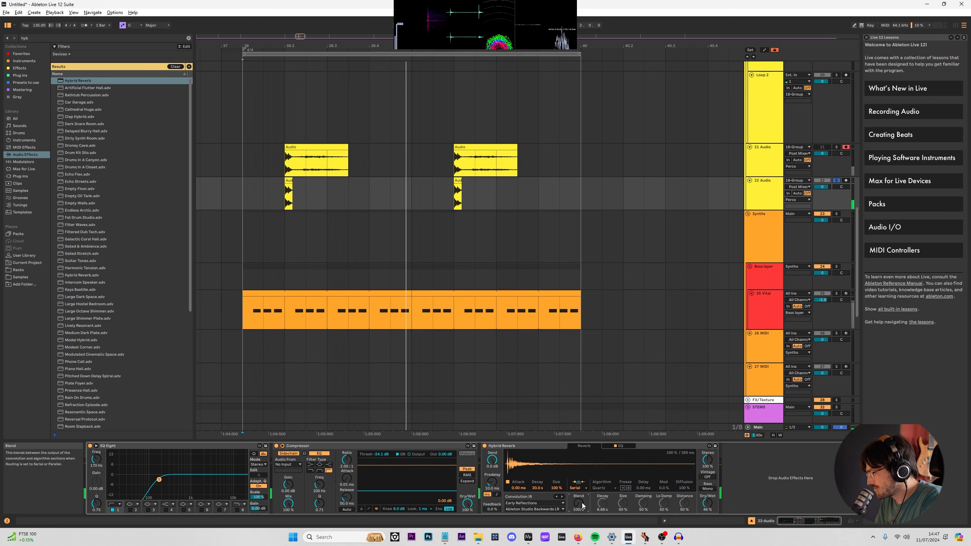
{"action": "left_click_drag", "start_coordinate": [579, 504], "coordinate": [579, 531]}
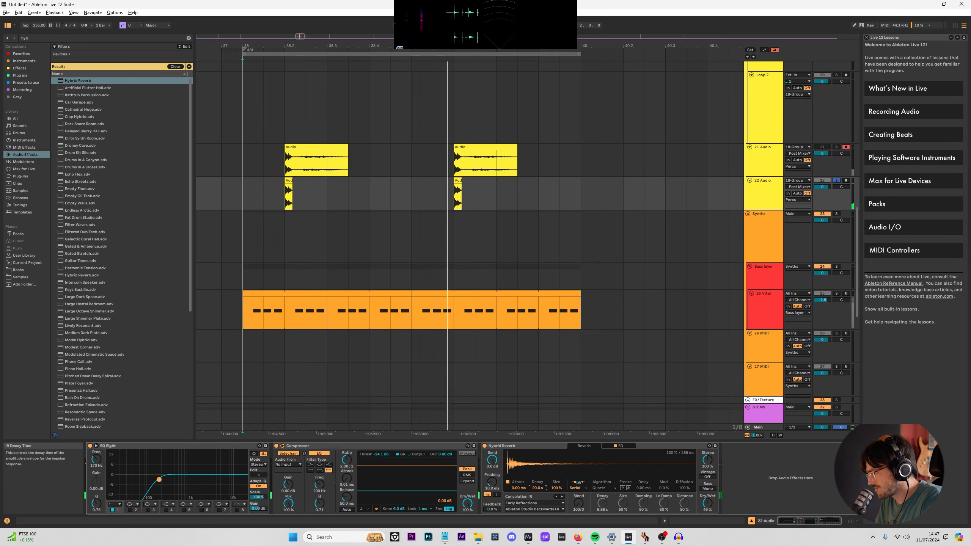
{"action": "left_click_drag", "start_coordinate": [538, 488], "coordinate": [538, 429]}
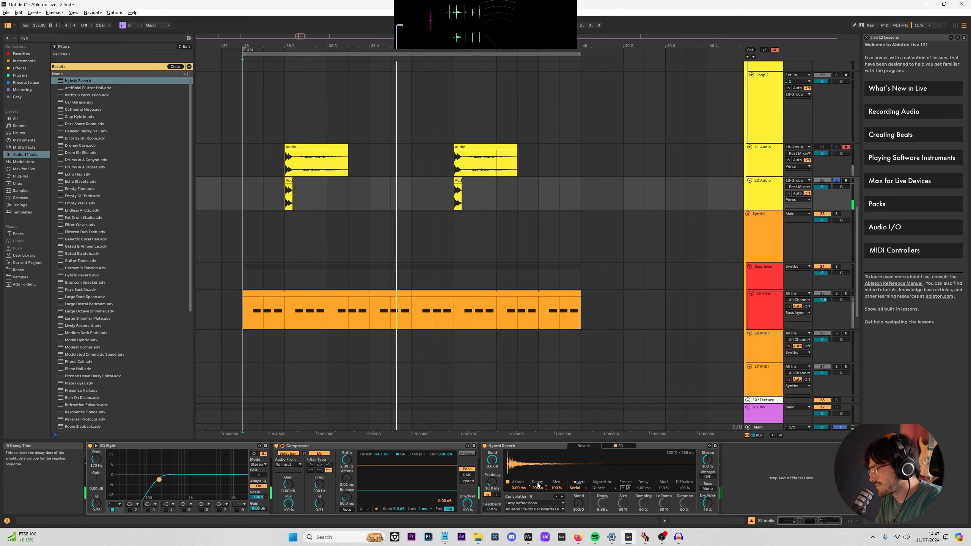
Switch Hybrid Reverb's routing to Parallel, set the blend to 0/100, and adjust the algorithm's size to 81%.
{"action": "left_click", "coordinate": [572, 488]}
{"action": "left_click", "coordinate": [571, 495]}
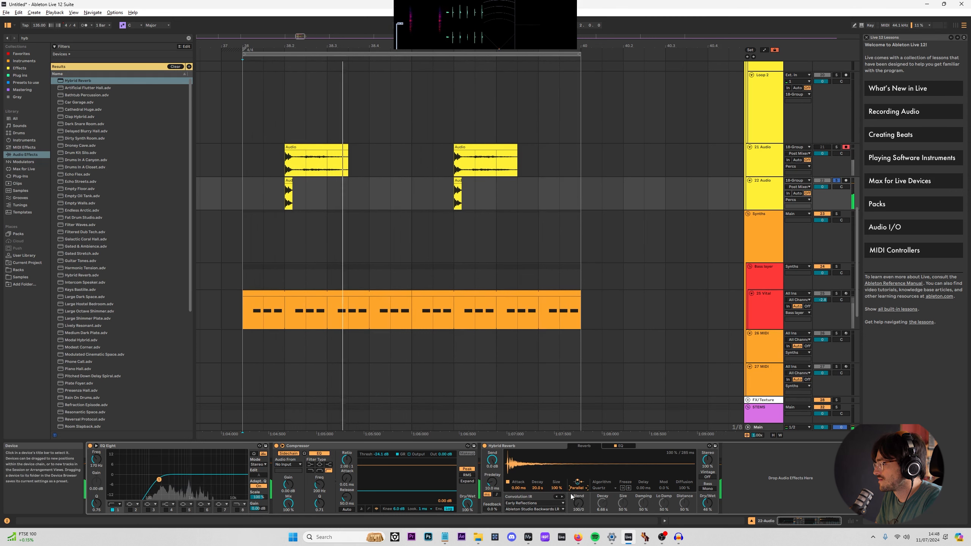
{"action": "left_click_drag", "start_coordinate": [579, 505], "coordinate": [580, 463]}
{"action": "left_click_drag", "start_coordinate": [665, 502], "coordinate": [666, 506]}
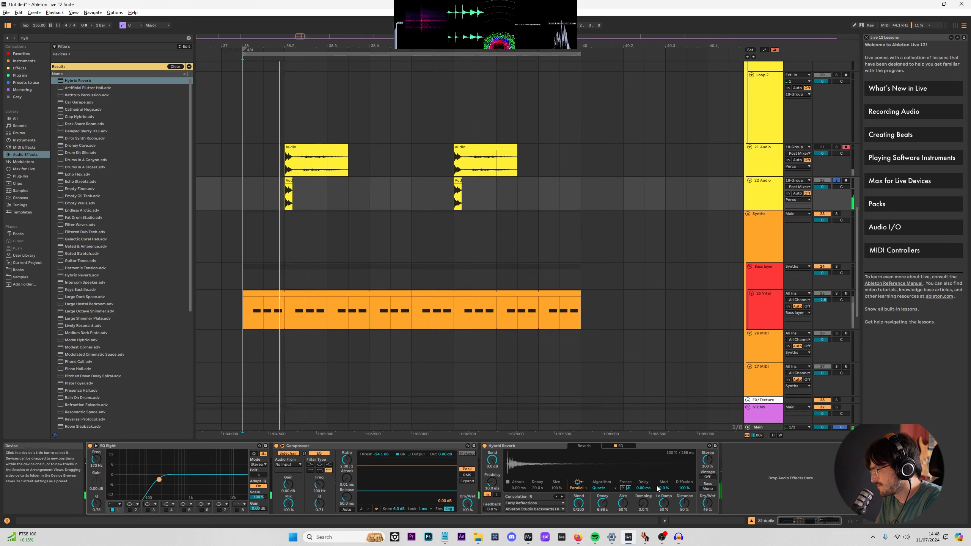
{"action": "left_click_drag", "start_coordinate": [643, 503], "coordinate": [623, 493]}
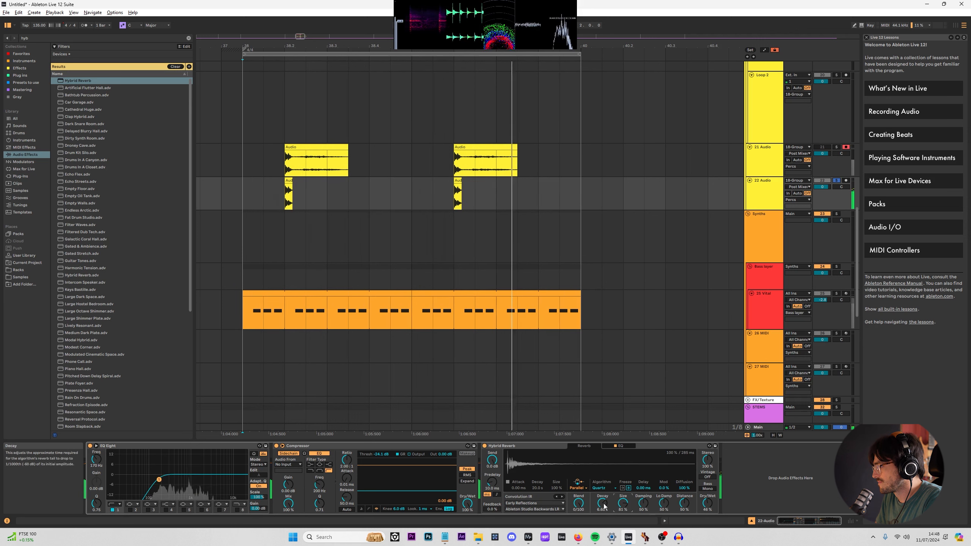
Compare Hybrid Reverb's Serial, Parallel, Algorithm and Convolution routings, then choose Serial with the impulse response size at 500%.
{"action": "left_click", "coordinate": [578, 488]}
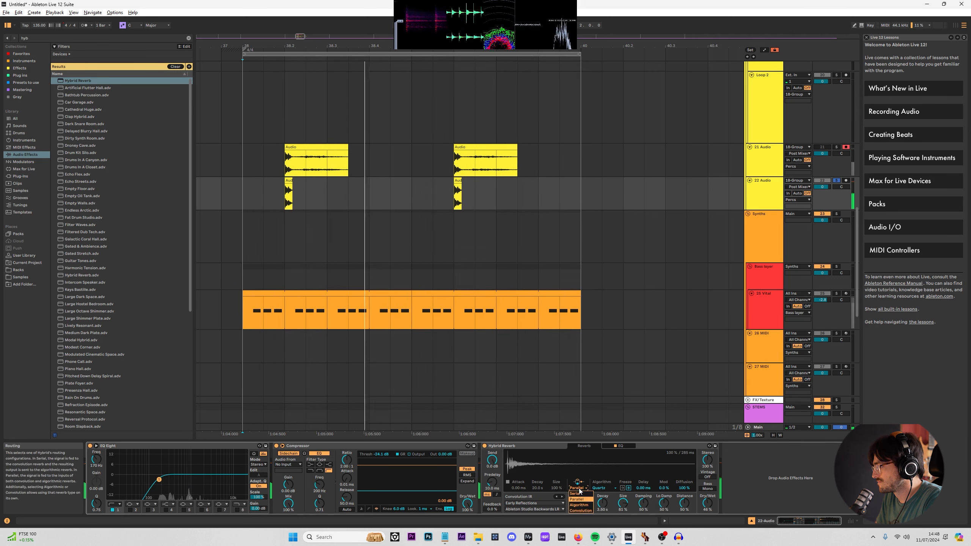
{"action": "left_click", "coordinate": [579, 493]}
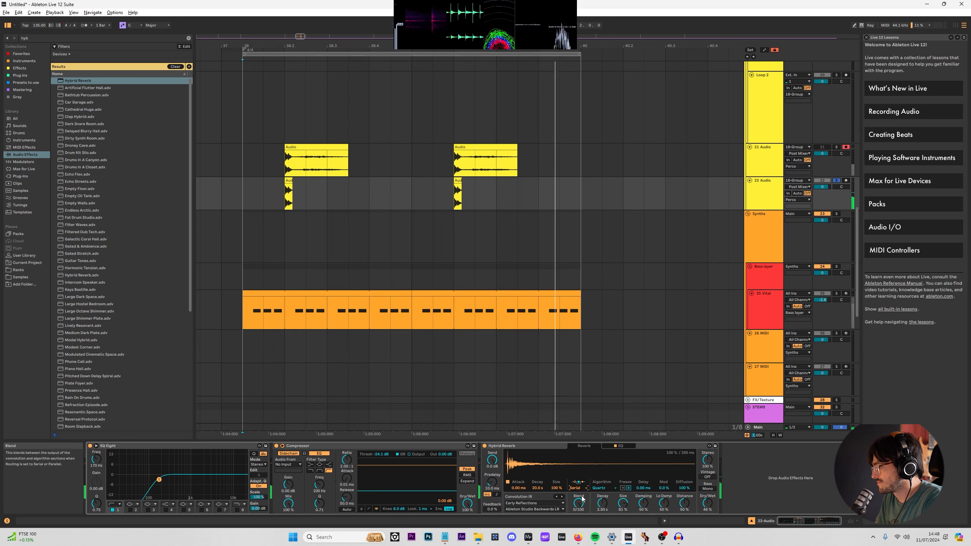
{"action": "left_click", "coordinate": [578, 489]}
{"action": "left_click", "coordinate": [580, 499]}
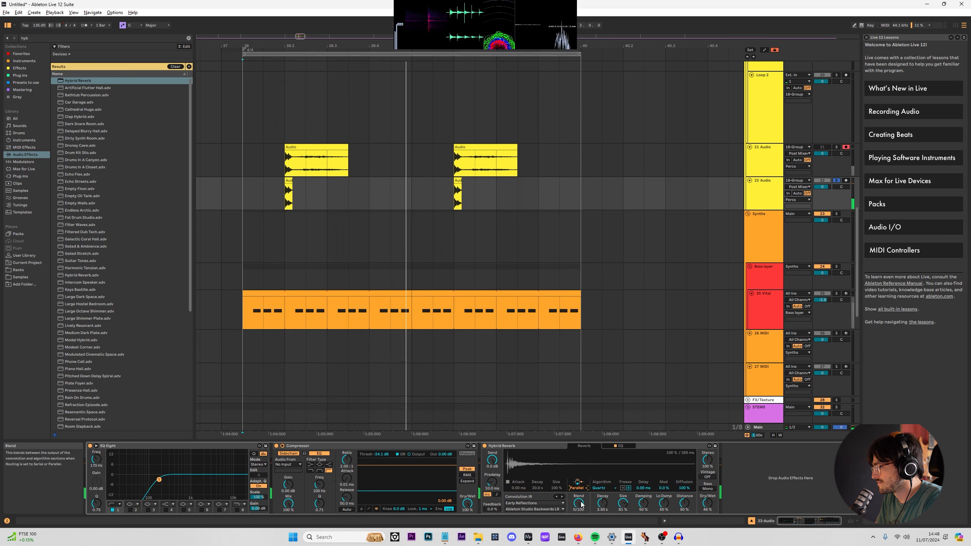
{"action": "left_click", "coordinate": [578, 488]}
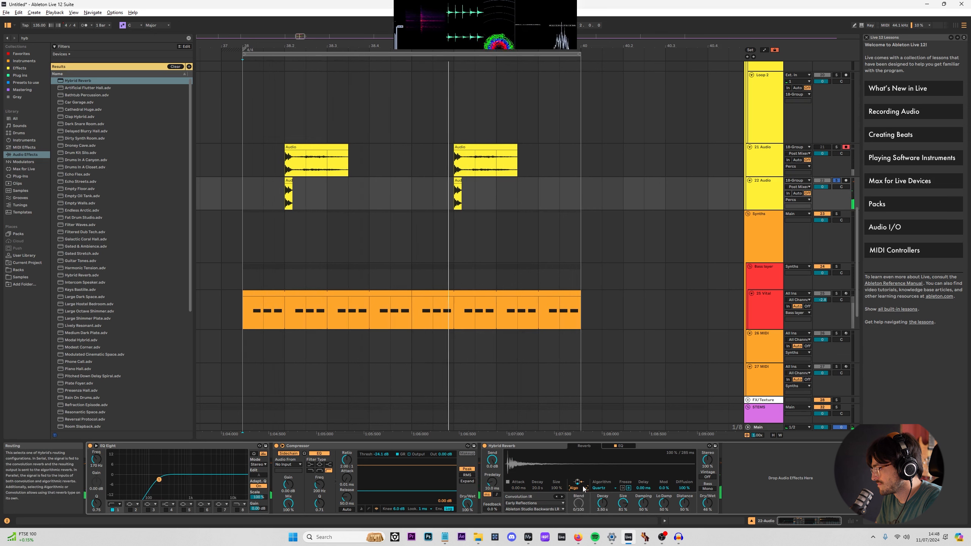
{"action": "left_click", "coordinate": [579, 488]}
{"action": "left_click", "coordinate": [581, 510]}
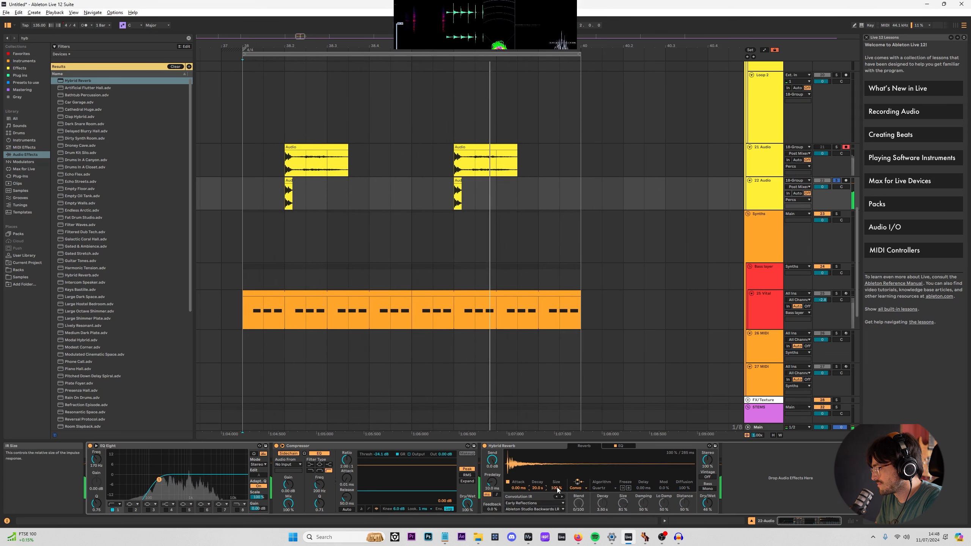
{"action": "left_click", "coordinate": [578, 488]}
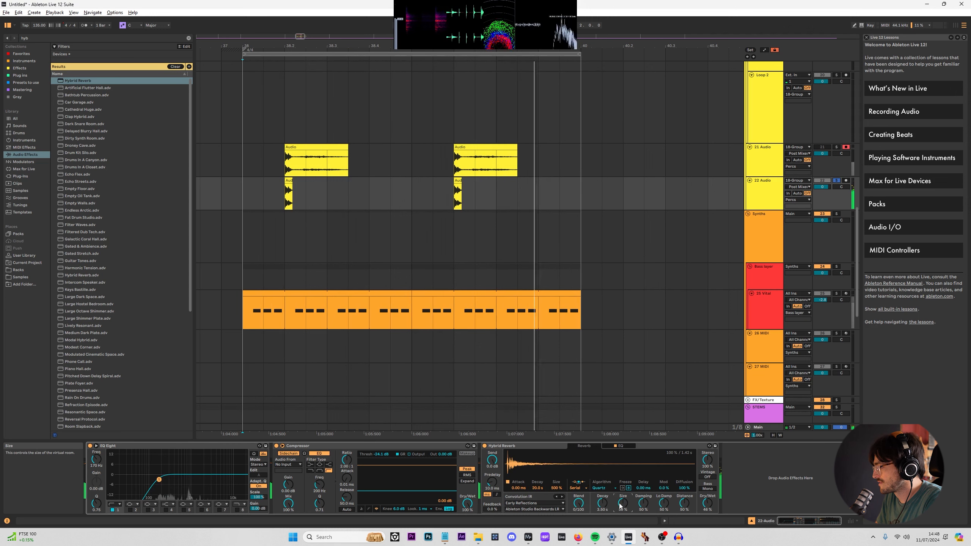
Adjust the Hybrid Reverb algorithm's size and decay, reset the blend to 50/50, and compare Parallel routing with Serial.
{"action": "left_click_drag", "start_coordinate": [623, 503], "coordinate": [623, 507]}
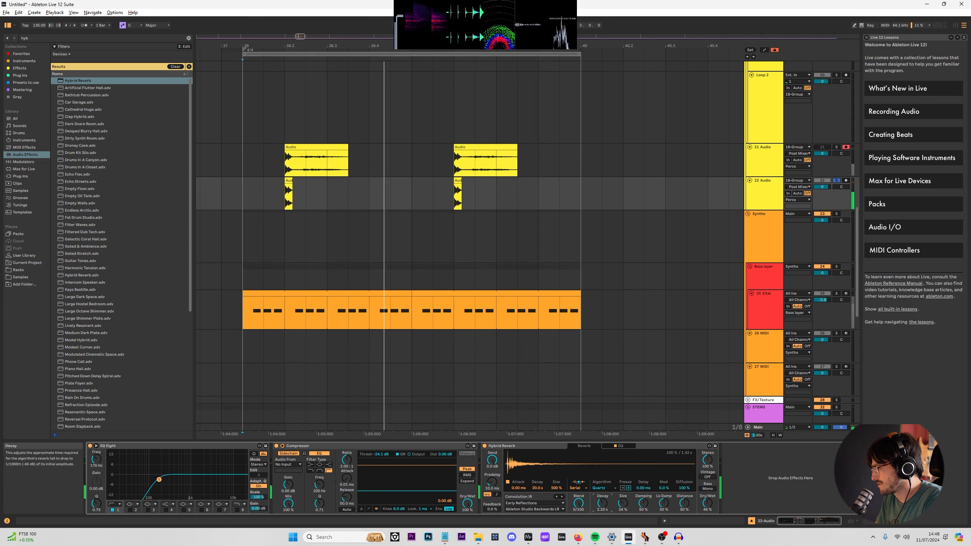
{"action": "left_click", "coordinate": [577, 489]}
{"action": "left_click", "coordinate": [579, 489]}
{"action": "left_click", "coordinate": [581, 488]}
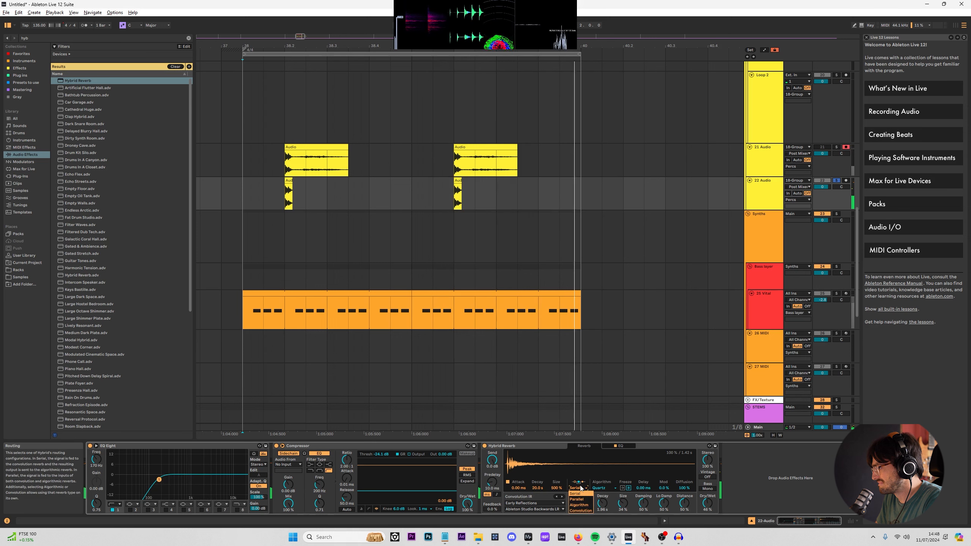
{"action": "left_click", "coordinate": [586, 500]}
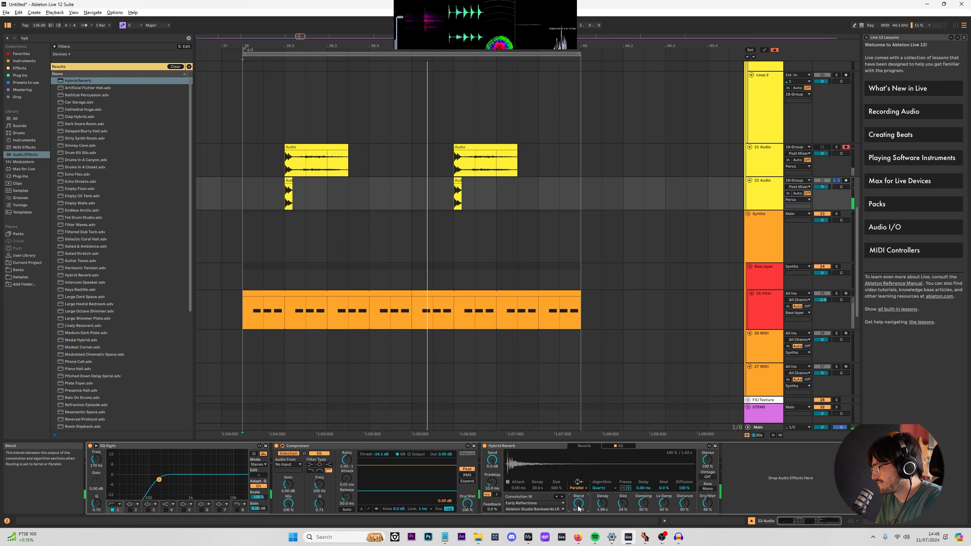
{"action": "double_click", "coordinate": [578, 507]}
{"action": "left_click", "coordinate": [580, 489]}
{"action": "left_click", "coordinate": [582, 494]}
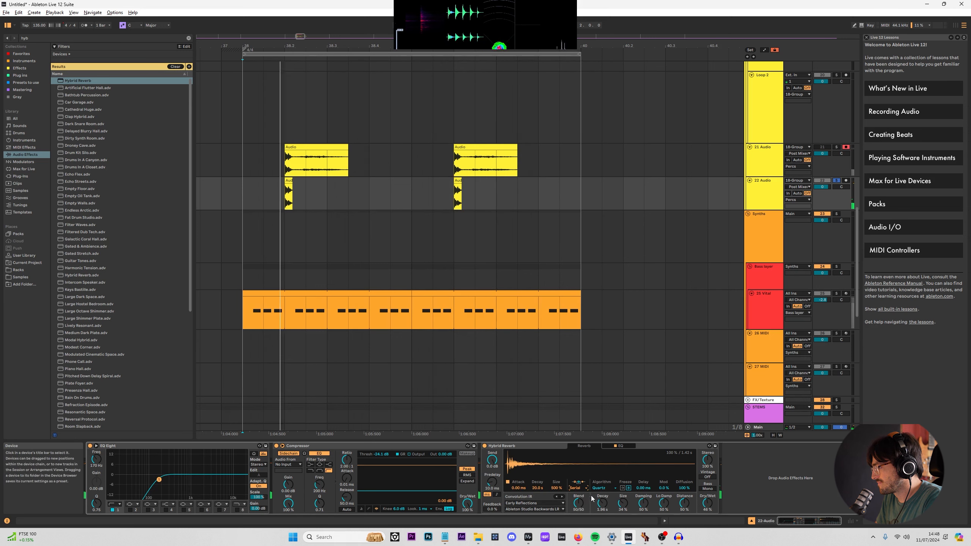
Cut the Hybrid Reverb's EQ at 871 Hz by 5.3 dB and unsolo 22 Audio.
{"action": "left_click", "coordinate": [619, 446]}
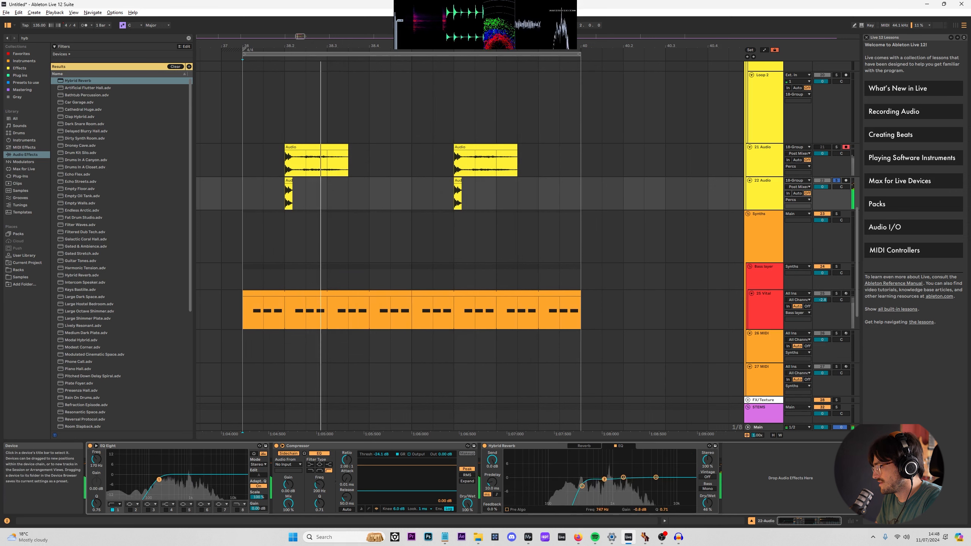
{"action": "left_click_drag", "start_coordinate": [602, 477], "coordinate": [609, 486]}
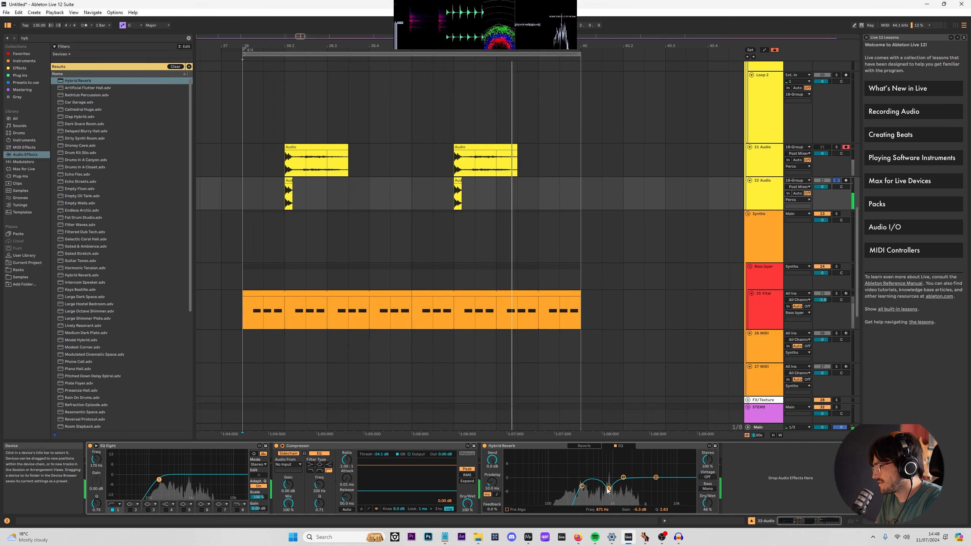
{"action": "key", "text": "s"}
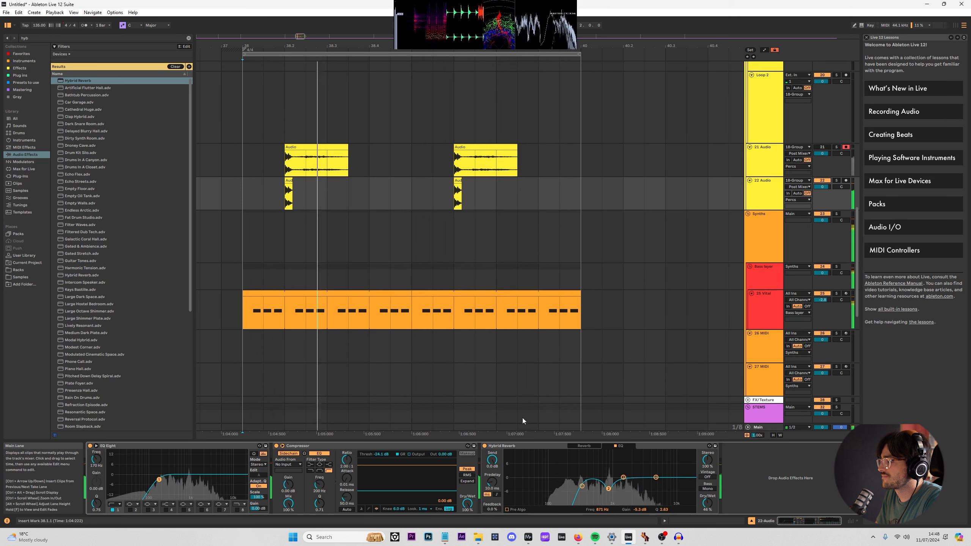
Replace the reverb on 22 Audio with a fresh default Hybrid Reverb and set its algorithm decay to 2.12 s.
{"action": "left_click", "coordinate": [528, 446]}
{"action": "key", "text": "ctrl+d"}
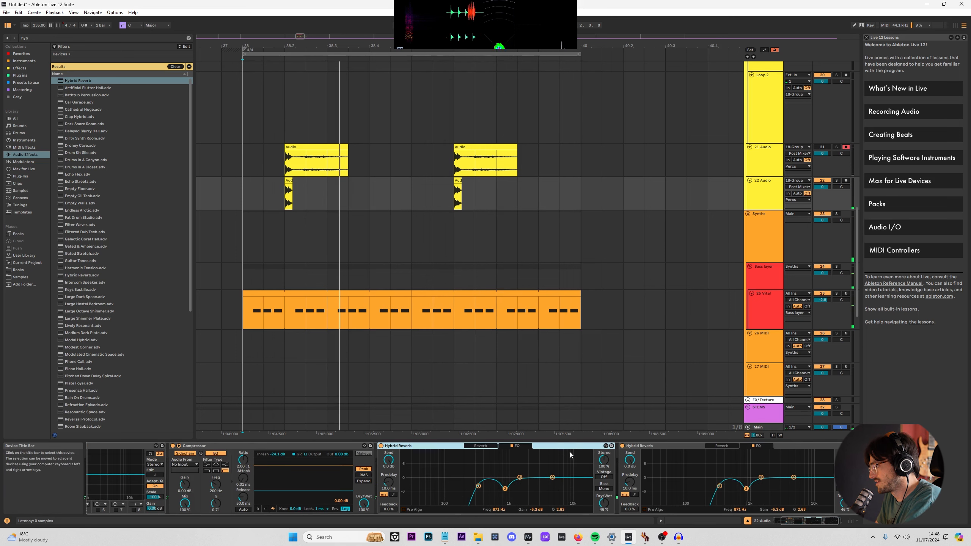
{"action": "key", "text": "ctrl+z"}
{"action": "double_click", "coordinate": [78, 78]}
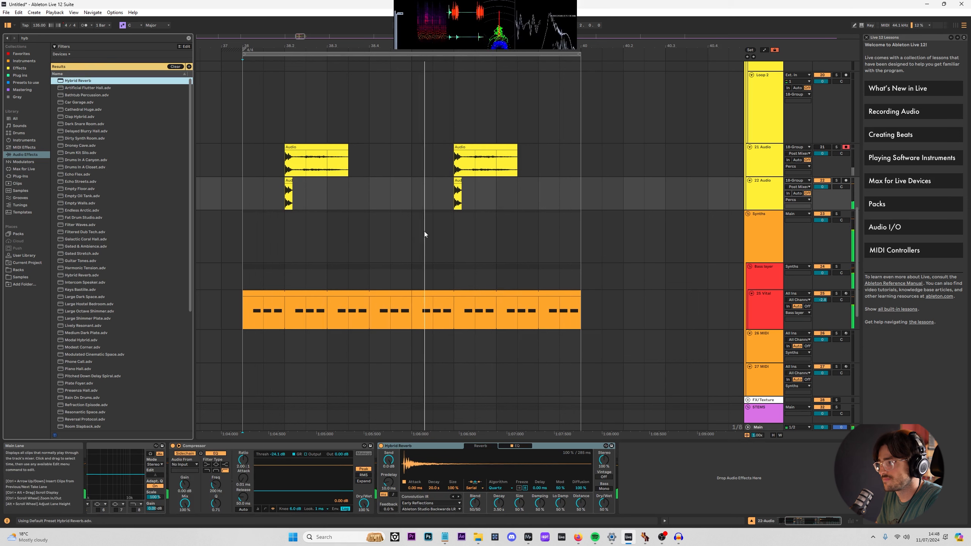
{"action": "scroll", "coordinate": [350, 197], "scroll_direction": "down", "scroll_amount": 5, "text": "ctrl"}
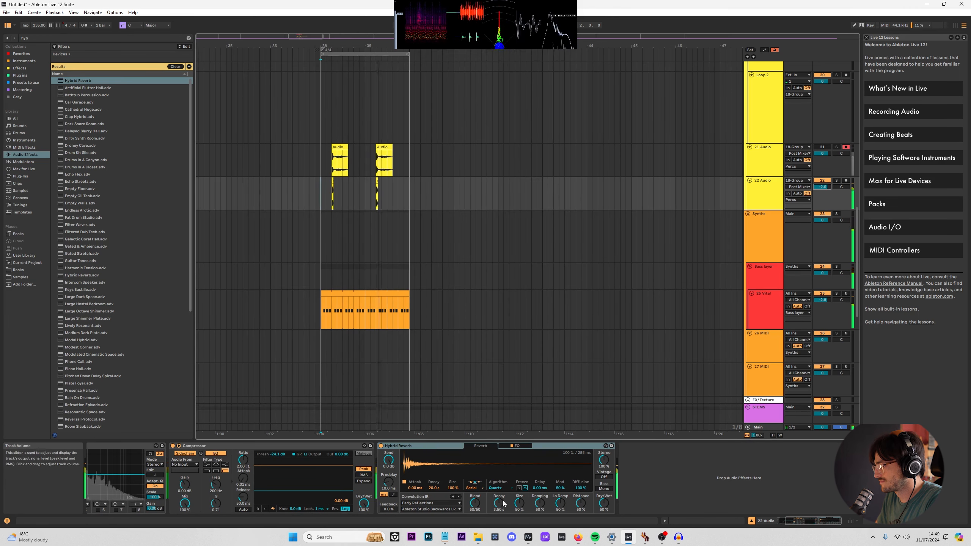
{"action": "left_click_drag", "start_coordinate": [499, 499], "coordinate": [505, 503]}
Solo the reference's original mix and listen to it against the drum stem around bar 38.
{"action": "scroll", "coordinate": [303, 235], "scroll_direction": "down", "scroll_amount": 5}
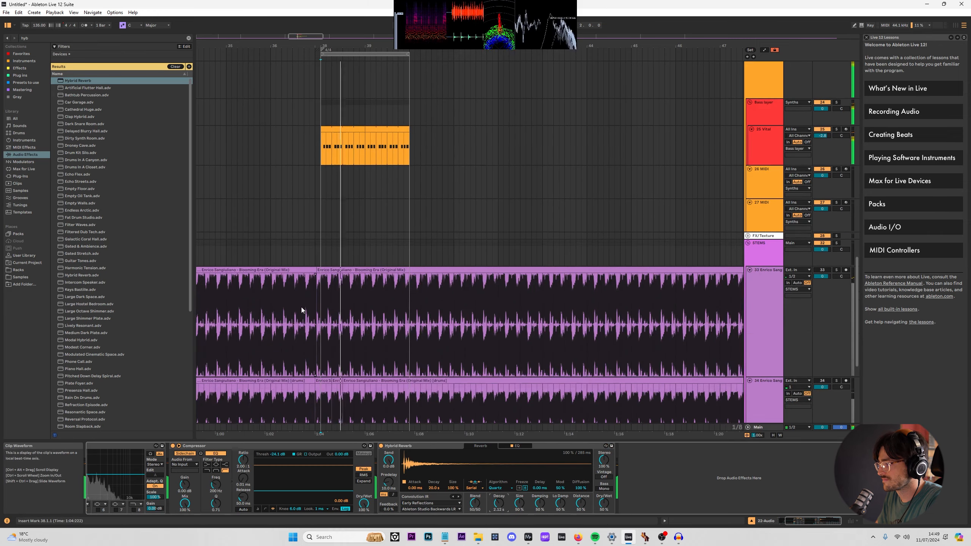
{"action": "scroll", "coordinate": [302, 307], "scroll_direction": "up", "scroll_amount": 5, "text": "ctrl"}
{"action": "left_click", "coordinate": [363, 298]}
{"action": "scroll", "coordinate": [382, 304], "scroll_direction": "down", "scroll_amount": 2}
{"action": "left_click", "coordinate": [369, 347]}
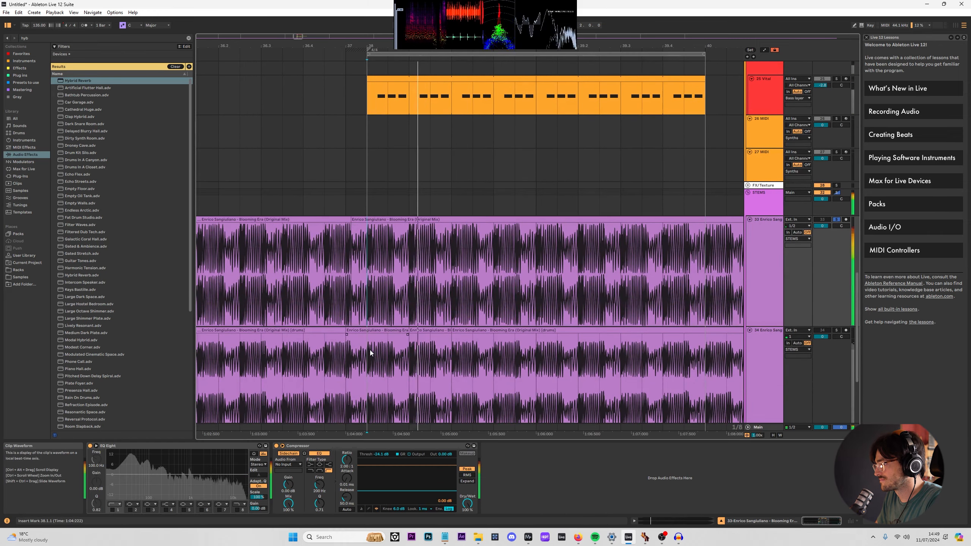
{"action": "scroll", "coordinate": [406, 343], "scroll_direction": "down", "scroll_amount": 1}
{"action": "key", "text": "s"}
Audition the percussion hit on 21 Audio in solo, reactivate that track, and play the loop from bar 38.
{"action": "scroll", "coordinate": [429, 354], "scroll_direction": "up", "scroll_amount": 7}
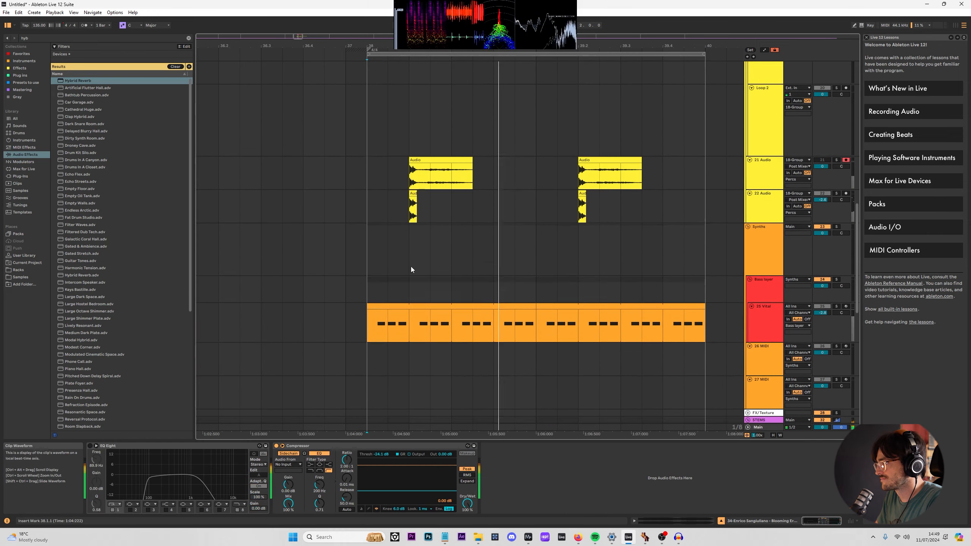
{"action": "left_click", "coordinate": [414, 175]}
{"action": "key", "text": "space"}
{"action": "key", "text": "s"}
{"action": "key", "text": "space"}
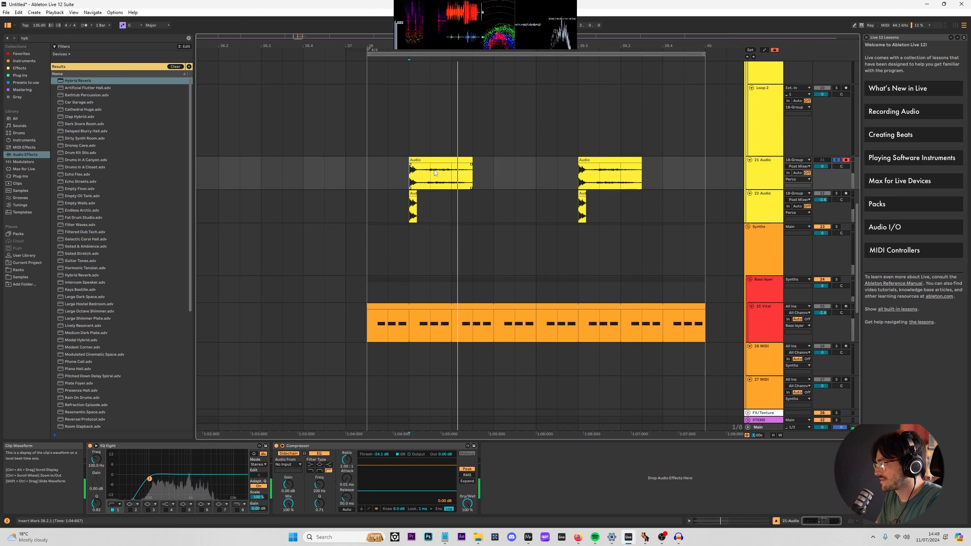
{"action": "key", "text": "space"}
{"action": "key", "text": "space"}
{"action": "left_click", "coordinate": [822, 160]}
{"action": "key", "text": "space"}
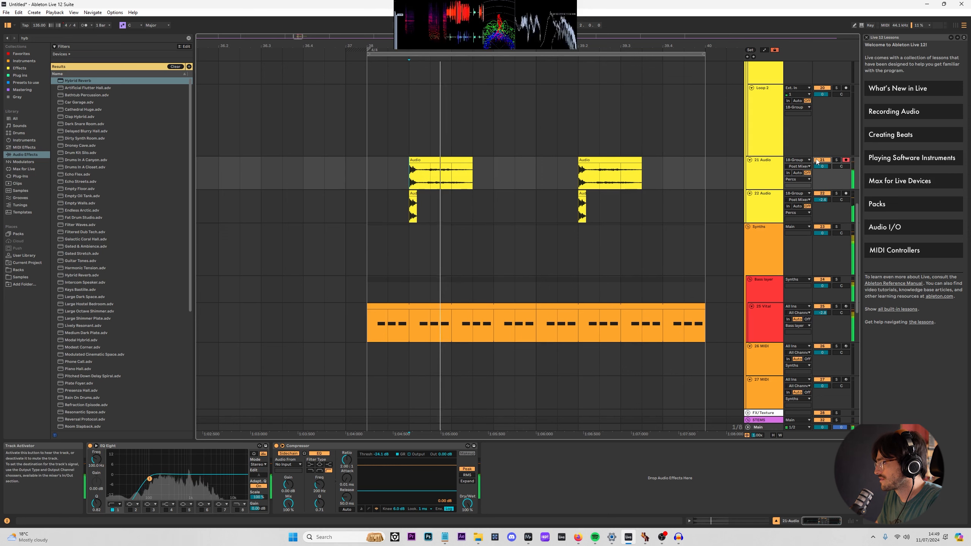
{"action": "key", "text": "space"}
{"action": "left_click", "coordinate": [358, 167]}
{"action": "key", "text": "space"}
{"action": "key", "text": "space"}
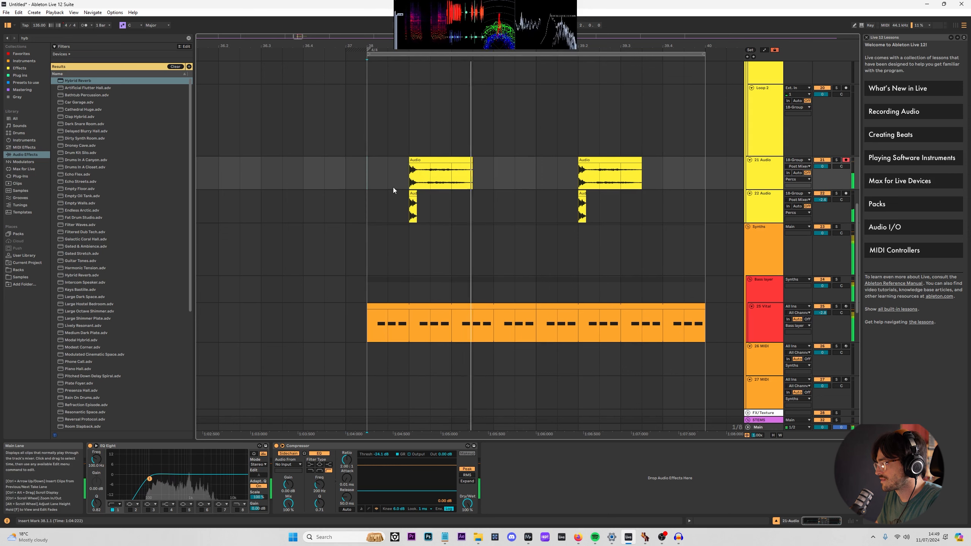
Zoom in on the soloed reference mix and replay it from 38.2.1 and 38.2.3 to examine the percussion hit's tail.
{"action": "scroll", "coordinate": [393, 188], "scroll_direction": "up", "scroll_amount": 5}
{"action": "scroll", "coordinate": [397, 282], "scroll_direction": "down", "scroll_amount": 3}
{"action": "scroll", "coordinate": [397, 285], "scroll_direction": "down", "scroll_amount": 4}
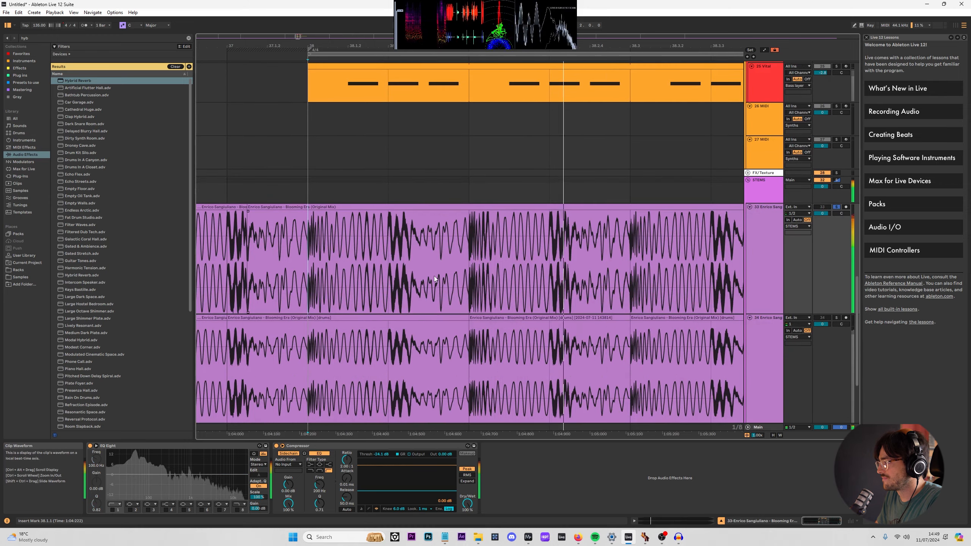
{"action": "scroll", "coordinate": [497, 270], "scroll_direction": "up", "scroll_amount": 1}
{"action": "left_click", "coordinate": [484, 279]}
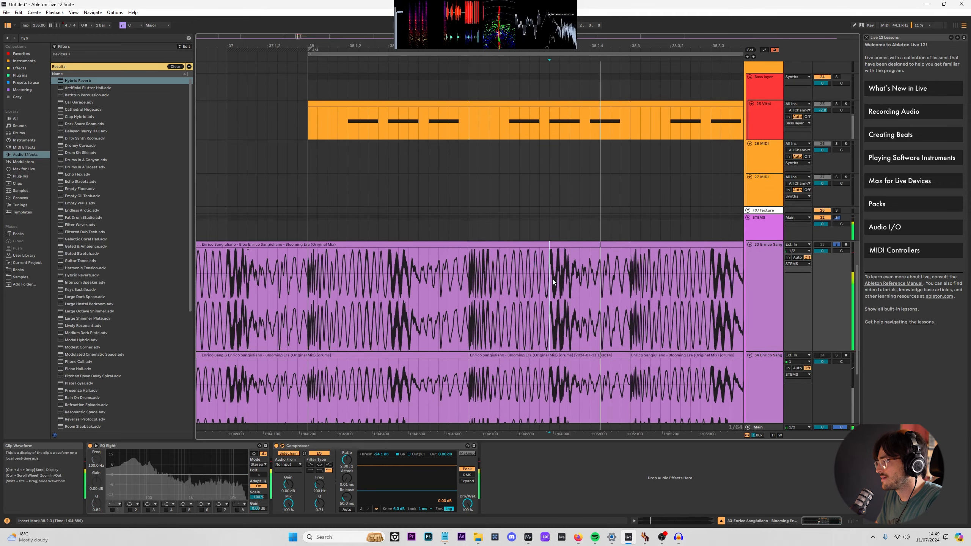
{"action": "left_click", "coordinate": [473, 283]}
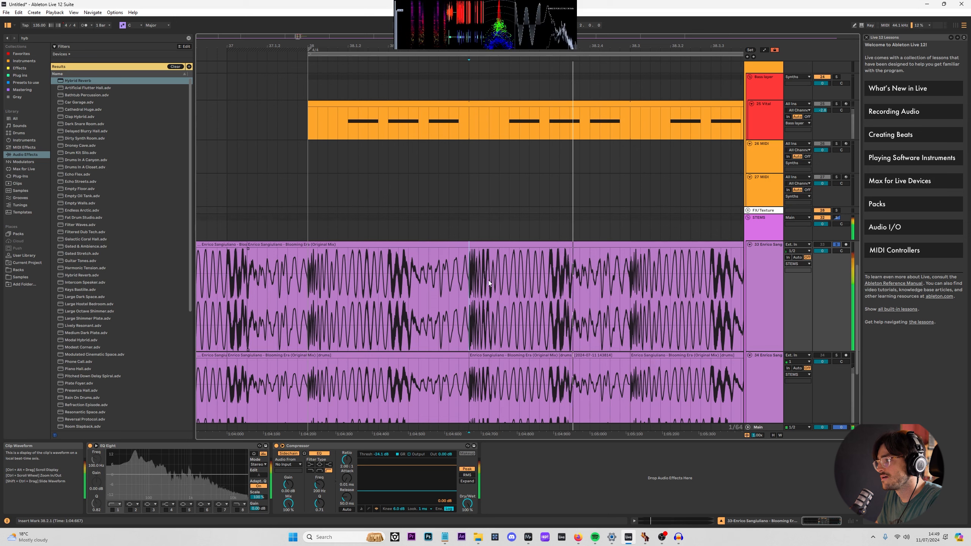
{"action": "left_click", "coordinate": [547, 280]}
Compare the short 22 Audio clip with the reference waveform and widen the arrangement grid to 1/32.
{"action": "scroll", "coordinate": [482, 171], "scroll_direction": "up", "scroll_amount": 3}
{"action": "scroll", "coordinate": [483, 171], "scroll_direction": "up", "scroll_amount": 3}
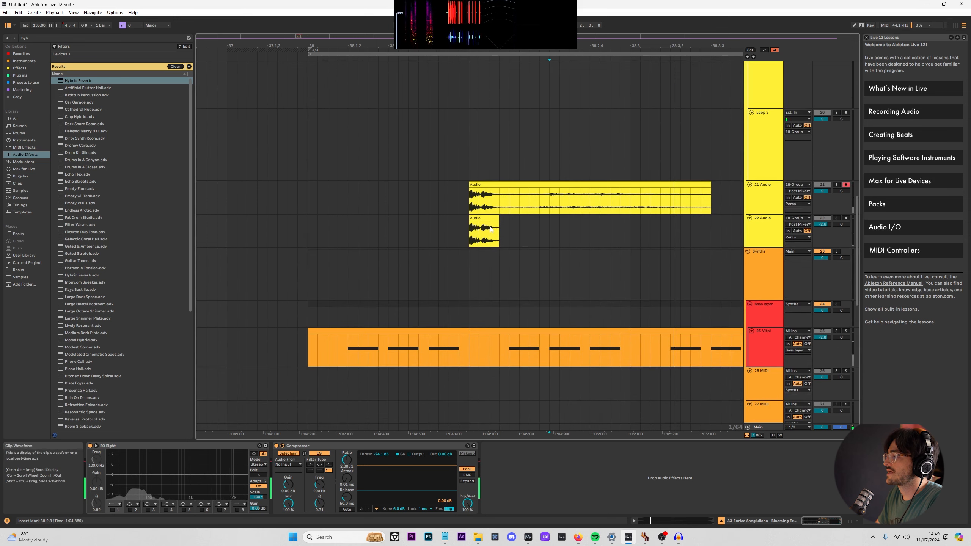
{"action": "left_click", "coordinate": [484, 219]}
{"action": "left_click", "coordinate": [542, 230]}
{"action": "key", "text": "ctrl+2"}
{"action": "scroll", "coordinate": [562, 265], "scroll_direction": "down", "scroll_amount": 3}
{"action": "scroll", "coordinate": [563, 265], "scroll_direction": "down", "scroll_amount": 3}
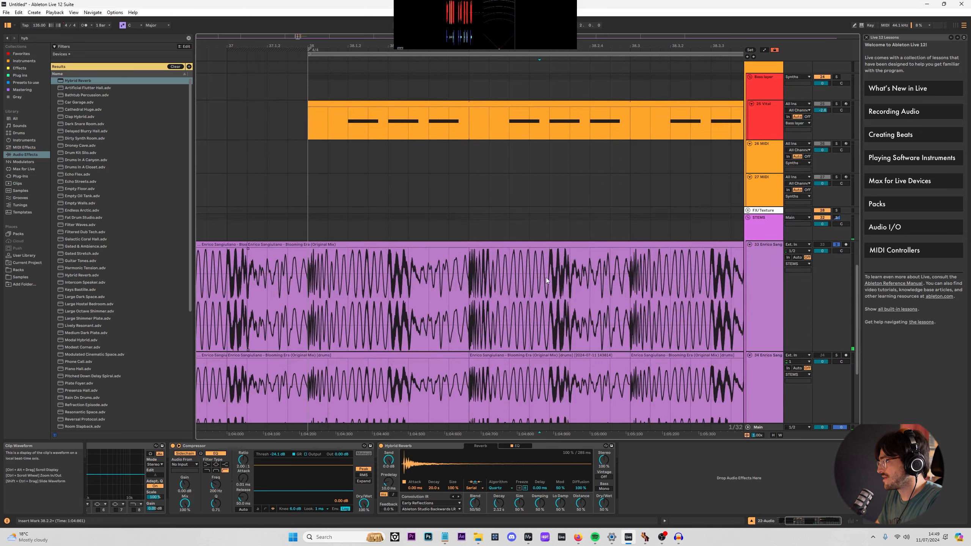
{"action": "scroll", "coordinate": [546, 278], "scroll_direction": "up", "scroll_amount": 4}
Solo 22 Audio and replay its hit at 38.2.1 to check the reverb tail.
{"action": "left_click", "coordinate": [478, 142]}
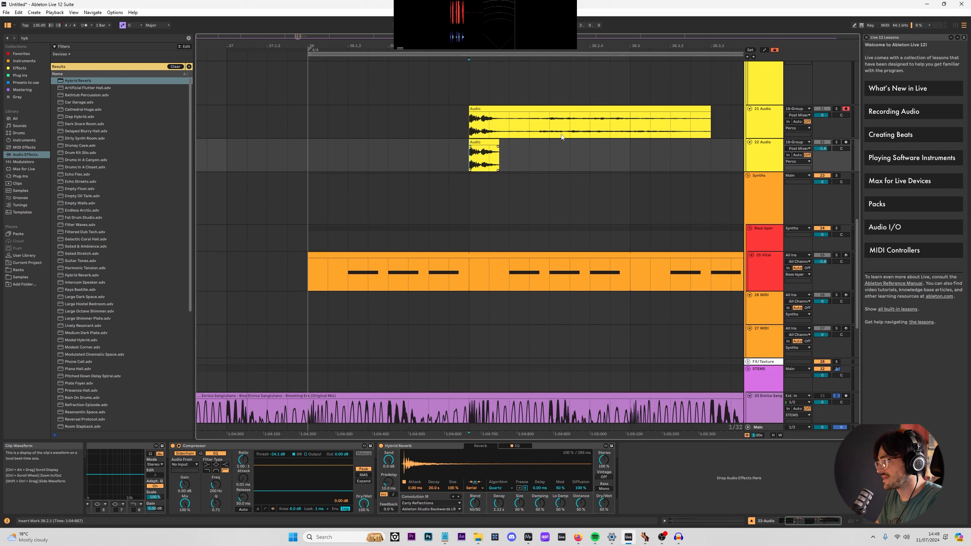
{"action": "left_click", "coordinate": [837, 142]}
{"action": "key", "text": "space"}
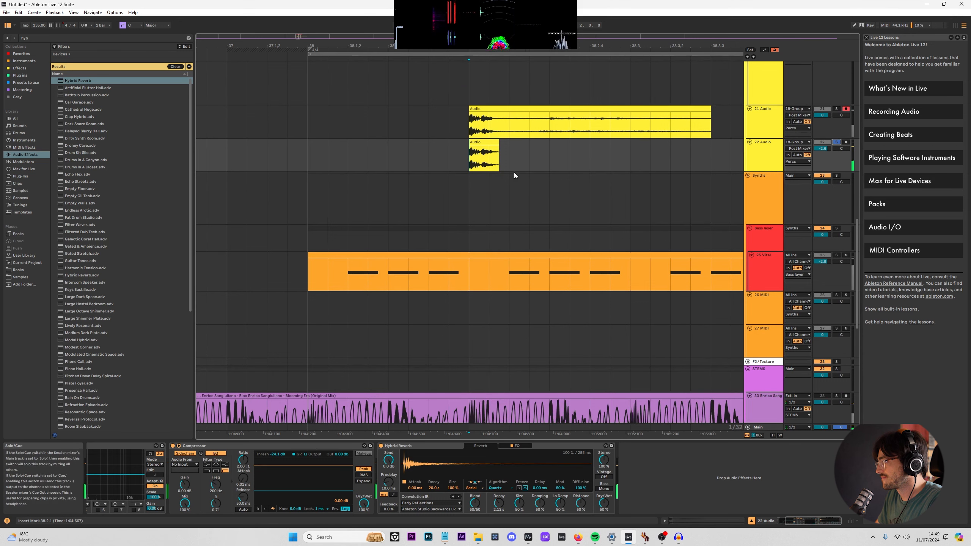
{"action": "left_click", "coordinate": [486, 152]}
{"action": "left_click", "coordinate": [487, 152]}
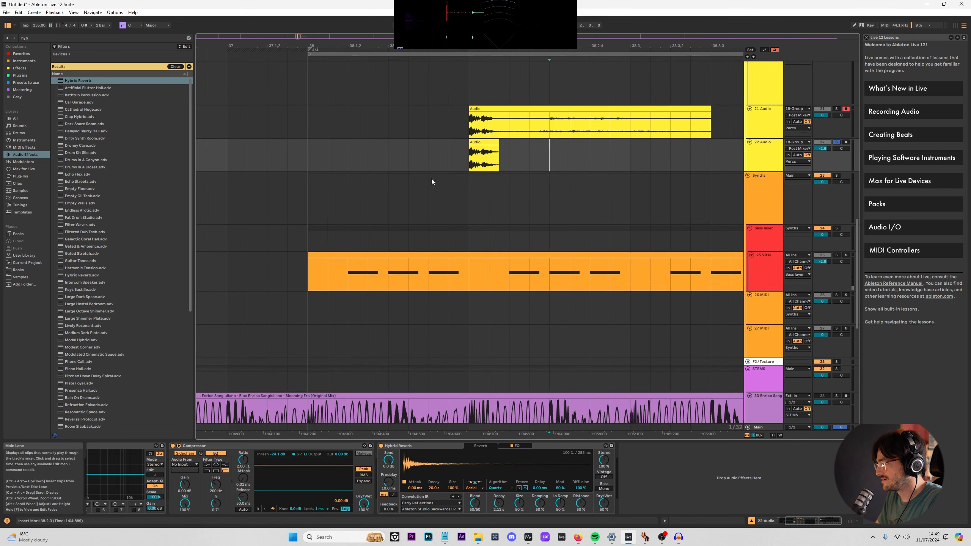
Switch Hybrid Reverb's predelay to tempo-synced sixteenths and extend the 22 Audio clip to about twice its length.
{"action": "left_click_drag", "start_coordinate": [390, 486], "coordinate": [390, 483]}
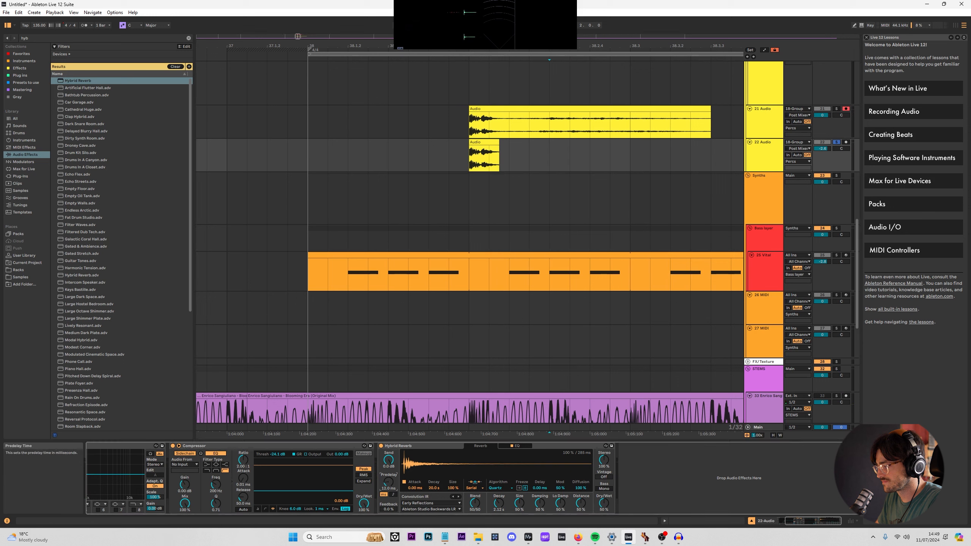
{"action": "key", "text": "space"}
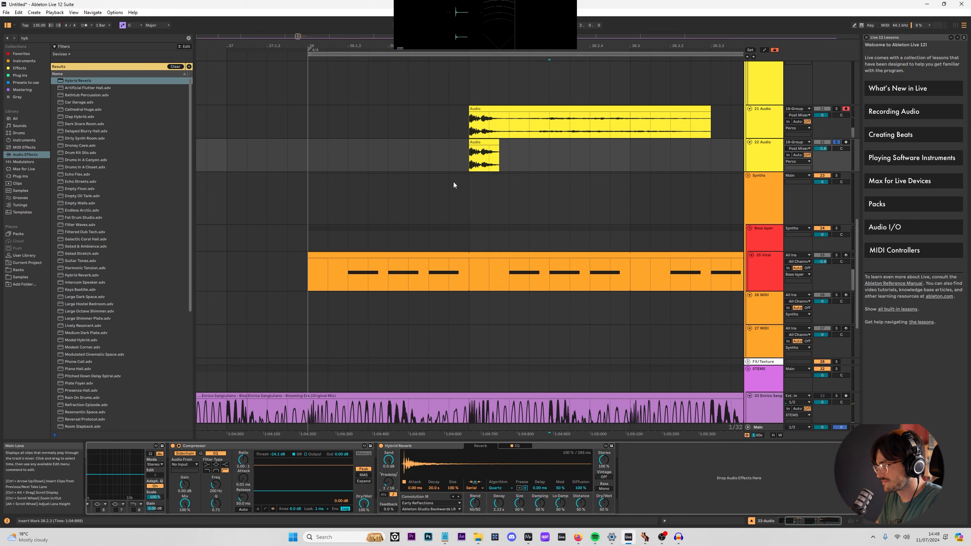
{"action": "left_click", "coordinate": [470, 159]}
{"action": "key", "text": "space"}
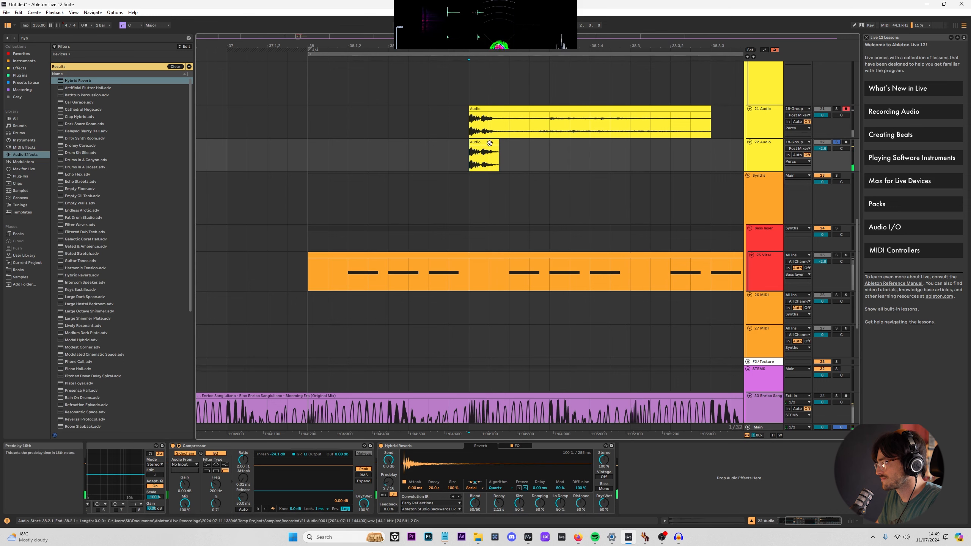
{"action": "left_click_drag", "start_coordinate": [498, 142], "coordinate": [523, 140]}
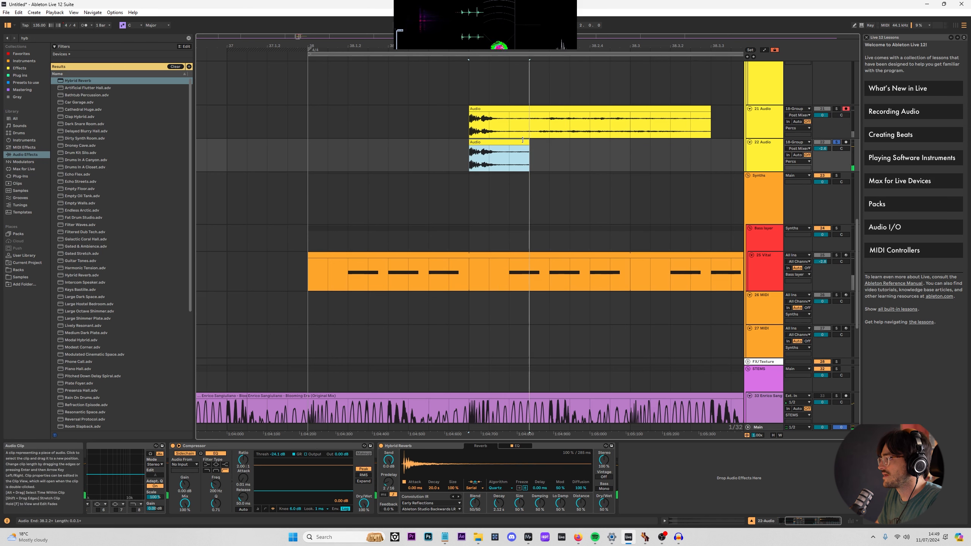
Search the MIDI effects library for "rev".
{"action": "left_click", "coordinate": [45, 147]}
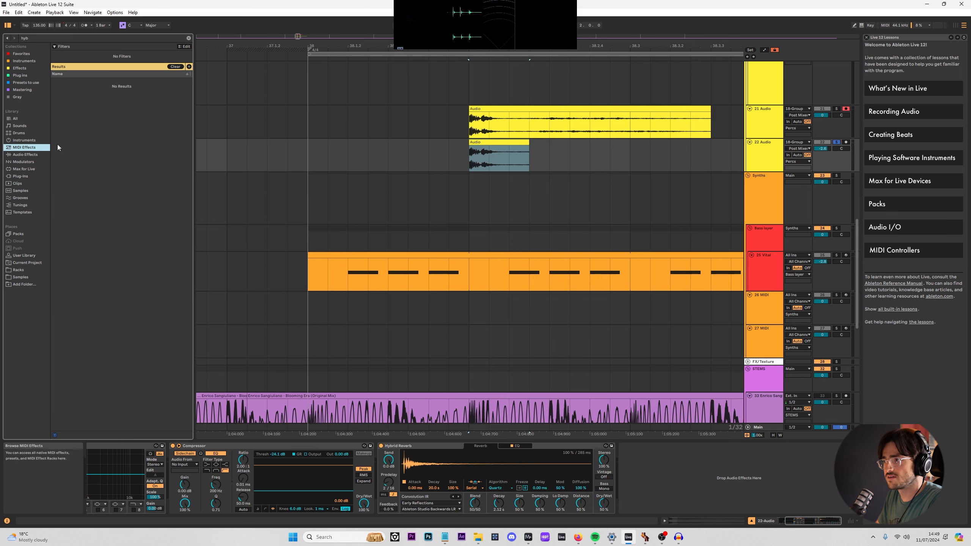
{"action": "left_click", "coordinate": [56, 38]}
{"action": "type", "text": "rev"}
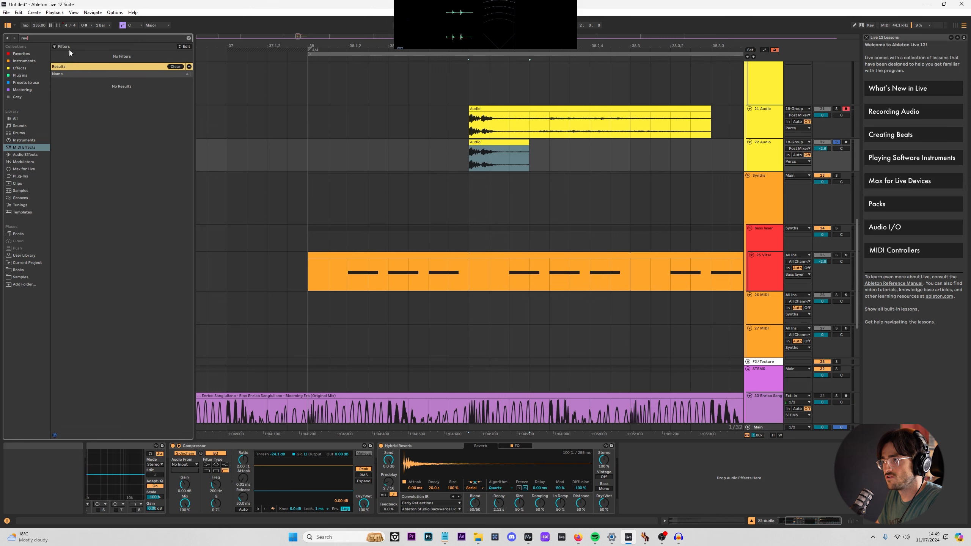
Duplicate the 22 Audio track, solo the copy, and adjust its Hybrid Reverb's decay and dry/wet mix.
{"action": "key", "text": "ctrl+d"}
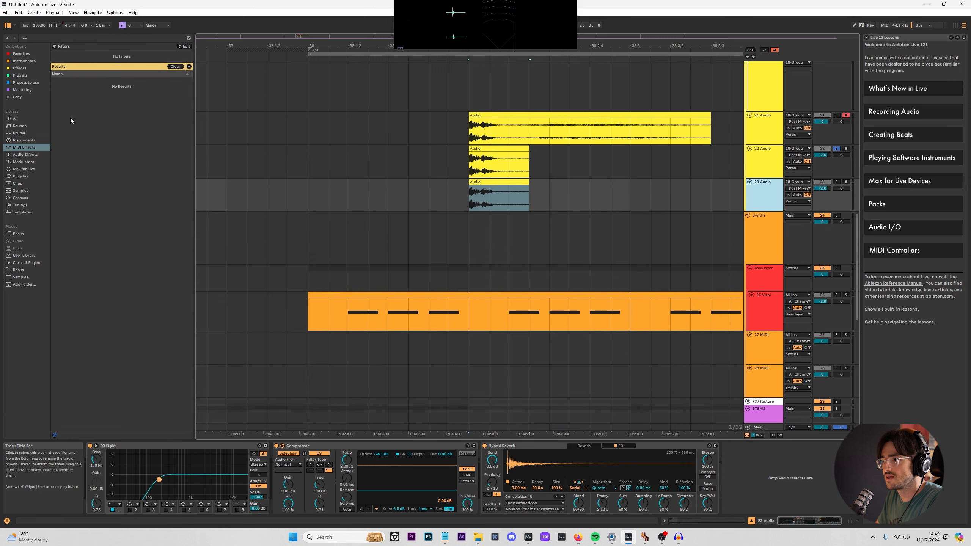
{"action": "left_click", "coordinate": [476, 181]}
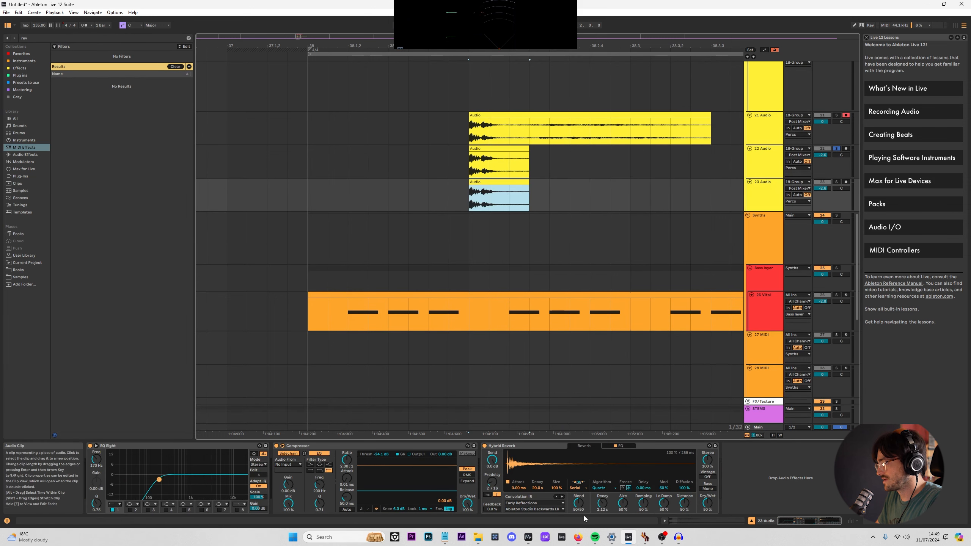
{"action": "key", "text": "space"}
{"action": "left_click_drag", "start_coordinate": [602, 503], "coordinate": [603, 509]}
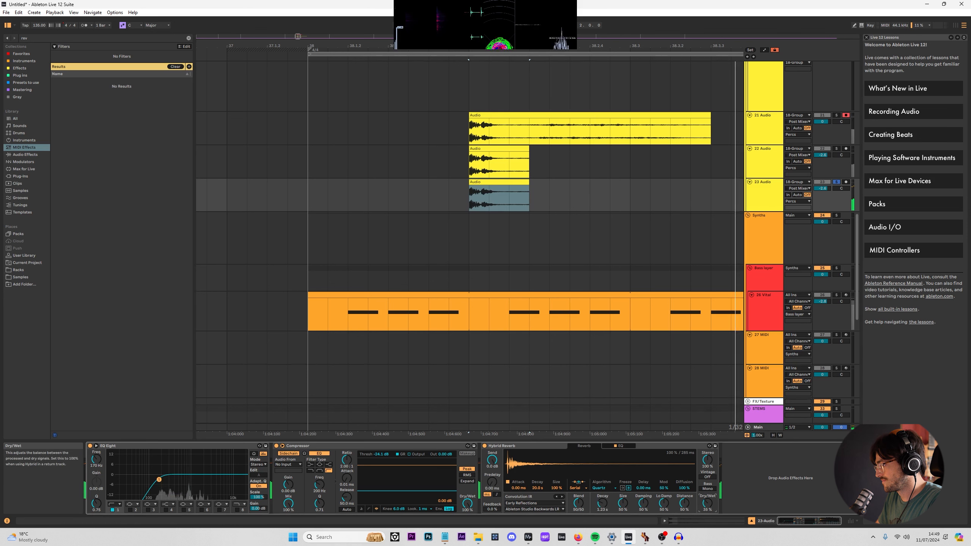
{"action": "left_click_drag", "start_coordinate": [707, 504], "coordinate": [709, 511]}
{"action": "left_click_drag", "start_coordinate": [602, 503], "coordinate": [597, 496]}
Solo 22 Audio together with its duplicate to hear both layers.
{"action": "left_click", "coordinate": [482, 166]}
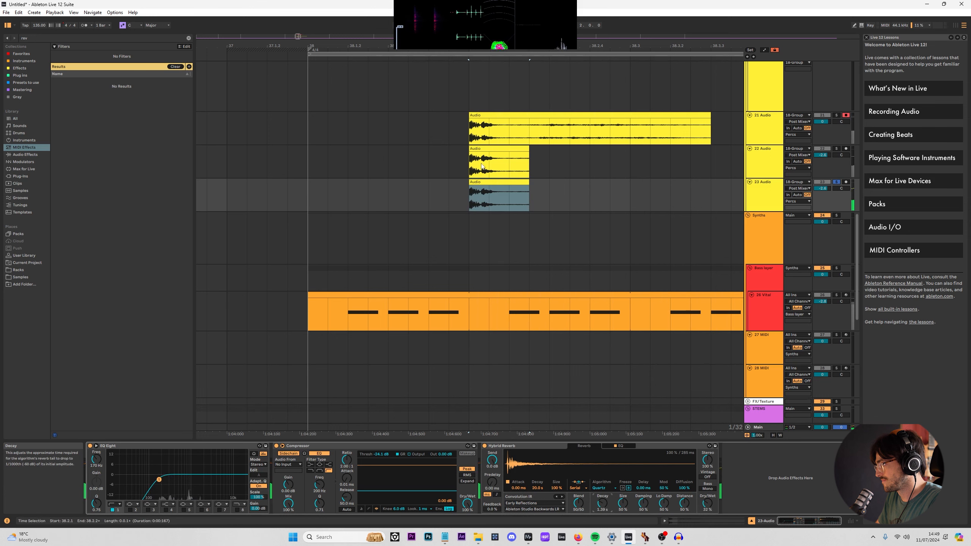
{"action": "left_click", "coordinate": [769, 153]}
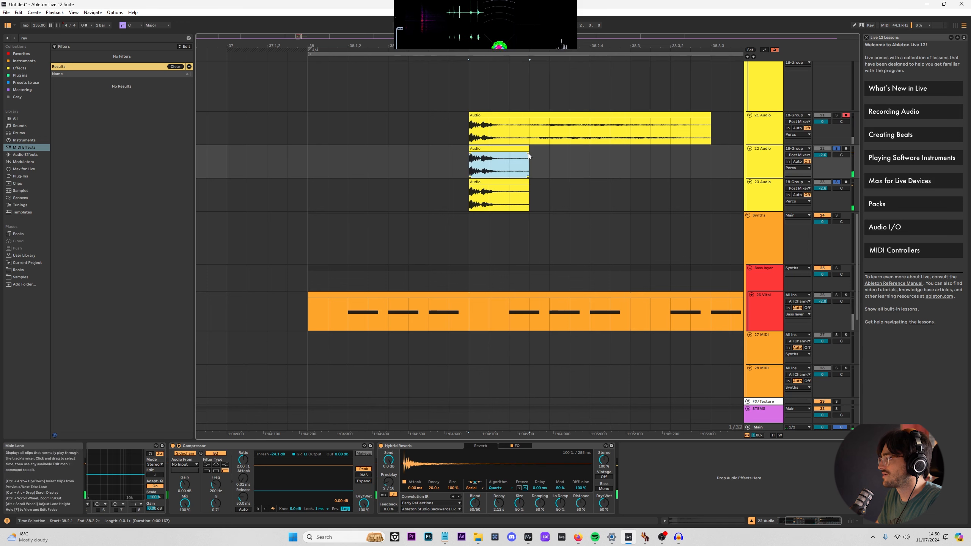
Add a fade-out to the first 22 Audio clip and play it unsoloed in the full mix.
{"action": "left_click_drag", "start_coordinate": [528, 154], "coordinate": [486, 153]}
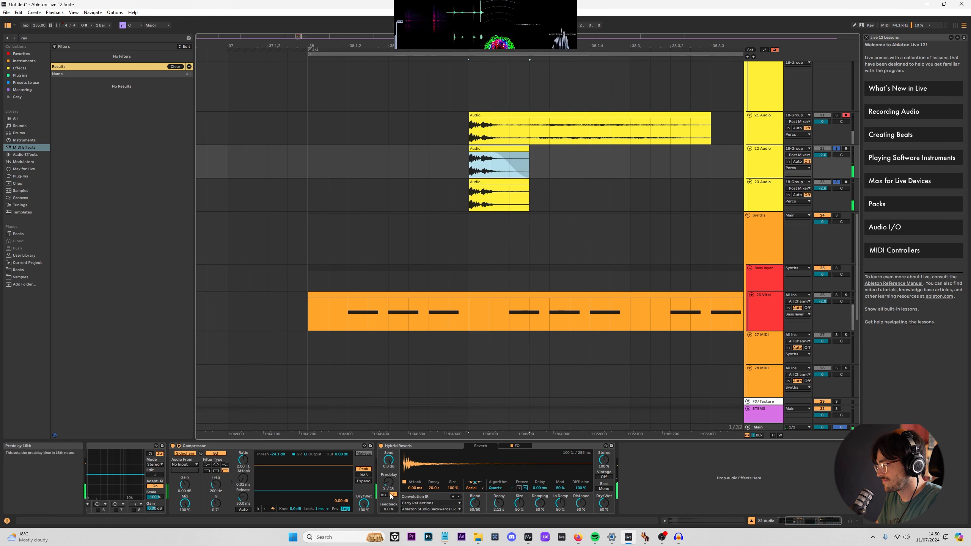
{"action": "left_click", "coordinate": [288, 161]}
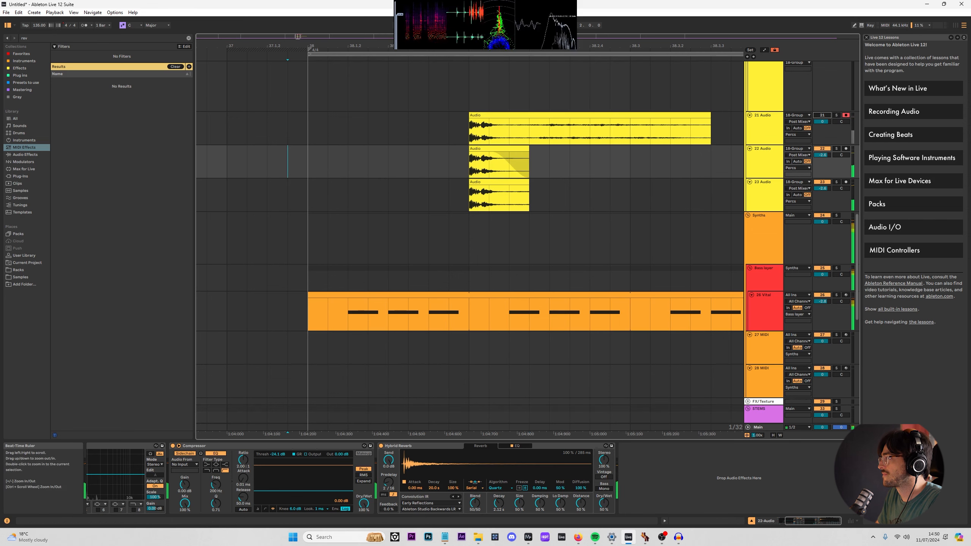
{"action": "left_click_drag", "start_coordinate": [488, 46], "coordinate": [424, 15]}
{"action": "left_click", "coordinate": [426, 149]}
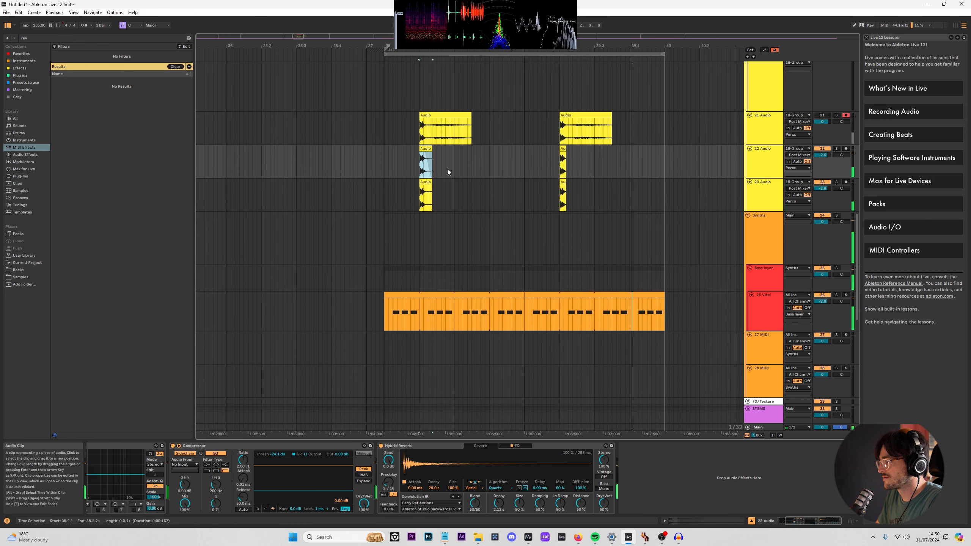
{"action": "key", "text": "space"}
{"action": "key", "text": "space"}
Solo 22 Audio and raise the dry/wet mix of its Hybrid Reverb.
{"action": "key", "text": "s"}
{"action": "key", "text": "space"}
{"action": "key", "text": "space"}
{"action": "scroll", "coordinate": [397, 180], "scroll_direction": "up", "scroll_amount": 5}
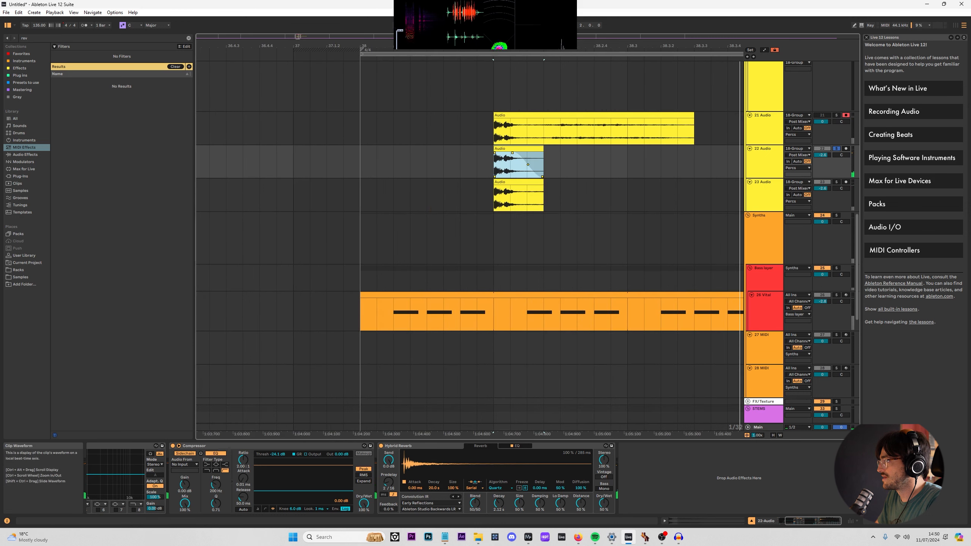
{"action": "scroll", "coordinate": [447, 212], "scroll_direction": "down", "scroll_amount": 4}
{"action": "scroll", "coordinate": [485, 223], "scroll_direction": "up", "scroll_amount": 3}
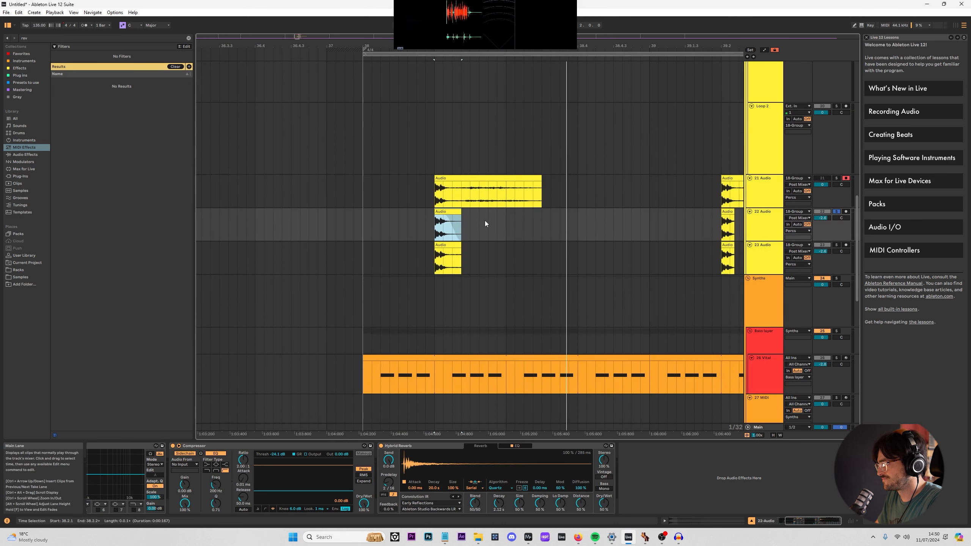
{"action": "scroll", "coordinate": [461, 223], "scroll_direction": "up", "scroll_amount": 4}
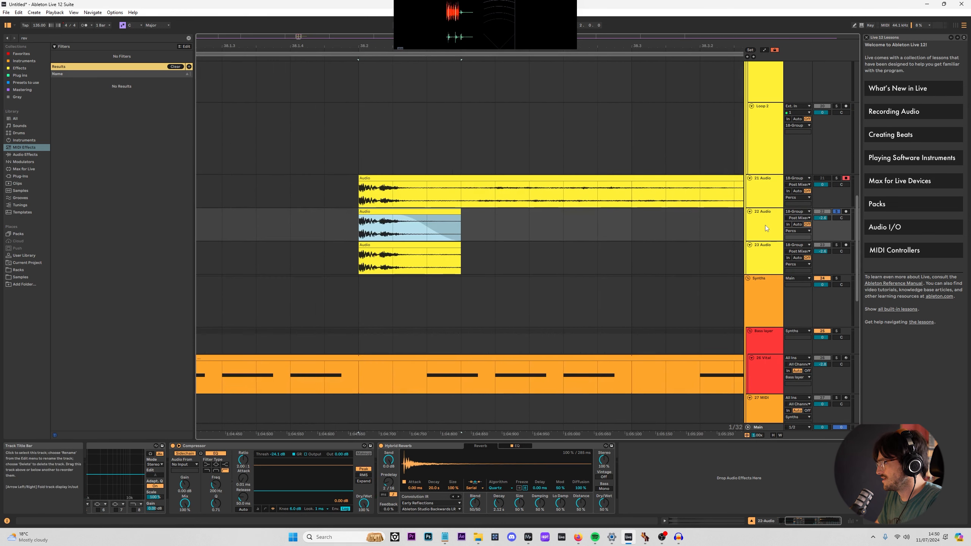
{"action": "key", "text": "space"}
{"action": "left_click", "coordinate": [836, 212]}
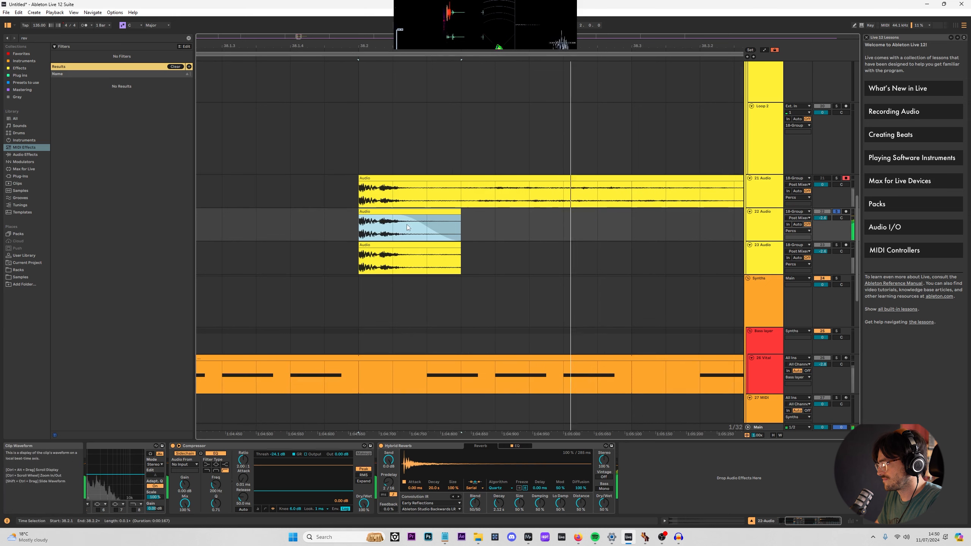
{"action": "left_click_drag", "start_coordinate": [604, 503], "coordinate": [604, 480]}
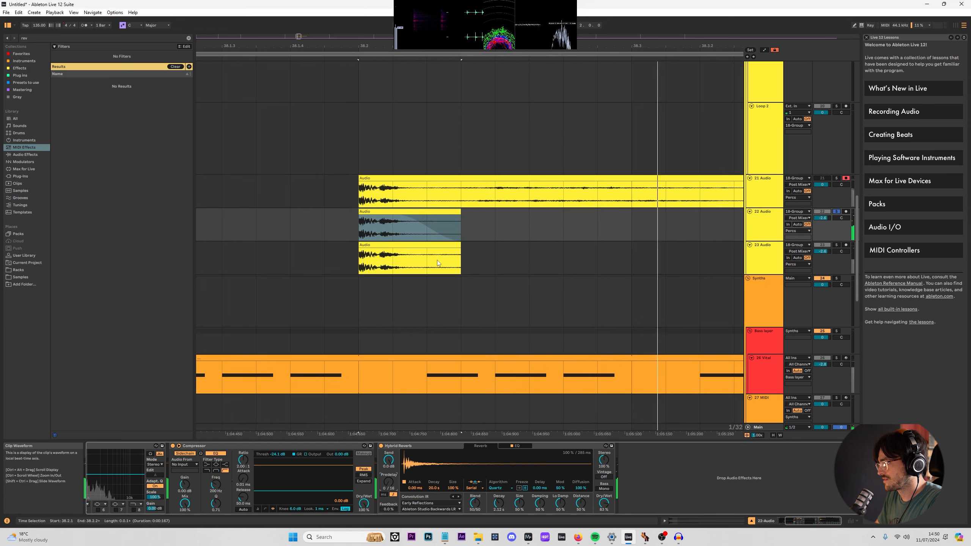
Extend the first 22 Audio clip to one beat, ending at 38.3.1, with a short fade-out, and remove the track's second clip.
{"action": "scroll", "coordinate": [453, 220], "scroll_direction": "down", "scroll_amount": 4}
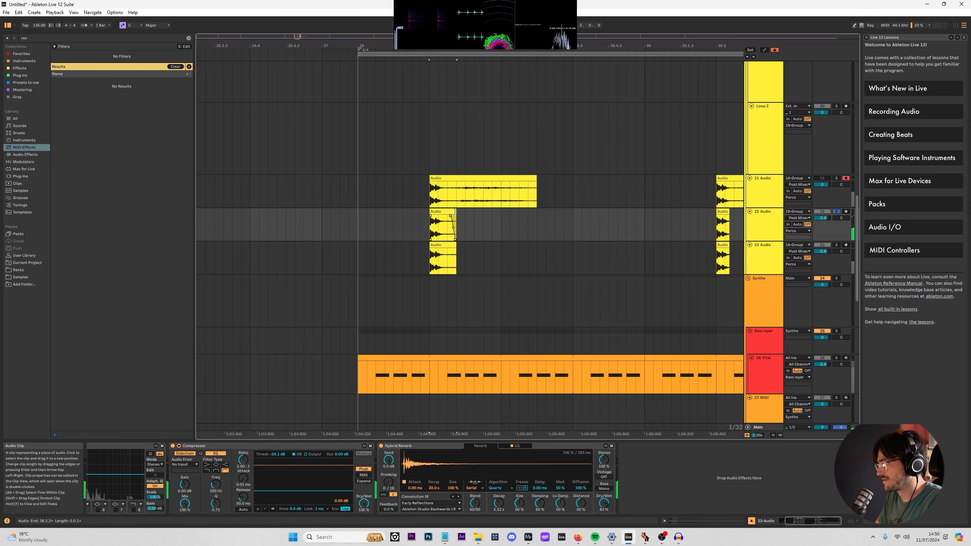
{"action": "left_click_drag", "start_coordinate": [455, 213], "coordinate": [500, 212]}
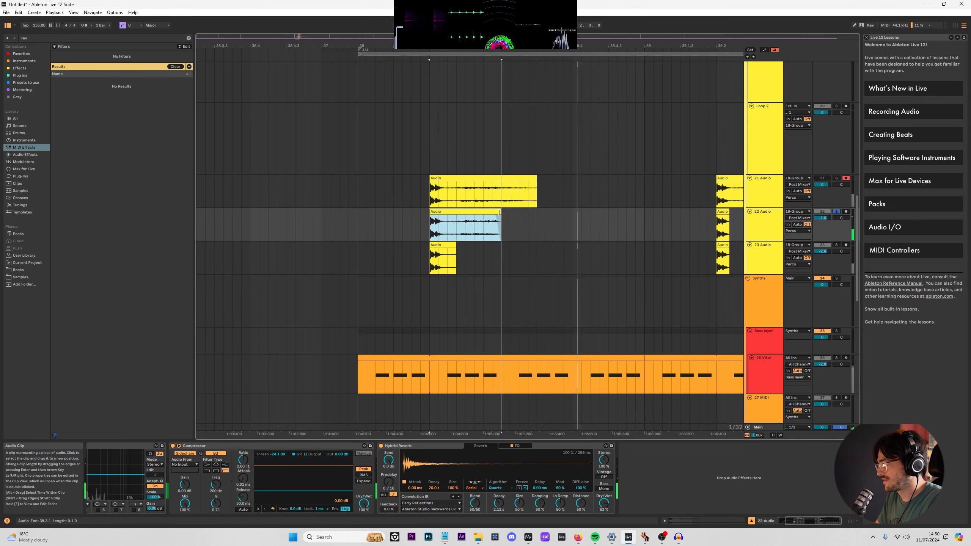
{"action": "left_click", "coordinate": [725, 211]}
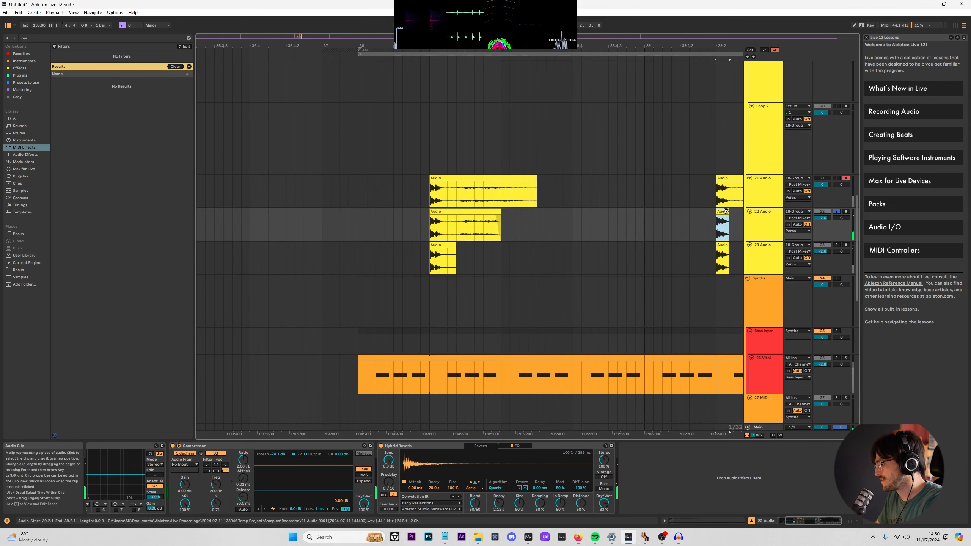
Freeze the 22 Audio track, then trim the start of the frozen clip and give it a fade-in.
{"action": "right_click", "coordinate": [761, 232]}
{"action": "left_click", "coordinate": [792, 277]}
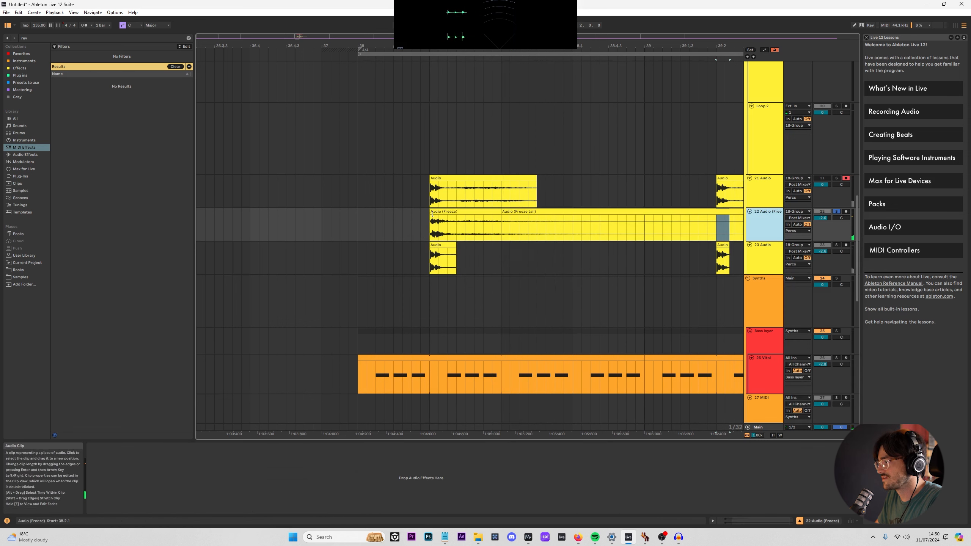
{"action": "left_click", "coordinate": [462, 211]}
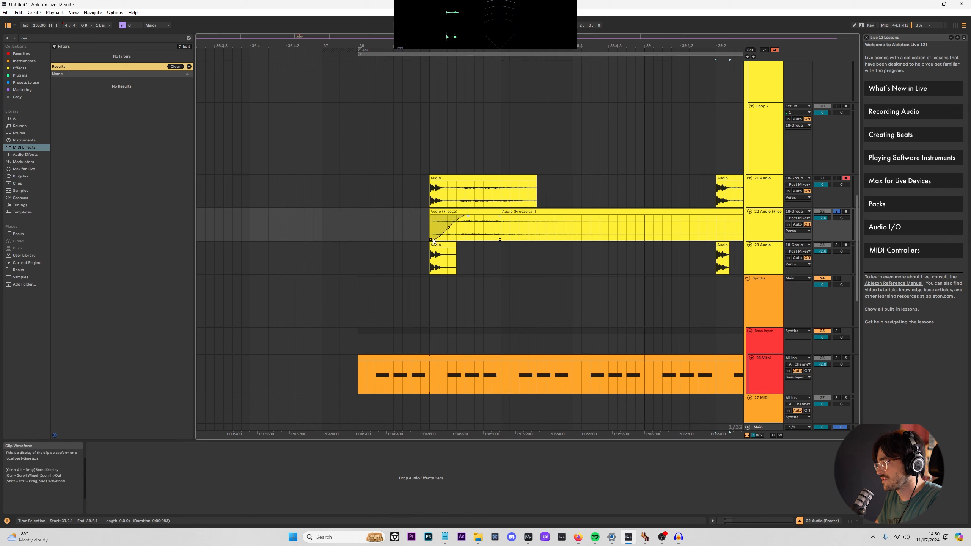
Delete the freeze tail on 22 Audio and trim the frozen clip's start slightly later while soloing it with 23 Audio.
{"action": "left_click", "coordinate": [453, 245]}
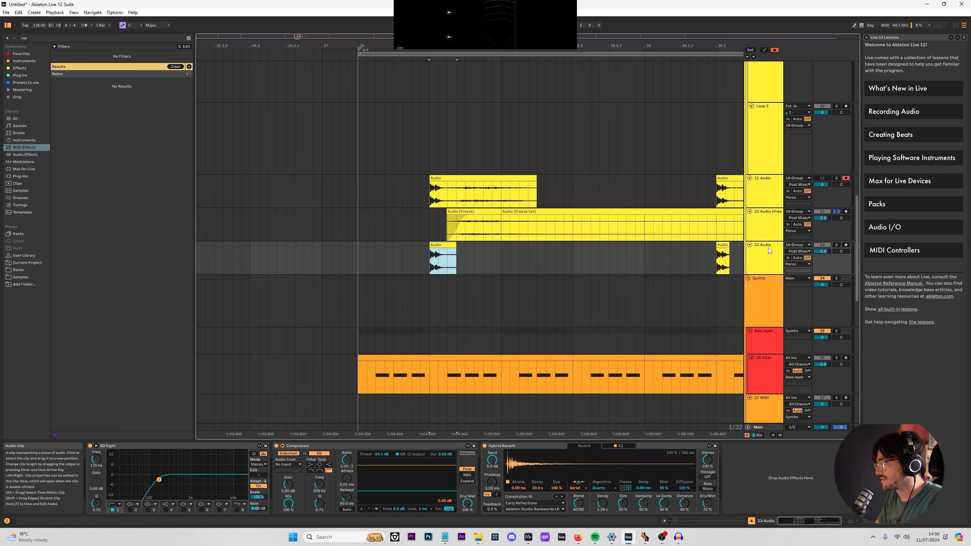
{"action": "left_click", "coordinate": [837, 245]}
{"action": "key", "text": "space"}
{"action": "left_click", "coordinate": [505, 213]}
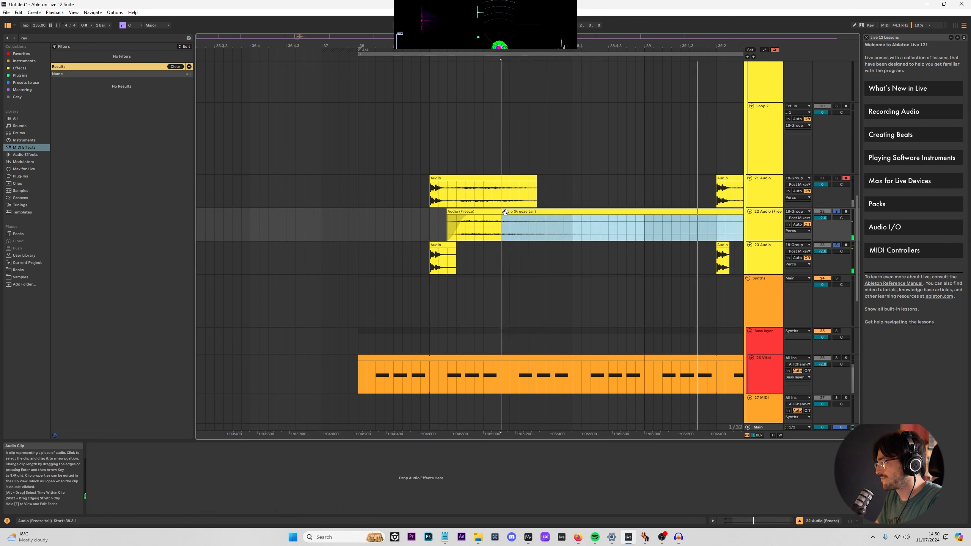
{"action": "key", "text": "Delete"}
{"action": "left_click_drag", "start_coordinate": [451, 241], "coordinate": [454, 240]}
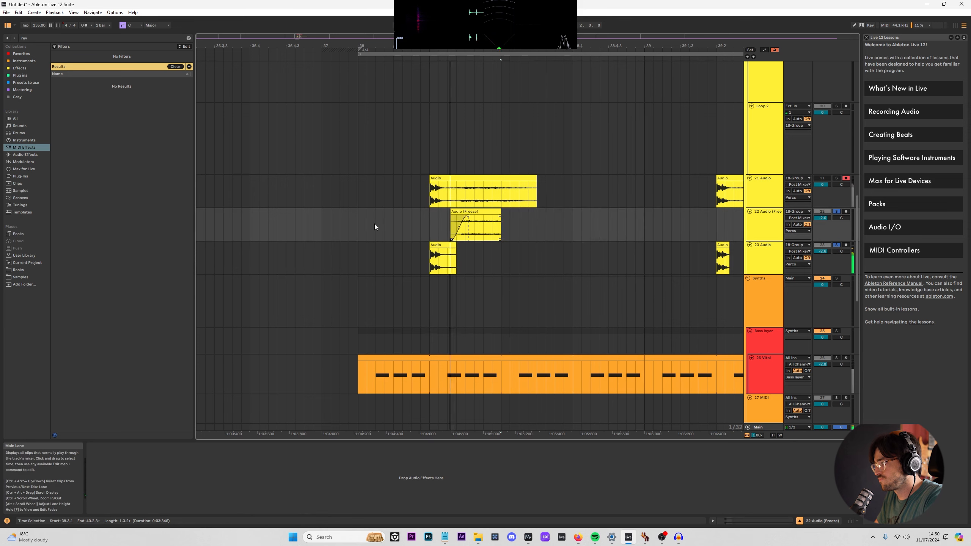
{"action": "key", "text": "s"}
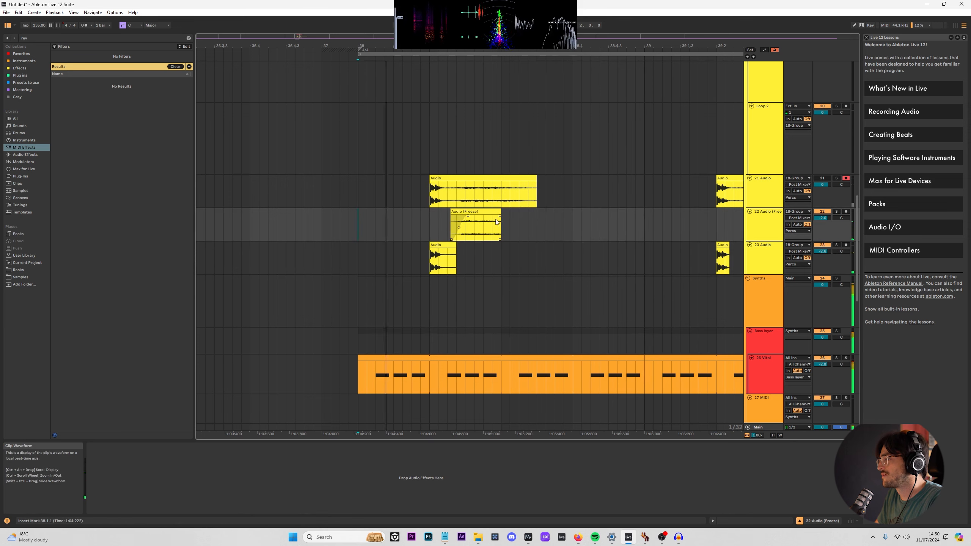
Try extending the end of the frozen 22 Audio clip to 38.3.3 in the full mix.
{"action": "left_click_drag", "start_coordinate": [500, 212], "coordinate": [538, 212]}
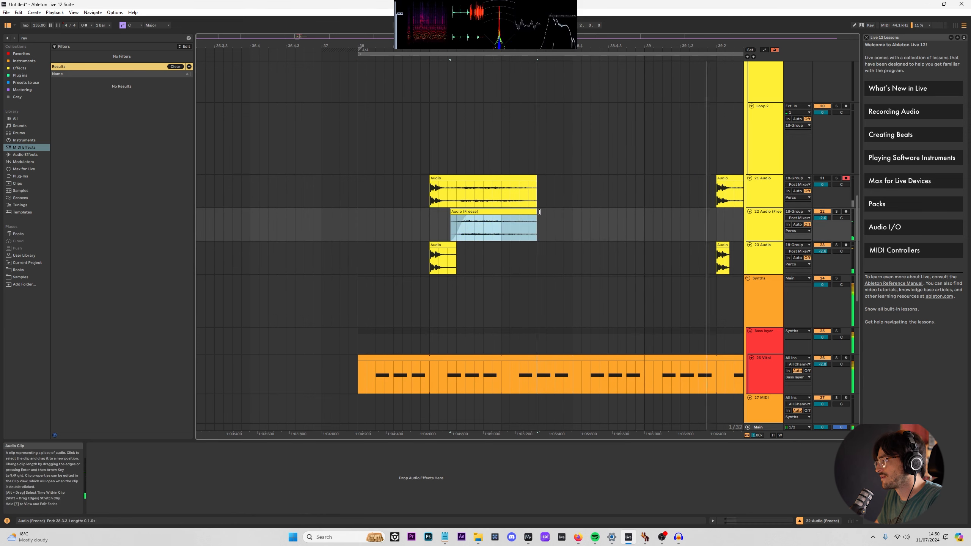
{"action": "left_click", "coordinate": [431, 251]}
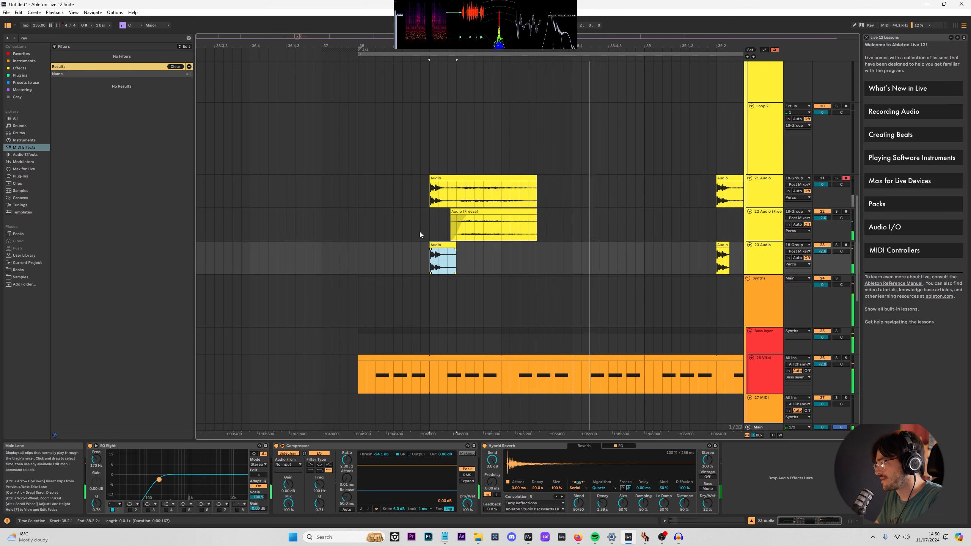
{"action": "key", "text": "space"}
Restore the frozen 22 Audio clip's end to 38.3.1 and give it a fade-out.
{"action": "left_click", "coordinate": [482, 225]}
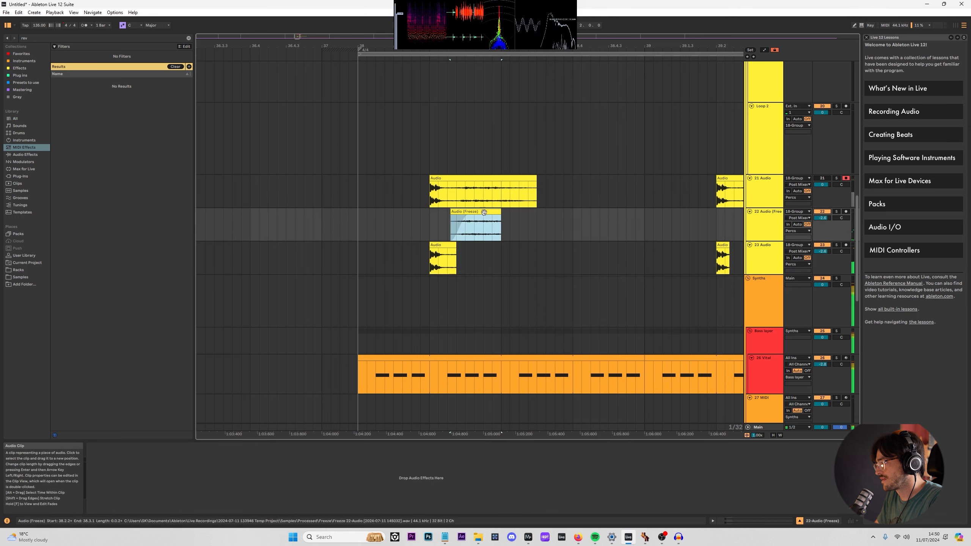
{"action": "left_click", "coordinate": [373, 221]}
{"action": "key", "text": "ctrl+z"}
{"action": "key", "text": "space"}
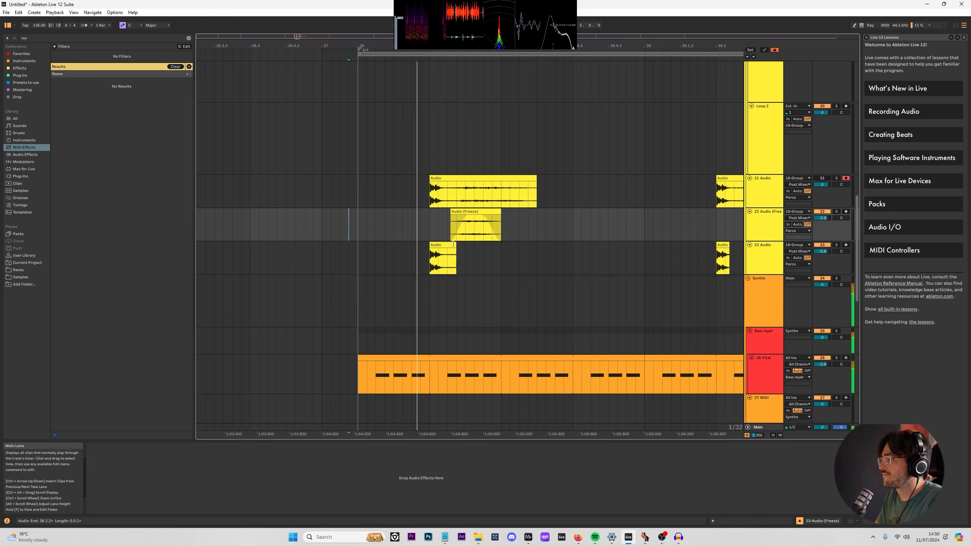
Shorten the first 23 Audio clip to one sixteenth note and play the full mix from bar 38.
{"action": "left_click", "coordinate": [452, 248]}
{"action": "key", "text": "Delete"}
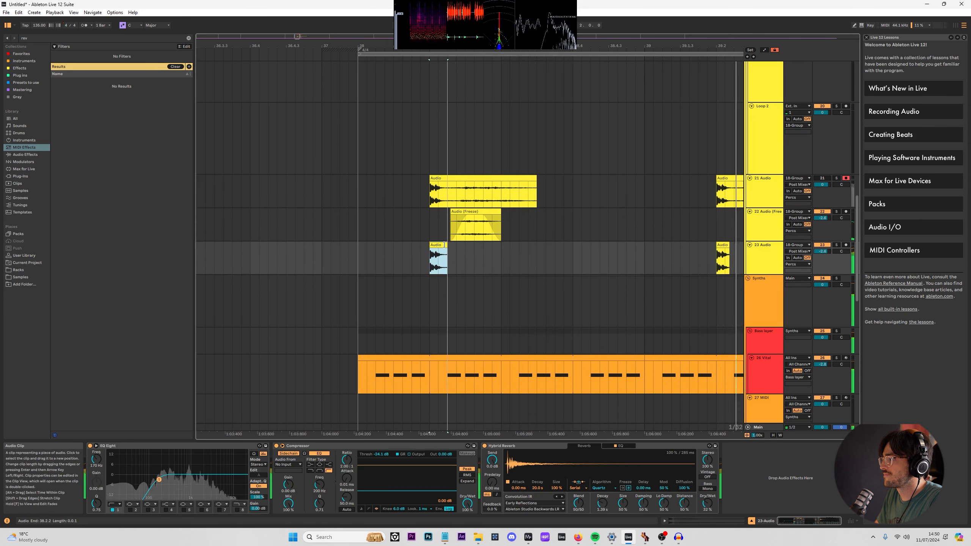
{"action": "left_click", "coordinate": [357, 231]}
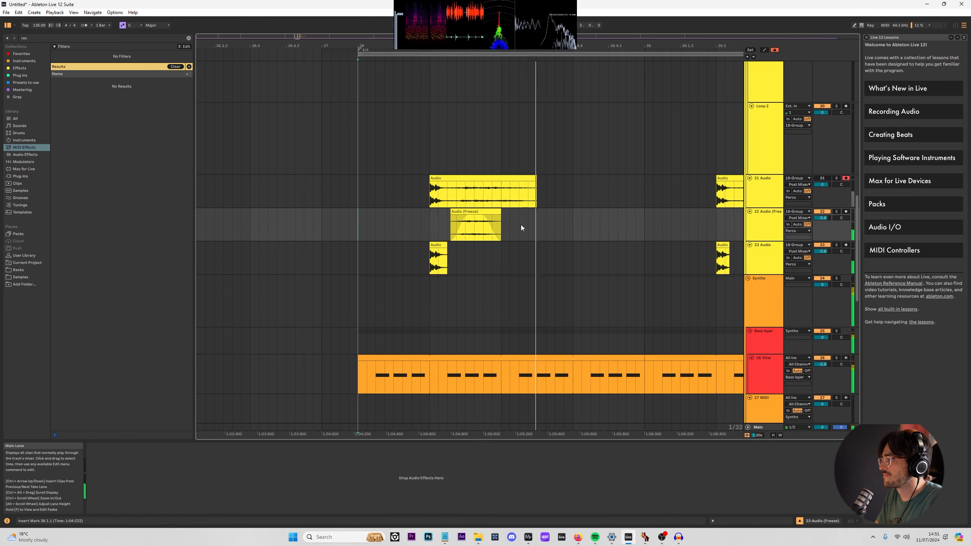
Extend the frozen 22 Audio clip's start back to 38.2.1 and compare it in solo with the 21 Audio clip.
{"action": "left_click", "coordinate": [486, 214]}
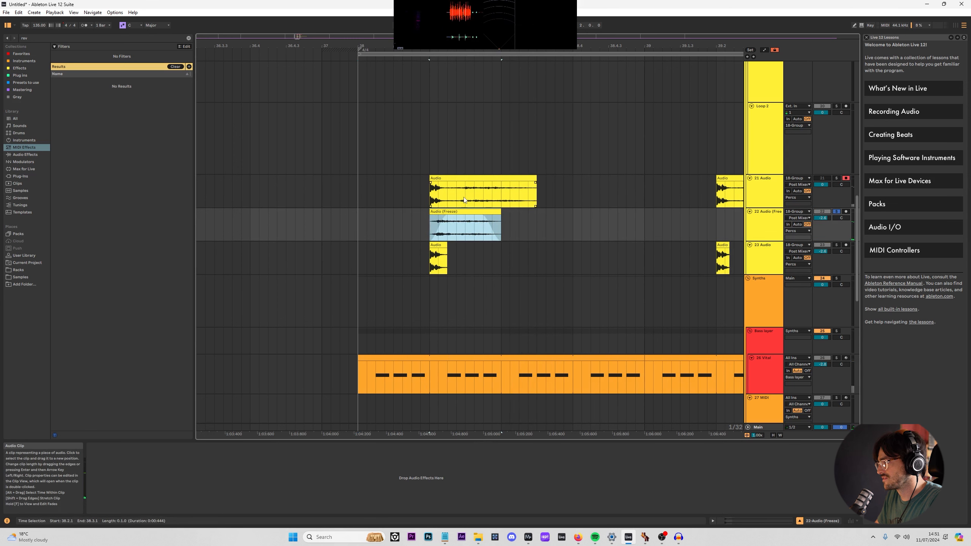
{"action": "left_click_drag", "start_coordinate": [457, 212], "coordinate": [459, 178]}
{"action": "key", "text": "ctrl+z"}
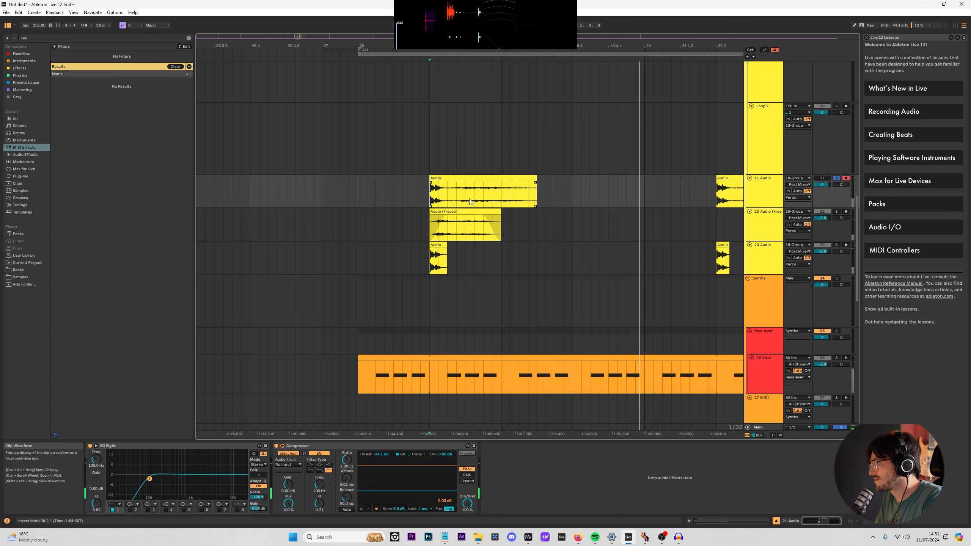
Try extending the first 21 Audio clip to a little over two beats while it is soloed.
{"action": "left_click_drag", "start_coordinate": [537, 191], "coordinate": [582, 180]}
{"action": "key", "text": "space"}
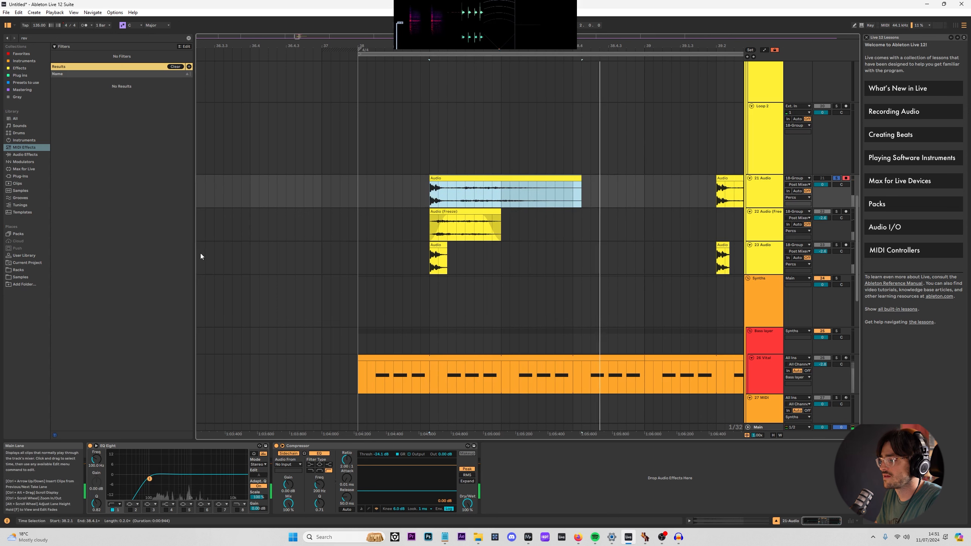
Unsolo 21 Audio, deactivate 22 and 23 Audio, and shorten the first 21 Audio clip to about one and a half sixteenths.
{"action": "left_click", "coordinate": [836, 178]}
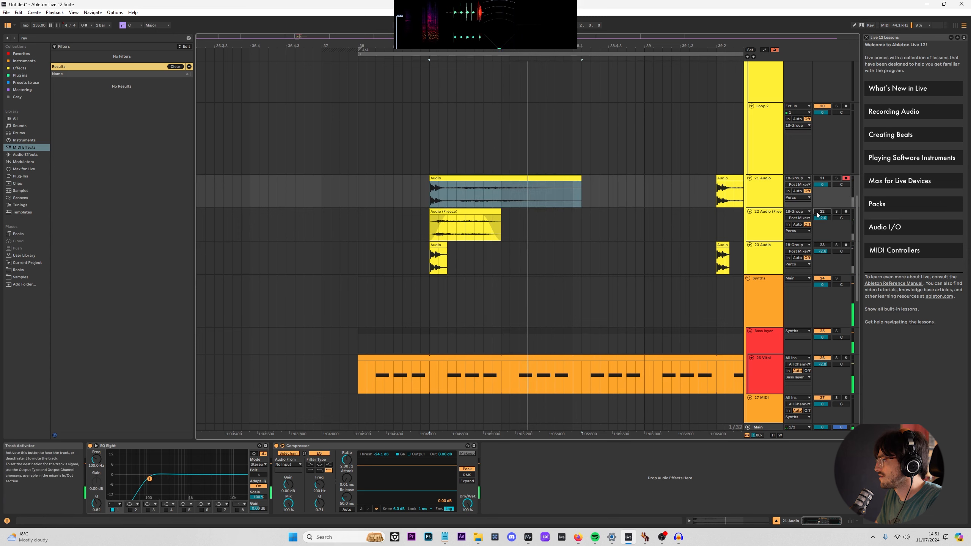
{"action": "left_click", "coordinate": [358, 193]}
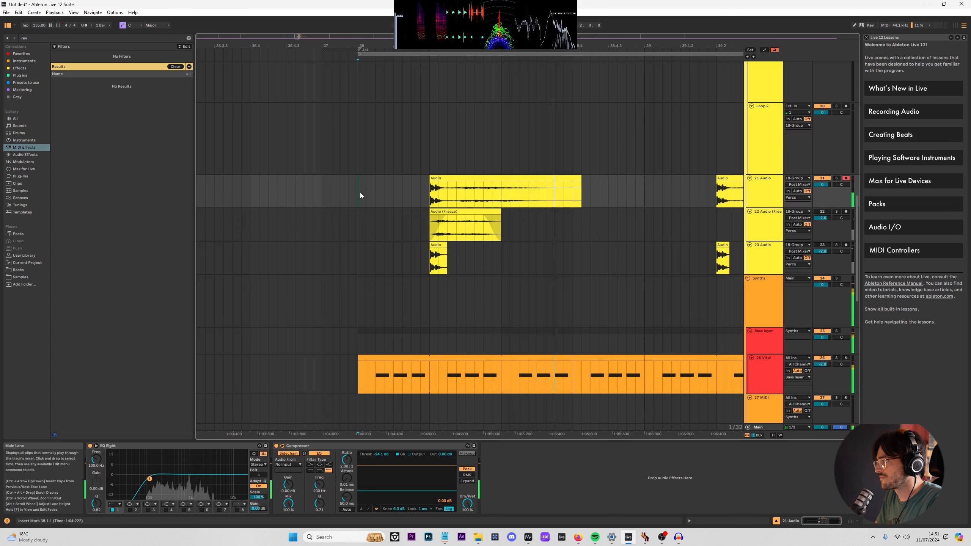
{"action": "left_click_drag", "start_coordinate": [578, 178], "coordinate": [456, 191]}
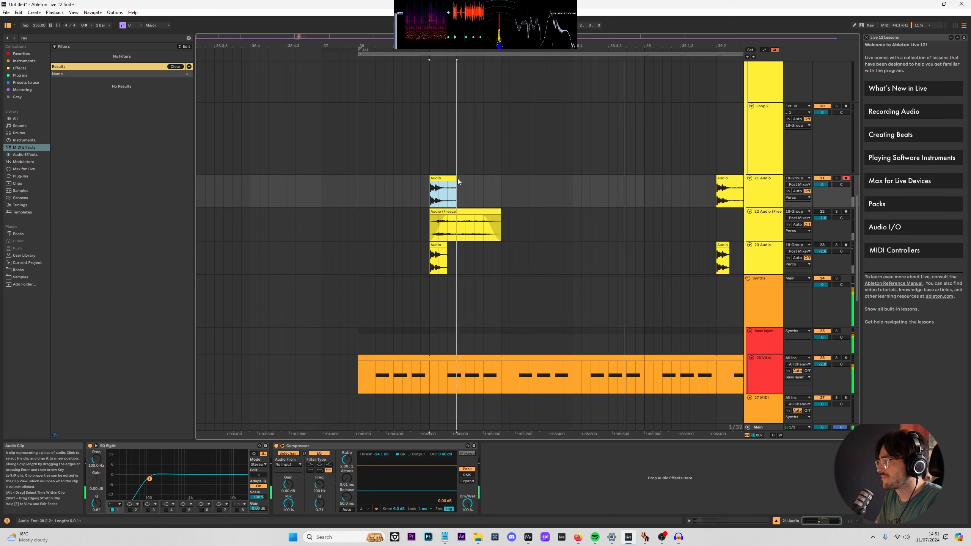
{"action": "left_click", "coordinate": [359, 191]}
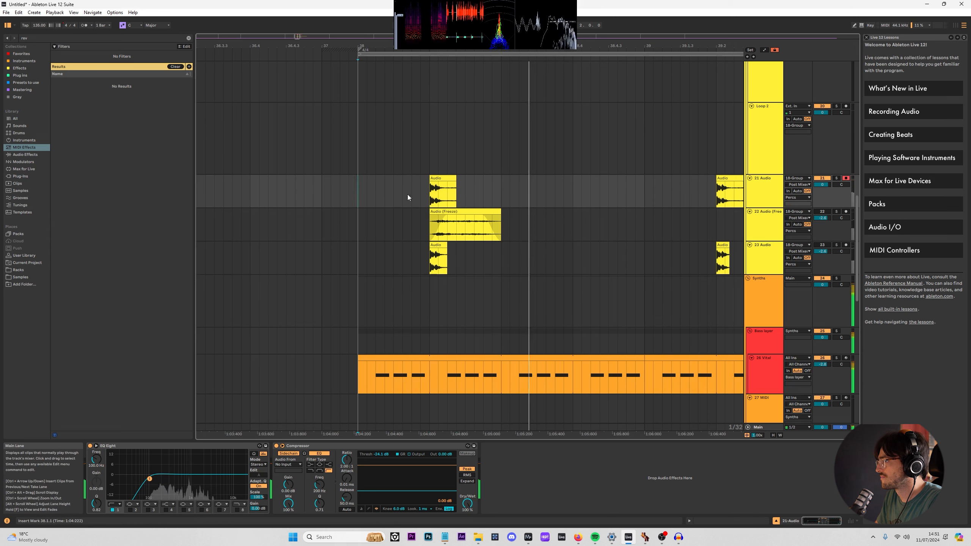
Clear the browser search and delete the second clip on 21 Audio.
{"action": "left_click", "coordinate": [175, 67]}
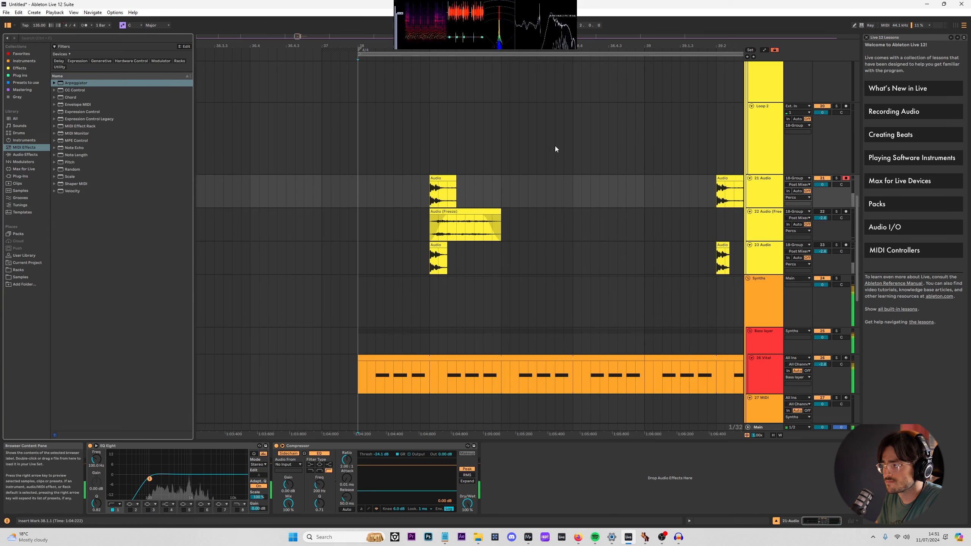
{"action": "scroll", "coordinate": [645, 187], "scroll_direction": "down", "scroll_amount": 4}
{"action": "scroll", "coordinate": [681, 185], "scroll_direction": "up", "scroll_amount": 4}
{"action": "left_click", "coordinate": [675, 178]}
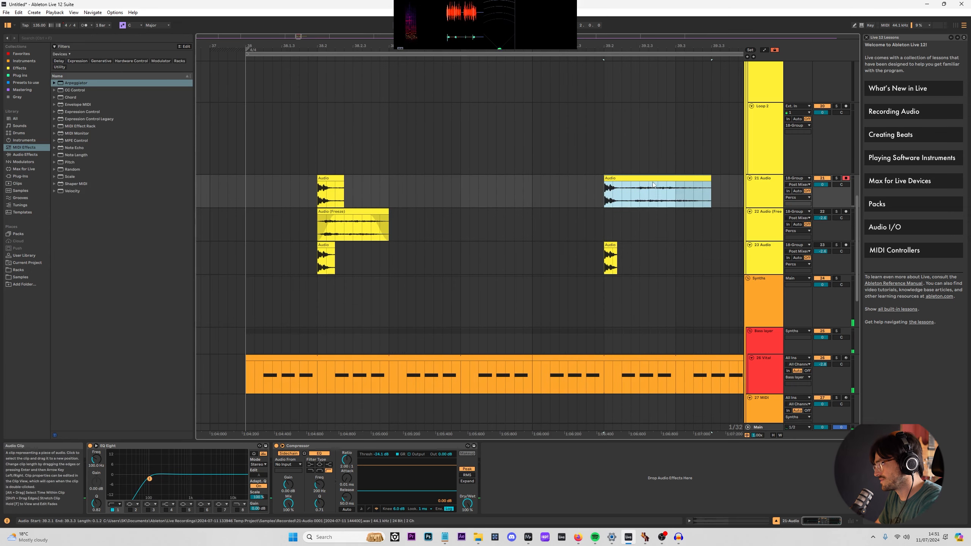
{"action": "key", "text": "Delete"}
Loop about one bar of the arrangement around the first percussion hits.
{"action": "left_click_drag", "start_coordinate": [245, 183], "coordinate": [529, 317]}
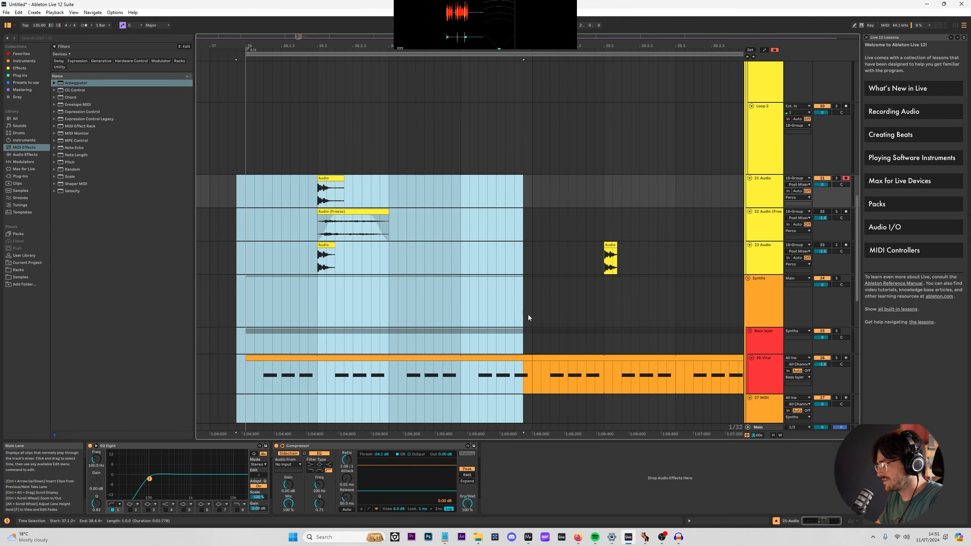
{"action": "key", "text": "ctrl+l"}
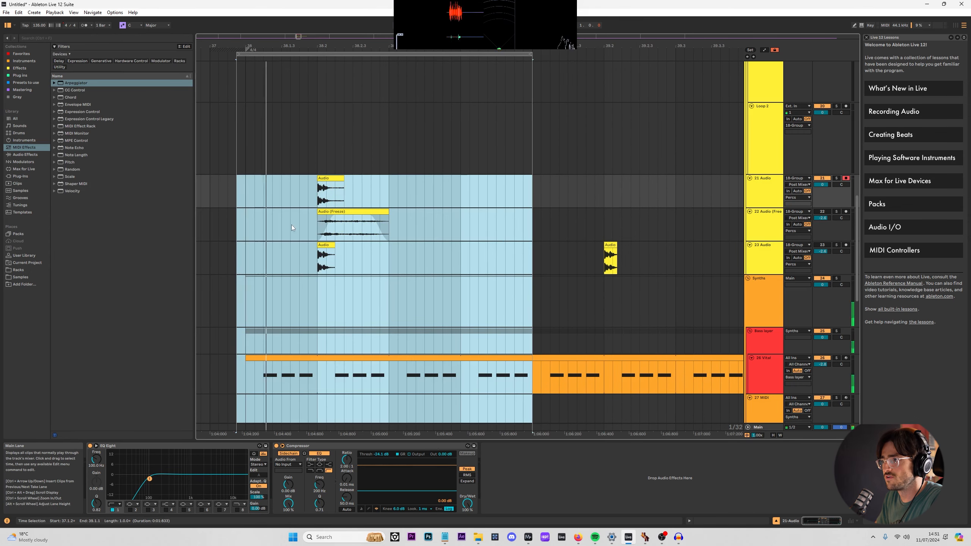
Insert a Reverb between the EQ Eight and Compressor on 21 Audio, and start the loop at bar 38.
{"action": "left_click", "coordinate": [33, 154]}
{"action": "left_click", "coordinate": [77, 336]}
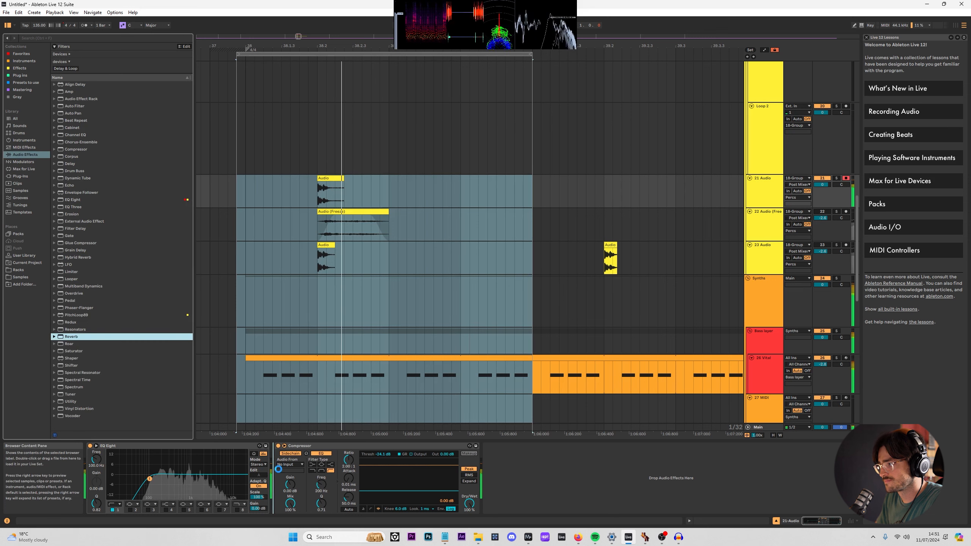
{"action": "left_click_drag", "start_coordinate": [279, 469], "coordinate": [276, 469]}
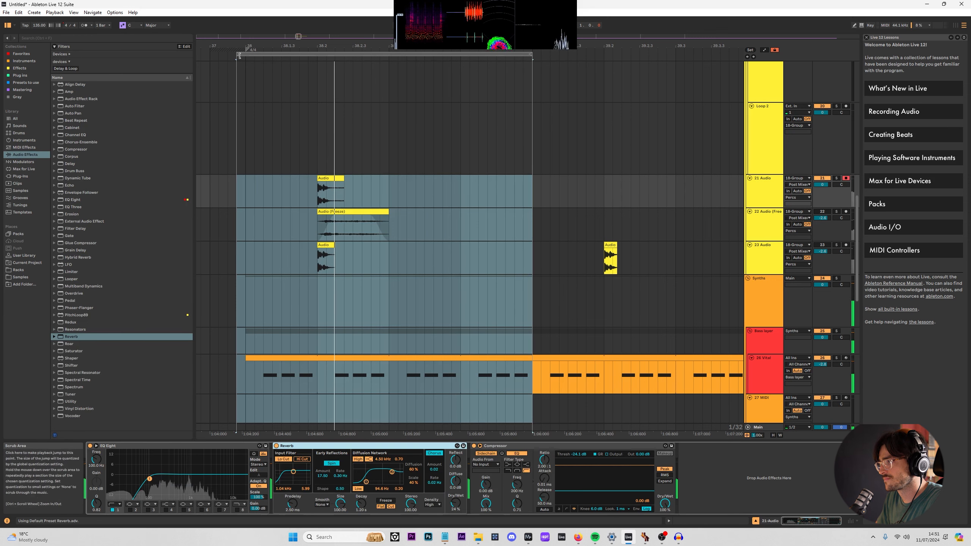
{"action": "left_click_drag", "start_coordinate": [238, 54], "coordinate": [247, 55]}
{"action": "key", "text": "space"}
Set the reverb's dry/wet to about 40 percent, move its input filter to 1.43 kHz, and adjust its decay time.
{"action": "left_click", "coordinate": [332, 178]}
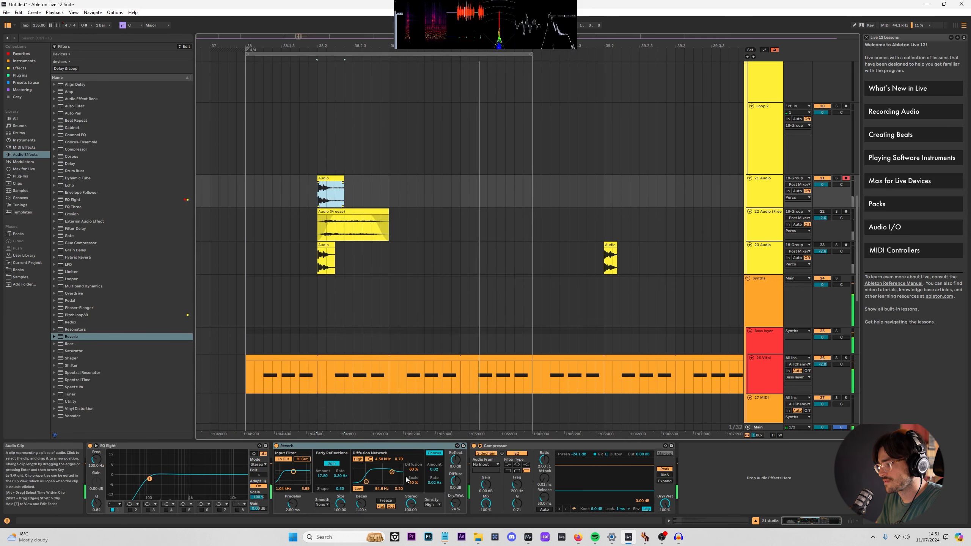
{"action": "left_click_drag", "start_coordinate": [456, 503], "coordinate": [455, 493]}
{"action": "left_click_drag", "start_coordinate": [361, 503], "coordinate": [361, 499]}
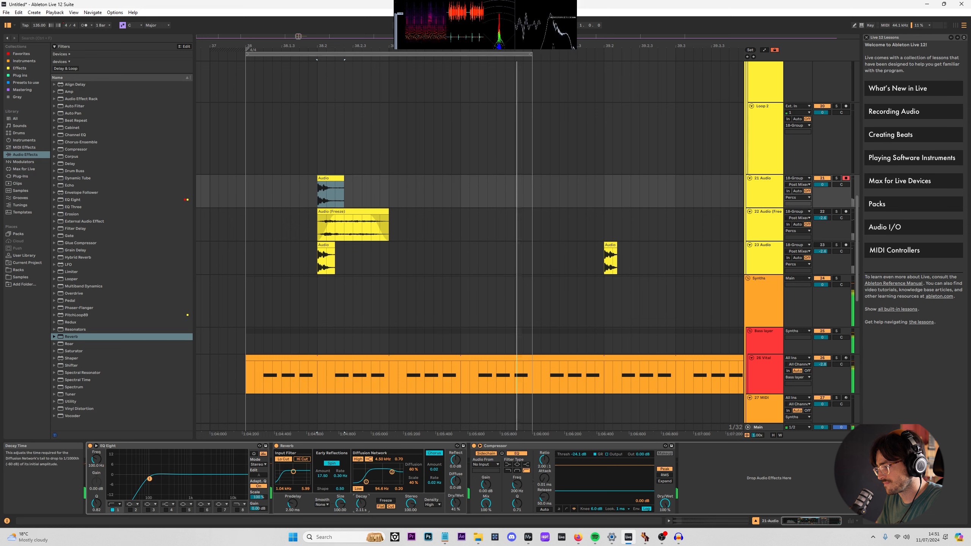
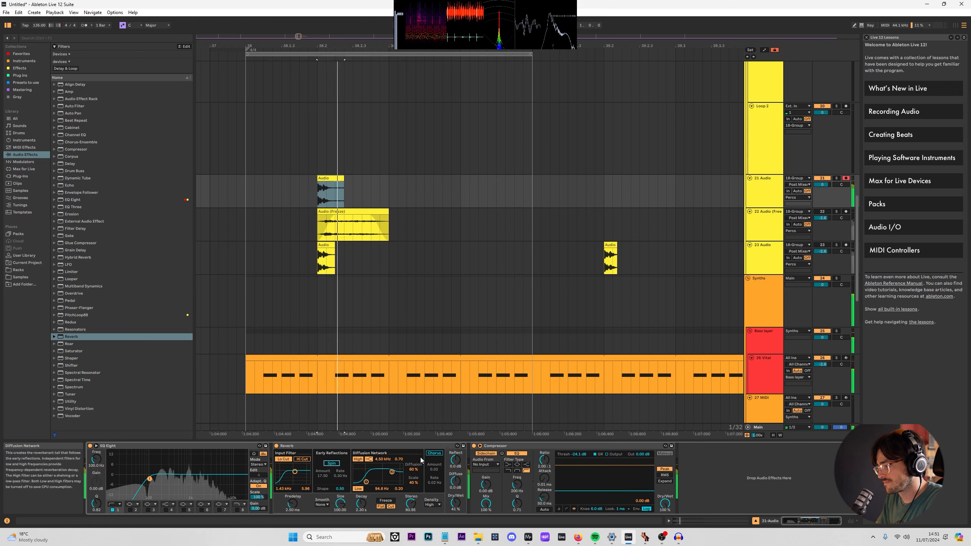
{"action": "scroll", "coordinate": [408, 202], "scroll_direction": "down", "scroll_amount": 4}
{"action": "scroll", "coordinate": [385, 229], "scroll_direction": "up", "scroll_amount": 4}
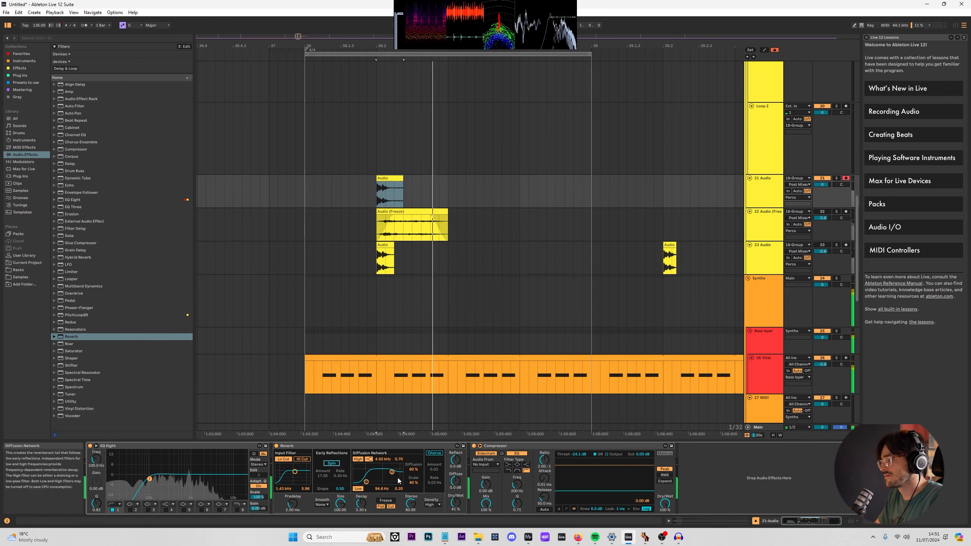
{"action": "left_click_drag", "start_coordinate": [361, 503], "coordinate": [361, 514]}
Solo the reference drums stem and listen to it from the start of bar 38.
{"action": "scroll", "coordinate": [484, 263], "scroll_direction": "down", "scroll_amount": 10}
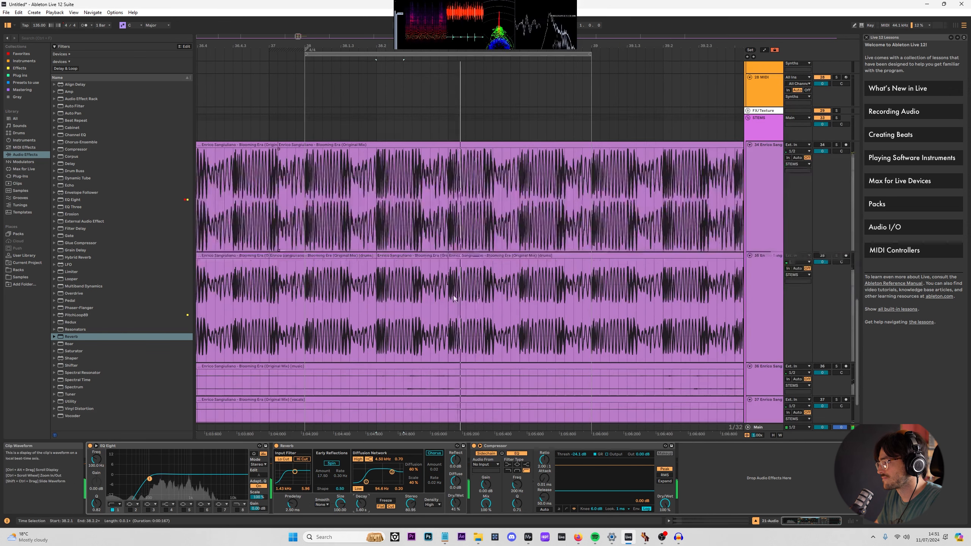
{"action": "left_click", "coordinate": [311, 294]}
{"action": "scroll", "coordinate": [622, 299], "scroll_direction": "down", "scroll_amount": 1}
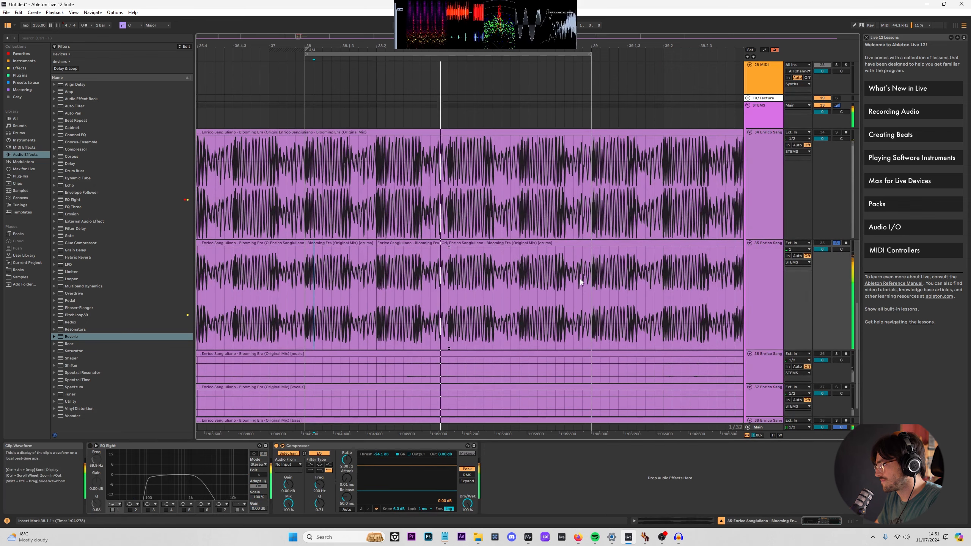
{"action": "scroll", "coordinate": [393, 260], "scroll_direction": "up", "scroll_amount": 8}
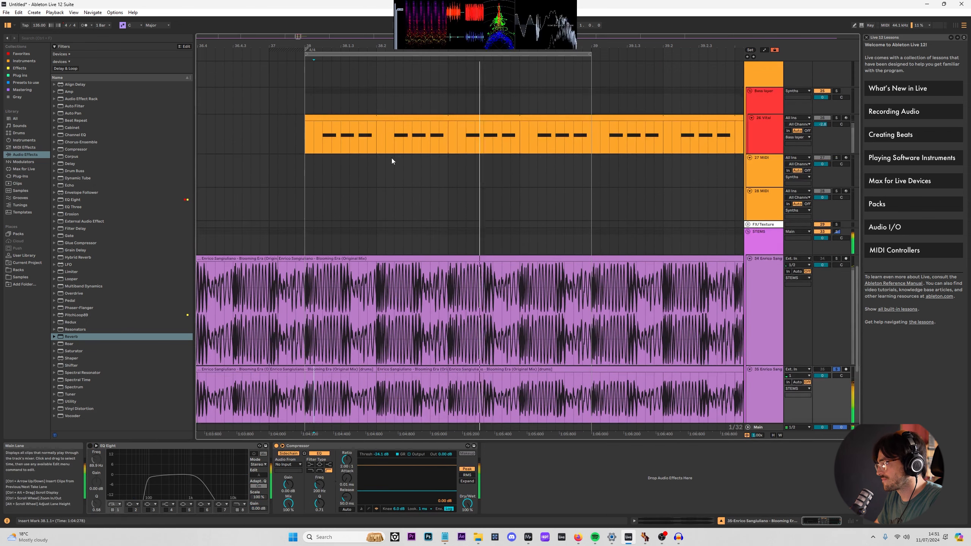
{"action": "left_click", "coordinate": [377, 158]}
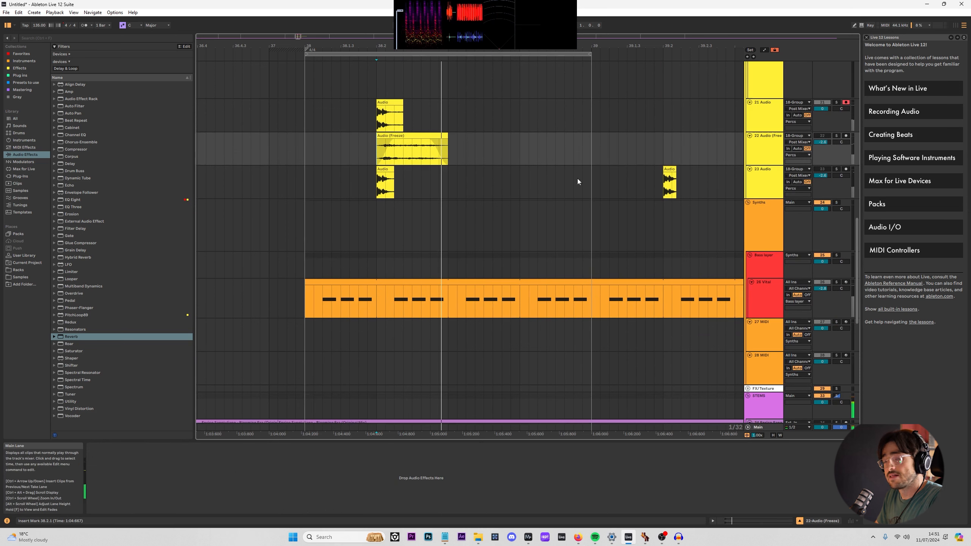
Solo the reference music stem and the bass stem in turn to listen to each around bar 38.
{"action": "scroll", "coordinate": [494, 199], "scroll_direction": "down", "scroll_amount": 8}
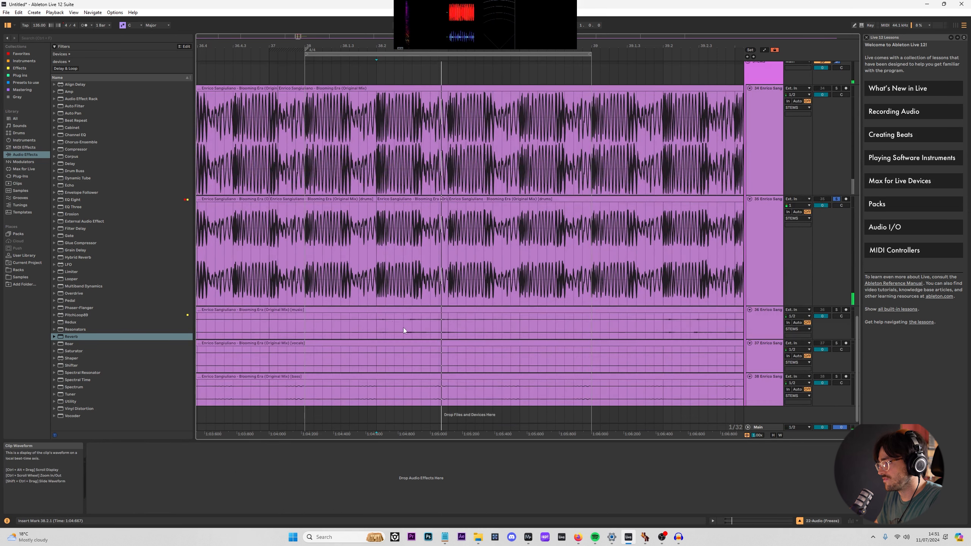
{"action": "left_click", "coordinate": [403, 328]}
{"action": "key", "text": "s"}
{"action": "scroll", "coordinate": [413, 327], "scroll_direction": "up", "scroll_amount": 2}
{"action": "scroll", "coordinate": [414, 330], "scroll_direction": "down", "scroll_amount": 4}
{"action": "scroll", "coordinate": [397, 340], "scroll_direction": "down", "scroll_amount": 2}
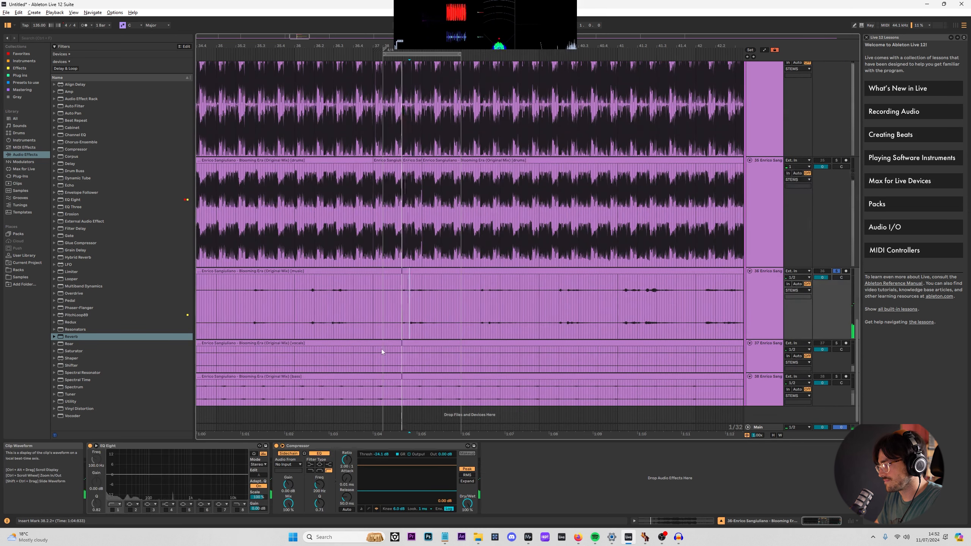
{"action": "left_click", "coordinate": [397, 389]}
{"action": "key", "text": "s"}
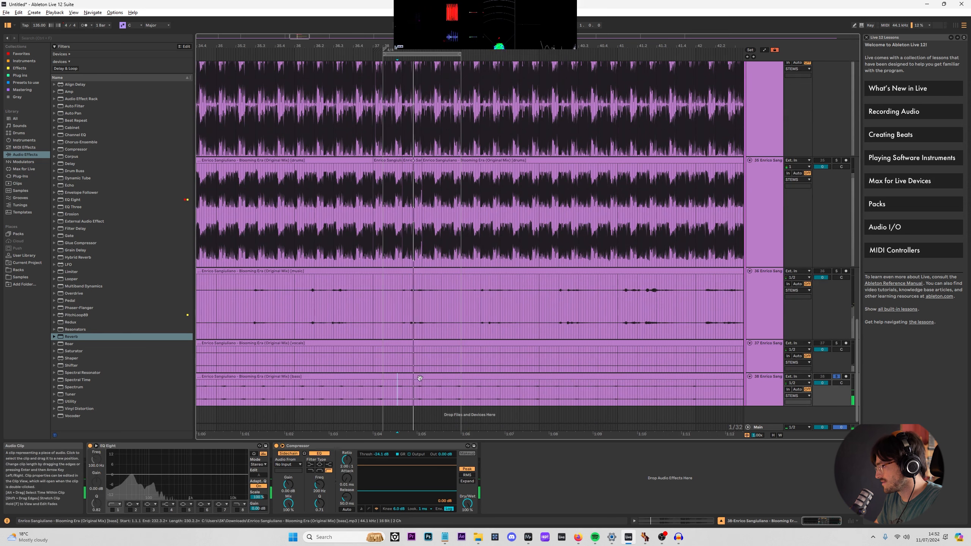
Solo the music stem again and listen from bar 41 up to the loud hit just before the perc hit & Theme pad marker.
{"action": "left_click", "coordinate": [626, 323]}
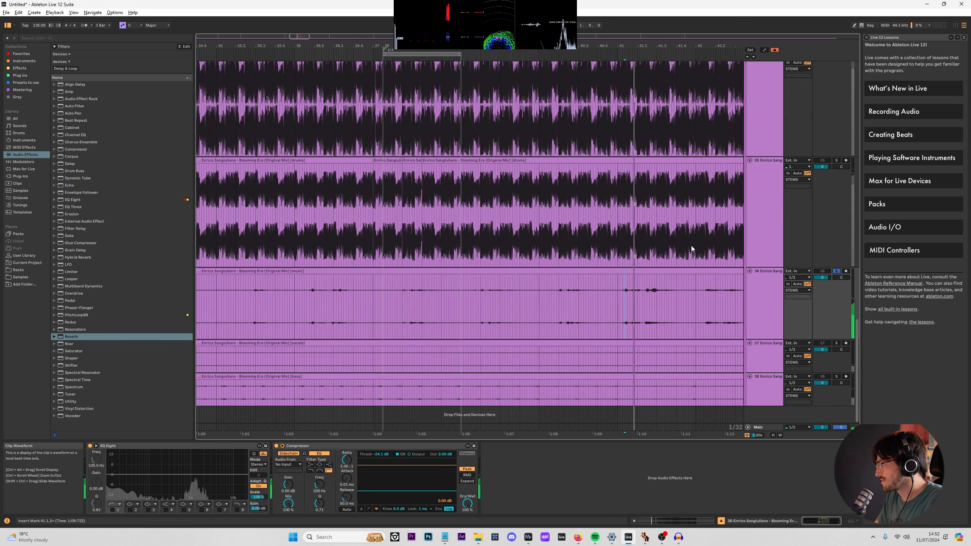
{"action": "key", "text": "space"}
{"action": "key", "text": "s"}
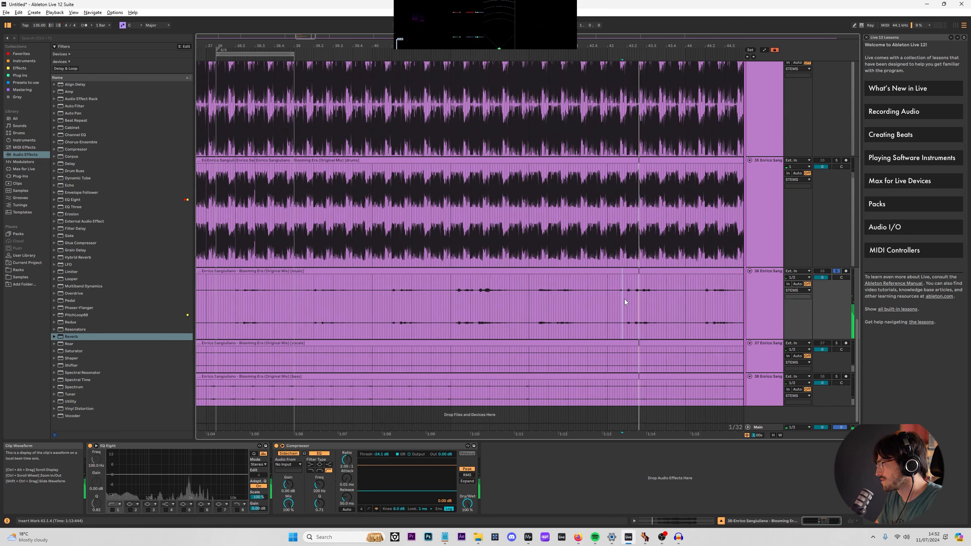
{"action": "scroll", "coordinate": [625, 299], "scroll_direction": "down", "scroll_amount": 10}
{"action": "scroll", "coordinate": [446, 295], "scroll_direction": "up", "scroll_amount": 10}
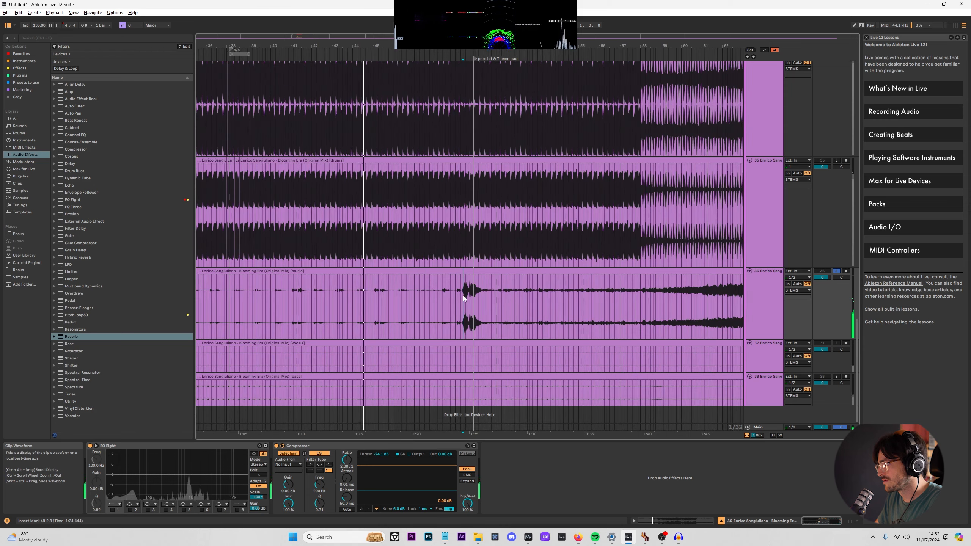
{"action": "left_click", "coordinate": [463, 298]}
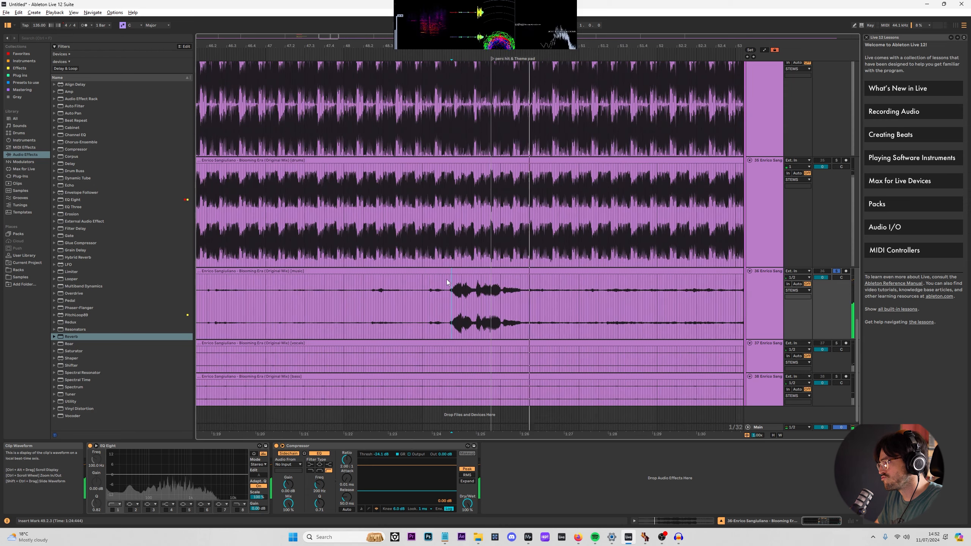
Widen the grid, split the music stem at 49.1.1 and 49.4.1, and copy the segment between the cuts.
{"action": "key", "text": "ctrl+2"}
{"action": "key", "text": "ctrl+2"}
{"action": "key", "text": "ctrl+2"}
{"action": "left_click", "coordinate": [437, 277]}
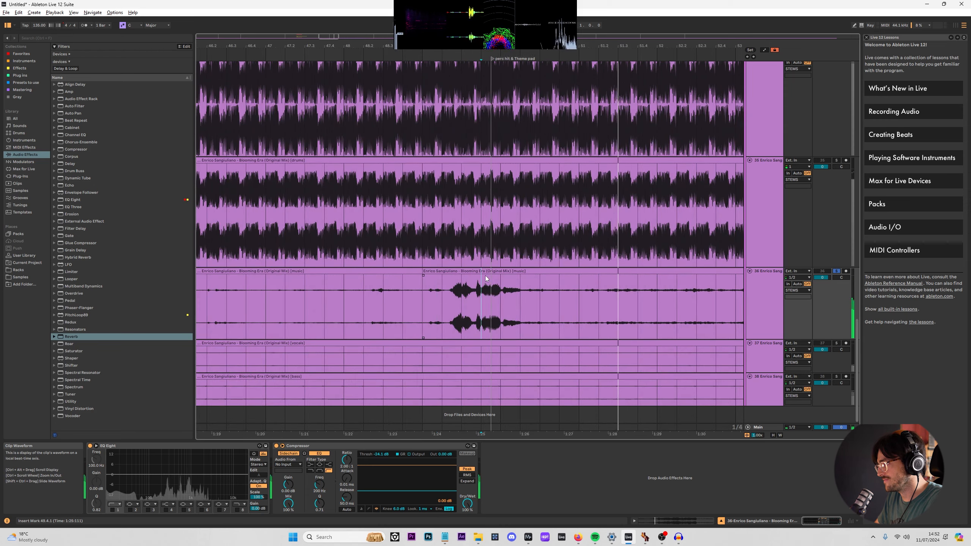
{"action": "key", "text": "ctrl+e"}
{"action": "left_click", "coordinate": [472, 271]}
Extend the loop to two bars, from 38.1.1 to 40.1.1, matching the 26 Vital clip.
{"action": "scroll", "coordinate": [413, 231], "scroll_direction": "down", "scroll_amount": 10}
{"action": "scroll", "coordinate": [306, 169], "scroll_direction": "up", "scroll_amount": 6}
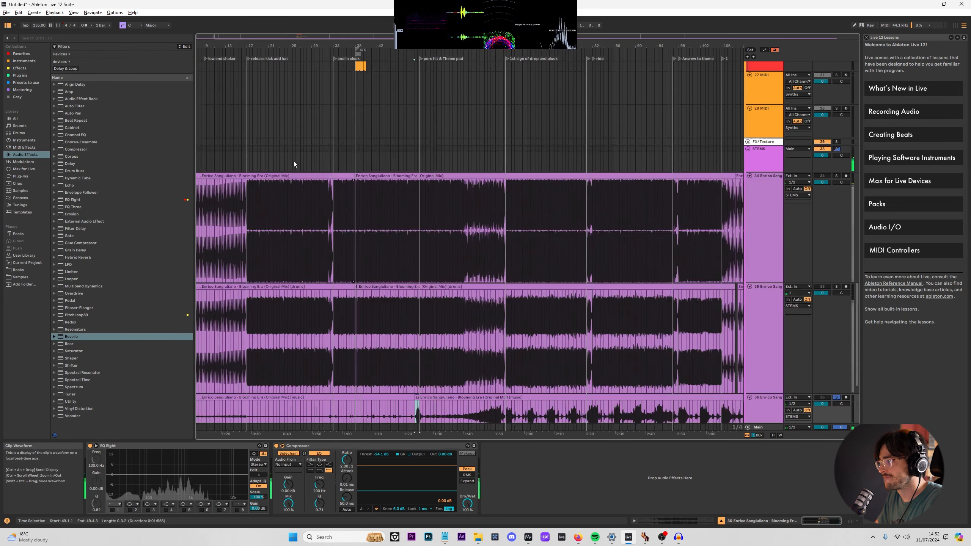
{"action": "scroll", "coordinate": [350, 132], "scroll_direction": "up", "scroll_amount": 5}
{"action": "key", "text": "space"}
{"action": "scroll", "coordinate": [329, 134], "scroll_direction": "up", "scroll_amount": 2}
{"action": "left_click", "coordinate": [331, 173]}
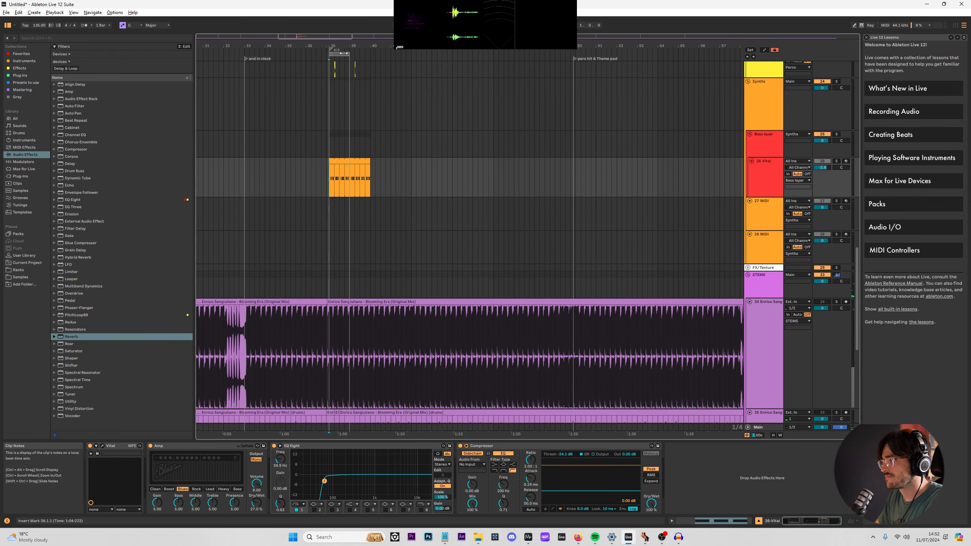
{"action": "left_click_drag", "start_coordinate": [346, 54], "coordinate": [365, 57]}
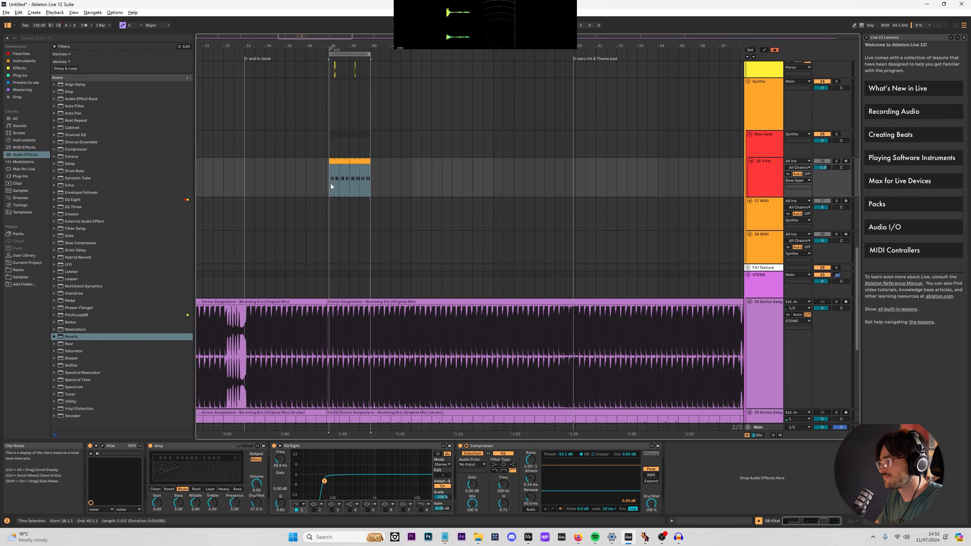
Add an audio track below 26 Vital and paste the copied music stem segment at 39.1.1.
{"action": "key", "text": "ctrl+t"}
{"action": "scroll", "coordinate": [349, 206], "scroll_direction": "up", "scroll_amount": 5}
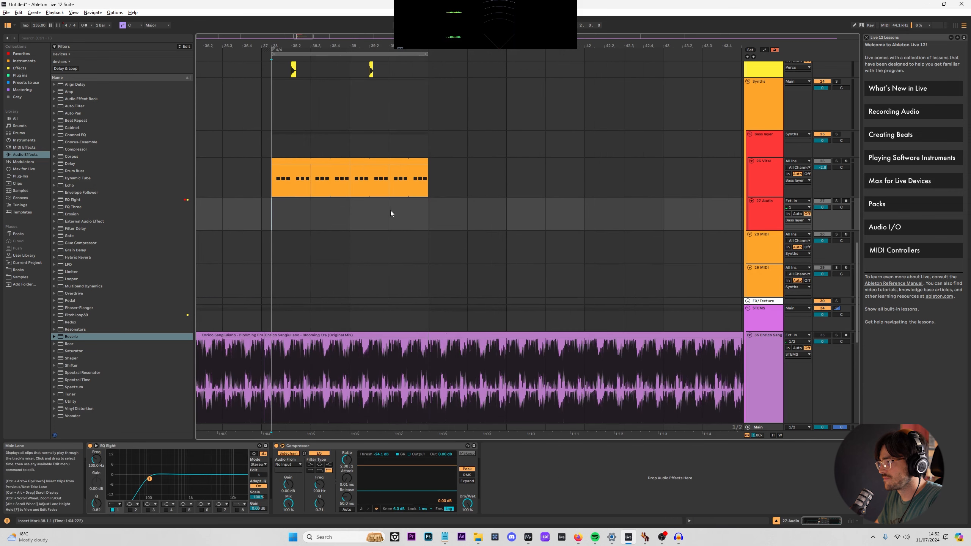
{"action": "left_click", "coordinate": [356, 212]}
{"action": "key", "text": "ctrl+v"}
{"action": "mouse_move", "coordinate": [382, 200]}
{"action": "left_mouse_down"}
{"action": "mouse_move", "coordinate": [405, 202]}
{"action": "mouse_move", "coordinate": [386, 203]}
{"action": "left_mouse_up"}
{"action": "key", "text": "ctrl+1"}
Play the loop and adjust the pasted music segment's position and edges so it fills bar 39 up to 40.1.1.
{"action": "left_click", "coordinate": [273, 214]}
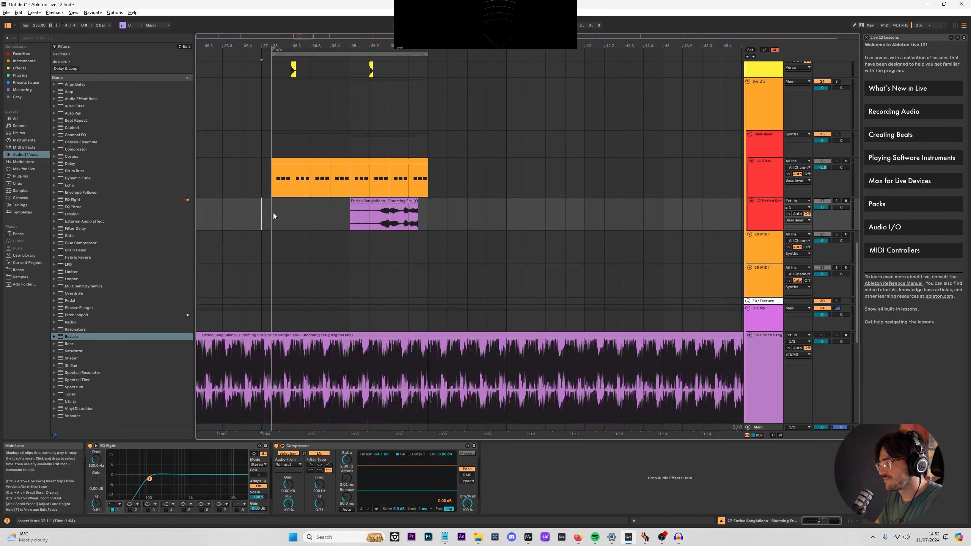
{"action": "key", "text": "space"}
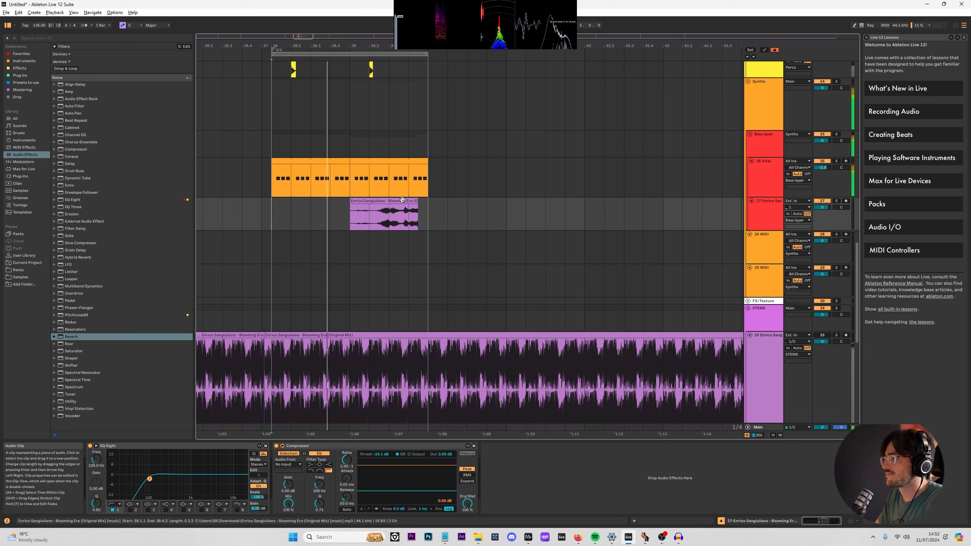
{"action": "left_click", "coordinate": [421, 202]}
{"action": "left_click_drag", "start_coordinate": [421, 202], "coordinate": [352, 200]}
{"action": "key", "text": "ctrl+z"}
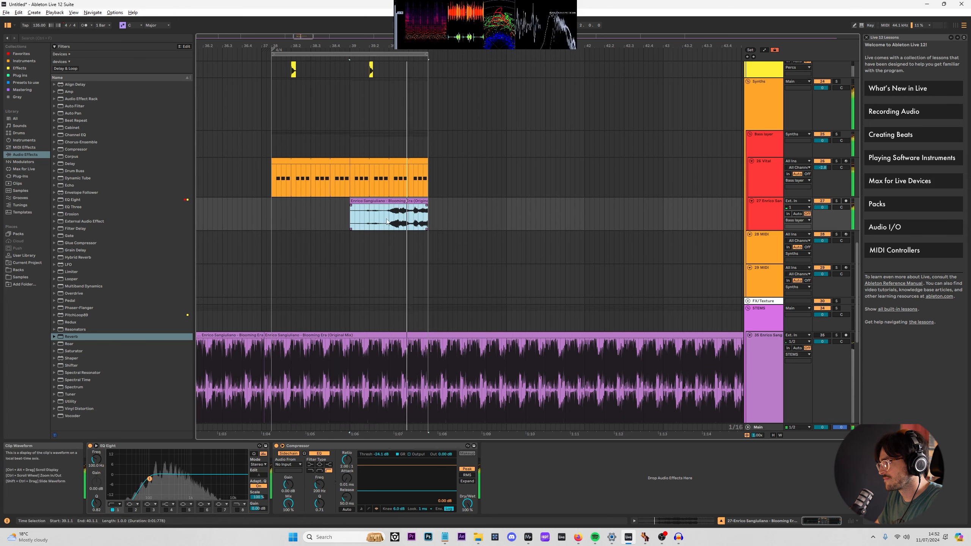
Find the release kick add hat marker in the original mix and listen to the track from bar 17.
{"action": "left_click", "coordinate": [272, 170]}
{"action": "scroll", "coordinate": [267, 330], "scroll_direction": "down", "scroll_amount": 6}
{"action": "scroll", "coordinate": [266, 331], "scroll_direction": "up", "scroll_amount": 5}
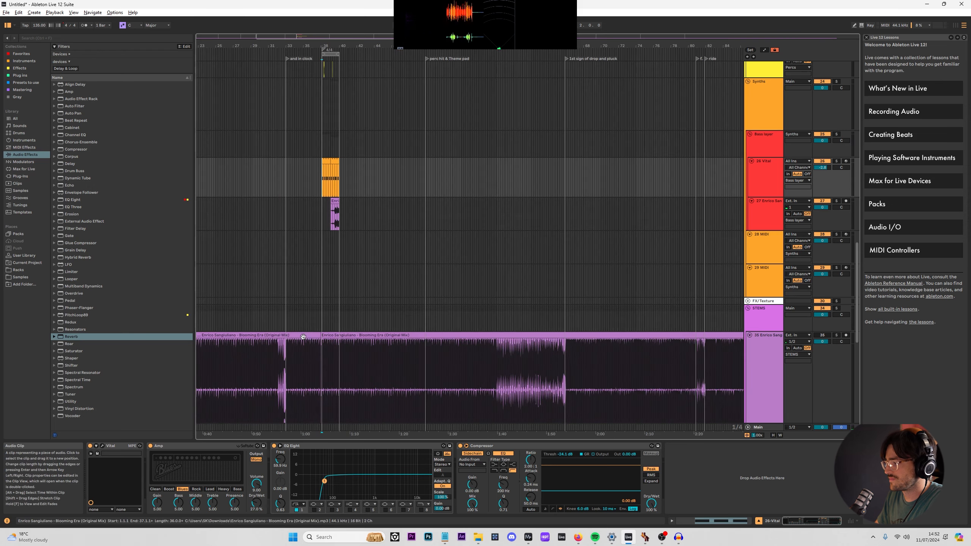
{"action": "scroll", "coordinate": [394, 332], "scroll_direction": "down", "scroll_amount": 3}
{"action": "scroll", "coordinate": [340, 298], "scroll_direction": "up", "scroll_amount": 4}
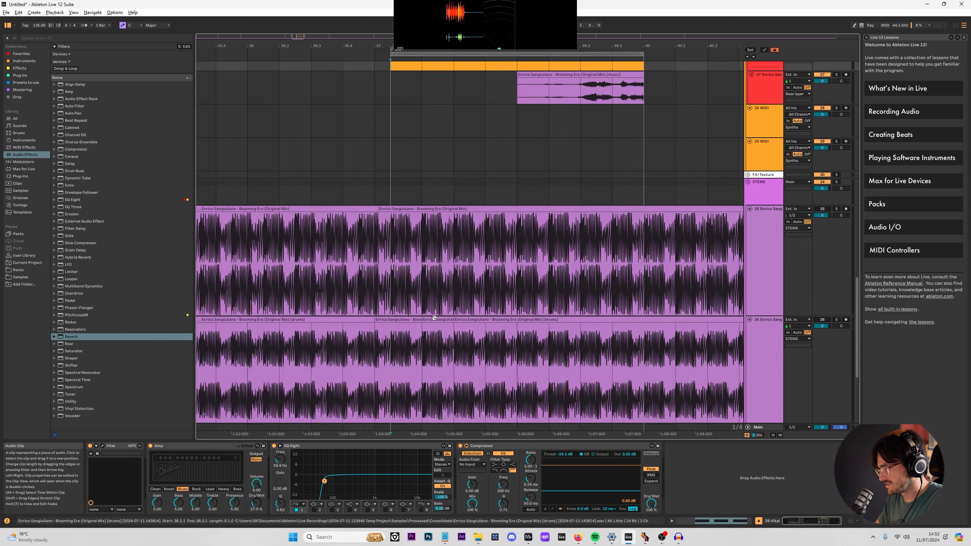
{"action": "scroll", "coordinate": [579, 317], "scroll_direction": "down", "scroll_amount": 4}
{"action": "scroll", "coordinate": [397, 229], "scroll_direction": "down", "scroll_amount": 5}
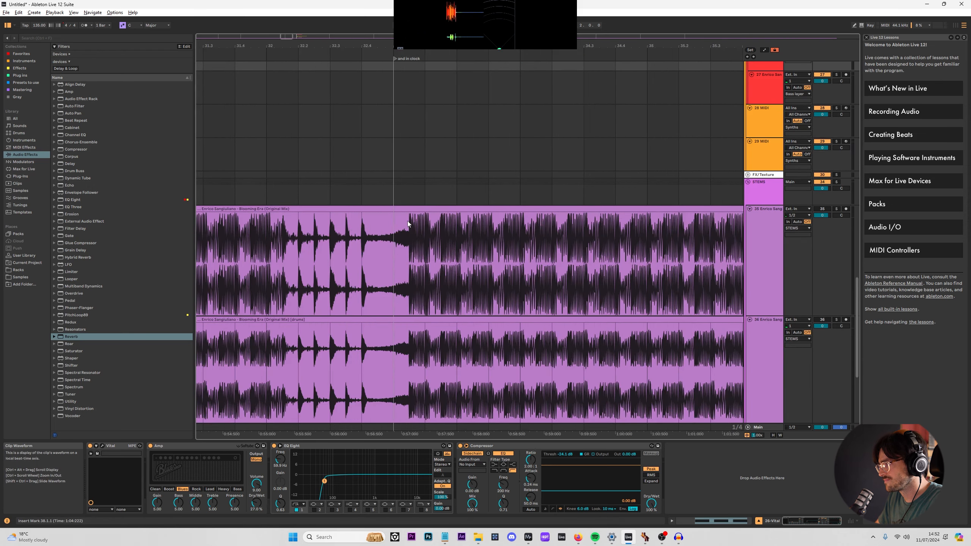
{"action": "scroll", "coordinate": [269, 233], "scroll_direction": "up", "scroll_amount": 10}
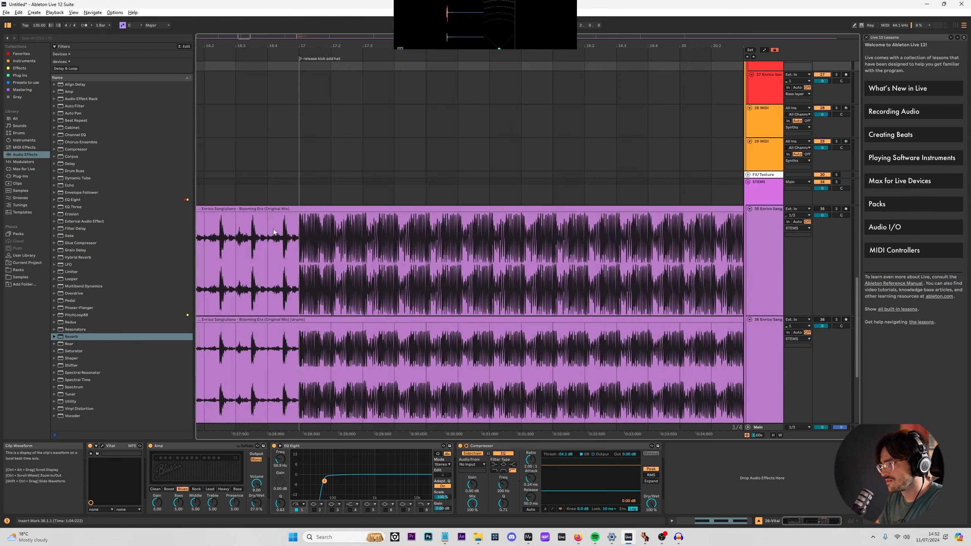
{"action": "left_click", "coordinate": [321, 231]}
{"action": "key", "text": "space"}
{"action": "scroll", "coordinate": [382, 227], "scroll_direction": "down", "scroll_amount": 1}
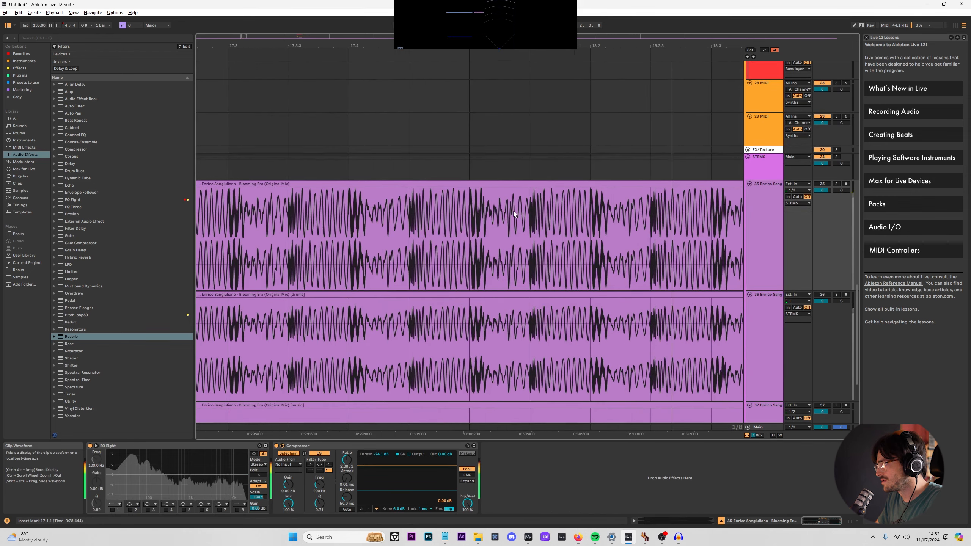
{"action": "scroll", "coordinate": [513, 211], "scroll_direction": "down", "scroll_amount": 5}
{"action": "scroll", "coordinate": [742, 210], "scroll_direction": "up", "scroll_amount": 5}
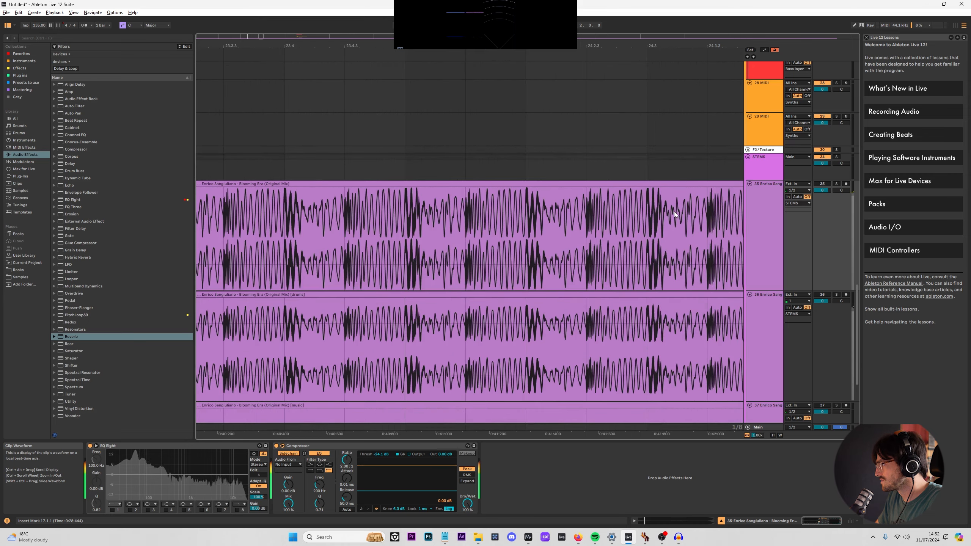
{"action": "key", "text": "space"}
Return to the kick's entry at bar 17 and play the soloed original mix across the transition.
{"action": "scroll", "coordinate": [299, 223], "scroll_direction": "down", "scroll_amount": 1}
{"action": "scroll", "coordinate": [280, 208], "scroll_direction": "down", "scroll_amount": 5}
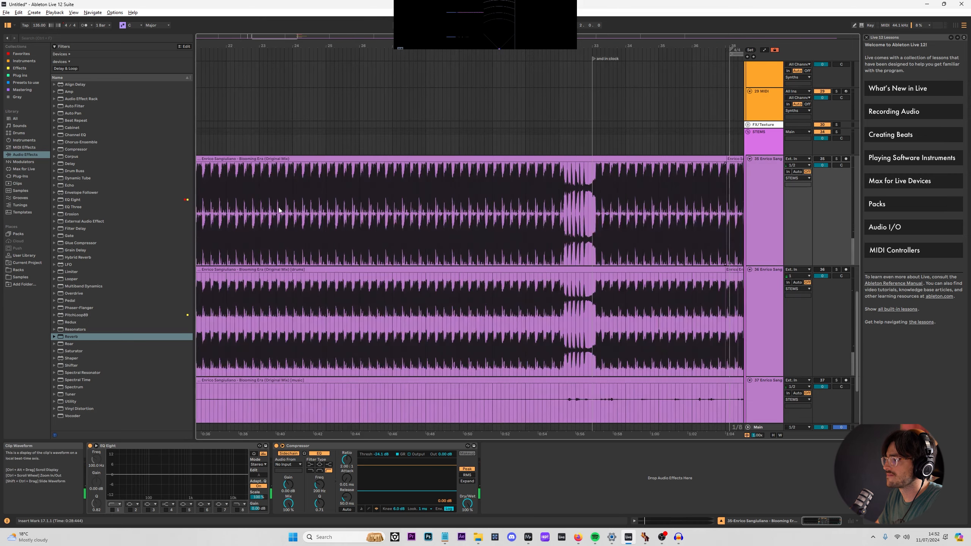
{"action": "scroll", "coordinate": [277, 208], "scroll_direction": "down", "scroll_amount": 5}
{"action": "scroll", "coordinate": [236, 165], "scroll_direction": "up", "scroll_amount": 7}
{"action": "scroll", "coordinate": [635, 177], "scroll_direction": "down", "scroll_amount": 3}
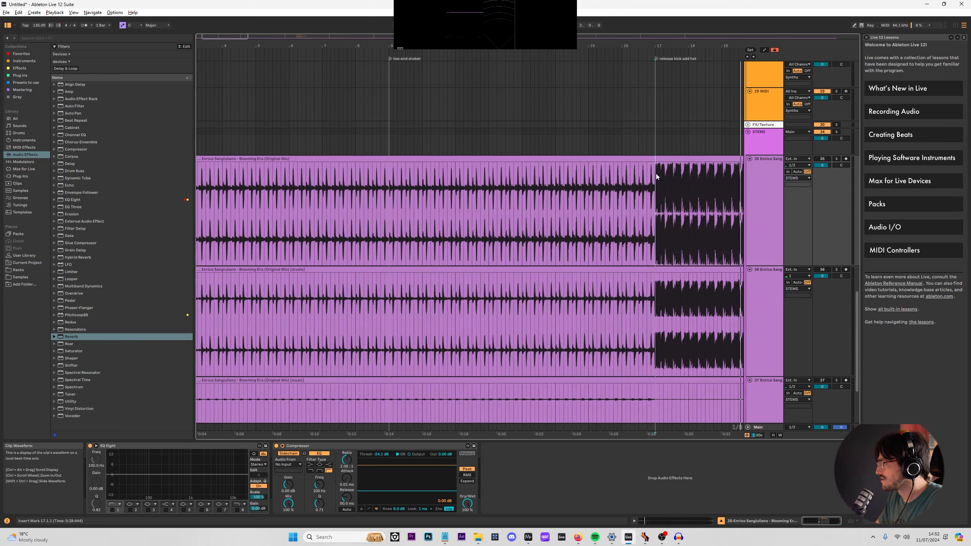
{"action": "scroll", "coordinate": [656, 176], "scroll_direction": "up", "scroll_amount": 1}
{"action": "scroll", "coordinate": [656, 185], "scroll_direction": "up", "scroll_amount": 8}
{"action": "left_click", "coordinate": [639, 52]}
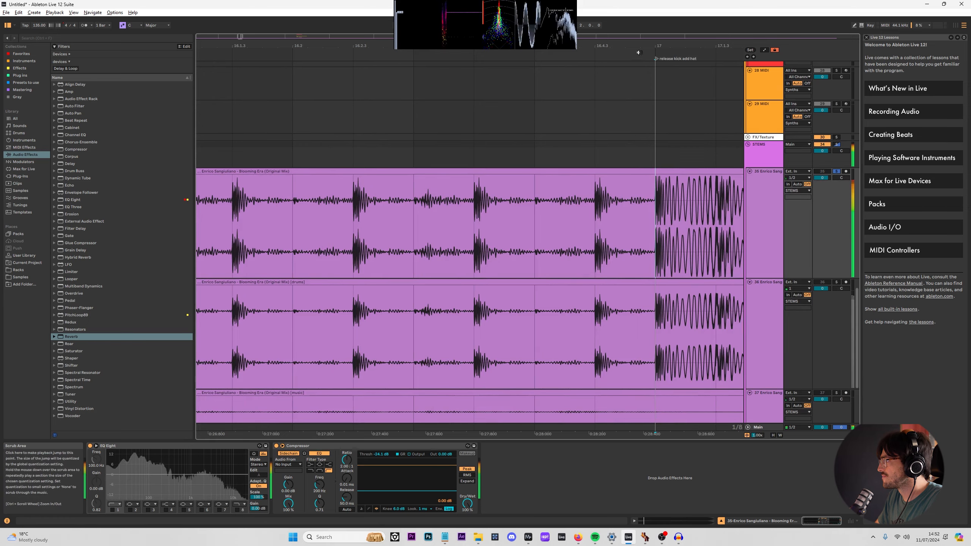
{"action": "left_click_drag", "start_coordinate": [639, 46], "coordinate": [309, 40]}
{"action": "key", "text": "space"}
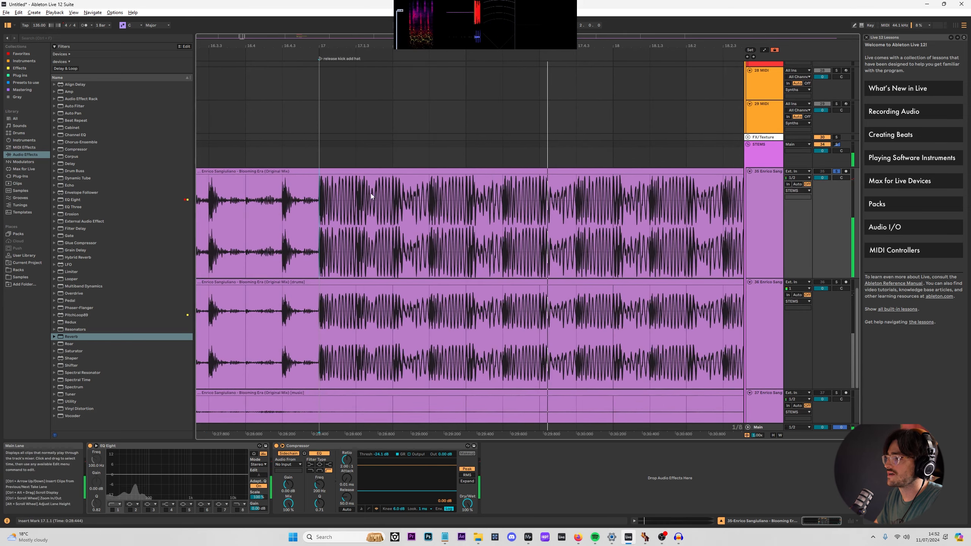
Play the original mix into bar 17 and split the original mix, drums and music clips at 17.1.1.
{"action": "key", "text": "space"}
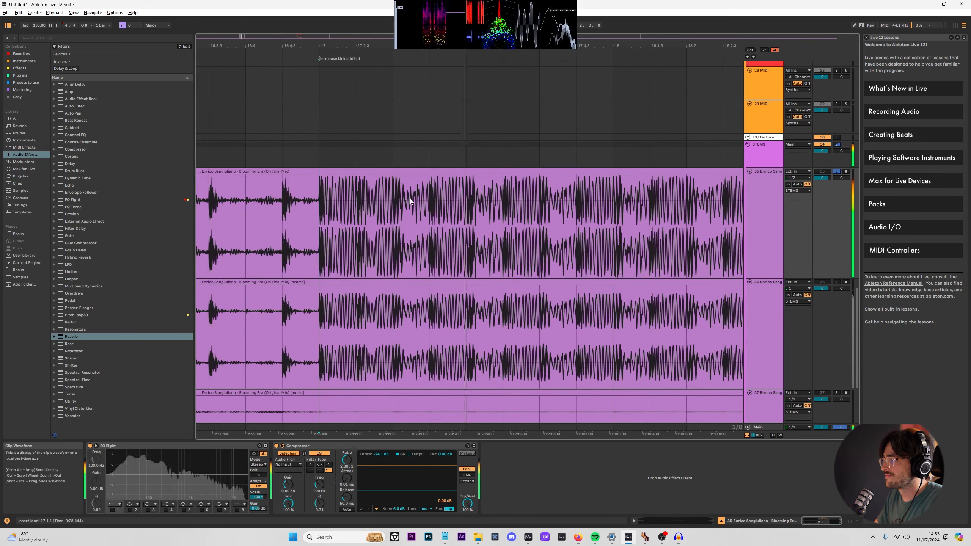
{"action": "key", "text": "space"}
{"action": "left_click", "coordinate": [406, 172]}
{"action": "left_click", "coordinate": [317, 220]}
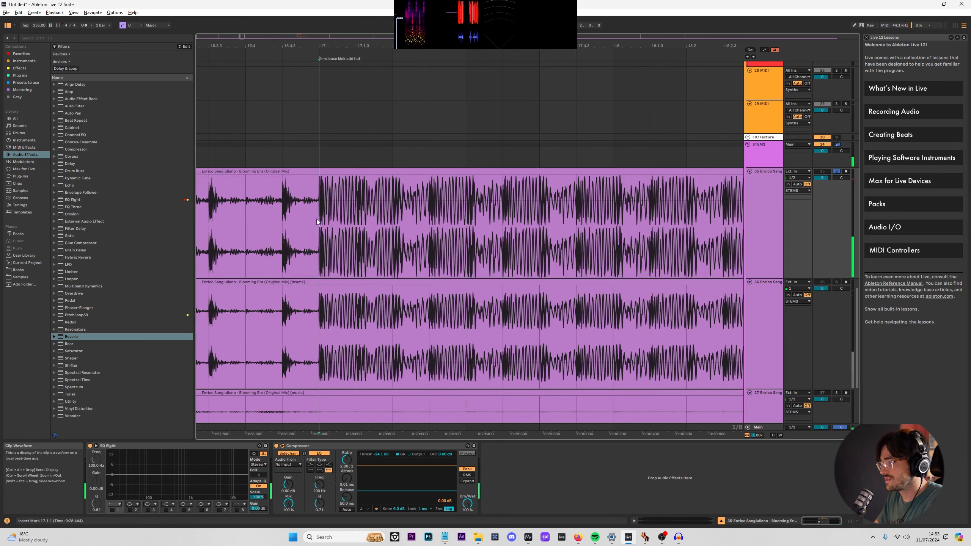
{"action": "left_click", "coordinate": [319, 307]}
{"action": "key", "text": "ctrl+e"}
{"action": "scroll", "coordinate": [317, 312], "scroll_direction": "down", "scroll_amount": 2}
{"action": "left_click", "coordinate": [321, 341]}
{"action": "key", "text": "ctrl+e"}
Split the vocals and bass stem clips at 17.1.1.
{"action": "scroll", "coordinate": [319, 311], "scroll_direction": "down", "scroll_amount": 4}
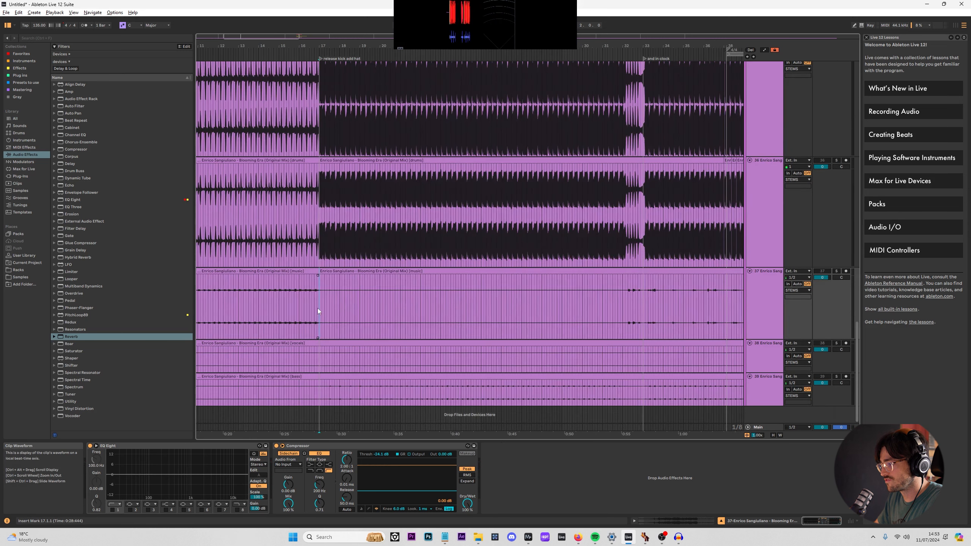
{"action": "scroll", "coordinate": [319, 339], "scroll_direction": "up", "scroll_amount": 2}
{"action": "left_click", "coordinate": [322, 364]}
{"action": "key", "text": "ctrl+e"}
{"action": "left_click", "coordinate": [320, 389]}
{"action": "key", "text": "ctrl+e"}
Delete the part of the original mix and all its stems before bar 17.
{"action": "left_click", "coordinate": [306, 376]}
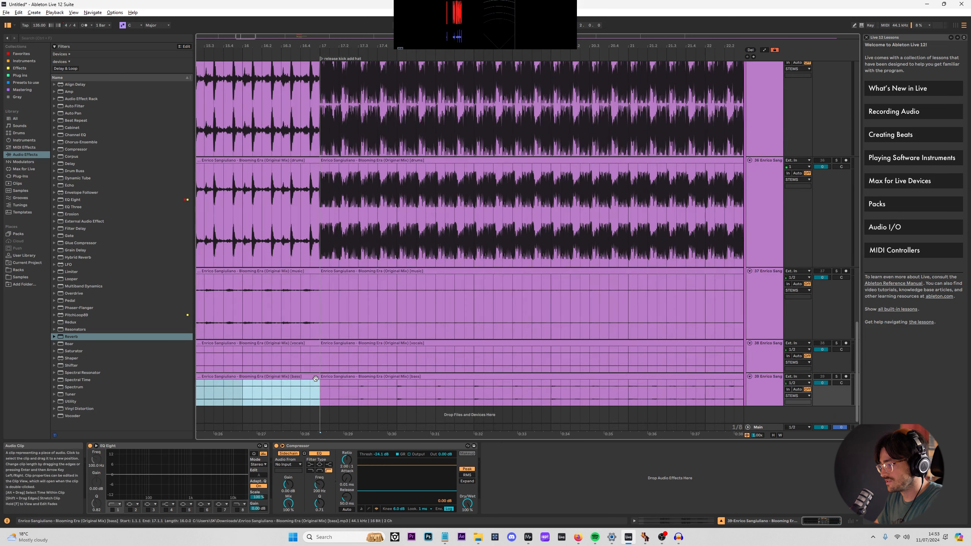
{"action": "scroll", "coordinate": [267, 161], "scroll_direction": "up", "scroll_amount": 3}
{"action": "scroll", "coordinate": [266, 161], "scroll_direction": "up", "scroll_amount": 1}
{"action": "left_click", "coordinate": [285, 186], "text": "shift"}
{"action": "key", "text": "Delete"}
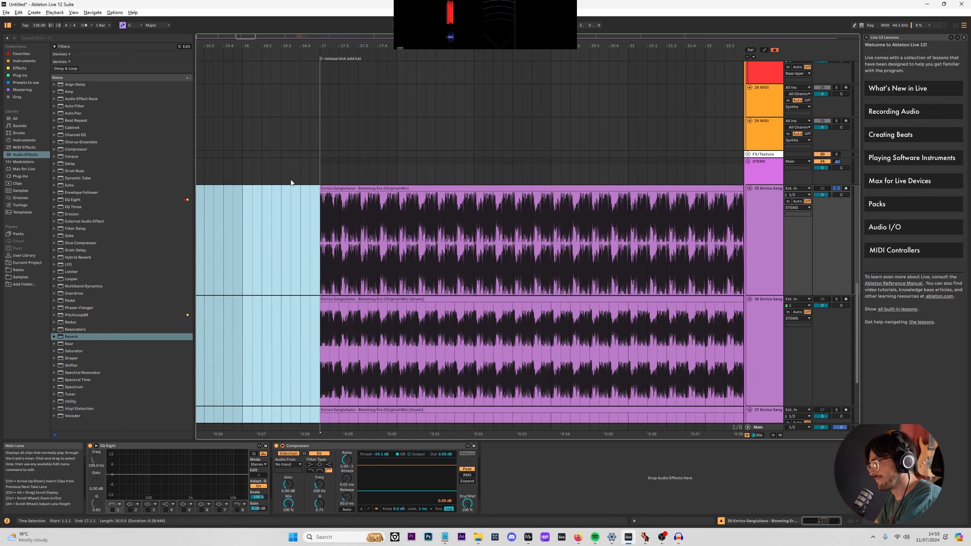
Select the original mix and stem clips from 17.1.1 onward and extend their starts back to 1.1.1.
{"action": "left_click", "coordinate": [343, 195]}
{"action": "scroll", "coordinate": [388, 234], "scroll_direction": "down", "scroll_amount": 5}
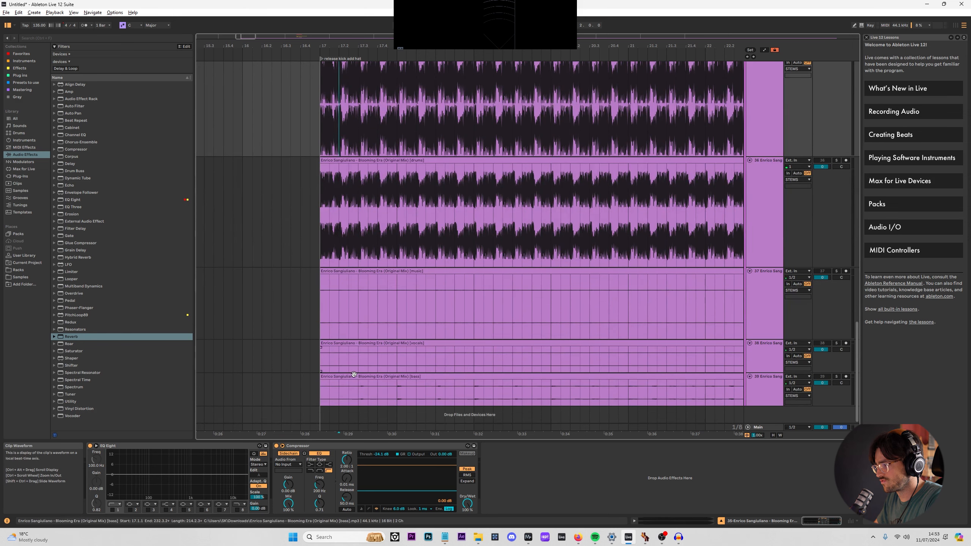
{"action": "left_click", "coordinate": [354, 376]}
{"action": "scroll", "coordinate": [325, 191], "scroll_direction": "up", "scroll_amount": 4}
{"action": "left_click", "coordinate": [334, 150], "text": "shift"}
{"action": "scroll", "coordinate": [317, 154], "scroll_direction": "up", "scroll_amount": 5}
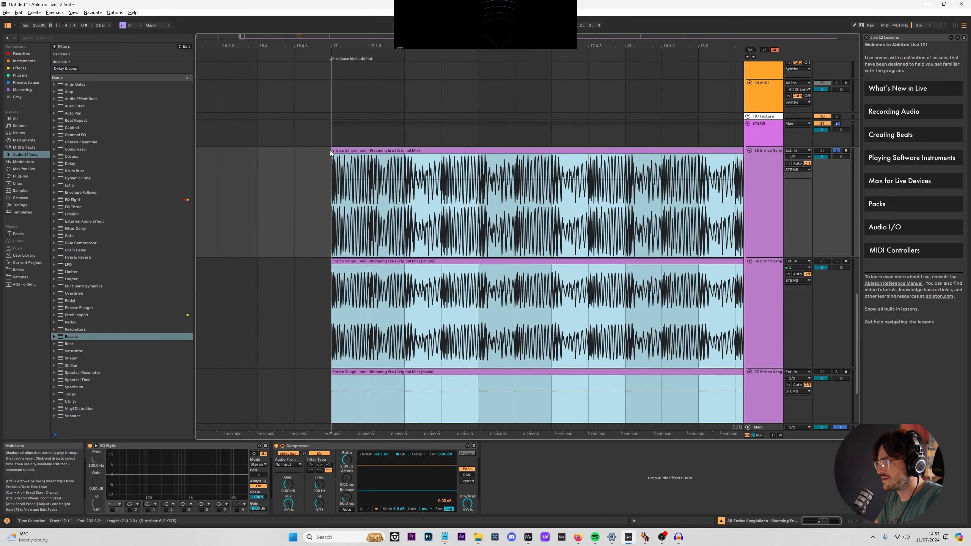
{"action": "left_click_drag", "start_coordinate": [354, 149], "coordinate": [144, 144]}
{"action": "scroll", "coordinate": [318, 167], "scroll_direction": "down", "scroll_amount": 8}
{"action": "scroll", "coordinate": [371, 162], "scroll_direction": "up", "scroll_amount": 10}
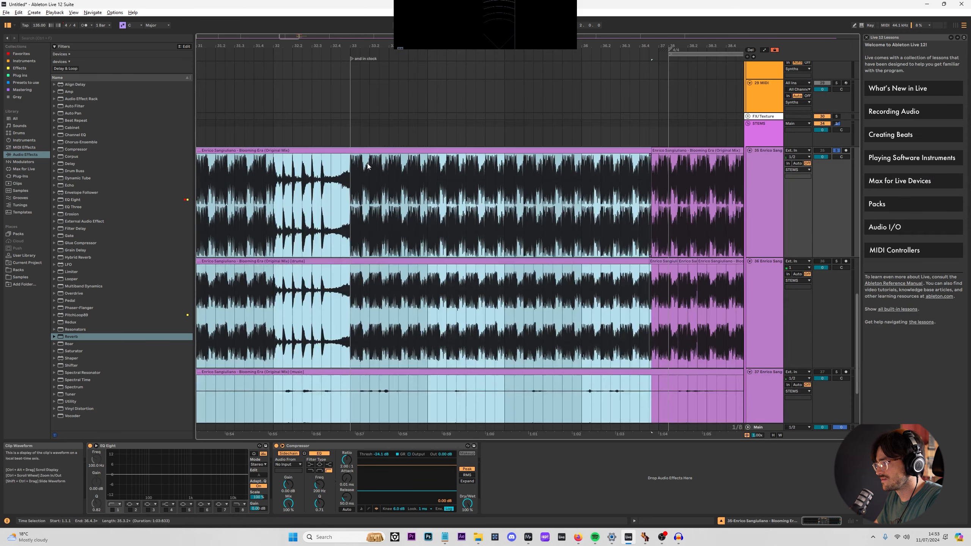
Delete the 4/4 time signature change at bar 38 and set the loop to 37.1.1–39.1.1.
{"action": "left_click", "coordinate": [369, 166]}
{"action": "key", "text": "space"}
{"action": "right_click", "coordinate": [671, 50]}
{"action": "right_click", "coordinate": [674, 51]}
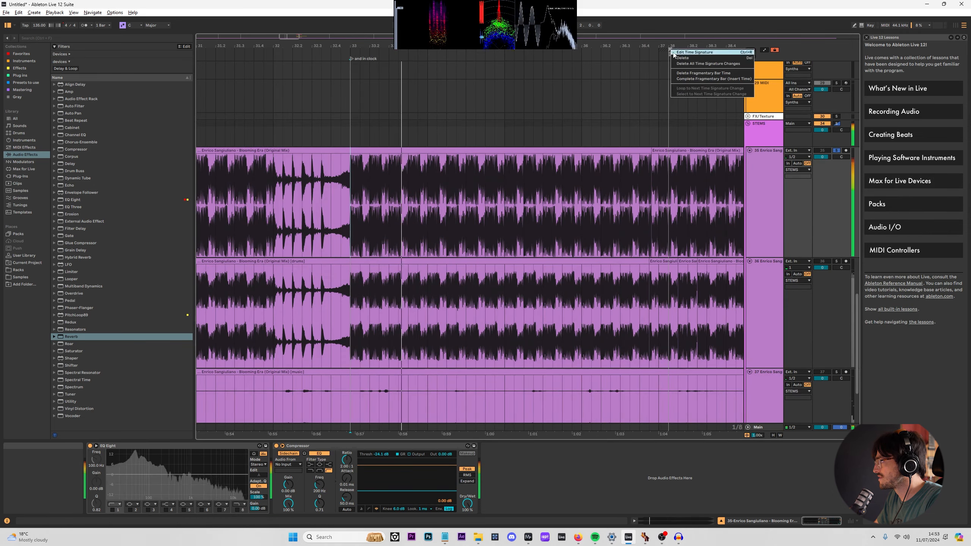
{"action": "left_click", "coordinate": [678, 61]}
{"action": "left_click_drag", "start_coordinate": [674, 46], "coordinate": [470, 51]}
{"action": "key", "text": "space"}
{"action": "scroll", "coordinate": [478, 168], "scroll_direction": "up", "scroll_amount": 8}
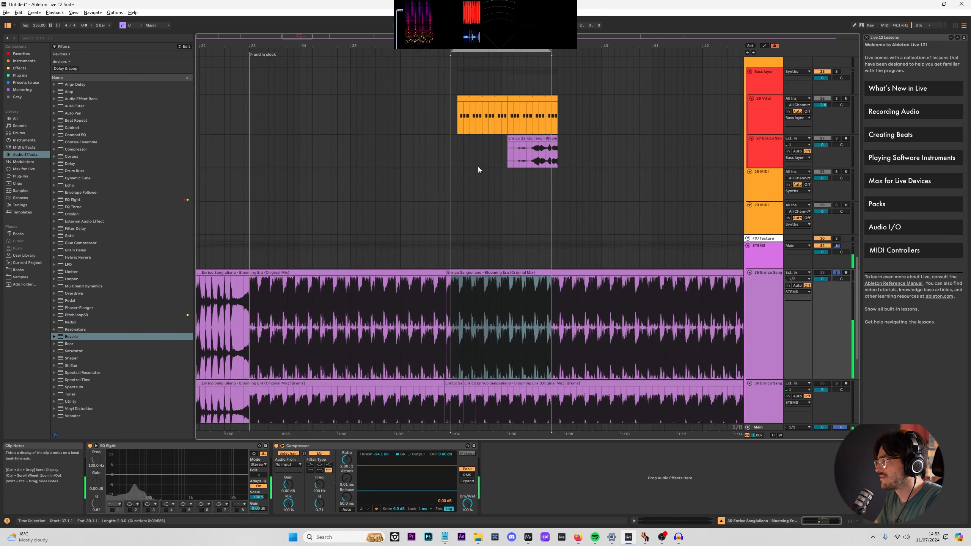
Move the Vital and music segment clips of the bass layer earlier so the Vital clip starts at 37.1.1.
{"action": "left_click", "coordinate": [535, 175]}
{"action": "left_click_drag", "start_coordinate": [556, 226], "coordinate": [486, 174]}
{"action": "left_click", "coordinate": [492, 174], "text": "shift"}
{"action": "scroll", "coordinate": [508, 176], "scroll_direction": "up", "scroll_amount": 5}
Move the resampled hits on audio tracks 21 to 23 earlier so the first hits start at 37.2.1.
{"action": "left_click_drag", "start_coordinate": [547, 214], "coordinate": [455, 141]}
{"action": "scroll", "coordinate": [464, 143], "scroll_direction": "up", "scroll_amount": 5}
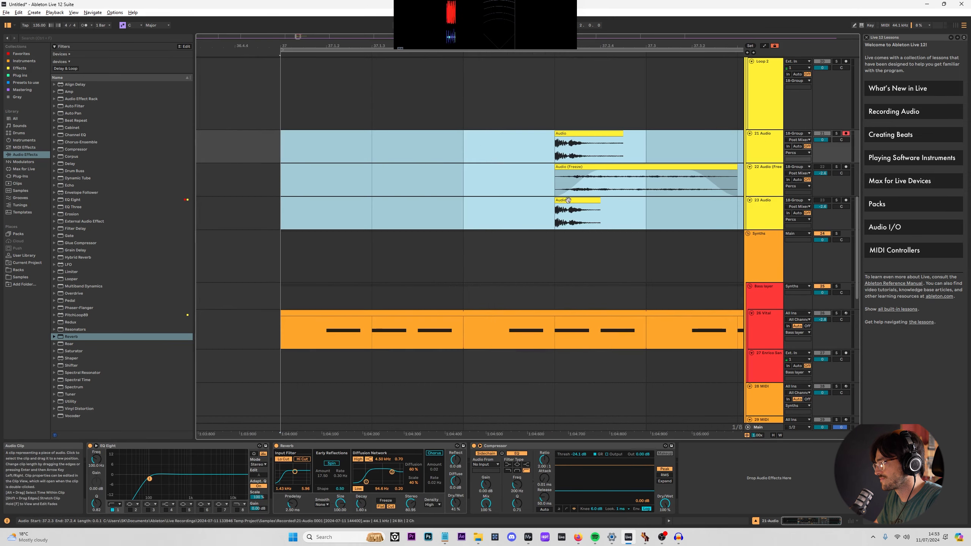
{"action": "left_click_drag", "start_coordinate": [561, 200], "coordinate": [459, 205]}
{"action": "scroll", "coordinate": [354, 193], "scroll_direction": "down", "scroll_amount": 5}
{"action": "scroll", "coordinate": [358, 191], "scroll_direction": "up", "scroll_amount": 5}
{"action": "scroll", "coordinate": [358, 193], "scroll_direction": "up", "scroll_amount": 5}
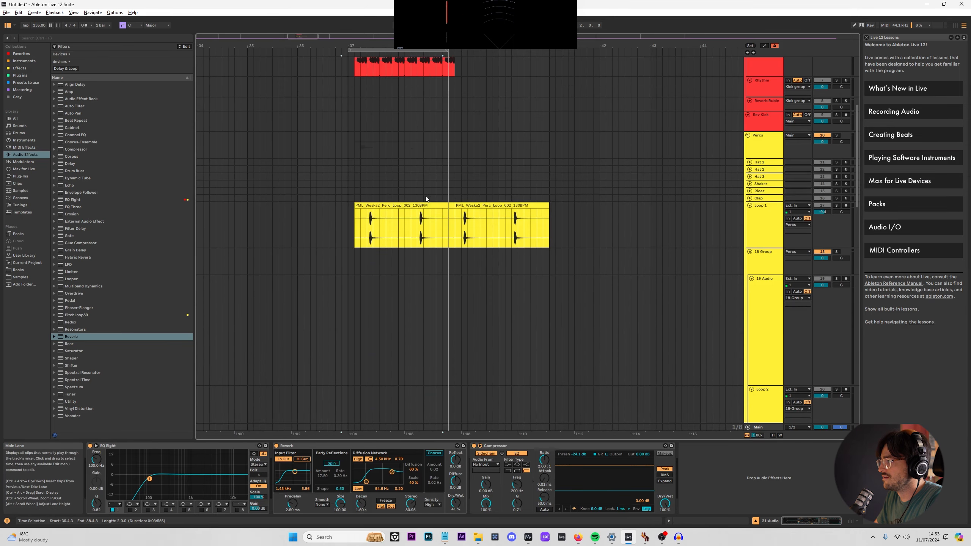
Move the first Loop 1 percussion clip and the three kick layer clips to start at 37.1.1.
{"action": "left_click", "coordinate": [418, 207]}
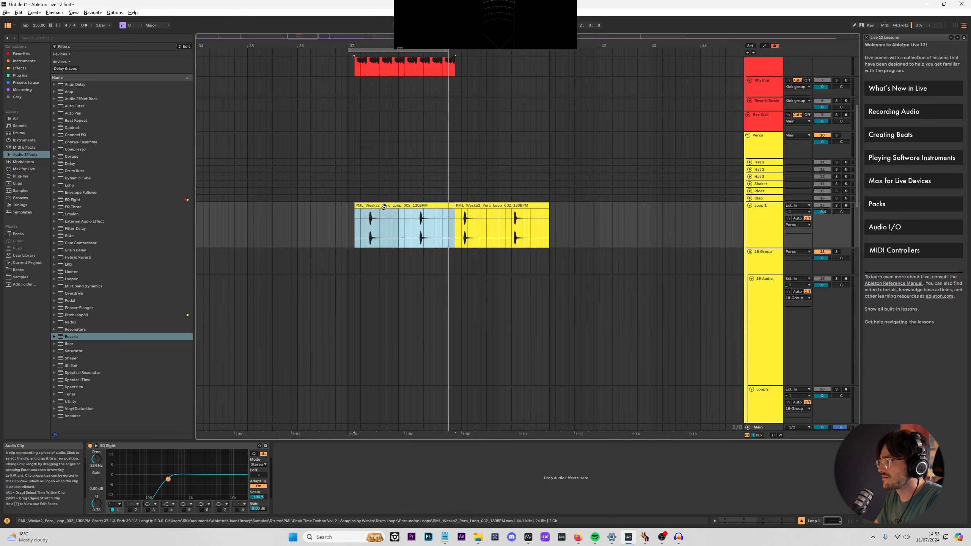
{"action": "left_click_drag", "start_coordinate": [394, 208], "coordinate": [387, 207]}
{"action": "scroll", "coordinate": [397, 180], "scroll_direction": "up", "scroll_amount": 5}
{"action": "left_click", "coordinate": [404, 124]}
{"action": "scroll", "coordinate": [405, 127], "scroll_direction": "up", "scroll_amount": 4}
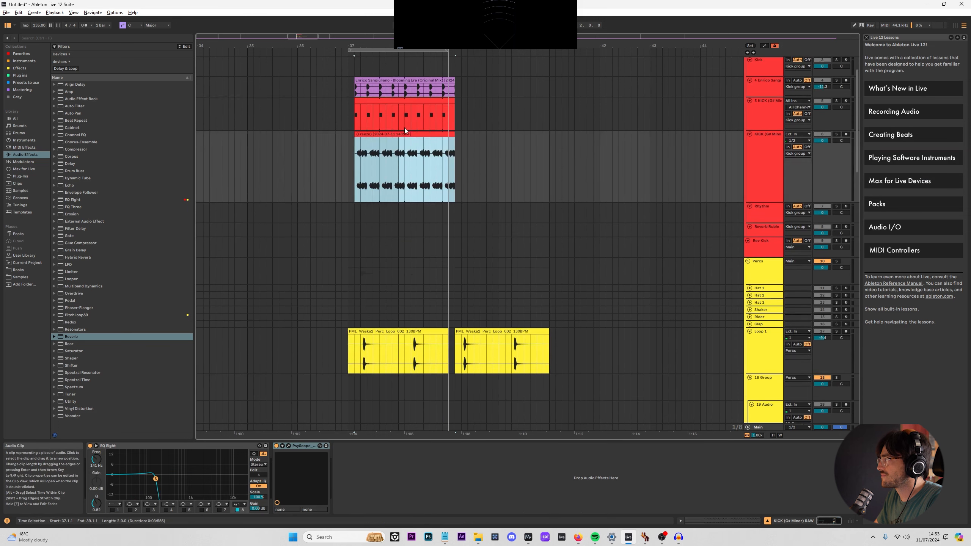
{"action": "left_click", "coordinate": [389, 122], "text": "shift"}
{"action": "left_click_drag", "start_coordinate": [390, 122], "coordinate": [384, 122]}
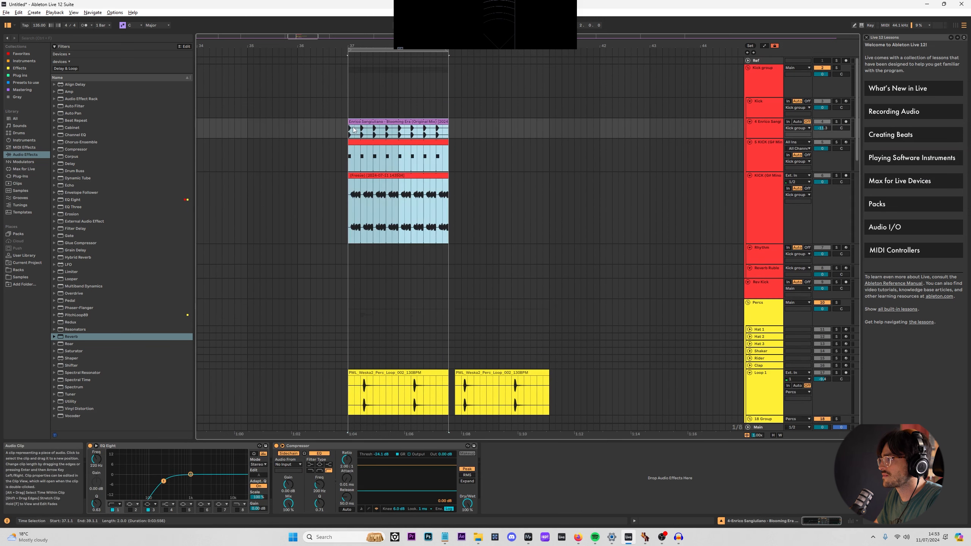
Play the loop and, in the Vital clip, compare the three bass notes at F#0 and G0, leaving them at F#0.
{"action": "key", "text": "space"}
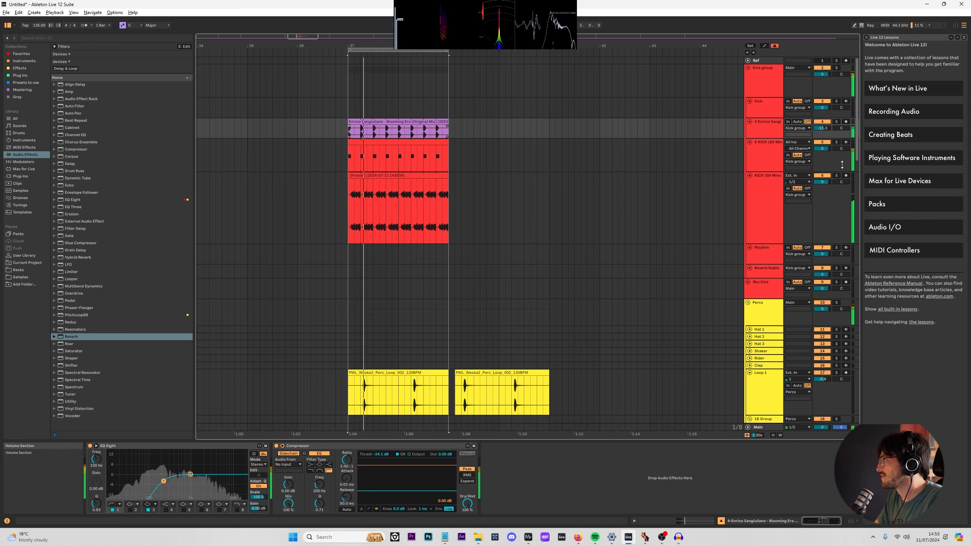
{"action": "left_click_drag", "start_coordinate": [856, 157], "coordinate": [876, 300]}
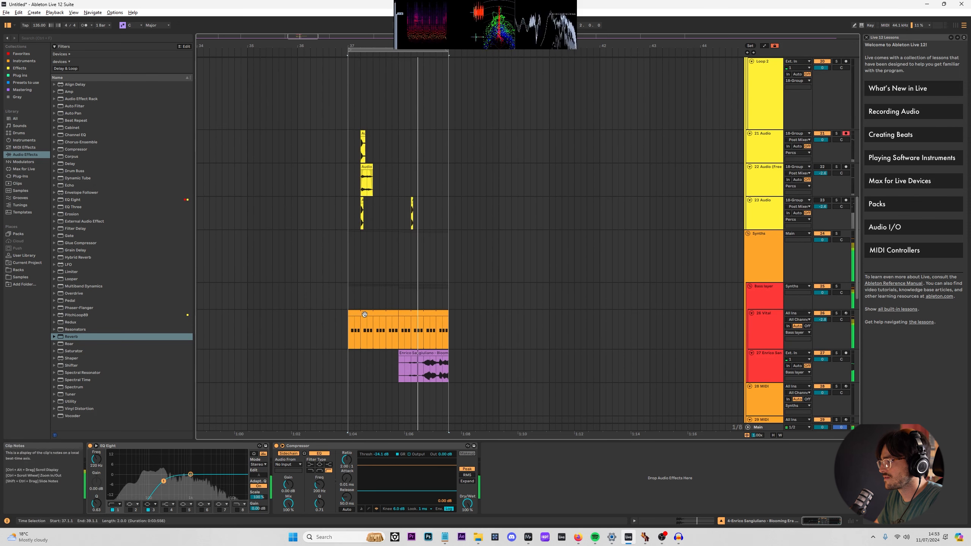
{"action": "left_click", "coordinate": [386, 310]}
{"action": "double_click", "coordinate": [394, 311]}
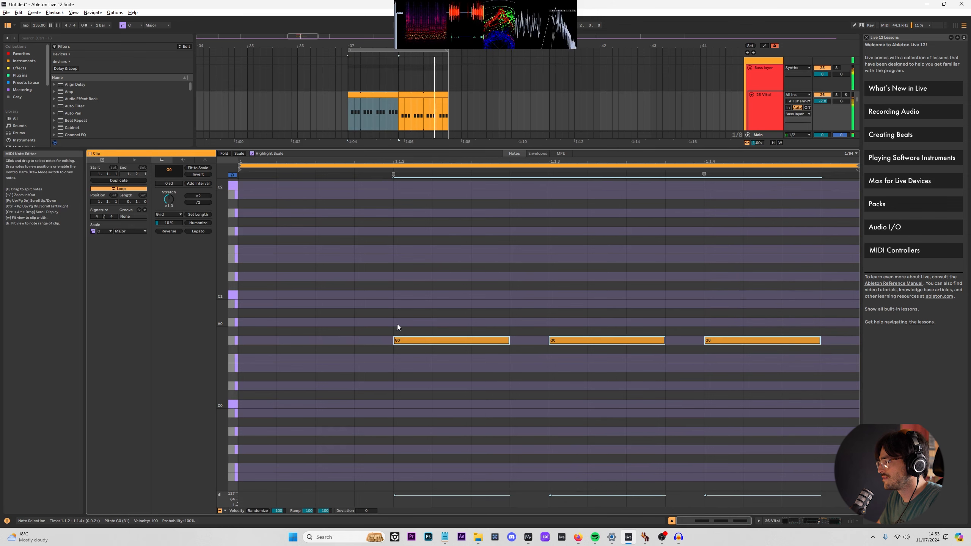
{"action": "key", "text": "Down"}
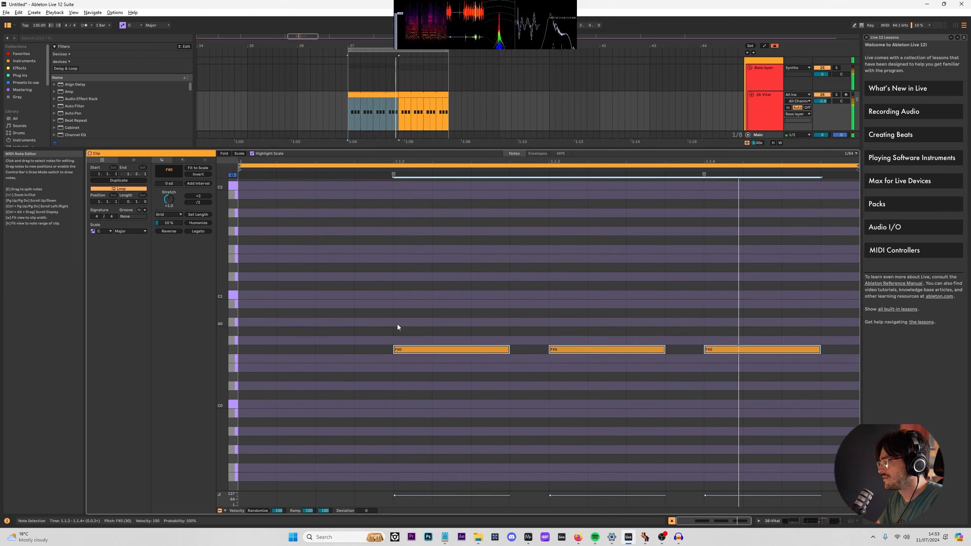
{"action": "key", "text": "Up"}
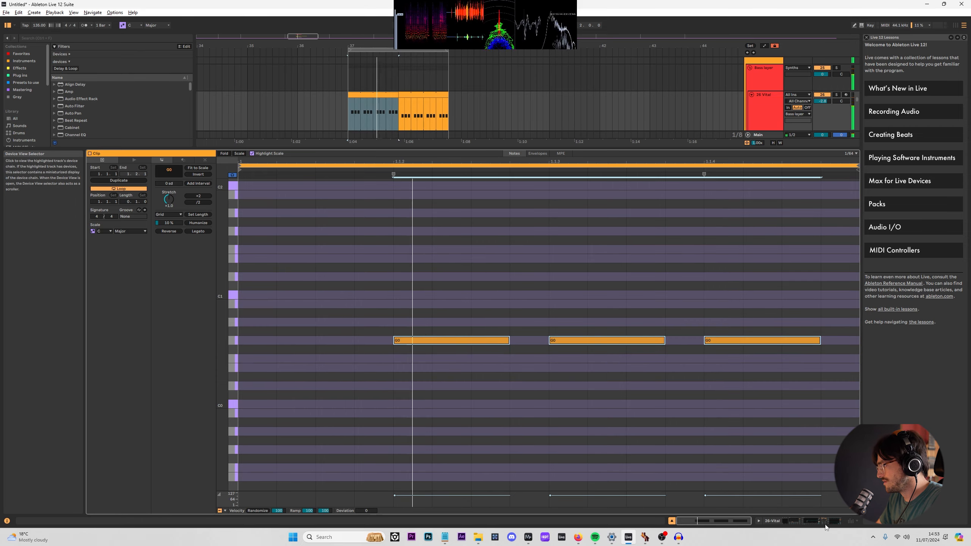
{"action": "key", "text": "Down"}
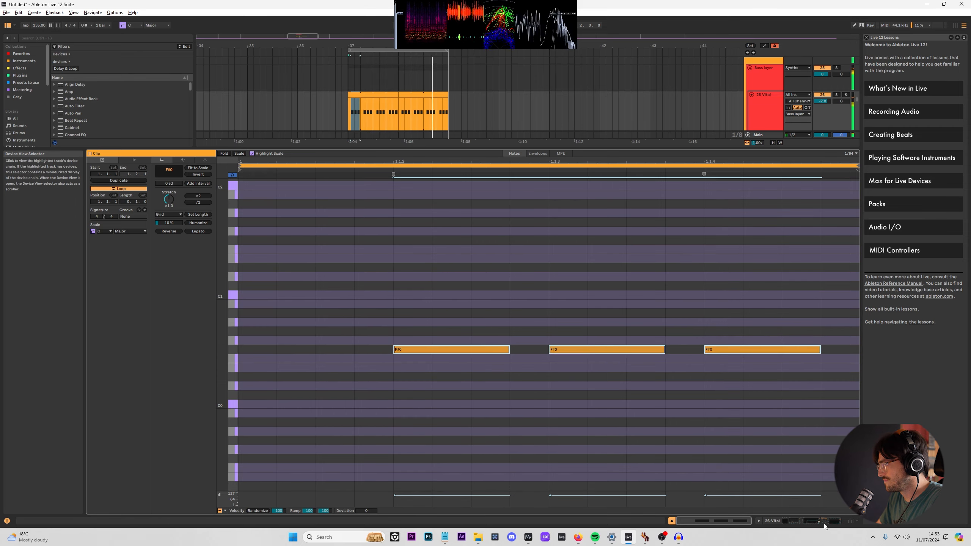
Open the music segment clip below Vital, set its warp mode to Complex and close the clip detail.
{"action": "left_click", "coordinate": [823, 522]}
{"action": "scroll", "coordinate": [423, 164], "scroll_direction": "down", "scroll_amount": 1}
{"action": "scroll", "coordinate": [430, 134], "scroll_direction": "up", "scroll_amount": 5}
{"action": "double_click", "coordinate": [430, 133]}
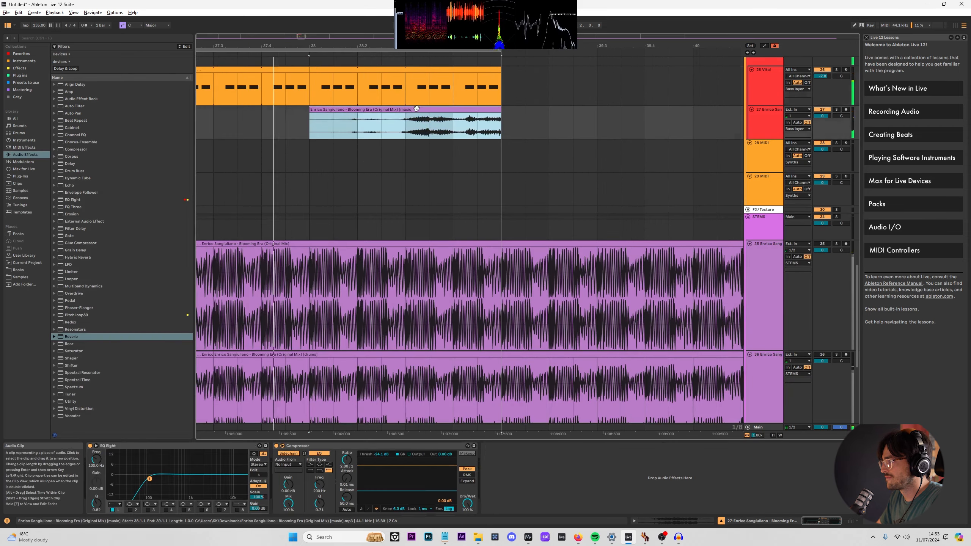
{"action": "left_click", "coordinate": [171, 174]}
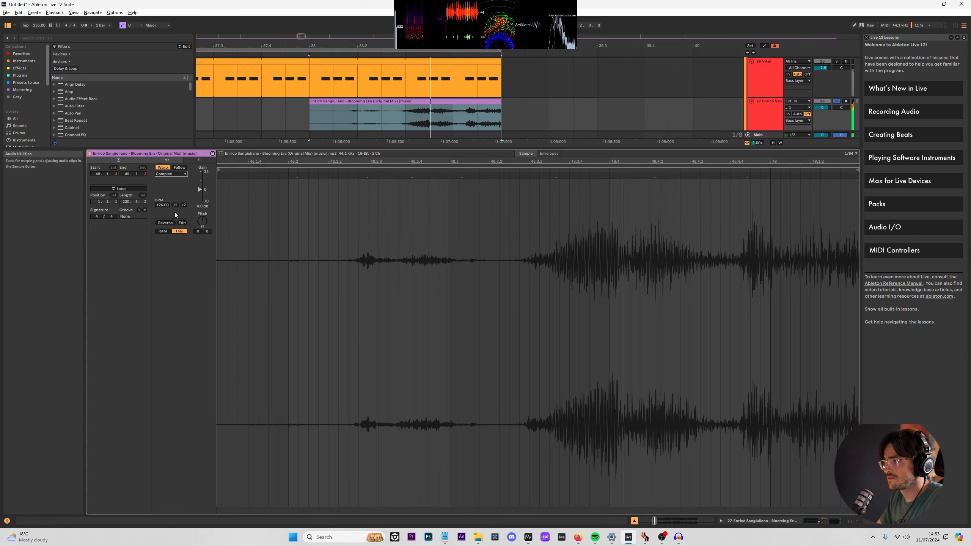
{"action": "left_click", "coordinate": [174, 212]}
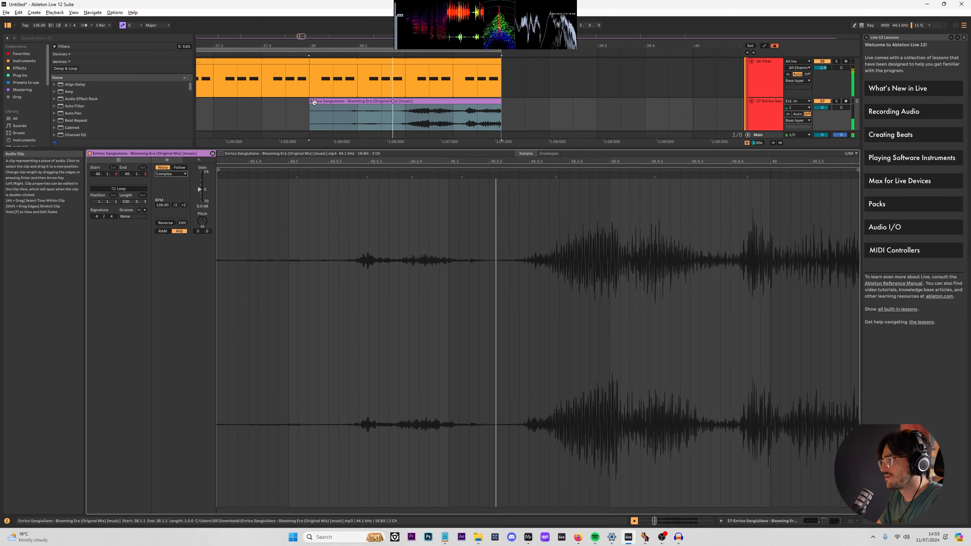
{"action": "left_click_drag", "start_coordinate": [334, 108], "coordinate": [502, 115]}
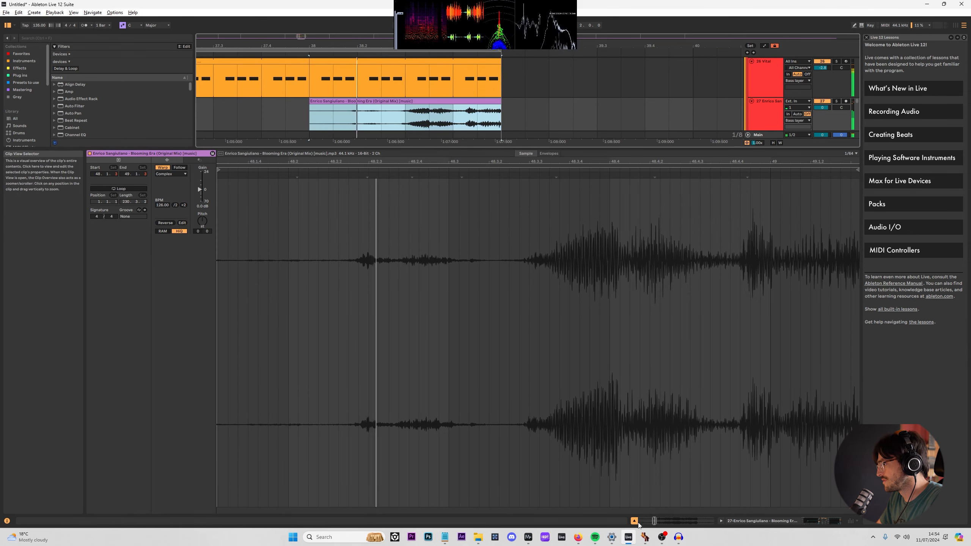
{"action": "key", "text": "ctrl+alt+l"}
Duplicate the 37.1.1–39.1.1 section of the kick, percussion and bass tracks to 39.1.1 and extend the loop to 41.1.1.
{"action": "key", "text": "minus"}
{"action": "key", "text": "minus"}
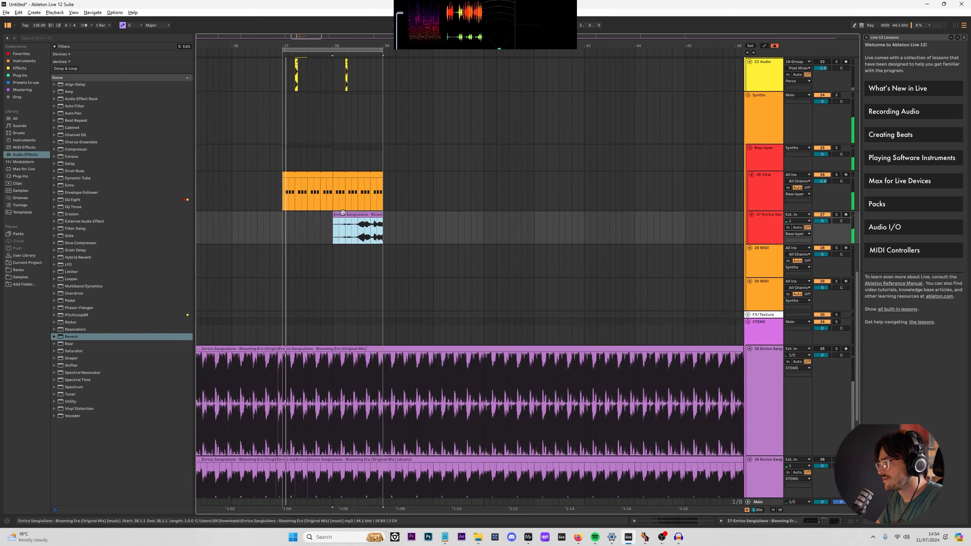
{"action": "scroll", "coordinate": [395, 181], "scroll_direction": "up", "scroll_amount": 3}
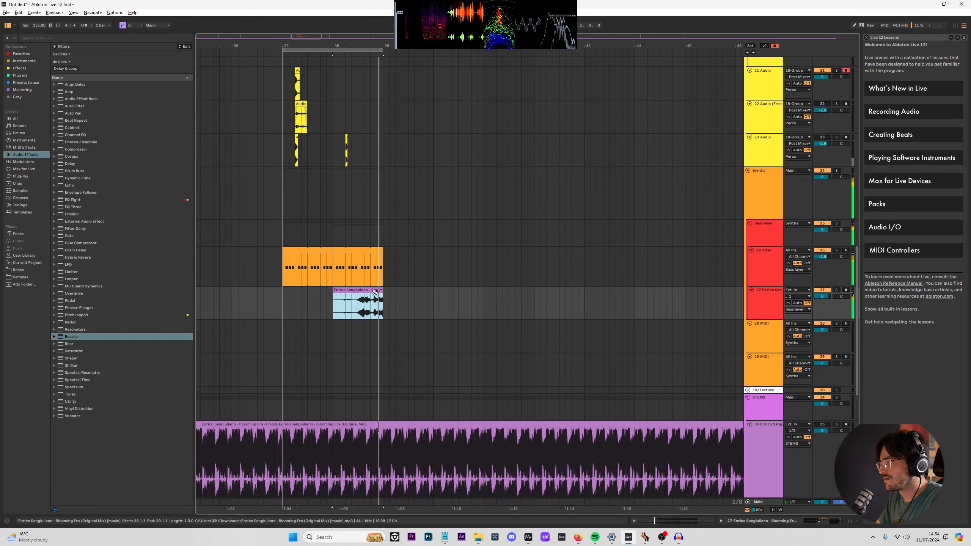
{"action": "key", "text": "Left"}
{"action": "key", "text": "Up"}
{"action": "key", "text": "ctrl+a"}
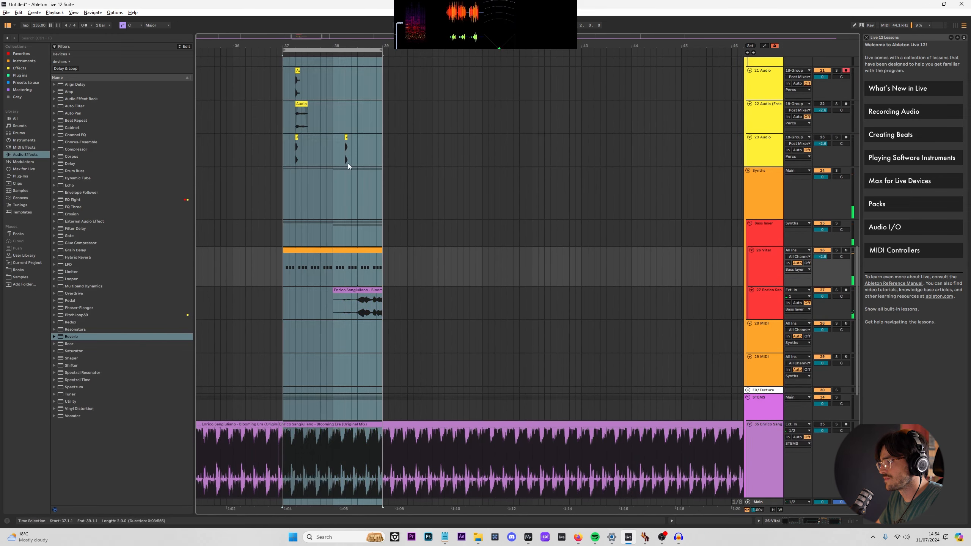
{"action": "left_click", "coordinate": [360, 290]}
{"action": "scroll", "coordinate": [361, 291], "scroll_direction": "up", "scroll_amount": 12}
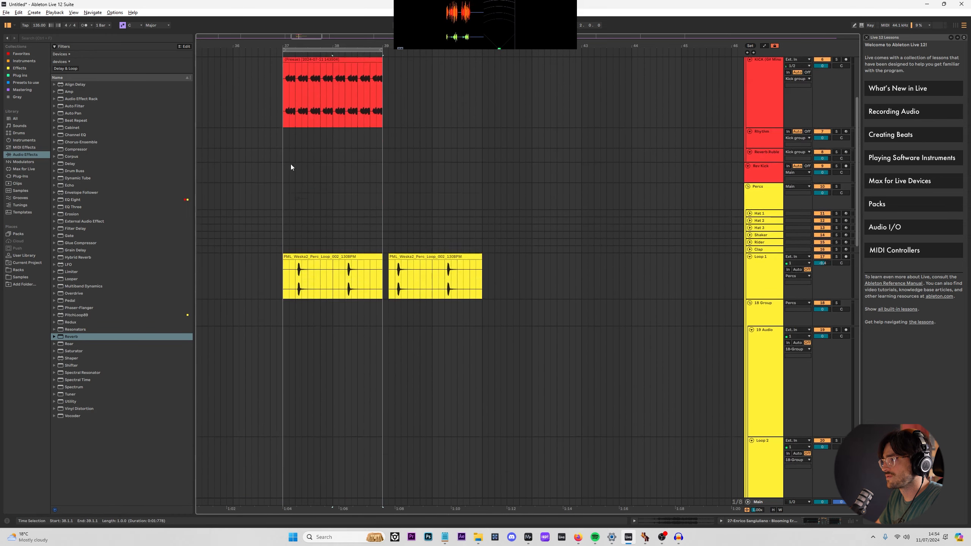
{"action": "key", "text": "ctrl+d"}
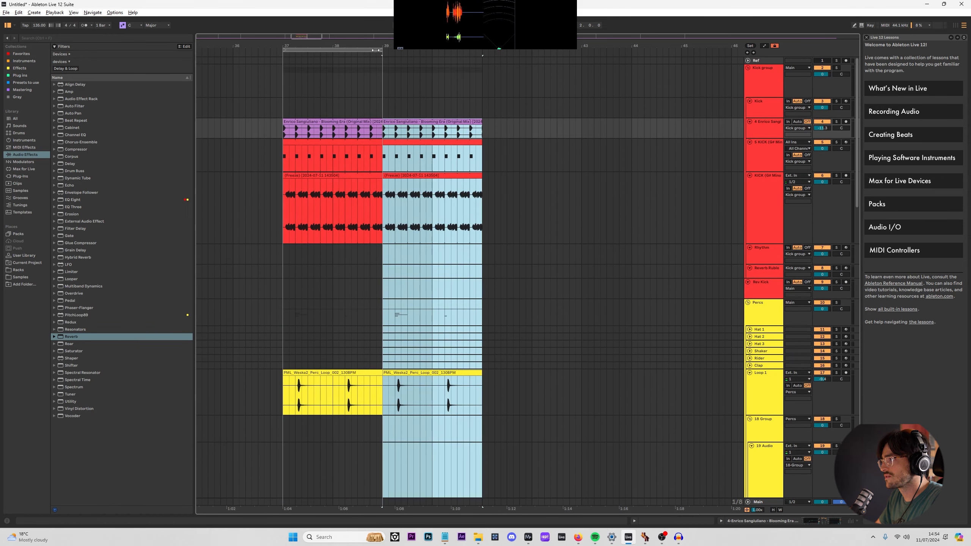
{"action": "left_click_drag", "start_coordinate": [376, 50], "coordinate": [482, 50]}
Delete the first music segment copy at 38.1.1–39.1.1 on the track below Vital.
{"action": "scroll", "coordinate": [375, 325], "scroll_direction": "down", "scroll_amount": 10}
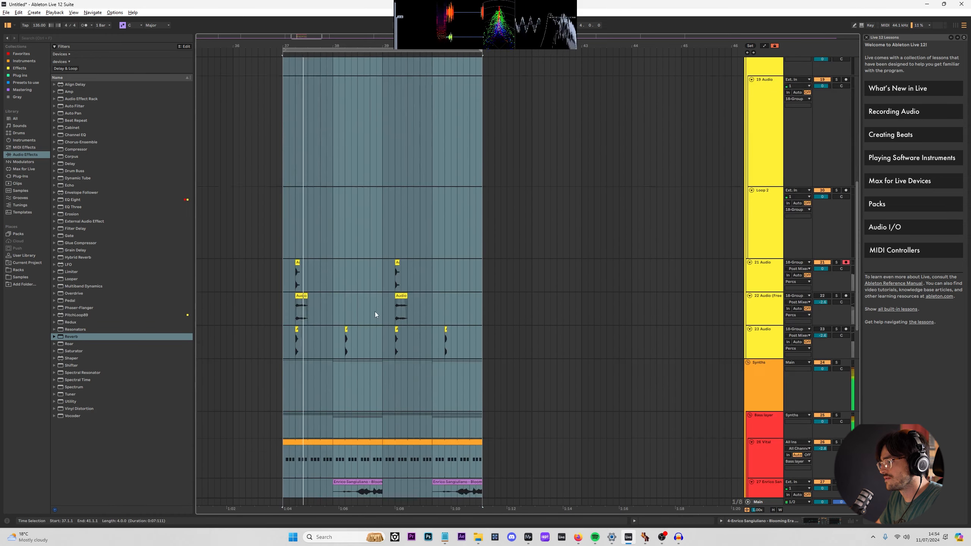
{"action": "scroll", "coordinate": [375, 311], "scroll_direction": "down", "scroll_amount": 5}
{"action": "left_click", "coordinate": [398, 409]}
{"action": "left_click", "coordinate": [376, 400]}
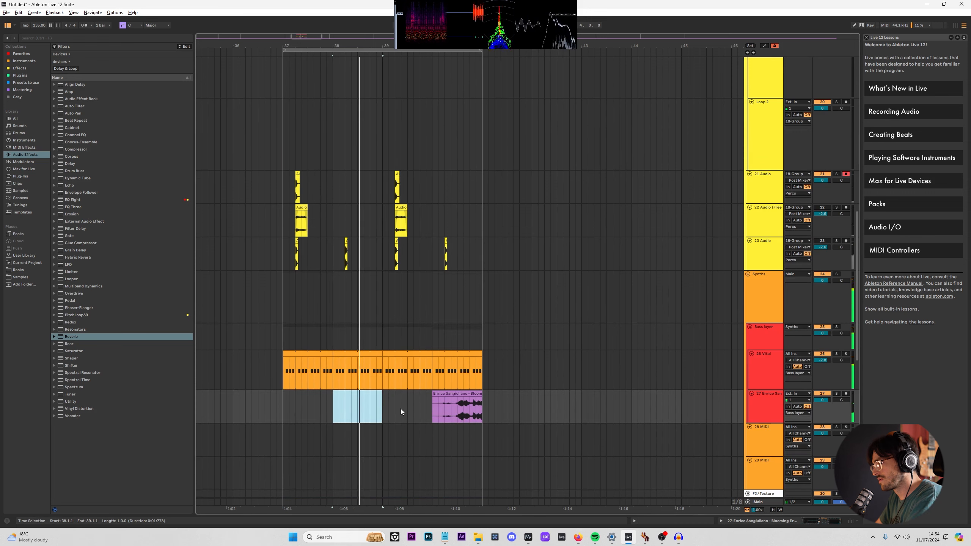
Duplicate bar 37 of the resampled hits on audio tracks 21 to 23 three times, filling up to 41.1.1.
{"action": "scroll", "coordinate": [401, 409], "scroll_direction": "down", "scroll_amount": 4}
{"action": "left_click_drag", "start_coordinate": [327, 184], "coordinate": [283, 191]}
{"action": "key", "text": "ctrl+d"}
{"action": "key", "text": "ctrl+d"}
{"action": "key", "text": "ctrl+d"}
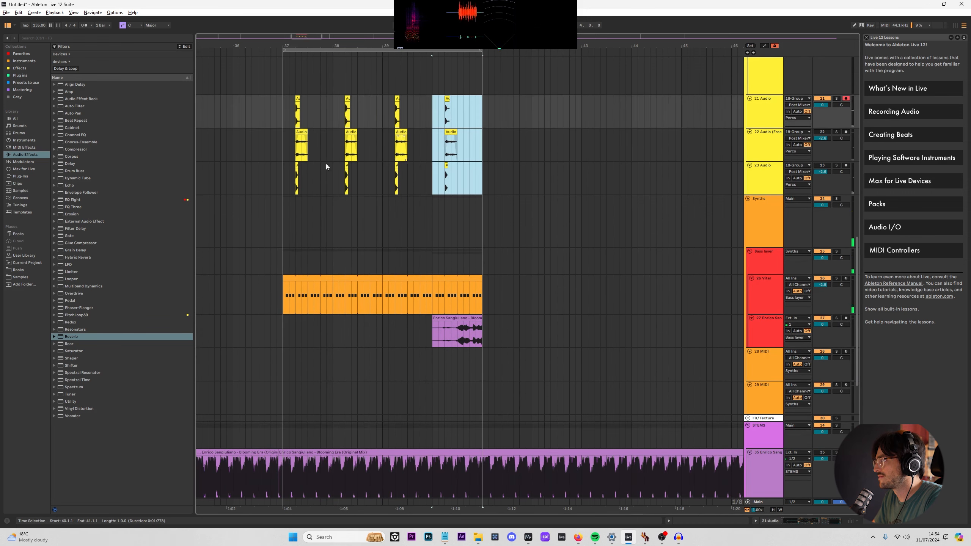
Play the four-bar loop from 37.1.1 and review the percussion, bass and stem tracks.
{"action": "left_click", "coordinate": [283, 152]}
{"action": "scroll", "coordinate": [283, 151], "scroll_direction": "down", "scroll_amount": 3}
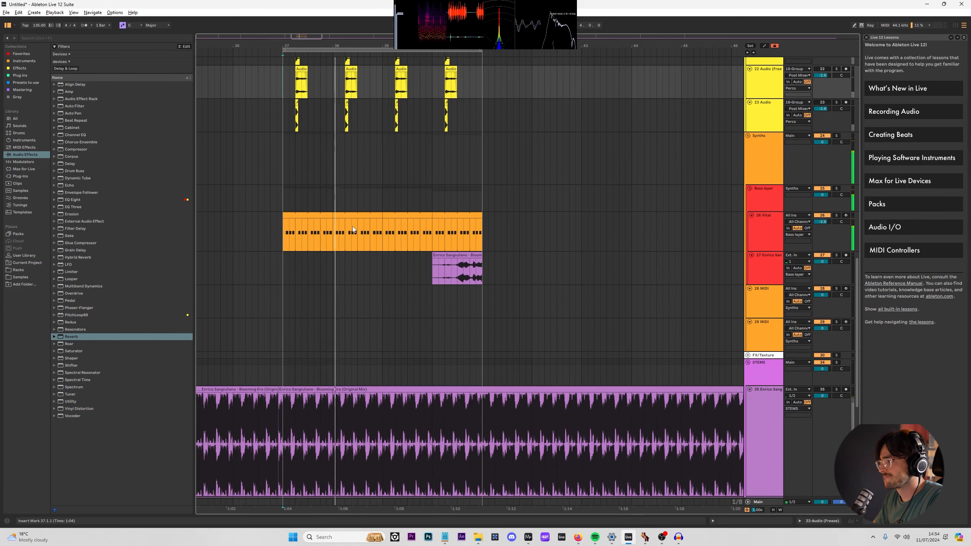
{"action": "scroll", "coordinate": [402, 246], "scroll_direction": "down", "scroll_amount": 7}
{"action": "scroll", "coordinate": [438, 275], "scroll_direction": "up", "scroll_amount": 15}
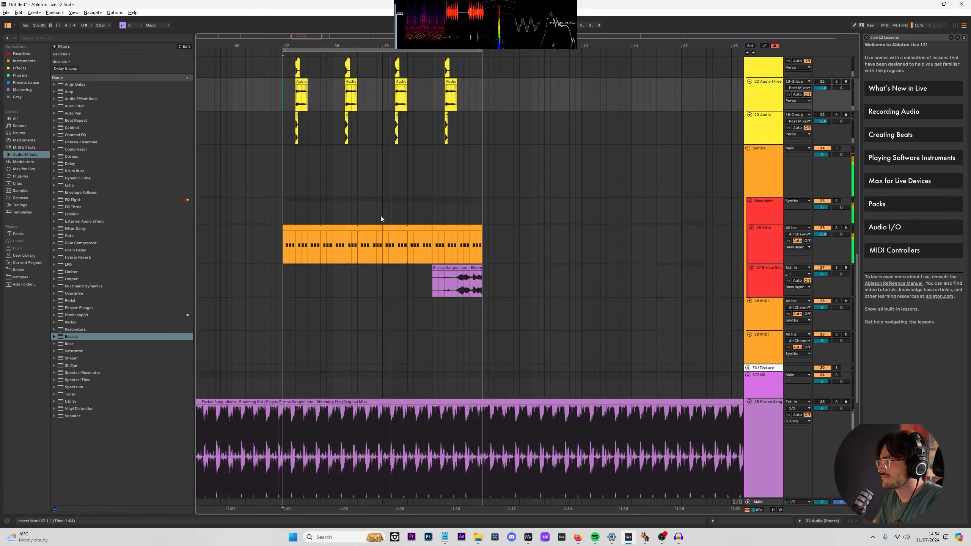
Place a copy of the first percussion loop clip on the Loop 1 track two beats later, starting at 37.3.1.
{"action": "left_click", "coordinate": [426, 191]}
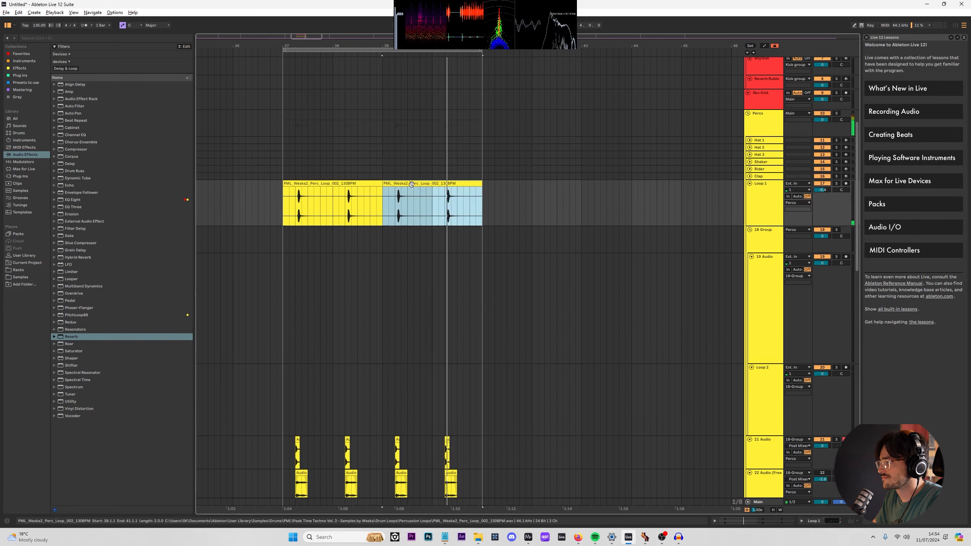
{"action": "double_click", "coordinate": [323, 212]}
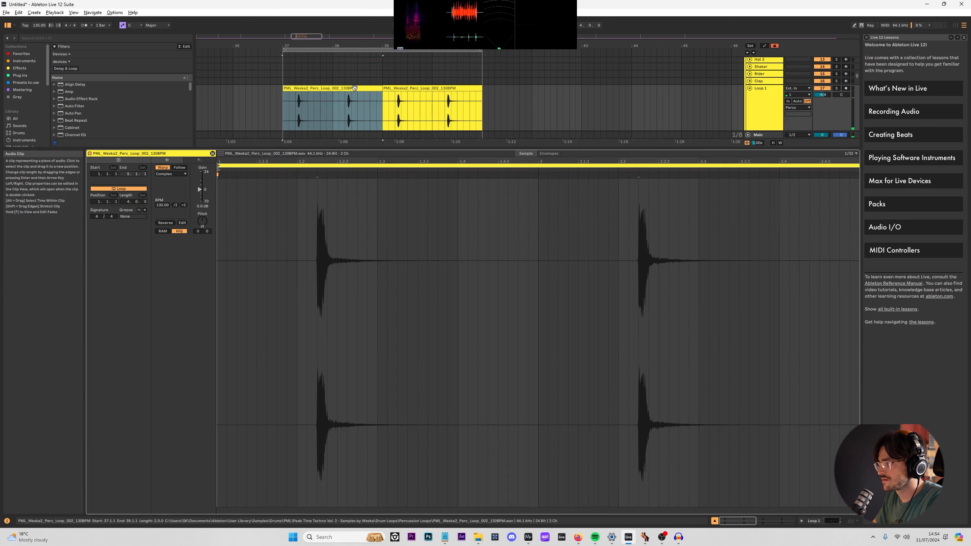
{"action": "left_click_drag", "start_coordinate": [357, 88], "coordinate": [376, 89]}
{"action": "key", "text": "ctrl+2"}
{"action": "left_click", "coordinate": [292, 100]}
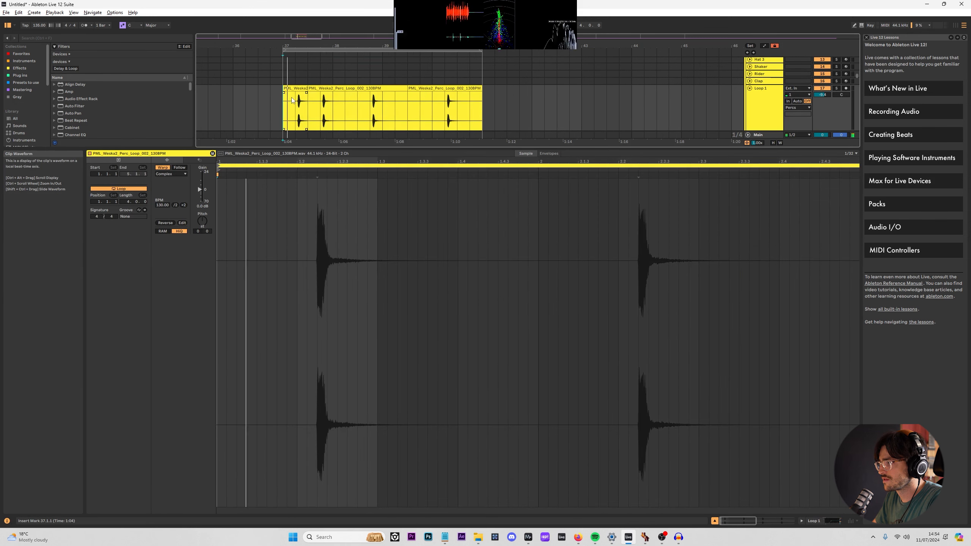
Delete the leftover loop piece at 37.1.1–37.3.1 on Loop 1 and extend the shifted clip to 41.1.1.
{"action": "scroll", "coordinate": [308, 101], "scroll_direction": "up", "scroll_amount": 4}
{"action": "left_click", "coordinate": [286, 89]}
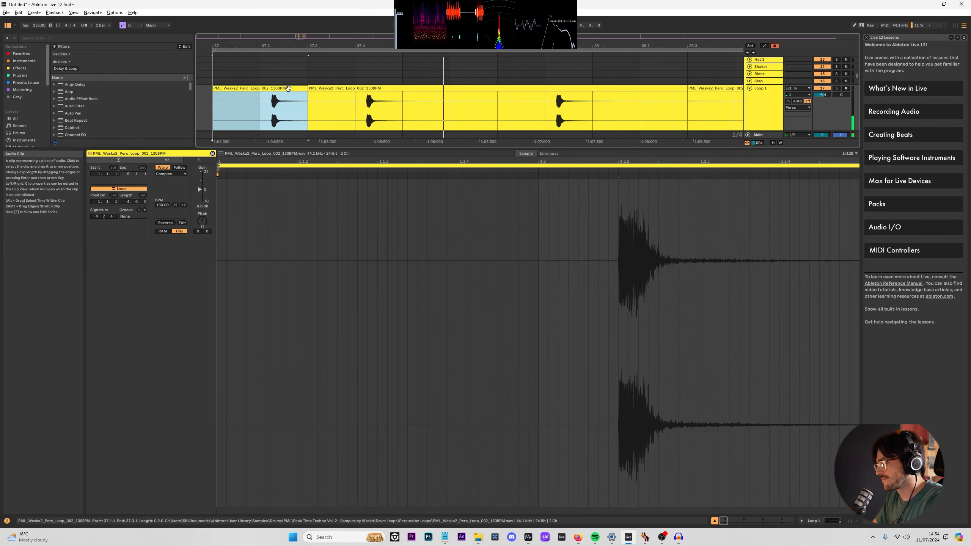
{"action": "key", "text": "Delete"}
{"action": "scroll", "coordinate": [445, 102], "scroll_direction": "down", "scroll_amount": 5}
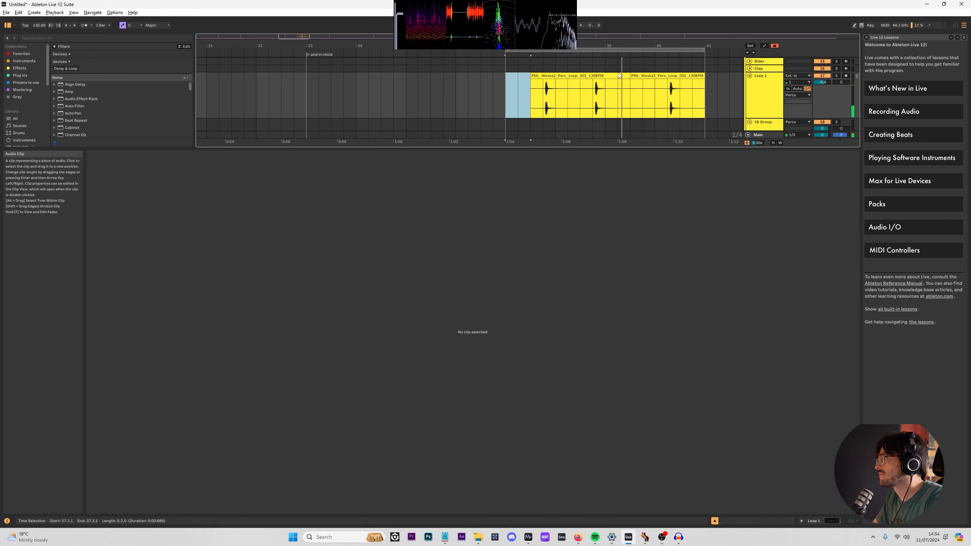
{"action": "key", "text": "ctrl+z"}
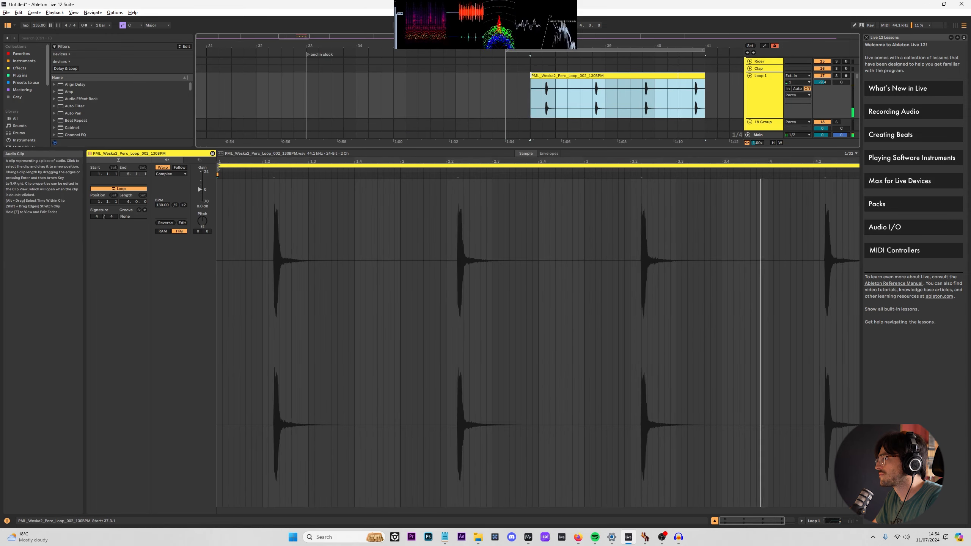
Transpose the one-bar Blooming Era music clip in the Bass layer to +1 semitone and play it back.
{"action": "key", "text": "ctrl+alt+l"}
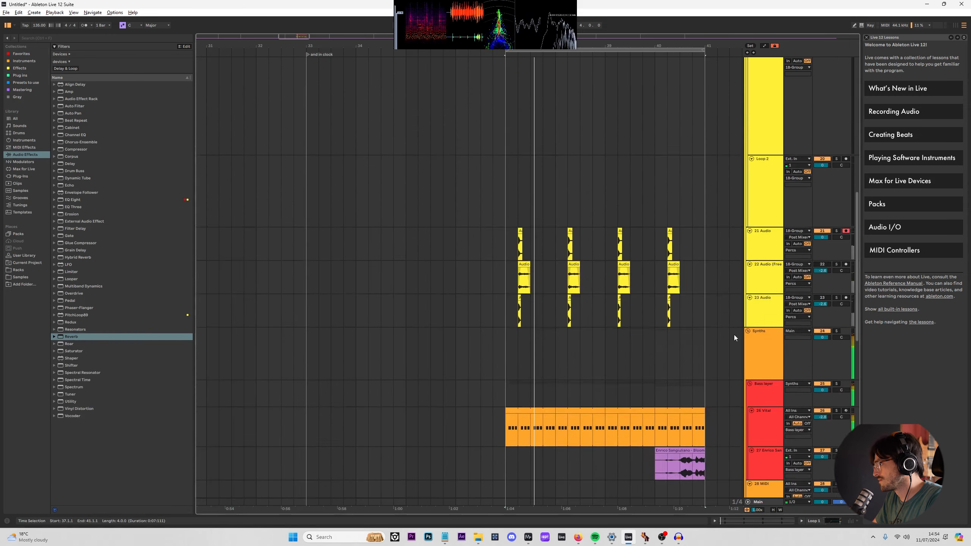
{"action": "scroll", "coordinate": [655, 262], "scroll_direction": "down", "scroll_amount": 3}
{"action": "double_click", "coordinate": [693, 221]}
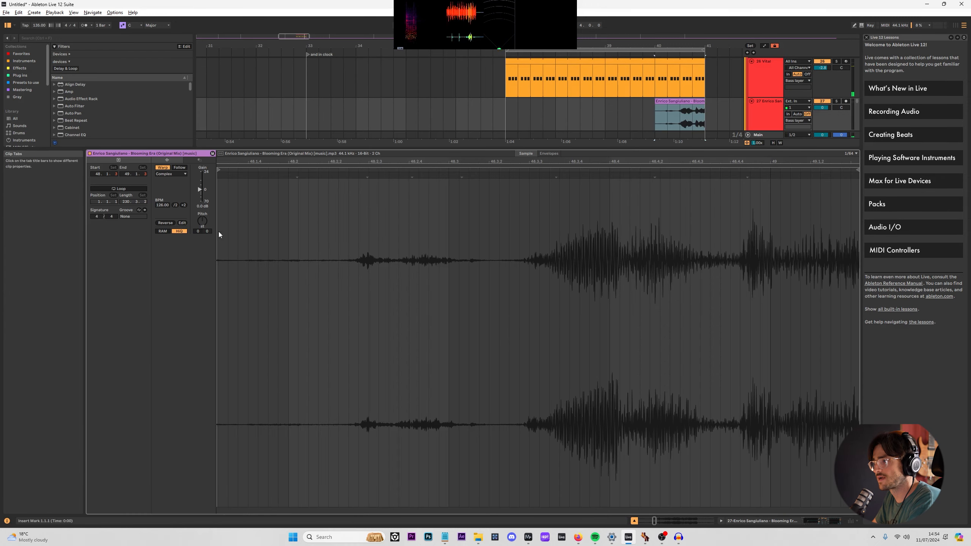
{"action": "key", "text": "space"}
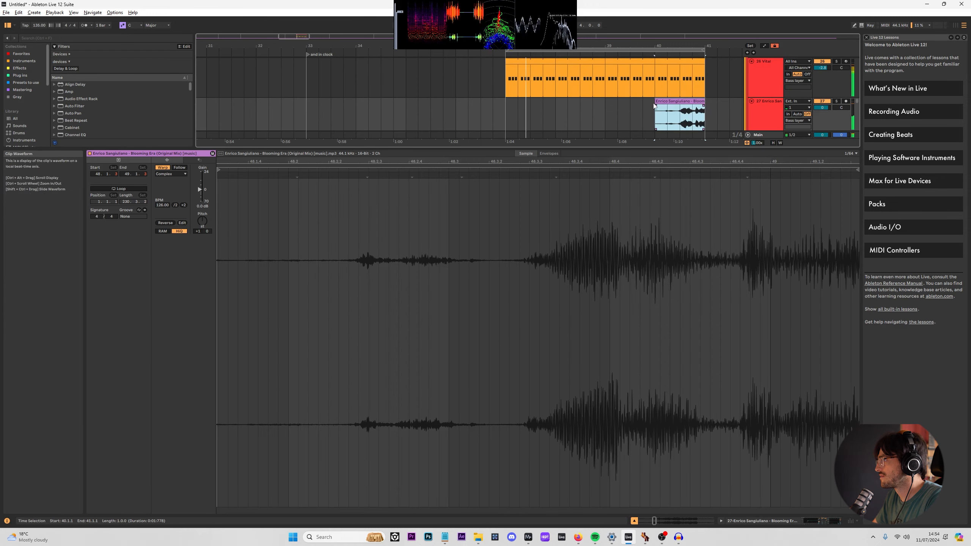
Split the Bass layer's Blooming Era clip at 40.3.1 and select its first half.
{"action": "left_click", "coordinate": [679, 117]}
{"action": "key", "text": "ctrl+e"}
{"action": "left_click", "coordinate": [668, 101]}
{"action": "key", "text": "space"}
{"action": "scroll", "coordinate": [684, 123], "scroll_direction": "up", "scroll_amount": 5}
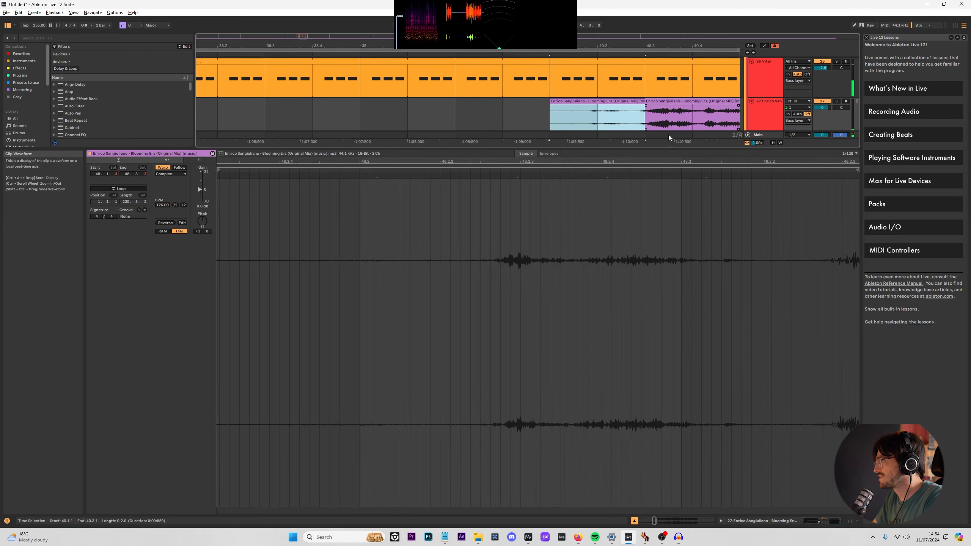
Close the clip editor and play the Blooming Era vocals stem soloed from bar 64.
{"action": "left_click", "coordinate": [635, 520]}
{"action": "left_click", "coordinate": [634, 520]}
{"action": "left_click", "coordinate": [634, 520]}
{"action": "scroll", "coordinate": [638, 252], "scroll_direction": "down", "scroll_amount": 10}
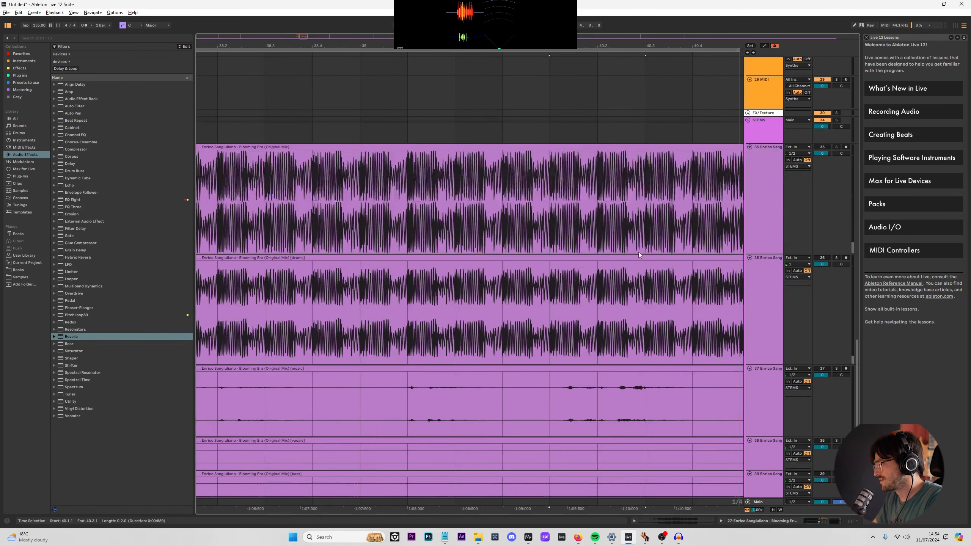
{"action": "scroll", "coordinate": [616, 334], "scroll_direction": "down", "scroll_amount": 5}
{"action": "scroll", "coordinate": [618, 330], "scroll_direction": "down", "scroll_amount": 10}
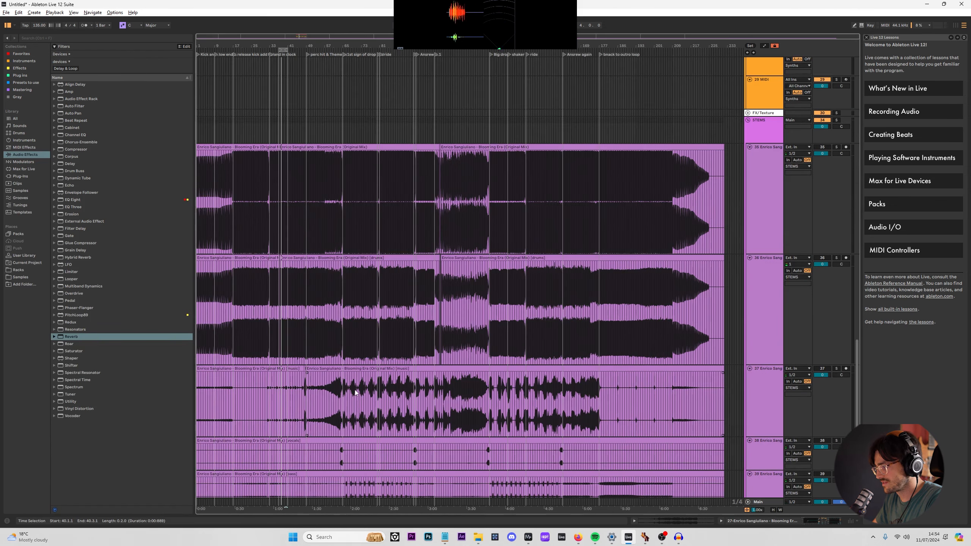
{"action": "scroll", "coordinate": [355, 392], "scroll_direction": "up", "scroll_amount": 10}
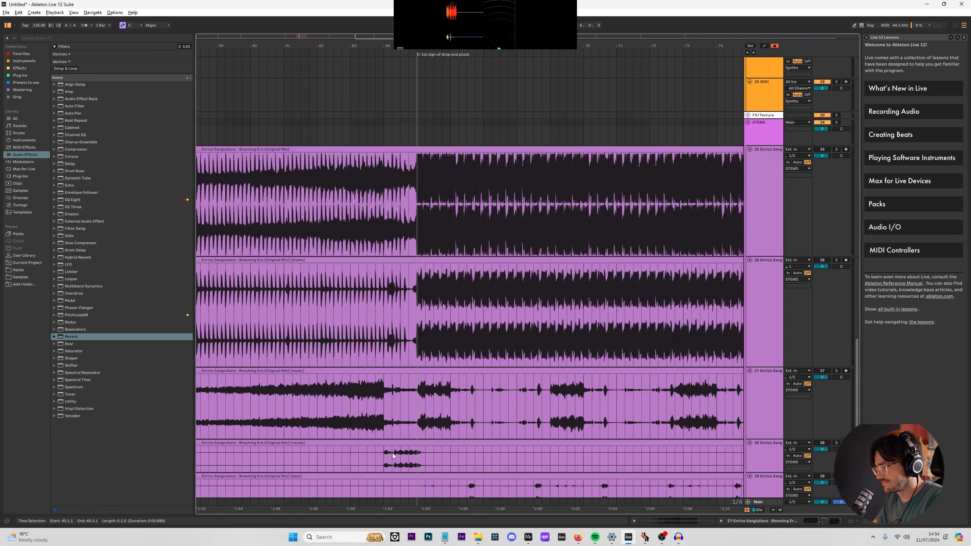
{"action": "left_click", "coordinate": [385, 462]}
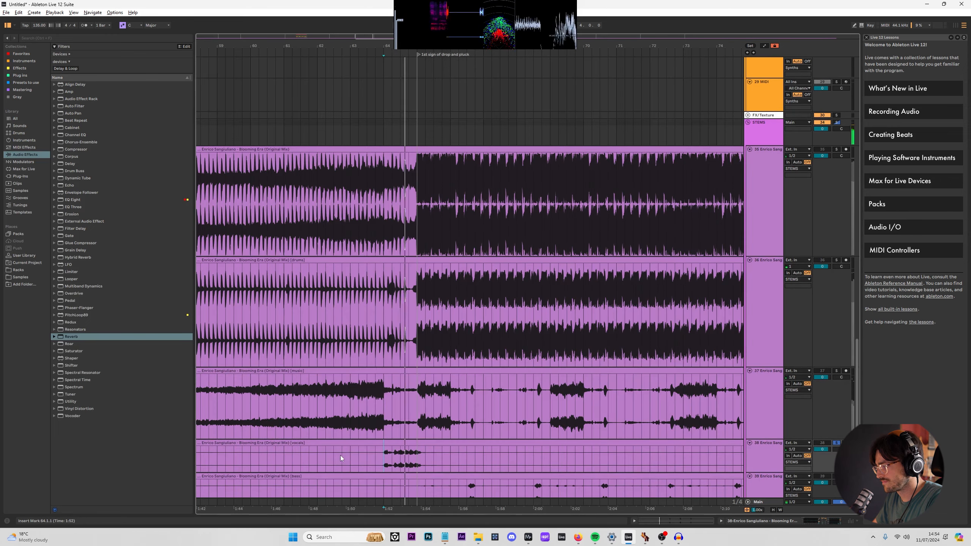
Split the Blooming Era music stem at bar 49 and copy its section from 48.1.1 to 49.1.1.
{"action": "scroll", "coordinate": [340, 456], "scroll_direction": "left", "scroll_amount": 5}
{"action": "scroll", "coordinate": [448, 459], "scroll_direction": "down", "scroll_amount": 5}
{"action": "scroll", "coordinate": [301, 454], "scroll_direction": "up", "scroll_amount": 5}
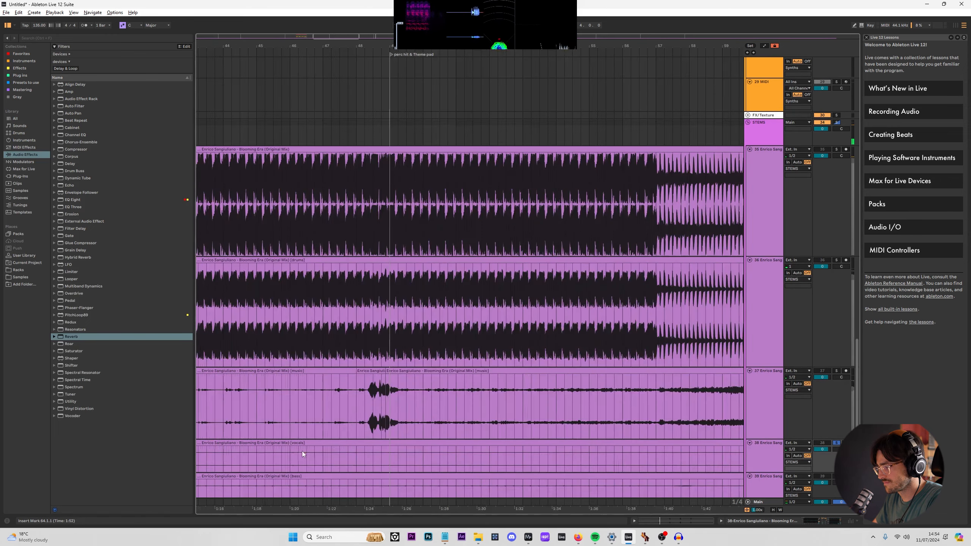
{"action": "scroll", "coordinate": [379, 435], "scroll_direction": "up", "scroll_amount": 5}
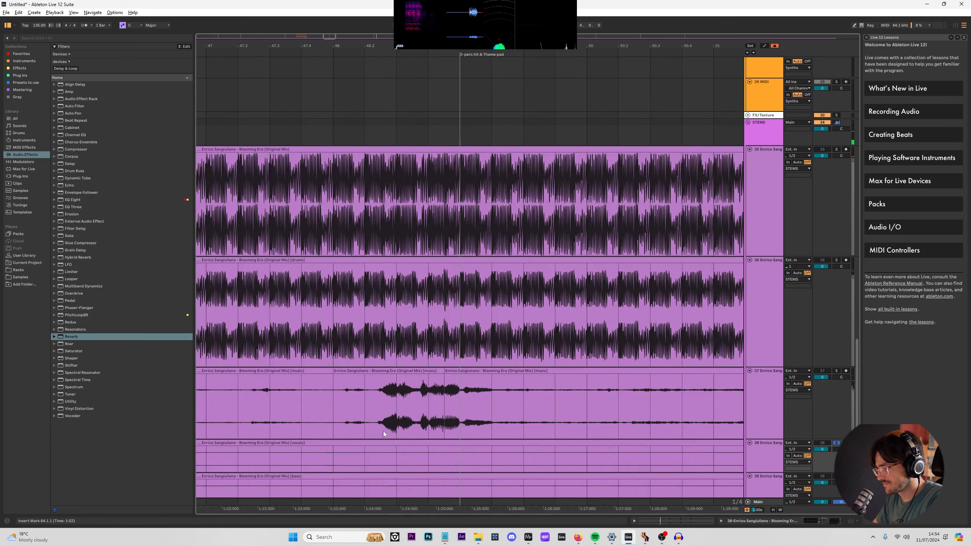
{"action": "double_click", "coordinate": [337, 398]}
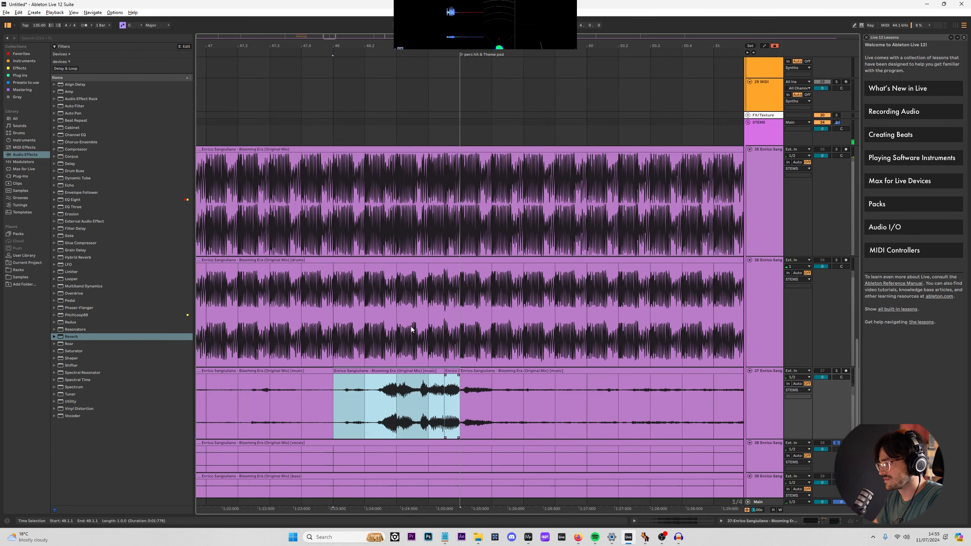
Paste the copied music stem section over the Blooming Era clips in the Bass layer at 40.1.1.
{"action": "scroll", "coordinate": [392, 285], "scroll_direction": "down", "scroll_amount": 10}
{"action": "scroll", "coordinate": [346, 227], "scroll_direction": "up", "scroll_amount": 6}
{"action": "scroll", "coordinate": [280, 242], "scroll_direction": "up", "scroll_amount": 5}
{"action": "scroll", "coordinate": [430, 261], "scroll_direction": "up", "scroll_amount": 5}
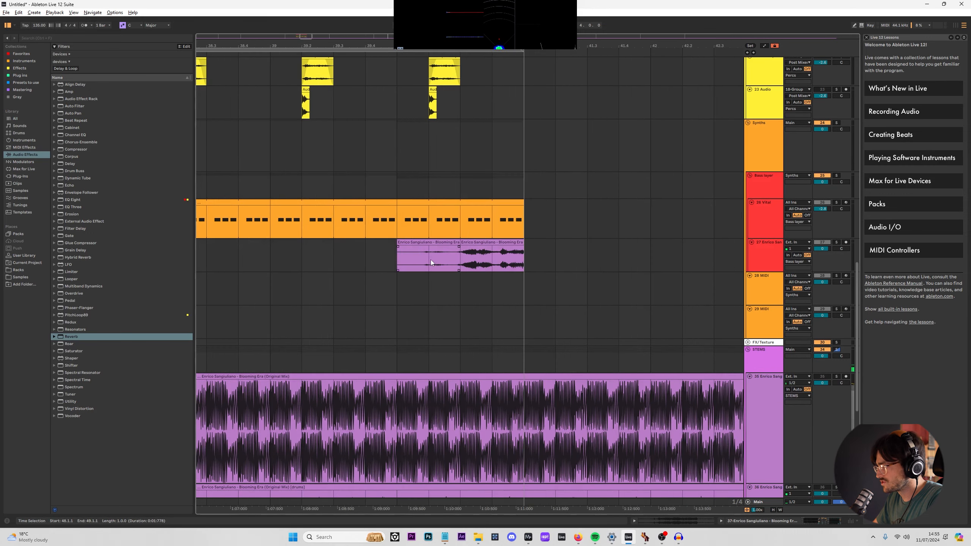
{"action": "left_click", "coordinate": [398, 255]}
{"action": "key", "text": "ctrl+v"}
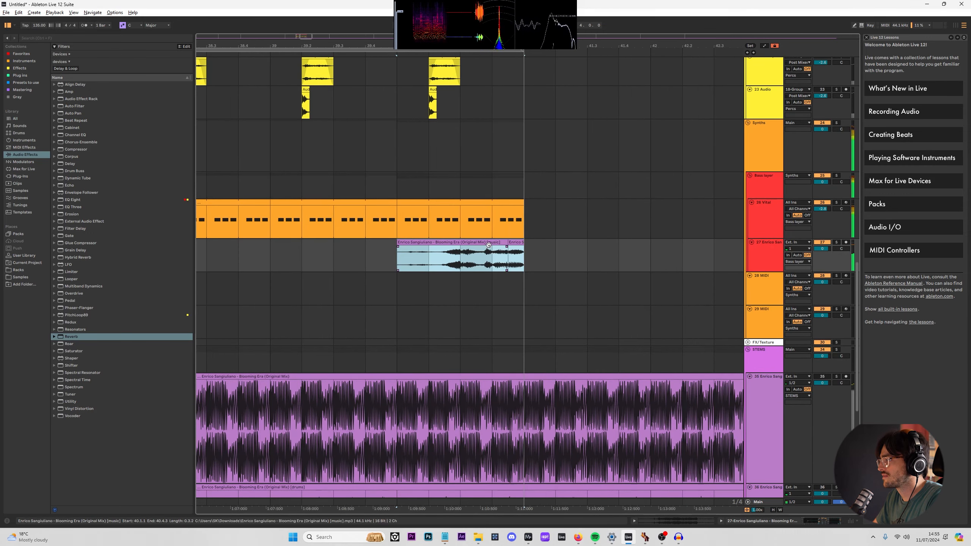
Extend the first pasted clip over the short remaining piece so that one clip runs up to 41.1.1.
{"action": "left_click_drag", "start_coordinate": [493, 243], "coordinate": [513, 242]}
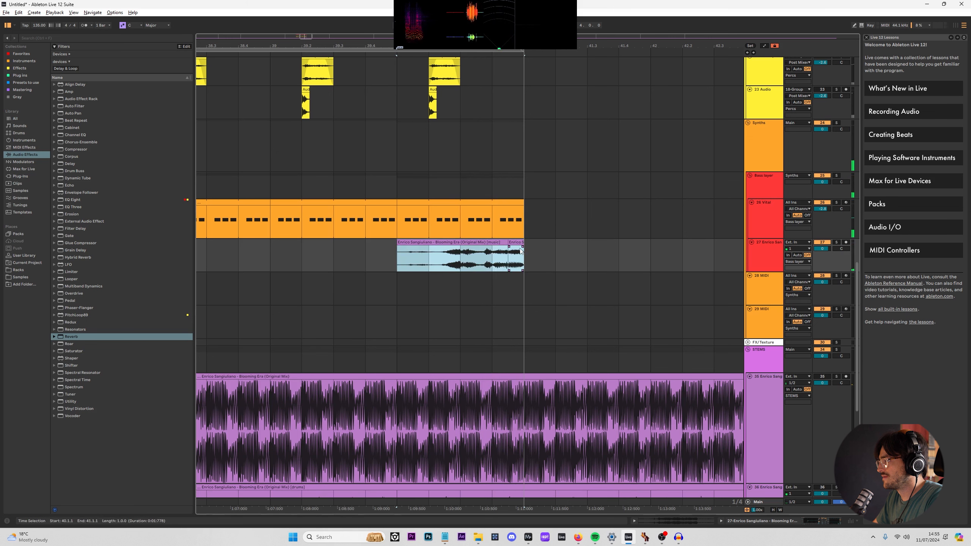
{"action": "left_click", "coordinate": [526, 253]}
{"action": "left_click", "coordinate": [504, 244]}
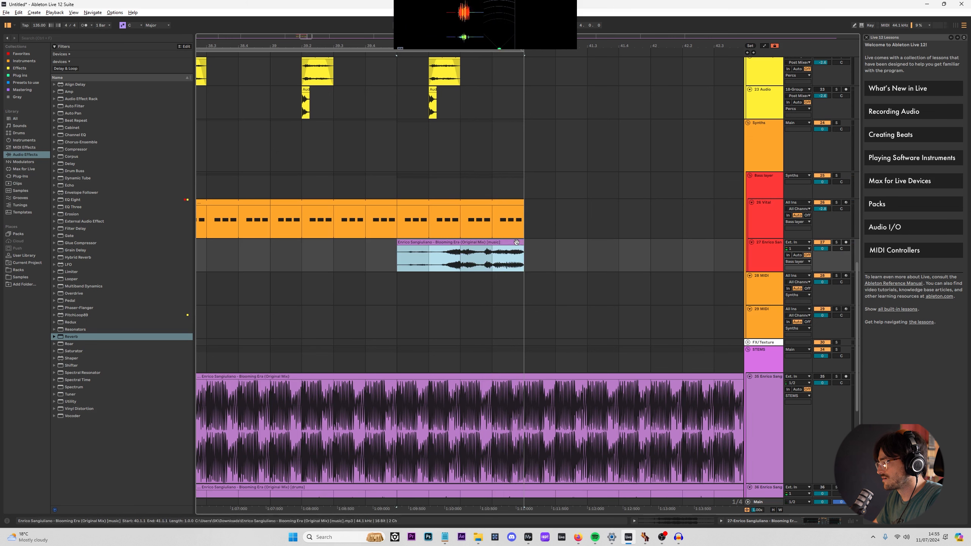
Select the Loop 2 track and search the Samples folder for "ride".
{"action": "scroll", "coordinate": [574, 244], "scroll_direction": "up", "scroll_amount": 7}
{"action": "left_click", "coordinate": [774, 239]}
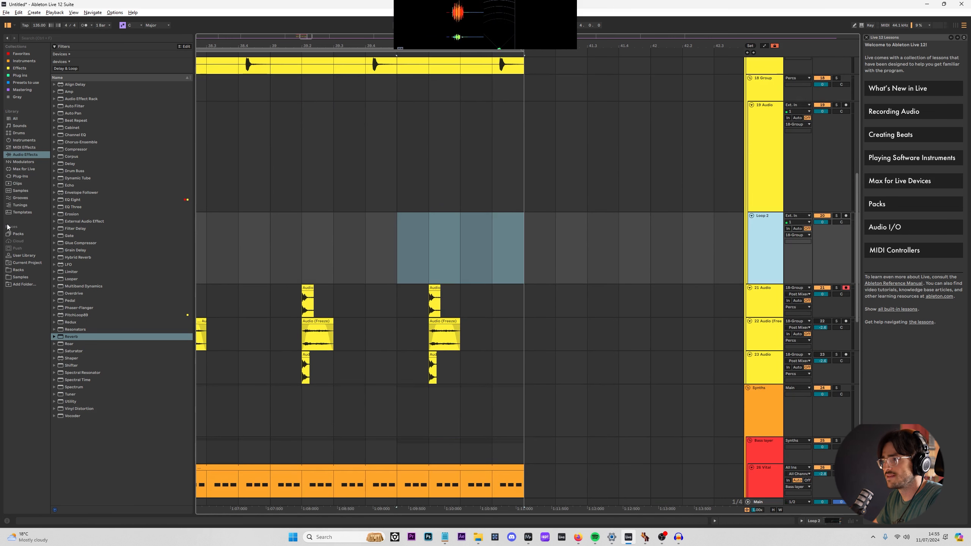
{"action": "left_click", "coordinate": [54, 38]}
{"action": "type", "text": "ride"}
{"action": "key", "text": "Down"}
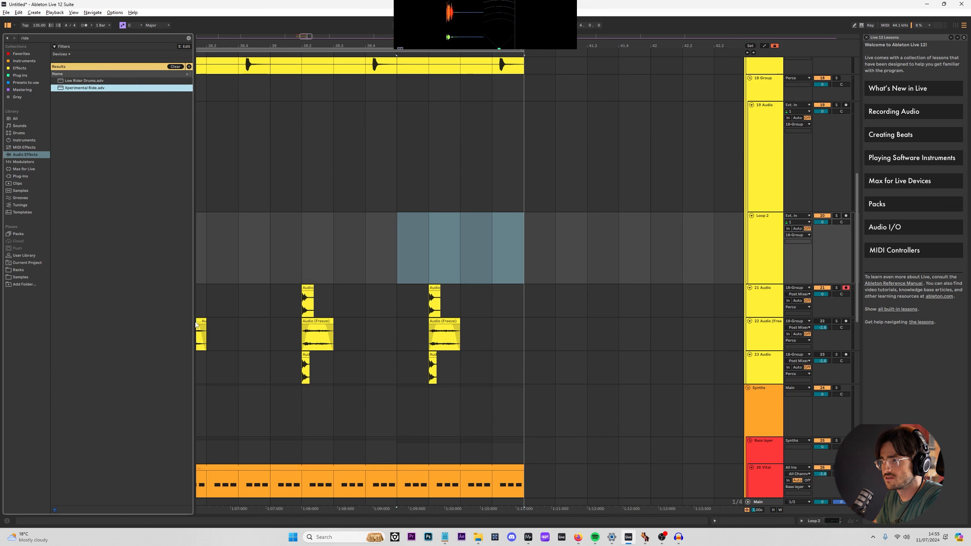
{"action": "left_click", "coordinate": [30, 278]}
Audition samples in the Deep Premium Vol. 2 Crash-Ride folder and PML_Weska_RIDE_2_128bpm.wav in the Peak Time Techno pack's Rides folder.
{"action": "left_click", "coordinate": [72, 163]}
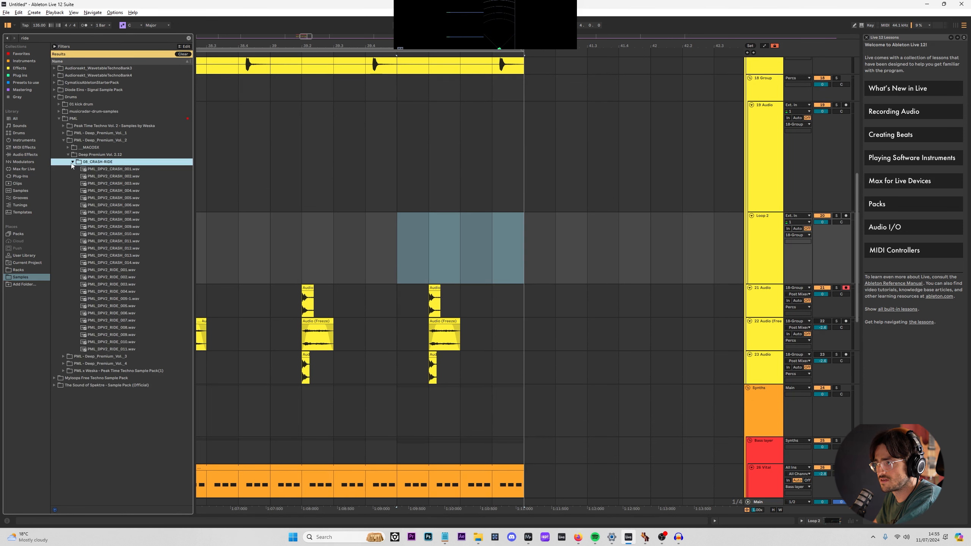
{"action": "left_click", "coordinate": [90, 198]}
{"action": "left_click", "coordinate": [92, 314]}
{"action": "left_click", "coordinate": [63, 371]}
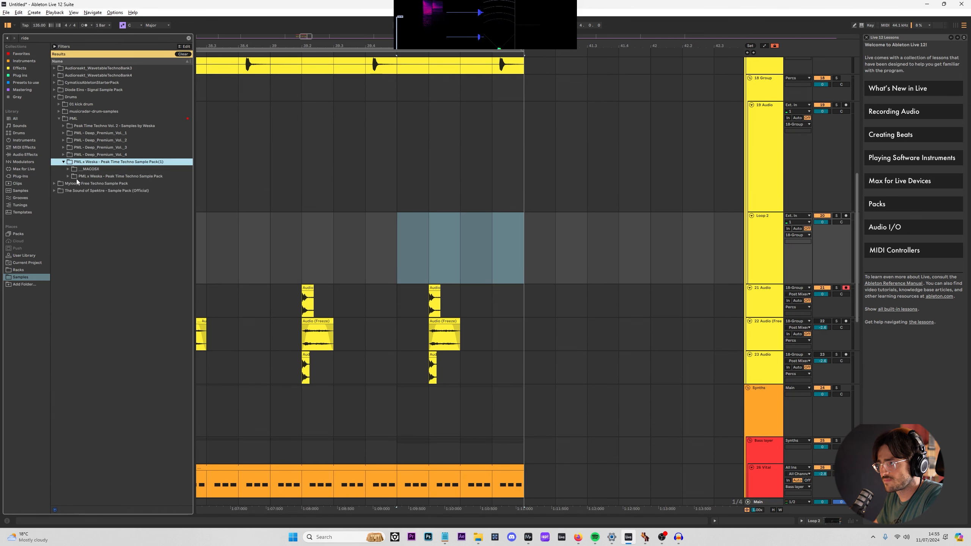
{"action": "left_click", "coordinate": [72, 183]}
{"action": "left_click", "coordinate": [94, 198]}
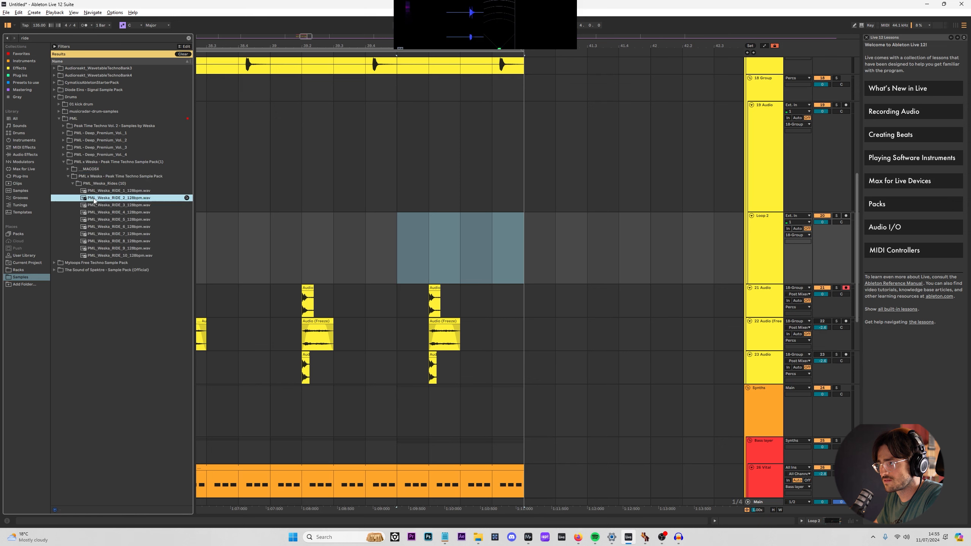
Place PML_Weska_RIDE_7_128bpm.wav on the Loop 2 track from bar 37 to bar 41.
{"action": "left_click_drag", "start_coordinate": [310, 43], "coordinate": [308, 26]}
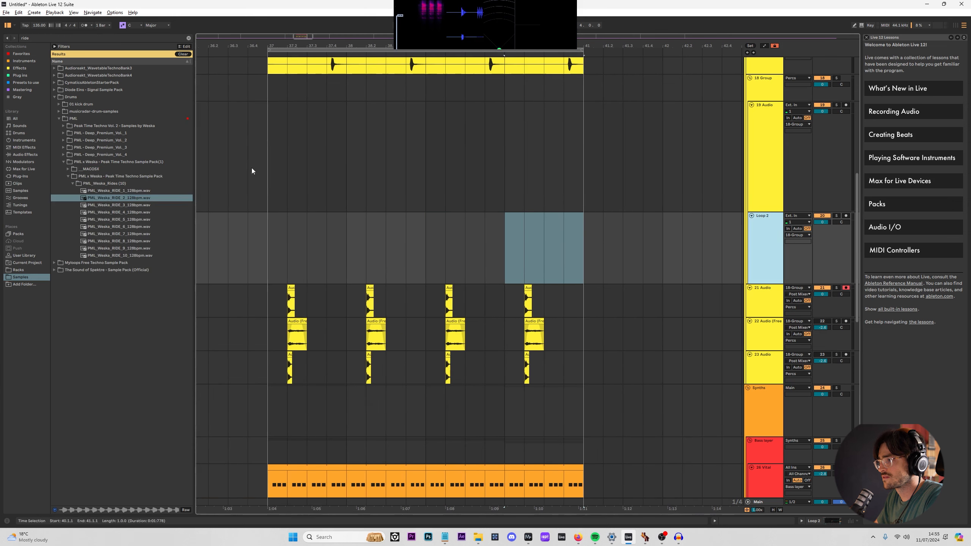
{"action": "left_click", "coordinate": [113, 235]}
{"action": "left_click_drag", "start_coordinate": [122, 237], "coordinate": [315, 253]}
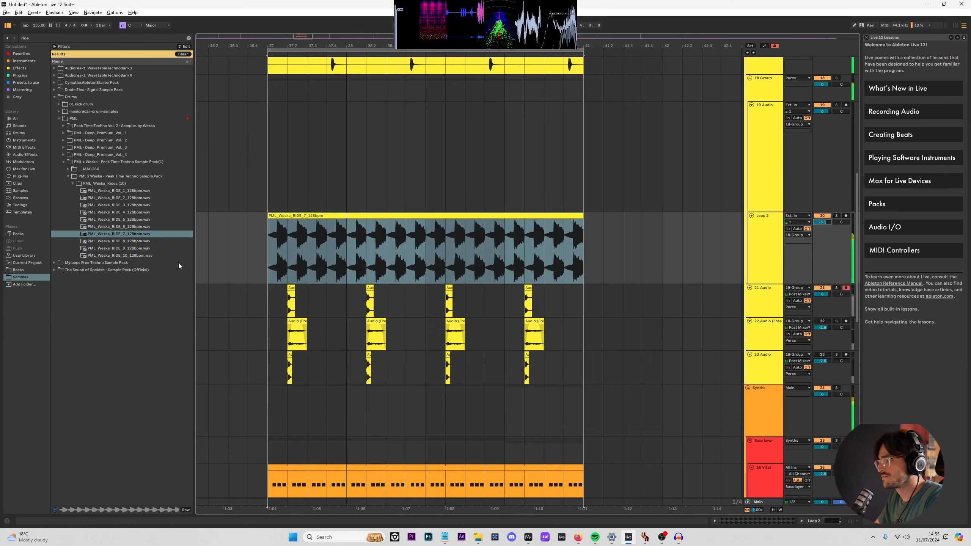
Audition the other Weska ride samples and replace the Loop 2 clip with PML_Weska_RIDE_2_128bpm.wav.
{"action": "left_click", "coordinate": [126, 250]}
{"action": "left_click", "coordinate": [127, 256]}
{"action": "left_click", "coordinate": [127, 241]}
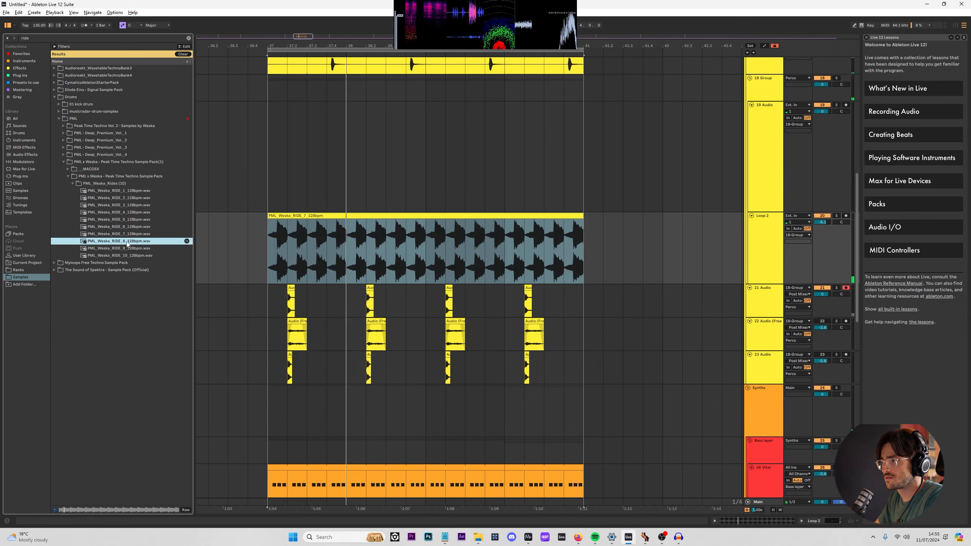
{"action": "left_click", "coordinate": [124, 191]}
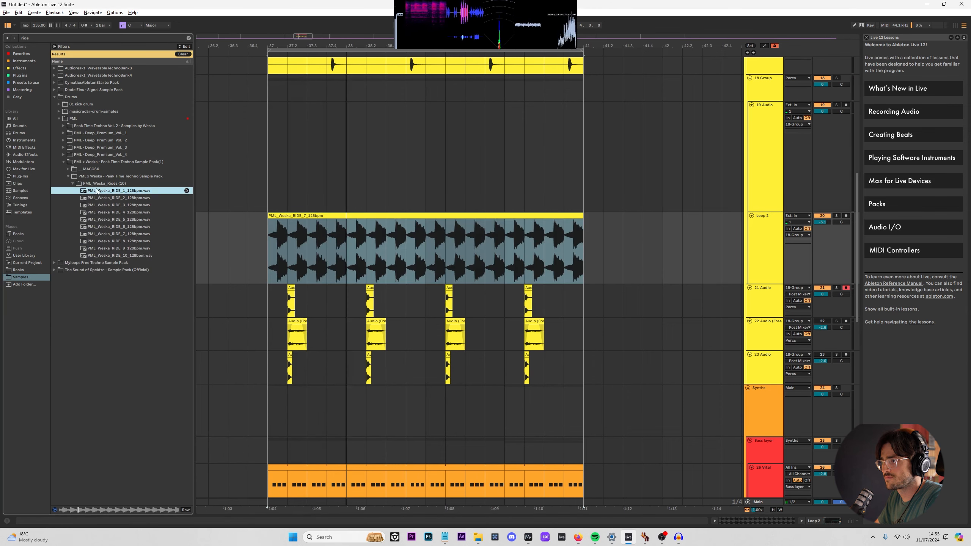
{"action": "double_click", "coordinate": [115, 198]}
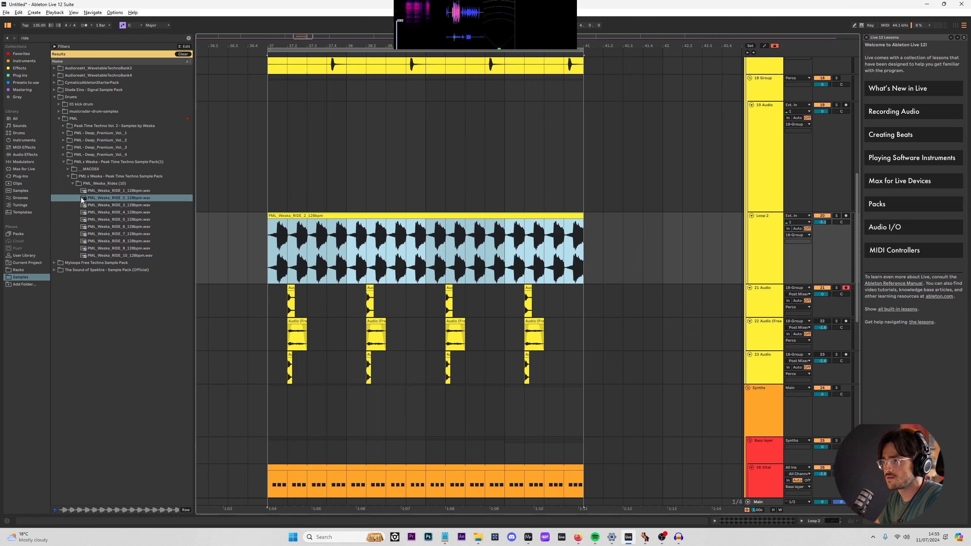
Lower the ride clip's gain to -7.5 dB, start playback, and close the clip editor.
{"action": "left_click", "coordinate": [73, 184]}
{"action": "double_click", "coordinate": [421, 225]}
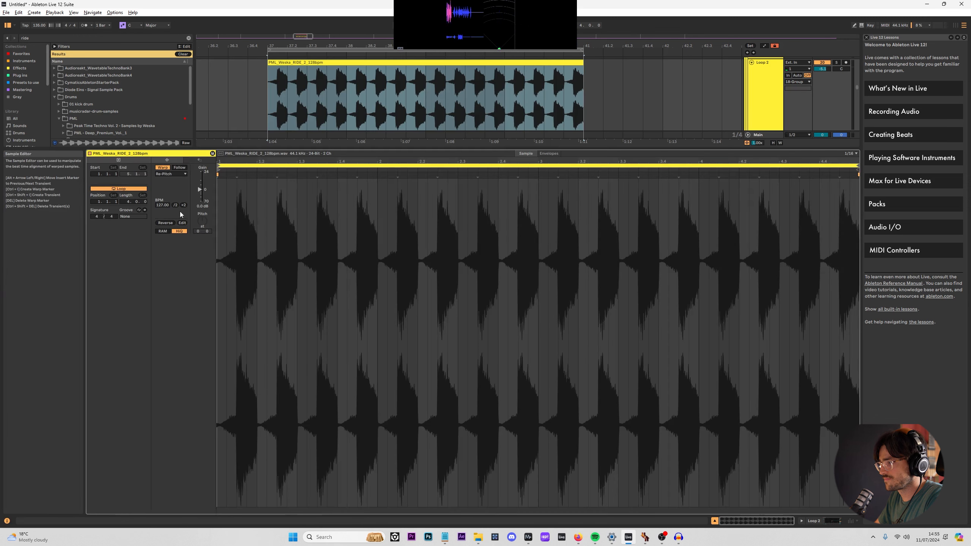
{"action": "left_click_drag", "start_coordinate": [199, 191], "coordinate": [199, 195]}
{"action": "key", "text": "space"}
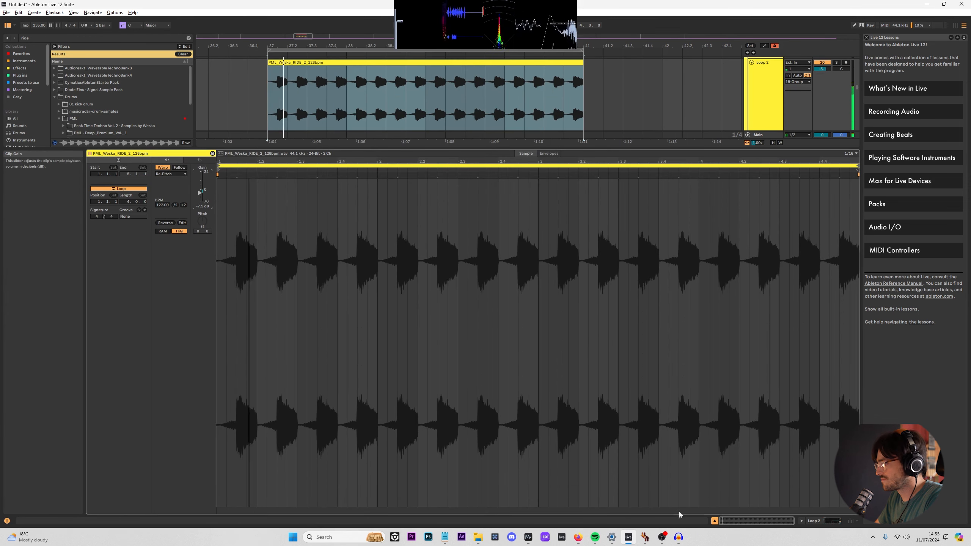
{"action": "left_click", "coordinate": [714, 521]}
Insert a new audio track directly below the 19 Audio track.
{"action": "scroll", "coordinate": [622, 275], "scroll_direction": "up", "scroll_amount": 6}
{"action": "left_click", "coordinate": [488, 126]}
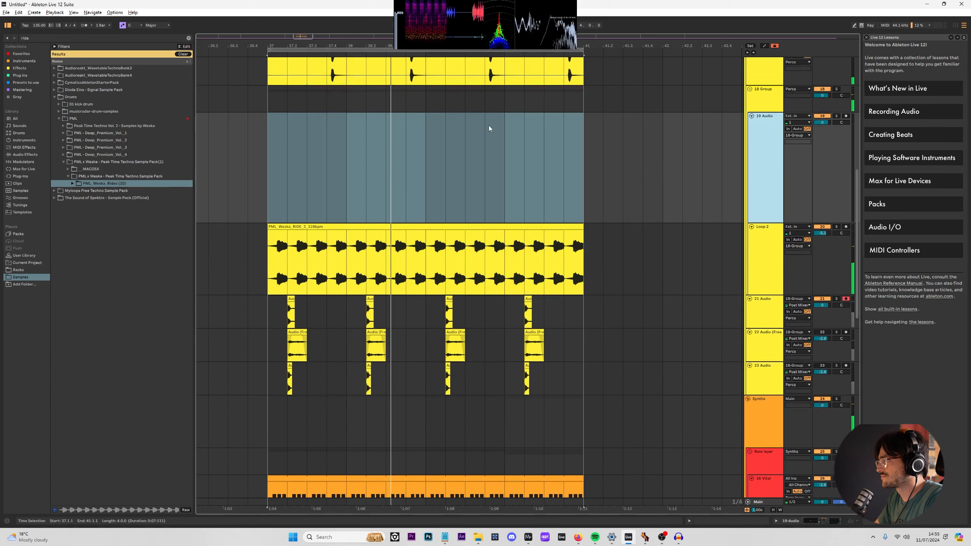
{"action": "key", "text": "ctrl+t"}
Search the samples for "HAT" and open the PML_Weska_Hats folder of the Peak Time Techno pack.
{"action": "key", "text": "ctrl+f"}
{"action": "type", "text": "HAT"}
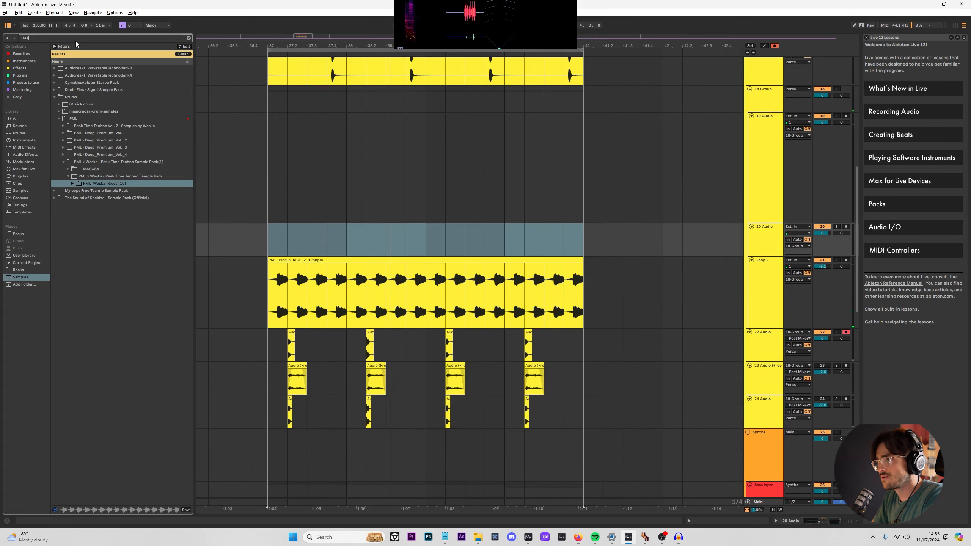
{"action": "key", "text": "Down"}
{"action": "key", "text": "Down"}
{"action": "key", "text": "Down"}
{"action": "key", "text": "Down"}
{"action": "key", "text": "Down"}
{"action": "key", "text": "Down"}
{"action": "key", "text": "Down"}
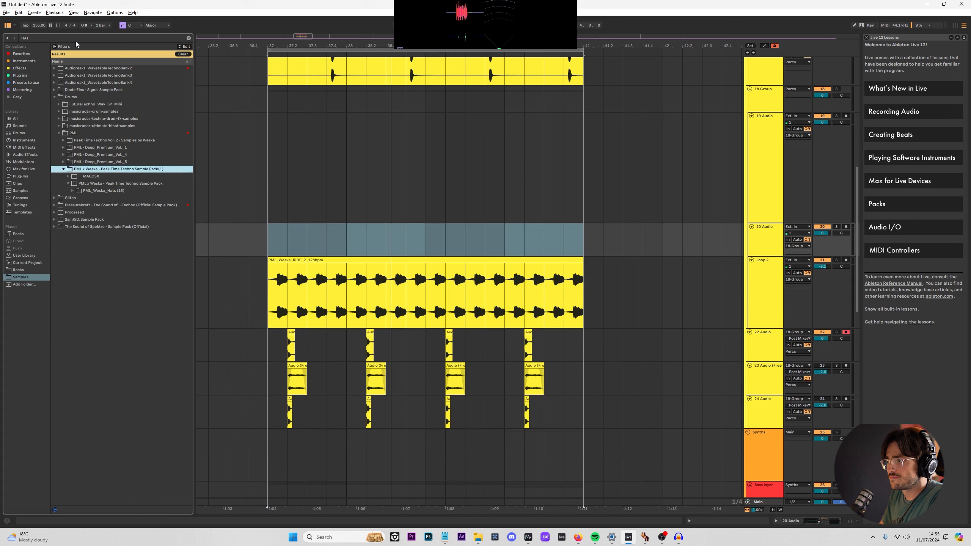
{"action": "key", "text": "Right"}
{"action": "key", "text": "Down"}
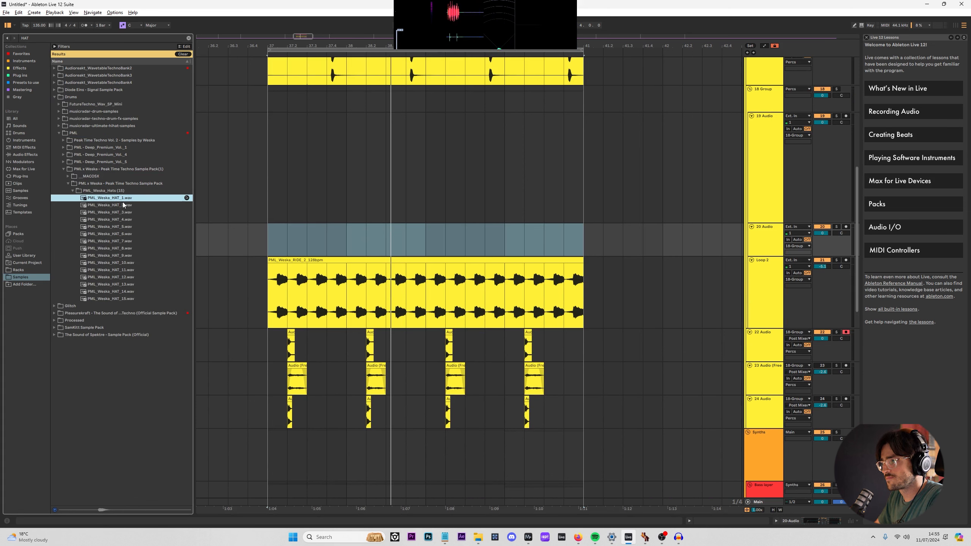
Place PML_Weska_HAT_1.wav on the new track at bar 37, add two copies, and duplicate the first beat onto 37.2.1.
{"action": "left_click_drag", "start_coordinate": [123, 202], "coordinate": [286, 239]}
{"action": "key", "text": "ctrl+d"}
{"action": "key", "text": "ctrl+d"}
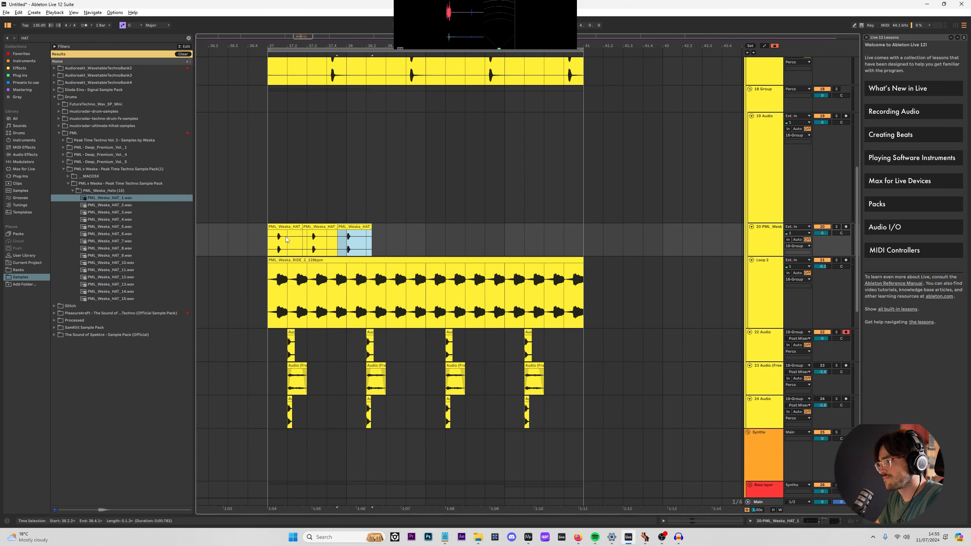
{"action": "left_click", "coordinate": [286, 239]}
{"action": "key", "text": "ctrl+d"}
Narrow the grid, split the first hat clip at its transient, and move the hit to 37.1.3 to match the ride.
{"action": "scroll", "coordinate": [269, 234], "scroll_direction": "up", "scroll_amount": 3}
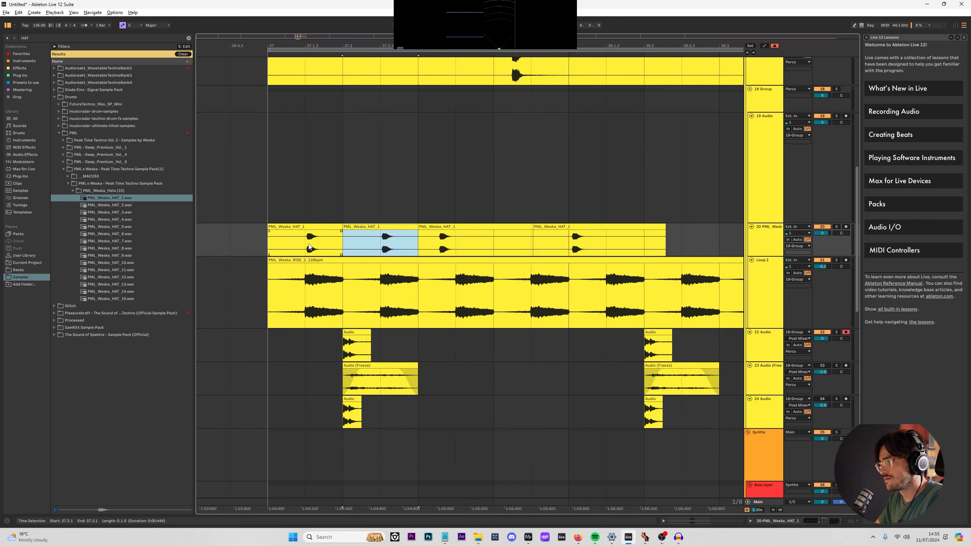
{"action": "scroll", "coordinate": [307, 241], "scroll_direction": "up", "scroll_amount": 3}
{"action": "key", "text": "ctrl+1"}
{"action": "left_click", "coordinate": [314, 237]}
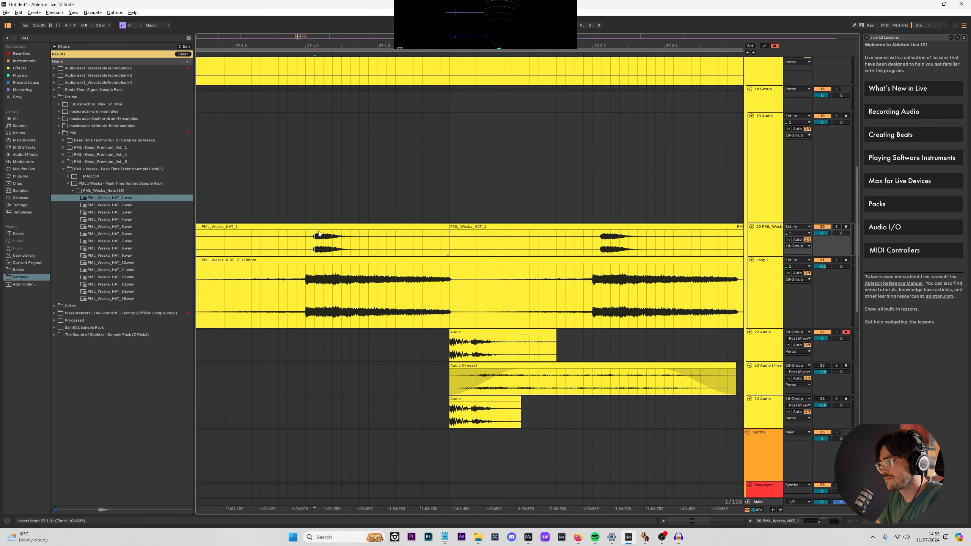
{"action": "left_click_drag", "start_coordinate": [323, 228], "coordinate": [313, 228]}
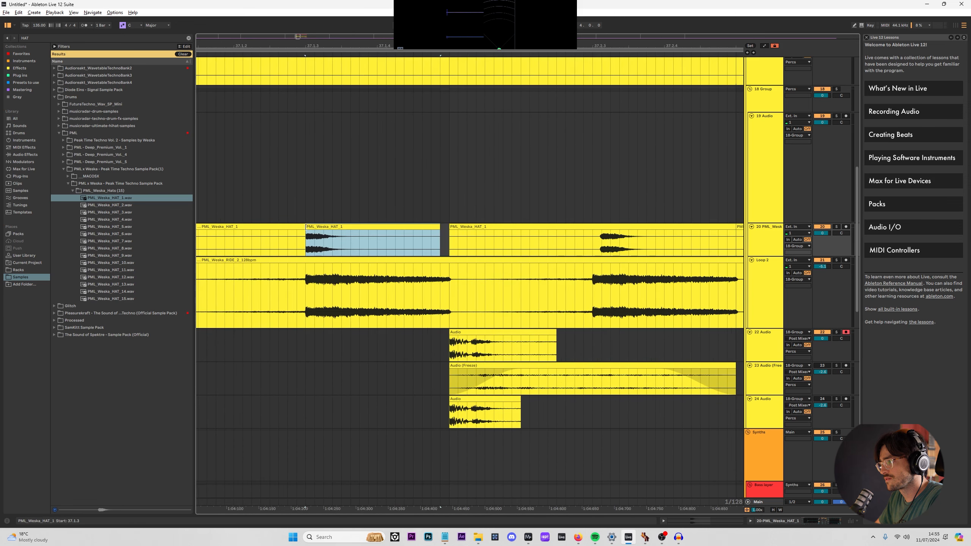
Widen the grid to 1/16 and consolidate the two hat pieces between 37.1.1 and 37.2.1 into one clip.
{"action": "scroll", "coordinate": [295, 228], "scroll_direction": "down", "scroll_amount": 4}
{"action": "key", "text": "ctrl+2"}
{"action": "key", "text": "ctrl+2"}
{"action": "key", "text": "ctrl+2"}
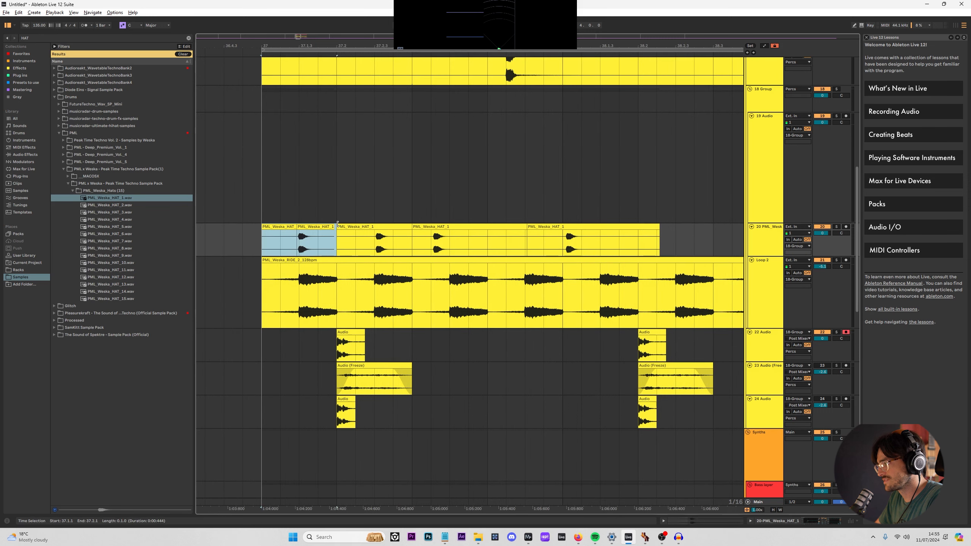
{"action": "key", "text": "ctrl+j"}
Turn on looping for the consolidated one-beat hat clip and extend it to bar 41.
{"action": "double_click", "coordinate": [322, 229]}
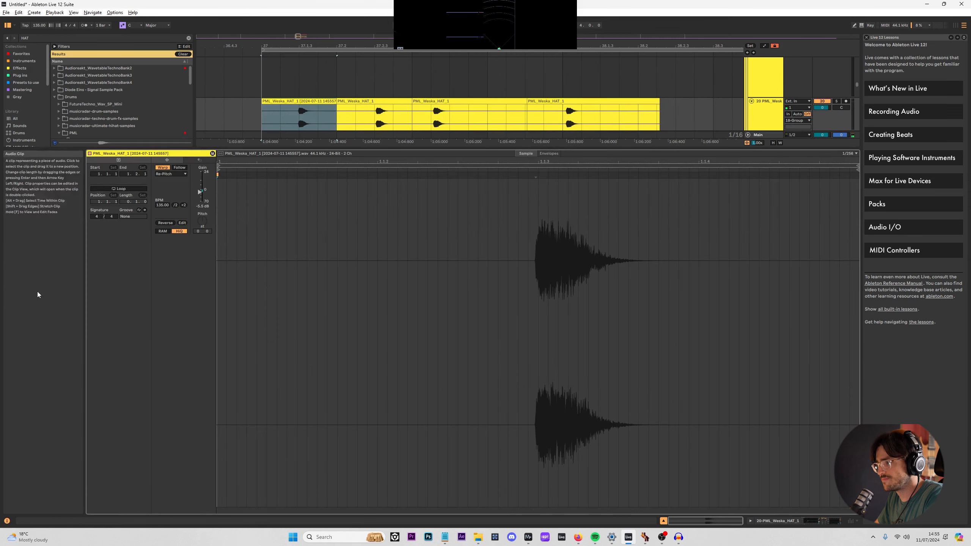
{"action": "scroll", "coordinate": [323, 127], "scroll_direction": "down", "scroll_amount": 4}
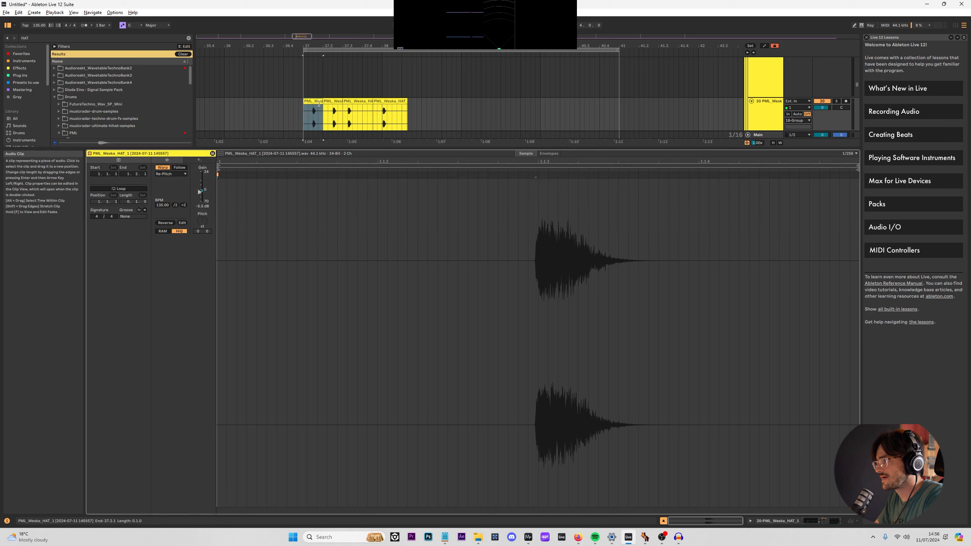
{"action": "left_click", "coordinate": [319, 103]}
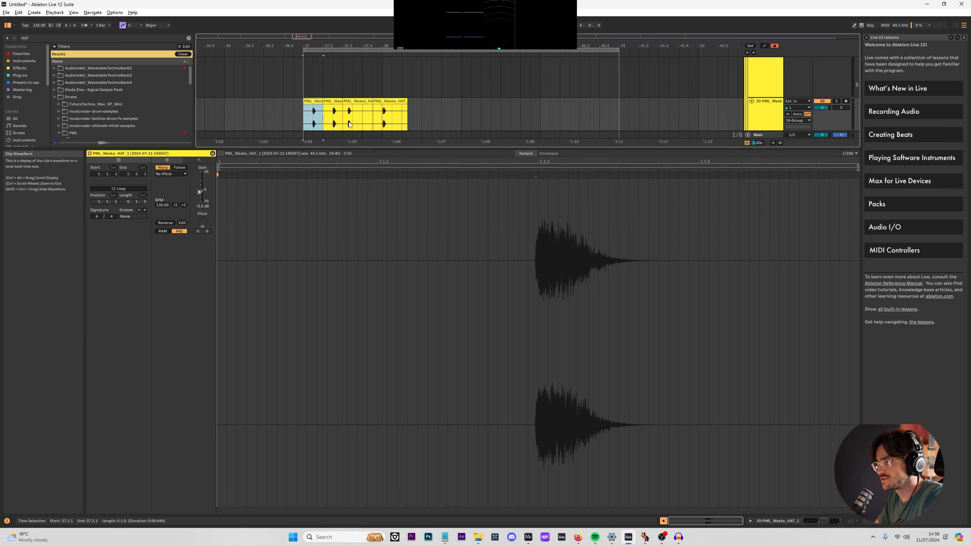
{"action": "left_click", "coordinate": [119, 189]}
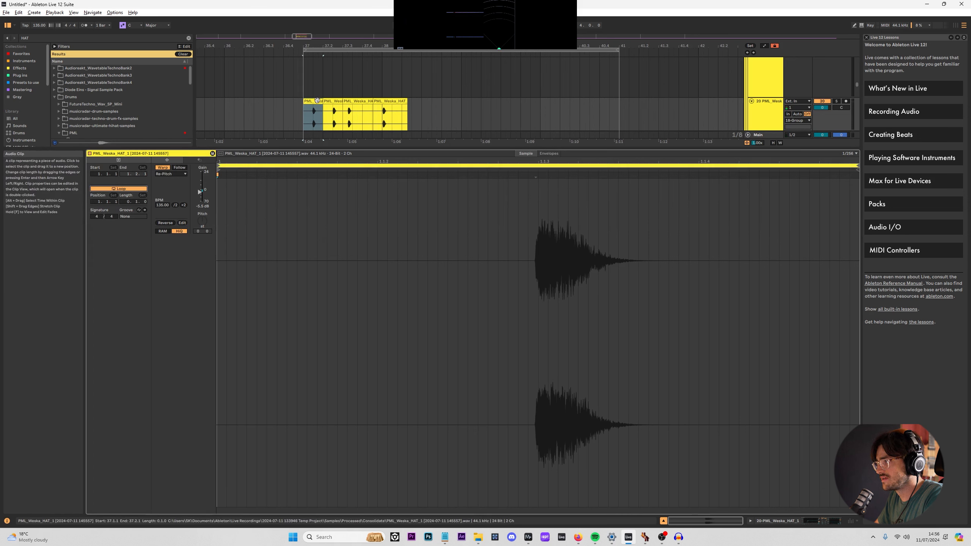
{"action": "left_click_drag", "start_coordinate": [323, 107], "coordinate": [621, 99]}
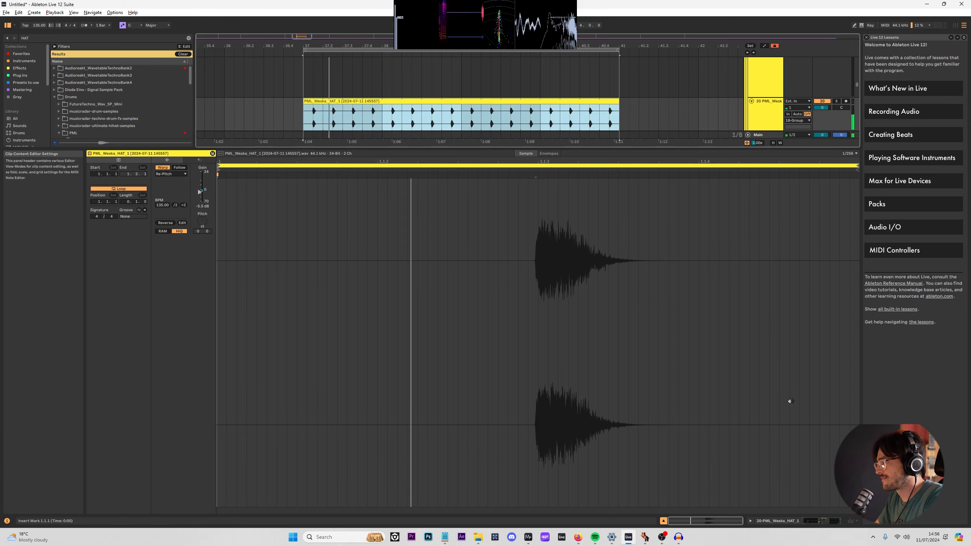
Raise the low-cut frequency in the hat track's EQ Eight to about 480 Hz.
{"action": "left_click", "coordinate": [827, 520]}
{"action": "scroll", "coordinate": [358, 122], "scroll_direction": "up", "scroll_amount": 1}
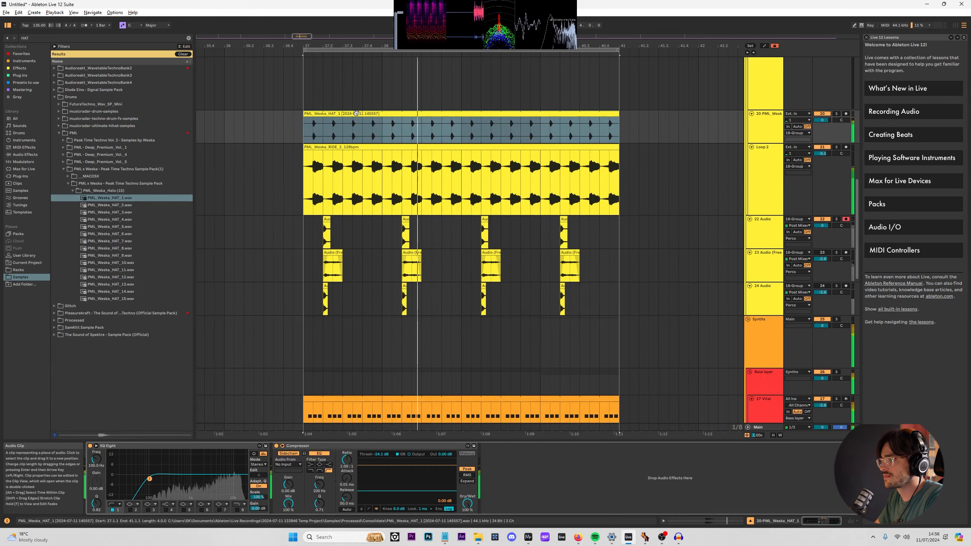
{"action": "scroll", "coordinate": [702, 224], "scroll_direction": "up", "scroll_amount": 4}
{"action": "scroll", "coordinate": [350, 377], "scroll_direction": "down", "scroll_amount": 5}
{"action": "scroll", "coordinate": [350, 377], "scroll_direction": "down", "scroll_amount": 1}
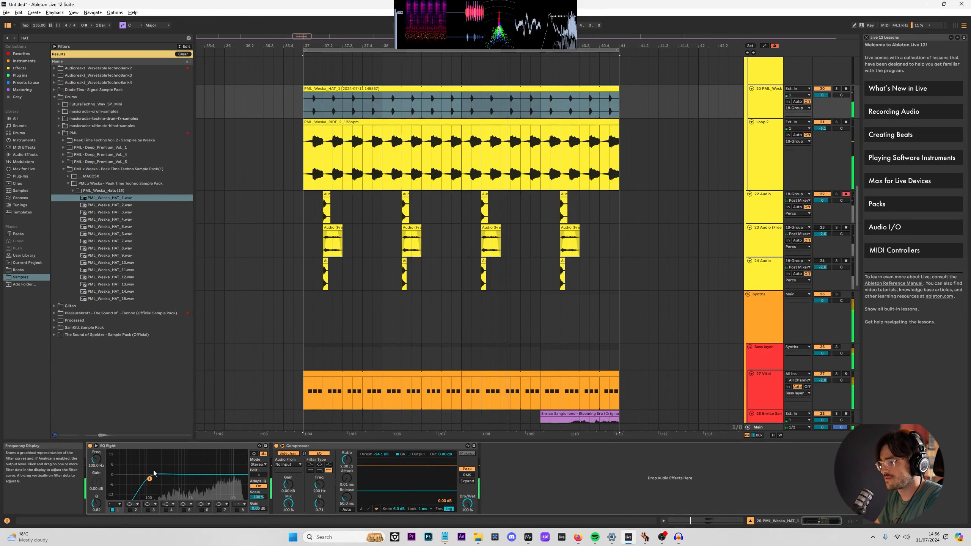
{"action": "left_click_drag", "start_coordinate": [150, 479], "coordinate": [189, 479]}
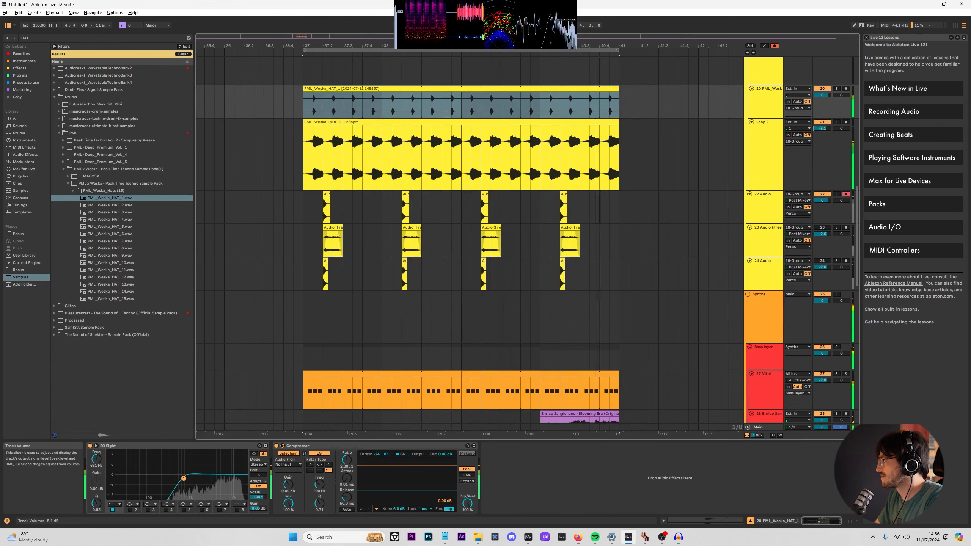
Add a high cut to the ride loop's EQ Eight and set its clip to Complex warp, transposed down 2 semitones.
{"action": "left_click", "coordinate": [772, 133]}
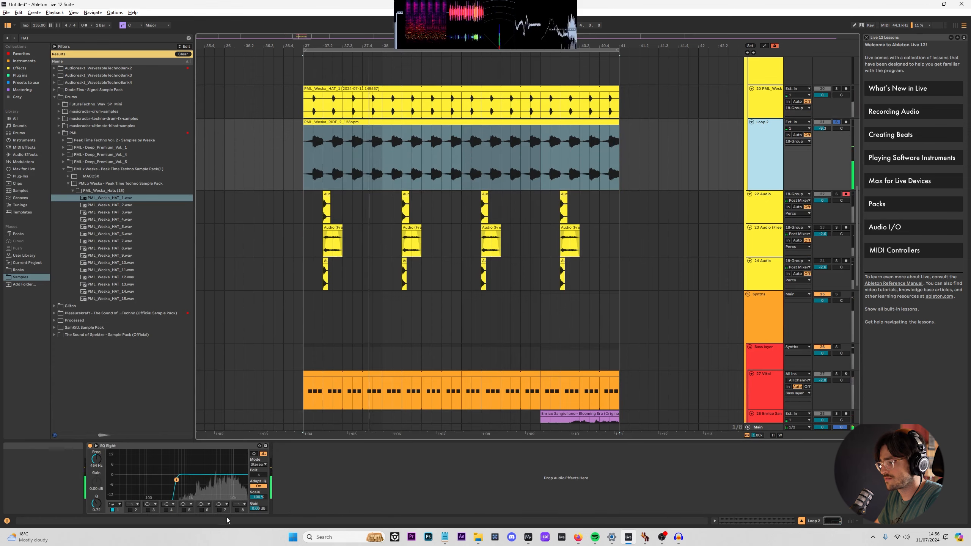
{"action": "left_click", "coordinate": [237, 512]}
{"action": "double_click", "coordinate": [344, 122]}
{"action": "key", "text": "s"}
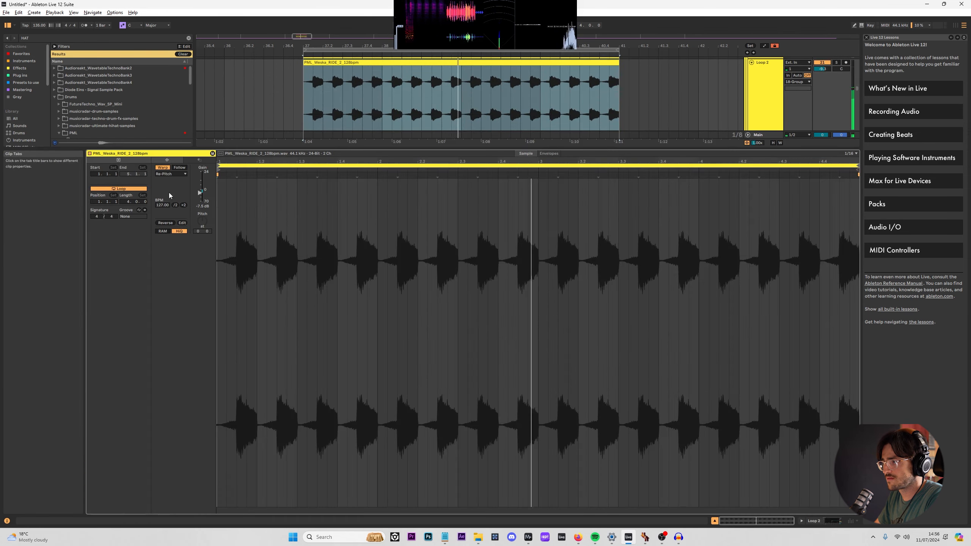
{"action": "left_click", "coordinate": [171, 174]}
{"action": "left_click", "coordinate": [170, 200]}
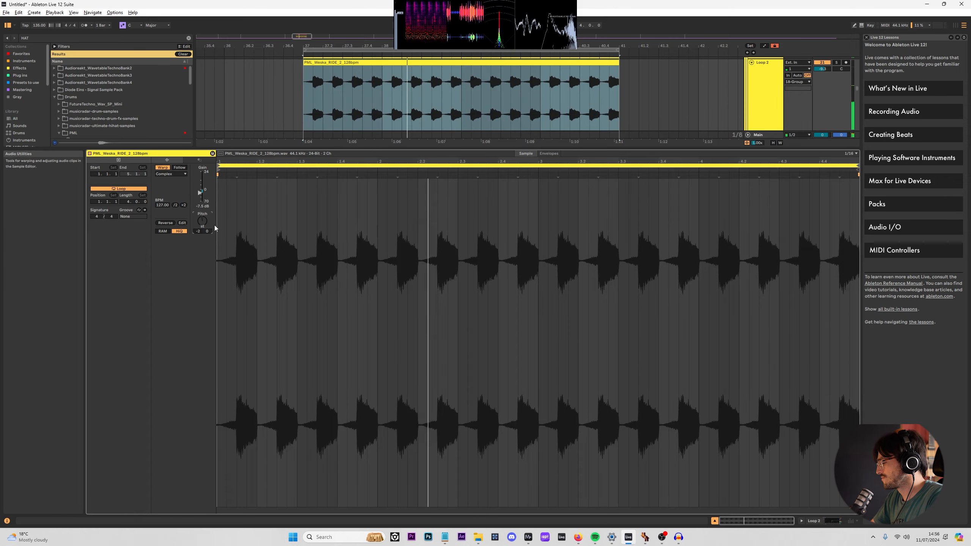
{"action": "key", "text": "shift+Tab"}
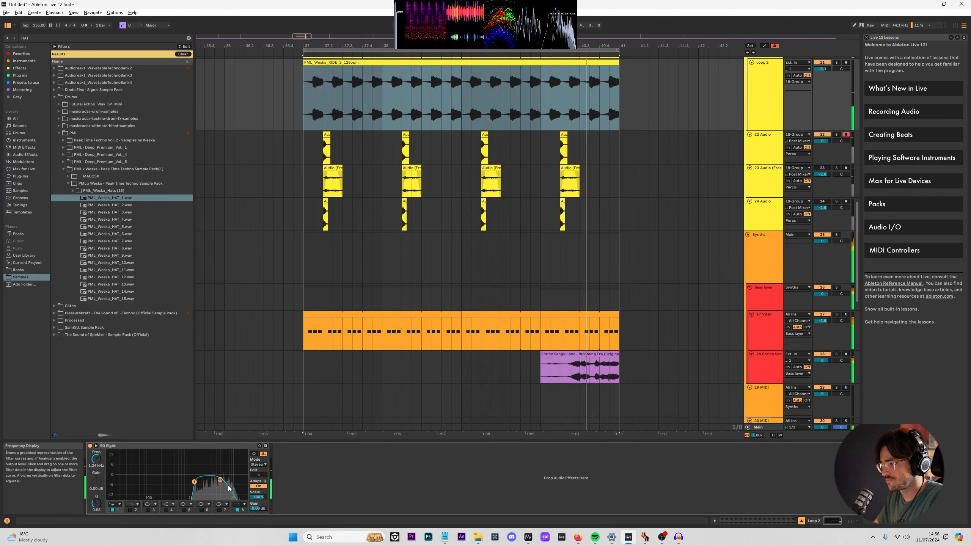
Audition the reference track's music and vocals stems around the percussion-hit section and the first drop.
{"action": "scroll", "coordinate": [516, 241], "scroll_direction": "down", "scroll_amount": 15}
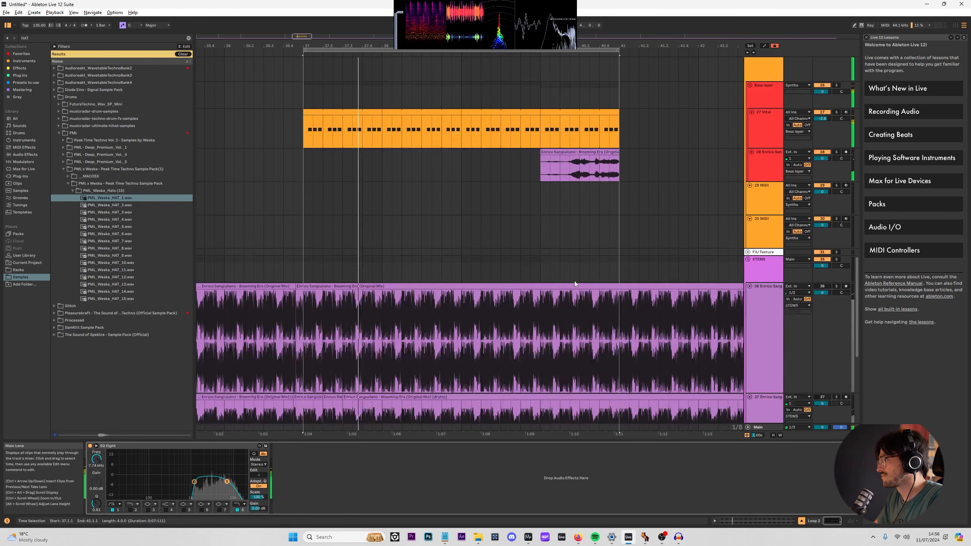
{"action": "left_click", "coordinate": [554, 300]}
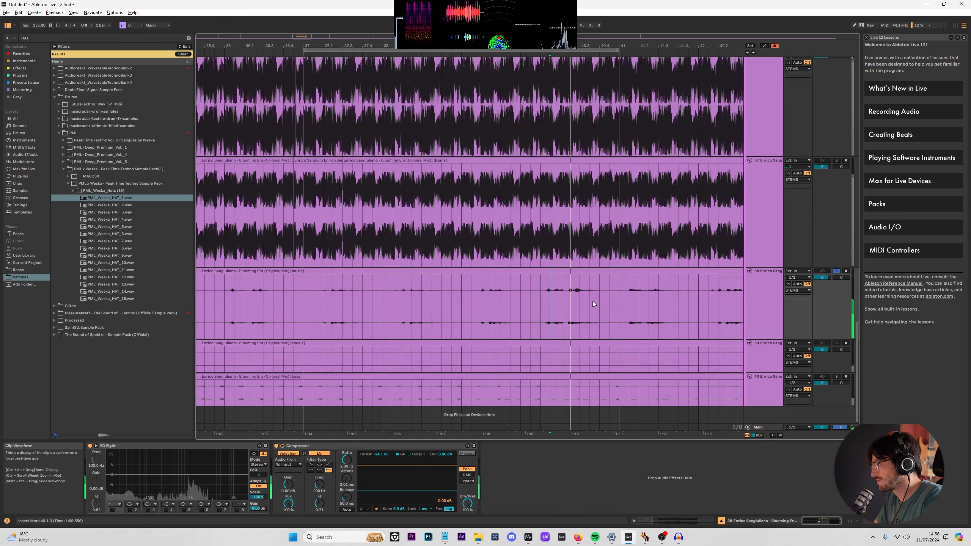
{"action": "scroll", "coordinate": [593, 314], "scroll_direction": "down", "scroll_amount": 10}
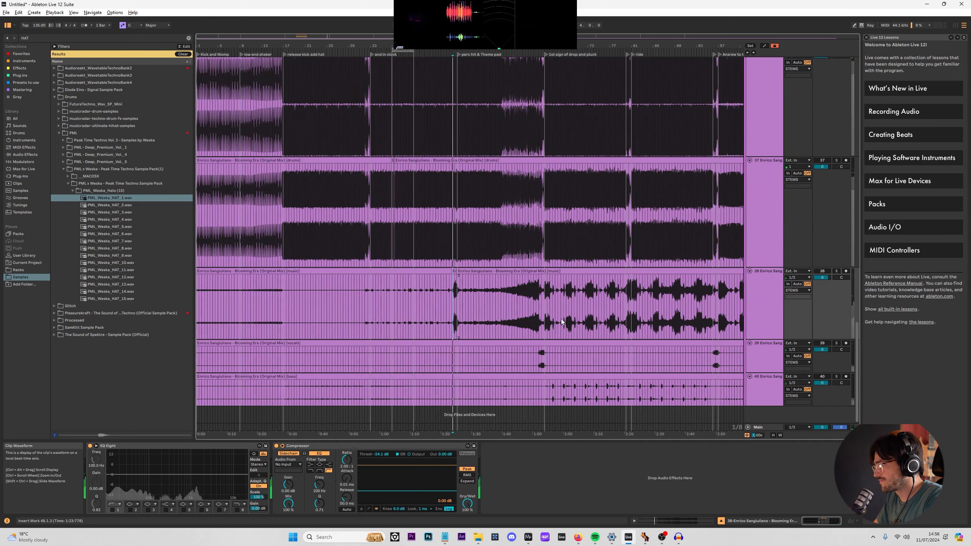
{"action": "scroll", "coordinate": [554, 328], "scroll_direction": "up", "scroll_amount": 5}
{"action": "left_click", "coordinate": [509, 360]}
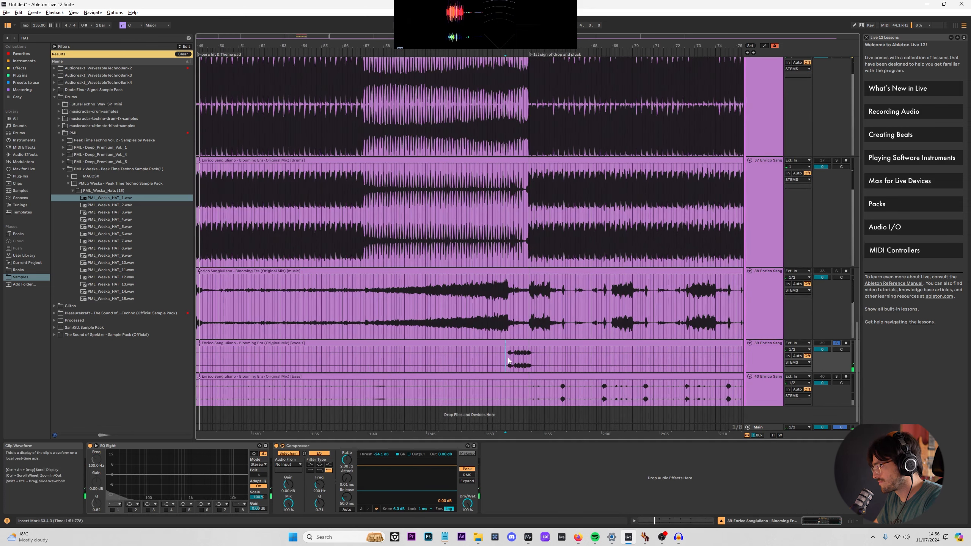
Split the vocals stem around the phrase before the first drop and select the resulting two-bar clip.
{"action": "left_click", "coordinate": [508, 359]}
{"action": "key", "text": "ctrl+e"}
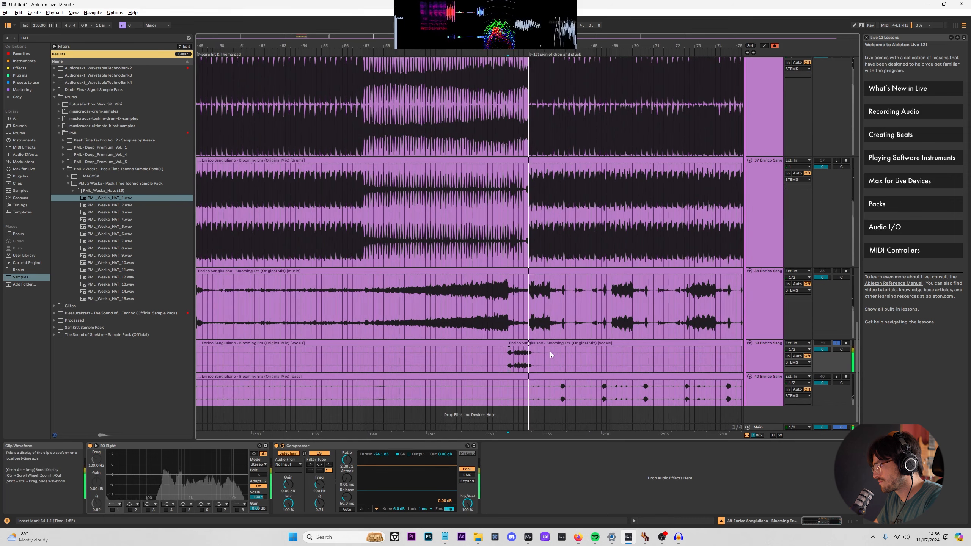
{"action": "left_click", "coordinate": [550, 352]}
{"action": "key", "text": "ctrl+e"}
{"action": "left_click", "coordinate": [546, 343]}
Duplicate the looped section at bars 37 to 41 onto bars 41 to 45 across all tracks.
{"action": "scroll", "coordinate": [405, 223], "scroll_direction": "down", "scroll_amount": 10}
{"action": "scroll", "coordinate": [296, 132], "scroll_direction": "up", "scroll_amount": 6}
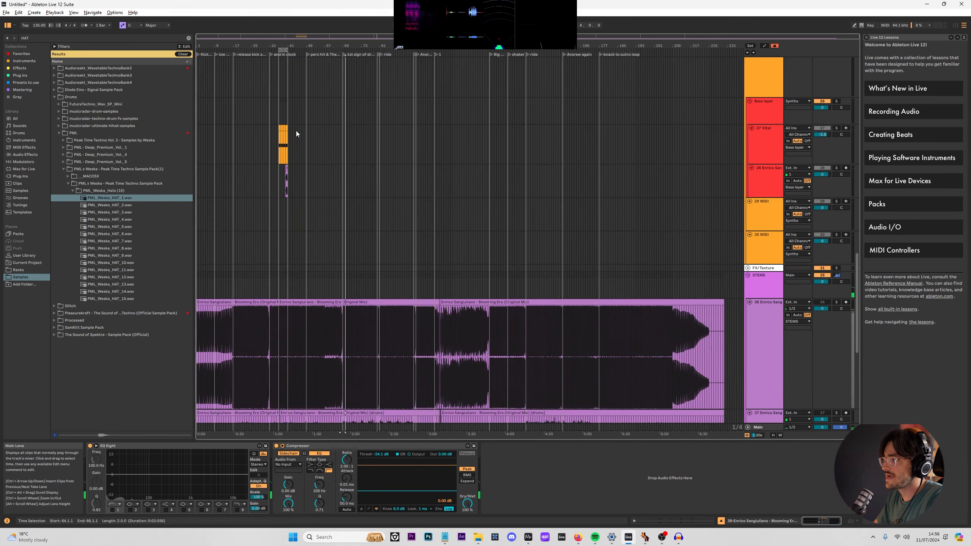
{"action": "scroll", "coordinate": [391, 199], "scroll_direction": "up", "scroll_amount": 8}
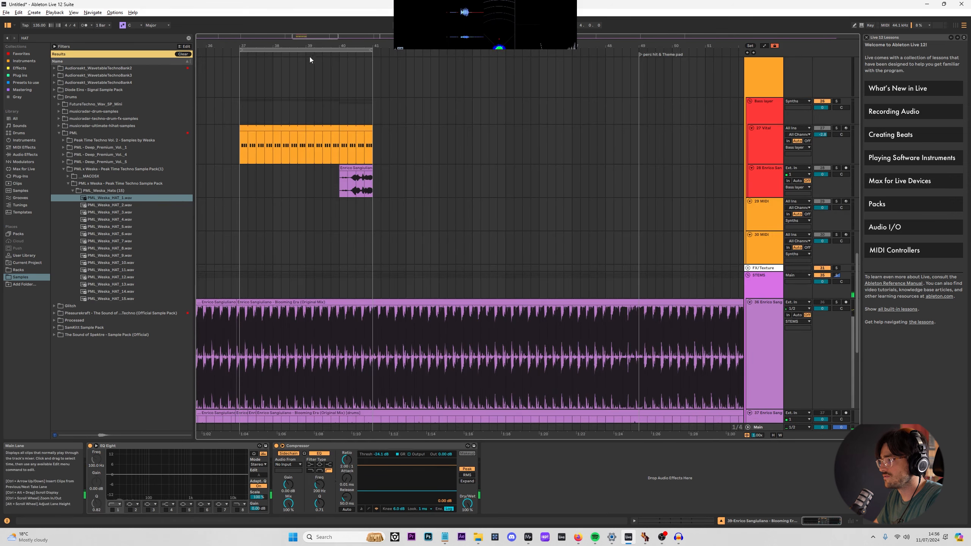
{"action": "right_click", "coordinate": [316, 51]}
{"action": "left_click", "coordinate": [343, 80]}
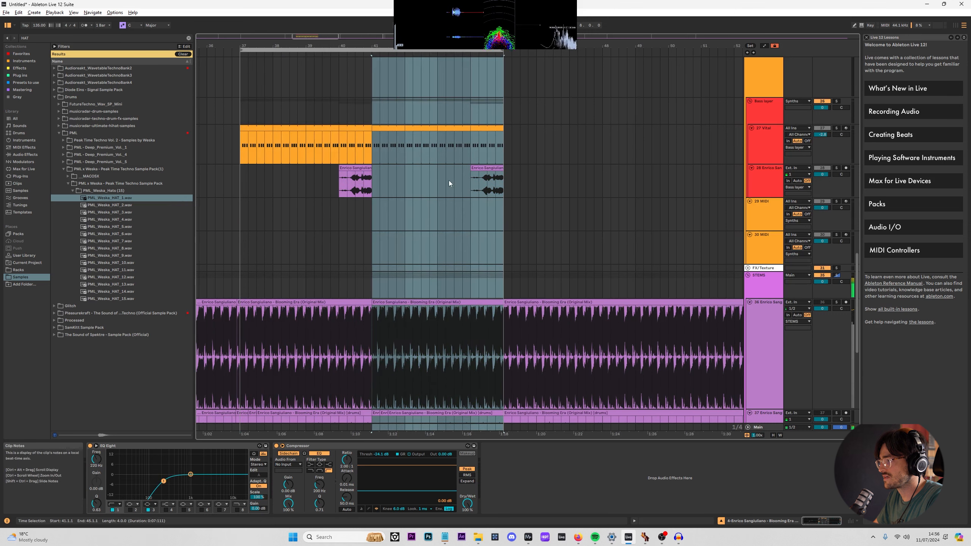
Paste the vocal phrase at bar 44 and move it to a new audio track under the bass layer sample track.
{"action": "left_click", "coordinate": [487, 169]}
{"action": "key", "text": "ctrl+v"}
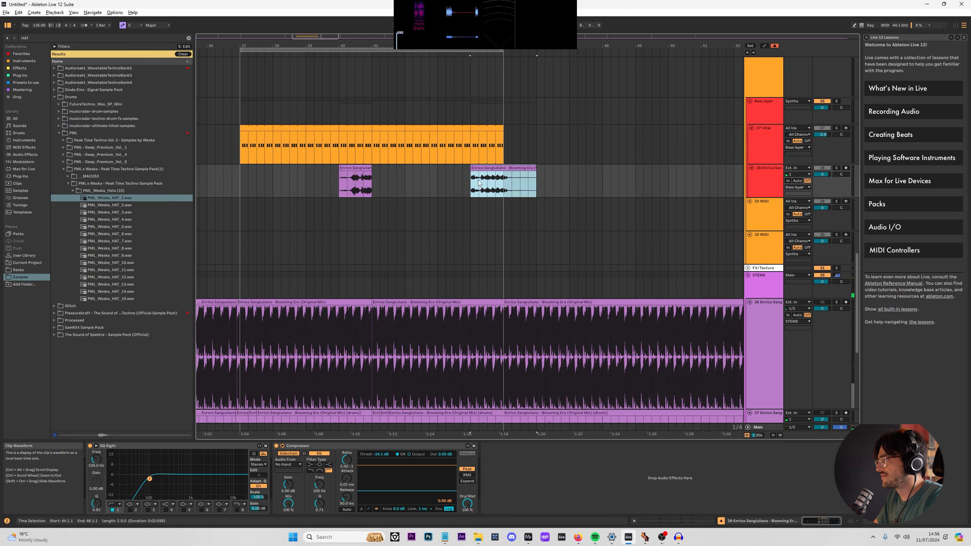
{"action": "left_click", "coordinate": [472, 180]}
{"action": "key", "text": "ctrl+t"}
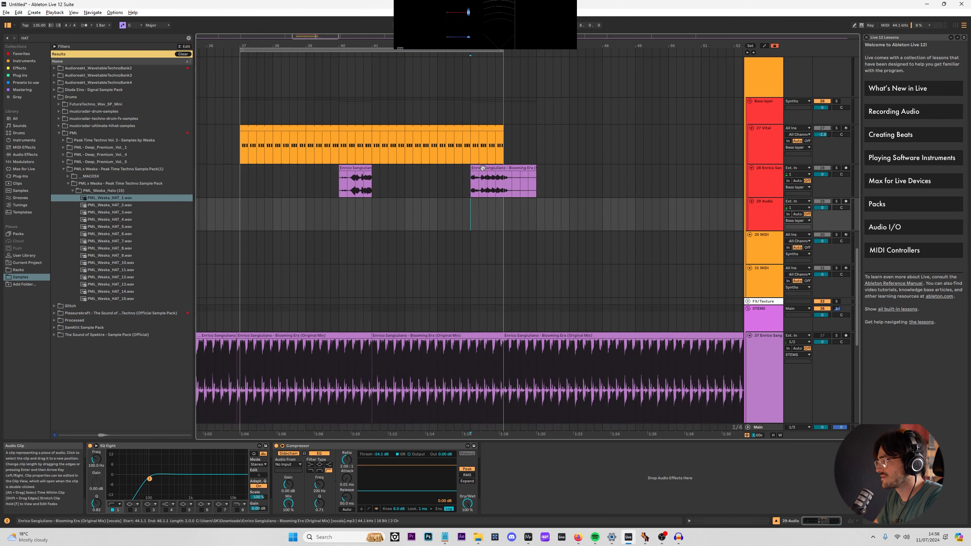
{"action": "left_click_drag", "start_coordinate": [476, 168], "coordinate": [476, 201]}
Play the arrangement from bar 44 and extend the loop range to bar 49.
{"action": "left_click", "coordinate": [470, 189]}
{"action": "key", "text": "s"}
{"action": "key", "text": "s"}
{"action": "key", "text": "space"}
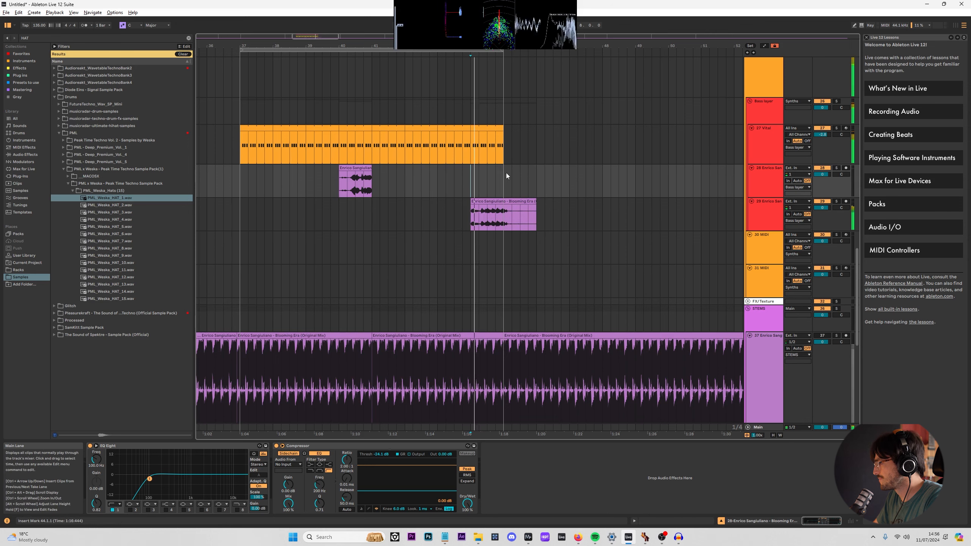
{"action": "left_click_drag", "start_coordinate": [502, 50], "coordinate": [645, 49]}
{"action": "key", "text": "space"}
Open the pasted vocal clip and set its warp mode to Complex.
{"action": "left_click", "coordinate": [482, 201]}
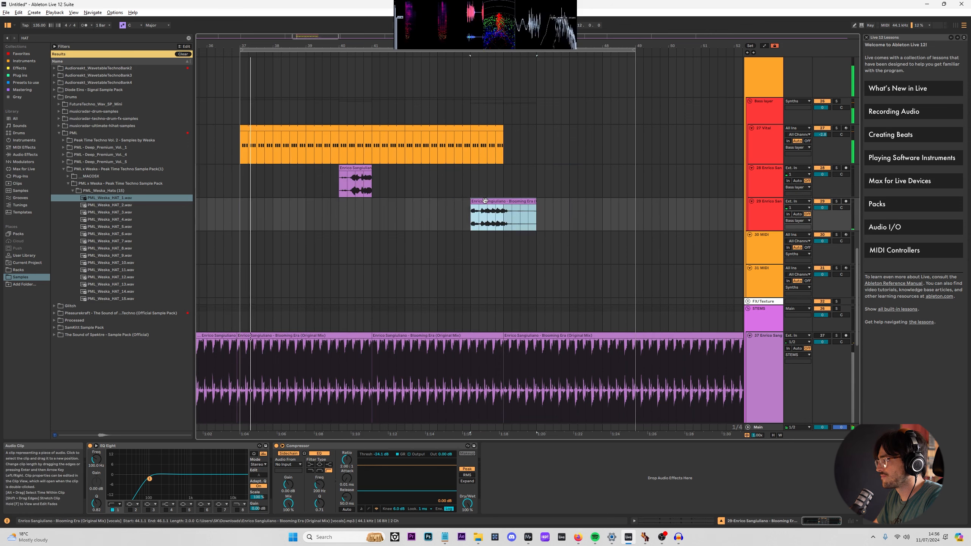
{"action": "key", "text": "space"}
{"action": "key", "text": "space"}
{"action": "double_click", "coordinate": [482, 201]}
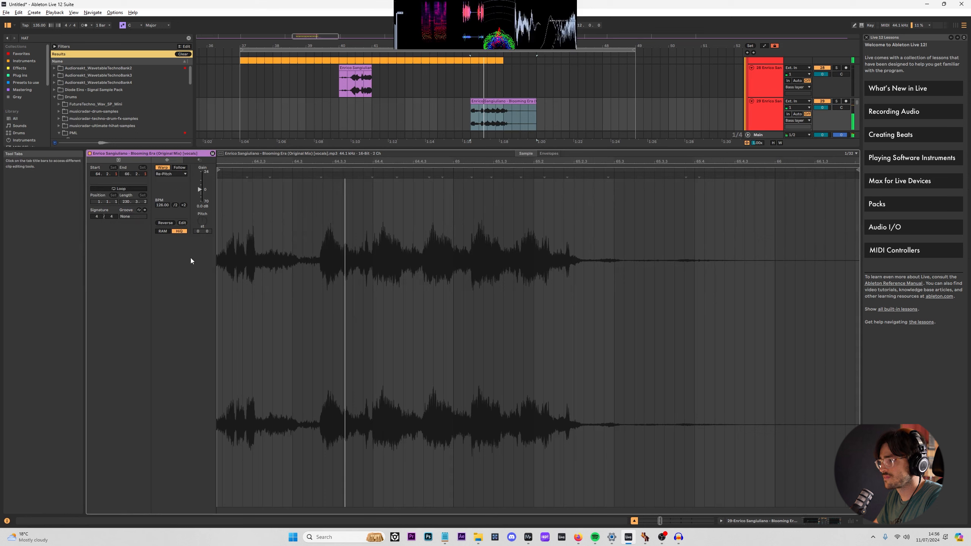
{"action": "left_click", "coordinate": [171, 174]}
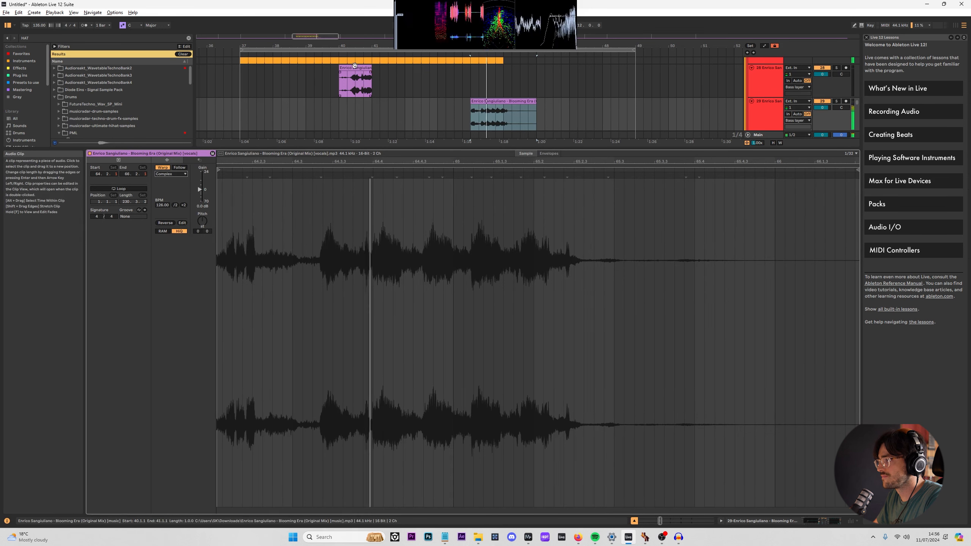
Inspect the waveform and clip settings of the music stem sample at bar 40.
{"action": "left_click", "coordinate": [355, 82]}
{"action": "left_click", "coordinate": [721, 520]}
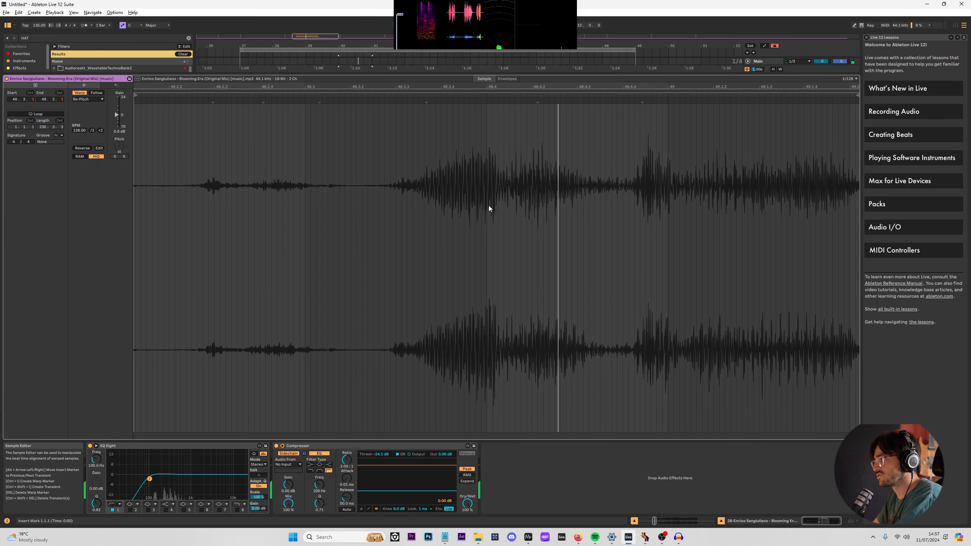
{"action": "left_click", "coordinate": [634, 521]}
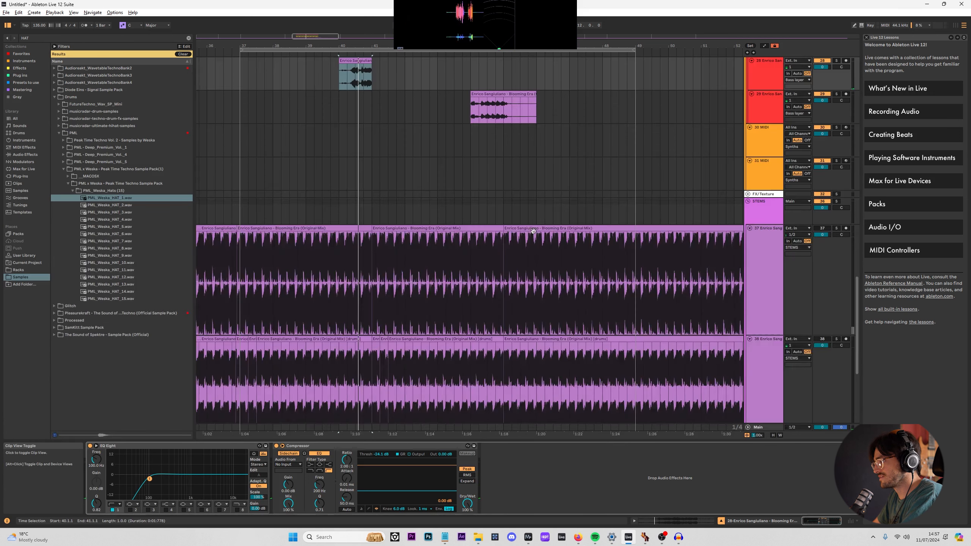
Extend the Vital bass MIDI pattern through to bar 49.
{"action": "scroll", "coordinate": [427, 235], "scroll_direction": "up", "scroll_amount": 5}
{"action": "scroll", "coordinate": [427, 235], "scroll_direction": "up", "scroll_amount": 1}
{"action": "left_click", "coordinate": [255, 255]}
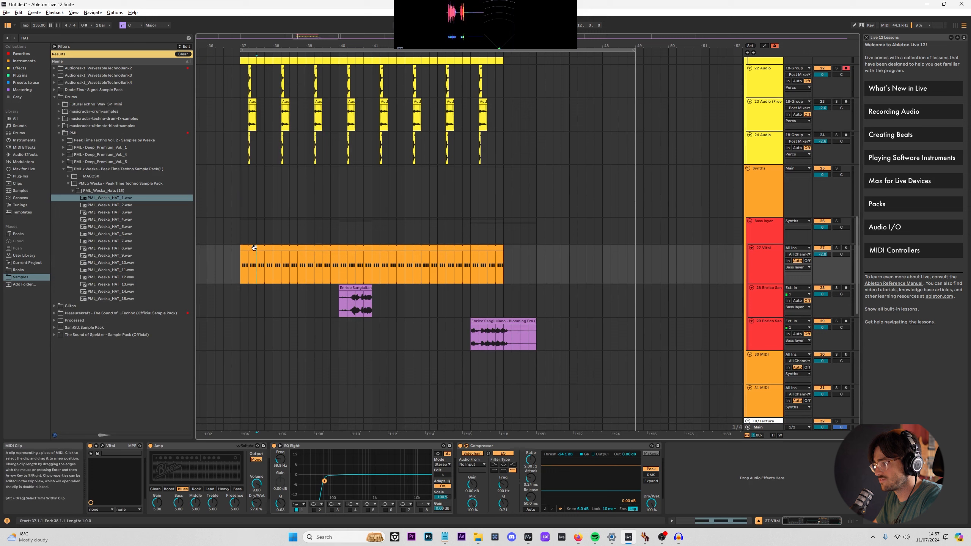
{"action": "left_click_drag", "start_coordinate": [269, 247], "coordinate": [633, 248]}
Select the duplicated hat, ride and percussion clips at bars 41 to 45 and extend the looped clips to bar 49.
{"action": "scroll", "coordinate": [507, 282], "scroll_direction": "up", "scroll_amount": 3}
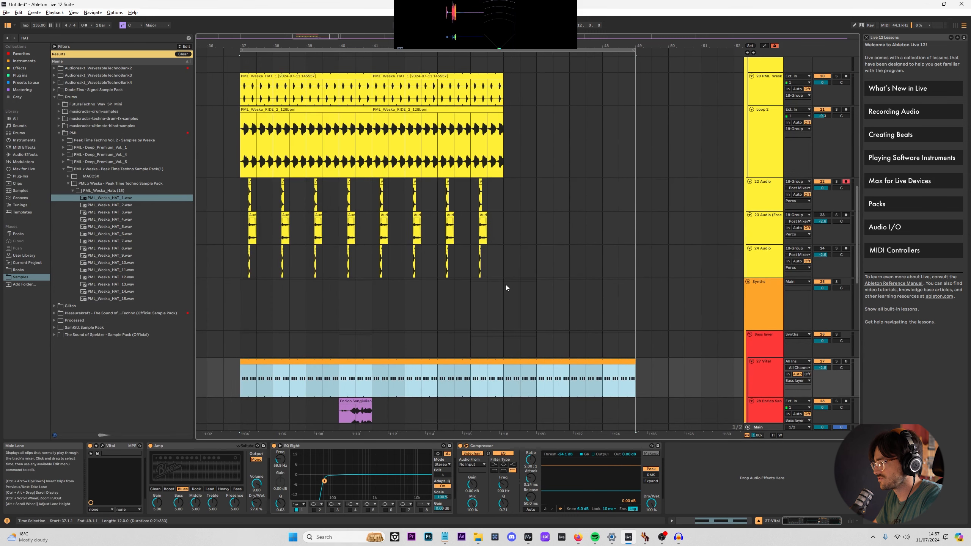
{"action": "key", "text": "ctrl+2"}
{"action": "key", "text": "ctrl+2"}
{"action": "left_click_drag", "start_coordinate": [500, 266], "coordinate": [375, 92]}
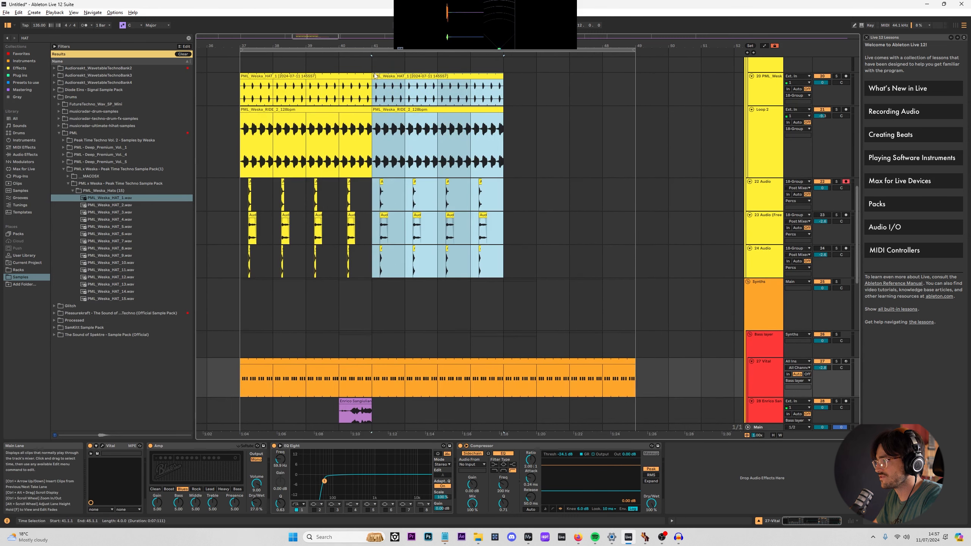
{"action": "scroll", "coordinate": [495, 268], "scroll_direction": "up", "scroll_amount": 5}
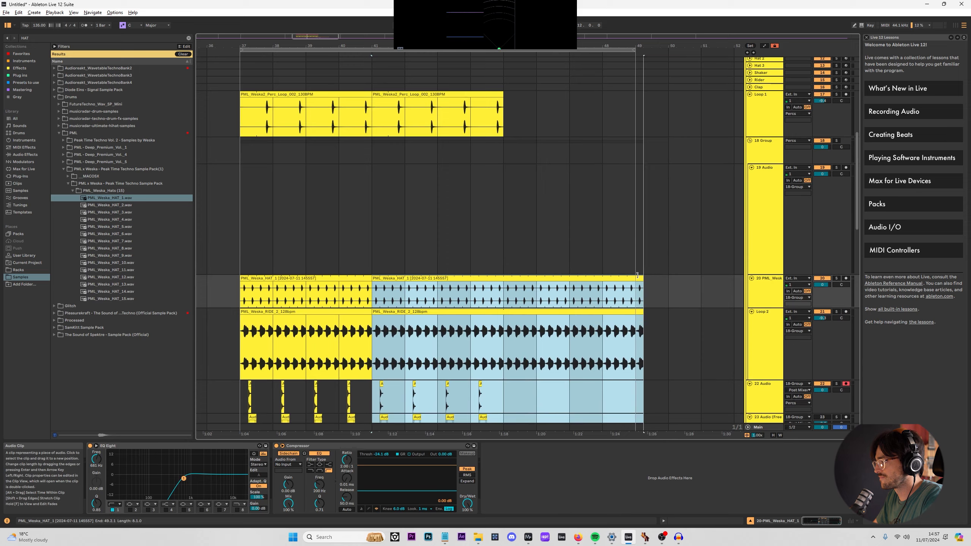
Select the clips from the Loop 1 percussion track up to the kick tracks and extend them to bar 49.
{"action": "scroll", "coordinate": [501, 230], "scroll_direction": "up", "scroll_amount": 5}
{"action": "left_click", "coordinate": [365, 299]}
{"action": "left_click", "coordinate": [383, 297]}
{"action": "scroll", "coordinate": [393, 215], "scroll_direction": "up", "scroll_amount": 3}
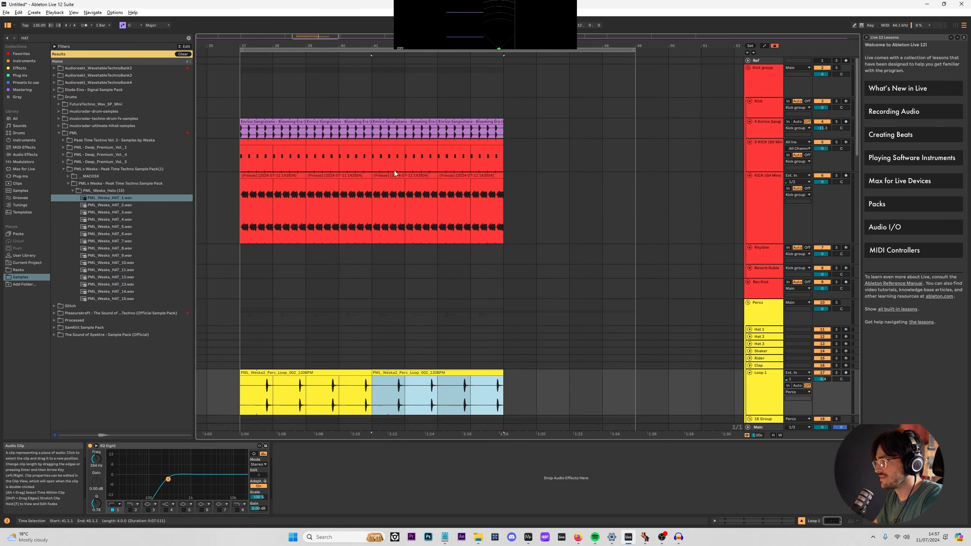
{"action": "left_click", "coordinate": [383, 132], "text": "shift"}
{"action": "left_click_drag", "start_coordinate": [502, 121], "coordinate": [635, 126]}
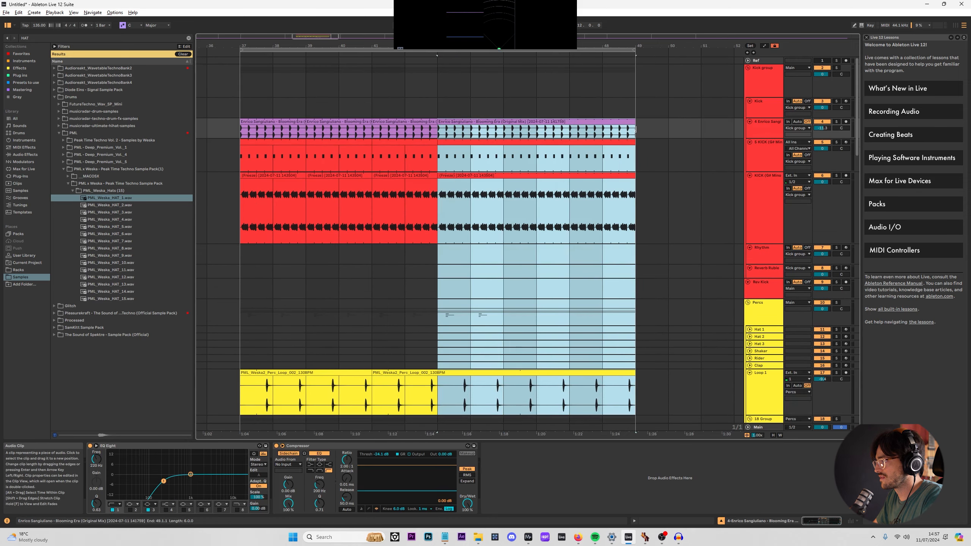
Duplicate the two-bar percussion hits on tracks 22, 23 and 24 Audio so the pattern fills up to bar 49.
{"action": "scroll", "coordinate": [447, 215], "scroll_direction": "down", "scroll_amount": 5}
{"action": "scroll", "coordinate": [437, 172], "scroll_direction": "down", "scroll_amount": 8}
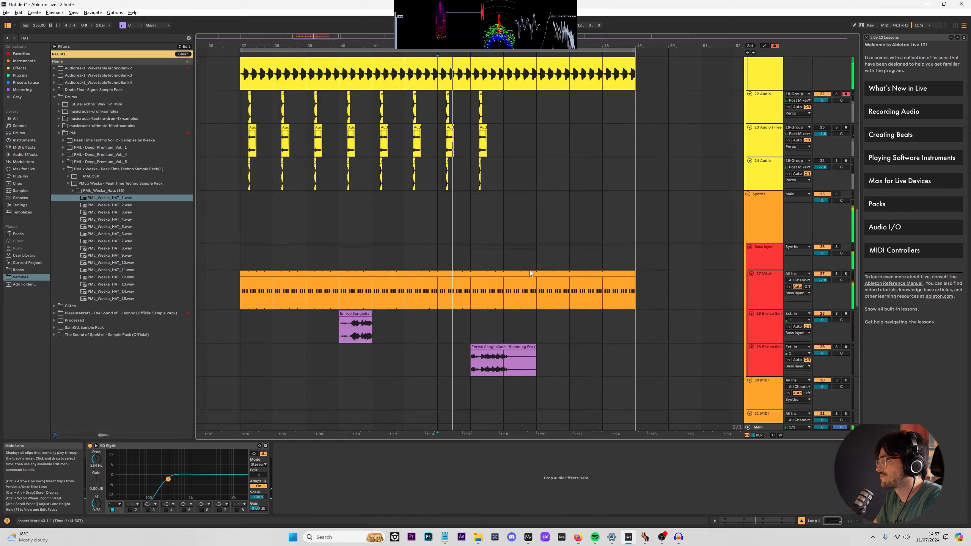
{"action": "left_click_drag", "start_coordinate": [501, 203], "coordinate": [442, 155]}
{"action": "key", "text": "ctrl+d"}
{"action": "key", "text": "ctrl+d"}
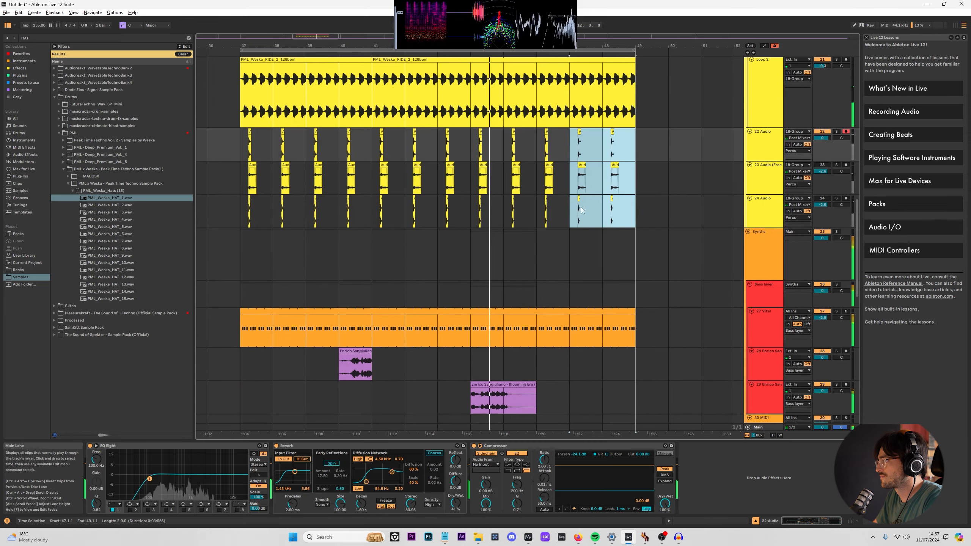
Select the 30 MIDI track in the Synths group and clear the browser's search filter.
{"action": "scroll", "coordinate": [555, 300], "scroll_direction": "down", "scroll_amount": 3}
{"action": "left_click", "coordinate": [503, 324]}
{"action": "scroll", "coordinate": [623, 290], "scroll_direction": "down", "scroll_amount": 3}
{"action": "scroll", "coordinate": [624, 287], "scroll_direction": "down", "scroll_amount": 5}
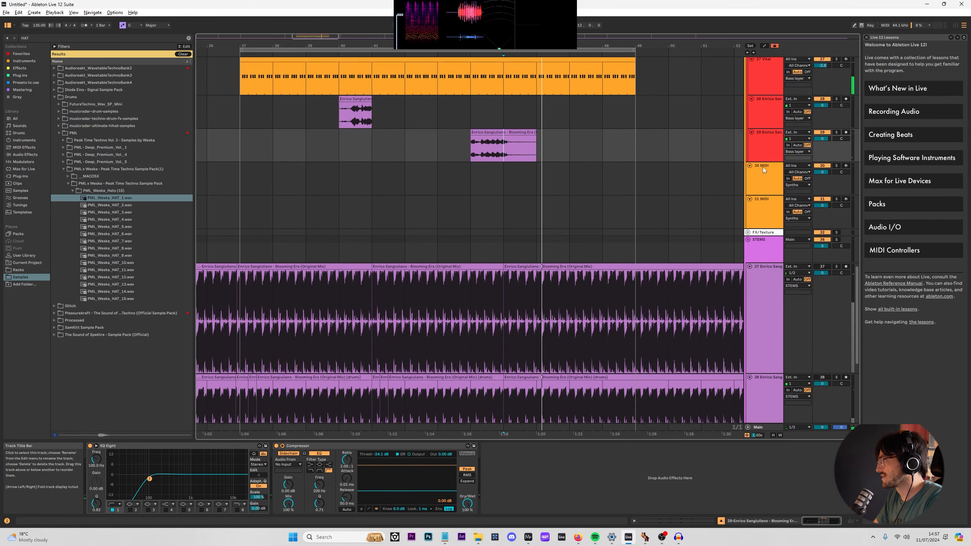
{"action": "left_click", "coordinate": [763, 167]}
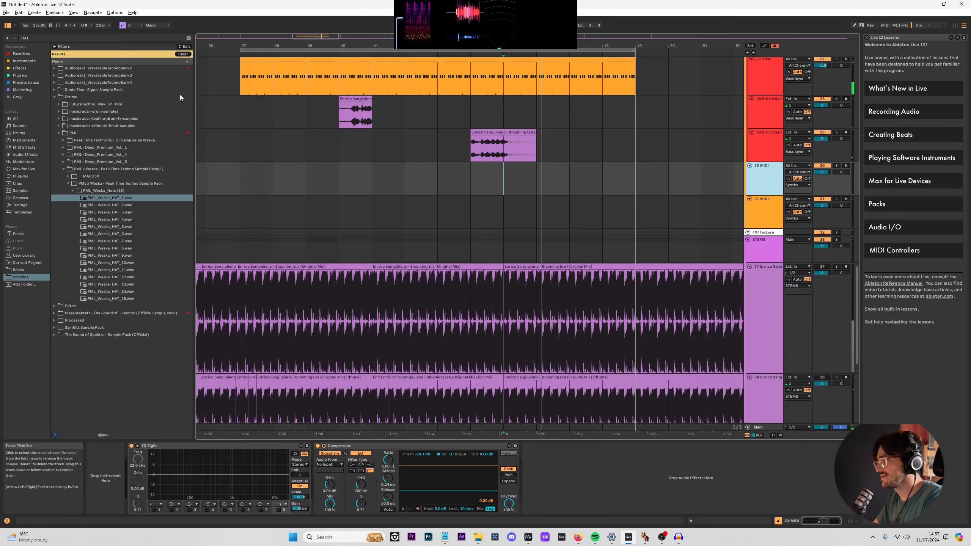
{"action": "left_click", "coordinate": [180, 54]}
Audition the Blooming Era music stem in solo from bar 101 and examine its waveform for a theme section.
{"action": "scroll", "coordinate": [632, 331], "scroll_direction": "down", "scroll_amount": 6}
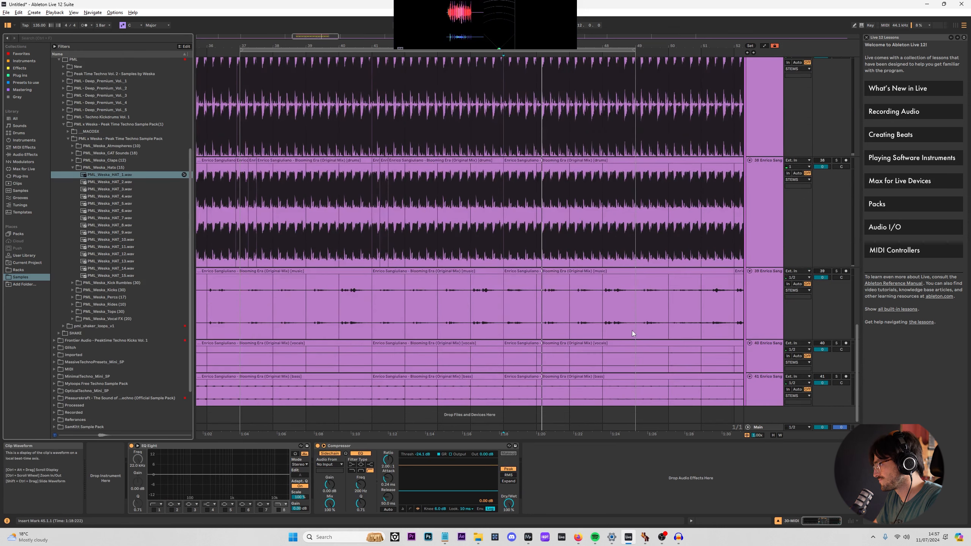
{"action": "scroll", "coordinate": [574, 329], "scroll_direction": "down", "scroll_amount": 4}
{"action": "scroll", "coordinate": [474, 318], "scroll_direction": "up", "scroll_amount": 5}
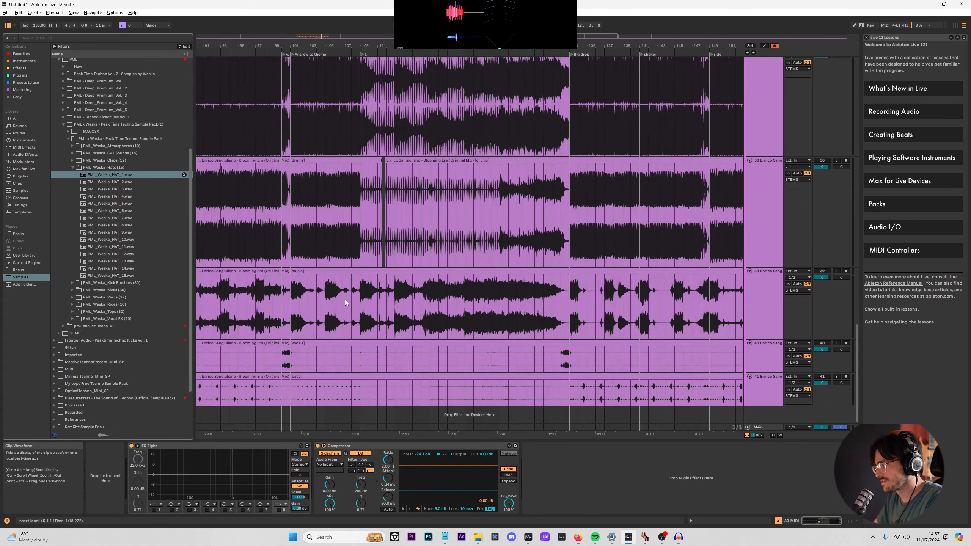
{"action": "left_click", "coordinate": [290, 301]}
{"action": "key", "text": "space"}
{"action": "scroll", "coordinate": [289, 301], "scroll_direction": "up", "scroll_amount": 4}
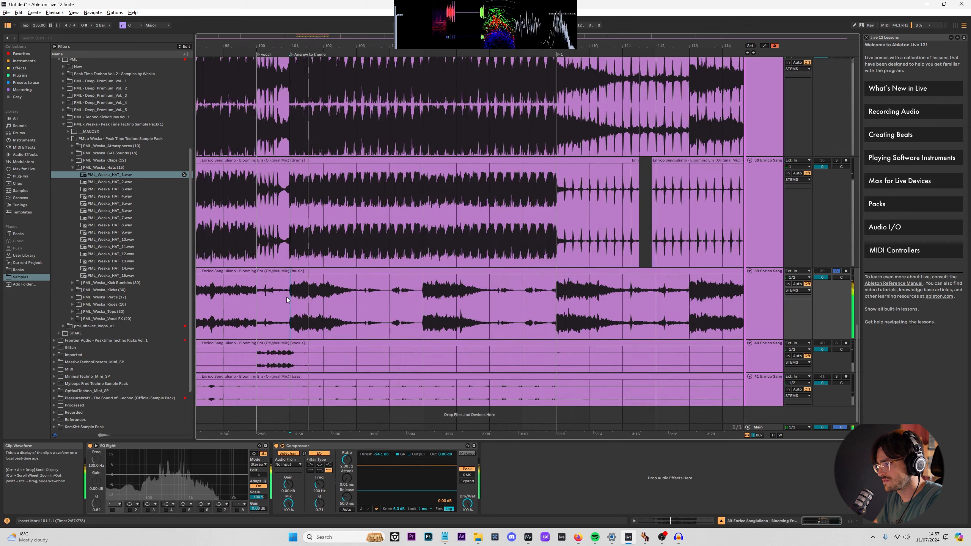
{"action": "scroll", "coordinate": [297, 294], "scroll_direction": "down", "scroll_amount": 5}
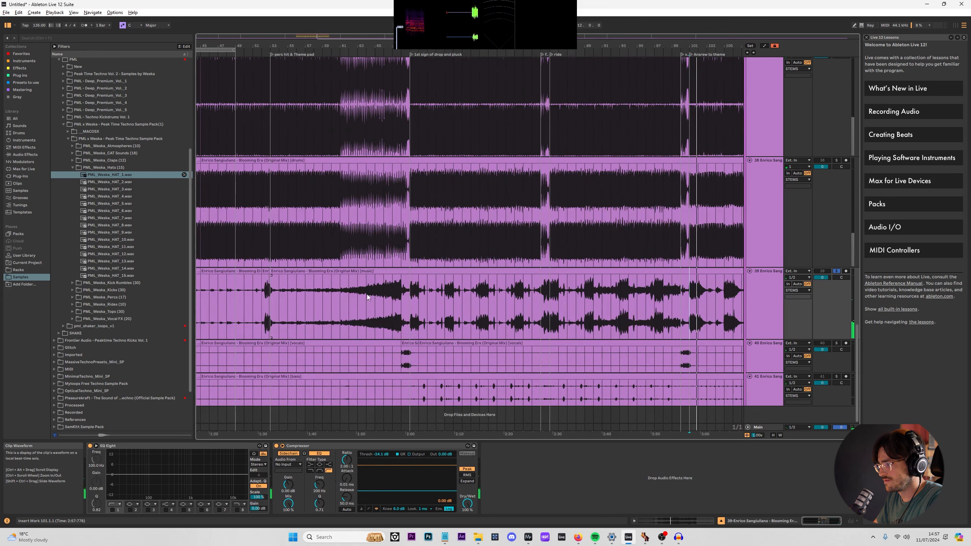
Split the music stem at bar 69 and copy the four bars from 69 to 73.
{"action": "left_click", "coordinate": [415, 298]}
{"action": "key", "text": "ctrl+e"}
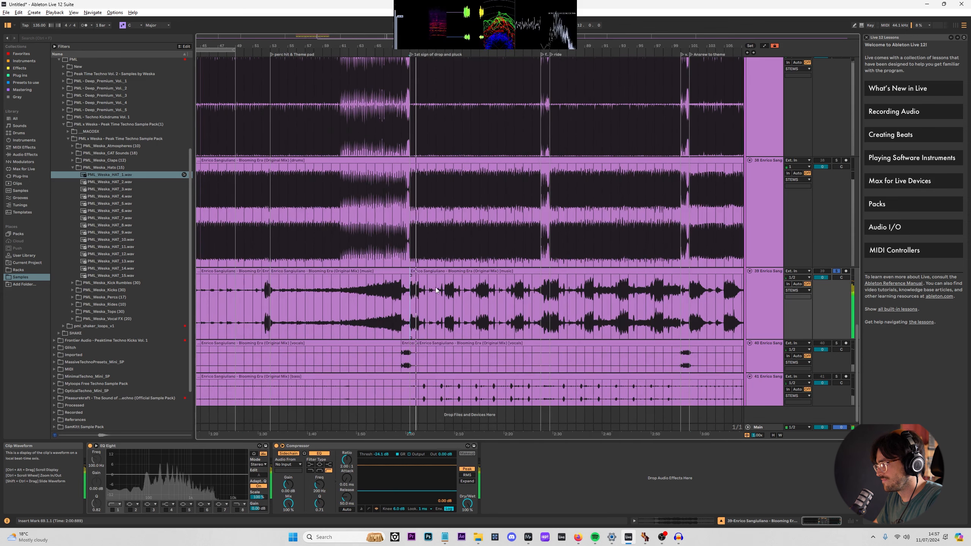
{"action": "left_click", "coordinate": [380, 269]}
{"action": "scroll", "coordinate": [297, 153], "scroll_direction": "down", "scroll_amount": 5}
{"action": "scroll", "coordinate": [336, 187], "scroll_direction": "up", "scroll_amount": 10}
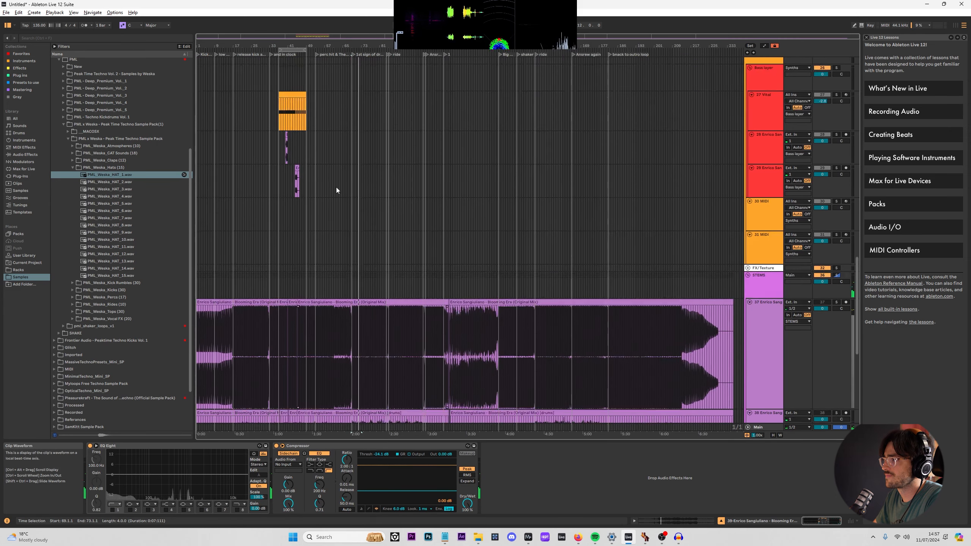
Paste the music excerpt at bar 49 on a new Bass layer audio track and extend the Vital pattern to bar 53.
{"action": "scroll", "coordinate": [306, 206], "scroll_direction": "up", "scroll_amount": 10}
{"action": "left_click", "coordinate": [309, 221]}
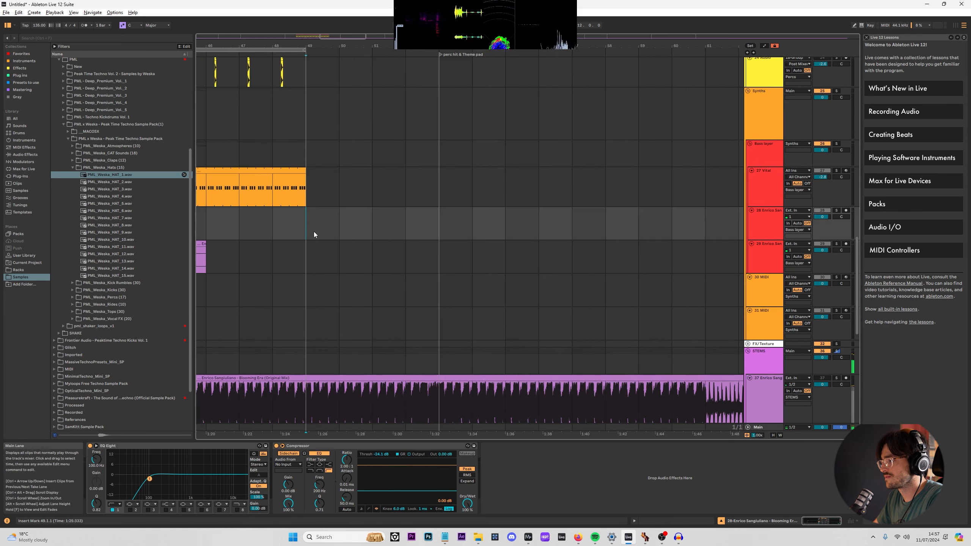
{"action": "key", "text": "ctrl+t"}
{"action": "key", "text": "ctrl+v"}
{"action": "key", "text": "space"}
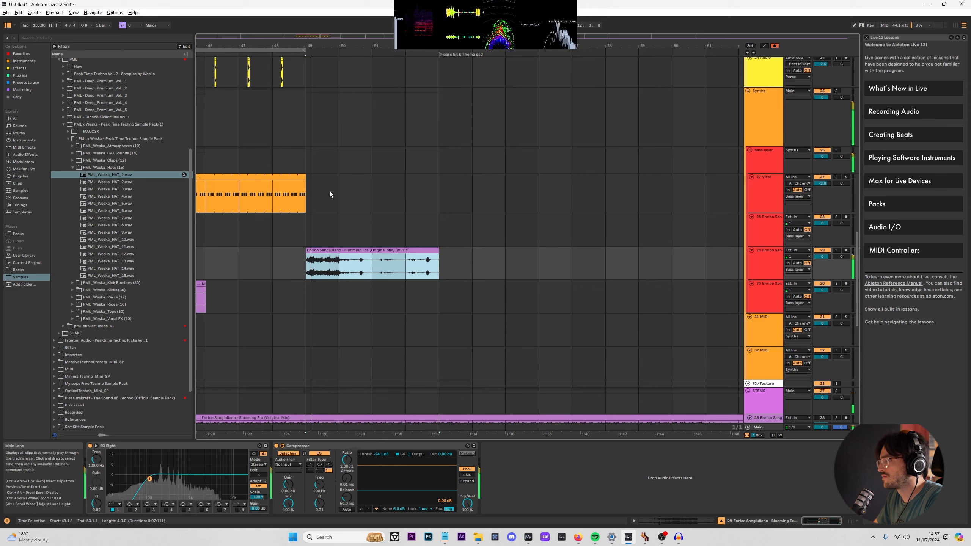
{"action": "left_click_drag", "start_coordinate": [305, 193], "coordinate": [433, 247]}
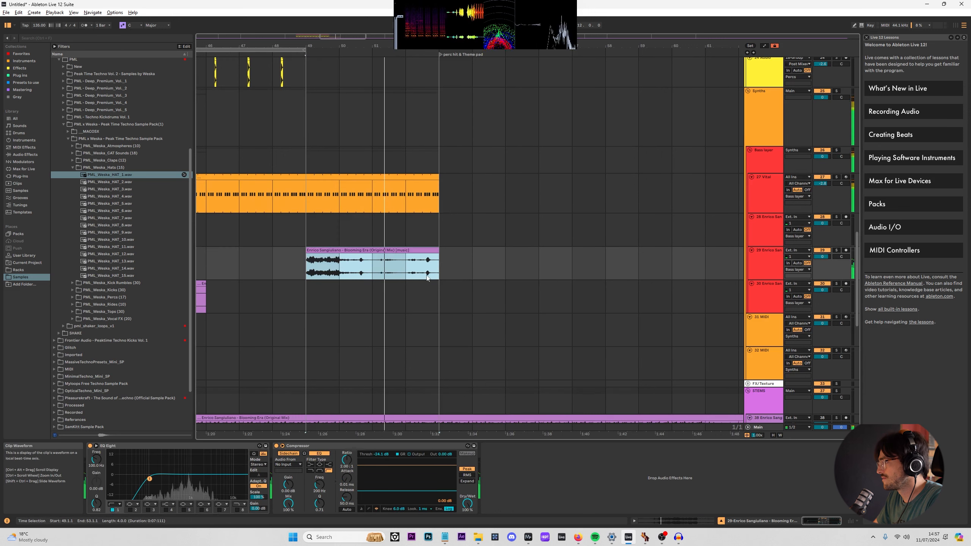
Consolidate the percussion hits on tracks 22, 23 and 24 Audio from bar 37 to bar 41.
{"action": "scroll", "coordinate": [346, 196], "scroll_direction": "down", "scroll_amount": 3}
{"action": "scroll", "coordinate": [351, 244], "scroll_direction": "up", "scroll_amount": 6}
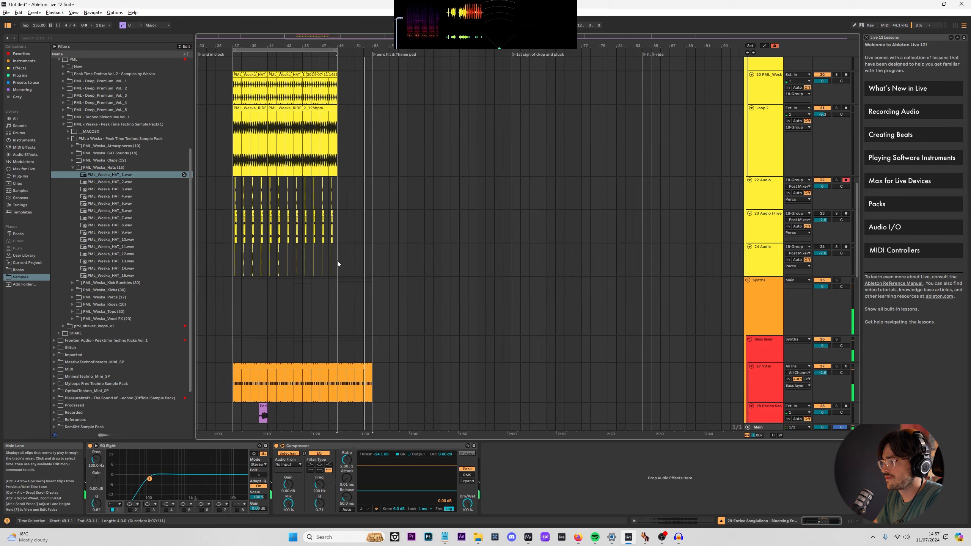
{"action": "scroll", "coordinate": [337, 264], "scroll_direction": "up", "scroll_amount": 3}
{"action": "scroll", "coordinate": [327, 318], "scroll_direction": "down", "scroll_amount": 3}
{"action": "scroll", "coordinate": [337, 331], "scroll_direction": "up", "scroll_amount": 3}
{"action": "key", "text": "space"}
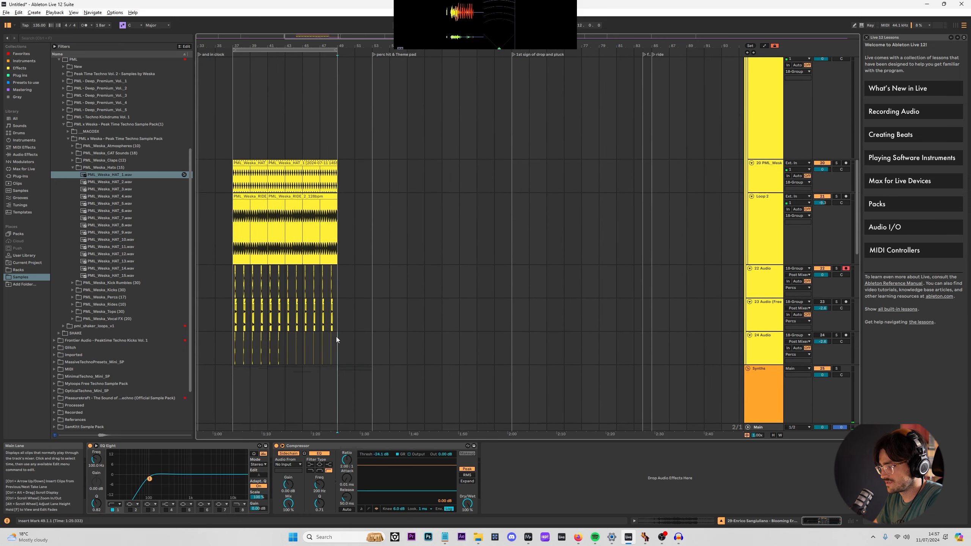
{"action": "left_click_drag", "start_coordinate": [337, 382], "coordinate": [305, 172]}
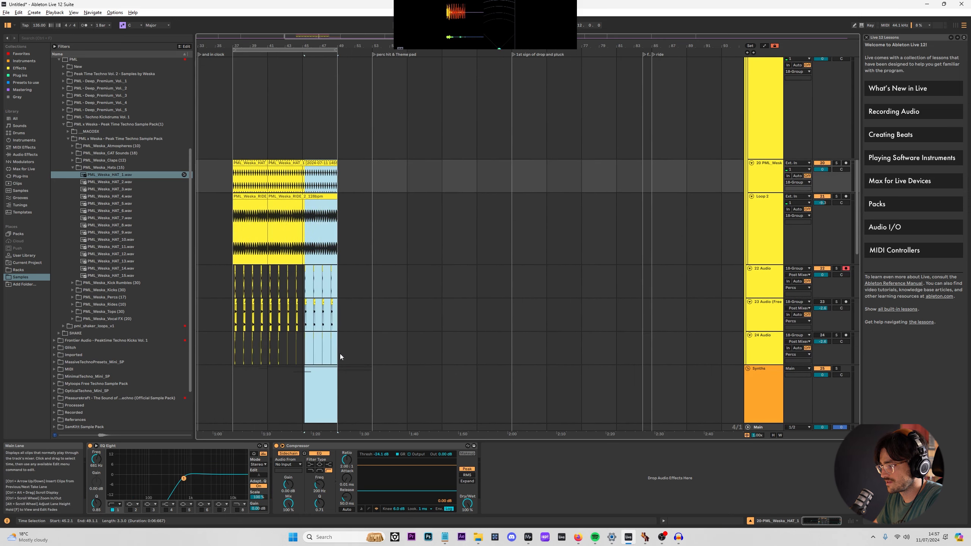
{"action": "left_click_drag", "start_coordinate": [340, 356], "coordinate": [266, 343]}
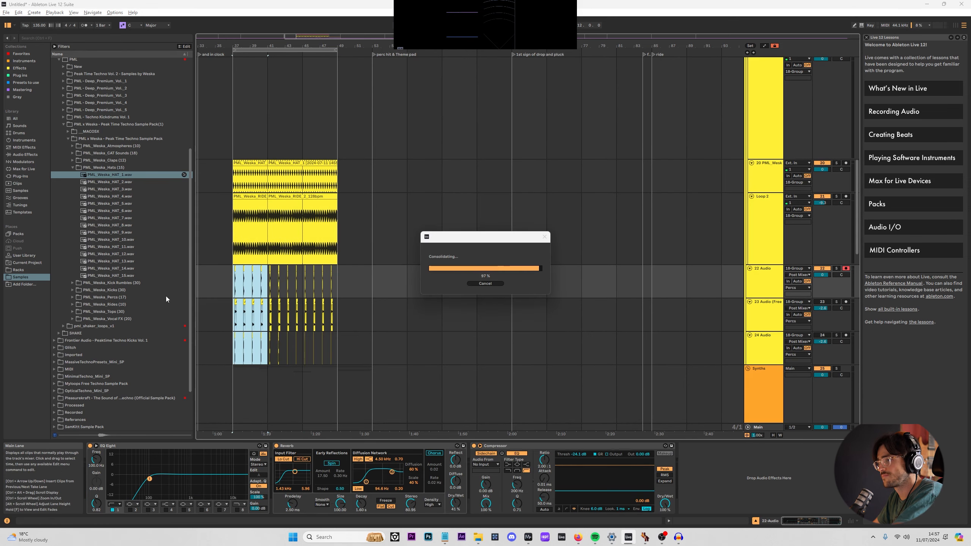
Turn on looping for the three consolidated percussion clips.
{"action": "key", "text": "shift+Tab"}
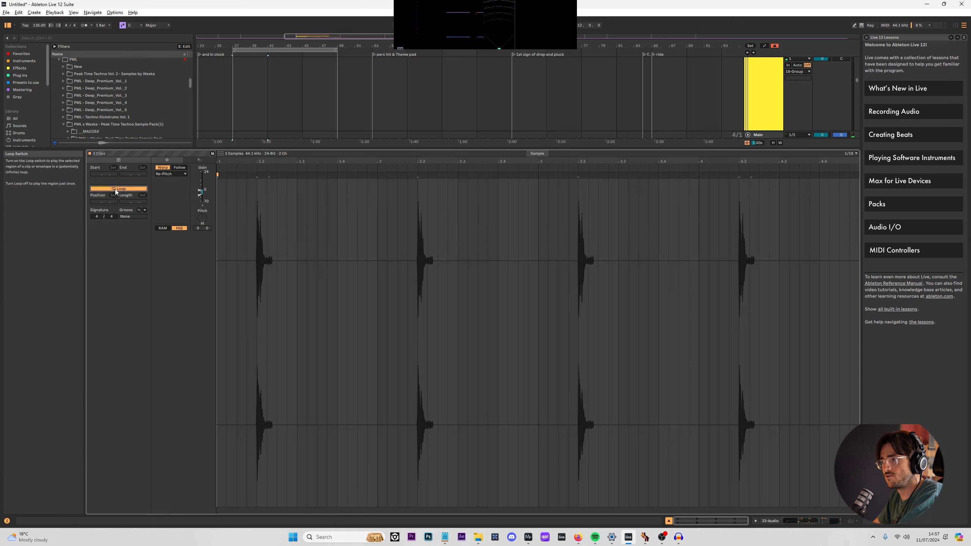
{"action": "key", "text": "shift+Tab"}
{"action": "left_click", "coordinate": [244, 196]}
{"action": "left_click", "coordinate": [251, 334]}
{"action": "scroll", "coordinate": [256, 275], "scroll_direction": "up", "scroll_amount": 1}
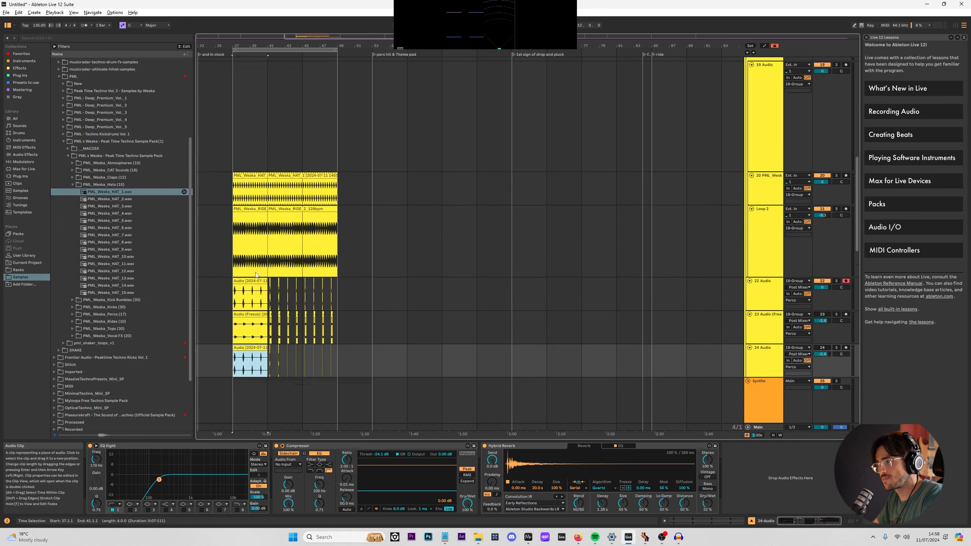
Extend the kick group's clips to bar 53 and move the arrangement loop end to bar 53.
{"action": "key", "text": "h"}
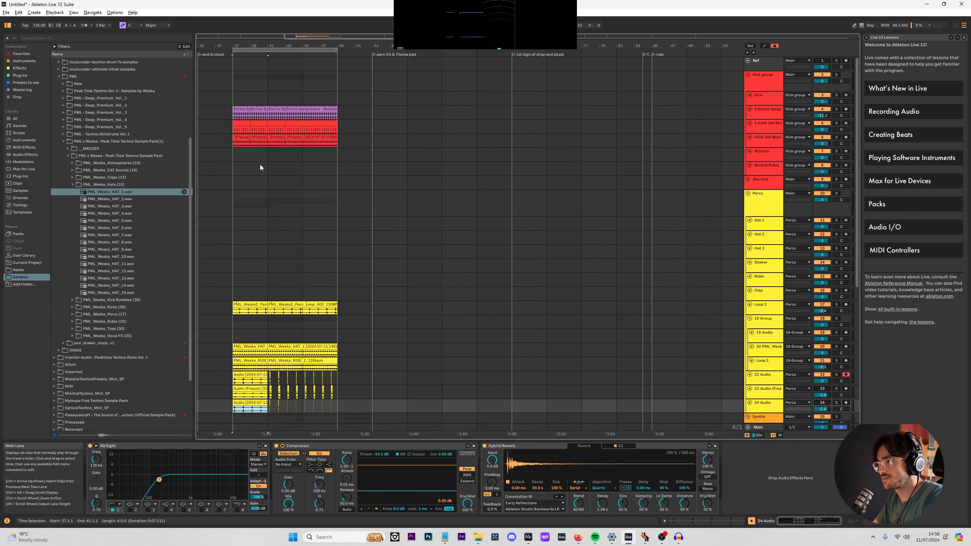
{"action": "left_click", "coordinate": [252, 109], "text": "shift"}
{"action": "left_click_drag", "start_coordinate": [248, 109], "coordinate": [368, 110]}
{"action": "left_click_drag", "start_coordinate": [337, 50], "coordinate": [371, 49]}
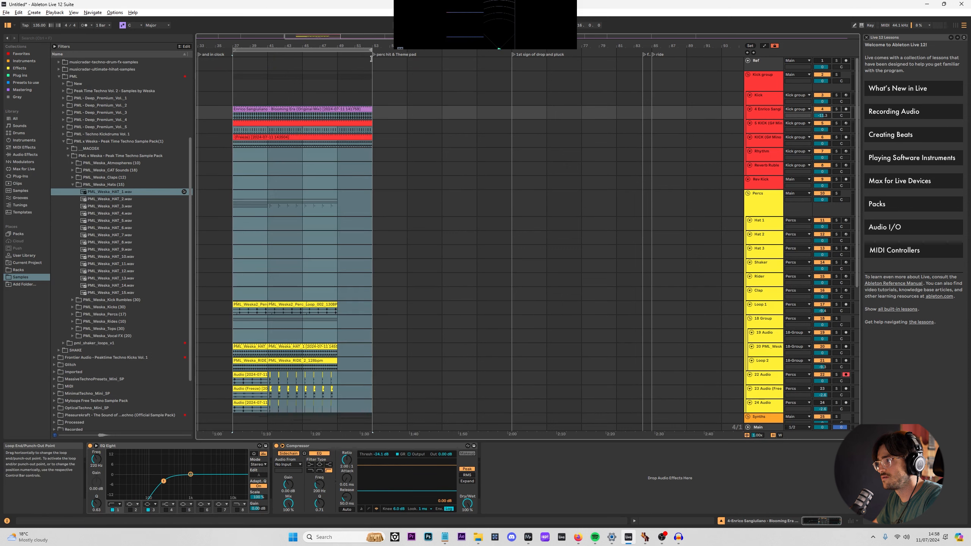
Select the three consolidated percussion clips on tracks 22, 23 and 24 Audio and extend them to bar 53.
{"action": "scroll", "coordinate": [337, 211], "scroll_direction": "down", "scroll_amount": 6}
{"action": "left_click", "coordinate": [257, 214]}
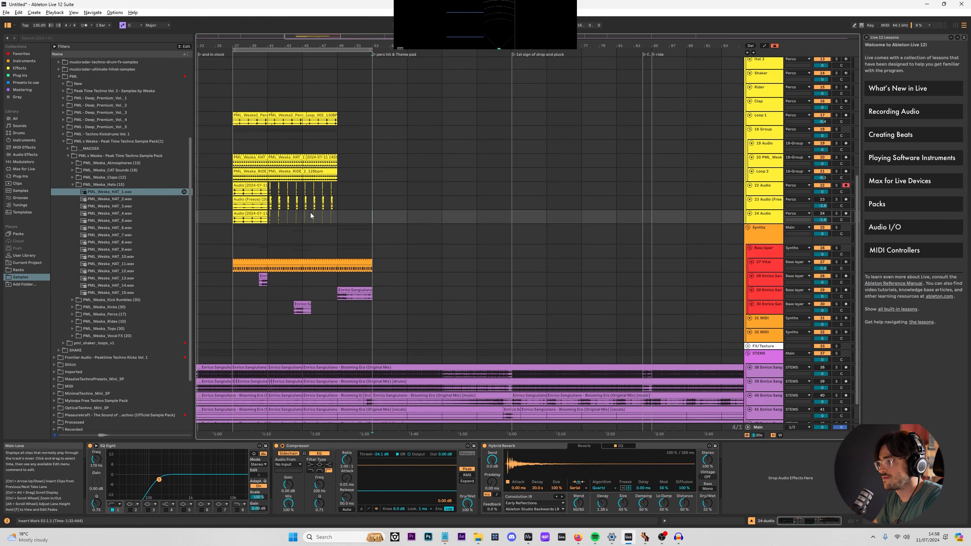
{"action": "left_click", "coordinate": [262, 186]}
{"action": "double_click", "coordinate": [262, 185]}
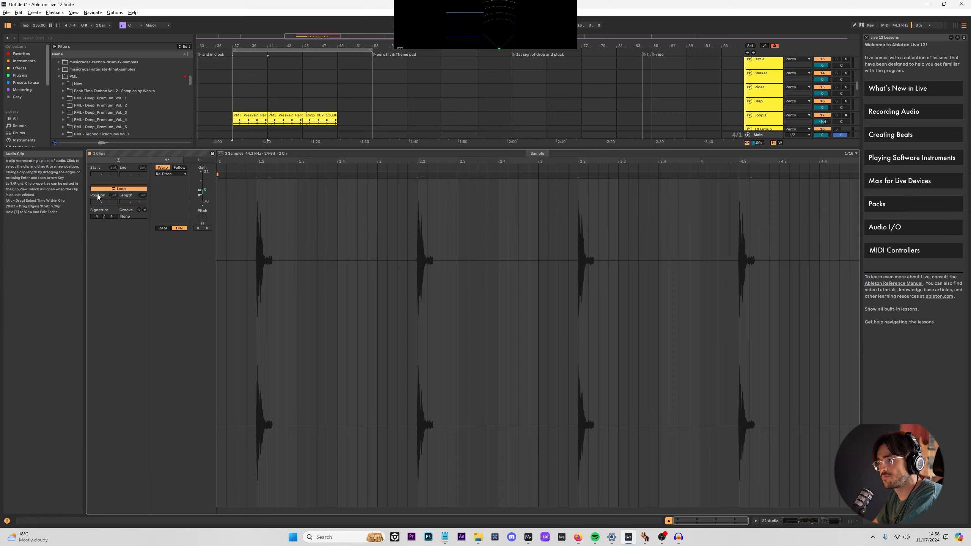
{"action": "key", "text": "shift+Tab"}
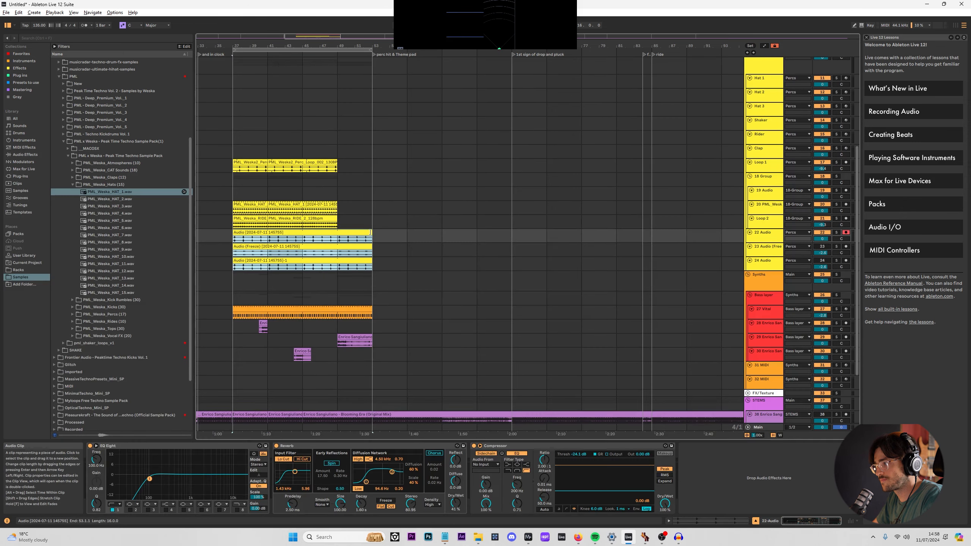
Extend the Loop 1, hat and ride clips to bar 53 and play the arrangement from bar 49.
{"action": "left_click", "coordinate": [335, 161]}
{"action": "left_click_drag", "start_coordinate": [335, 162], "coordinate": [381, 165]}
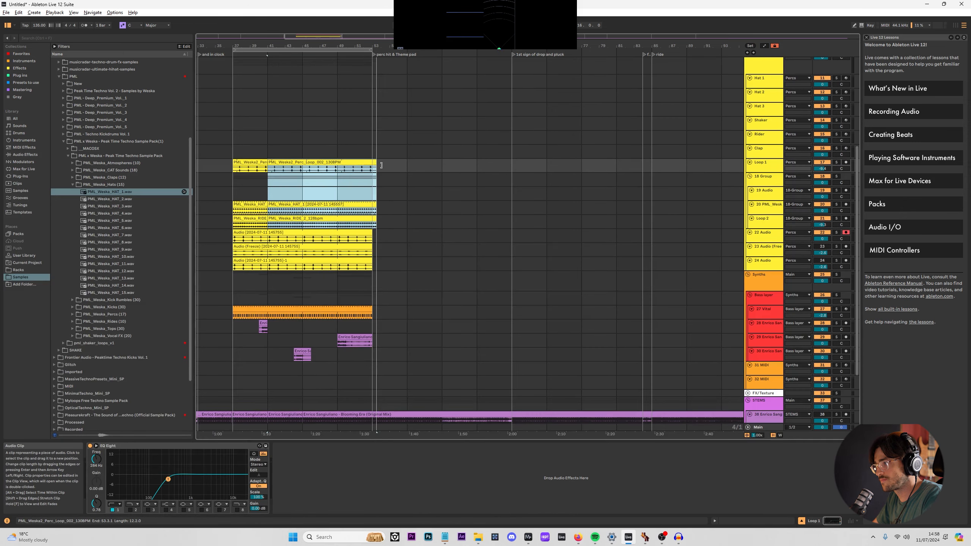
{"action": "left_click", "coordinate": [339, 168]}
{"action": "key", "text": "space"}
{"action": "scroll", "coordinate": [363, 222], "scroll_direction": "down", "scroll_amount": 4}
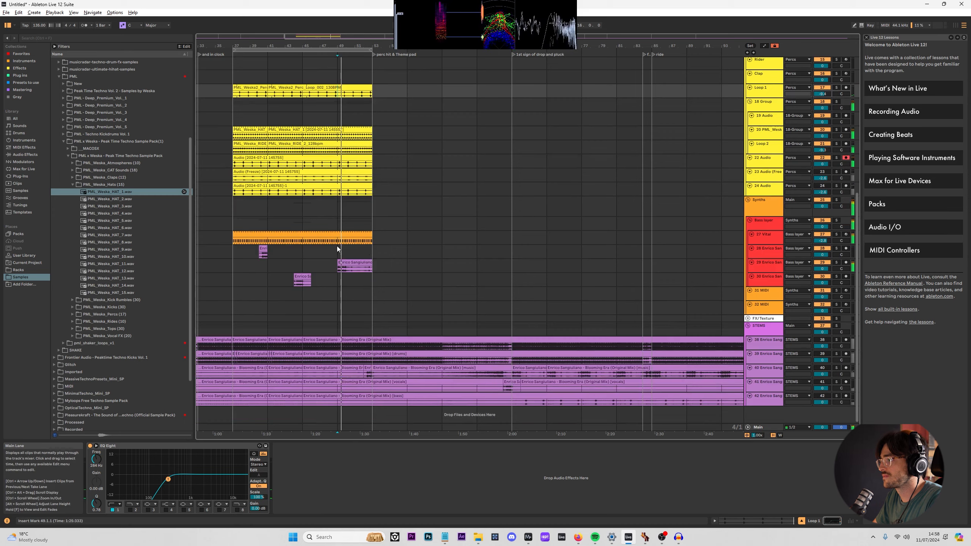
Split the Vital bass clip at bar 49 and transpose the notes of its last four bars to G0.
{"action": "scroll", "coordinate": [336, 246], "scroll_direction": "up", "scroll_amount": 5}
{"action": "left_click", "coordinate": [348, 240]}
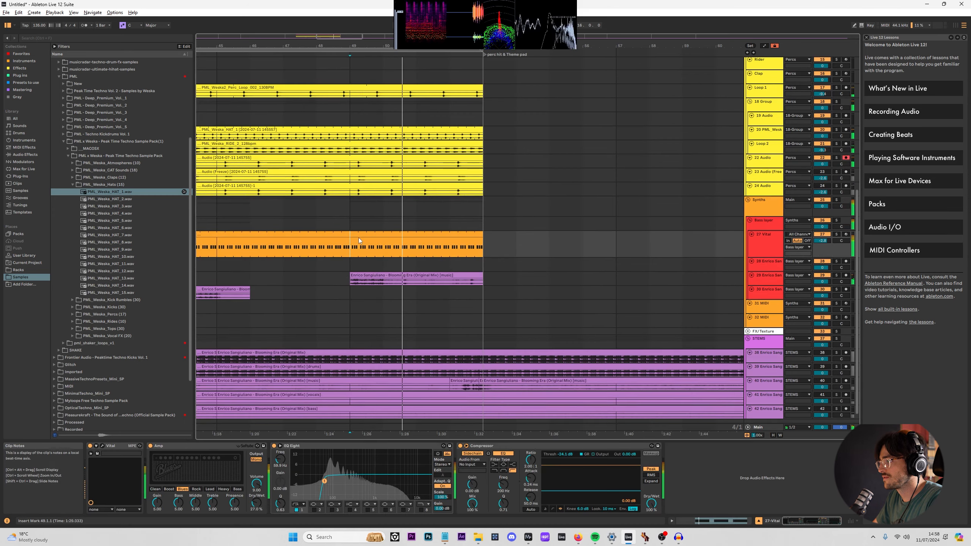
{"action": "double_click", "coordinate": [358, 238]}
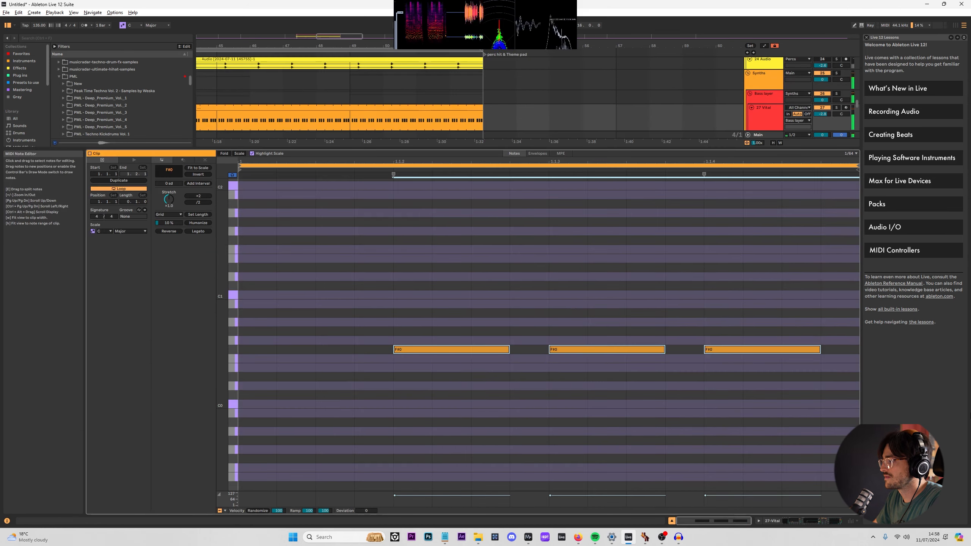
{"action": "key", "text": "Up"}
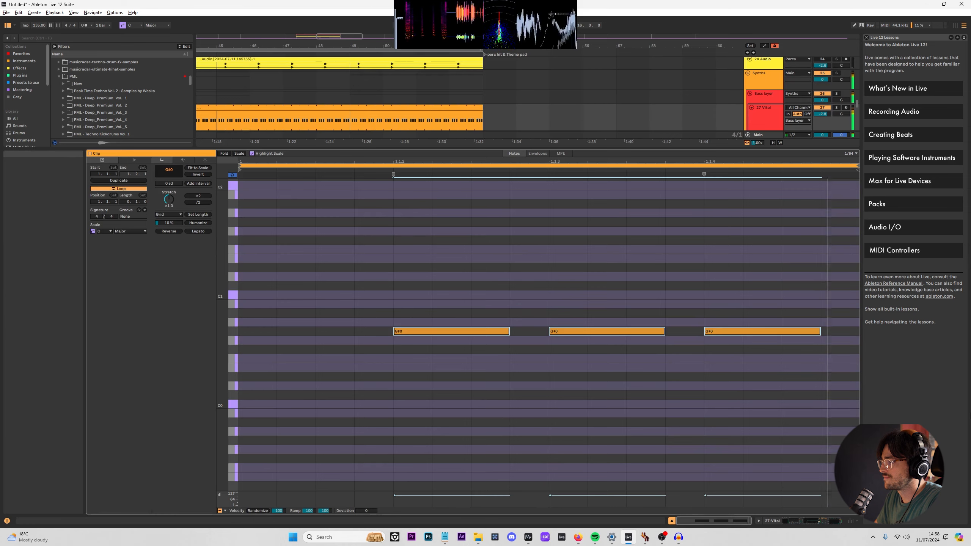
{"action": "key", "text": "Down"}
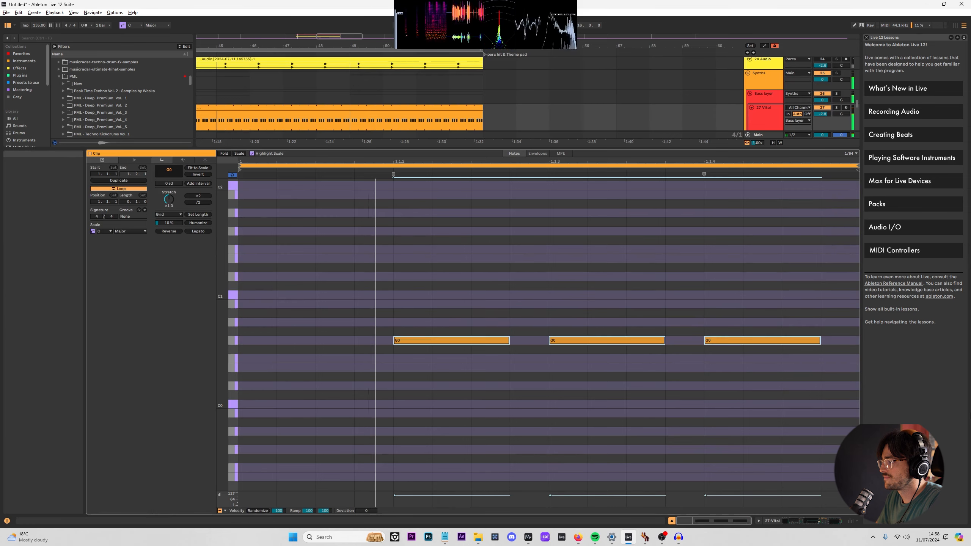
{"action": "left_click", "coordinate": [351, 122]}
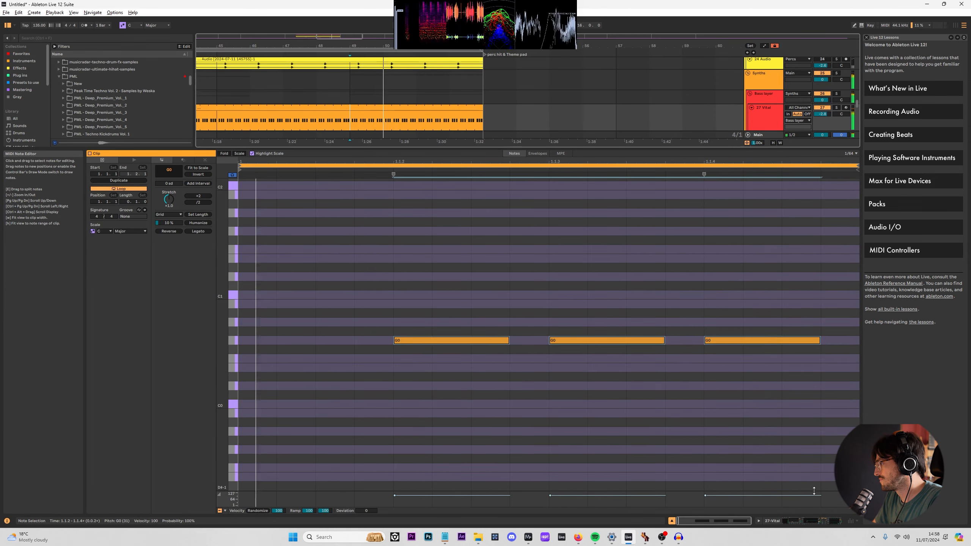
{"action": "left_click", "coordinate": [820, 523]}
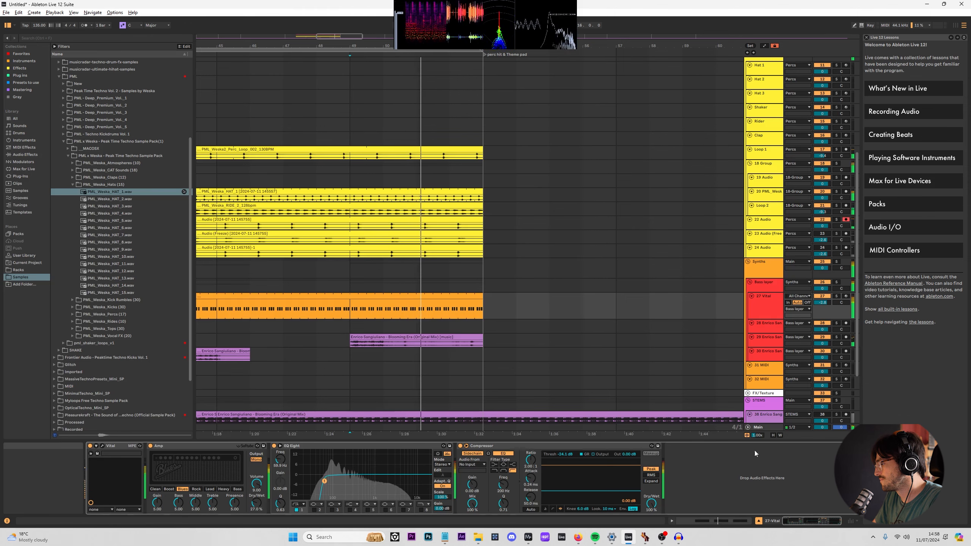
Audition the pasted music excerpt at bar 49 in solo and open its clip waveform.
{"action": "scroll", "coordinate": [289, 265], "scroll_direction": "down", "scroll_amount": 1}
{"action": "scroll", "coordinate": [288, 263], "scroll_direction": "down", "scroll_amount": 5, "text": "ctrl"}
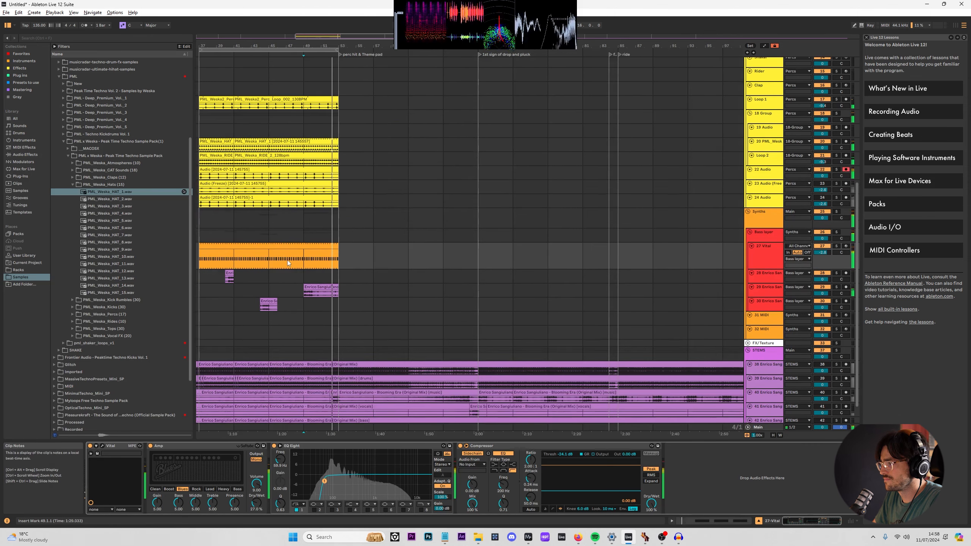
{"action": "left_click", "coordinate": [325, 244]}
{"action": "left_click", "coordinate": [320, 287]}
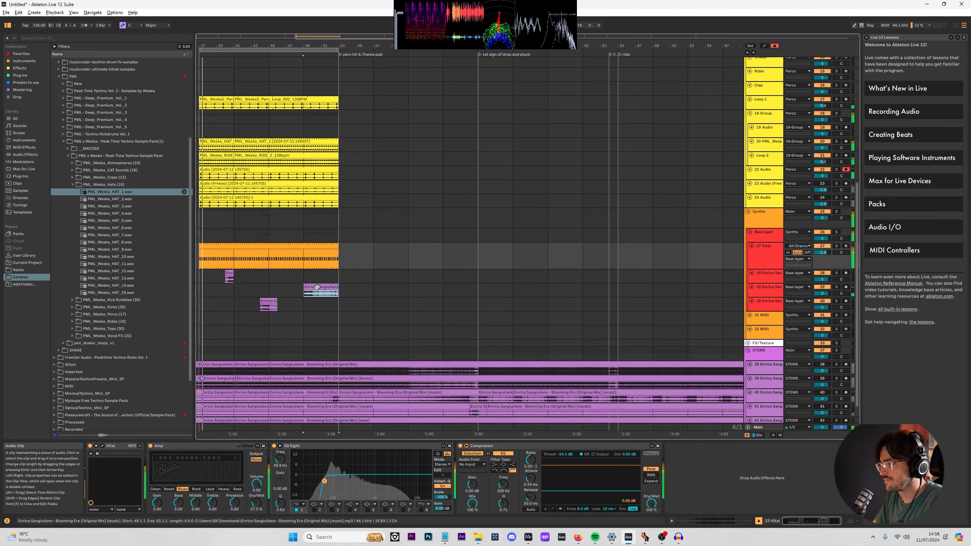
{"action": "key", "text": "space"}
{"action": "key", "text": "space"}
{"action": "double_click", "coordinate": [320, 286]}
{"action": "key", "text": "space"}
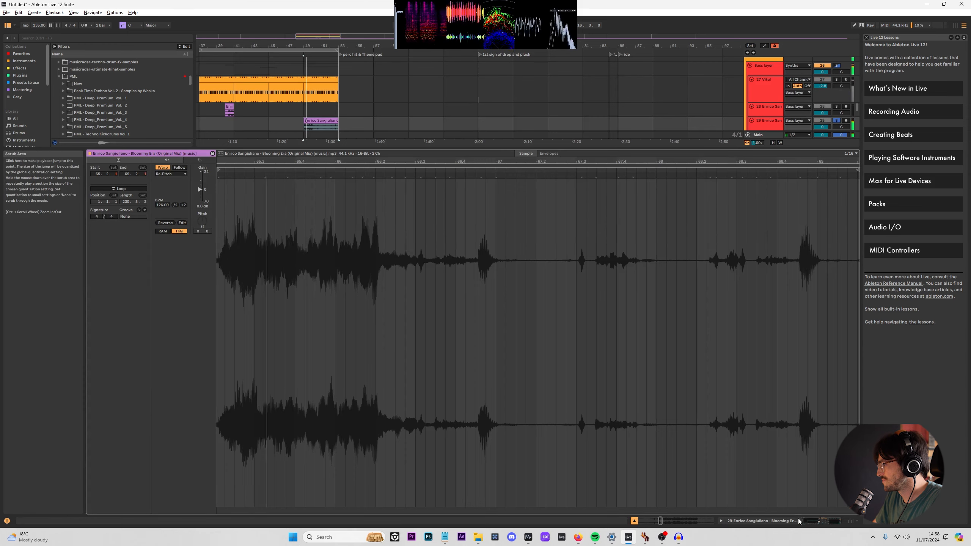
Set the music excerpt clip's warp mode to Complex and play it.
{"action": "left_click", "coordinate": [167, 174]}
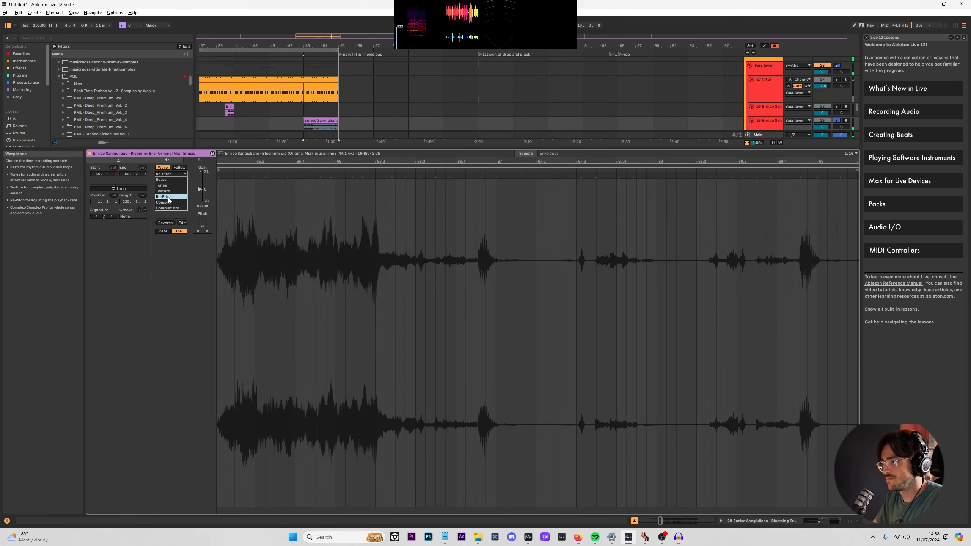
{"action": "left_click", "coordinate": [169, 202]}
{"action": "key", "text": "space"}
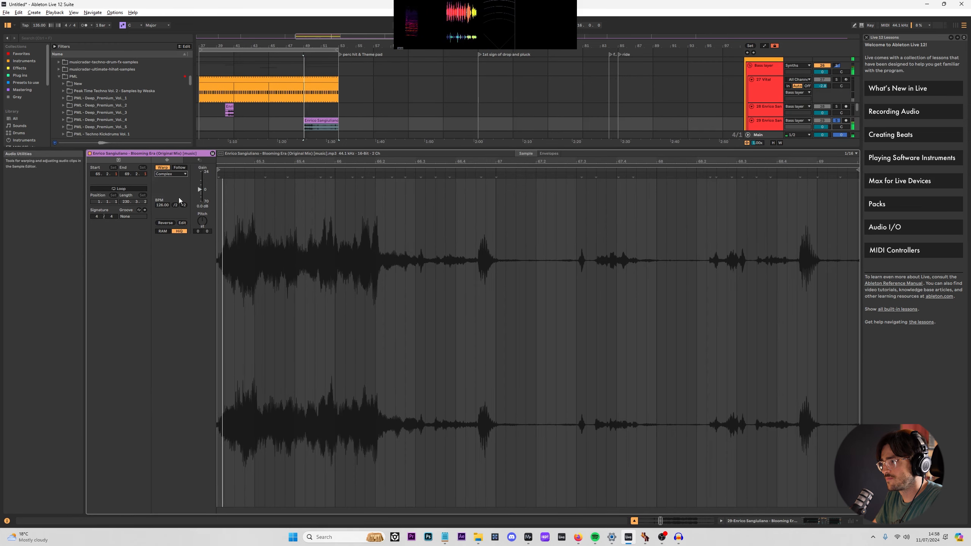
Transpose the Vital bass clip's notes down to F0 and place the insert marker at bar 49.
{"action": "left_click", "coordinate": [634, 521]}
{"action": "scroll", "coordinate": [264, 379], "scroll_direction": "up", "scroll_amount": 5}
{"action": "scroll", "coordinate": [275, 356], "scroll_direction": "down", "scroll_amount": 3}
{"action": "double_click", "coordinate": [282, 334]}
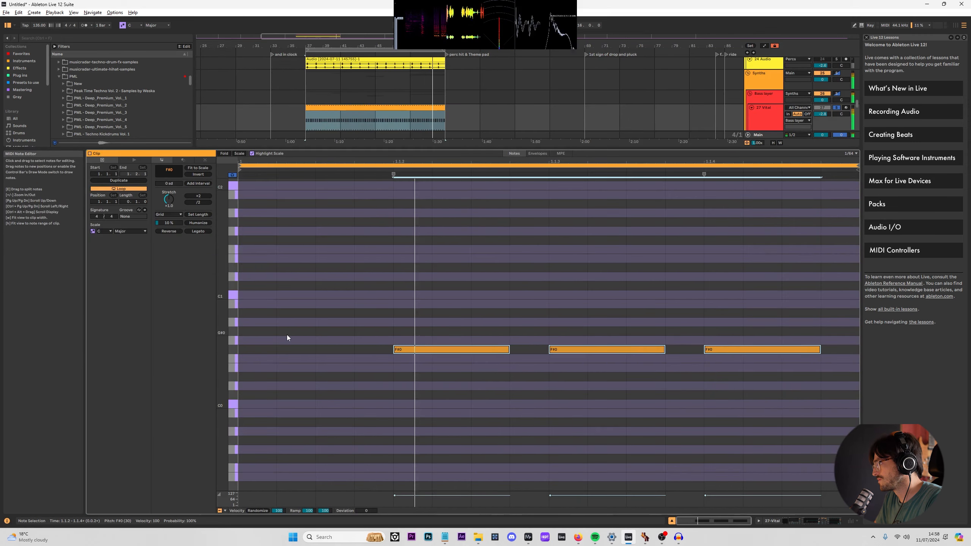
{"action": "key", "text": "Down"}
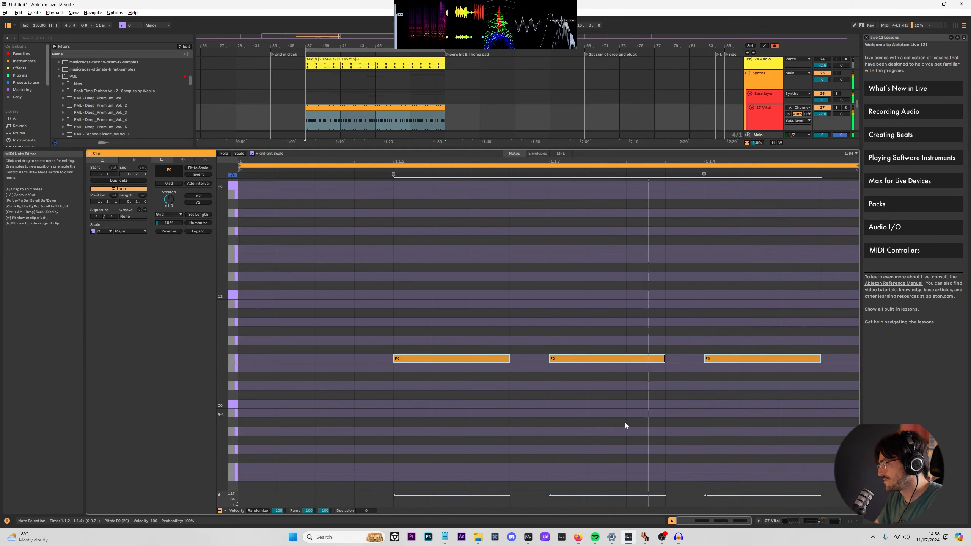
{"action": "left_click", "coordinate": [799, 521]}
{"action": "left_click", "coordinate": [416, 318]}
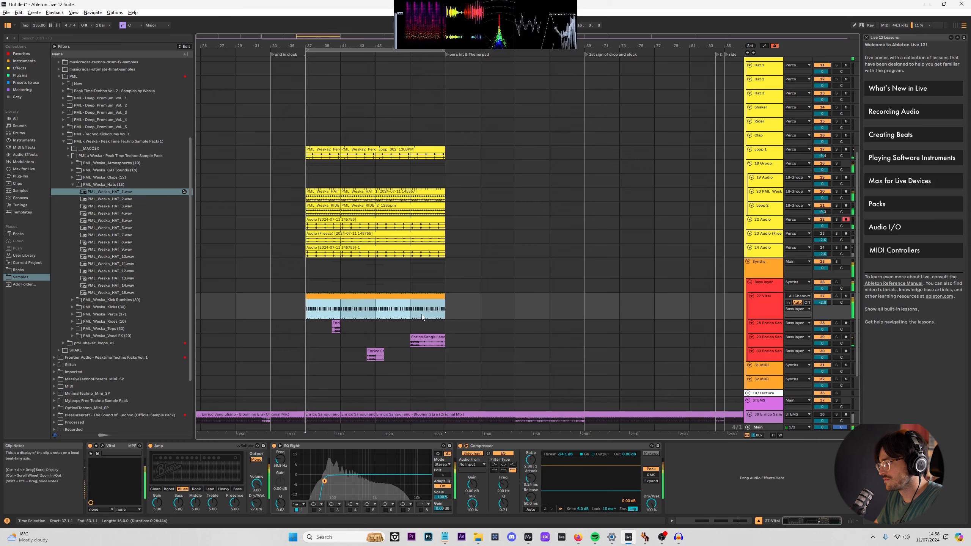
{"action": "left_click", "coordinate": [417, 318]}
Insert a MIDI track below the bar 49 music excerpt's track and load the Repro-5 instrument on it.
{"action": "scroll", "coordinate": [419, 310], "scroll_direction": "down", "scroll_amount": 4}
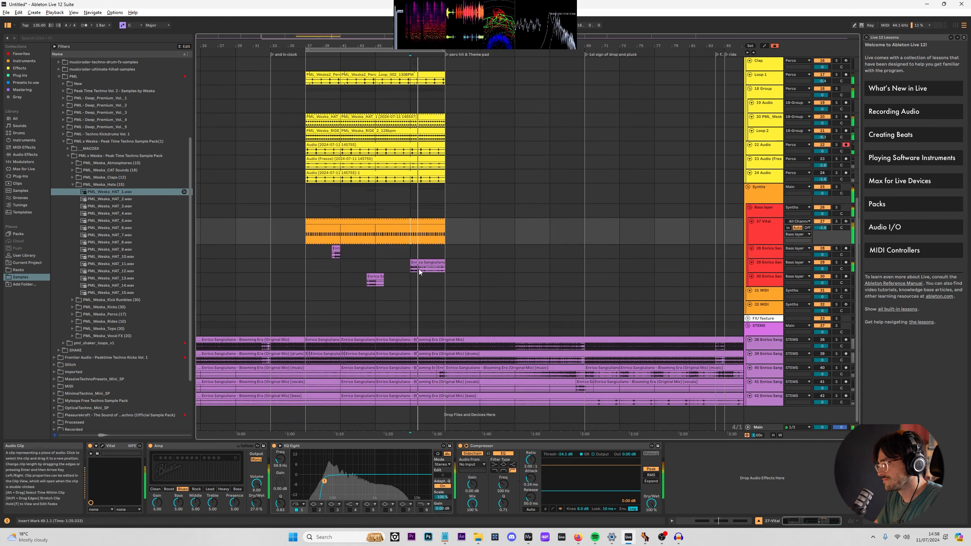
{"action": "scroll", "coordinate": [418, 269], "scroll_direction": "up", "scroll_amount": 4}
{"action": "scroll", "coordinate": [417, 271], "scroll_direction": "up", "scroll_amount": 1}
{"action": "scroll", "coordinate": [415, 279], "scroll_direction": "up", "scroll_amount": 5}
{"action": "left_click", "coordinate": [722, 277]}
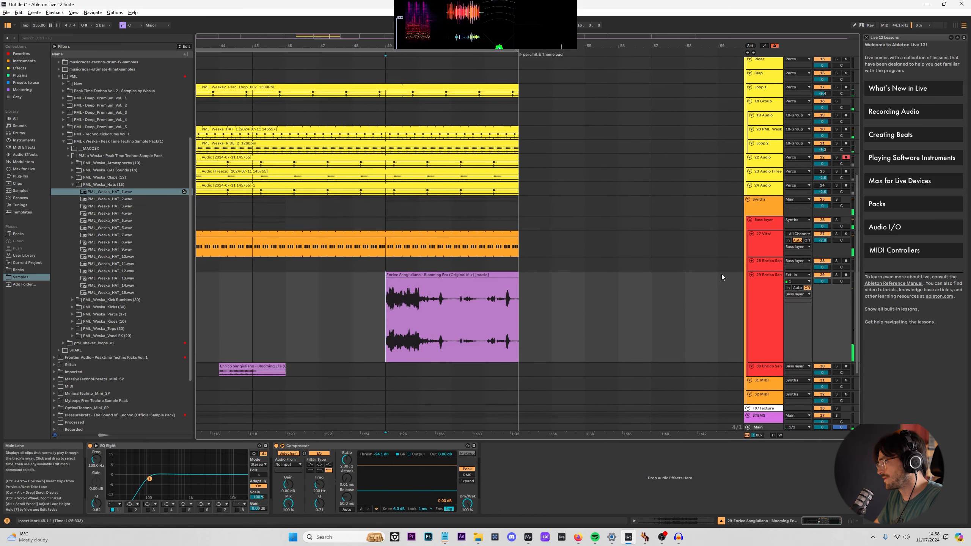
{"action": "key", "text": "ctrl+shift+t"}
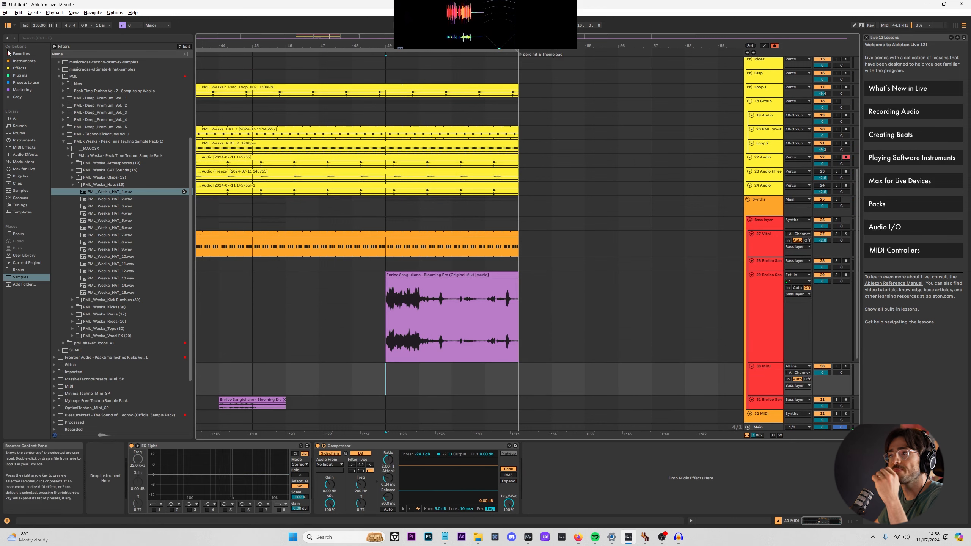
{"action": "left_click", "coordinate": [23, 62]}
{"action": "left_click", "coordinate": [18, 270]}
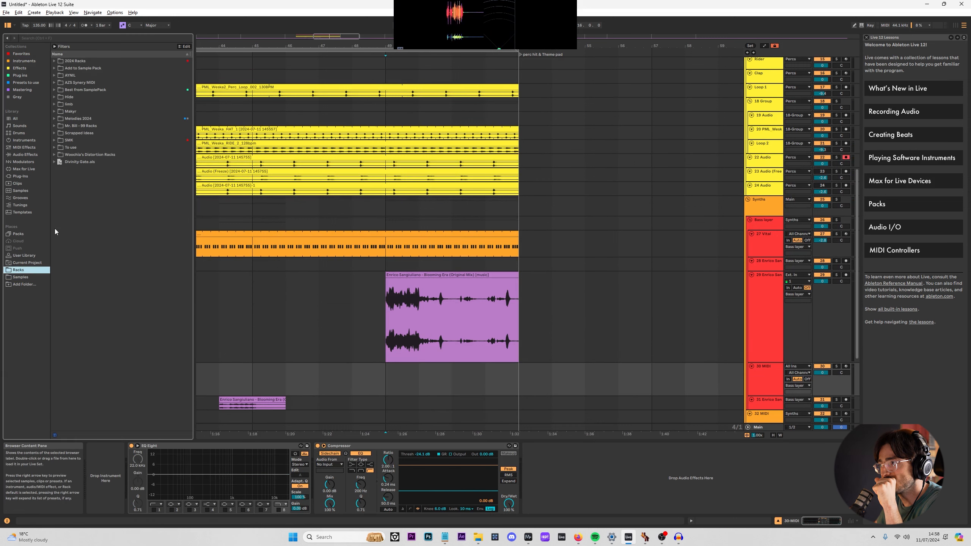
{"action": "left_click", "coordinate": [23, 61]}
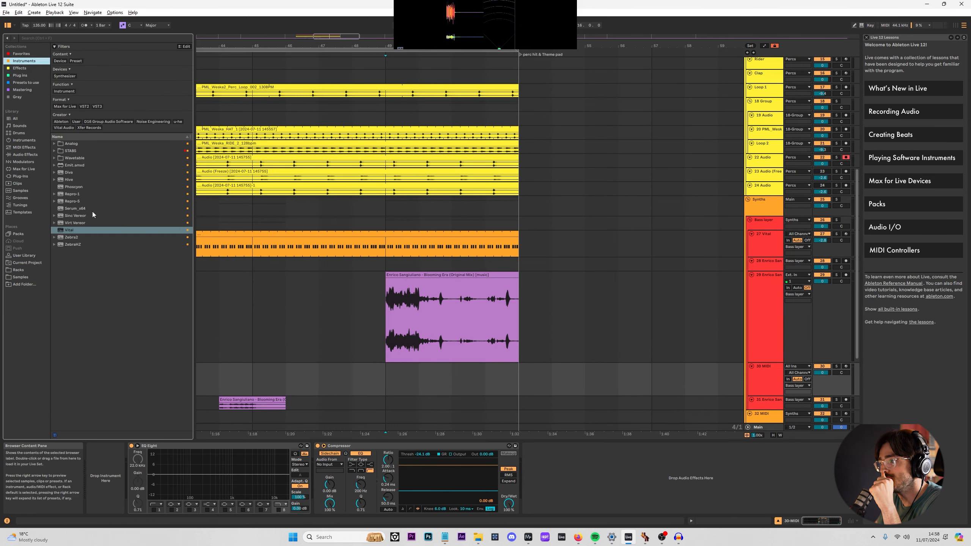
{"action": "left_click", "coordinate": [77, 202]}
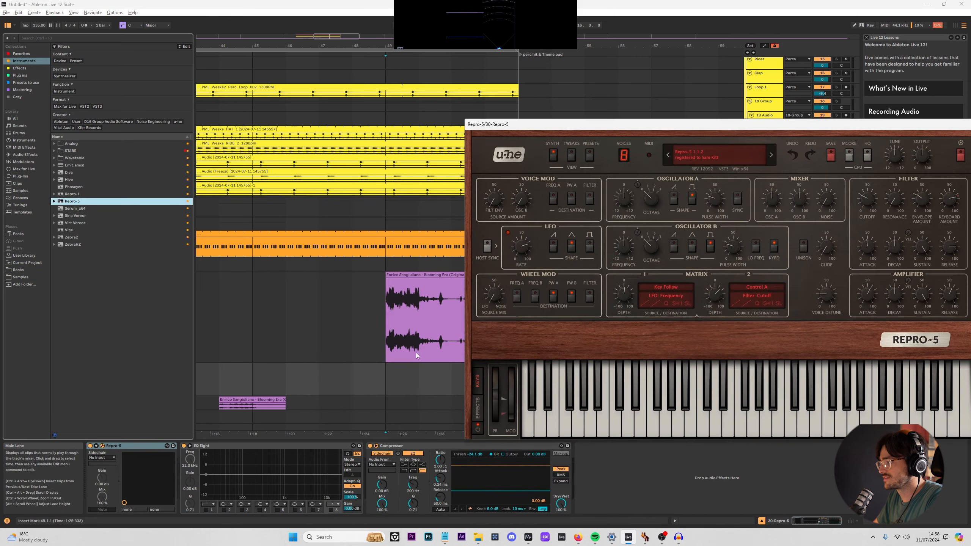
Move the Repro-5 window and scale its interface down to 100%.
{"action": "left_click", "coordinate": [417, 355]}
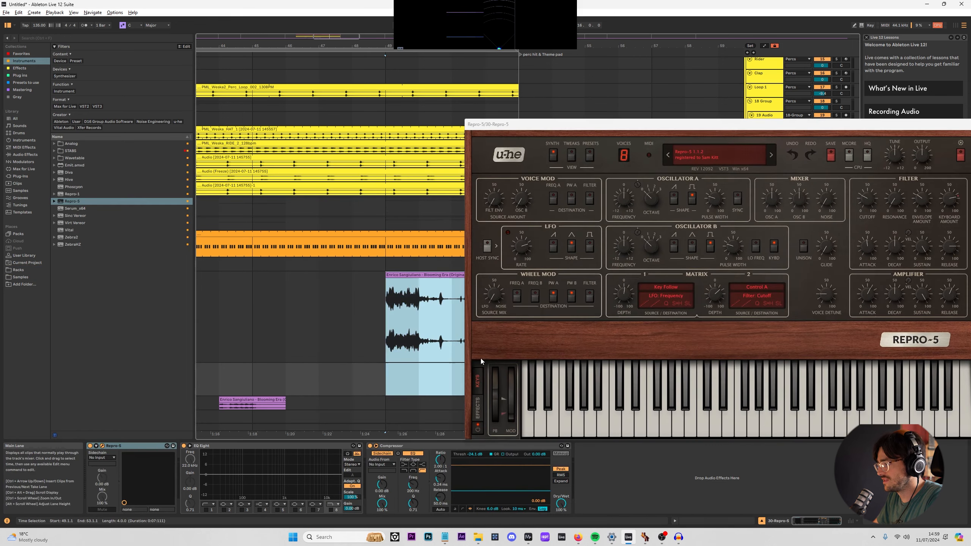
{"action": "left_click_drag", "start_coordinate": [540, 125], "coordinate": [290, 48]}
{"action": "right_click", "coordinate": [690, 71]}
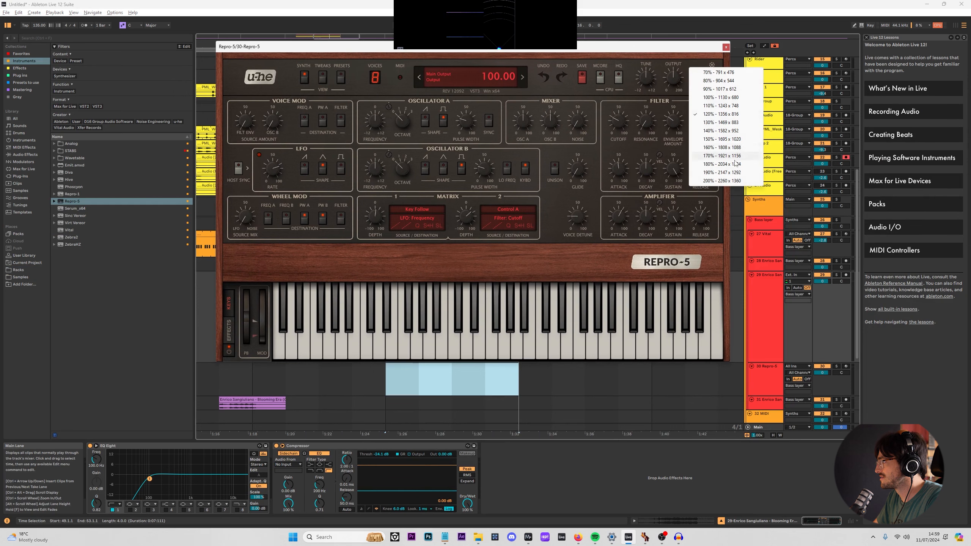
{"action": "left_click", "coordinate": [721, 106]}
{"action": "right_click", "coordinate": [507, 66]}
{"action": "left_click", "coordinate": [541, 90]}
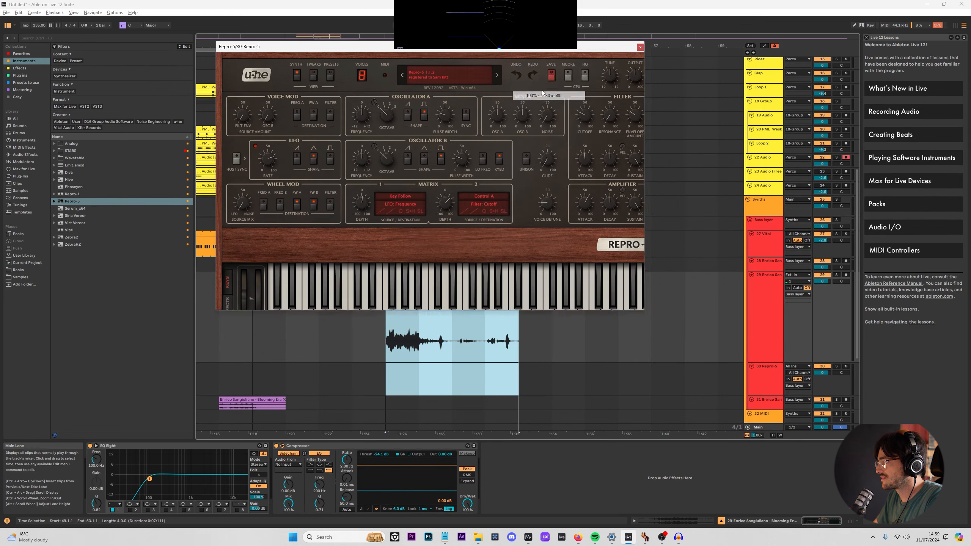
Play the music excerpt from bar 49 and move the Repro-5 window clear of the clips.
{"action": "left_click", "coordinate": [448, 333]}
{"action": "key", "text": "space"}
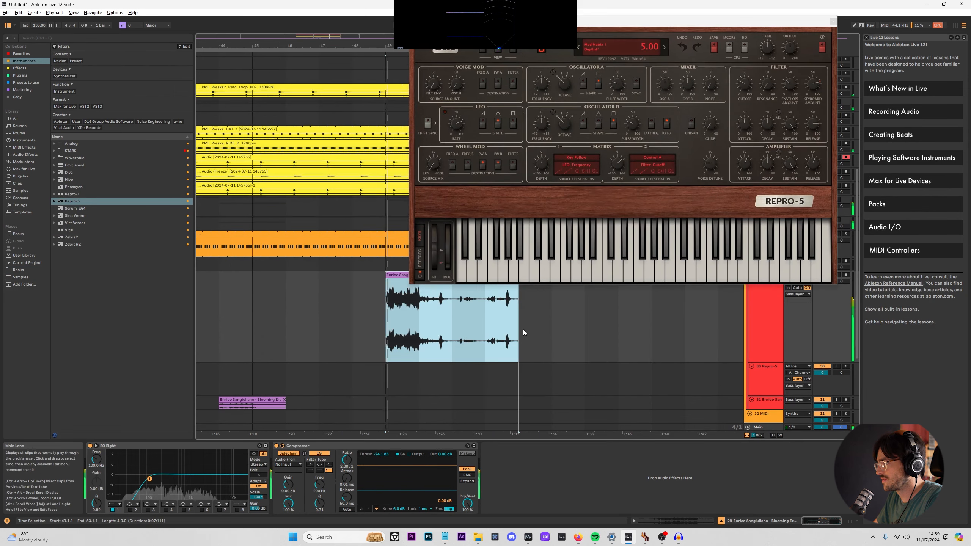
{"action": "key", "text": "space"}
{"action": "left_click_drag", "start_coordinate": [656, 22], "coordinate": [762, 70]}
Create a MIDI clip from bar 49 to bar 53 on the Repro-5 track and draw a one-bar C4 note at its start.
{"action": "scroll", "coordinate": [269, 331], "scroll_direction": "down", "scroll_amount": 2}
{"action": "scroll", "coordinate": [269, 332], "scroll_direction": "down", "scroll_amount": 2}
{"action": "left_click_drag", "start_coordinate": [392, 284], "coordinate": [518, 270]}
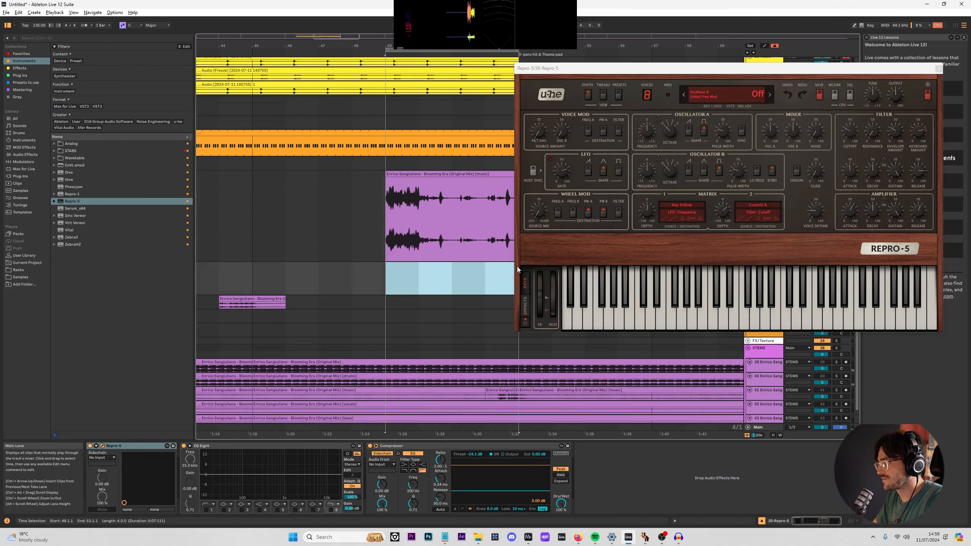
{"action": "key", "text": "ctrl+shift+m"}
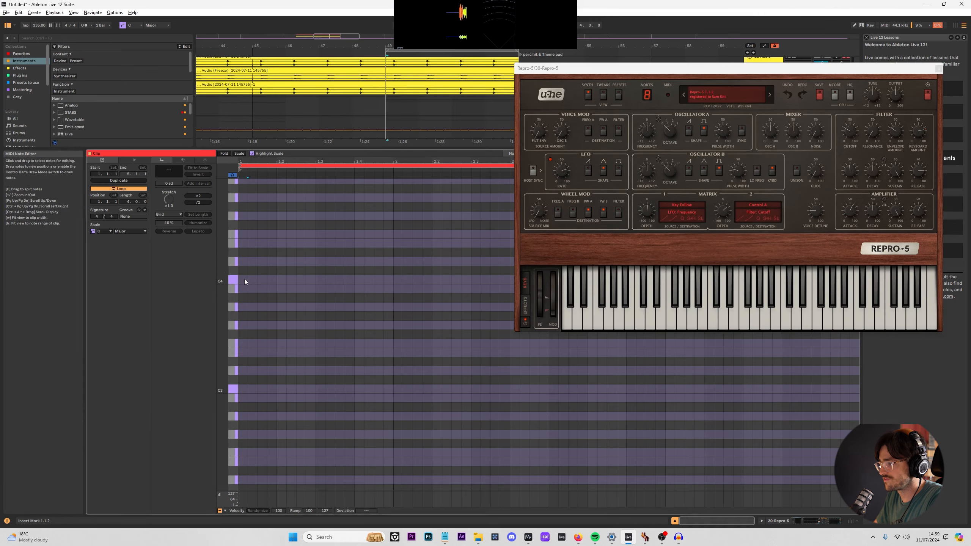
{"action": "left_click_drag", "start_coordinate": [244, 278], "coordinate": [392, 279]}
Transpose the drawn note down to F#3 and shorten it to half a bar.
{"action": "key", "text": "Down"}
{"action": "key", "text": "Down"}
{"action": "key", "text": "Down"}
{"action": "key", "text": "Down"}
{"action": "key", "text": "Down"}
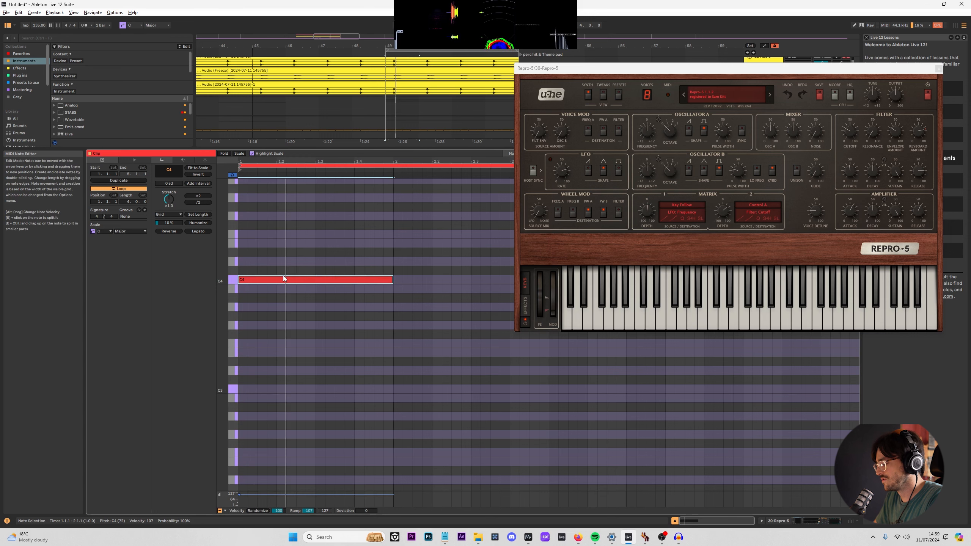
{"action": "key", "text": "Down"}
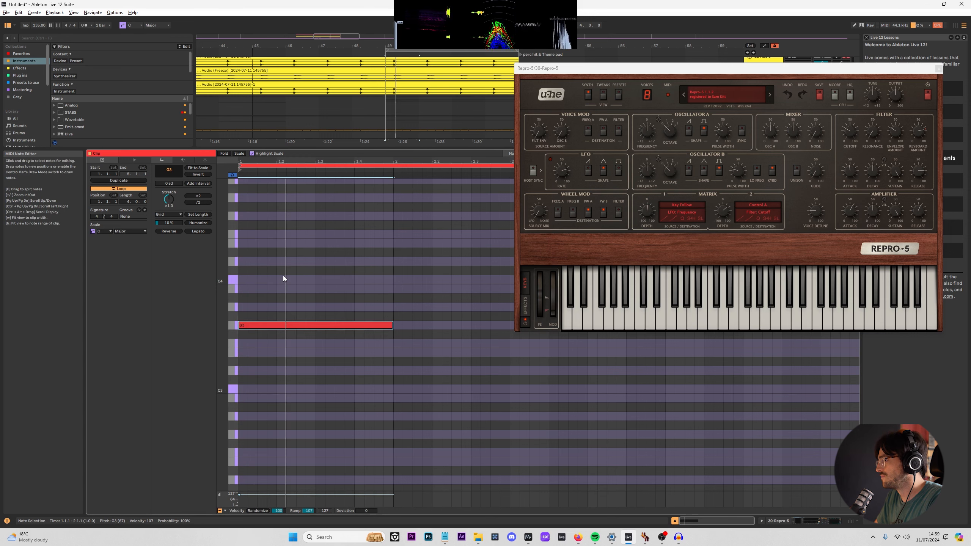
{"action": "key", "text": "shift+Left"}
{"action": "key", "text": "shift+Left"}
{"action": "key", "text": "shift+Left"}
{"action": "key", "text": "shift+Left"}
{"action": "key", "text": "shift+Left"}
{"action": "key", "text": "shift+Left"}
{"action": "key", "text": "shift+Left"}
{"action": "key", "text": "shift+Left"}
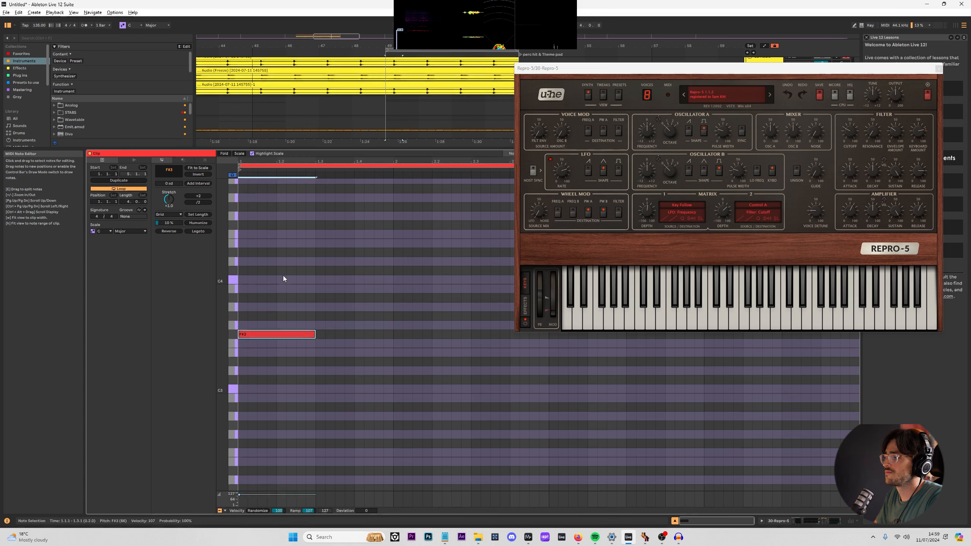
Duplicate the F#3 note once, lower the copy to F3, remove the extra third note and play the clip.
{"action": "key", "text": "ctrl+d"}
{"action": "key", "text": "Down"}
{"action": "key", "text": "ctrl+d"}
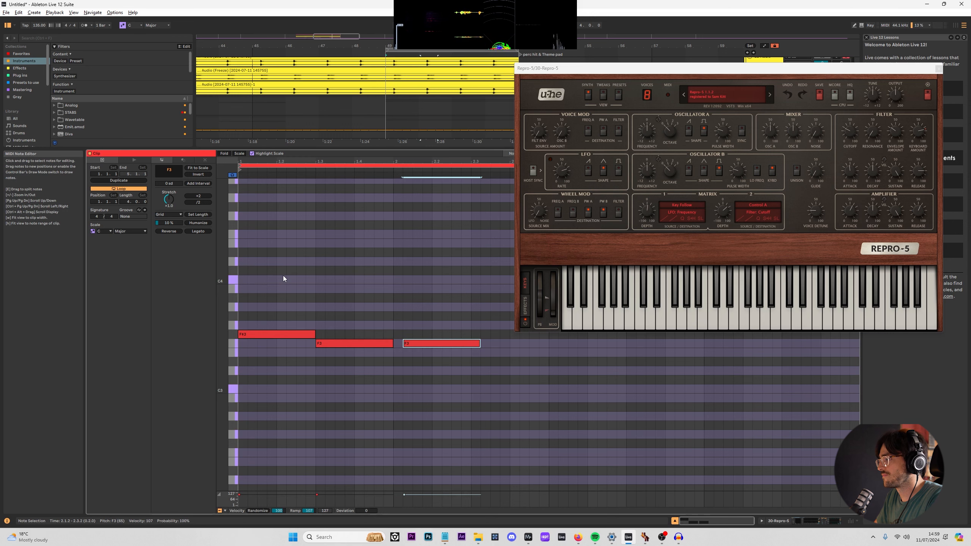
{"action": "key", "text": "Delete"}
{"action": "key", "text": "space"}
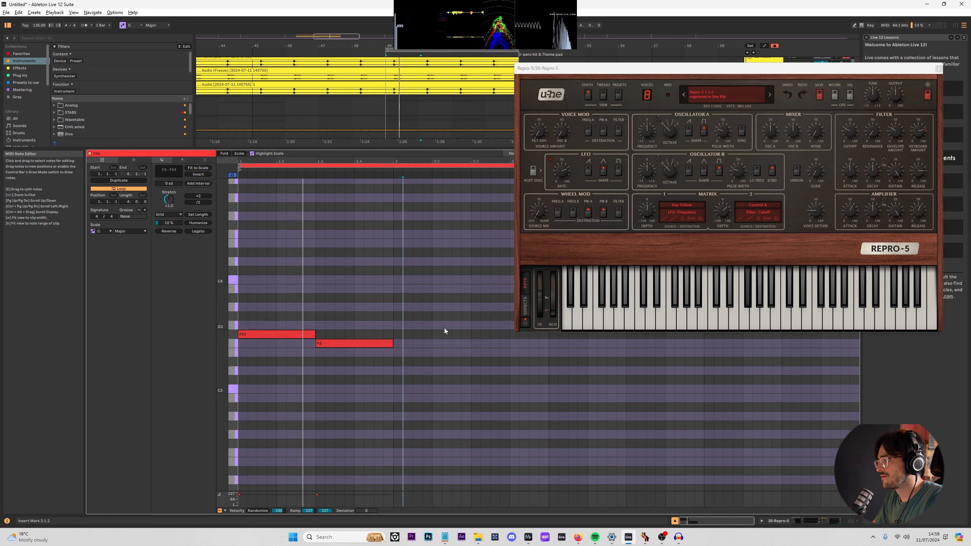
Halve the length of both notes and make the F3 note span from 1.2.3 to 2.1.1, with F#3 filling the space before it.
{"action": "left_click", "coordinate": [198, 201]}
{"action": "left_click", "coordinate": [292, 346]}
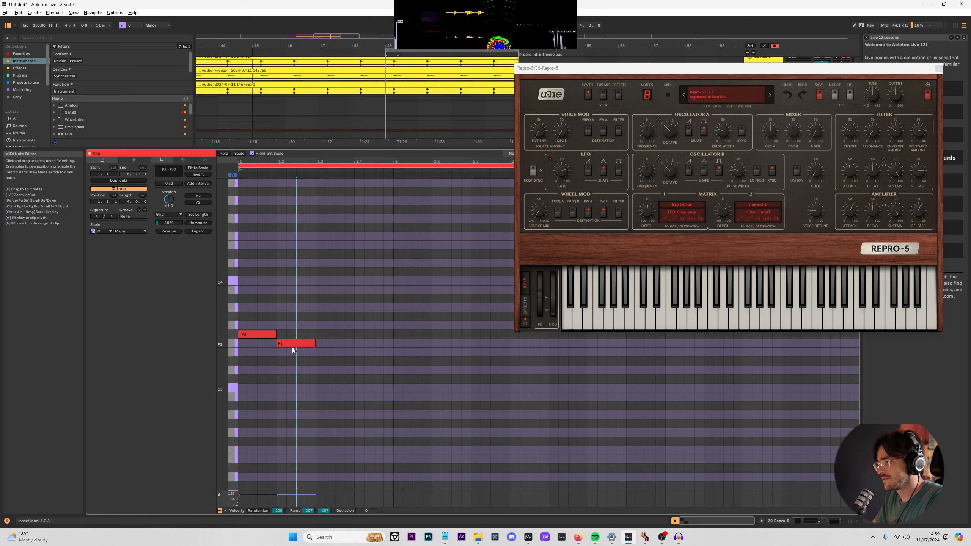
{"action": "left_click_drag", "start_coordinate": [292, 346], "coordinate": [393, 344]}
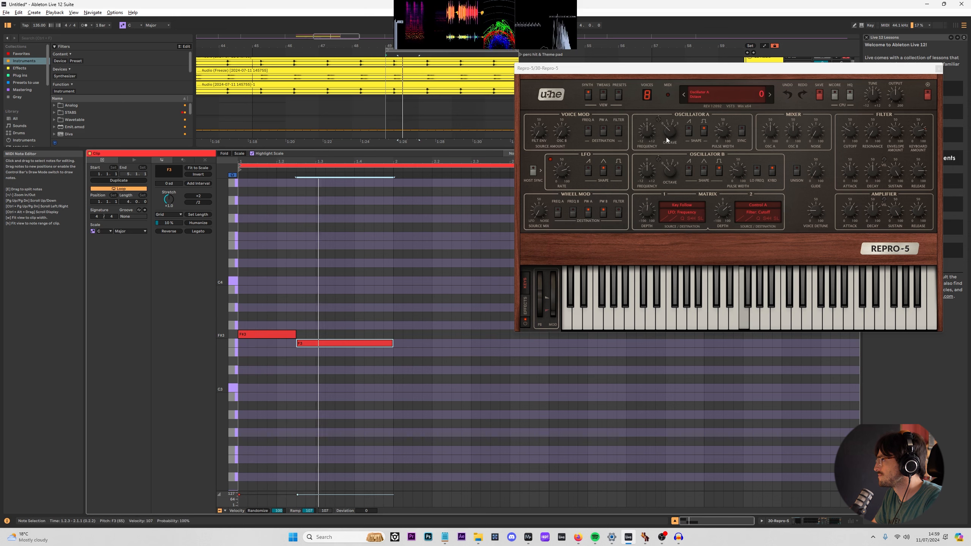
Set Repro-5's Oscillator A mixer level to 69, switch on unison and reposition the plug-in window.
{"action": "left_click_drag", "start_coordinate": [770, 139], "coordinate": [779, 117]}
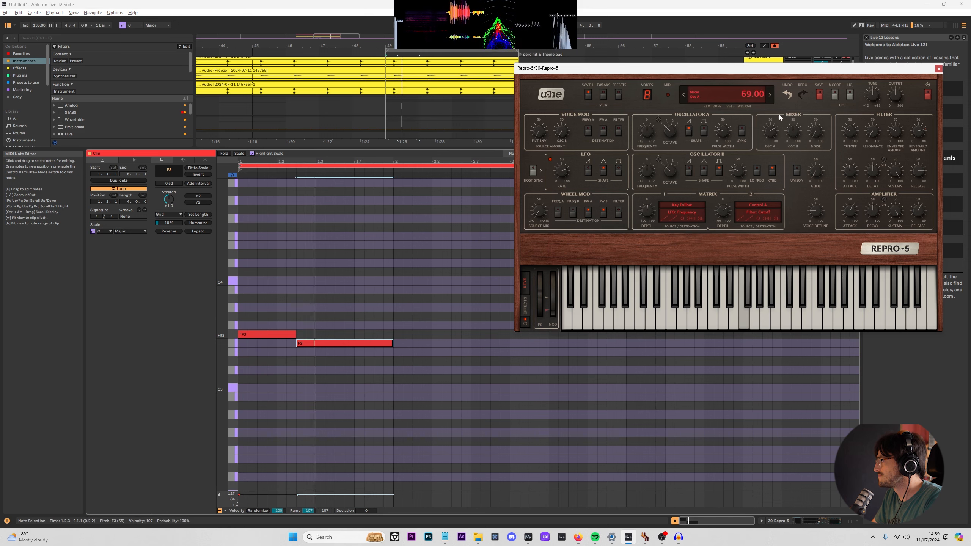
{"action": "left_click", "coordinate": [797, 171]}
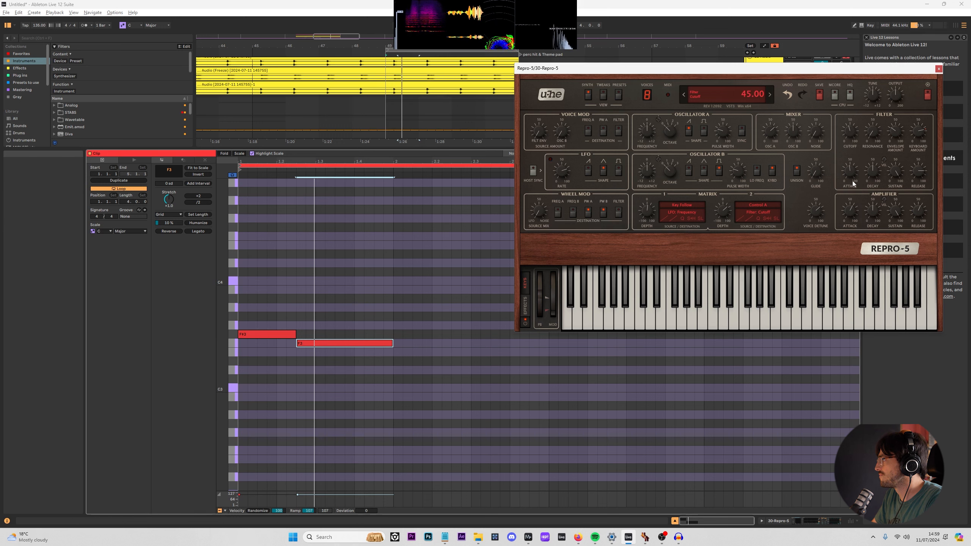
{"action": "left_click_drag", "start_coordinate": [766, 71], "coordinate": [667, 124]}
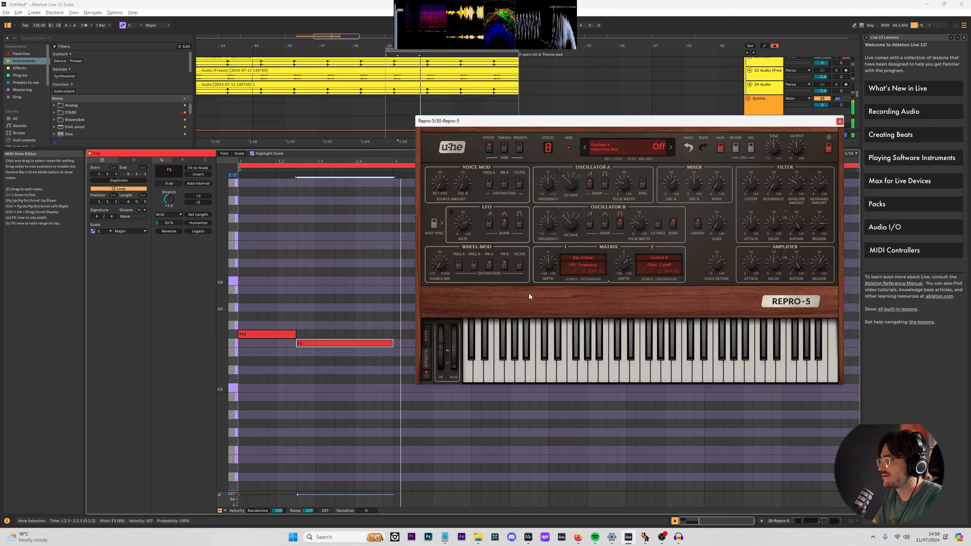
Look through Repro-5's tweaks and presets views, reset the patch to init and adjust Oscillator A's octave.
{"action": "left_click", "coordinate": [504, 148]}
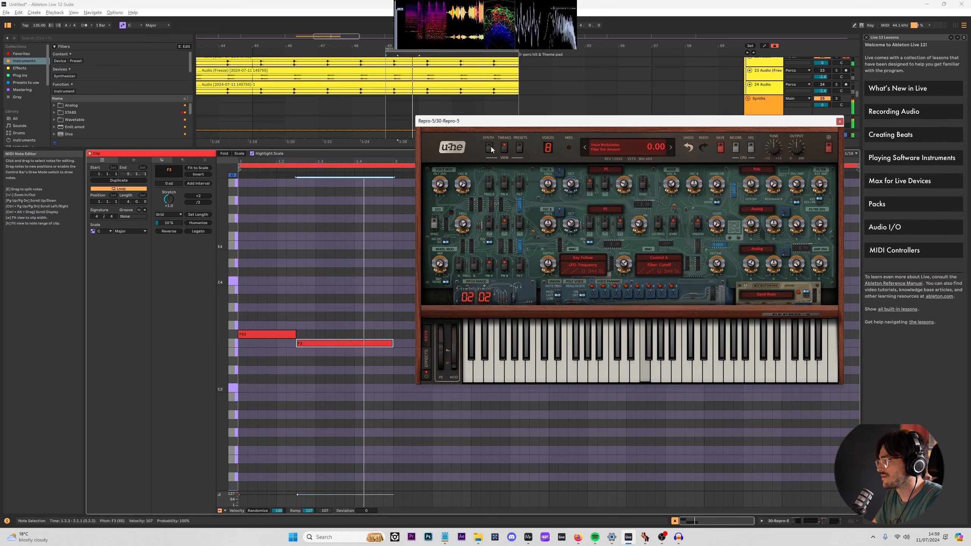
{"action": "left_click", "coordinate": [519, 147]}
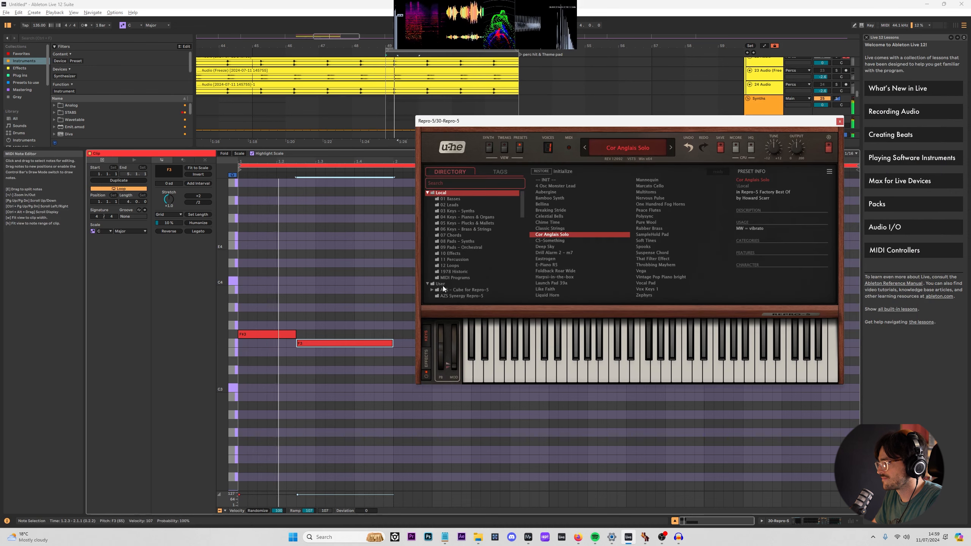
{"action": "left_click", "coordinate": [489, 147]}
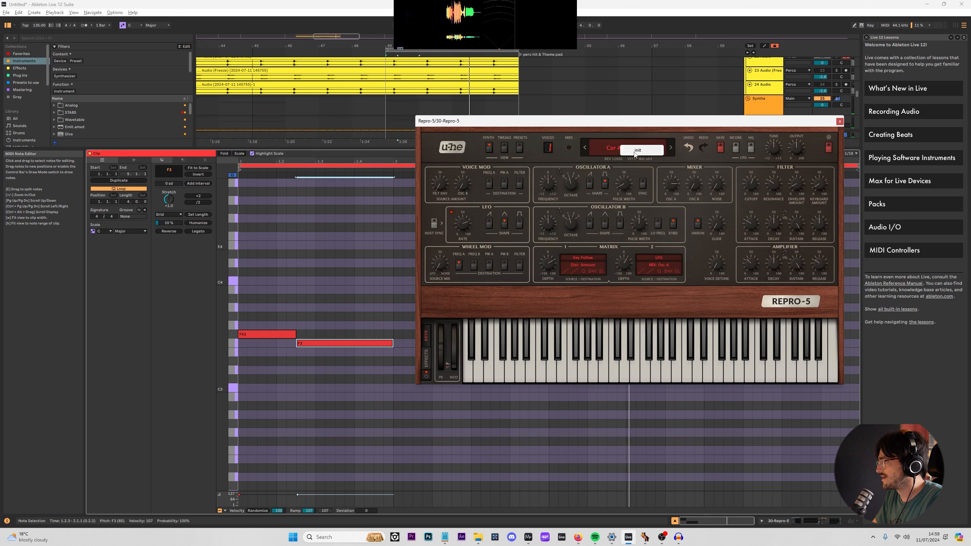
{"action": "left_click_drag", "start_coordinate": [575, 187], "coordinate": [574, 214]}
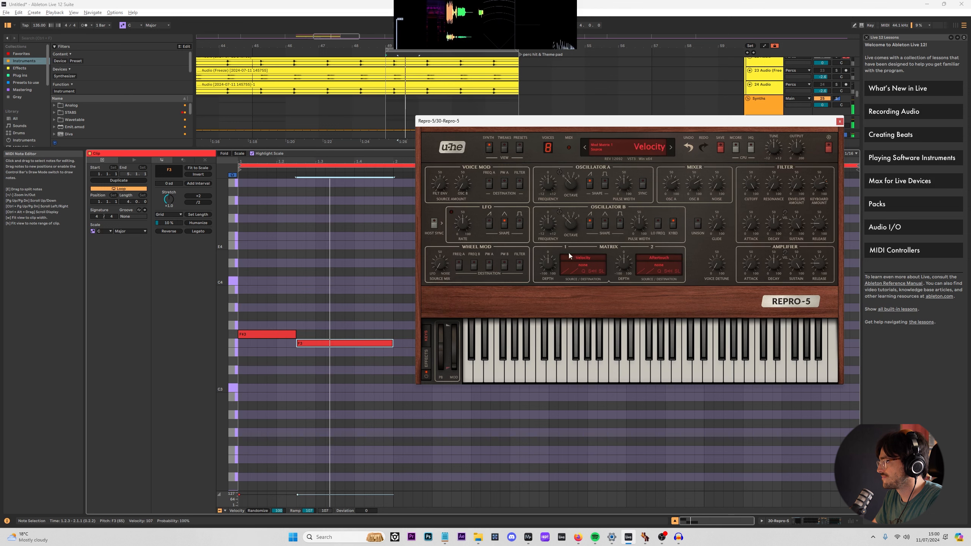
{"action": "key", "text": "space"}
Transpose both notes in the Repro-5 clip down one octave to F#2 and F2 and play the result.
{"action": "left_click_drag", "start_coordinate": [268, 295], "coordinate": [348, 382]}
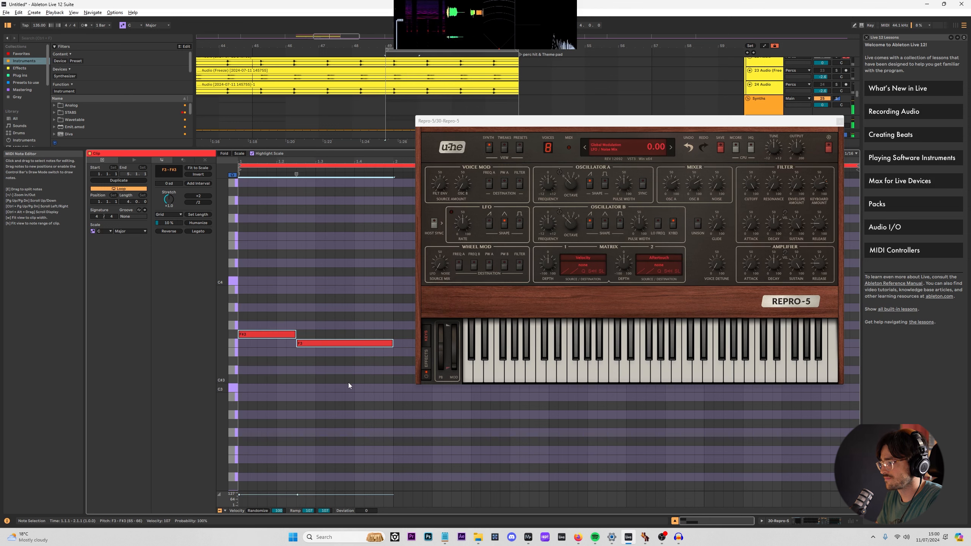
{"action": "key", "text": "shift+Down"}
{"action": "key", "text": "space"}
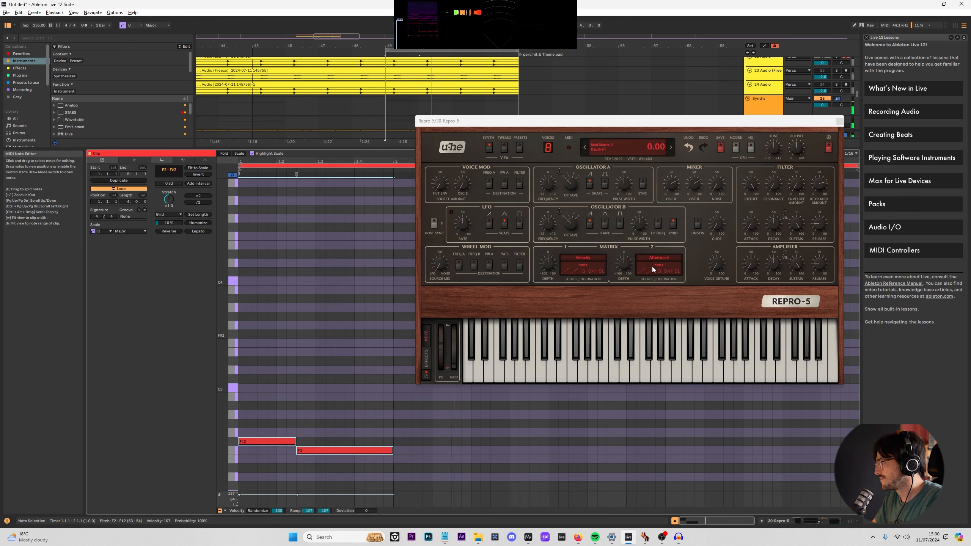
Set Repro-5's filter resonance to 22 and envelope amount to 0, and switch the filter tweak to Poly.
{"action": "left_click_drag", "start_coordinate": [774, 182], "coordinate": [777, 163]}
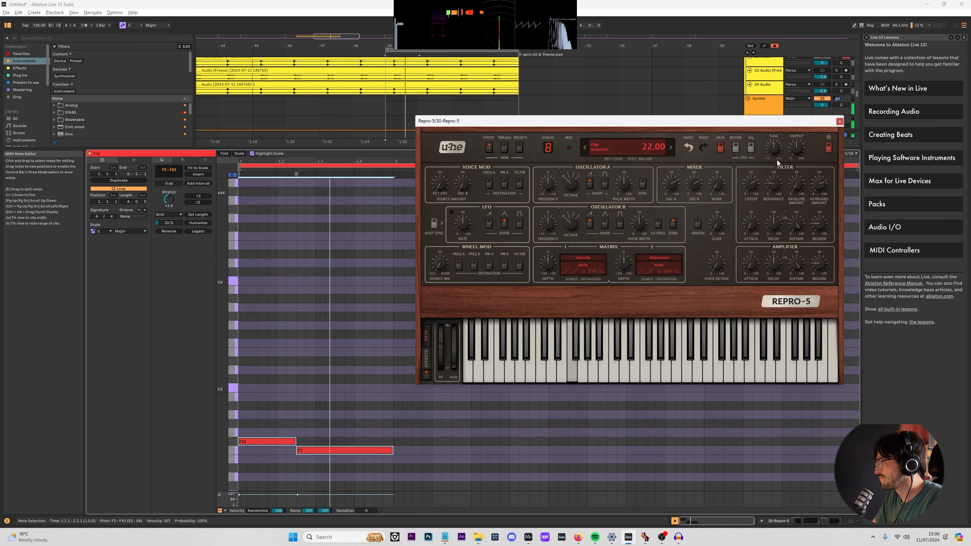
{"action": "left_click", "coordinate": [509, 148]}
{"action": "left_click", "coordinate": [757, 169]}
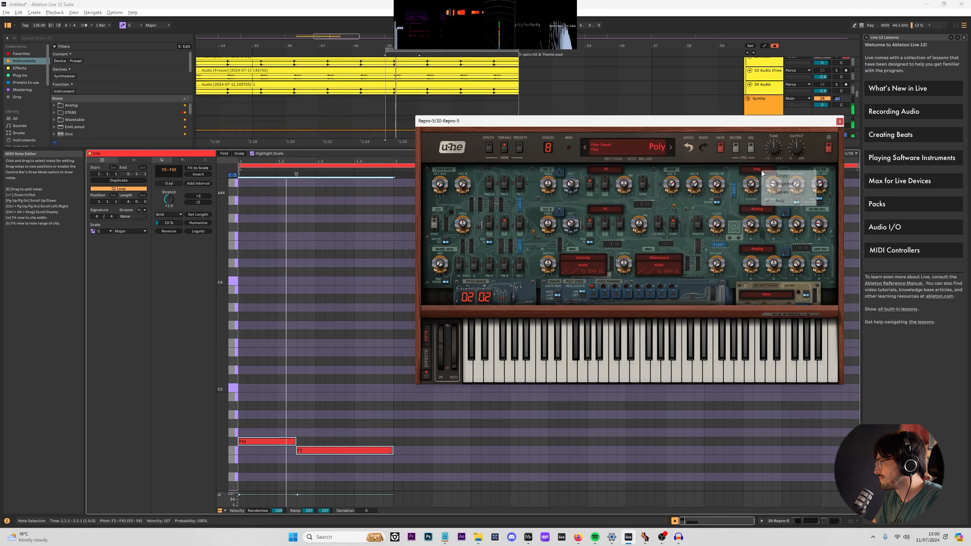
{"action": "left_click", "coordinate": [759, 173]}
{"action": "left_click", "coordinate": [488, 147]}
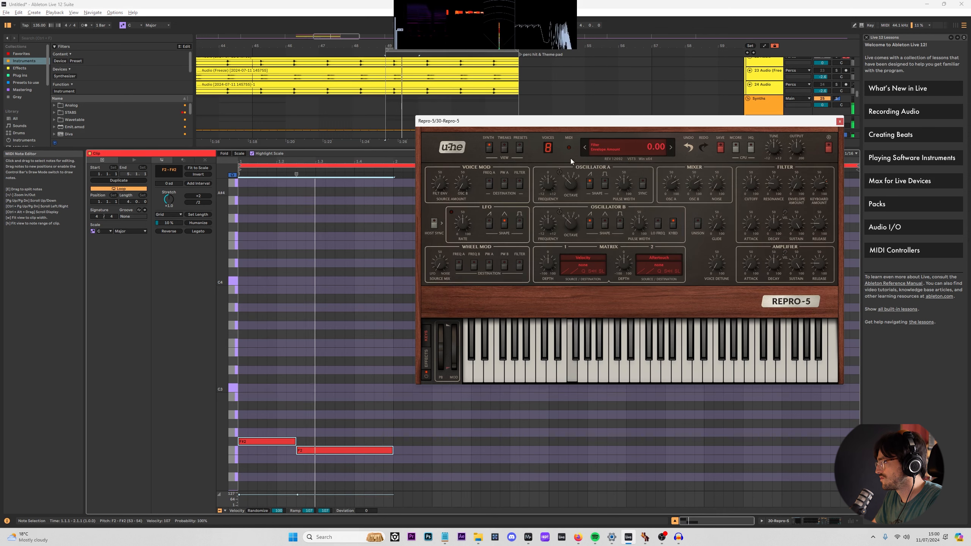
Try the Crispy and Rounded filter tweaks on the Repro-5 patch.
{"action": "left_click", "coordinate": [504, 147]}
{"action": "left_click", "coordinate": [771, 170]}
{"action": "left_click", "coordinate": [781, 180]}
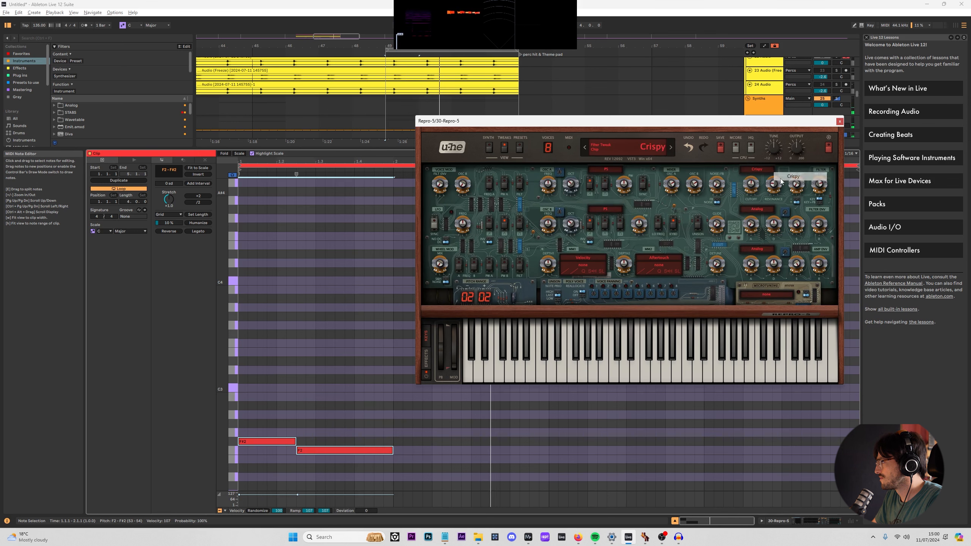
{"action": "left_click", "coordinate": [759, 171]}
{"action": "left_click", "coordinate": [780, 183]}
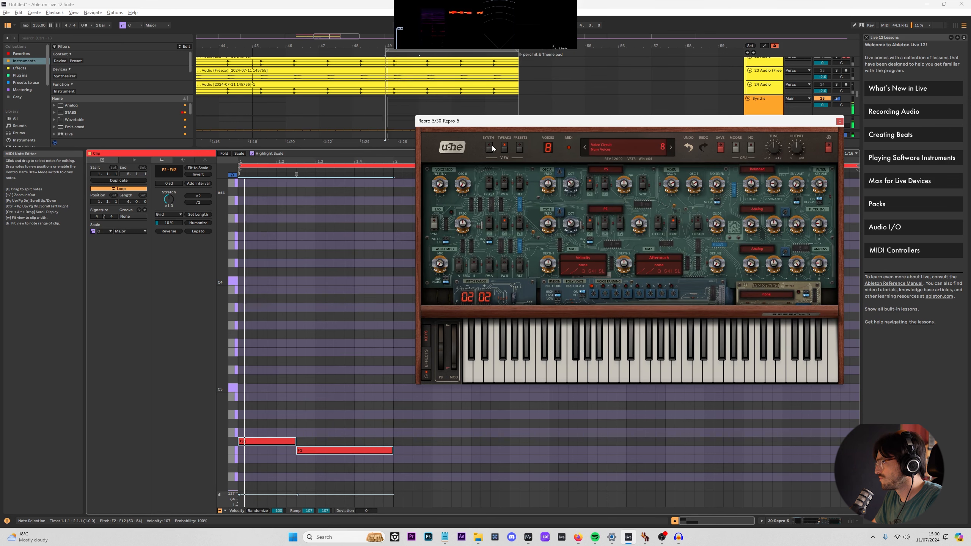
{"action": "left_click", "coordinate": [489, 148]}
Select the Poly filter tweak in Repro-5 and set the filter cutoff to 58.
{"action": "mouse_move", "coordinate": [752, 182]}
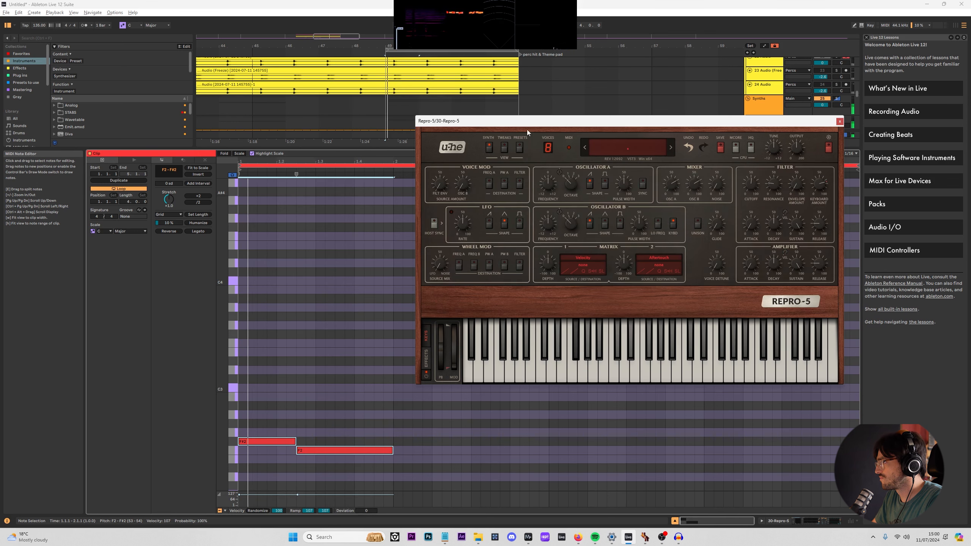
{"action": "left_click", "coordinate": [505, 147]}
{"action": "left_click", "coordinate": [758, 169]}
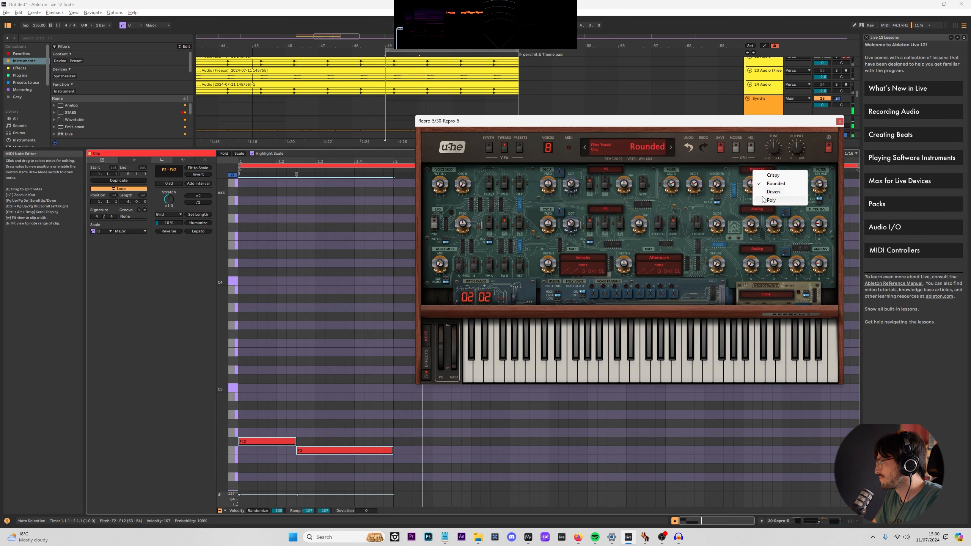
{"action": "left_click", "coordinate": [762, 182]}
{"action": "key", "text": "space"}
{"action": "left_click_drag", "start_coordinate": [755, 183], "coordinate": [756, 180]}
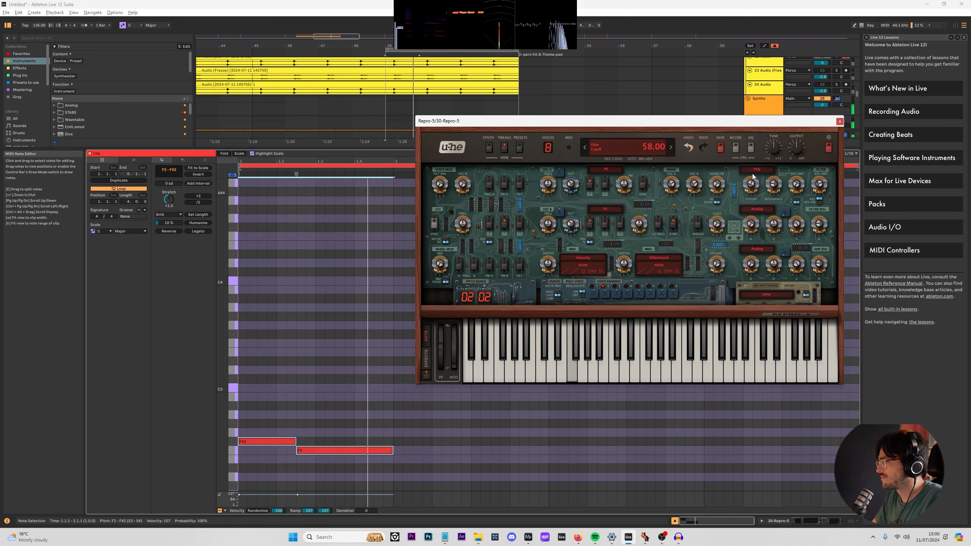
Close Repro-5, collapse the note editor and play the Repro-5 clip from bar 49 with its track soloed.
{"action": "left_click", "coordinate": [839, 121]}
{"action": "key", "text": "s"}
{"action": "key", "text": "space"}
{"action": "key", "text": "space"}
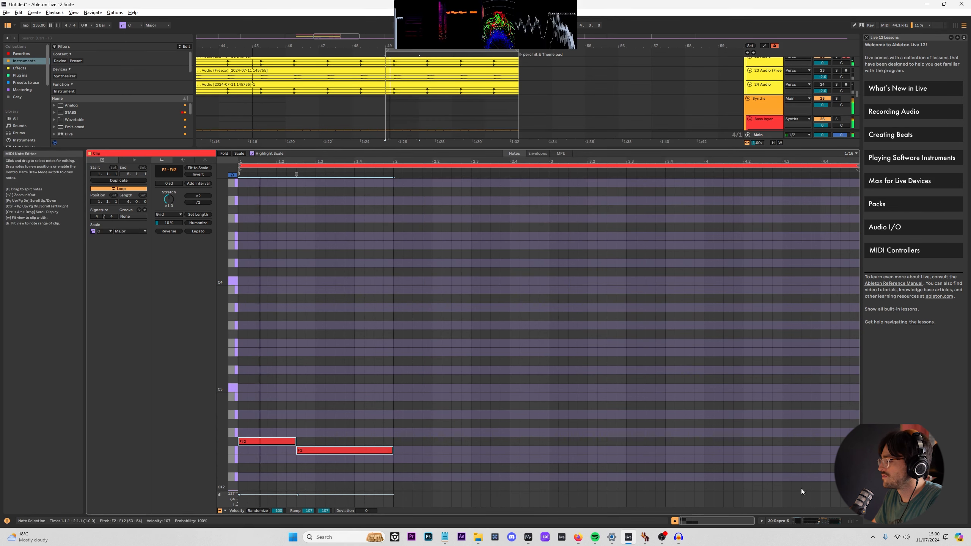
{"action": "left_click", "coordinate": [675, 521]}
{"action": "left_click", "coordinate": [410, 318]}
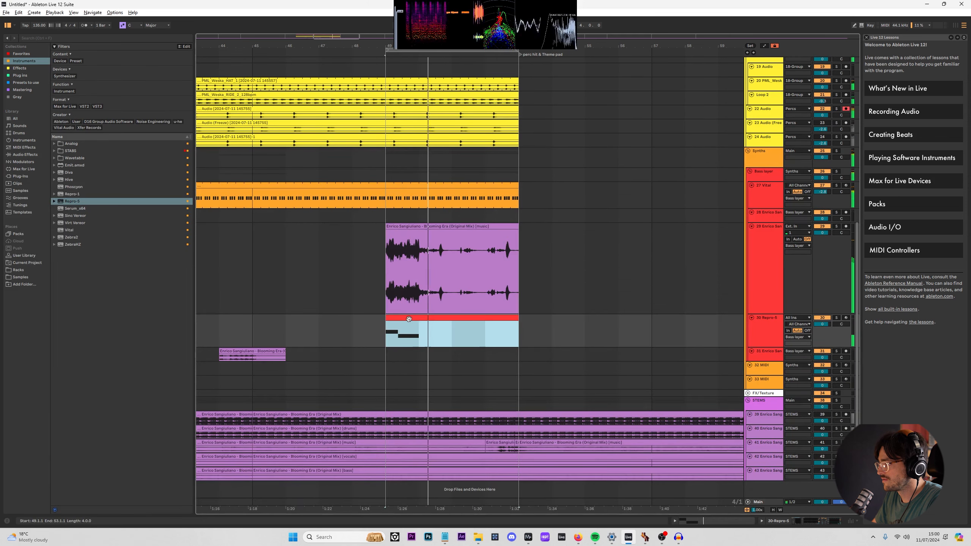
{"action": "key", "text": "s"}
{"action": "key", "text": "space"}
{"action": "key", "text": "space"}
Insert Decapitator ahead of EQ Eight on the Repro-5 track and compare the sound with the Blooming Era music track.
{"action": "left_click", "coordinate": [19, 68]}
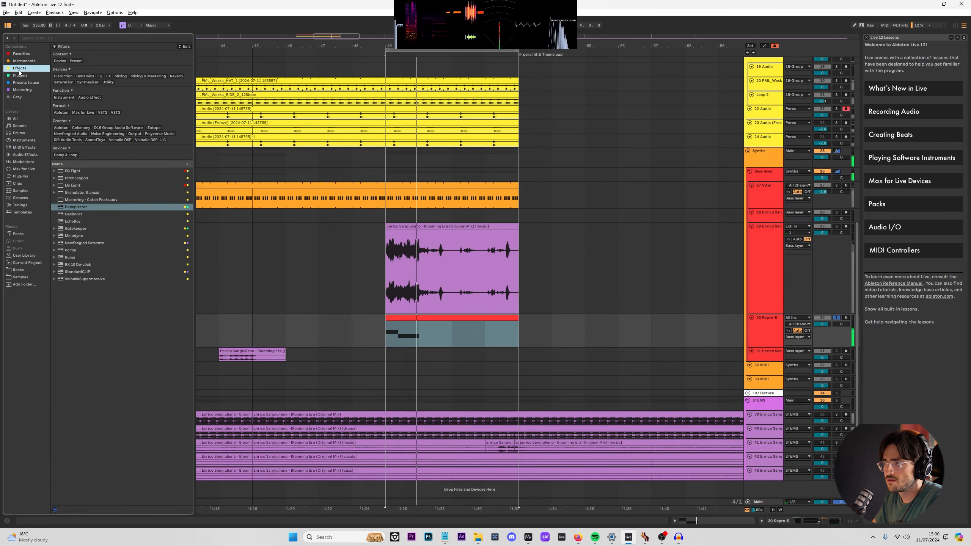
{"action": "double_click", "coordinate": [81, 210]}
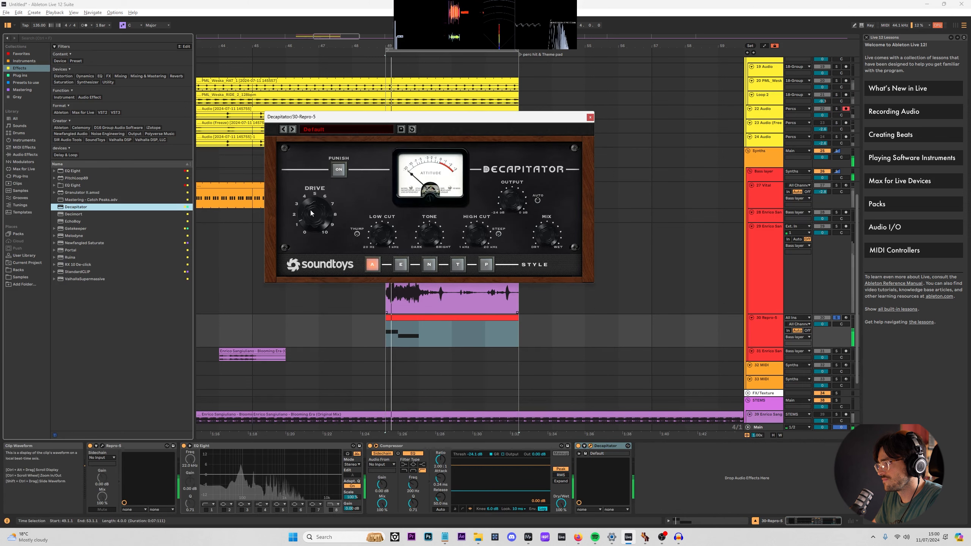
{"action": "left_click", "coordinate": [610, 453]}
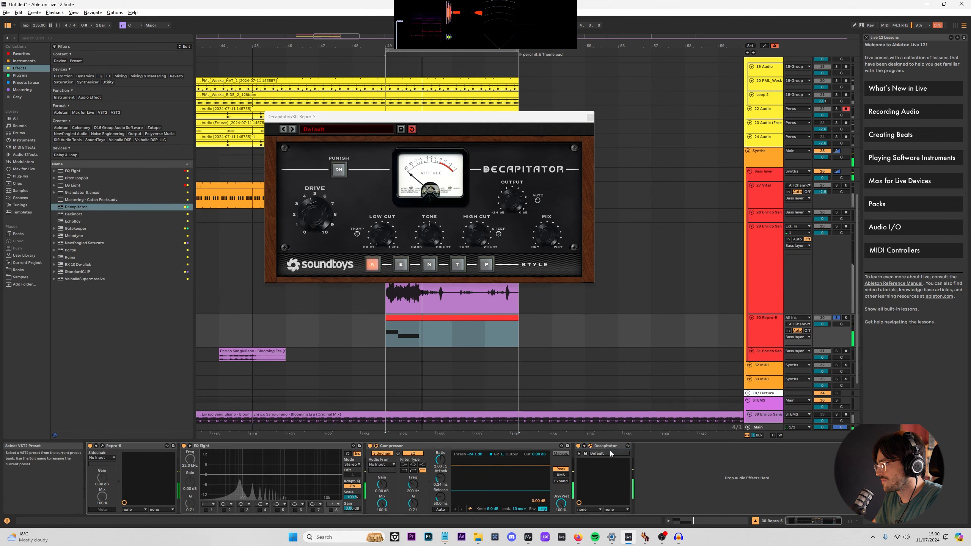
{"action": "left_click_drag", "start_coordinate": [265, 441], "coordinate": [259, 466]}
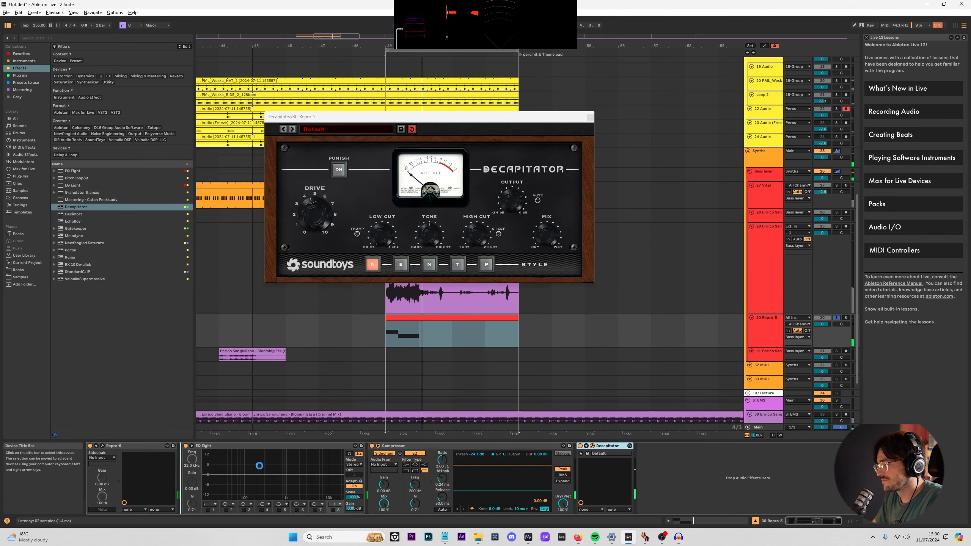
{"action": "left_click", "coordinate": [836, 226]}
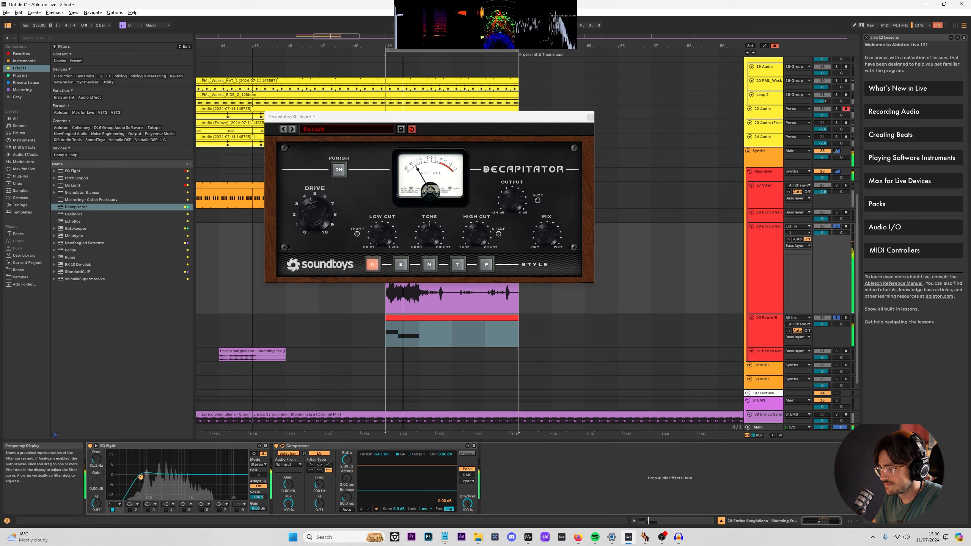
{"action": "left_click", "coordinate": [421, 332]}
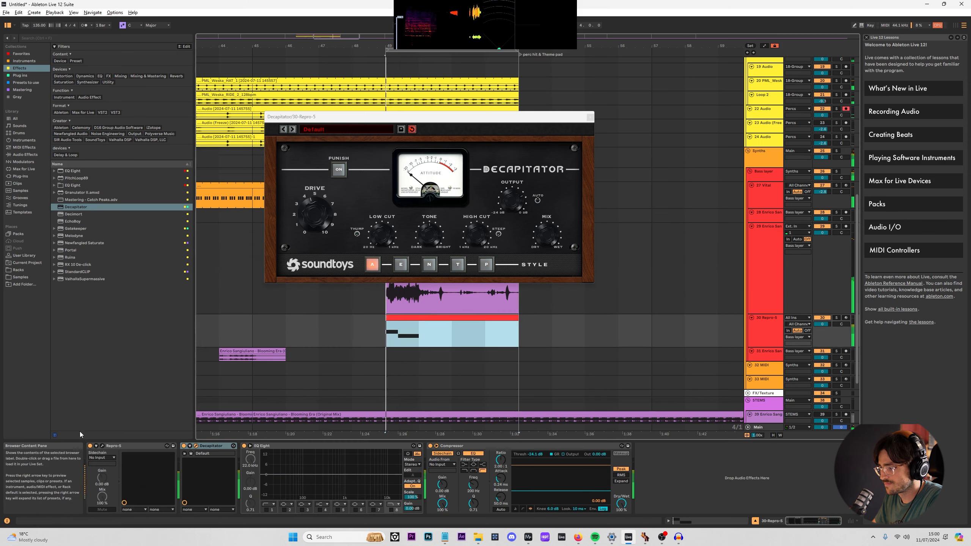
Turn on Oscillator A's saw wave in Repro-5, set its mixer level to 70 and close both plug-in windows.
{"action": "left_click", "coordinate": [102, 446]}
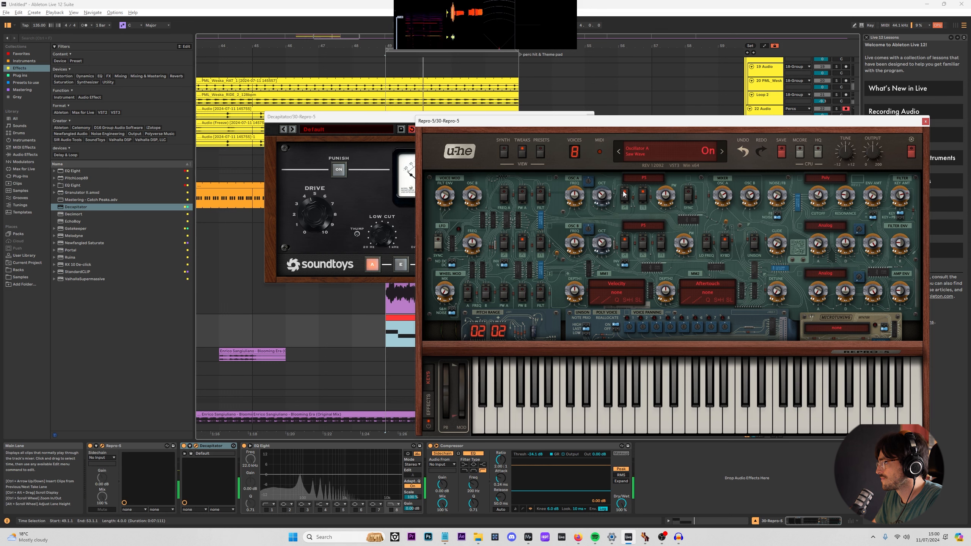
{"action": "left_click", "coordinate": [654, 197]}
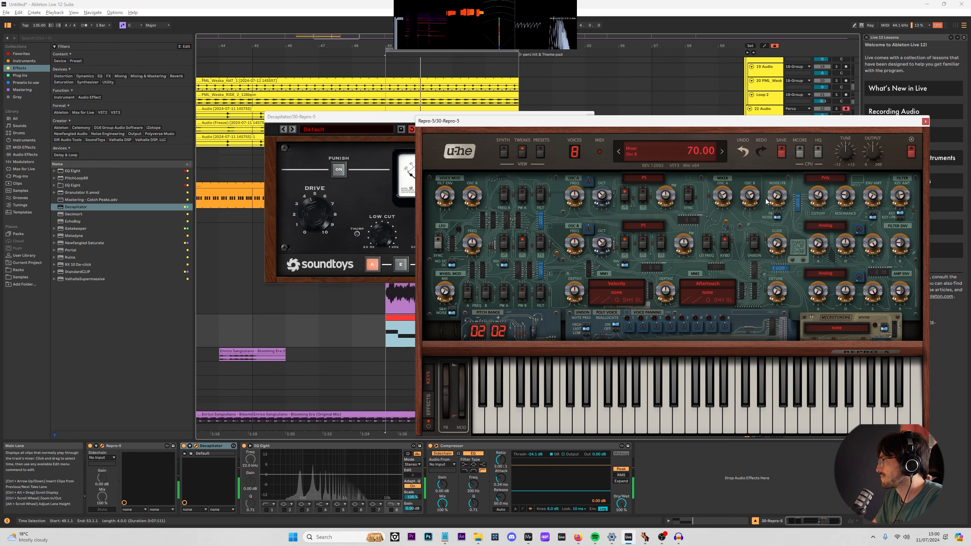
{"action": "left_click", "coordinate": [504, 151]}
{"action": "left_click", "coordinate": [925, 122]}
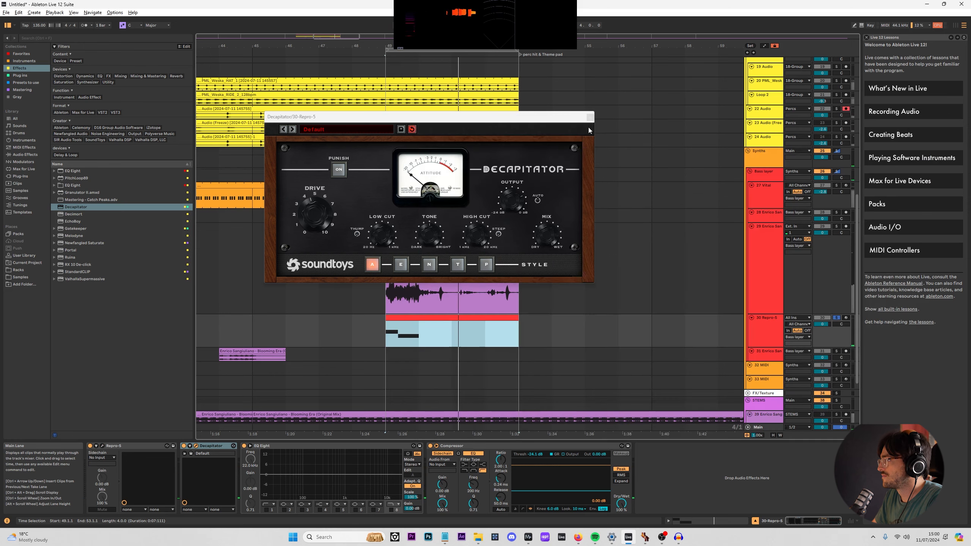
{"action": "left_click", "coordinate": [590, 117]}
Narrow the arrangement grid to 1/16 and play the soloed Blooming Era music excerpt from 50.2.3.
{"action": "scroll", "coordinate": [563, 267], "scroll_direction": "down", "scroll_amount": 5}
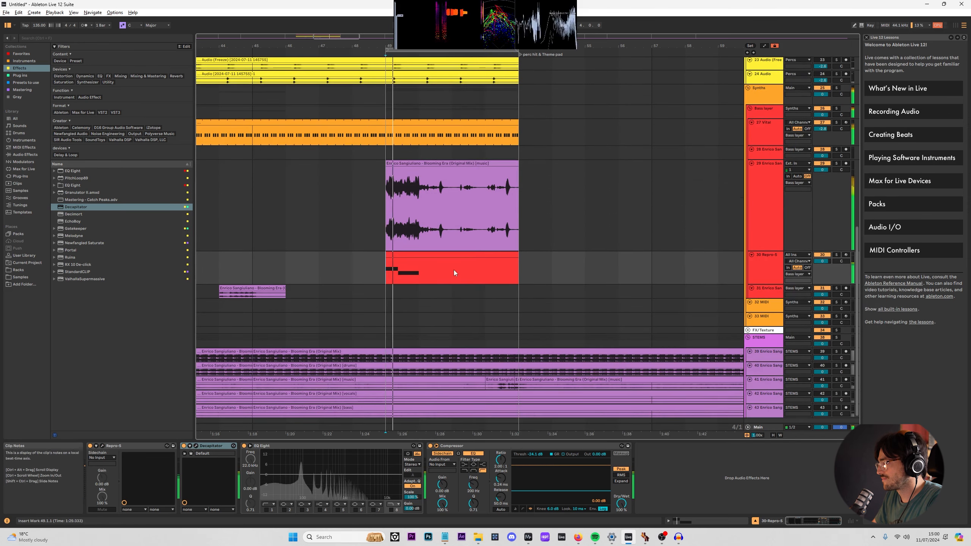
{"action": "scroll", "coordinate": [415, 282], "scroll_direction": "up", "scroll_amount": 5, "text": "ctrl"}
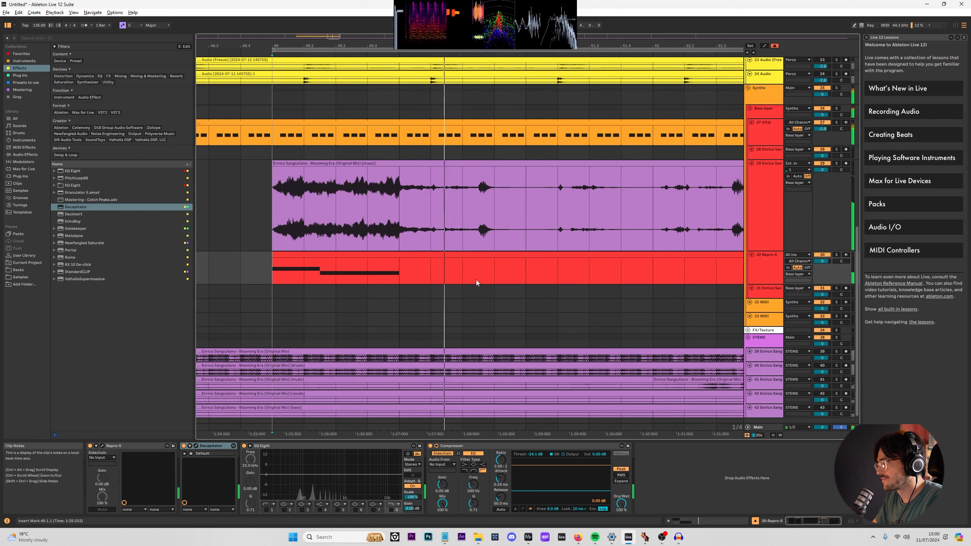
{"action": "key", "text": "space"}
{"action": "key", "text": "ctrl+1"}
{"action": "key", "text": "ctrl+1"}
{"action": "left_click", "coordinate": [479, 268]}
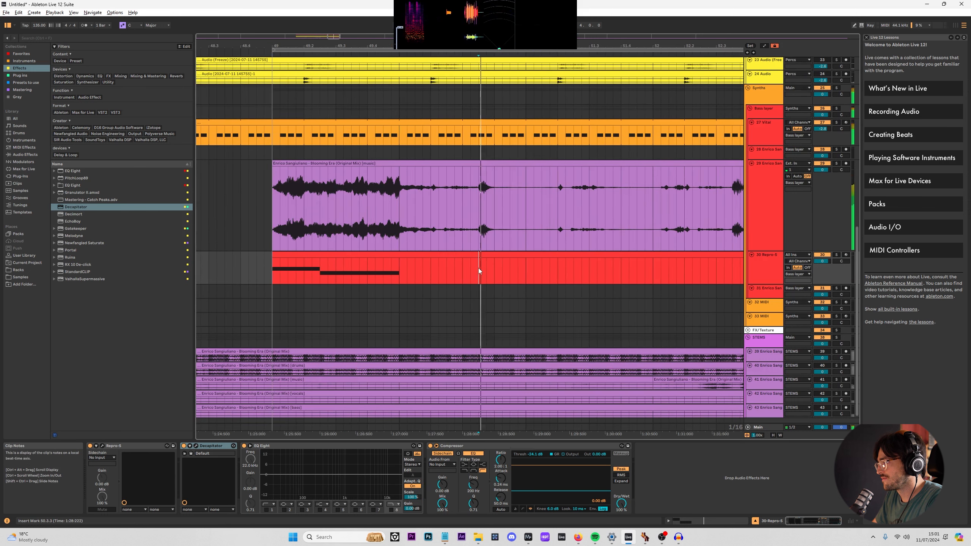
{"action": "left_click", "coordinate": [447, 211]}
{"action": "key", "text": "s"}
{"action": "key", "text": "space"}
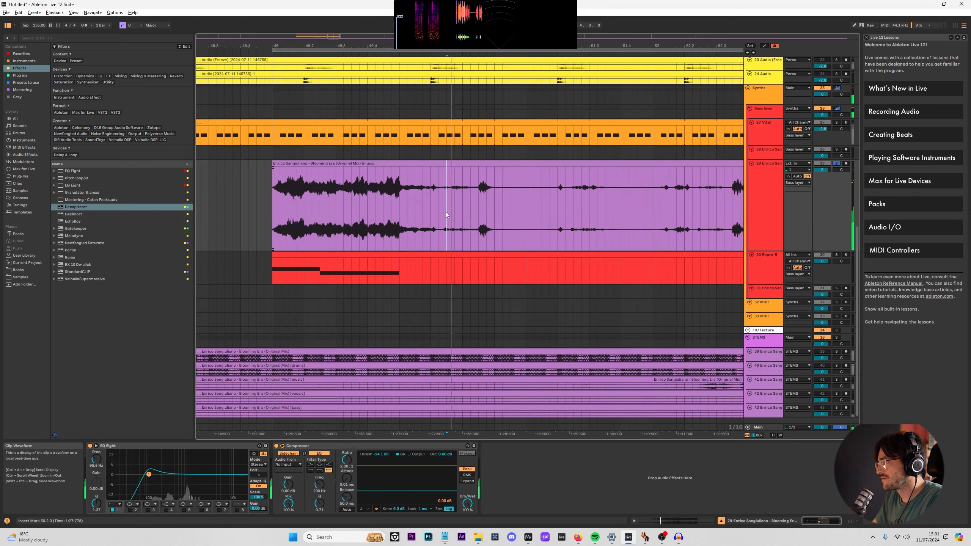
Insert a new MIDI track directly below the Repro-5 track.
{"action": "left_click", "coordinate": [474, 269]}
{"action": "scroll", "coordinate": [480, 269], "scroll_direction": "down", "scroll_amount": 1}
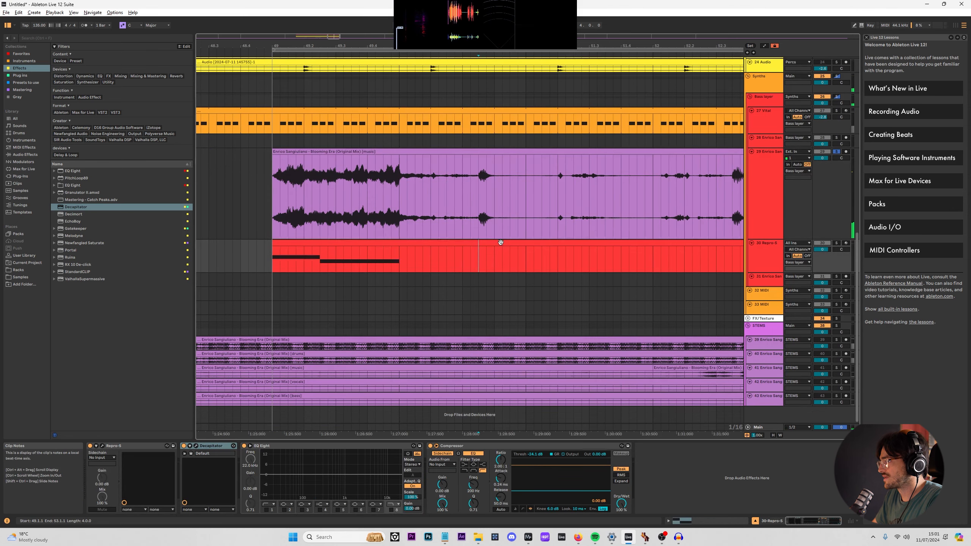
{"action": "left_click", "coordinate": [500, 242]}
{"action": "key", "text": "ctrl+shift+t"}
{"action": "scroll", "coordinate": [390, 264], "scroll_direction": "down", "scroll_amount": 2}
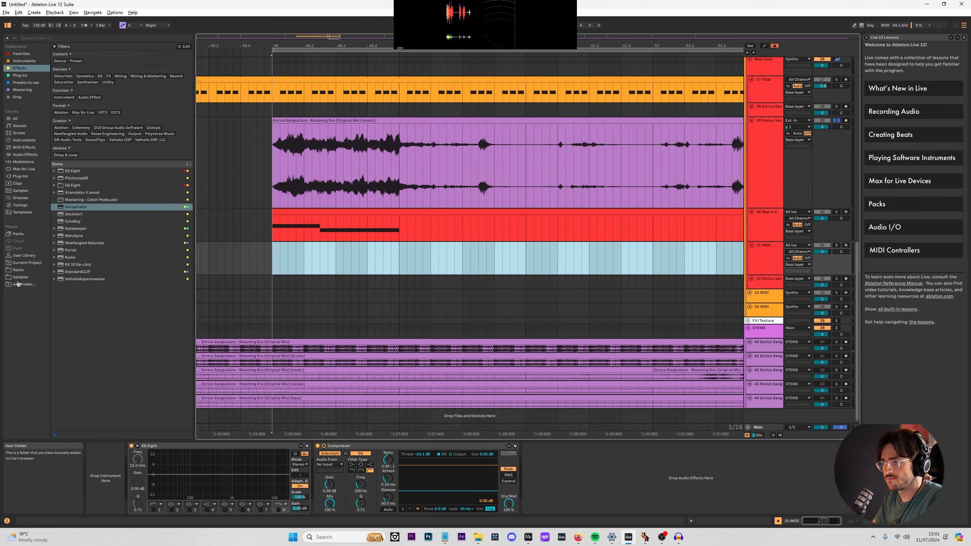
Load the SMK_DONTSTOP-Pluck rack from the 2024 Racks Leads folder onto the new MIDI track and close Vital.
{"action": "left_click", "coordinate": [24, 271]}
{"action": "left_click", "coordinate": [55, 61]}
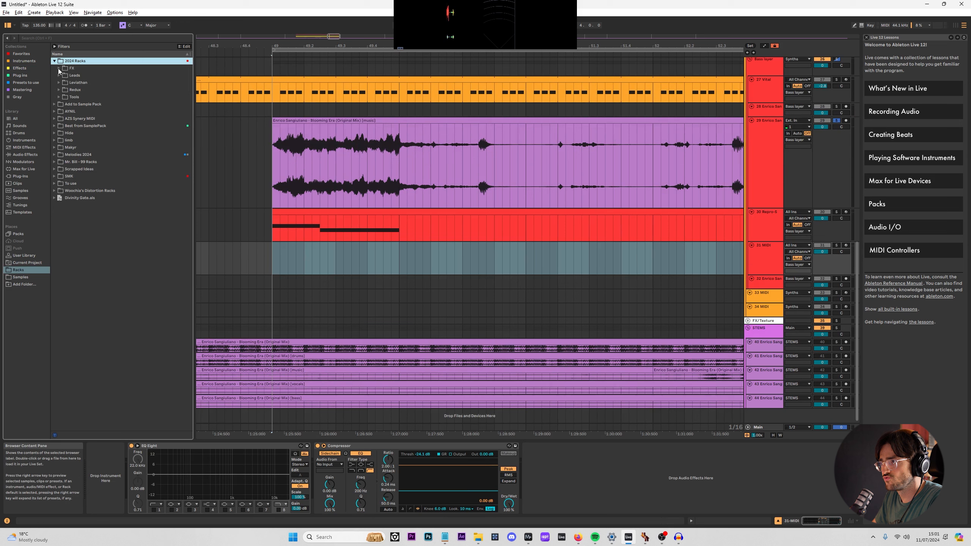
{"action": "left_click", "coordinate": [58, 69]}
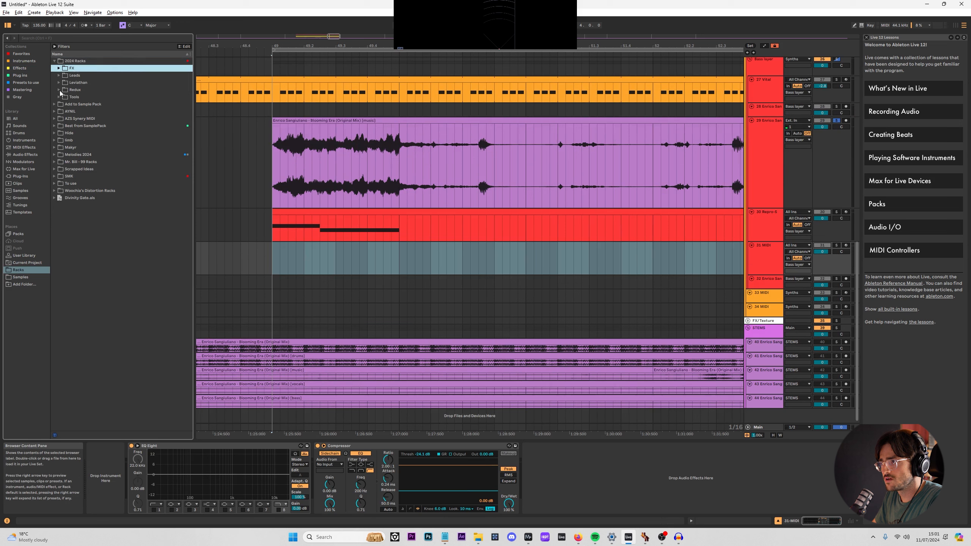
{"action": "left_click", "coordinate": [59, 76]}
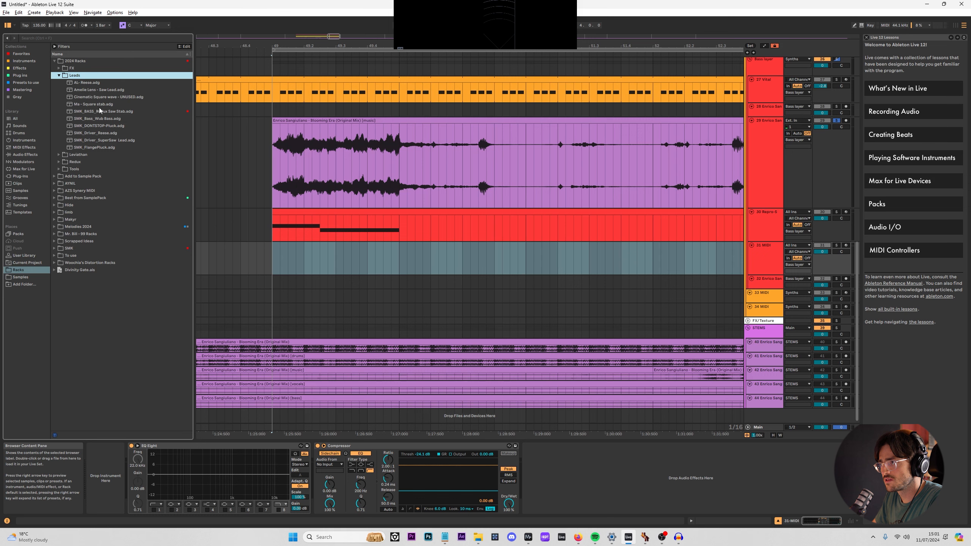
{"action": "left_click", "coordinate": [99, 127]}
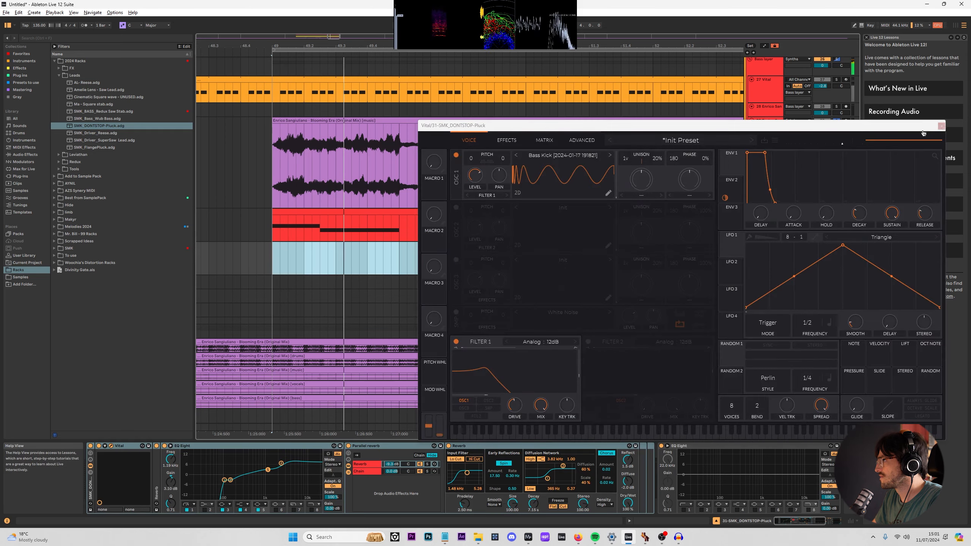
{"action": "left_click", "coordinate": [941, 126]}
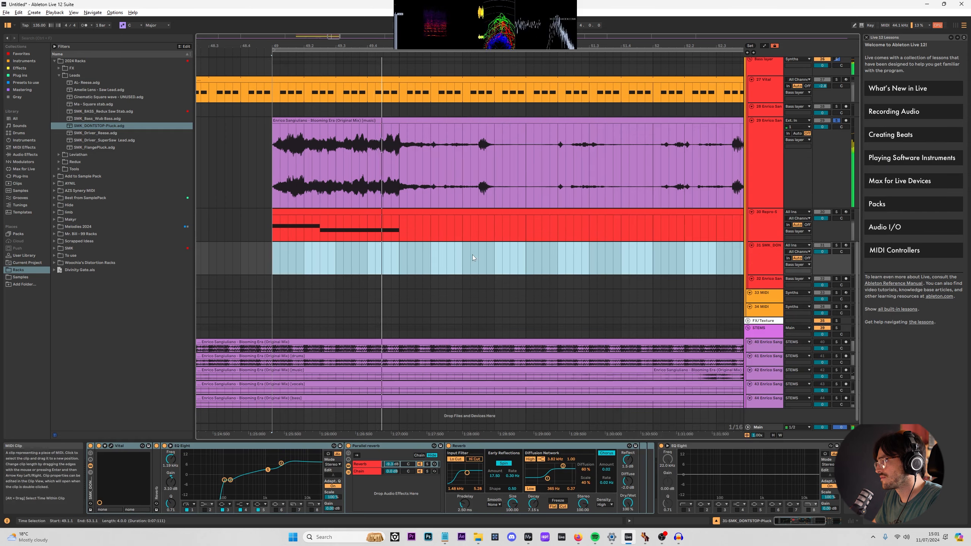
Widen the grid to 1/4 and create an empty one-bar MIDI clip at bar 51 on the pluck track.
{"action": "left_click", "coordinate": [478, 258]}
{"action": "key", "text": "ctrl+2"}
{"action": "key", "text": "ctrl+2"}
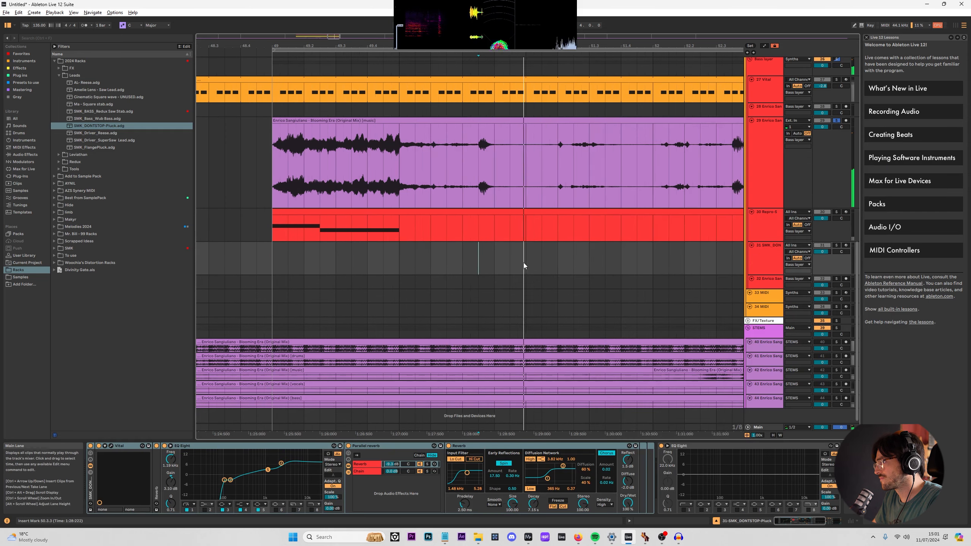
{"action": "left_click_drag", "start_coordinate": [523, 264], "coordinate": [646, 250]}
{"action": "key", "text": "space"}
{"action": "key", "text": "ctrl+shift+m"}
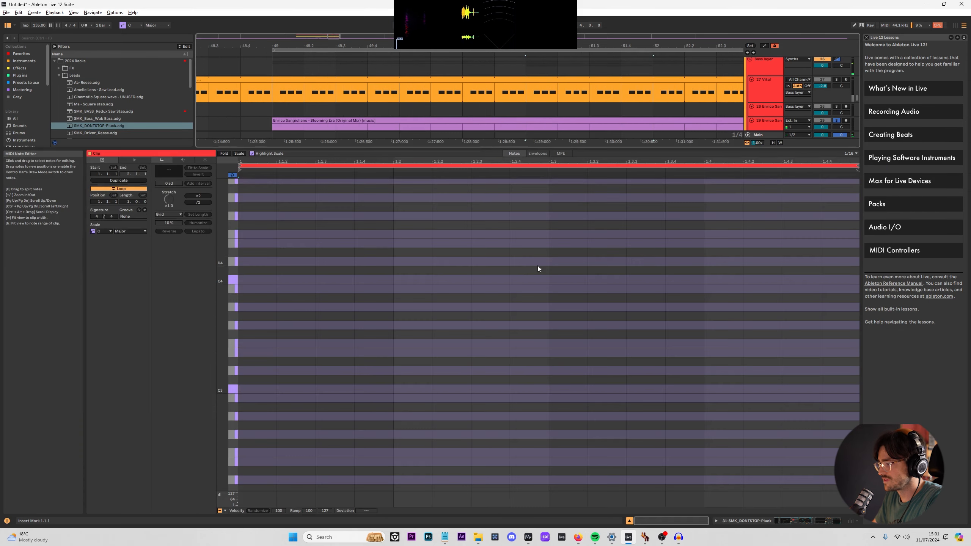
Add a sixteenth note at 1.1.2 in the pluck clip and transpose it down from C4 to F0.
{"action": "double_click", "coordinate": [286, 282]}
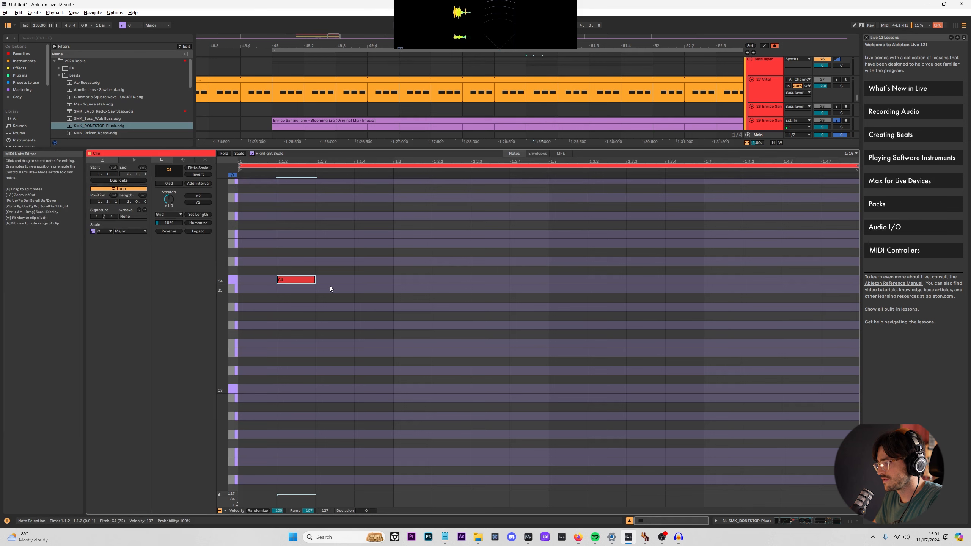
{"action": "key", "text": "shift+Down"}
{"action": "key", "text": "Down"}
{"action": "key", "text": "Down"}
{"action": "key", "text": "Down"}
{"action": "key", "text": "Down"}
{"action": "key", "text": "Down"}
{"action": "key", "text": "Down"}
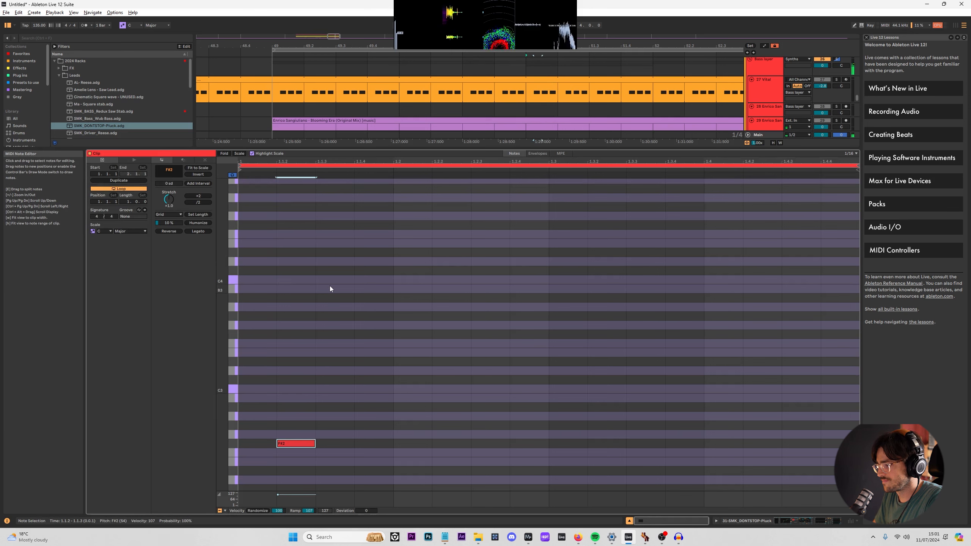
{"action": "key", "text": "shift+Down"}
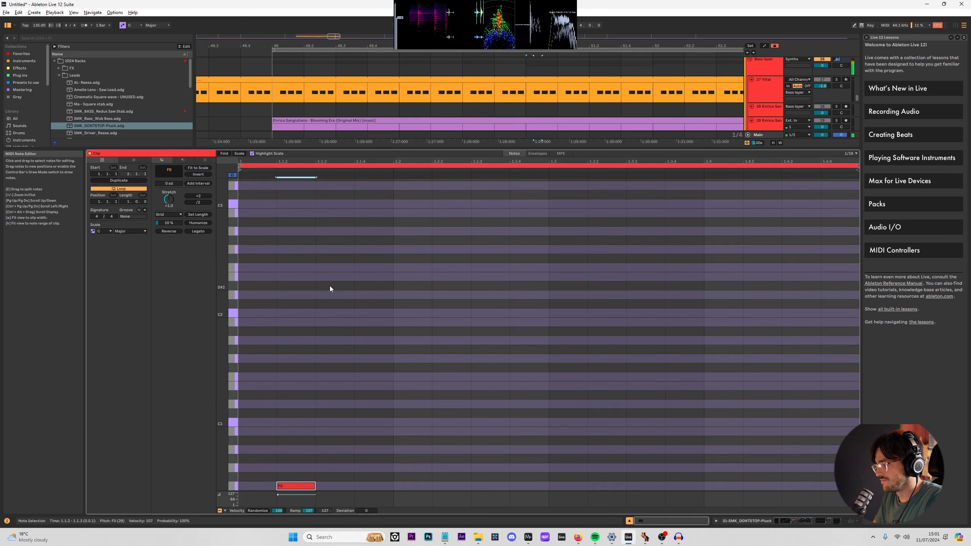
Move the F0 note to 1.1.1 and duplicate it to 1.1.3, 1.2.1 and 1.2.3 in the pluck clip.
{"action": "key", "text": "Left"}
{"action": "key", "text": "ctrl+d"}
{"action": "key", "text": "Right"}
{"action": "key", "text": "ctrl+d"}
{"action": "key", "text": "Right"}
{"action": "key", "text": "ctrl+d"}
{"action": "key", "text": "Right"}
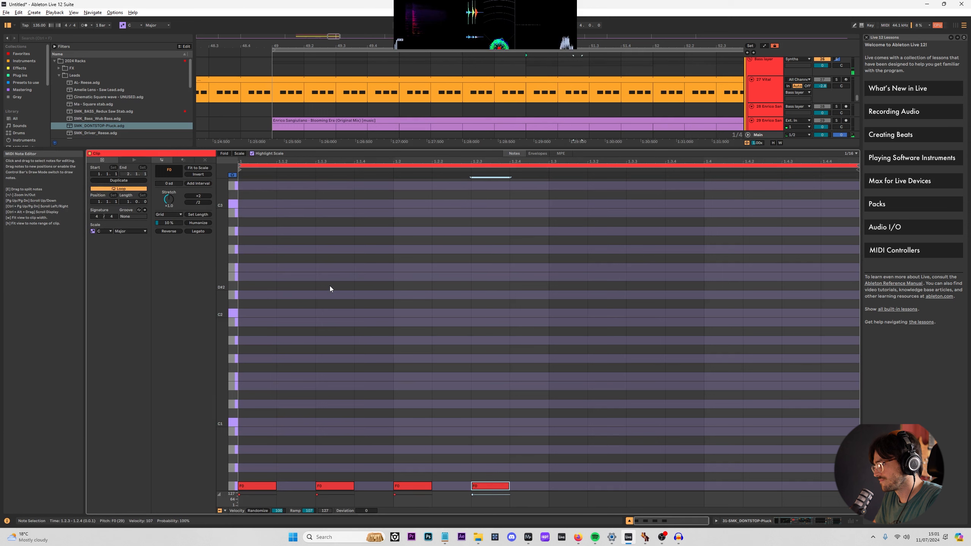
Compress the timing of all four F0 notes by a factor of 2 and play the result.
{"action": "key", "text": "ctrl+a"}
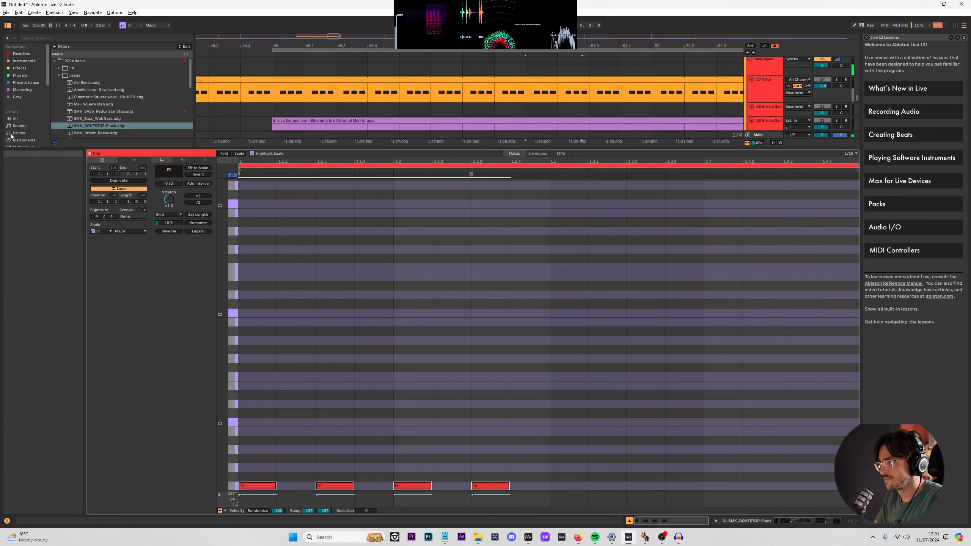
{"action": "left_click", "coordinate": [199, 204]}
{"action": "key", "text": "space"}
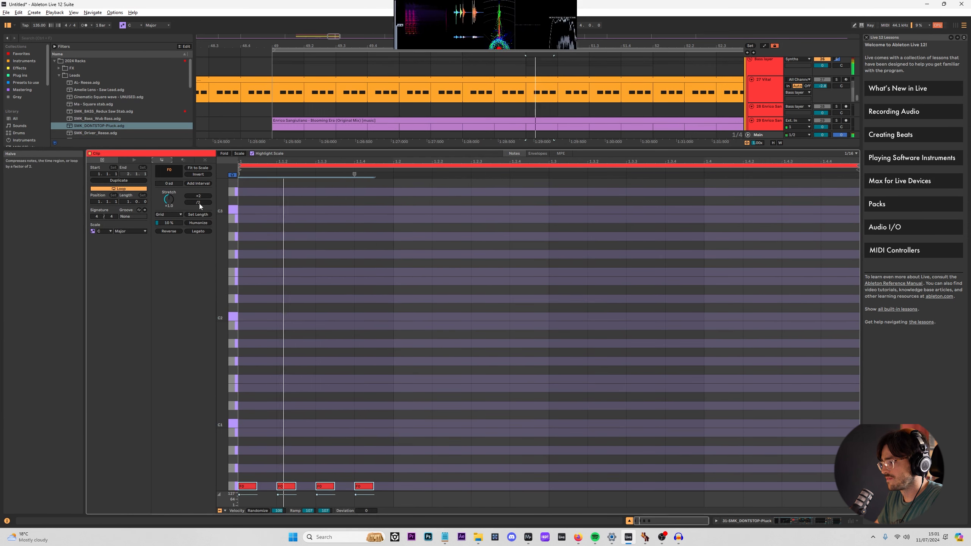
Compare the music excerpt with the pluck part, then duplicate the one-bar pluck clip to bar 52.
{"action": "left_click", "coordinate": [832, 524]}
{"action": "left_click", "coordinate": [294, 254]}
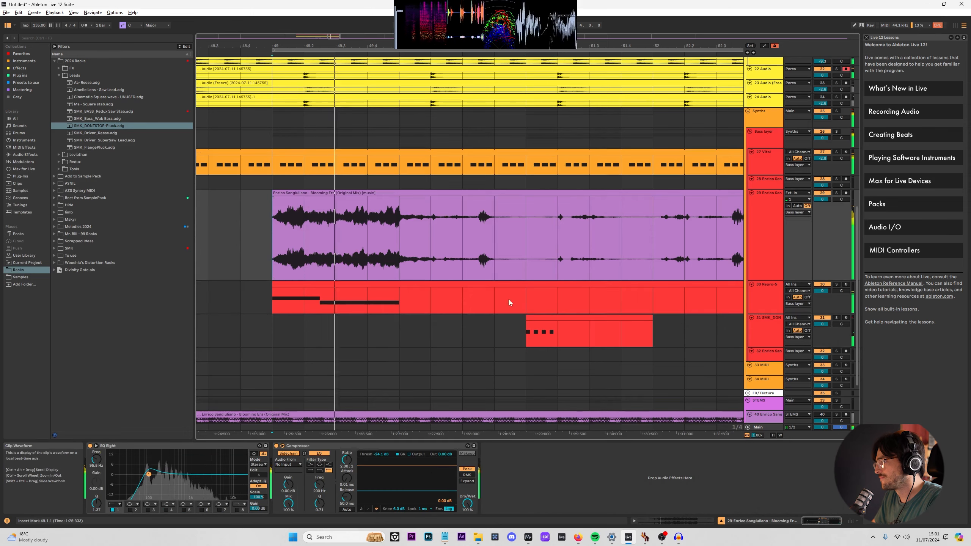
{"action": "left_click", "coordinate": [513, 329]}
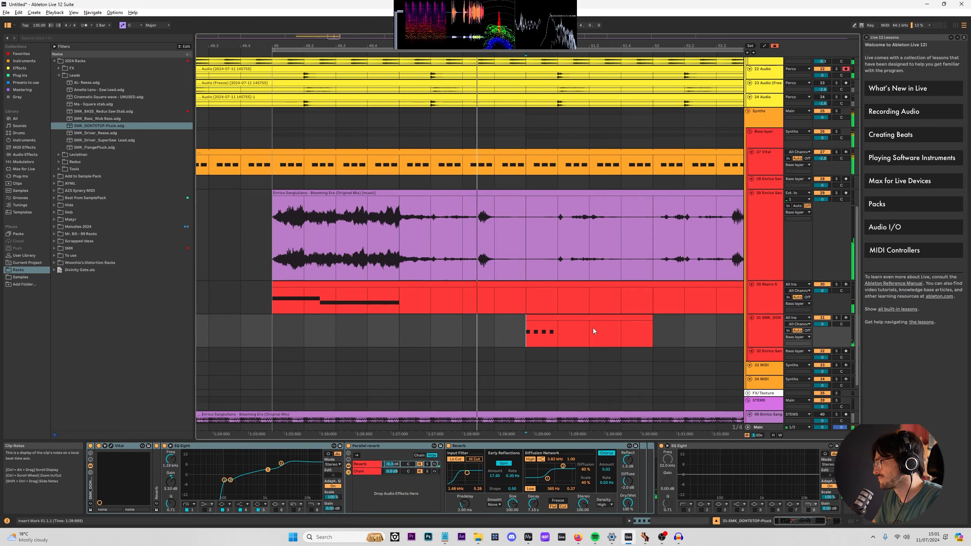
{"action": "scroll", "coordinate": [573, 319], "scroll_direction": "down", "scroll_amount": 5}
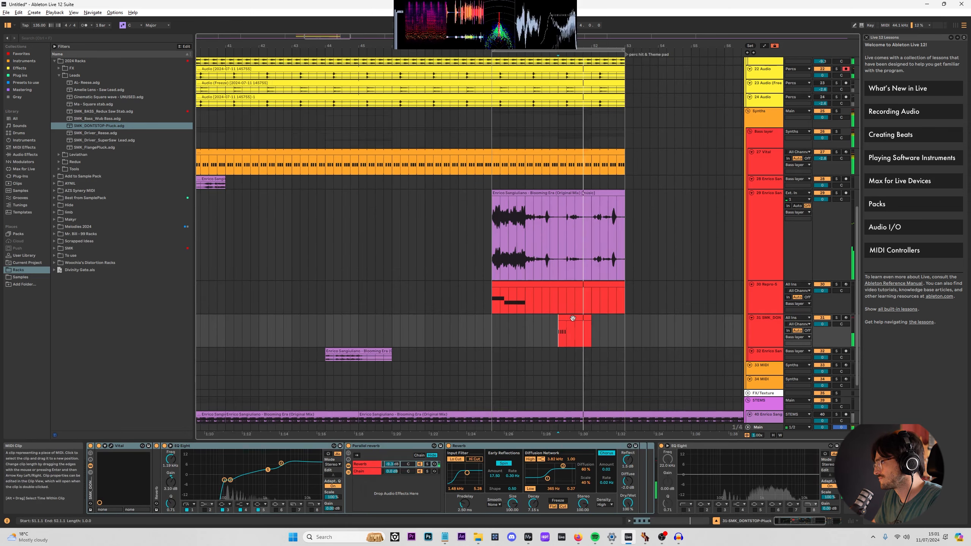
{"action": "left_click_drag", "start_coordinate": [582, 318], "coordinate": [623, 323]}
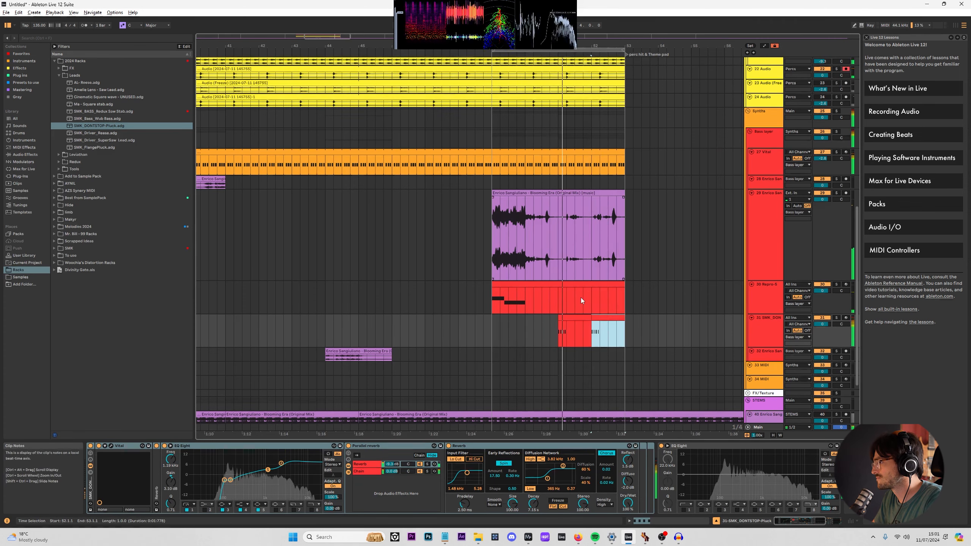
Play the loop from bar 49, then listen to the soloed music excerpt from 50.3.1.
{"action": "left_click", "coordinate": [580, 316]}
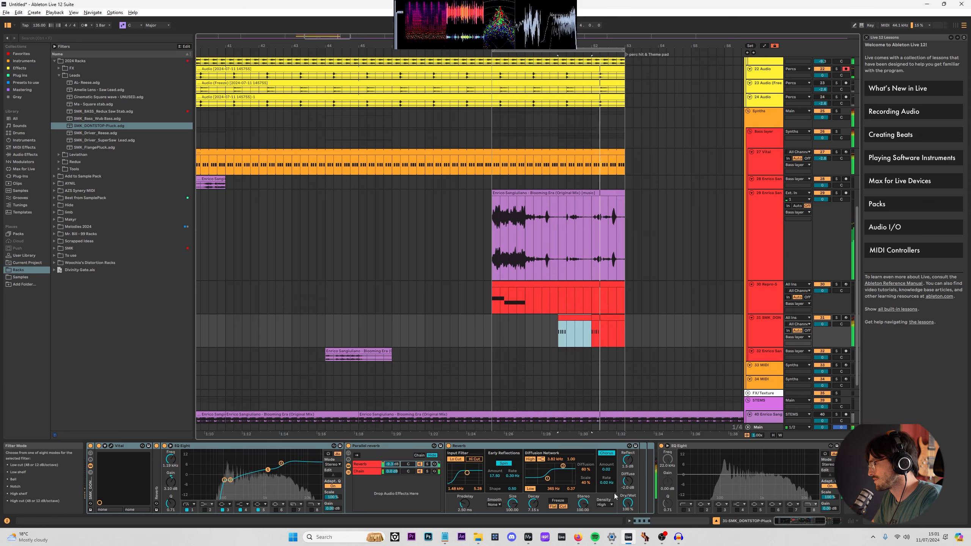
{"action": "scroll", "coordinate": [616, 242], "scroll_direction": "up", "scroll_amount": 1}
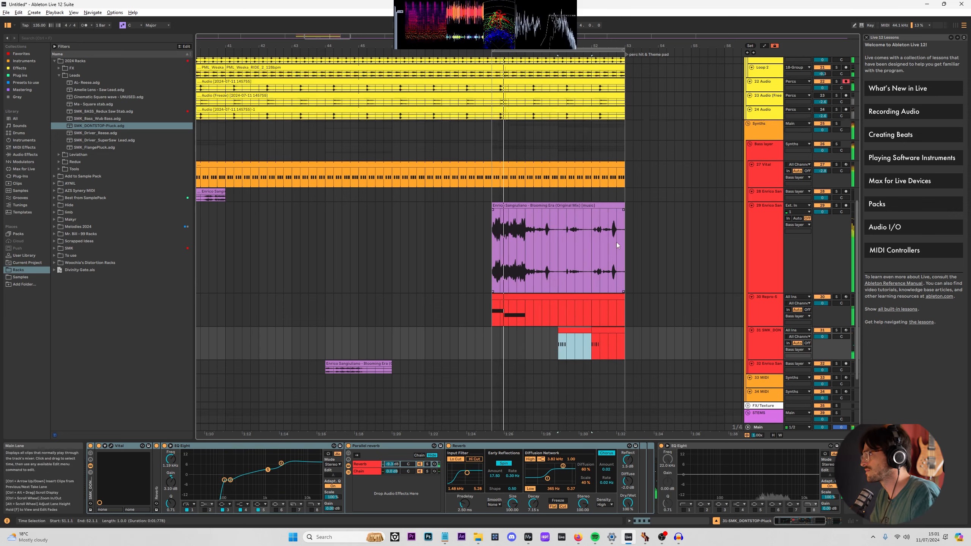
{"action": "left_click", "coordinate": [494, 178]}
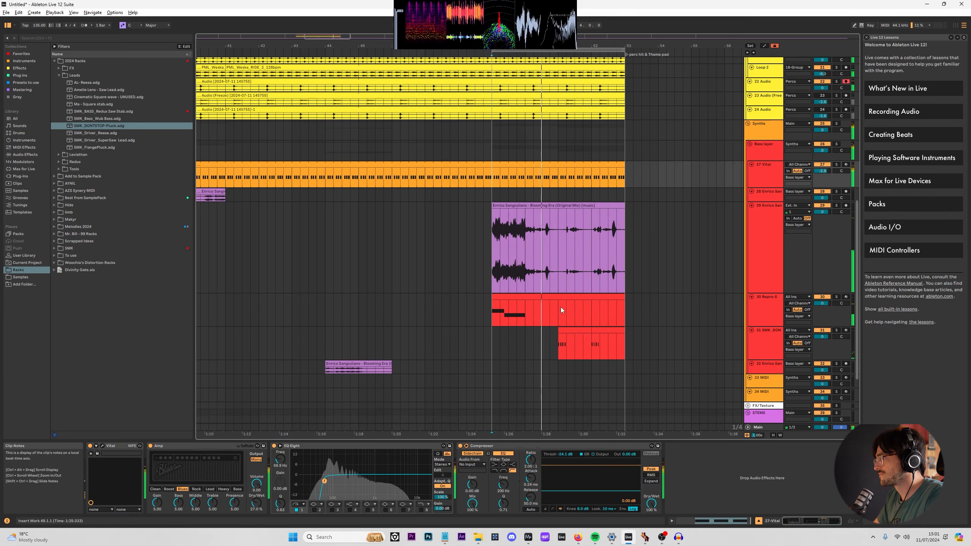
{"action": "left_click", "coordinate": [543, 252]}
Insert another MIDI track directly below the SMK_DONTSTOP-Pluck track.
{"action": "scroll", "coordinate": [588, 283], "scroll_direction": "down", "scroll_amount": 6}
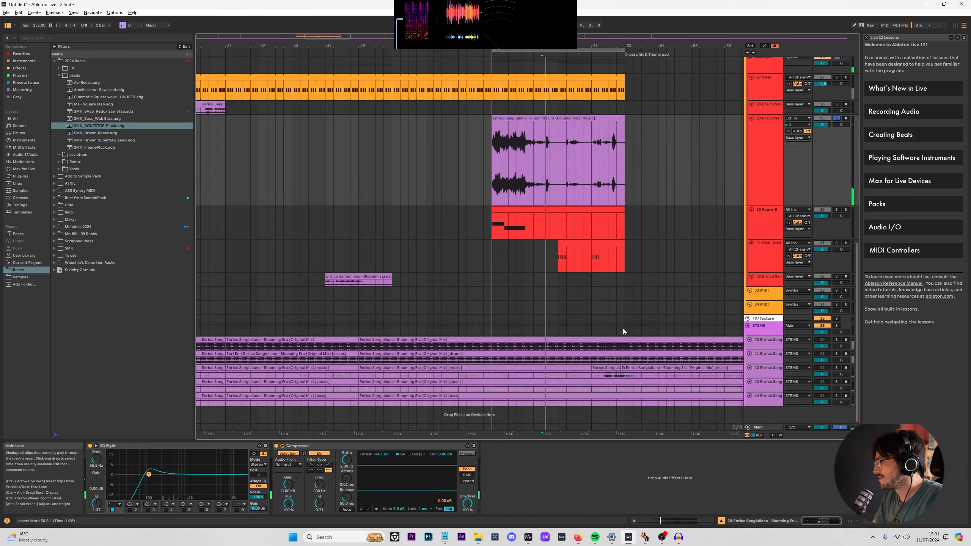
{"action": "left_click_drag", "start_coordinate": [543, 242], "coordinate": [557, 246]}
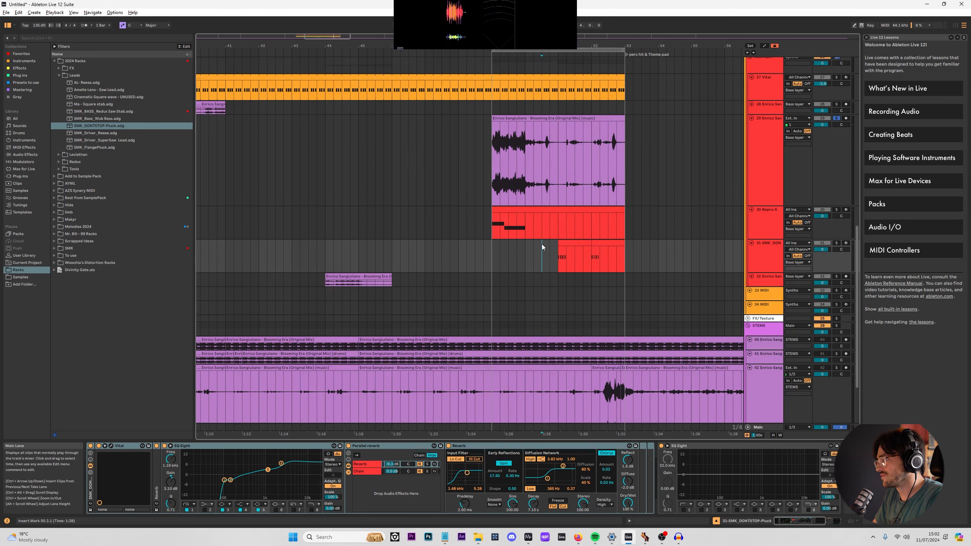
{"action": "key", "text": "ctrl+shift+t"}
Replay the music excerpt around 50.3.1 to examine the sound just before the pluck notes.
{"action": "left_click", "coordinate": [558, 192]}
{"action": "scroll", "coordinate": [560, 191], "scroll_direction": "down", "scroll_amount": 8}
{"action": "key", "text": "space"}
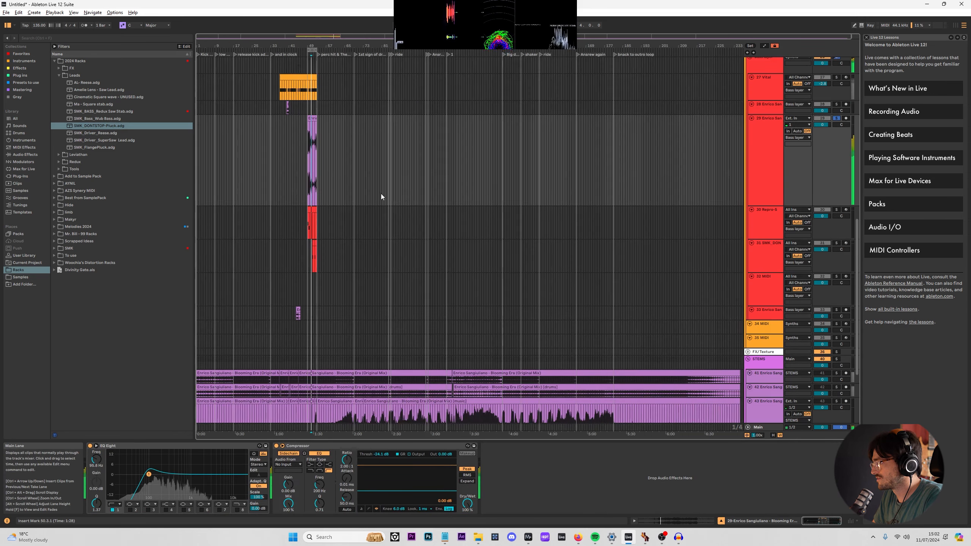
{"action": "scroll", "coordinate": [302, 189], "scroll_direction": "up", "scroll_amount": 8}
{"action": "key", "text": "space"}
{"action": "left_click", "coordinate": [452, 165]}
{"action": "key", "text": "space"}
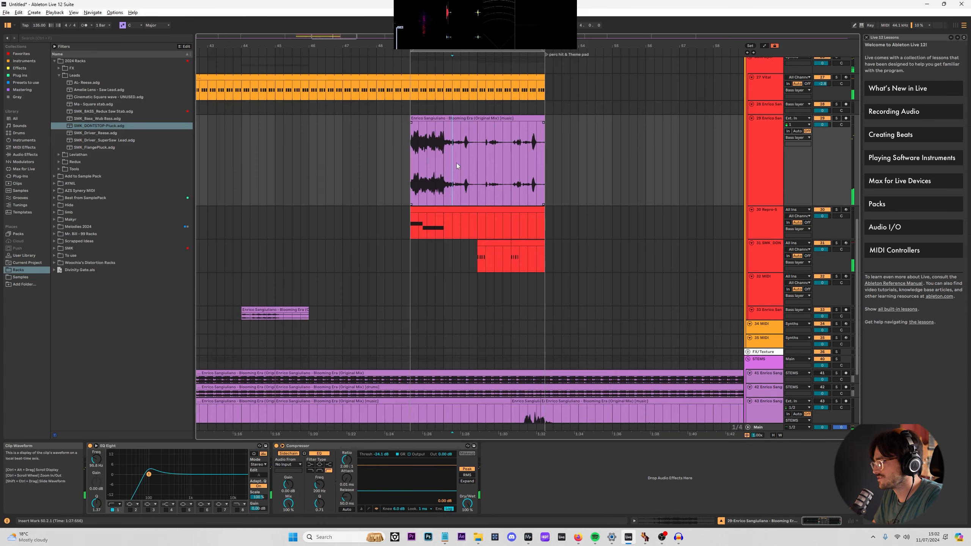
{"action": "left_click", "coordinate": [461, 244]}
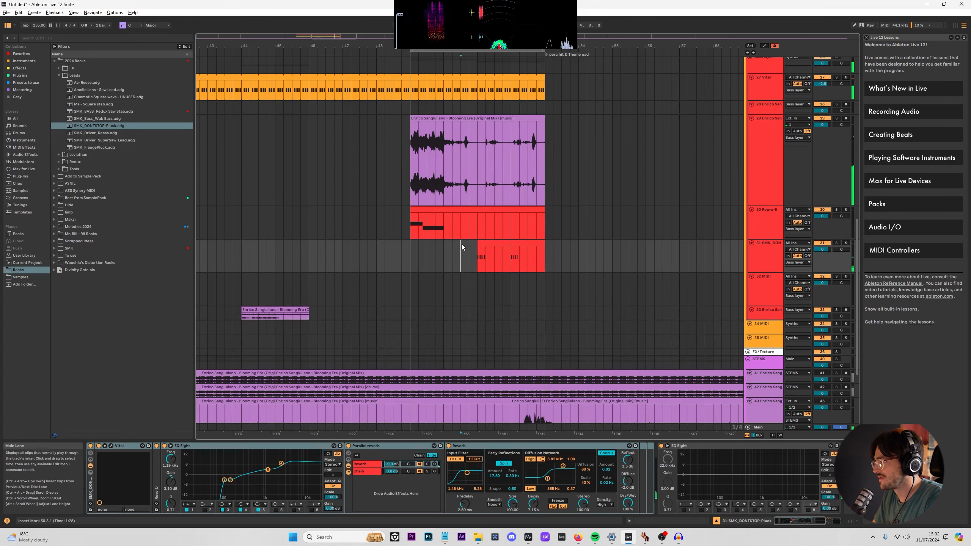
{"action": "left_click", "coordinate": [464, 173]}
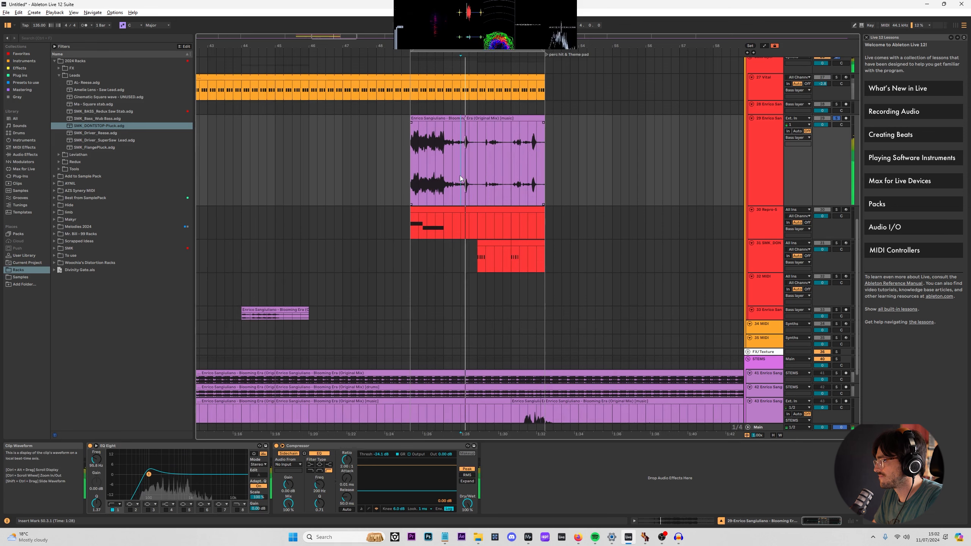
Solo the full original mix in the STEMS group and listen to it from 50.3.1 onward.
{"action": "scroll", "coordinate": [458, 244], "scroll_direction": "down", "scroll_amount": 3}
{"action": "left_click", "coordinate": [453, 281]}
{"action": "key", "text": "s"}
{"action": "key", "text": "space"}
{"action": "key", "text": "u"}
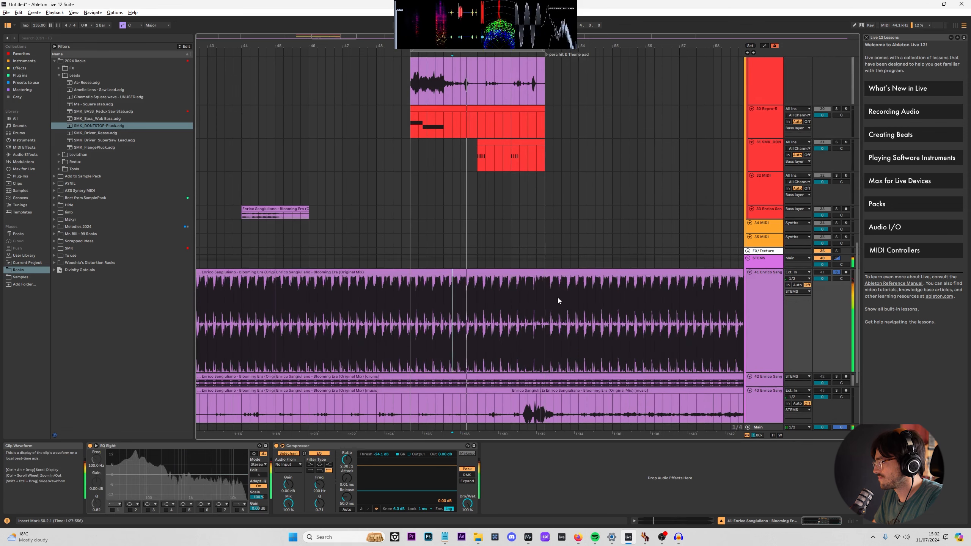
{"action": "left_click", "coordinate": [560, 298]}
{"action": "key", "text": "space"}
{"action": "key", "text": "space"}
{"action": "left_click_drag", "start_coordinate": [593, 45], "coordinate": [315, 23]}
{"action": "key", "text": "space"}
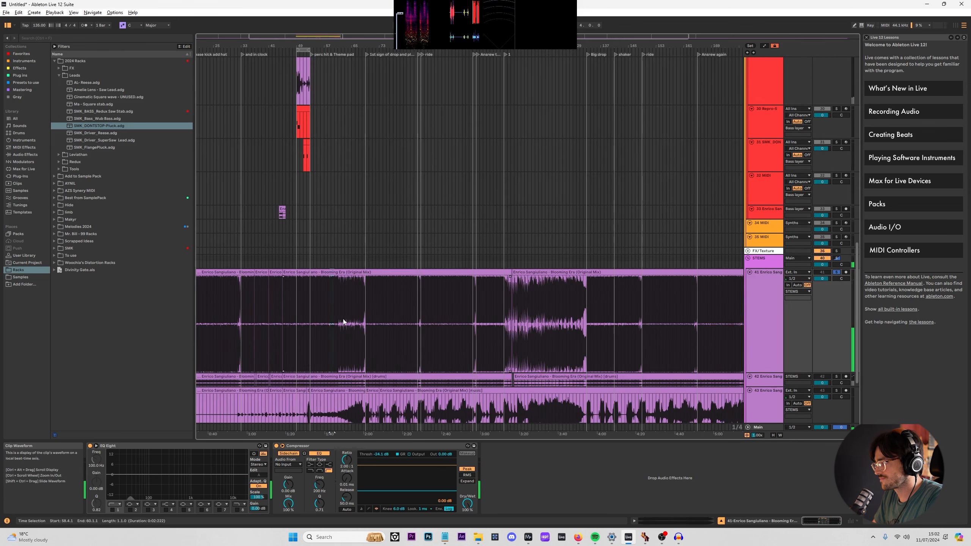
Play the full original mix after the first drop repeatedly, from 69.3.1 and 70.3.1, to examine the recurring sound.
{"action": "left_click", "coordinate": [367, 312]}
{"action": "key", "text": "space"}
{"action": "scroll", "coordinate": [368, 311], "scroll_direction": "up", "scroll_amount": 10}
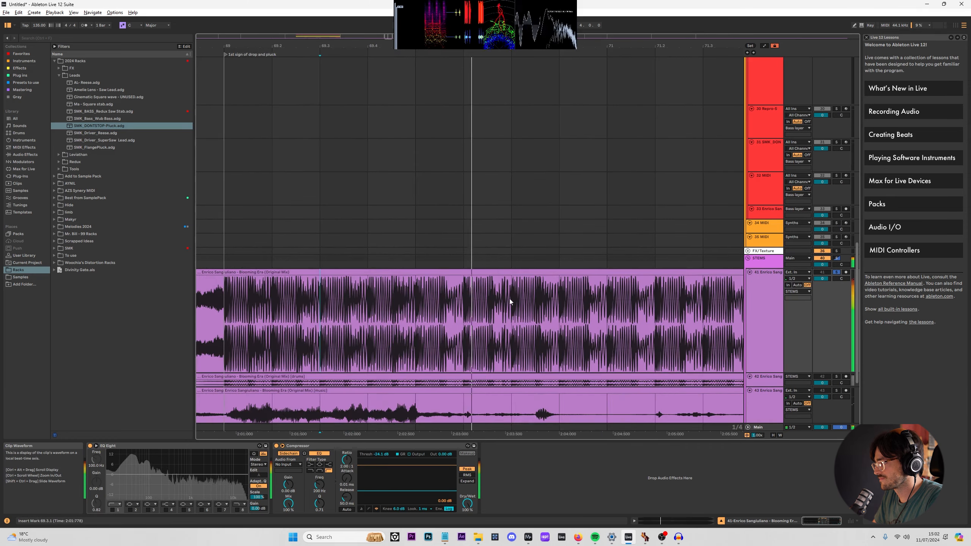
{"action": "left_click", "coordinate": [521, 307]}
{"action": "key", "text": "space"}
{"action": "key", "text": "space"}
{"action": "key", "text": "space"}
{"action": "key", "text": "space"}
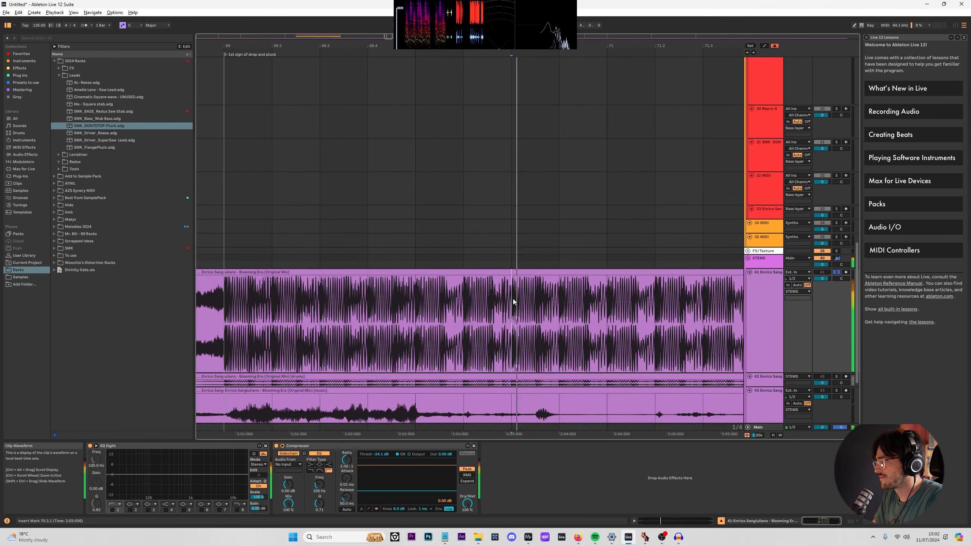
{"action": "key", "text": "space"}
{"action": "key", "text": "space"}
{"action": "key", "text": "space"}
{"action": "key", "text": "space"}
{"action": "key", "text": "space"}
{"action": "key", "text": "space"}
{"action": "key", "text": "space"}
{"action": "key", "text": "space"}
{"action": "key", "text": "space"}
{"action": "key", "text": "space"}
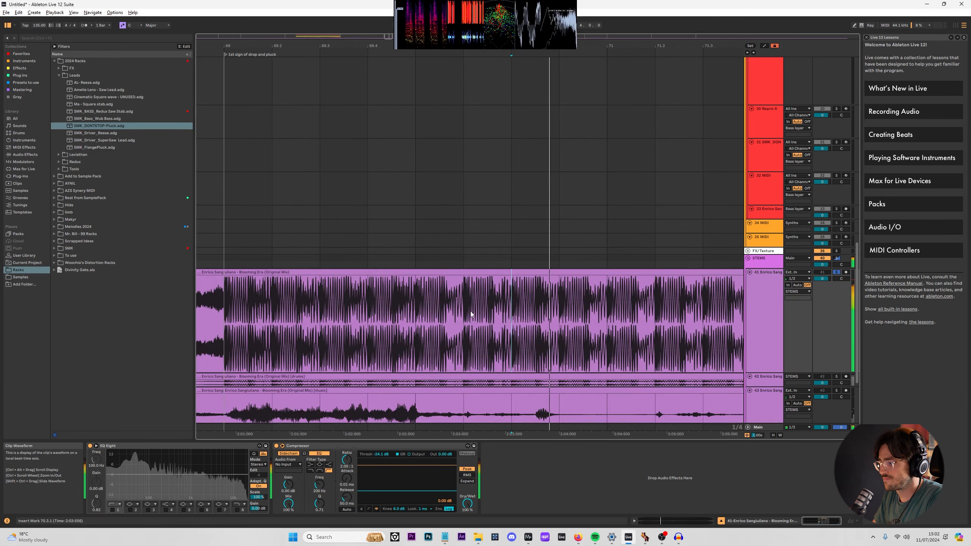
Solo the music stem and the bass stem in turn to check which one carries the sound around 70.3.1.
{"action": "key", "text": "s"}
{"action": "scroll", "coordinate": [521, 329], "scroll_direction": "down", "scroll_amount": 3}
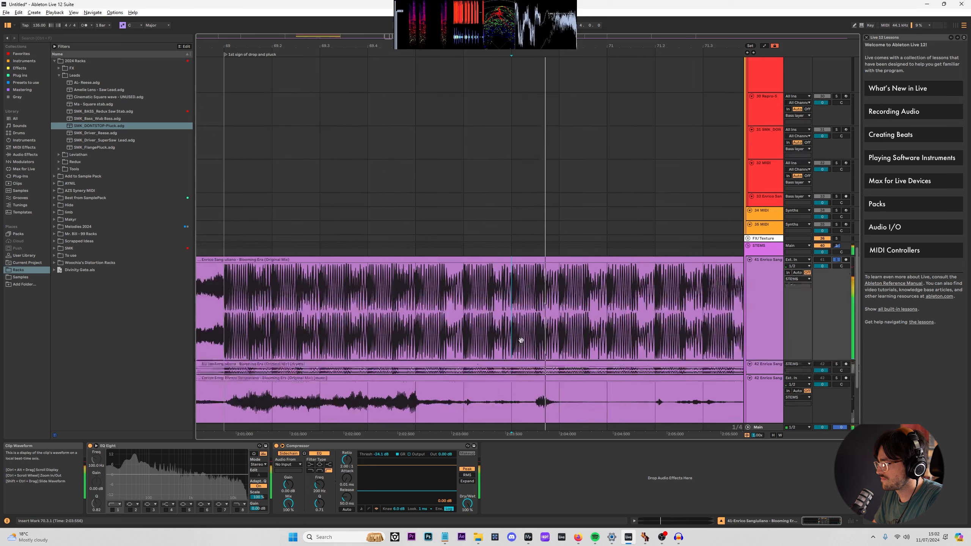
{"action": "left_click", "coordinate": [516, 332]}
{"action": "key", "text": "s"}
{"action": "left_click", "coordinate": [514, 403]}
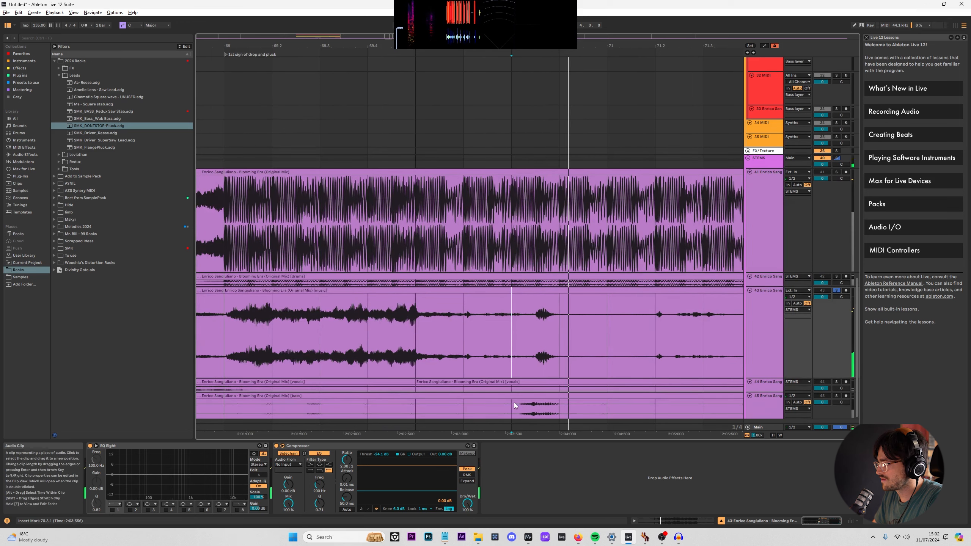
{"action": "key", "text": "s"}
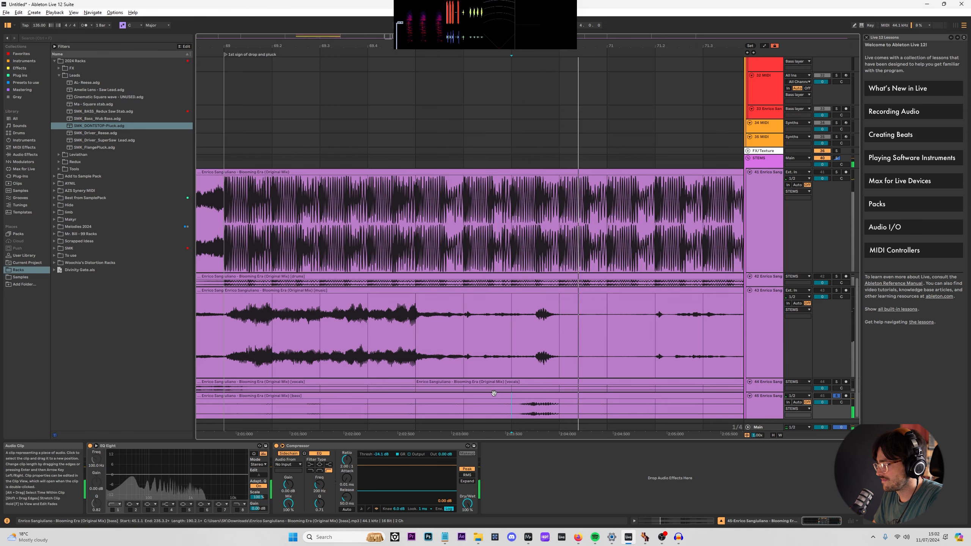
Copy the bass stem from 70.3.1 to 71.1.1 and paste it at bar 51 on a new track below the music excerpt.
{"action": "left_click_drag", "start_coordinate": [430, 48], "coordinate": [595, 92]}
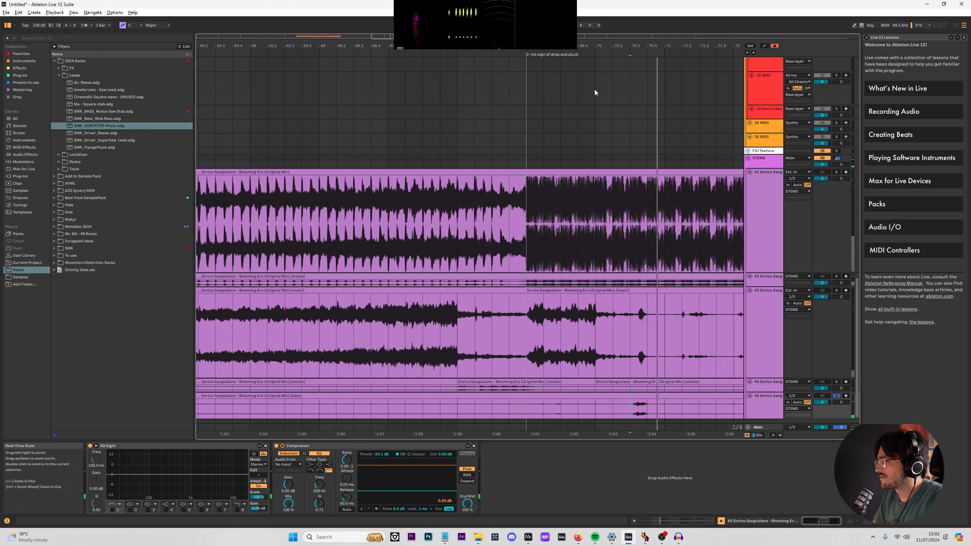
{"action": "left_click", "coordinate": [650, 396]}
{"action": "key", "text": "w"}
{"action": "scroll", "coordinate": [310, 103], "scroll_direction": "up", "scroll_amount": 8}
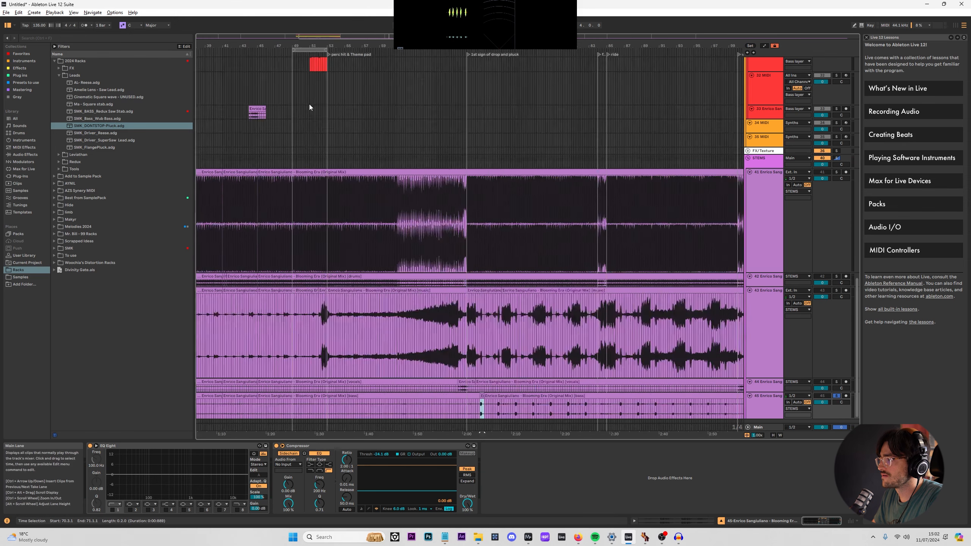
{"action": "scroll", "coordinate": [309, 100], "scroll_direction": "up", "scroll_amount": 3}
{"action": "left_click", "coordinate": [308, 138]}
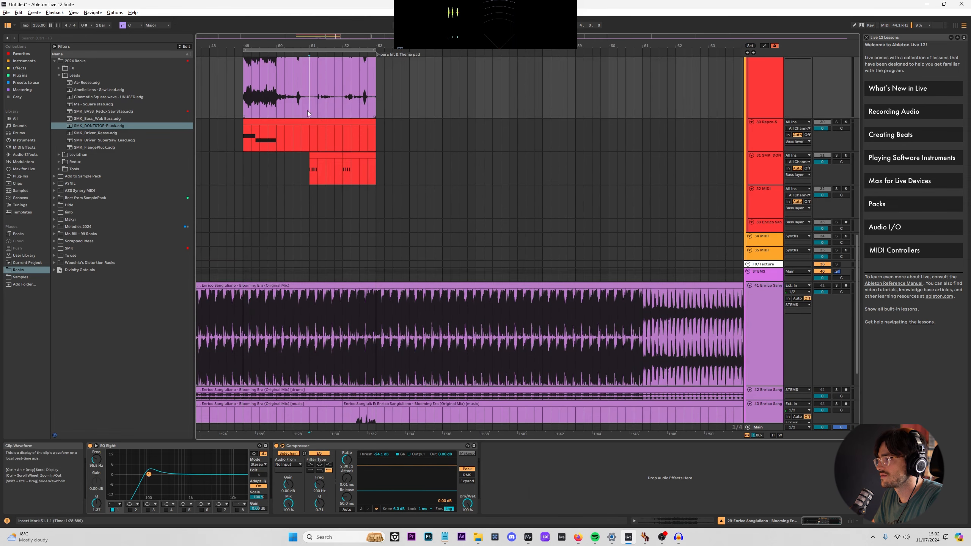
{"action": "key", "text": "ctrl+v"}
Audition the pasted bass clip soloed and reposition it so that it spans 50.2.1 to 51.1.1.
{"action": "left_click", "coordinate": [242, 131]}
{"action": "key", "text": "s"}
{"action": "key", "text": "space"}
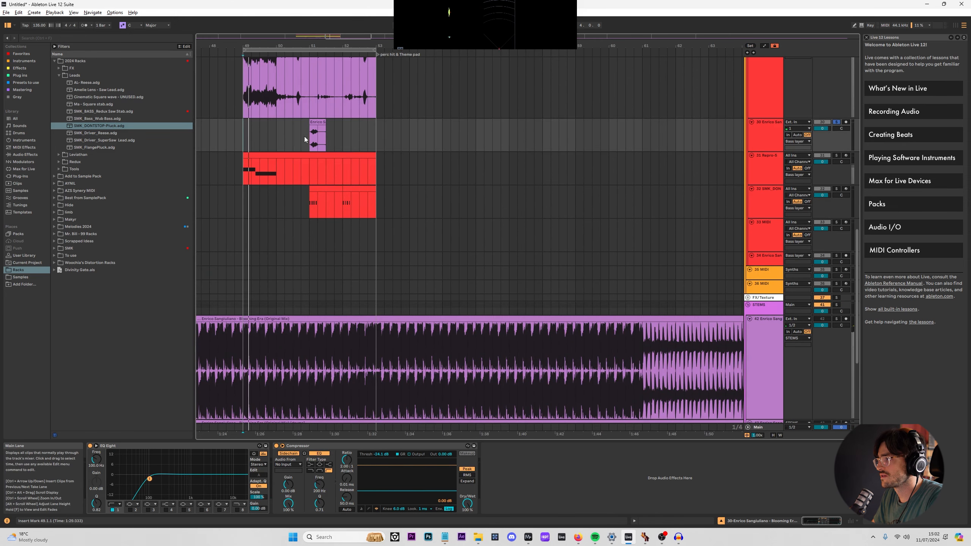
{"action": "left_click_drag", "start_coordinate": [310, 122], "coordinate": [293, 122]}
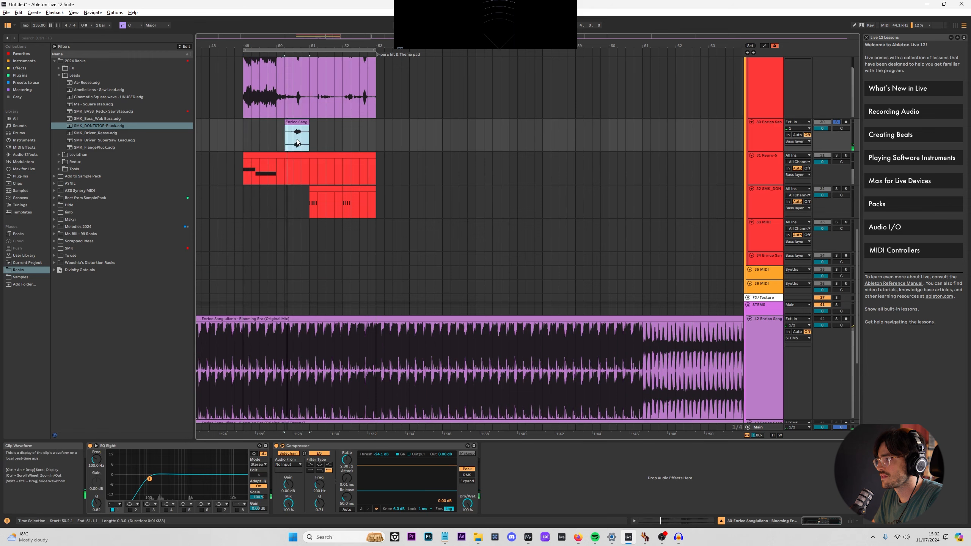
{"action": "scroll", "coordinate": [382, 174], "scroll_direction": "up", "scroll_amount": 6}
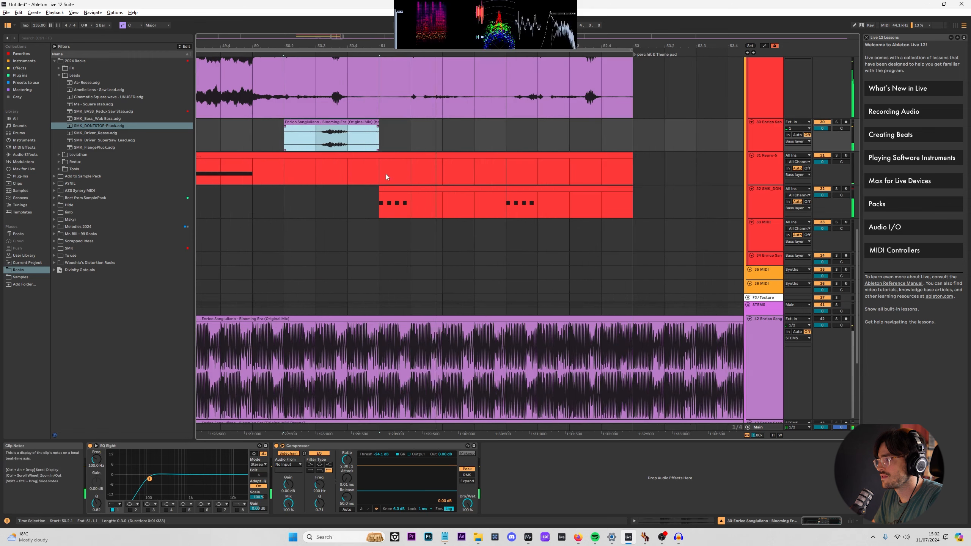
Delete the duplicated pluck clip at bar 52 and show the pluck track's devices again.
{"action": "double_click", "coordinate": [402, 189]}
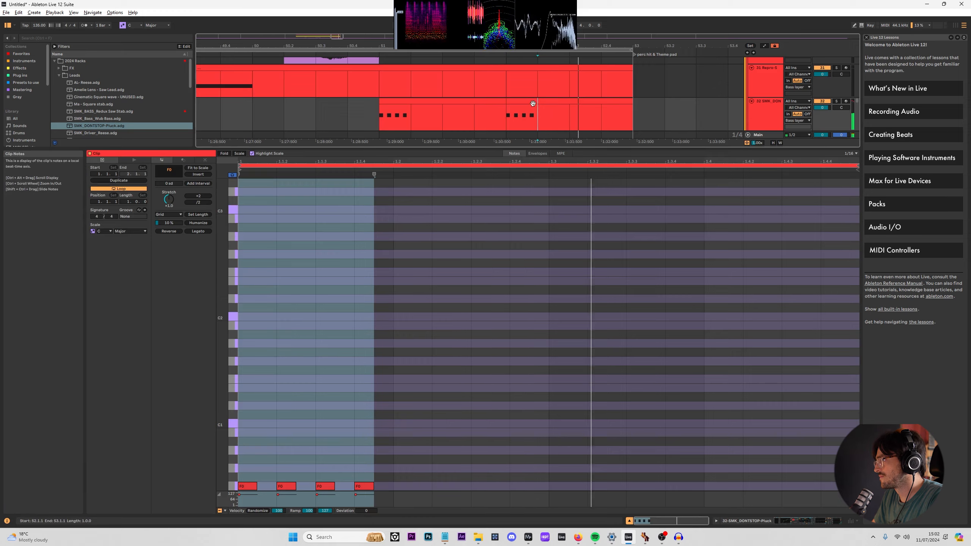
{"action": "left_click", "coordinate": [532, 101]}
{"action": "key", "text": "Delete"}
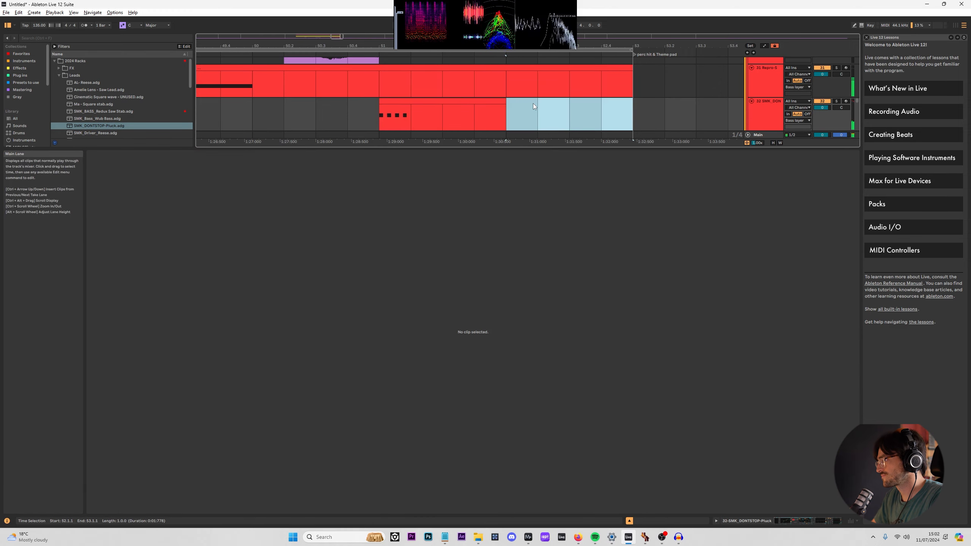
{"action": "left_click", "coordinate": [717, 521]}
{"action": "left_click", "coordinate": [716, 521]}
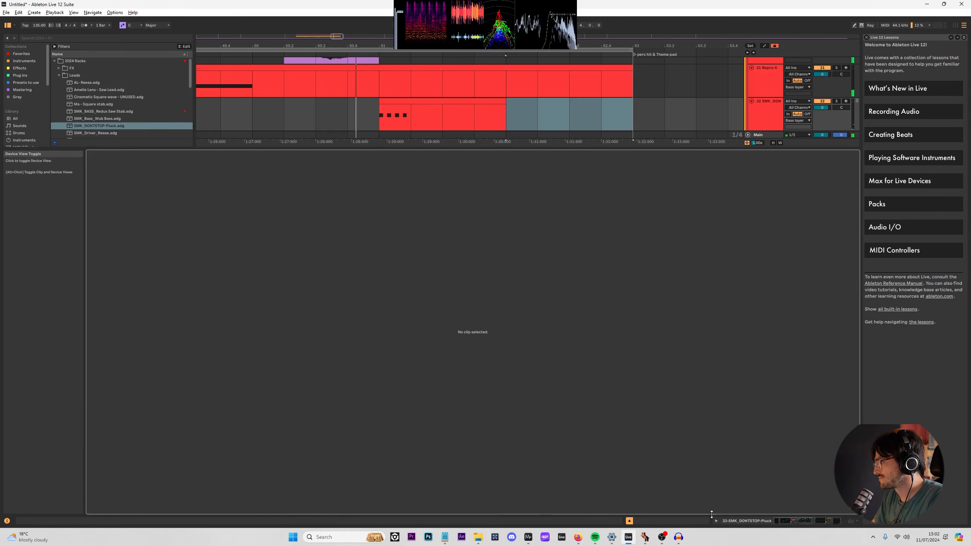
{"action": "key", "text": "shift+Tab"}
{"action": "scroll", "coordinate": [433, 178], "scroll_direction": "up", "scroll_amount": 5}
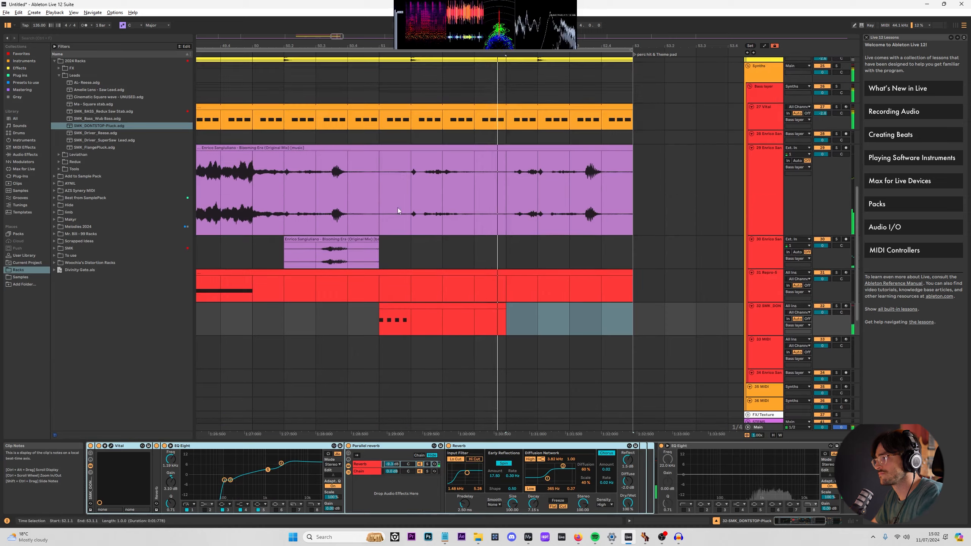
{"action": "scroll", "coordinate": [568, 183], "scroll_direction": "down", "scroll_amount": 7}
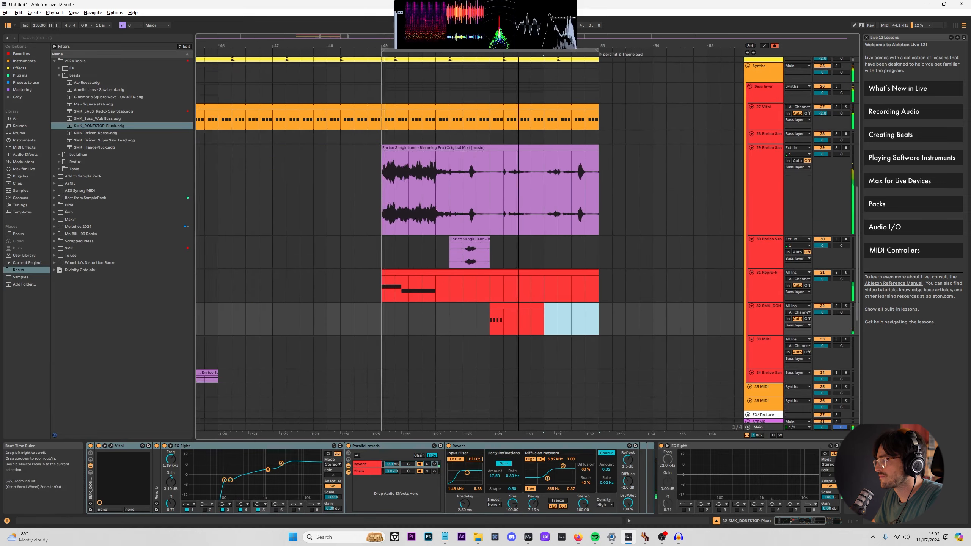
Solo percussion tracks 22, 24 and 23 in turn from 50.2.1, expanding tracks 23 and 24, to compare their sounds.
{"action": "scroll", "coordinate": [480, 188], "scroll_direction": "up", "scroll_amount": 3}
{"action": "left_click", "coordinate": [749, 126]}
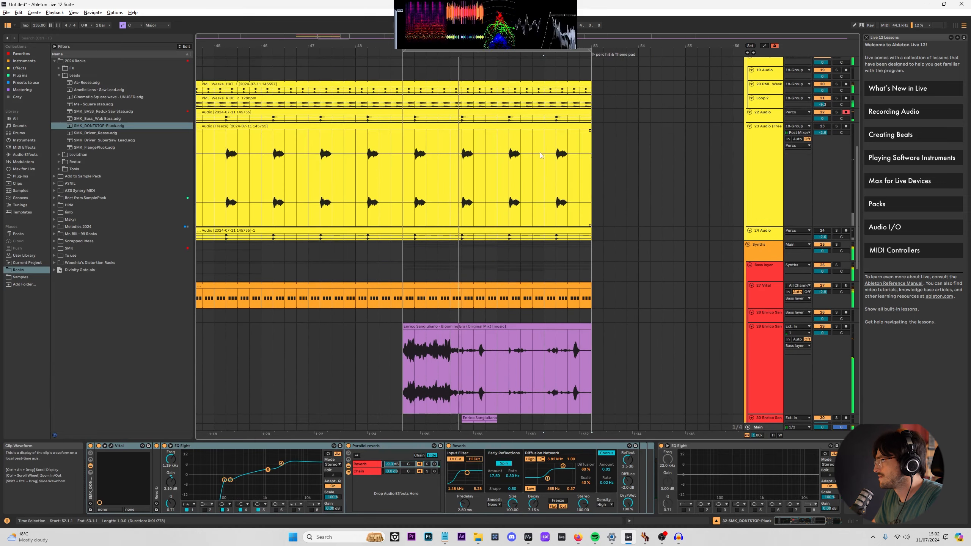
{"action": "key", "text": "s"}
{"action": "key", "text": "space"}
{"action": "left_click", "coordinate": [462, 120]}
{"action": "key", "text": "s"}
{"action": "key", "text": "space"}
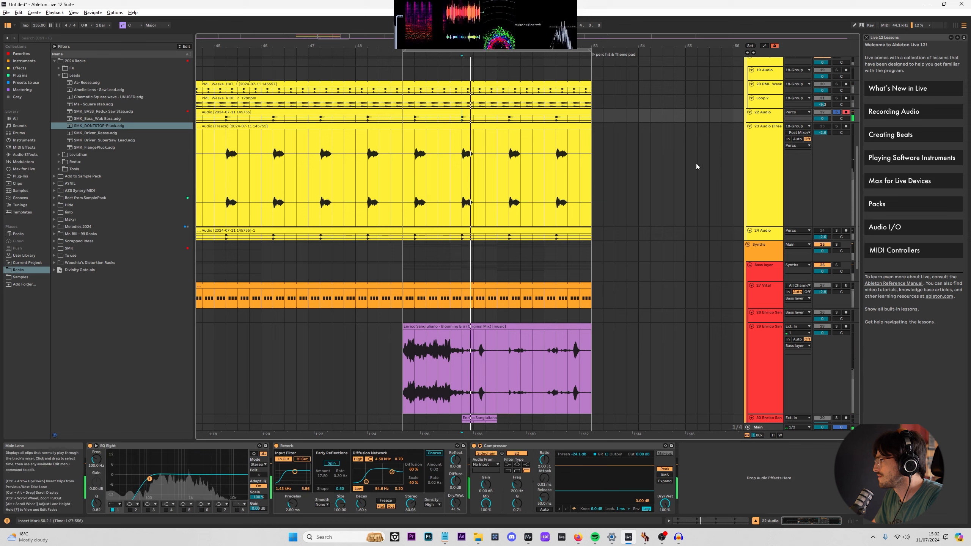
{"action": "left_click", "coordinate": [462, 238]}
{"action": "key", "text": "u"}
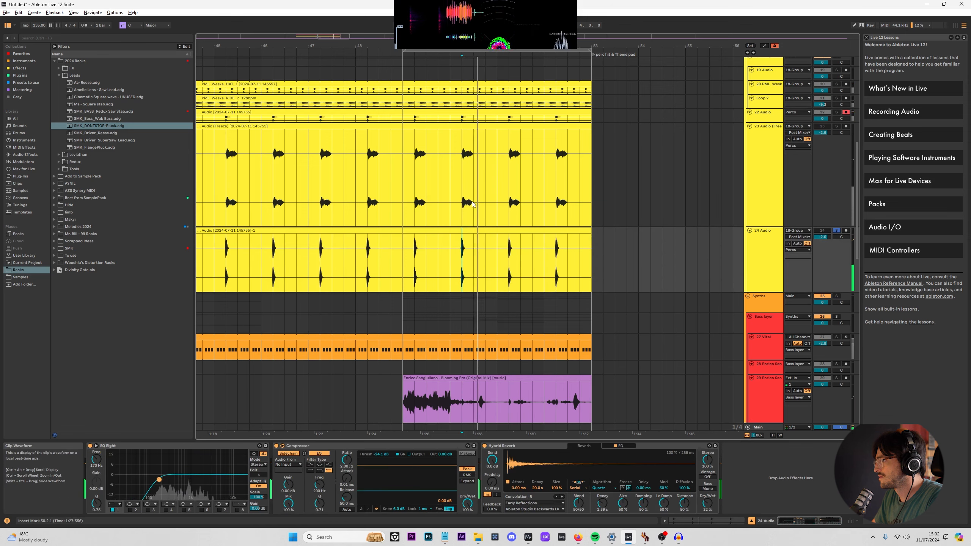
{"action": "left_click", "coordinate": [462, 195]}
{"action": "key", "text": "s"}
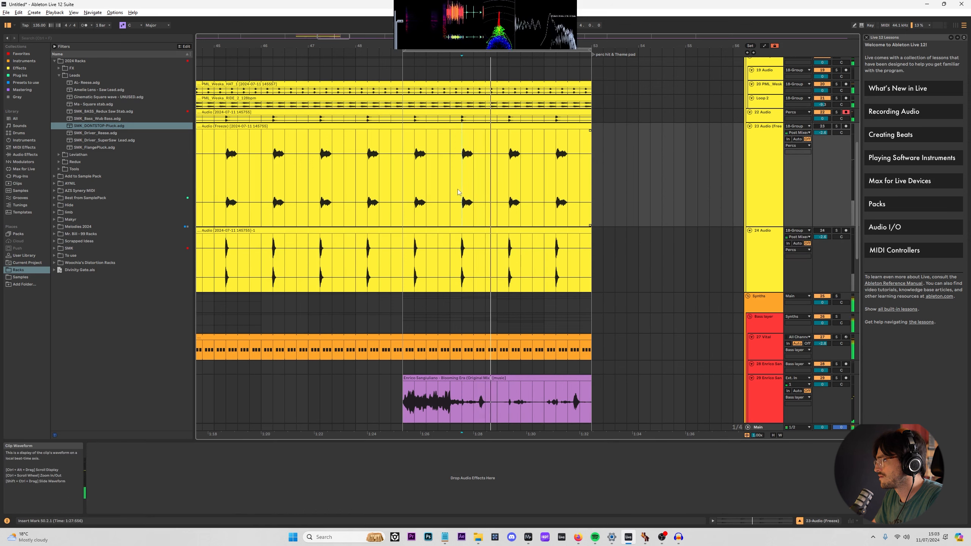
{"action": "key", "text": "s"}
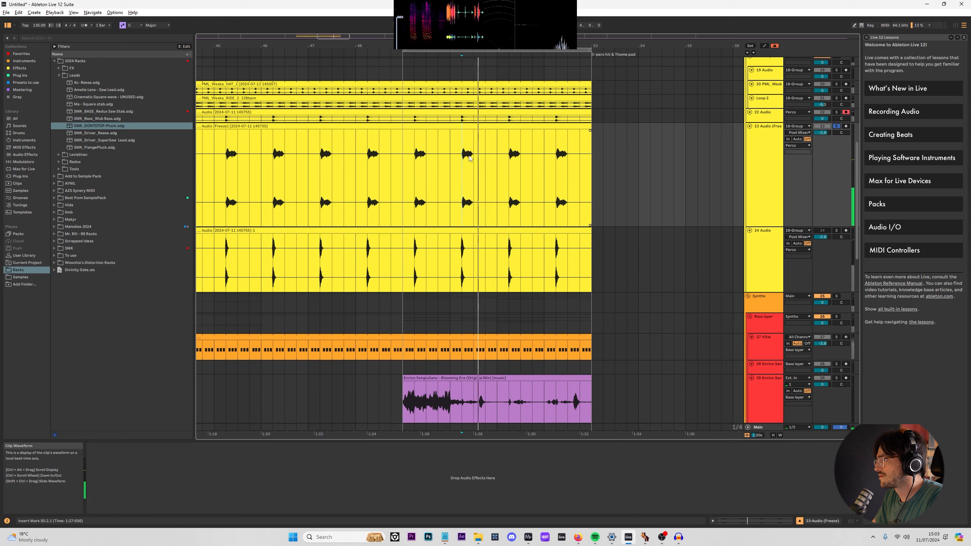
Split the frozen clip on track 23 and delete the rest, leaving only the single hit from 51.2.1 to 52.2.1.
{"action": "key", "text": "ctrl+e"}
{"action": "left_click", "coordinate": [496, 126]}
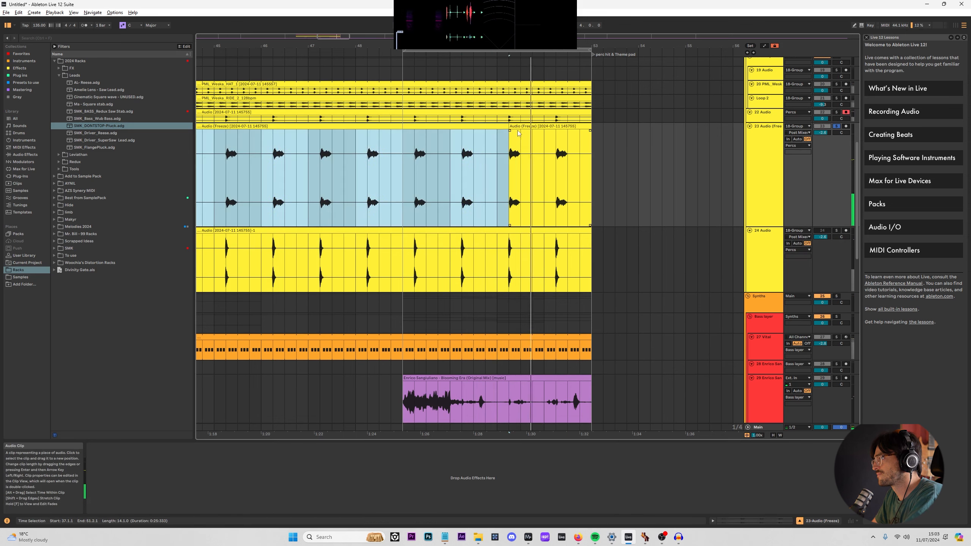
{"action": "key", "text": "Delete"}
{"action": "left_click", "coordinate": [554, 141]}
{"action": "key", "text": "ctrl+e"}
{"action": "left_click", "coordinate": [567, 127]}
{"action": "key", "text": "Delete"}
{"action": "left_click", "coordinate": [540, 126]}
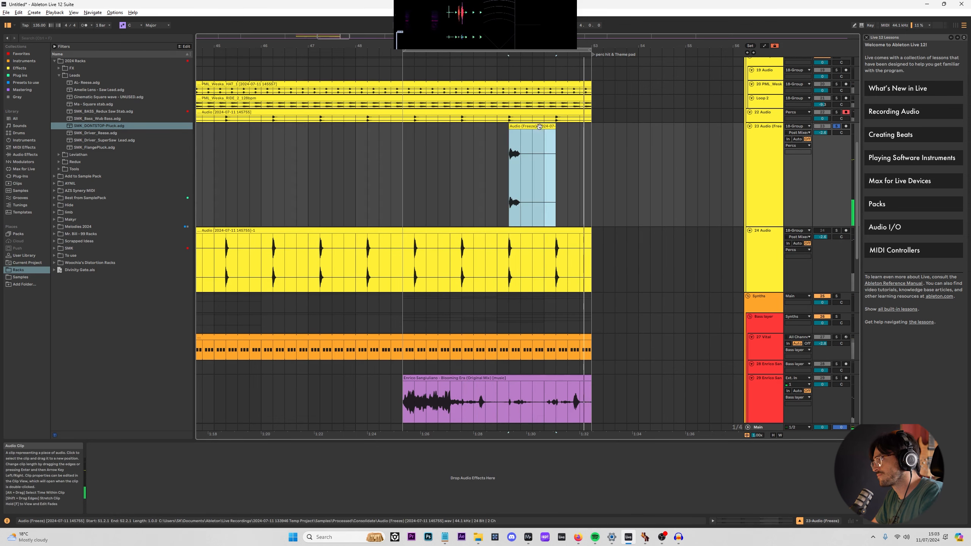
Reverse the isolated frozen hit, shift it with a finer grid to end at bar 53, and adjust its clip gain.
{"action": "key", "text": "r"}
{"action": "key", "text": "Return"}
{"action": "left_click", "coordinate": [545, 161]}
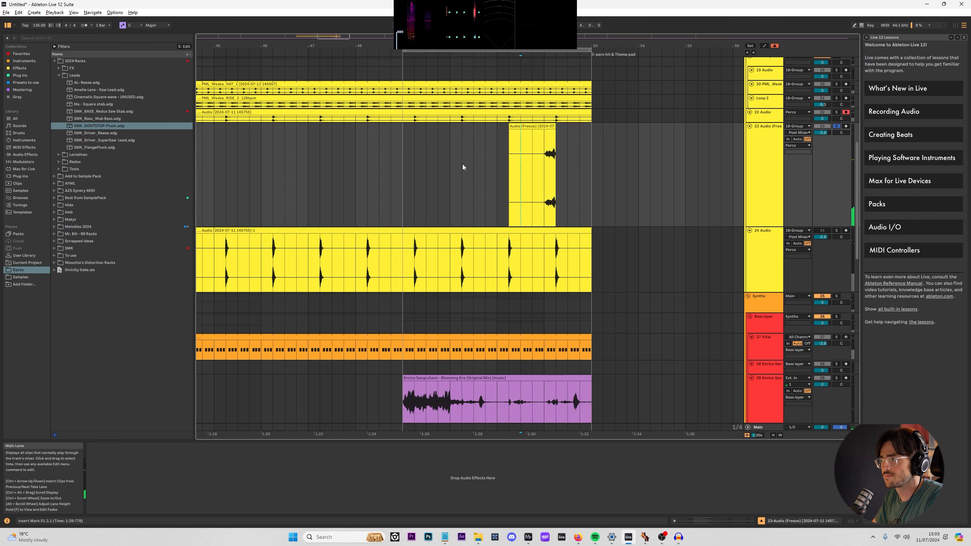
{"action": "key", "text": "ctrl+1"}
{"action": "left_click_drag", "start_coordinate": [556, 126], "coordinate": [588, 132]}
{"action": "double_click", "coordinate": [584, 127]}
{"action": "left_click_drag", "start_coordinate": [202, 195], "coordinate": [202, 190]}
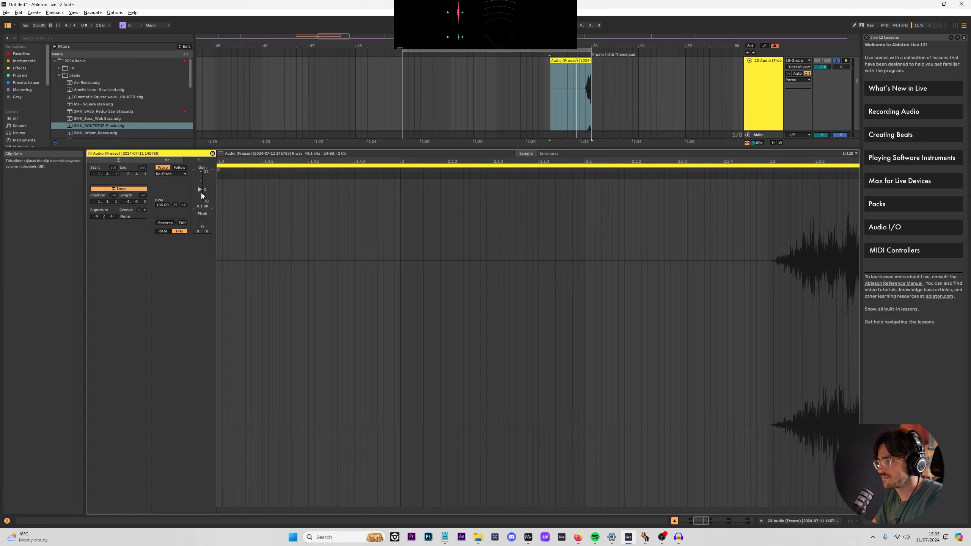
Delete the frozen percussion track 23.
{"action": "key", "text": "ctrl+alt+l"}
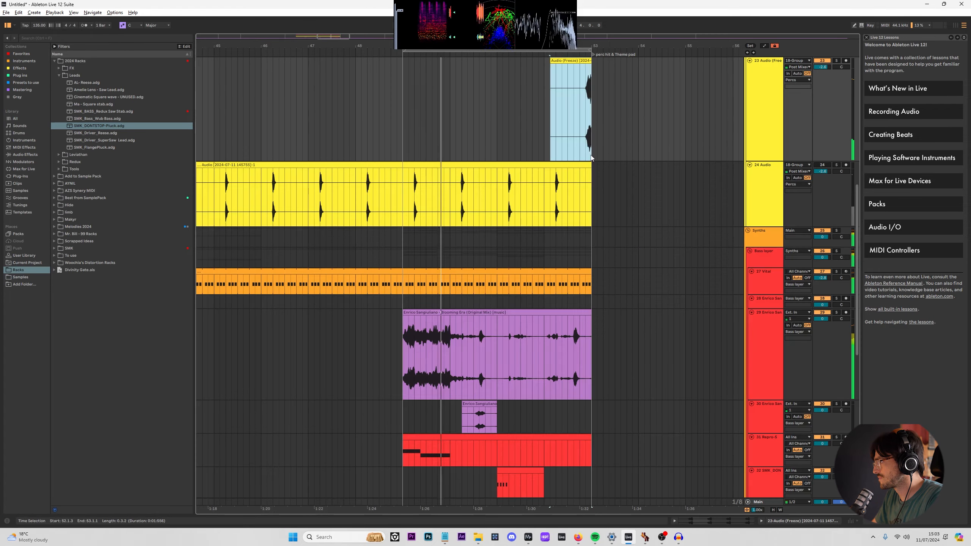
{"action": "left_click", "coordinate": [768, 101]}
{"action": "key", "text": "Delete"}
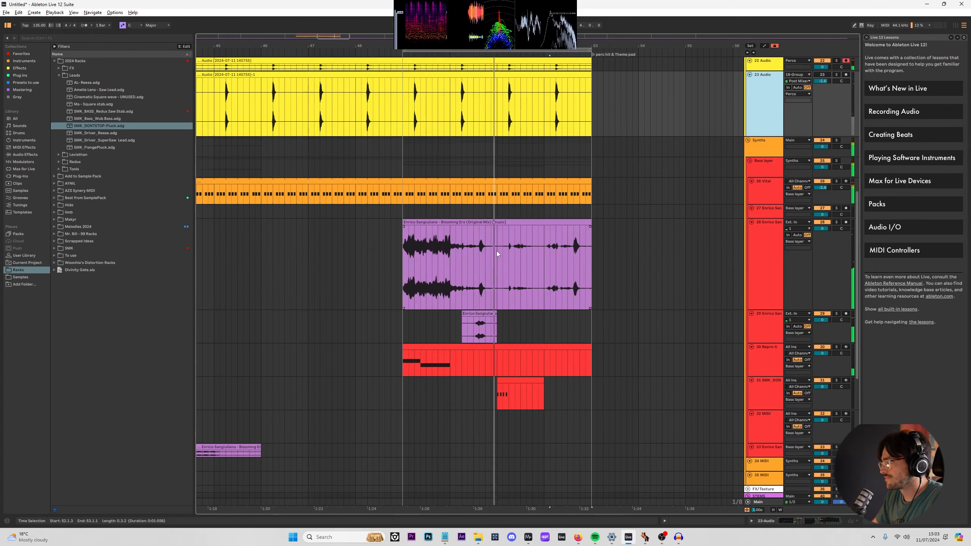
{"action": "scroll", "coordinate": [497, 252], "scroll_direction": "up", "scroll_amount": 4}
{"action": "scroll", "coordinate": [499, 255], "scroll_direction": "down", "scroll_amount": 3}
{"action": "left_click", "coordinate": [536, 292]}
{"action": "scroll", "coordinate": [552, 290], "scroll_direction": "down", "scroll_amount": 4}
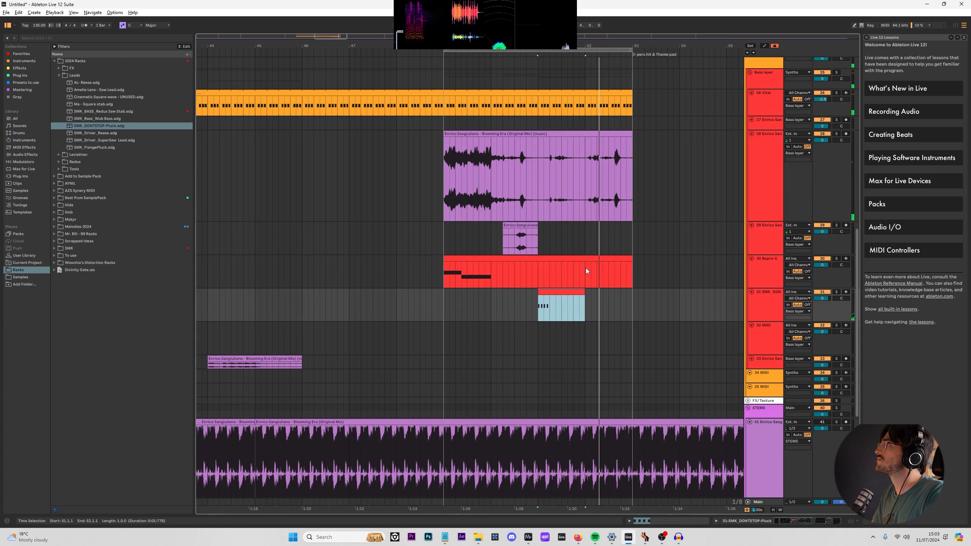
{"action": "key", "text": "alt+Tab"}
{"action": "key", "text": "alt+Tab"}
{"action": "key", "text": "alt+Tab"}
{"action": "key", "text": "alt+Tab"}
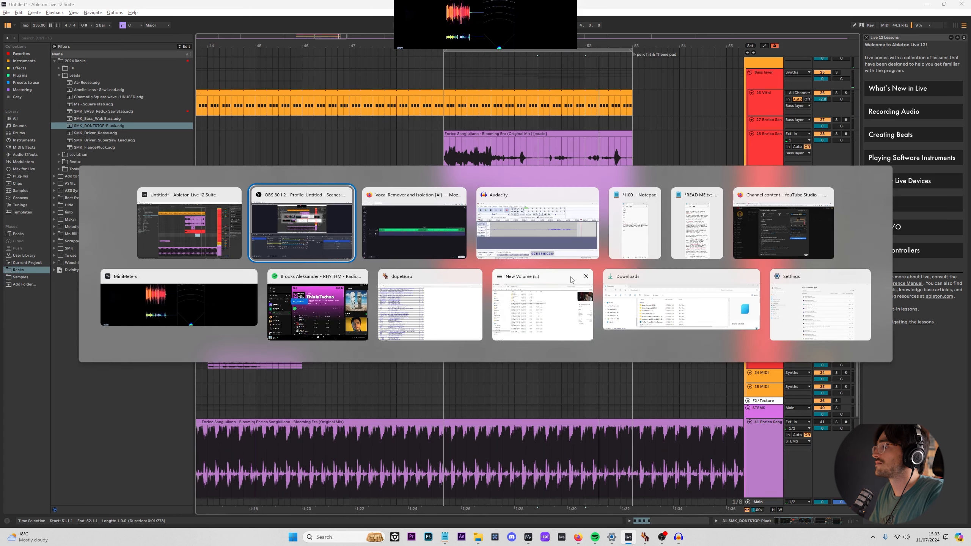
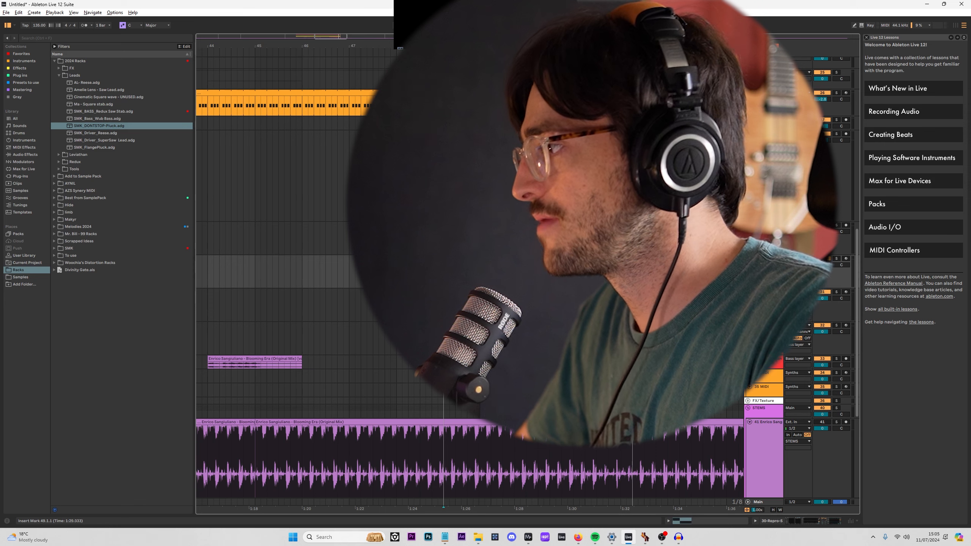
Audition the Repro-5 part and the bass-stem clip below the music excerpt.
{"action": "left_click", "coordinate": [536, 259]}
{"action": "key", "text": "s"}
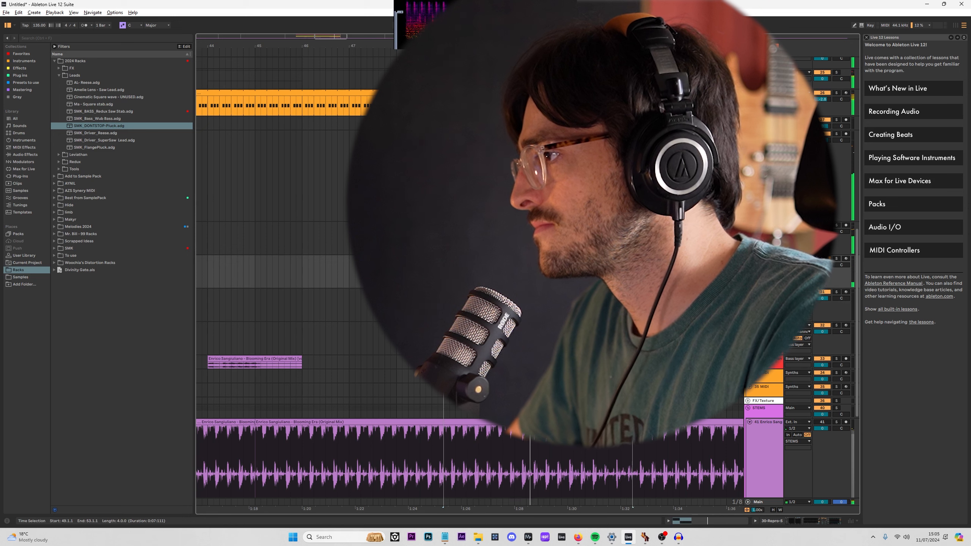
{"action": "left_click", "coordinate": [520, 225]}
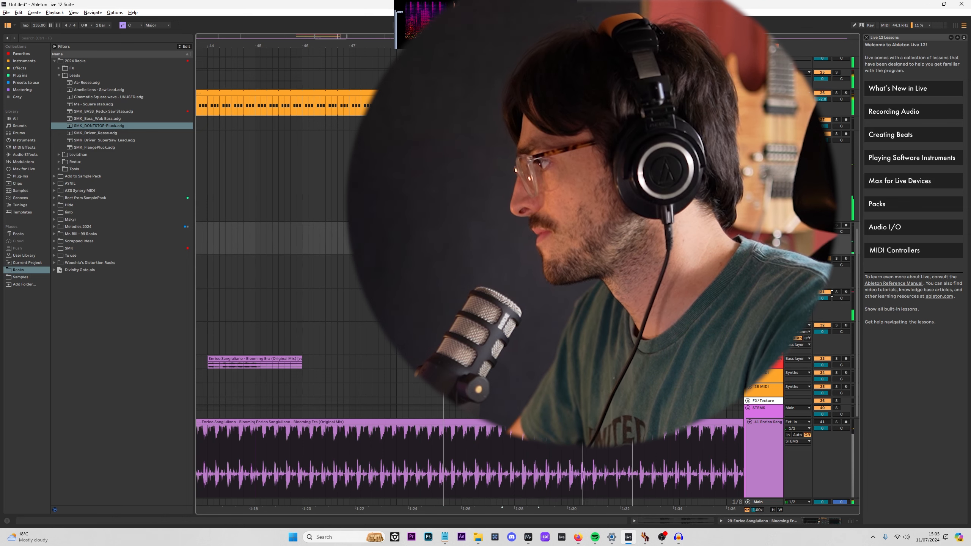
Transpose all notes of the pluck clip at bar 51 down to F0 and return to the track's devices.
{"action": "double_click", "coordinate": [535, 292]}
{"action": "left_click_drag", "start_coordinate": [275, 375], "coordinate": [245, 489]}
{"action": "key", "text": "ctrl+a"}
{"action": "key", "text": "Down"}
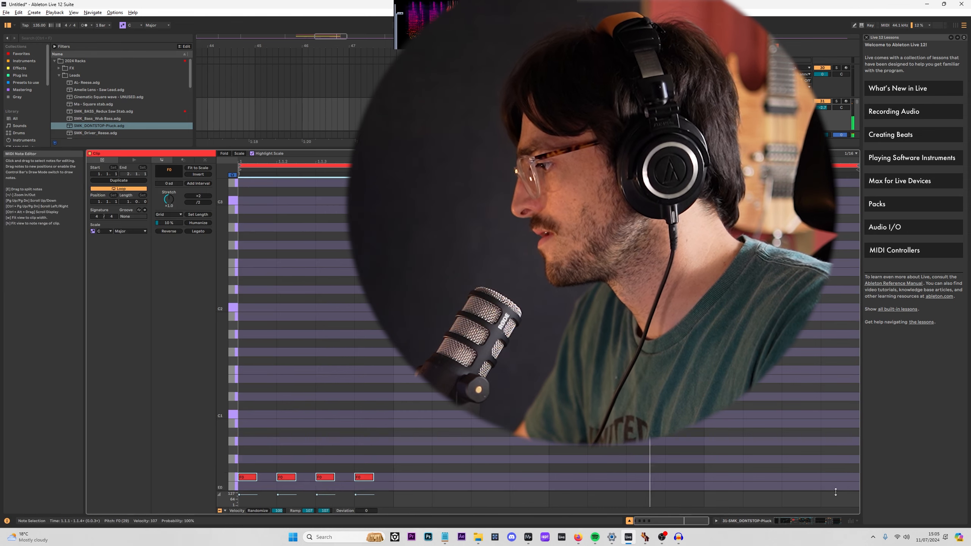
{"action": "left_click", "coordinate": [798, 524]}
Set the music excerpt clip's pitch at bar 49 to -1 semitone and 34 cents while it plays.
{"action": "scroll", "coordinate": [298, 268], "scroll_direction": "up", "scroll_amount": 3}
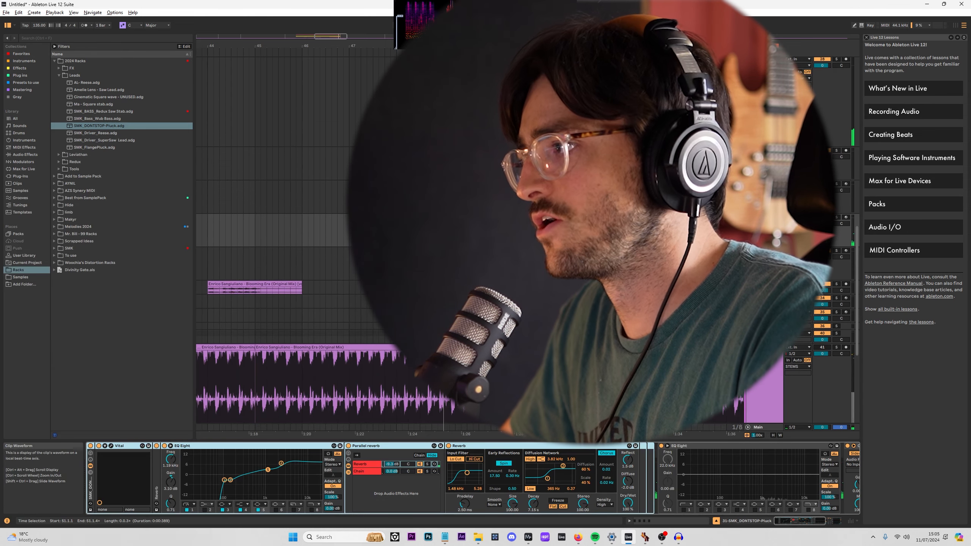
{"action": "left_click", "coordinate": [450, 107]}
{"action": "double_click", "coordinate": [451, 60]}
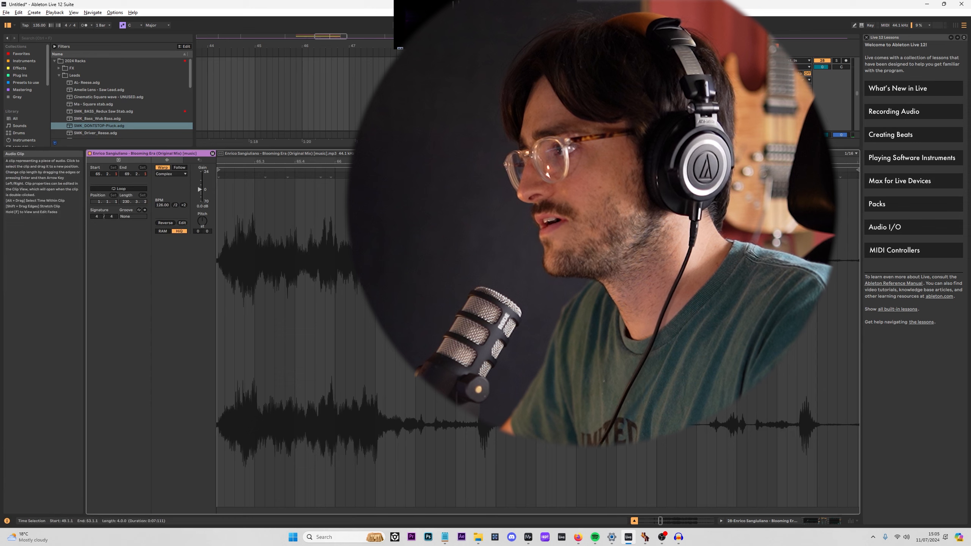
{"action": "left_click", "coordinate": [810, 527]}
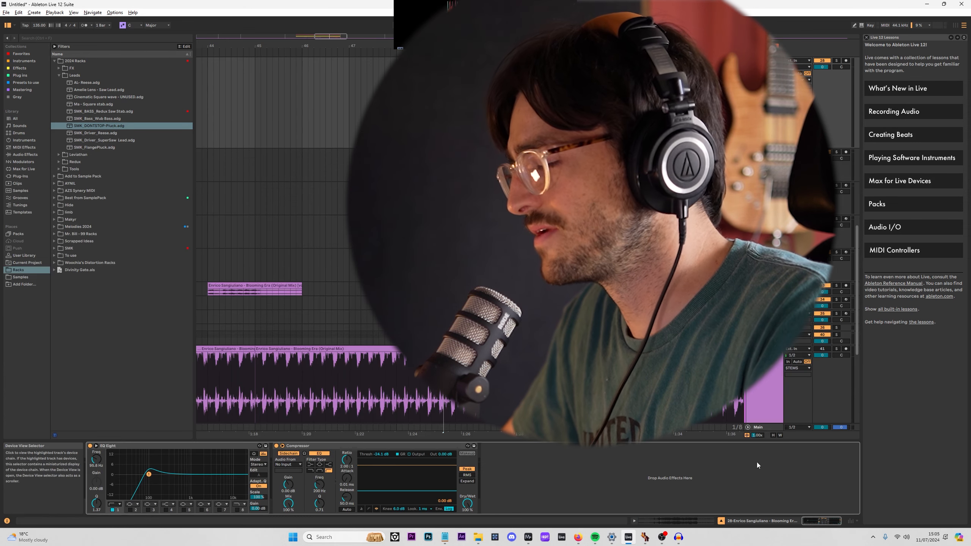
{"action": "key", "text": "space"}
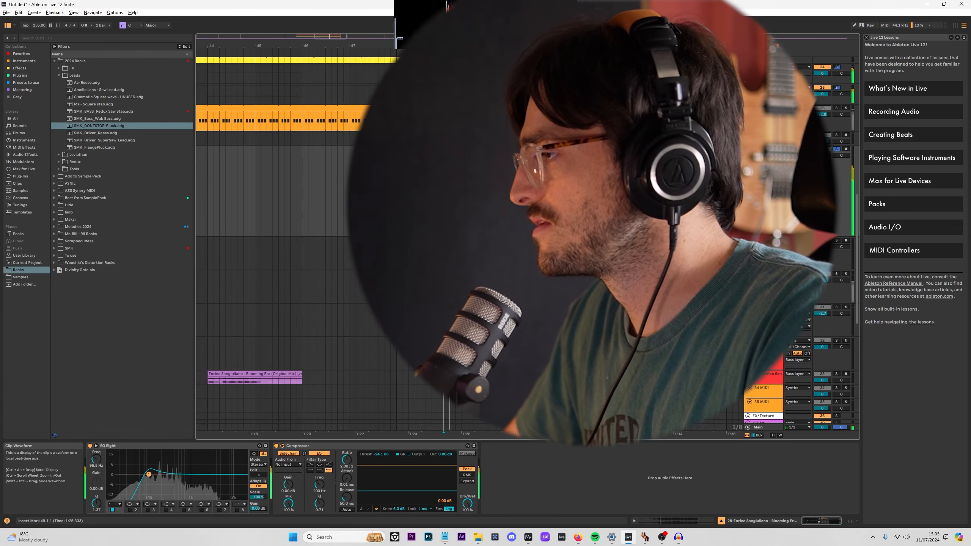
{"action": "double_click", "coordinate": [458, 148]}
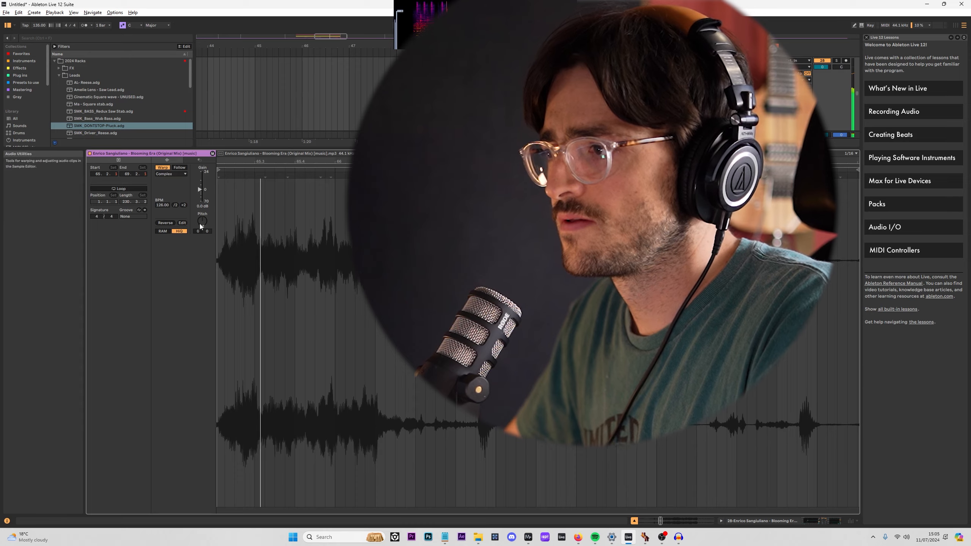
{"action": "left_click_drag", "start_coordinate": [207, 231], "coordinate": [207, 237]}
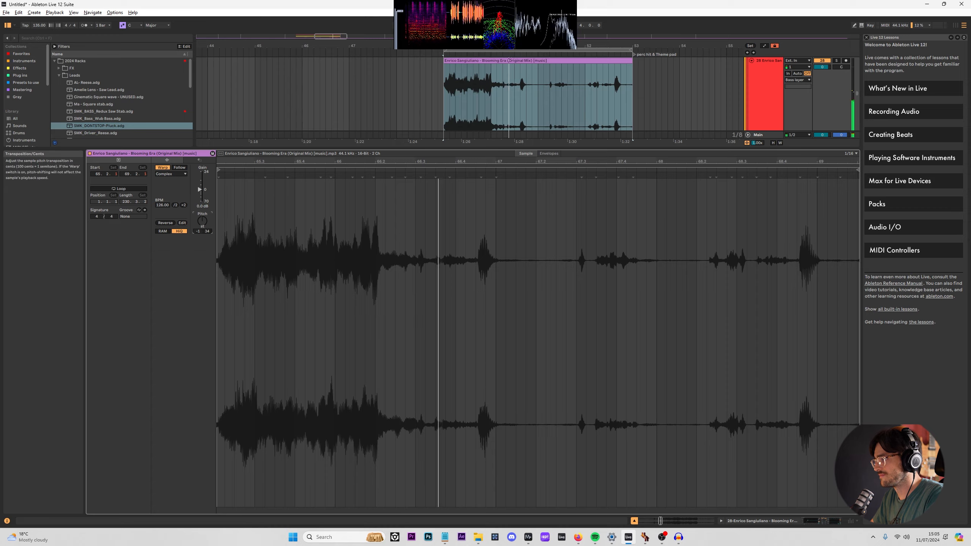
{"action": "key", "text": "shift+Tab"}
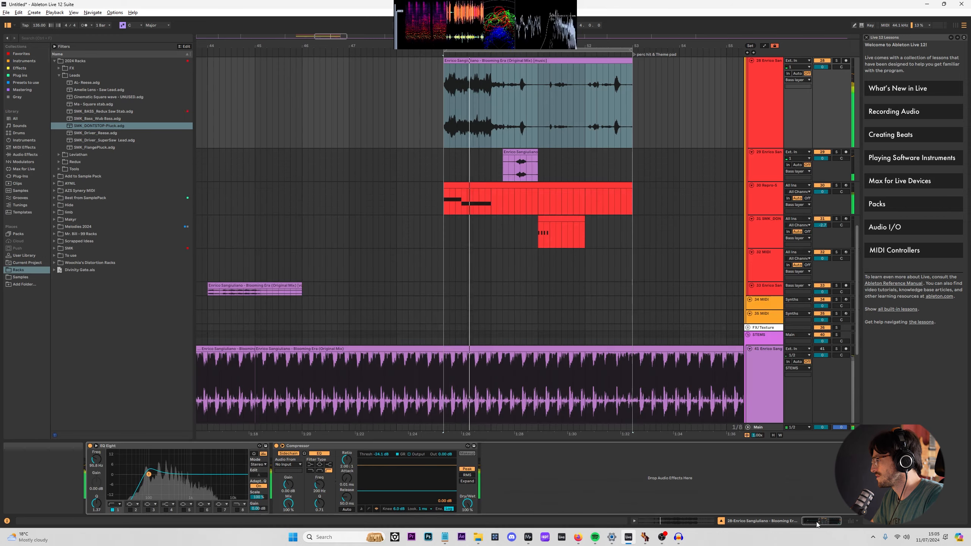
In the Vital track's EQ Eight, cut band 3 by about 8.8 dB at 1 kHz and boost band 4 by about 6.2 dB at 3.1 kHz.
{"action": "scroll", "coordinate": [573, 207], "scroll_direction": "up", "scroll_amount": 1}
{"action": "left_click", "coordinate": [440, 100]}
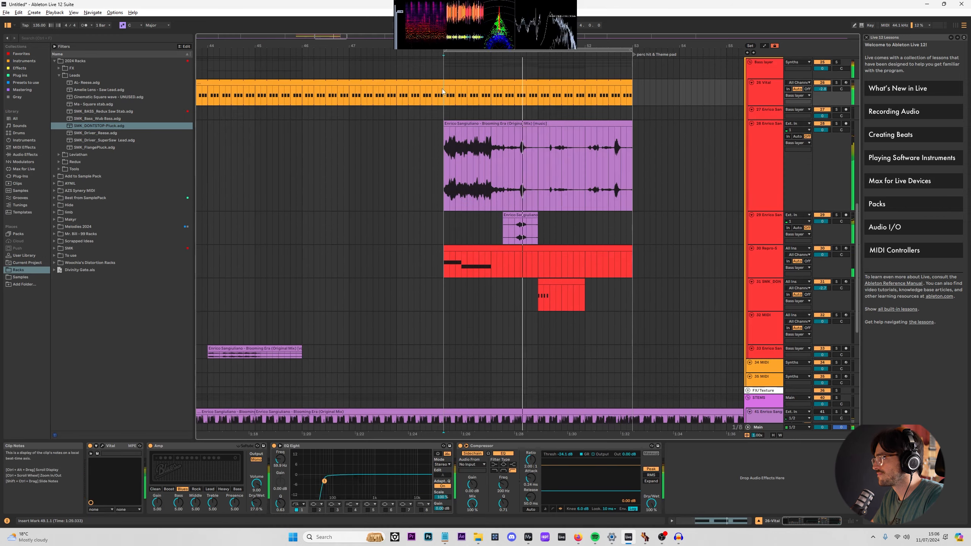
{"action": "left_click", "coordinate": [332, 510]}
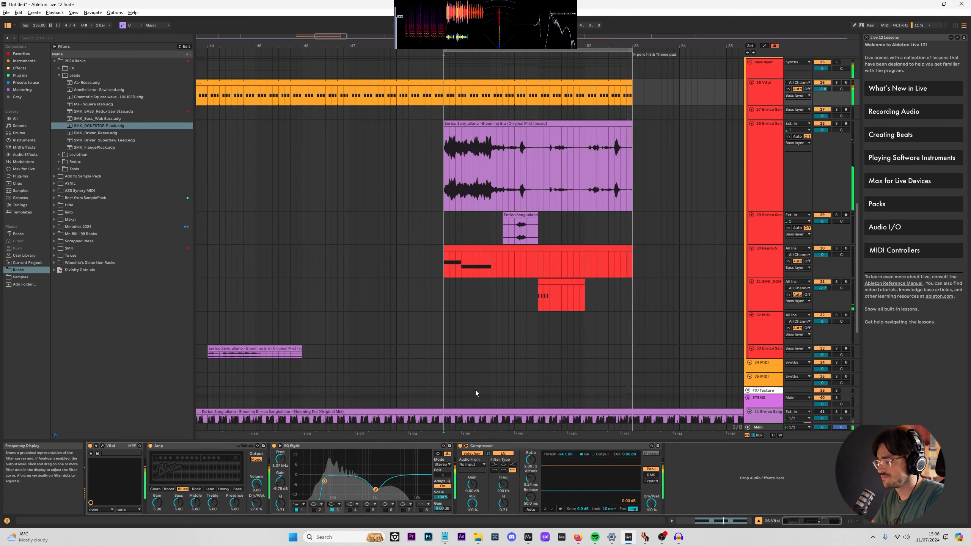
{"action": "left_click", "coordinate": [370, 84]}
{"action": "left_click_drag", "start_coordinate": [346, 45], "coordinate": [543, 40]}
{"action": "left_click_drag", "start_coordinate": [376, 490], "coordinate": [375, 486]}
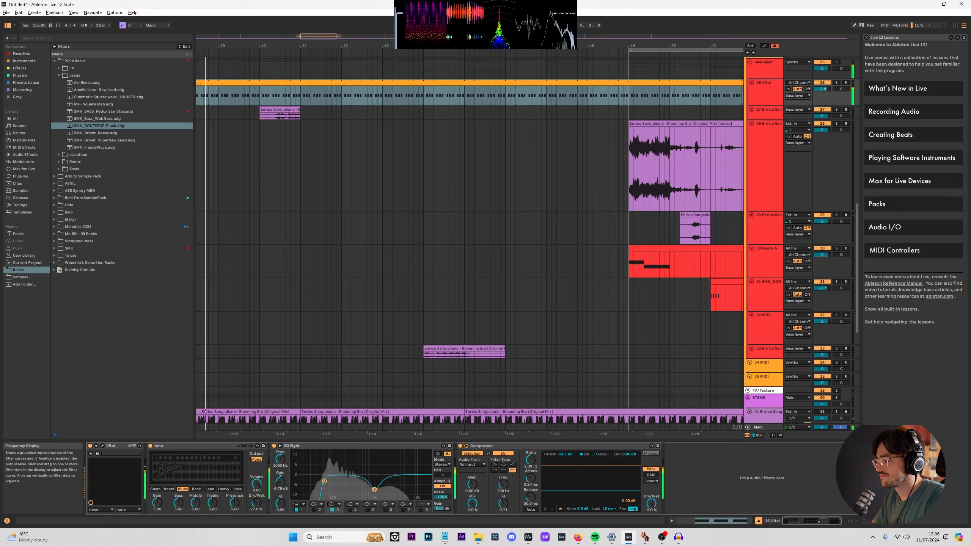
{"action": "left_click", "coordinate": [364, 508]}
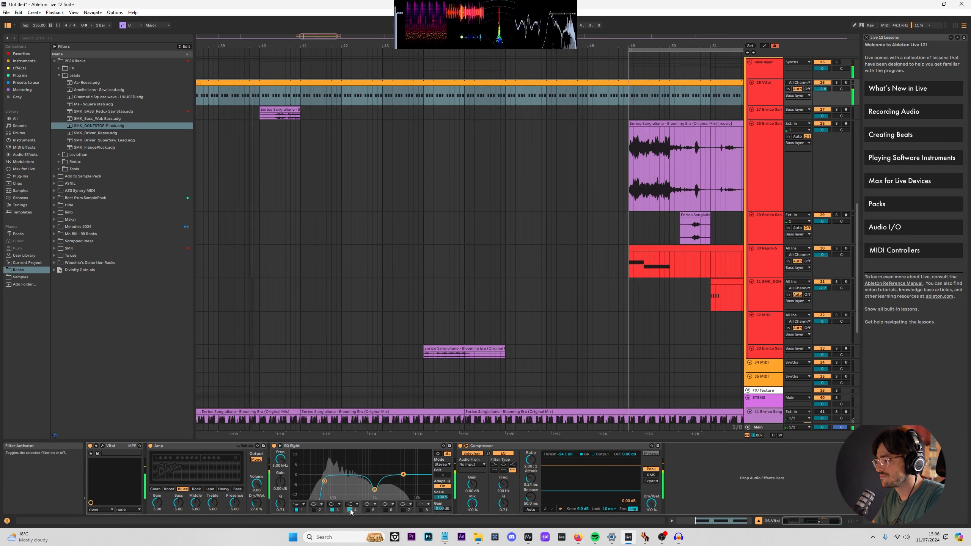
{"action": "left_click_drag", "start_coordinate": [404, 474], "coordinate": [388, 467]}
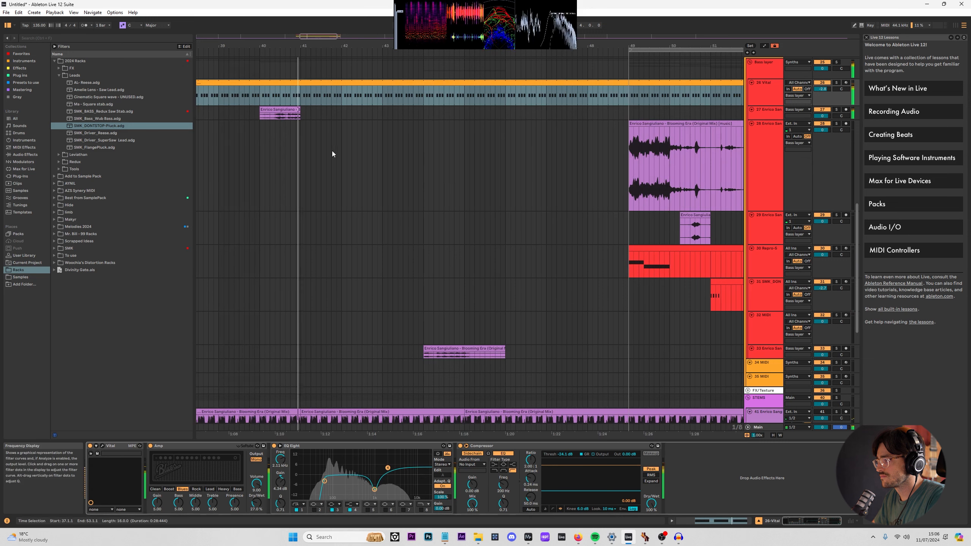
Select the empty 19 Audio track in the percussion group and show the Samples folder in the browser.
{"action": "scroll", "coordinate": [344, 146], "scroll_direction": "up", "scroll_amount": 3}
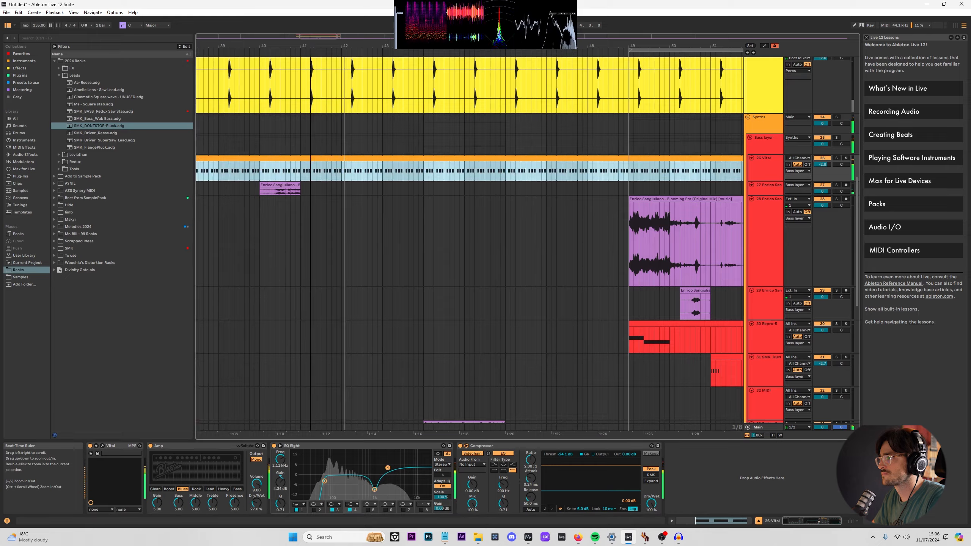
{"action": "left_click_drag", "start_coordinate": [310, 46], "coordinate": [401, 28]}
{"action": "scroll", "coordinate": [496, 219], "scroll_direction": "up", "scroll_amount": 6}
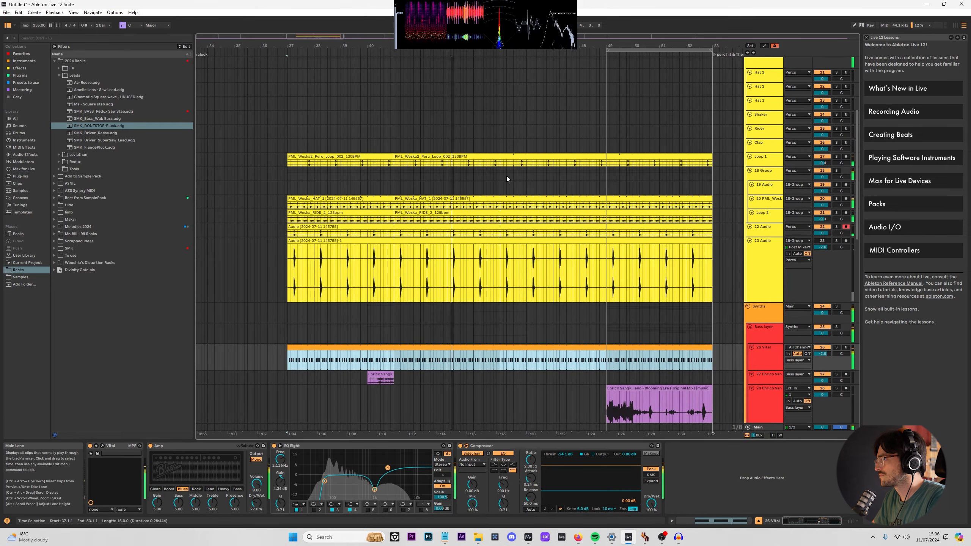
{"action": "left_click_drag", "start_coordinate": [503, 175], "coordinate": [714, 179]}
{"action": "left_click", "coordinate": [758, 192]}
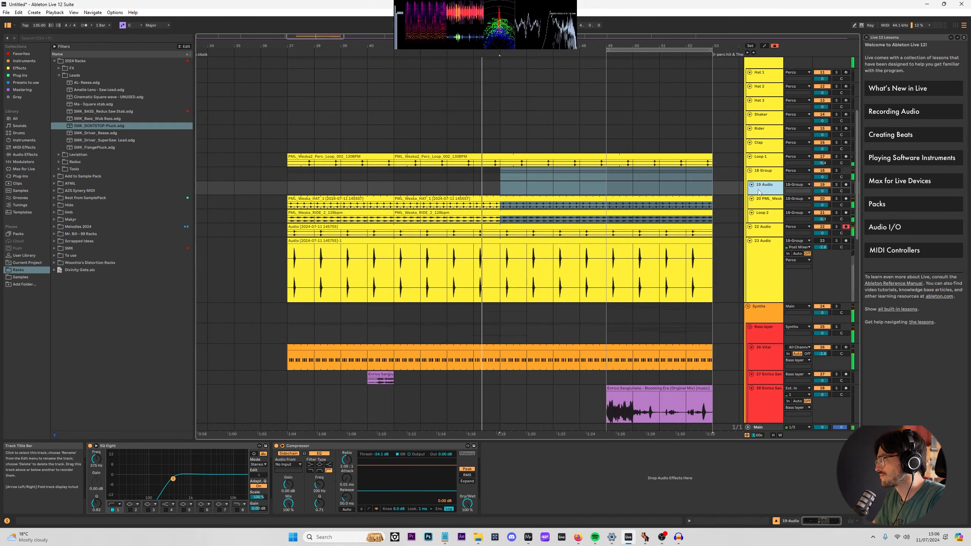
{"action": "left_click", "coordinate": [23, 277]}
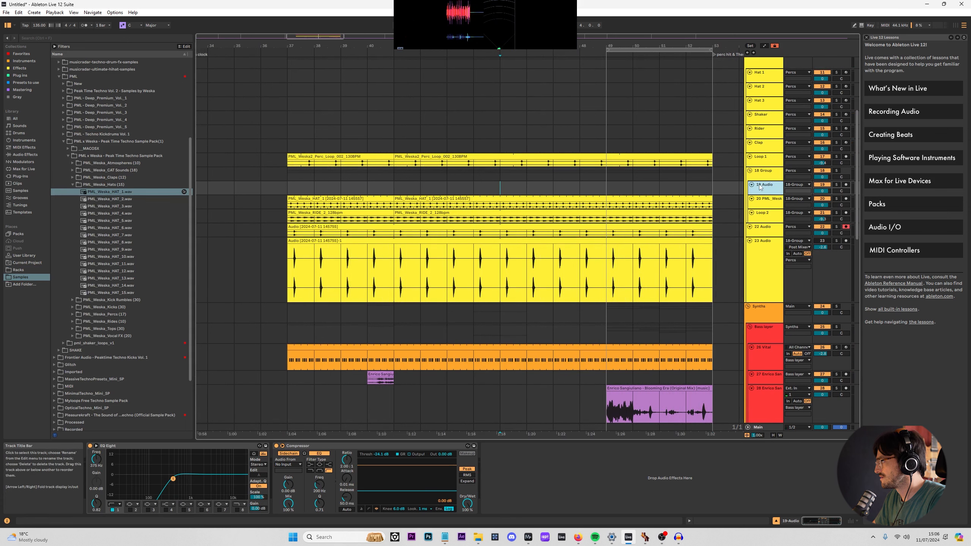
Recolour the 18 Group track mint green after trying a brighter yellow-green.
{"action": "right_click", "coordinate": [765, 175]}
{"action": "left_click", "coordinate": [799, 282]}
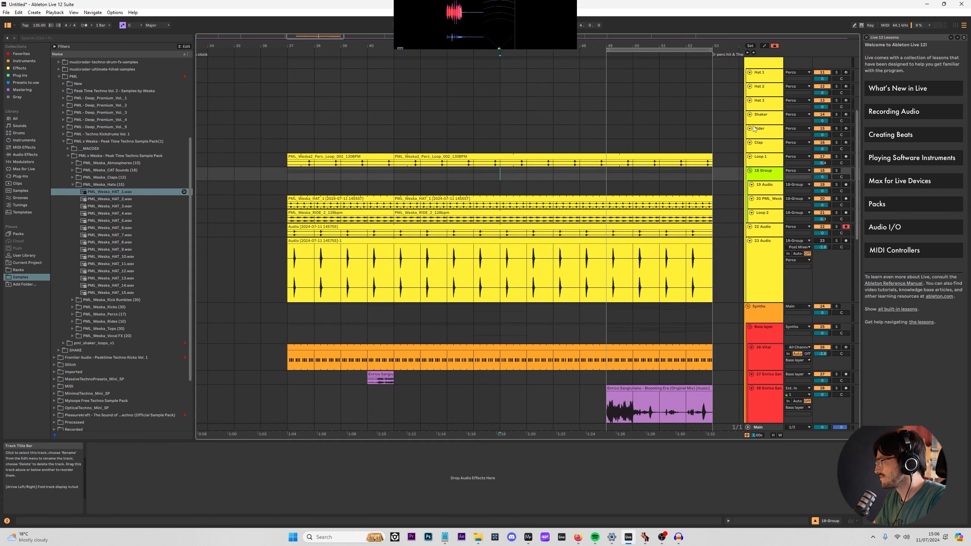
{"action": "right_click", "coordinate": [771, 175]}
{"action": "left_click", "coordinate": [816, 276]}
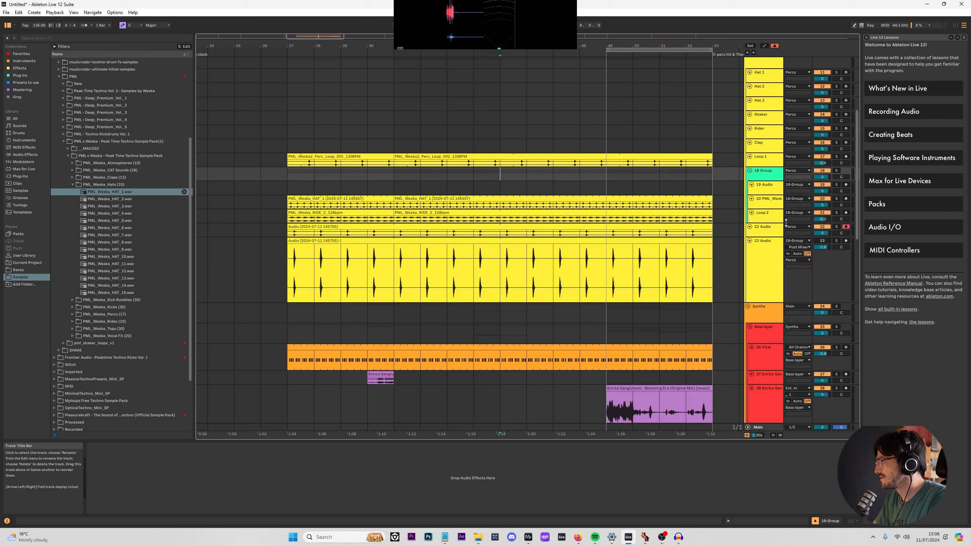
Apply the 18 Group track's mint green colour to its grouped tracks and clips.
{"action": "right_click", "coordinate": [766, 176]}
{"action": "left_click", "coordinate": [790, 312]}
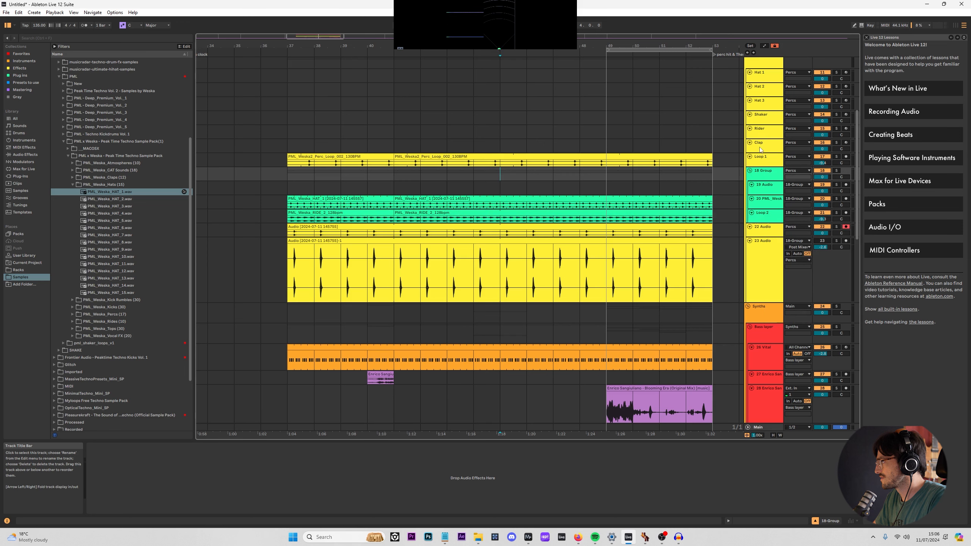
Insert a MIDI track below the Clap track and create an empty four-bar MIDI clip at bar 45.
{"action": "left_click", "coordinate": [752, 143]}
{"action": "key", "text": "ctrl+shift+t"}
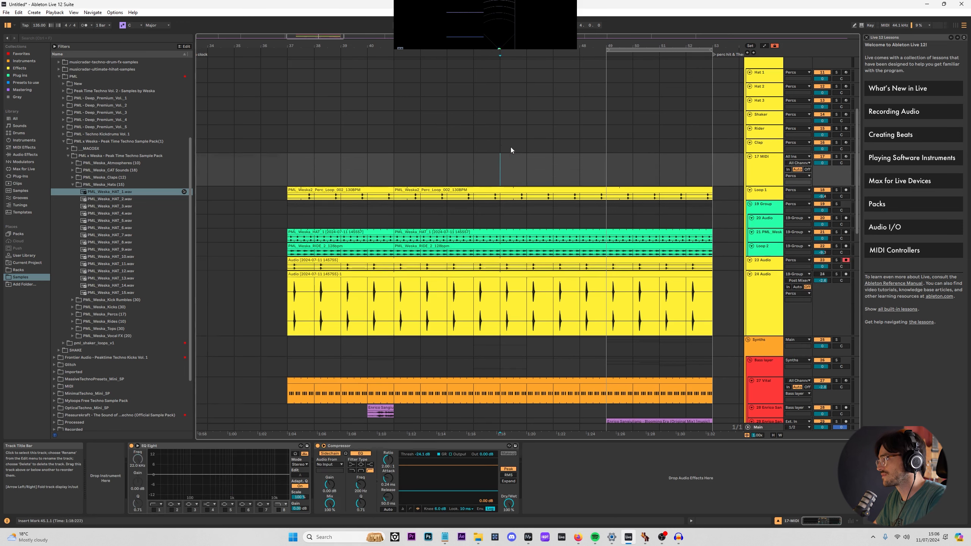
{"action": "key", "text": "ctrl+shift+m"}
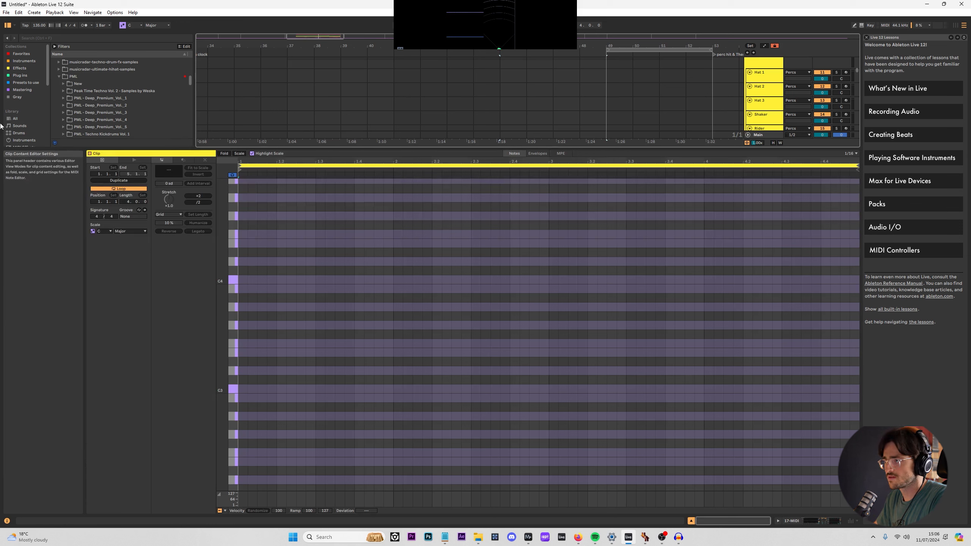
Search the Samples folder for CHH and load PML_DPV2_CHH_1_SHORT_002.wav from PML - Deep_Premium_Vol._2 onto the new MIDI track.
{"action": "scroll", "coordinate": [25, 114], "scroll_direction": "down", "scroll_amount": 2}
{"action": "left_click", "coordinate": [21, 129]}
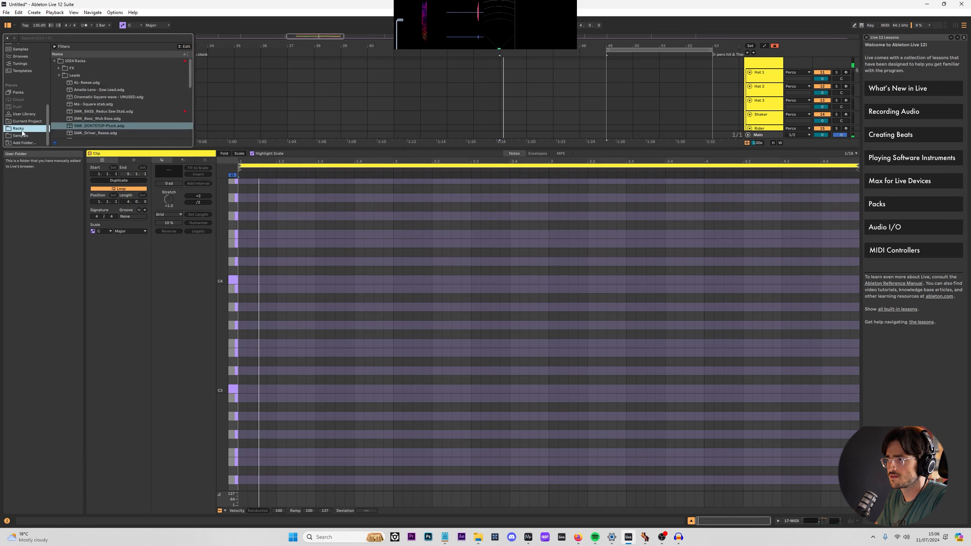
{"action": "left_click", "coordinate": [44, 37]}
{"action": "type", "text": "CHH"}
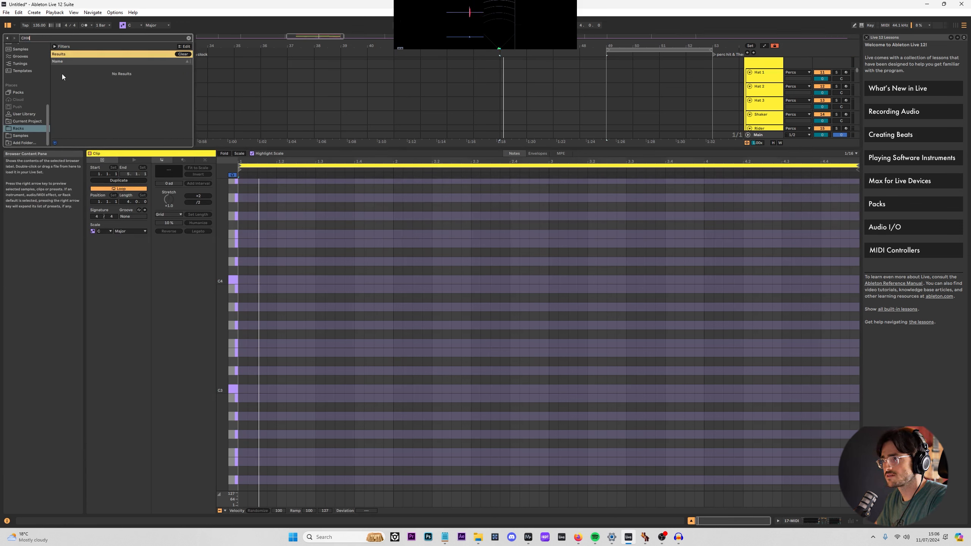
{"action": "left_click", "coordinate": [30, 135]}
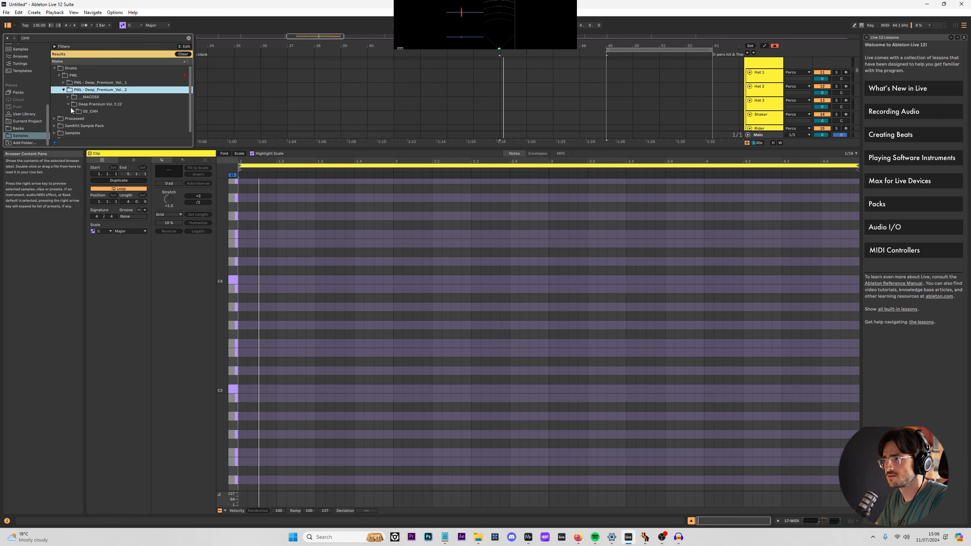
{"action": "left_click", "coordinate": [72, 111]}
{"action": "left_click", "coordinate": [116, 126]}
{"action": "scroll", "coordinate": [126, 115], "scroll_direction": "down", "scroll_amount": 1}
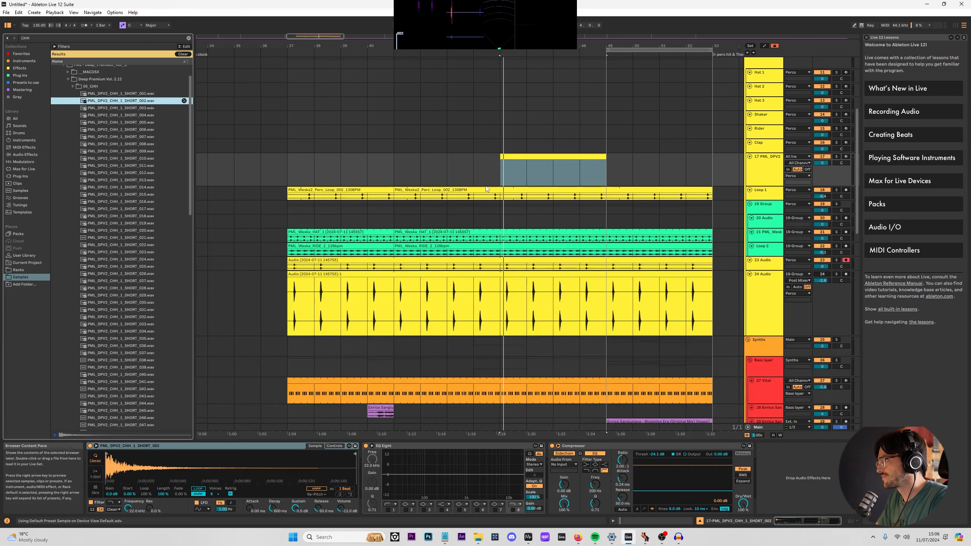
Write four consecutive sixteenth C3 notes in the hi-hat clip, loop that one beat and extend the clip to bar 53.
{"action": "double_click", "coordinate": [525, 154]}
{"action": "double_click", "coordinate": [247, 388]}
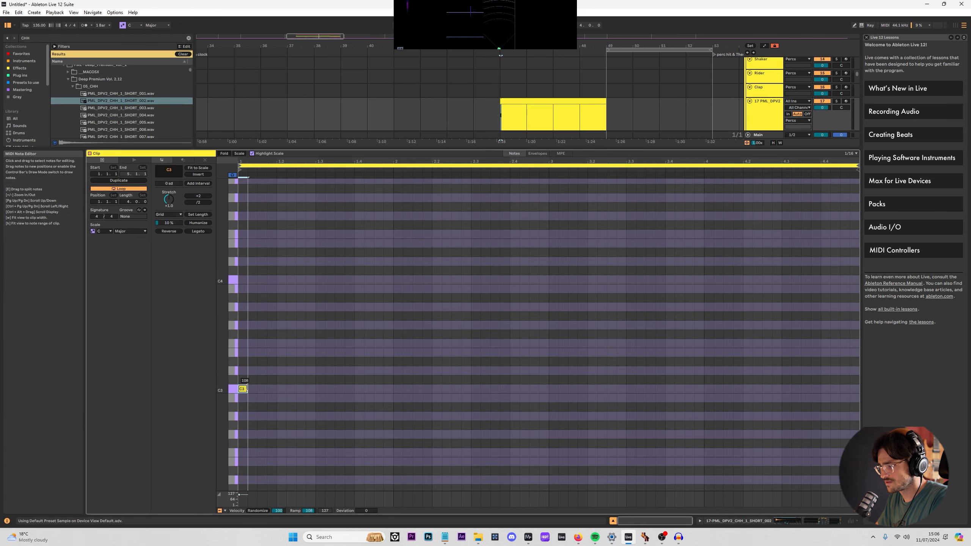
{"action": "double_click", "coordinate": [271, 388]}
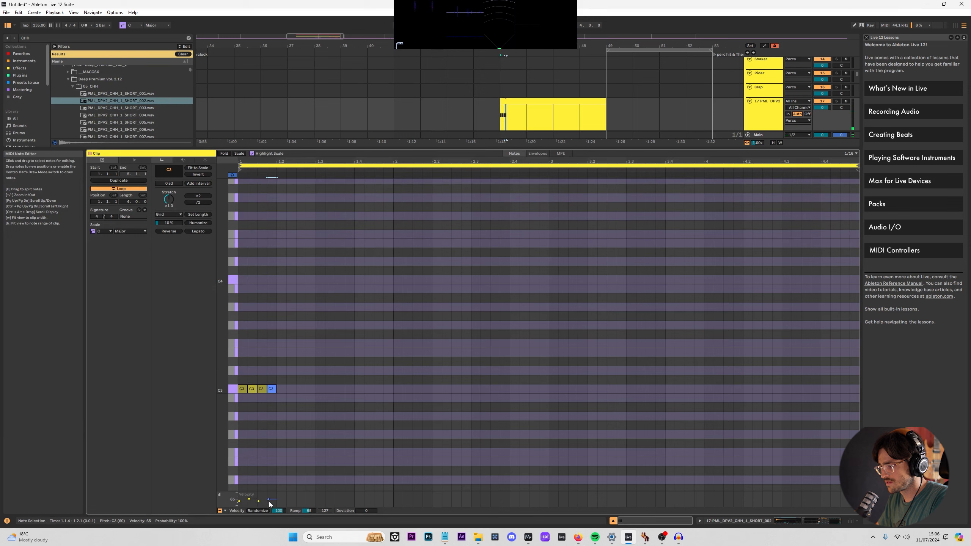
{"action": "key", "text": "ctrl+a"}
{"action": "key", "text": "ctrl+l"}
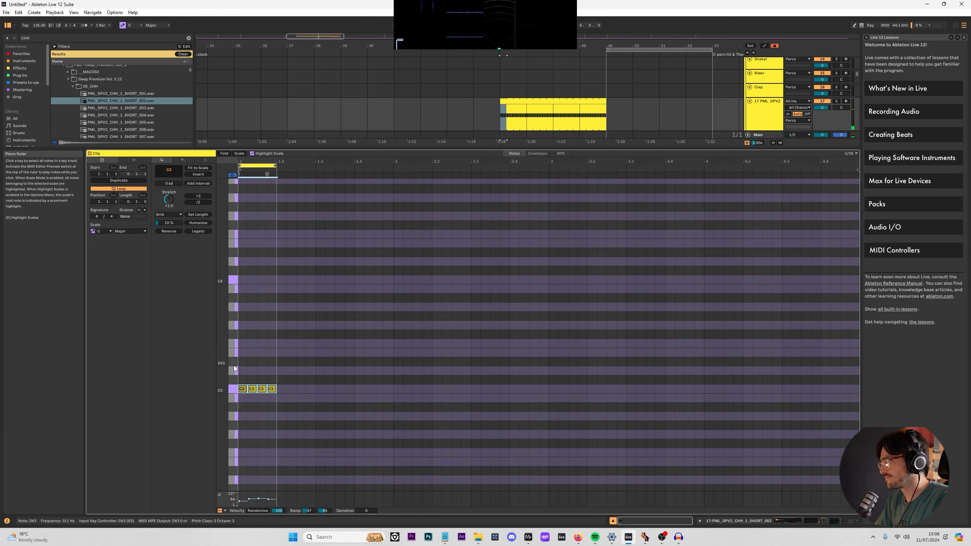
{"action": "left_click_drag", "start_coordinate": [606, 101], "coordinate": [712, 101]}
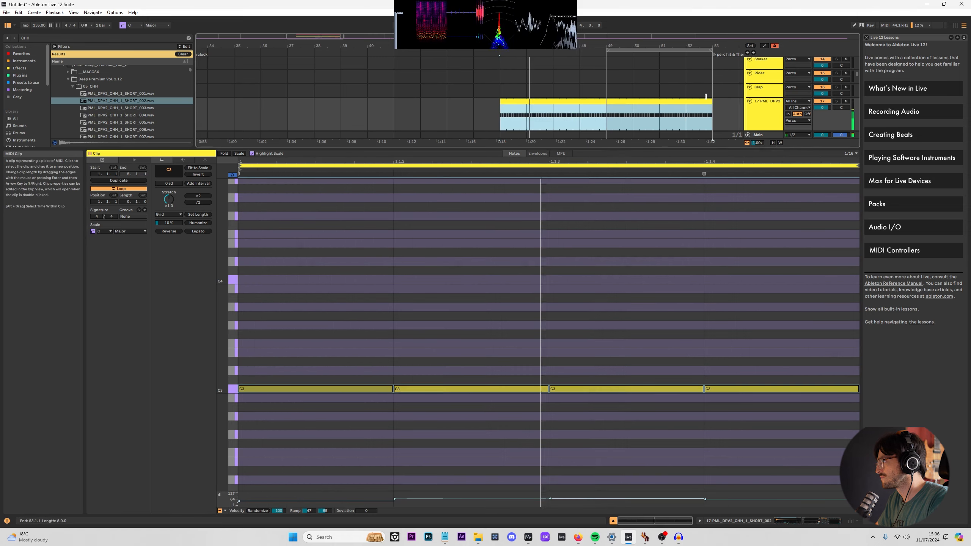
{"action": "key", "text": "shift+Tab"}
{"action": "key", "text": "Delete"}
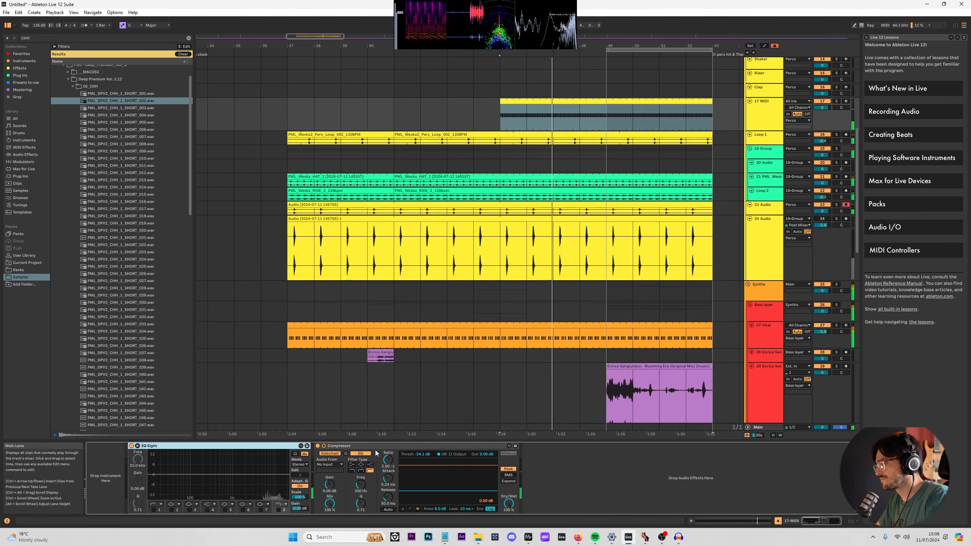
{"action": "left_click", "coordinate": [562, 103]}
{"action": "key", "text": "s"}
{"action": "key", "text": "space"}
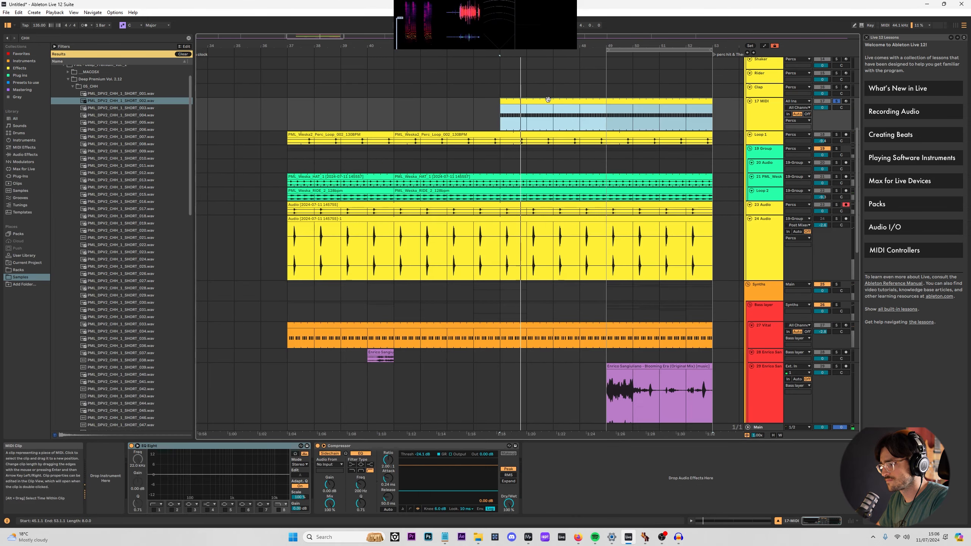
{"action": "key", "text": "ctrl+z"}
Lower the amp envelope sustain of the closed hi-hat sampler during soloed playback and end the solo.
{"action": "key", "text": "space"}
{"action": "key", "text": "space"}
{"action": "left_click_drag", "start_coordinate": [295, 508], "coordinate": [295, 521]}
{"action": "key", "text": "s"}
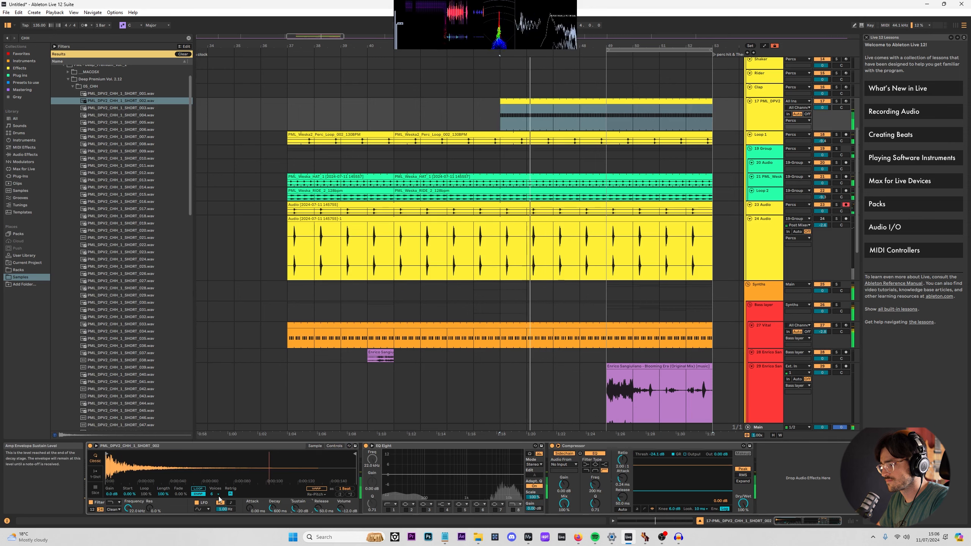
Enable band 1 of the hi-hat track's EQ Eight as a low cut at about 3.4 kHz.
{"action": "left_click", "coordinate": [389, 510]}
{"action": "left_click_drag", "start_coordinate": [402, 481], "coordinate": [482, 481]}
Solo the 31 Repro-5 track in the bass layer and duplicate it with its clip at bar 49.
{"action": "scroll", "coordinate": [577, 154], "scroll_direction": "down", "scroll_amount": 3}
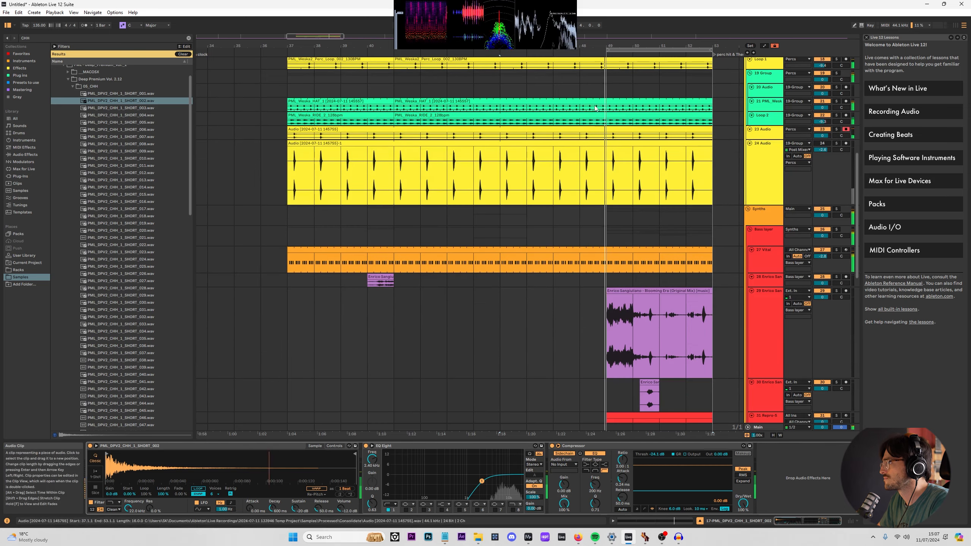
{"action": "scroll", "coordinate": [539, 241], "scroll_direction": "down", "scroll_amount": 3}
{"action": "left_click", "coordinate": [539, 241]}
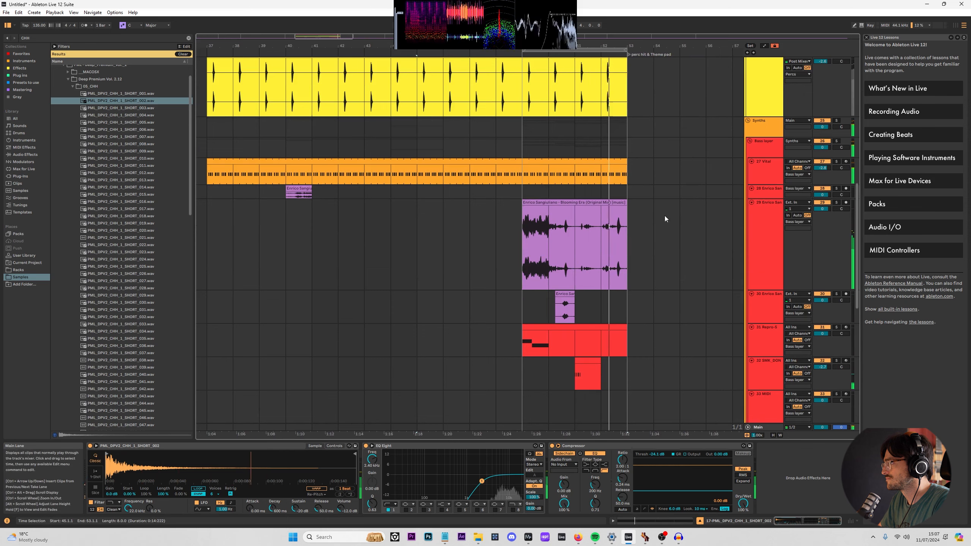
{"action": "left_click_drag", "start_coordinate": [695, 46], "coordinate": [627, 39]}
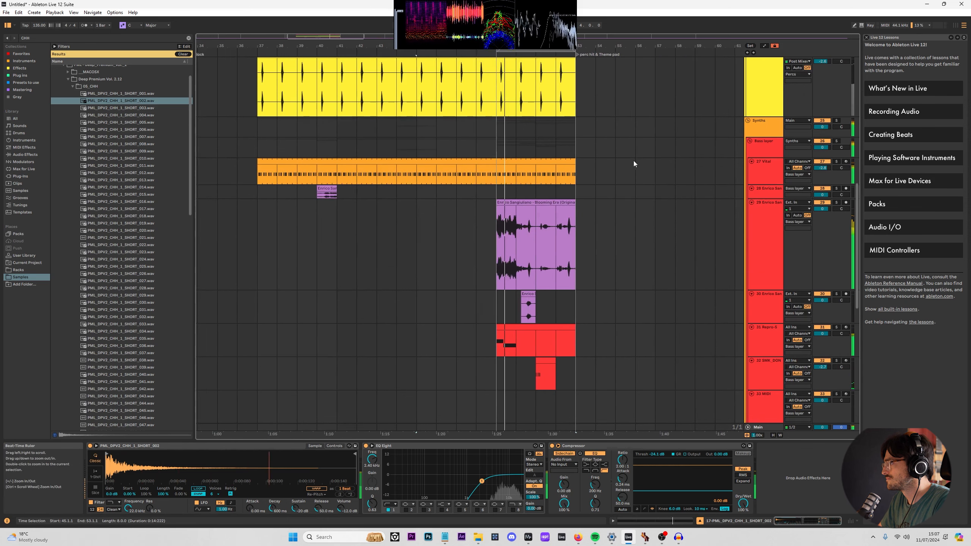
{"action": "scroll", "coordinate": [633, 164], "scroll_direction": "down", "scroll_amount": 3}
{"action": "left_click", "coordinate": [527, 269]}
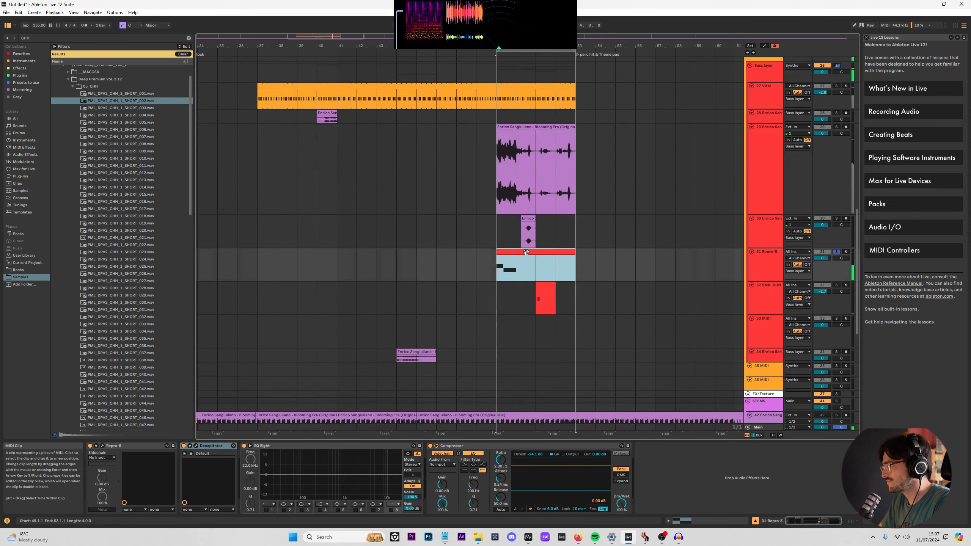
{"action": "left_click", "coordinate": [760, 259]}
{"action": "key", "text": "ctrl+d"}
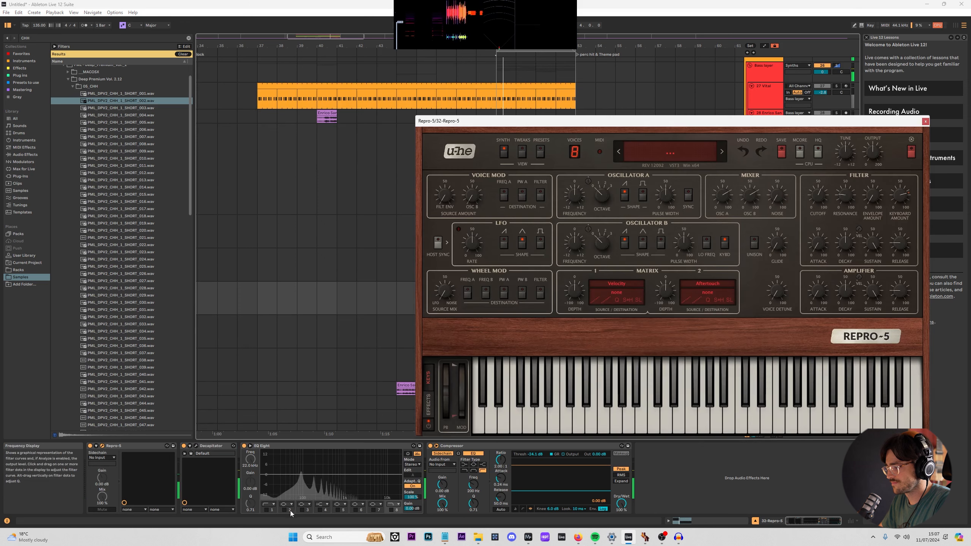
Enable band 2 in the duplicate's EQ Eight and boost it by about 12 dB near 320 Hz.
{"action": "left_click", "coordinate": [287, 510]}
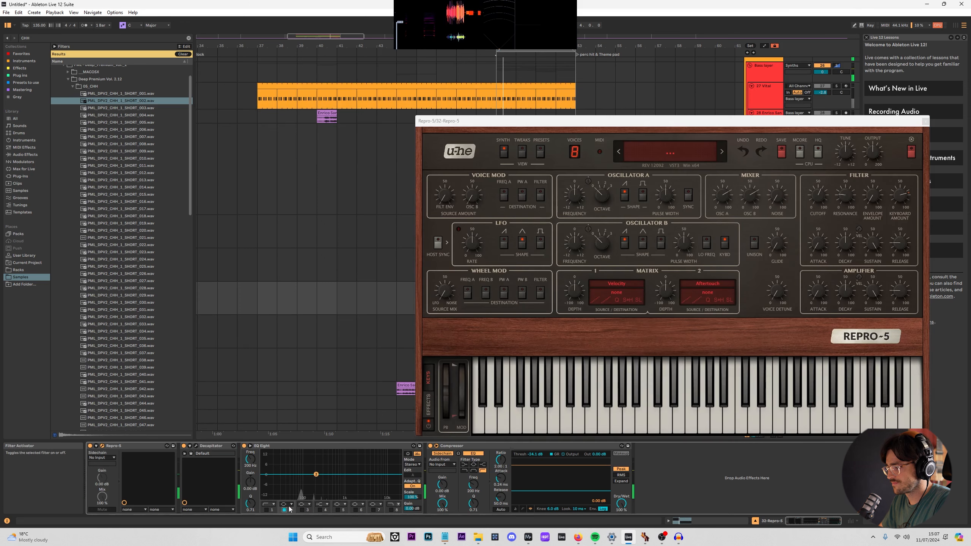
{"action": "left_click_drag", "start_coordinate": [324, 457], "coordinate": [325, 456]}
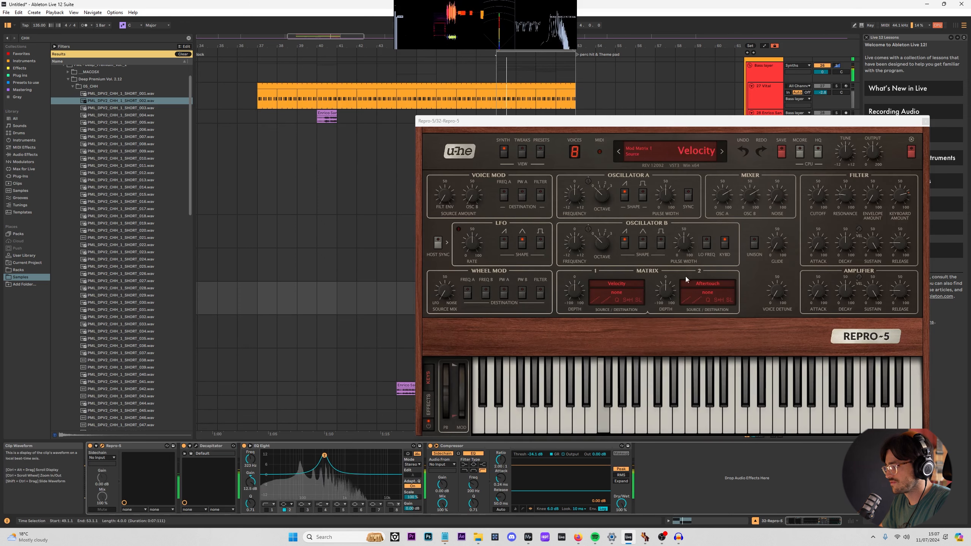
Switch oscillators A and B of the duplicated Repro-5 to pulse waves, and turn on unison with more voice detune.
{"action": "left_click", "coordinate": [643, 194]}
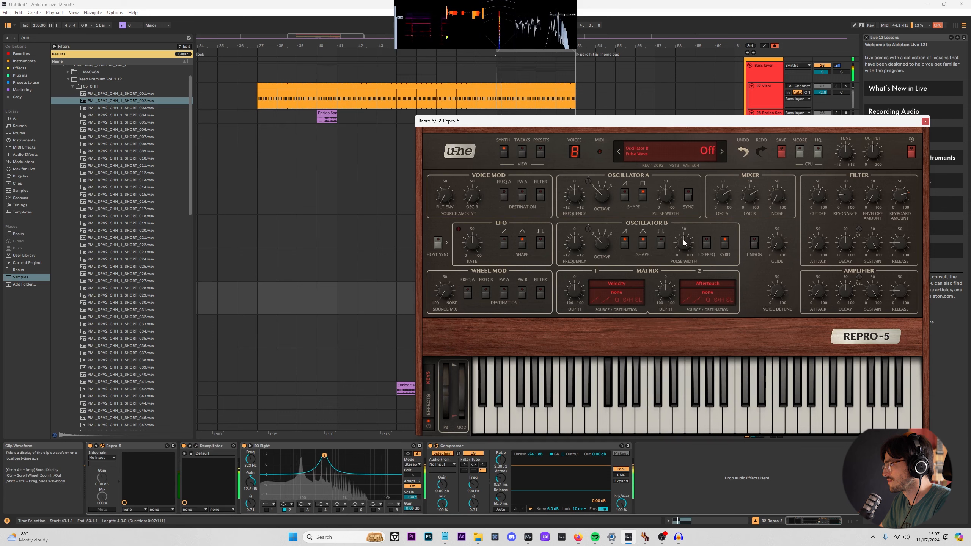
{"action": "left_click", "coordinate": [661, 242]}
{"action": "left_click", "coordinate": [625, 242]}
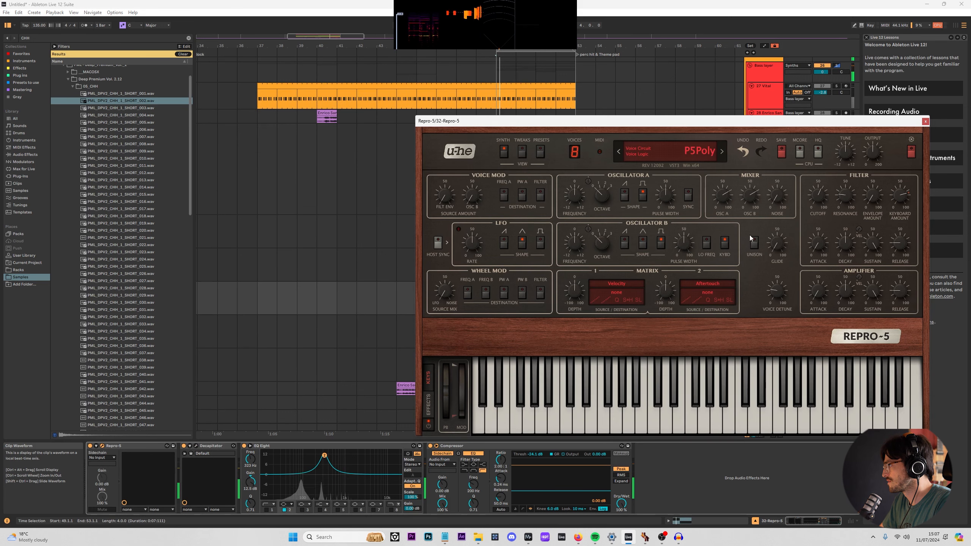
{"action": "left_click_drag", "start_coordinate": [778, 291], "coordinate": [779, 259]}
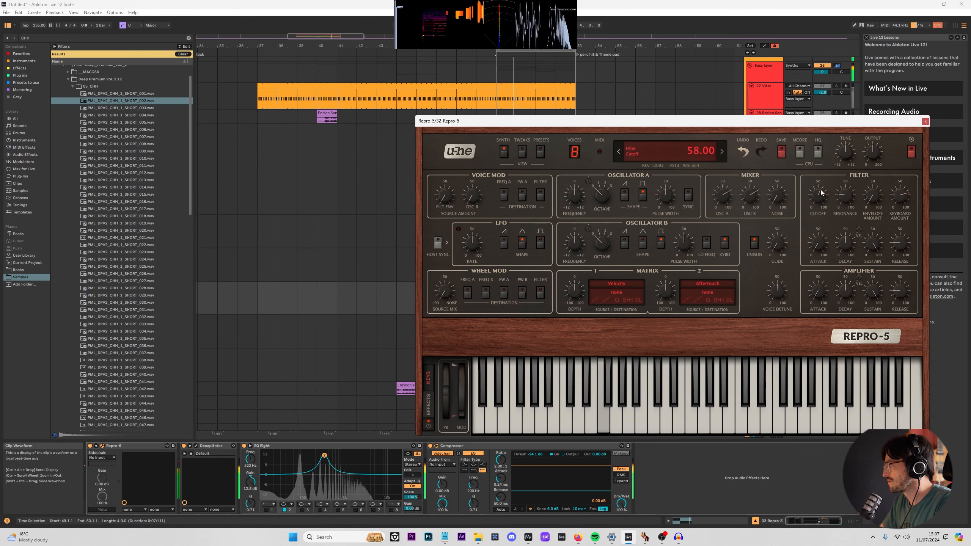
Raise the duplicated Repro-5's filter cutoff to about 66, lower its track volume to about -6.2 dB and end the solo.
{"action": "left_click_drag", "start_coordinate": [821, 193], "coordinate": [813, 206]}
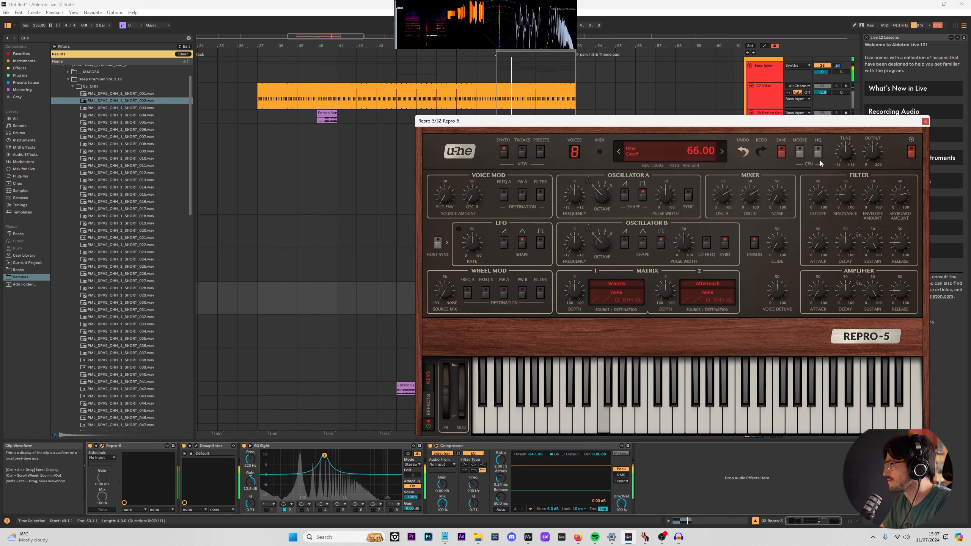
{"action": "left_click_drag", "start_coordinate": [820, 163], "coordinate": [823, 306]}
{"action": "key", "text": "s"}
{"action": "left_click", "coordinate": [926, 122]}
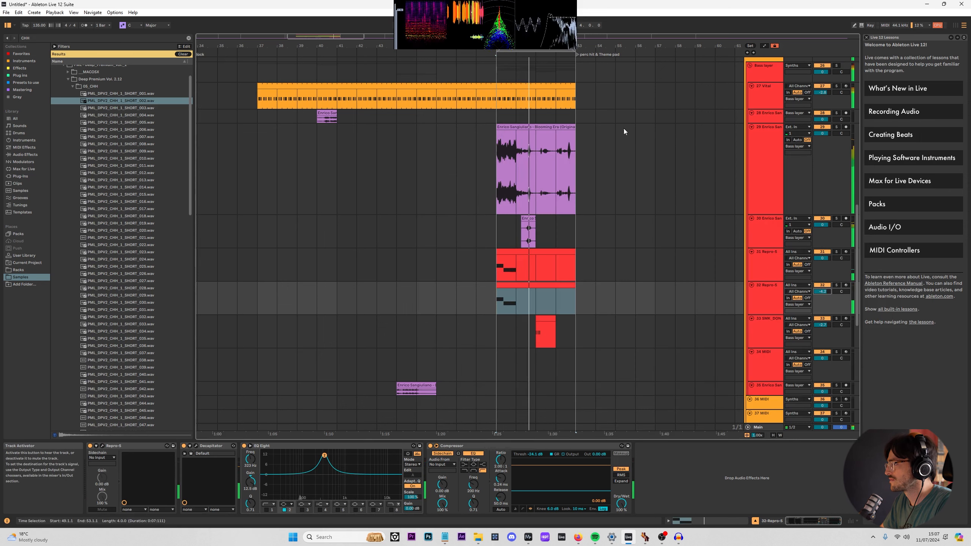
Solo the SMK_DONTSTOP pluck clip at bar 51, shorten its reverb decay to about 2.64 s and return to the full mix.
{"action": "scroll", "coordinate": [466, 312], "scroll_direction": "right", "scroll_amount": 3}
{"action": "scroll", "coordinate": [465, 311], "scroll_direction": "up", "scroll_amount": 1}
{"action": "scroll", "coordinate": [471, 313], "scroll_direction": "down", "scroll_amount": 1}
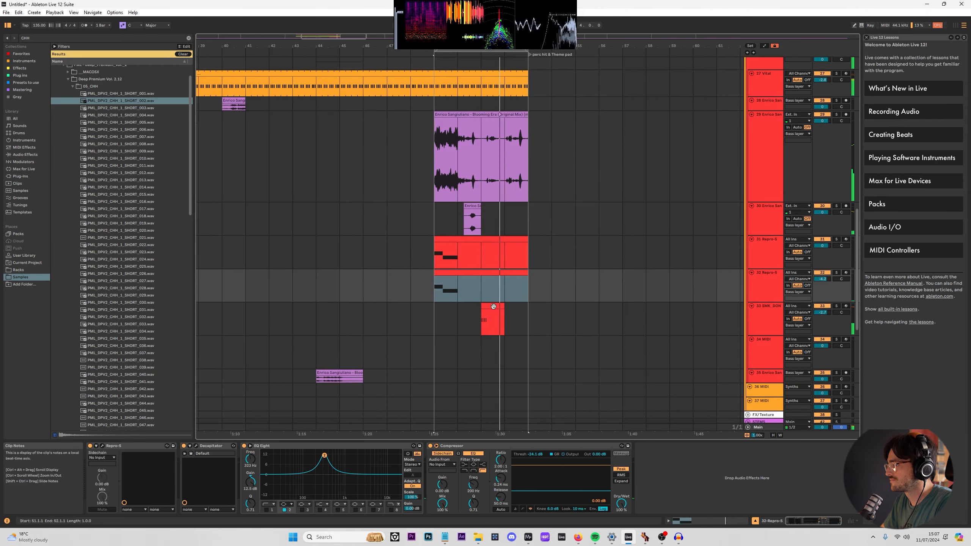
{"action": "left_click", "coordinate": [493, 307]}
{"action": "key", "text": "s"}
{"action": "key", "text": "space"}
{"action": "key", "text": "space"}
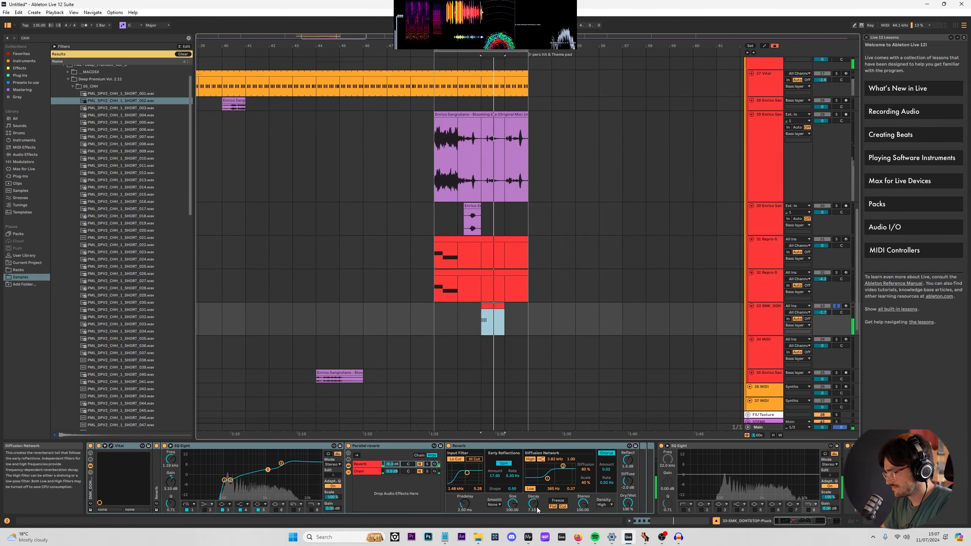
{"action": "left_click", "coordinate": [534, 506]}
{"action": "left_click_drag", "start_coordinate": [534, 508], "coordinate": [533, 532]}
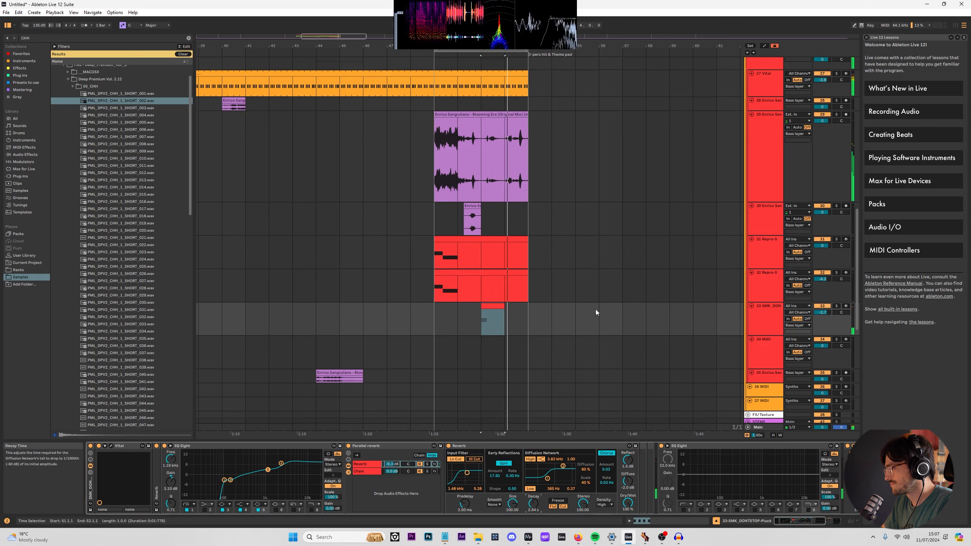
Examine the loop's layers around bars 49 to 53 alongside the Blooming Era stems and the arrangement's section markers.
{"action": "scroll", "coordinate": [516, 261], "scroll_direction": "up", "scroll_amount": 7}
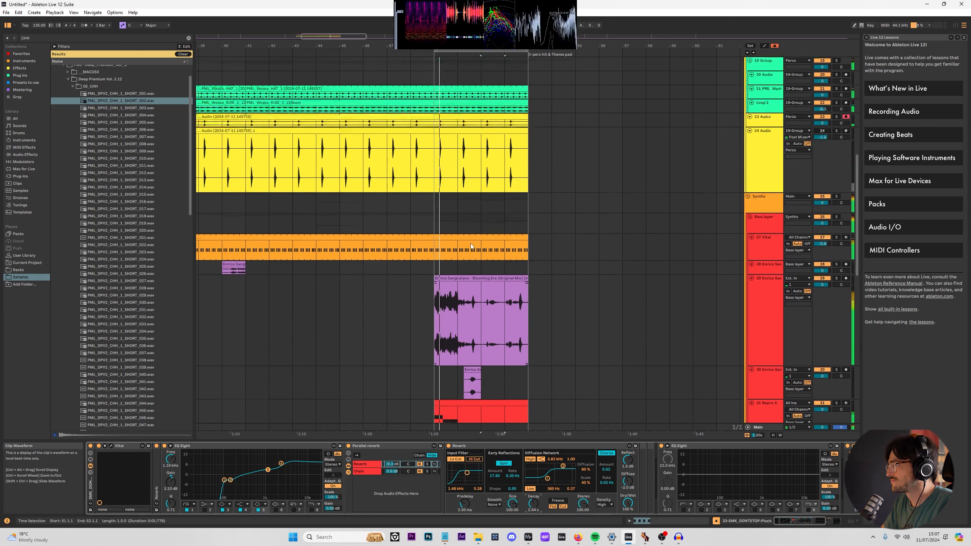
{"action": "scroll", "coordinate": [433, 172], "scroll_direction": "down", "scroll_amount": 7}
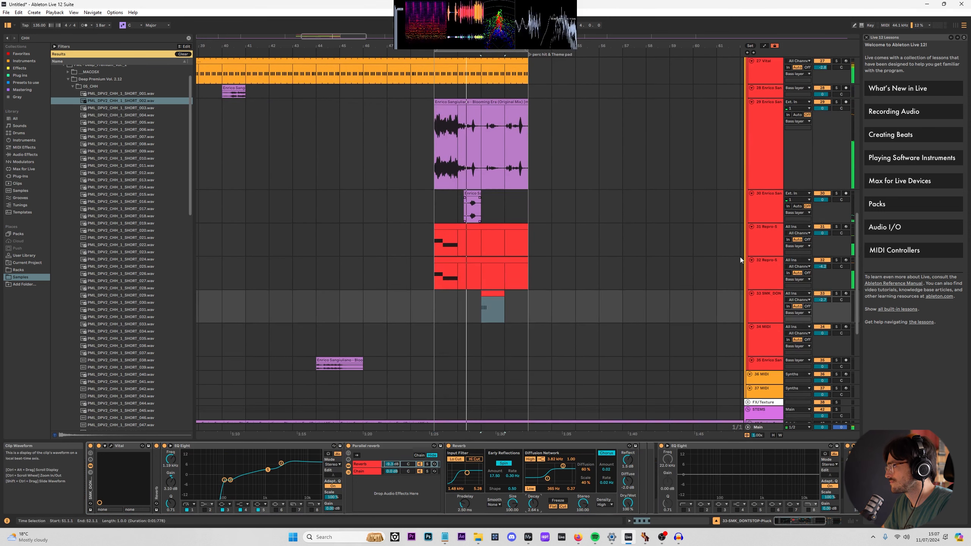
{"action": "scroll", "coordinate": [535, 308], "scroll_direction": "down", "scroll_amount": 8}
{"action": "scroll", "coordinate": [439, 191], "scroll_direction": "up", "scroll_amount": 3}
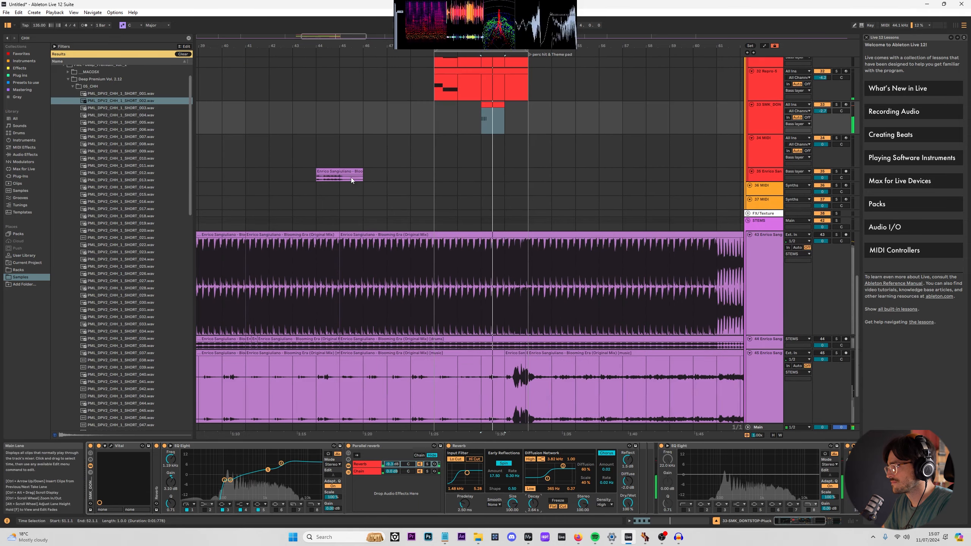
{"action": "scroll", "coordinate": [307, 166], "scroll_direction": "down", "scroll_amount": 4}
{"action": "scroll", "coordinate": [310, 144], "scroll_direction": "up", "scroll_amount": 1}
{"action": "left_click_drag", "start_coordinate": [347, 46], "coordinate": [347, 46]}
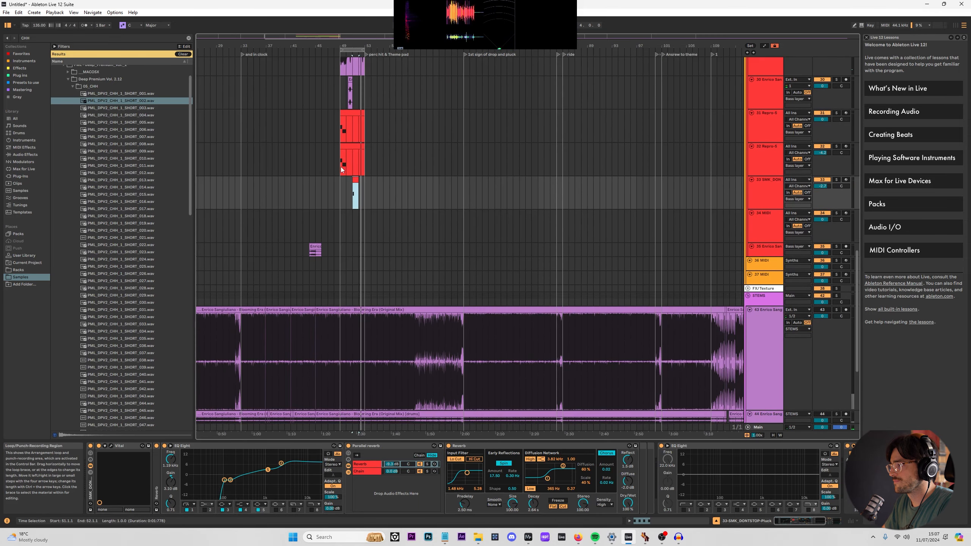
{"action": "scroll", "coordinate": [341, 168], "scroll_direction": "up", "scroll_amount": 5}
{"action": "scroll", "coordinate": [409, 170], "scroll_direction": "up", "scroll_amount": 6}
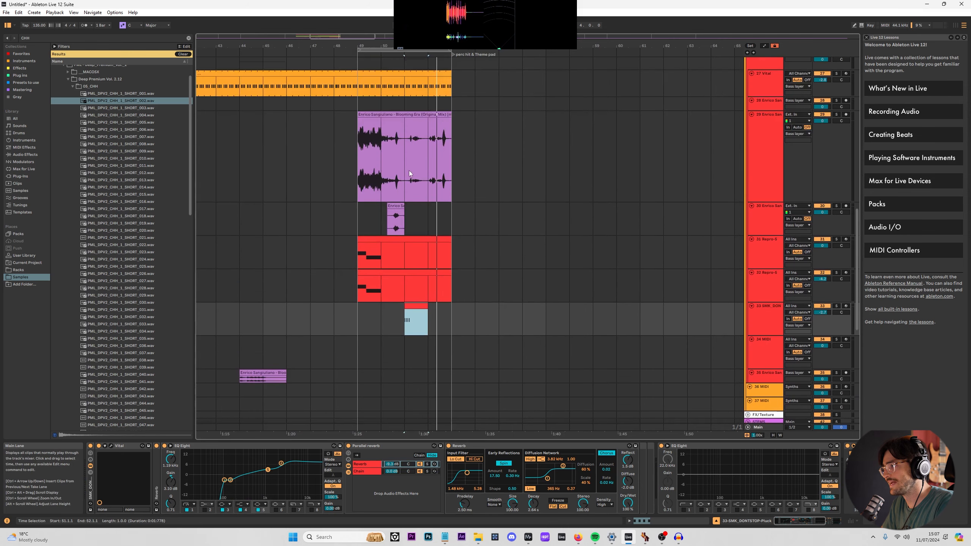
{"action": "scroll", "coordinate": [386, 119], "scroll_direction": "down", "scroll_amount": 5}
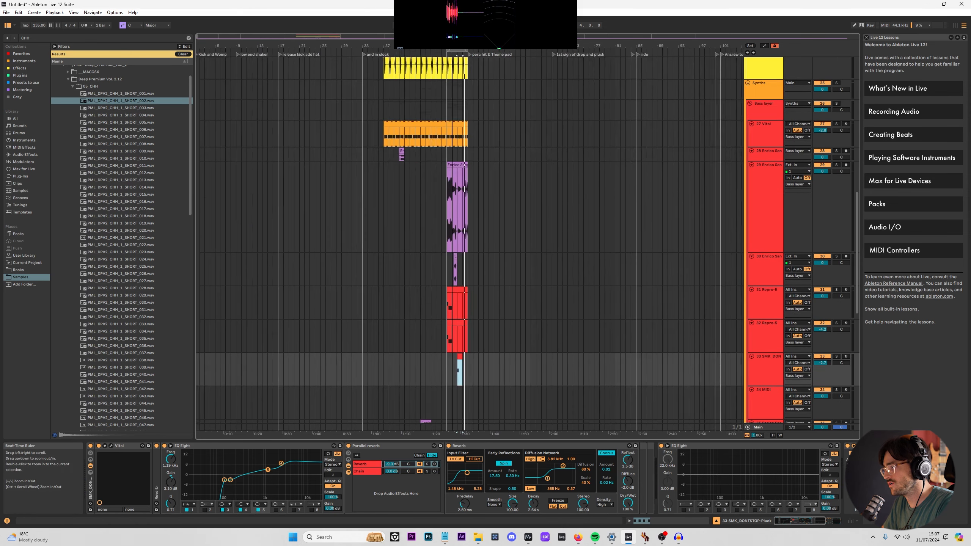
Solo the full Blooming Era track in the STEMS group and play it from the Big drop marker.
{"action": "scroll", "coordinate": [397, 173], "scroll_direction": "up", "scroll_amount": 3}
{"action": "left_click", "coordinate": [387, 173]}
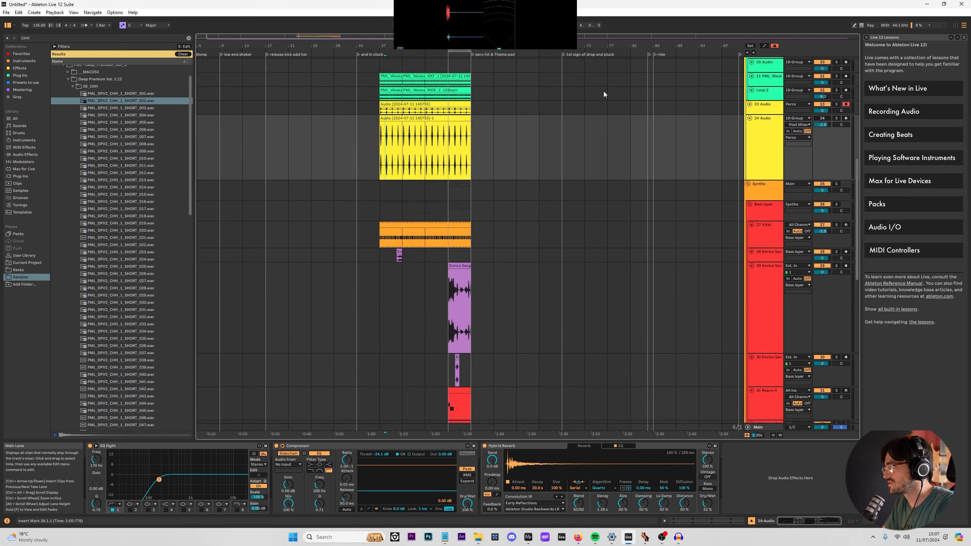
{"action": "mouse_move", "coordinate": [609, 46]}
{"action": "left_mouse_down"}
{"action": "mouse_move", "coordinate": [394, 43]}
{"action": "mouse_move", "coordinate": [417, 41]}
{"action": "left_mouse_up"}
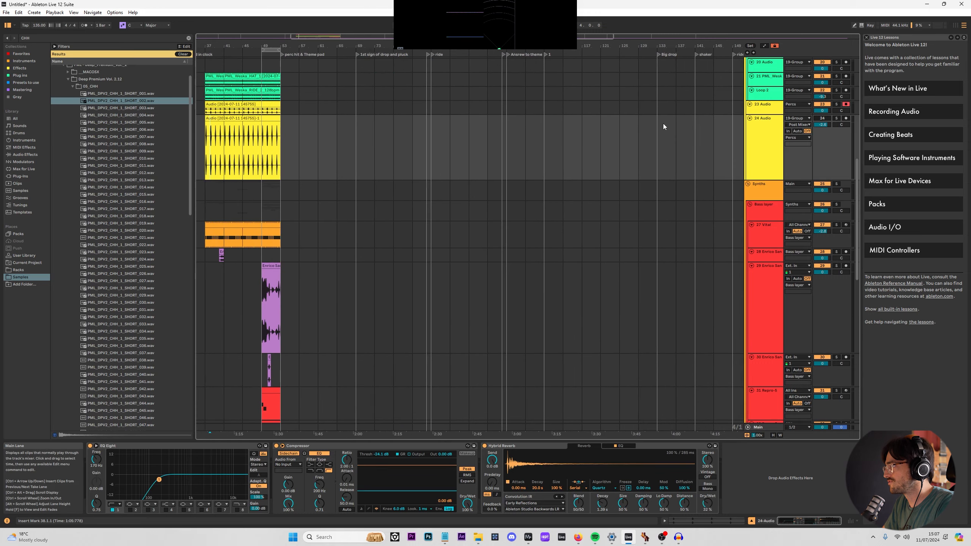
{"action": "key", "text": "space"}
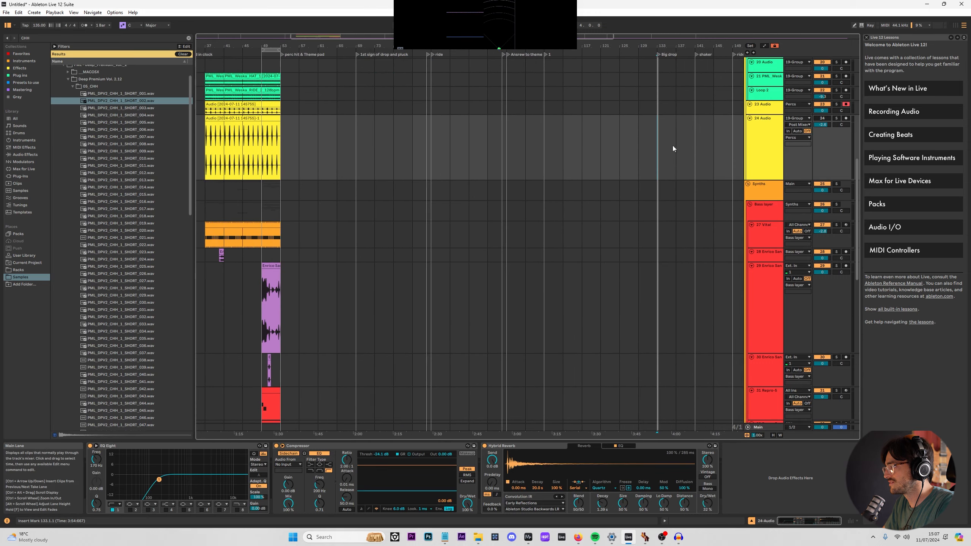
{"action": "scroll", "coordinate": [681, 279], "scroll_direction": "down", "scroll_amount": 3}
{"action": "scroll", "coordinate": [684, 290], "scroll_direction": "down", "scroll_amount": 5}
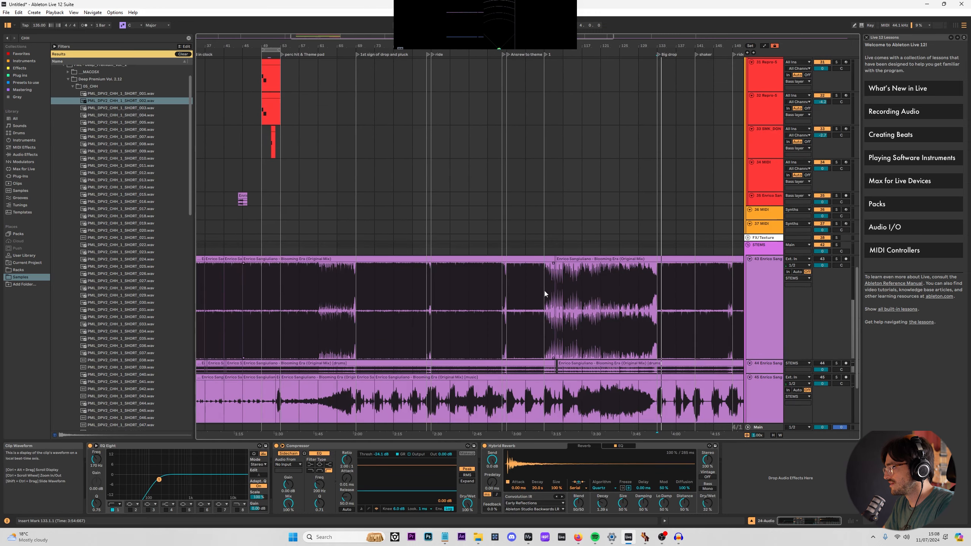
{"action": "left_click", "coordinate": [544, 290]}
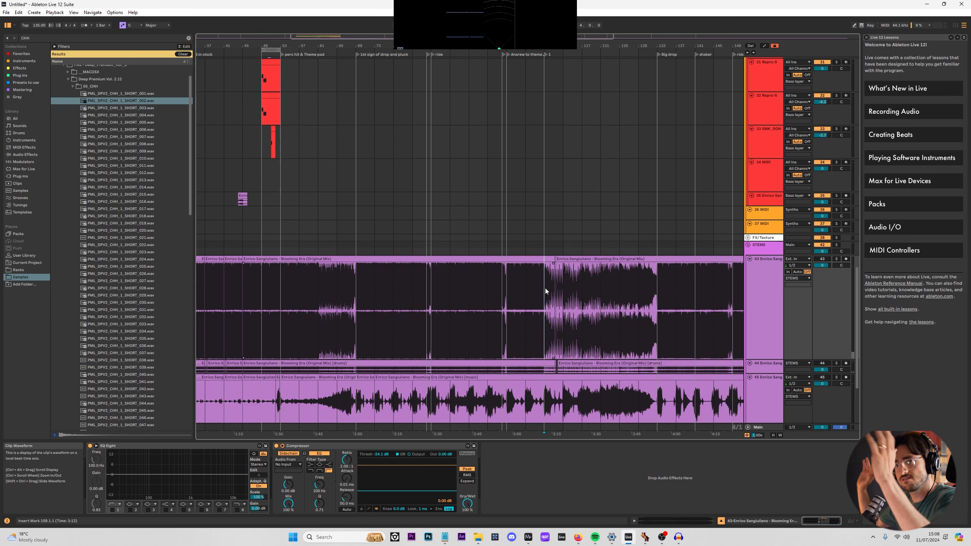
{"action": "left_click", "coordinate": [658, 276]}
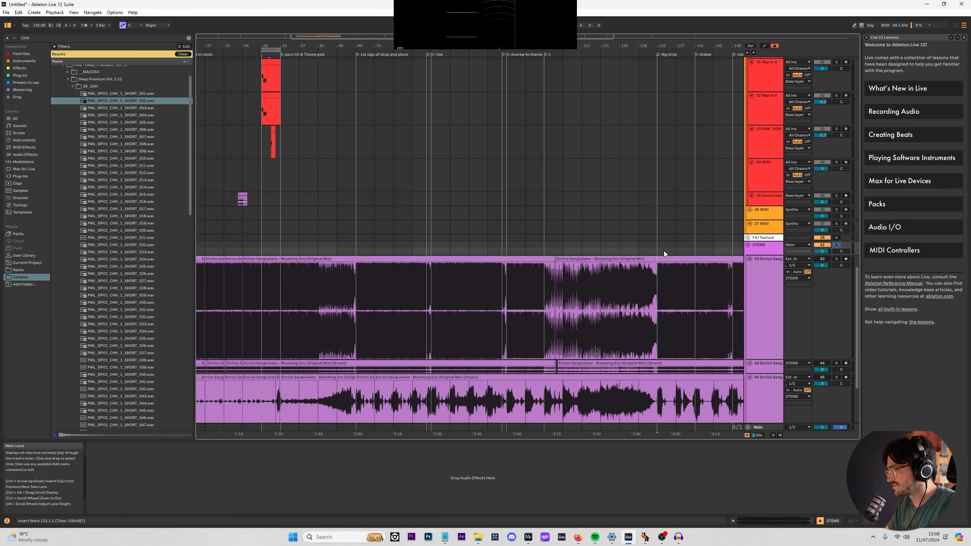
{"action": "key", "text": "space"}
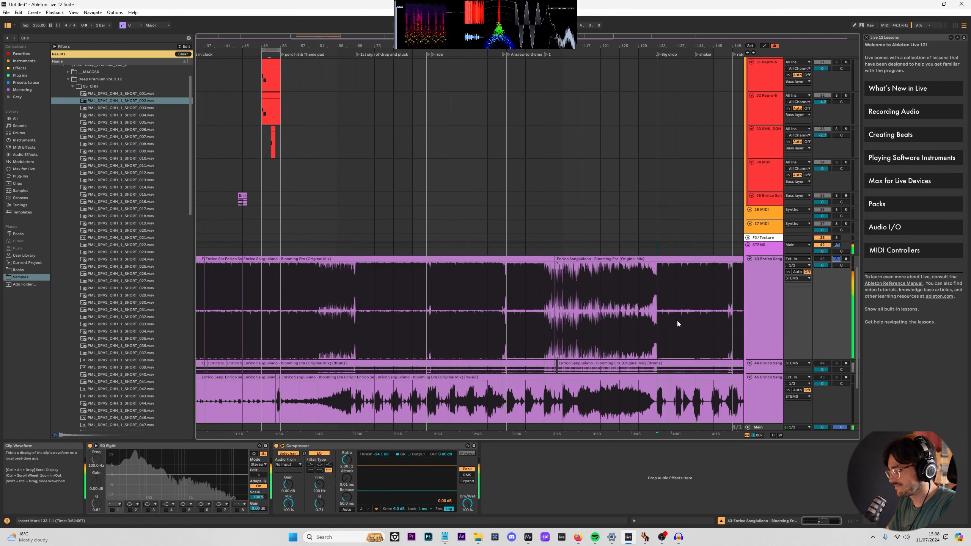
Return to the loop, solo the Vital bass track and play it from bar 37.
{"action": "scroll", "coordinate": [258, 209], "scroll_direction": "up", "scroll_amount": 5}
{"action": "left_click", "coordinate": [255, 193]}
{"action": "scroll", "coordinate": [255, 193], "scroll_direction": "up", "scroll_amount": 5}
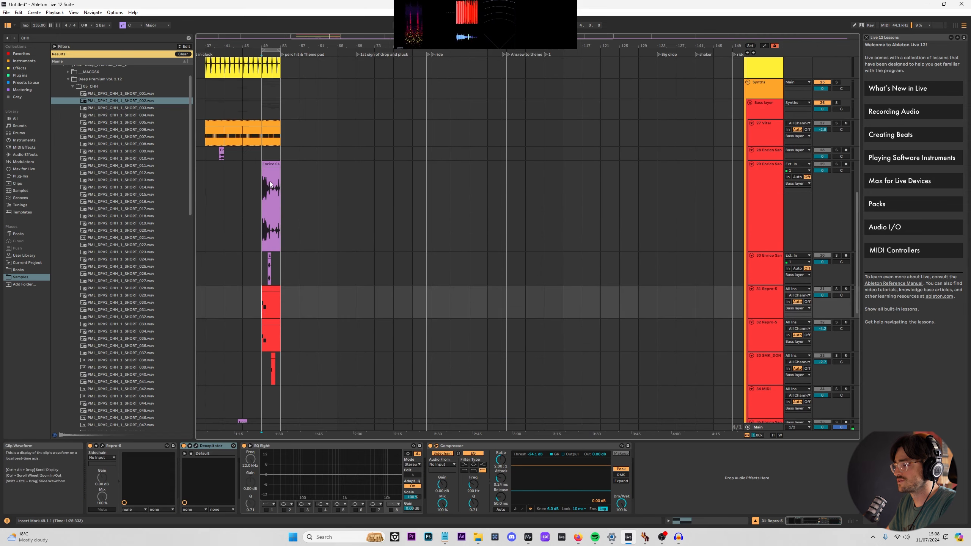
{"action": "scroll", "coordinate": [251, 184], "scroll_direction": "up", "scroll_amount": 5}
{"action": "left_click_drag", "start_coordinate": [279, 45], "coordinate": [416, 17]}
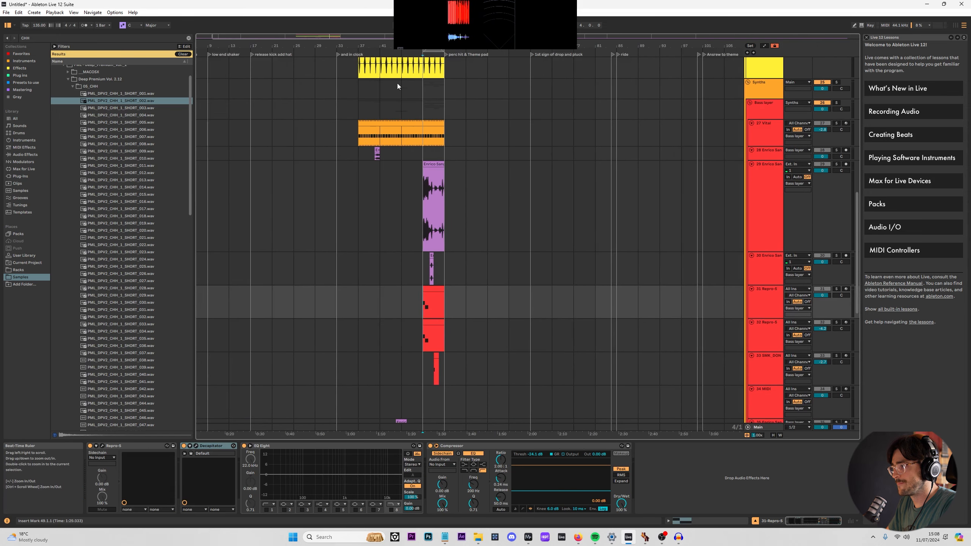
{"action": "scroll", "coordinate": [363, 149], "scroll_direction": "up", "scroll_amount": 5}
{"action": "left_click", "coordinate": [337, 131]}
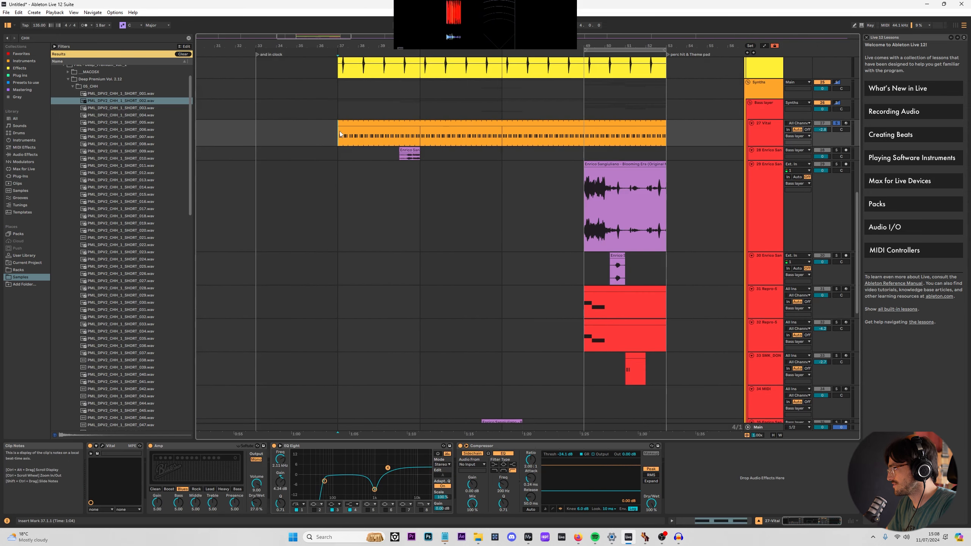
Move all tracks except Vital out of the Bass layer group, keeping them inside the Synths group.
{"action": "left_click", "coordinate": [763, 128]}
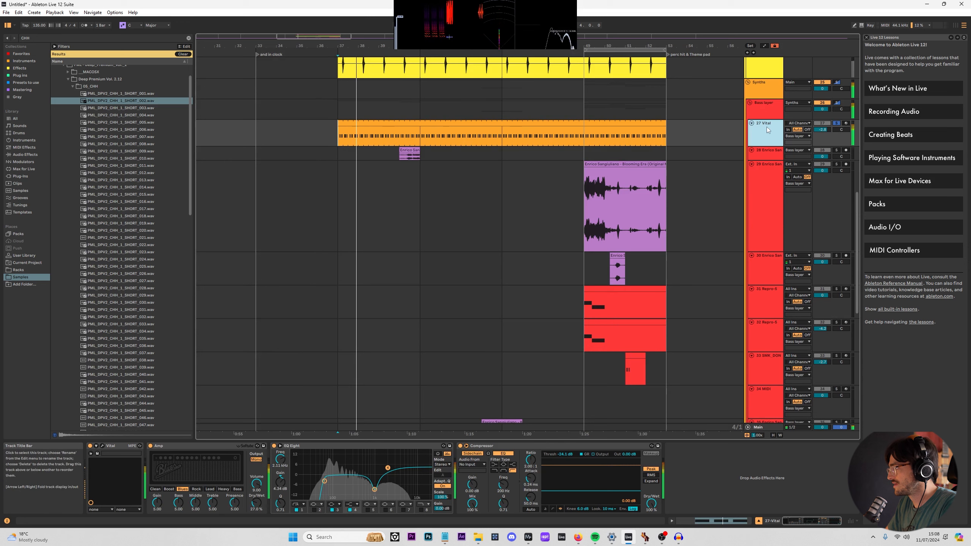
{"action": "left_click", "coordinate": [771, 106]}
{"action": "left_click", "coordinate": [771, 136]}
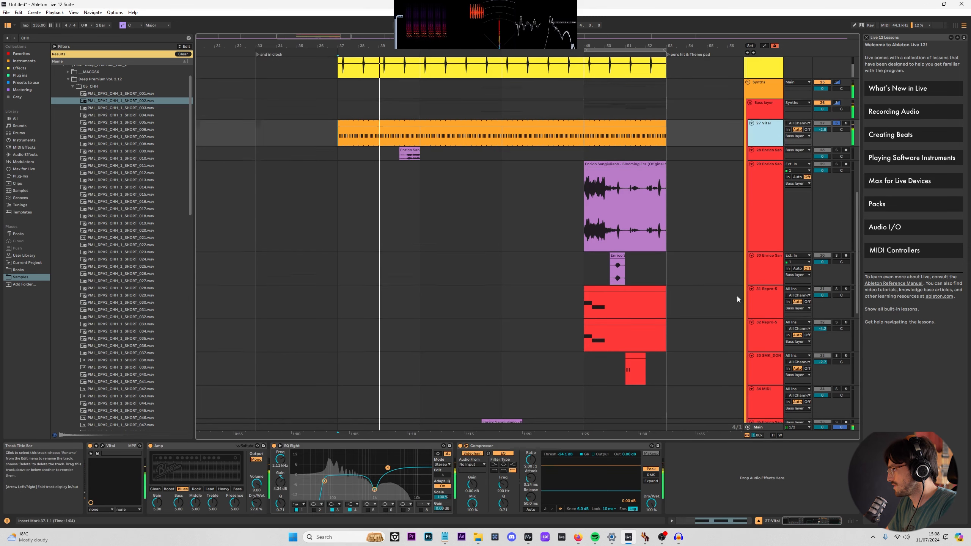
{"action": "scroll", "coordinate": [737, 296], "scroll_direction": "down", "scroll_amount": 3}
{"action": "left_click", "coordinate": [768, 347], "text": "shift"}
{"action": "scroll", "coordinate": [760, 217], "scroll_direction": "up", "scroll_amount": 4}
{"action": "left_click_drag", "start_coordinate": [767, 147], "coordinate": [774, 123]}
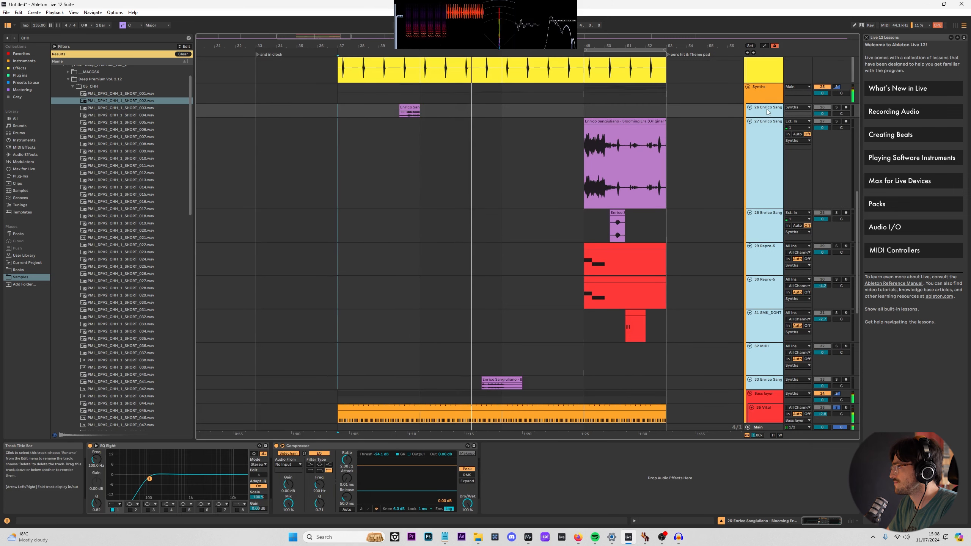
Solo the Bass layer group and assign its colour to the grouped tracks and clips.
{"action": "scroll", "coordinate": [771, 278], "scroll_direction": "down", "scroll_amount": 2}
{"action": "left_click", "coordinate": [766, 322]}
{"action": "key", "text": "s"}
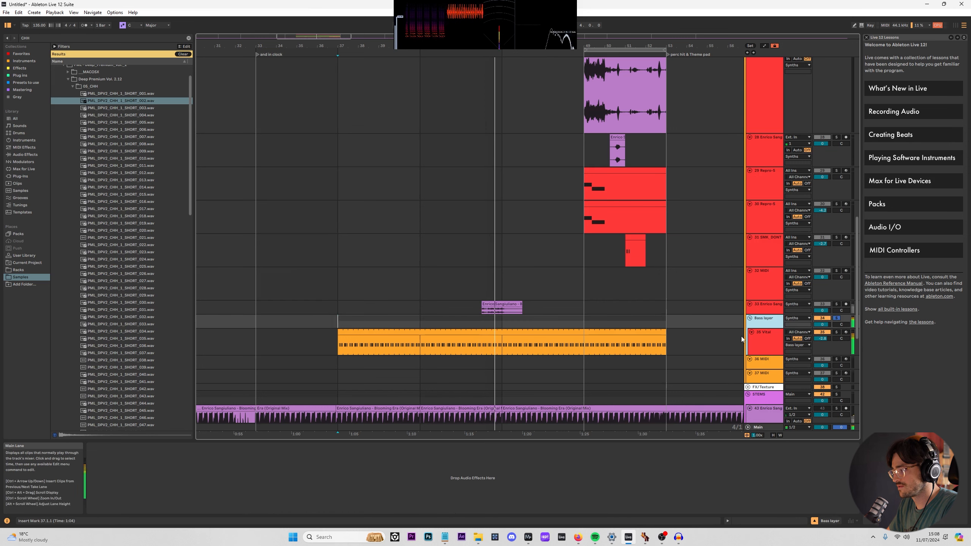
{"action": "scroll", "coordinate": [755, 306], "scroll_direction": "down", "scroll_amount": 2}
{"action": "left_click", "coordinate": [763, 269]}
{"action": "right_click", "coordinate": [763, 260]}
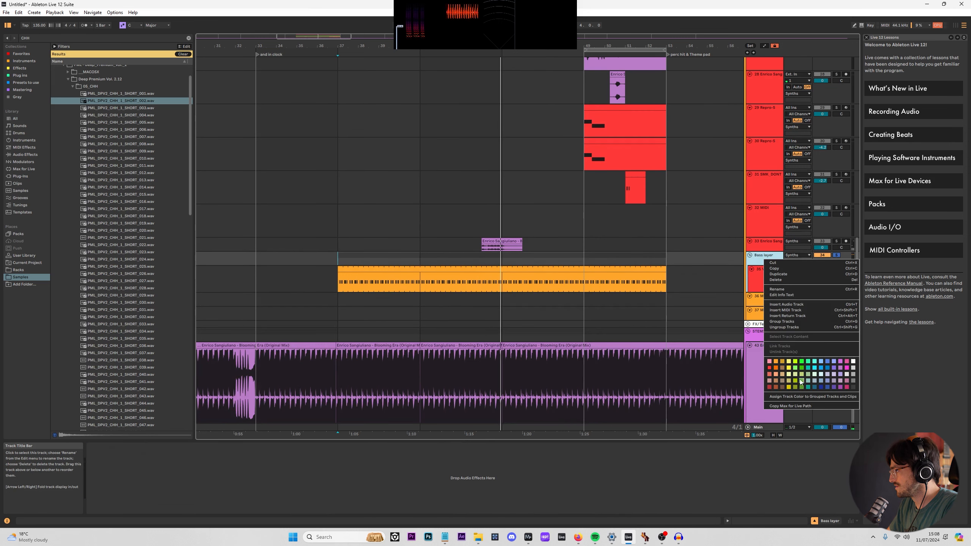
{"action": "left_click", "coordinate": [804, 398]}
Duplicate the Vital bass track and load the Three Graces wavetable in oscillator 1 of the copy.
{"action": "left_click", "coordinate": [775, 277]}
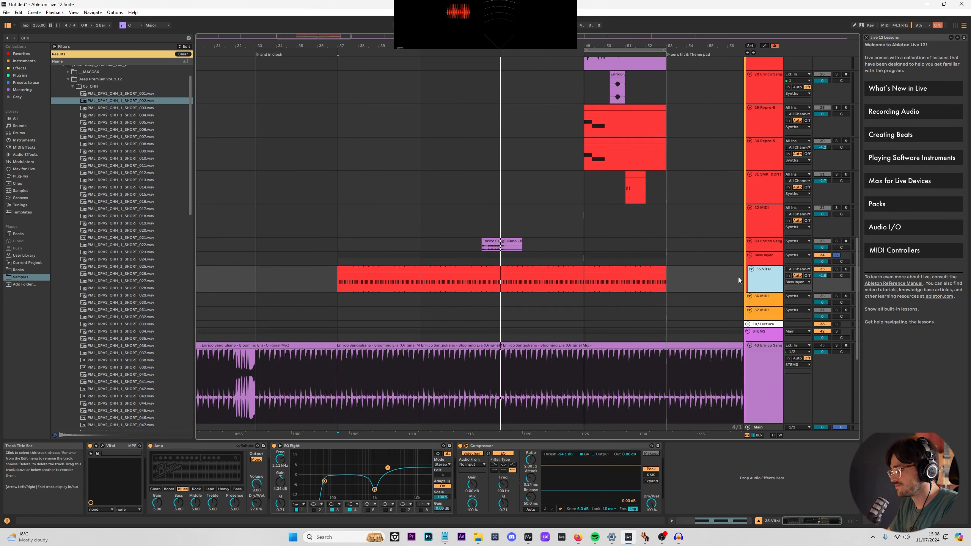
{"action": "key", "text": "ctrl+d"}
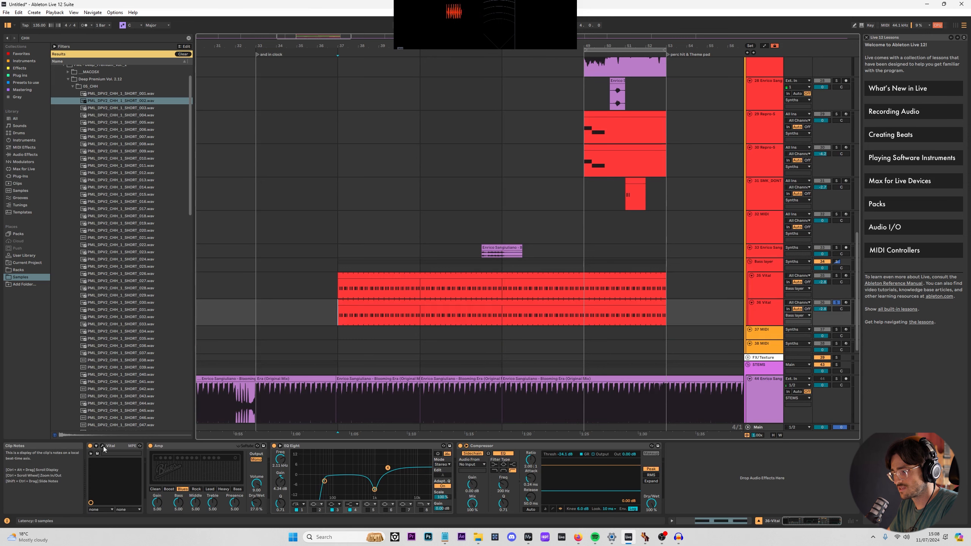
{"action": "key", "text": "ctrl+alt+p"}
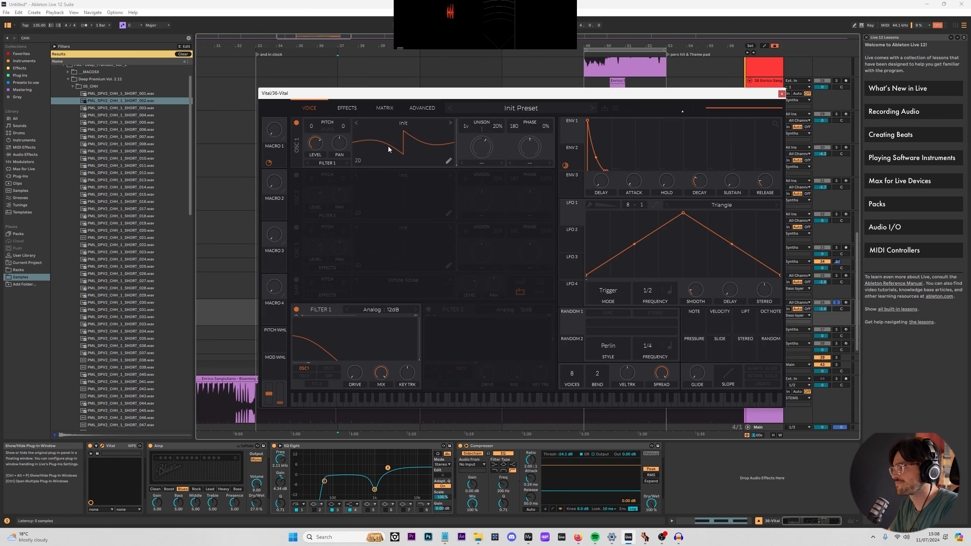
{"action": "left_click", "coordinate": [400, 122]}
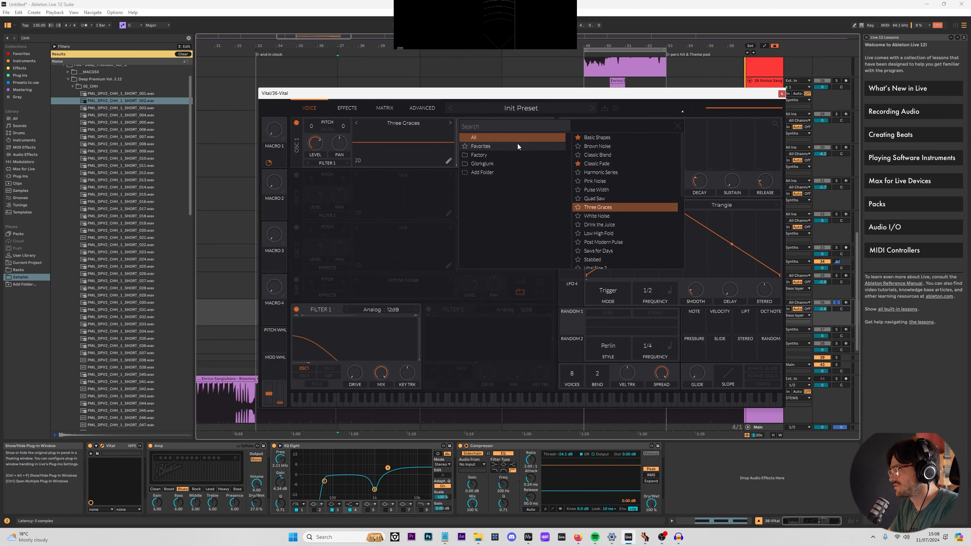
{"action": "mouse_move", "coordinate": [460, 144]}
{"action": "left_mouse_down"}
{"action": "mouse_move", "coordinate": [459, 154]}
{"action": "mouse_move", "coordinate": [460, 143]}
{"action": "left_mouse_up"}
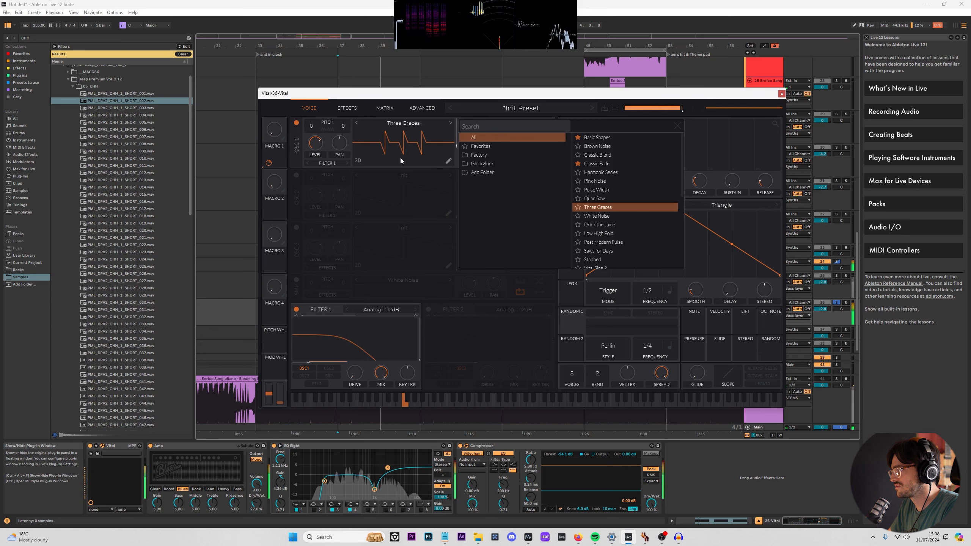
Set oscillator 1's spectral morph to Smear, adjust its wavetable position and raise Filter 1's cutoff.
{"action": "left_click", "coordinate": [430, 198]}
{"action": "left_click", "coordinate": [482, 163]}
{"action": "left_click", "coordinate": [492, 221]}
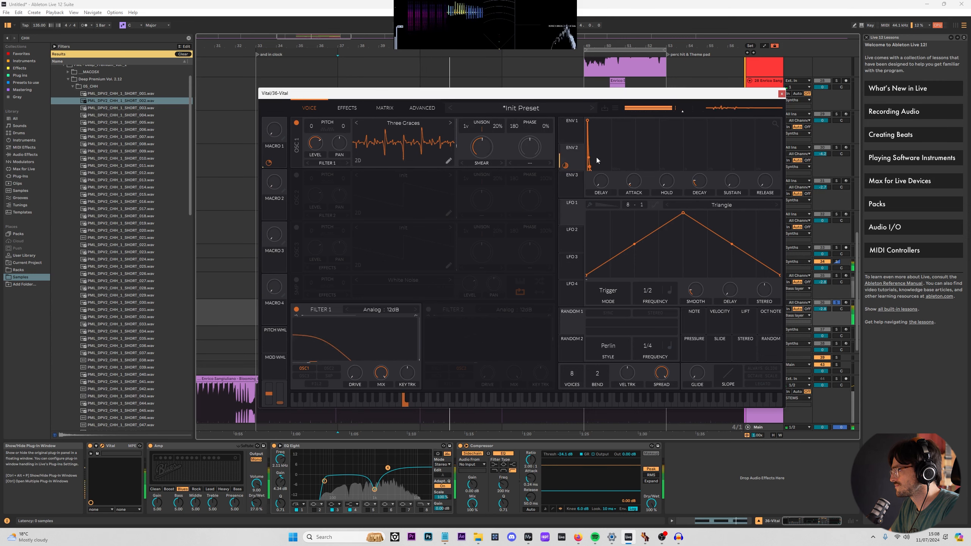
{"action": "left_click_drag", "start_coordinate": [336, 355], "coordinate": [423, 354]}
{"action": "left_click_drag", "start_coordinate": [457, 145], "coordinate": [460, 129]}
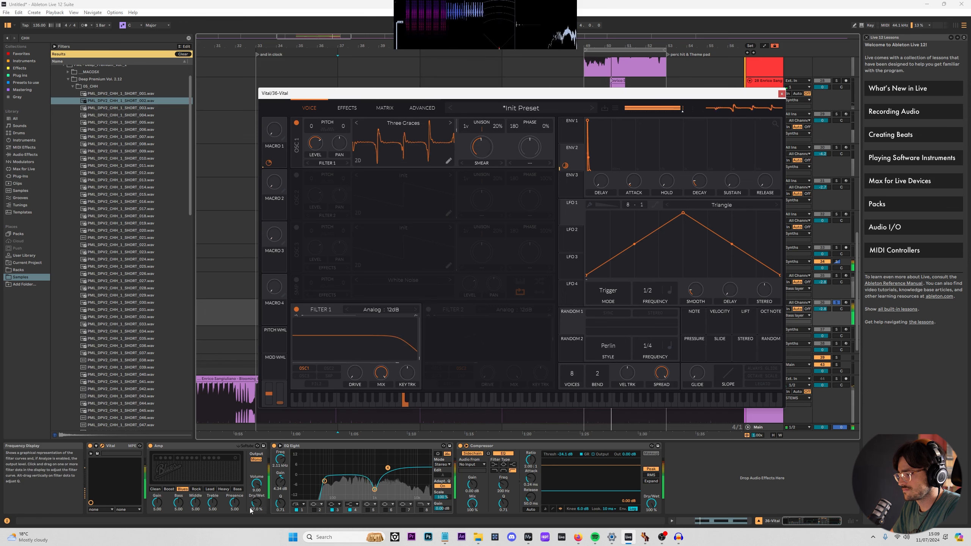
Lower the Amp's dry/wet amount, transpose oscillator 1 to 36 semitones and set its phase distortion to Bend.
{"action": "left_click_drag", "start_coordinate": [254, 504], "coordinate": [254, 525]}
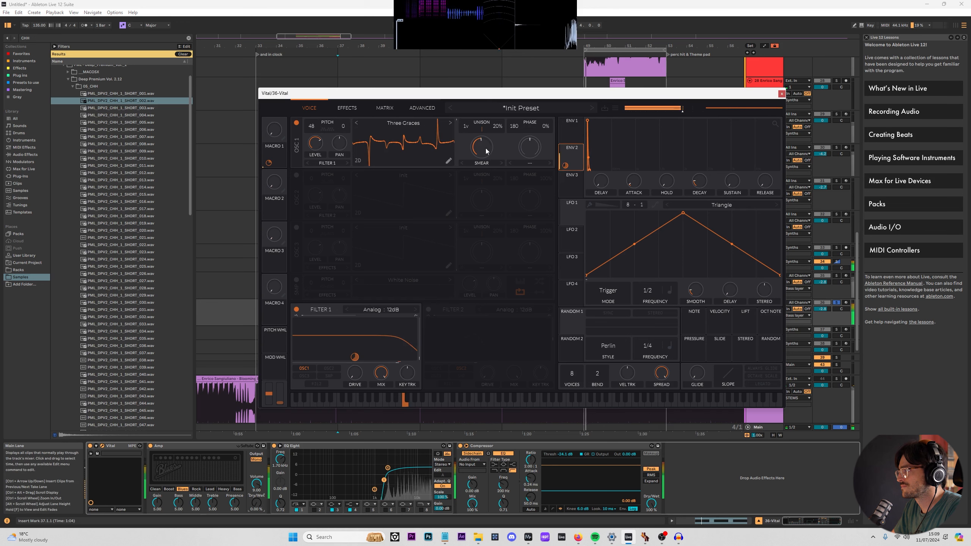
{"action": "left_click_drag", "start_coordinate": [480, 179], "coordinate": [480, 171]}
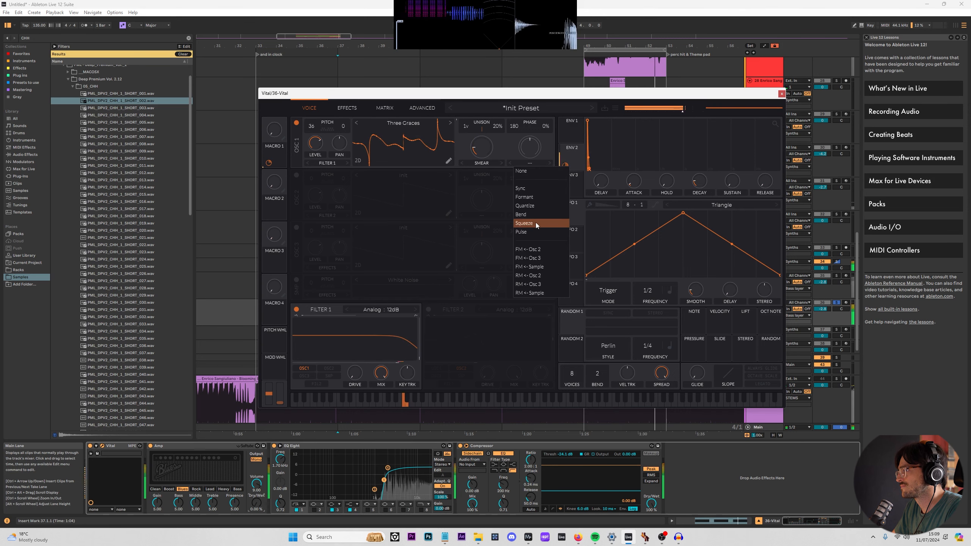
{"action": "left_click", "coordinate": [533, 214]}
Change oscillator 1's spectral morph to Rand Amp and set the EQ Eight's low cut to about 383 Hz.
{"action": "left_click", "coordinate": [482, 163]}
{"action": "left_click", "coordinate": [490, 207]}
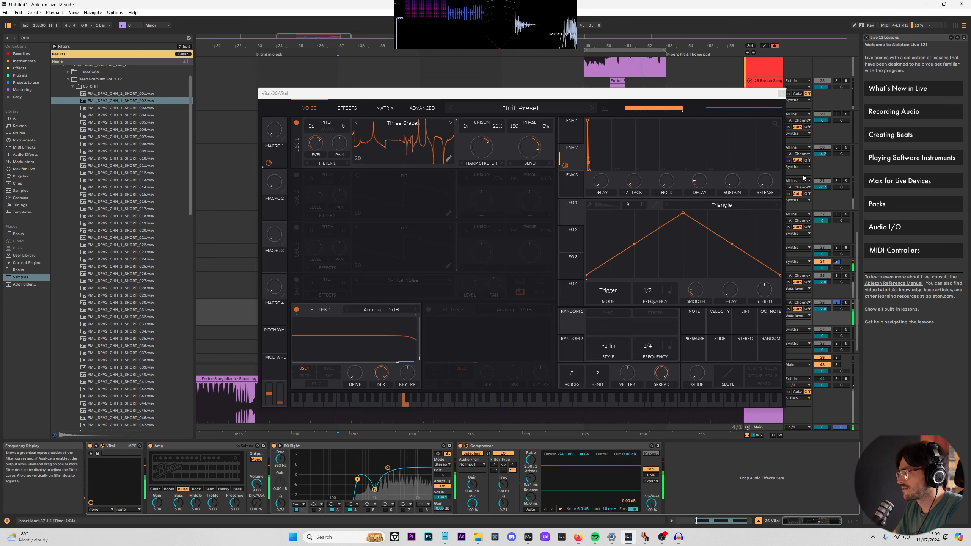
{"action": "left_click", "coordinate": [575, 127]}
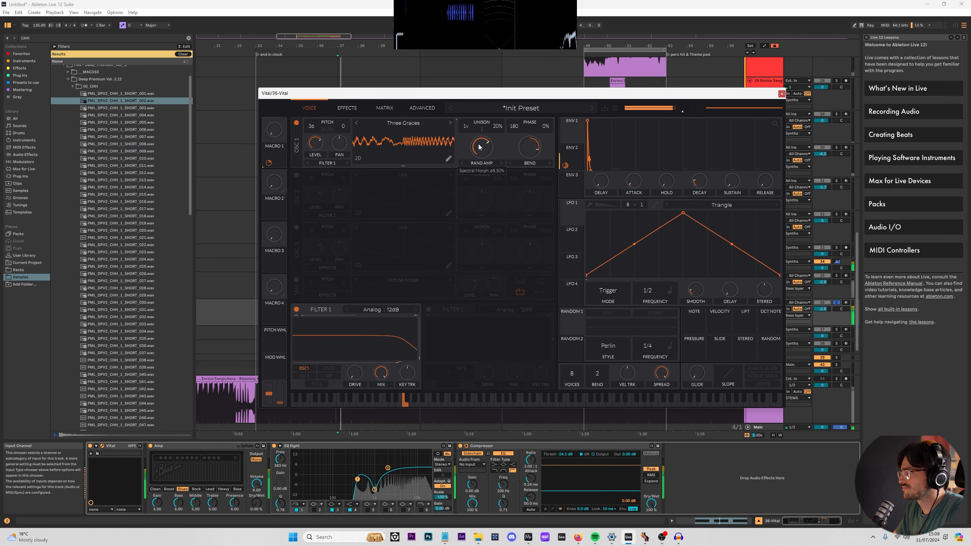
{"action": "left_click_drag", "start_coordinate": [479, 147], "coordinate": [483, 147]}
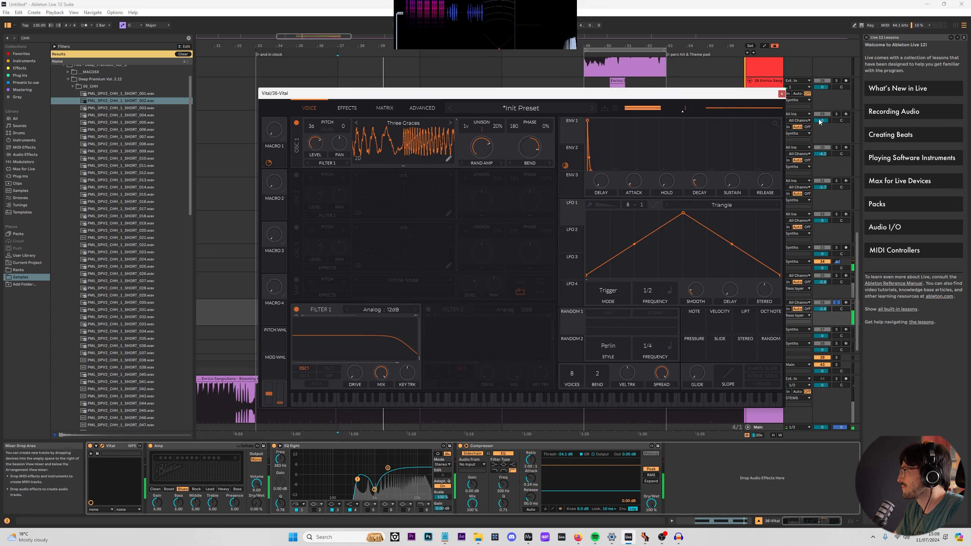
{"action": "scroll", "coordinate": [807, 115], "scroll_direction": "up", "scroll_amount": 1}
{"action": "left_click", "coordinate": [782, 94]}
Play both Vital layers soloed from bar 37, lower the duplicate's track volume and return to the full mix.
{"action": "scroll", "coordinate": [775, 221], "scroll_direction": "up", "scroll_amount": 7}
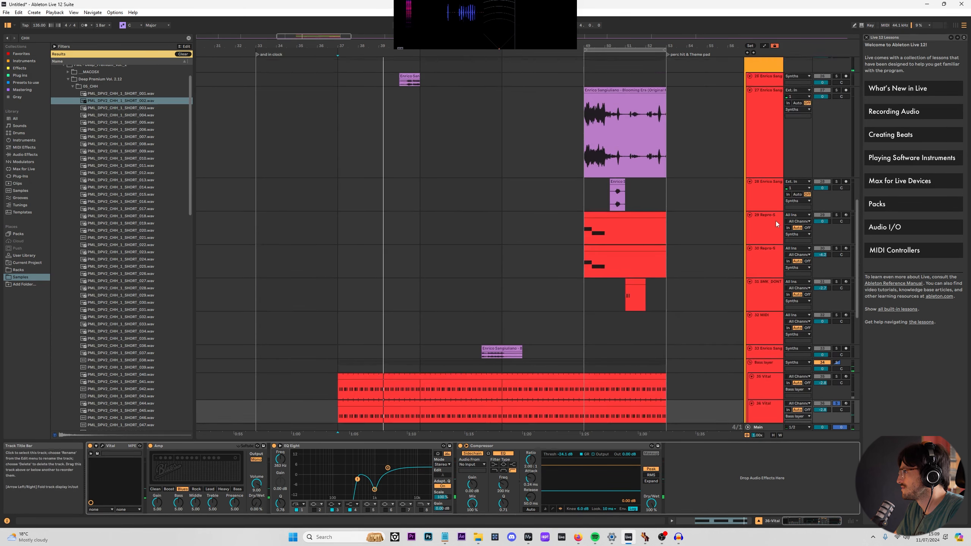
{"action": "scroll", "coordinate": [777, 223], "scroll_direction": "down", "scroll_amount": 9}
{"action": "left_click", "coordinate": [836, 264], "text": "ctrl"}
{"action": "left_click", "coordinate": [766, 276]}
{"action": "key", "text": "space"}
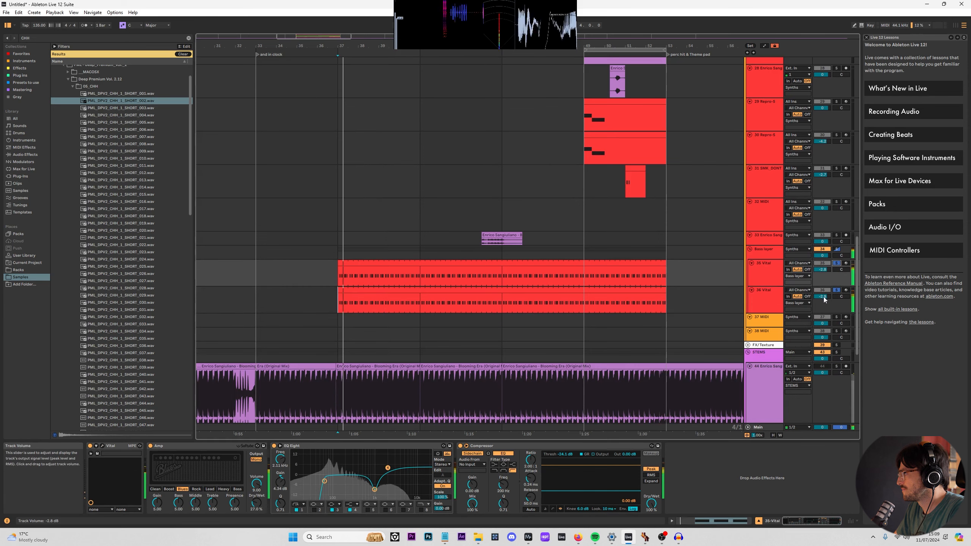
{"action": "left_click", "coordinate": [767, 299]}
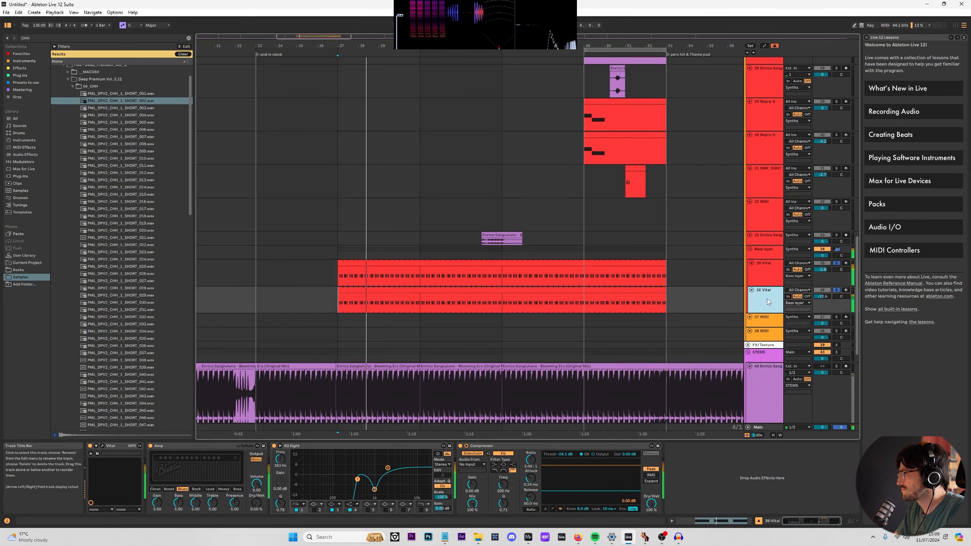
{"action": "left_click", "coordinate": [340, 275]}
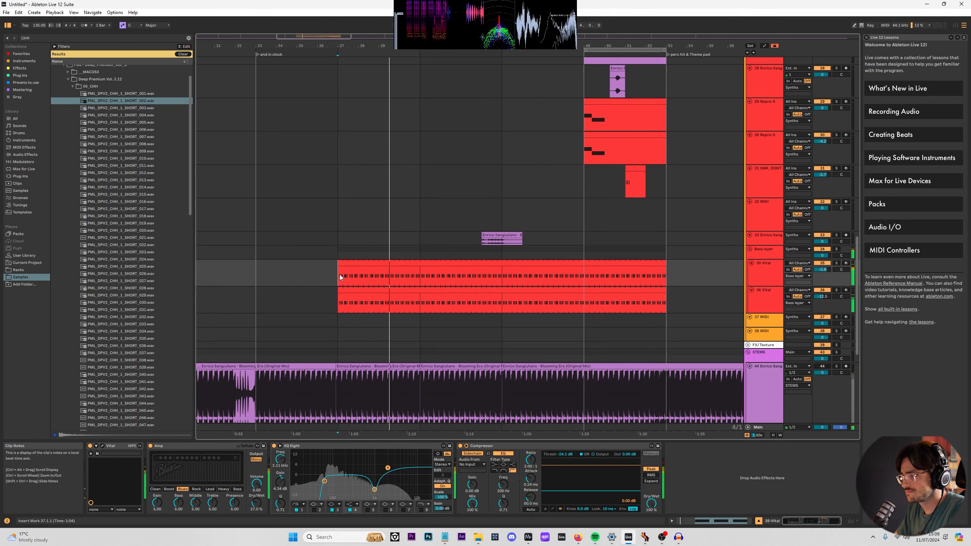
Solo the second Vital bass layer and enable the filter in its effects chain with the Comb : Low High Comb mode.
{"action": "left_click", "coordinate": [837, 290]}
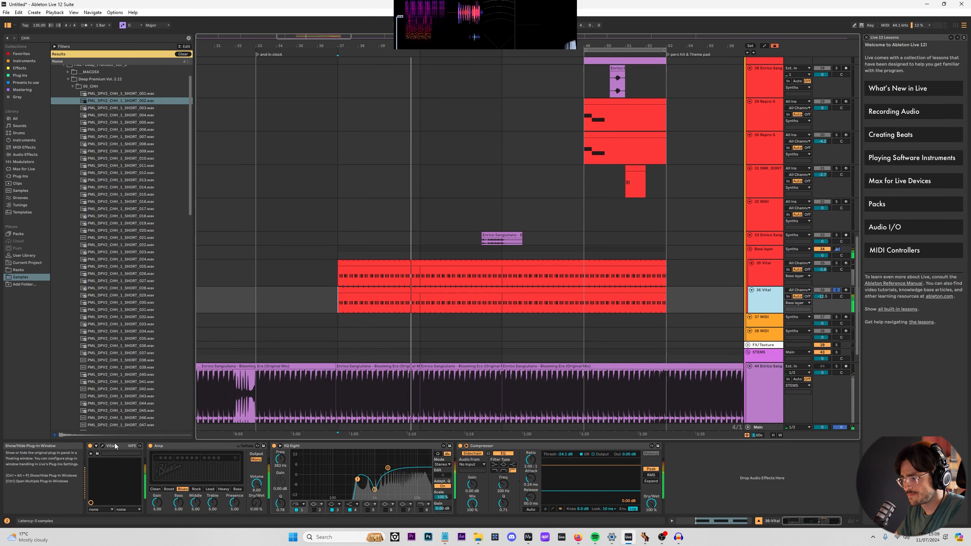
{"action": "left_click", "coordinate": [102, 445]}
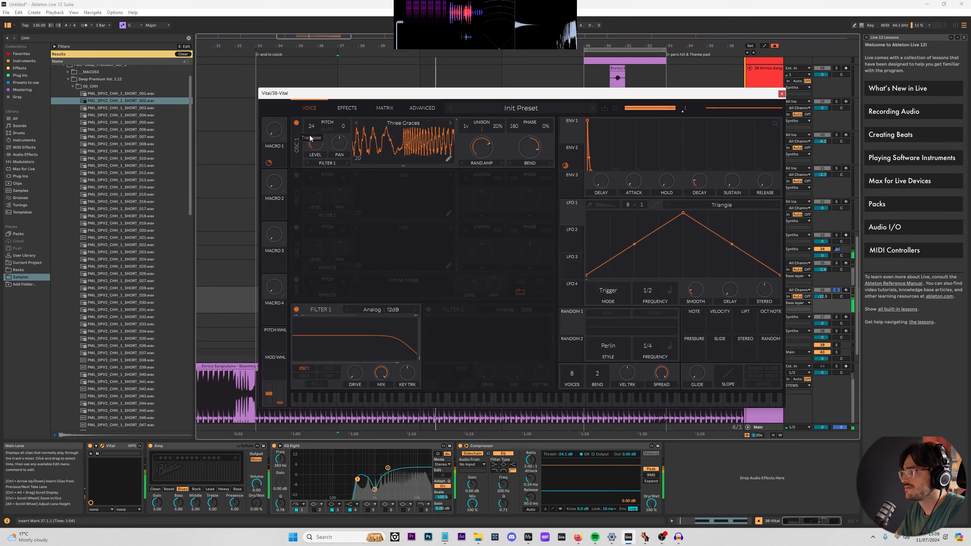
{"action": "left_click", "coordinate": [347, 108]}
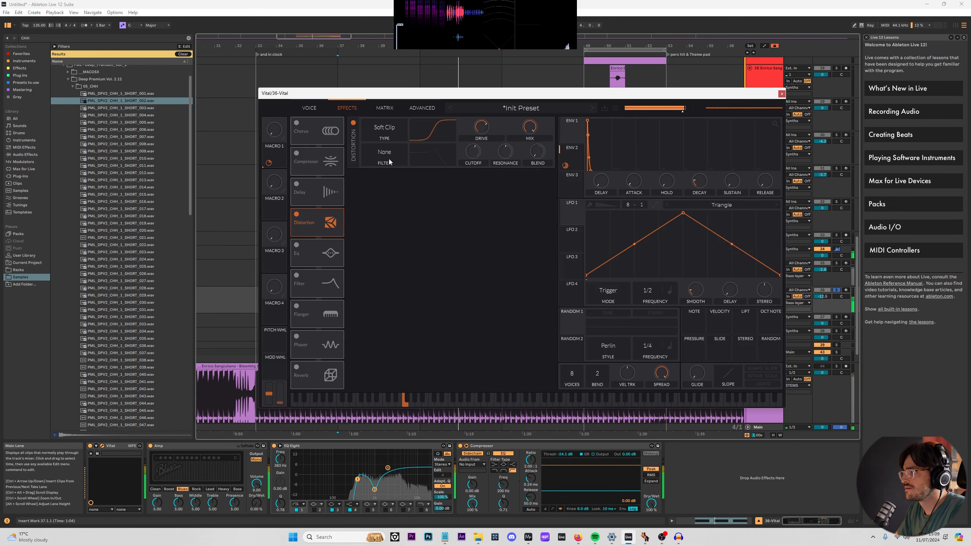
{"action": "left_click", "coordinate": [298, 284]}
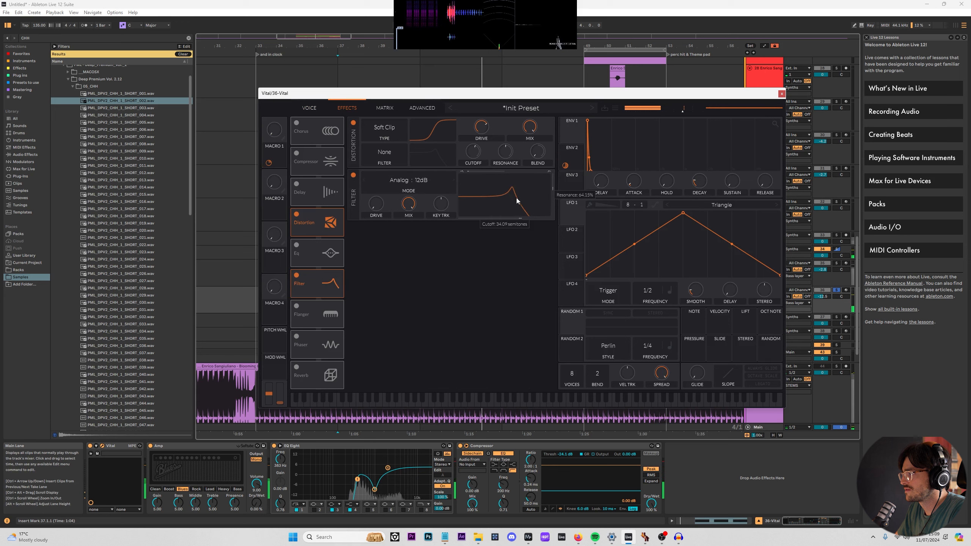
{"action": "left_click", "coordinate": [433, 184]}
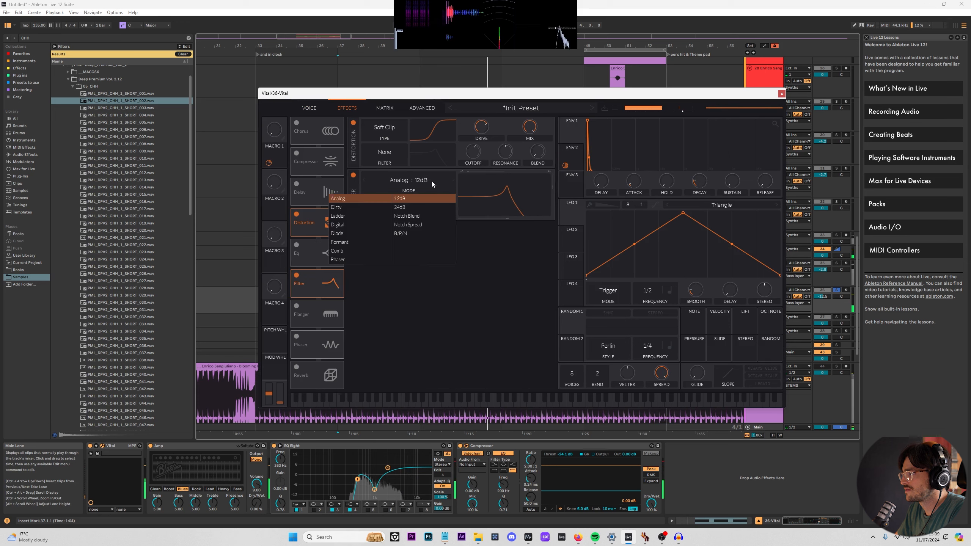
{"action": "left_click", "coordinate": [339, 243]}
{"action": "left_click", "coordinate": [348, 251]}
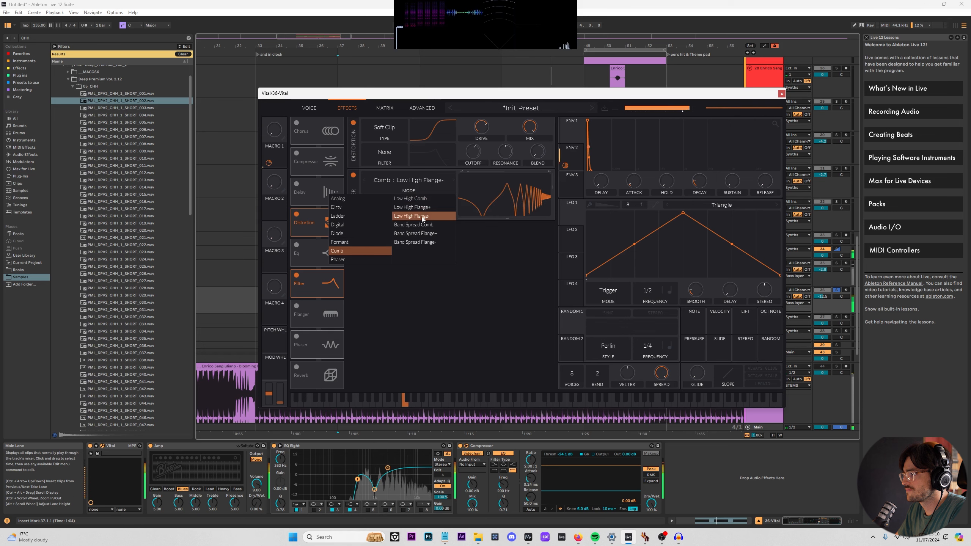
{"action": "left_click", "coordinate": [429, 303]}
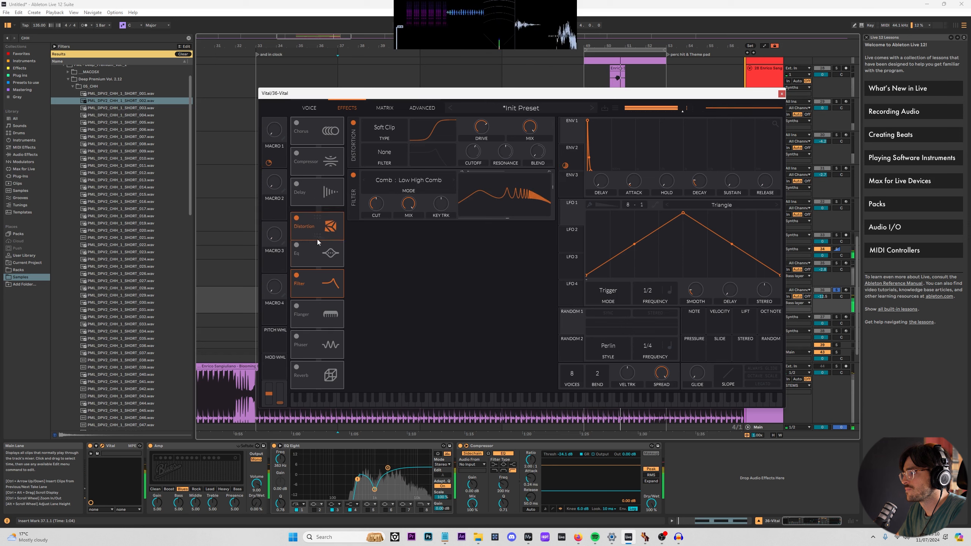
Move Distortion after the effects filter, set to Down Sample with adjusted drive, and solo the whole Bass layer group.
{"action": "left_click_drag", "start_coordinate": [317, 239], "coordinate": [317, 314]}
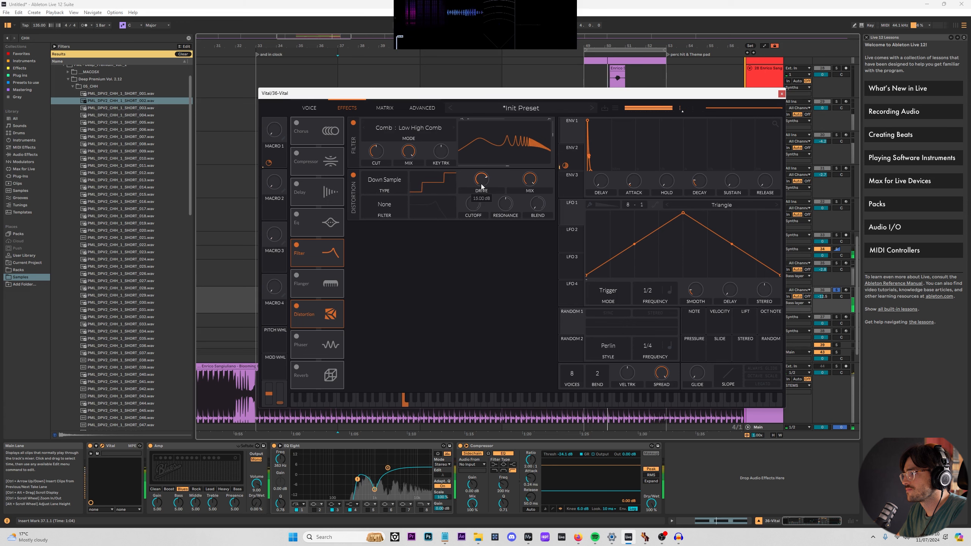
{"action": "left_click_drag", "start_coordinate": [484, 218], "coordinate": [478, 179]}
{"action": "left_click", "coordinate": [782, 93]}
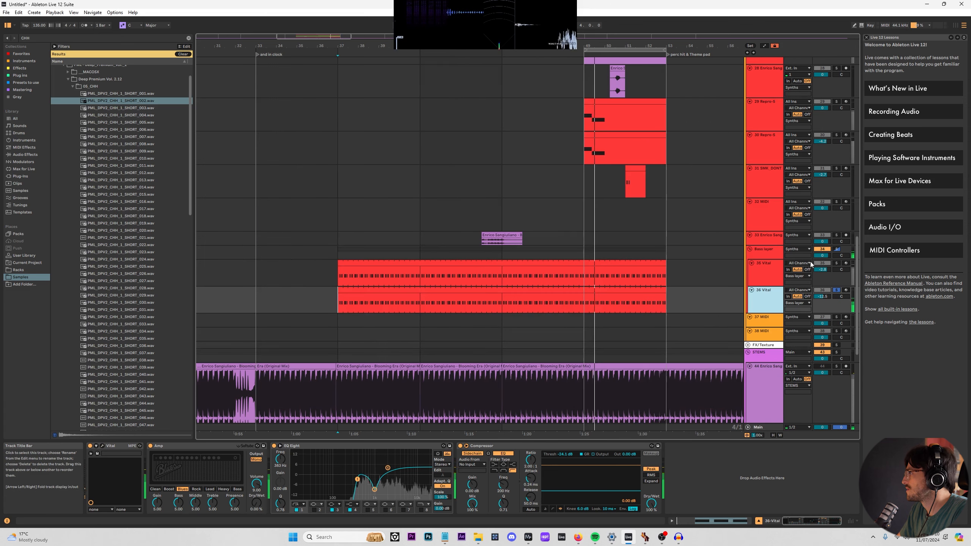
{"action": "left_click", "coordinate": [837, 249]}
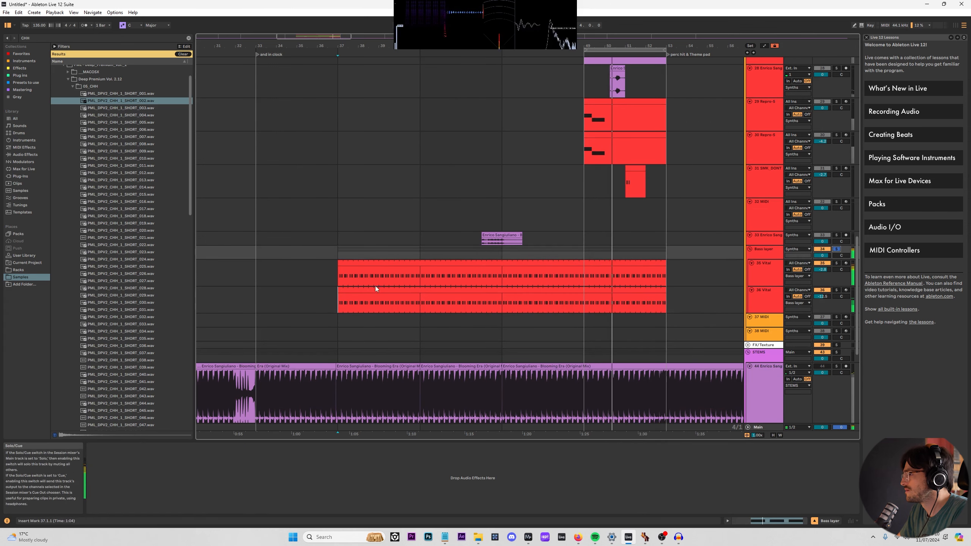
Unsolo the Bass layer group and play the full arrangement from bar 37.
{"action": "left_click", "coordinate": [338, 278]}
{"action": "key", "text": "s"}
{"action": "key", "text": "s"}
{"action": "key", "text": "space"}
{"action": "key", "text": "space"}
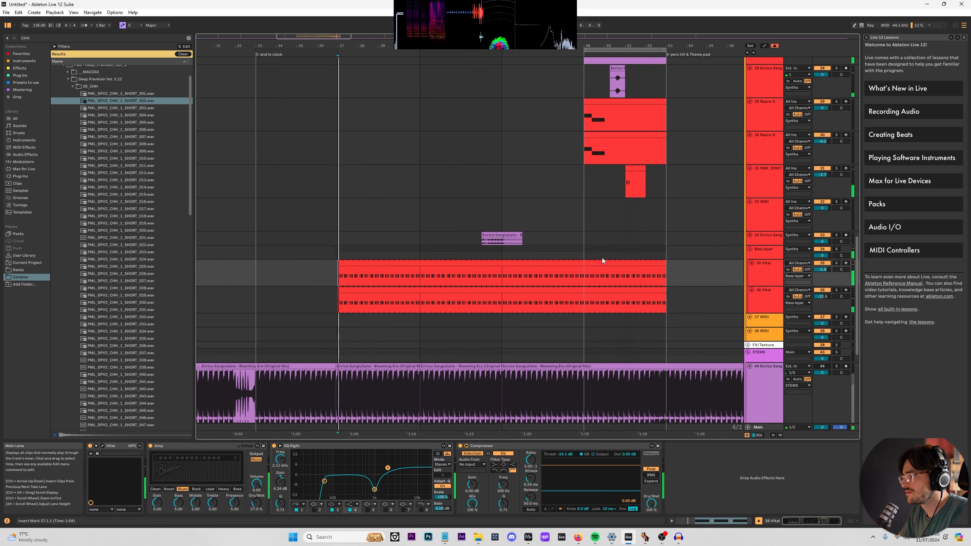
{"action": "left_click", "coordinate": [768, 249]}
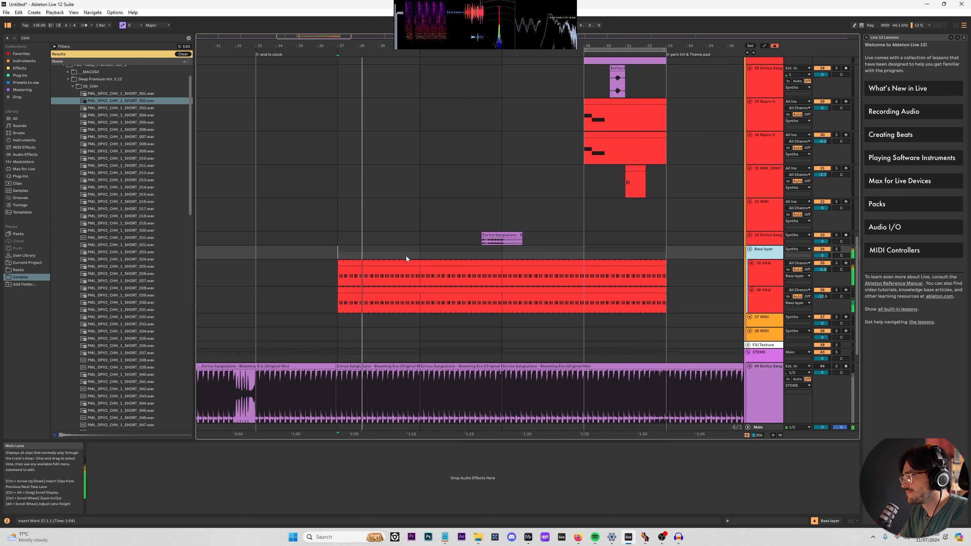
Audition the ride loop on the Loop 2 track in solo, extend its first clip to bar 53, and unsolo the track.
{"action": "scroll", "coordinate": [410, 285], "scroll_direction": "up", "scroll_amount": 3}
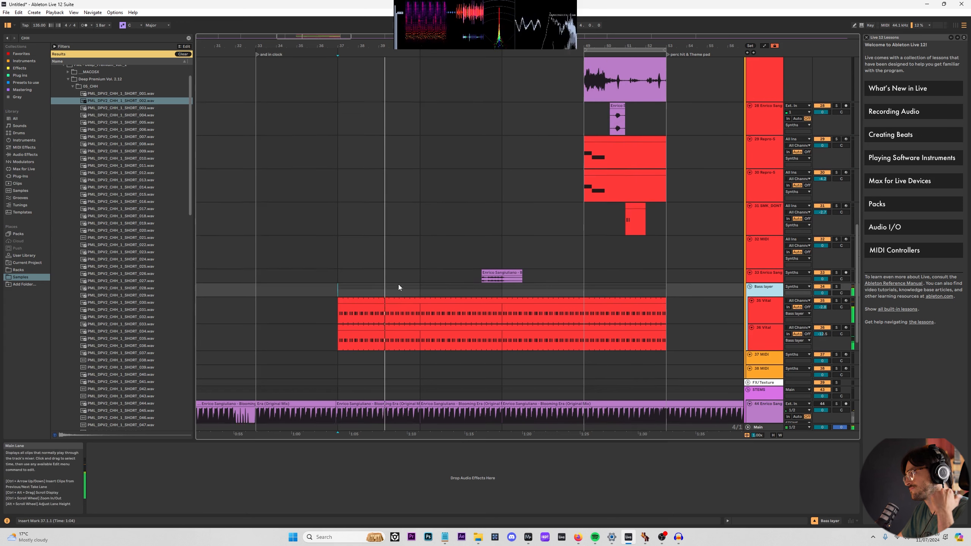
{"action": "scroll", "coordinate": [418, 310], "scroll_direction": "up", "scroll_amount": 8}
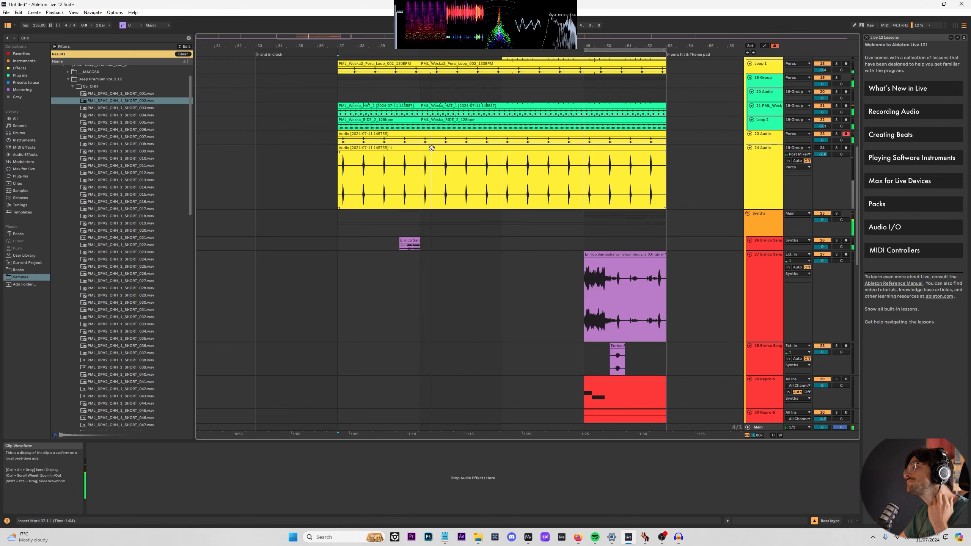
{"action": "left_click", "coordinate": [400, 118]}
{"action": "key", "text": "space"}
{"action": "key", "text": "s"}
{"action": "key", "text": "space"}
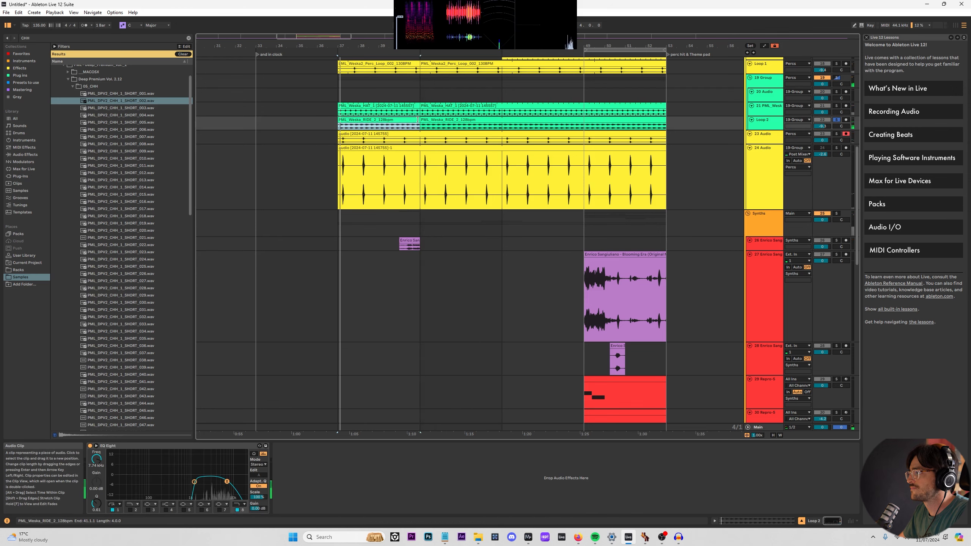
{"action": "left_click_drag", "start_coordinate": [420, 120], "coordinate": [661, 118]}
{"action": "key", "text": "s"}
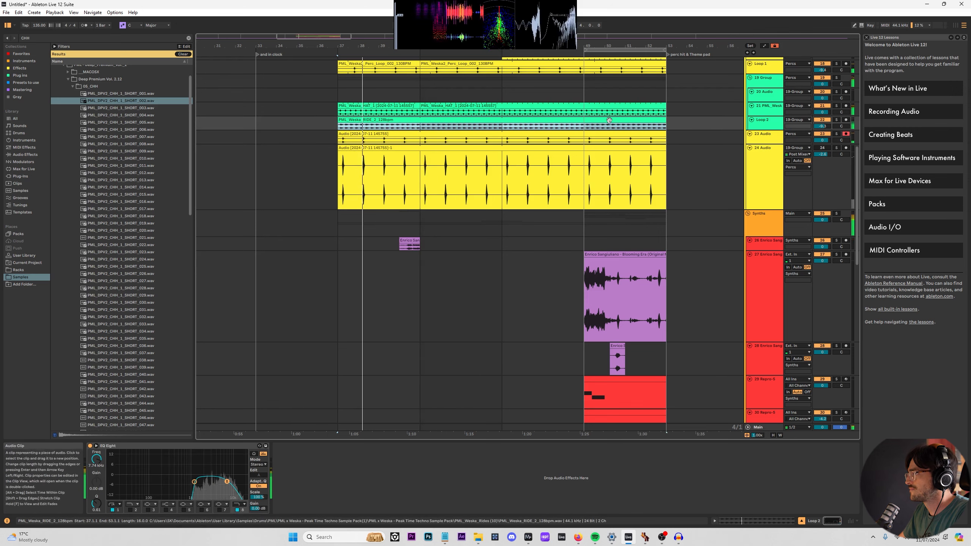
Check the ride clip's sample settings, and extend the HAT_1 clip on track 21 to bar 53.
{"action": "double_click", "coordinate": [478, 119]}
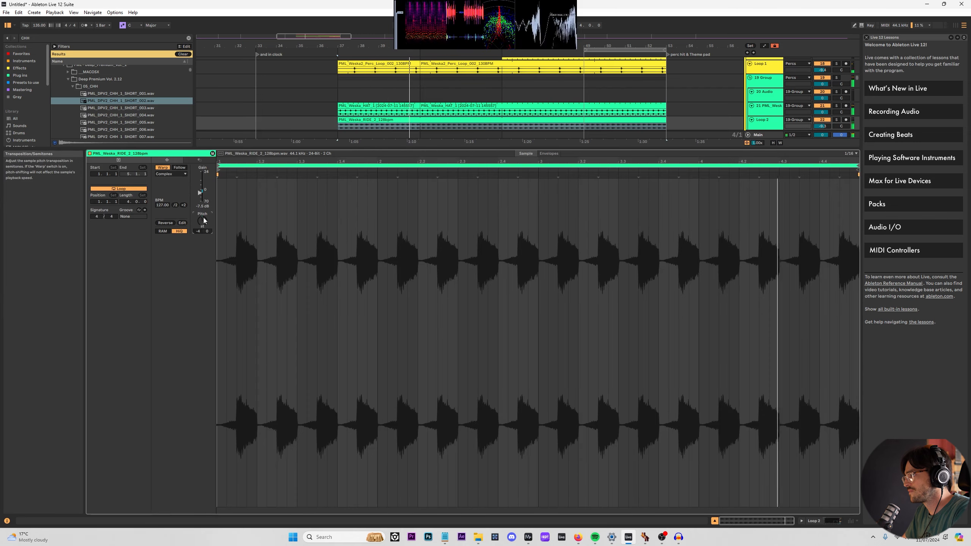
{"action": "scroll", "coordinate": [203, 219], "scroll_direction": "down", "scroll_amount": 2}
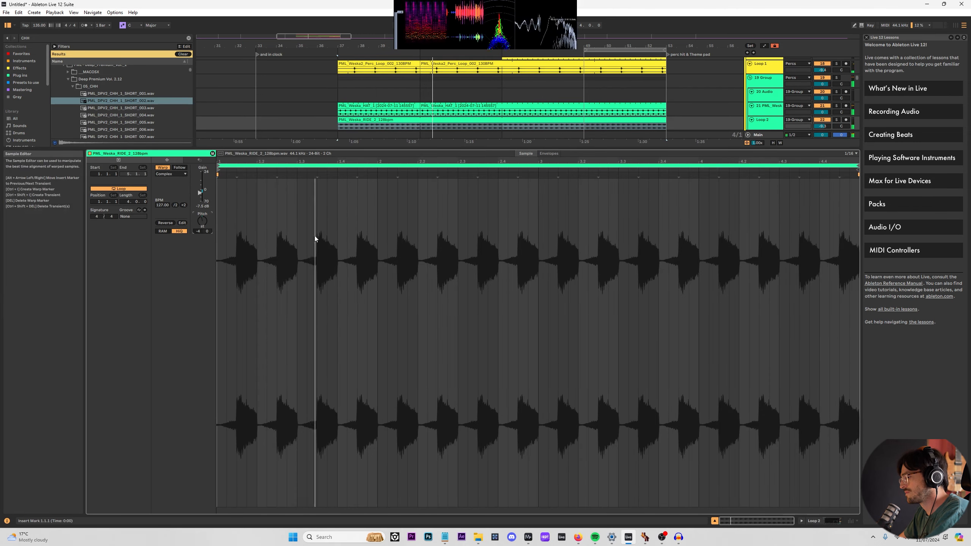
{"action": "key", "text": "shift+Tab"}
{"action": "left_click", "coordinate": [378, 200]}
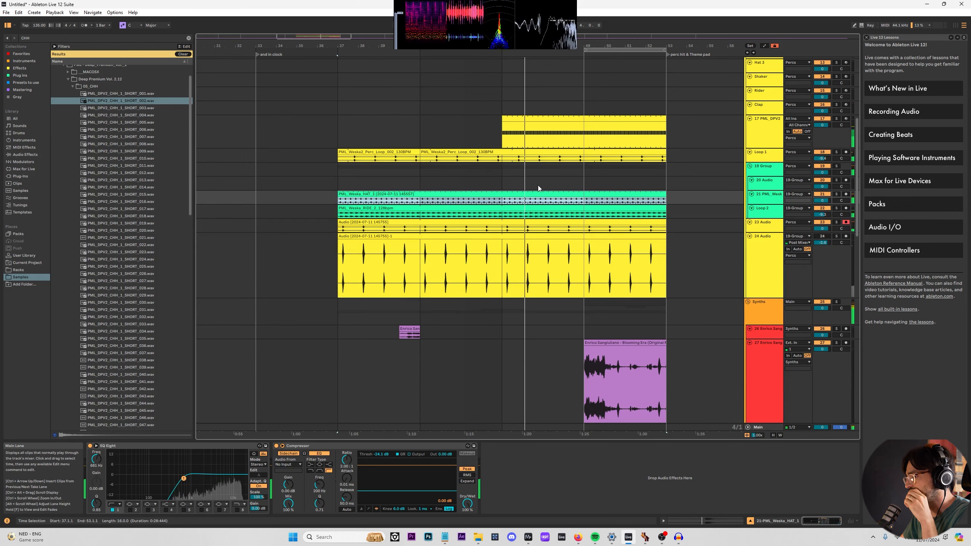
Set the Percs group's volume to -3.7 dB.
{"action": "left_click_drag", "start_coordinate": [440, 45], "coordinate": [401, 23]}
{"action": "scroll", "coordinate": [528, 245], "scroll_direction": "up", "scroll_amount": 3}
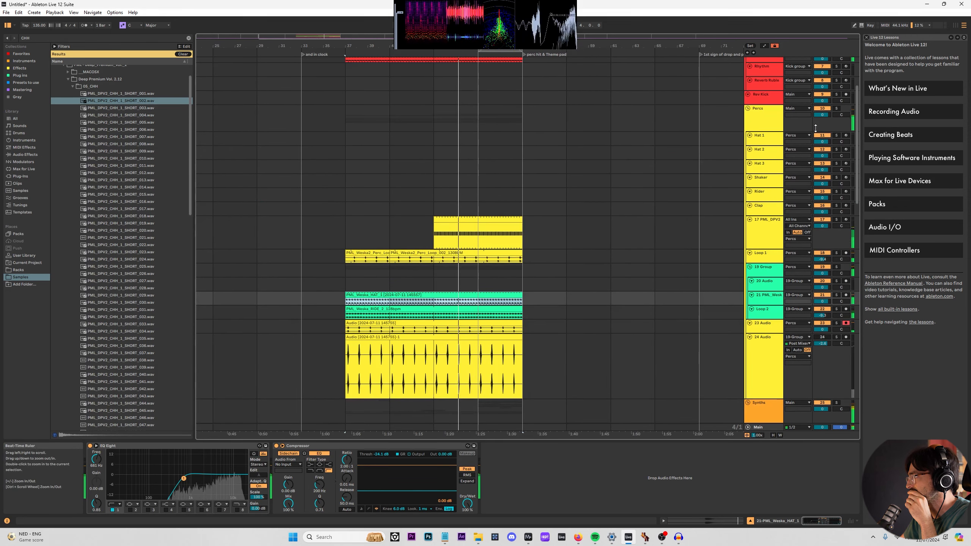
{"action": "left_click", "coordinate": [822, 115]}
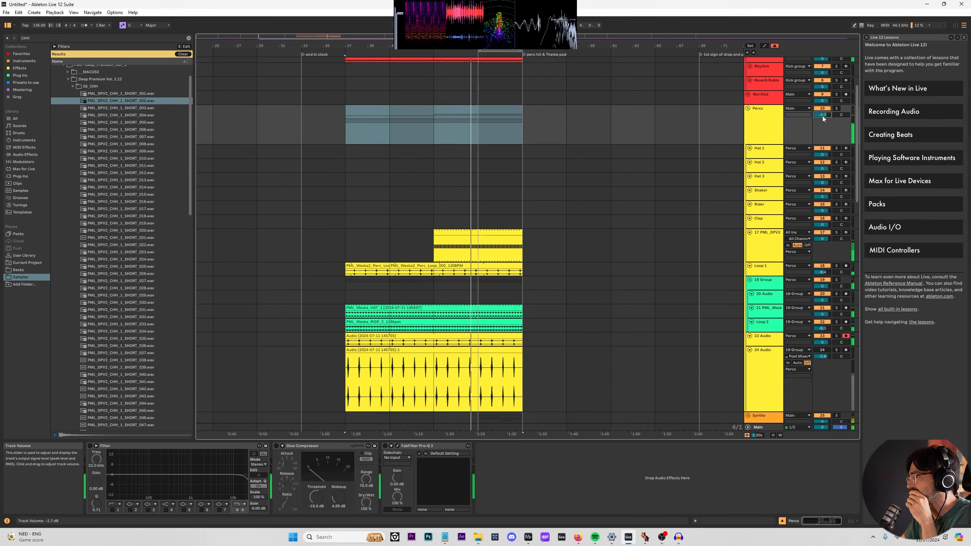
Mute the reference music stem on track 27 and listen to the Repro-5 layers from bar 49.
{"action": "scroll", "coordinate": [468, 218], "scroll_direction": "down", "scroll_amount": 6}
{"action": "scroll", "coordinate": [469, 216], "scroll_direction": "down", "scroll_amount": 3}
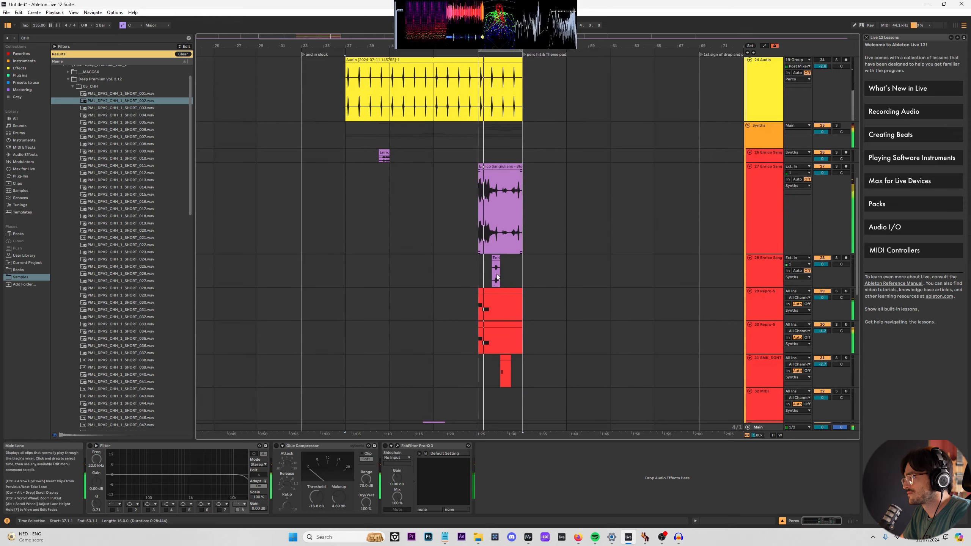
{"action": "left_click", "coordinate": [824, 168]}
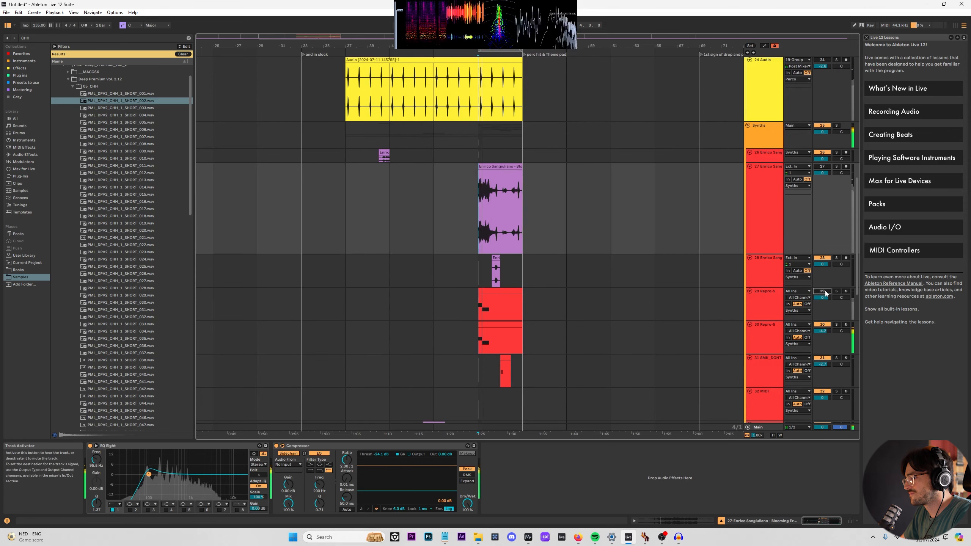
{"action": "left_click", "coordinate": [825, 294]}
{"action": "scroll", "coordinate": [509, 277], "scroll_direction": "down", "scroll_amount": 1}
{"action": "scroll", "coordinate": [504, 271], "scroll_direction": "up", "scroll_amount": 1}
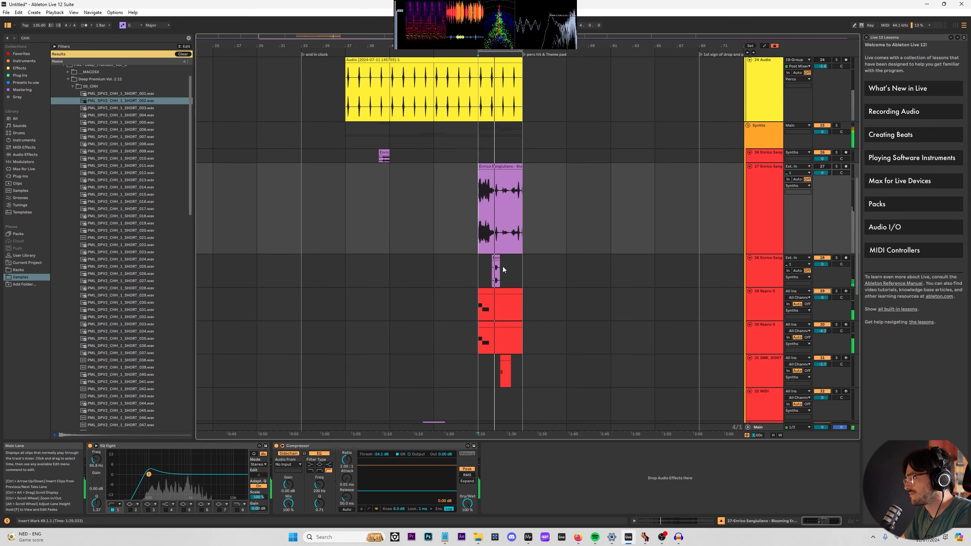
Examine the reference bass stem clip on track 28 and the pluck clip on track 31.
{"action": "scroll", "coordinate": [501, 272], "scroll_direction": "up", "scroll_amount": 8}
{"action": "scroll", "coordinate": [432, 269], "scroll_direction": "down", "scroll_amount": 1}
{"action": "left_click", "coordinate": [430, 269]}
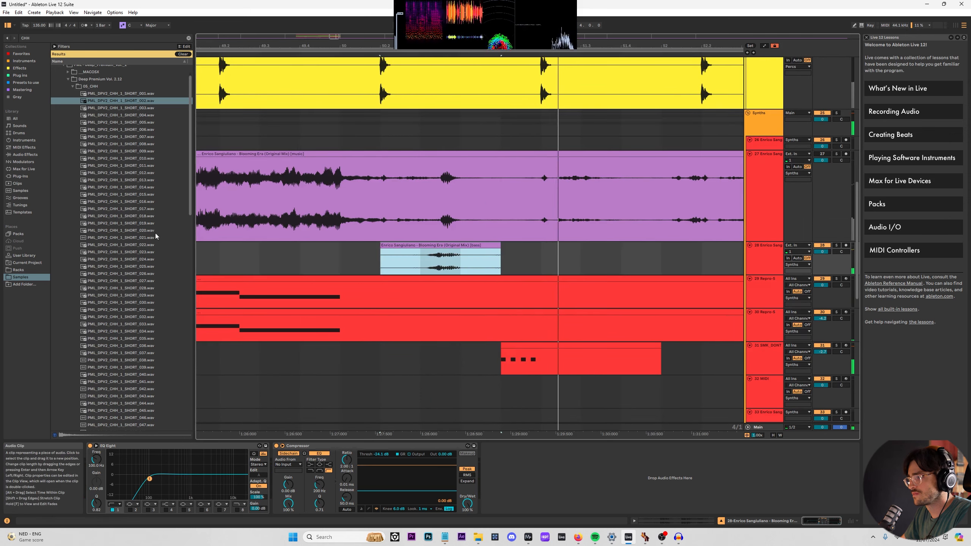
{"action": "scroll", "coordinate": [505, 340], "scroll_direction": "down", "scroll_amount": 4}
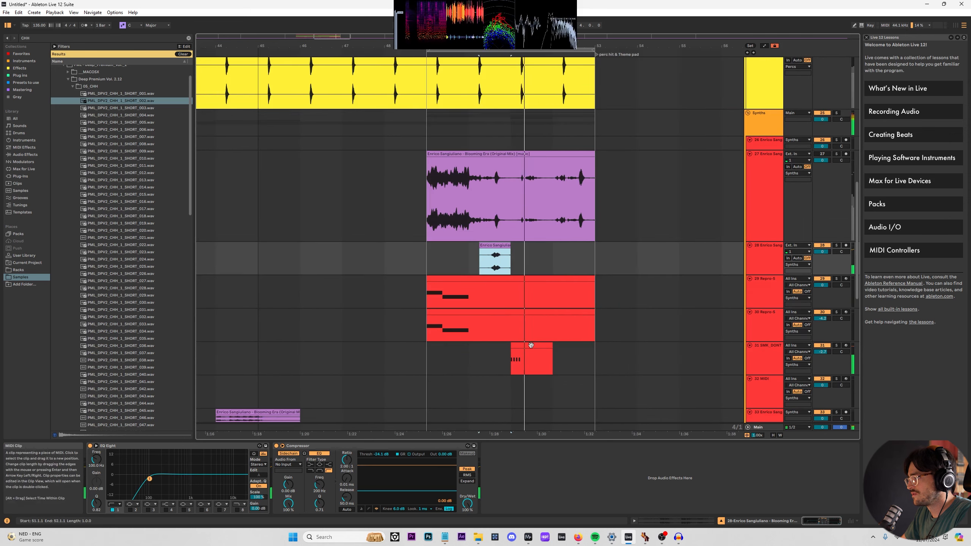
{"action": "double_click", "coordinate": [526, 343]}
{"action": "key", "text": "shift+Tab"}
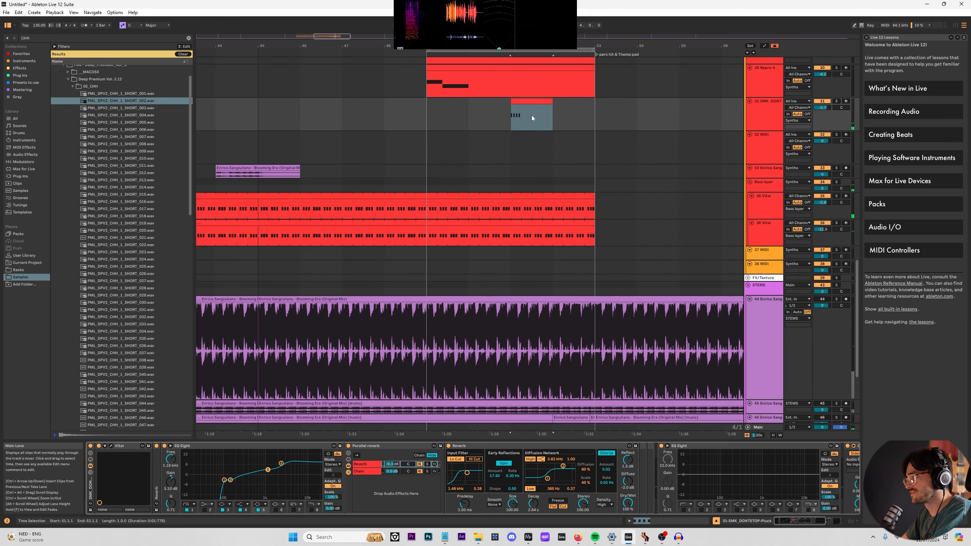
Open the reference bass stem clip on track 28 and examine its waveform and warp settings.
{"action": "scroll", "coordinate": [497, 122], "scroll_direction": "up", "scroll_amount": 3}
{"action": "left_click", "coordinate": [492, 101]}
{"action": "double_click", "coordinate": [492, 101]}
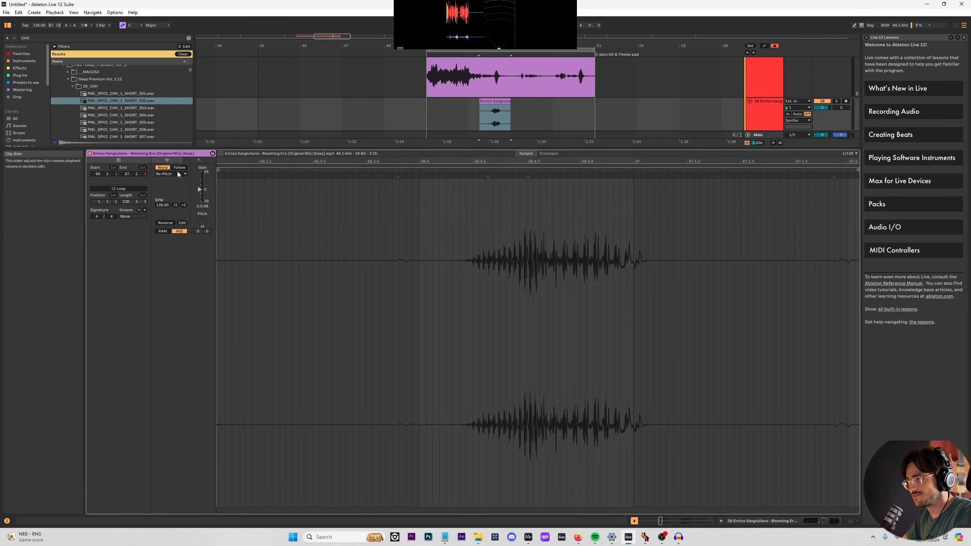
{"action": "key", "text": "space"}
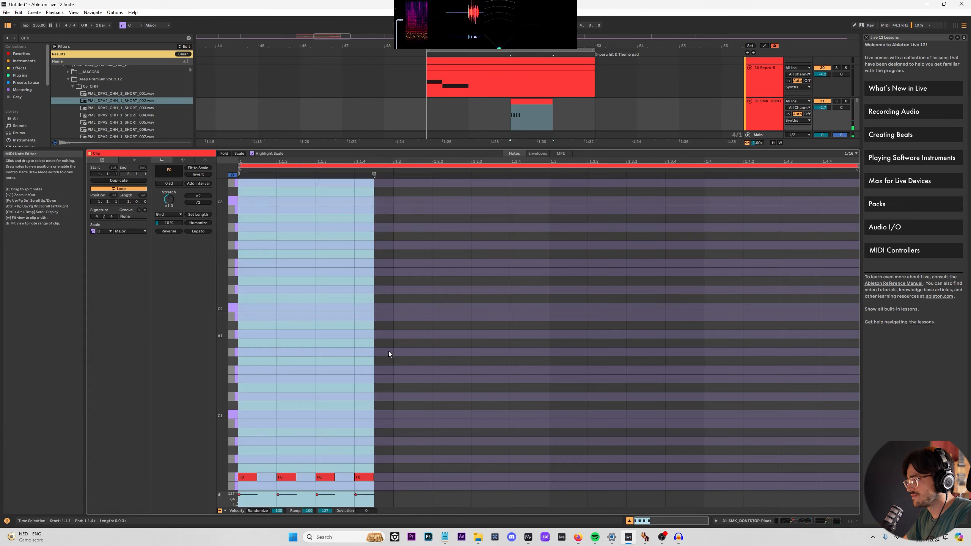
Audition the pluck clip on track 31 and examine its MIDI notes.
{"action": "left_click", "coordinate": [388, 351]}
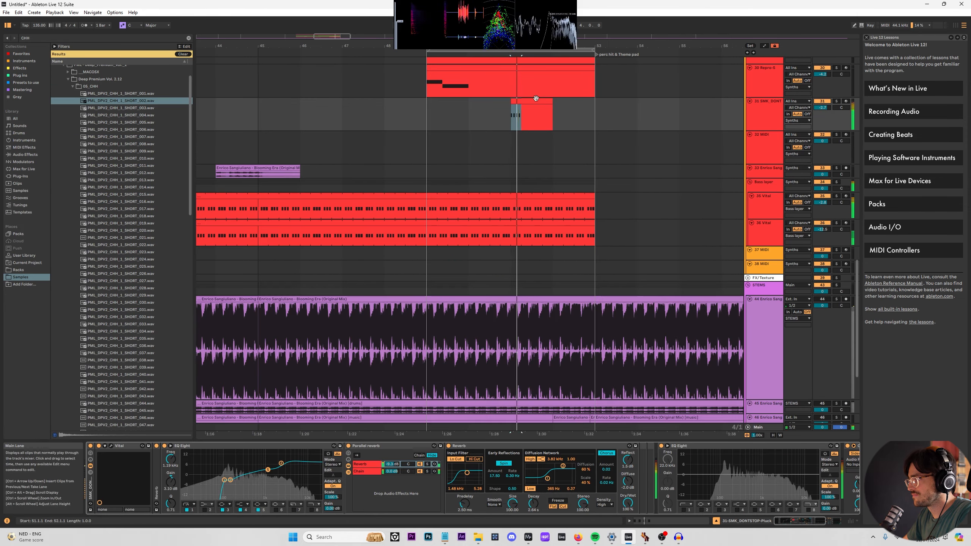
{"action": "left_click", "coordinate": [532, 101]}
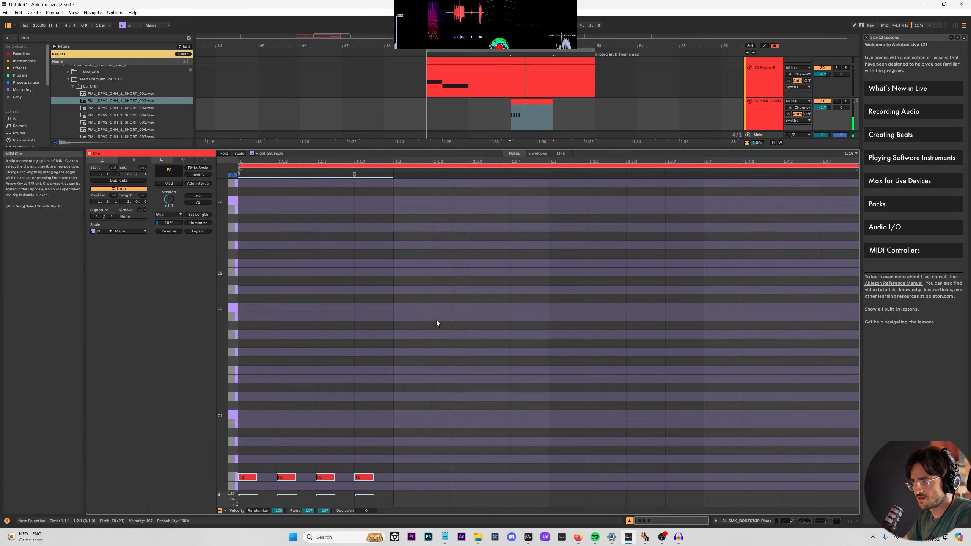
{"action": "scroll", "coordinate": [304, 475], "scroll_direction": "up", "scroll_amount": 2}
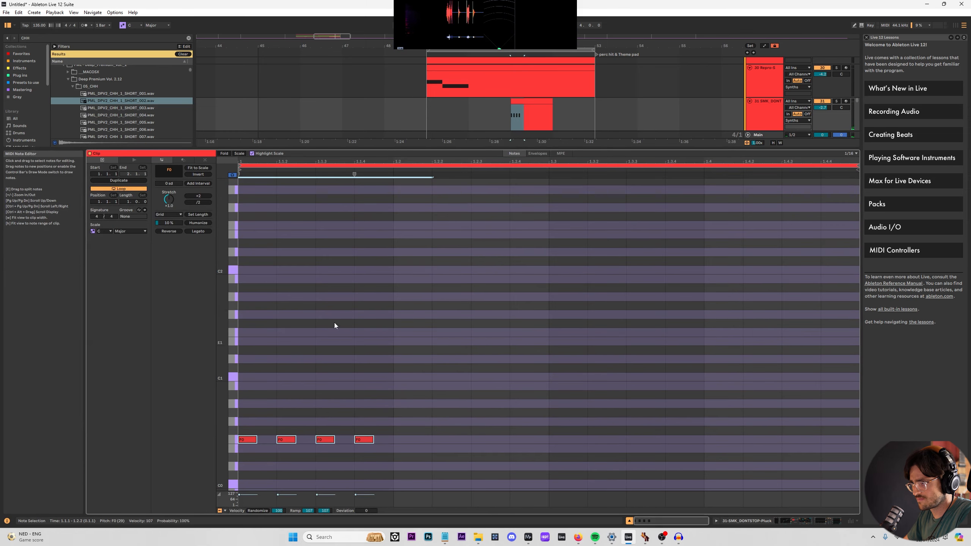
{"action": "scroll", "coordinate": [455, 94], "scroll_direction": "up", "scroll_amount": 2}
Set the scale of the Repro-5 clip on track 29 to F Minor while auditioning it, and unsolo the track.
{"action": "left_click", "coordinate": [427, 88]}
{"action": "key", "text": "space"}
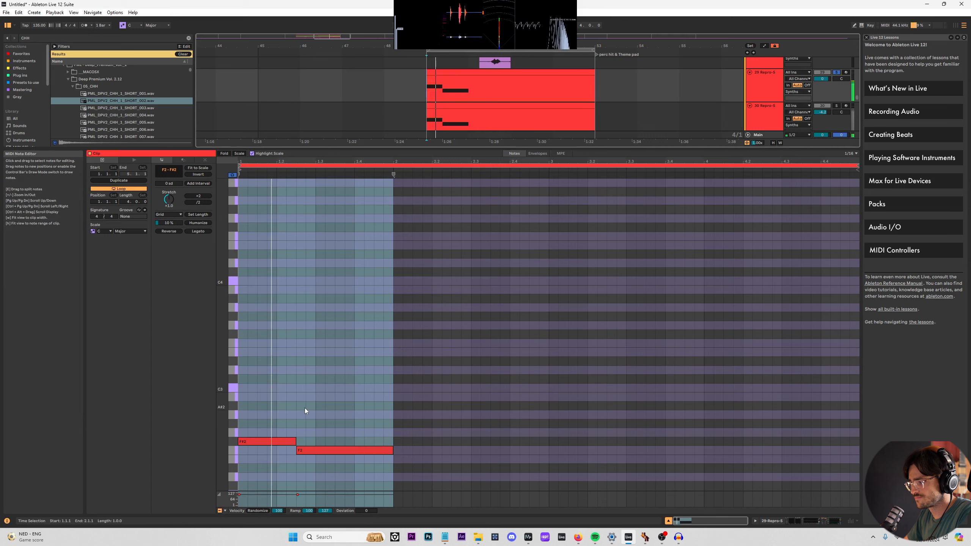
{"action": "left_click", "coordinate": [107, 231]}
{"action": "left_click", "coordinate": [109, 265]}
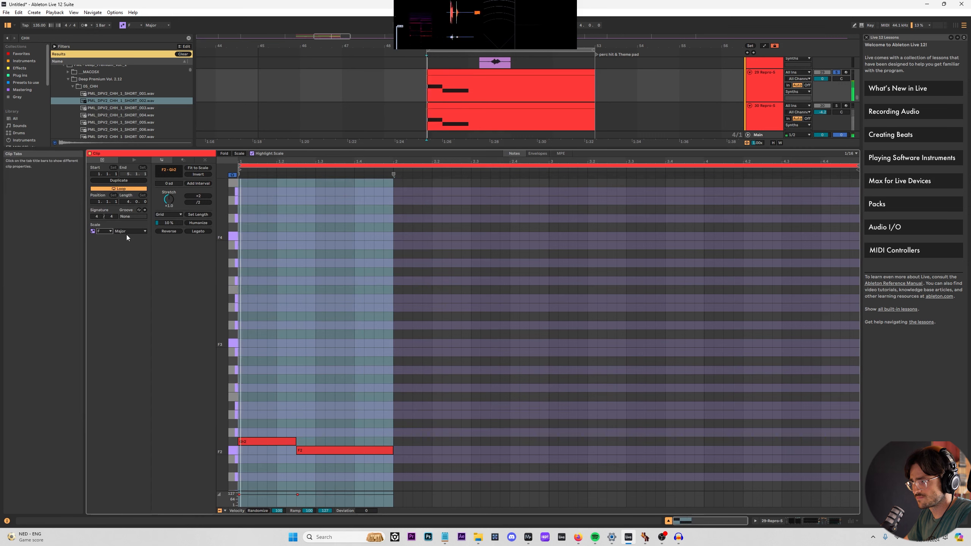
{"action": "left_click", "coordinate": [127, 232]}
{"action": "left_click", "coordinate": [145, 248]}
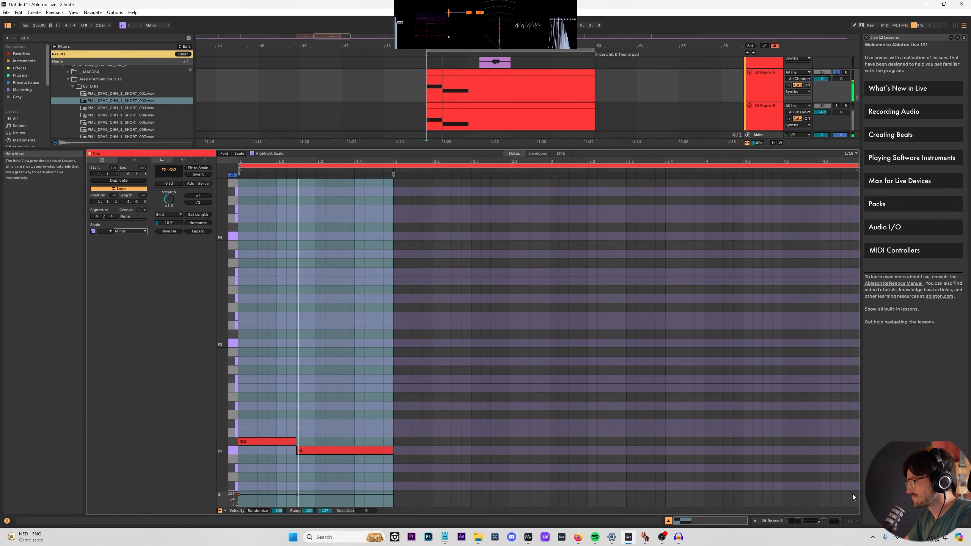
{"action": "left_click", "coordinate": [818, 521]}
{"action": "key", "text": "s"}
Solo the reference music stem on track 27 and reduce the resonance of its EQ Eight low-cut filter.
{"action": "scroll", "coordinate": [573, 230], "scroll_direction": "up", "scroll_amount": 3}
{"action": "scroll", "coordinate": [538, 270], "scroll_direction": "up", "scroll_amount": 1}
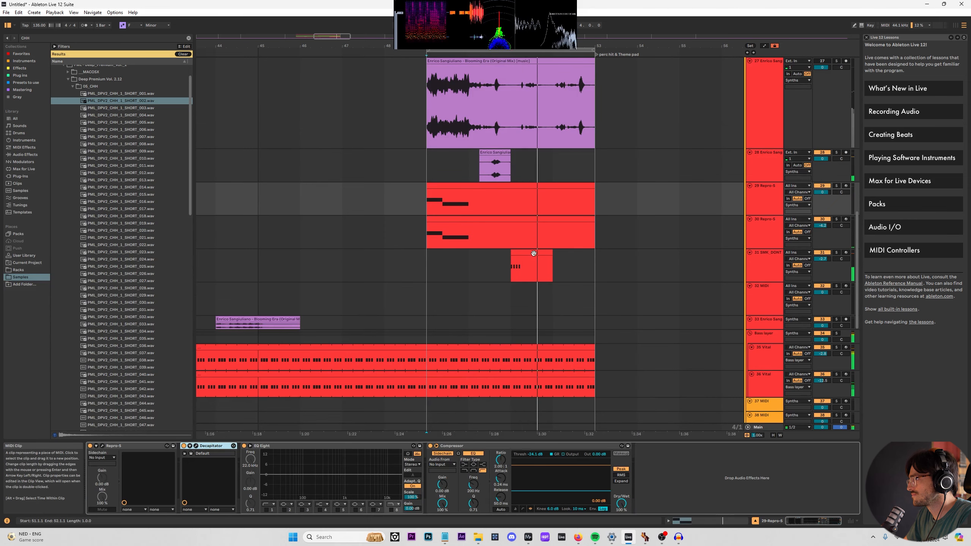
{"action": "left_click", "coordinate": [493, 166]}
{"action": "left_click", "coordinate": [461, 113]}
{"action": "scroll", "coordinate": [460, 113], "scroll_direction": "up", "scroll_amount": 2}
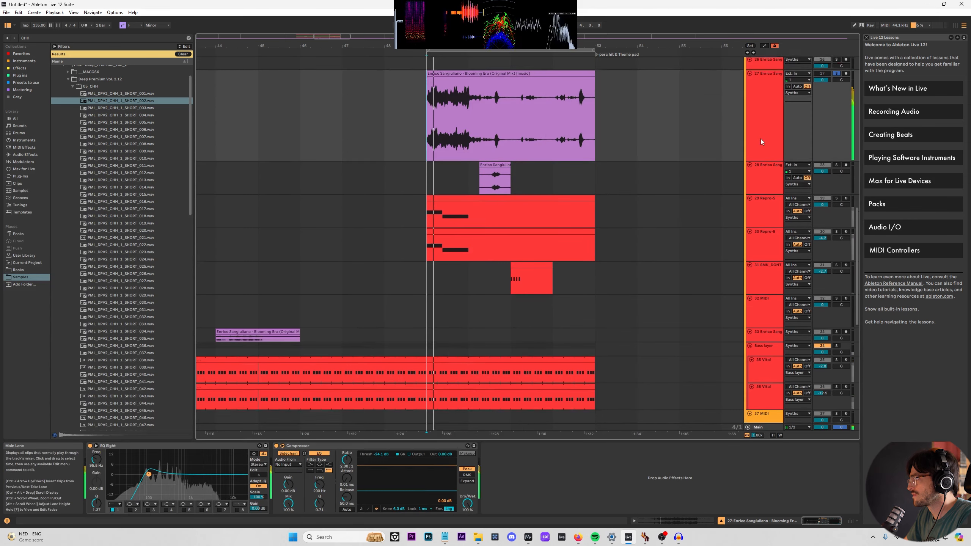
{"action": "left_click_drag", "start_coordinate": [147, 478], "coordinate": [147, 483]}
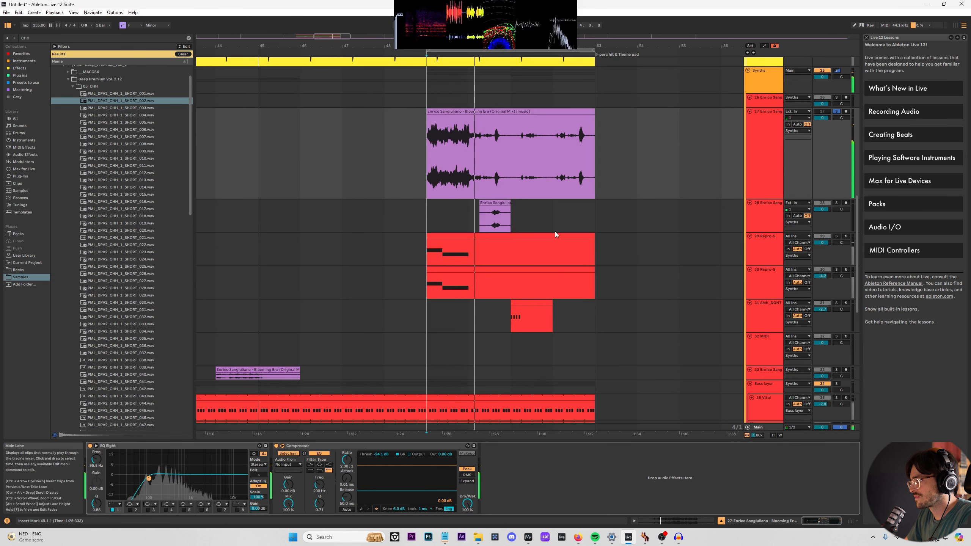
Audition the arrangement around bar 53 and turn off the solo on the reference music stem.
{"action": "scroll", "coordinate": [600, 203], "scroll_direction": "up", "scroll_amount": 2}
{"action": "left_click", "coordinate": [603, 205]}
{"action": "key", "text": "space"}
{"action": "key", "text": "space"}
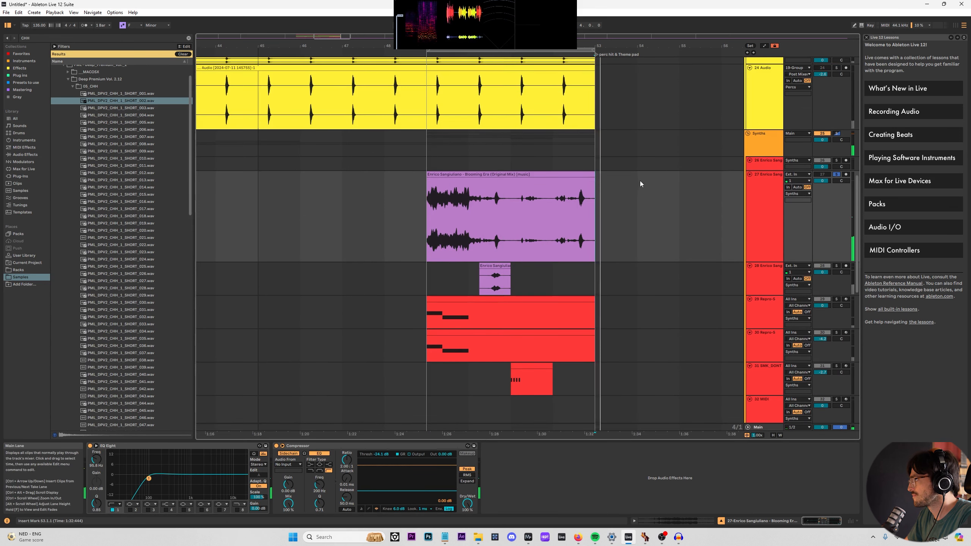
{"action": "scroll", "coordinate": [402, 187], "scroll_direction": "down", "scroll_amount": 7}
{"action": "scroll", "coordinate": [304, 221], "scroll_direction": "up", "scroll_amount": 3}
{"action": "scroll", "coordinate": [304, 221], "scroll_direction": "up", "scroll_amount": 9}
{"action": "key", "text": "space"}
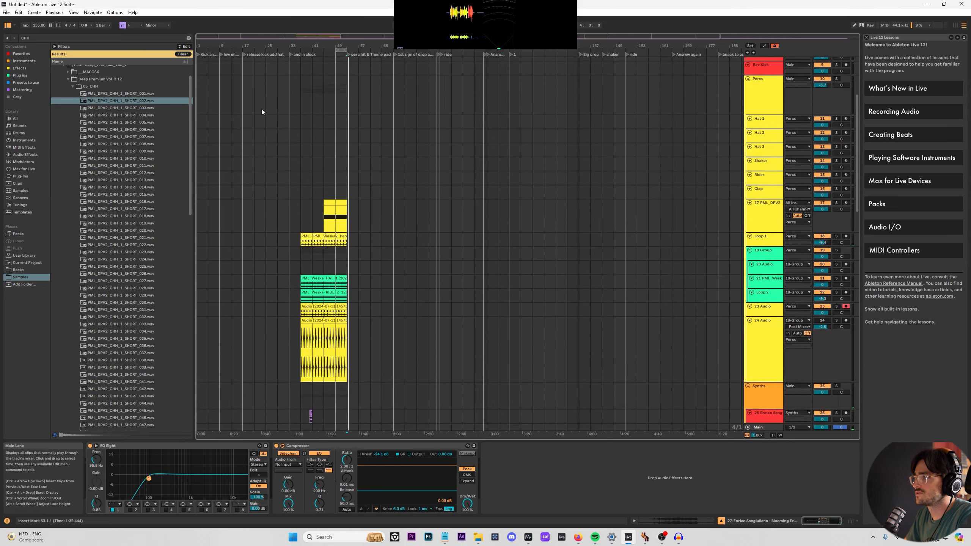
Extend the selected kick group clips back to bar 1 and forward to bar 193.
{"action": "left_click", "coordinate": [320, 136]}
{"action": "left_click", "coordinate": [305, 109], "text": "shift"}
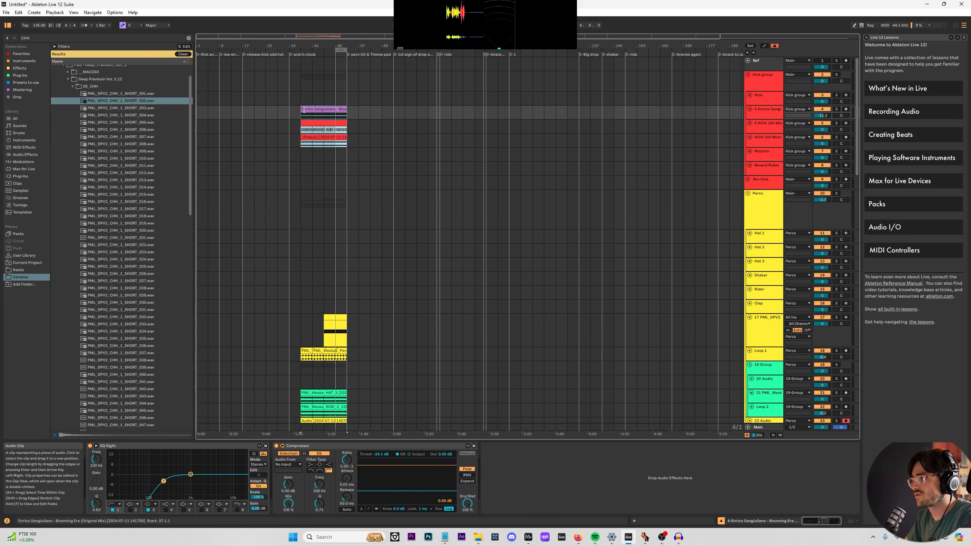
{"action": "left_click_drag", "start_coordinate": [301, 109], "coordinate": [196, 109]}
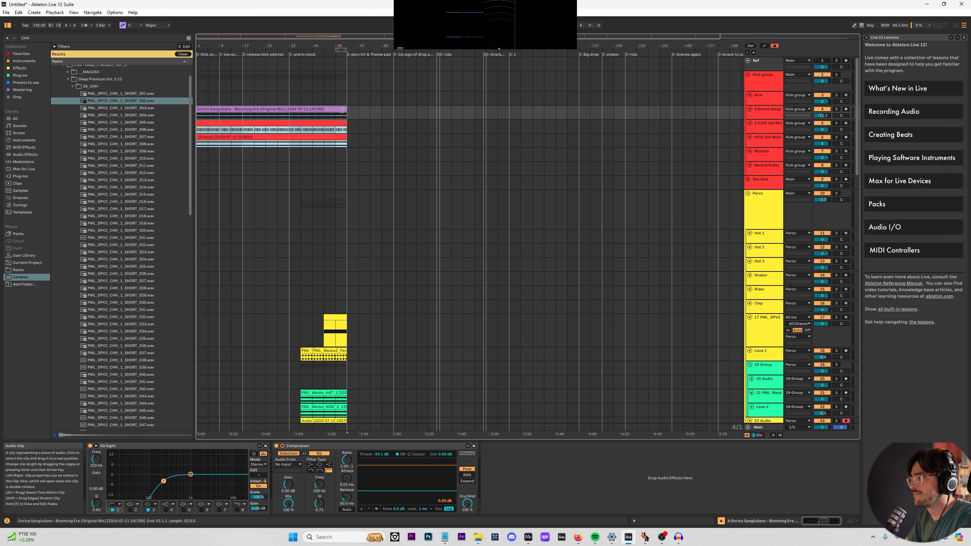
{"action": "left_click_drag", "start_coordinate": [353, 110], "coordinate": [634, 110]}
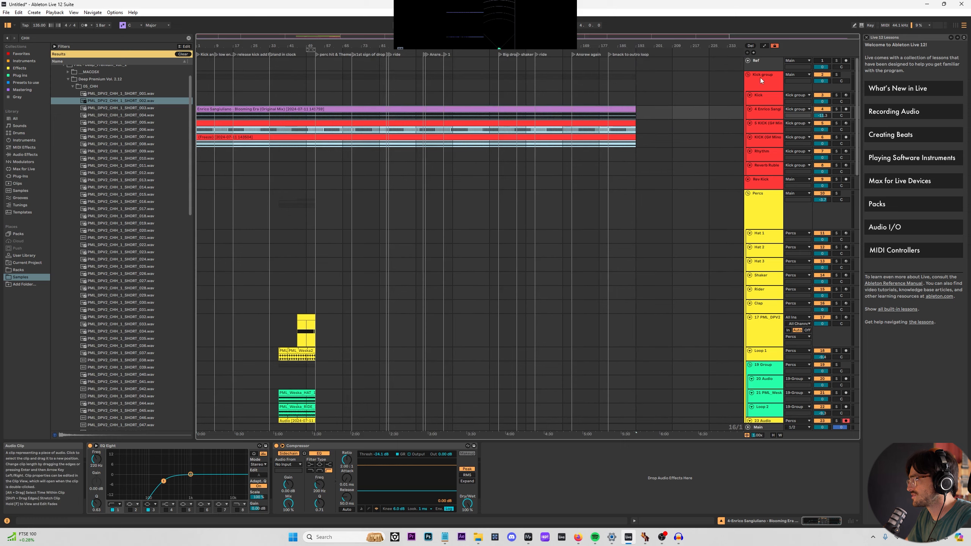
Close the Help View and move the original mix track out of the STEMS group to above the Ref track.
{"action": "scroll", "coordinate": [535, 166], "scroll_direction": "down", "scroll_amount": 3}
{"action": "scroll", "coordinate": [535, 169], "scroll_direction": "down", "scroll_amount": 3}
{"action": "left_click_drag", "start_coordinate": [857, 212], "coordinate": [891, 402]}
{"action": "left_click", "coordinate": [867, 37]}
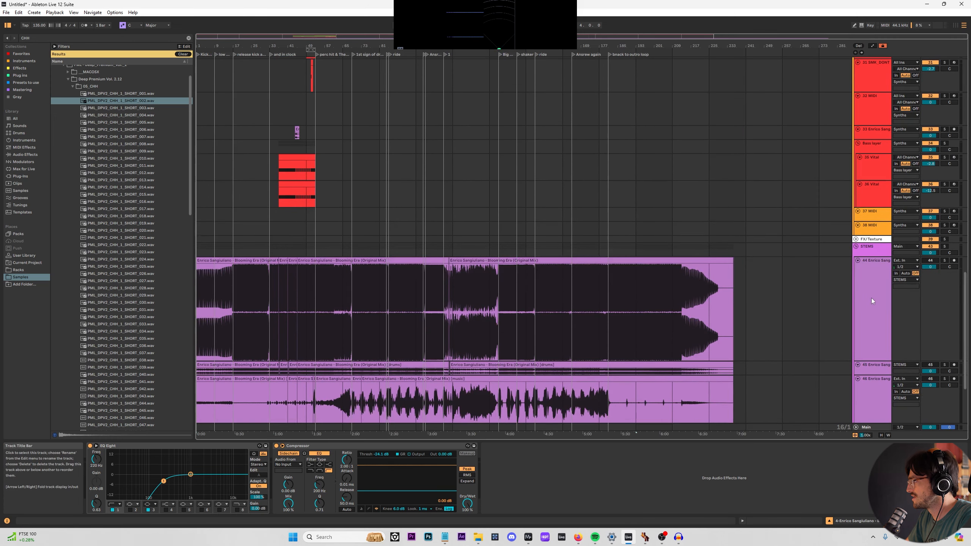
{"action": "left_click", "coordinate": [871, 298]}
{"action": "left_click_drag", "start_coordinate": [858, 241], "coordinate": [870, 57]}
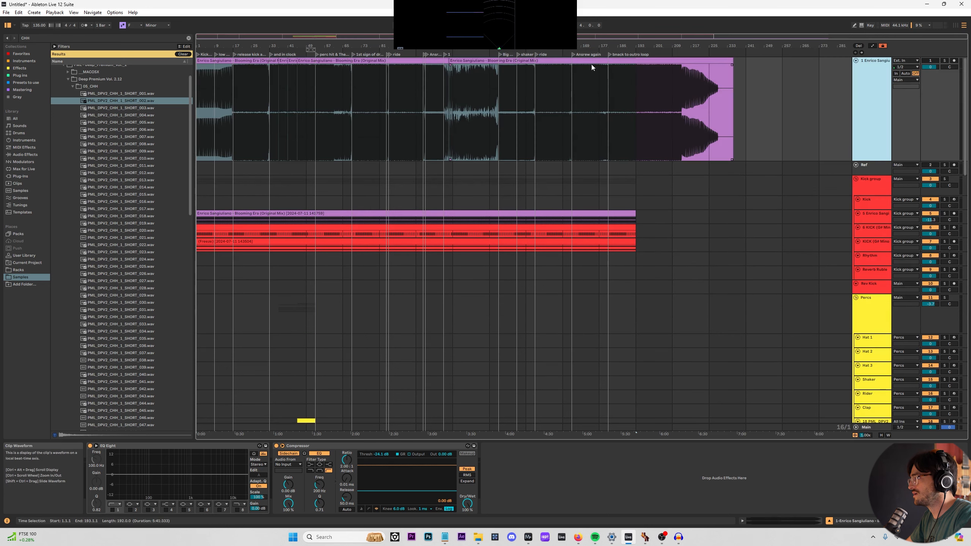
Move the Blooming Era clips onto the Ref track and extend the first one into a single clip covering the full song.
{"action": "left_click_drag", "start_coordinate": [574, 117], "coordinate": [584, 167]}
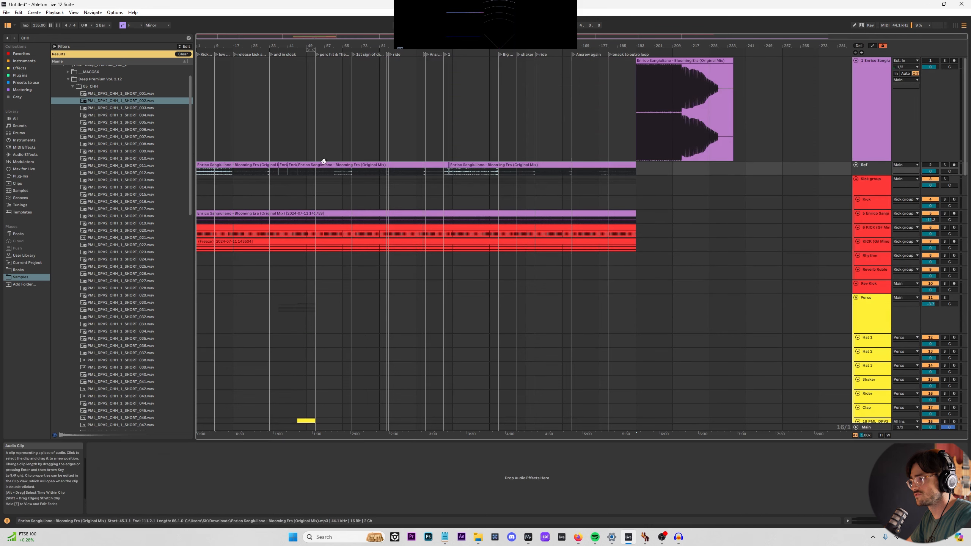
{"action": "left_click", "coordinate": [325, 165]}
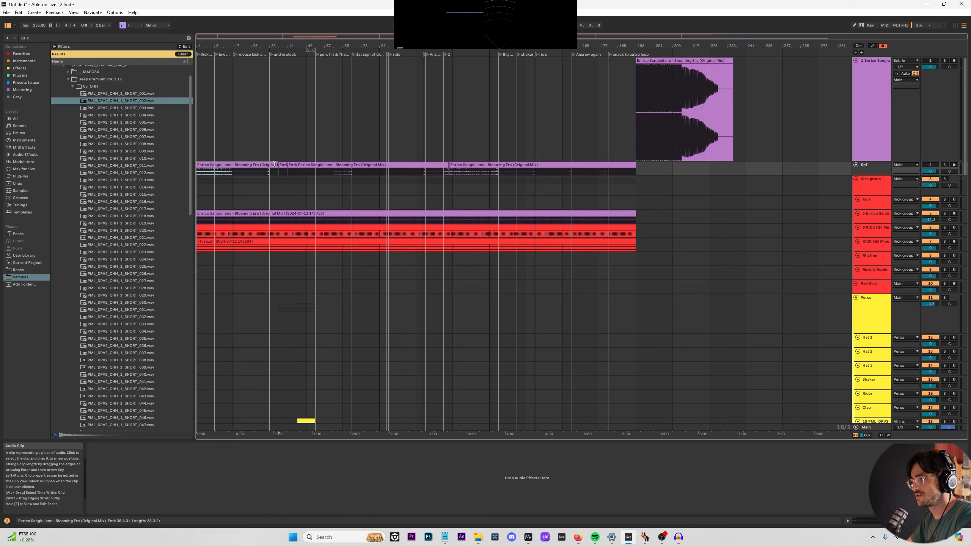
{"action": "left_click_drag", "start_coordinate": [275, 165], "coordinate": [720, 164]}
Delete the leftover Blooming Era clip after bar 193 on track 1 and enlarge the track heights.
{"action": "left_click", "coordinate": [688, 61]}
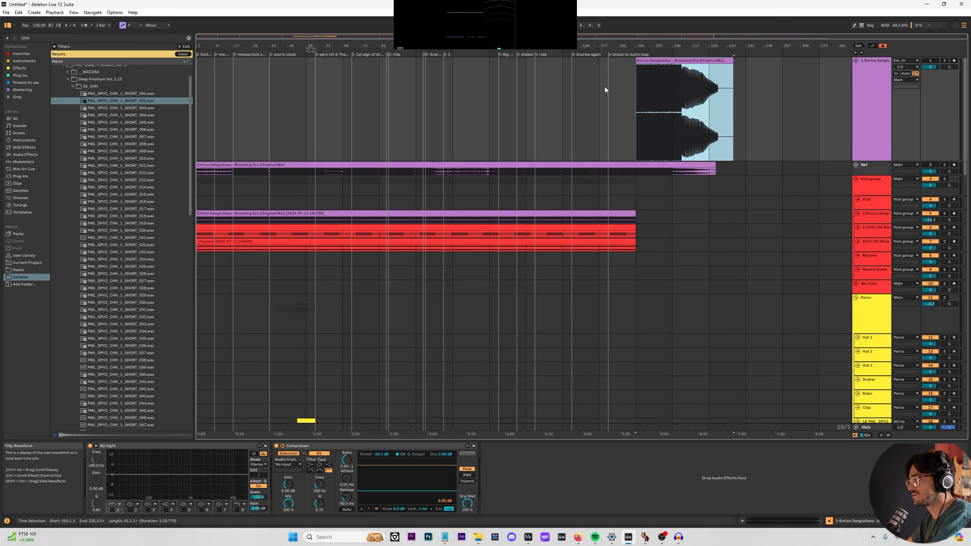
{"action": "key", "text": "Delete"}
{"action": "scroll", "coordinate": [465, 173], "scroll_direction": "up", "scroll_amount": 5, "text": "alt"}
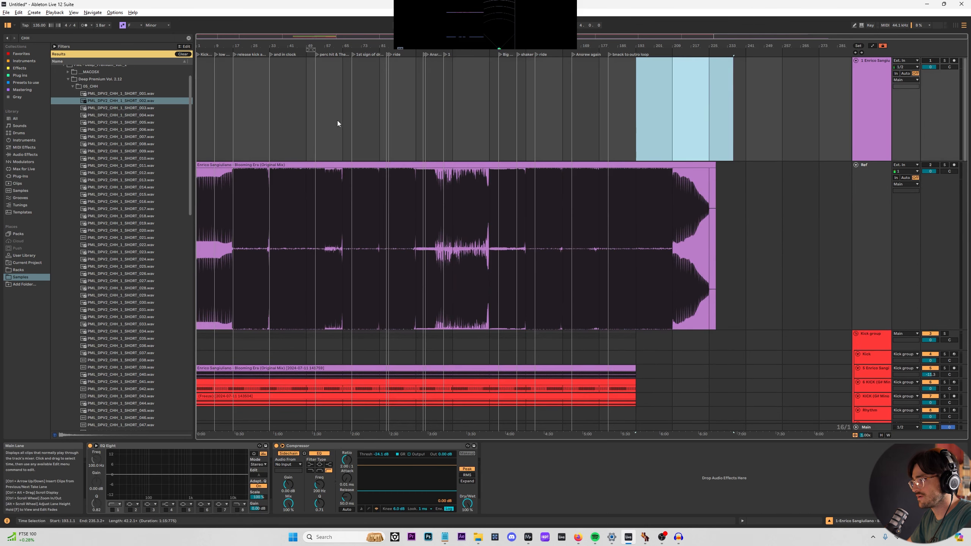
Shift the Ref clip to start at bar 5 so its break ends at the "1st sign of drop and pluck" marker.
{"action": "scroll", "coordinate": [338, 124], "scroll_direction": "up", "scroll_amount": 6, "text": "ctrl"}
{"action": "scroll", "coordinate": [368, 128], "scroll_direction": "down", "scroll_amount": 1}
{"action": "scroll", "coordinate": [369, 130], "scroll_direction": "down", "scroll_amount": 5, "text": "ctrl"}
{"action": "scroll", "coordinate": [462, 207], "scroll_direction": "down", "scroll_amount": 9}
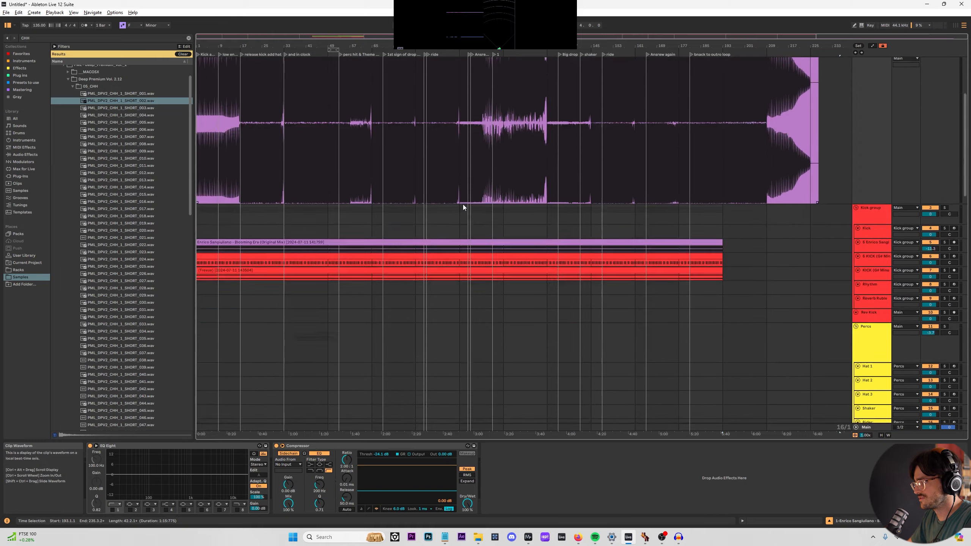
{"action": "scroll", "coordinate": [421, 244], "scroll_direction": "down", "scroll_amount": 3}
{"action": "scroll", "coordinate": [371, 199], "scroll_direction": "up", "scroll_amount": 6}
{"action": "scroll", "coordinate": [365, 165], "scroll_direction": "up", "scroll_amount": 4, "text": "ctrl"}
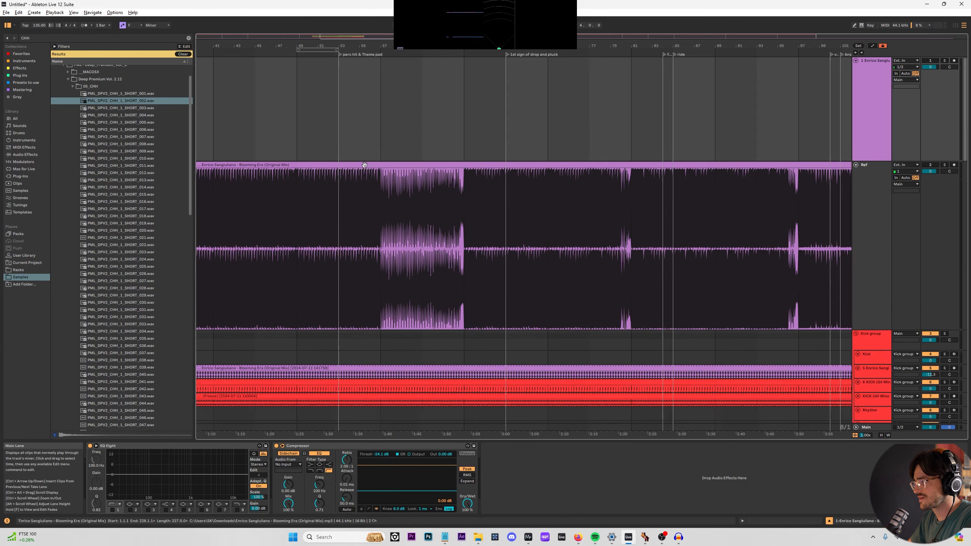
{"action": "left_click_drag", "start_coordinate": [472, 165], "coordinate": [504, 177]}
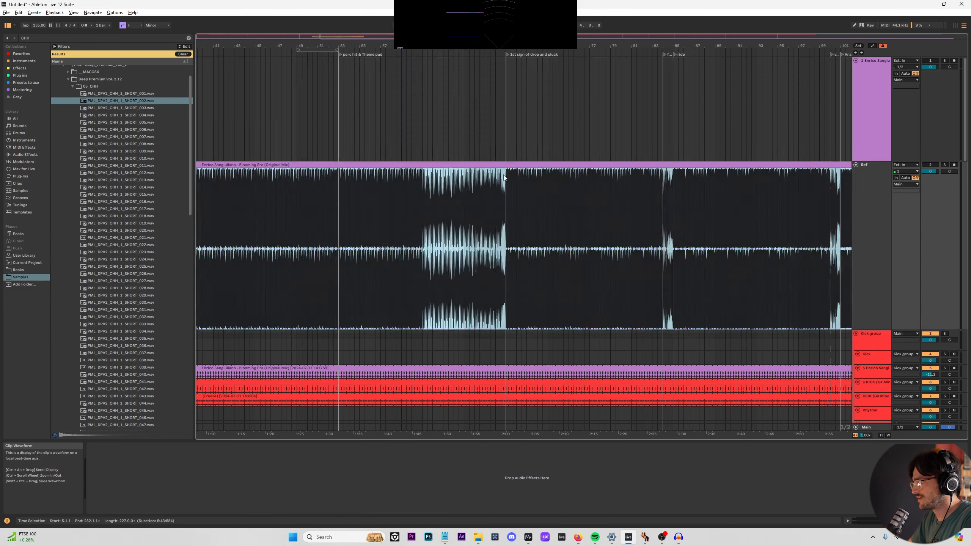
{"action": "key", "text": "w"}
{"action": "left_click", "coordinate": [533, 155]}
Check the shifted Ref clip's waveform against the arrangement's section markers and the kick clips.
{"action": "scroll", "coordinate": [384, 255], "scroll_direction": "down", "scroll_amount": 4}
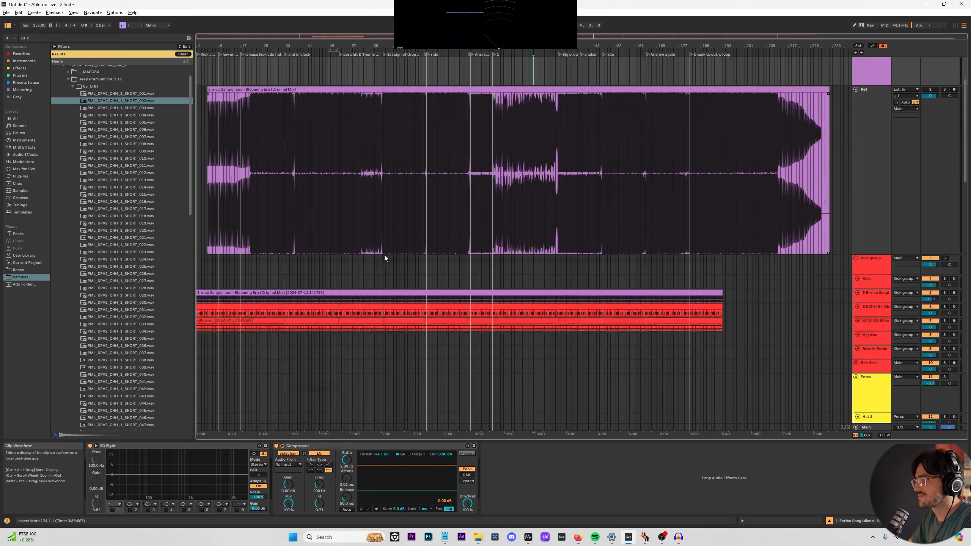
{"action": "scroll", "coordinate": [413, 223], "scroll_direction": "up", "scroll_amount": 2}
{"action": "left_click", "coordinate": [430, 160]}
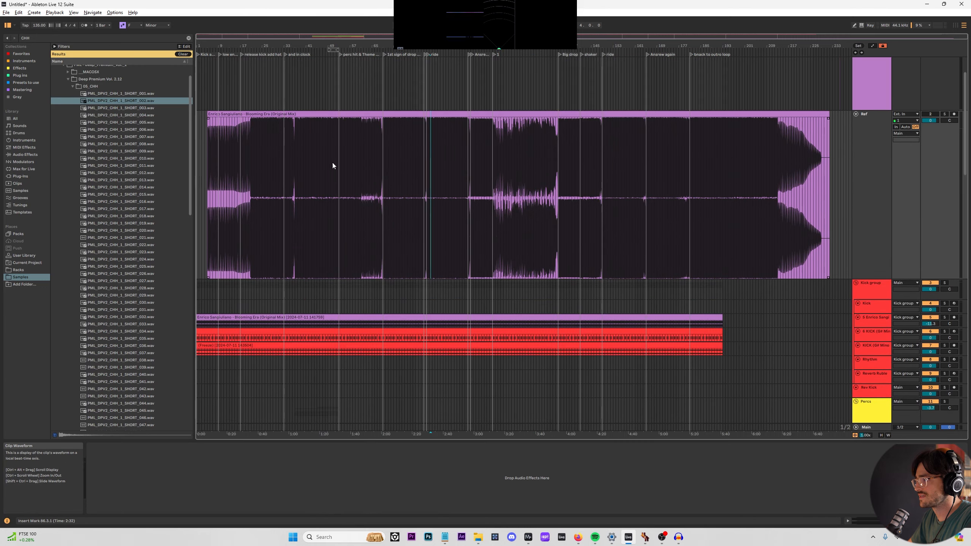
{"action": "left_click", "coordinate": [229, 116]}
{"action": "scroll", "coordinate": [269, 145], "scroll_direction": "up", "scroll_amount": 1}
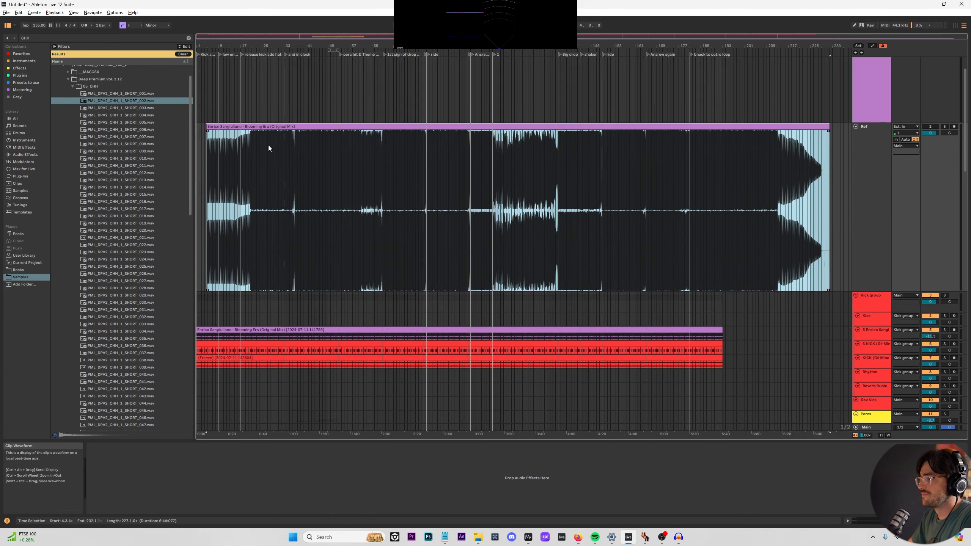
{"action": "scroll", "coordinate": [269, 145], "scroll_direction": "up", "scroll_amount": 5}
{"action": "scroll", "coordinate": [449, 266], "scroll_direction": "down", "scroll_amount": 8}
{"action": "scroll", "coordinate": [514, 271], "scroll_direction": "up", "scroll_amount": 5}
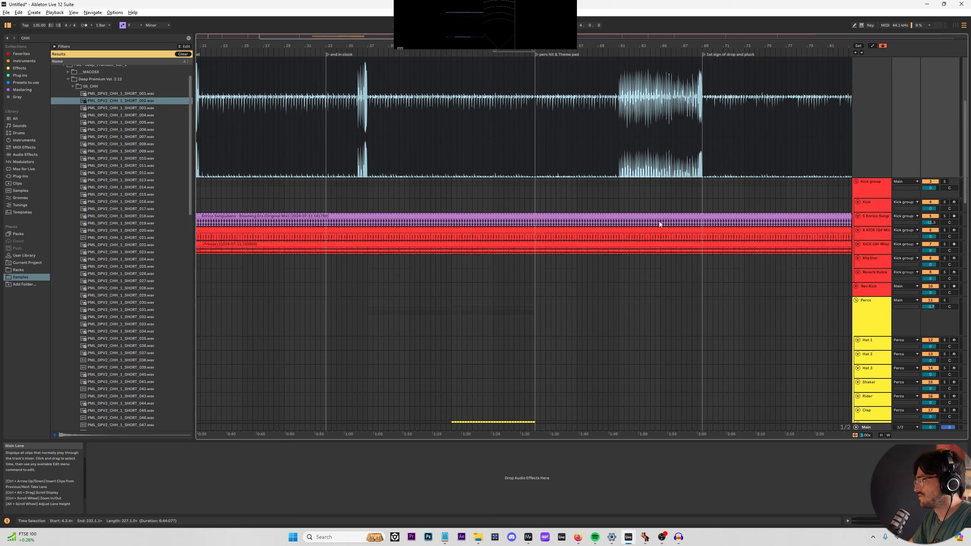
Fold kick track 6, and unfold the Kick group's Auto Filter to show its Device On automation.
{"action": "left_click", "coordinate": [858, 230]}
{"action": "scroll", "coordinate": [527, 196], "scroll_direction": "down", "scroll_amount": 5}
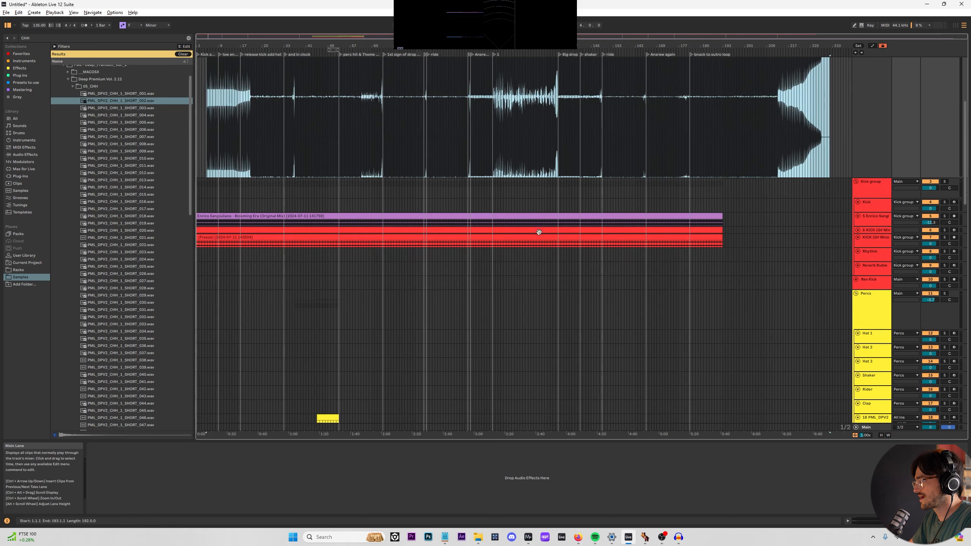
{"action": "left_click", "coordinate": [525, 236]}
{"action": "left_click", "coordinate": [872, 186]}
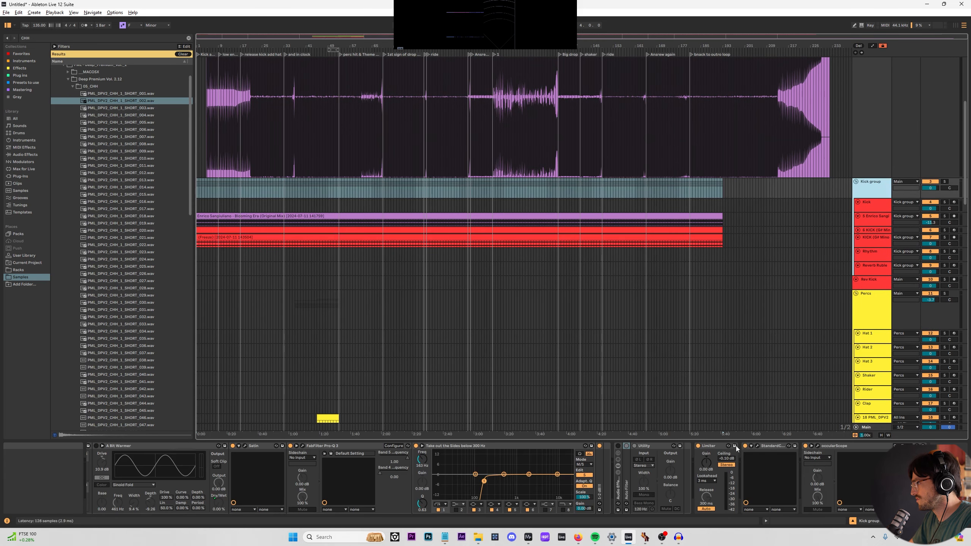
{"action": "double_click", "coordinate": [626, 485]}
{"action": "left_click", "coordinate": [642, 449]}
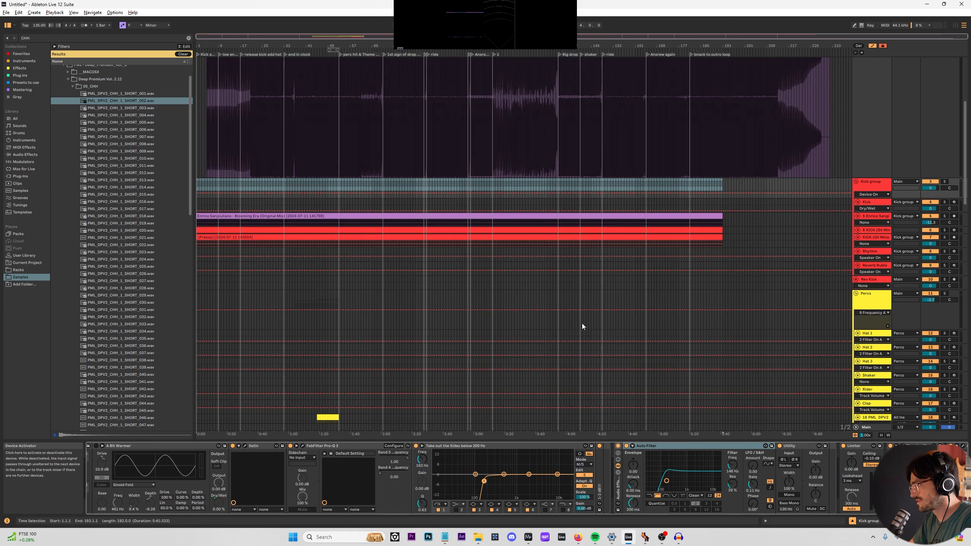
Automate the Kick group's Auto Filter to switch off at bar 21, on at bar 61 and off at bar 69.
{"action": "left_click", "coordinate": [356, 182]}
{"action": "left_click", "coordinate": [361, 199]}
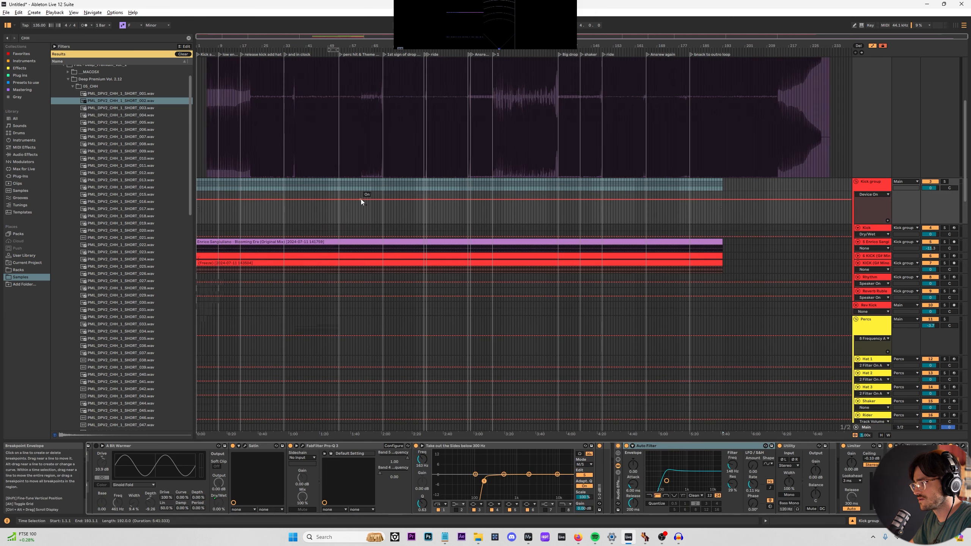
{"action": "scroll", "coordinate": [362, 199], "scroll_direction": "up", "scroll_amount": 5, "text": "ctrl"}
{"action": "left_click_drag", "start_coordinate": [445, 201], "coordinate": [444, 216]}
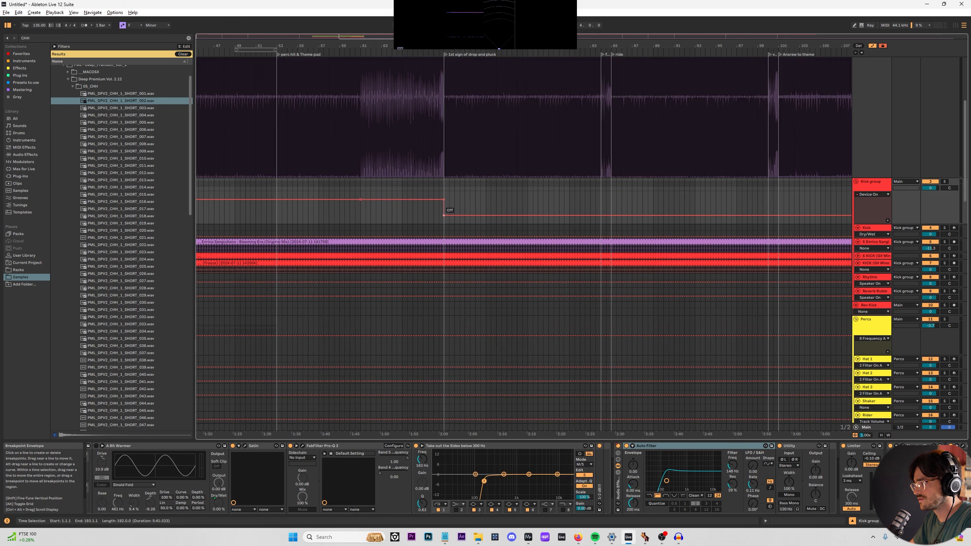
{"action": "left_click_drag", "start_coordinate": [332, 197], "coordinate": [286, 199]}
{"action": "scroll", "coordinate": [260, 196], "scroll_direction": "down", "scroll_amount": 5, "text": "ctrl"}
{"action": "scroll", "coordinate": [285, 214], "scroll_direction": "up", "scroll_amount": 5, "text": "ctrl"}
{"action": "scroll", "coordinate": [287, 196], "scroll_direction": "down", "scroll_amount": 5, "text": "ctrl"}
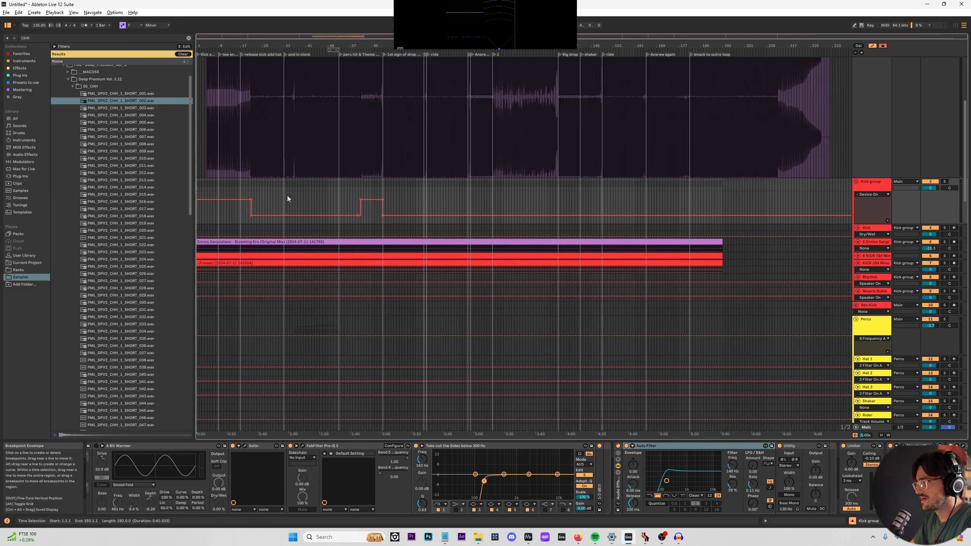
Automate the Auto Filter on for one bar at bars 84 and 100, undoing the misplaced breakpoint.
{"action": "scroll", "coordinate": [402, 190], "scroll_direction": "up", "scroll_amount": 5, "text": "ctrl"}
{"action": "left_click_drag", "start_coordinate": [502, 215], "coordinate": [528, 216]}
{"action": "left_click_drag", "start_coordinate": [668, 216], "coordinate": [668, 199]}
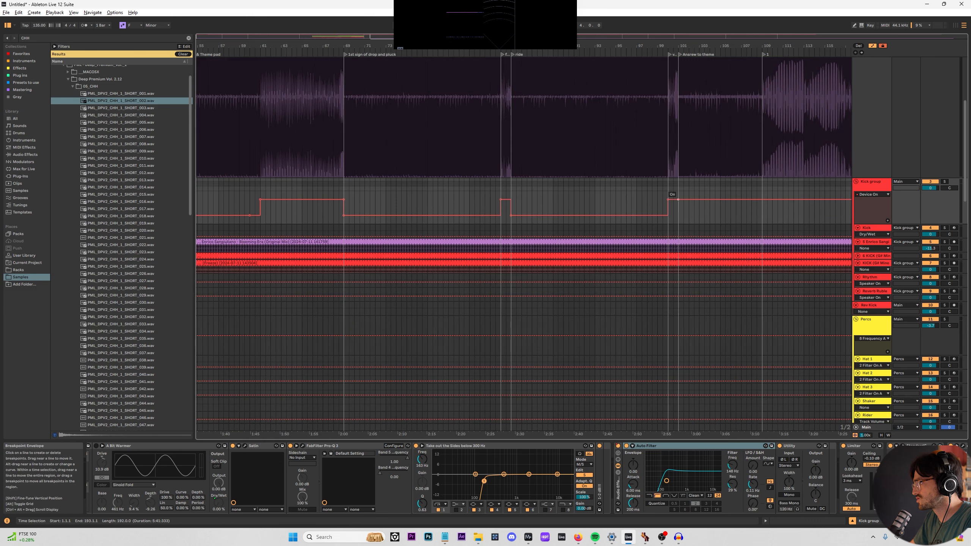
{"action": "key", "text": "ctrl+z"}
{"action": "scroll", "coordinate": [730, 199], "scroll_direction": "down", "scroll_amount": 5, "text": "ctrl"}
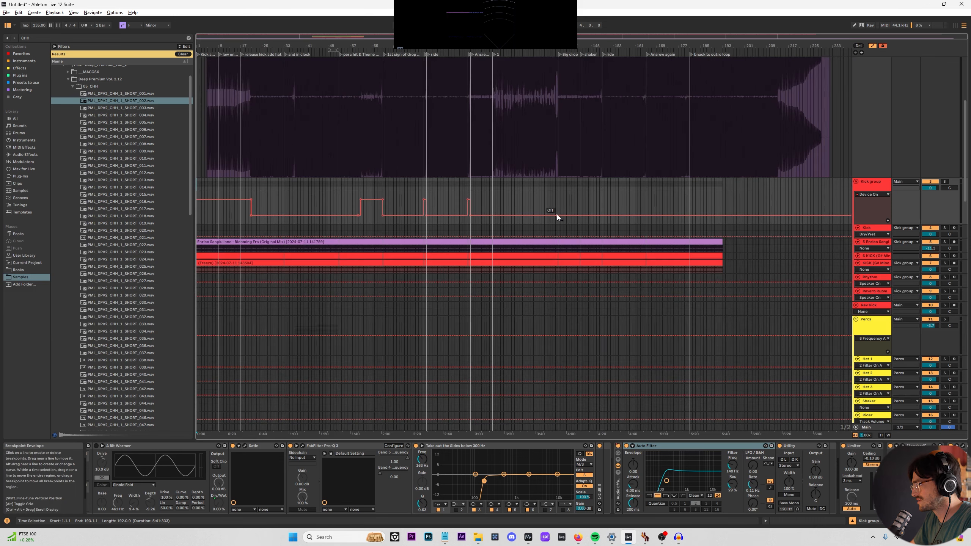
Automate the Auto Filter on for one bar at bars 148 and 164, before the "ride" and "Andrew again" markers.
{"action": "scroll", "coordinate": [620, 207], "scroll_direction": "up", "scroll_amount": 5, "text": "ctrl"}
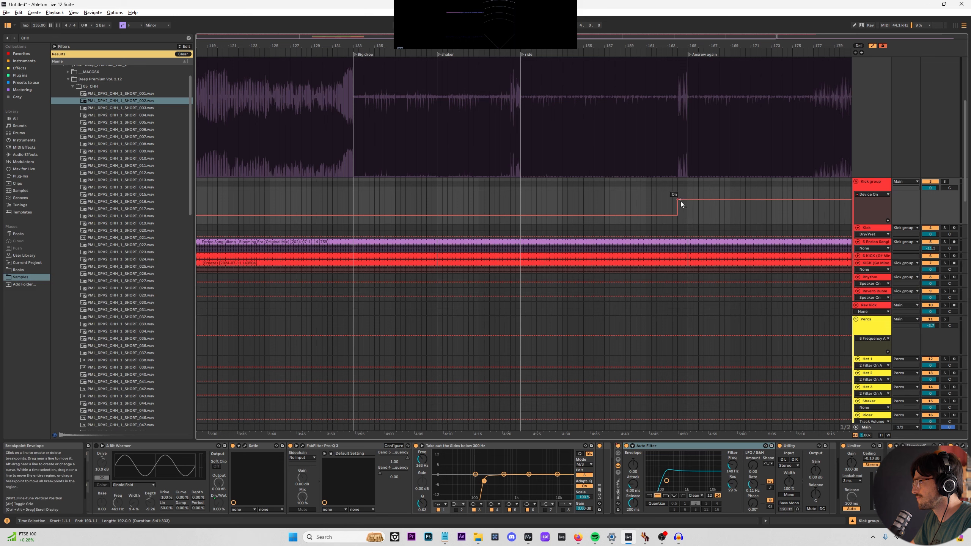
{"action": "left_click_drag", "start_coordinate": [687, 199], "coordinate": [686, 216]}
{"action": "left_click", "coordinate": [517, 210]}
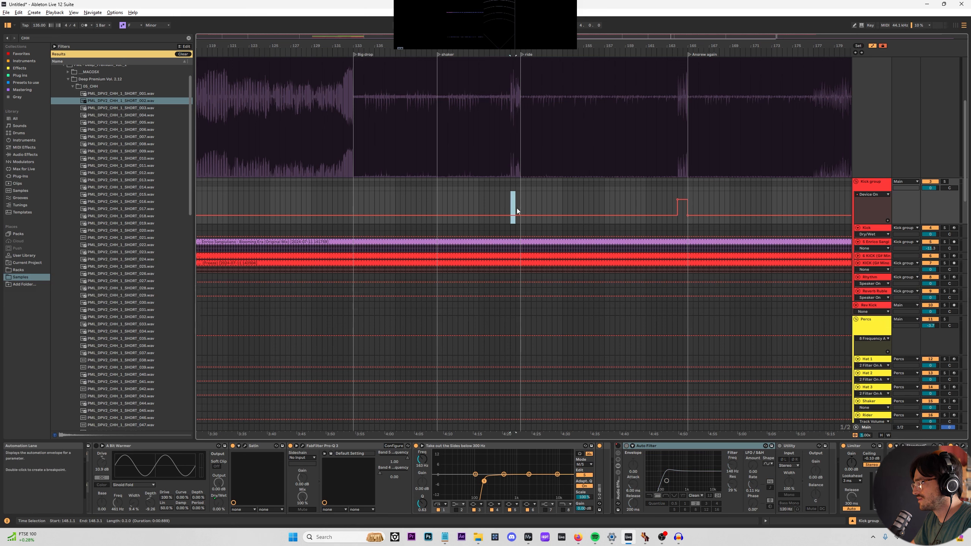
{"action": "left_click_drag", "start_coordinate": [516, 217], "coordinate": [516, 200]}
{"action": "scroll", "coordinate": [696, 194], "scroll_direction": "down", "scroll_amount": 5, "text": "ctrl"}
{"action": "scroll", "coordinate": [702, 206], "scroll_direction": "up", "scroll_amount": 5, "text": "ctrl"}
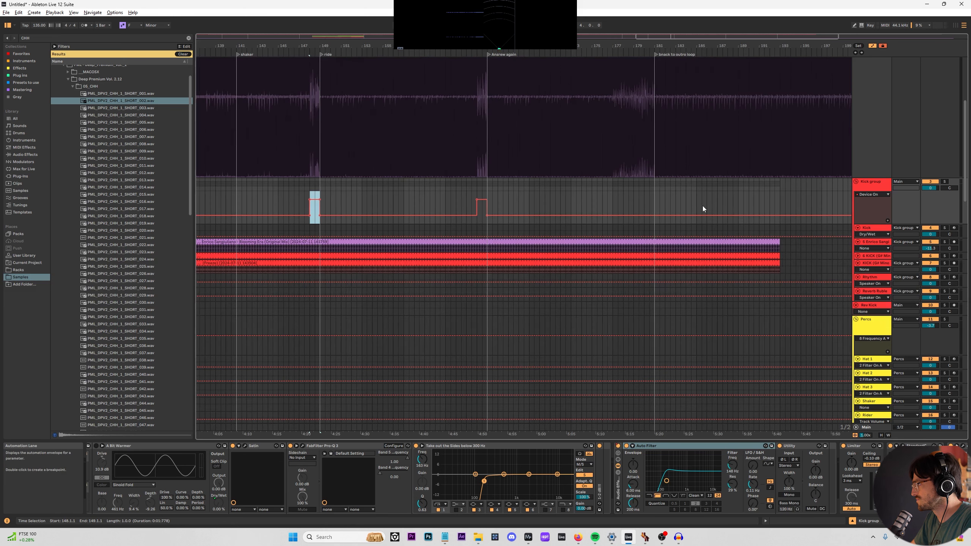
Automate the Auto Filter on from bar 177 to 181 and on again from bar 213.
{"action": "left_click_drag", "start_coordinate": [613, 217], "coordinate": [647, 203]}
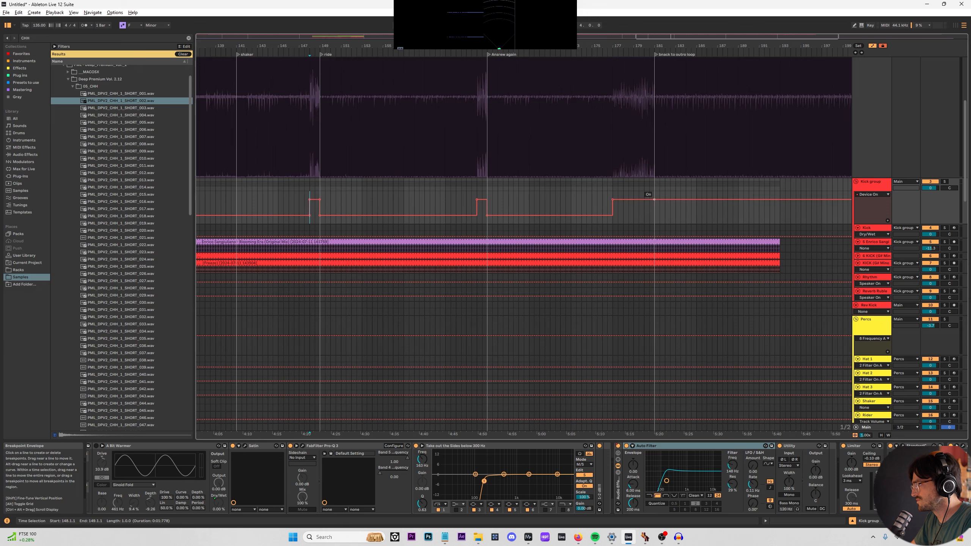
{"action": "scroll", "coordinate": [780, 203], "scroll_direction": "right", "scroll_amount": 5}
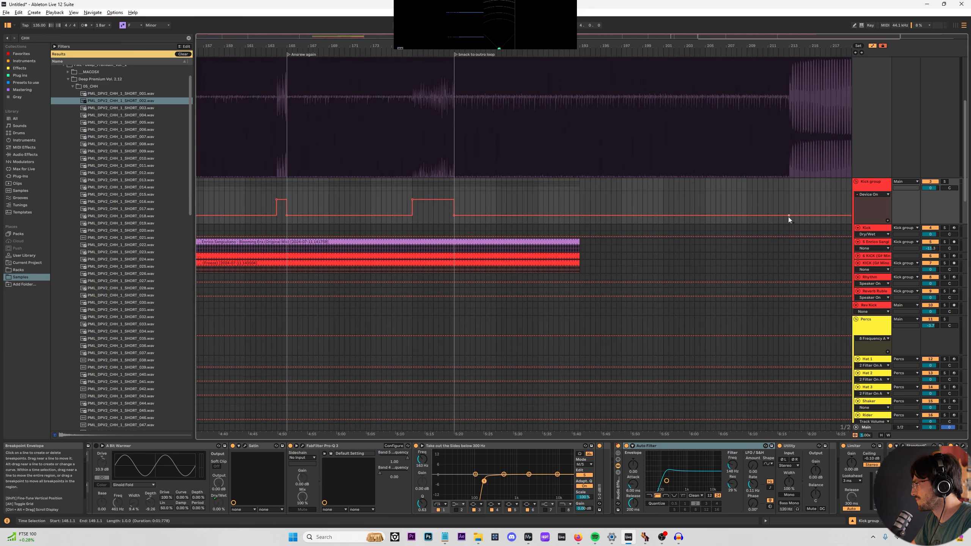
{"action": "left_click", "coordinate": [789, 215]}
{"action": "scroll", "coordinate": [336, 163], "scroll_direction": "down", "scroll_amount": 8, "text": "ctrl"}
{"action": "scroll", "coordinate": [344, 183], "scroll_direction": "up", "scroll_amount": 3, "text": "alt"}
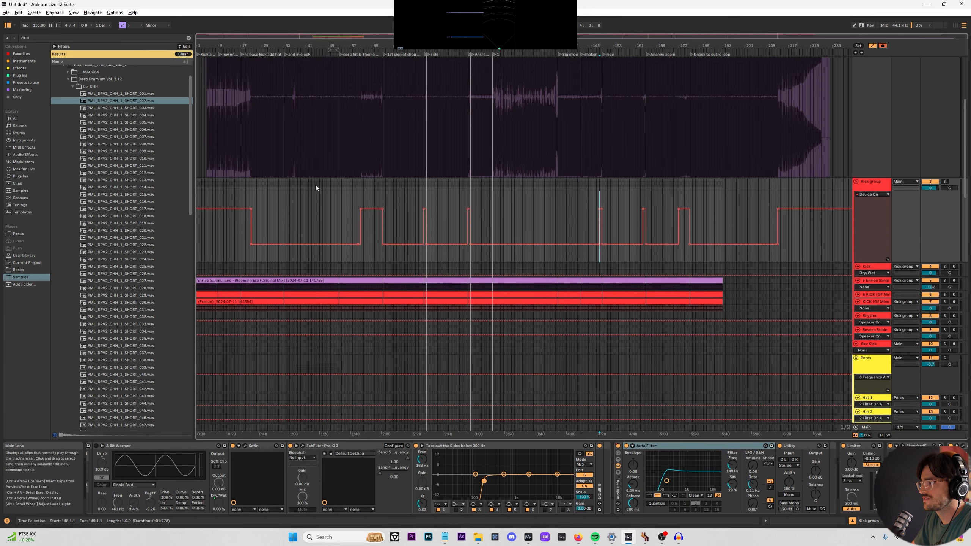
Automate the Auto Filter on from bar 36 to 37, matching the short fill in the reference waveform.
{"action": "scroll", "coordinate": [298, 230], "scroll_direction": "up", "scroll_amount": 6, "text": "ctrl"}
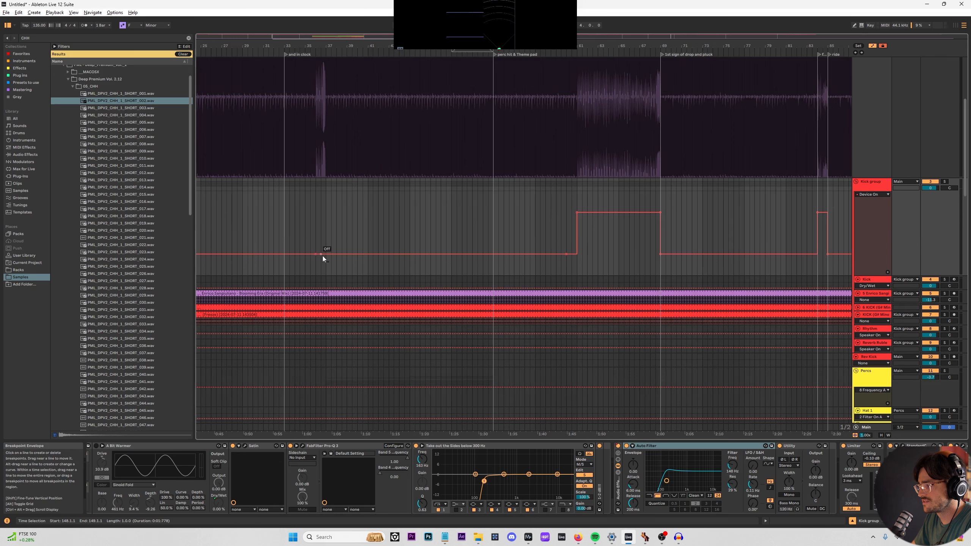
{"action": "mouse_move", "coordinate": [319, 254]}
{"action": "left_mouse_down"}
{"action": "mouse_move", "coordinate": [325, 213]}
{"action": "mouse_move", "coordinate": [327, 251]}
{"action": "left_mouse_up"}
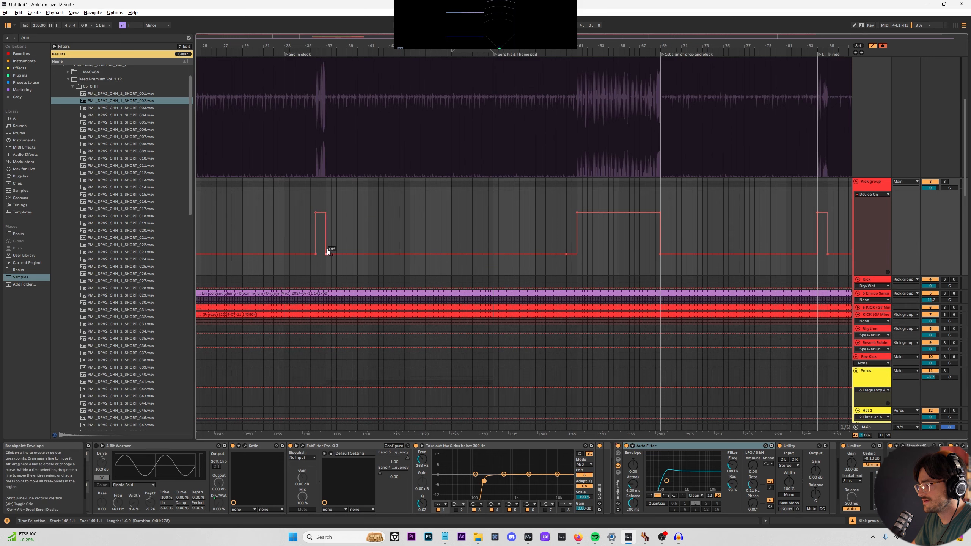
{"action": "scroll", "coordinate": [386, 154], "scroll_direction": "up", "scroll_amount": 3}
{"action": "left_click", "coordinate": [354, 113]}
{"action": "key", "text": "z"}
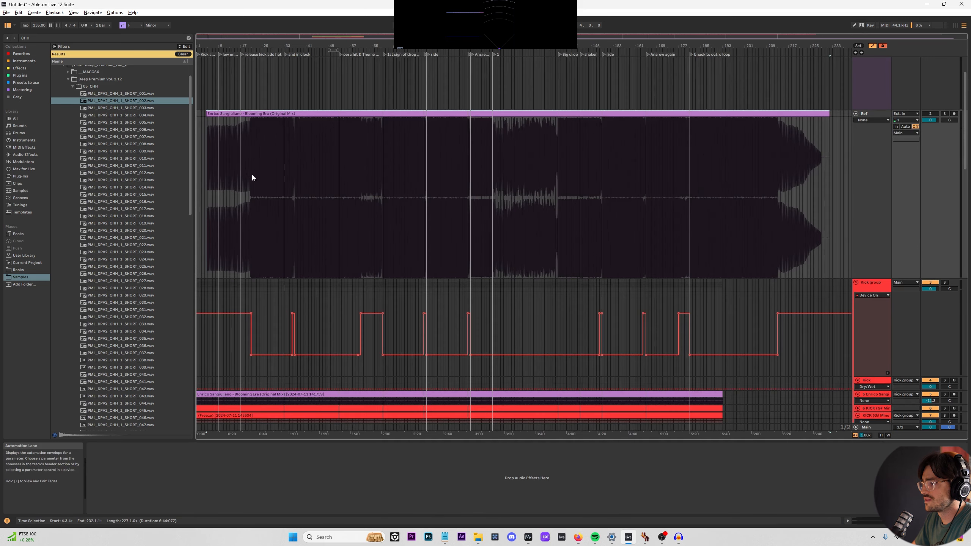
Widen the grid to 4/1 and move the Auto Filter's first switch-off to bar 17.
{"action": "scroll", "coordinate": [254, 178], "scroll_direction": "up", "scroll_amount": 6, "text": "ctrl"}
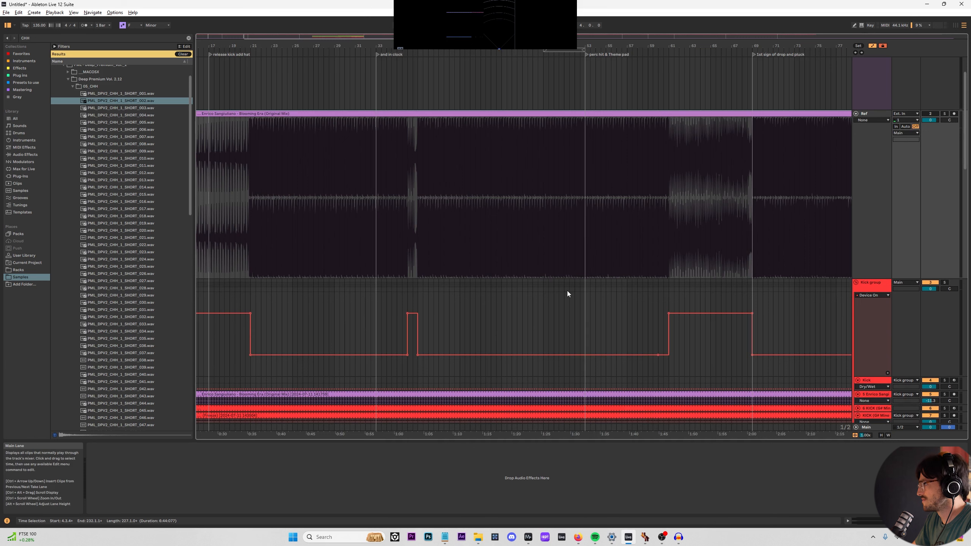
{"action": "key", "text": "ctrl+2"}
{"action": "key", "text": "ctrl+2"}
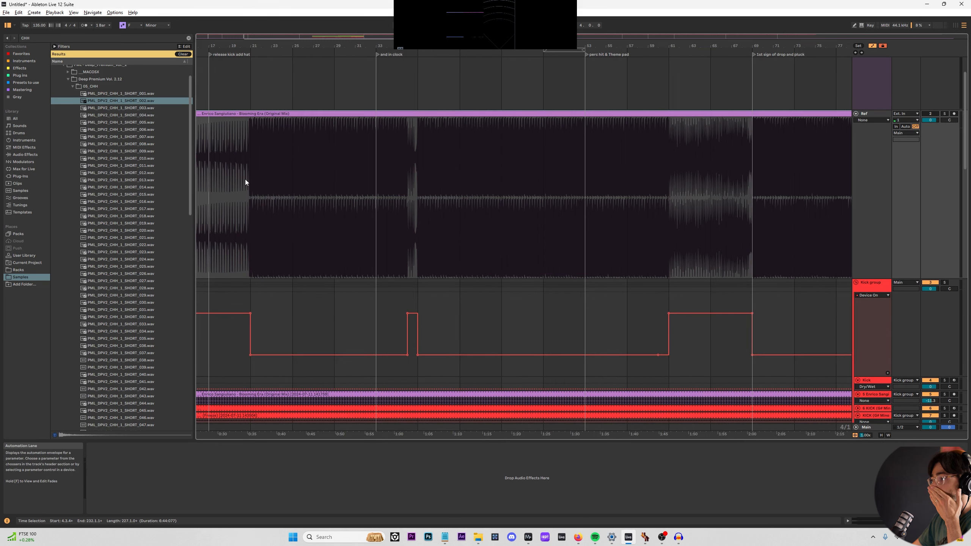
{"action": "left_click", "coordinate": [209, 313]}
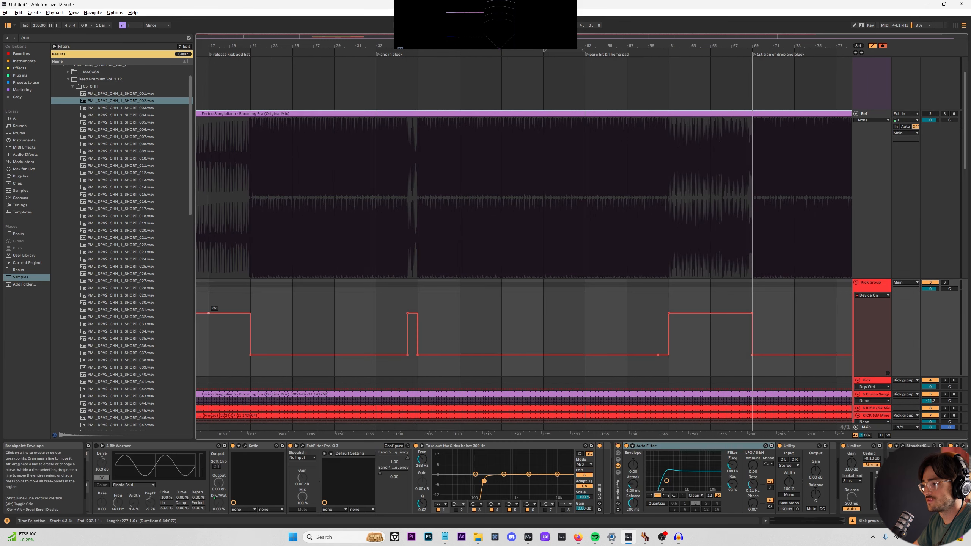
{"action": "left_click_drag", "start_coordinate": [226, 313], "coordinate": [411, 348]}
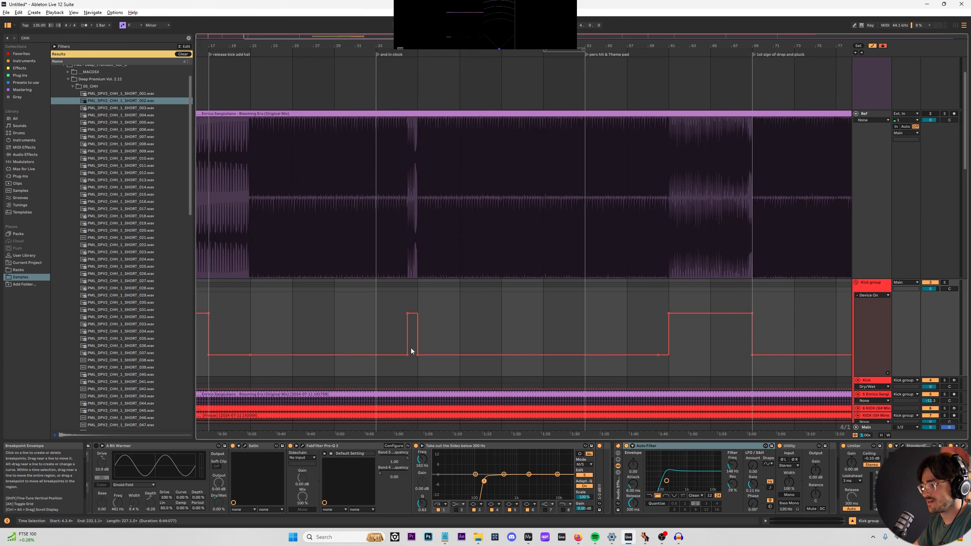
Set the grid to 2/1 and replace the bar 36 filter section with one from bar 43 to 45.
{"action": "left_click", "coordinate": [211, 306]}
{"action": "scroll", "coordinate": [231, 299], "scroll_direction": "down", "scroll_amount": 2}
{"action": "scroll", "coordinate": [260, 298], "scroll_direction": "up", "scroll_amount": 2}
{"action": "left_click_drag", "start_coordinate": [267, 294], "coordinate": [564, 355]}
{"action": "key", "text": "ctrl+1"}
{"action": "key", "text": "w"}
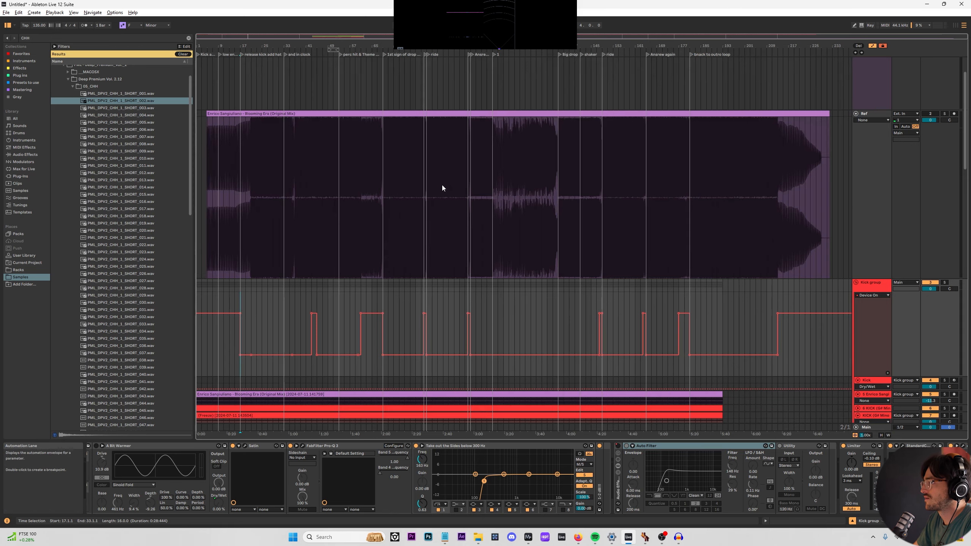
Solo the Ref track and play it from the start of its clip.
{"action": "left_click_drag", "start_coordinate": [227, 48], "coordinate": [252, 130]}
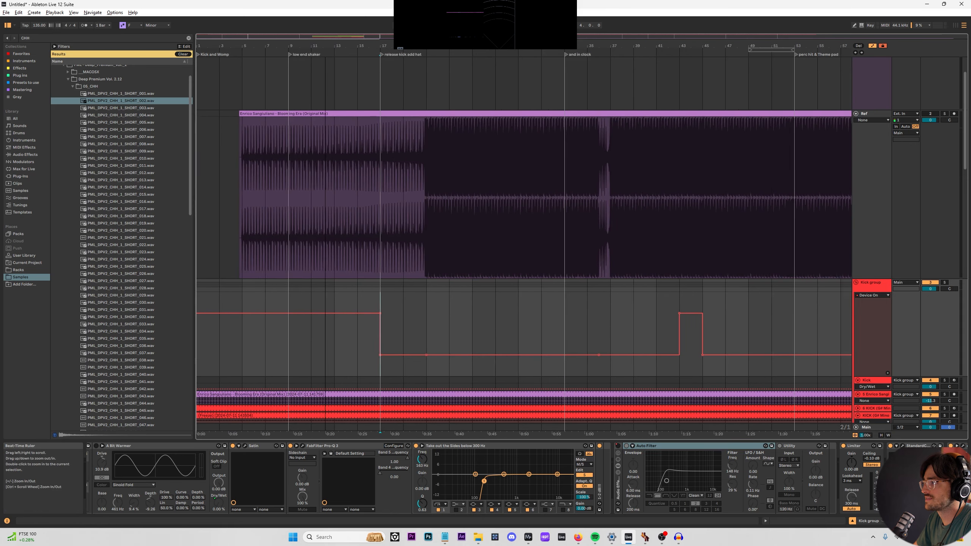
{"action": "left_click", "coordinate": [264, 116]}
{"action": "key", "text": "space"}
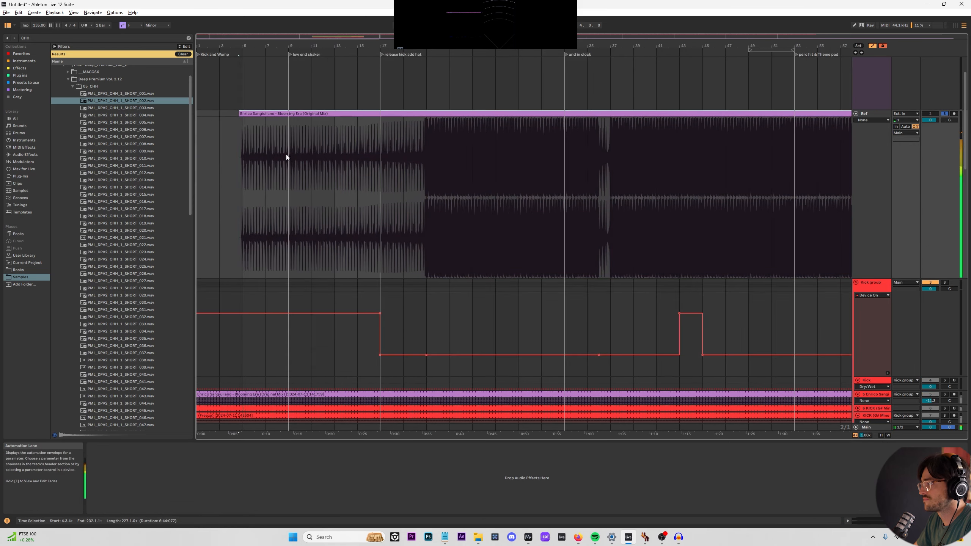
Play the Ref track from bar 21, where the reference waveform becomes denser.
{"action": "scroll", "coordinate": [306, 186], "scroll_direction": "down", "scroll_amount": 2}
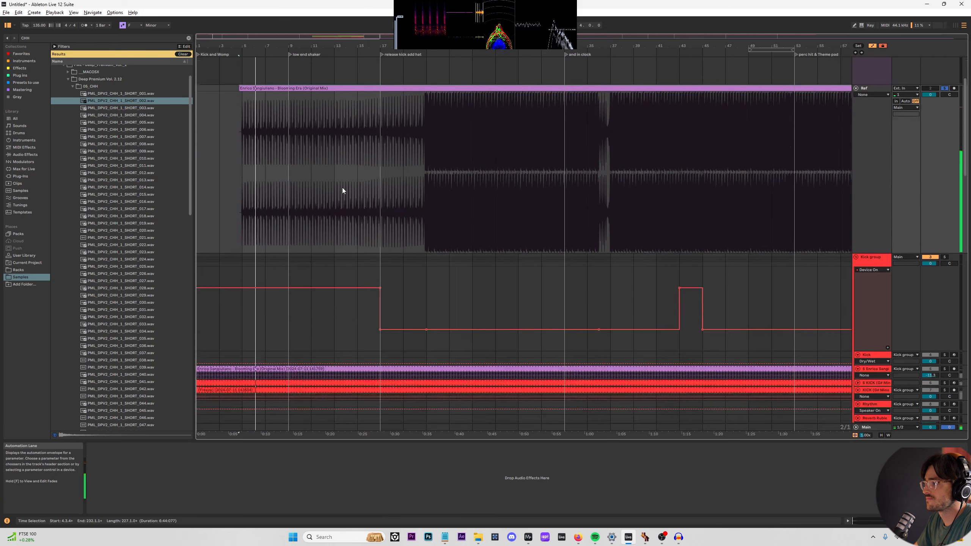
{"action": "scroll", "coordinate": [363, 185], "scroll_direction": "up", "scroll_amount": 1}
{"action": "left_click", "coordinate": [383, 182]}
{"action": "left_click", "coordinate": [428, 169]}
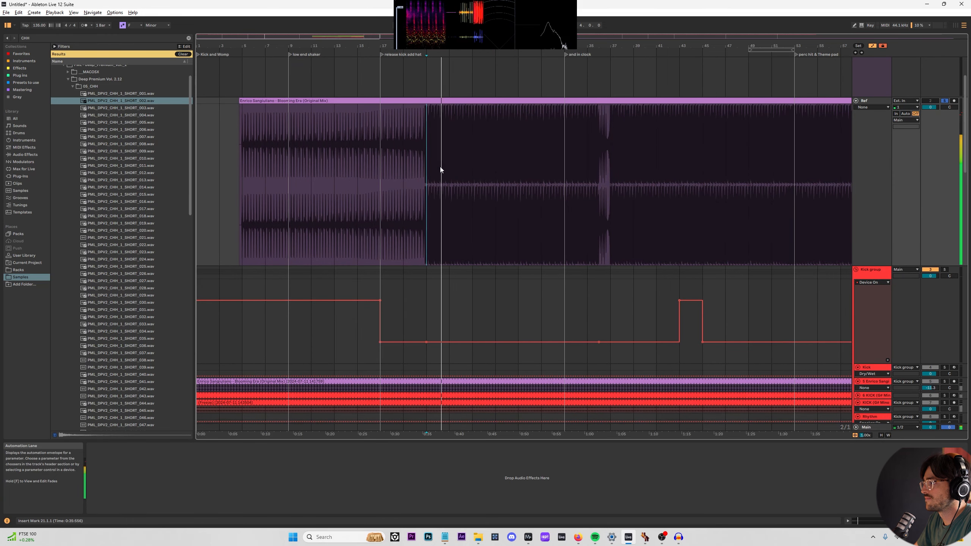
{"action": "key", "text": "space"}
{"action": "key", "text": "space"}
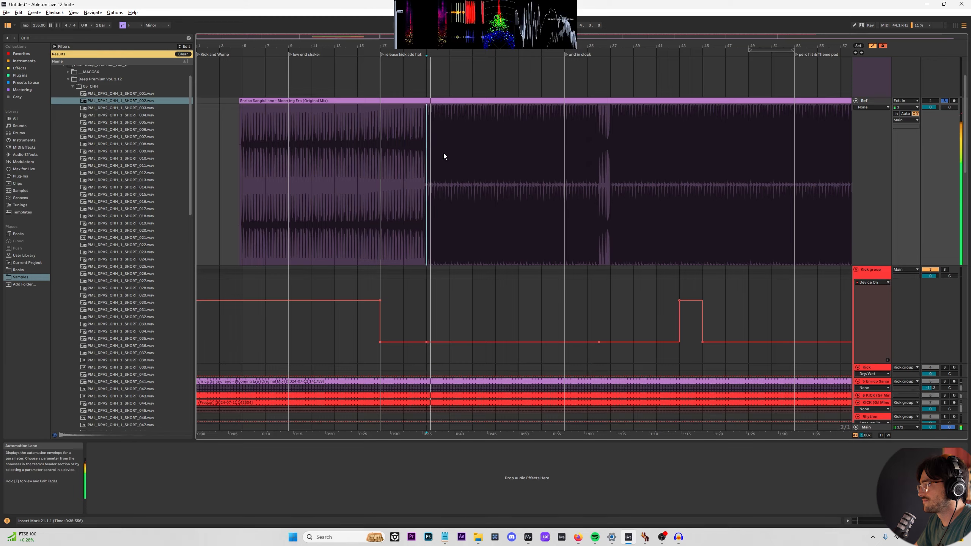
Extend the start of the percussion loop clip on the Loop 1 track back to bar 17.
{"action": "scroll", "coordinate": [459, 172], "scroll_direction": "down", "scroll_amount": 8}
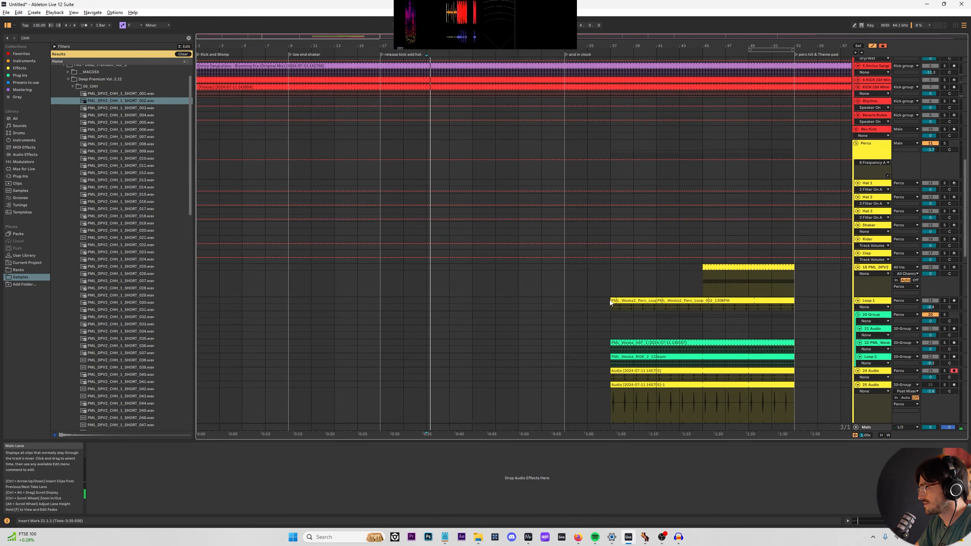
{"action": "left_click_drag", "start_coordinate": [612, 300], "coordinate": [381, 299]}
{"action": "scroll", "coordinate": [474, 276], "scroll_direction": "down", "scroll_amount": 2}
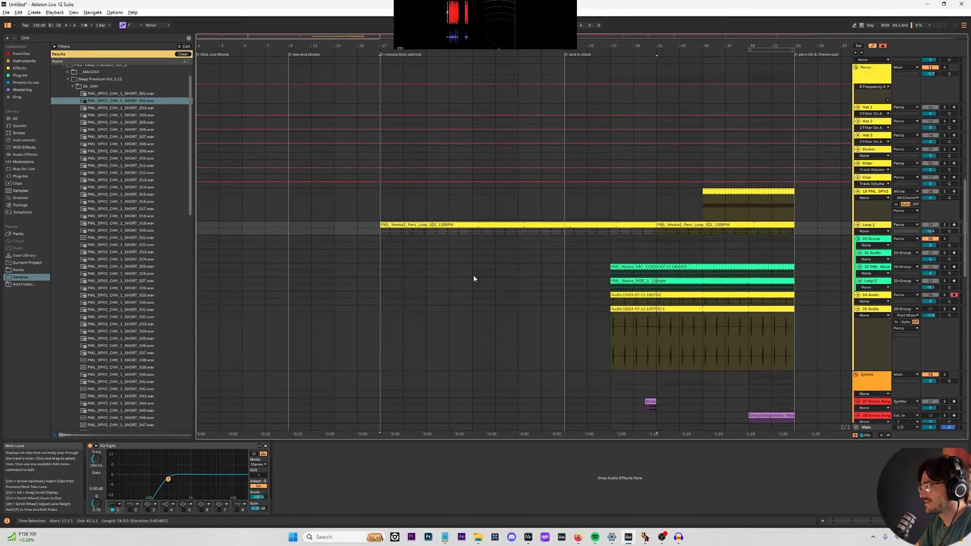
Link the two Vital tracks inside the Bass layer group.
{"action": "scroll", "coordinate": [486, 211], "scroll_direction": "up", "scroll_amount": 5}
{"action": "scroll", "coordinate": [419, 234], "scroll_direction": "down", "scroll_amount": 5}
{"action": "scroll", "coordinate": [758, 280], "scroll_direction": "down", "scroll_amount": 10}
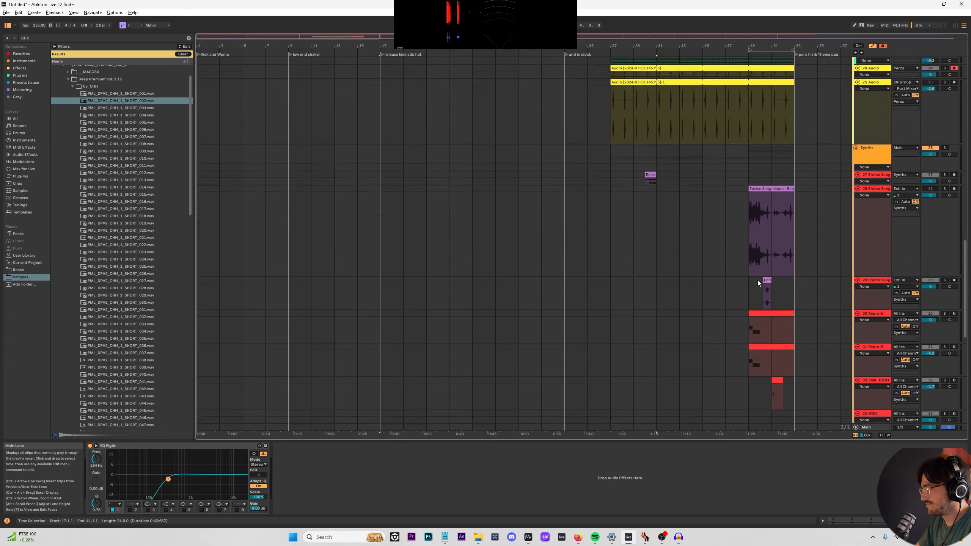
{"action": "left_click", "coordinate": [833, 354]}
{"action": "left_click", "coordinate": [876, 353]}
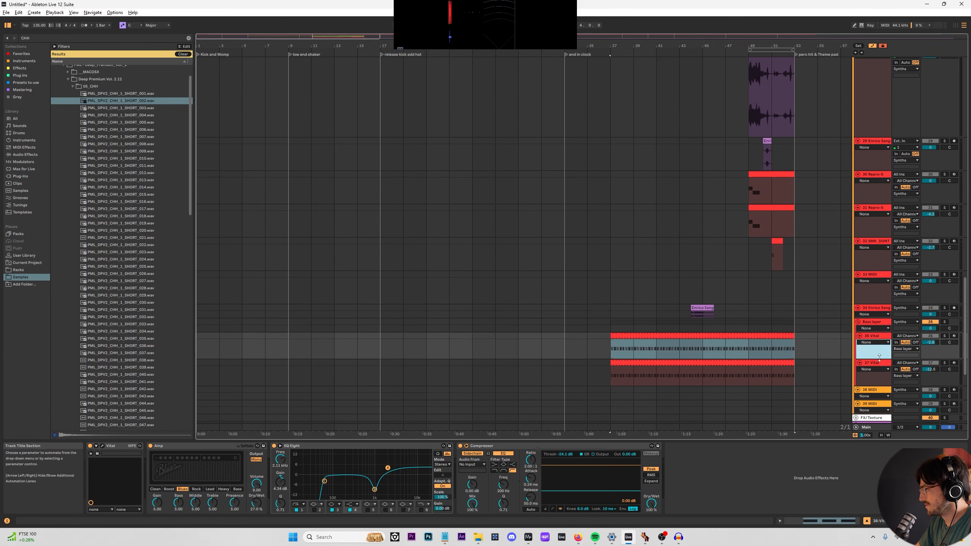
{"action": "left_click", "coordinate": [878, 362]}
{"action": "left_click", "coordinate": [874, 336], "text": "shift"}
{"action": "right_click", "coordinate": [874, 338]}
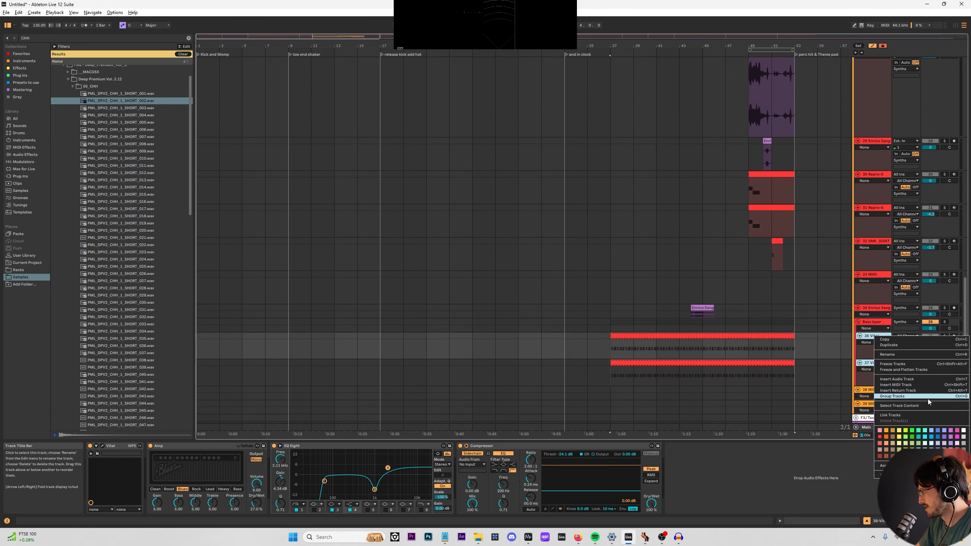
{"action": "left_click", "coordinate": [902, 416]}
Extend the linked Vital clips back to bar 1 and forward to bar 205.
{"action": "left_click", "coordinate": [586, 372]}
{"action": "left_click_drag", "start_coordinate": [612, 363], "coordinate": [1, 358]}
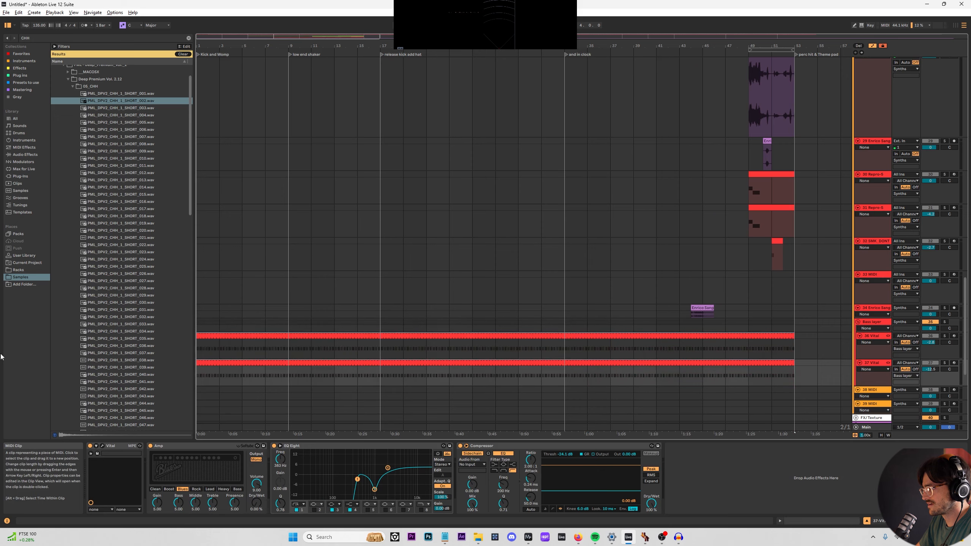
{"action": "key", "text": "w"}
{"action": "left_click_drag", "start_coordinate": [339, 336], "coordinate": [759, 294]}
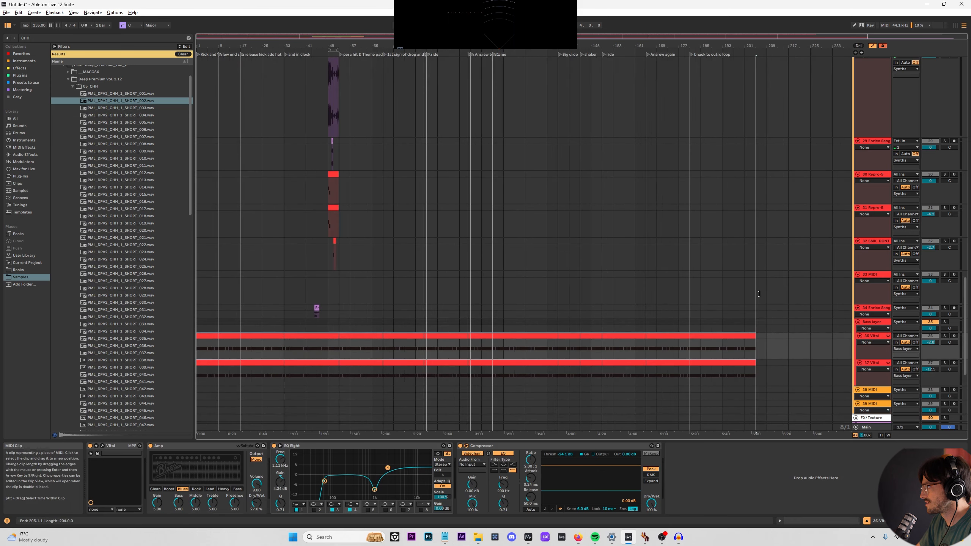
Move the Bass layer group to the top of the Synths group.
{"action": "scroll", "coordinate": [841, 268], "scroll_direction": "up", "scroll_amount": 8}
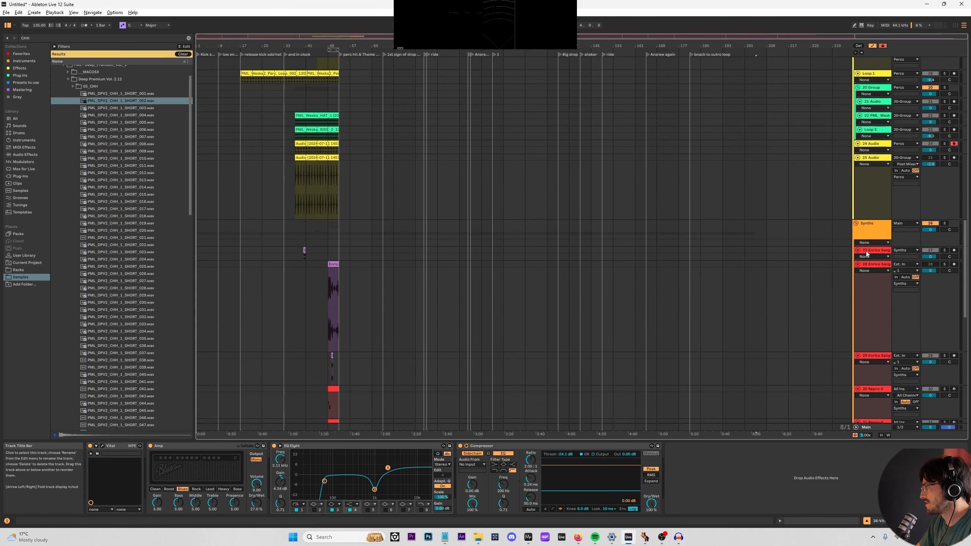
{"action": "scroll", "coordinate": [872, 283], "scroll_direction": "down", "scroll_amount": 6}
{"action": "left_click", "coordinate": [884, 374]}
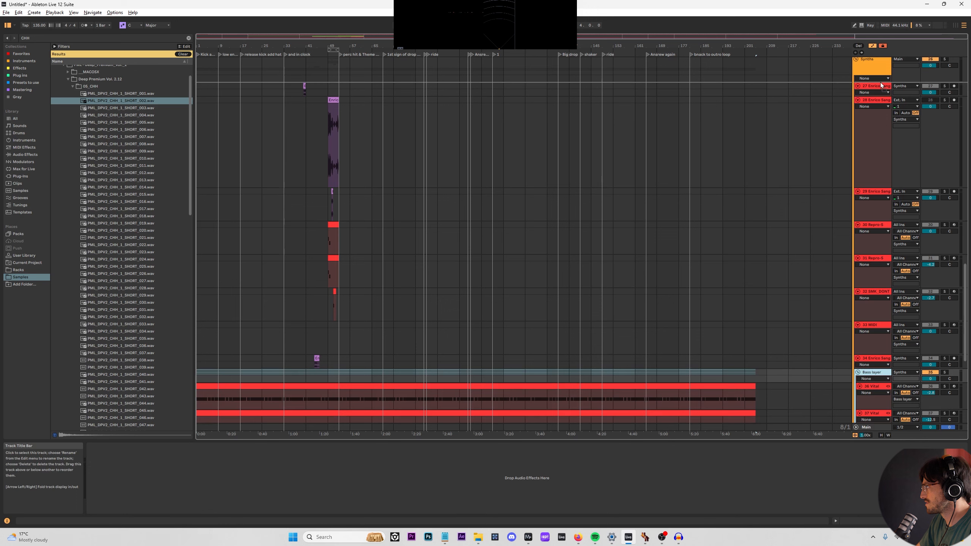
{"action": "left_click_drag", "start_coordinate": [879, 81], "coordinate": [879, 81]}
Automate the Kick group's Speaker On to switch off at bar 109 and back on at bar 133.
{"action": "scroll", "coordinate": [414, 213], "scroll_direction": "up", "scroll_amount": 15}
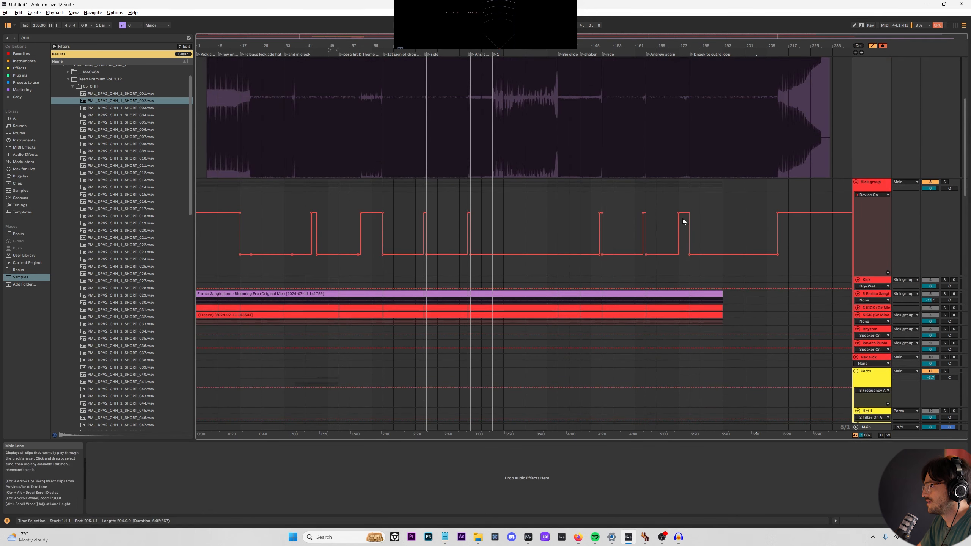
{"action": "right_click", "coordinate": [931, 182]}
{"action": "left_click", "coordinate": [928, 187]}
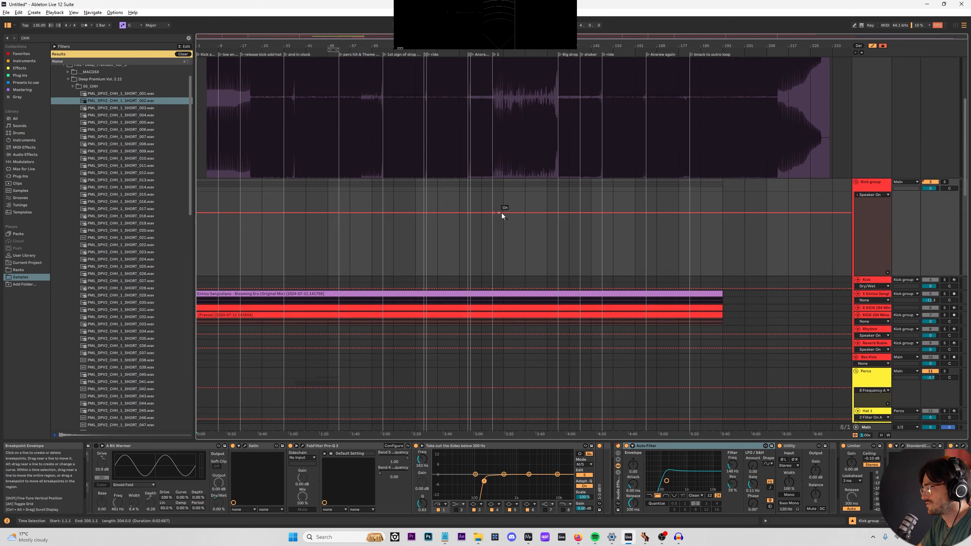
{"action": "left_click_drag", "start_coordinate": [501, 212], "coordinate": [502, 254]}
{"action": "scroll", "coordinate": [488, 225], "scroll_direction": "up", "scroll_amount": 5}
{"action": "left_click_drag", "start_coordinate": [511, 213], "coordinate": [516, 254]}
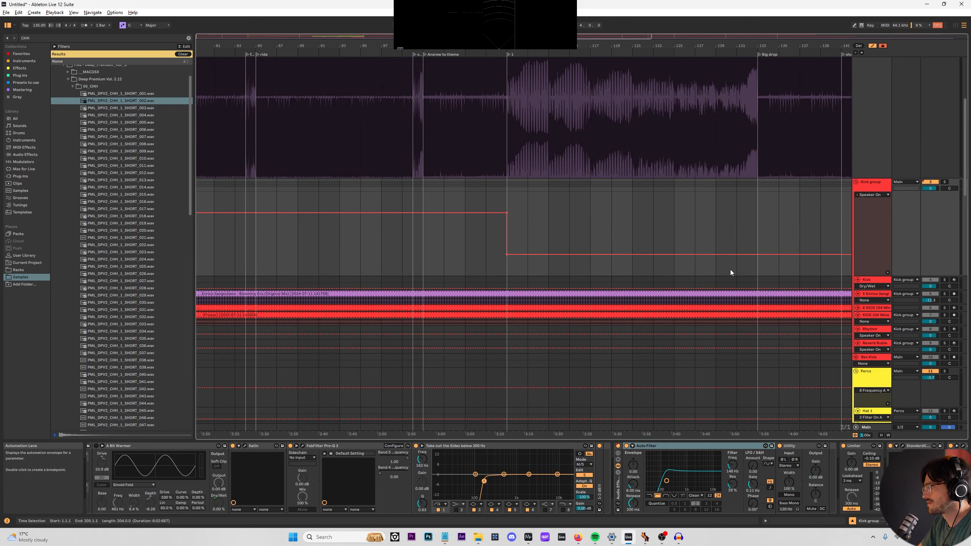
{"action": "left_click_drag", "start_coordinate": [758, 255], "coordinate": [758, 213]}
{"action": "scroll", "coordinate": [591, 238], "scroll_direction": "down", "scroll_amount": 1}
Automate the Bass layer group's Speaker On to be off from bar 109 until the Big drop locator.
{"action": "scroll", "coordinate": [591, 241], "scroll_direction": "down", "scroll_amount": 15}
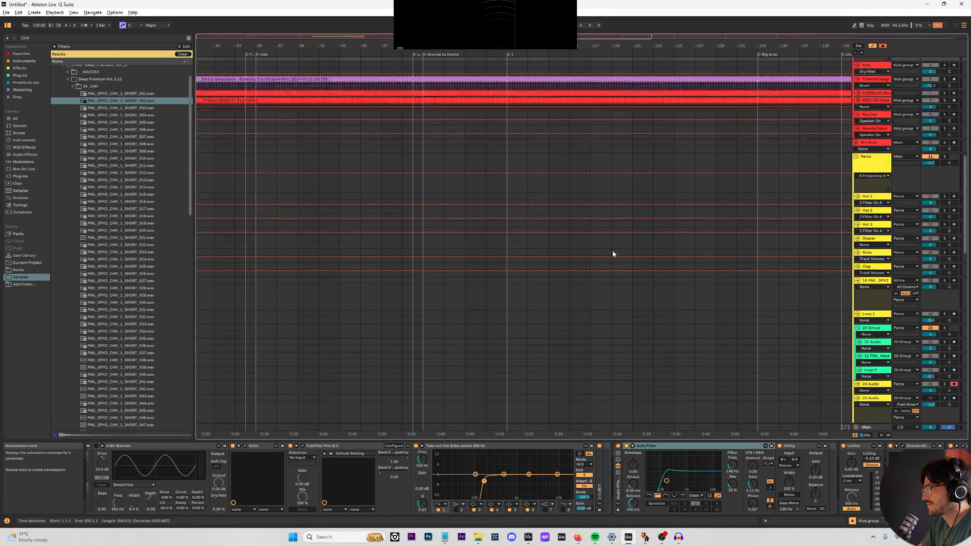
{"action": "left_click", "coordinate": [514, 203]}
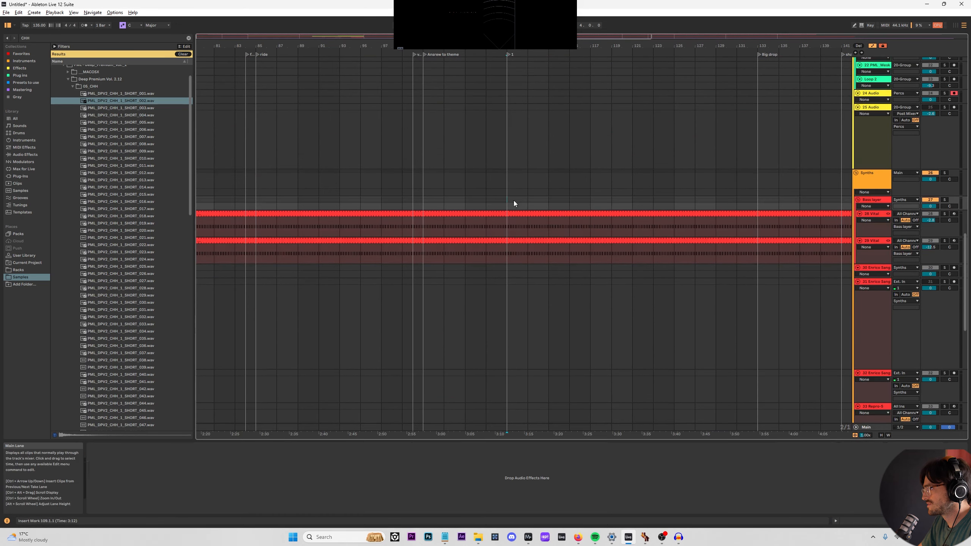
{"action": "right_click", "coordinate": [933, 198]}
{"action": "left_click", "coordinate": [918, 202]}
{"action": "right_click", "coordinate": [929, 200]}
{"action": "left_click", "coordinate": [912, 202]}
{"action": "scroll", "coordinate": [509, 208], "scroll_direction": "up", "scroll_amount": 3}
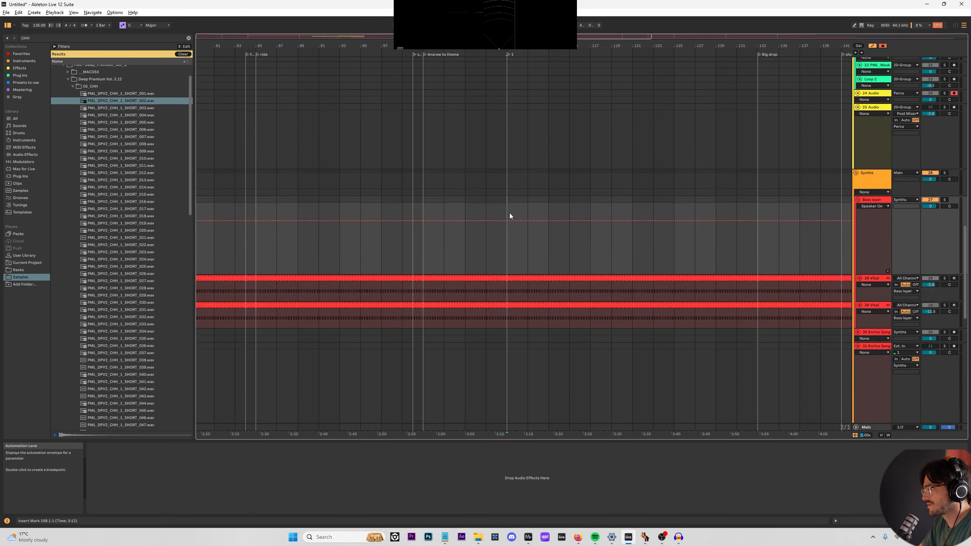
{"action": "left_click", "coordinate": [506, 221]}
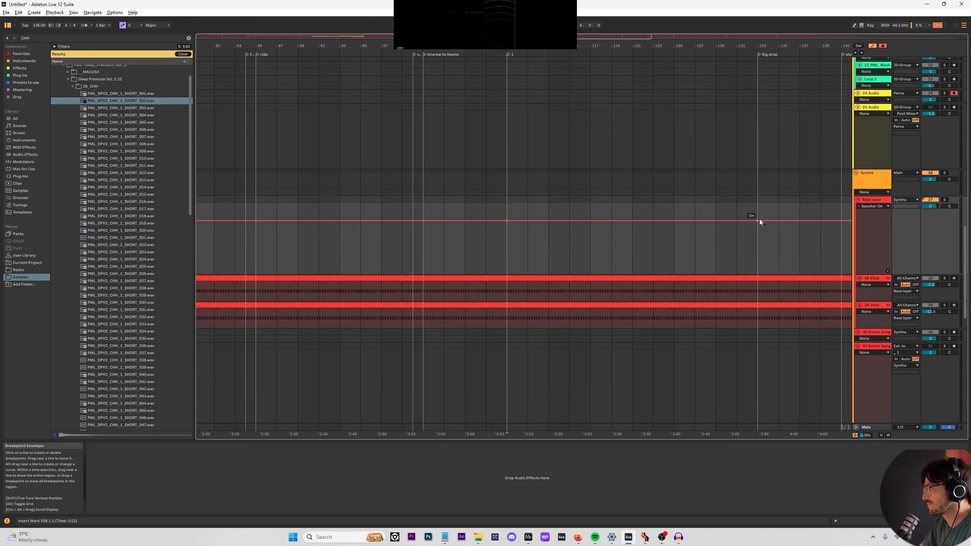
{"action": "left_click_drag", "start_coordinate": [750, 236], "coordinate": [522, 226]}
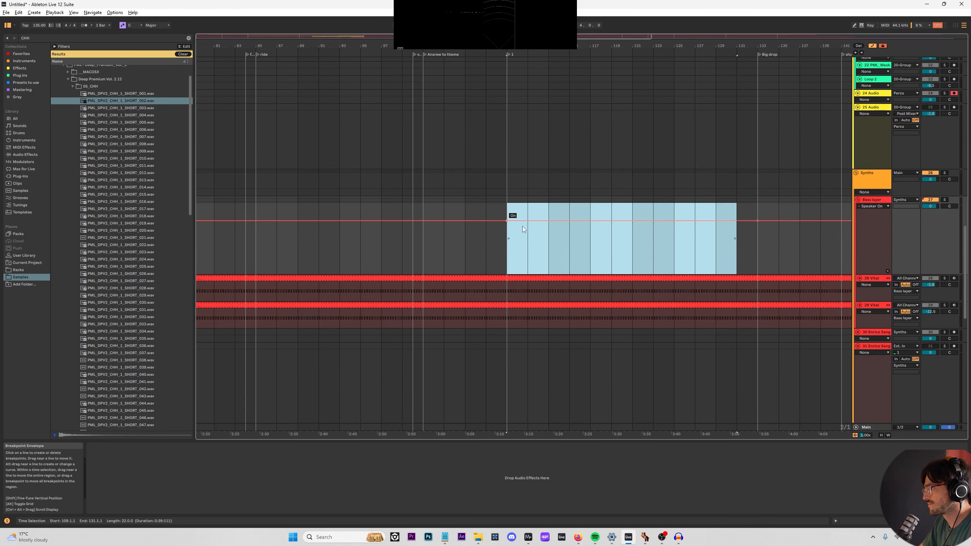
{"action": "left_click", "coordinate": [734, 221]}
{"action": "key", "text": "w"}
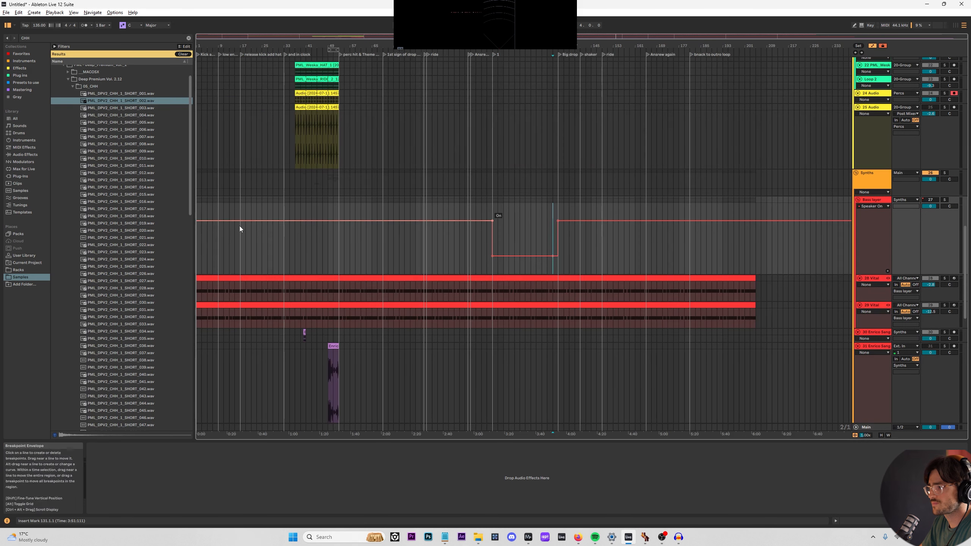
Play the Bass layer from bar 1, take it out of solo and lower the second Vital track's volume to -17.8 dB.
{"action": "left_click", "coordinate": [198, 240]}
{"action": "scroll", "coordinate": [267, 191], "scroll_direction": "up", "scroll_amount": 3}
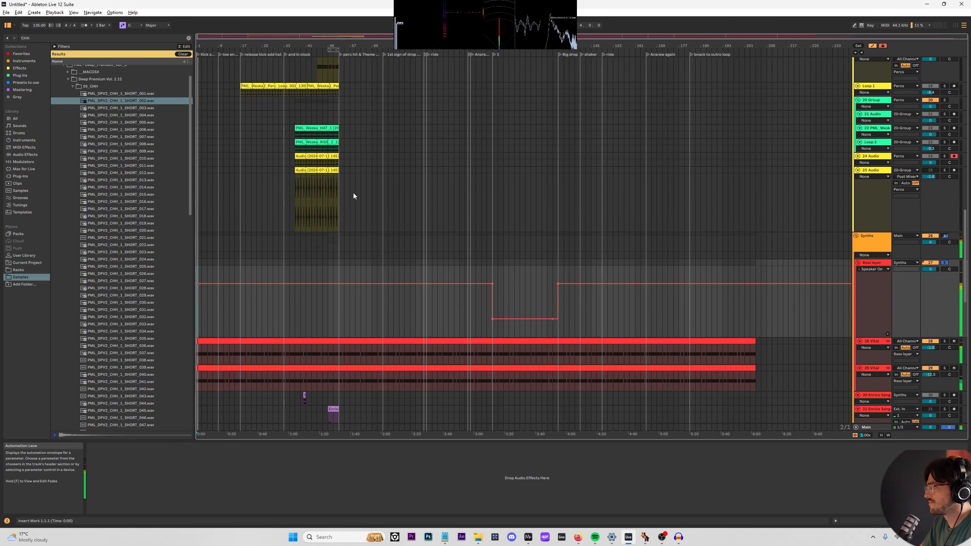
{"action": "scroll", "coordinate": [353, 192], "scroll_direction": "up", "scroll_amount": 1}
{"action": "key", "text": "s"}
{"action": "scroll", "coordinate": [263, 231], "scroll_direction": "down", "scroll_amount": 5}
{"action": "left_click_drag", "start_coordinate": [931, 324], "coordinate": [931, 329]}
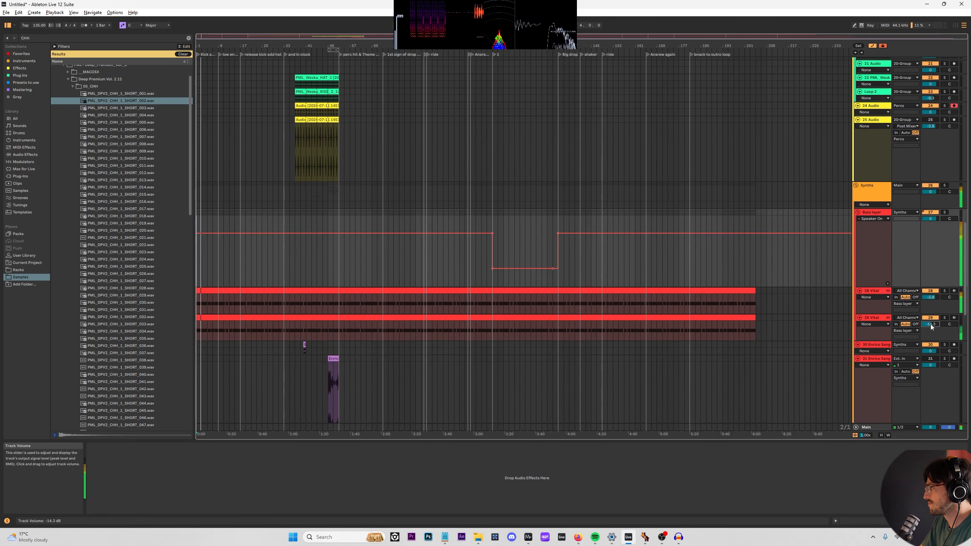
Rename the second Vital track "# High end bass".
{"action": "double_click", "coordinate": [880, 319]}
{"action": "type", "text": "# hIGH"}
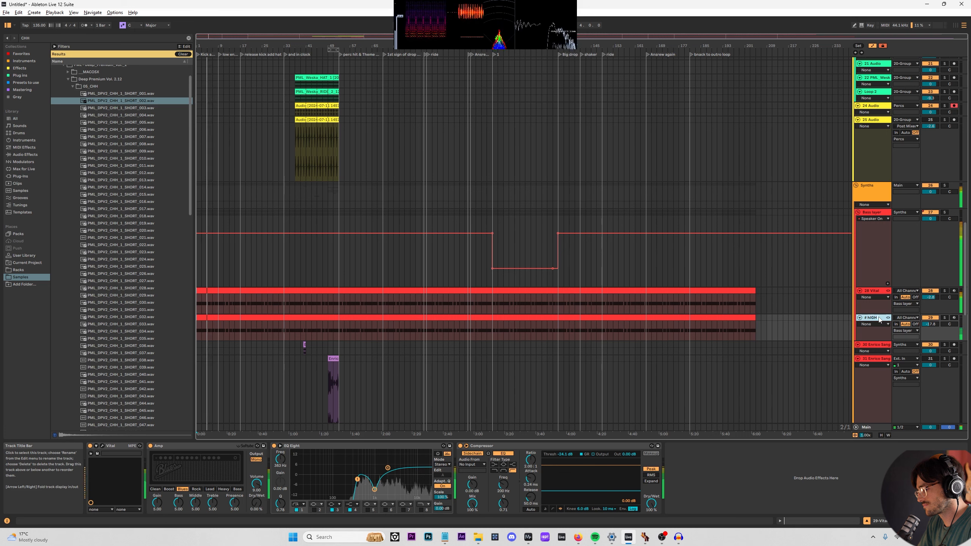
{"action": "key", "text": "BackSpace"}
{"action": "key", "text": "BackSpace"}
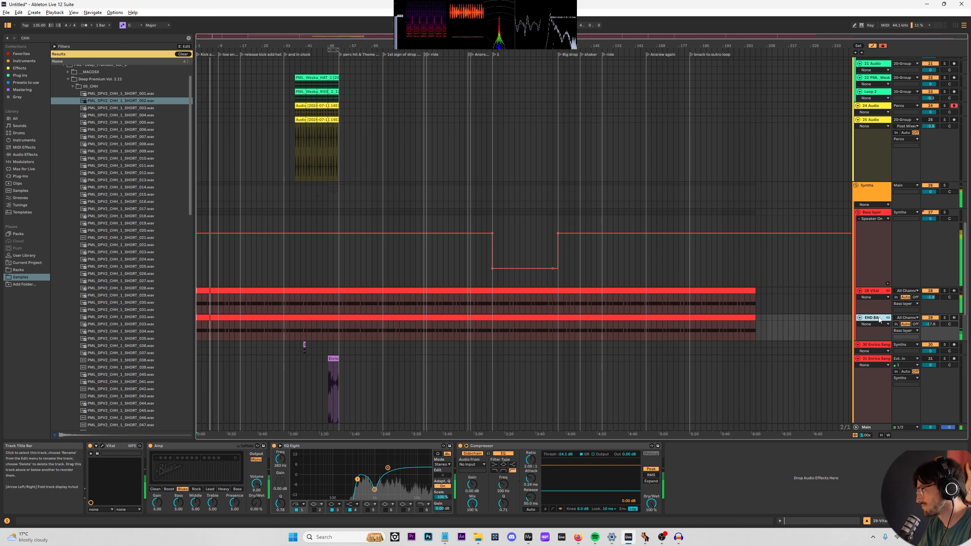
{"action": "key", "text": "BackSpace"}
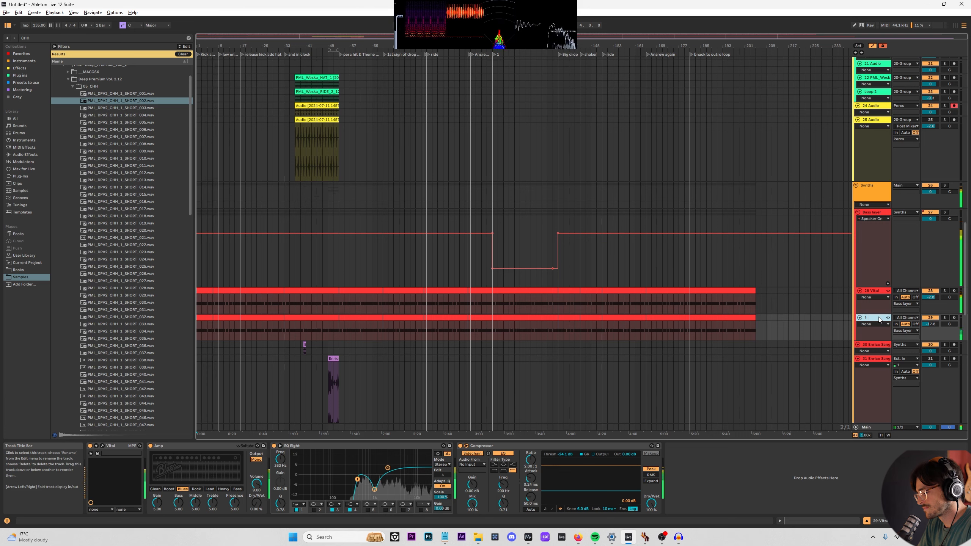
{"action": "key", "text": "Return"}
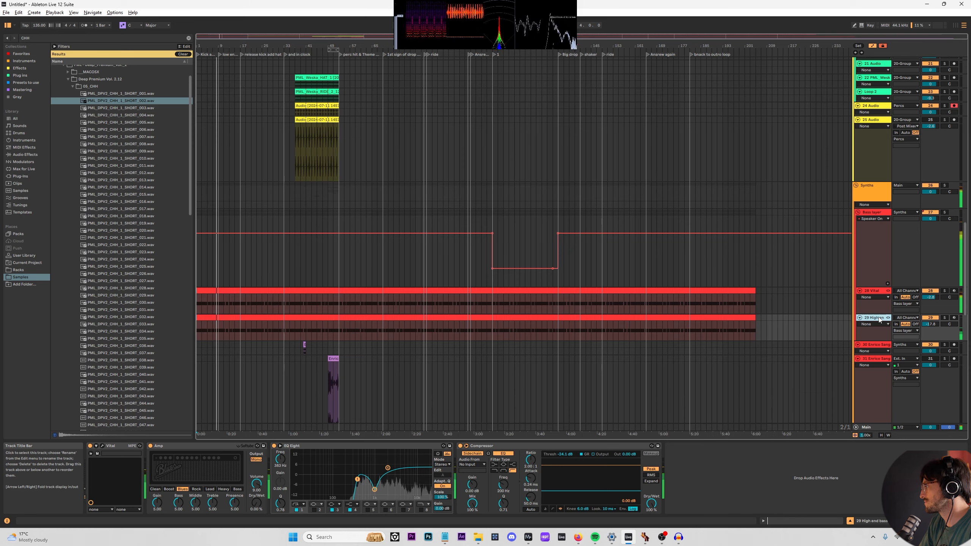
Check the reference around the low end shaker locator, then solo the Loop 2 ride track and play its clip from bar 37.
{"action": "scroll", "coordinate": [207, 165], "scroll_direction": "up", "scroll_amount": 15}
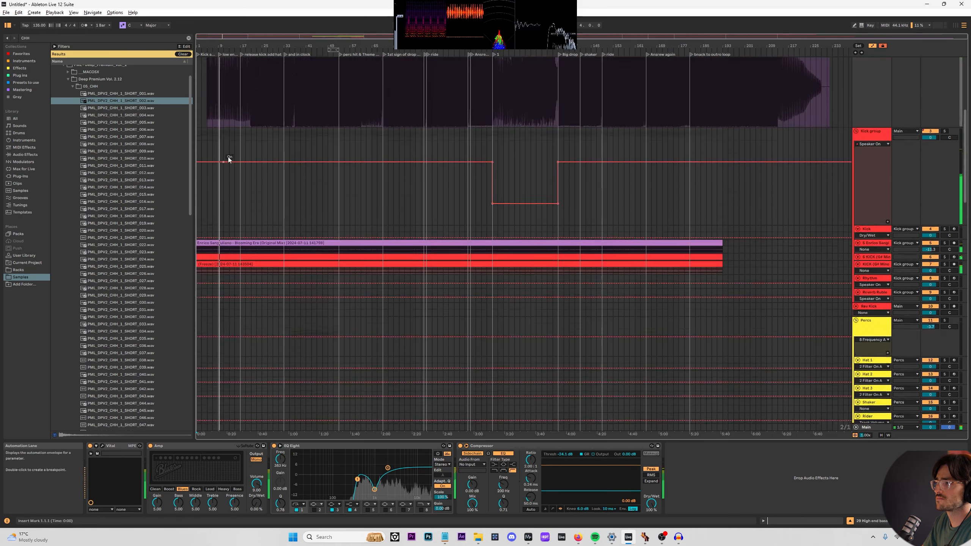
{"action": "scroll", "coordinate": [229, 135], "scroll_direction": "up", "scroll_amount": 2}
{"action": "scroll", "coordinate": [221, 132], "scroll_direction": "up", "scroll_amount": 4}
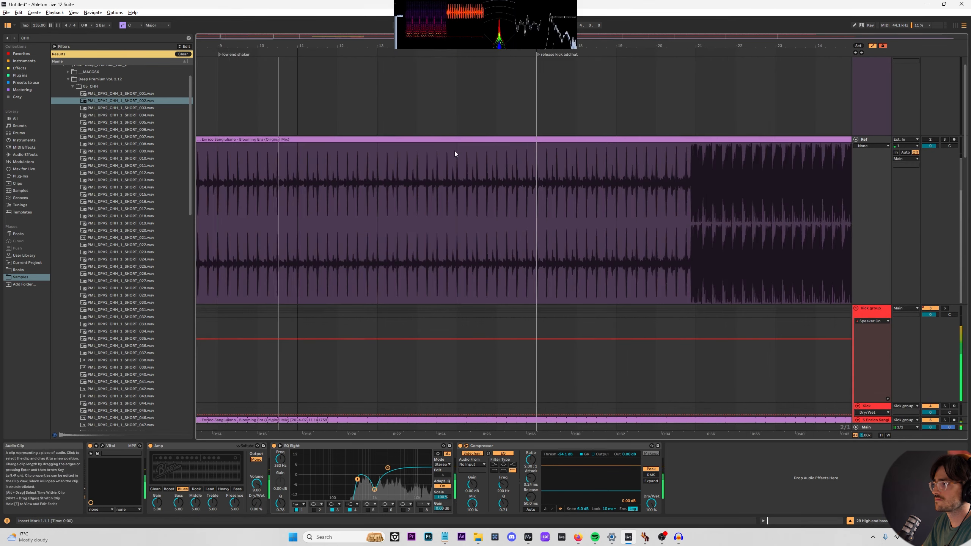
{"action": "scroll", "coordinate": [329, 235], "scroll_direction": "down", "scroll_amount": 2}
{"action": "scroll", "coordinate": [330, 238], "scroll_direction": "down", "scroll_amount": 10}
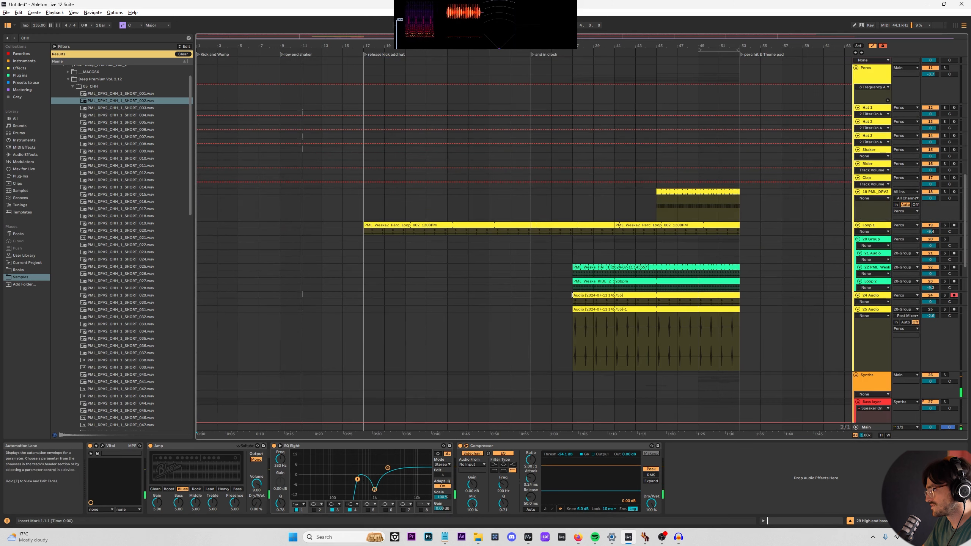
{"action": "key", "text": "space"}
{"action": "left_click", "coordinate": [578, 282]}
{"action": "key", "text": "s"}
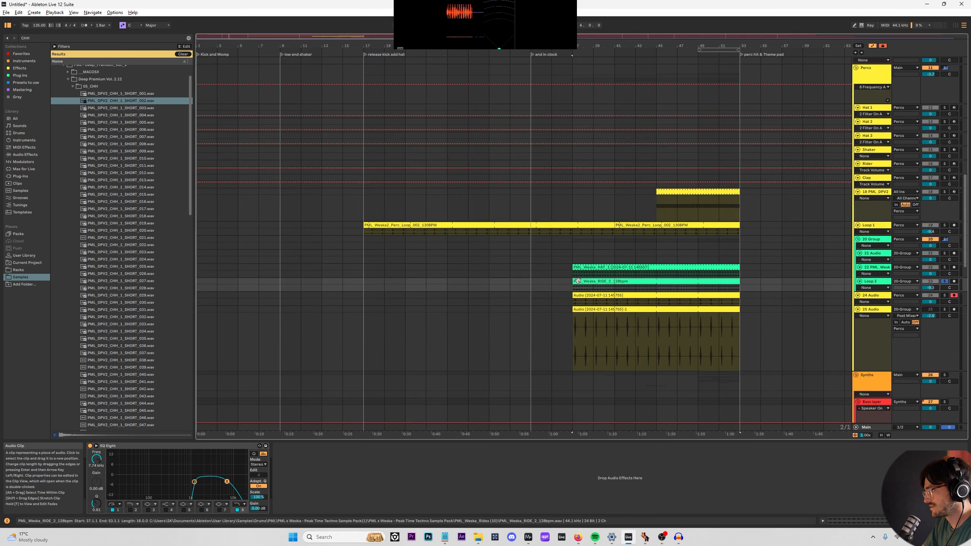
{"action": "key", "text": "space"}
Search the sample library for "shake" and go to the PML - Deep_Premium_Vol._2 folder.
{"action": "left_click", "coordinate": [46, 36]}
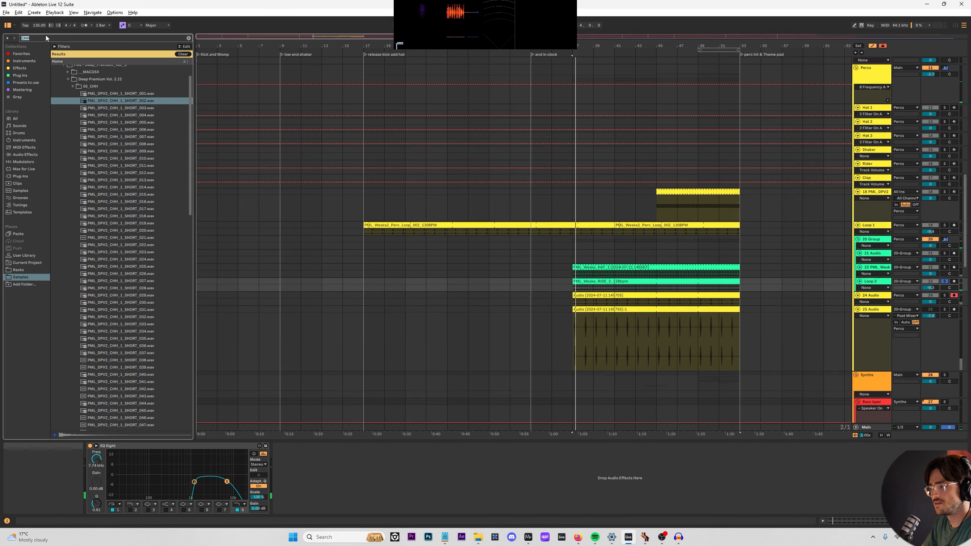
{"action": "type", "text": "shake"}
{"action": "key", "text": "Return"}
{"action": "key", "text": "Down"}
{"action": "key", "text": "Down"}
{"action": "key", "text": "Down"}
{"action": "key", "text": "Down"}
{"action": "key", "text": "Down"}
{"action": "key", "text": "Down"}
{"action": "key", "text": "Down"}
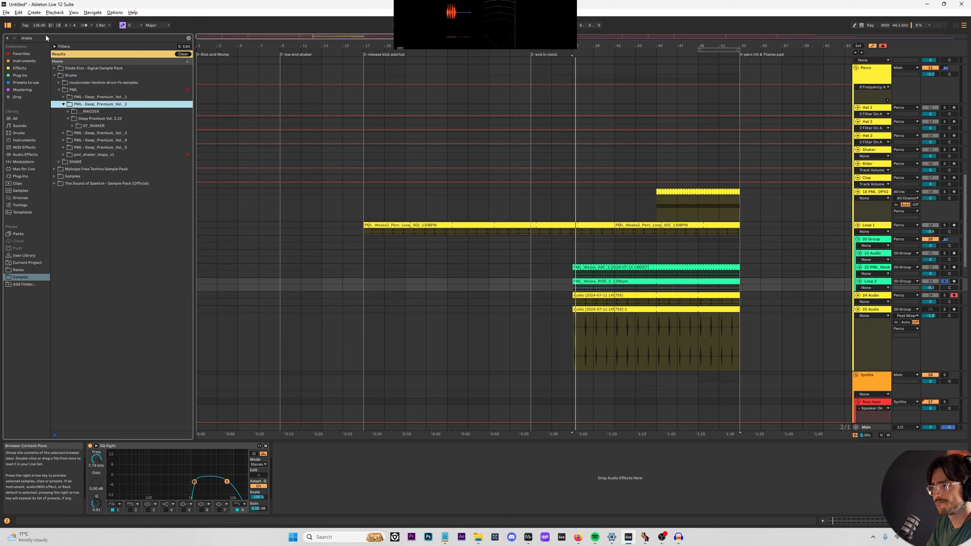
Open the 07_SHAKER folder and audition the samples PML_DPV2_SHAKER_001 and PML_DPV2_SHAKER_002.
{"action": "key", "text": "Right"}
{"action": "key", "text": "Down"}
{"action": "key", "text": "Down"}
{"action": "key", "text": "Down"}
{"action": "key", "text": "Down"}
{"action": "key", "text": "Up"}
{"action": "key", "text": "Up"}
{"action": "key", "text": "Up"}
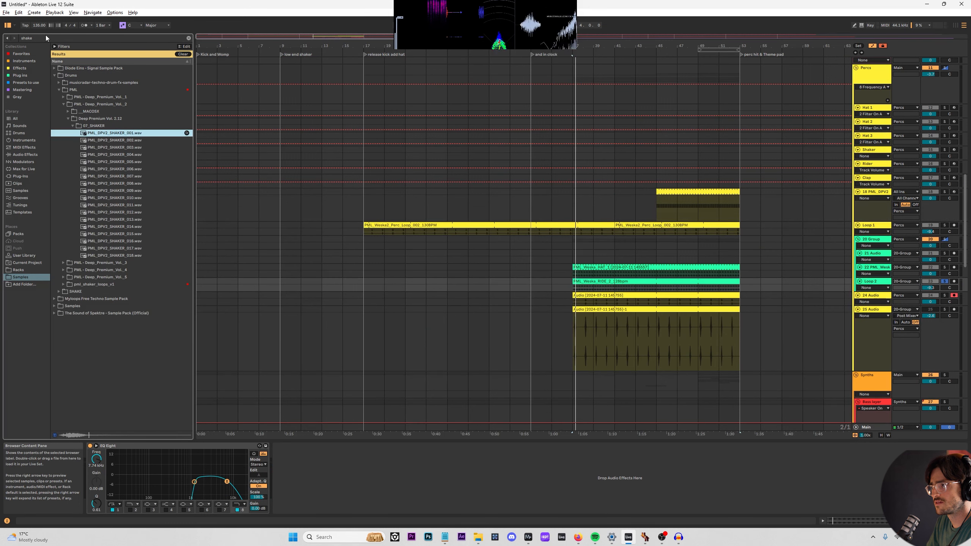
{"action": "key", "text": "Down"}
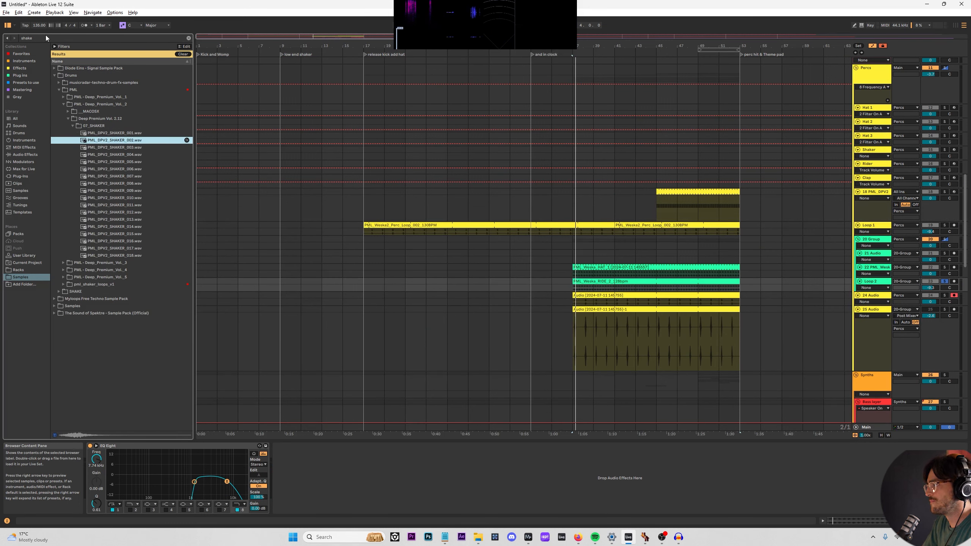
Insert a MIDI track below the PML_DPV2 hat track and load PML_DPV2_SHAKER_002.wav onto it.
{"action": "left_click", "coordinate": [378, 206]}
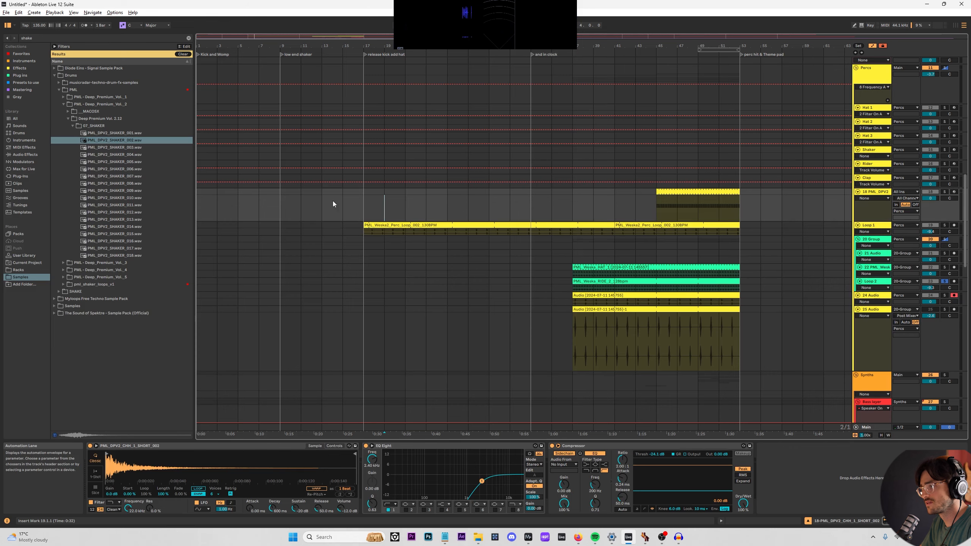
{"action": "key", "text": "ctrl+shift+t"}
{"action": "left_click", "coordinate": [113, 140]}
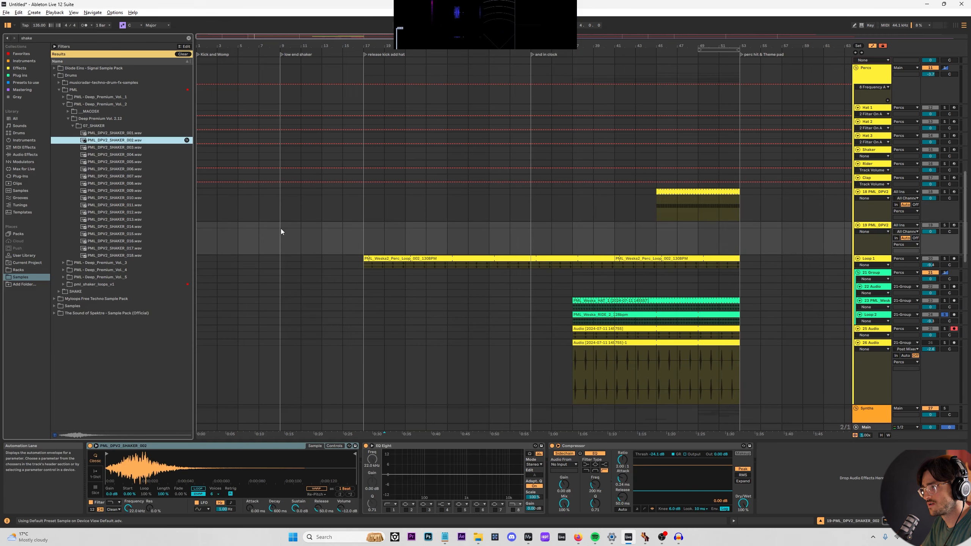
Create a MIDI clip from bar 9 to bar 17 on the shaker track and enter four consecutive C3 sixteenth notes at its start.
{"action": "left_click_drag", "start_coordinate": [281, 228], "coordinate": [364, 226]}
{"action": "key", "text": "ctrl+shift+m"}
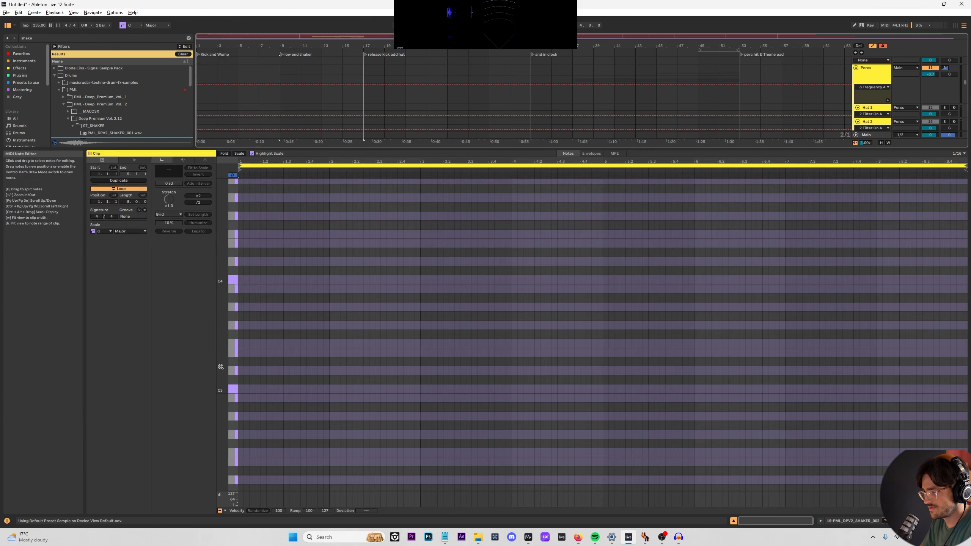
{"action": "double_click", "coordinate": [241, 389]}
{"action": "double_click", "coordinate": [247, 389]}
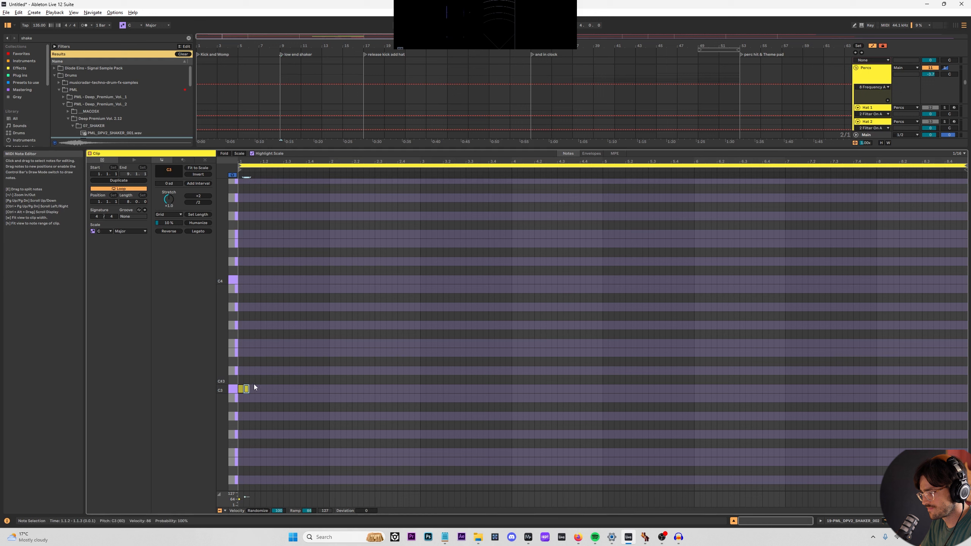
{"action": "double_click", "coordinate": [253, 389]}
{"action": "double_click", "coordinate": [259, 389]}
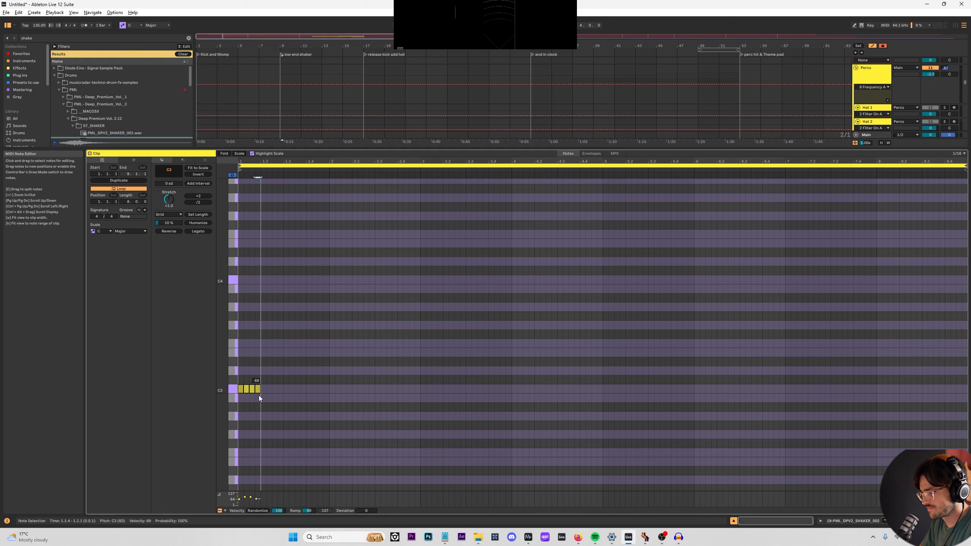
Loop the four shaker notes over one beat, play the clip and extend it to bar 53.
{"action": "key", "text": "ctrl+a"}
{"action": "key", "text": "ctrl+l"}
{"action": "key", "text": "space"}
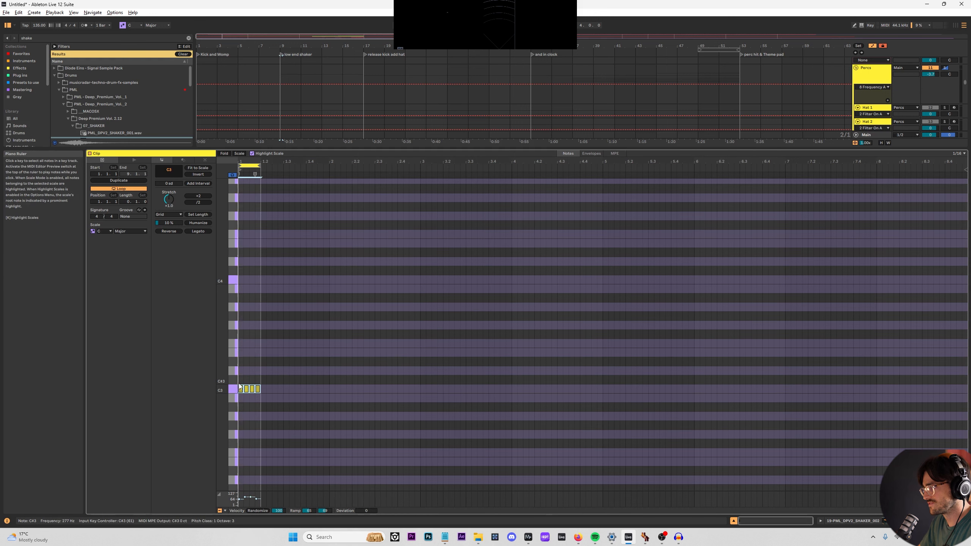
{"action": "left_click", "coordinate": [845, 520]}
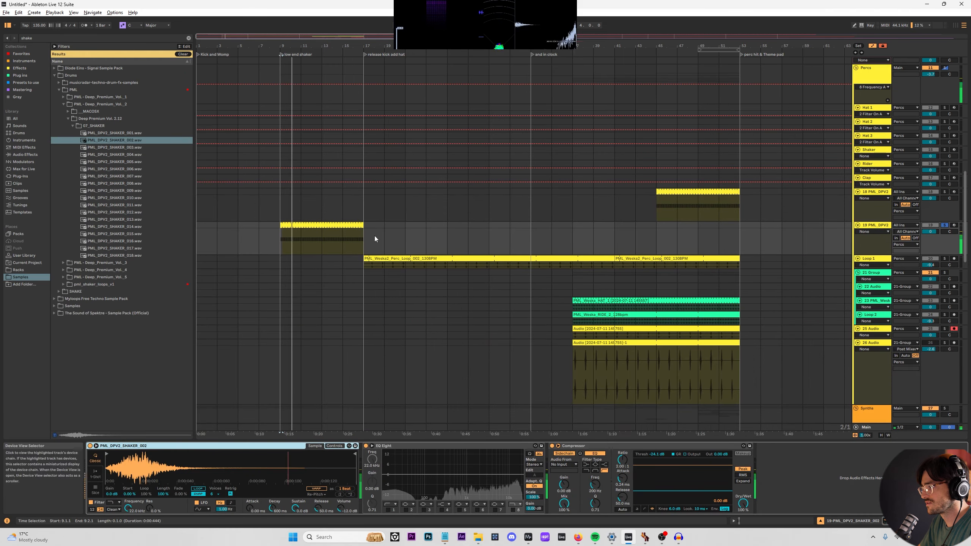
{"action": "key", "text": "s"}
{"action": "left_click_drag", "start_coordinate": [363, 226], "coordinate": [740, 229]}
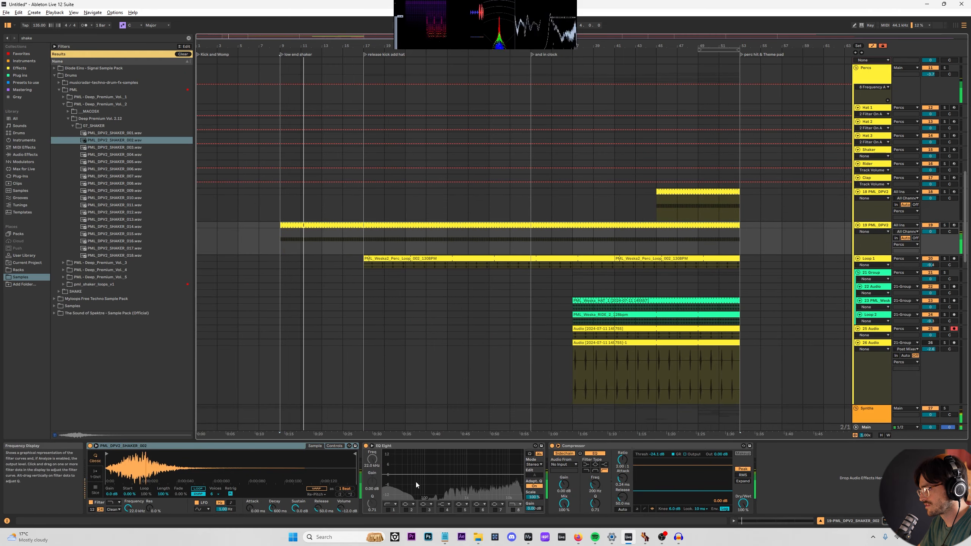
Cut the shaker's low and high ends with EQ Eight and lower the track's volume.
{"action": "left_click", "coordinate": [389, 510]}
{"action": "left_click", "coordinate": [513, 510]}
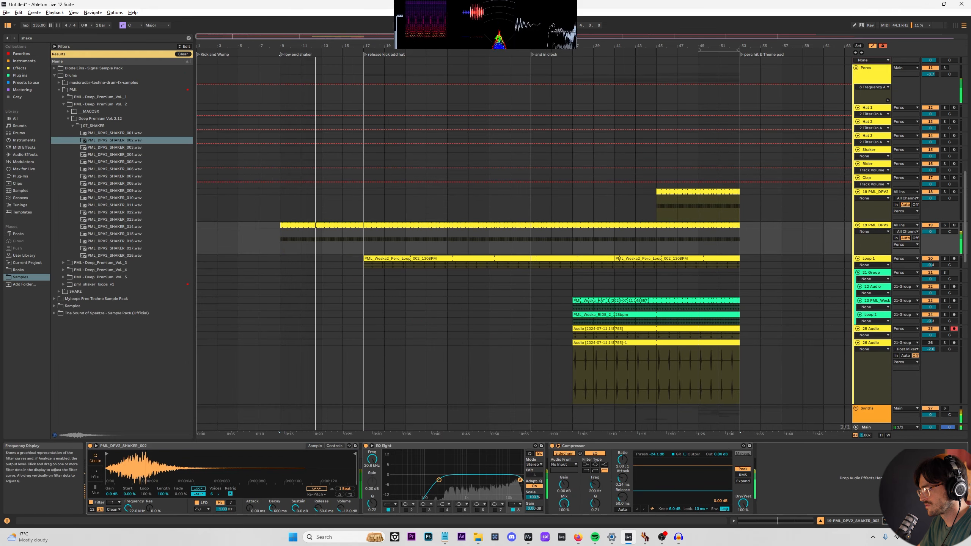
{"action": "left_click_drag", "start_coordinate": [439, 480], "coordinate": [452, 479]}
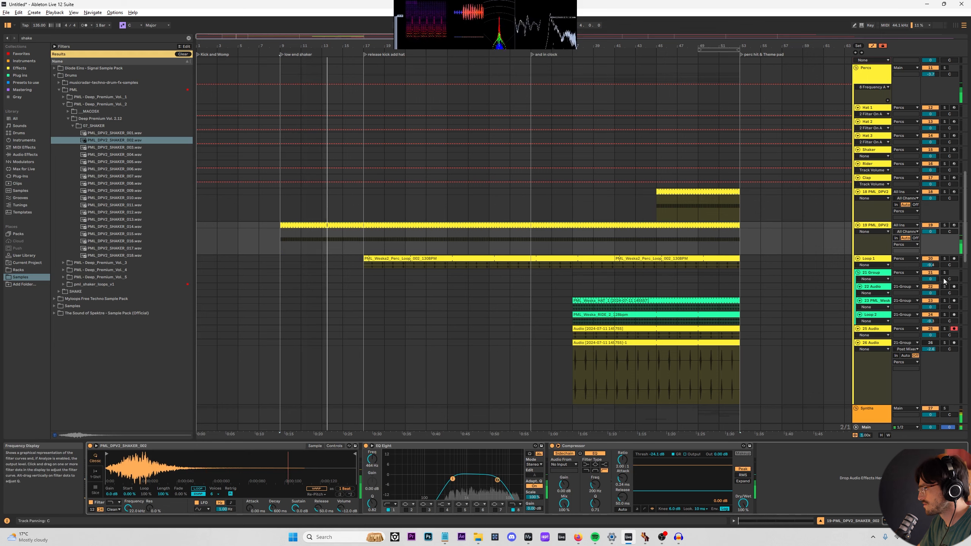
{"action": "left_click_drag", "start_coordinate": [931, 231], "coordinate": [931, 237]}
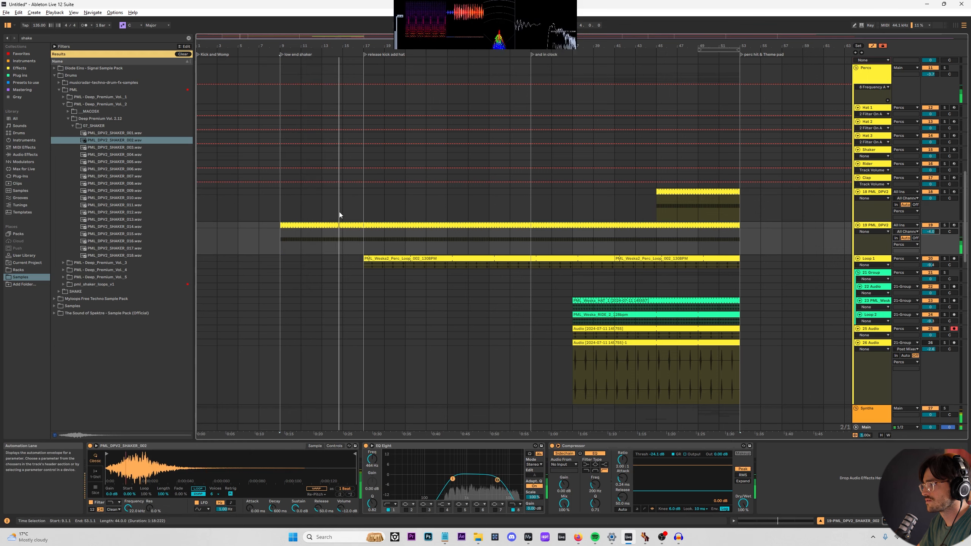
Play from bar 17, fold the reference kick track and Percs group, and lower the Bass layer's volume to -3.3 dB.
{"action": "scroll", "coordinate": [348, 249], "scroll_direction": "up", "scroll_amount": 6}
{"action": "scroll", "coordinate": [357, 237], "scroll_direction": "up", "scroll_amount": 4}
{"action": "left_click", "coordinate": [361, 213]}
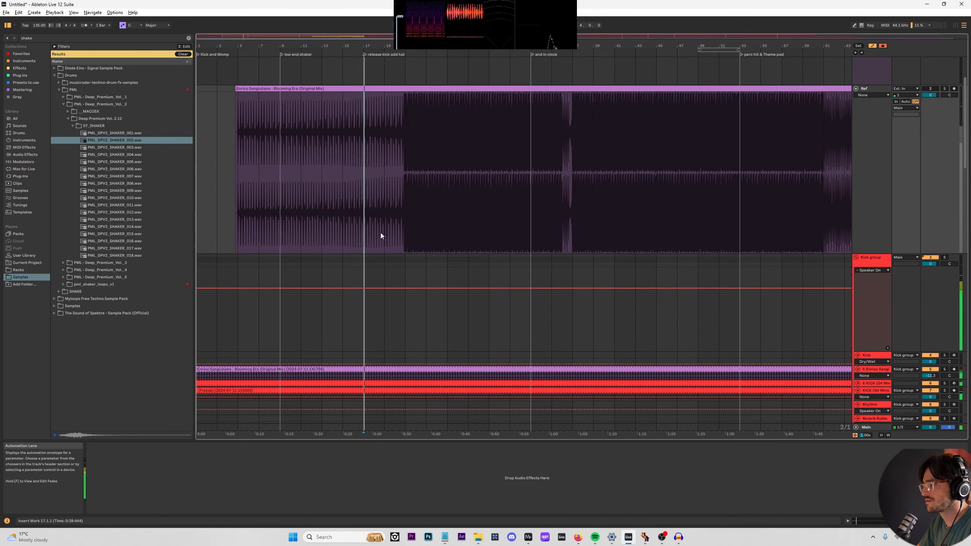
{"action": "scroll", "coordinate": [402, 234], "scroll_direction": "up", "scroll_amount": 2}
{"action": "scroll", "coordinate": [478, 275], "scroll_direction": "down", "scroll_amount": 3}
{"action": "scroll", "coordinate": [486, 282], "scroll_direction": "down", "scroll_amount": 4}
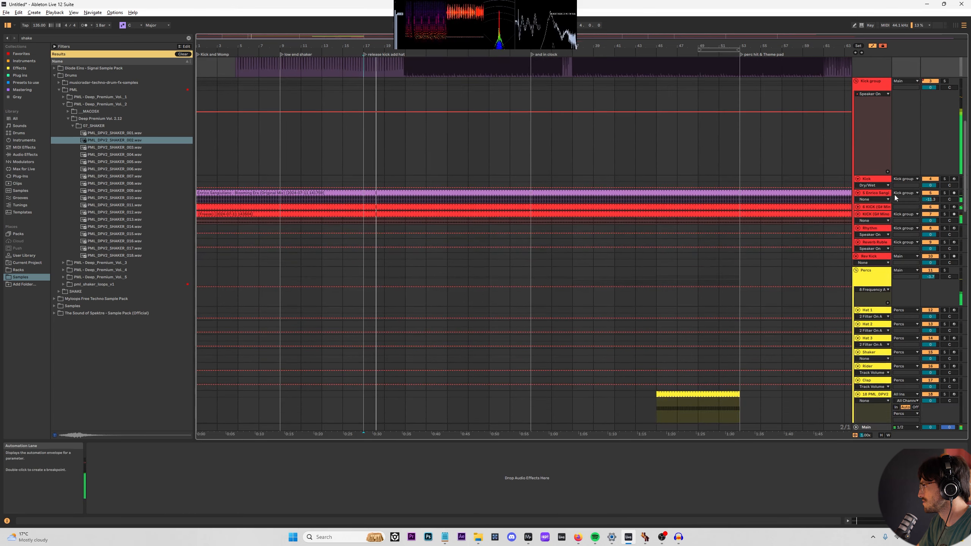
{"action": "left_click", "coordinate": [879, 193]}
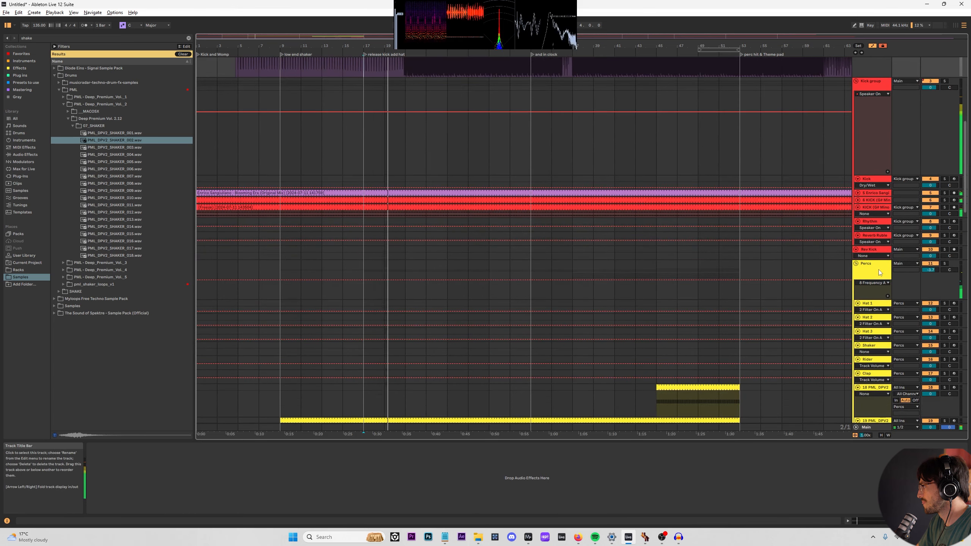
{"action": "left_click", "coordinate": [857, 264]}
{"action": "left_click_drag", "start_coordinate": [931, 316], "coordinate": [932, 325]}
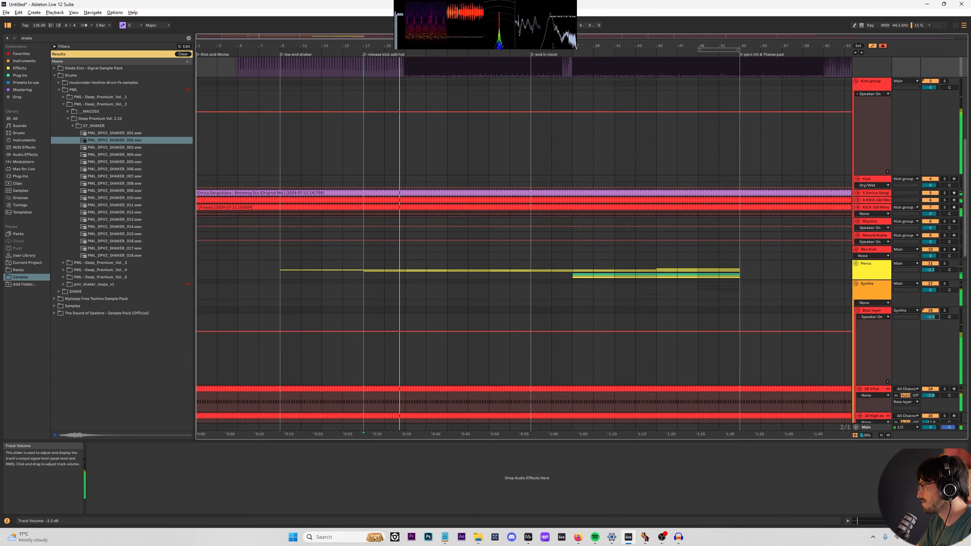
Unfold the Percs group and trim the start of the Loop 1 percussion clip to bar 25.
{"action": "scroll", "coordinate": [427, 283], "scroll_direction": "up", "scroll_amount": 7}
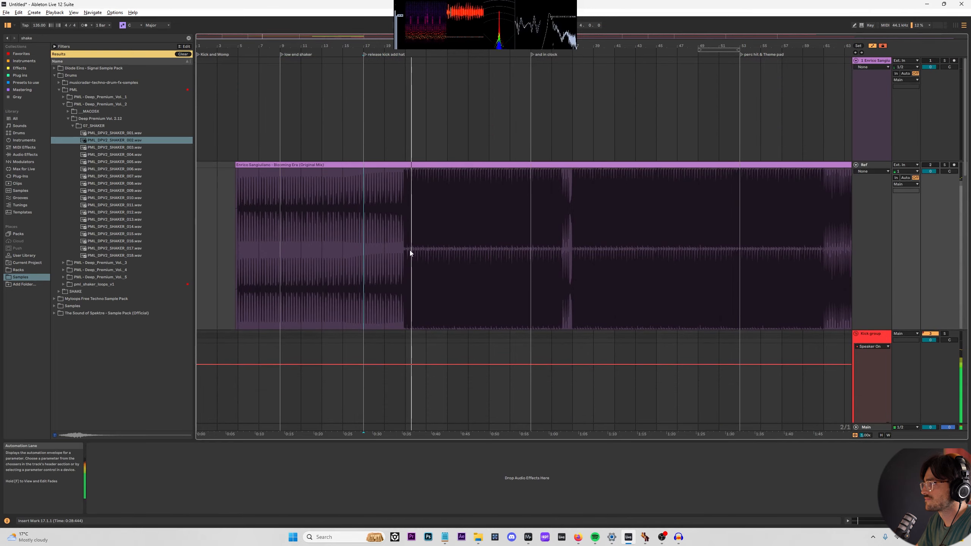
{"action": "scroll", "coordinate": [410, 253], "scroll_direction": "down", "scroll_amount": 10}
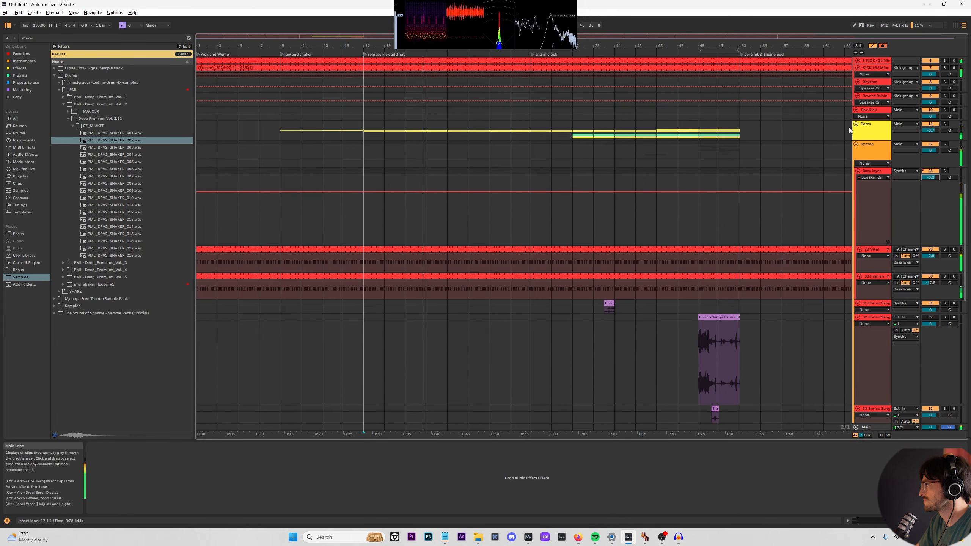
{"action": "left_click", "coordinate": [857, 124]}
{"action": "left_click", "coordinate": [371, 328]}
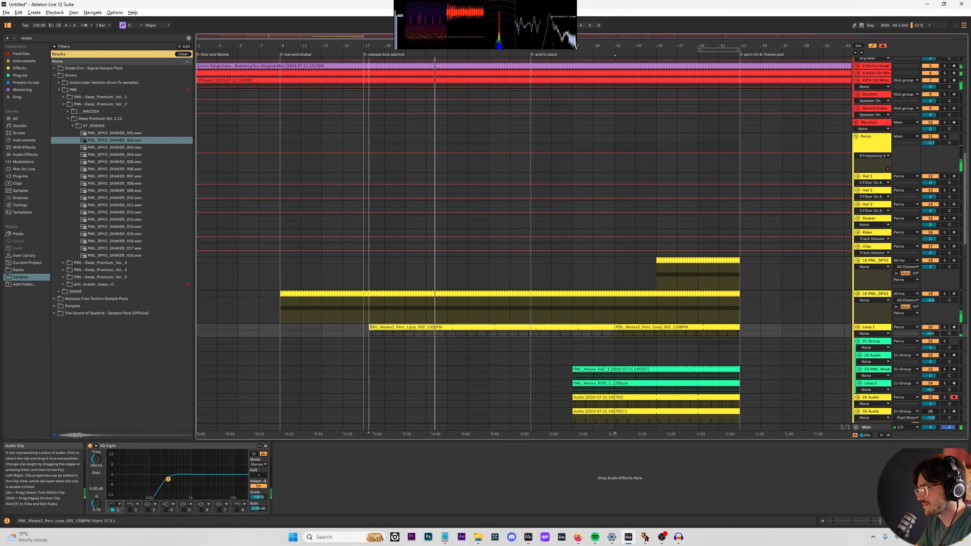
{"action": "left_click_drag", "start_coordinate": [371, 328], "coordinate": [444, 325]}
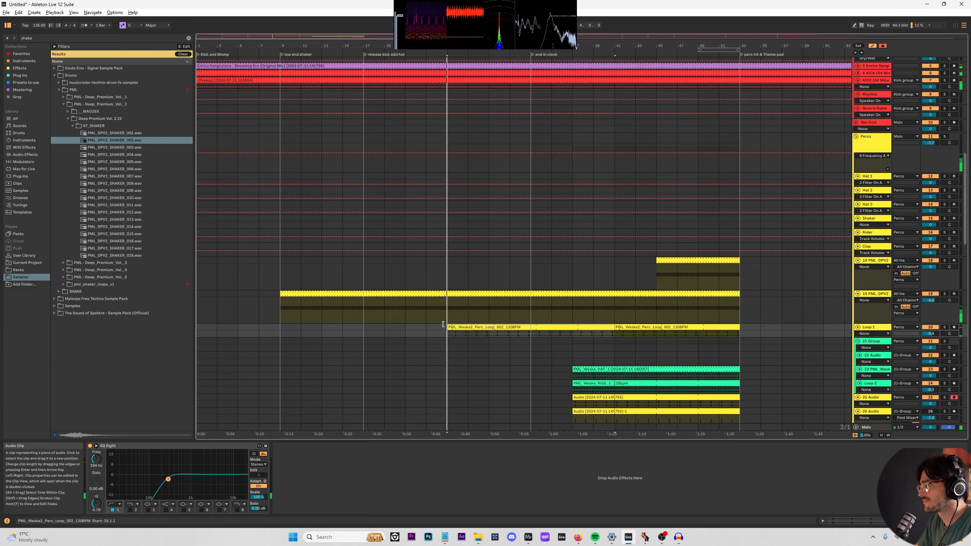
Listen to the reference from bar 25 up to the "and in clock" locator at bar 33.
{"action": "scroll", "coordinate": [443, 324], "scroll_direction": "up", "scroll_amount": 10}
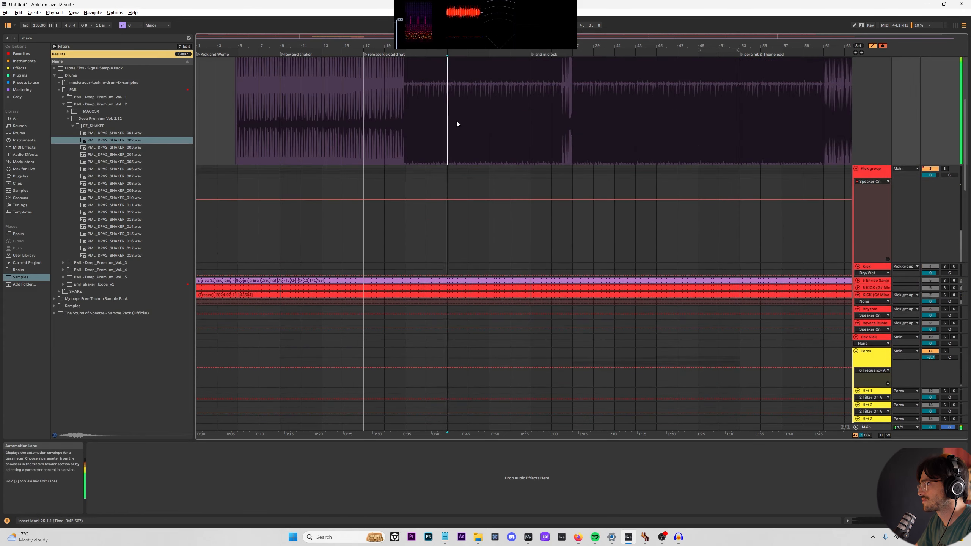
{"action": "scroll", "coordinate": [456, 121], "scroll_direction": "up", "scroll_amount": 3}
{"action": "left_click", "coordinate": [509, 149]}
{"action": "key", "text": "space"}
{"action": "key", "text": "space"}
{"action": "left_click", "coordinate": [535, 141]}
{"action": "key", "text": "space"}
{"action": "key", "text": "space"}
Audition the Loop 2 ride clip and the PML_Weska_HAT_1 clip in solo from bar 37.
{"action": "scroll", "coordinate": [568, 238], "scroll_direction": "down", "scroll_amount": 7}
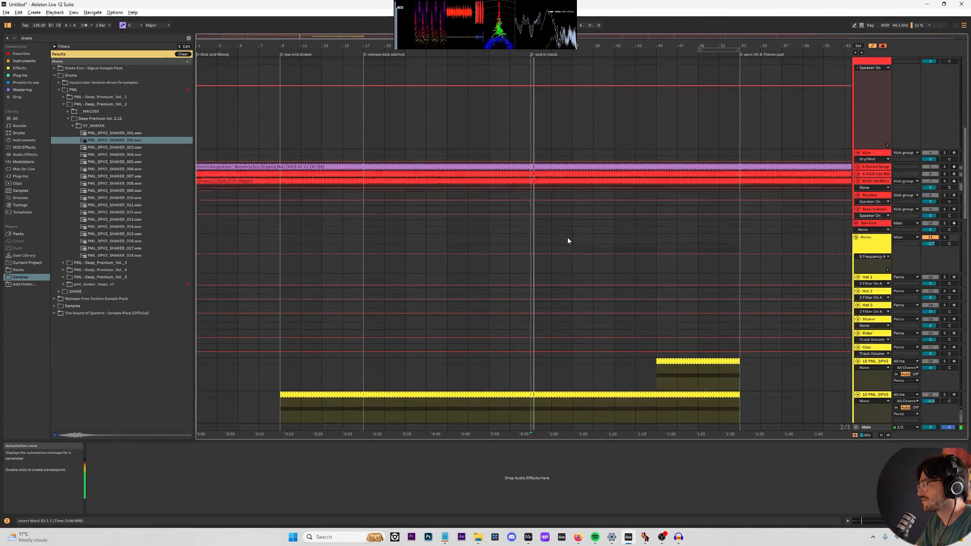
{"action": "scroll", "coordinate": [522, 276], "scroll_direction": "down", "scroll_amount": 5}
{"action": "scroll", "coordinate": [528, 276], "scroll_direction": "up", "scroll_amount": 2}
{"action": "left_click", "coordinate": [534, 274]}
{"action": "scroll", "coordinate": [528, 287], "scroll_direction": "down", "scroll_amount": 3}
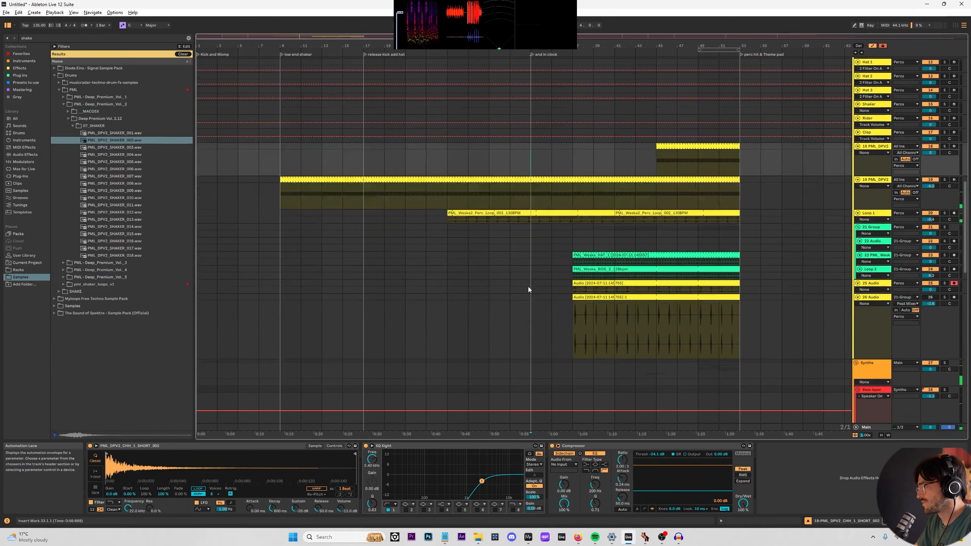
{"action": "scroll", "coordinate": [528, 286], "scroll_direction": "down", "scroll_amount": 3}
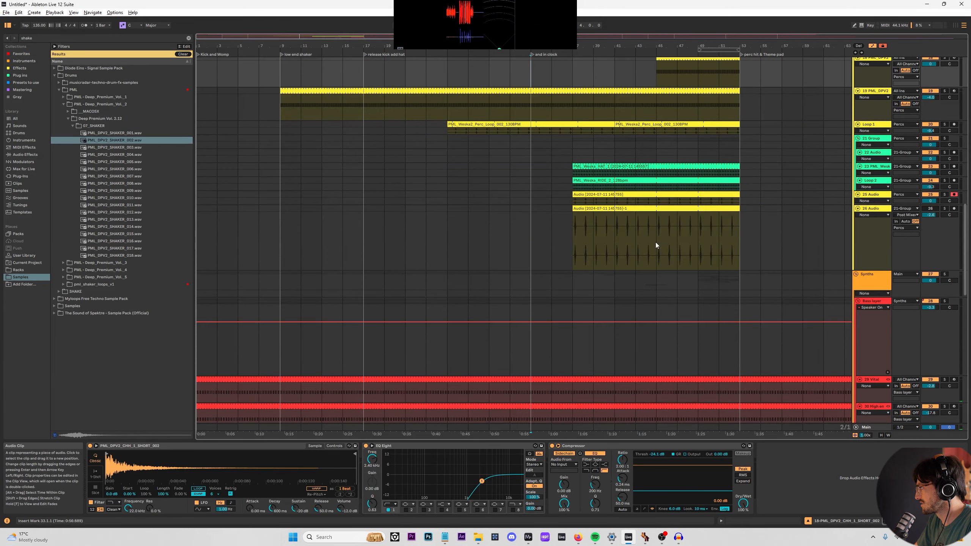
{"action": "scroll", "coordinate": [772, 262], "scroll_direction": "up", "scroll_amount": 1}
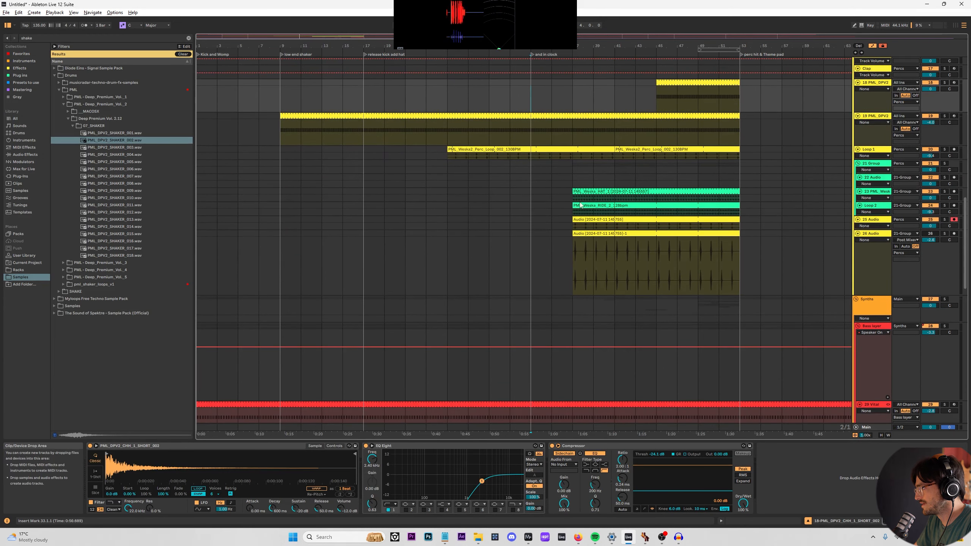
{"action": "left_click", "coordinate": [717, 206]}
{"action": "key", "text": "s"}
{"action": "key", "text": "space"}
{"action": "left_click", "coordinate": [634, 192]}
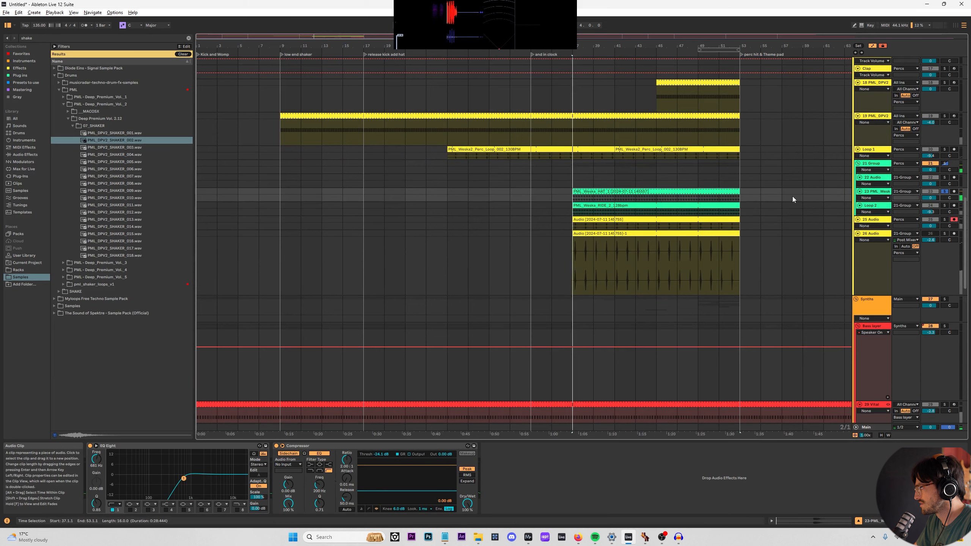
{"action": "key", "text": "space"}
Group the two recorded audio tracks below Loop 2, colour the group light blue and apply that colour to its tracks and clips.
{"action": "left_click", "coordinate": [875, 221]}
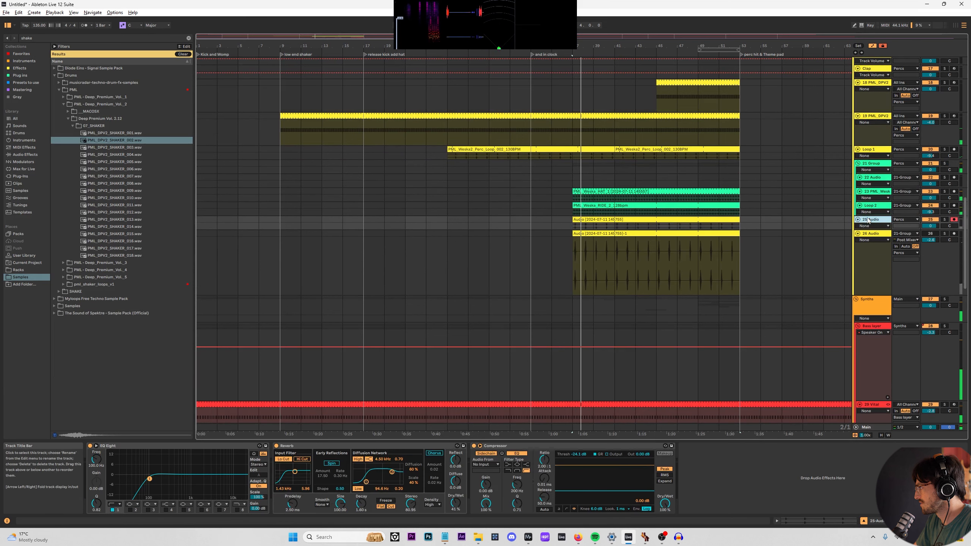
{"action": "left_click", "coordinate": [875, 235], "text": "shift"}
{"action": "key", "text": "ctrl+g"}
{"action": "right_click", "coordinate": [887, 223]}
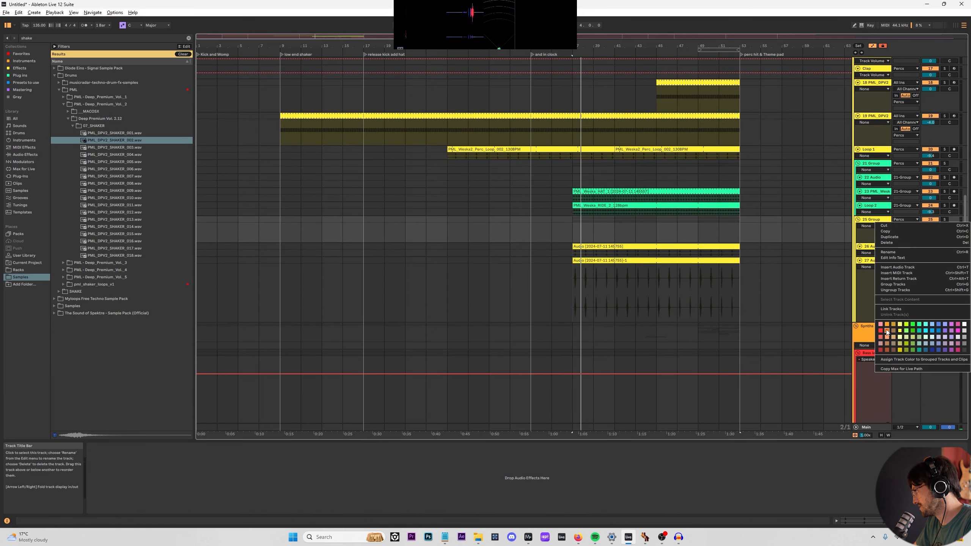
{"action": "left_click", "coordinate": [926, 325]}
{"action": "right_click", "coordinate": [883, 225]}
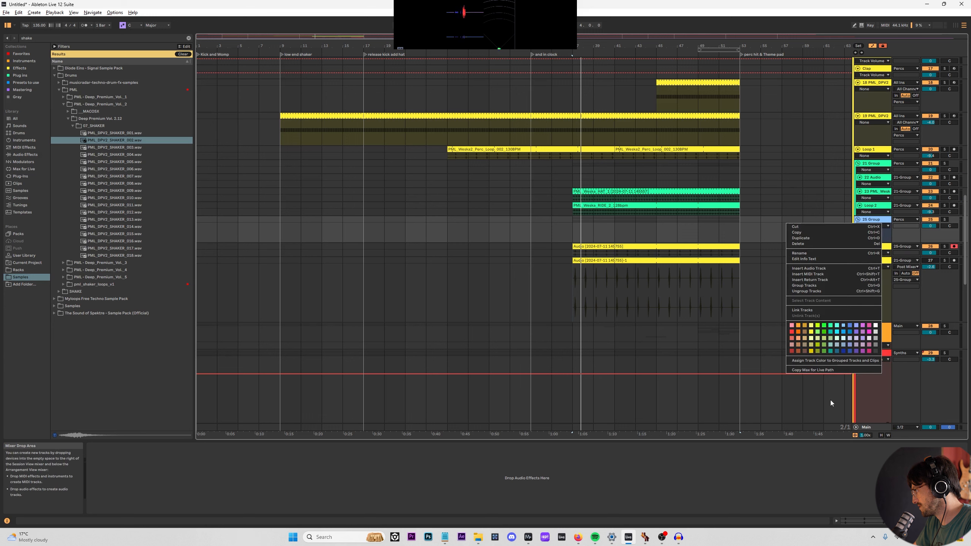
{"action": "left_click", "coordinate": [836, 362]}
Extend both clips in the blue group back to the "and in clock" locator at bar 33 and play from there.
{"action": "left_click_drag", "start_coordinate": [571, 246], "coordinate": [525, 260]}
{"action": "left_click", "coordinate": [526, 260]}
{"action": "key", "text": "space"}
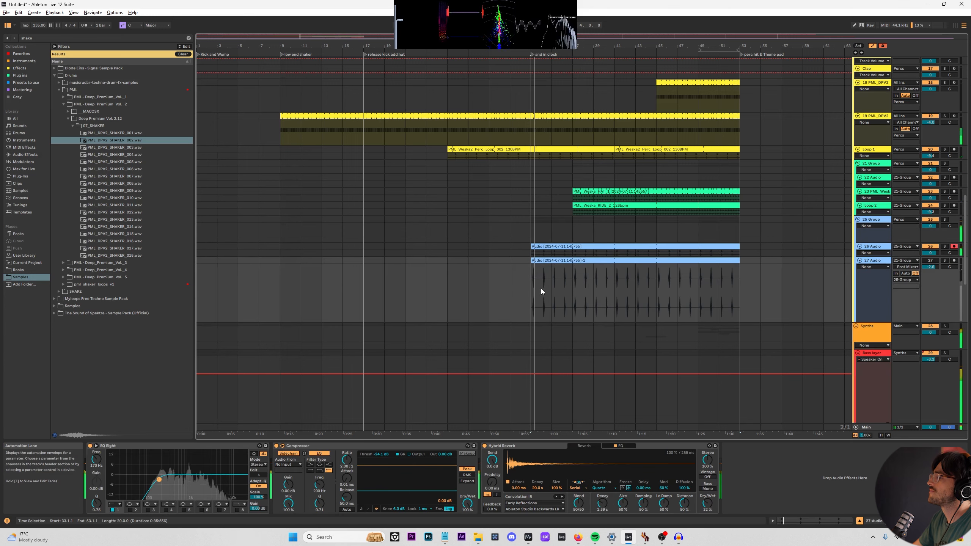
Trim the starts of the PML_Weska_HAT_1 and Loop 2 ride clips together to bar 43.2.
{"action": "scroll", "coordinate": [555, 276], "scroll_direction": "up", "scroll_amount": 1}
{"action": "left_click", "coordinate": [578, 230]}
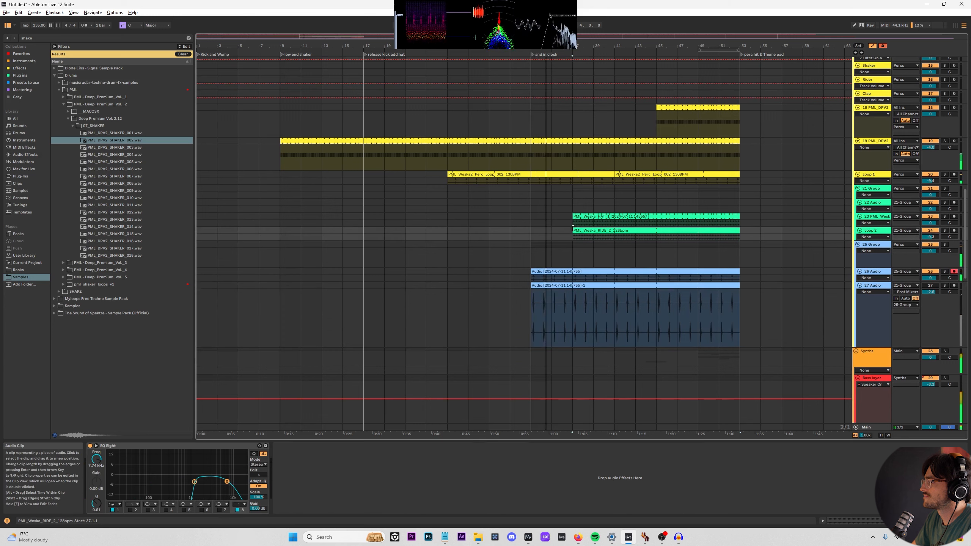
{"action": "left_click", "coordinate": [577, 216]}
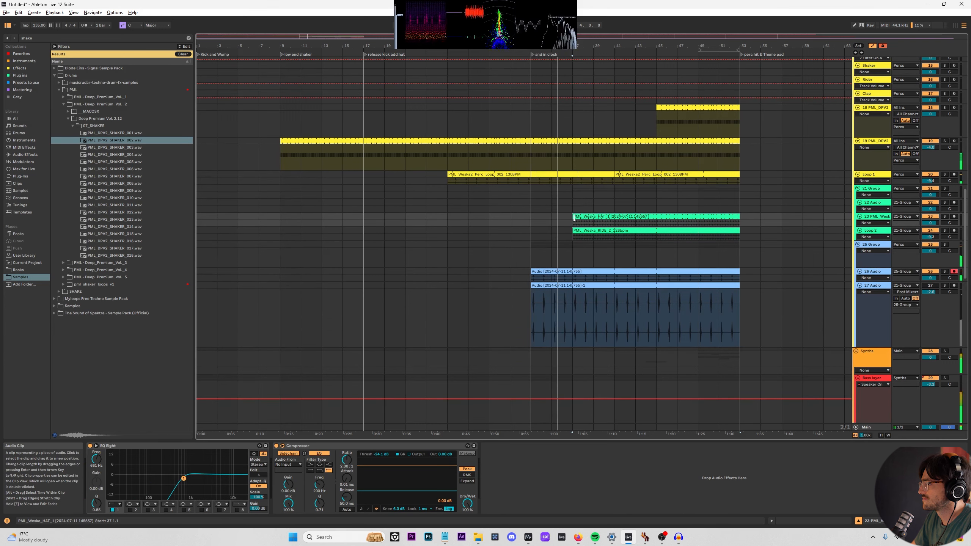
{"action": "left_click_drag", "start_coordinate": [575, 218], "coordinate": [636, 217]}
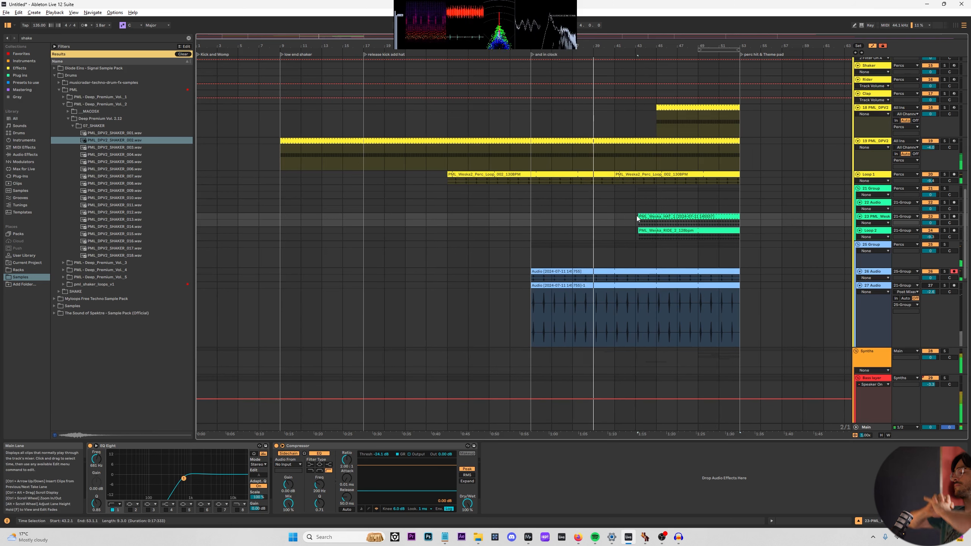
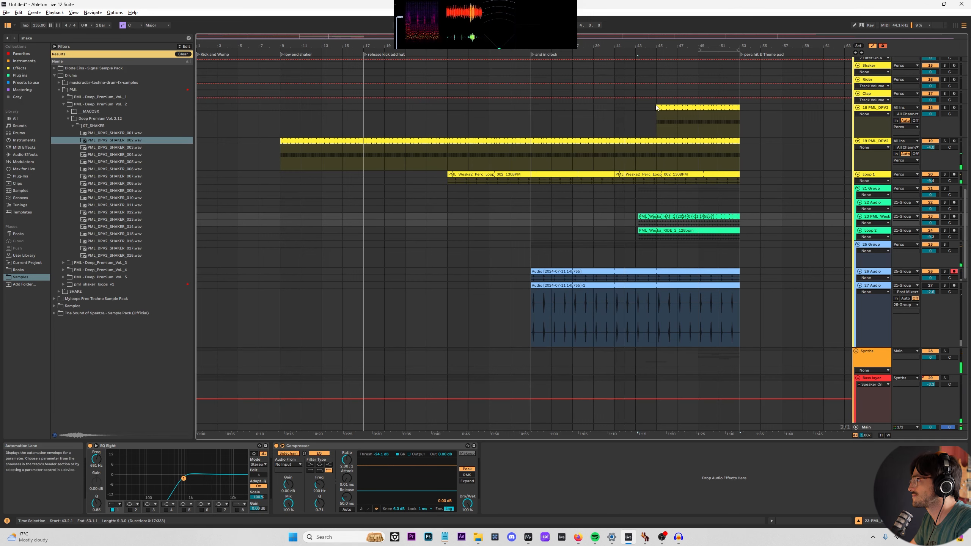
Extend the start of the closed-hat clip on the 18 PML_DPV2 track back to bar 41.
{"action": "left_click_drag", "start_coordinate": [656, 107], "coordinate": [595, 108]}
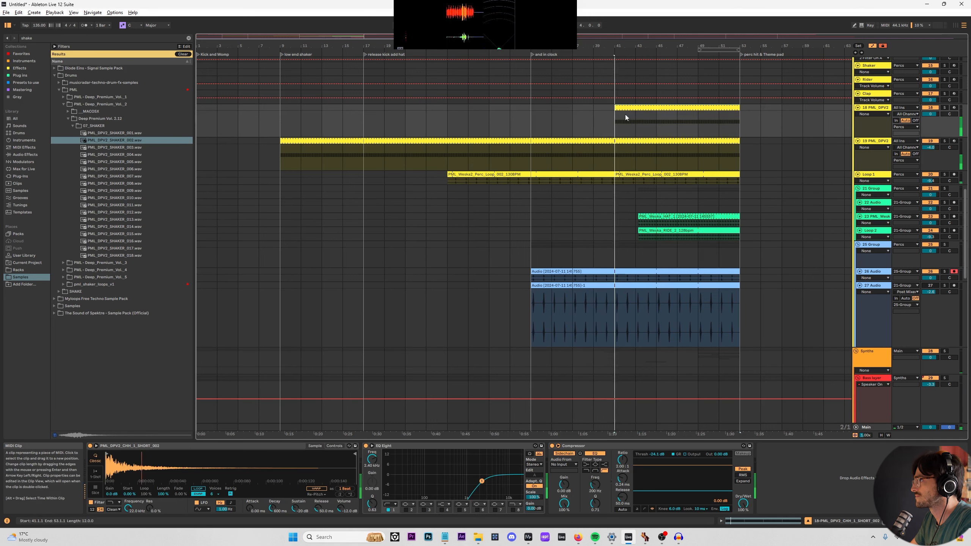
{"action": "scroll", "coordinate": [677, 163], "scroll_direction": "up", "scroll_amount": 8}
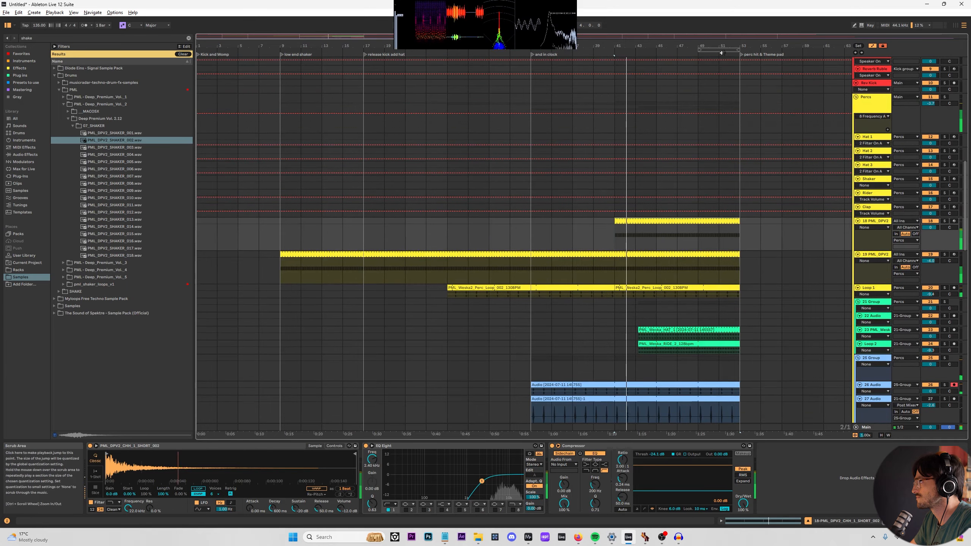
{"action": "scroll", "coordinate": [617, 235], "scroll_direction": "up", "scroll_amount": 20}
Audition the Blooming Era reference from bar 49 and again from bar 61.
{"action": "left_click", "coordinate": [626, 229]}
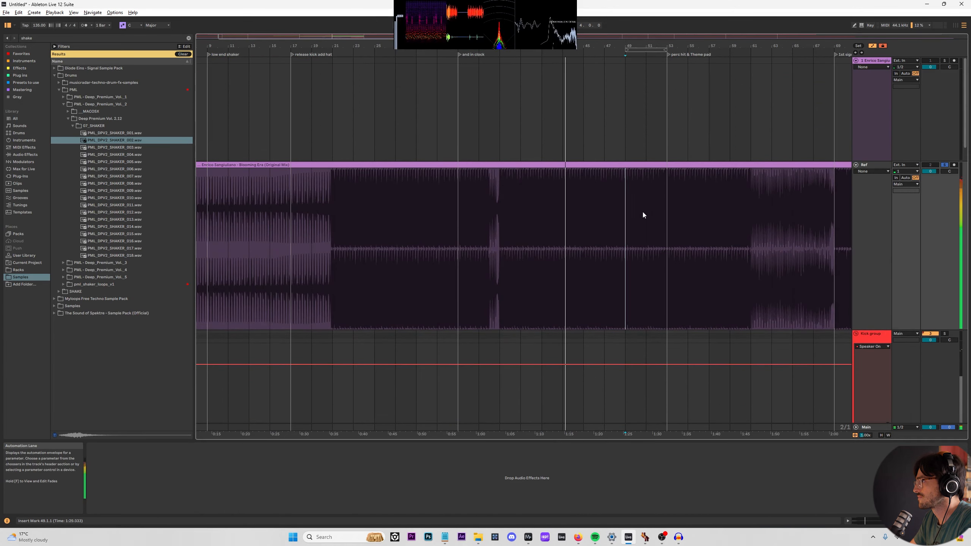
{"action": "left_click_drag", "start_coordinate": [543, 47], "coordinate": [538, 74]}
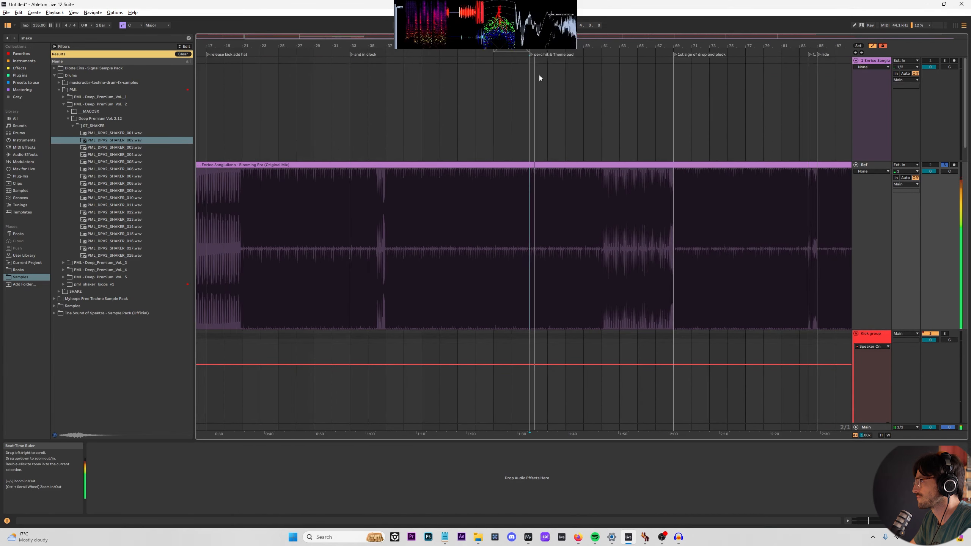
{"action": "scroll", "coordinate": [497, 185], "scroll_direction": "down", "scroll_amount": 10}
{"action": "left_click", "coordinate": [603, 160]}
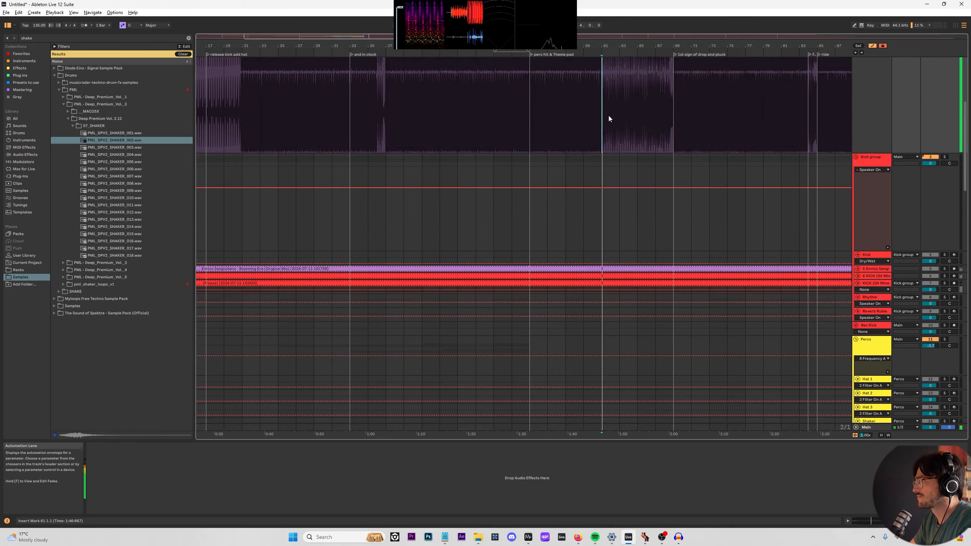
{"action": "key", "text": "space"}
Extend the ends of the two PML_DPV2 clips and the Loop 1 percussion clip to the "1st sign of drop and pluck" locator at bar 69.
{"action": "scroll", "coordinate": [592, 248], "scroll_direction": "down", "scroll_amount": 20}
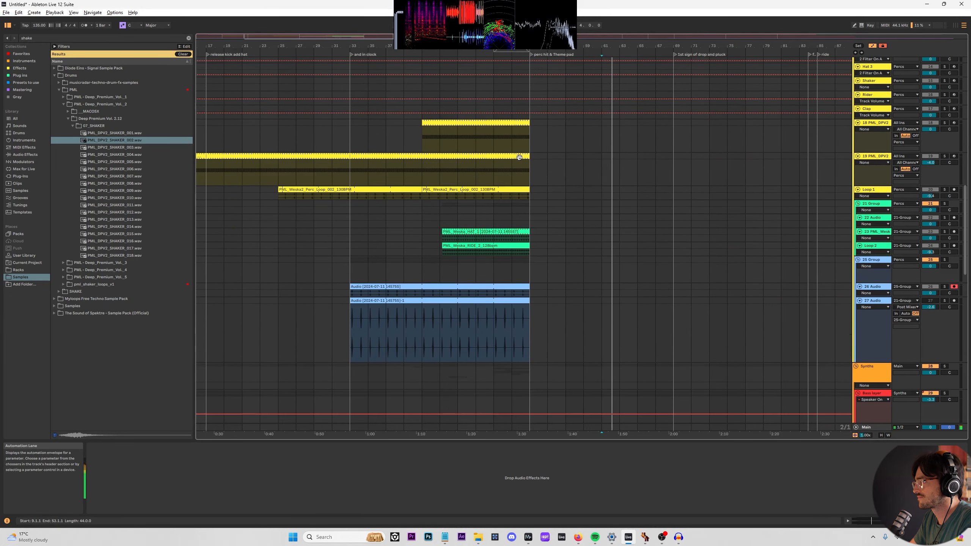
{"action": "left_click", "coordinate": [519, 157]}
{"action": "left_click", "coordinate": [521, 189]}
{"action": "left_click", "coordinate": [523, 122], "text": "shift"}
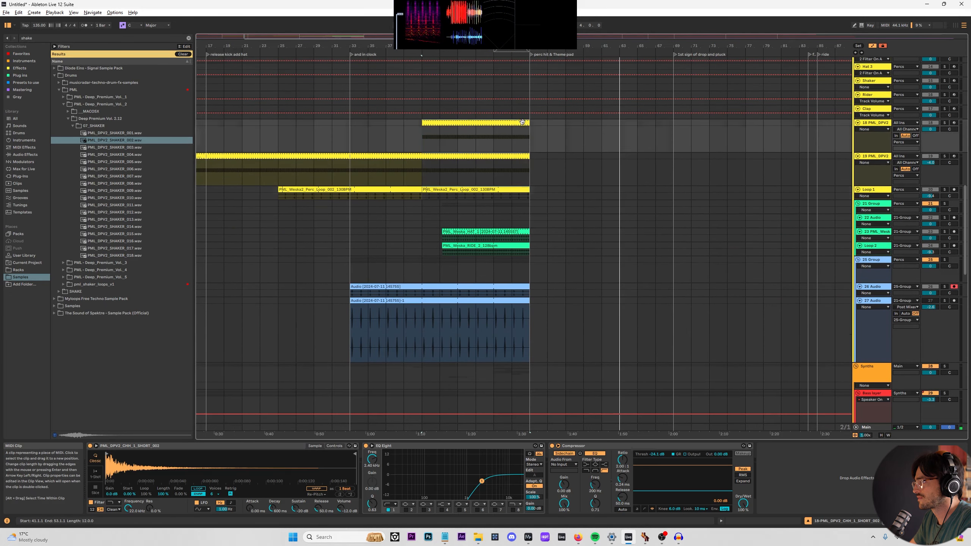
{"action": "left_click_drag", "start_coordinate": [528, 122], "coordinate": [673, 122]}
{"action": "left_click", "coordinate": [638, 134]}
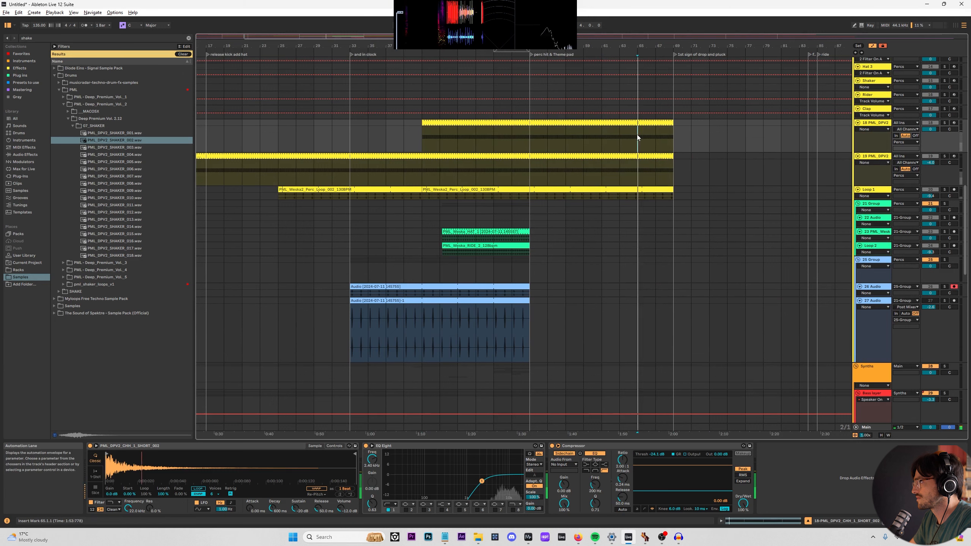
Copy the PML_Weska_HAT_1 and Loop 2 ride clips forward so the copies end at bar 69.
{"action": "scroll", "coordinate": [679, 153], "scroll_direction": "down", "scroll_amount": 5}
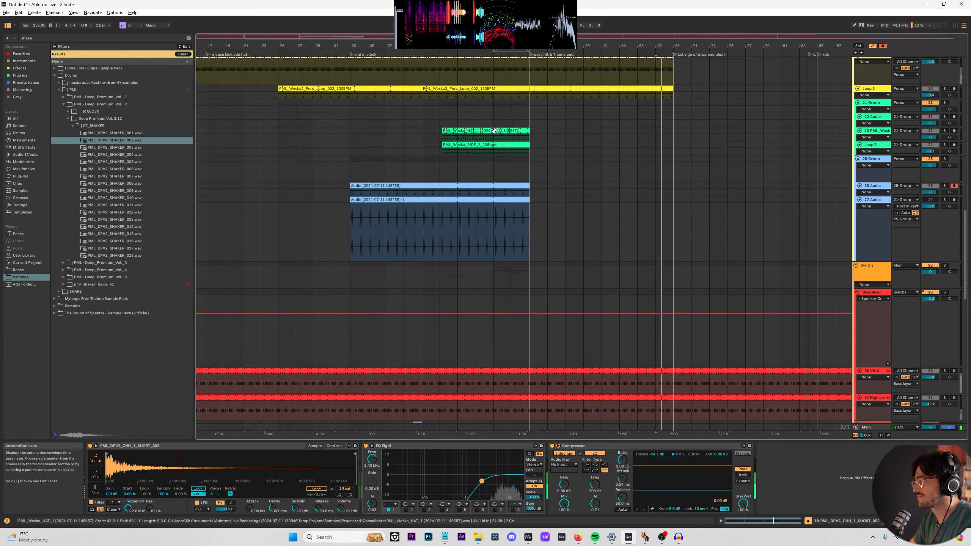
{"action": "left_click", "coordinate": [501, 142]}
{"action": "left_click", "coordinate": [501, 143], "text": "shift"}
{"action": "left_click_drag", "start_coordinate": [499, 131], "coordinate": [643, 142]}
{"action": "left_click", "coordinate": [656, 117]}
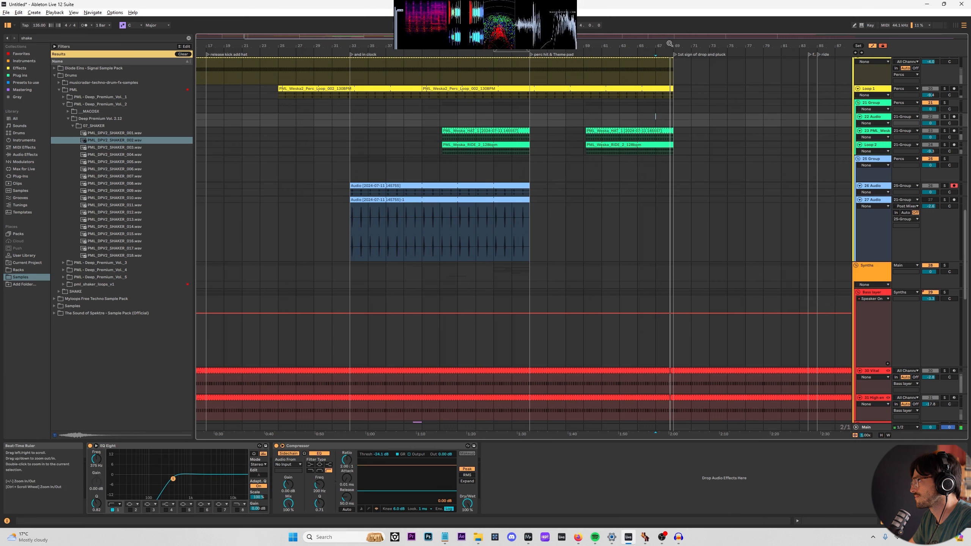
Move the copied hat and ride clips to the "ride" locator so they start at bar 85.2.
{"action": "left_click_drag", "start_coordinate": [670, 44], "coordinate": [667, 27]}
{"action": "left_click", "coordinate": [469, 131]}
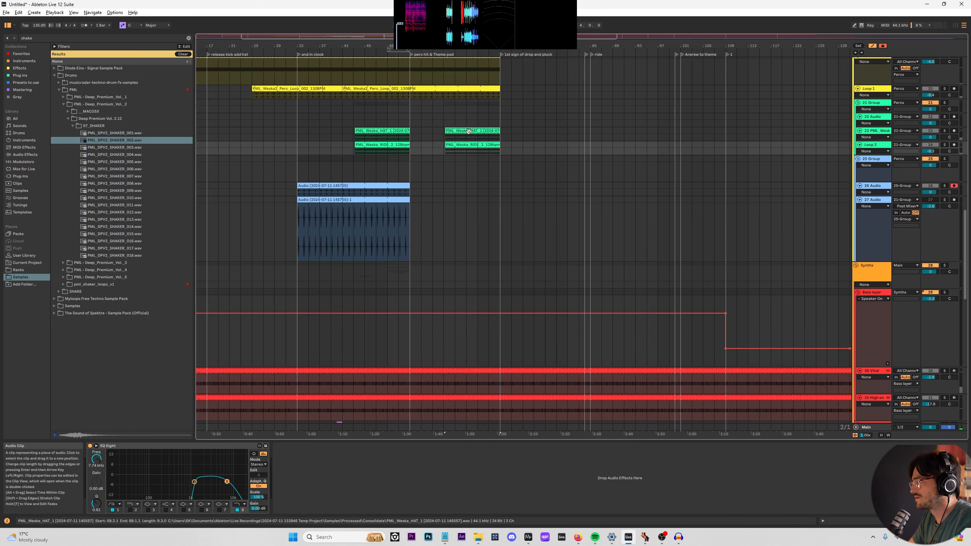
{"action": "left_click_drag", "start_coordinate": [469, 131], "coordinate": [619, 132]}
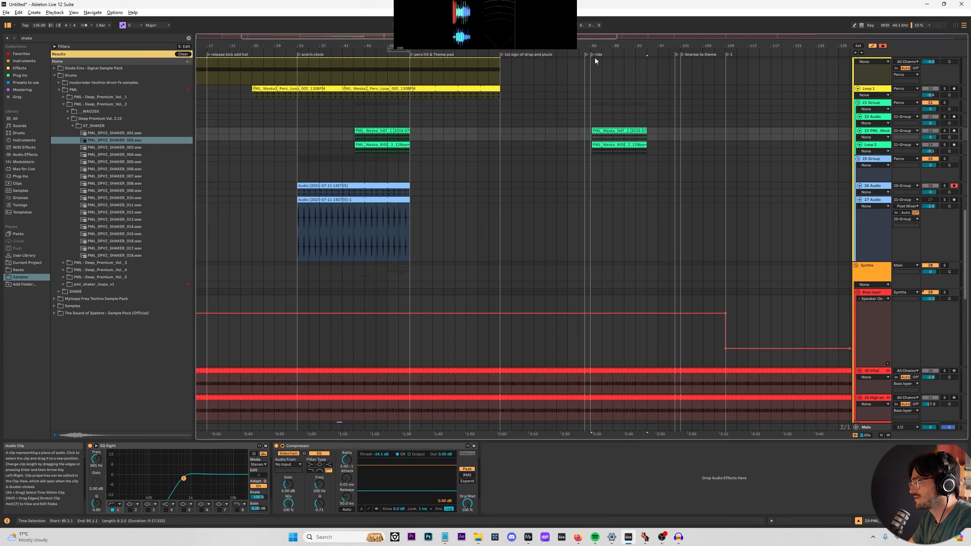
Audition the reference track from bar 84, just before the "ride" locator.
{"action": "scroll", "coordinate": [961, 182], "scroll_direction": "up", "scroll_amount": 5}
{"action": "left_click_drag", "start_coordinate": [967, 184], "coordinate": [966, 79]}
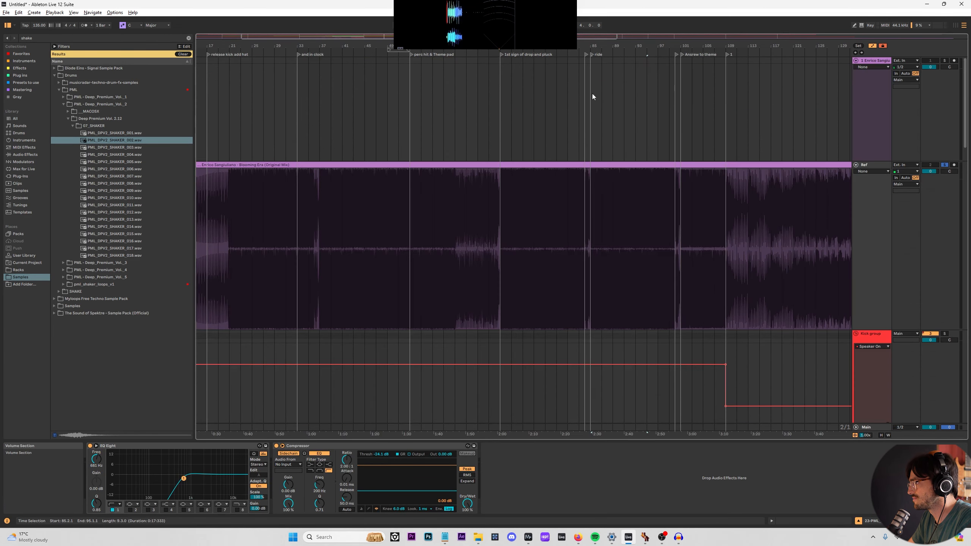
{"action": "left_click_drag", "start_coordinate": [592, 46], "coordinate": [594, 158]}
{"action": "left_click", "coordinate": [570, 180]}
{"action": "key", "text": "space"}
{"action": "scroll", "coordinate": [566, 169], "scroll_direction": "down", "scroll_amount": 3}
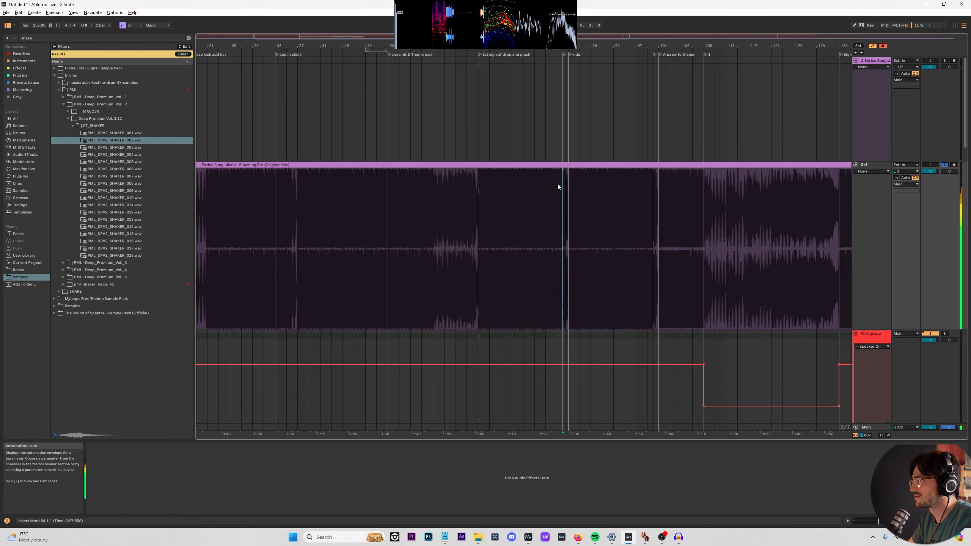
Insert a 4/4 time signature marker at the "1st sign of drop and pluck" locator at bar 69.
{"action": "scroll", "coordinate": [478, 144], "scroll_direction": "up", "scroll_amount": 3}
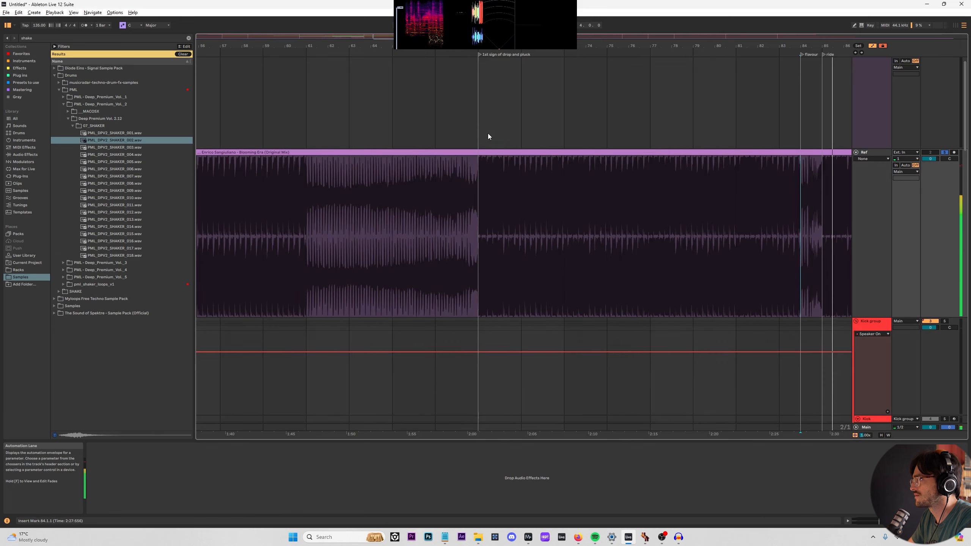
{"action": "scroll", "coordinate": [485, 130], "scroll_direction": "down", "scroll_amount": 4}
{"action": "scroll", "coordinate": [400, 49], "scroll_direction": "down", "scroll_amount": 2}
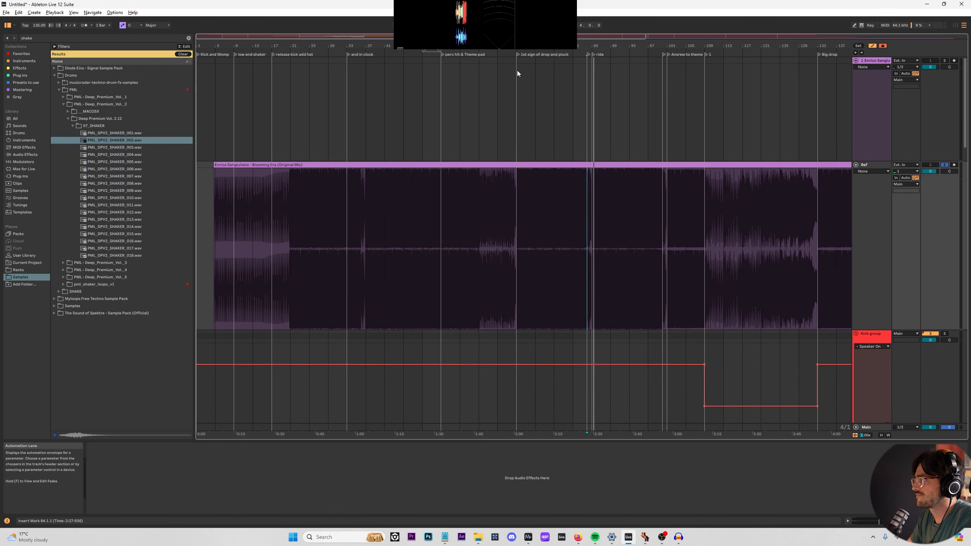
{"action": "left_click", "coordinate": [516, 50]}
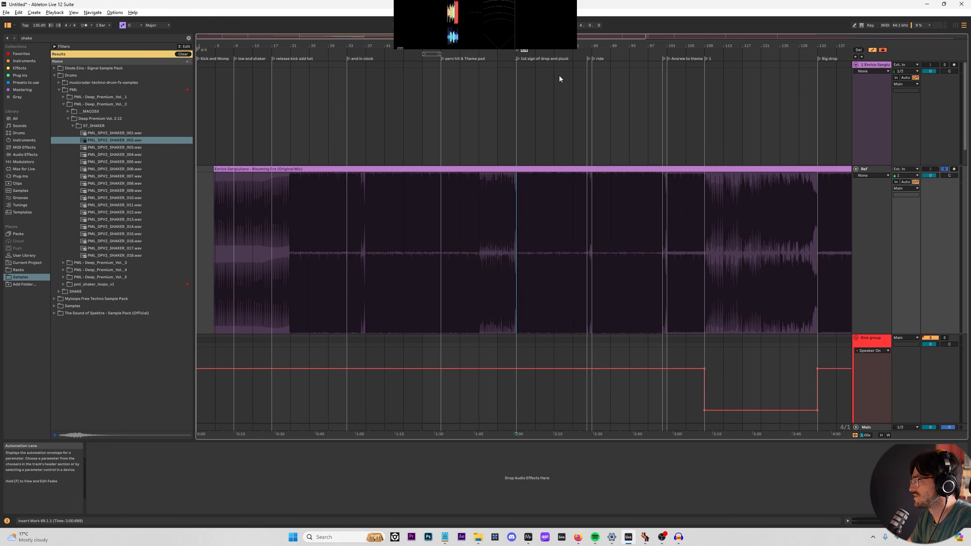
{"action": "left_click", "coordinate": [559, 76]}
Toggle solo on the reference excerpt's track 33 in the synths section and play the arrangement from bar 49.
{"action": "scroll", "coordinate": [628, 179], "scroll_direction": "down", "scroll_amount": 5}
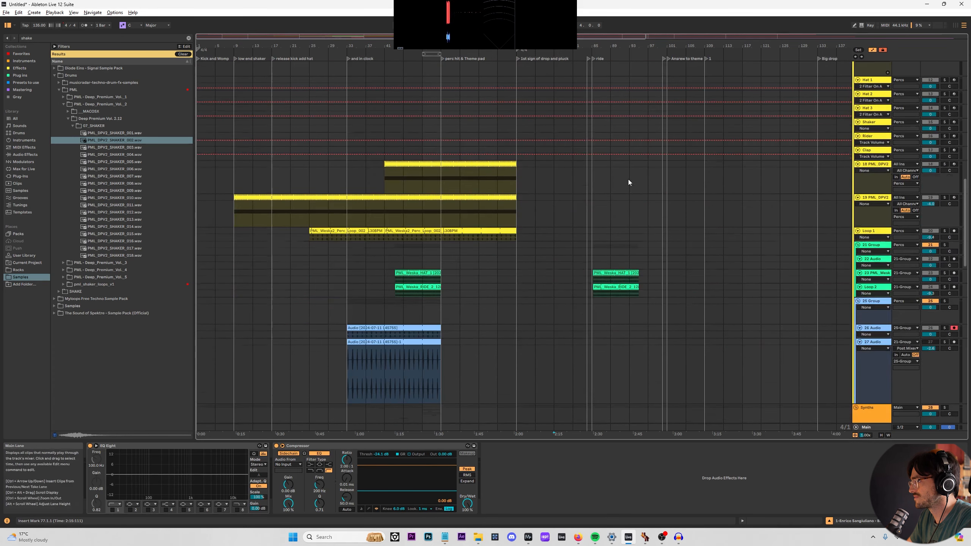
{"action": "scroll", "coordinate": [628, 179], "scroll_direction": "down", "scroll_amount": 4}
{"action": "scroll", "coordinate": [605, 166], "scroll_direction": "up", "scroll_amount": 5}
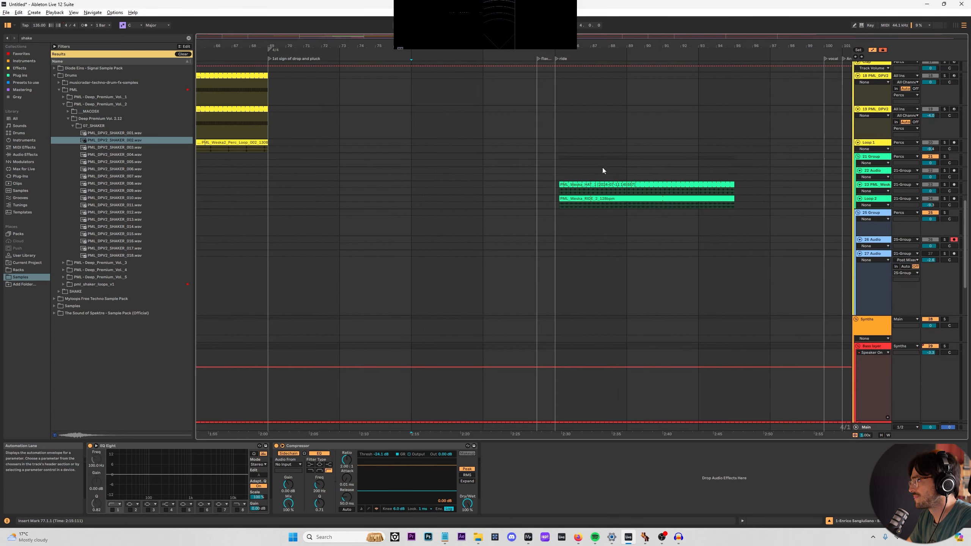
{"action": "left_click", "coordinate": [540, 169]}
{"action": "scroll", "coordinate": [499, 204], "scroll_direction": "down", "scroll_amount": 5}
{"action": "scroll", "coordinate": [491, 204], "scroll_direction": "down", "scroll_amount": 10}
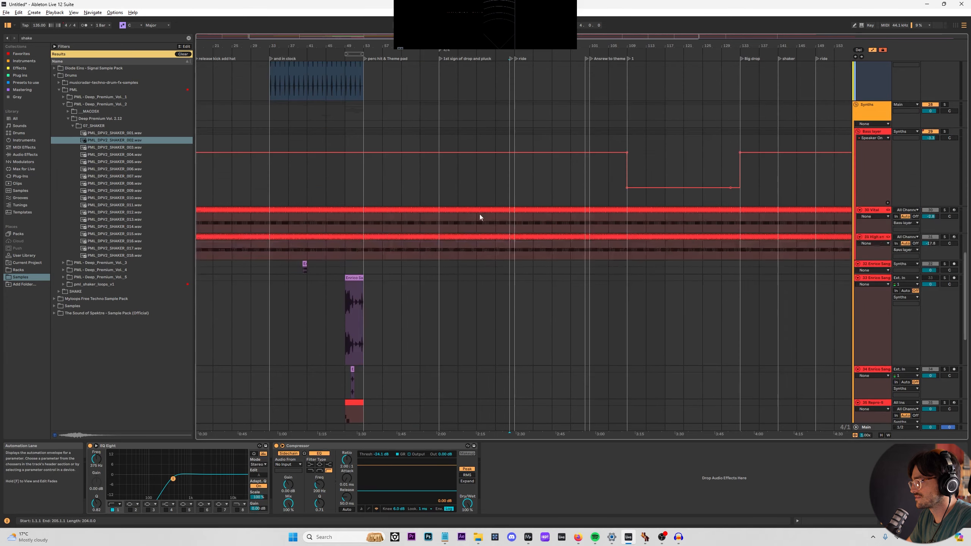
{"action": "left_click", "coordinate": [349, 177]}
{"action": "left_click", "coordinate": [356, 100]}
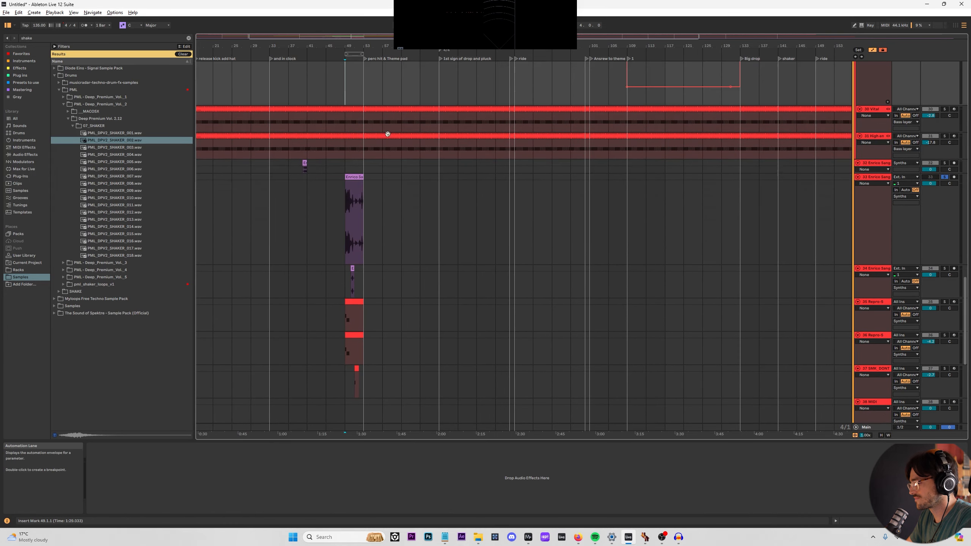
{"action": "key", "text": "s"}
{"action": "key", "text": "s"}
{"action": "key", "text": "space"}
{"action": "scroll", "coordinate": [429, 119], "scroll_direction": "up", "scroll_amount": 3}
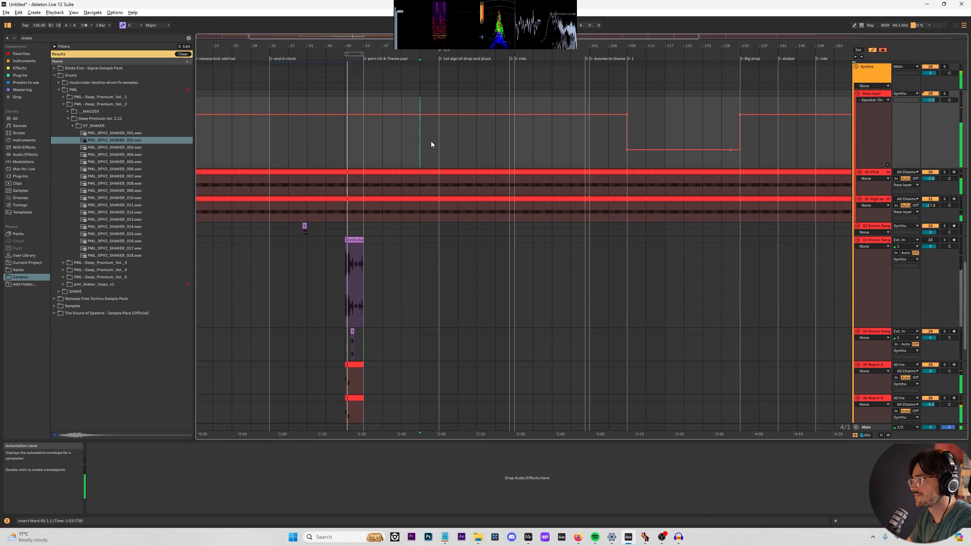
Audition the passage between bars 65 and 68, leading up to the "1st sign of drop and pluck" locator.
{"action": "left_click", "coordinate": [419, 144]}
{"action": "scroll", "coordinate": [408, 163], "scroll_direction": "up", "scroll_amount": 3}
{"action": "scroll", "coordinate": [408, 163], "scroll_direction": "up", "scroll_amount": 5}
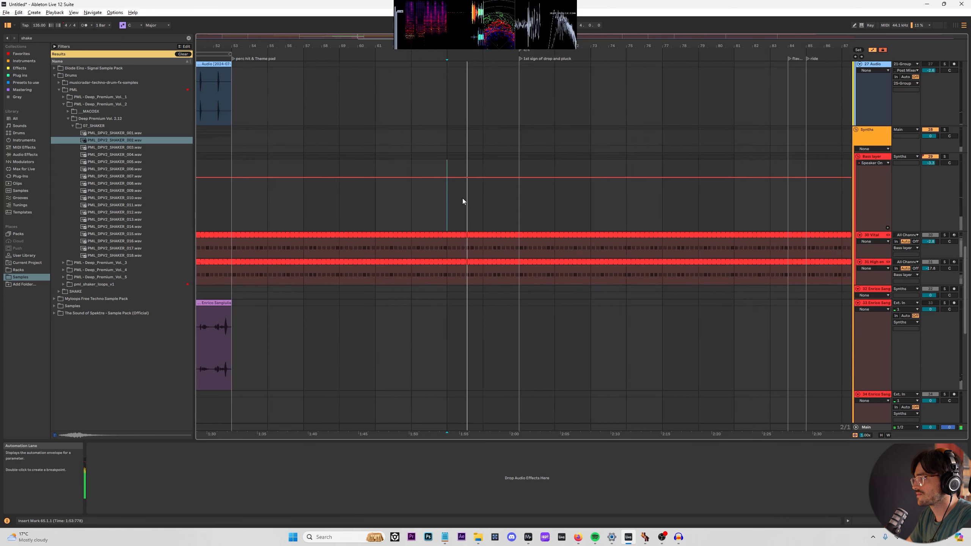
{"action": "left_click", "coordinate": [486, 201]}
{"action": "key", "text": "space"}
{"action": "key", "text": "space"}
{"action": "left_click", "coordinate": [508, 202]}
{"action": "key", "text": "space"}
{"action": "key", "text": "space"}
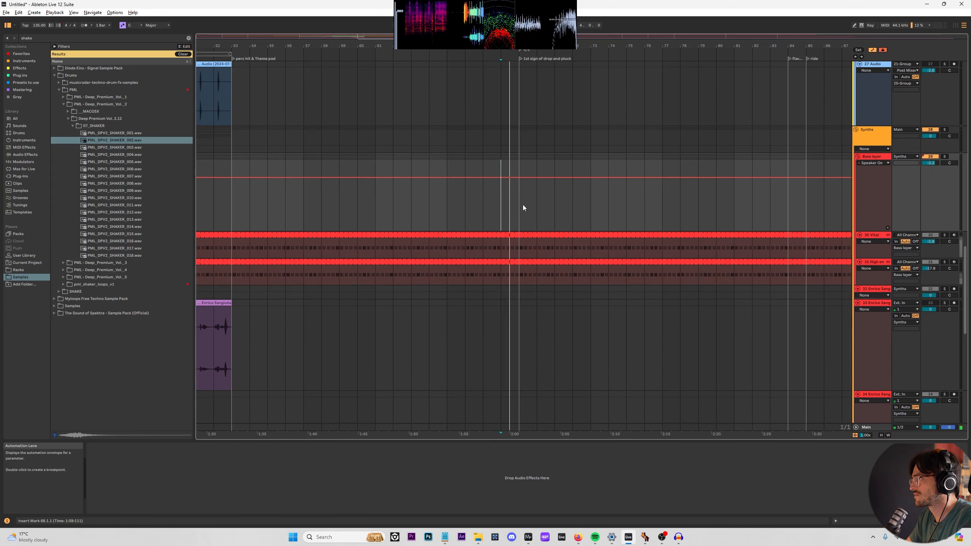
Add a locator named "vocal" at bar 68.
{"action": "scroll", "coordinate": [299, 203], "scroll_direction": "down", "scroll_amount": 4}
{"action": "scroll", "coordinate": [236, 186], "scroll_direction": "down", "scroll_amount": 5}
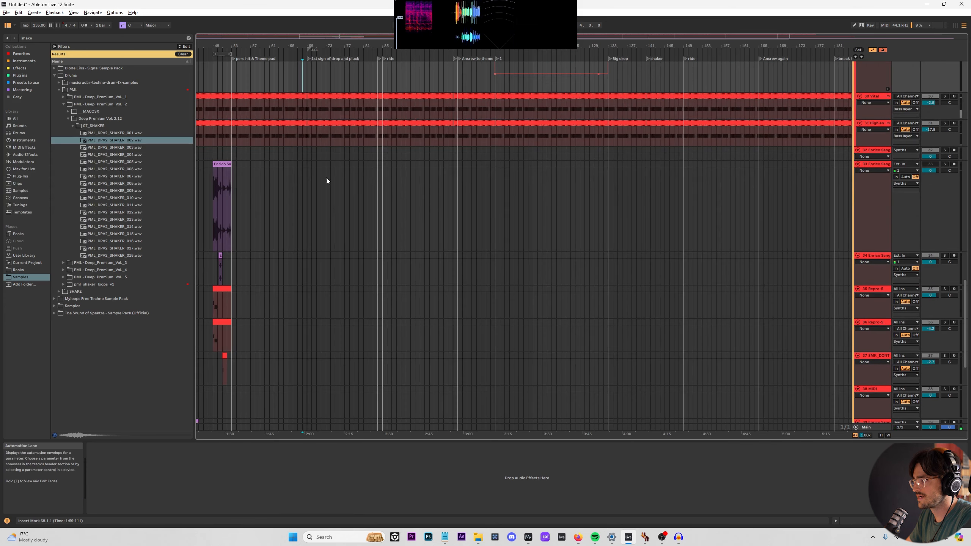
{"action": "scroll", "coordinate": [326, 181], "scroll_direction": "up", "scroll_amount": 5}
{"action": "right_click", "coordinate": [263, 58]}
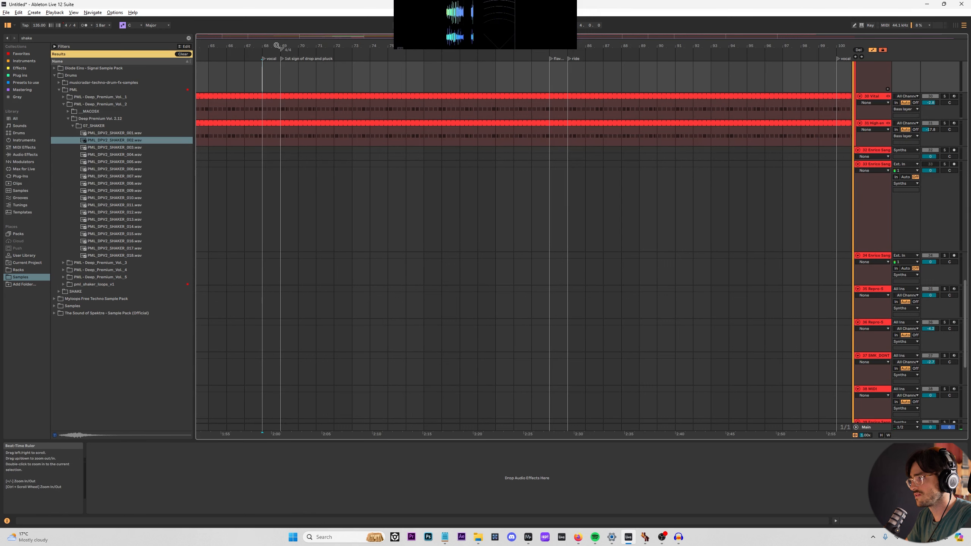
Audition the vocal clip on track 39 in solo, move it to the "vocal" locator at bar 68 and play it with the other tracks.
{"action": "scroll", "coordinate": [282, 238], "scroll_direction": "down", "scroll_amount": 7}
{"action": "scroll", "coordinate": [329, 271], "scroll_direction": "up", "scroll_amount": 5}
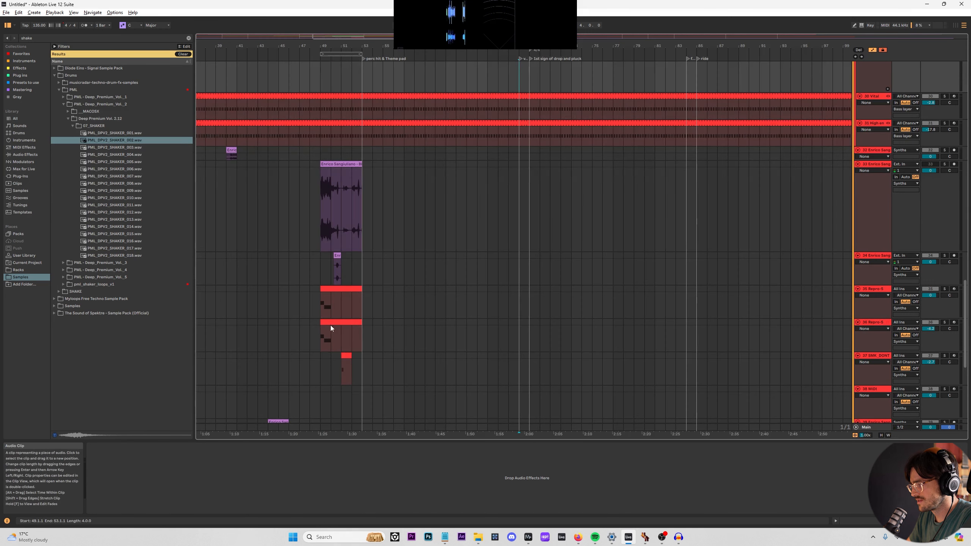
{"action": "scroll", "coordinate": [320, 308], "scroll_direction": "down", "scroll_amount": 4}
{"action": "left_click", "coordinate": [281, 283]}
{"action": "key", "text": "space"}
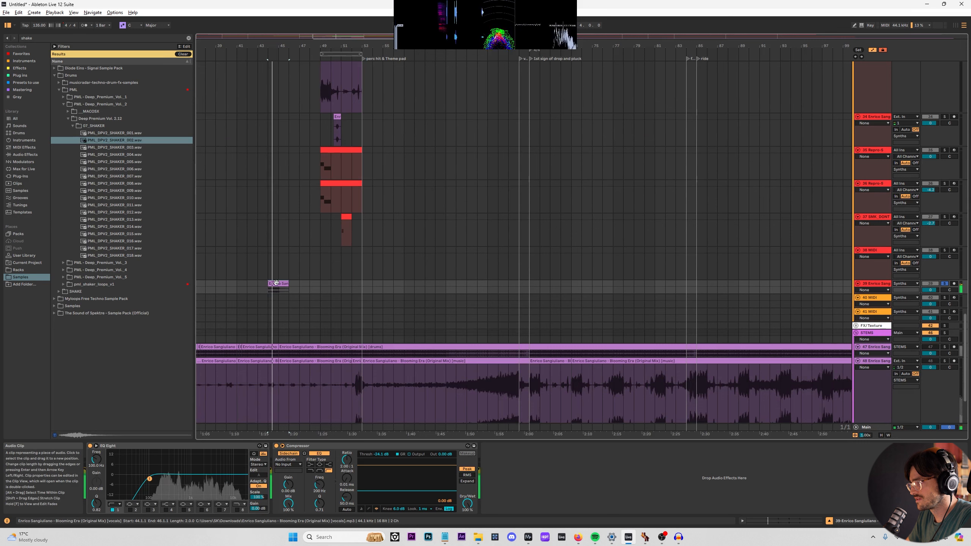
{"action": "left_click_drag", "start_coordinate": [281, 283], "coordinate": [528, 282]}
{"action": "key", "text": "s"}
{"action": "key", "text": "space"}
Select both Repro-5 clips at bar 49 and view their notes in the MIDI note editor.
{"action": "scroll", "coordinate": [534, 291], "scroll_direction": "up", "scroll_amount": 3}
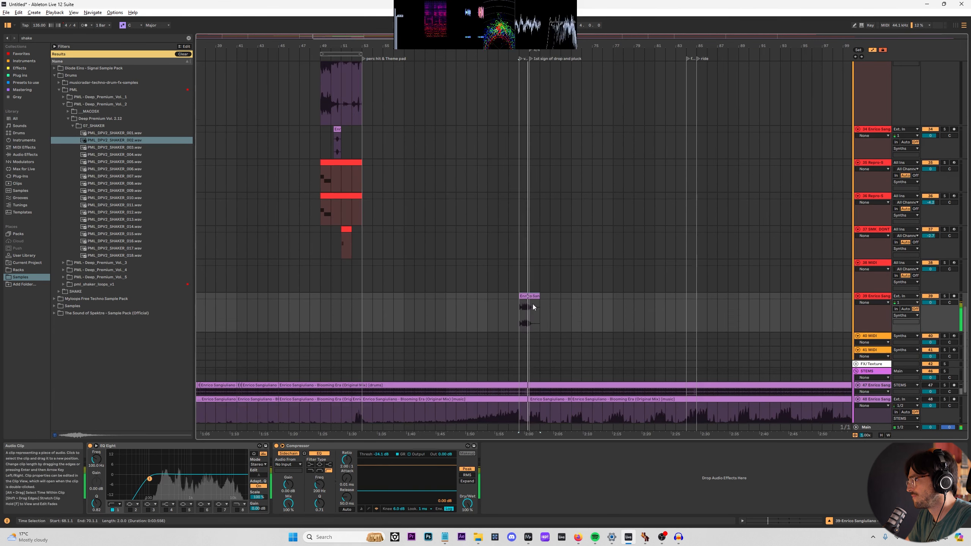
{"action": "scroll", "coordinate": [547, 226], "scroll_direction": "up", "scroll_amount": 10}
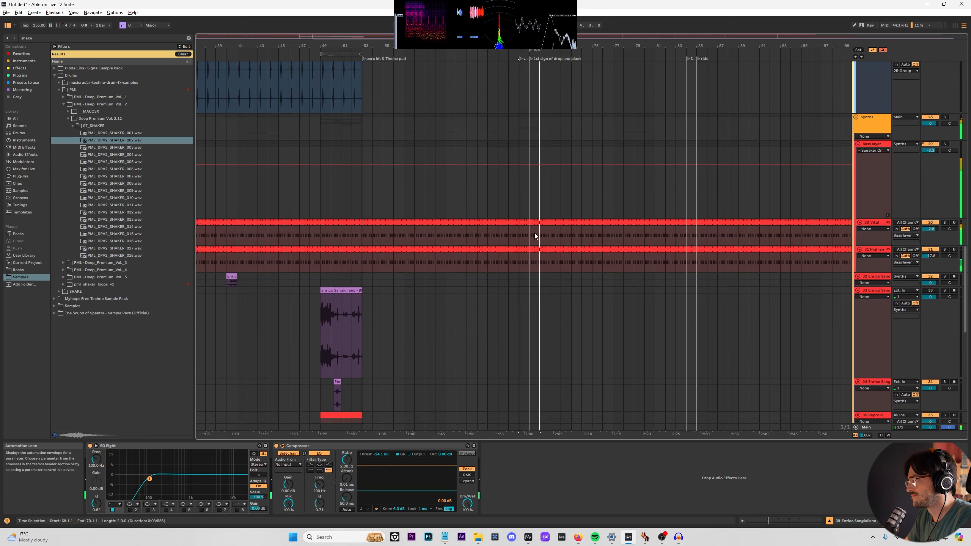
{"action": "scroll", "coordinate": [515, 233], "scroll_direction": "down", "scroll_amount": 4}
{"action": "left_click", "coordinate": [337, 300]}
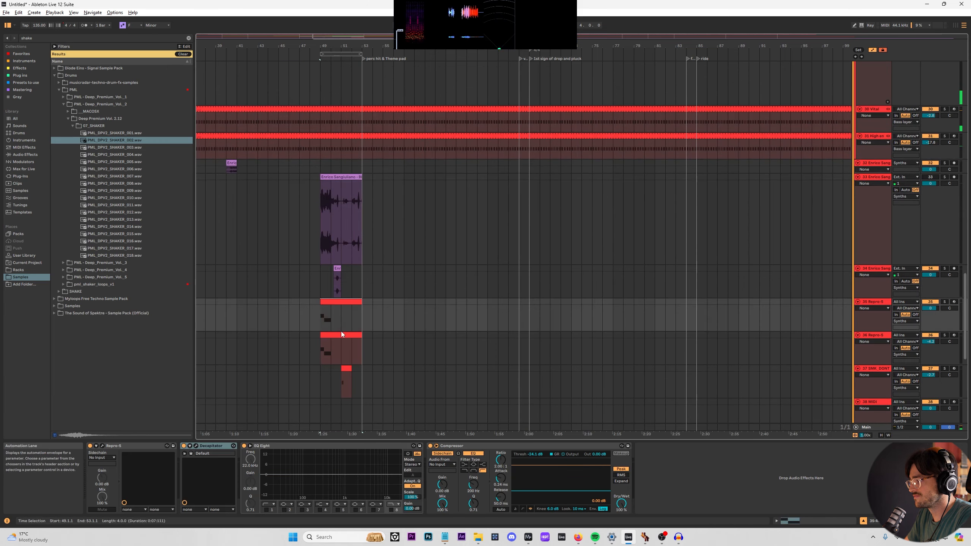
{"action": "left_click", "coordinate": [338, 335]}
{"action": "double_click", "coordinate": [337, 335]}
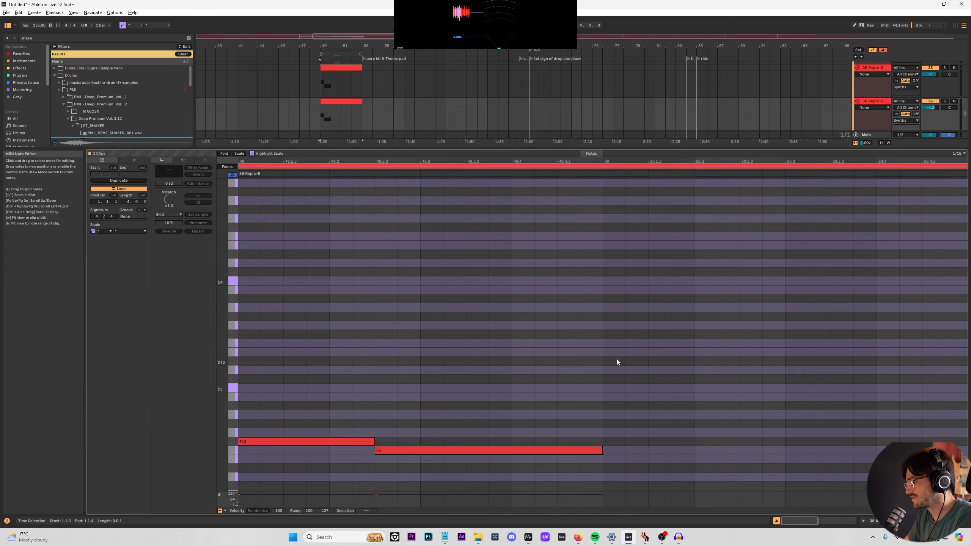
{"action": "key", "text": "shift+Tab"}
Move both Repro-5 clips to bar 68 for a listen, and settle them at the "1st sign of drop and pluck" locator at bar 69.
{"action": "left_click_drag", "start_coordinate": [342, 148], "coordinate": [536, 153]}
{"action": "key", "text": "space"}
{"action": "scroll", "coordinate": [542, 161], "scroll_direction": "up", "scroll_amount": 2}
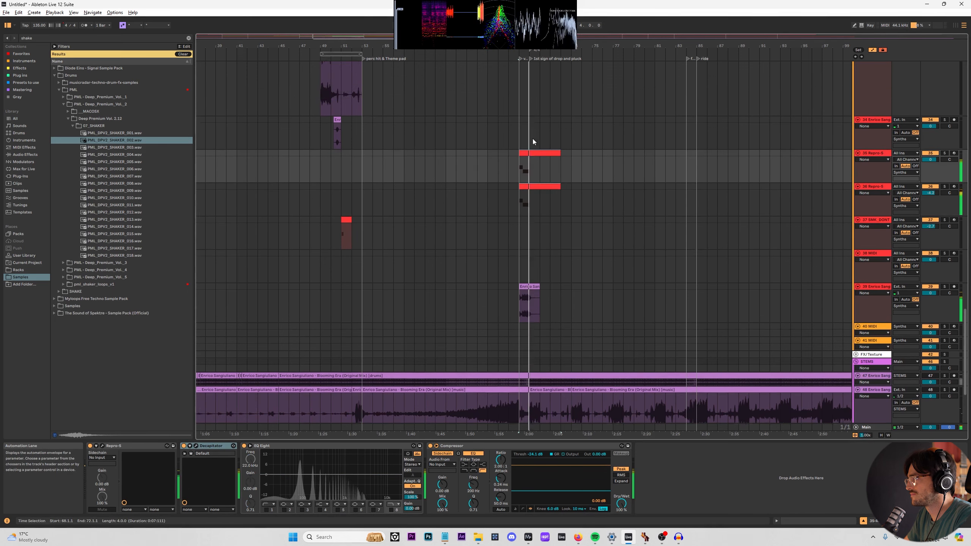
{"action": "key", "text": "space"}
{"action": "left_click_drag", "start_coordinate": [534, 154], "coordinate": [544, 153]}
{"action": "left_click", "coordinate": [528, 170]}
{"action": "key", "text": "space"}
Mute the 36 Repro-5 track and move the short clip on track 37 past the Repro-5 clips.
{"action": "left_click", "coordinate": [930, 187]}
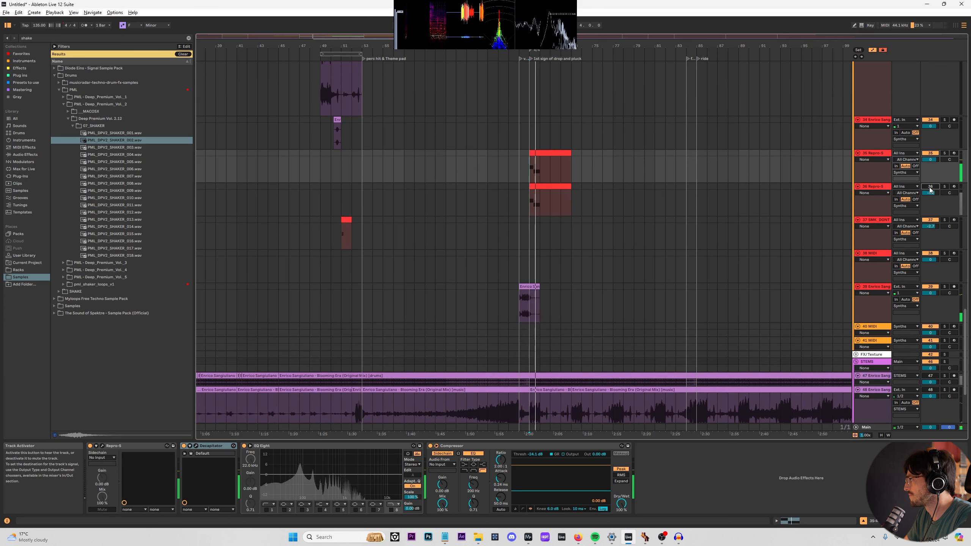
{"action": "left_click_drag", "start_coordinate": [346, 220], "coordinate": [617, 221]}
Extend both Repro-5 clips from bar 69 to the "ride" locator at bar 85 and close the note editor.
{"action": "left_click", "coordinate": [550, 187]}
{"action": "key", "text": "space"}
{"action": "double_click", "coordinate": [551, 187]}
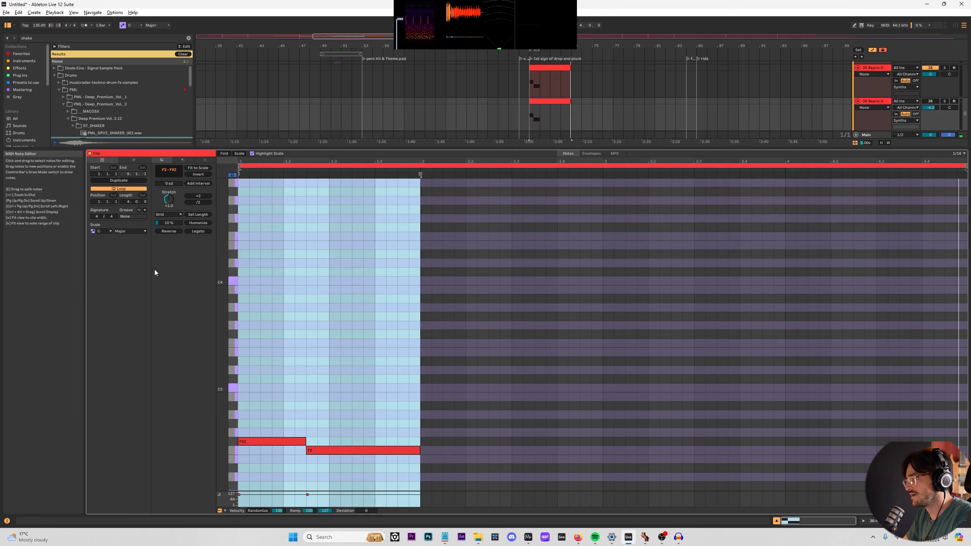
{"action": "left_click_drag", "start_coordinate": [567, 101], "coordinate": [670, 105]}
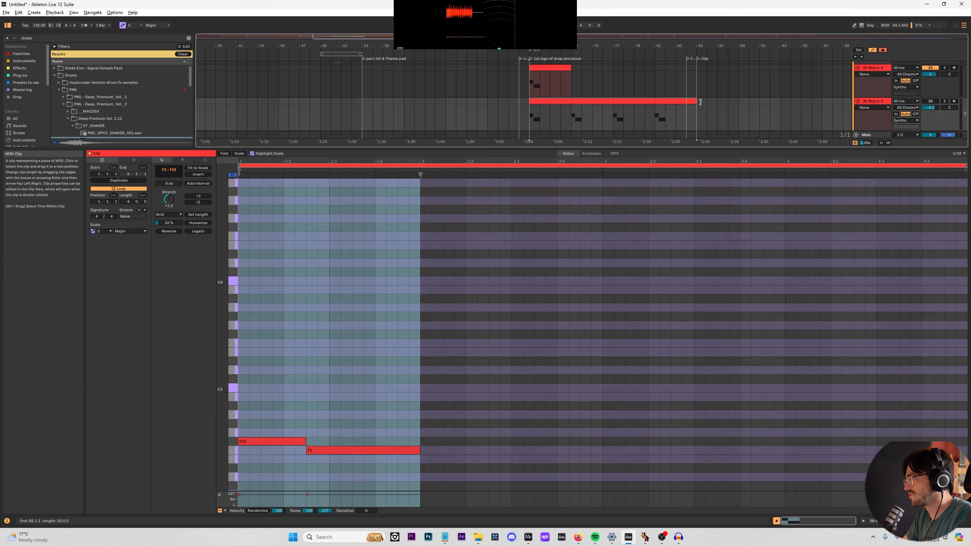
{"action": "left_click_drag", "start_coordinate": [571, 69], "coordinate": [693, 74]}
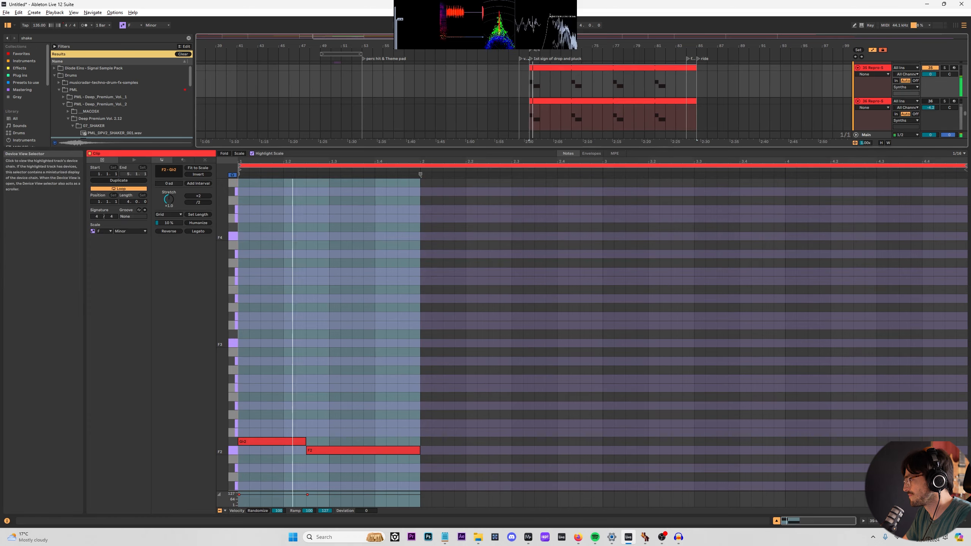
{"action": "left_click", "coordinate": [874, 521]}
Play the arrangement from bars 81, 85 and 93 and on towards bar 101 to hear how far the Repro-5 part should run.
{"action": "scroll", "coordinate": [759, 325], "scroll_direction": "up", "scroll_amount": 4}
{"action": "left_click", "coordinate": [654, 200]}
{"action": "key", "text": "space"}
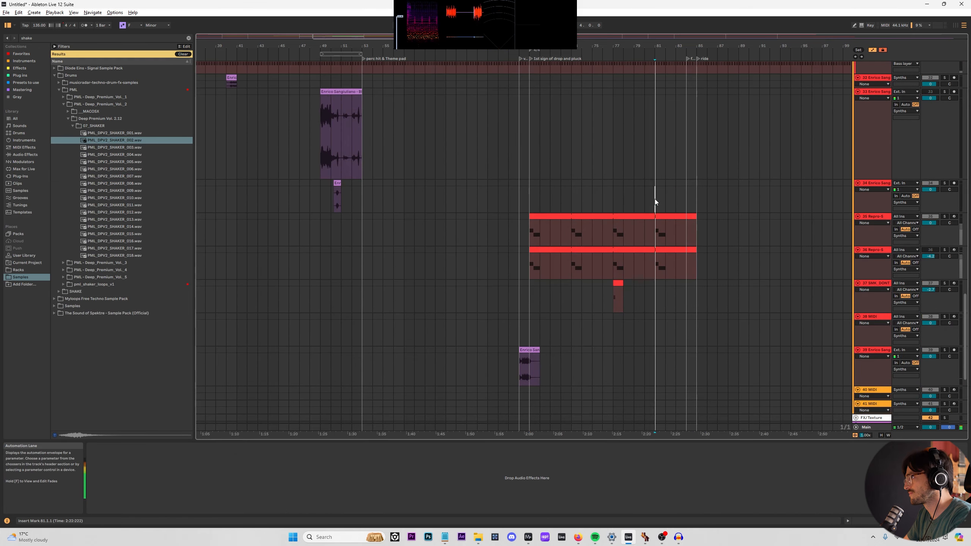
{"action": "left_click", "coordinate": [698, 200]}
{"action": "key", "text": "space"}
{"action": "key", "text": "space"}
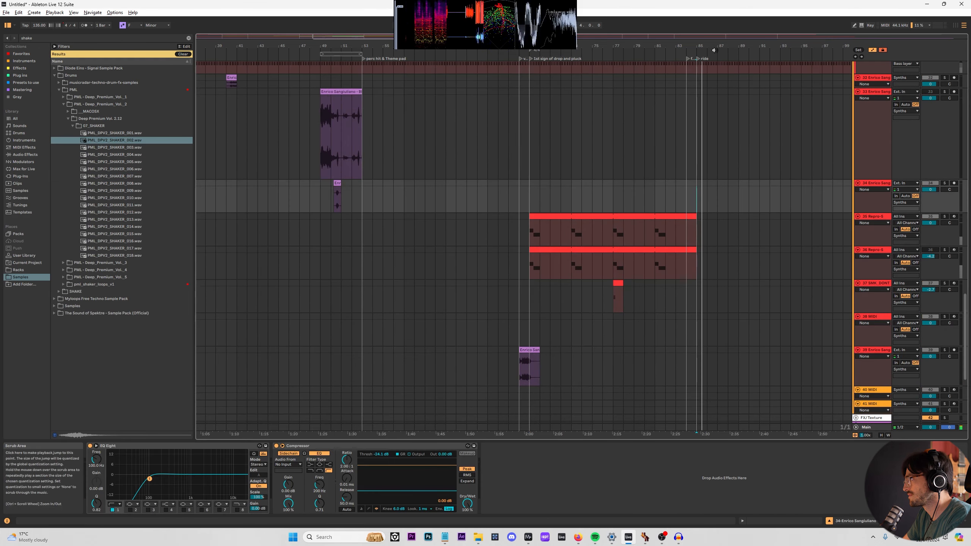
{"action": "left_click_drag", "start_coordinate": [714, 47], "coordinate": [550, 45]}
{"action": "key", "text": "space"}
{"action": "left_click", "coordinate": [570, 199]}
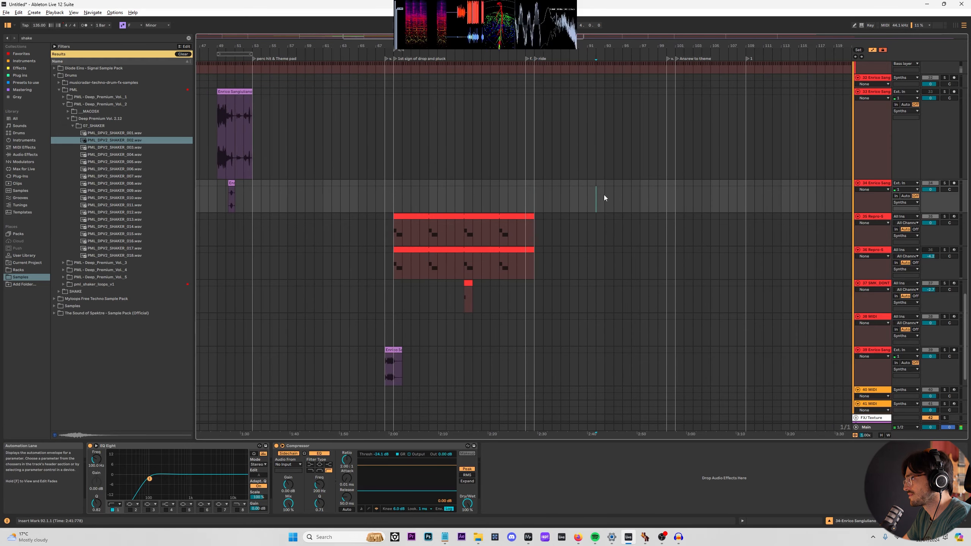
{"action": "key", "text": "space"}
{"action": "left_click", "coordinate": [641, 208]}
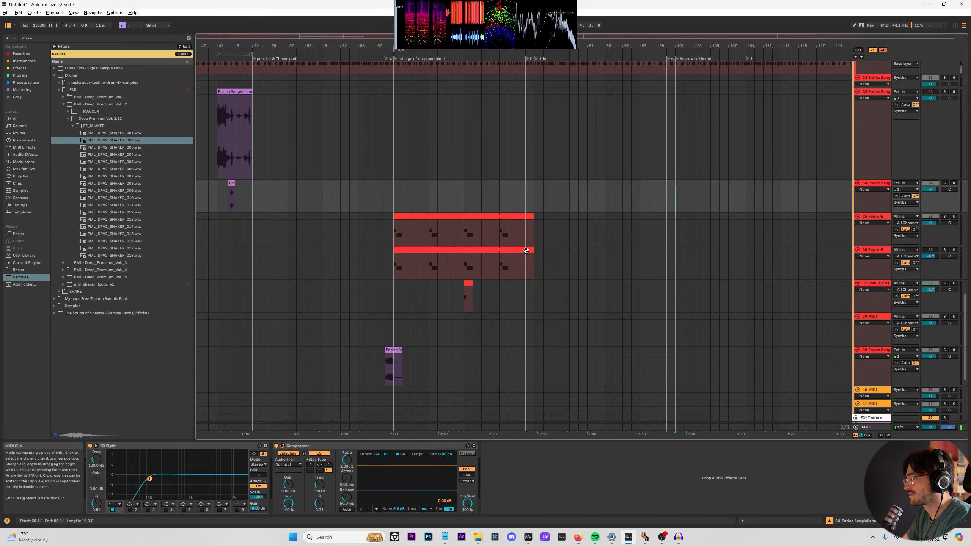
Lengthen both Repro-5 clips together to bar 101.
{"action": "left_click", "coordinate": [526, 250]}
{"action": "left_click", "coordinate": [527, 217], "text": "shift"}
{"action": "left_click_drag", "start_coordinate": [534, 216], "coordinate": [666, 217]}
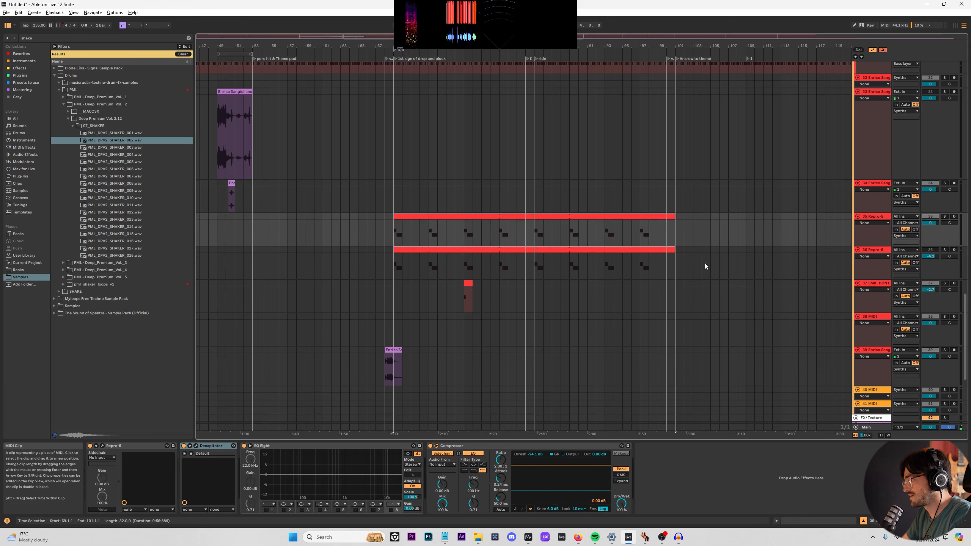
{"action": "left_click", "coordinate": [677, 264]}
Group the two Repro-5 tracks and colour the group light blue, including its grouped tracks and clips.
{"action": "left_click", "coordinate": [871, 216]}
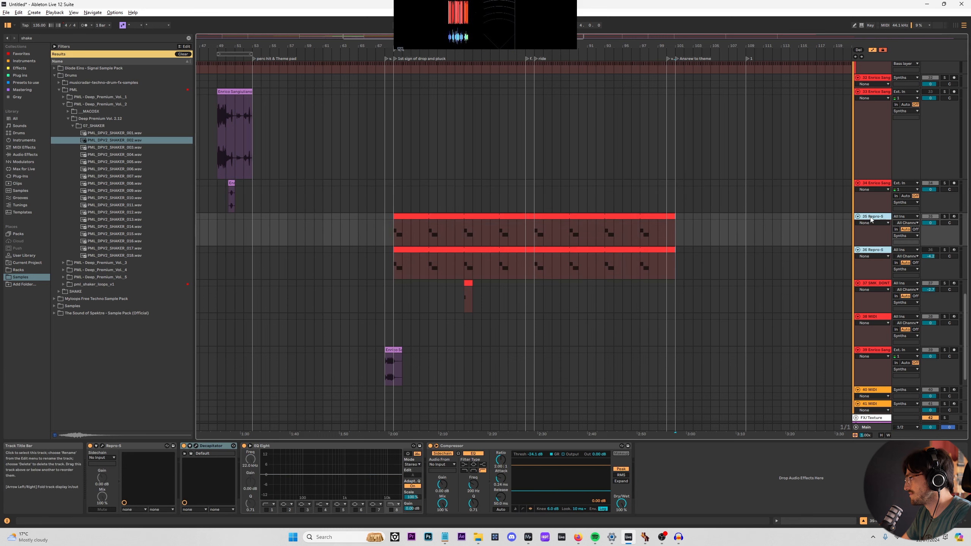
{"action": "key", "text": "ctrl+g"}
{"action": "right_click", "coordinate": [875, 220]}
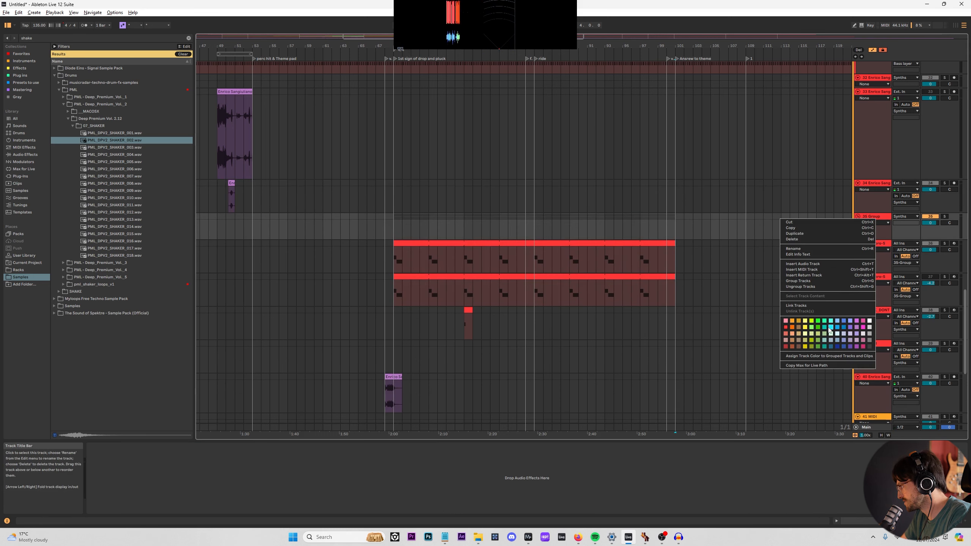
{"action": "left_click", "coordinate": [836, 322]}
{"action": "right_click", "coordinate": [869, 220]}
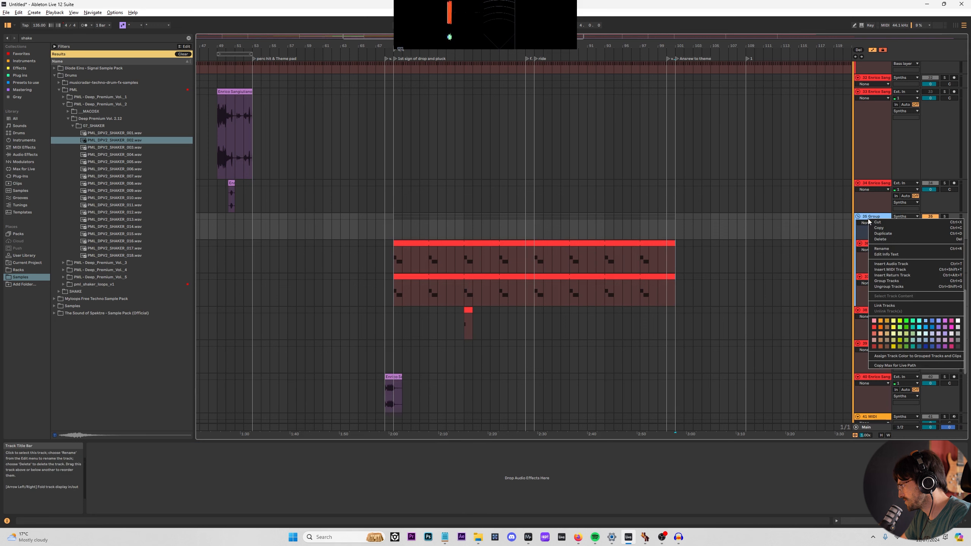
{"action": "left_click", "coordinate": [899, 355]}
Duplicate the 37 Repro-5 track and leave the copy with a clip only from bar 101 to 109.
{"action": "left_click", "coordinate": [881, 283]}
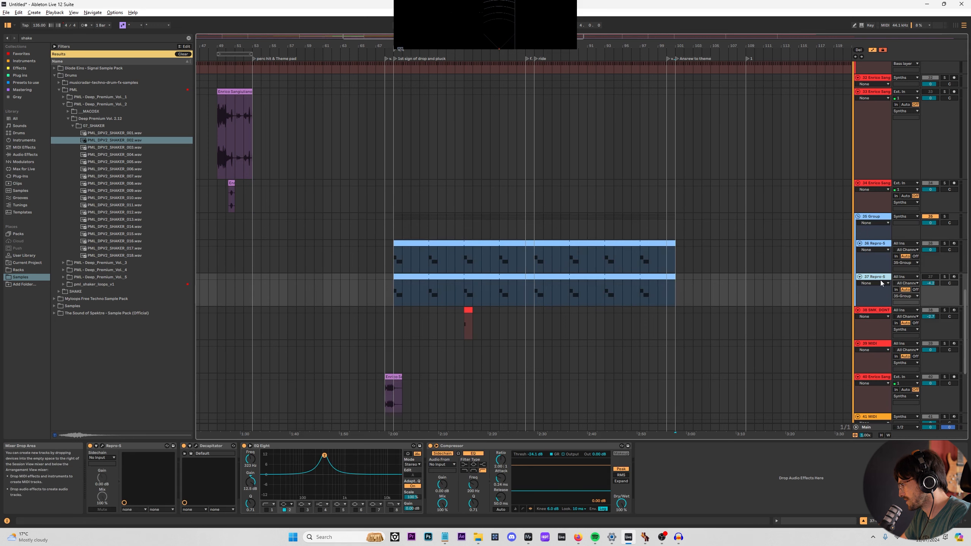
{"action": "key", "text": "ctrl+d"}
{"action": "left_click_drag", "start_coordinate": [459, 323], "coordinate": [748, 321]}
Colour the duplicated Repro-5 track orange and assign that track colour to its clips.
{"action": "right_click", "coordinate": [871, 311]}
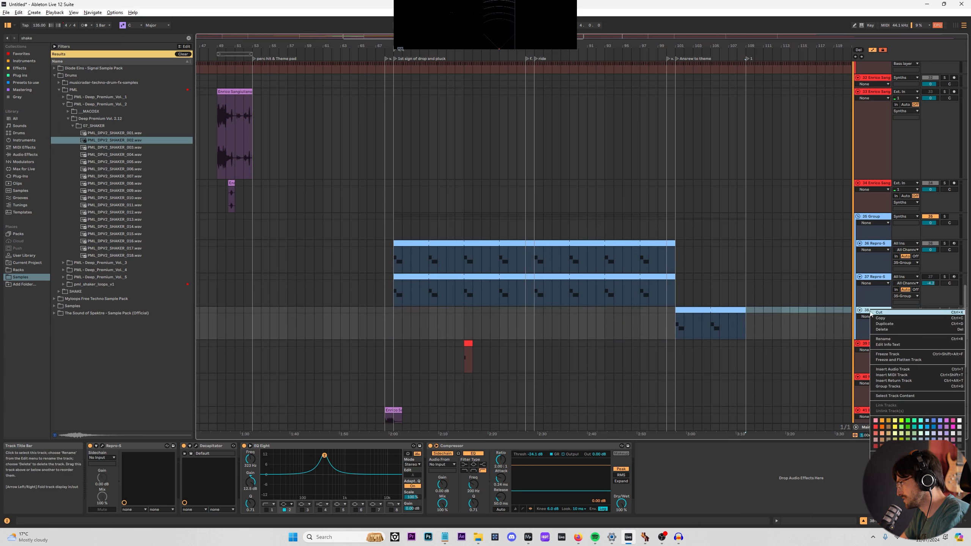
{"action": "left_click", "coordinate": [889, 421]}
{"action": "right_click", "coordinate": [883, 311]}
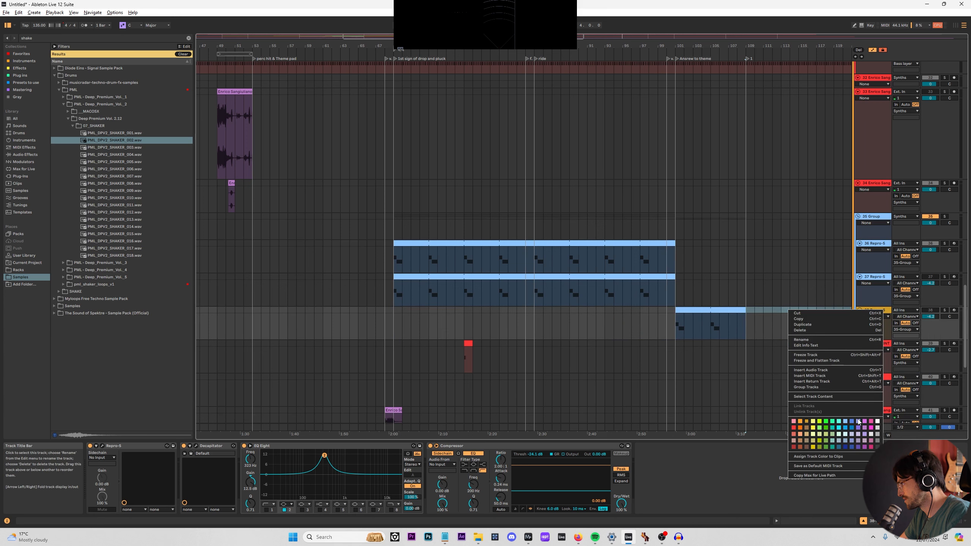
{"action": "left_click", "coordinate": [850, 458]}
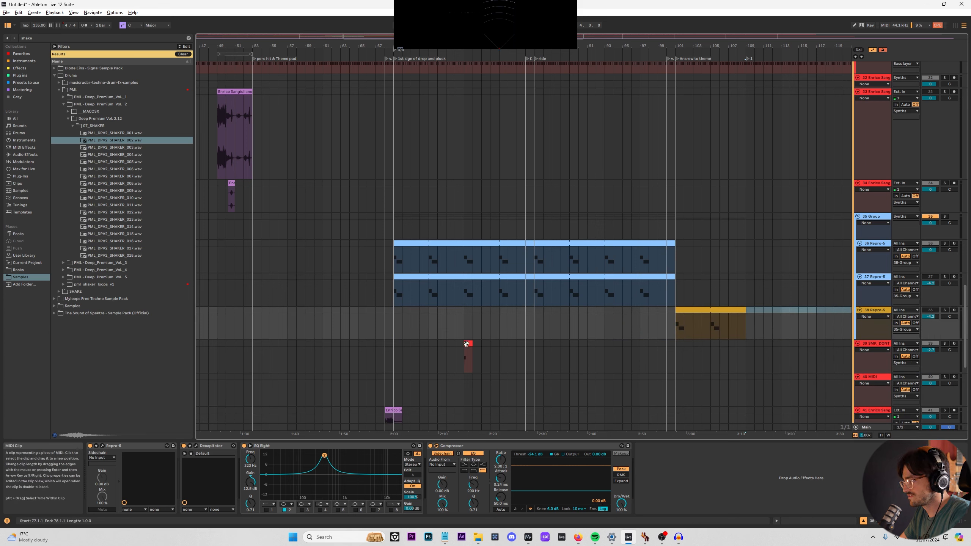
Solo track 39, move its short clip to bar 71 and audition it from bar 69, ending with the solo off.
{"action": "left_click", "coordinate": [469, 344]}
{"action": "key", "text": "s"}
{"action": "key", "text": "space"}
{"action": "left_click_drag", "start_coordinate": [469, 344], "coordinate": [418, 339]}
{"action": "left_click", "coordinate": [396, 332]}
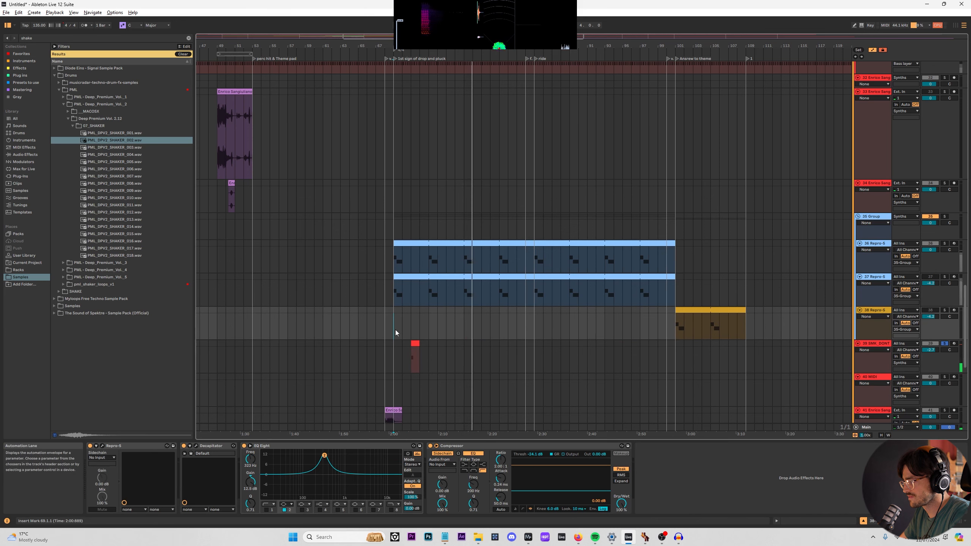
{"action": "left_click", "coordinate": [944, 344]}
{"action": "key", "text": "space"}
{"action": "key", "text": "space"}
Duplicate the four-bar section from bar 69 to 73 on track 39 repeatedly until it reaches bar 109.
{"action": "left_click", "coordinate": [418, 362]}
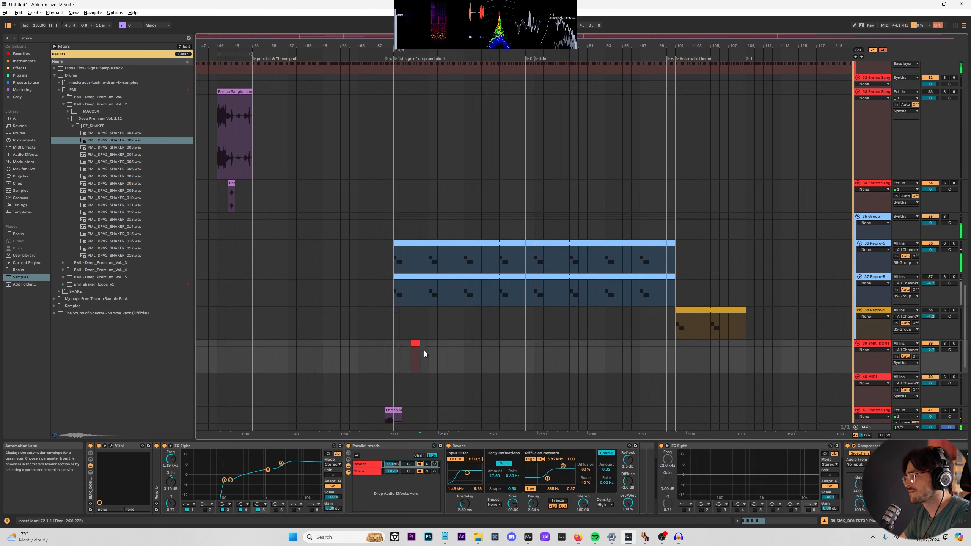
{"action": "left_click", "coordinate": [429, 346]}
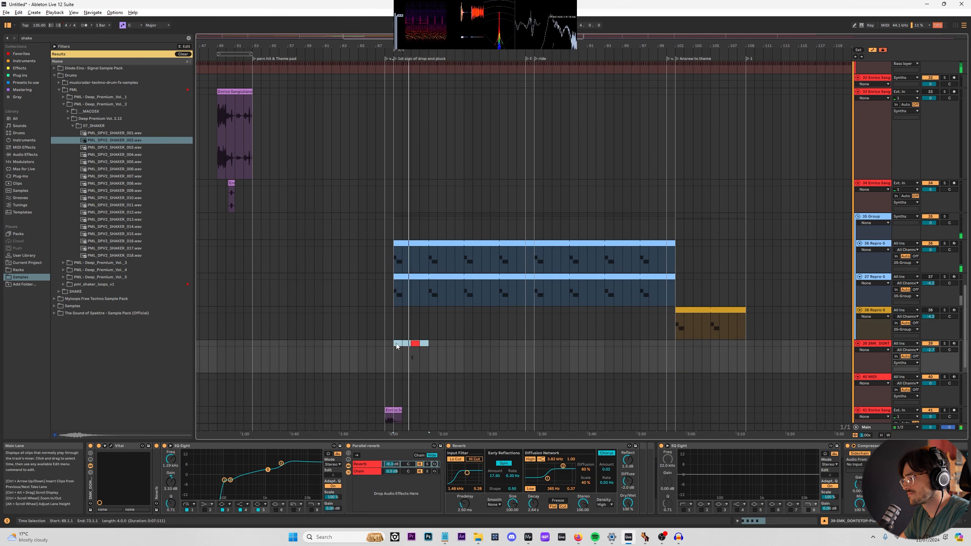
{"action": "key", "text": "ctrl+d"}
{"action": "key", "text": "ctrl+d"}
{"action": "key", "text": "ctrl+d"}
{"action": "key", "text": "ctrl+d"}
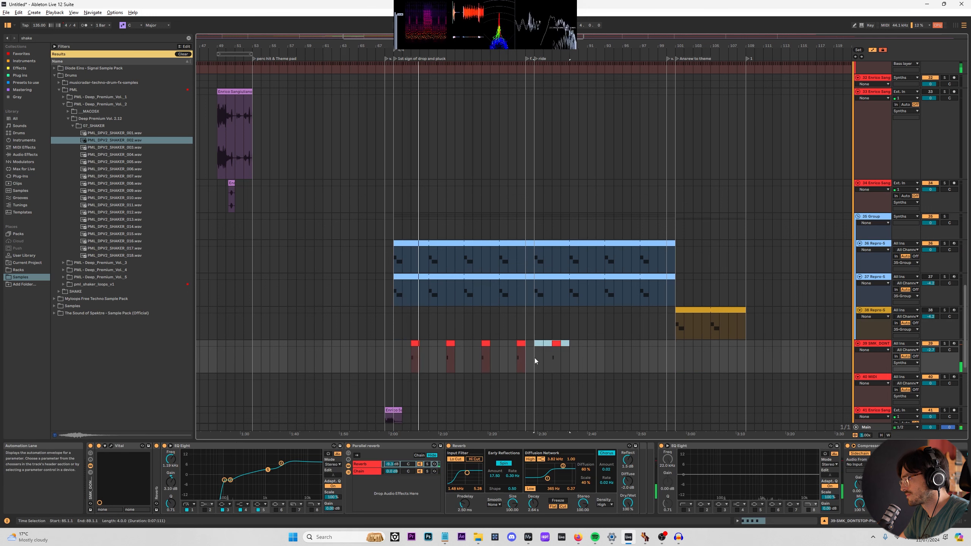
{"action": "key", "text": "ctrl+d"}
{"action": "key", "text": "ctrl+d"}
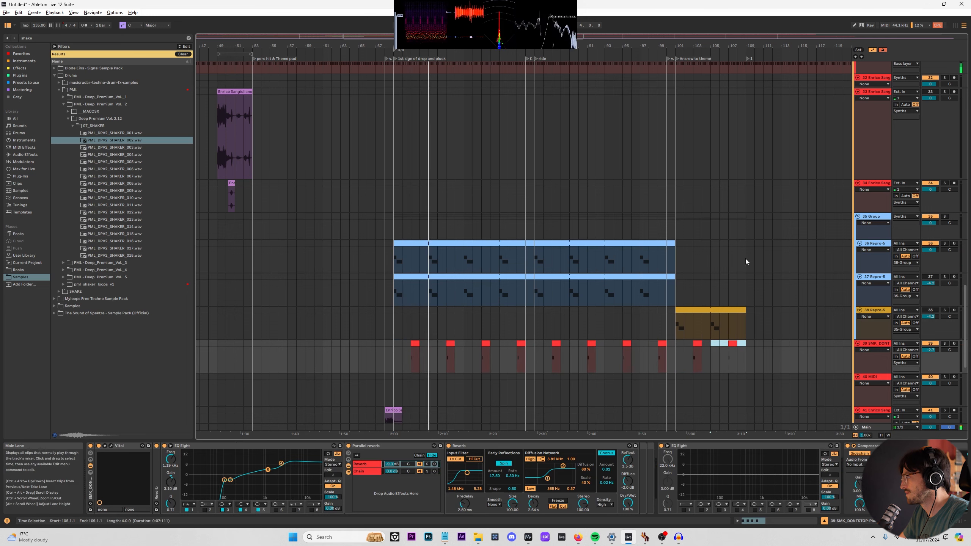
Play the section at bar 109 and rename the locator there to "Breakdown".
{"action": "left_click_drag", "start_coordinate": [700, 45], "coordinate": [572, 41]}
{"action": "left_click", "coordinate": [609, 130]}
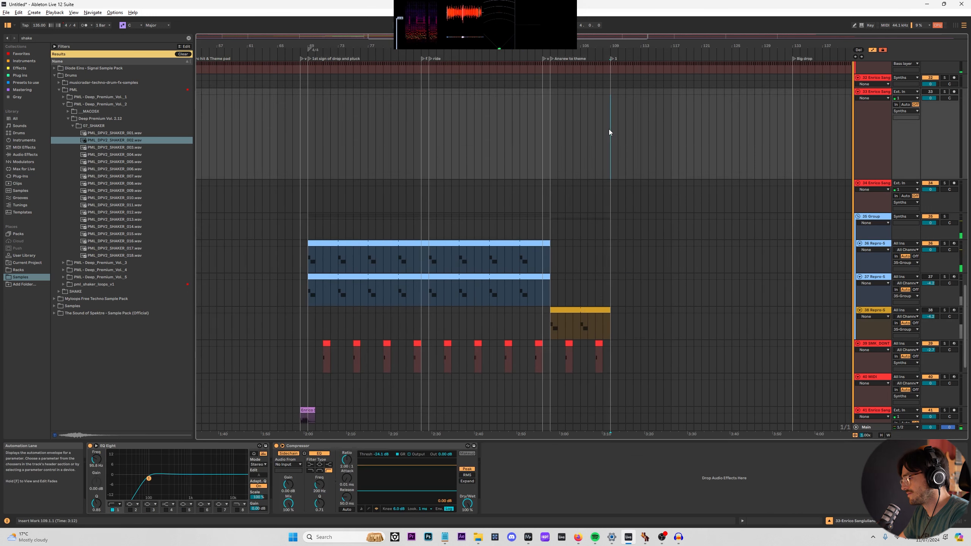
{"action": "key", "text": "space"}
{"action": "key", "text": "space"}
{"action": "scroll", "coordinate": [684, 185], "scroll_direction": "up", "scroll_amount": 3}
{"action": "scroll", "coordinate": [683, 185], "scroll_direction": "up", "scroll_amount": 3}
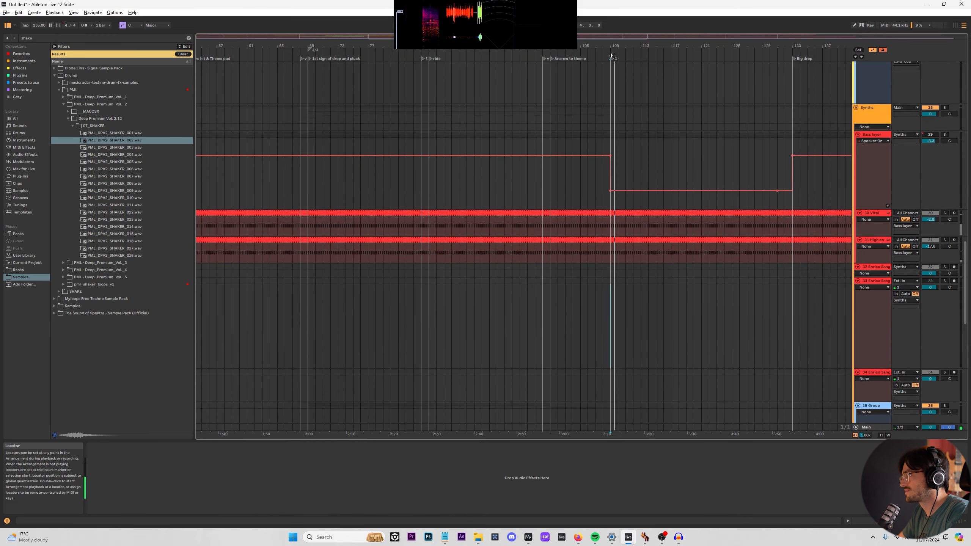
{"action": "right_click", "coordinate": [611, 55]}
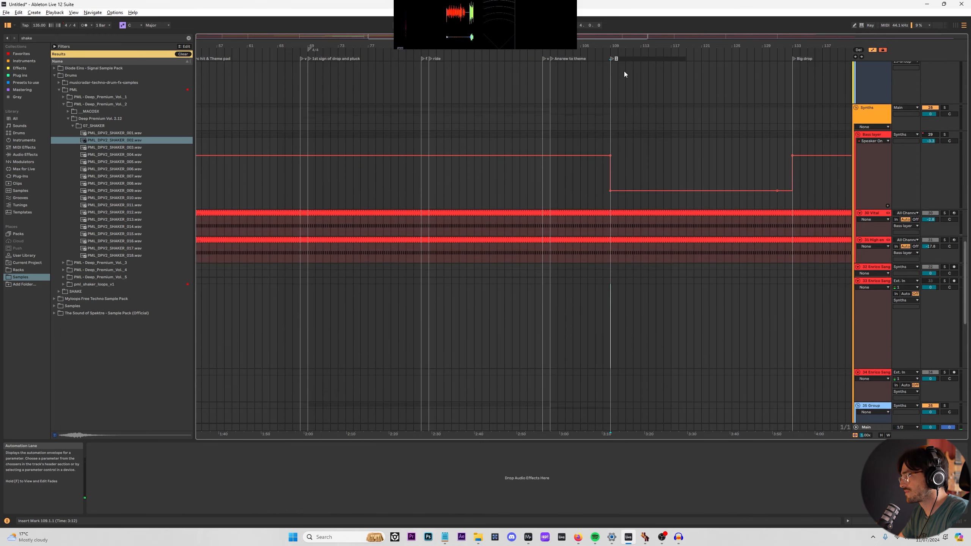
{"action": "type", "text": "down"}
{"action": "key", "text": "Return"}
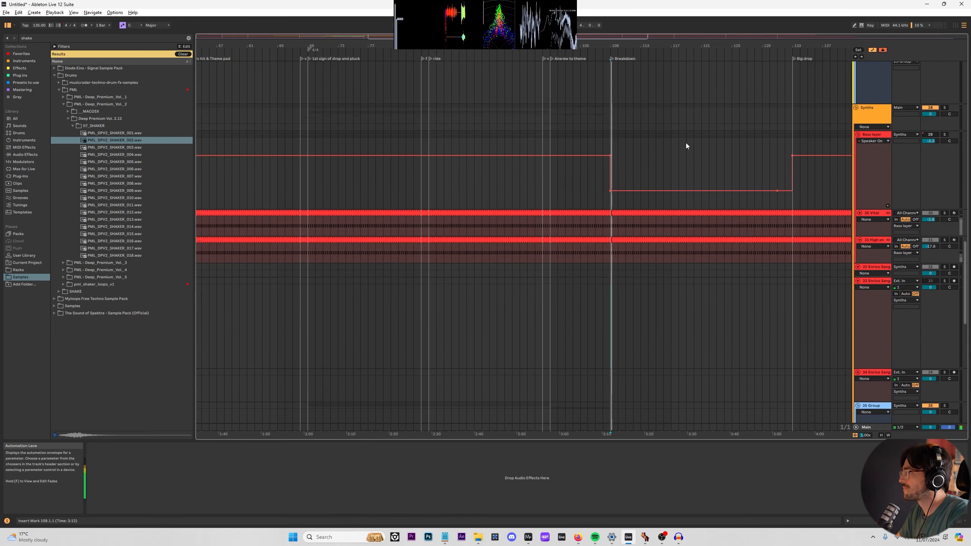
Listen from bar 117 and insert a time signature change at the "Breakdown" locator.
{"action": "scroll", "coordinate": [442, 259], "scroll_direction": "down", "scroll_amount": 8}
{"action": "left_click", "coordinate": [672, 227]}
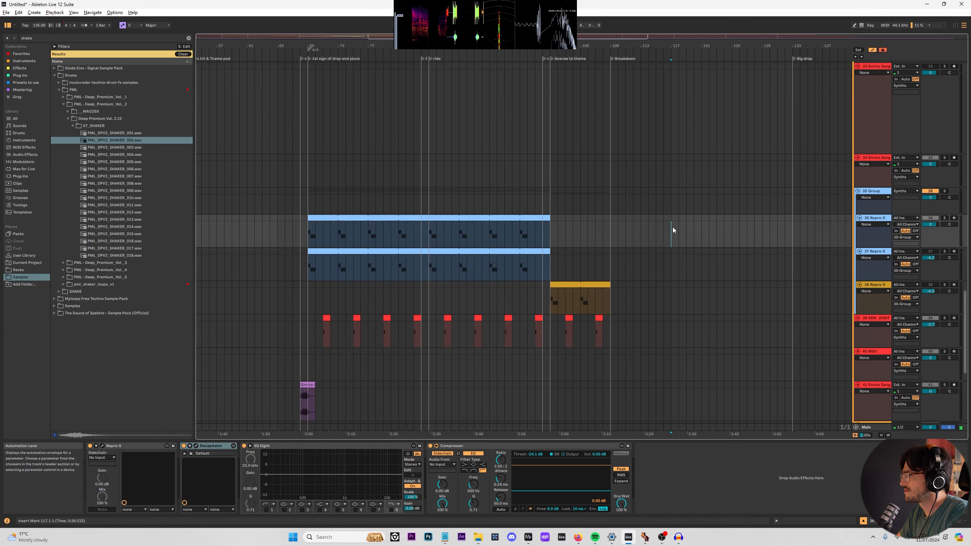
{"action": "right_click", "coordinate": [614, 58]}
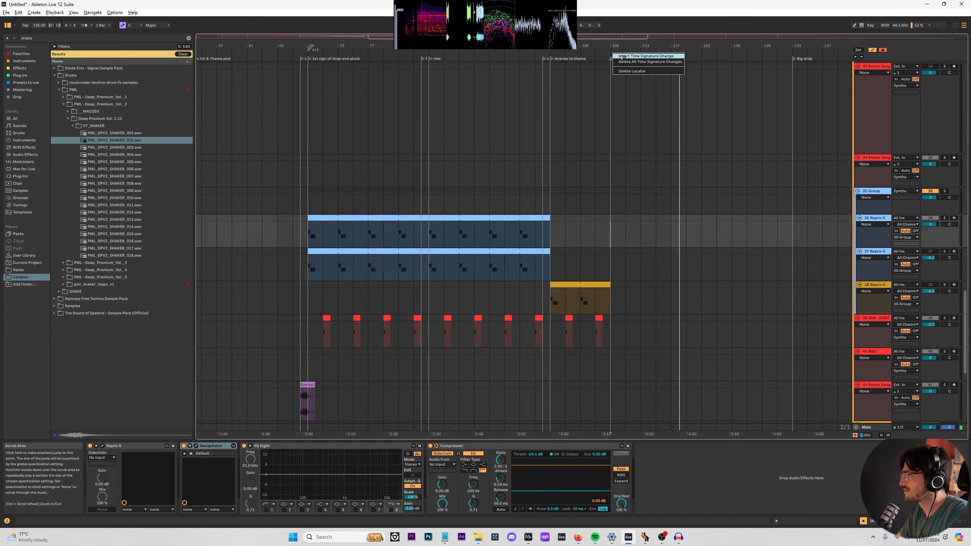
{"action": "left_click", "coordinate": [622, 57]}
Listen to the end of the breakdown from bar 129 and the start of the "Big drop" at bar 133.
{"action": "left_click", "coordinate": [763, 228]}
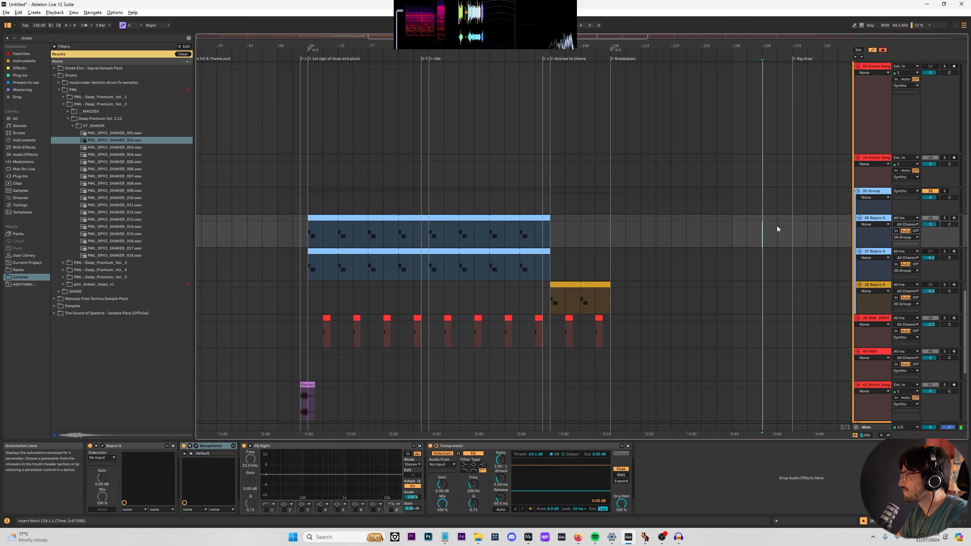
{"action": "left_click", "coordinate": [777, 227]}
{"action": "key", "text": "space"}
{"action": "key", "text": "space"}
{"action": "left_click", "coordinate": [792, 226]}
{"action": "key", "text": "space"}
{"action": "key", "text": "space"}
{"action": "left_click_drag", "start_coordinate": [763, 46], "coordinate": [688, 38]}
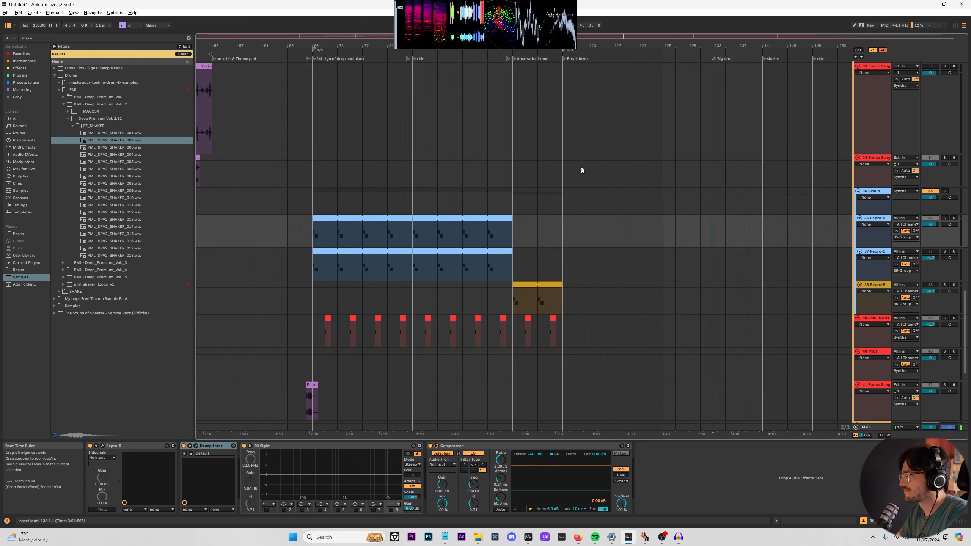
Listen around bar 101 and copy 16 bars of both Repro-5 clips to the "Big drop" locator at bar 133.
{"action": "left_click", "coordinate": [397, 263]}
{"action": "left_click", "coordinate": [527, 172]}
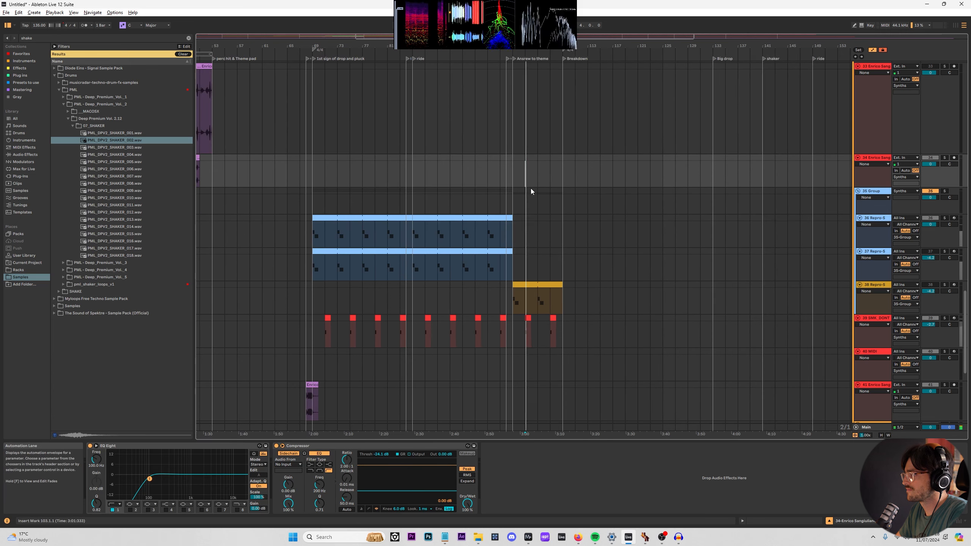
{"action": "left_click", "coordinate": [513, 177]}
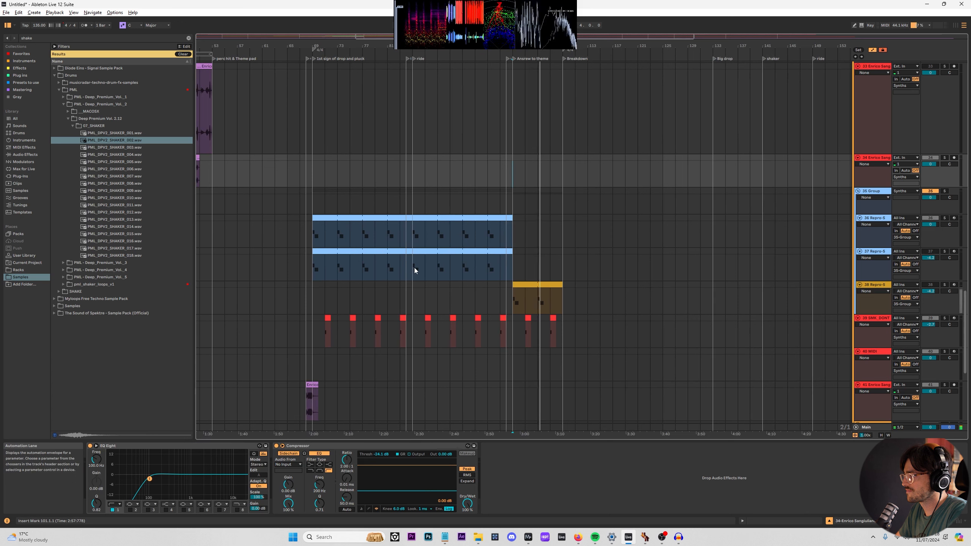
{"action": "key", "text": "space"}
{"action": "left_click_drag", "start_coordinate": [414, 267], "coordinate": [756, 223]}
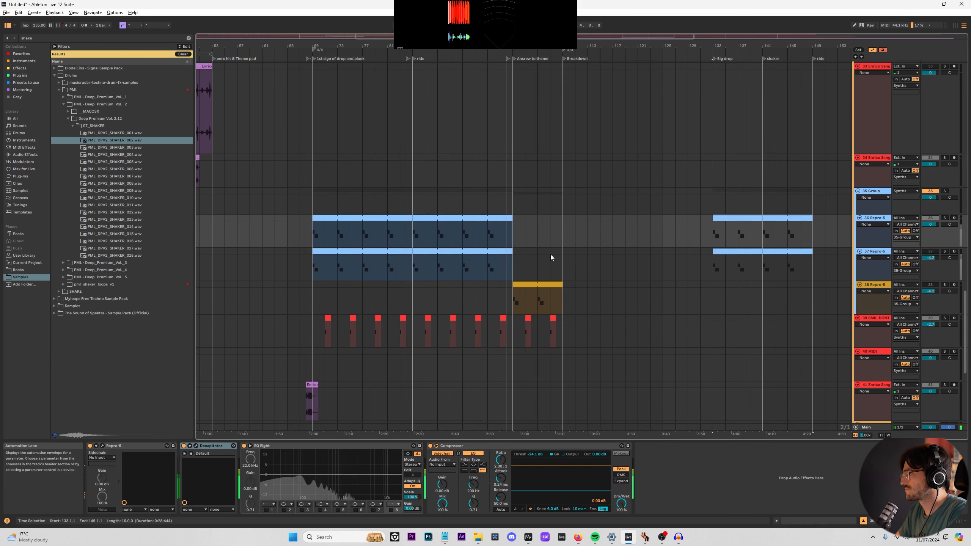
Play from bars 101, 121 and 131 and examine the bass layer automation and the reference stems through the breakdown.
{"action": "left_click", "coordinate": [514, 232]}
{"action": "scroll", "coordinate": [643, 252], "scroll_direction": "up", "scroll_amount": 10}
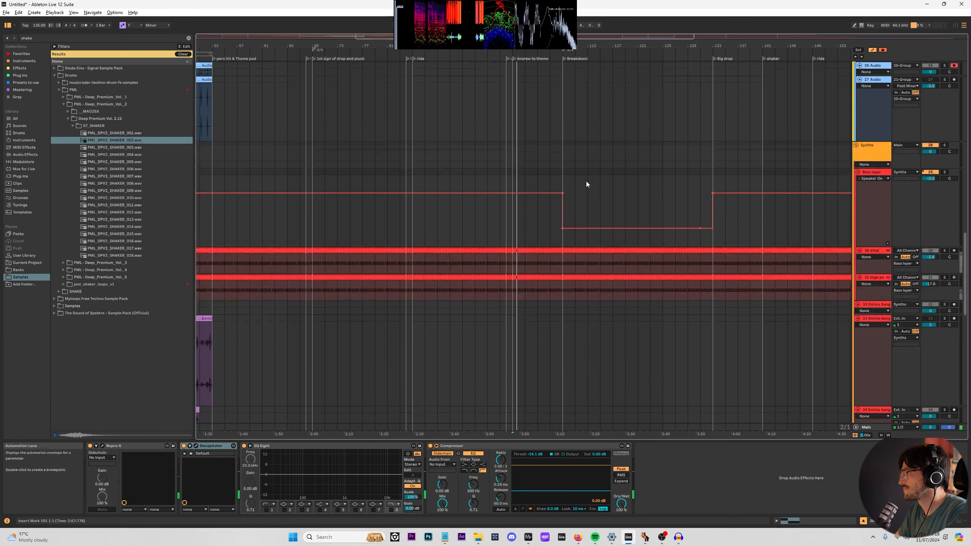
{"action": "scroll", "coordinate": [573, 161], "scroll_direction": "down", "scroll_amount": 5}
{"action": "left_click", "coordinate": [635, 231]}
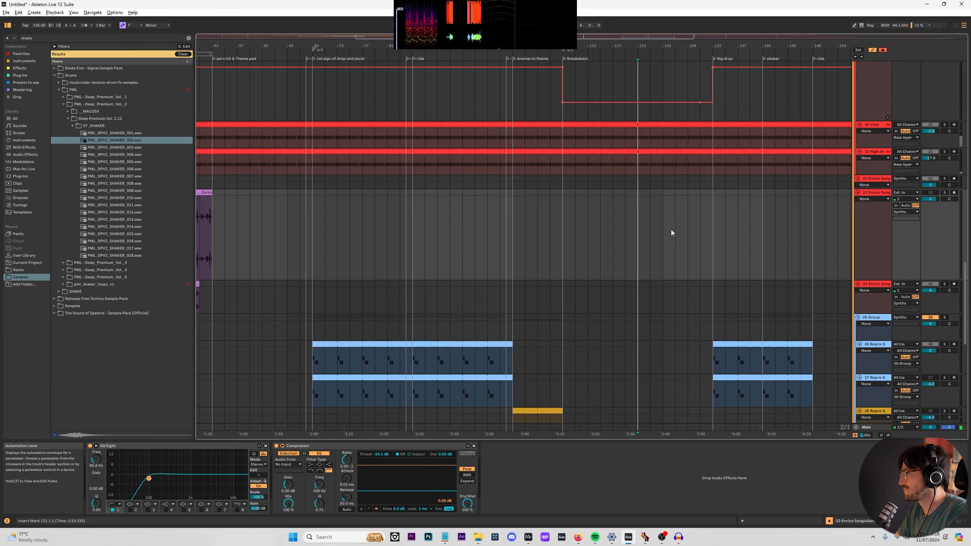
{"action": "left_click", "coordinate": [701, 238]}
{"action": "scroll", "coordinate": [708, 237], "scroll_direction": "down", "scroll_amount": 1}
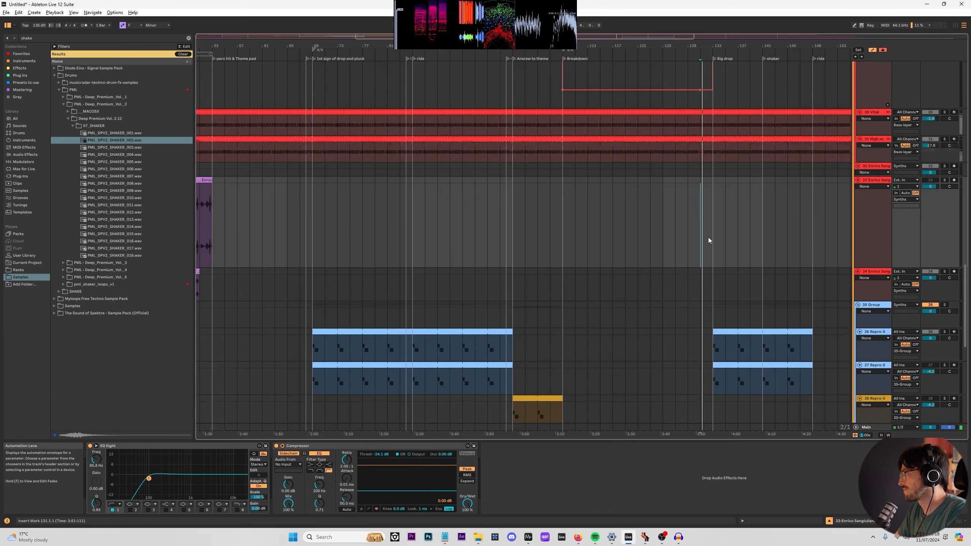
{"action": "scroll", "coordinate": [709, 236], "scroll_direction": "down", "scroll_amount": 5}
{"action": "scroll", "coordinate": [634, 181], "scroll_direction": "down", "scroll_amount": 1, "text": "ctrl"}
{"action": "scroll", "coordinate": [634, 181], "scroll_direction": "down", "scroll_amount": 10}
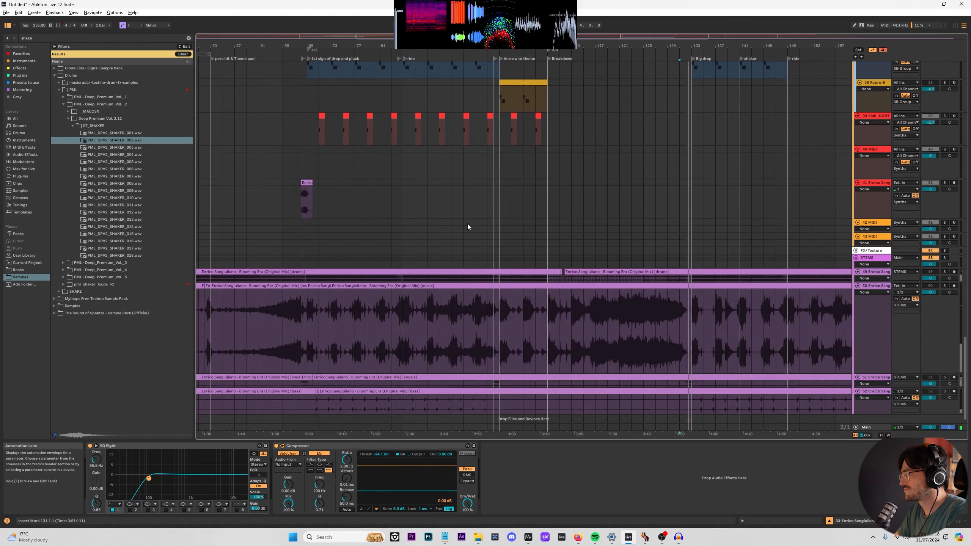
Copy the purple reference clip at the first drop to bar 132, just before the "Big drop" locator, and listen to the transition.
{"action": "left_click", "coordinate": [308, 184]}
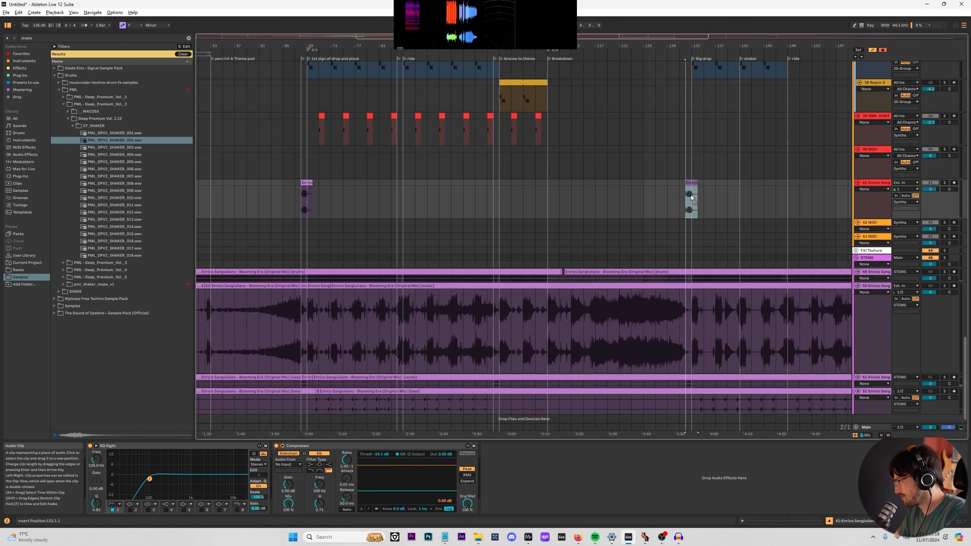
{"action": "left_click", "coordinate": [690, 193]}
{"action": "key", "text": "space"}
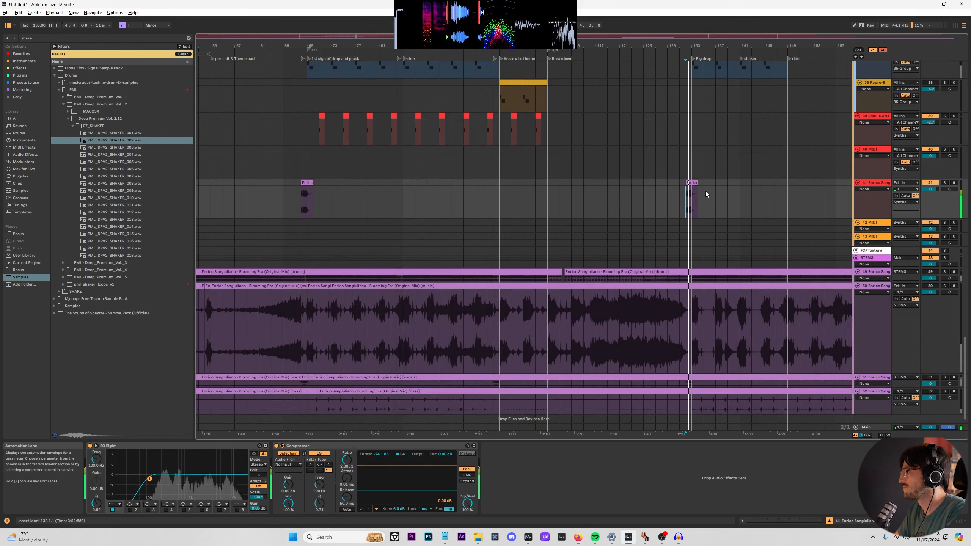
{"action": "scroll", "coordinate": [705, 191], "scroll_direction": "up", "scroll_amount": 5}
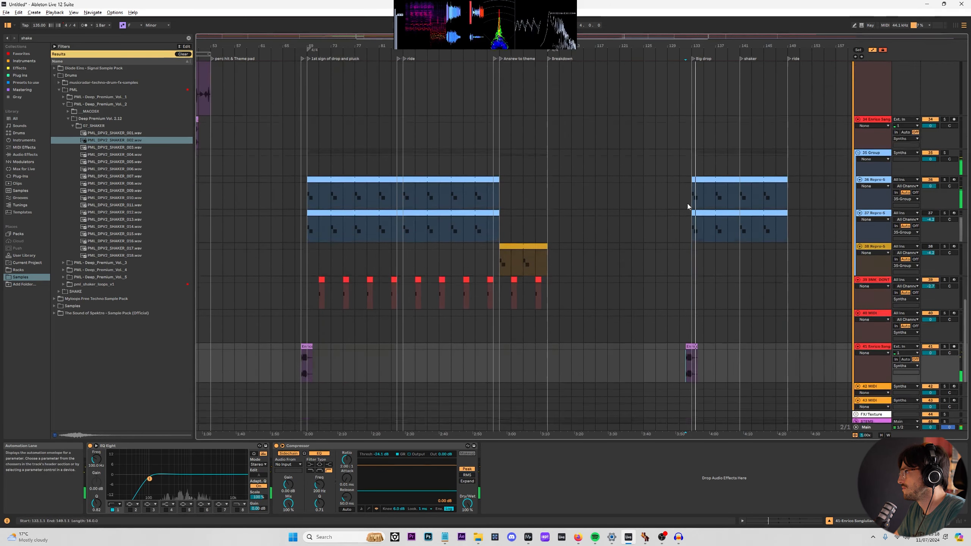
{"action": "scroll", "coordinate": [688, 204], "scroll_direction": "up", "scroll_amount": 5}
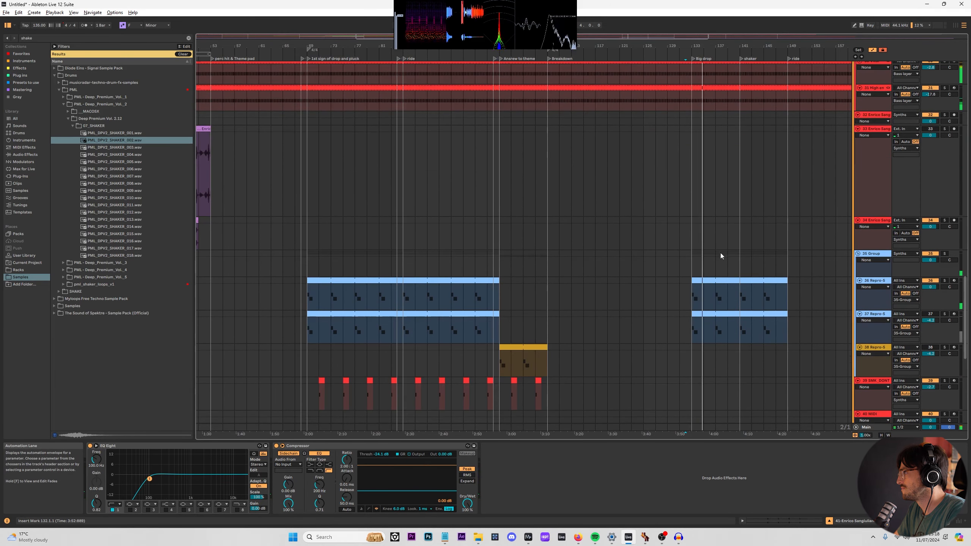
Copy 8 bars of the SMK_DONTSTOP track from bar 101 to the "shaker" locator at bar 141 and consolidate them into one looping clip.
{"action": "scroll", "coordinate": [535, 283], "scroll_direction": "down", "scroll_amount": 4}
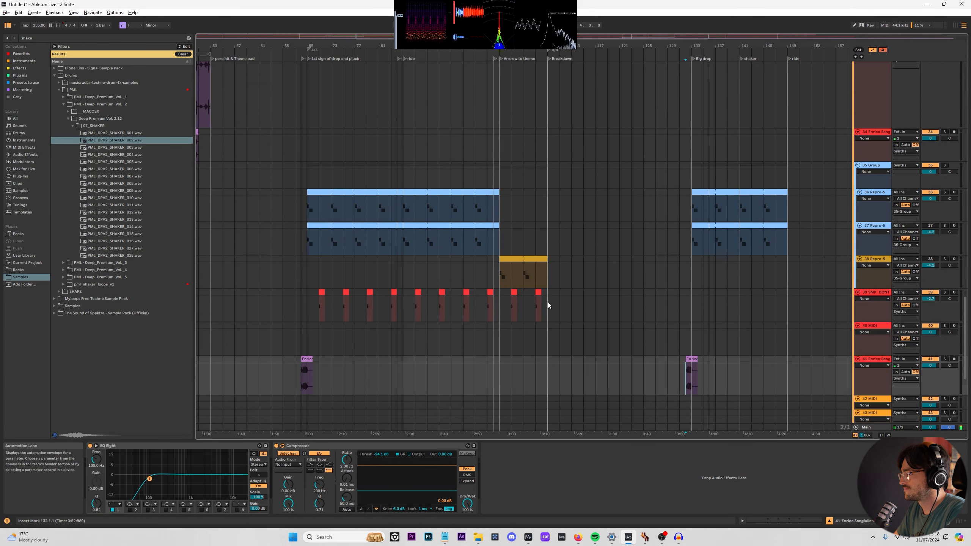
{"action": "left_click_drag", "start_coordinate": [549, 301], "coordinate": [499, 302]}
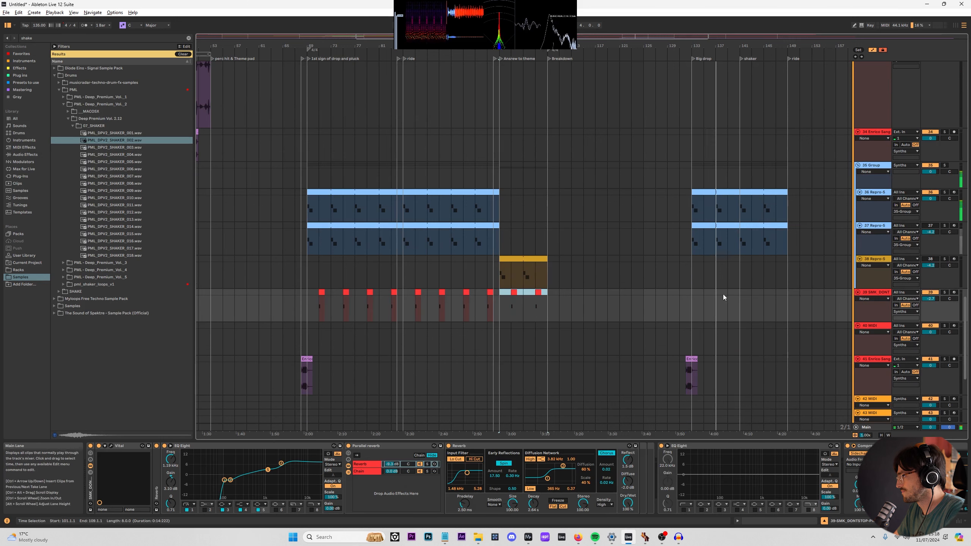
{"action": "left_click", "coordinate": [742, 294]}
{"action": "key", "text": "ctrl+v"}
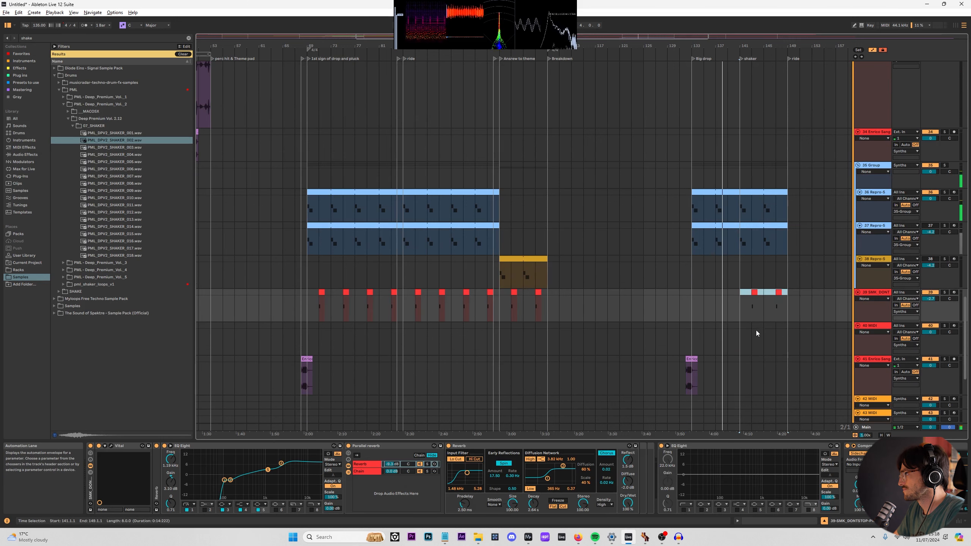
{"action": "double_click", "coordinate": [749, 293]}
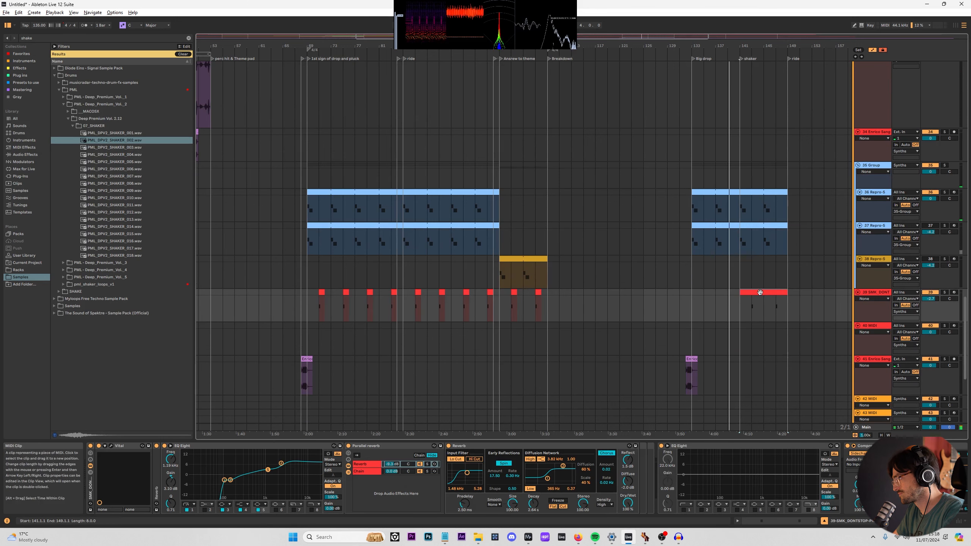
{"action": "left_click", "coordinate": [138, 189]}
{"action": "key", "text": "shift+Tab"}
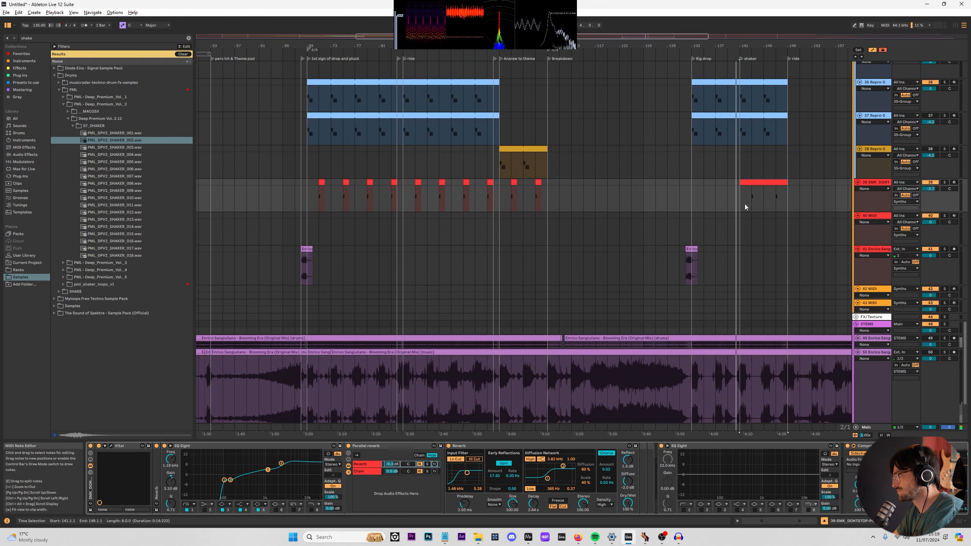
Copy the looping SMK_DONTSTOP clip to bar 69 and extend it over the existing clips to the "Breakdown" locator at bar 109.
{"action": "left_click_drag", "start_coordinate": [763, 183], "coordinate": [408, 204]}
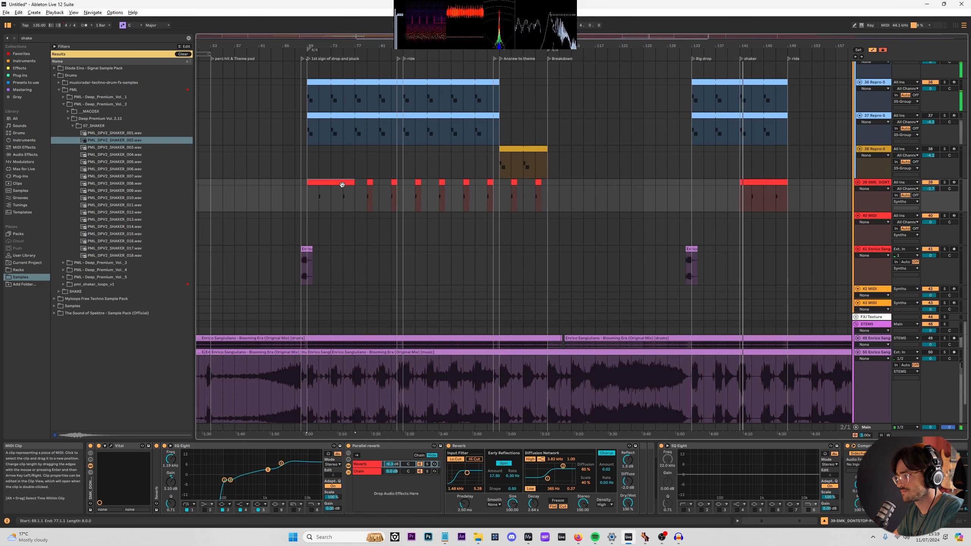
{"action": "left_click_drag", "start_coordinate": [352, 182], "coordinate": [560, 178]}
{"action": "scroll", "coordinate": [770, 237], "scroll_direction": "up", "scroll_amount": 3}
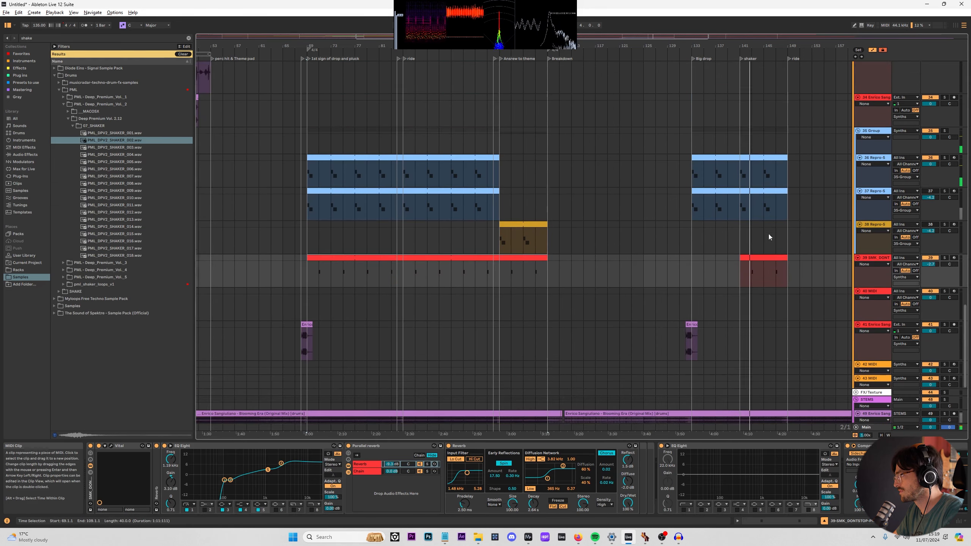
Consolidate the short Blooming Era bass clip near bar 50 into a 4-bar clip from bar 49 to 53 and enable its looping.
{"action": "scroll", "coordinate": [372, 261], "scroll_direction": "up", "scroll_amount": 7}
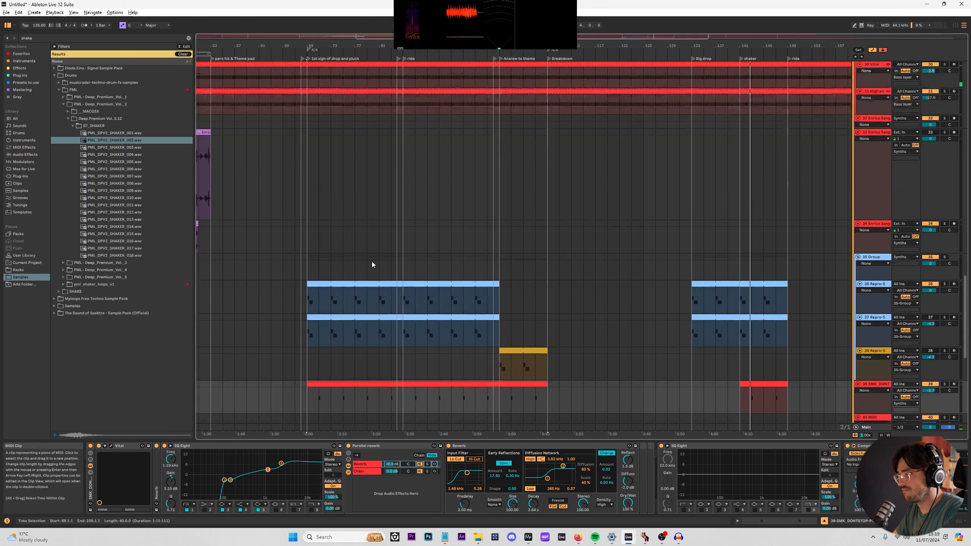
{"action": "scroll", "coordinate": [253, 215], "scroll_direction": "down", "scroll_amount": 4}
{"action": "scroll", "coordinate": [334, 267], "scroll_direction": "up", "scroll_amount": 6}
{"action": "left_click", "coordinate": [330, 287]}
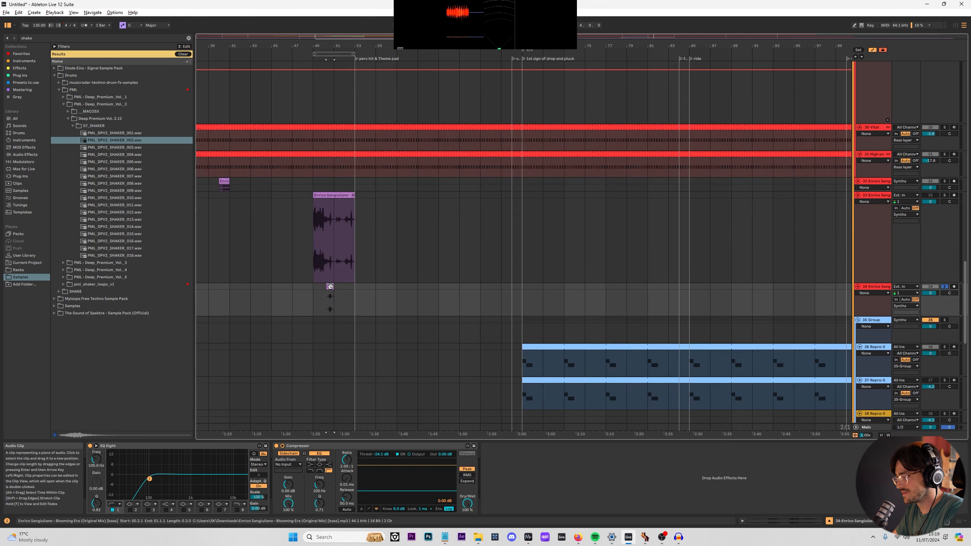
{"action": "scroll", "coordinate": [330, 287], "scroll_direction": "down", "scroll_amount": 5}
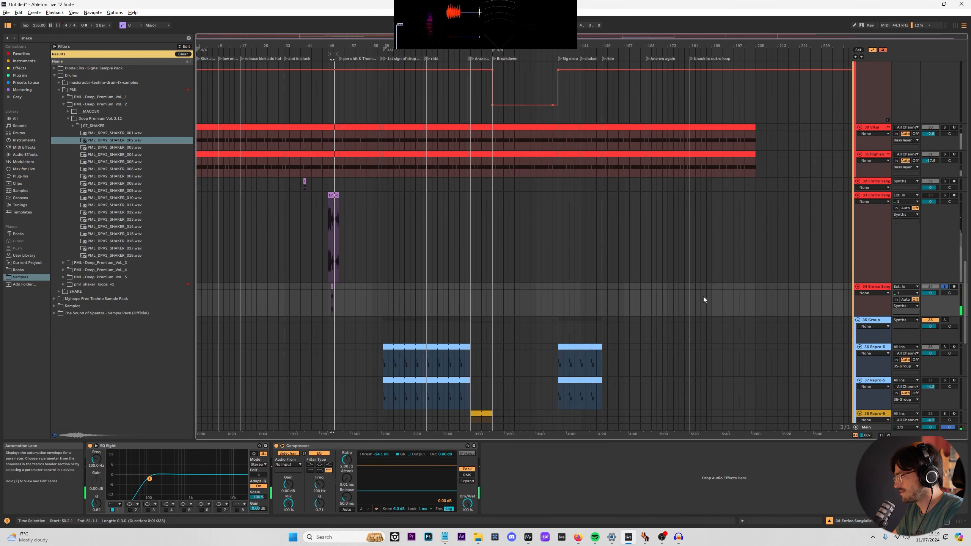
{"action": "scroll", "coordinate": [304, 306], "scroll_direction": "up", "scroll_amount": 5}
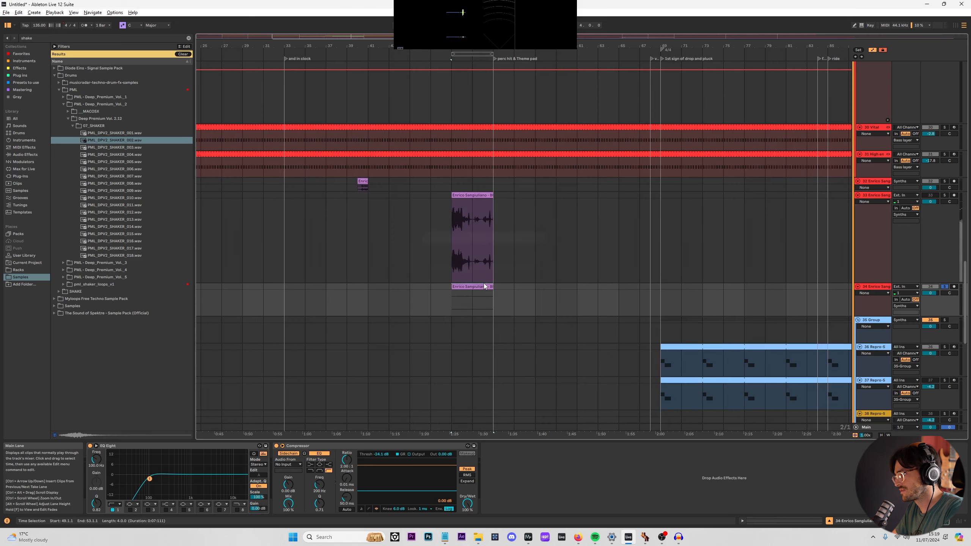
{"action": "double_click", "coordinate": [484, 286]}
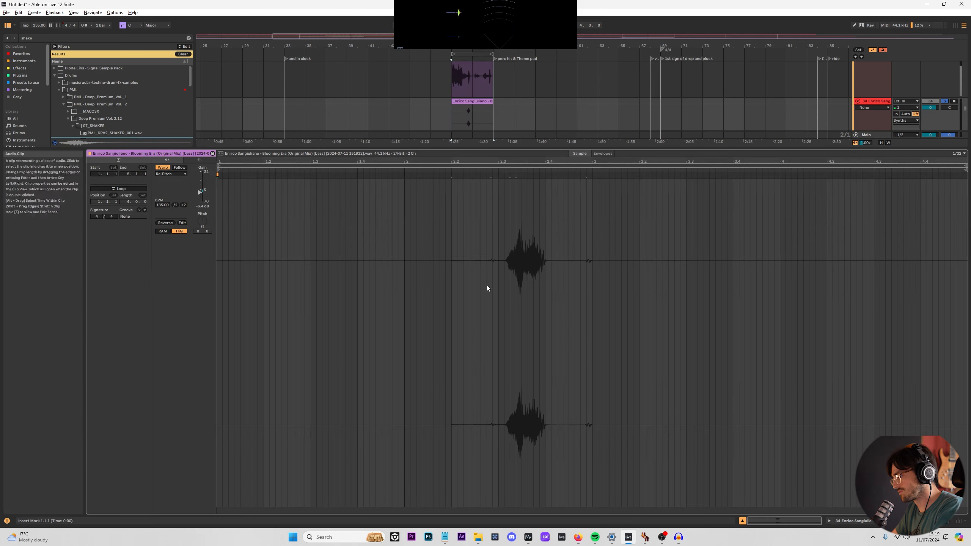
{"action": "left_click", "coordinate": [127, 189]}
{"action": "key", "text": "shift+Tab"}
{"action": "left_click", "coordinate": [474, 101]}
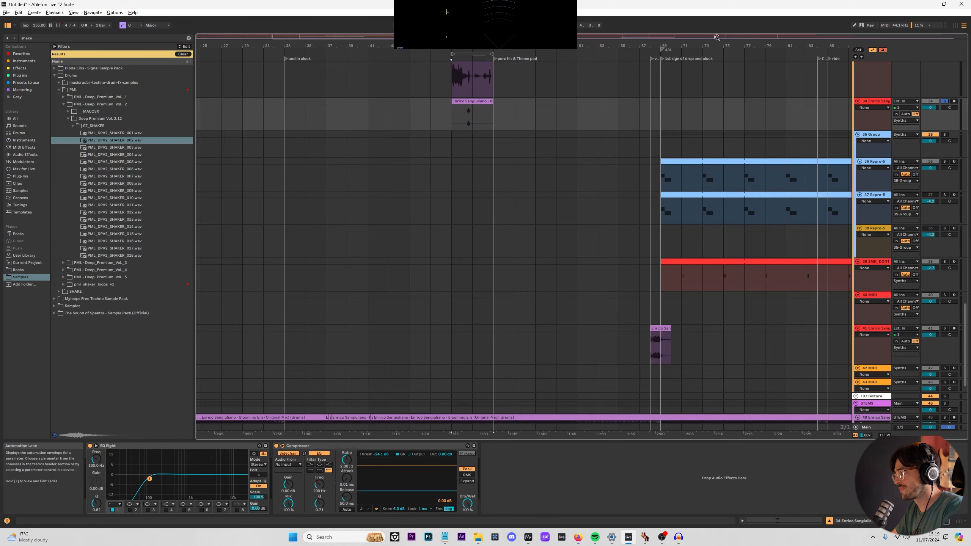
Move the reference bass track below the SMK_DONTSTOP track and place two consecutive copies of its 4-bar clip from bar 101.
{"action": "left_click_drag", "start_coordinate": [723, 47], "coordinate": [483, 29]}
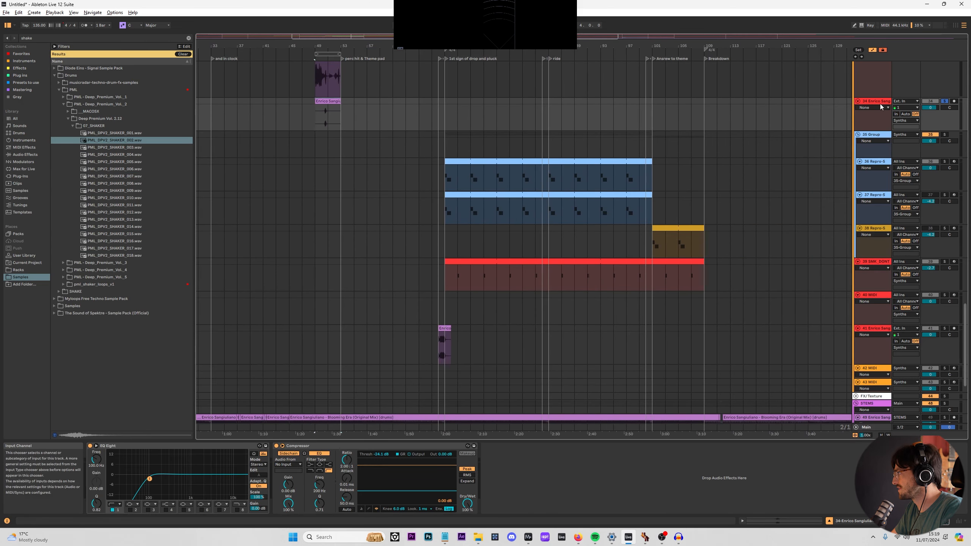
{"action": "left_click_drag", "start_coordinate": [879, 101], "coordinate": [636, 299]}
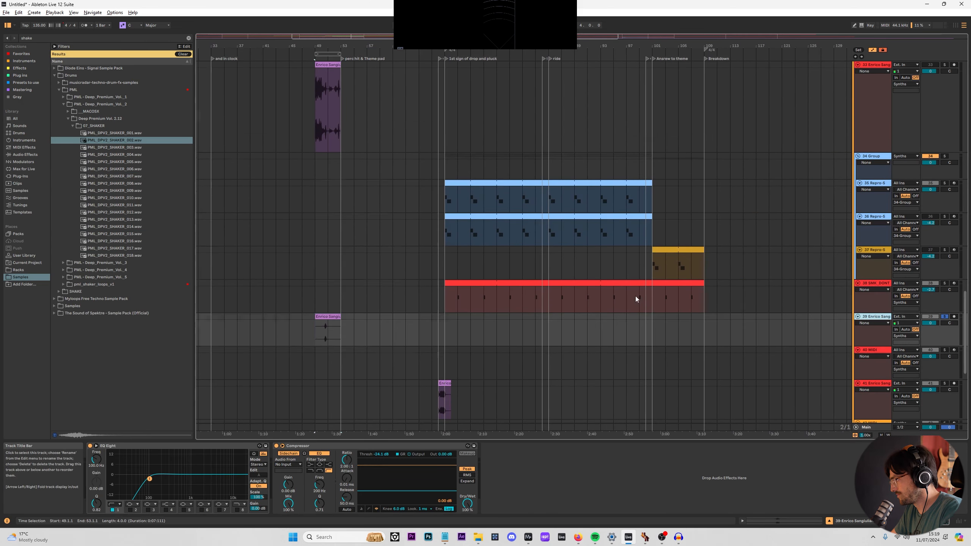
{"action": "left_click", "coordinate": [657, 321]}
{"action": "key", "text": "ctrl+v"}
{"action": "key", "text": "plus"}
{"action": "key", "text": "ctrl+d"}
{"action": "left_click", "coordinate": [604, 327]}
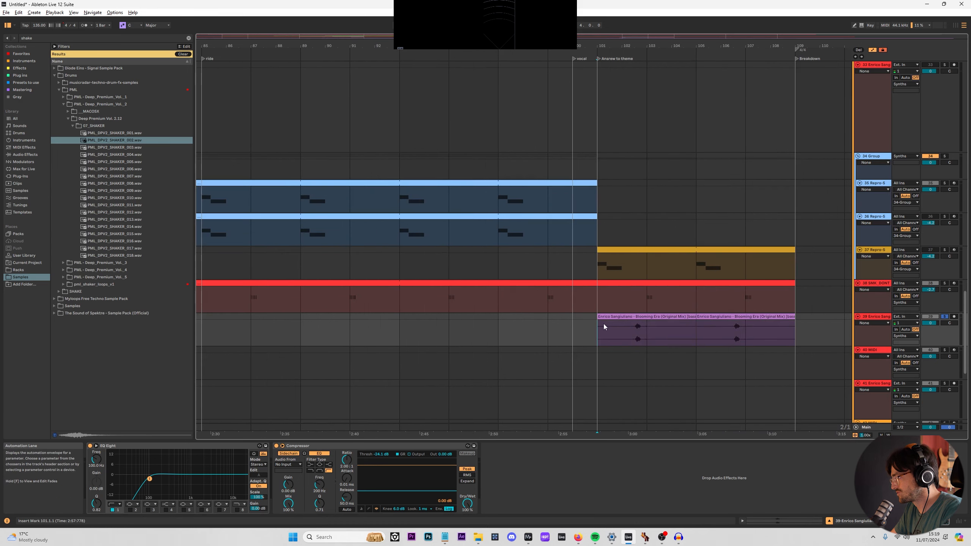
Play from bar 101 and delete the first of the two reference bass clips, between bars 101 and 105.
{"action": "key", "text": "space"}
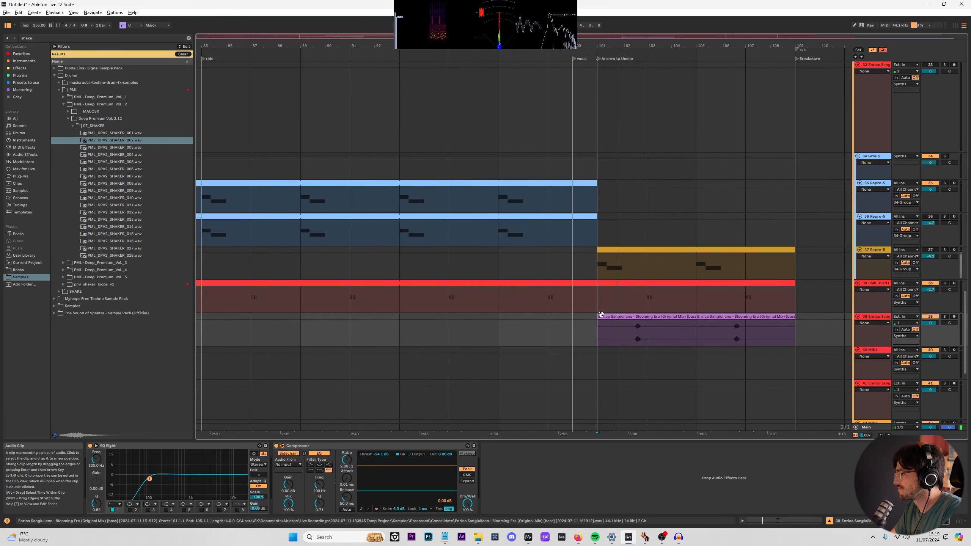
{"action": "left_click_drag", "start_coordinate": [601, 315], "coordinate": [685, 317]}
{"action": "key", "text": "Delete"}
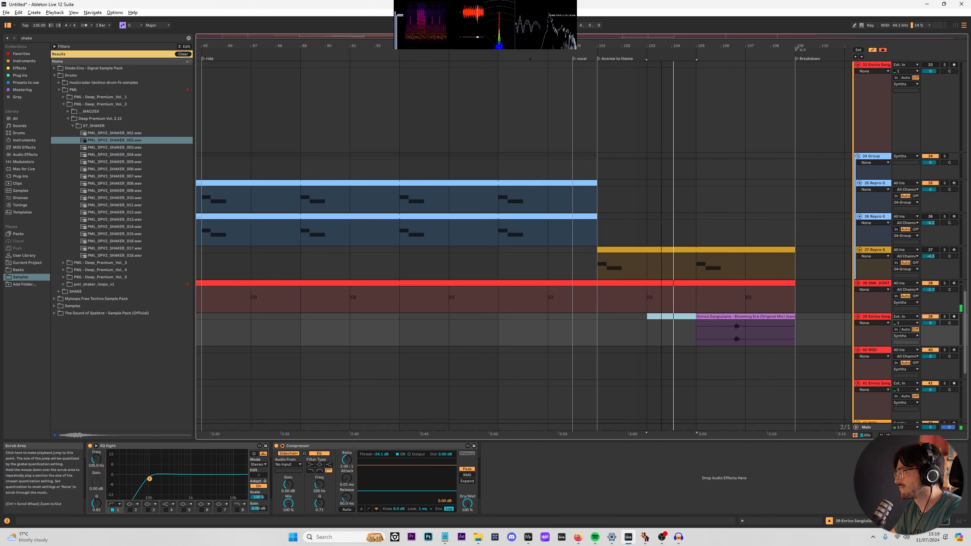
{"action": "left_click_drag", "start_coordinate": [658, 46], "coordinate": [546, 14]}
{"action": "scroll", "coordinate": [629, 227], "scroll_direction": "up", "scroll_amount": 3}
{"action": "scroll", "coordinate": [630, 214], "scroll_direction": "up", "scroll_amount": 3}
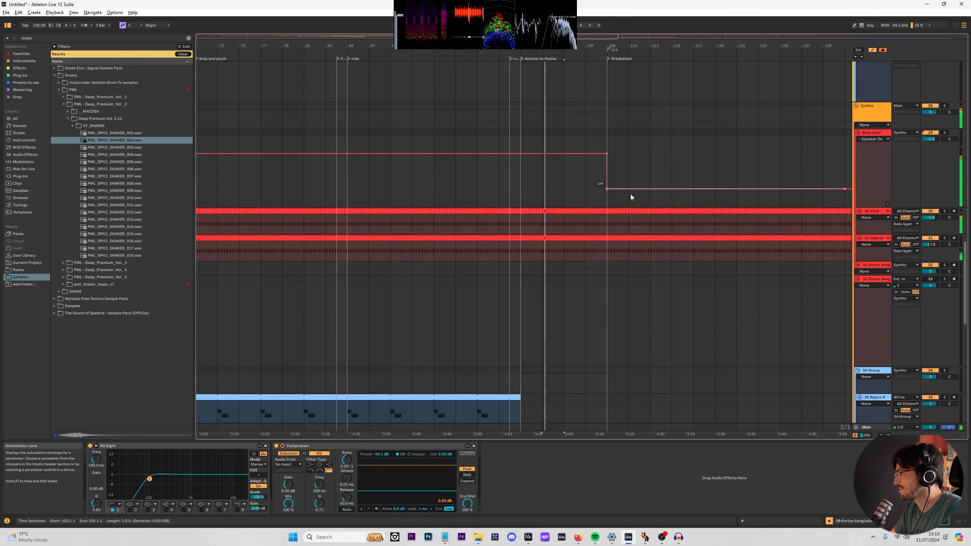
{"action": "key", "text": "w"}
{"action": "scroll", "coordinate": [609, 287], "scroll_direction": "down", "scroll_amount": 7}
{"action": "scroll", "coordinate": [505, 306], "scroll_direction": "up", "scroll_amount": 5}
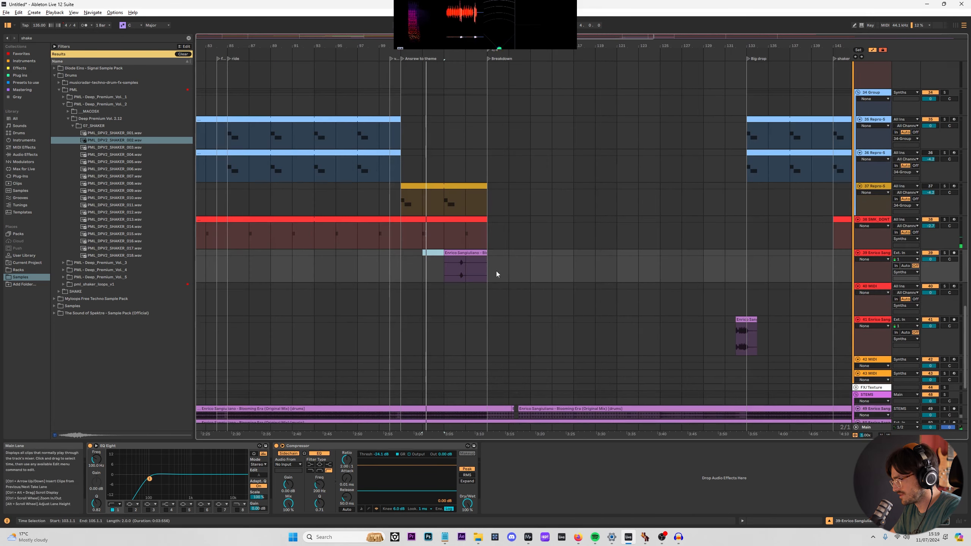
Move the reference bass clip at bar 105 to the "ride" locator at bar 149 after the "Big drop".
{"action": "left_click_drag", "start_coordinate": [473, 254], "coordinate": [856, 262]}
{"action": "key", "text": "w"}
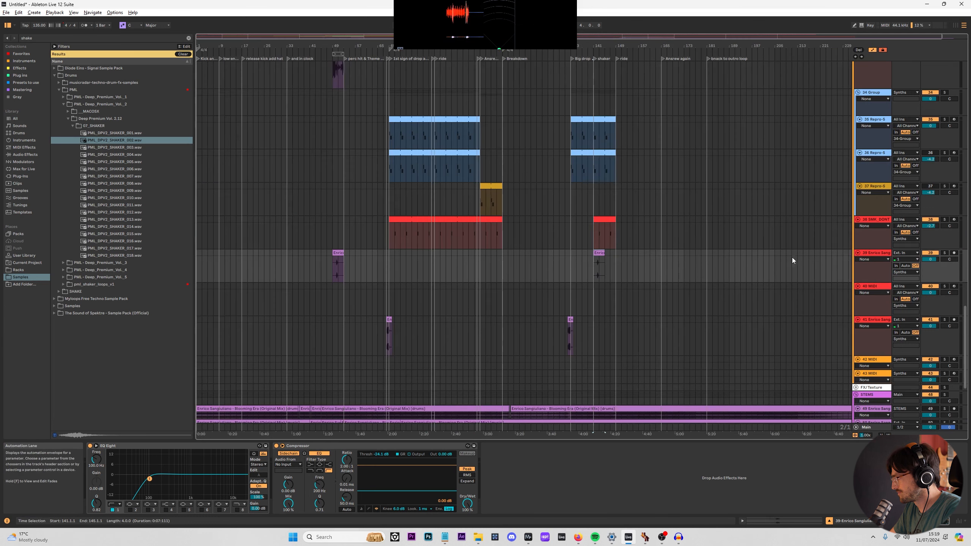
{"action": "scroll", "coordinate": [694, 256], "scroll_direction": "up", "scroll_amount": 5}
{"action": "key", "text": "space"}
{"action": "left_click_drag", "start_coordinate": [335, 253], "coordinate": [423, 256]}
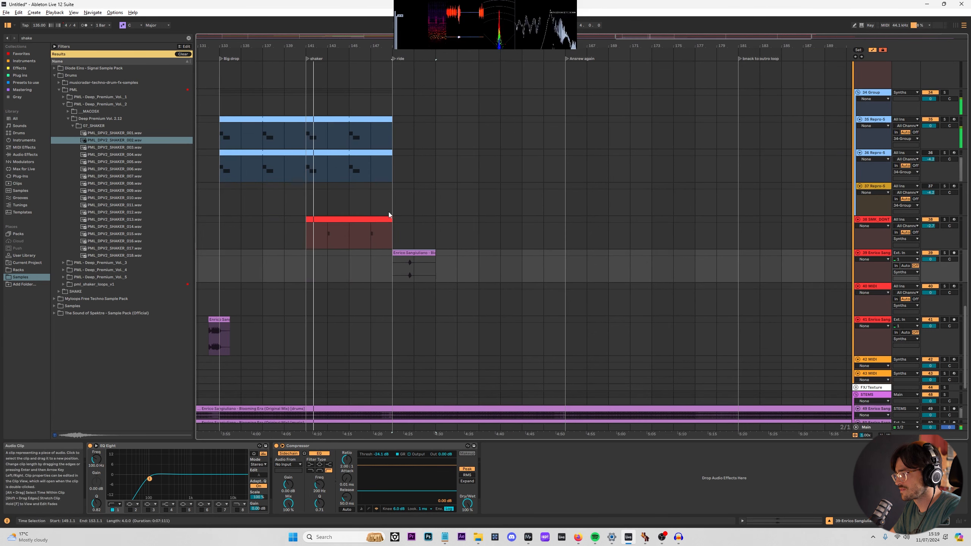
Extend both blue Repro-5 clips, the SMK_DONTSTOP clip and the reference bass clip in the big drop section to bar 165.
{"action": "left_click", "coordinate": [386, 219]}
{"action": "left_click", "coordinate": [376, 120], "text": "shift"}
{"action": "left_click_drag", "start_coordinate": [388, 118], "coordinate": [565, 119]}
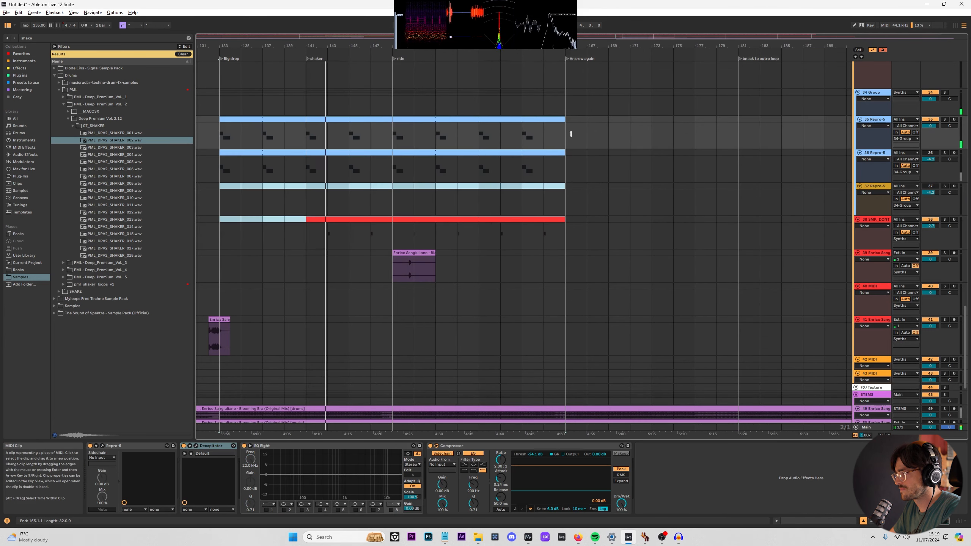
{"action": "left_click", "coordinate": [436, 264]}
{"action": "left_click_drag", "start_coordinate": [467, 251], "coordinate": [569, 252]}
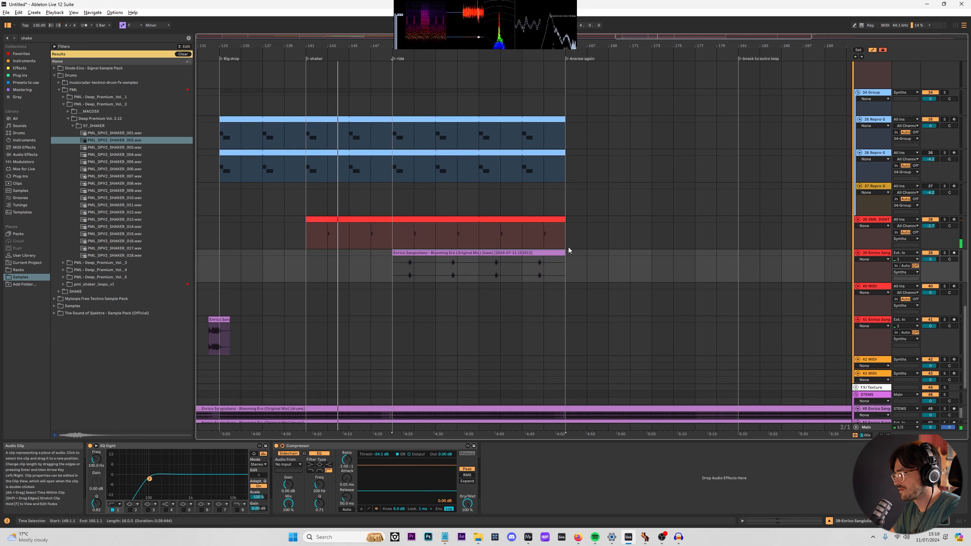
Audition the ride loops at the first "ride" locator and copy the lower PML_Weska_RIDE_2 clip to bar 149, extended to bar 165.
{"action": "scroll", "coordinate": [479, 236], "scroll_direction": "up", "scroll_amount": 3}
{"action": "scroll", "coordinate": [468, 226], "scroll_direction": "down", "scroll_amount": 5}
{"action": "scroll", "coordinate": [452, 194], "scroll_direction": "up", "scroll_amount": 5}
{"action": "scroll", "coordinate": [456, 190], "scroll_direction": "up", "scroll_amount": 5}
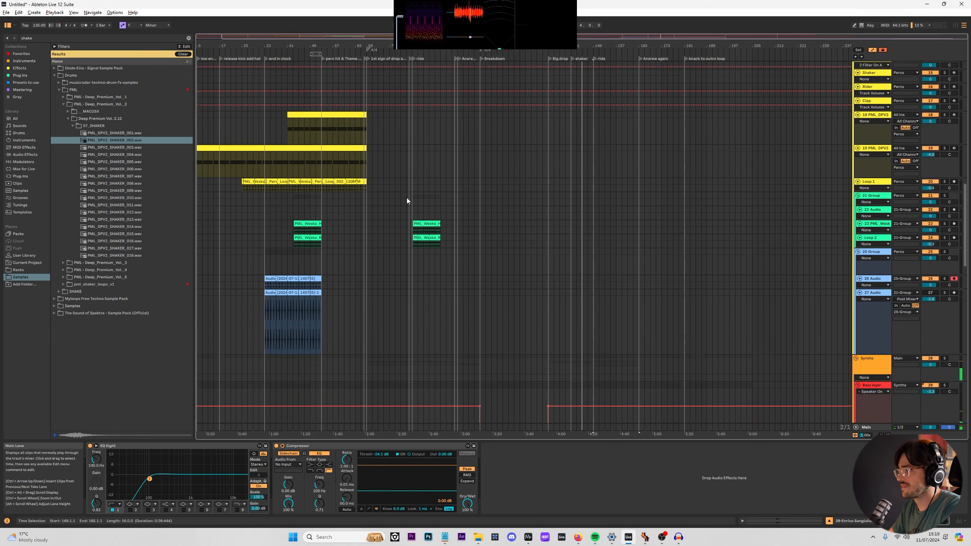
{"action": "left_click", "coordinate": [431, 226]}
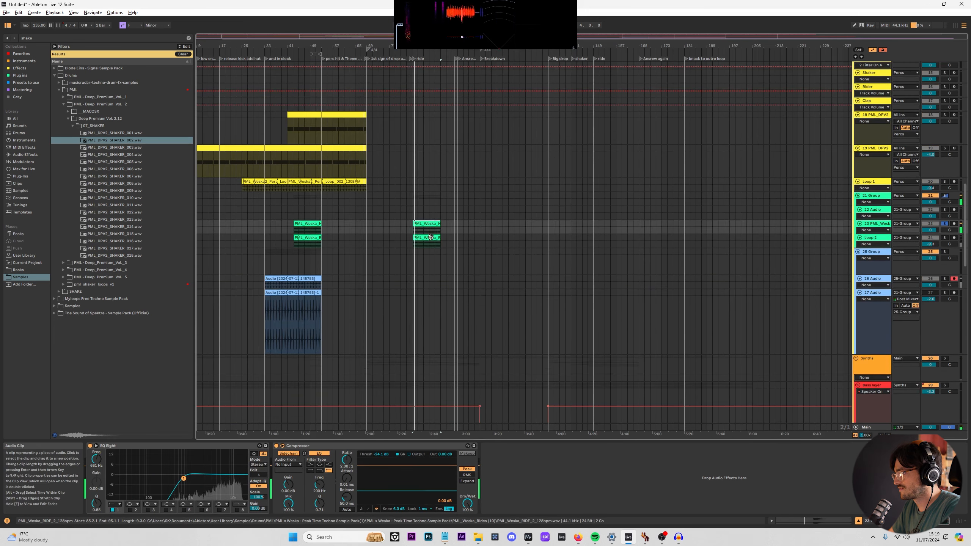
{"action": "left_click", "coordinate": [431, 238]}
{"action": "key", "text": "s"}
{"action": "mouse_move", "coordinate": [431, 239]}
{"action": "left_mouse_down"}
{"action": "mouse_move", "coordinate": [612, 247]}
{"action": "mouse_move", "coordinate": [638, 236]}
{"action": "left_mouse_up"}
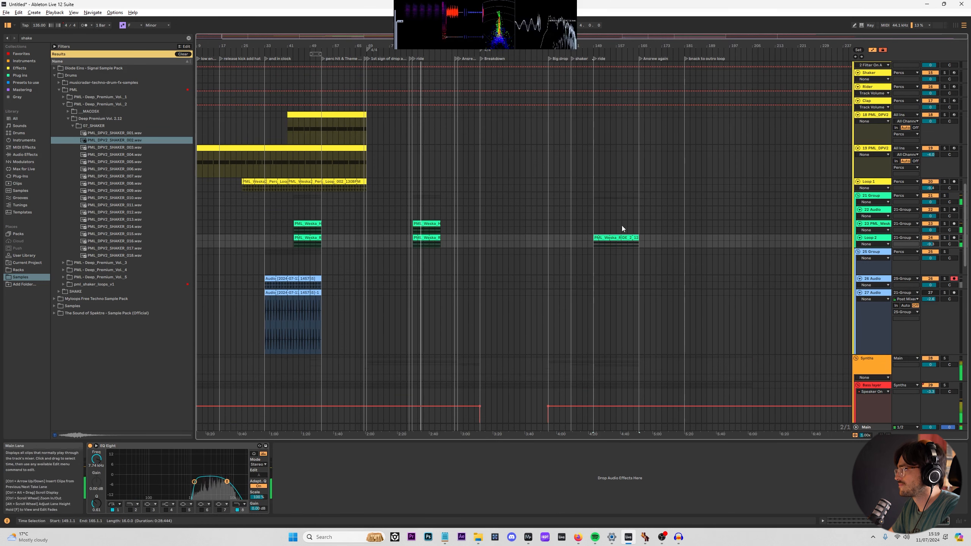
{"action": "left_click", "coordinate": [594, 214]}
Copy the yellow Repro-5 clip from bar 101 to bar 165 and extend it to the "knack to outro loop" locator at bar 181.
{"action": "scroll", "coordinate": [619, 235], "scroll_direction": "down", "scroll_amount": 3}
{"action": "left_click", "coordinate": [639, 143]}
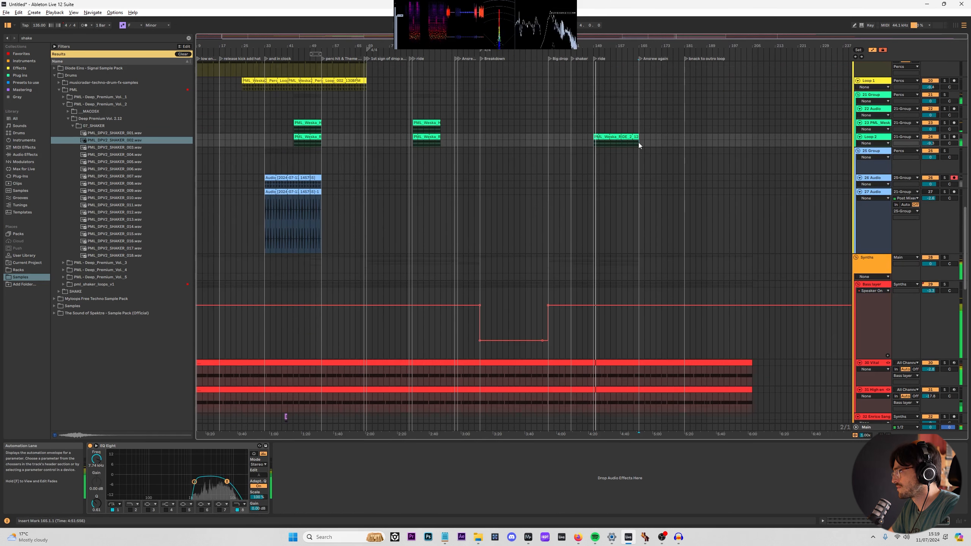
{"action": "key", "text": "s"}
{"action": "scroll", "coordinate": [640, 187], "scroll_direction": "down", "scroll_amount": 3}
{"action": "scroll", "coordinate": [639, 187], "scroll_direction": "down", "scroll_amount": 3}
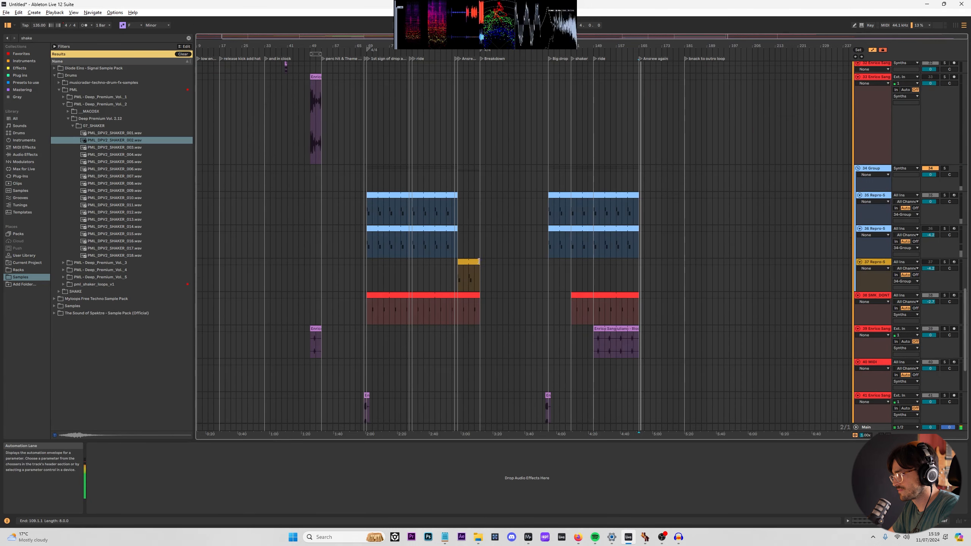
{"action": "left_click", "coordinate": [471, 262]}
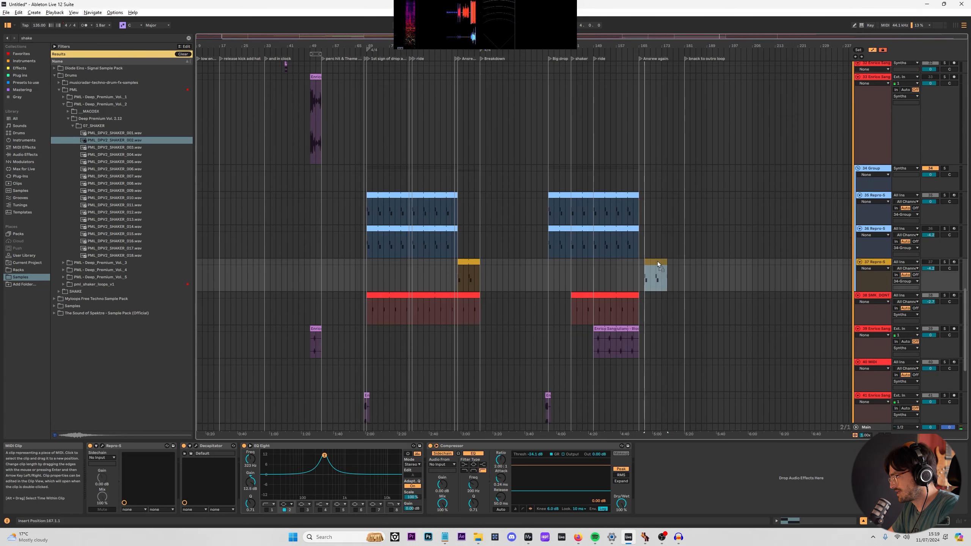
{"action": "left_click_drag", "start_coordinate": [658, 262], "coordinate": [685, 261]}
{"action": "scroll", "coordinate": [685, 245], "scroll_direction": "up", "scroll_amount": 3}
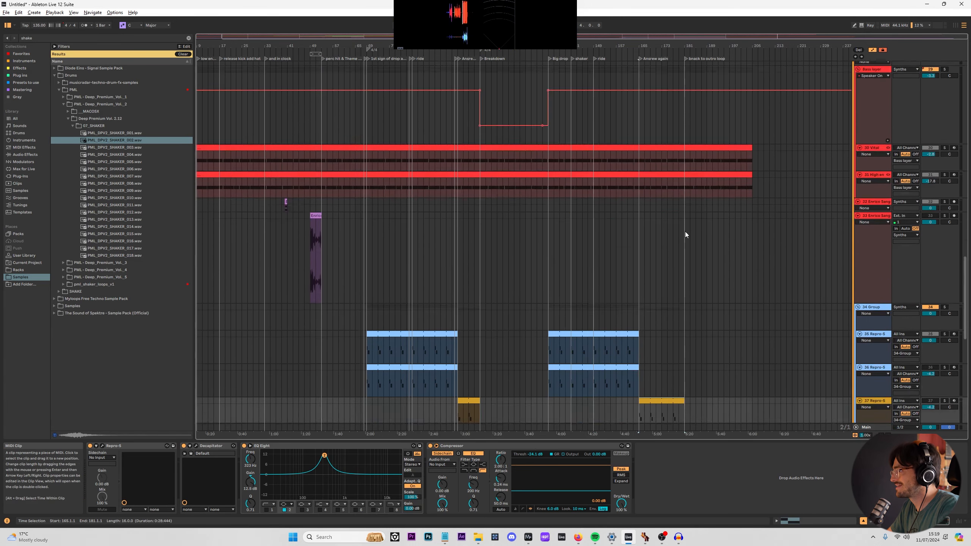
Copy the two blue audio clips on tracks 26 and 27 from bar 33 to the "knack to outro loop" locator at bar 181.
{"action": "scroll", "coordinate": [416, 227], "scroll_direction": "up", "scroll_amount": 10}
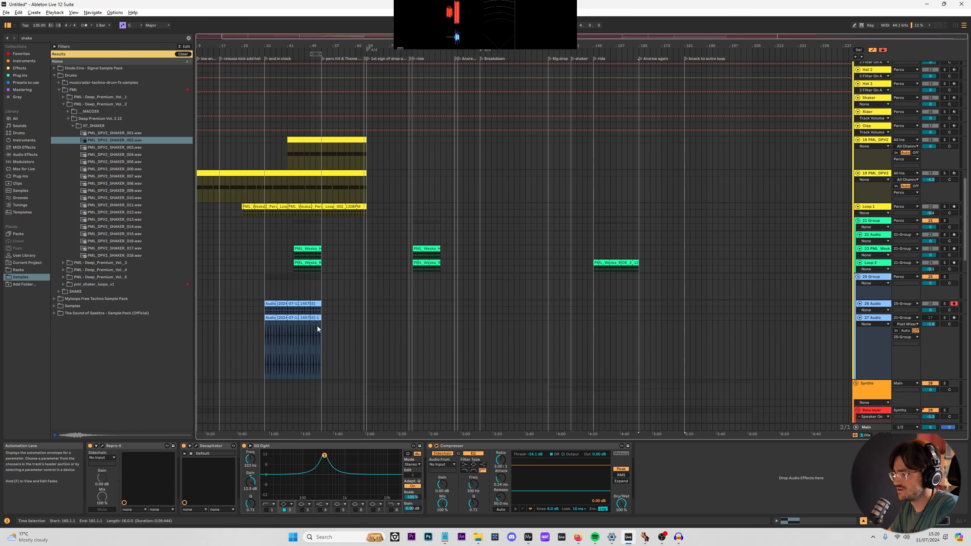
{"action": "left_click", "coordinate": [317, 318]}
{"action": "left_click", "coordinate": [300, 304], "text": "shift"}
{"action": "left_click_drag", "start_coordinate": [297, 304], "coordinate": [717, 307]}
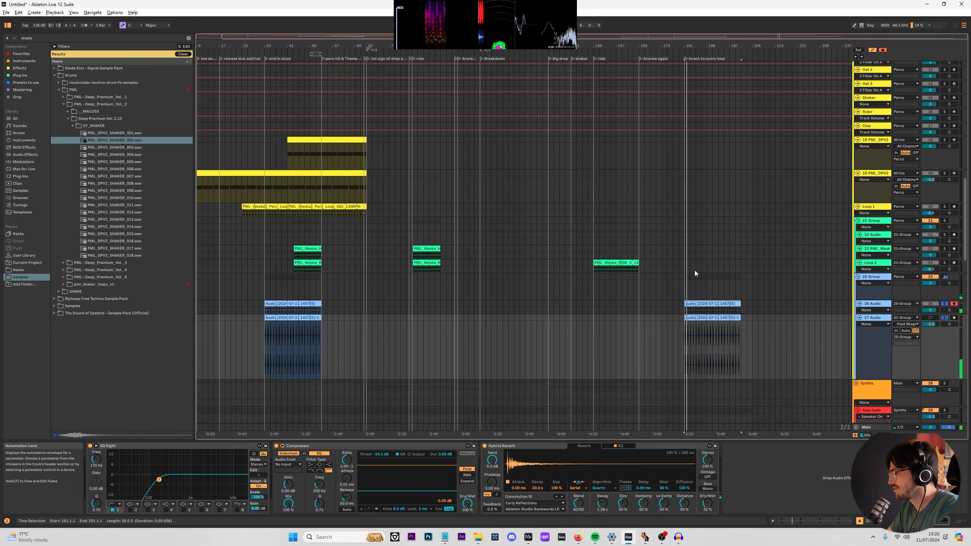
{"action": "scroll", "coordinate": [651, 273], "scroll_direction": "up", "scroll_amount": 8}
{"action": "scroll", "coordinate": [713, 217], "scroll_direction": "down", "scroll_amount": 7}
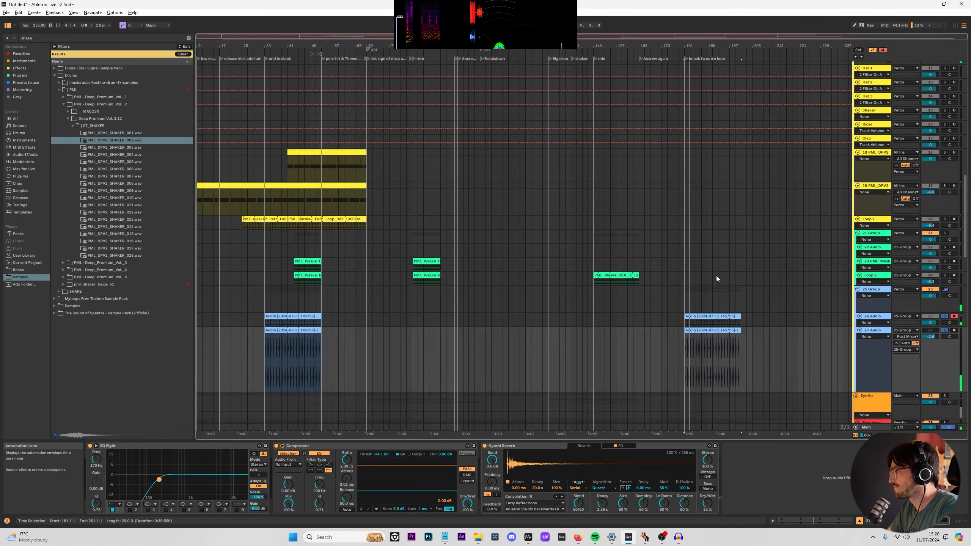
Extend the purple reference clip and the red kick clips in the kick group to bar 213.
{"action": "scroll", "coordinate": [716, 275], "scroll_direction": "down", "scroll_amount": 10}
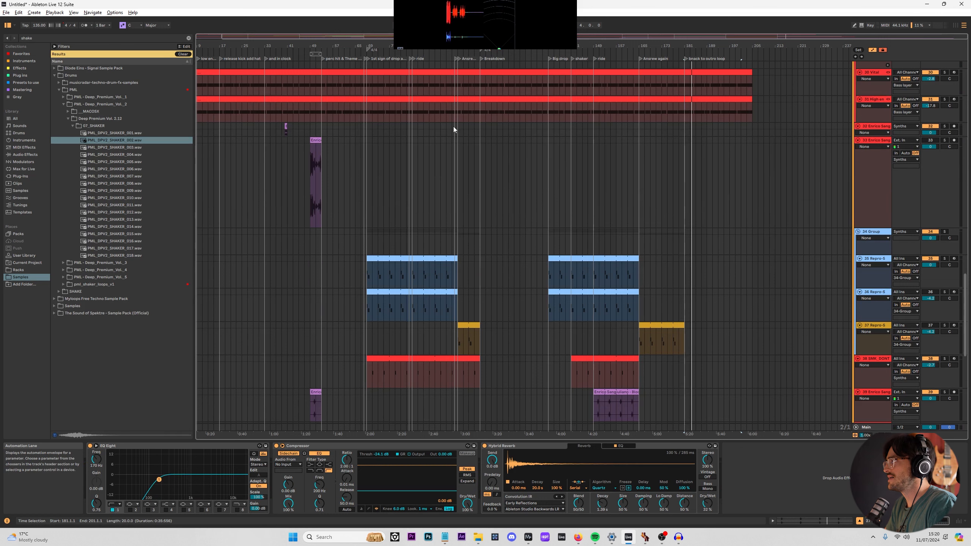
{"action": "scroll", "coordinate": [344, 176], "scroll_direction": "up", "scroll_amount": 4}
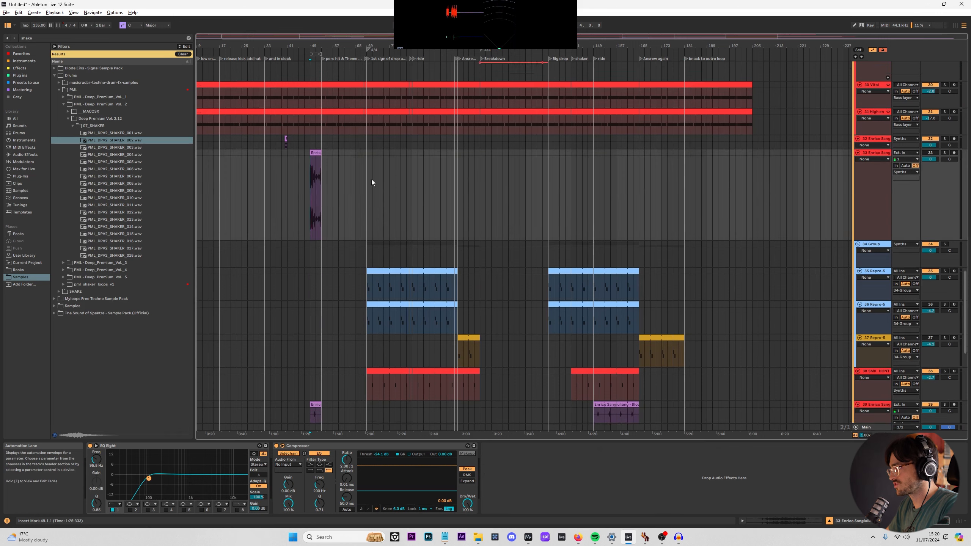
{"action": "scroll", "coordinate": [417, 193], "scroll_direction": "down", "scroll_amount": 3}
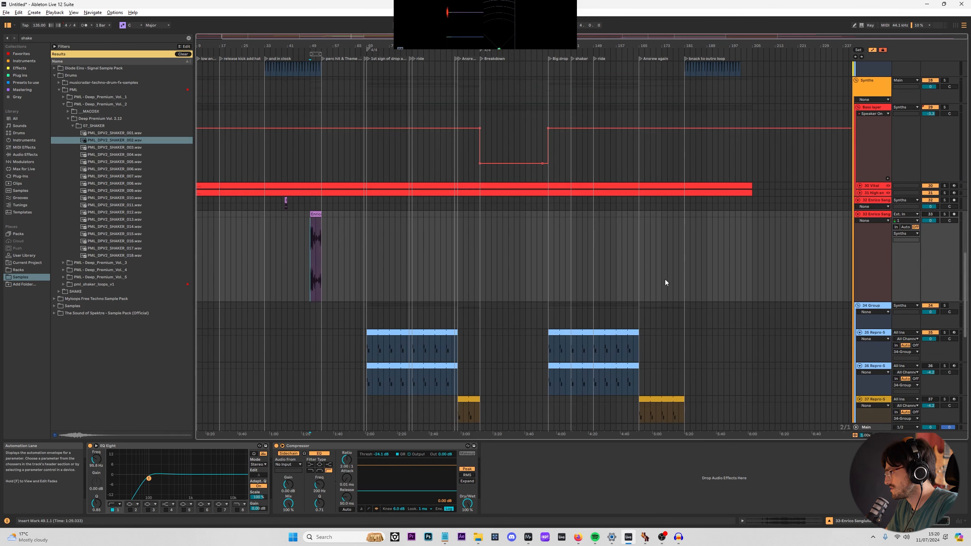
{"action": "scroll", "coordinate": [442, 271], "scroll_direction": "down", "scroll_amount": 3}
{"action": "left_click_drag", "start_coordinate": [363, 289], "coordinate": [412, 291]}
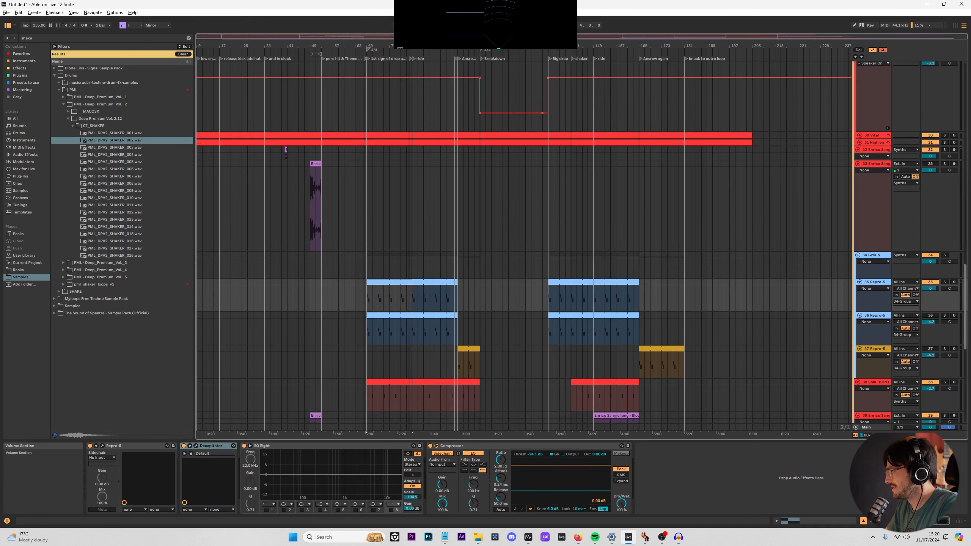
{"action": "left_click_drag", "start_coordinate": [966, 305], "coordinate": [968, 126]}
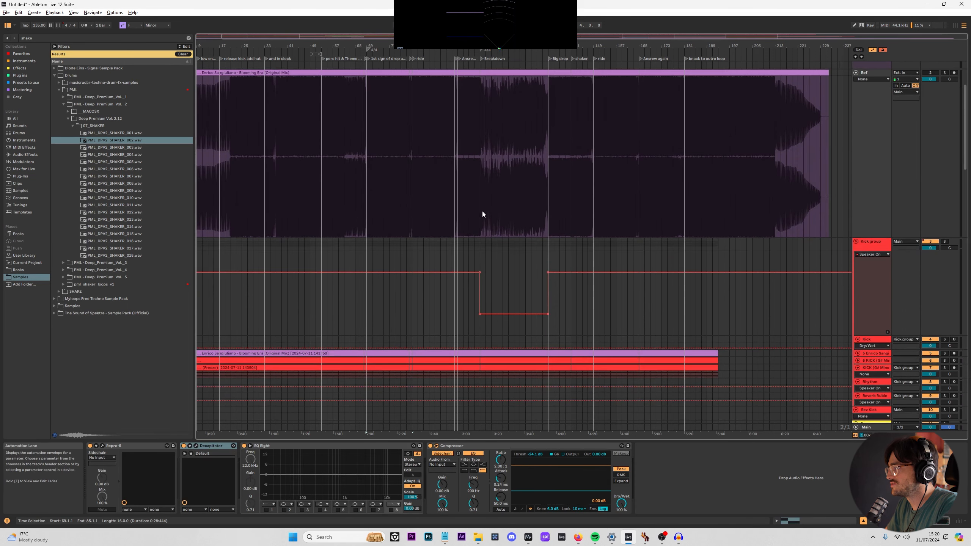
{"action": "scroll", "coordinate": [570, 268], "scroll_direction": "down", "scroll_amount": 6}
{"action": "left_click_drag", "start_coordinate": [715, 270], "coordinate": [773, 245]}
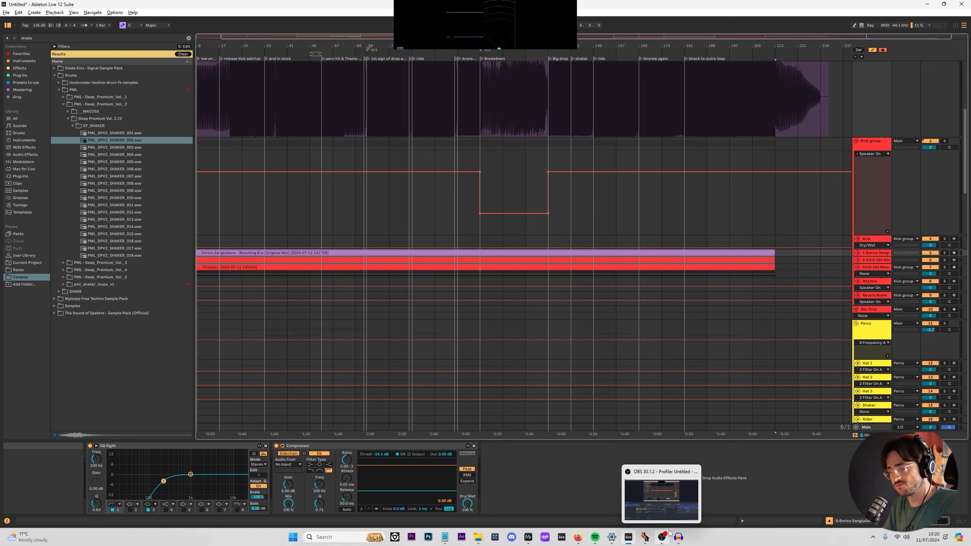
Audition the closed hat, shaker and percussion loop clips around bar 53.
{"action": "scroll", "coordinate": [486, 254], "scroll_direction": "down", "scroll_amount": 8}
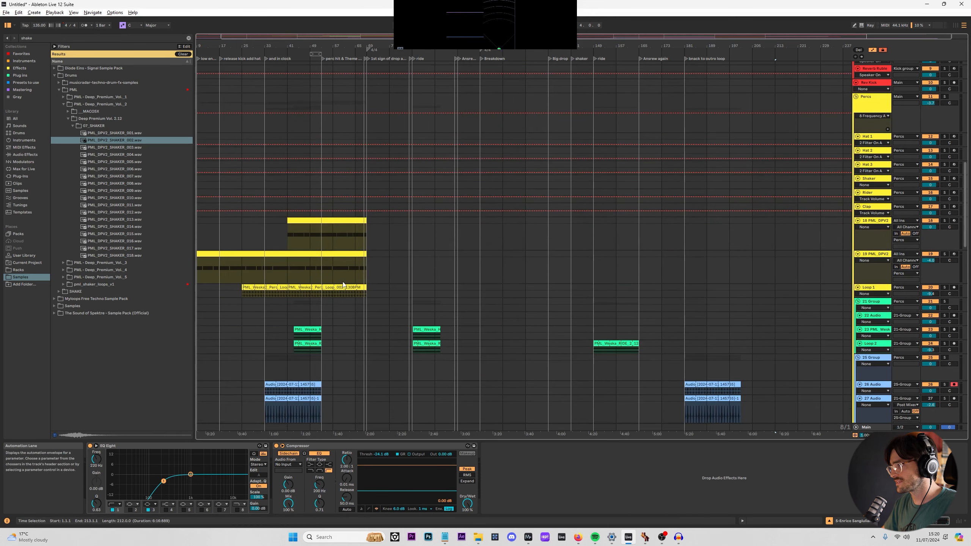
{"action": "left_click_drag", "start_coordinate": [325, 295], "coordinate": [347, 224]}
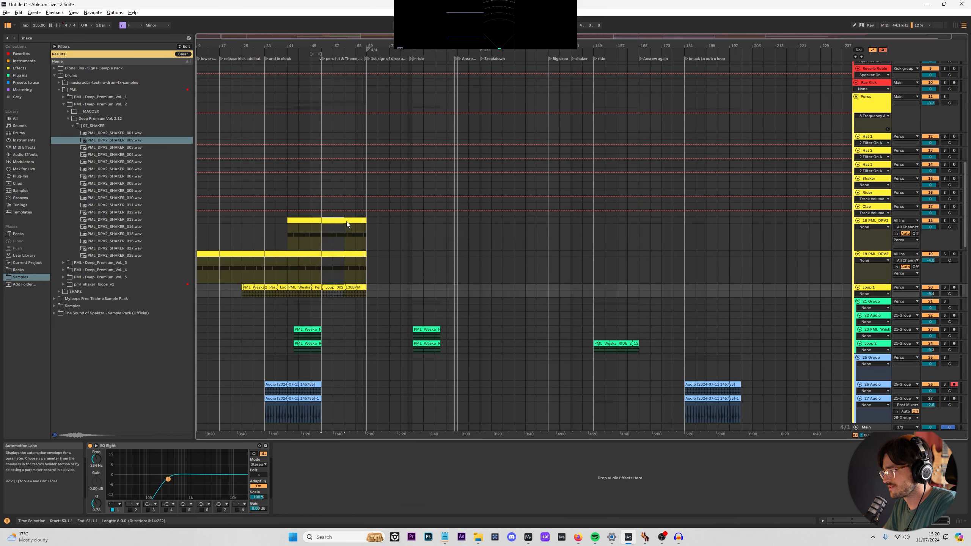
{"action": "left_click", "coordinate": [338, 221]}
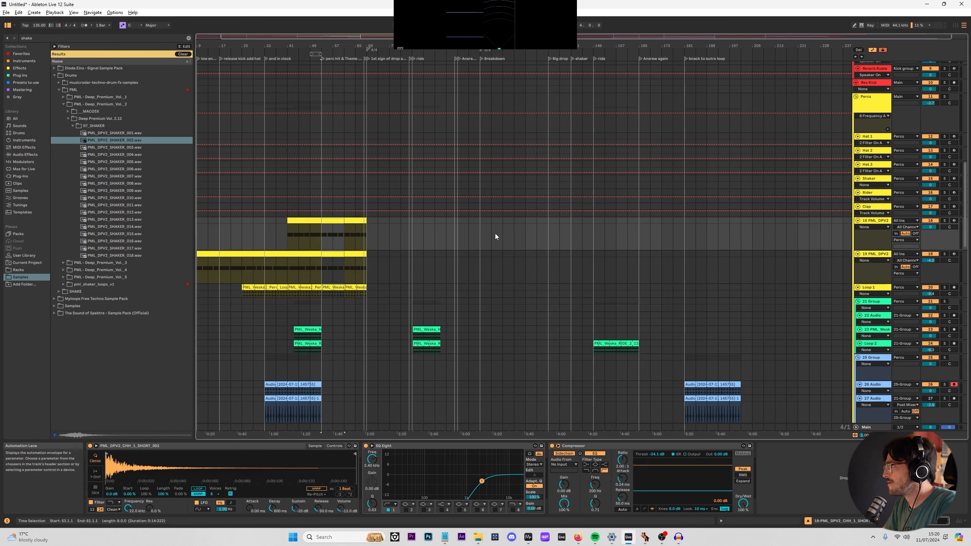
{"action": "left_click", "coordinate": [551, 223]}
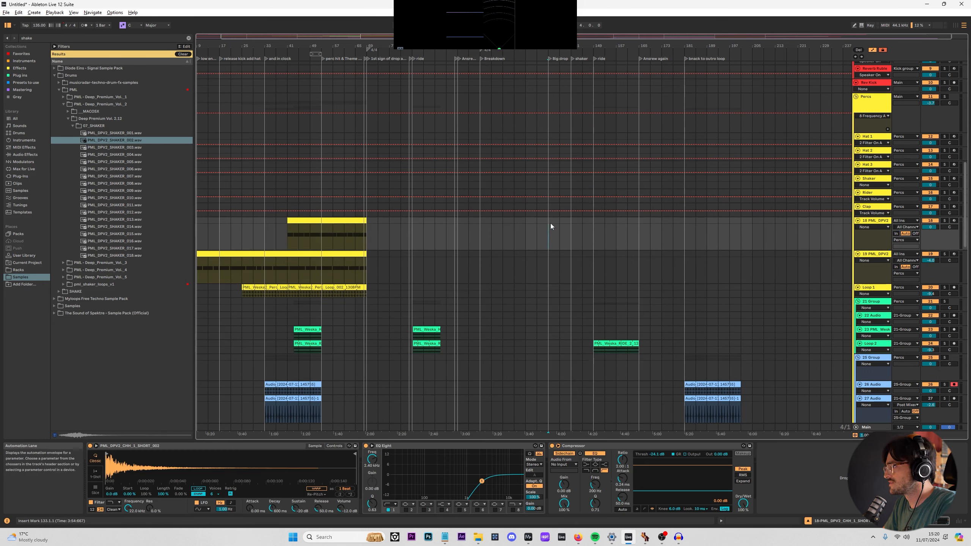
{"action": "key", "text": "space"}
{"action": "left_click", "coordinate": [325, 269]}
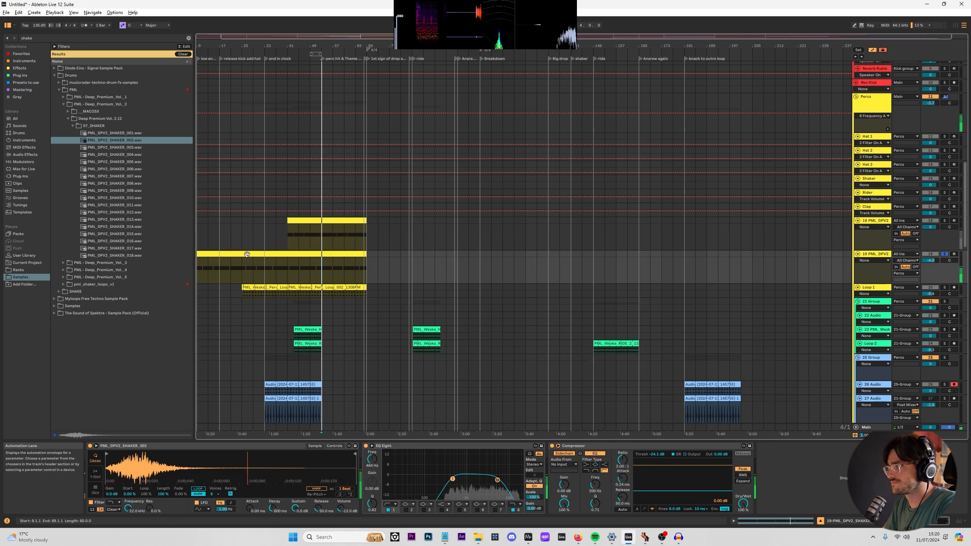
Copy the shaker clip's bars 17 to 33 to the "shaker" locator at bar 141, and copy the closed hat clip to bar 149, both ending at bar 165.
{"action": "left_click", "coordinate": [227, 259]}
{"action": "left_click_drag", "start_coordinate": [227, 259], "coordinate": [264, 262]}
{"action": "key", "text": "ctrl+c"}
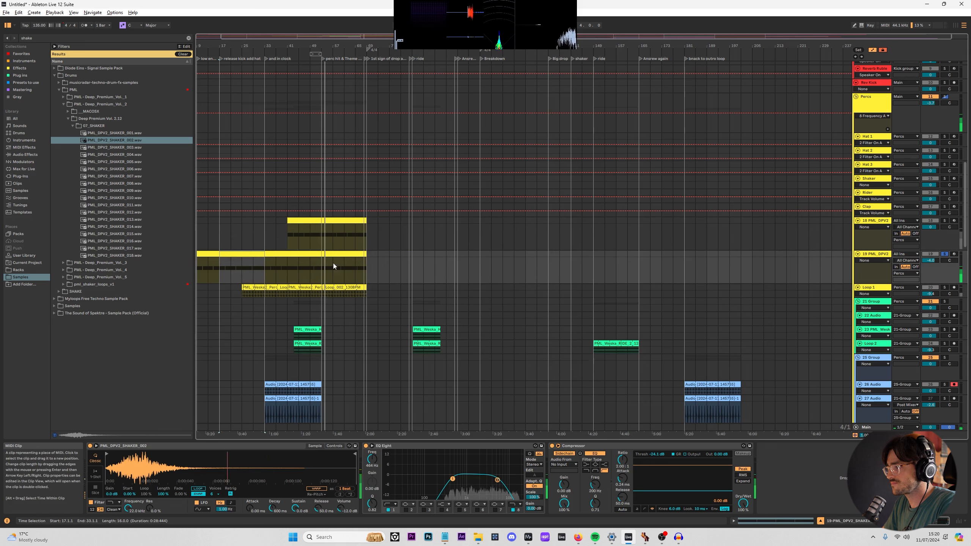
{"action": "left_click", "coordinate": [582, 260]}
{"action": "key", "text": "ctrl+v"}
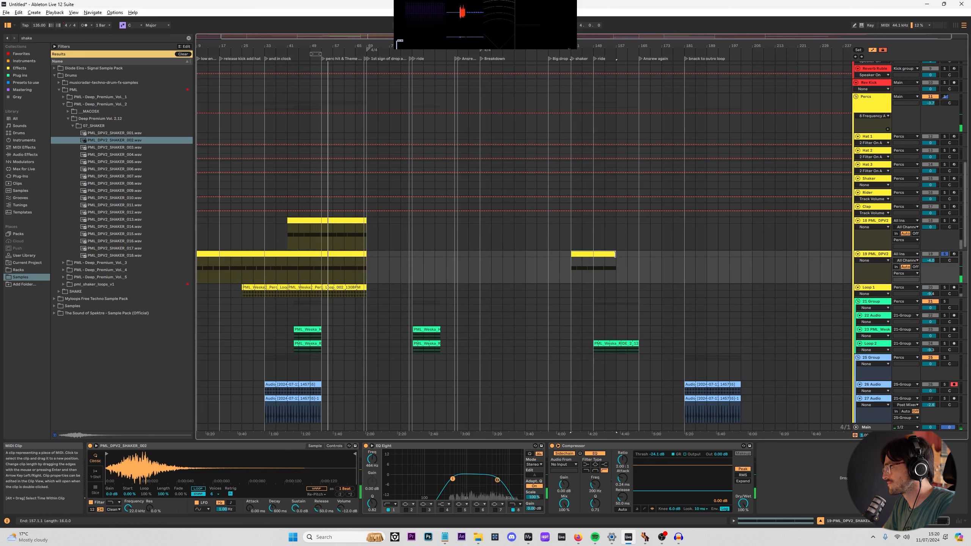
{"action": "left_click_drag", "start_coordinate": [322, 228], "coordinate": [602, 233]}
{"action": "left_click", "coordinate": [310, 336]}
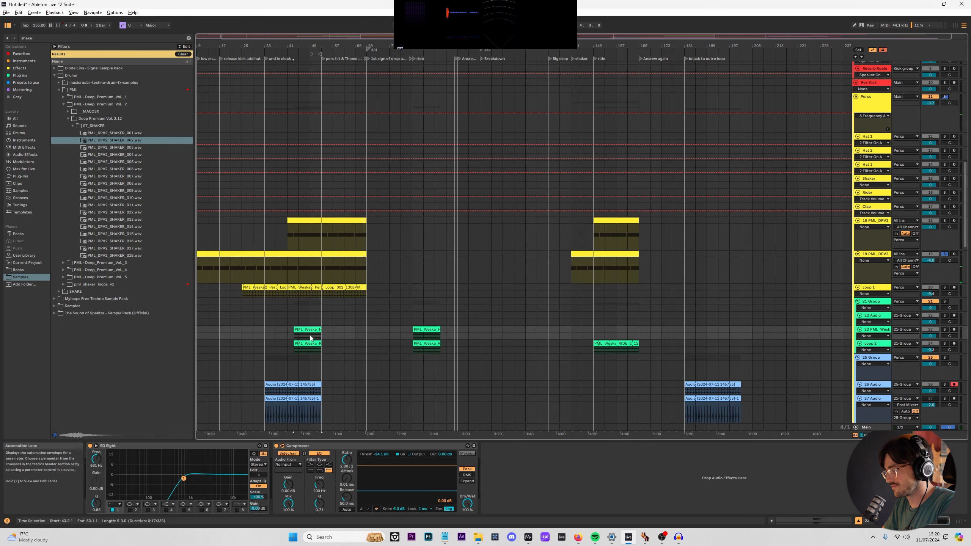
{"action": "left_click_drag", "start_coordinate": [310, 335], "coordinate": [486, 335], "text": "ctrl"}
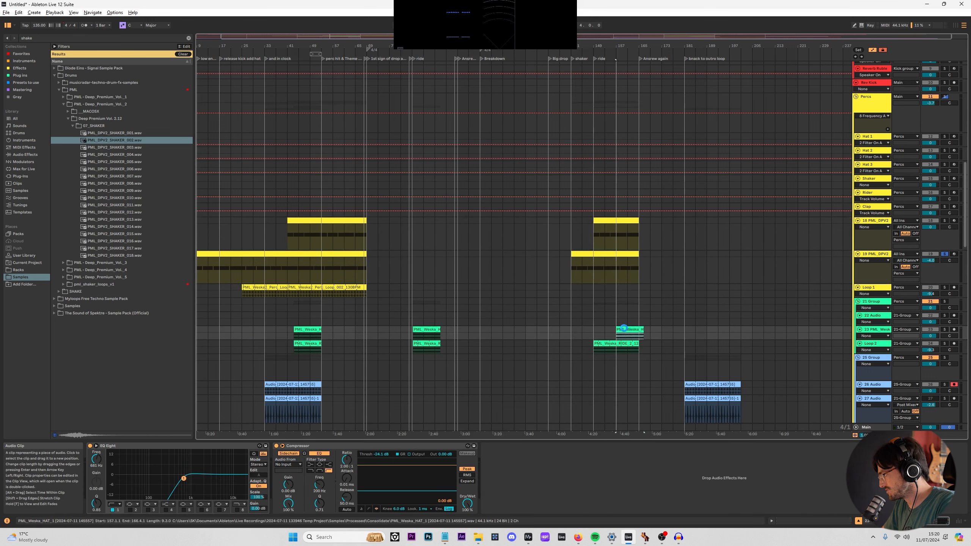
{"action": "left_click_drag", "start_coordinate": [644, 329], "coordinate": [635, 330]}
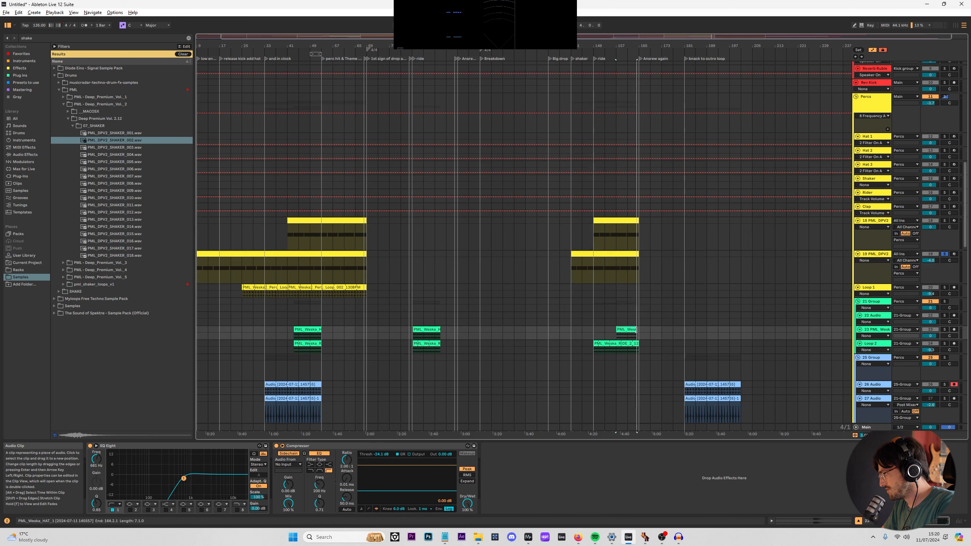
{"action": "key", "text": "ctrl+z"}
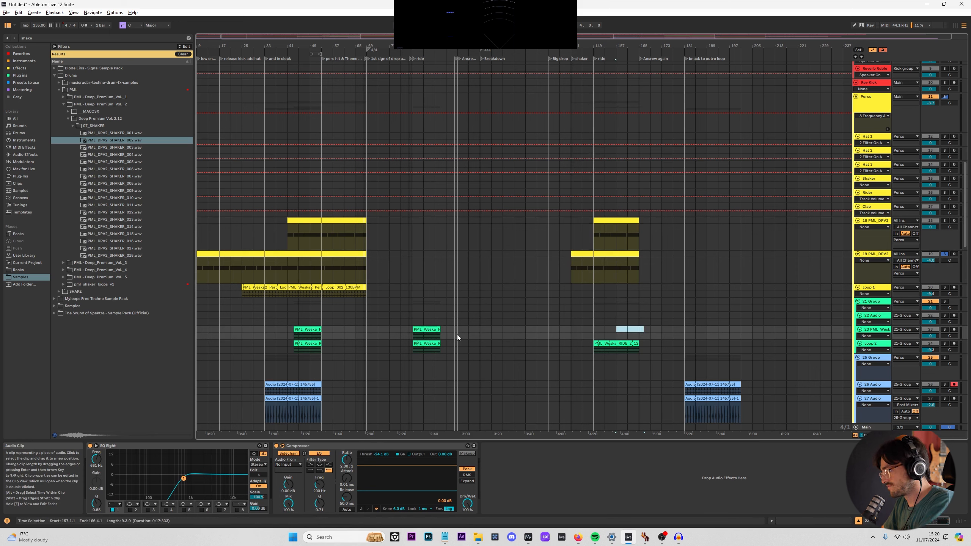
Split the first PML_Weska_HAT_1 clip at bar 45 and copy its eight-bar part to bar 157.
{"action": "key", "text": "ctrl+e"}
{"action": "left_click", "coordinate": [308, 330]}
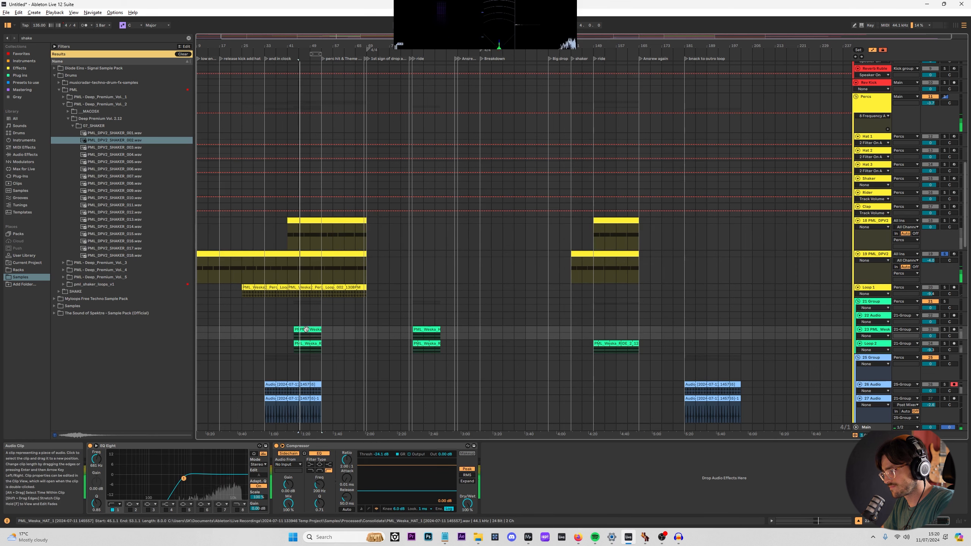
{"action": "key", "text": "ctrl+c"}
{"action": "left_click", "coordinate": [622, 334]}
{"action": "key", "text": "ctrl+v"}
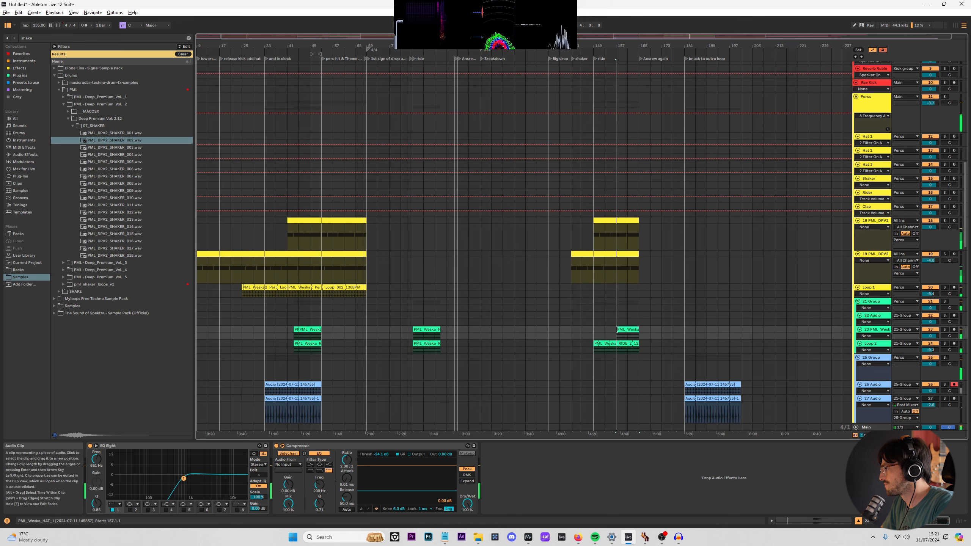
Extend the closed hat, shaker, PML_Weska_HAT_1 and ride clips that end at bar 165 to bar 181.
{"action": "scroll", "coordinate": [658, 318], "scroll_direction": "down", "scroll_amount": 3}
{"action": "left_click", "coordinate": [619, 293]}
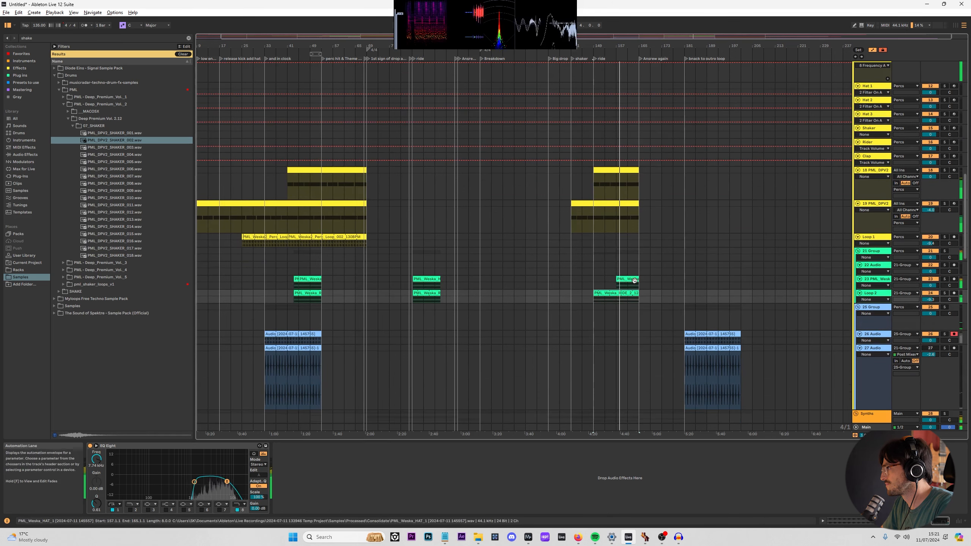
{"action": "left_click", "coordinate": [633, 279], "text": "shift"}
{"action": "left_click", "coordinate": [636, 171], "text": "shift"}
{"action": "left_click_drag", "start_coordinate": [636, 171], "coordinate": [684, 172]}
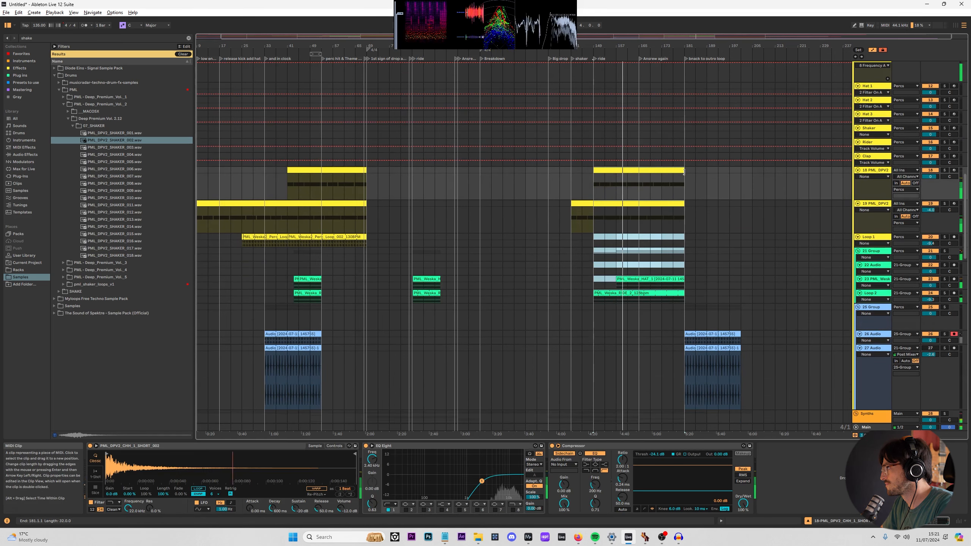
Extend the start of the two blue audio clips at bar 181 back to bar 165.
{"action": "scroll", "coordinate": [397, 273], "scroll_direction": "down", "scroll_amount": 5}
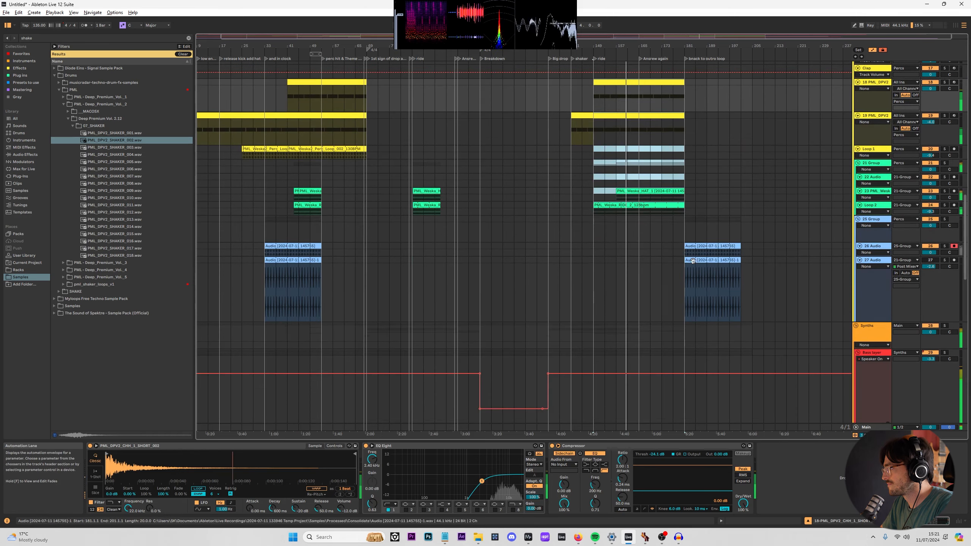
{"action": "left_click", "coordinate": [657, 243]}
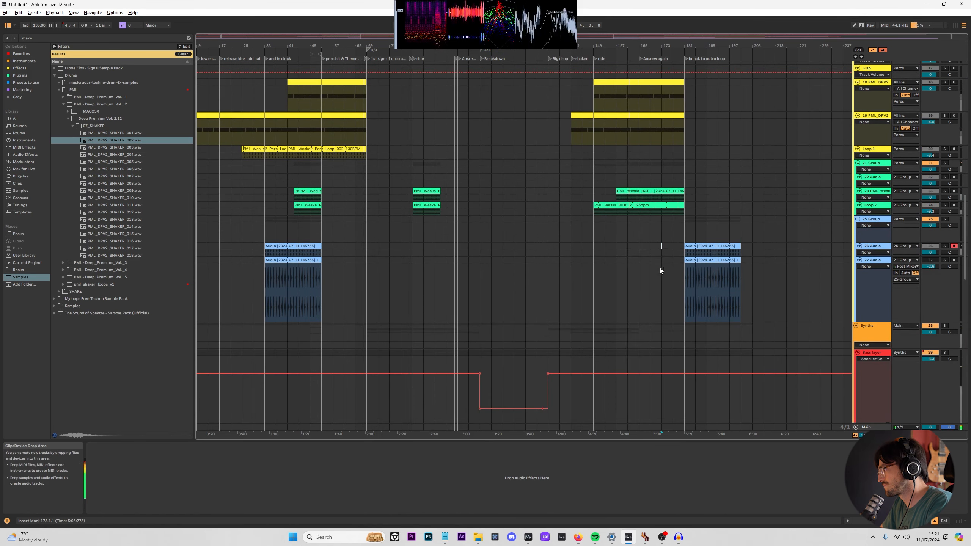
{"action": "left_click", "coordinate": [629, 246]}
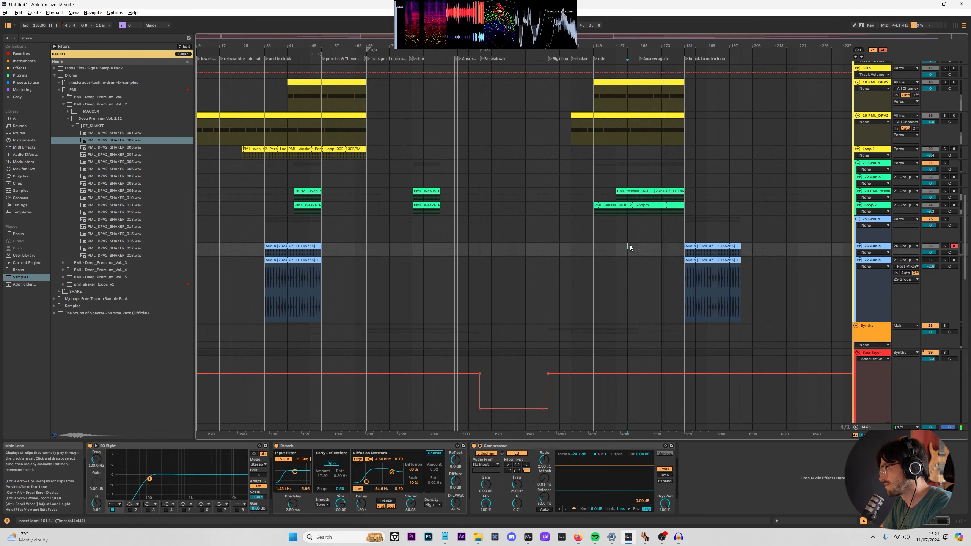
{"action": "left_click_drag", "start_coordinate": [685, 246], "coordinate": [639, 260]}
Play the arrangement from bar 161, review the earlier percussion clips, and listen from the drop at bar 69.
{"action": "left_click", "coordinate": [629, 257]}
{"action": "scroll", "coordinate": [623, 245], "scroll_direction": "down", "scroll_amount": 2}
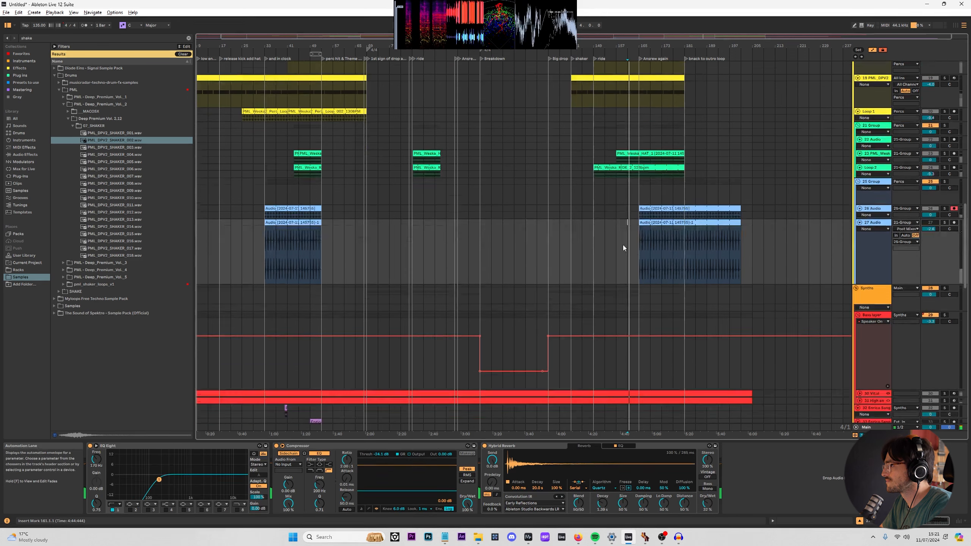
{"action": "scroll", "coordinate": [622, 244], "scroll_direction": "down", "scroll_amount": 4}
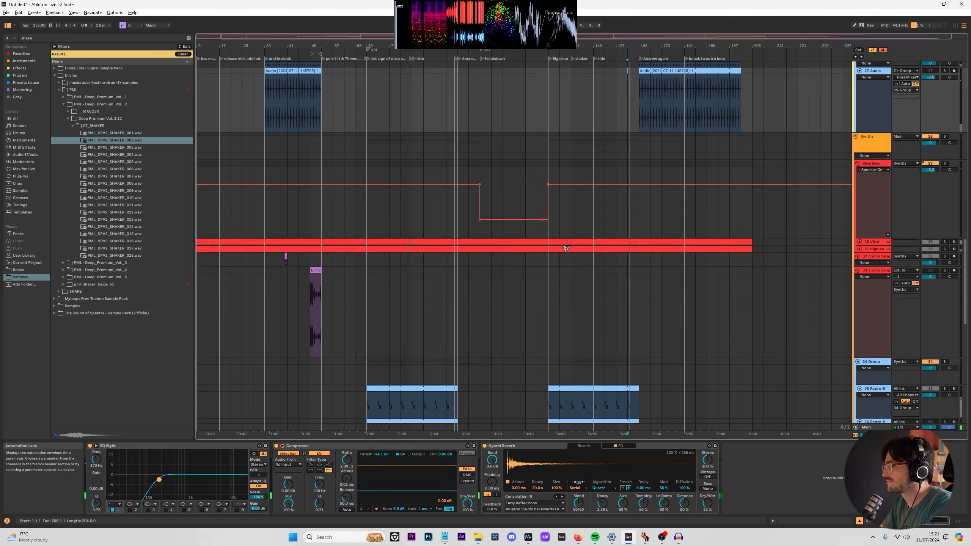
{"action": "left_click", "coordinate": [319, 270]}
{"action": "scroll", "coordinate": [337, 260], "scroll_direction": "up", "scroll_amount": 3}
{"action": "scroll", "coordinate": [340, 253], "scroll_direction": "up", "scroll_amount": 5}
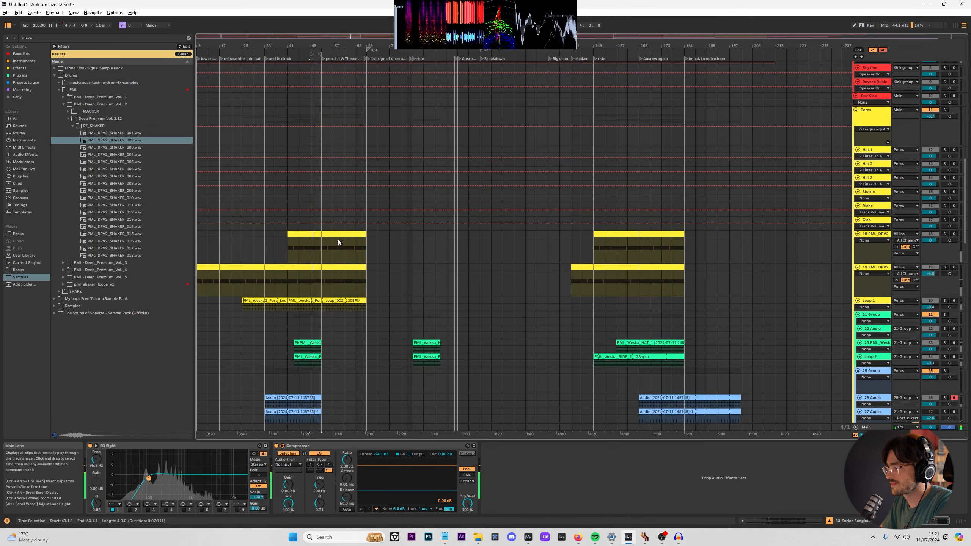
{"action": "left_click", "coordinate": [354, 267]}
{"action": "key", "text": "space"}
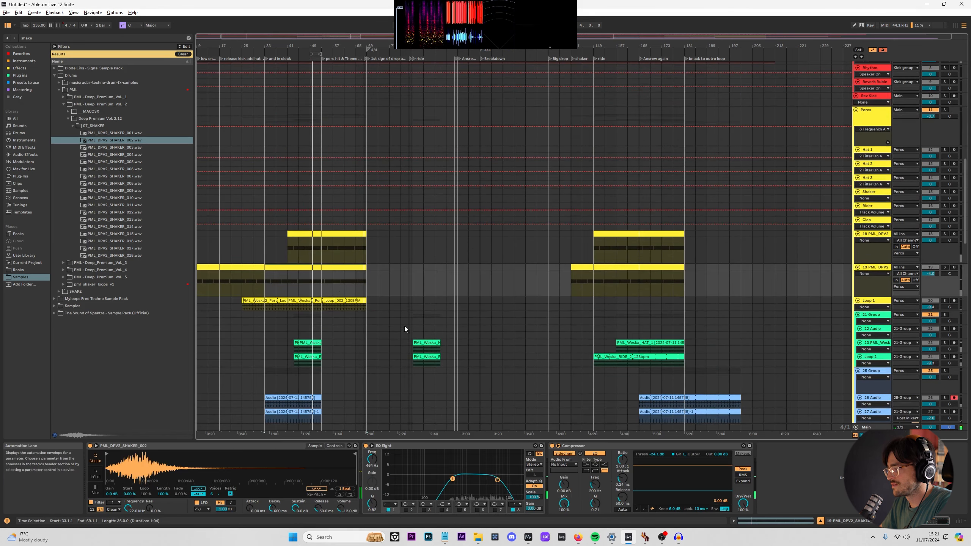
{"action": "left_click", "coordinate": [367, 257]}
{"action": "key", "text": "space"}
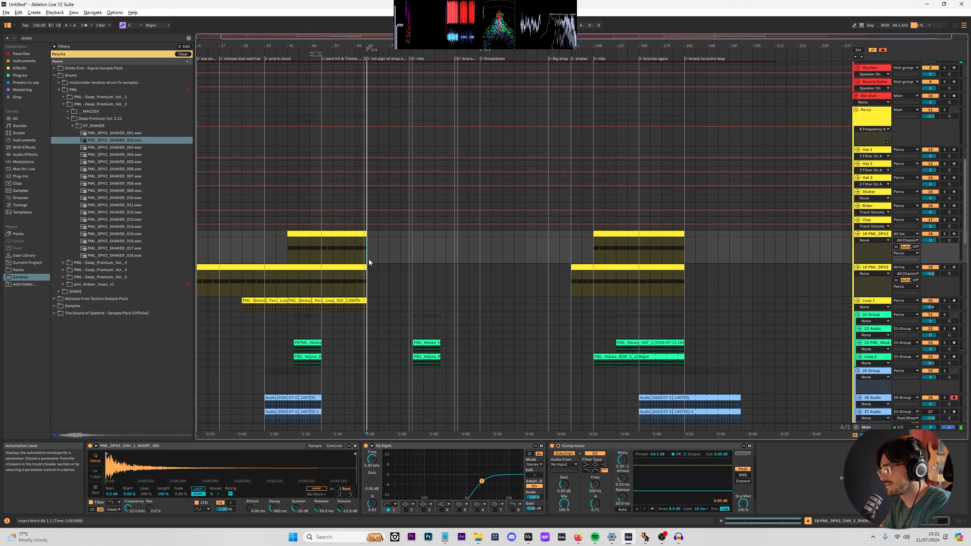
Extend the closed hat, shaker and percussion loop clips that end at bar 69 to bar 84.
{"action": "scroll", "coordinate": [375, 252], "scroll_direction": "up", "scroll_amount": 1}
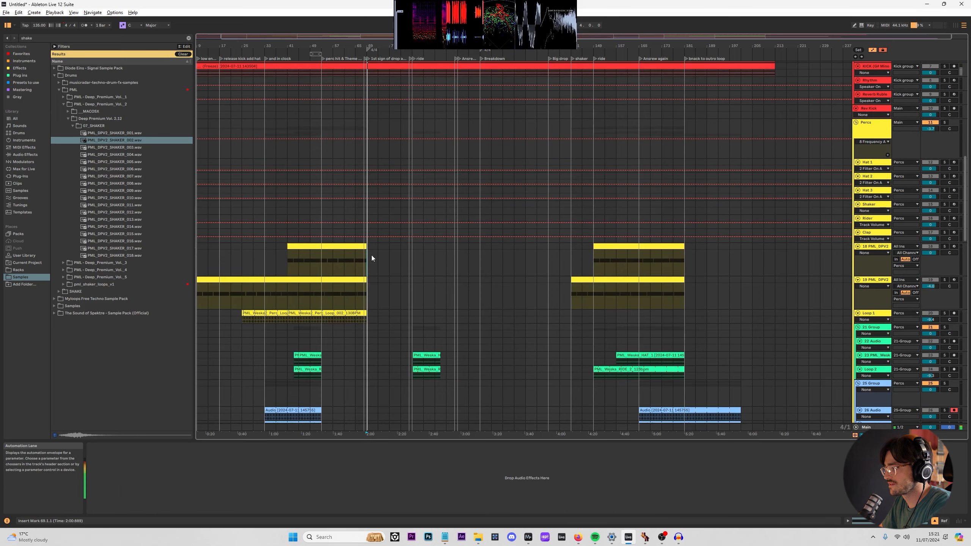
{"action": "scroll", "coordinate": [371, 256], "scroll_direction": "up", "scroll_amount": 1}
{"action": "left_click", "coordinate": [351, 265]}
{"action": "left_click", "coordinate": [359, 259]}
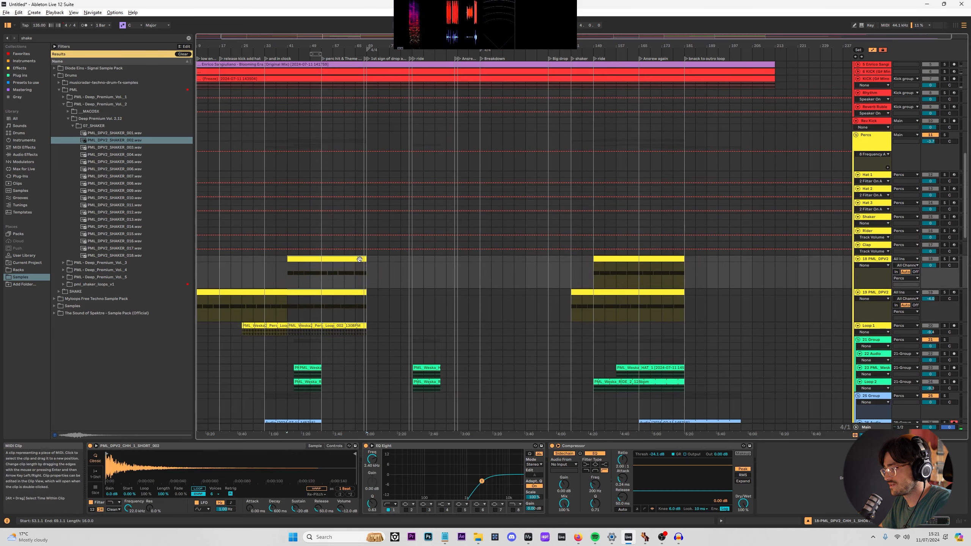
{"action": "left_click_drag", "start_coordinate": [384, 259], "coordinate": [410, 260]}
{"action": "scroll", "coordinate": [410, 261], "scroll_direction": "up", "scroll_amount": 4}
{"action": "scroll", "coordinate": [419, 272], "scroll_direction": "down", "scroll_amount": 3}
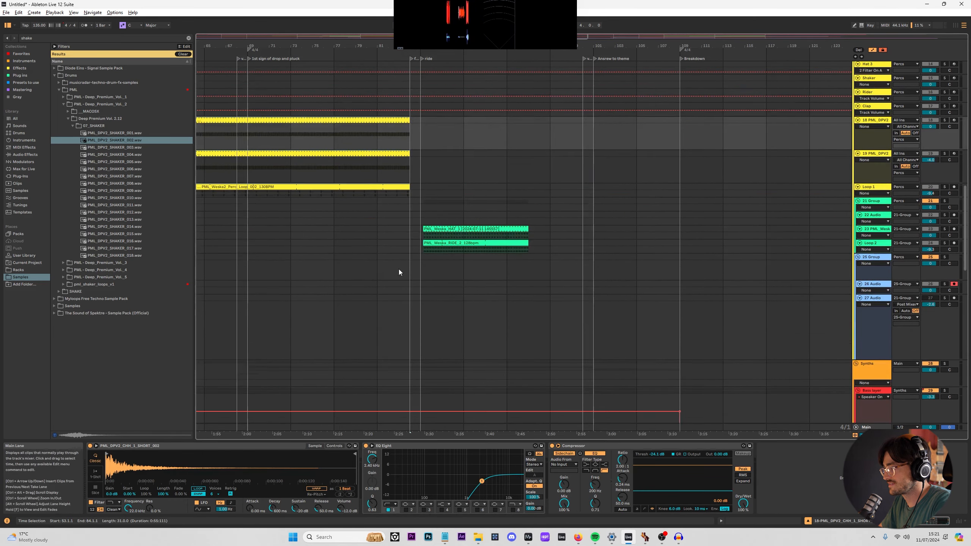
Extend the two blue audio clips that end at bar 53 to bar 84.
{"action": "scroll", "coordinate": [404, 252], "scroll_direction": "down", "scroll_amount": 4}
{"action": "left_click", "coordinate": [313, 284]}
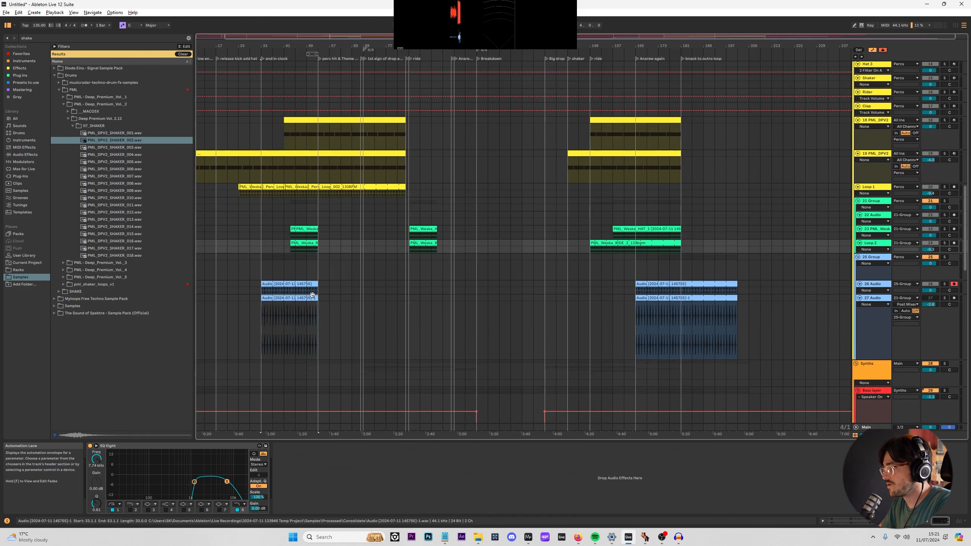
{"action": "left_click", "coordinate": [320, 291]}
{"action": "left_click", "coordinate": [317, 284]}
{"action": "left_click", "coordinate": [315, 298], "text": "shift"}
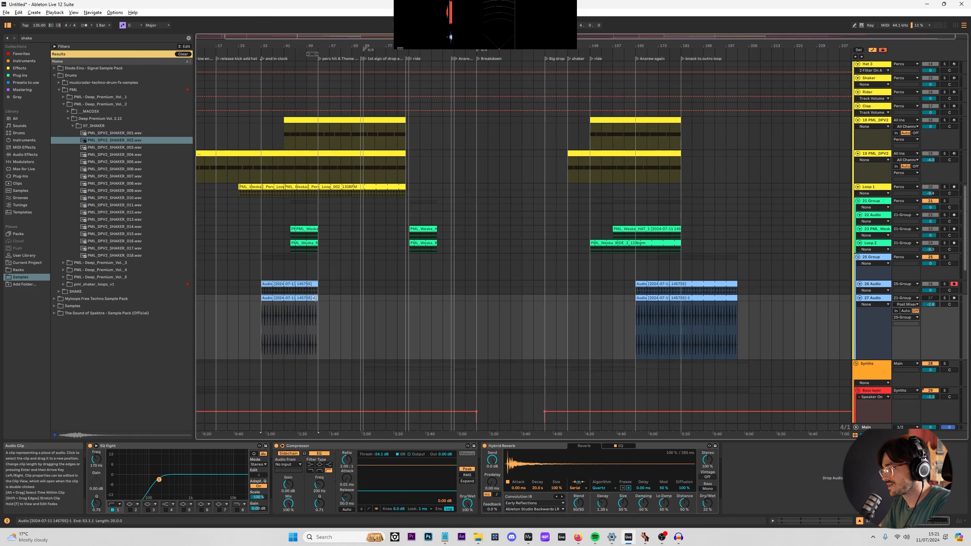
{"action": "left_click_drag", "start_coordinate": [318, 299], "coordinate": [364, 301]}
{"action": "left_click", "coordinate": [410, 238]}
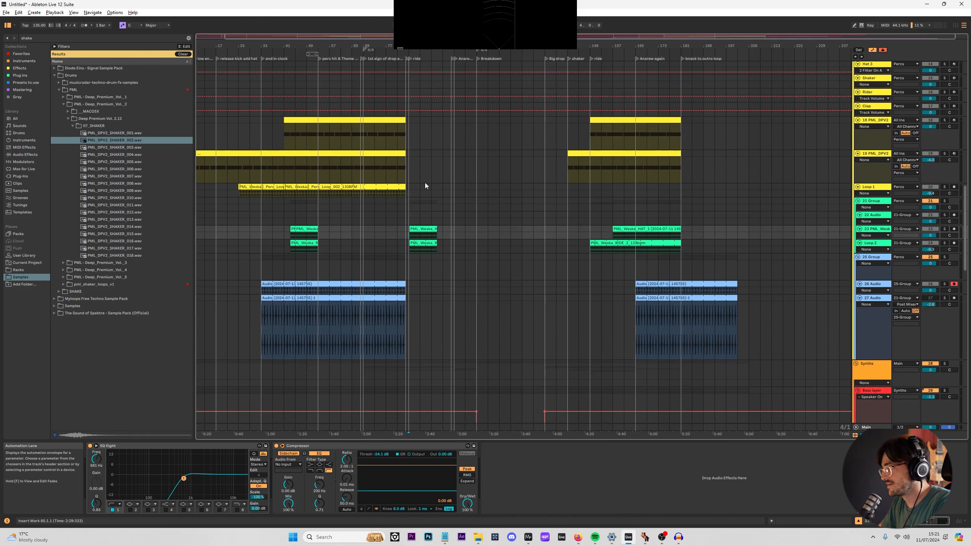
Rename the locator at bar 101 to "Only kick no perc".
{"action": "scroll", "coordinate": [431, 179], "scroll_direction": "up", "scroll_amount": 4}
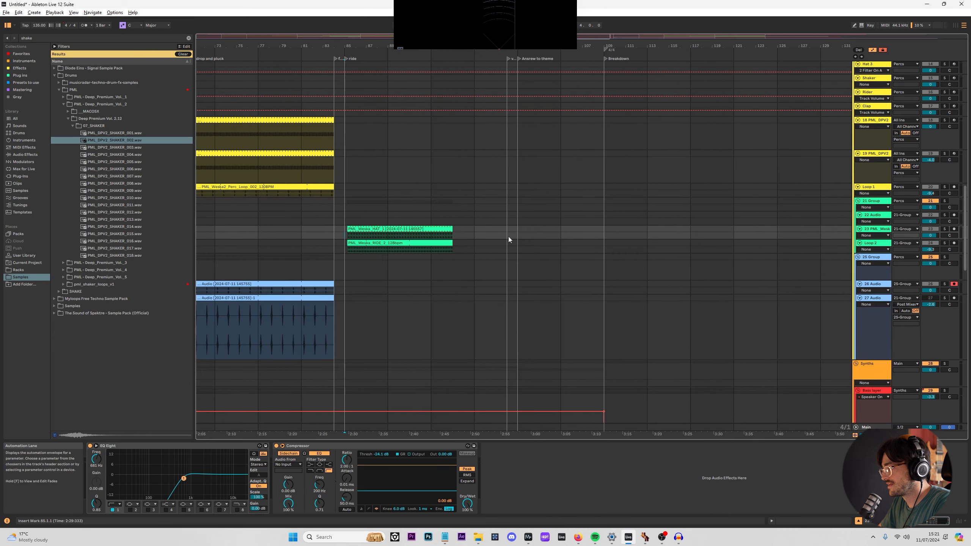
{"action": "right_click", "coordinate": [516, 60]}
{"action": "left_click", "coordinate": [529, 63]}
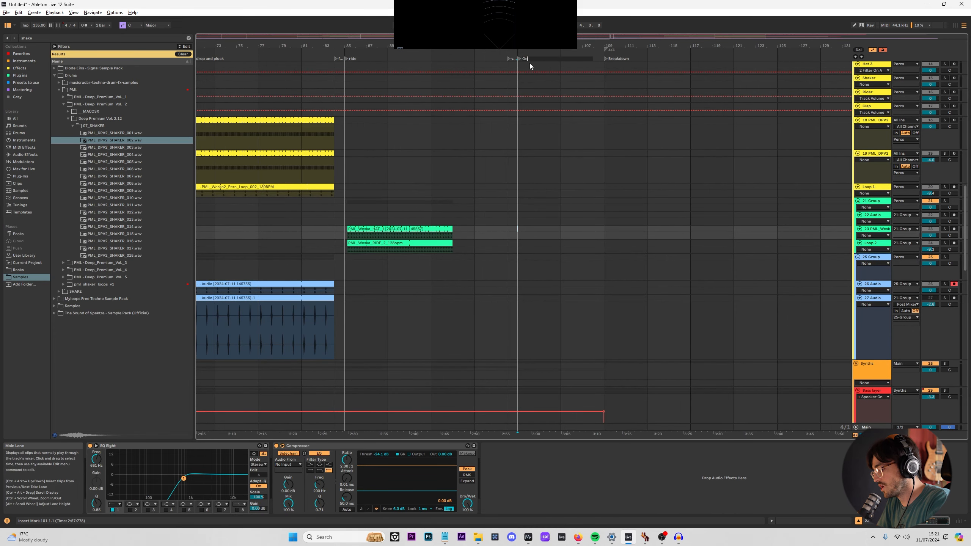
{"action": "type", "text": "Only kick no"}
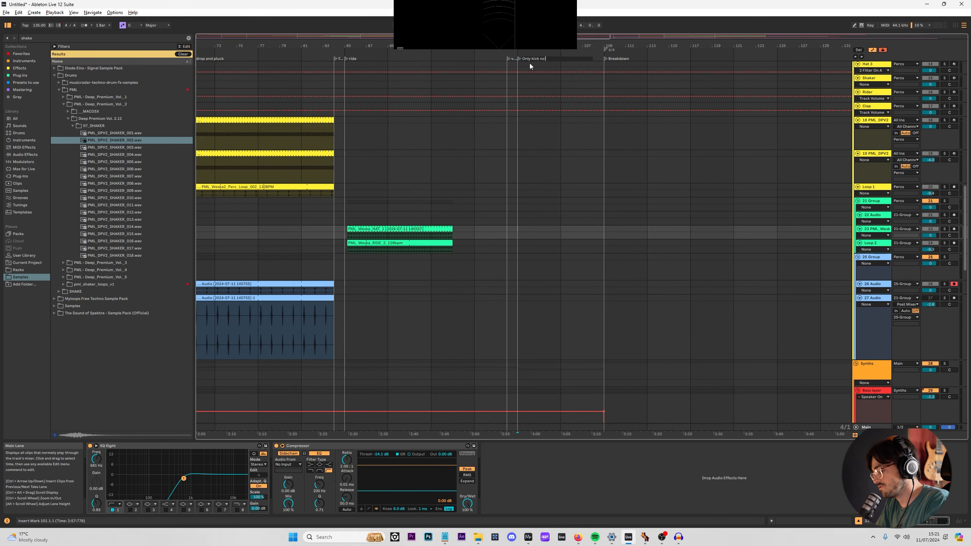
{"action": "type", "text": " perc"}
{"action": "key", "text": "Return"}
Copy bars 77 to 81 of the closed hat, shaker and percussion loop clips to bar 85.
{"action": "left_click", "coordinate": [346, 158]}
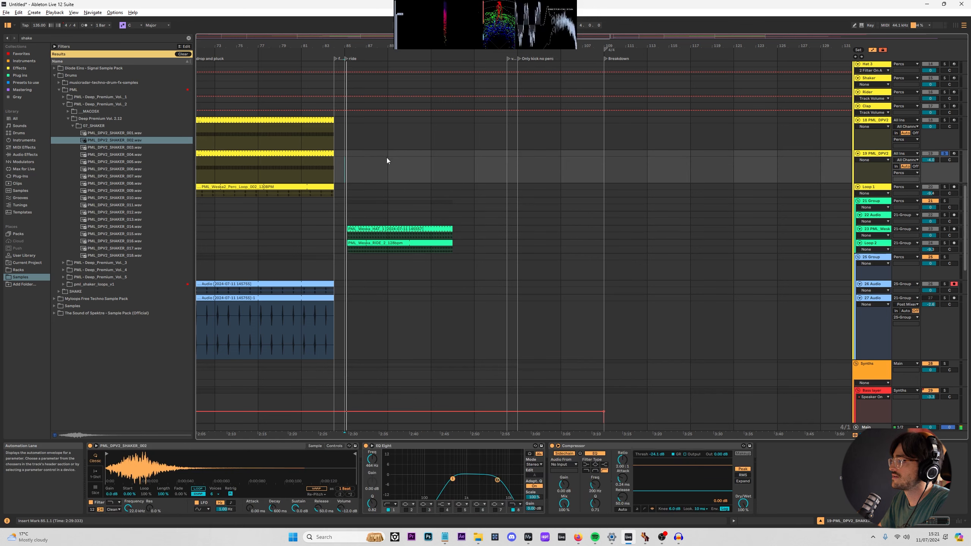
{"action": "left_click", "coordinate": [302, 187]}
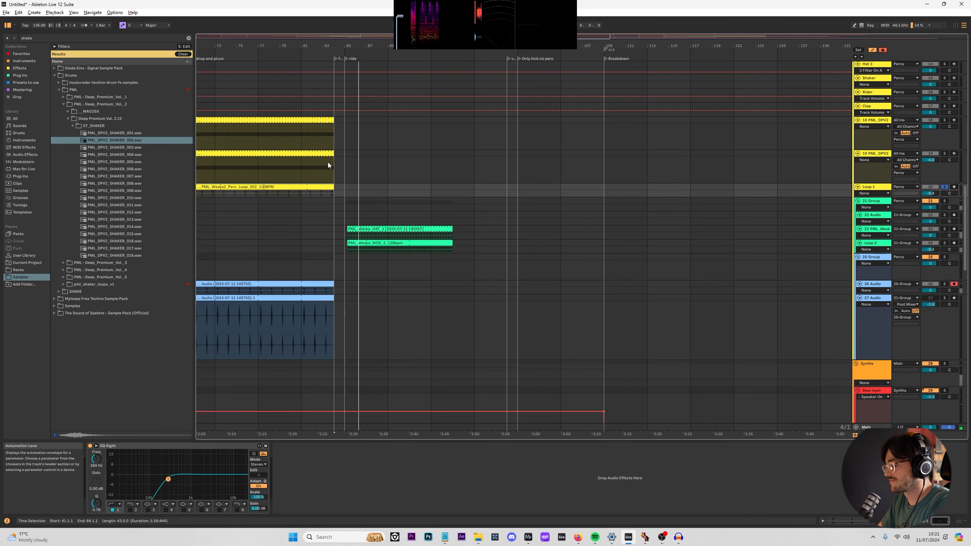
{"action": "left_click", "coordinate": [341, 173]}
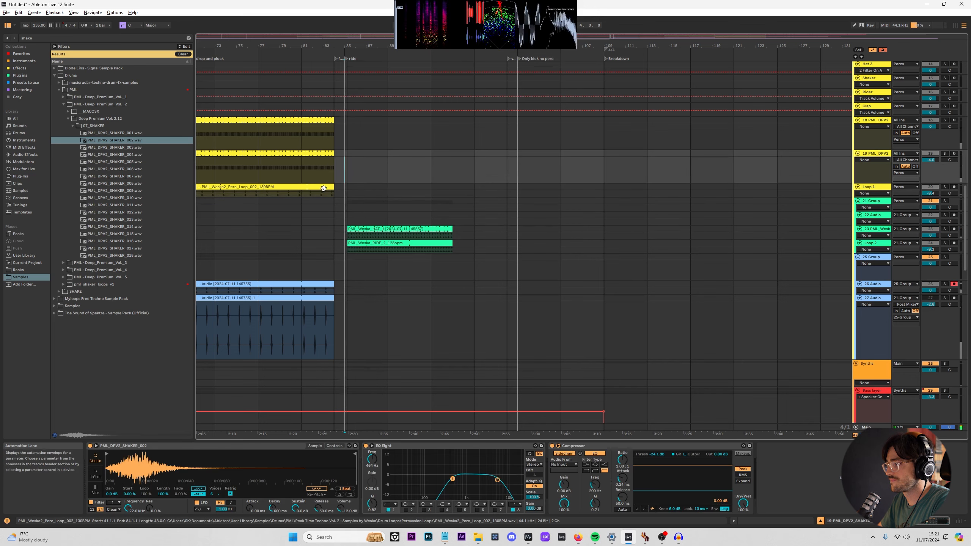
{"action": "left_click_drag", "start_coordinate": [256, 193], "coordinate": [375, 160]}
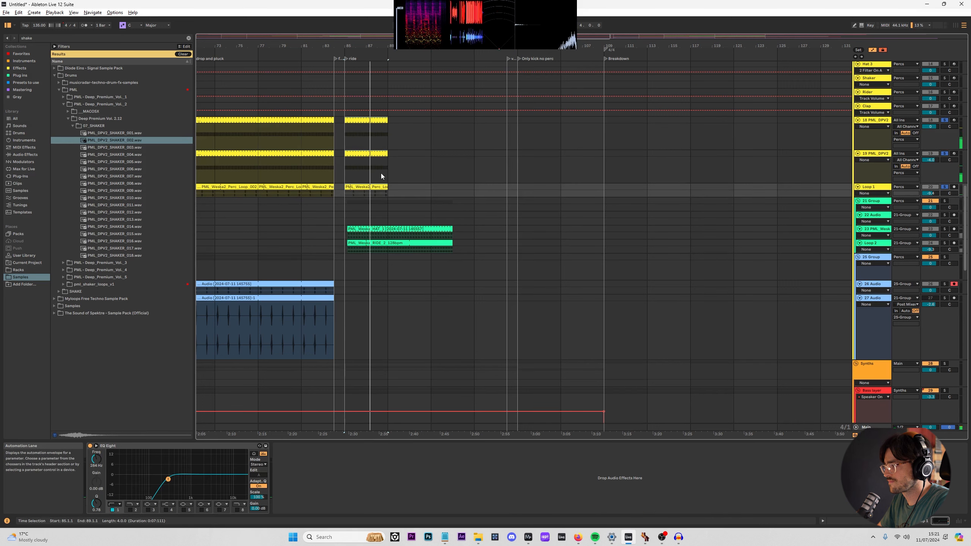
Extend the yellow percussion clips at bar 85 and the green hat and ride clips to bar 100.
{"action": "key", "text": "space"}
{"action": "left_click", "coordinate": [383, 186]}
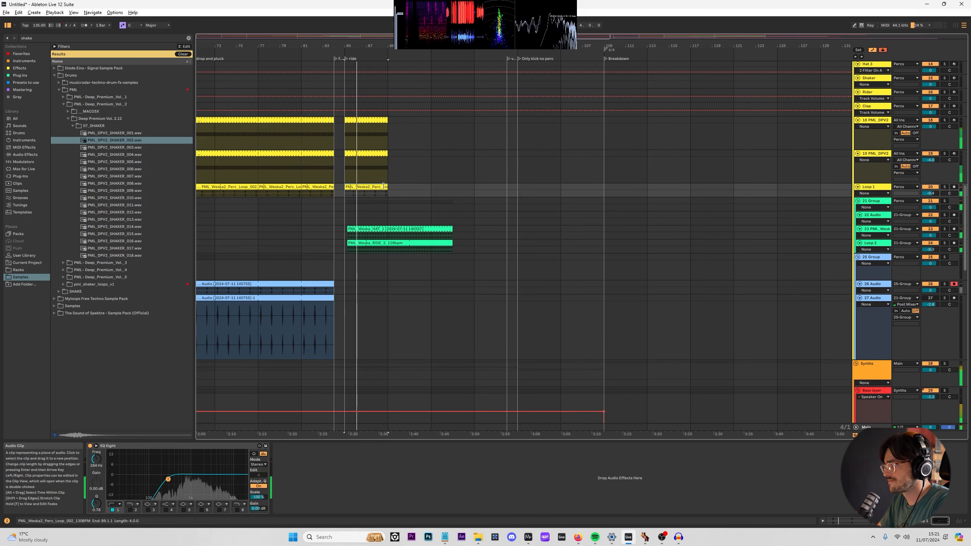
{"action": "left_click", "coordinate": [386, 122]}
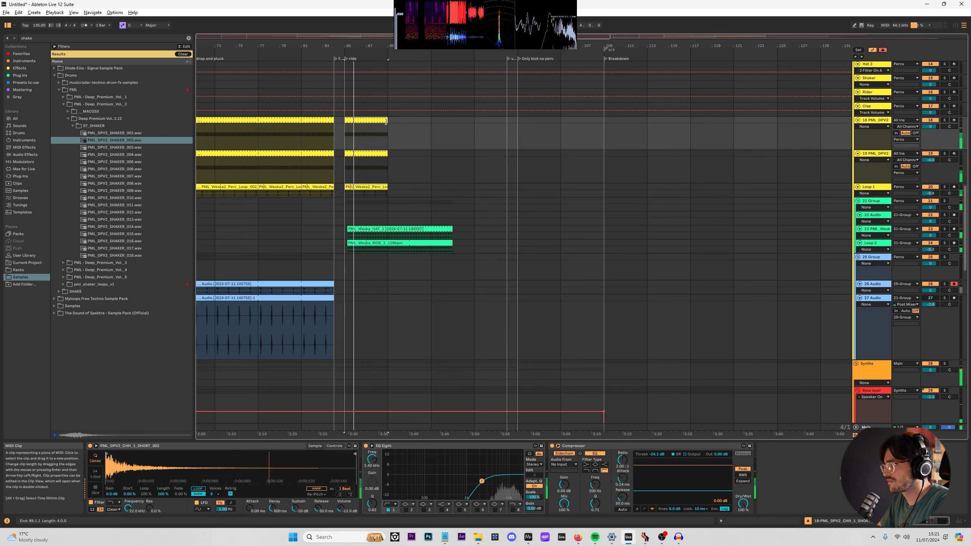
{"action": "left_click_drag", "start_coordinate": [386, 122], "coordinate": [507, 122]}
{"action": "left_click", "coordinate": [451, 228]}
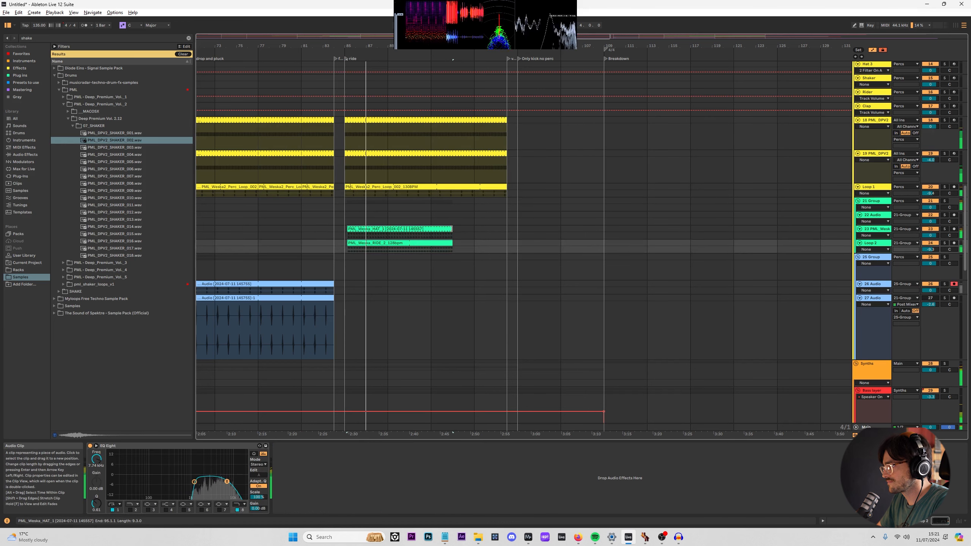
{"action": "left_click_drag", "start_coordinate": [452, 228], "coordinate": [507, 229]}
Split the two blue audio clips at bar 77 and check playback from bar 85.
{"action": "left_click", "coordinate": [318, 298]}
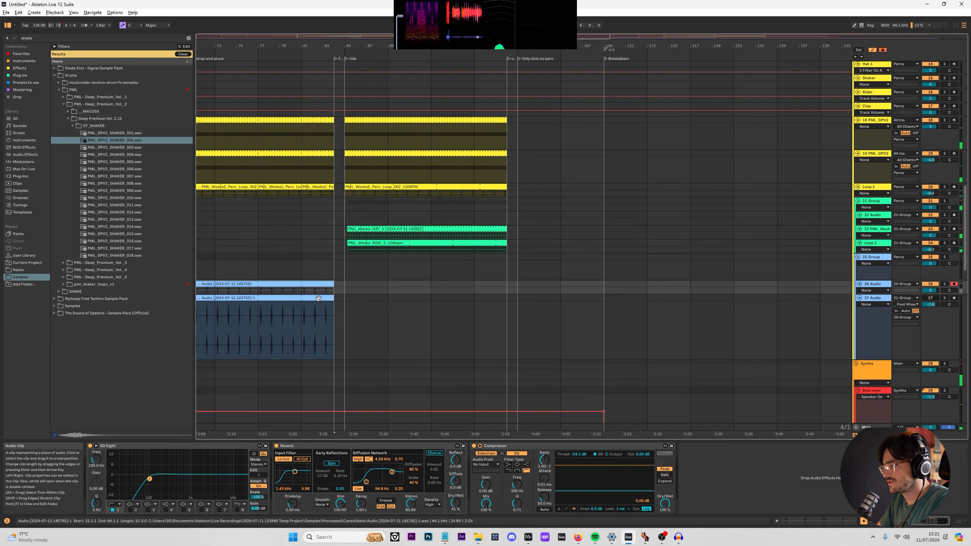
{"action": "left_click", "coordinate": [319, 298]}
{"action": "left_click_drag", "start_coordinate": [262, 309], "coordinate": [335, 284]}
{"action": "key", "text": "ctrl+e"}
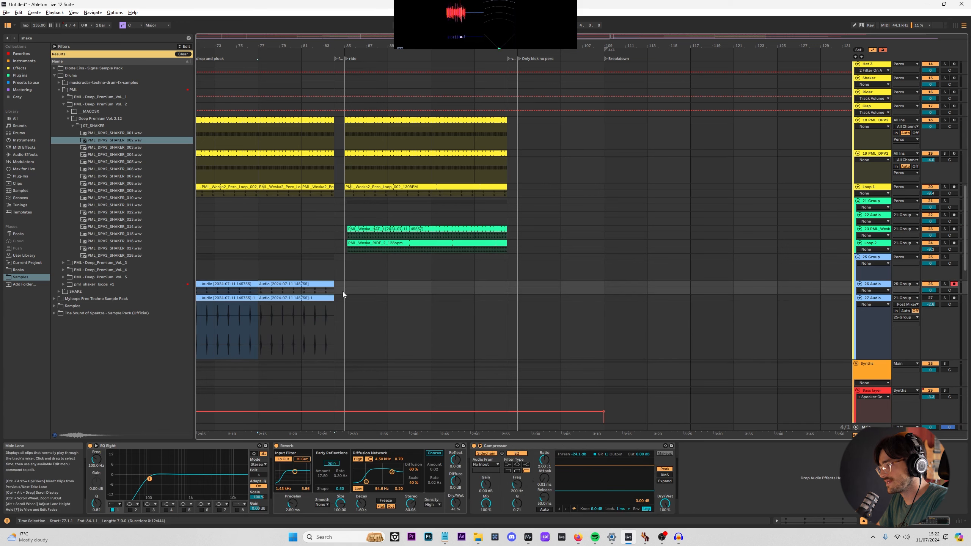
{"action": "left_click", "coordinate": [344, 291]}
{"action": "key", "text": "space"}
Copy the blue audio clips from bars 77 to 84 to bar 85 and extend the copies to bar 100.
{"action": "left_click", "coordinate": [264, 310]}
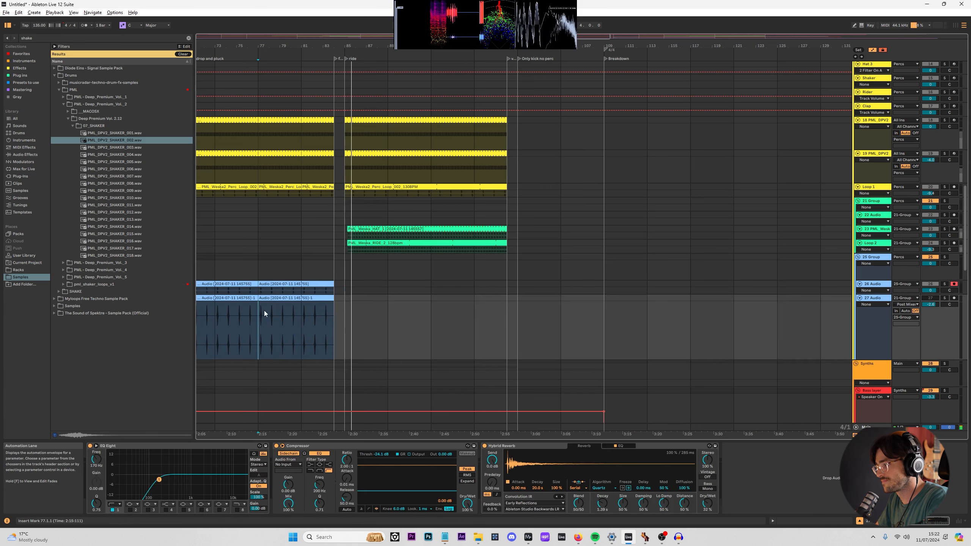
{"action": "left_click", "coordinate": [277, 285]}
{"action": "left_click", "coordinate": [272, 299], "text": "shift"}
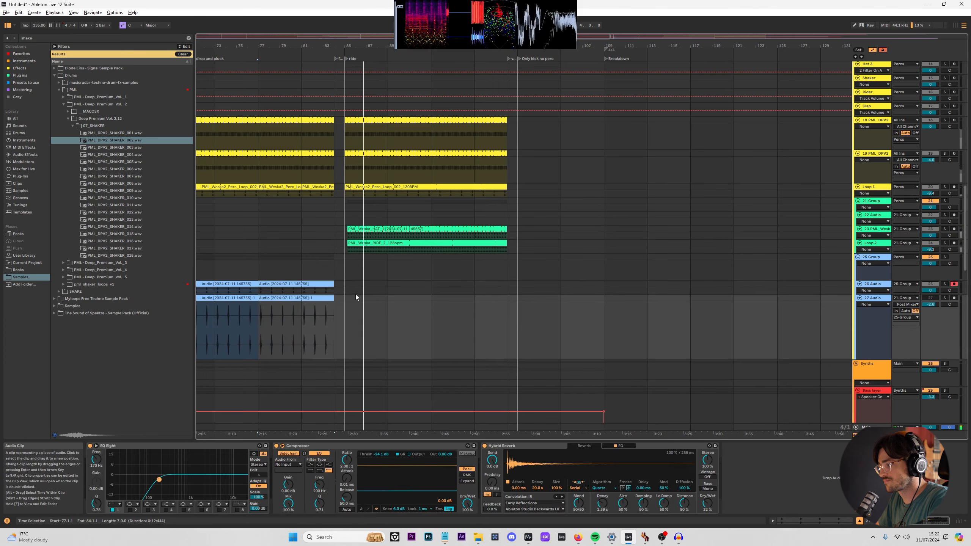
{"action": "left_click", "coordinate": [351, 292]}
{"action": "key", "text": "ctrl+v"}
{"action": "left_click_drag", "start_coordinate": [420, 283], "coordinate": [506, 283]}
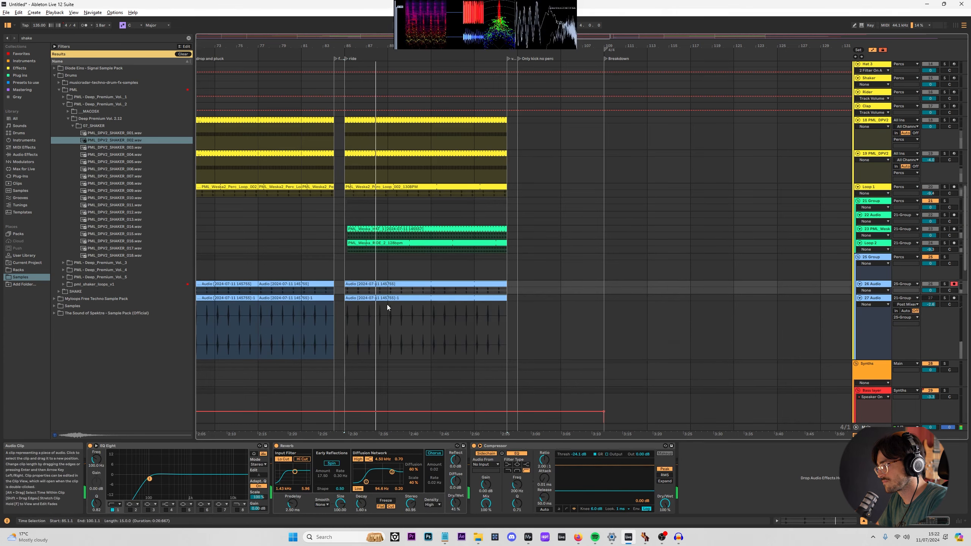
{"action": "left_click", "coordinate": [388, 299], "text": "shift"}
Review the percussion and synth arrangement and play it from the kick-only section at bar 101.
{"action": "scroll", "coordinate": [416, 280], "scroll_direction": "down", "scroll_amount": 1}
{"action": "scroll", "coordinate": [385, 294], "scroll_direction": "down", "scroll_amount": 4}
{"action": "scroll", "coordinate": [311, 286], "scroll_direction": "up", "scroll_amount": 4}
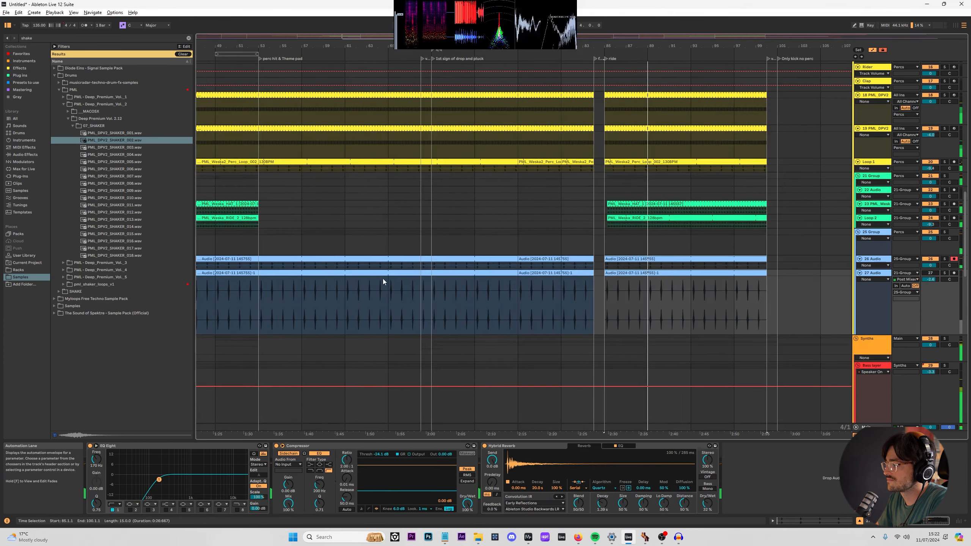
{"action": "scroll", "coordinate": [382, 282], "scroll_direction": "down", "scroll_amount": 5}
{"action": "scroll", "coordinate": [475, 191], "scroll_direction": "up", "scroll_amount": 5}
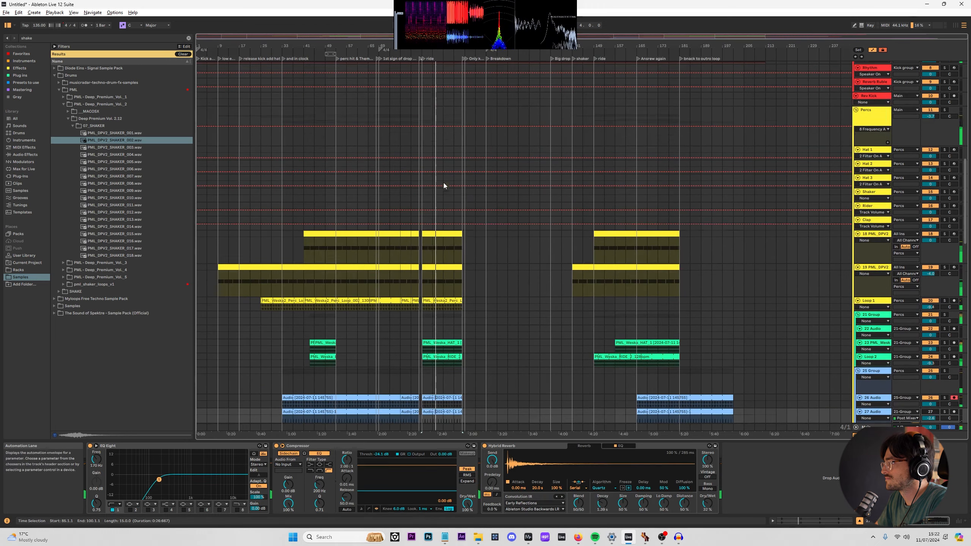
{"action": "left_click", "coordinate": [466, 236]}
{"action": "scroll", "coordinate": [483, 243], "scroll_direction": "up", "scroll_amount": 1}
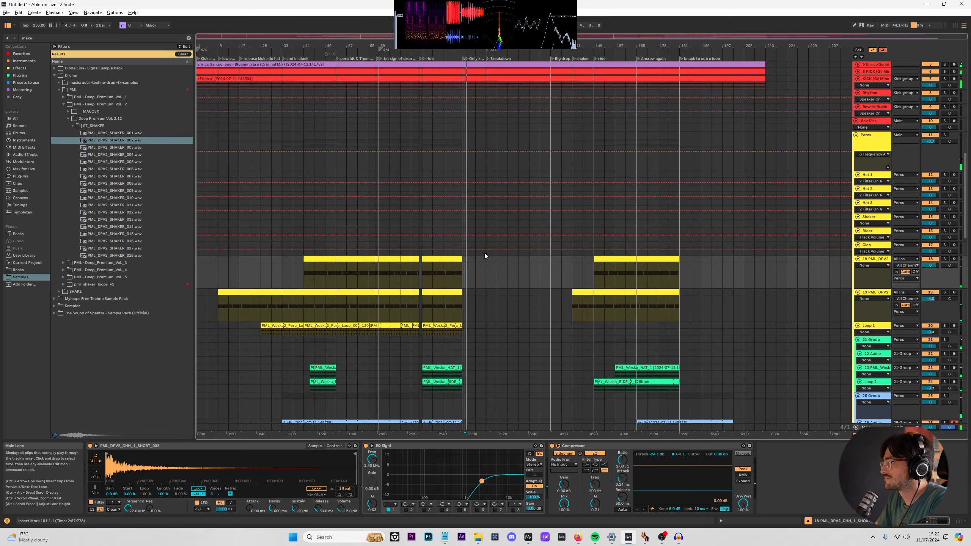
{"action": "scroll", "coordinate": [483, 260], "scroll_direction": "up", "scroll_amount": 5}
{"action": "scroll", "coordinate": [414, 293], "scroll_direction": "down", "scroll_amount": 10}
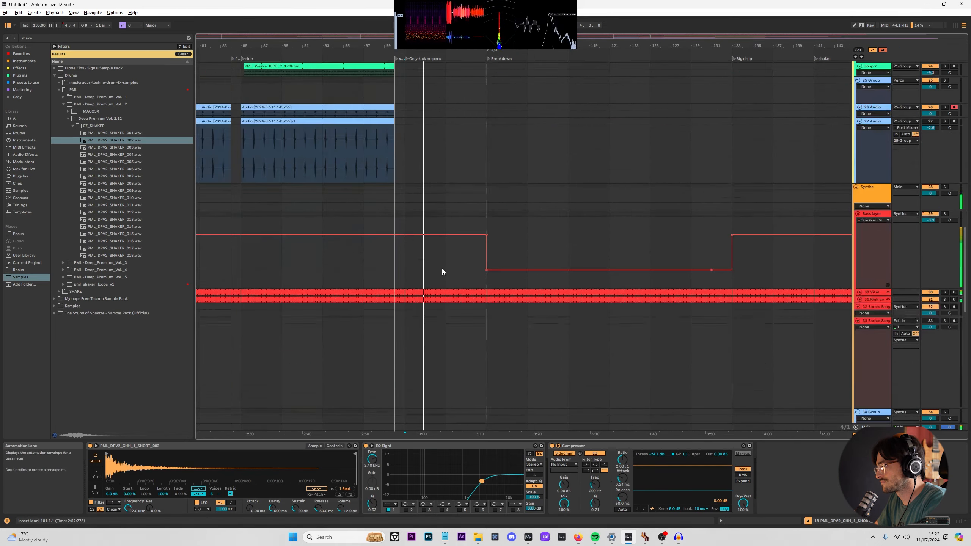
{"action": "scroll", "coordinate": [417, 252], "scroll_direction": "down", "scroll_amount": 3}
Load the Repro-5 preset "EH Bow Attack Analog Keys" from 06 Keys - Brass & Strings on soloed track 37.
{"action": "left_click", "coordinate": [431, 214]}
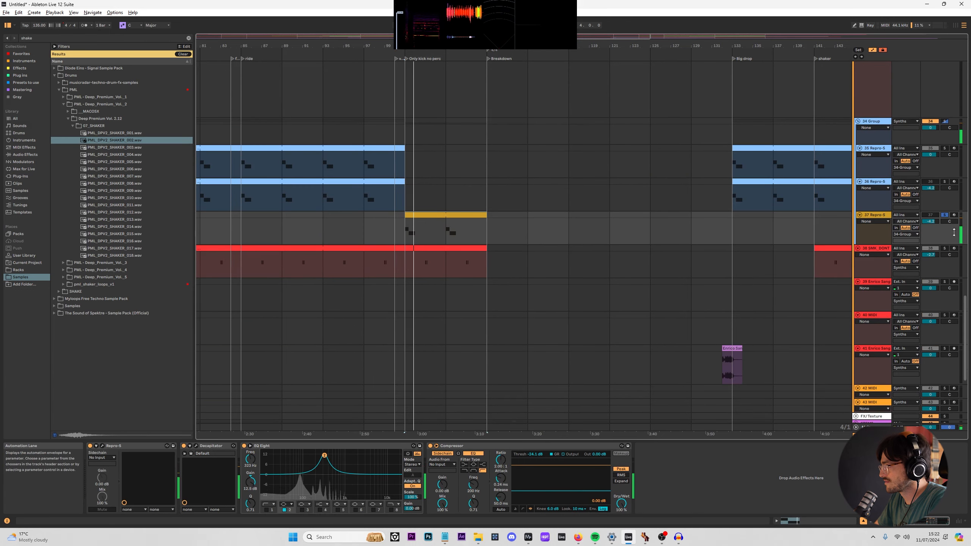
{"action": "left_click", "coordinate": [102, 446]}
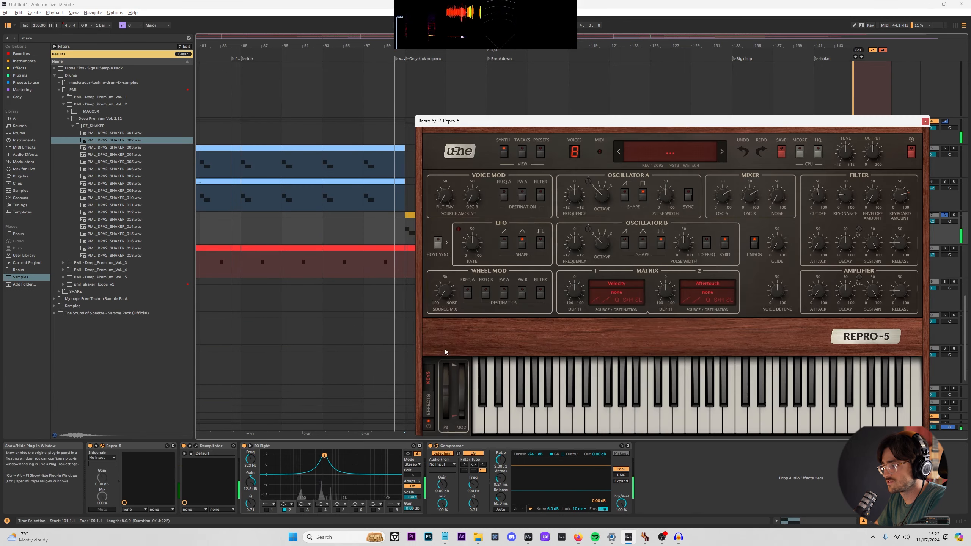
{"action": "left_click", "coordinate": [539, 154]}
{"action": "left_click", "coordinate": [455, 251]}
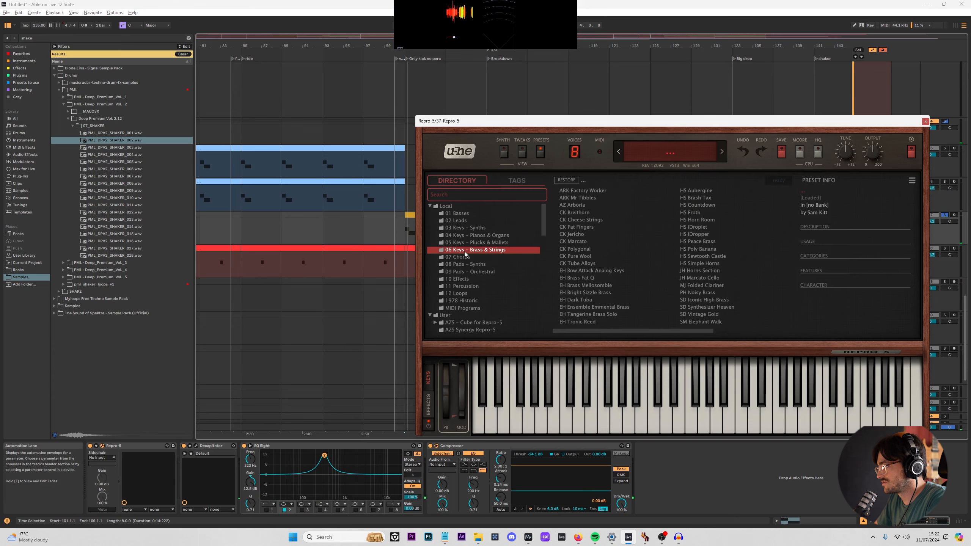
{"action": "left_click", "coordinate": [568, 271]}
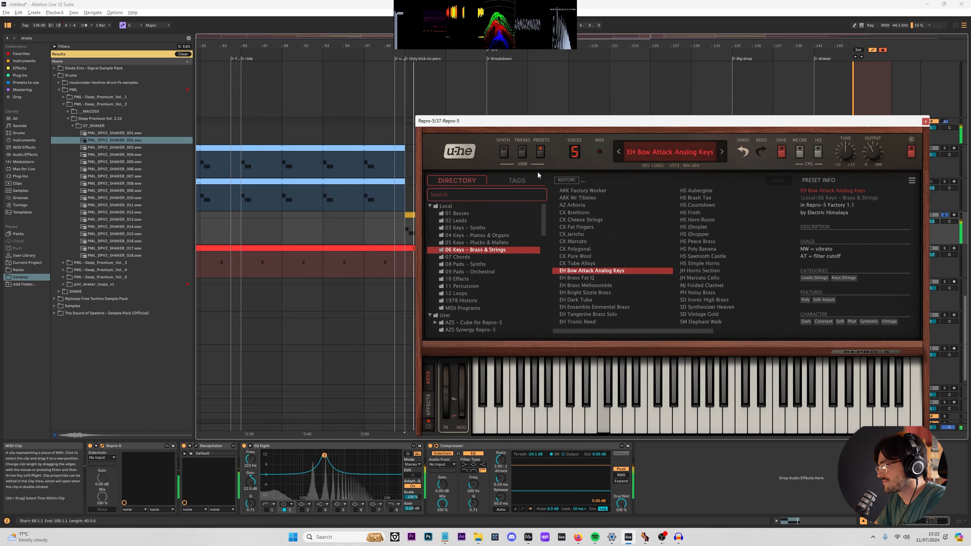
{"action": "left_click", "coordinate": [503, 152]}
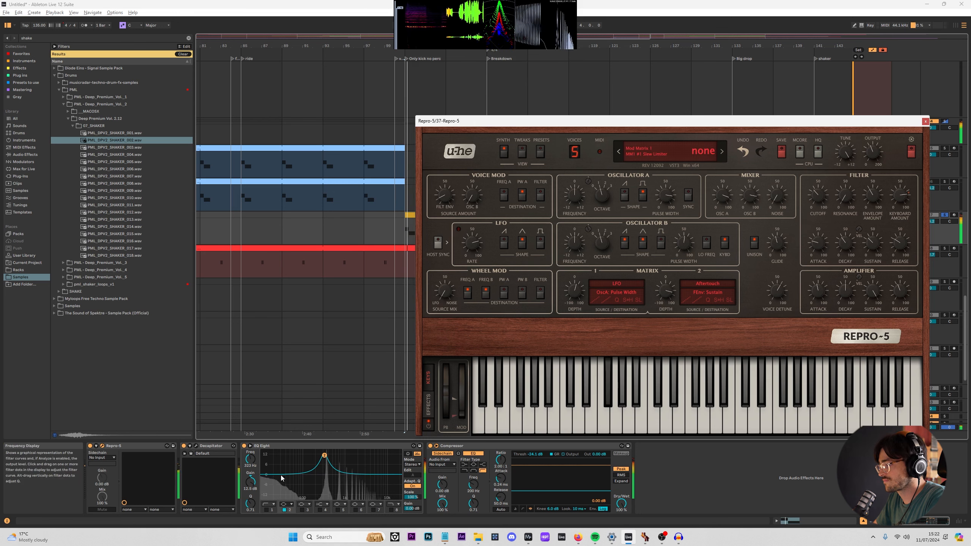
Replace track 37's EQ Eight boost with a low cut at about 215 Hz and lower the track's volume.
{"action": "left_click", "coordinate": [266, 510]}
{"action": "left_click", "coordinate": [267, 510]}
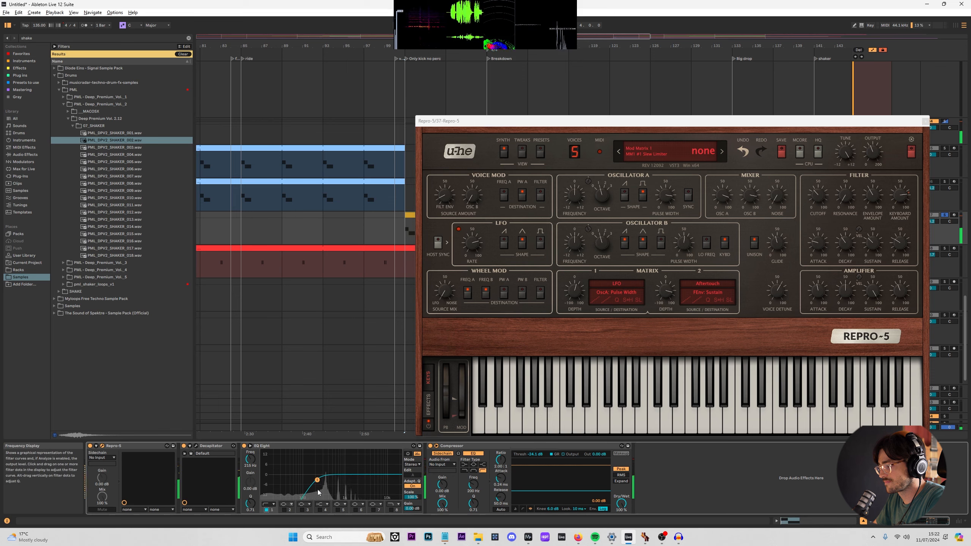
{"action": "left_click", "coordinate": [926, 121]}
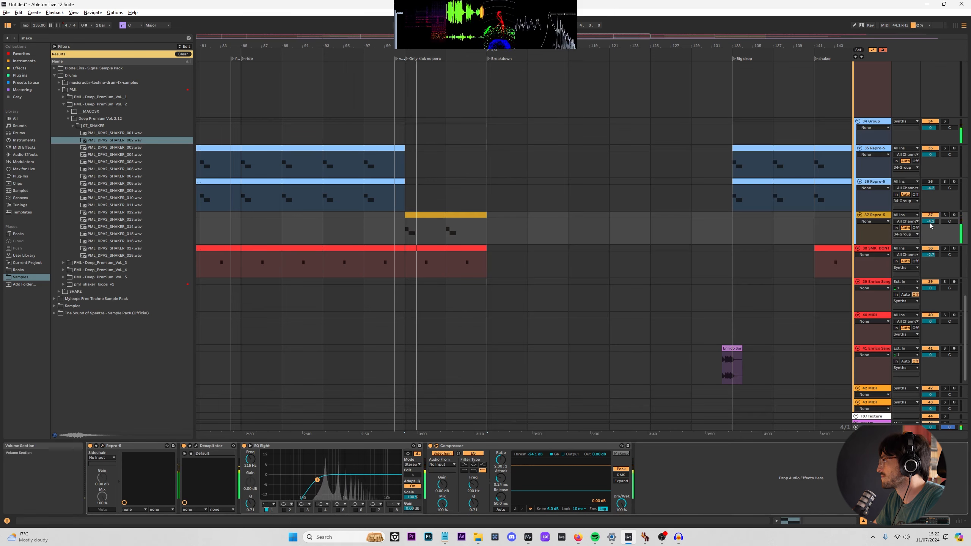
{"action": "left_click_drag", "start_coordinate": [932, 222], "coordinate": [932, 230]}
Split the red SMK_DONTSTOP clip at bar 101 and delete its part up to the breakdown at bar 109.
{"action": "key", "text": "w"}
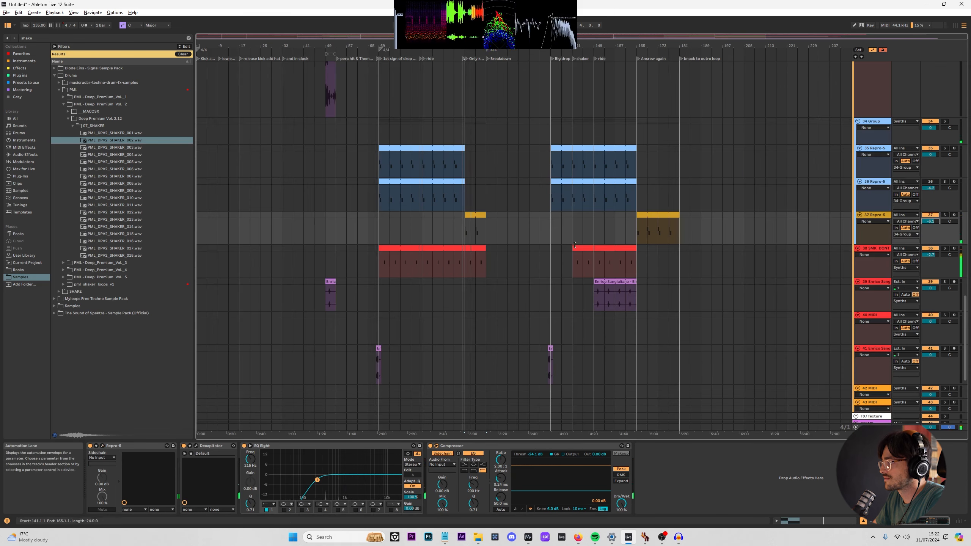
{"action": "key", "text": "w"}
{"action": "left_click", "coordinate": [459, 262]}
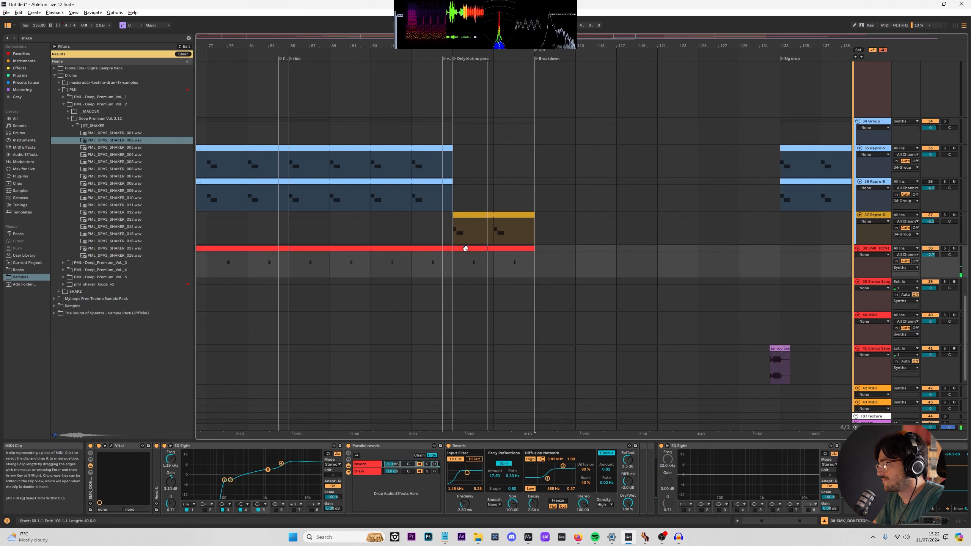
{"action": "left_click", "coordinate": [459, 260]}
{"action": "key", "text": "ctrl+e"}
{"action": "left_click", "coordinate": [460, 248]}
{"action": "key", "text": "Delete"}
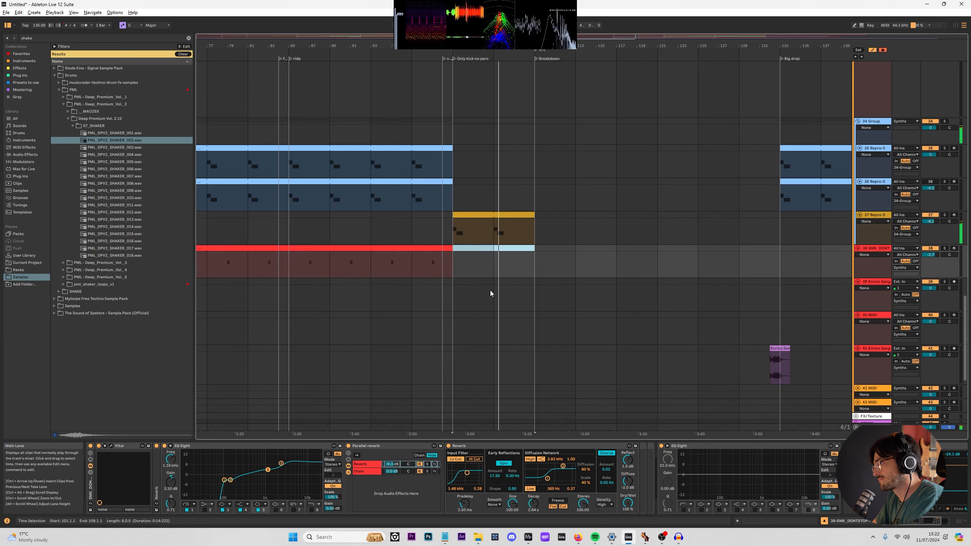
Play from the breakdown at bar 109 and review the percussion and kick tracks across the whole arrangement.
{"action": "scroll", "coordinate": [428, 258], "scroll_direction": "up", "scroll_amount": 3}
{"action": "scroll", "coordinate": [429, 257], "scroll_direction": "up", "scroll_amount": 10}
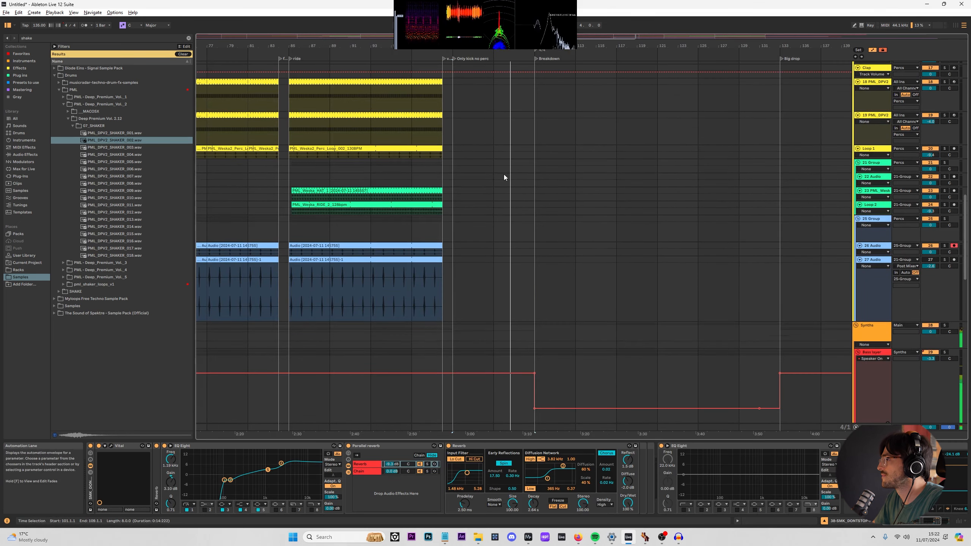
{"action": "left_click", "coordinate": [561, 176]}
{"action": "key", "text": "w"}
{"action": "scroll", "coordinate": [507, 194], "scroll_direction": "up", "scroll_amount": 8}
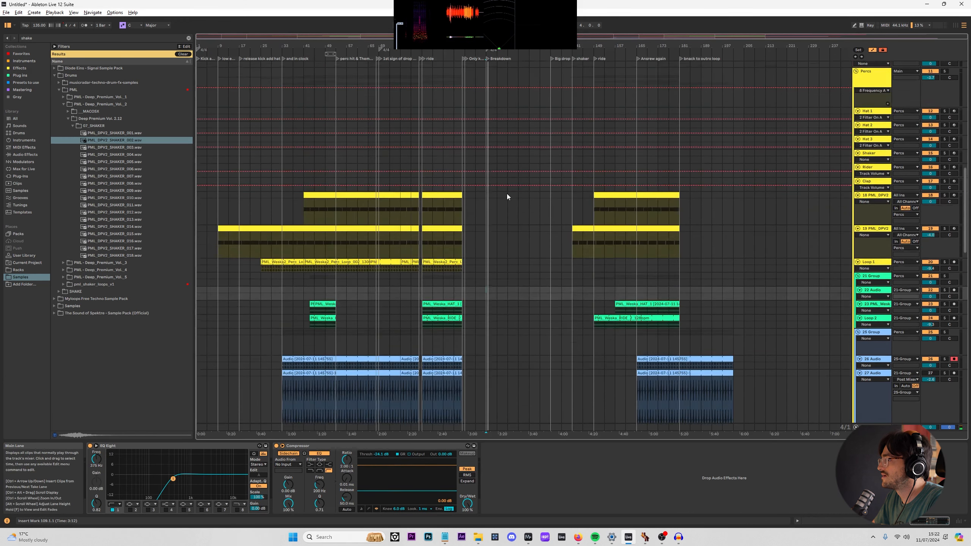
{"action": "scroll", "coordinate": [522, 200], "scroll_direction": "up", "scroll_amount": 1}
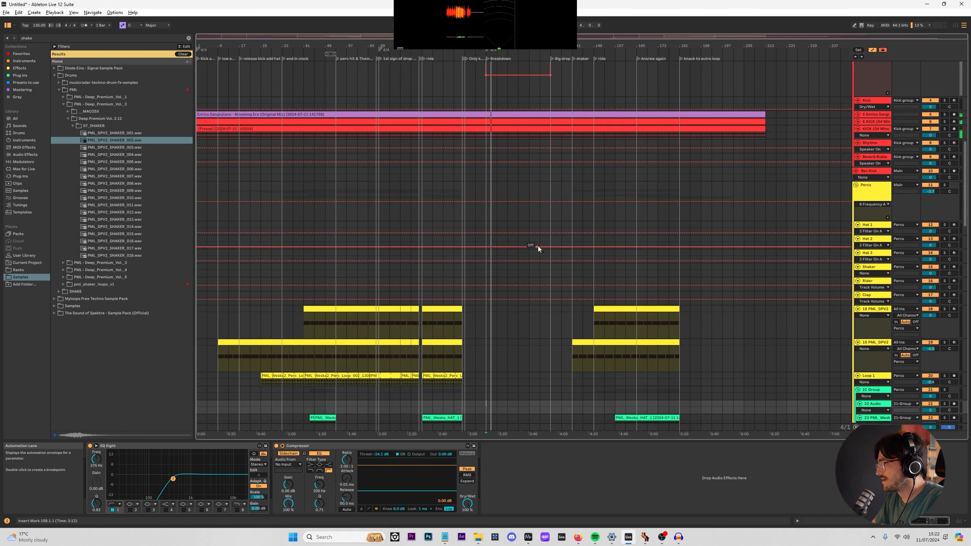
Audition the arrangement from the big drop through bars 141, 149, 157, 165 and 181, checking the percussion, audio and bass tracks in each section.
{"action": "left_click", "coordinate": [551, 230]}
{"action": "scroll", "coordinate": [558, 228], "scroll_direction": "down", "scroll_amount": 1}
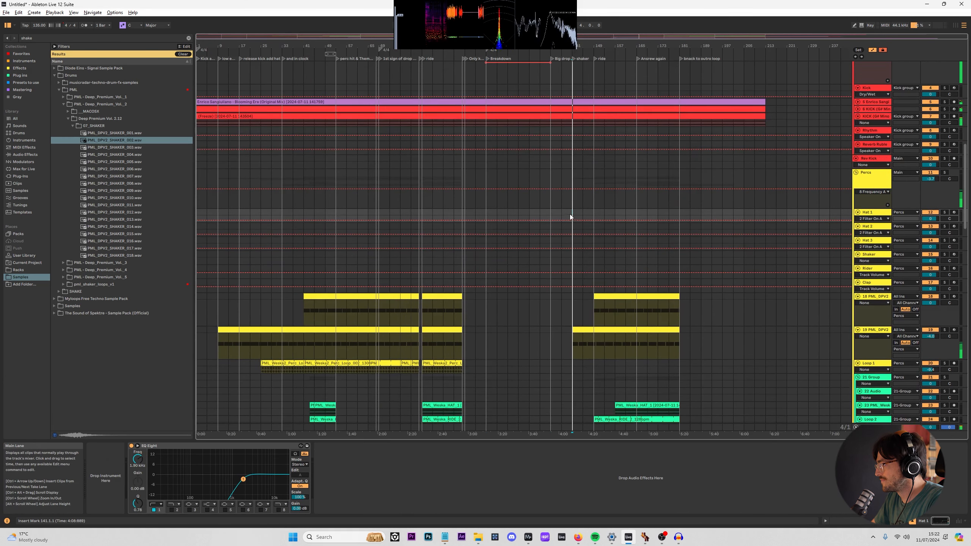
{"action": "scroll", "coordinate": [588, 218], "scroll_direction": "down", "scroll_amount": 8}
{"action": "left_click", "coordinate": [593, 249]}
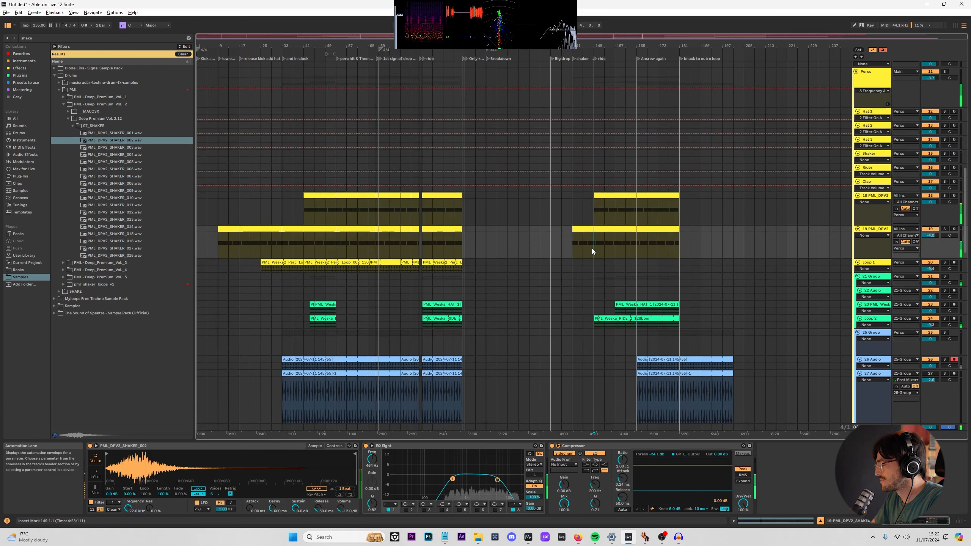
{"action": "left_click", "coordinate": [637, 246]}
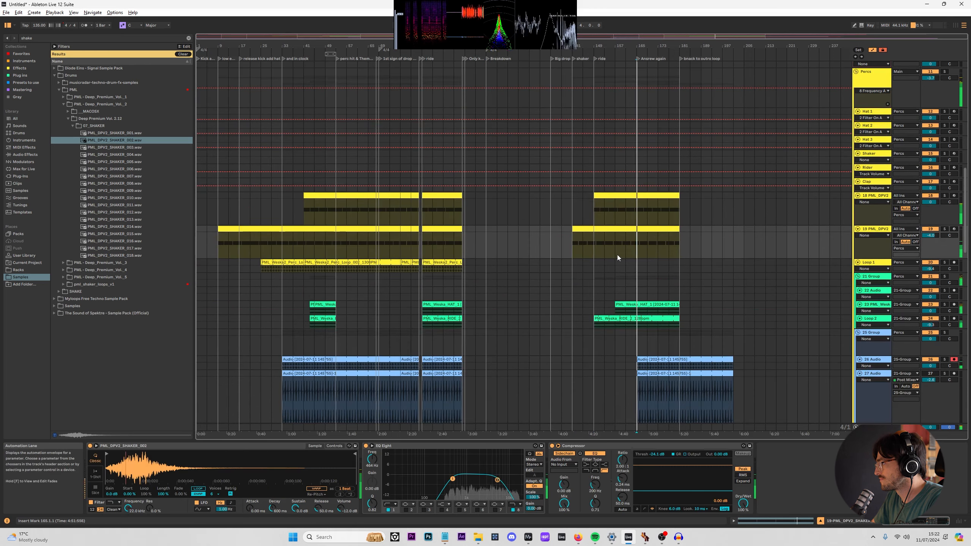
{"action": "scroll", "coordinate": [632, 253], "scroll_direction": "down", "scroll_amount": 7}
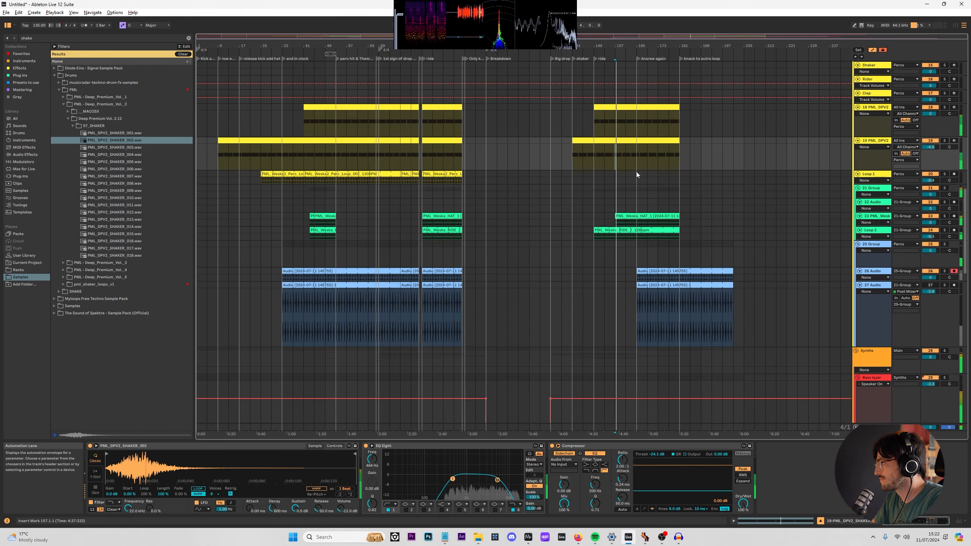
{"action": "left_click", "coordinate": [677, 164]}
{"action": "scroll", "coordinate": [703, 177], "scroll_direction": "down", "scroll_amount": 8}
{"action": "scroll", "coordinate": [281, 190], "scroll_direction": "down", "scroll_amount": 4}
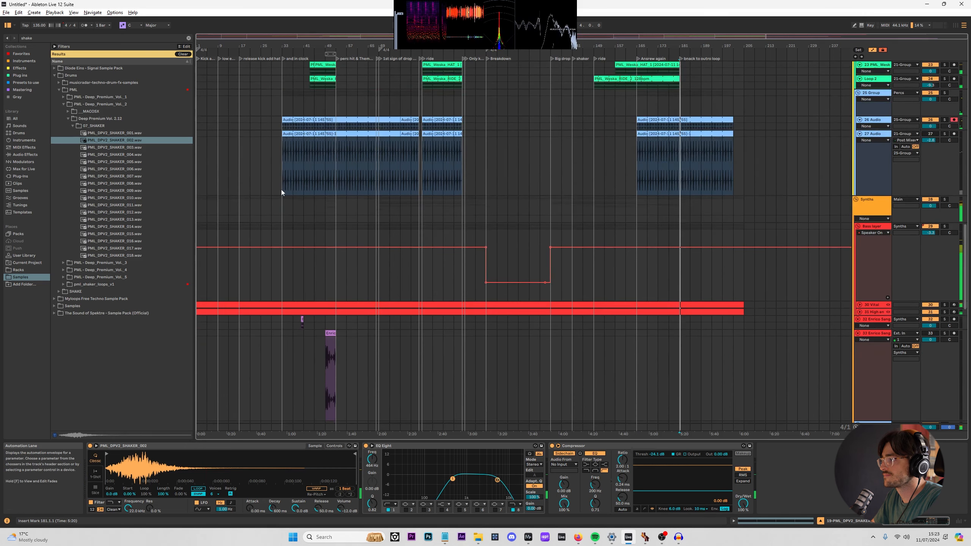
{"action": "scroll", "coordinate": [287, 206], "scroll_direction": "up", "scroll_amount": 6}
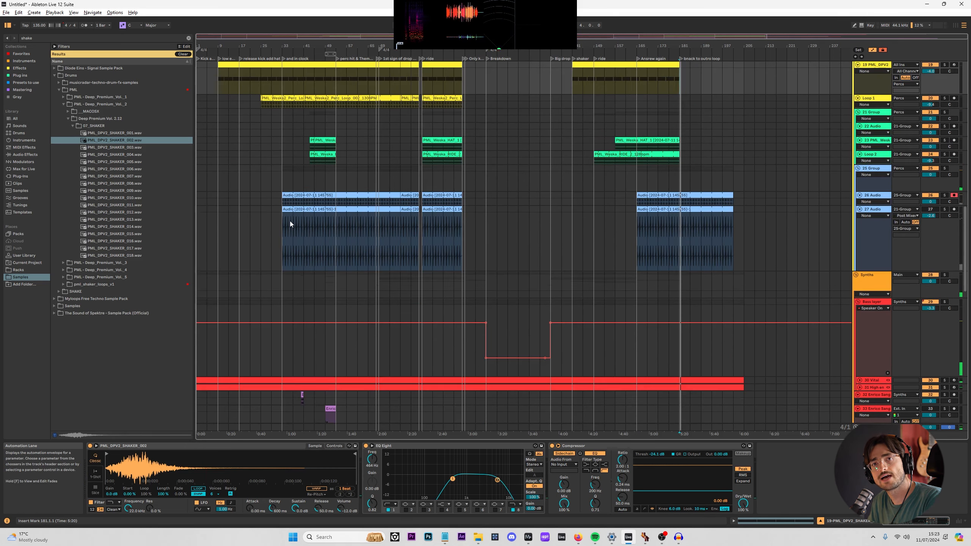